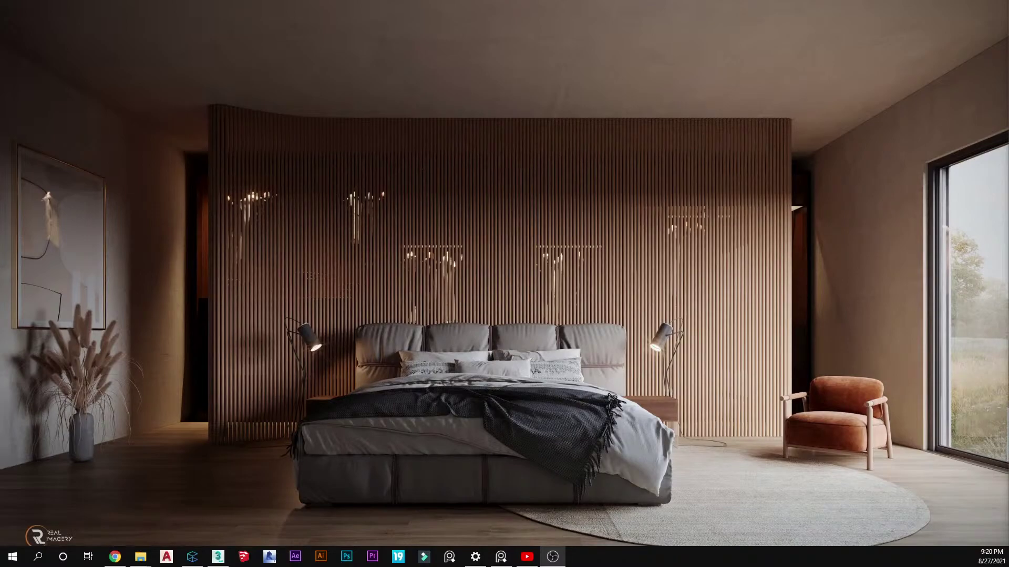
Switch to Autodesk 3ds Max with its empty untitled scene
{"action": "key", "text": "alt+Tab"}
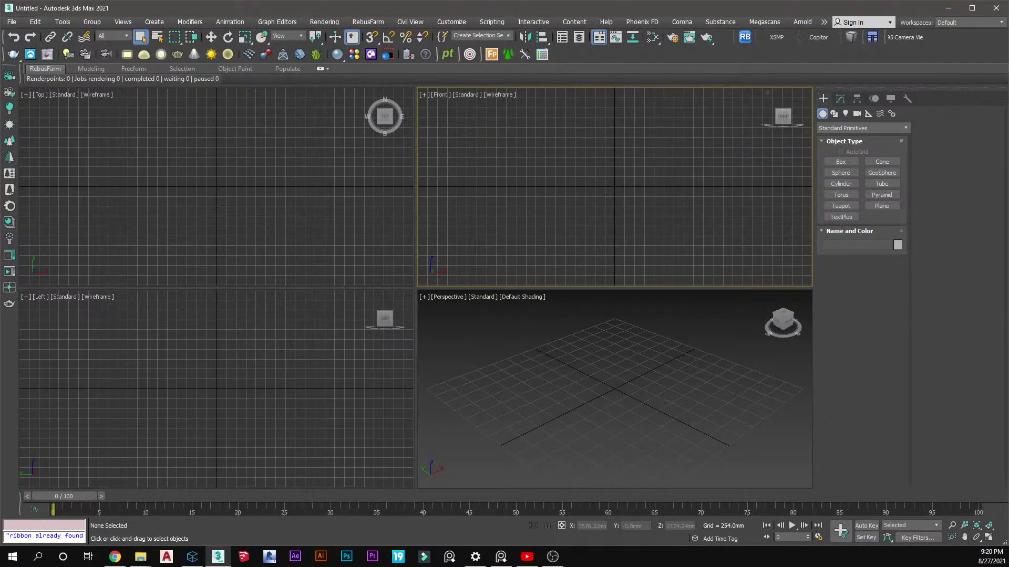
{"action": "left_click", "coordinate": [327, 208]}
{"action": "left_click", "coordinate": [540, 182]}
{"action": "left_click", "coordinate": [299, 213]}
{"action": "left_click", "coordinate": [514, 221]}
{"action": "left_click", "coordinate": [304, 213]}
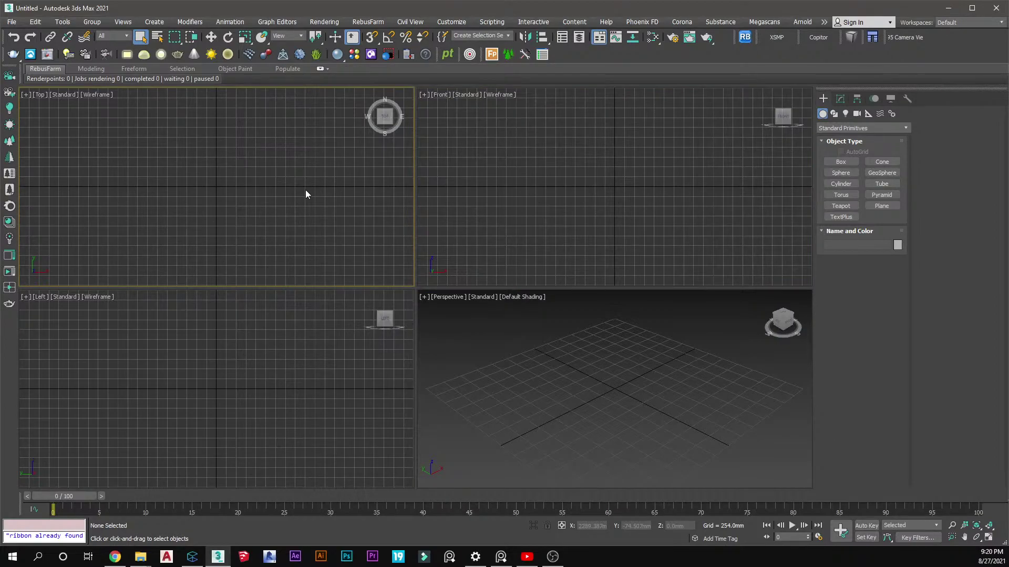
{"action": "left_click", "coordinate": [553, 138]}
{"action": "left_click", "coordinate": [313, 181]}
{"action": "left_click", "coordinate": [552, 556]}
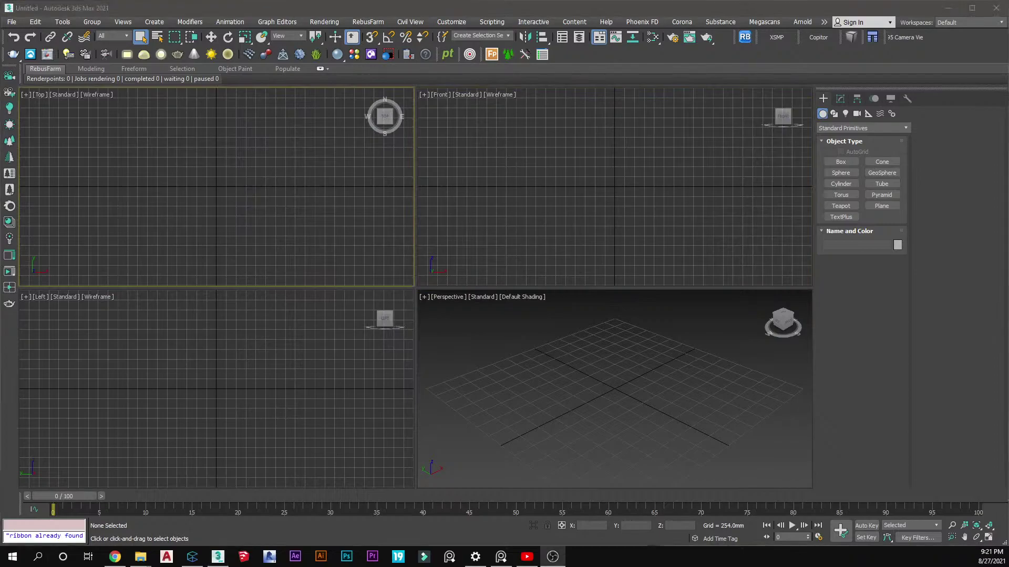
{"action": "left_click", "coordinate": [493, 174]}
{"action": "left_click", "coordinate": [276, 171]}
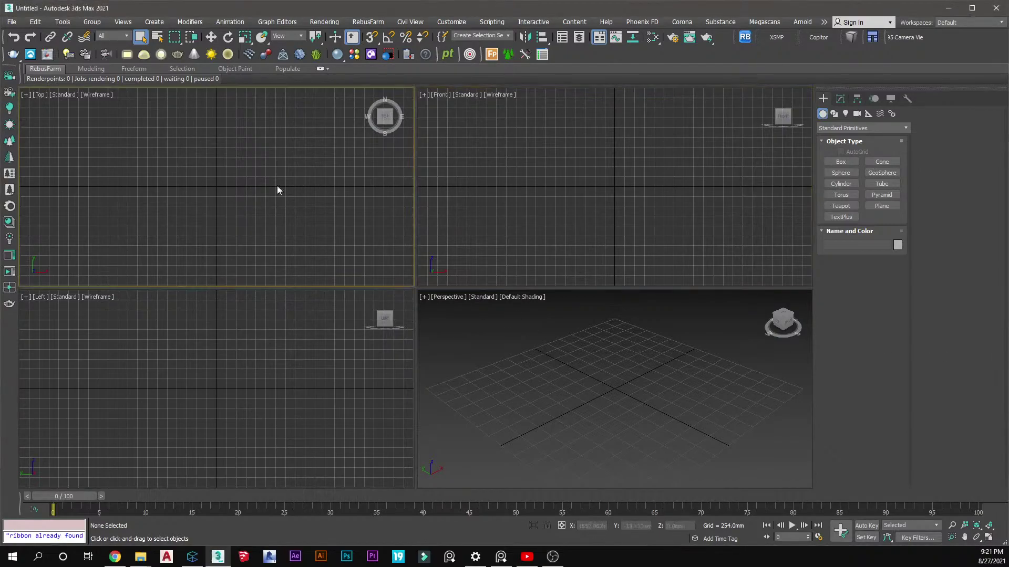
{"action": "left_click", "coordinate": [273, 427]}
{"action": "left_click", "coordinate": [448, 389]}
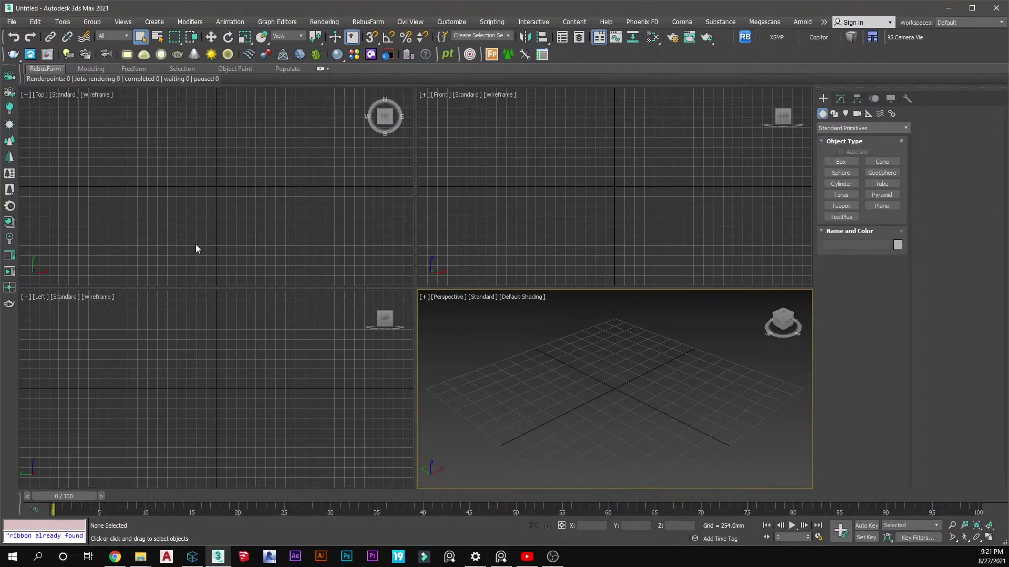
{"action": "left_click", "coordinate": [223, 212]}
{"action": "left_click", "coordinate": [561, 178]}
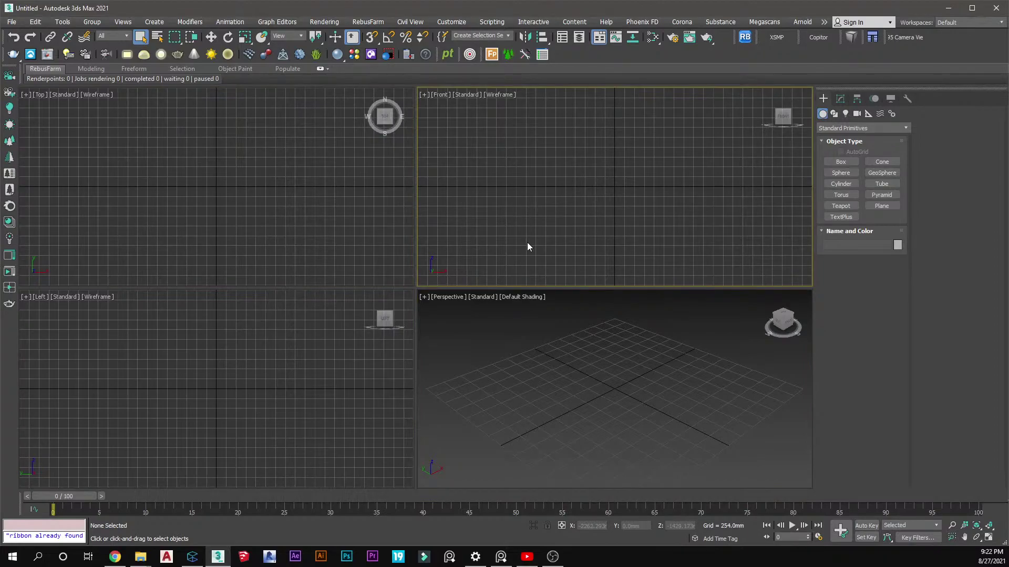
{"action": "left_click", "coordinate": [333, 229]}
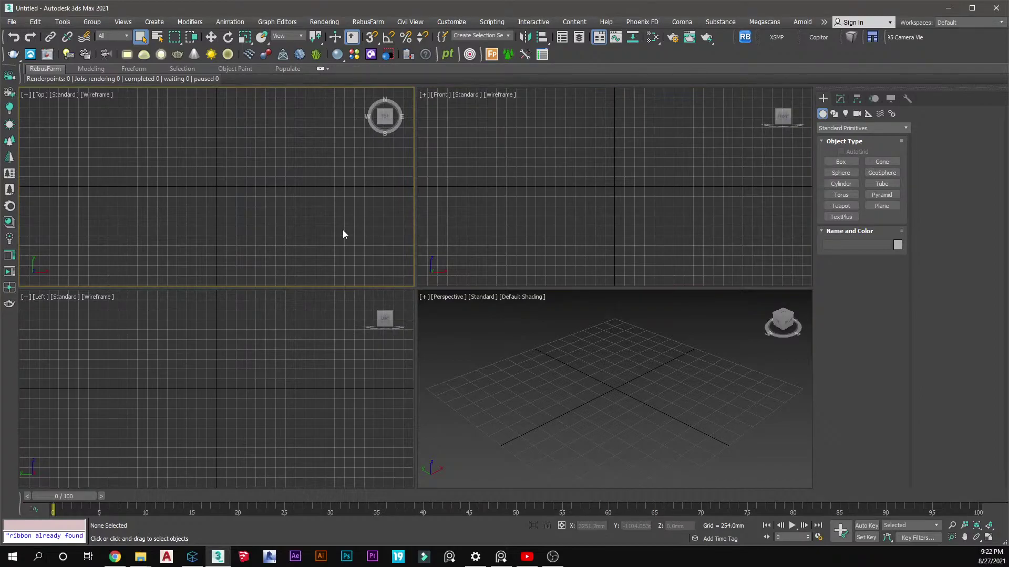
{"action": "left_click", "coordinate": [466, 243]}
{"action": "left_click", "coordinate": [337, 230]}
{"action": "key", "text": "alt+Tab"}
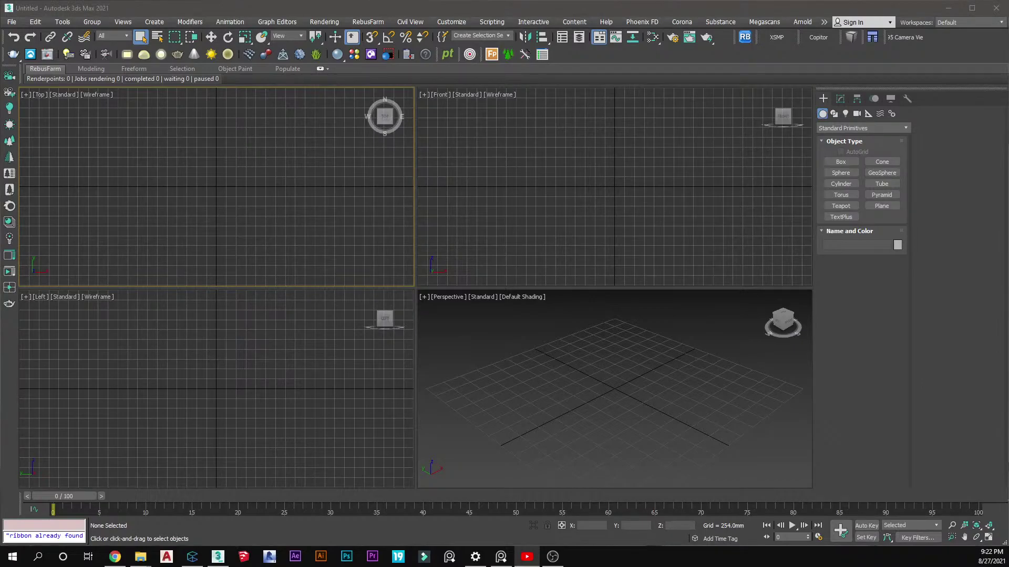
{"action": "key", "text": "alt+Tab"}
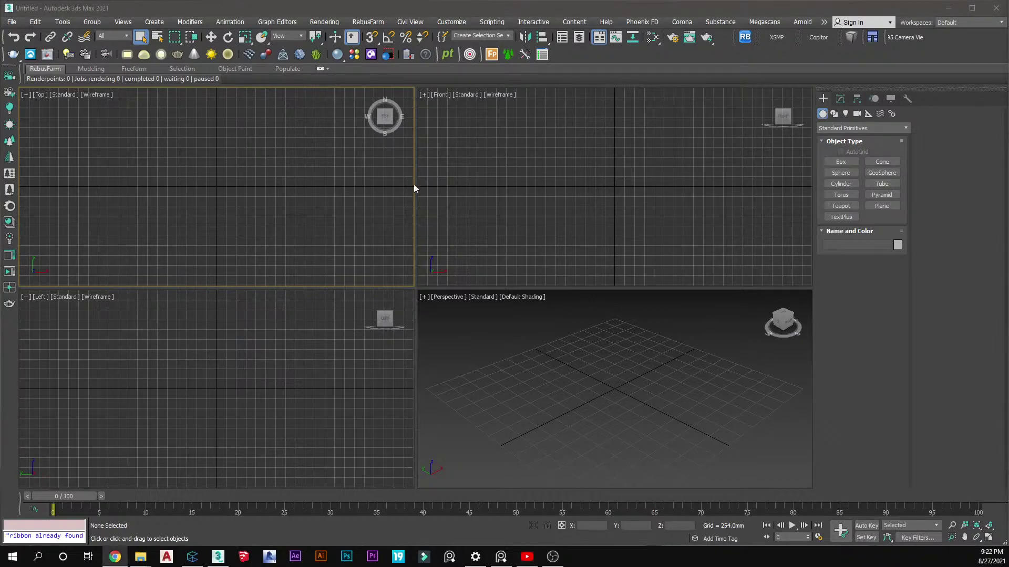
Switch to the PureRef reference board and examine the dark bathroom images with the half-circle mirror, matte black shower and vanity
{"action": "left_click", "coordinate": [499, 558]}
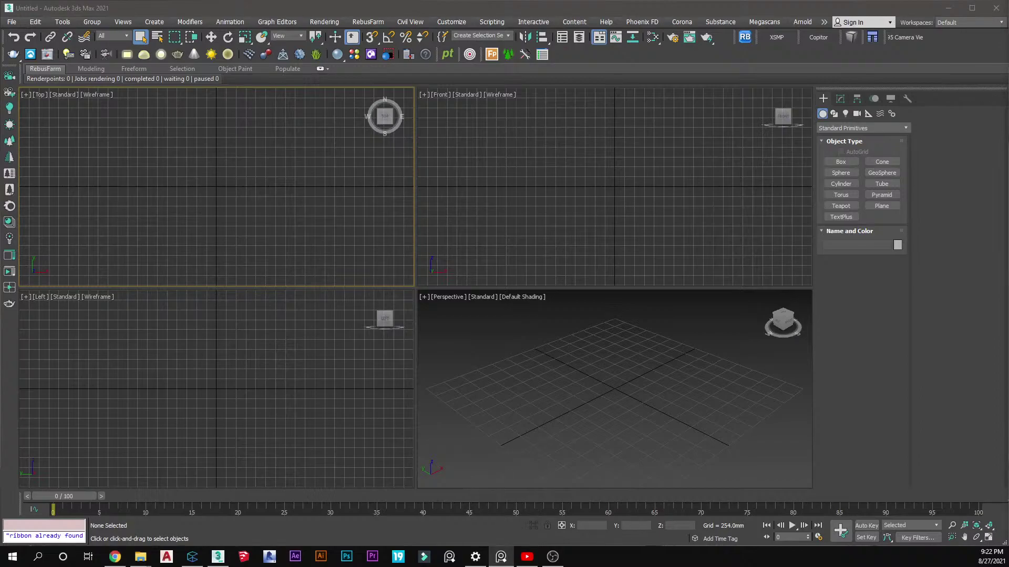
{"action": "right_click_drag", "start_coordinate": [1008, 76], "coordinate": [525, 37]}
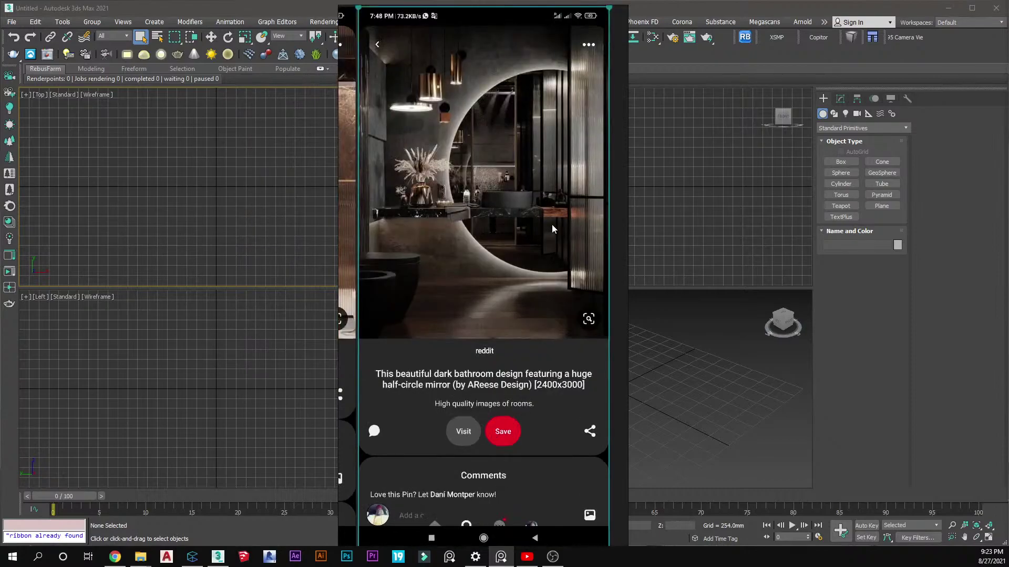
{"action": "right_click", "coordinate": [520, 181]}
{"action": "mouse_move", "coordinate": [572, 323]}
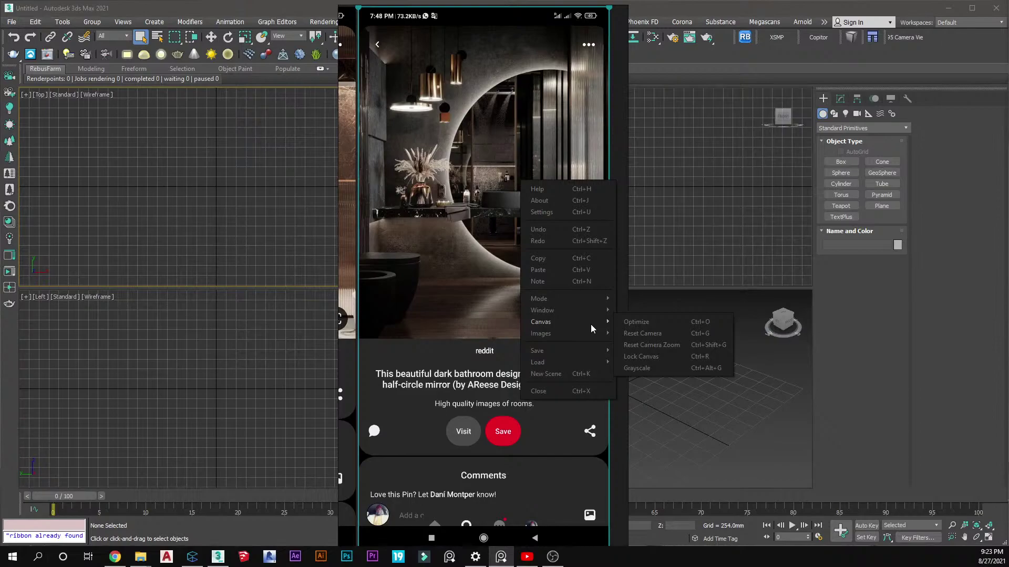
{"action": "mouse_move", "coordinate": [605, 331]}
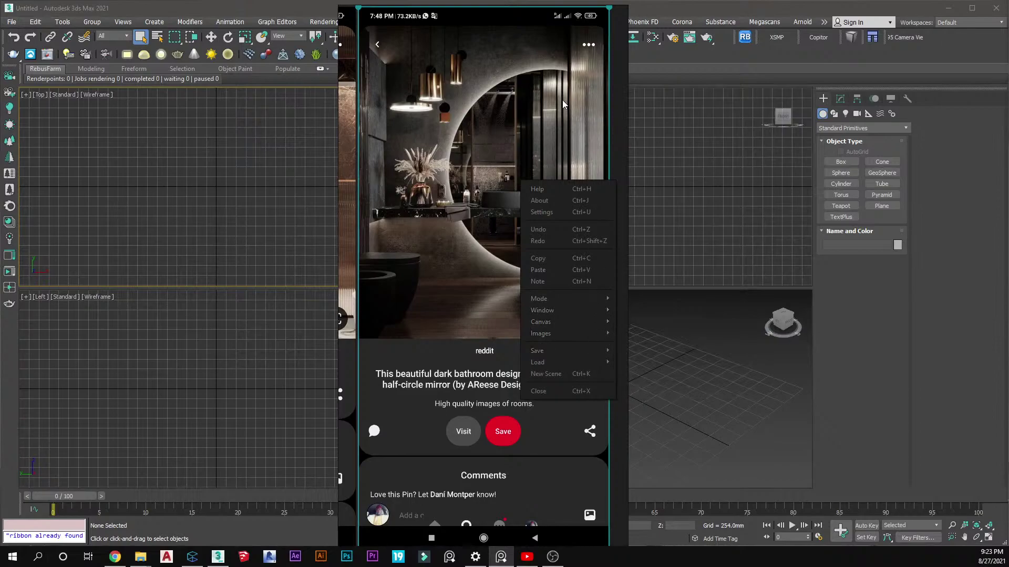
{"action": "left_click", "coordinate": [527, 103]}
{"action": "right_click", "coordinate": [528, 102]}
{"action": "left_click", "coordinate": [491, 106]}
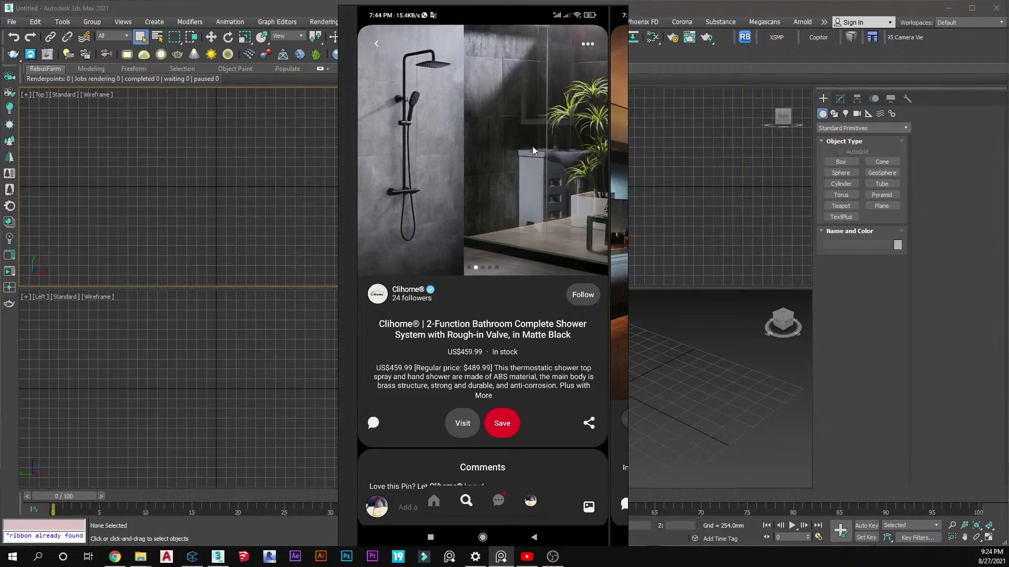
{"action": "left_click", "coordinate": [586, 105]}
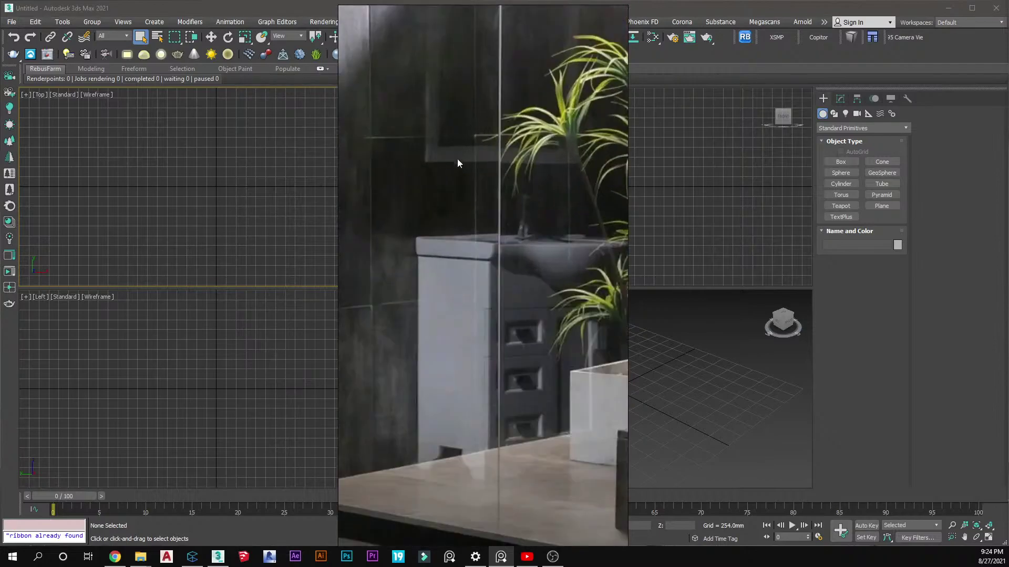
{"action": "left_click", "coordinate": [523, 164]}
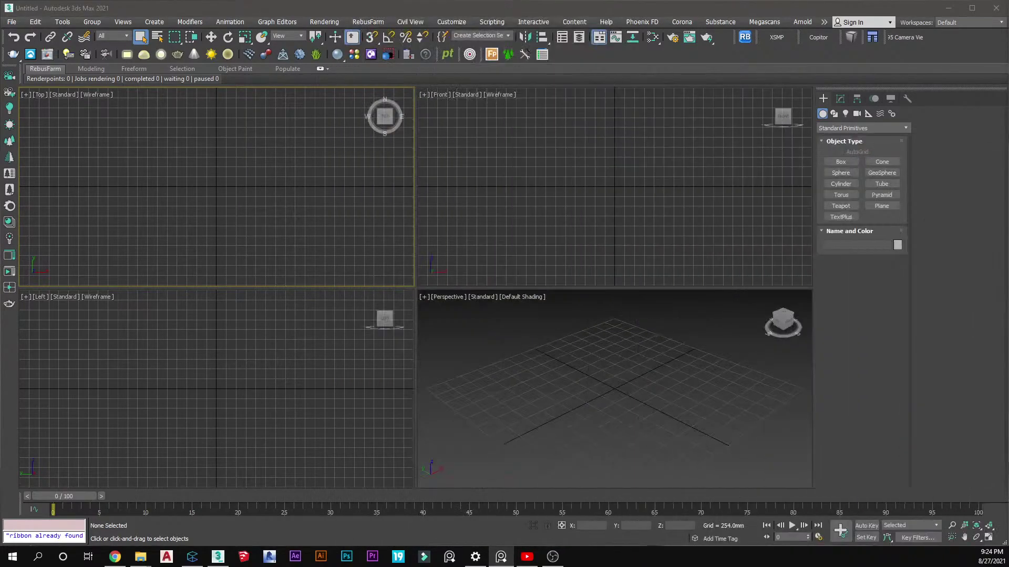
Create a plane primitive around the origin in the 3ds Max Top view, about 6557 mm long and 6502 mm wide
{"action": "left_click", "coordinate": [256, 238]}
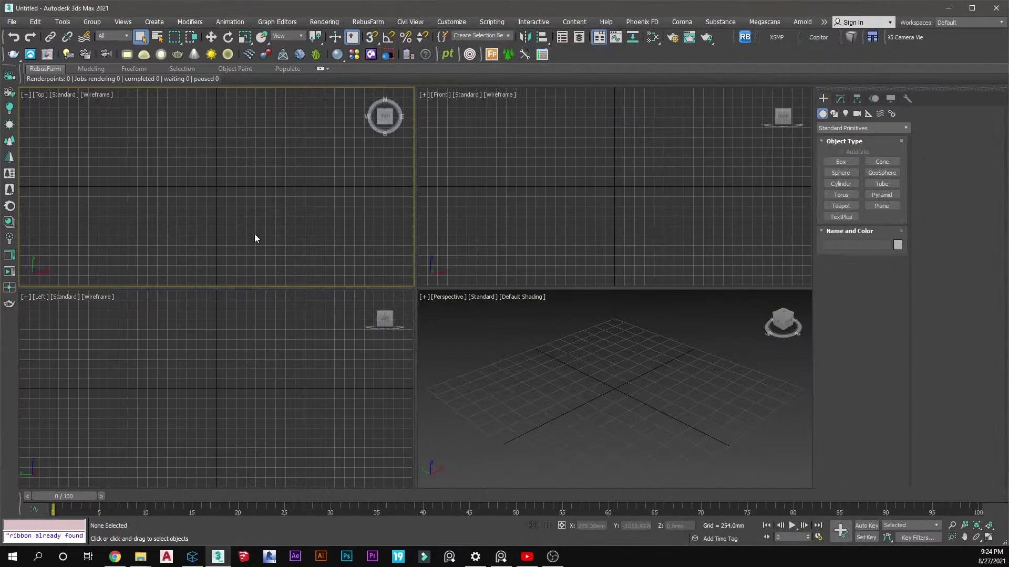
{"action": "scroll", "coordinate": [276, 152], "scroll_direction": "down", "scroll_amount": 5}
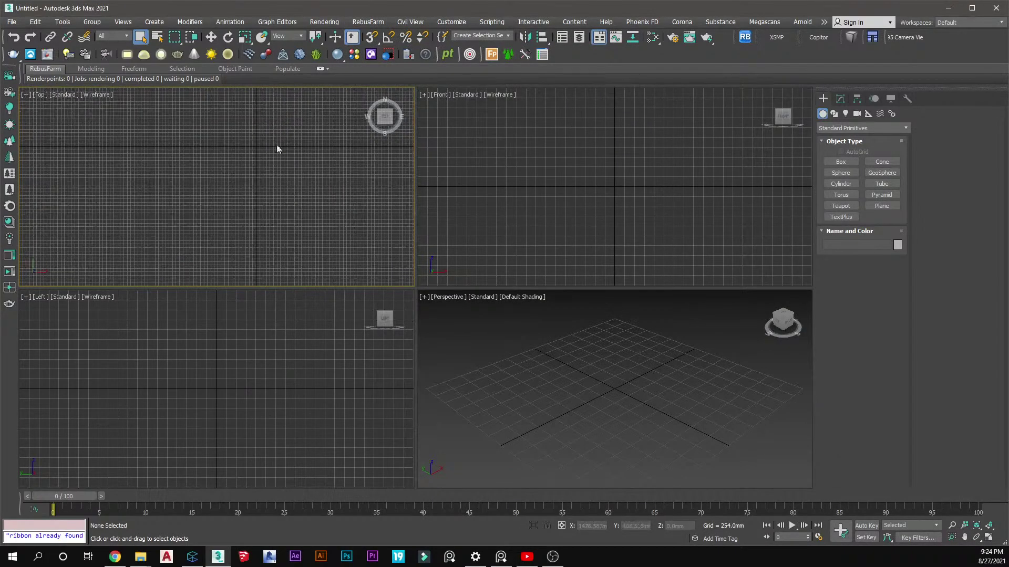
{"action": "middle_click_drag", "start_coordinate": [270, 189], "coordinate": [244, 213]}
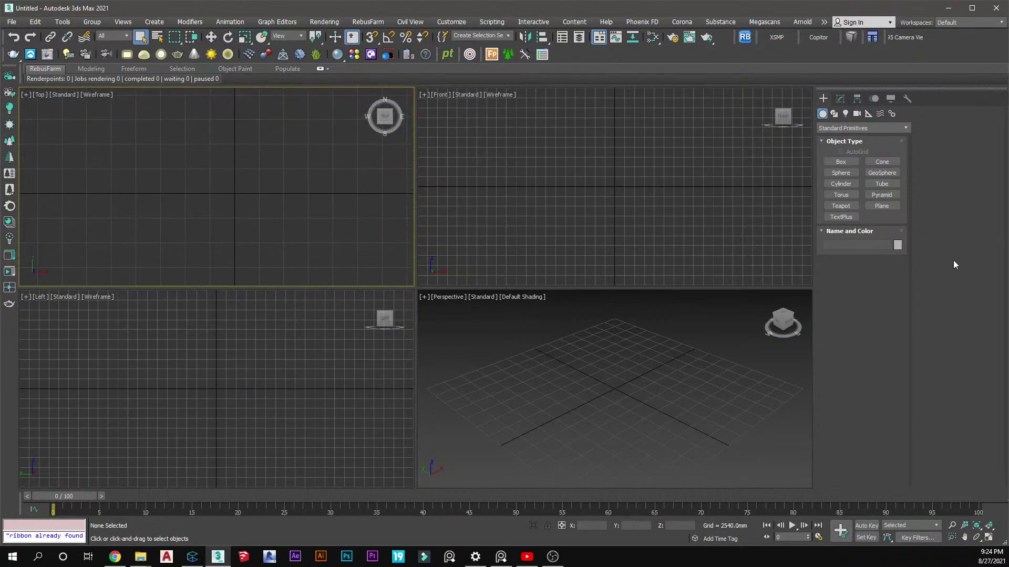
{"action": "left_click", "coordinate": [886, 206]}
{"action": "left_click_drag", "start_coordinate": [210, 169], "coordinate": [274, 234]}
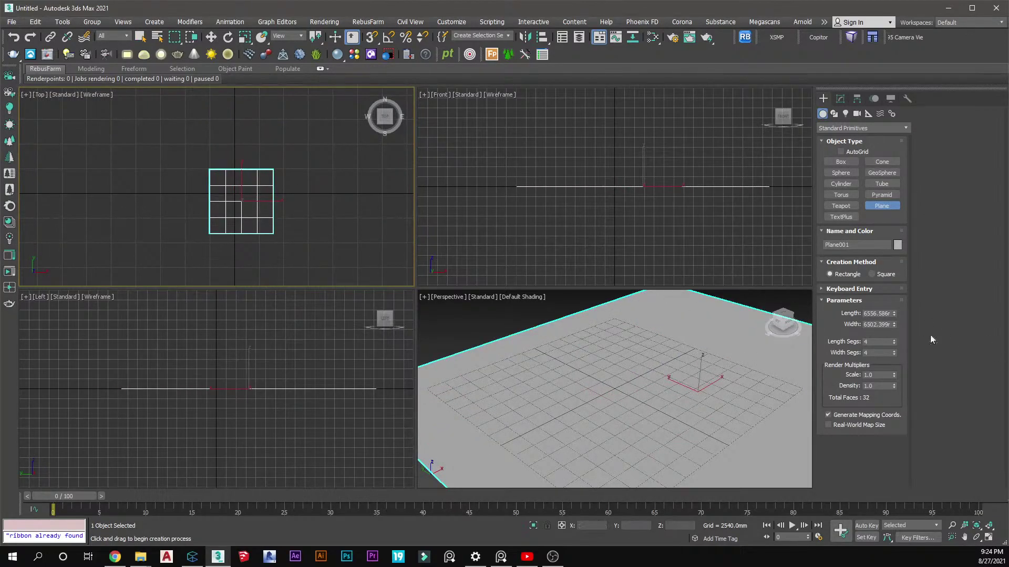
Set the plane's length to 4000 mm and its width to 600 mm
{"action": "double_click", "coordinate": [878, 313]}
{"action": "type", "text": "4000"}
{"action": "key", "text": "Tab"}
{"action": "type", "text": "600"}
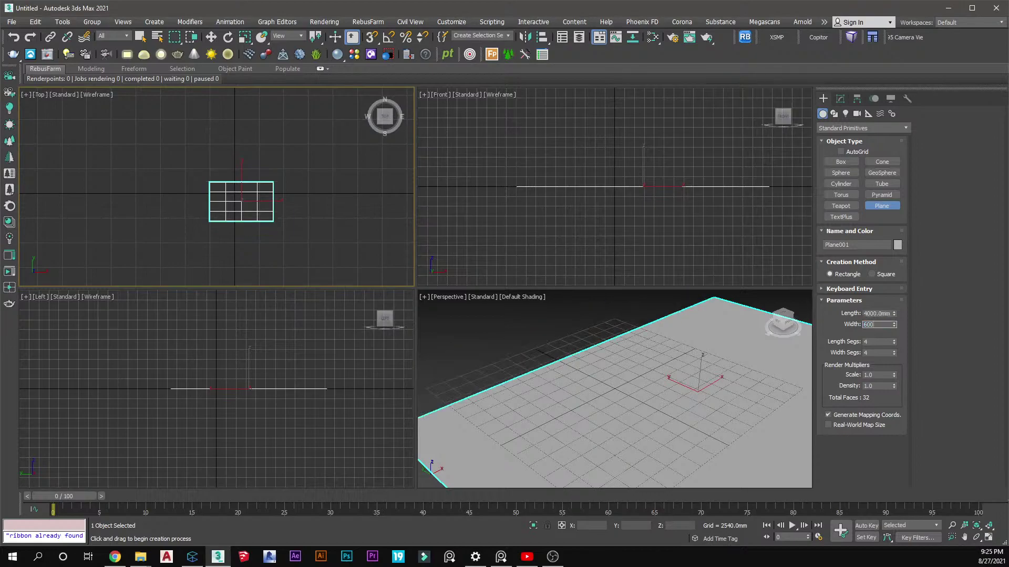
Set the plane's length to 3000 mm and width to 4500 mm, and end plane creation
{"action": "left_click", "coordinate": [876, 313]}
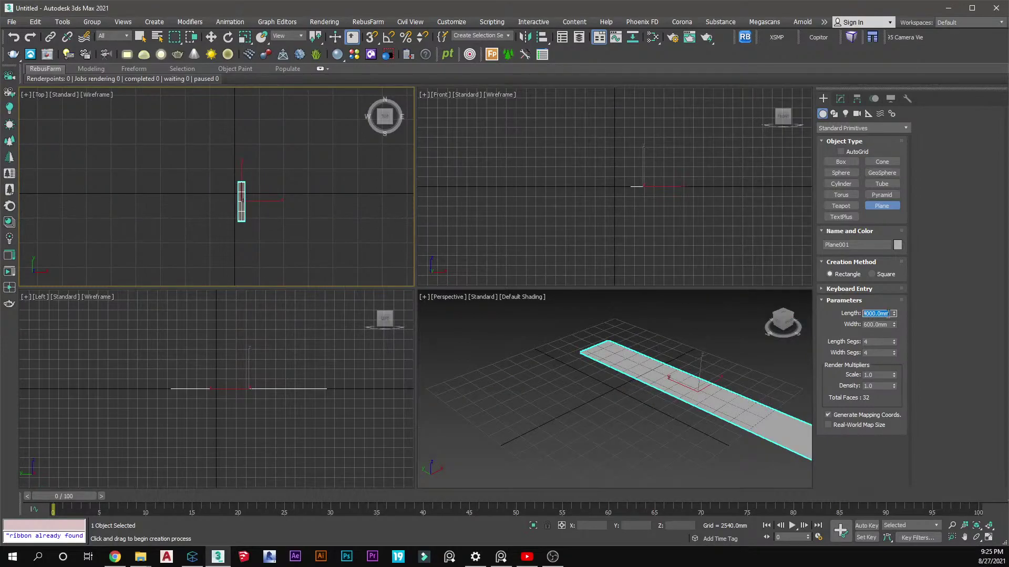
{"action": "type", "text": "3000"}
{"action": "key", "text": "Tab"}
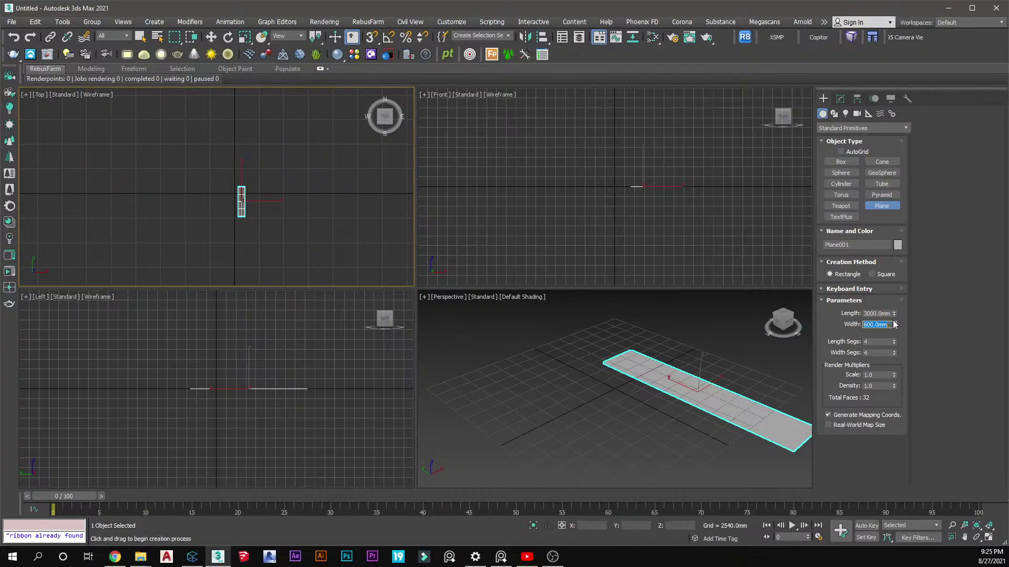
{"action": "type", "text": "450"}
{"action": "key", "text": "Return"}
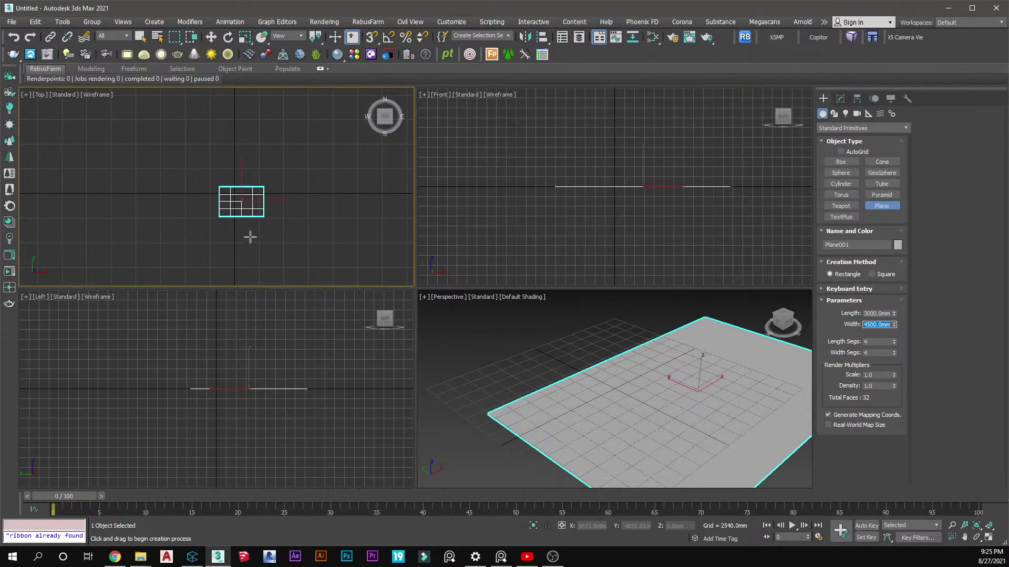
{"action": "scroll", "coordinate": [246, 221], "scroll_direction": "up", "scroll_amount": 3}
{"action": "left_click", "coordinate": [140, 36]}
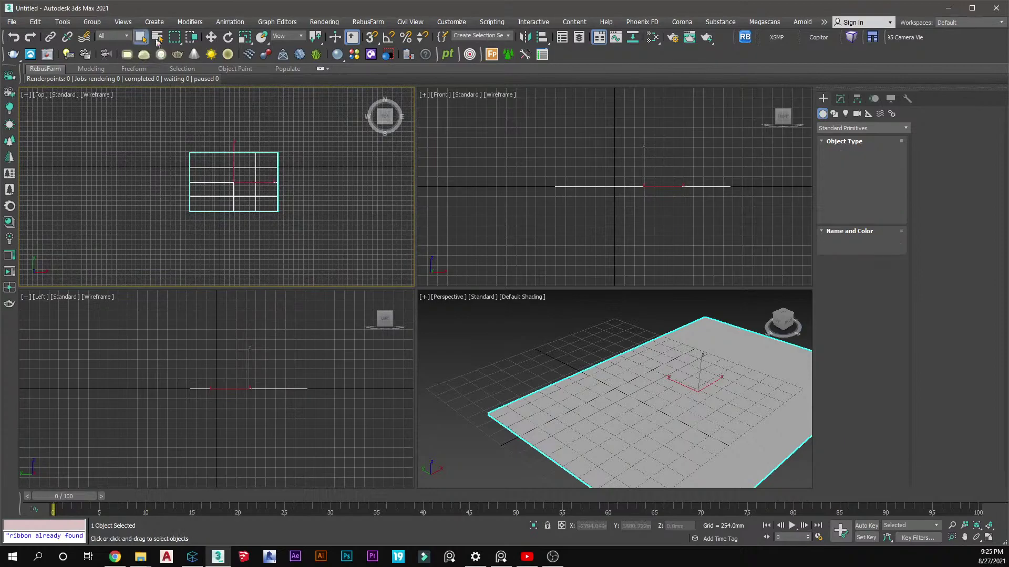
Reduce the plane's length and width segments to 1 each
{"action": "left_click", "coordinate": [838, 98]}
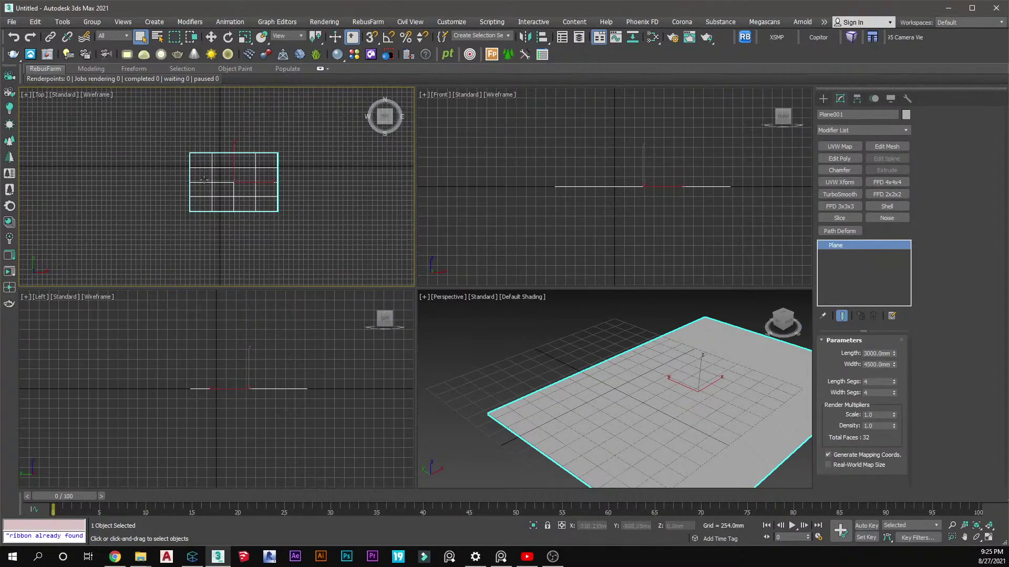
{"action": "scroll", "coordinate": [204, 175], "scroll_direction": "up", "scroll_amount": 4}
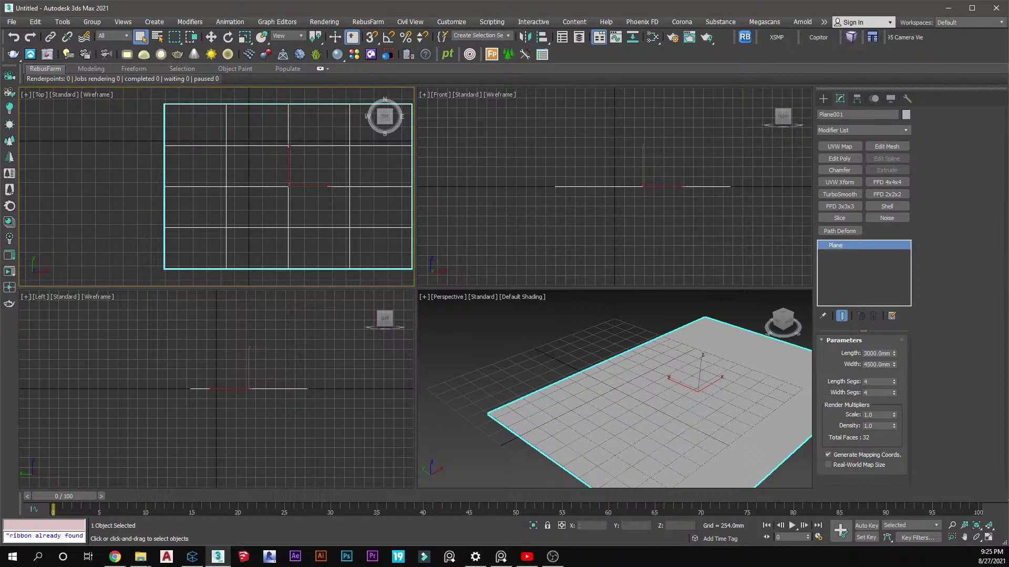
{"action": "left_click", "coordinate": [873, 384]}
{"action": "type", "text": "1"}
{"action": "key", "text": "Tab"}
{"action": "type", "text": "1"}
{"action": "key", "text": "Tab"}
{"action": "scroll", "coordinate": [263, 186], "scroll_direction": "down", "scroll_amount": 3}
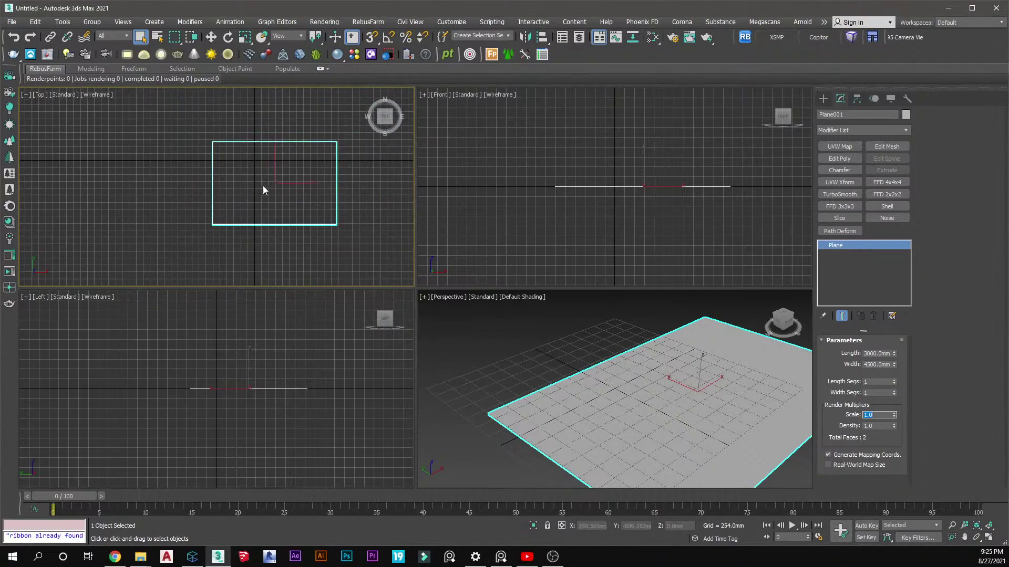
{"action": "middle_click_drag", "start_coordinate": [264, 190], "coordinate": [274, 196]}
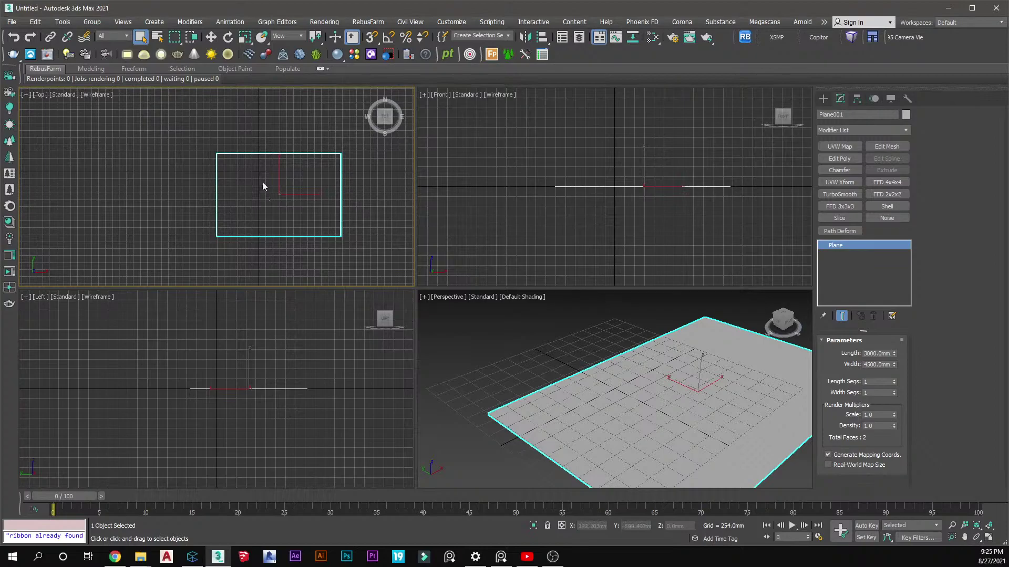
Turn on angle snapping and rotate the plane 90 degrees in the Top view
{"action": "left_click", "coordinate": [316, 151]}
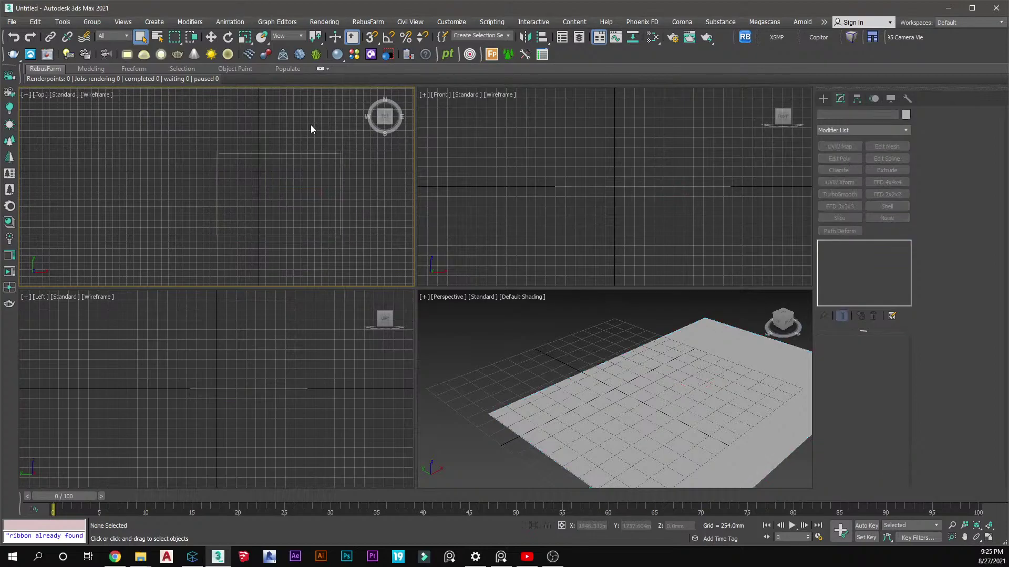
{"action": "left_click", "coordinate": [338, 183]}
{"action": "scroll", "coordinate": [326, 176], "scroll_direction": "down", "scroll_amount": 2}
{"action": "key", "text": "e"}
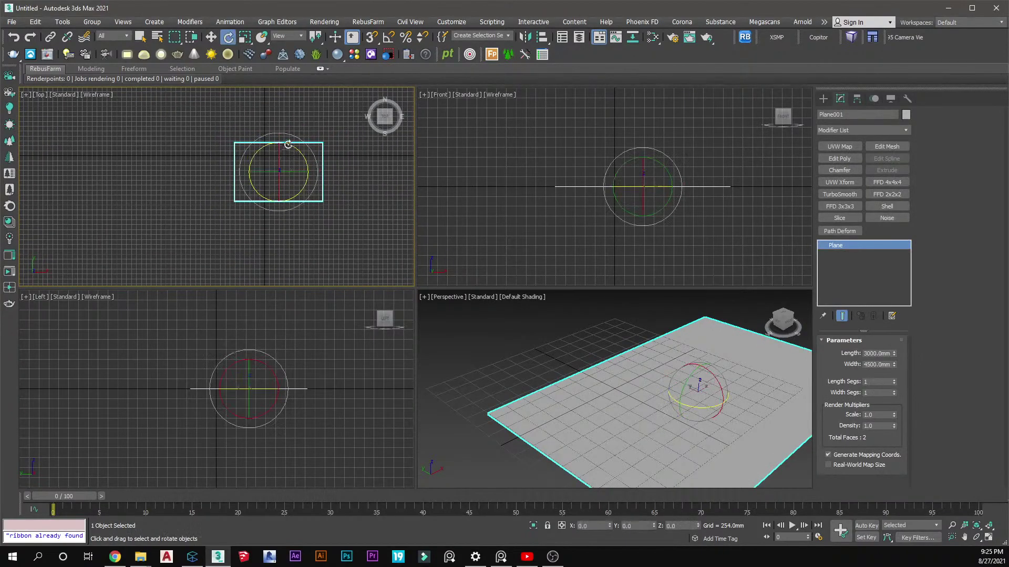
{"action": "left_click_drag", "start_coordinate": [290, 145], "coordinate": [315, 180]}
{"action": "key", "text": "ctrl+z"}
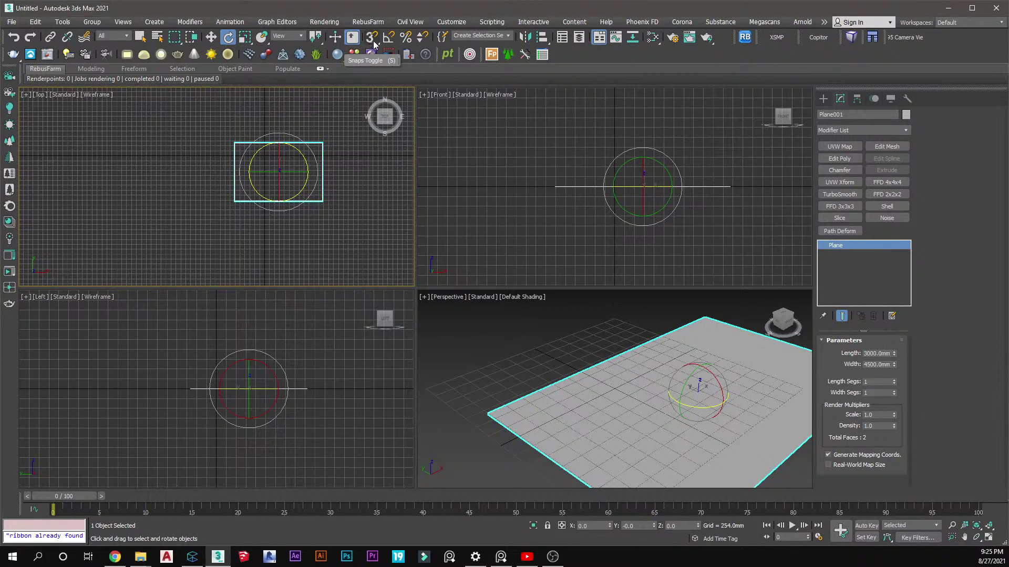
{"action": "left_click", "coordinate": [389, 36]}
{"action": "left_click_drag", "start_coordinate": [307, 151], "coordinate": [265, 165]}
{"action": "key", "text": "w"}
{"action": "left_click", "coordinate": [321, 169]}
Draw a straight spline along the upper short edge of the floor plane in the Top view, snapping to the plane's corners
{"action": "middle_click_drag", "start_coordinate": [293, 154], "coordinate": [307, 171]}
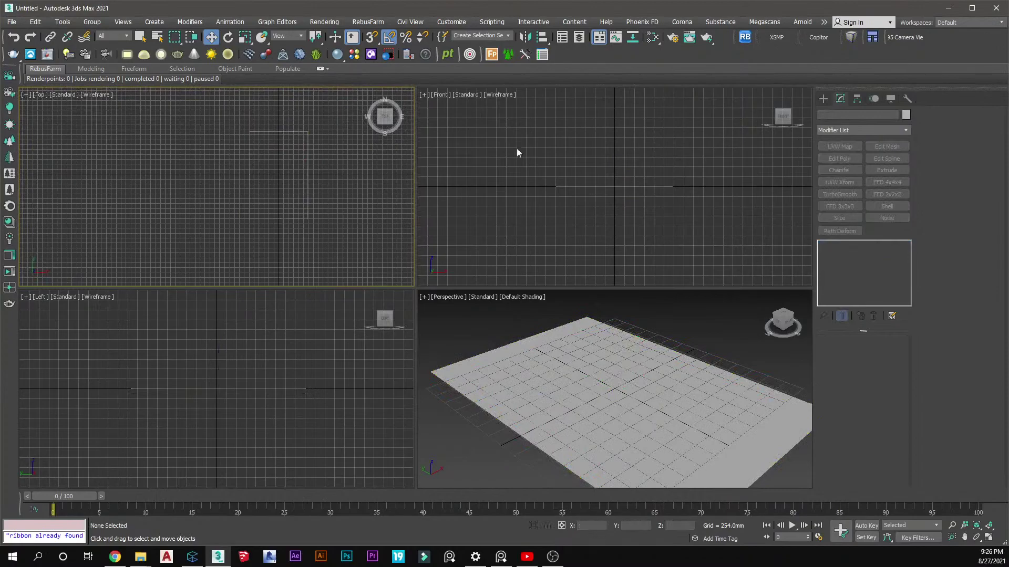
{"action": "left_click", "coordinate": [821, 98]}
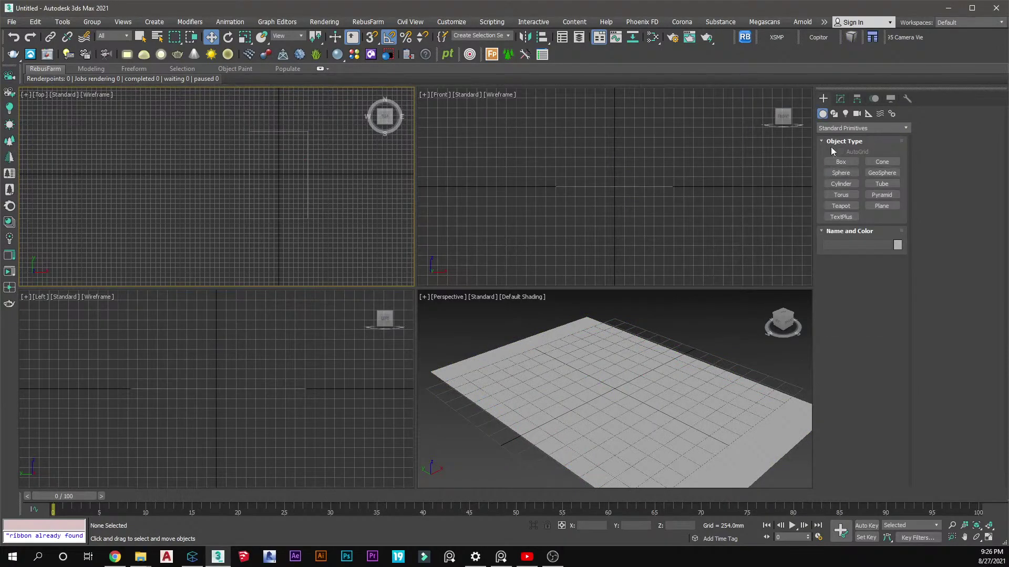
{"action": "left_click", "coordinate": [834, 113]}
{"action": "left_click", "coordinate": [840, 169]}
{"action": "key", "text": "s"}
{"action": "middle_click_drag", "start_coordinate": [272, 135], "coordinate": [254, 153]}
{"action": "left_click", "coordinate": [228, 151]}
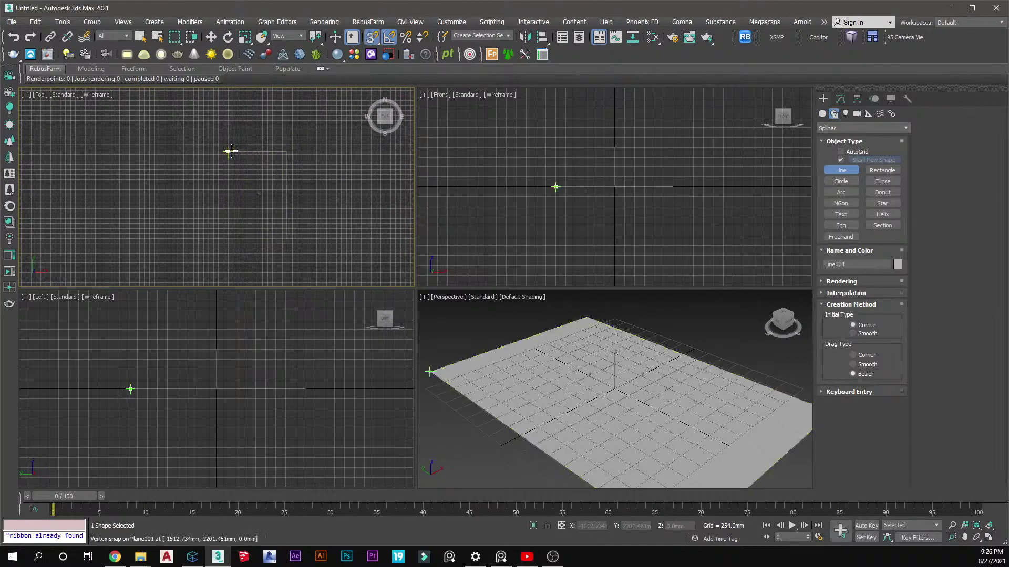
{"action": "left_click", "coordinate": [288, 152]}
{"action": "right_click", "coordinate": [287, 153]}
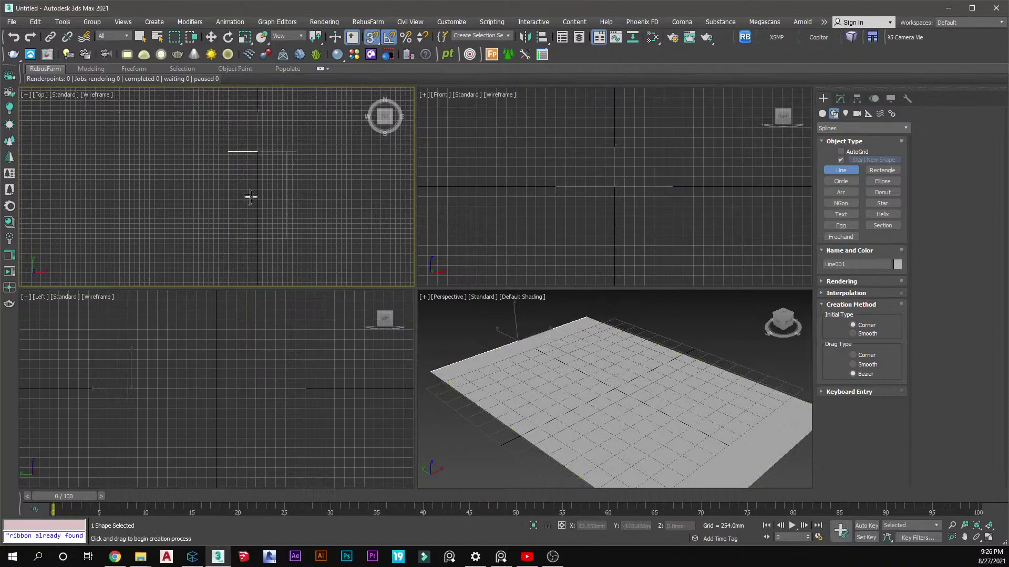
{"action": "left_click", "coordinate": [211, 41]}
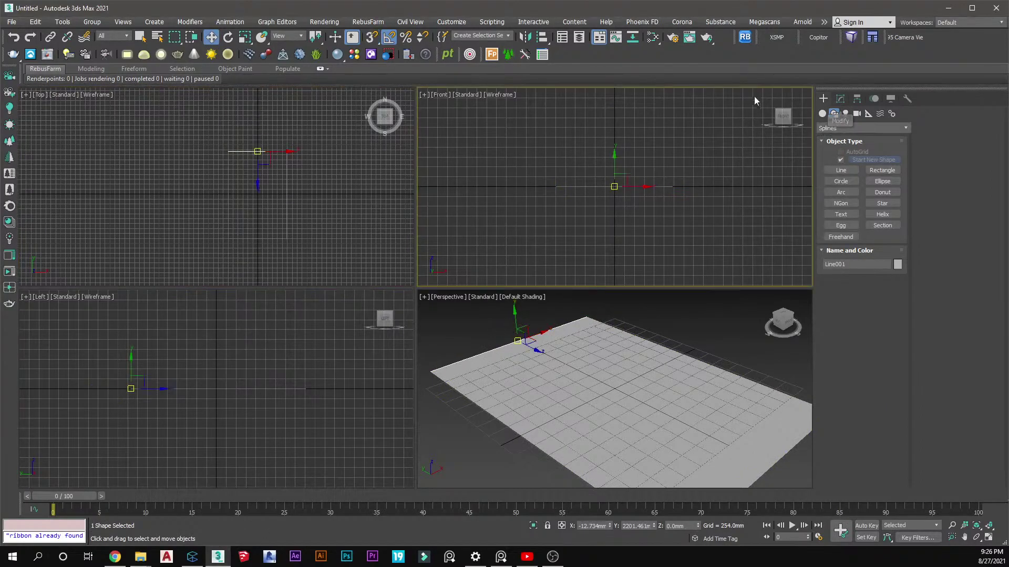
Make the line visible in the renderer and viewport, with a rectangular cross-section
{"action": "left_click", "coordinate": [840, 98]}
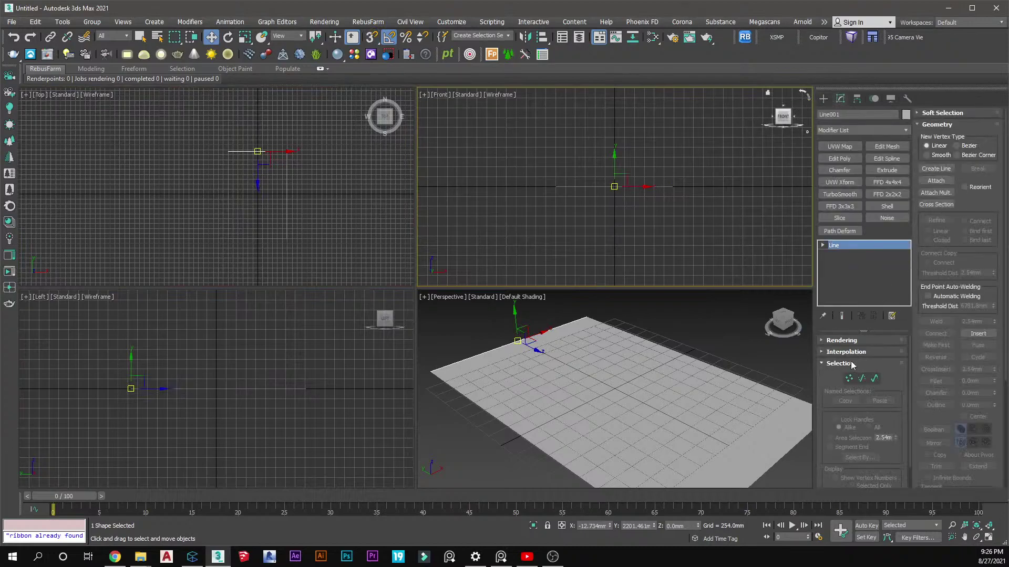
{"action": "left_click", "coordinate": [833, 340]}
{"action": "scroll", "coordinate": [836, 344], "scroll_direction": "up", "scroll_amount": 2}
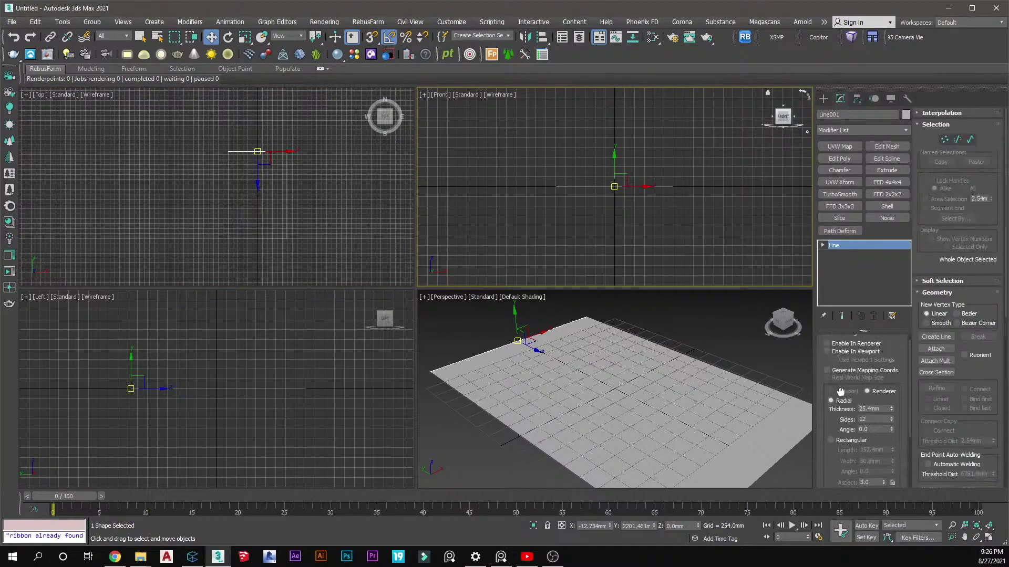
{"action": "left_click", "coordinate": [851, 344]}
{"action": "left_click", "coordinate": [850, 352]}
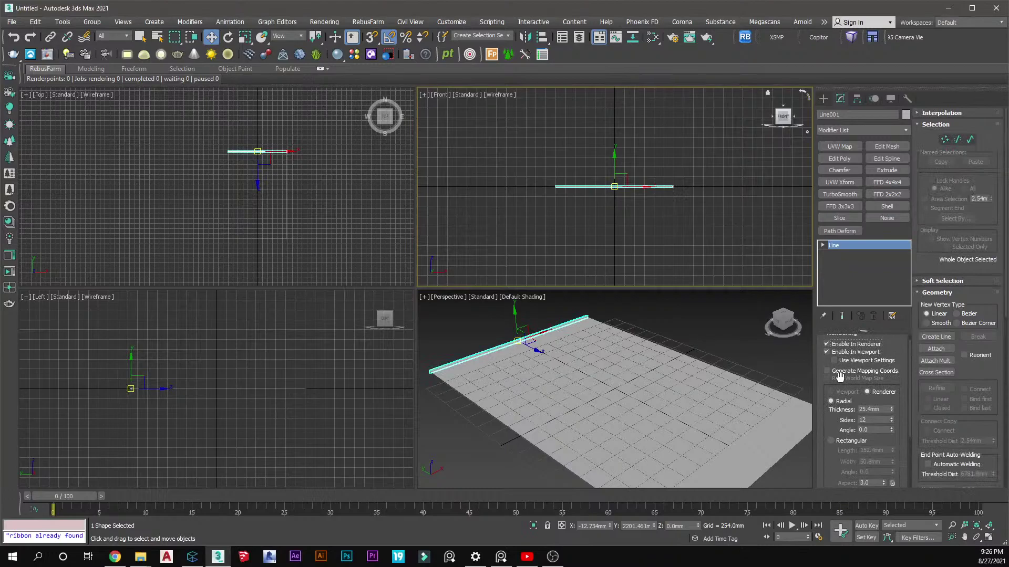
{"action": "scroll", "coordinate": [845, 420], "scroll_direction": "down", "scroll_amount": 2}
{"action": "left_click", "coordinate": [831, 401]}
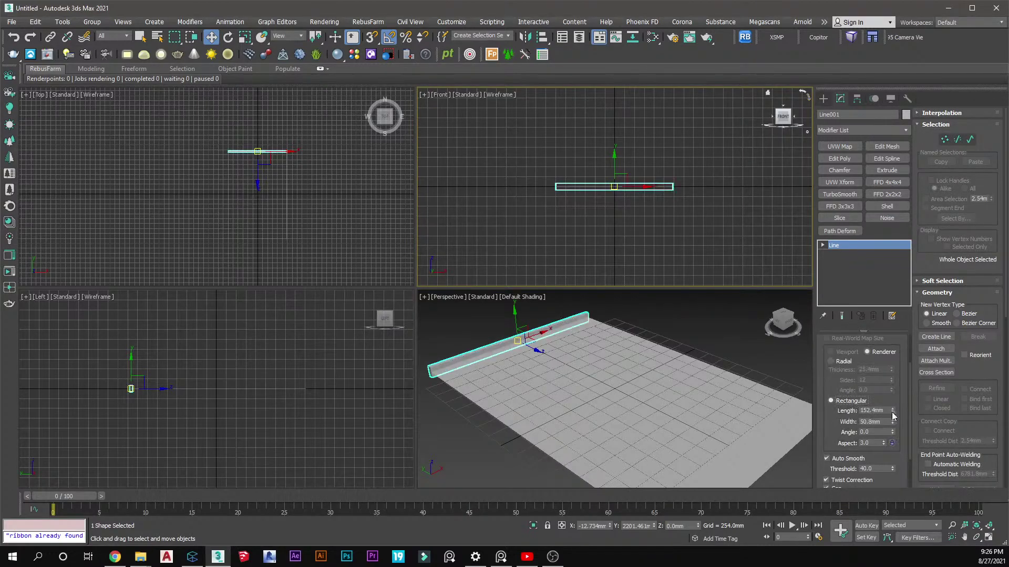
Set the line's rectangular cross-section to a length of 3600 mm and a width of 150 mm
{"action": "double_click", "coordinate": [886, 410]}
{"action": "type", "text": "3600"}
{"action": "key", "text": "Tab"}
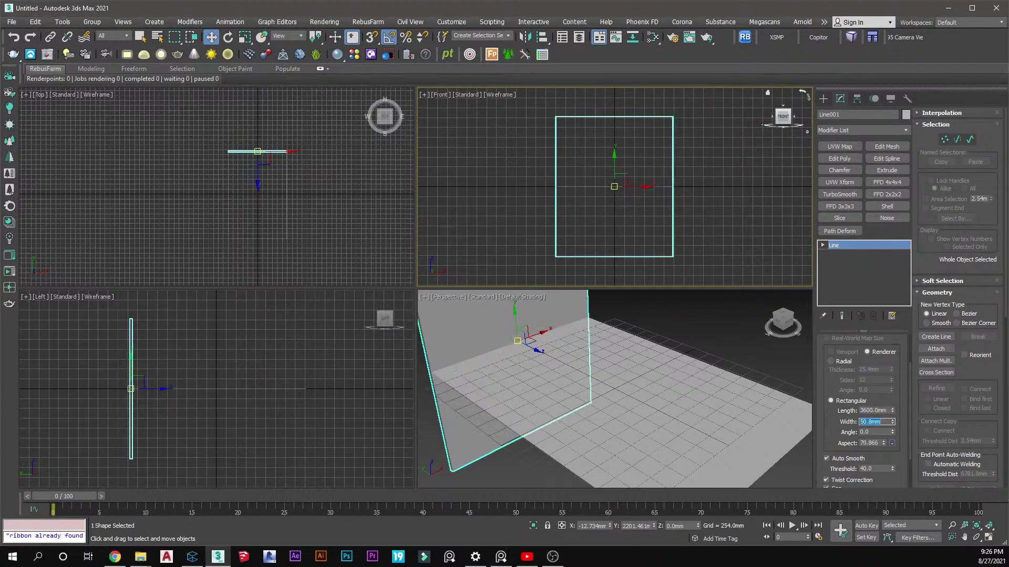
{"action": "type", "text": "150"}
{"action": "key", "text": "Tab"}
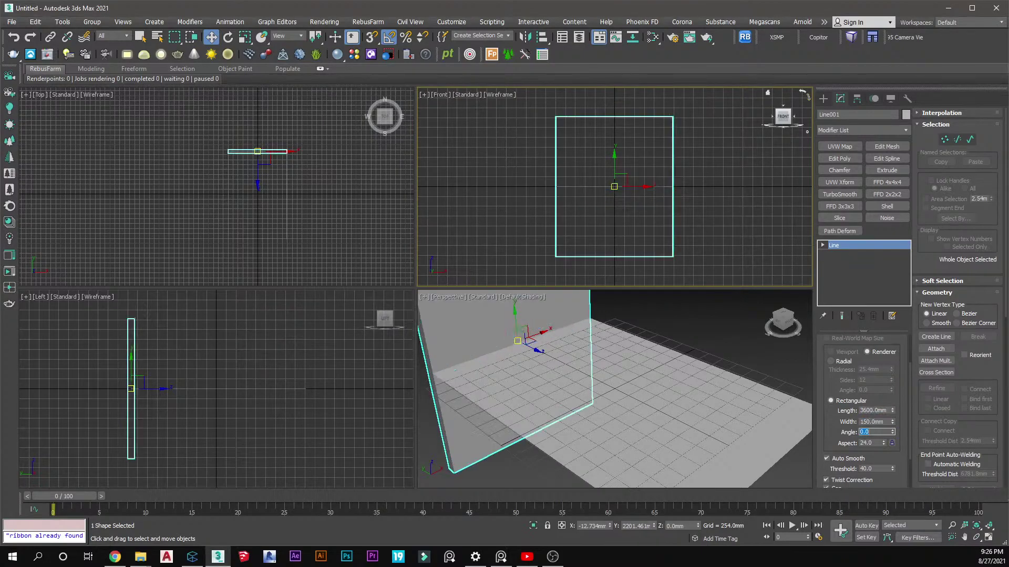
Add an Edit Poly modifier to the wall and align its minimum with the floor plane's maximum on Z only
{"action": "left_click", "coordinate": [835, 161]}
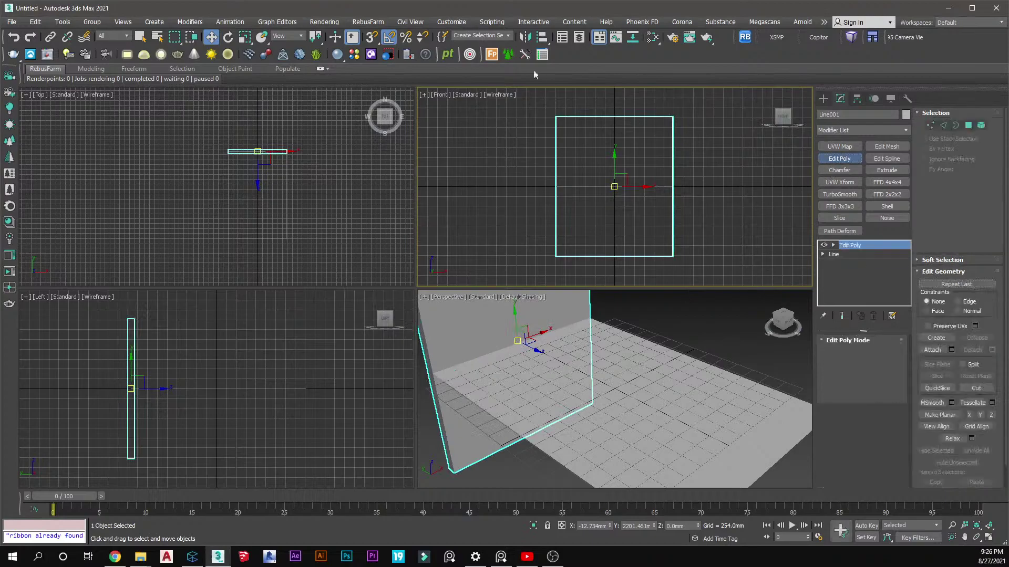
{"action": "left_click", "coordinate": [541, 37]}
{"action": "left_click", "coordinate": [645, 403]}
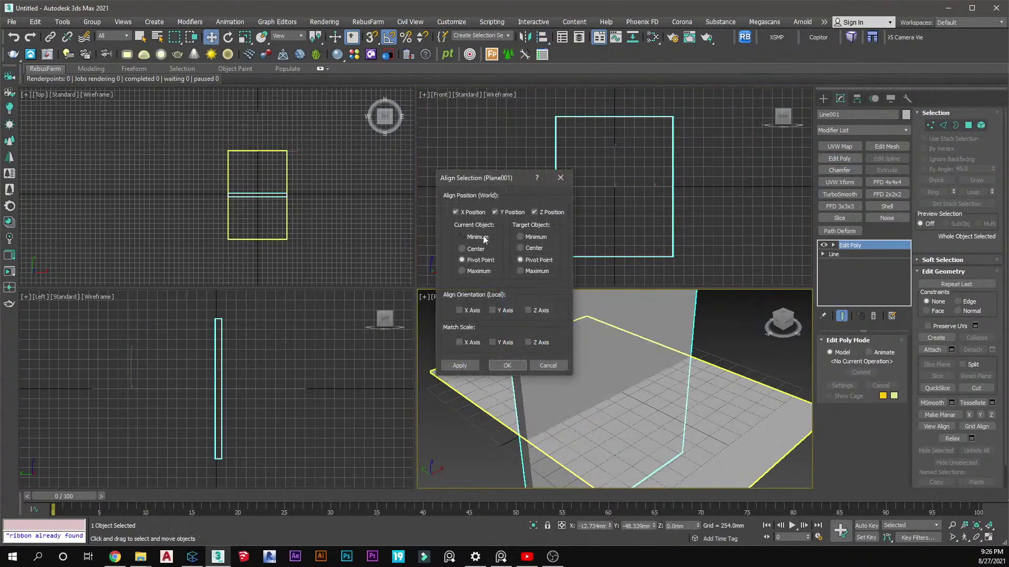
{"action": "left_click", "coordinate": [494, 212]}
{"action": "left_click", "coordinate": [455, 212]}
{"action": "left_click", "coordinate": [462, 237]}
{"action": "left_click", "coordinate": [520, 271]}
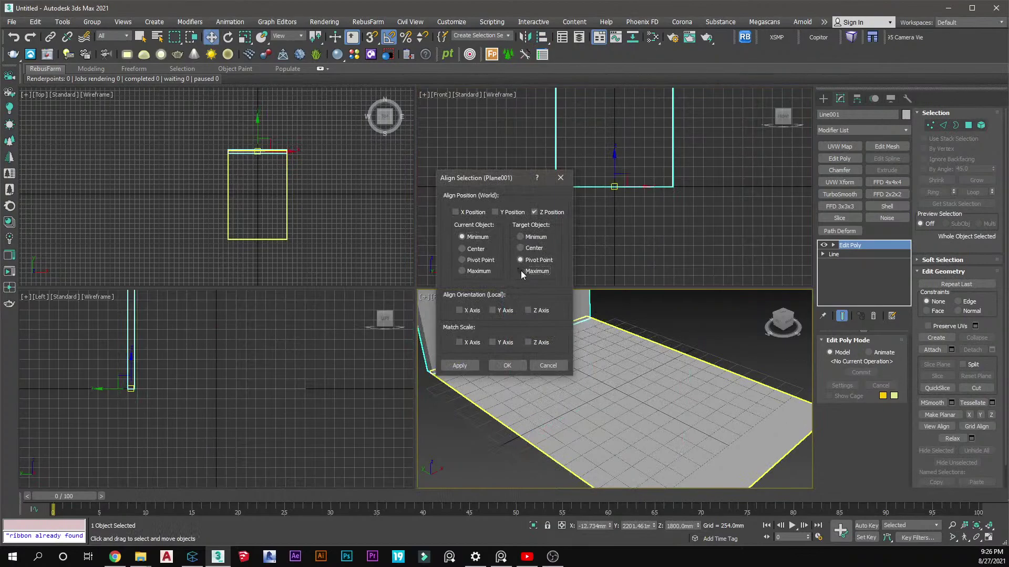
{"action": "left_click", "coordinate": [522, 365]}
{"action": "left_click", "coordinate": [402, 257]}
{"action": "scroll", "coordinate": [554, 377], "scroll_direction": "down", "scroll_amount": 4}
{"action": "middle_click_drag", "start_coordinate": [601, 394], "coordinate": [660, 423]}
{"action": "scroll", "coordinate": [613, 387], "scroll_direction": "down", "scroll_amount": 3}
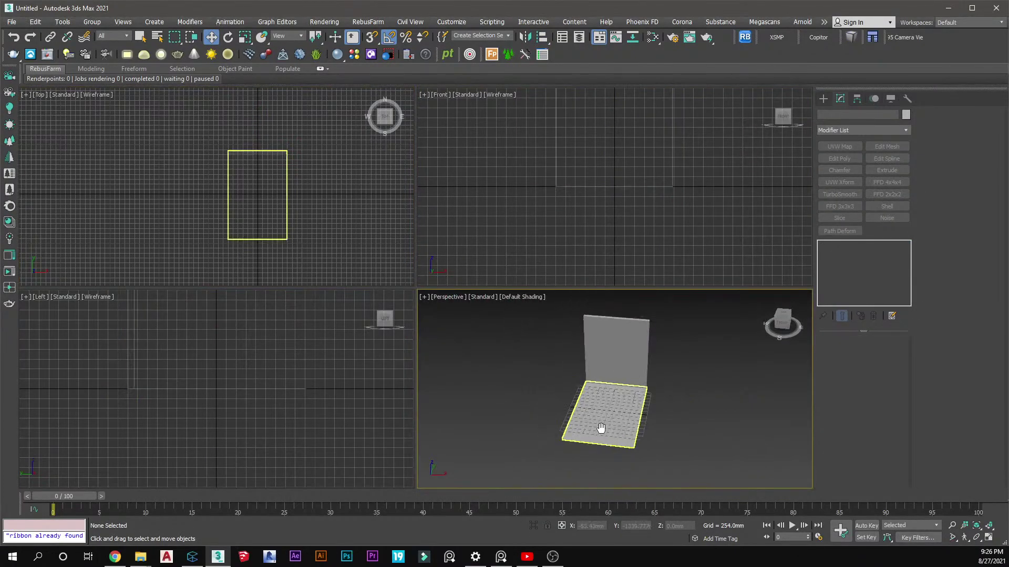
{"action": "left_click", "coordinate": [615, 358]}
{"action": "left_click", "coordinate": [839, 158]}
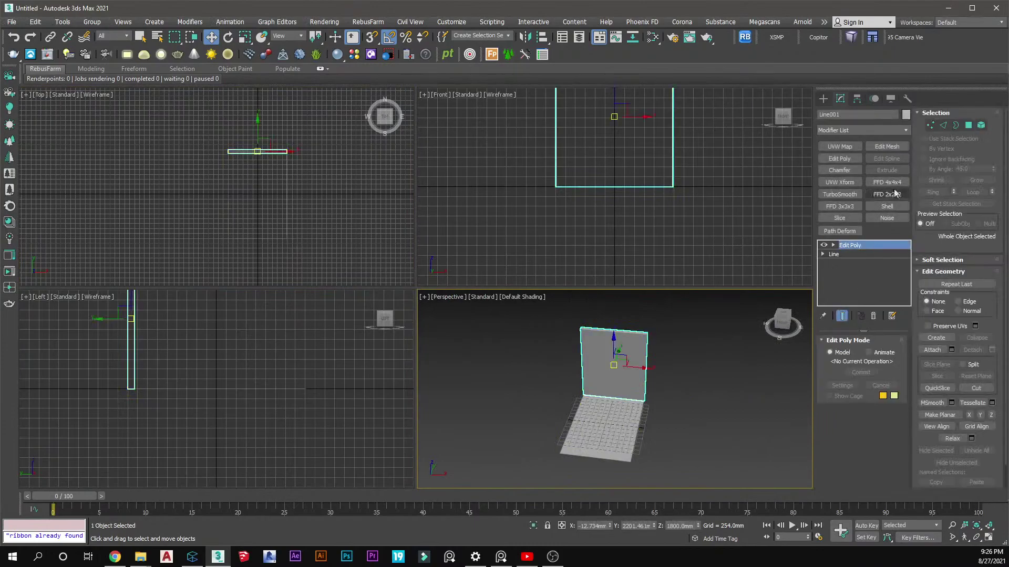
{"action": "left_click", "coordinate": [330, 427]}
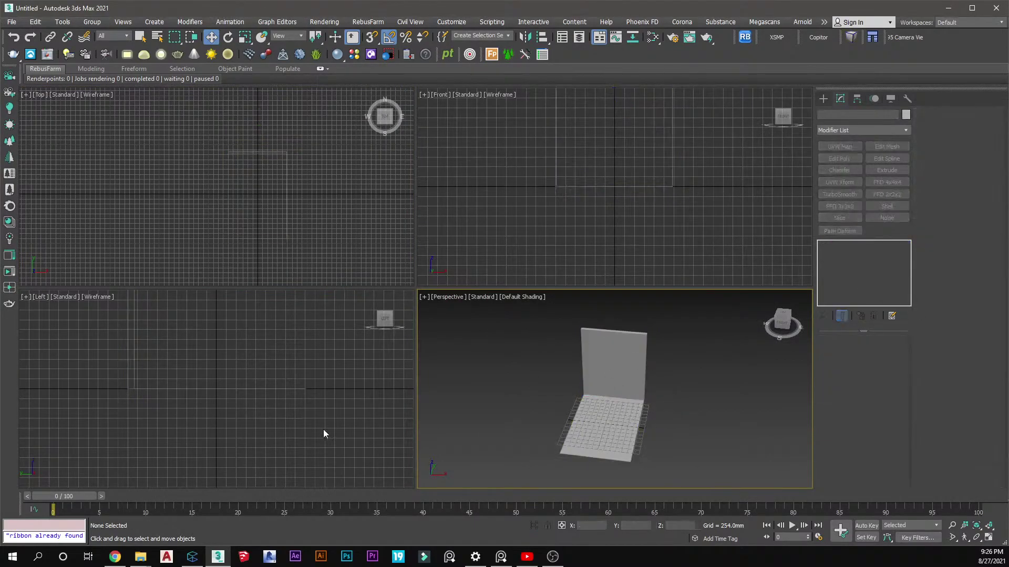
{"action": "left_click", "coordinate": [597, 436]}
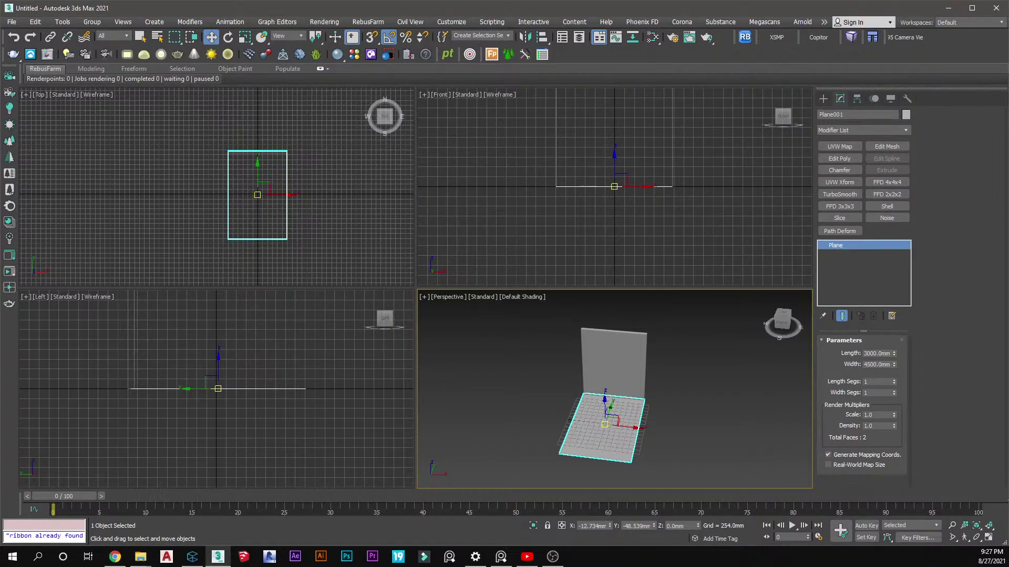
Switch to Chrome, maximize its window and go to pinterest.com
{"action": "left_click", "coordinate": [114, 556]}
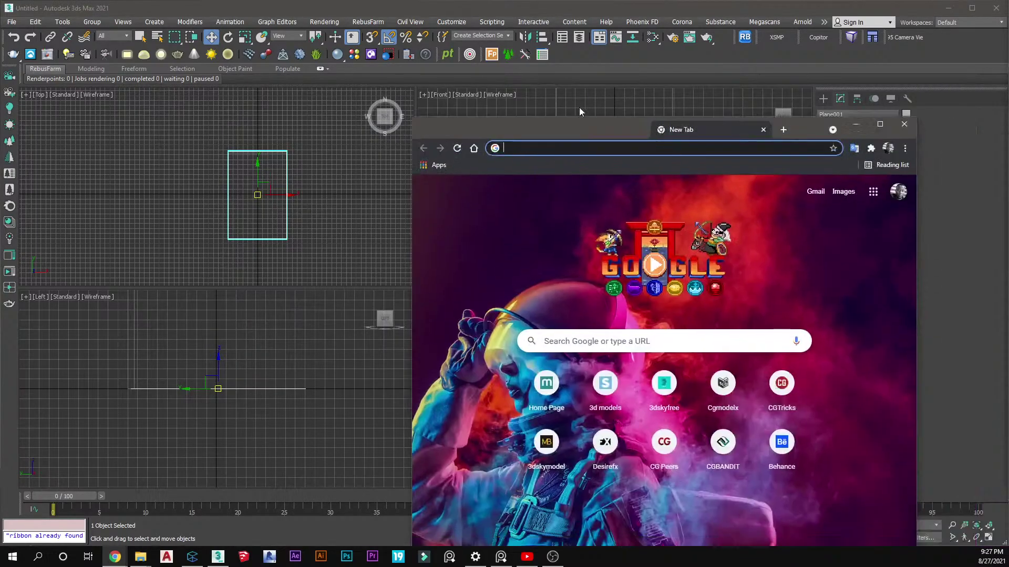
{"action": "left_click_drag", "start_coordinate": [579, 107], "coordinate": [475, 1]}
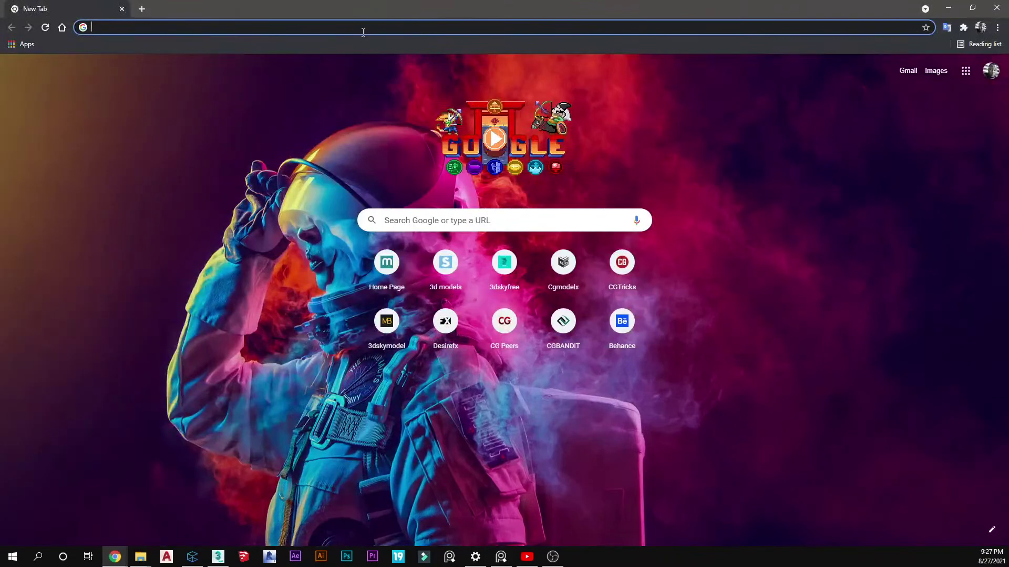
{"action": "type", "text": "pinterest.com"}
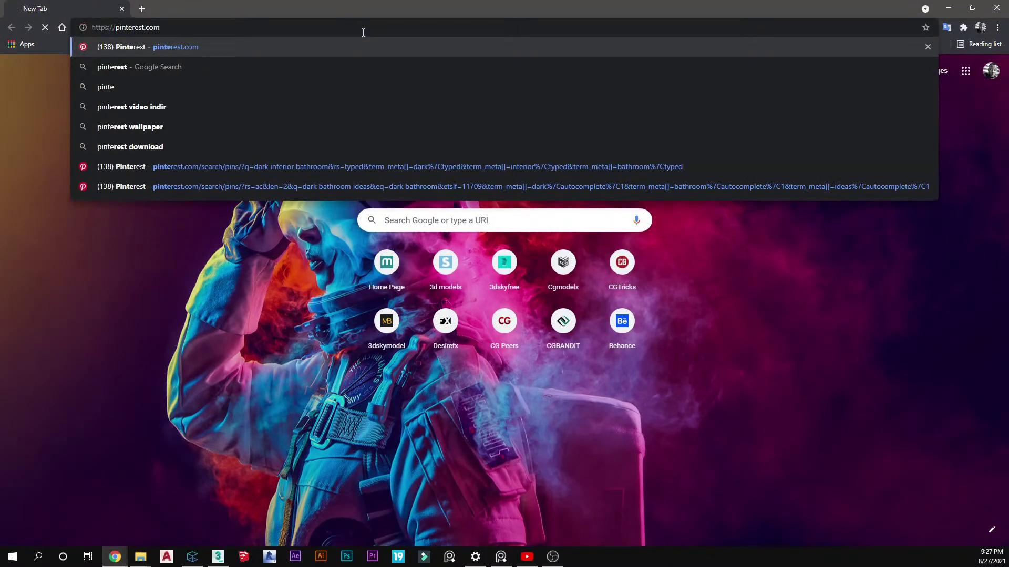
{"action": "key", "text": "Return"}
Search Pinterest for "zen garden"
{"action": "left_click", "coordinate": [362, 70]}
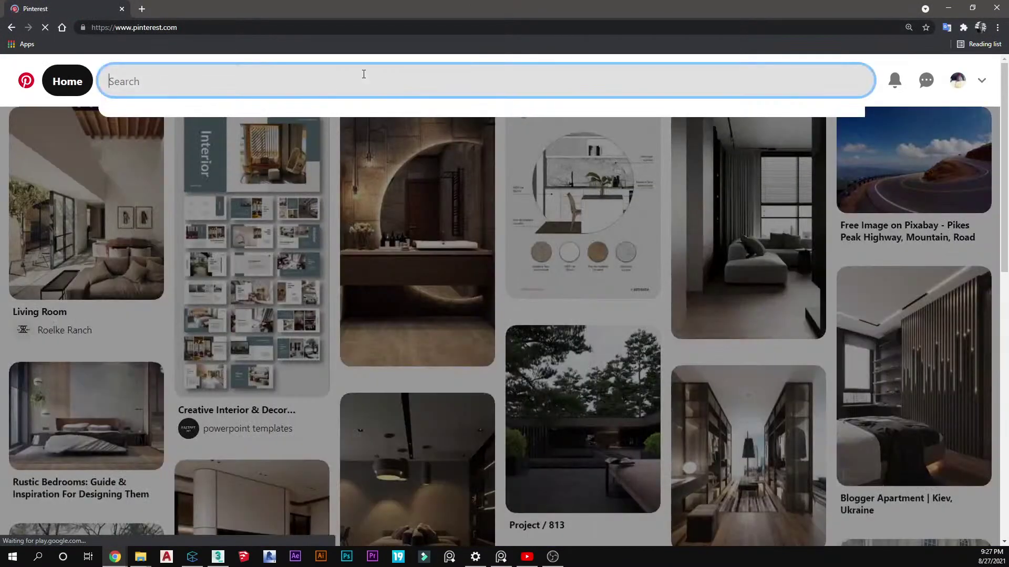
{"action": "type", "text": "zen "}
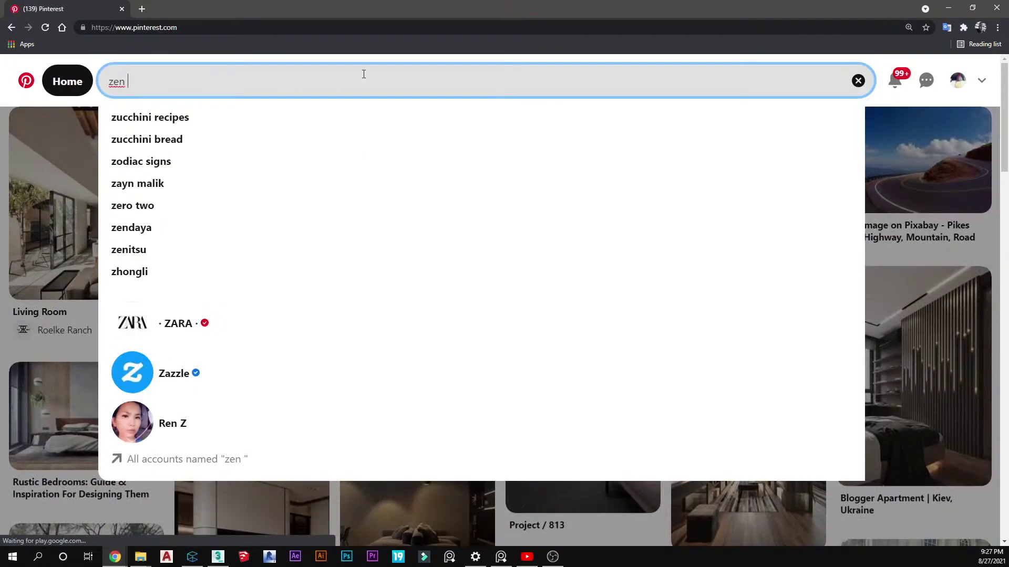
{"action": "type", "text": "garden"}
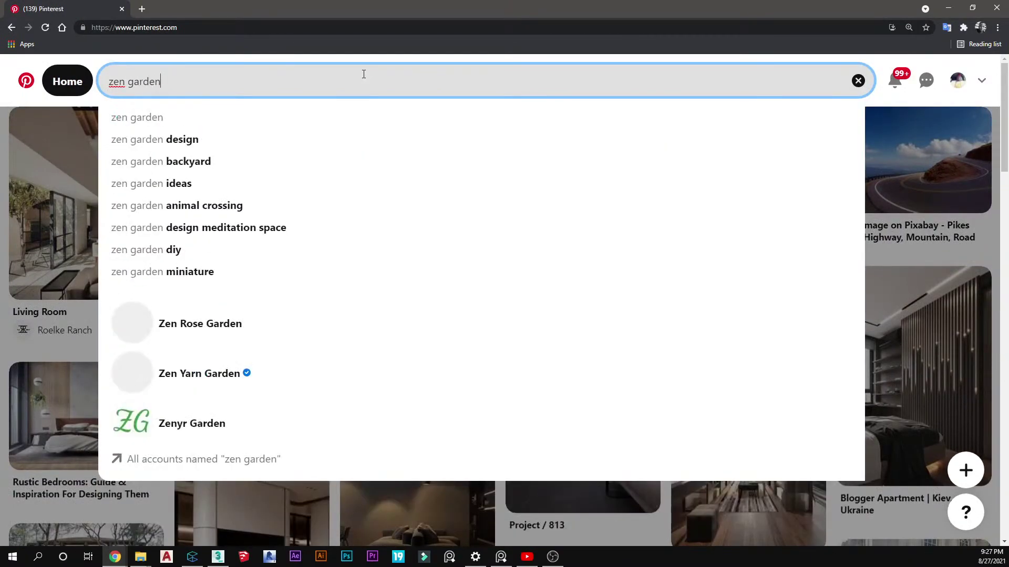
{"action": "key", "text": "Return"}
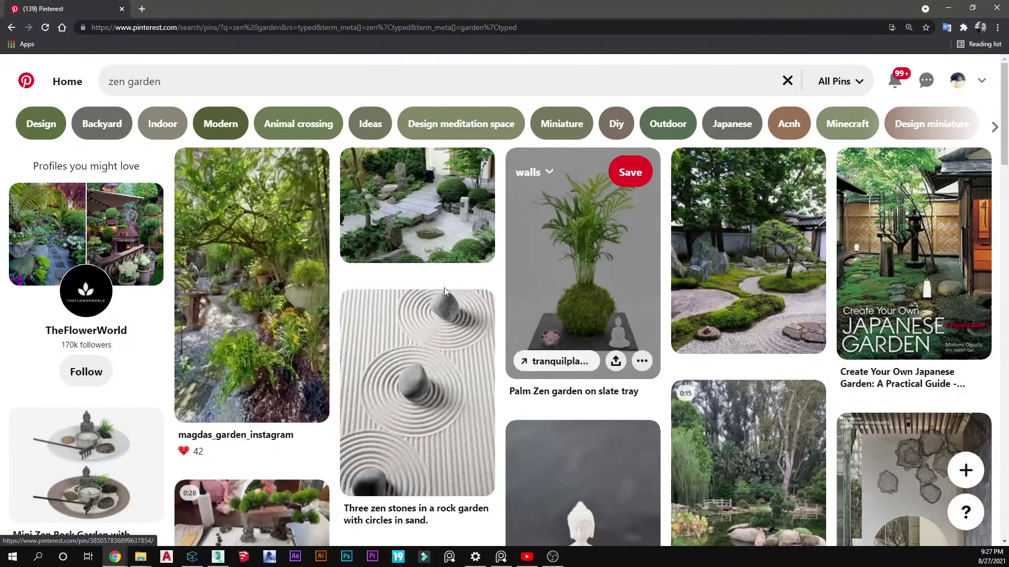
Browse the zen garden results for reference images of stones, gravel and planting
{"action": "scroll", "coordinate": [448, 296], "scroll_direction": "down", "scroll_amount": 3}
{"action": "scroll", "coordinate": [446, 291], "scroll_direction": "down", "scroll_amount": 2}
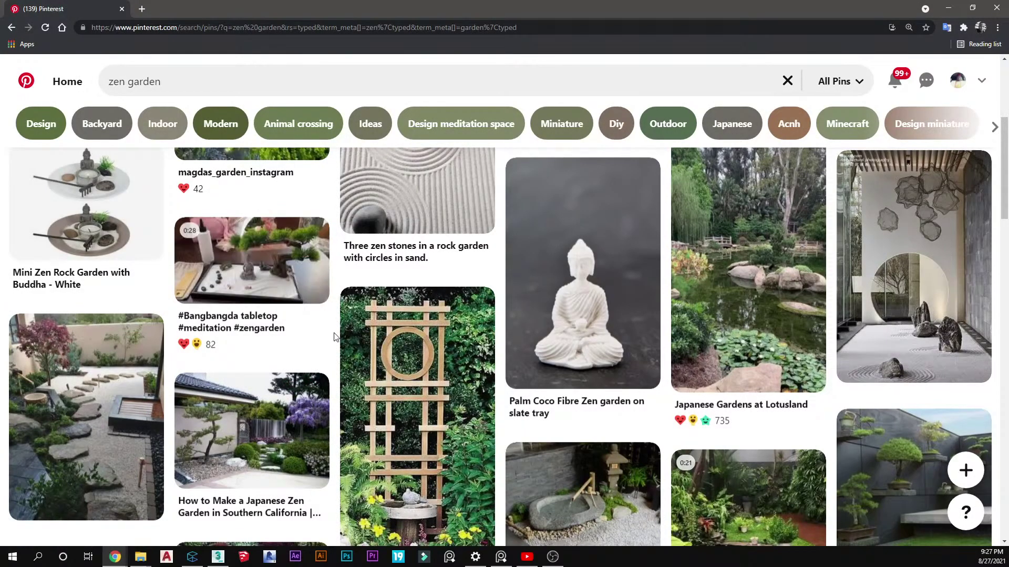
{"action": "scroll", "coordinate": [336, 338], "scroll_direction": "down", "scroll_amount": 5}
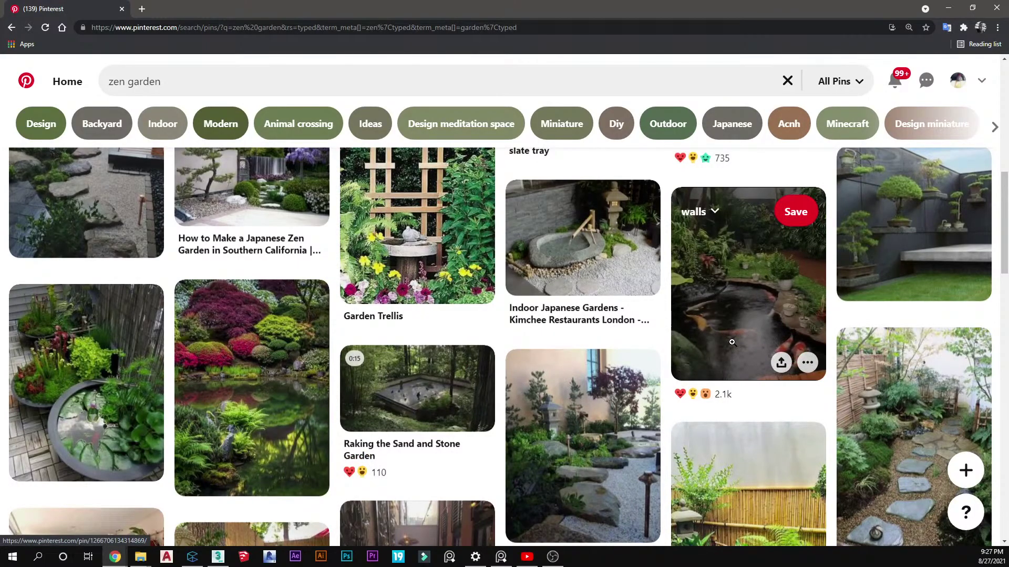
{"action": "scroll", "coordinate": [730, 344], "scroll_direction": "down", "scroll_amount": 3}
{"action": "scroll", "coordinate": [425, 380], "scroll_direction": "down", "scroll_amount": 4}
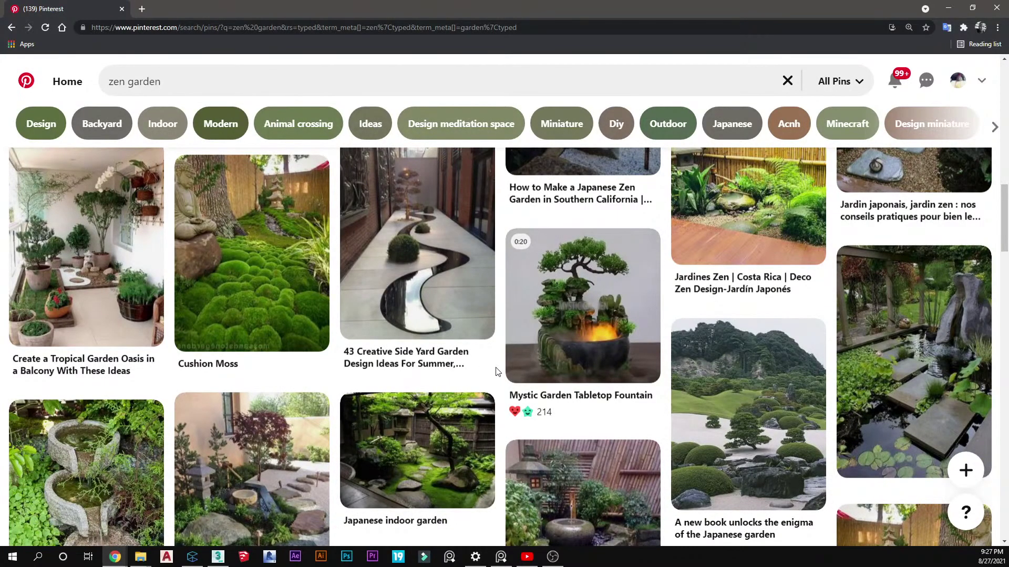
{"action": "scroll", "coordinate": [498, 373], "scroll_direction": "down", "scroll_amount": 6}
{"action": "scroll", "coordinate": [498, 381], "scroll_direction": "down", "scroll_amount": 1}
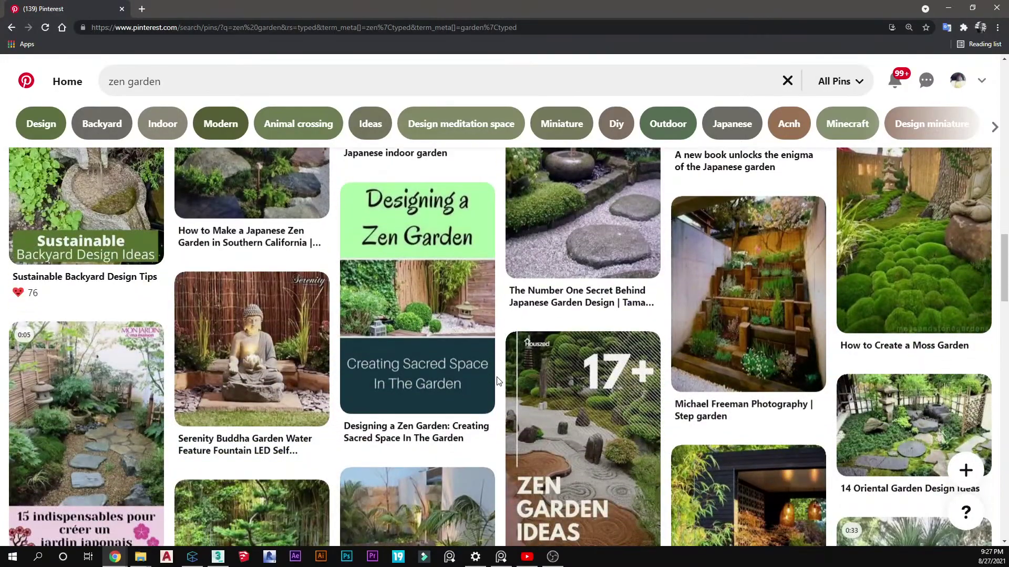
View the Japanese garden pin with stepping stones in gravel and examine similar garden designs, including the potted-plant pebble path
{"action": "left_click", "coordinate": [545, 229]}
{"action": "scroll", "coordinate": [421, 420], "scroll_direction": "down", "scroll_amount": 3}
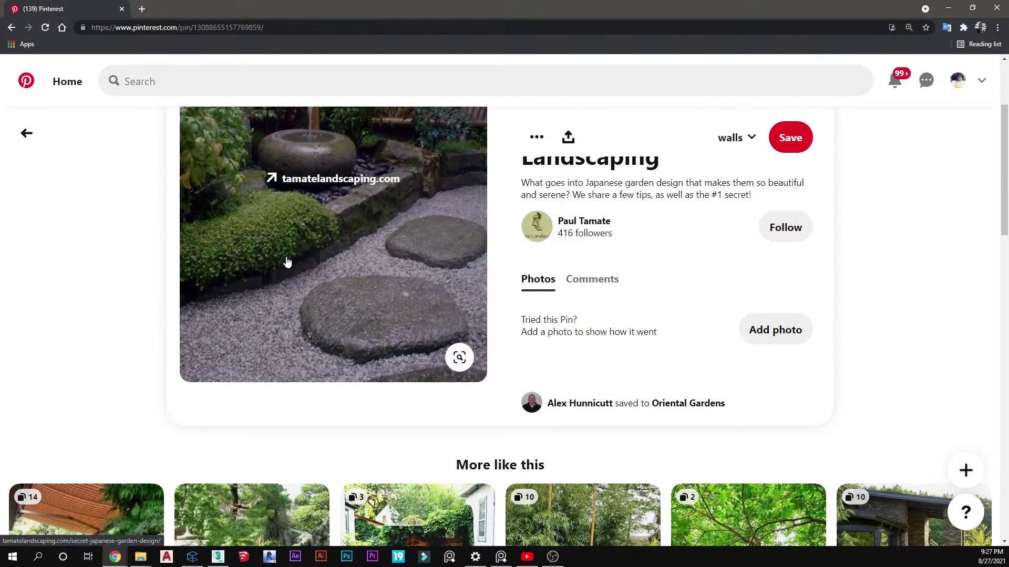
{"action": "scroll", "coordinate": [315, 263], "scroll_direction": "down", "scroll_amount": 6}
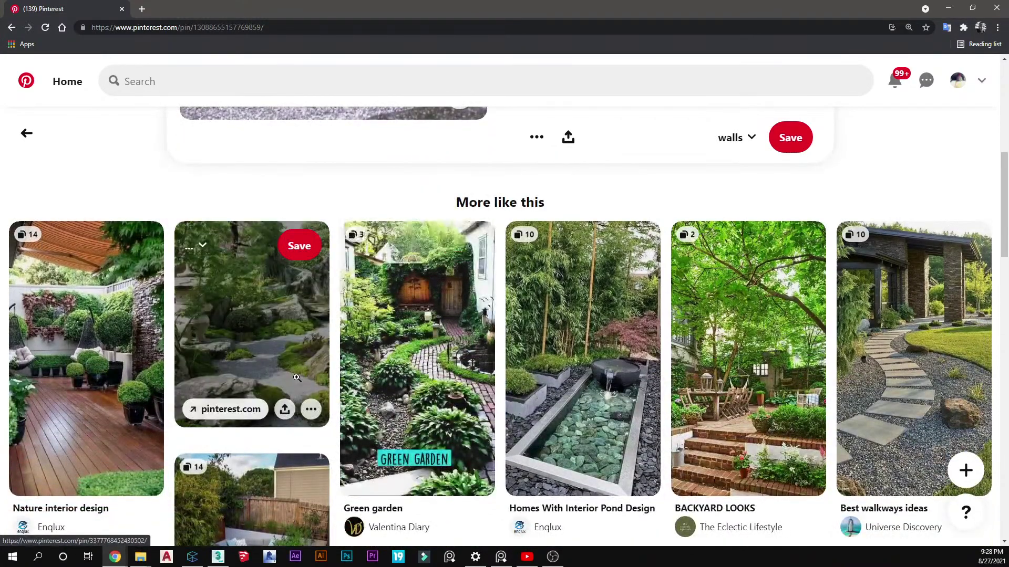
{"action": "scroll", "coordinate": [410, 367], "scroll_direction": "down", "scroll_amount": 5}
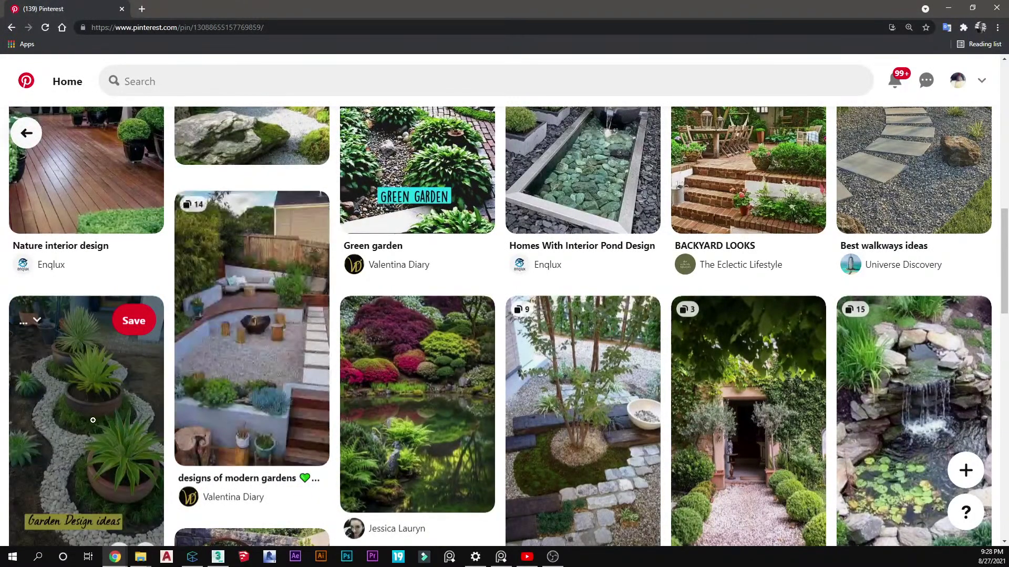
{"action": "left_click", "coordinate": [87, 399]}
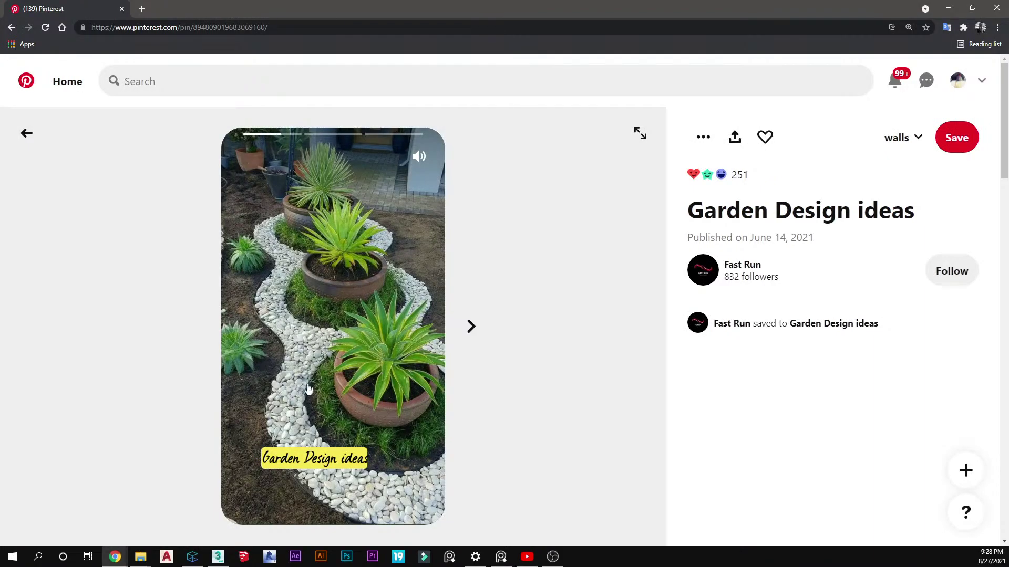
{"action": "key", "text": "alt+Left"}
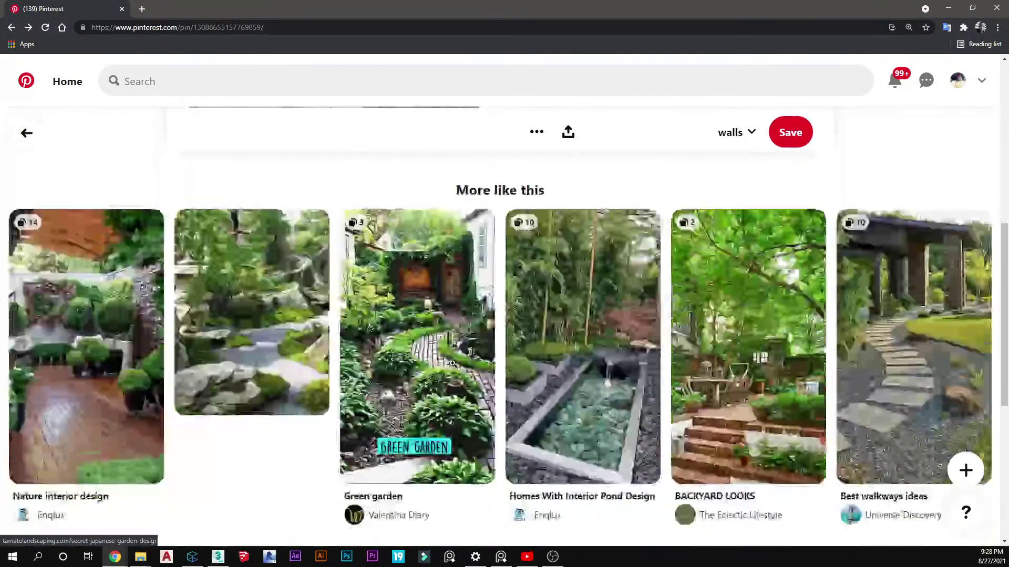
{"action": "scroll", "coordinate": [472, 367], "scroll_direction": "down", "scroll_amount": 4}
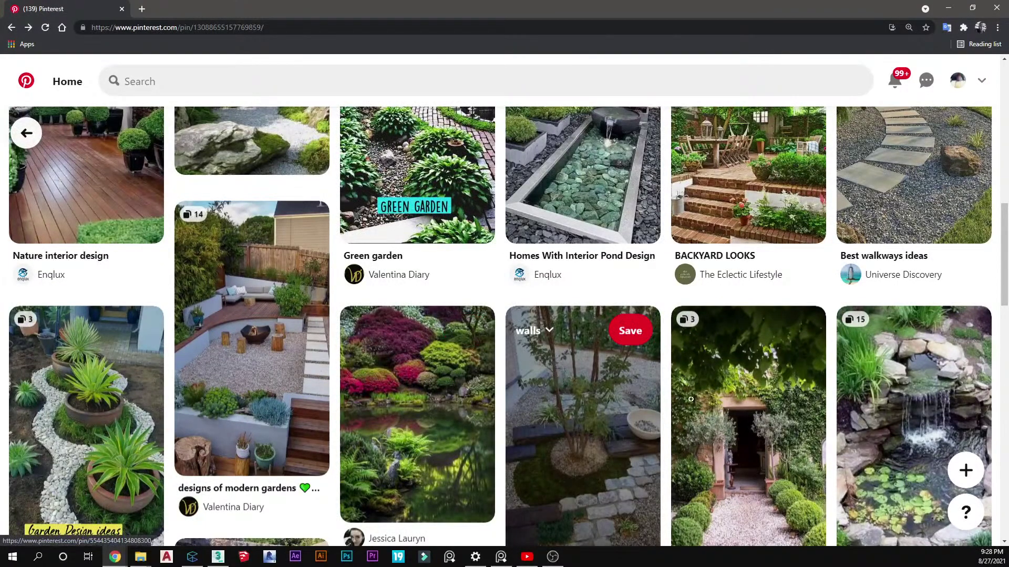
Examine more of the related garden pins for ideas on stones, gravel, pebbles and planting
{"action": "scroll", "coordinate": [734, 427], "scroll_direction": "down", "scroll_amount": 5}
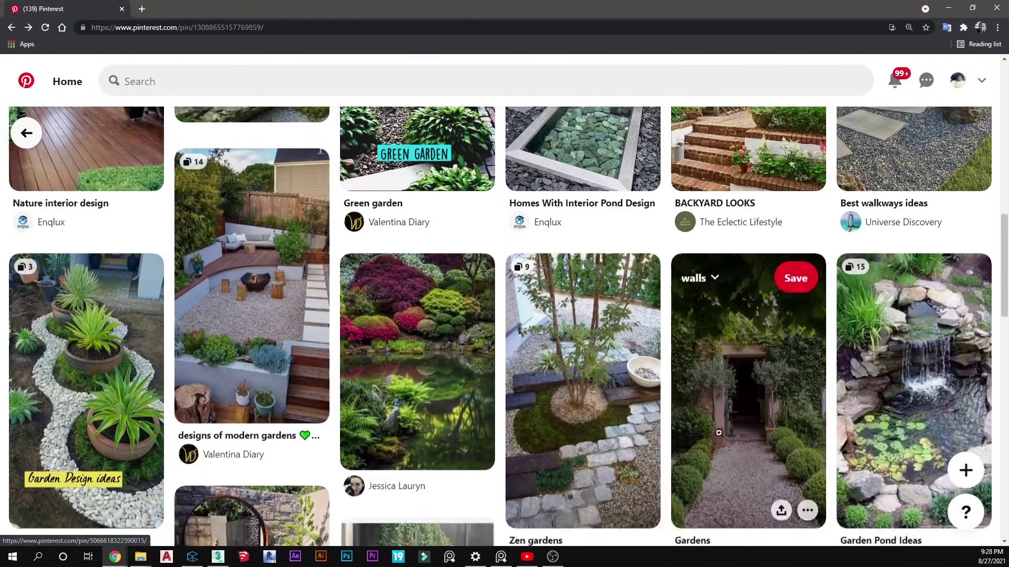
{"action": "scroll", "coordinate": [520, 444], "scroll_direction": "down", "scroll_amount": 4}
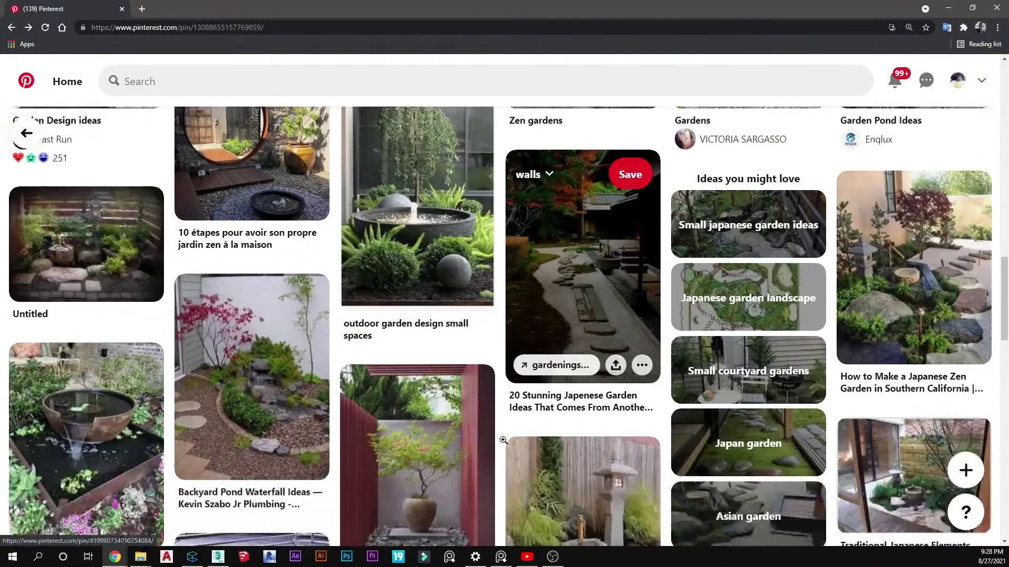
{"action": "scroll", "coordinate": [502, 439], "scroll_direction": "down", "scroll_amount": 8}
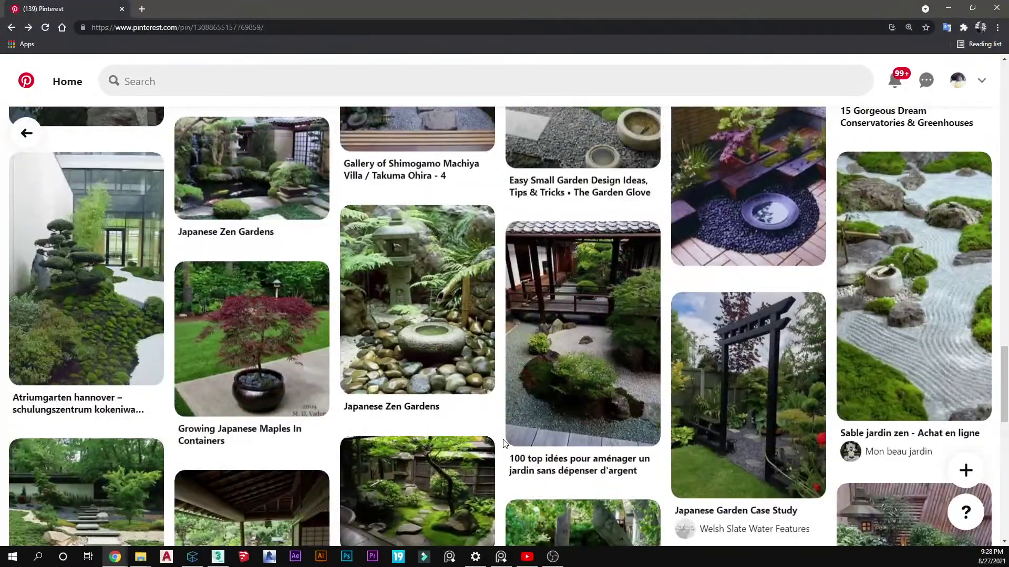
{"action": "scroll", "coordinate": [503, 443], "scroll_direction": "up", "scroll_amount": 5}
Switch back to 3ds Max and clear the selection in the scene
{"action": "left_click", "coordinate": [949, 8]}
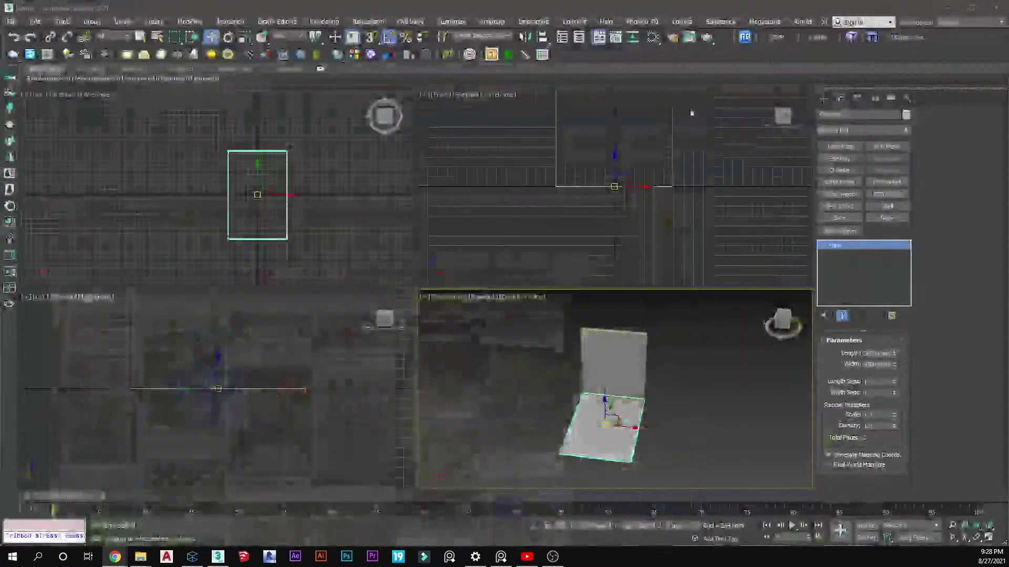
{"action": "left_click", "coordinate": [545, 411]}
{"action": "left_click", "coordinate": [613, 362]}
{"action": "left_click", "coordinate": [750, 222]}
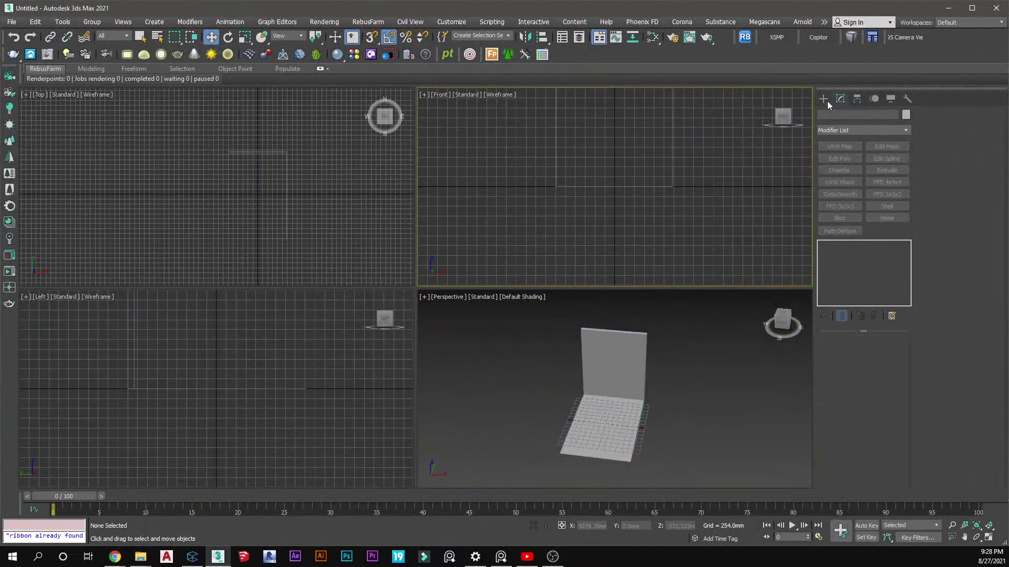
Hide the existing back wall so only the floor plane remains in view
{"action": "left_click", "coordinate": [823, 99]}
{"action": "left_click", "coordinate": [840, 171]}
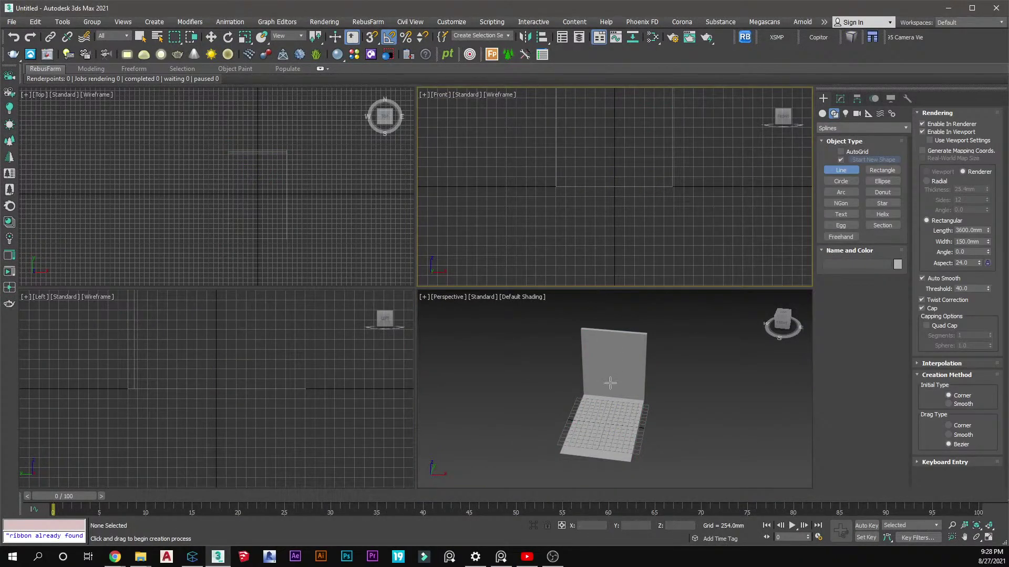
{"action": "scroll", "coordinate": [646, 406], "scroll_direction": "up", "scroll_amount": 3}
{"action": "middle_click_drag", "start_coordinate": [625, 404], "coordinate": [549, 395], "text": "alt"}
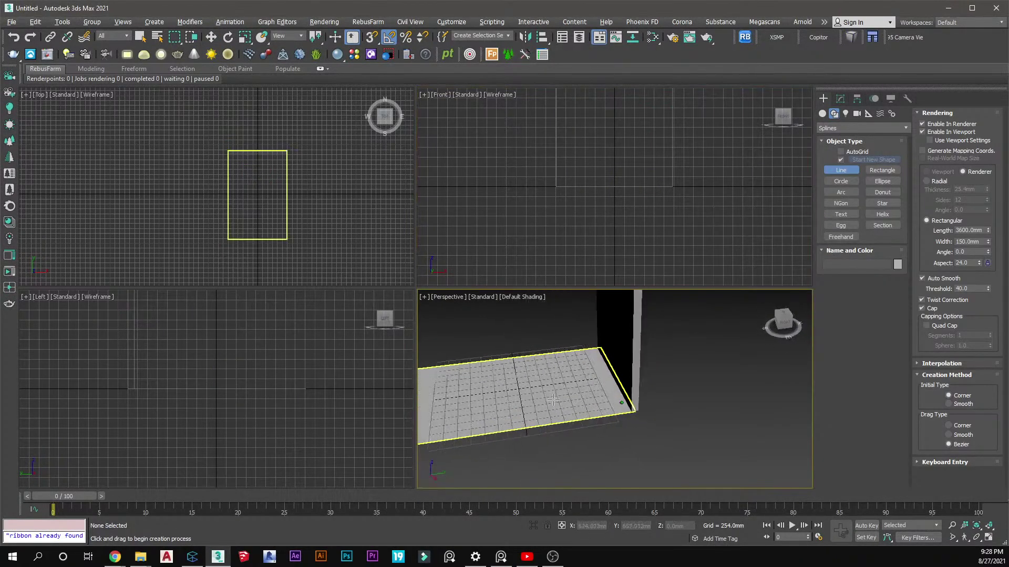
{"action": "right_click", "coordinate": [382, 172]}
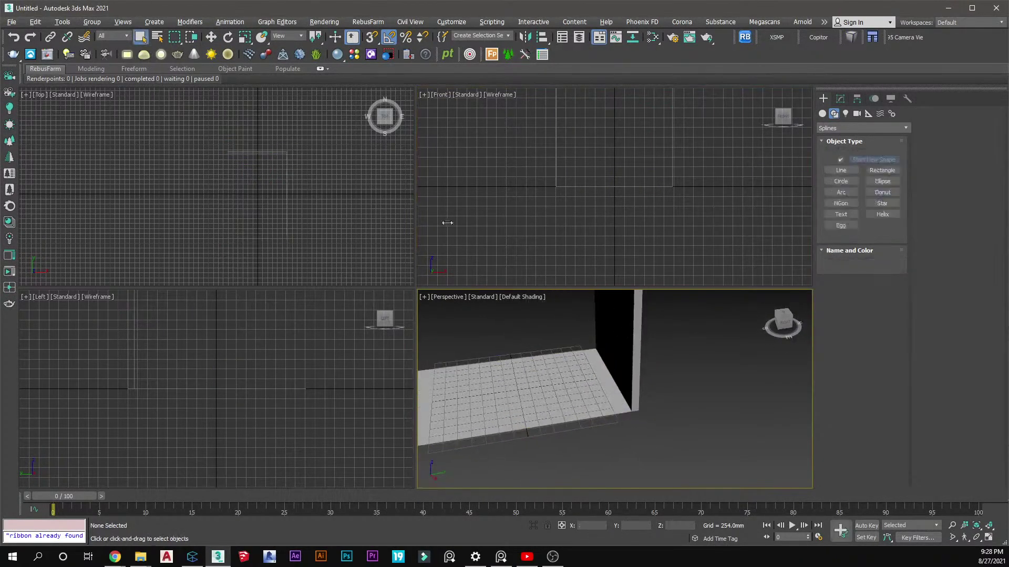
{"action": "right_click", "coordinate": [636, 218]}
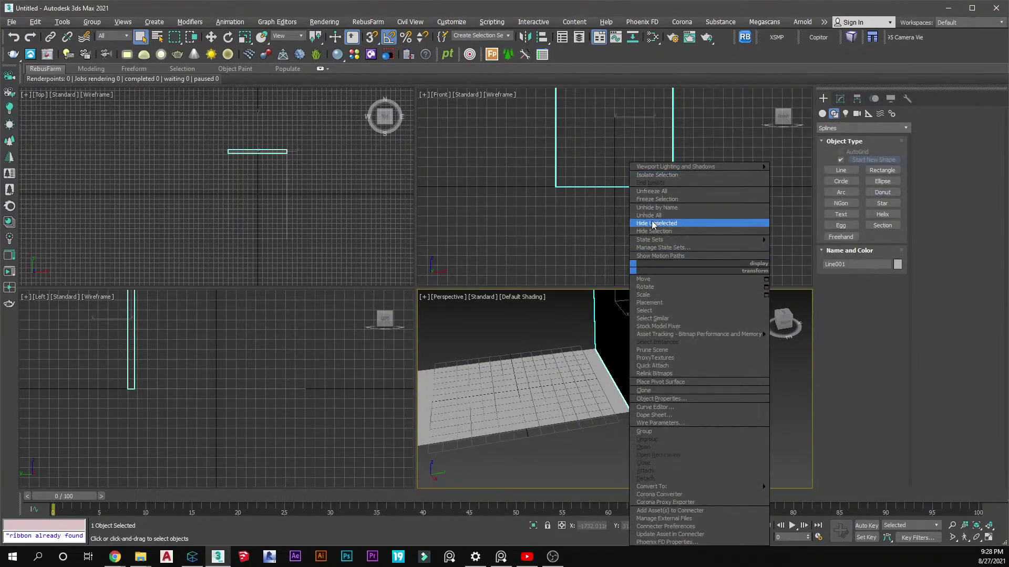
{"action": "left_click", "coordinate": [654, 231]}
With snapping on, draw a wall line through the floor's corner vertices along its three open sides
{"action": "left_click", "coordinate": [841, 170]}
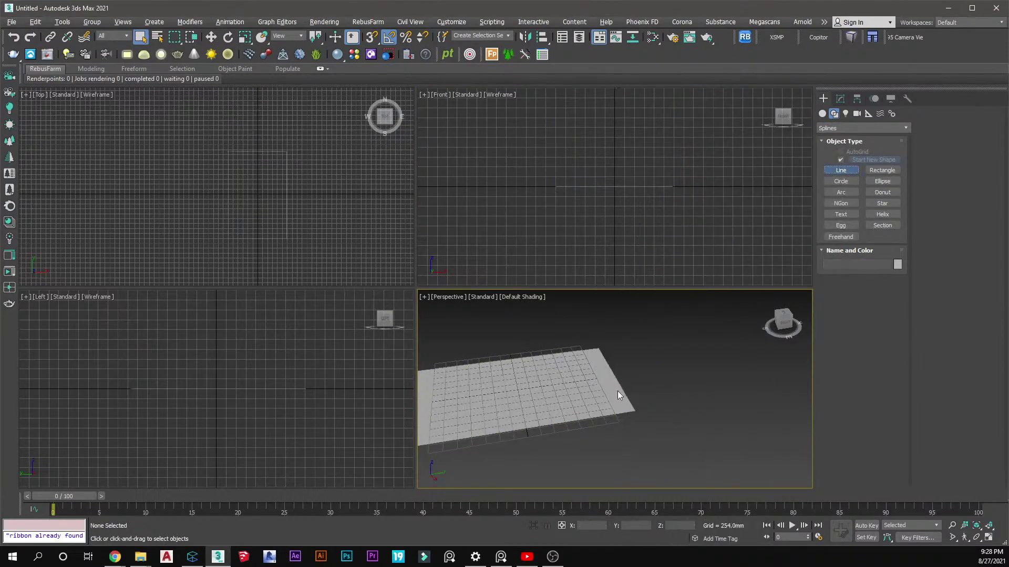
{"action": "scroll", "coordinate": [617, 389], "scroll_direction": "down", "scroll_amount": 5}
{"action": "key", "text": "s"}
{"action": "left_click", "coordinate": [646, 415]}
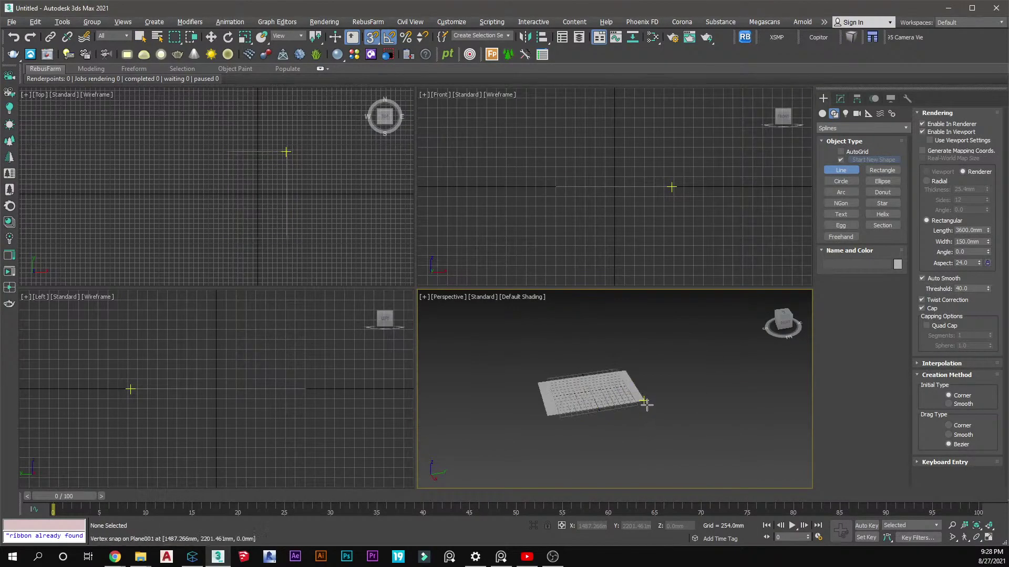
{"action": "left_click", "coordinate": [547, 413]}
{"action": "left_click", "coordinate": [534, 404]}
{"action": "right_click", "coordinate": [534, 404]}
{"action": "middle_click_drag", "start_coordinate": [534, 404], "coordinate": [630, 372], "text": "alt"}
{"action": "left_click", "coordinate": [487, 415]}
{"action": "scroll", "coordinate": [629, 372], "scroll_direction": "up", "scroll_amount": 3}
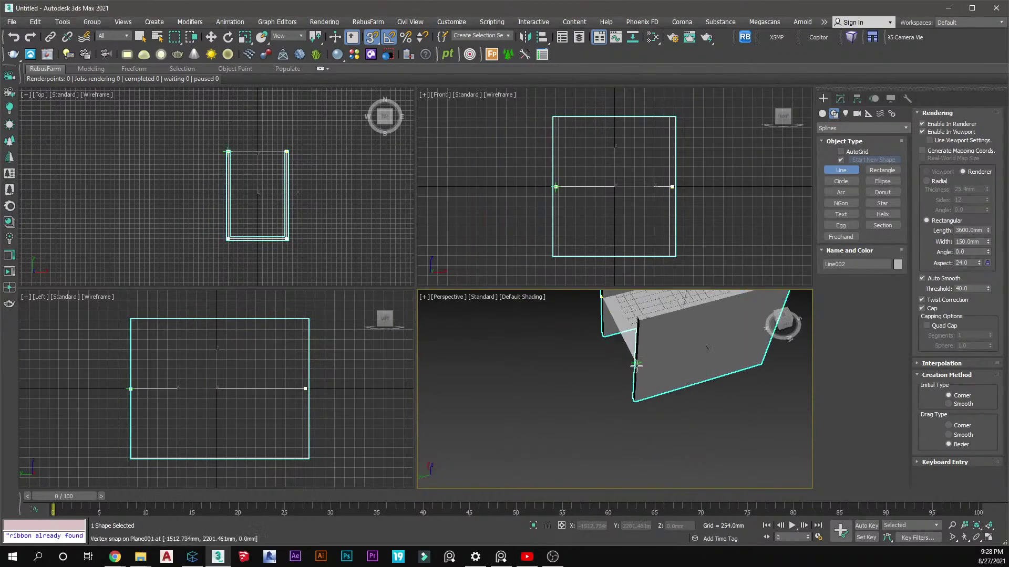
{"action": "right_click", "coordinate": [636, 441]}
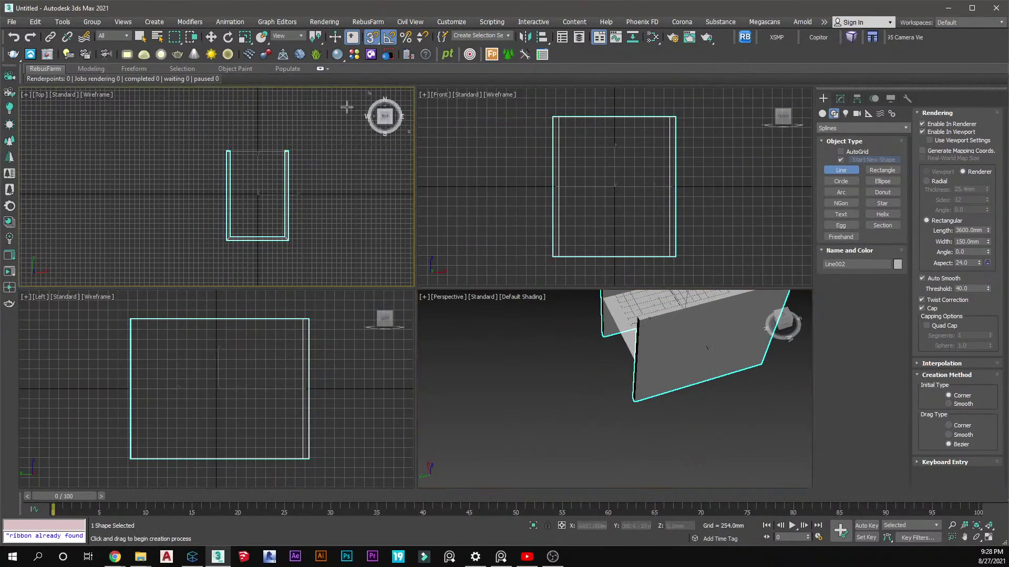
{"action": "left_click", "coordinate": [140, 37]}
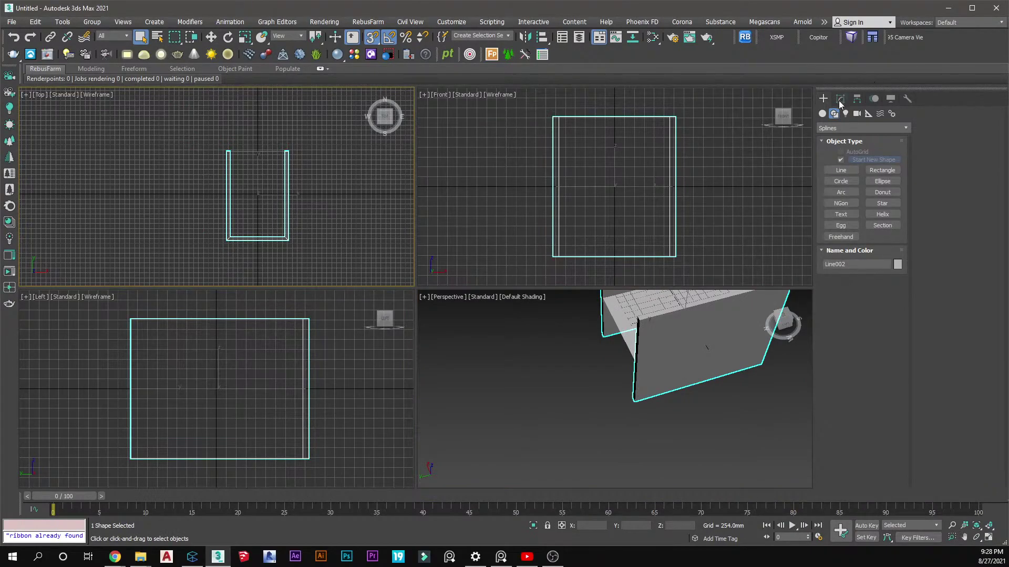
Add an Edit Poly modifier to the three-sided wall and align its Z minimum to the floor plane's Z maximum
{"action": "left_click", "coordinate": [839, 100]}
{"action": "left_click", "coordinate": [841, 159]}
{"action": "left_click", "coordinate": [539, 39]}
{"action": "left_click", "coordinate": [603, 321]}
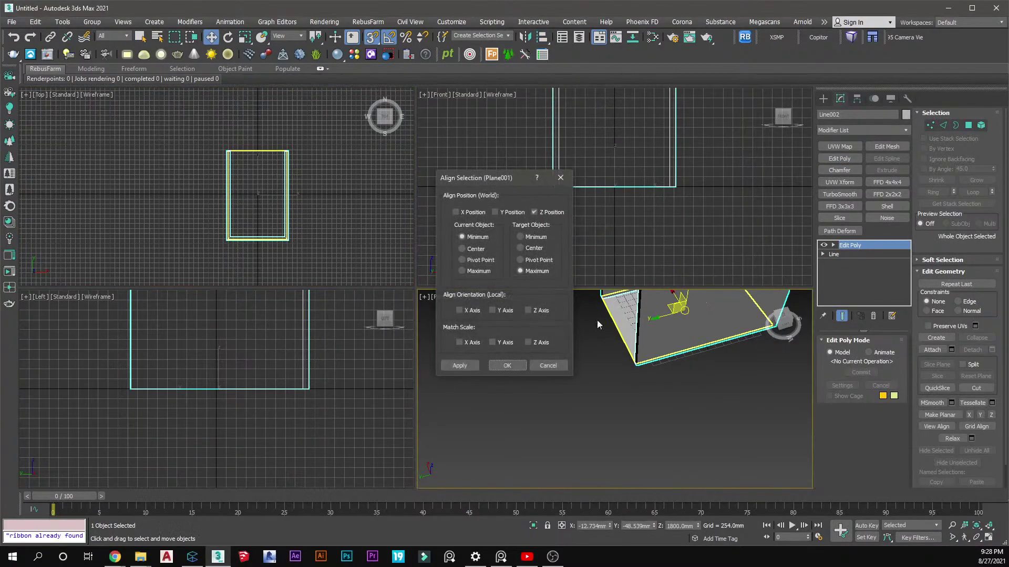
{"action": "left_click", "coordinate": [506, 365]}
{"action": "scroll", "coordinate": [578, 375], "scroll_direction": "down", "scroll_amount": 5}
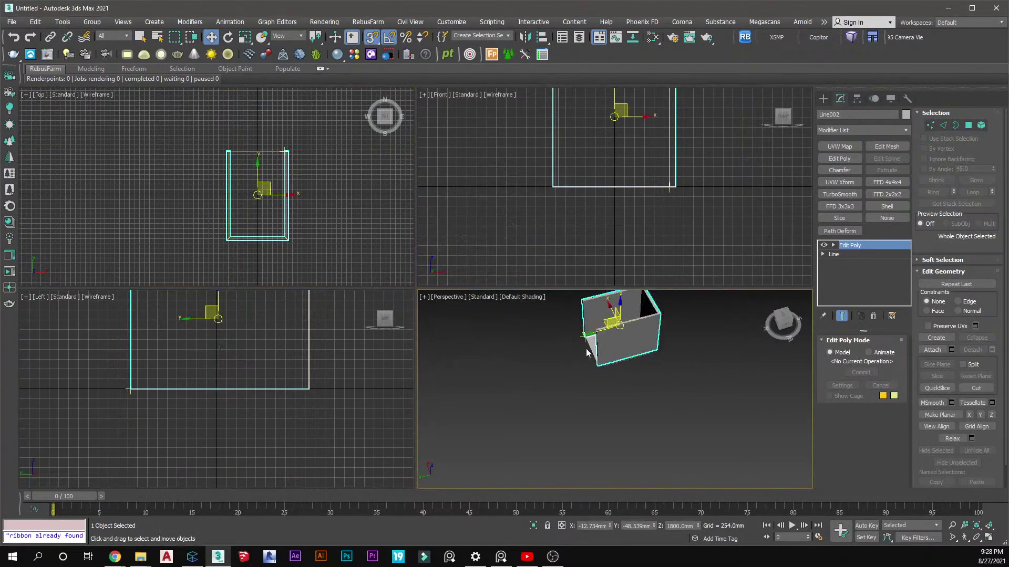
Unhide all objects to bring the back wall back into the scene
{"action": "left_click", "coordinate": [558, 347]}
{"action": "right_click", "coordinate": [559, 346]}
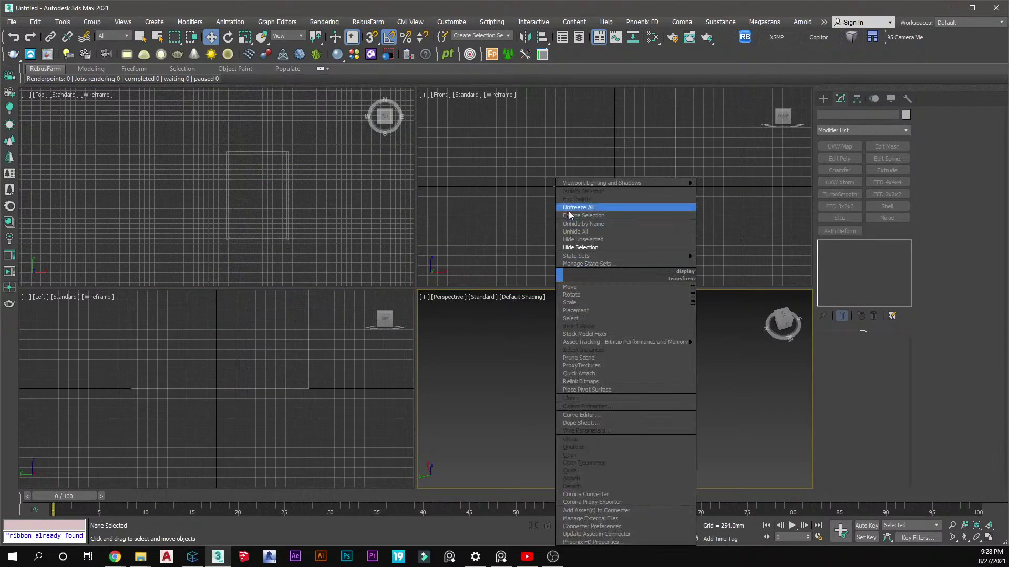
{"action": "left_click", "coordinate": [586, 236]}
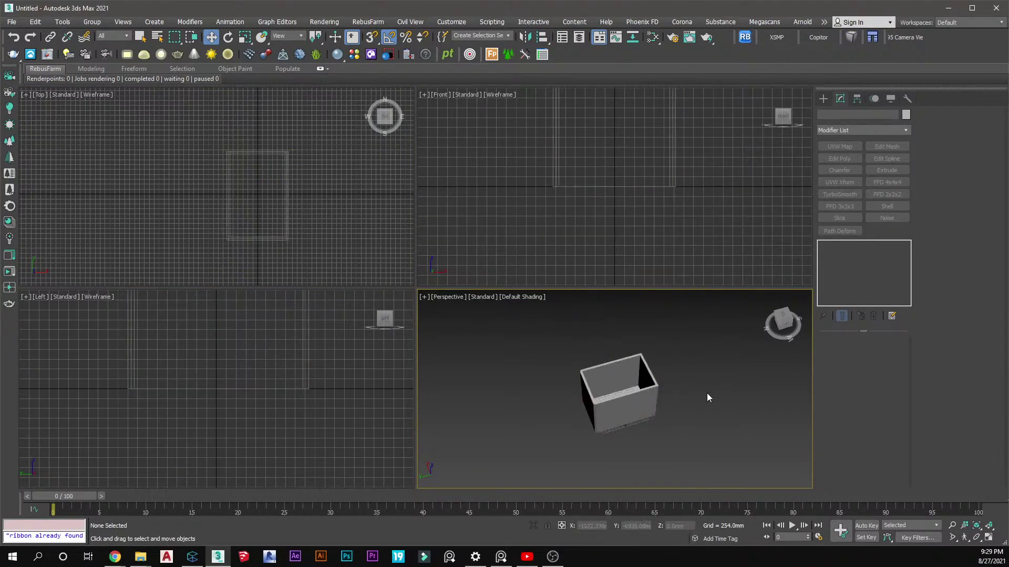
Examine the enclosed room from above, checking the back wall, its corners and the floor area
{"action": "scroll", "coordinate": [707, 393], "scroll_direction": "up", "scroll_amount": 5}
{"action": "middle_click_drag", "start_coordinate": [578, 400], "coordinate": [635, 403], "text": "alt"}
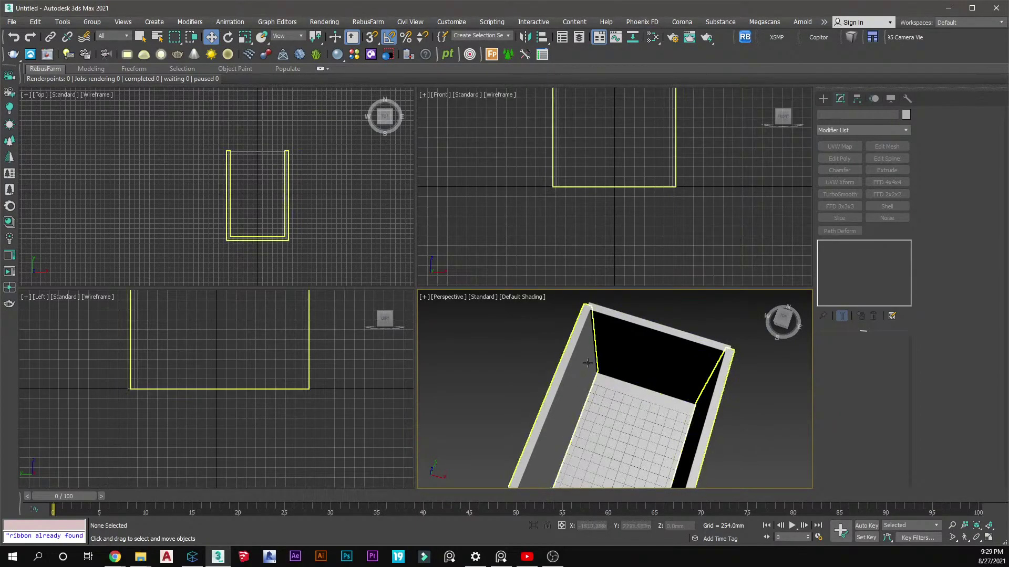
{"action": "scroll", "coordinate": [633, 317], "scroll_direction": "down", "scroll_amount": 4}
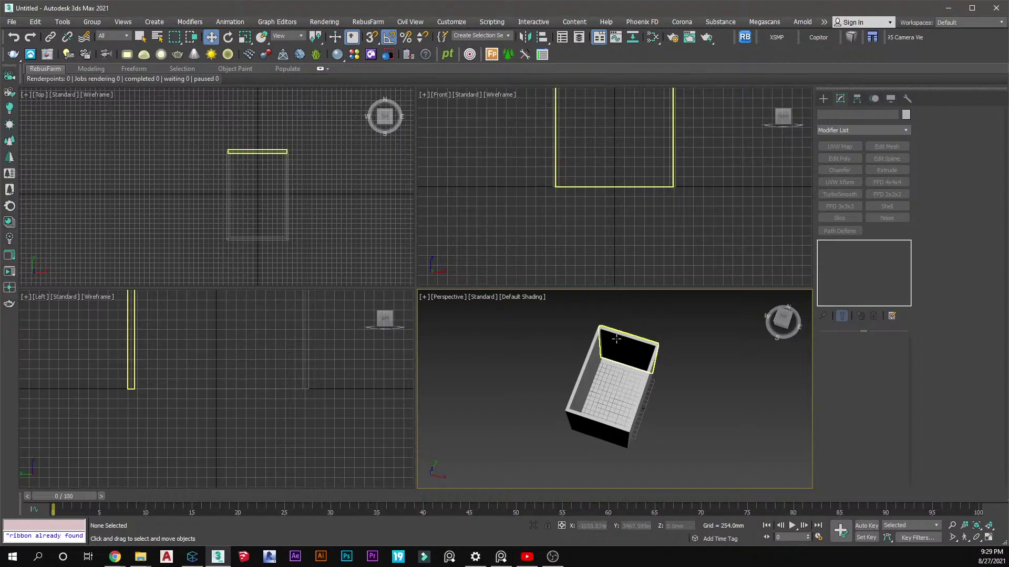
{"action": "scroll", "coordinate": [616, 339], "scroll_direction": "up", "scroll_amount": 4}
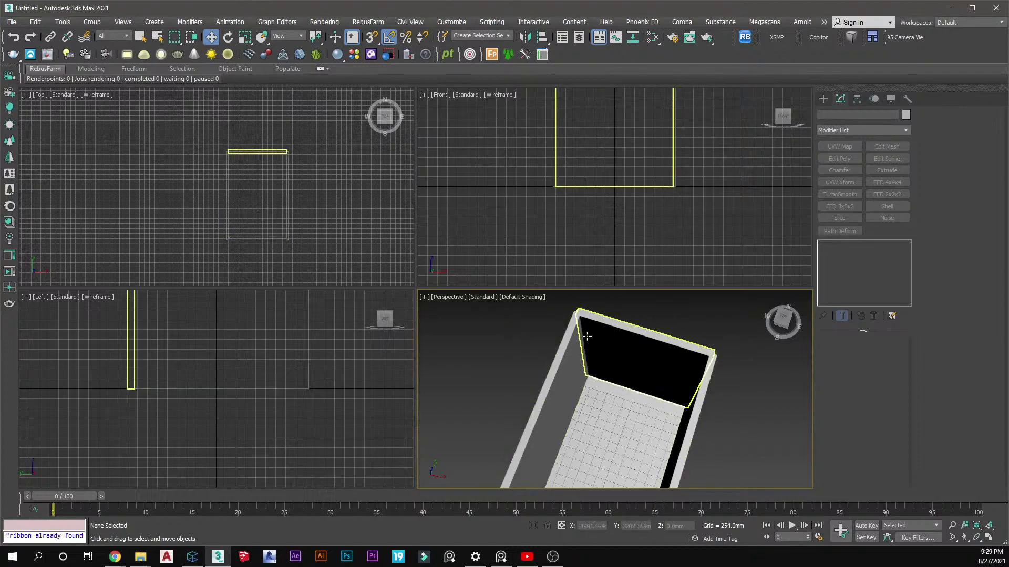
{"action": "scroll", "coordinate": [587, 332], "scroll_direction": "up", "scroll_amount": 4}
{"action": "middle_click_drag", "start_coordinate": [589, 331], "coordinate": [590, 342]}
{"action": "scroll", "coordinate": [590, 343], "scroll_direction": "down", "scroll_amount": 4}
{"action": "middle_click_drag", "start_coordinate": [639, 314], "coordinate": [480, 358], "text": "alt"}
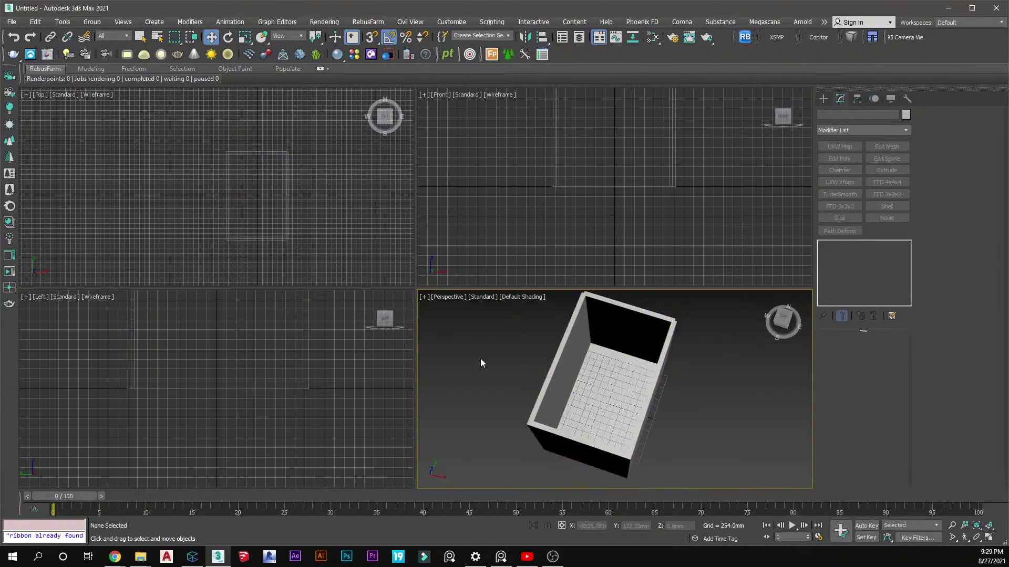
{"action": "middle_click_drag", "start_coordinate": [606, 346], "coordinate": [601, 359]}
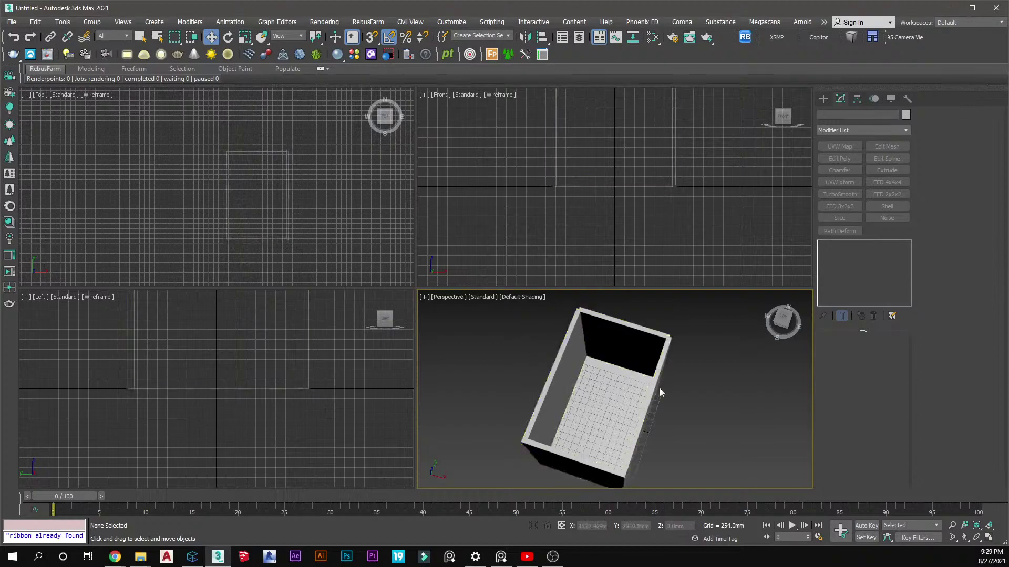
{"action": "scroll", "coordinate": [611, 367], "scroll_direction": "up", "scroll_amount": 3}
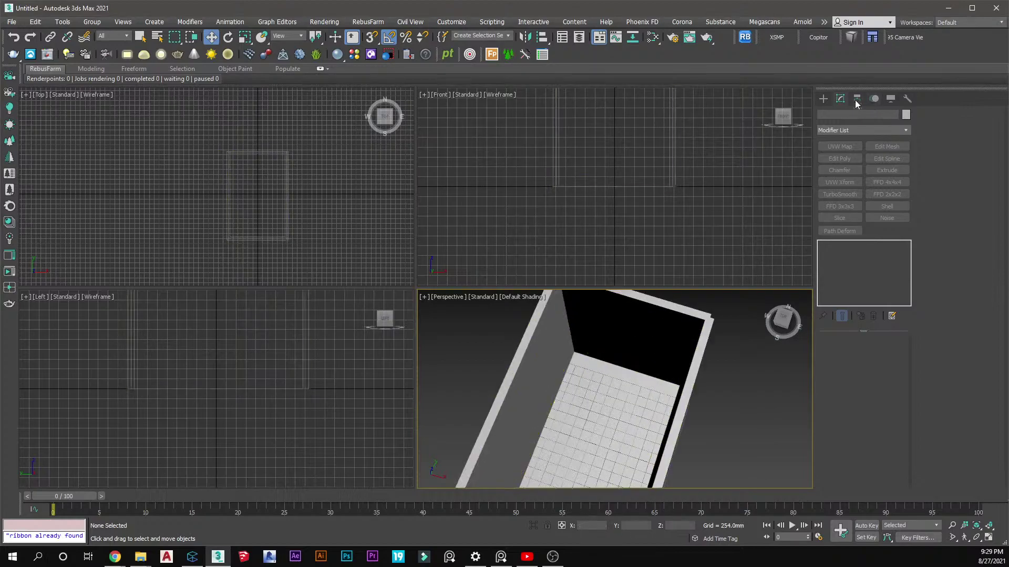
Add an Edit Poly modifier to the floor plane and enter edge editing
{"action": "left_click", "coordinate": [823, 99]}
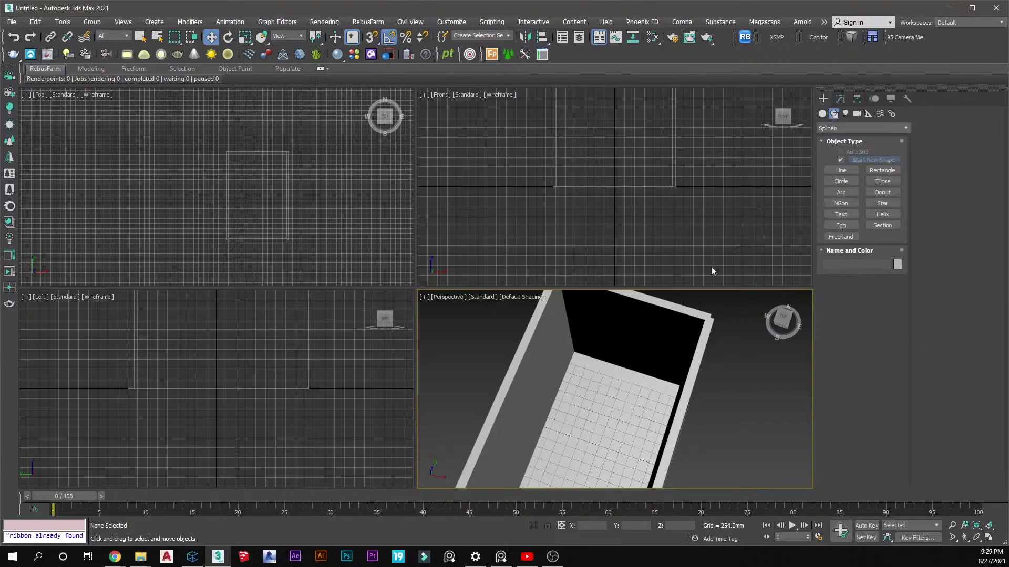
{"action": "left_click", "coordinate": [605, 386]}
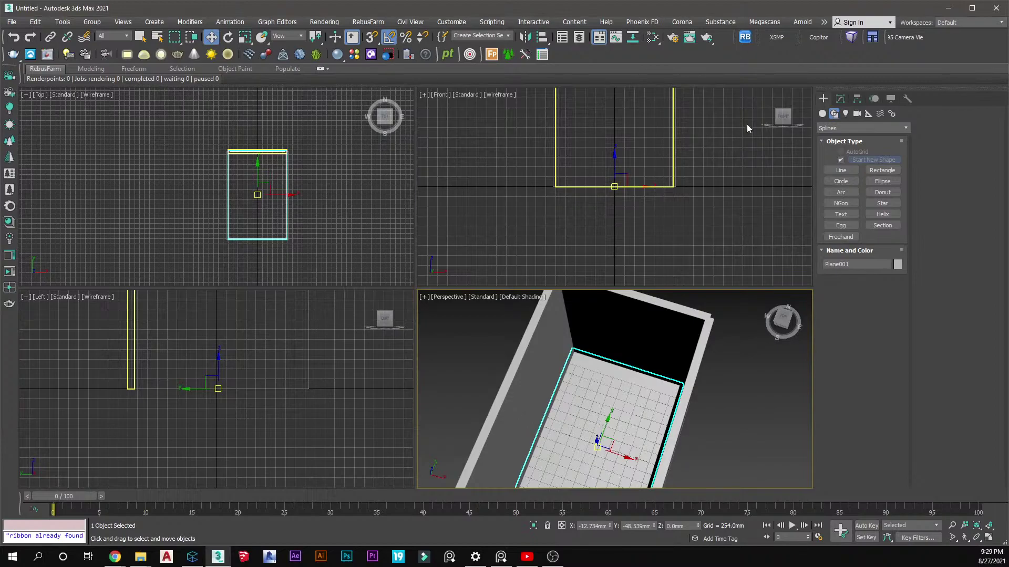
{"action": "left_click", "coordinate": [840, 100]}
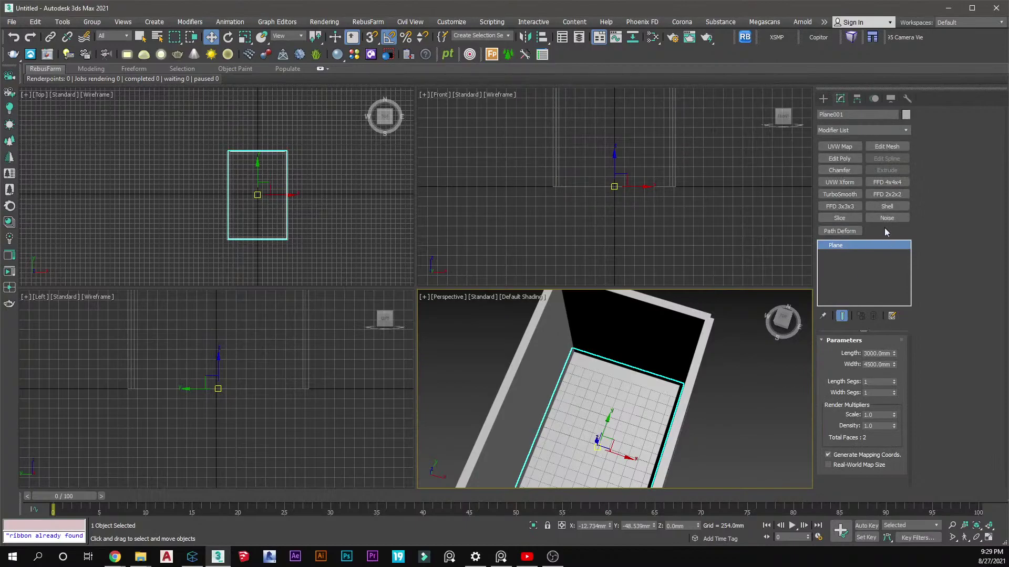
{"action": "left_click", "coordinate": [846, 159]}
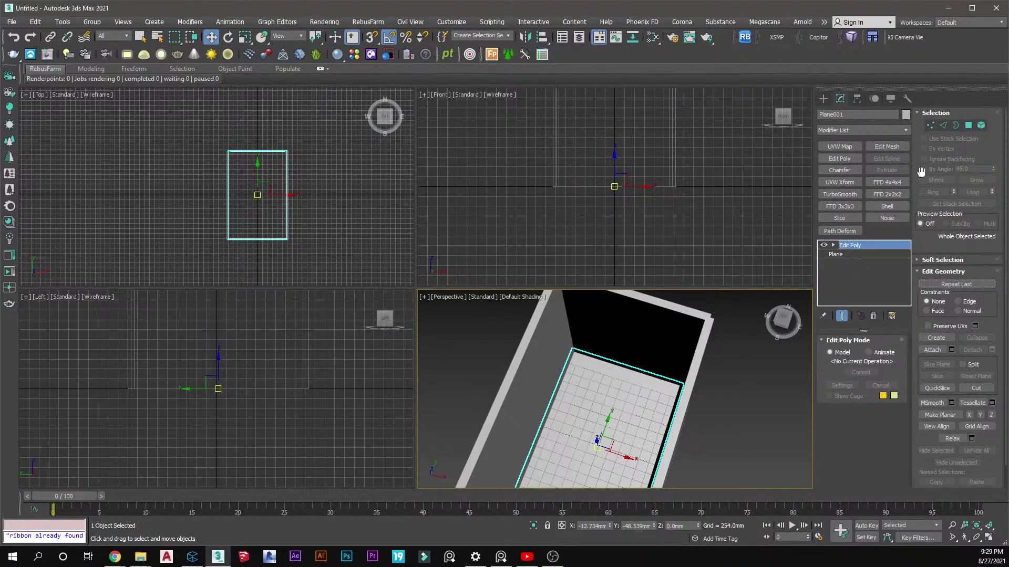
{"action": "left_click", "coordinate": [943, 125]}
{"action": "left_click_drag", "start_coordinate": [324, 176], "coordinate": [219, 201]}
{"action": "left_click_drag", "start_coordinate": [298, 178], "coordinate": [194, 181]}
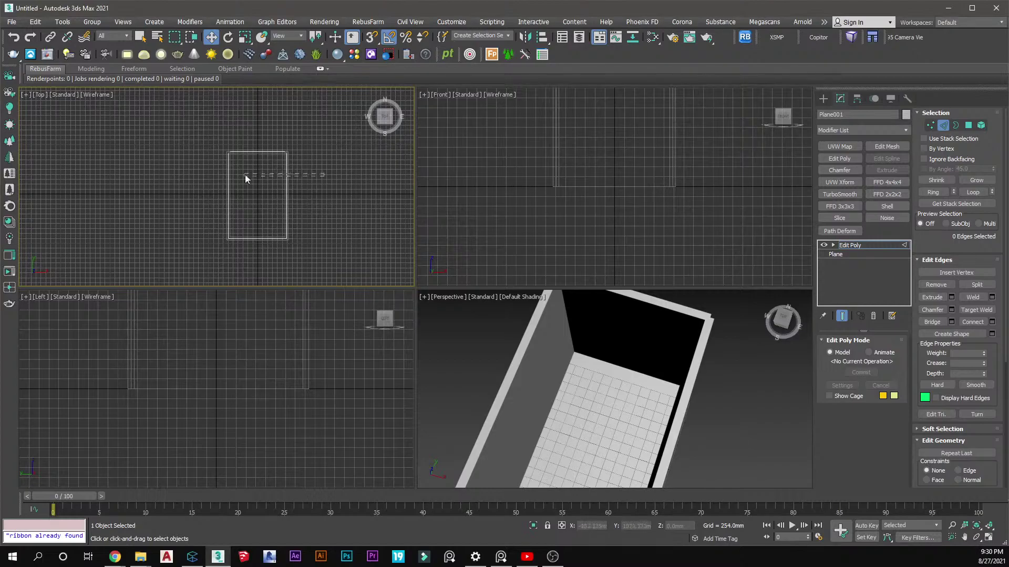
{"action": "left_click_drag", "start_coordinate": [255, 219], "coordinate": [244, 250]}
{"action": "scroll", "coordinate": [263, 175], "scroll_direction": "up", "scroll_amount": 3}
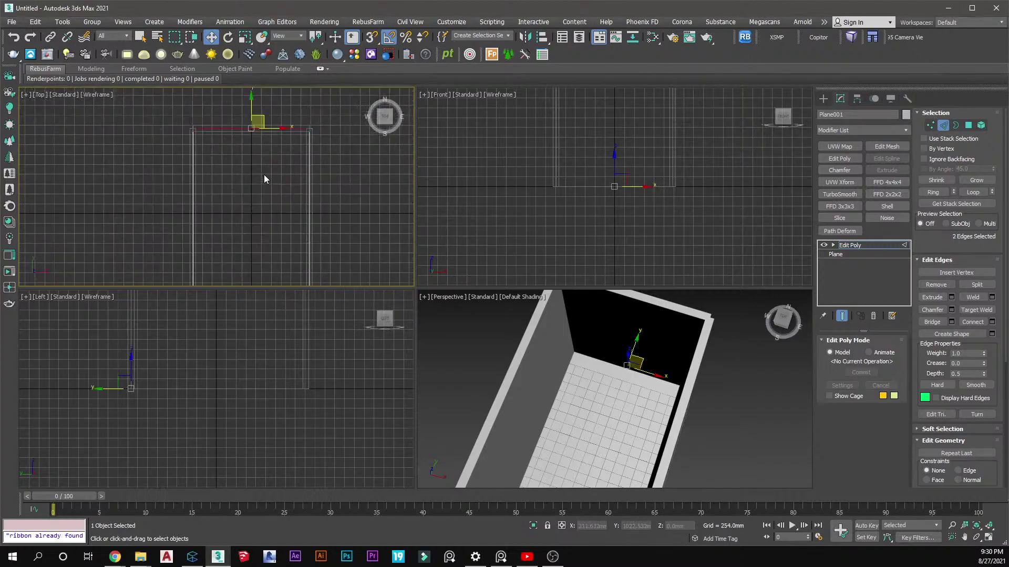
{"action": "left_click", "coordinate": [991, 322]}
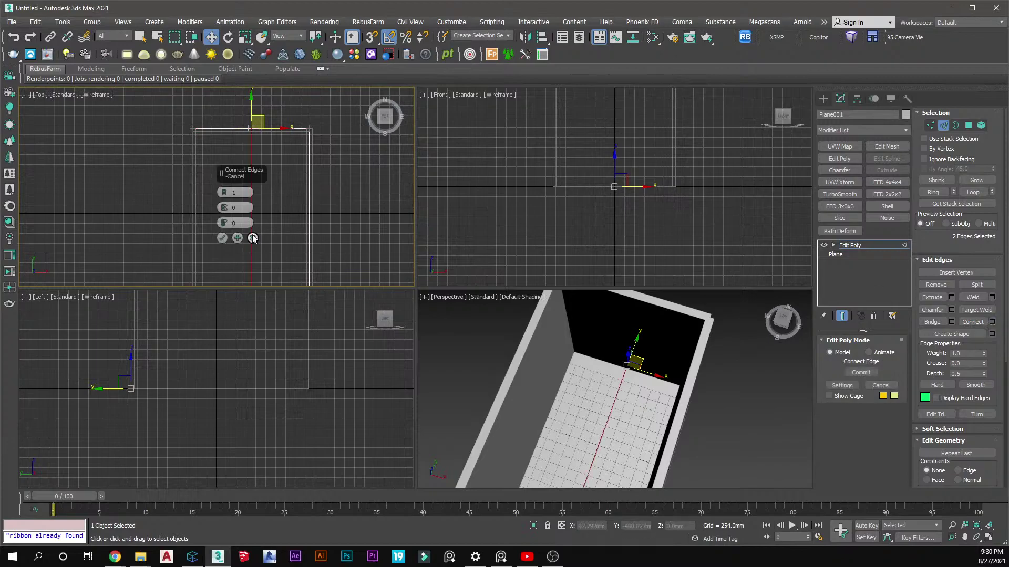
{"action": "left_click", "coordinate": [253, 239]}
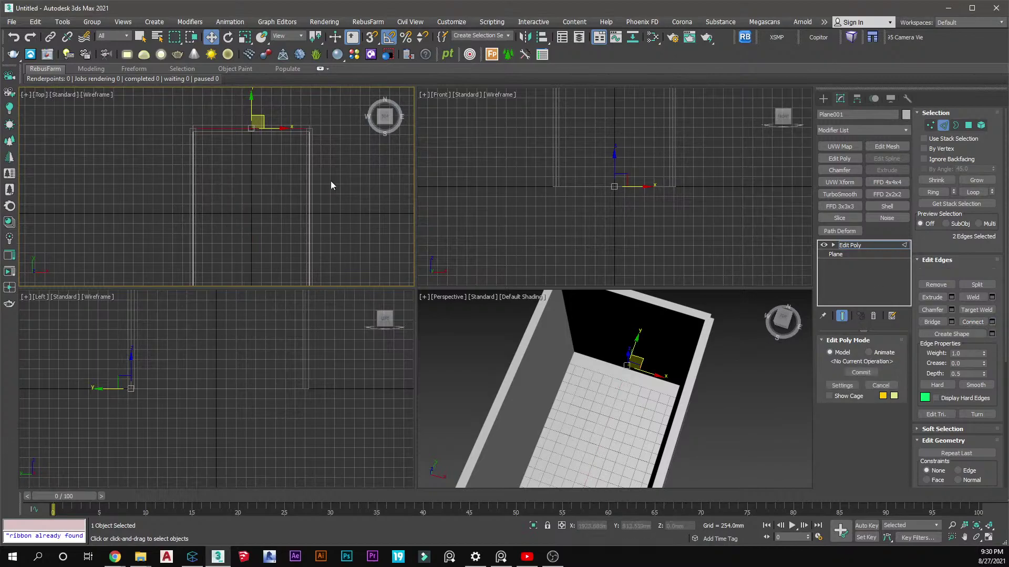
Connect the floor's two side edges with 2 closely pinched segments and slide 54, and move the new edge pair toward the back wall
{"action": "left_click", "coordinate": [992, 322]}
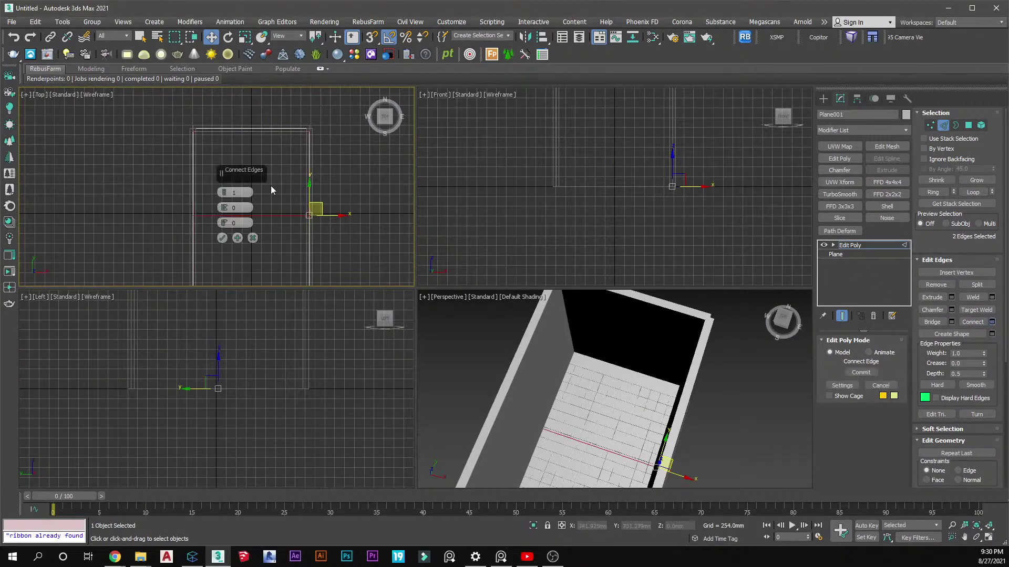
{"action": "left_click", "coordinate": [225, 191]}
{"action": "left_click_drag", "start_coordinate": [225, 223], "coordinate": [231, 105]}
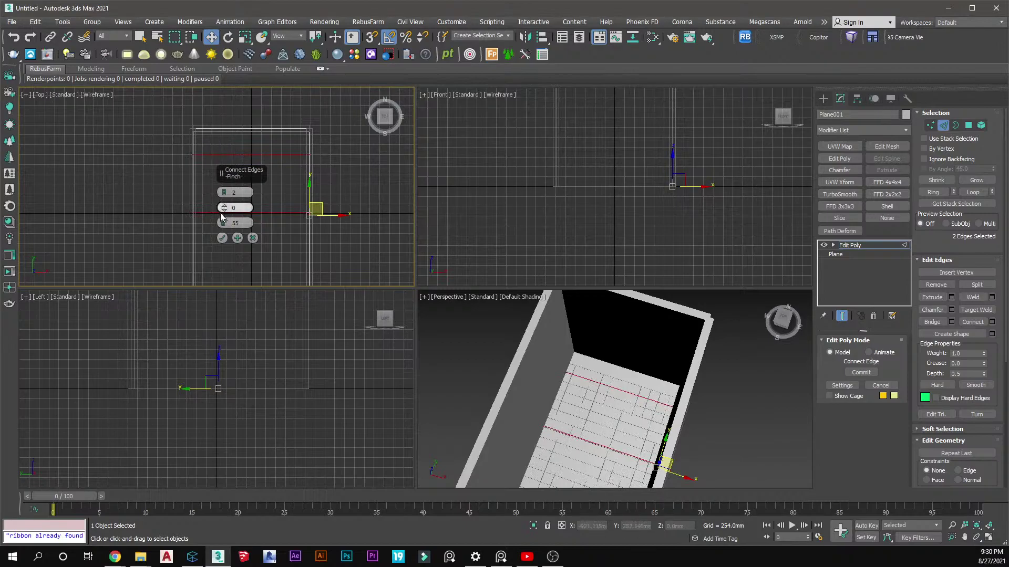
{"action": "mouse_move", "coordinate": [224, 214]}
{"action": "left_mouse_down"}
{"action": "mouse_move", "coordinate": [219, 228]}
{"action": "mouse_move", "coordinate": [223, 198]}
{"action": "left_mouse_up"}
{"action": "scroll", "coordinate": [224, 217], "scroll_direction": "up", "scroll_amount": 2}
{"action": "scroll", "coordinate": [224, 217], "scroll_direction": "up", "scroll_amount": 1}
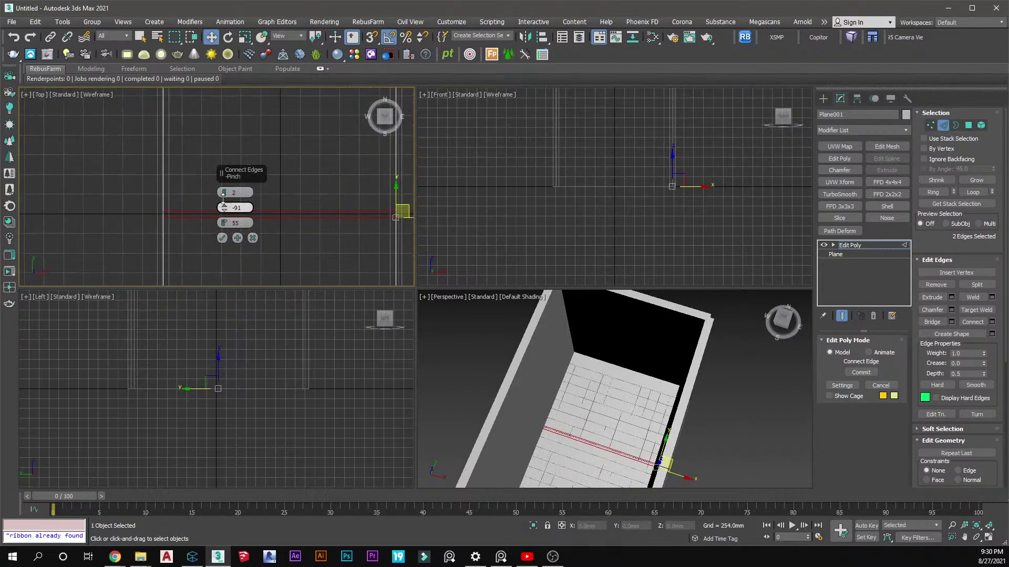
{"action": "scroll", "coordinate": [303, 238], "scroll_direction": "down", "scroll_amount": 2}
{"action": "left_click_drag", "start_coordinate": [226, 230], "coordinate": [231, 199]}
{"action": "left_click", "coordinate": [222, 238]}
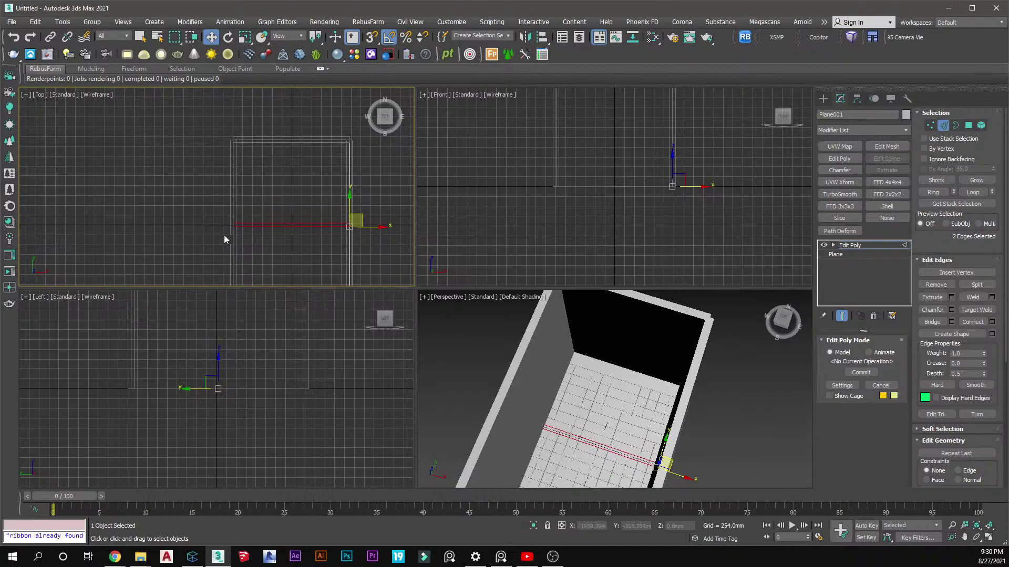
{"action": "left_click_drag", "start_coordinate": [293, 198], "coordinate": [292, 147]}
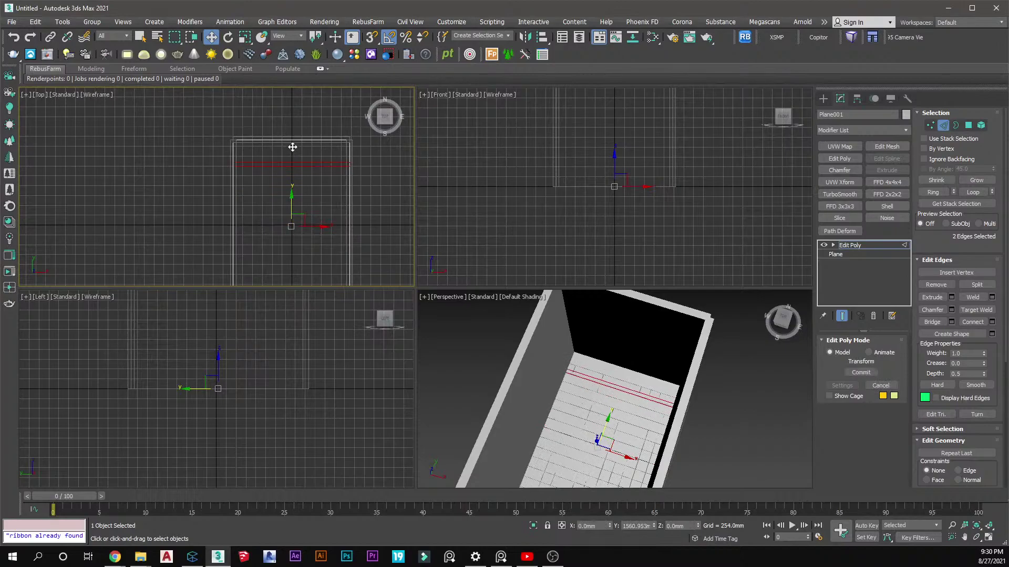
Connect the front floor section's side edges with another 2-segment pair and move it to just behind the middle of the floor
{"action": "scroll", "coordinate": [340, 163], "scroll_direction": "down", "scroll_amount": 4}
{"action": "left_click", "coordinate": [290, 176]}
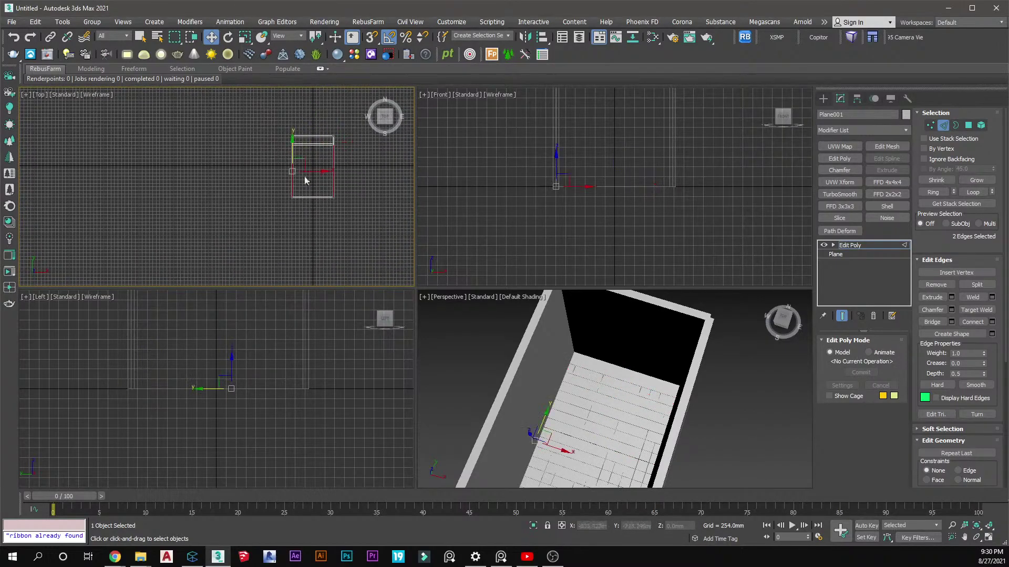
{"action": "left_click", "coordinate": [992, 322]}
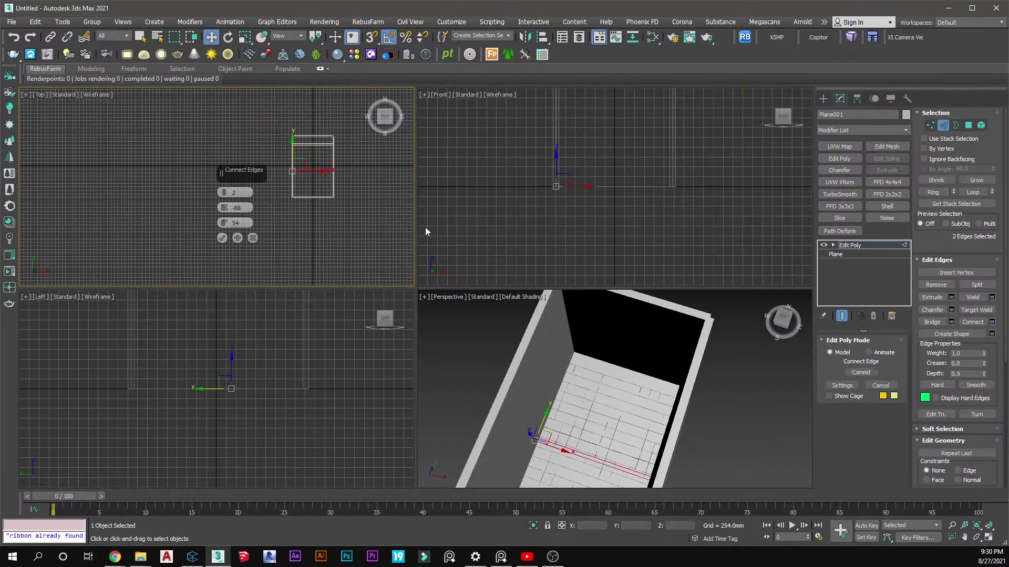
{"action": "scroll", "coordinate": [349, 181], "scroll_direction": "up", "scroll_amount": 2}
{"action": "left_click", "coordinate": [222, 238]}
{"action": "scroll", "coordinate": [287, 159], "scroll_direction": "up", "scroll_amount": 2}
{"action": "middle_click_drag", "start_coordinate": [288, 159], "coordinate": [281, 223]}
{"action": "left_click_drag", "start_coordinate": [288, 220], "coordinate": [295, 177]}
{"action": "scroll", "coordinate": [294, 189], "scroll_direction": "down", "scroll_amount": 3}
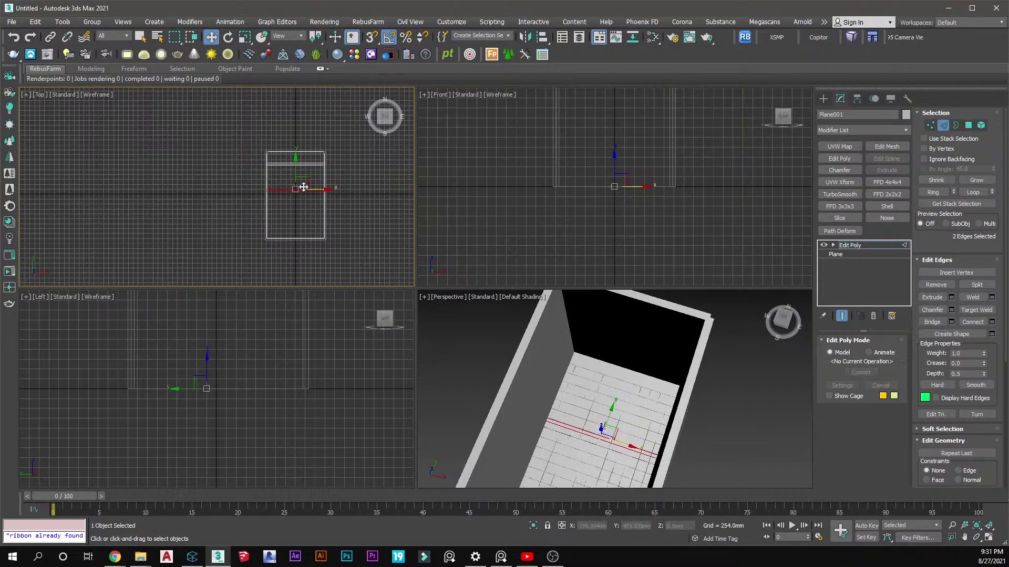
{"action": "scroll", "coordinate": [303, 187], "scroll_direction": "up", "scroll_amount": 2}
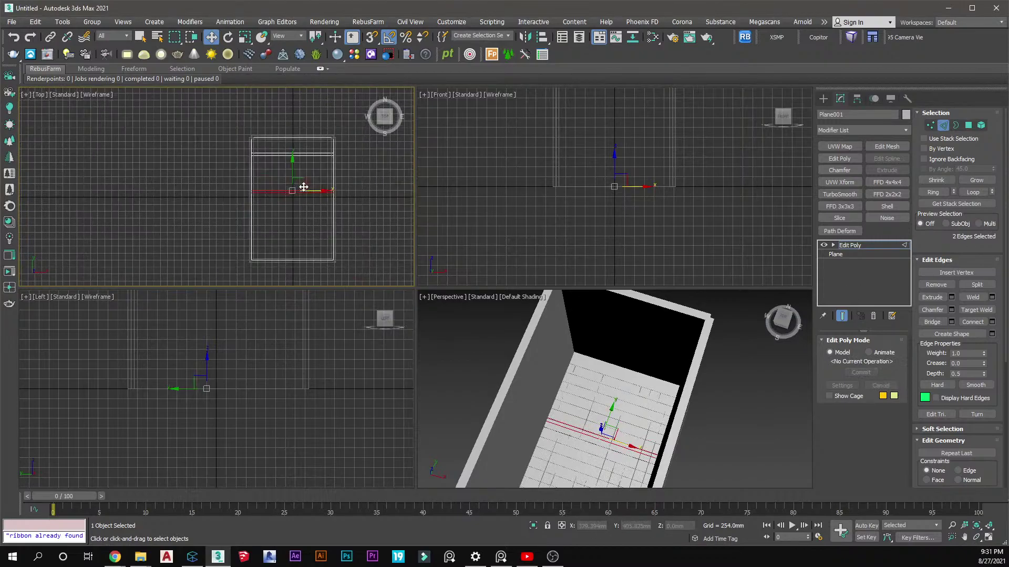
Extrude the two narrow floor strips between the edge pairs to a height of 75 mm
{"action": "left_click", "coordinate": [968, 125]}
{"action": "scroll", "coordinate": [279, 134], "scroll_direction": "up", "scroll_amount": 4}
{"action": "left_click", "coordinate": [278, 133]}
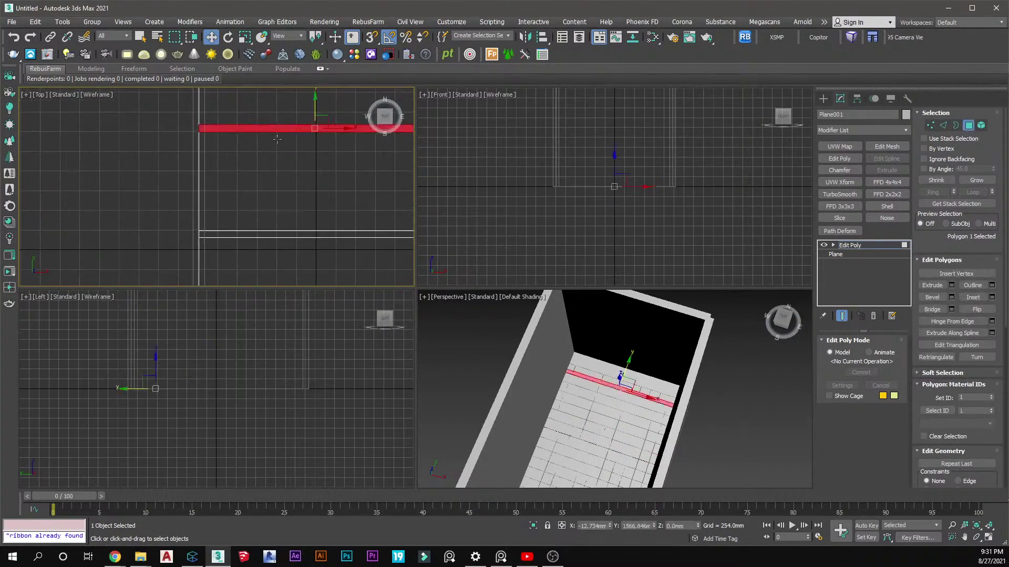
{"action": "left_click", "coordinate": [292, 235], "text": "ctrl"}
{"action": "scroll", "coordinate": [626, 367], "scroll_direction": "up", "scroll_amount": 5}
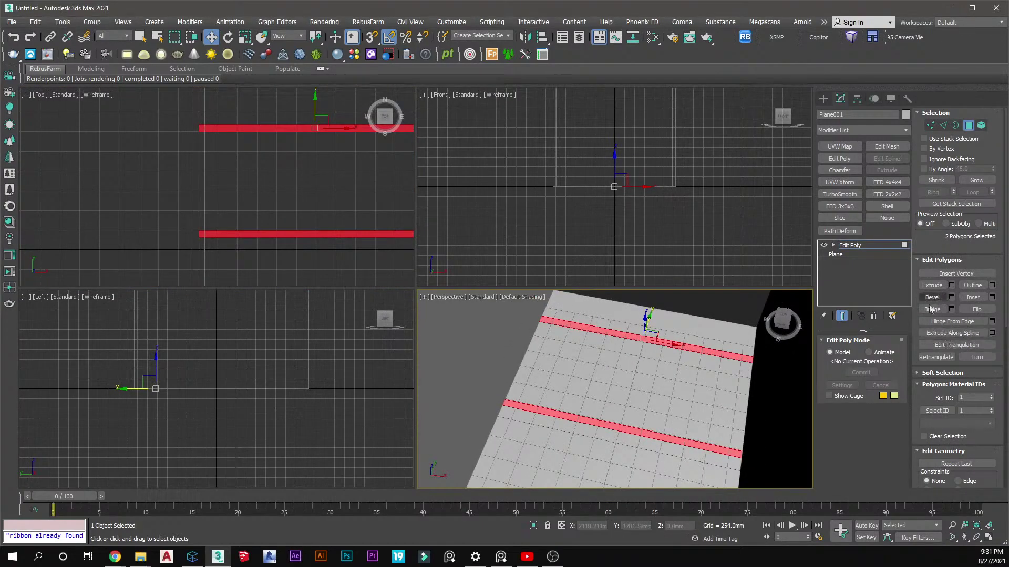
{"action": "left_click", "coordinate": [951, 285]}
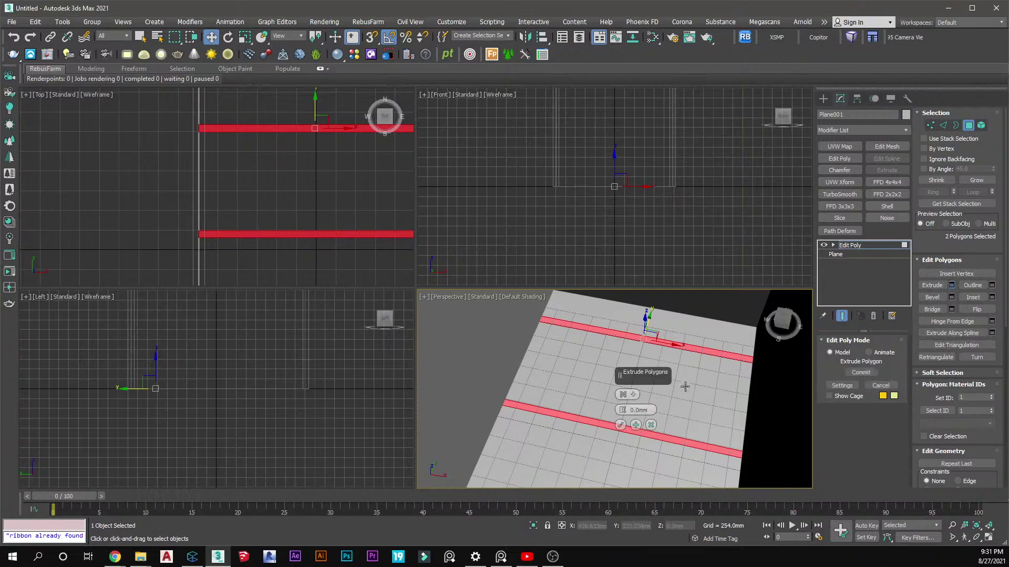
{"action": "left_click", "coordinate": [650, 411]}
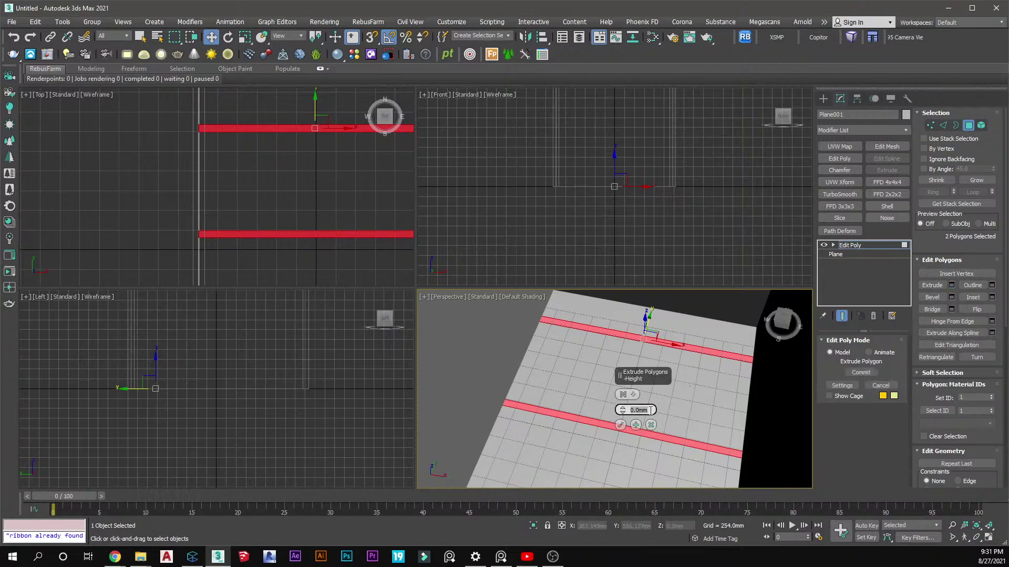
{"action": "type", "text": "100"}
{"action": "key", "text": "Return"}
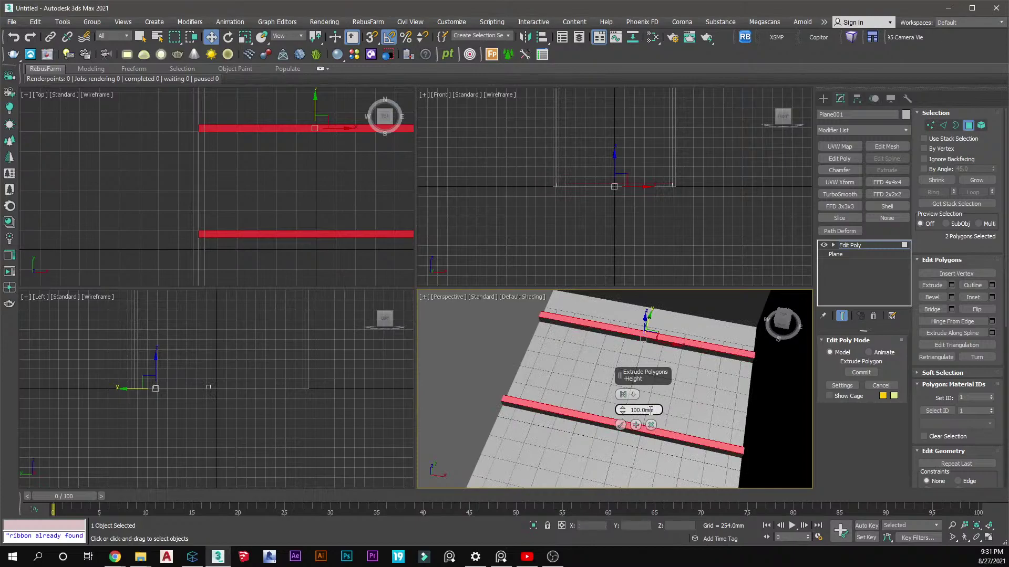
{"action": "key", "text": "BackSpace"}
{"action": "key", "text": "BackSpace"}
{"action": "key", "text": "BackSpace"}
{"action": "type", "text": "75"}
{"action": "key", "text": "Return"}
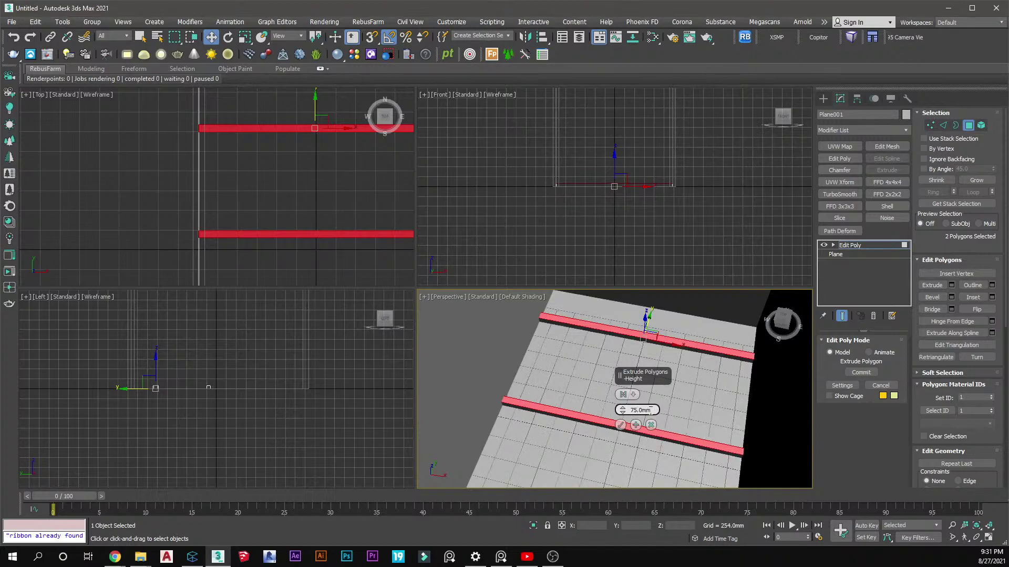
{"action": "left_click", "coordinate": [619, 425]}
{"action": "left_click", "coordinate": [823, 98]}
{"action": "left_click", "coordinate": [802, 131]}
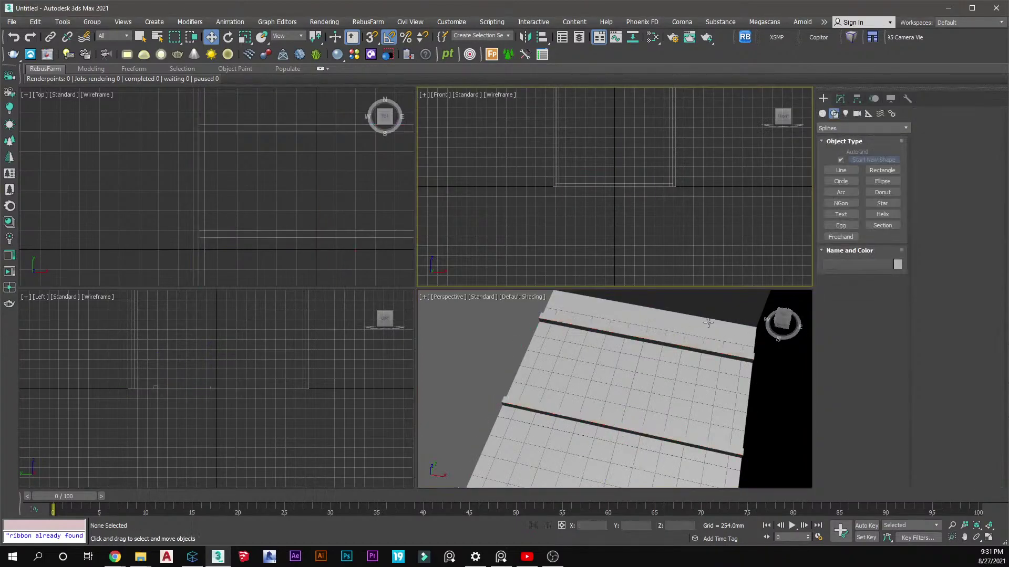
Lower the top vertices of both raised floor strips to a height of about 48 mm
{"action": "scroll", "coordinate": [609, 415], "scroll_direction": "up", "scroll_amount": 8}
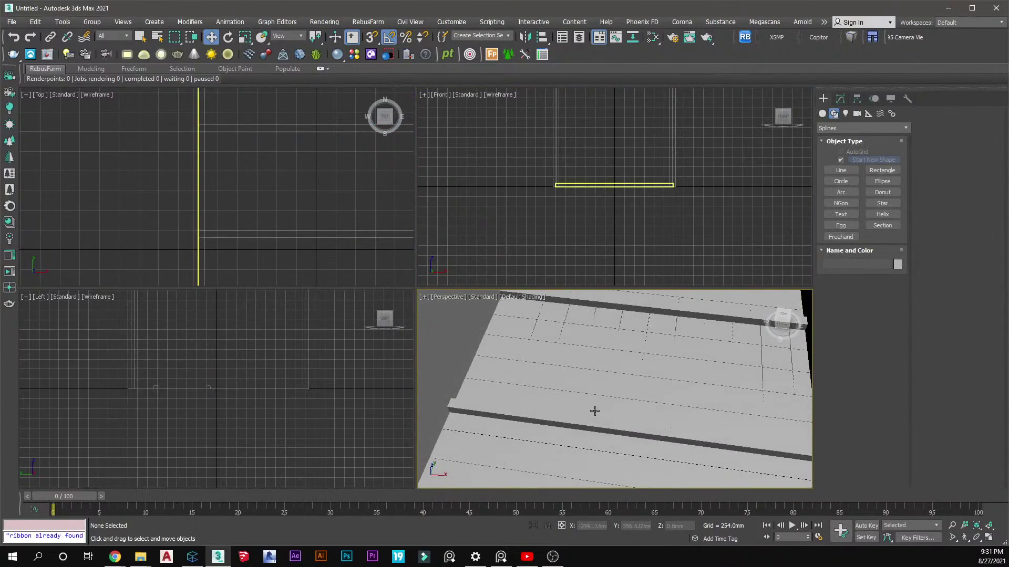
{"action": "scroll", "coordinate": [143, 389], "scroll_direction": "up", "scroll_amount": 6}
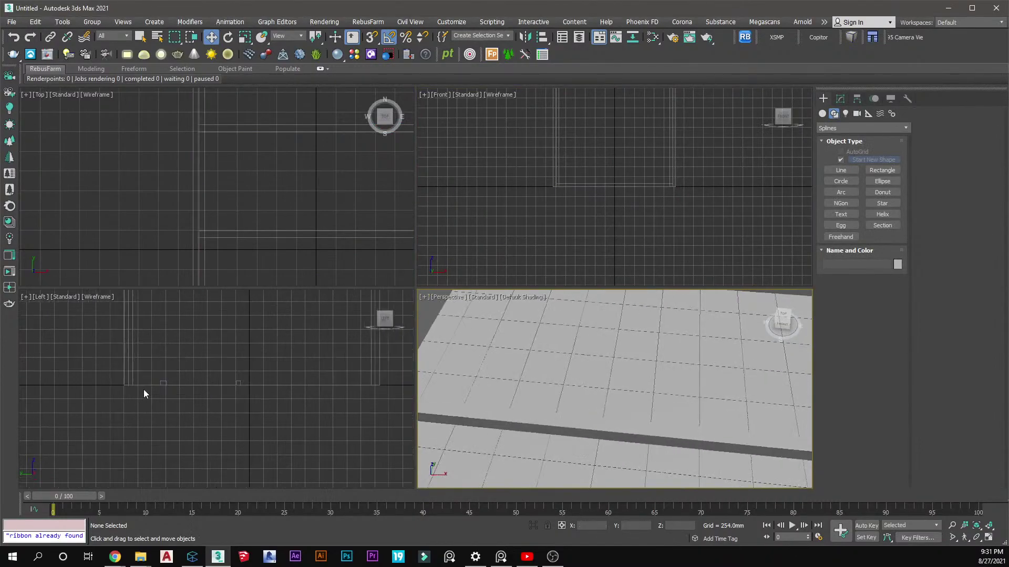
{"action": "left_click", "coordinate": [179, 377]}
{"action": "scroll", "coordinate": [346, 382], "scroll_direction": "up", "scroll_amount": 3}
{"action": "key", "text": "1"}
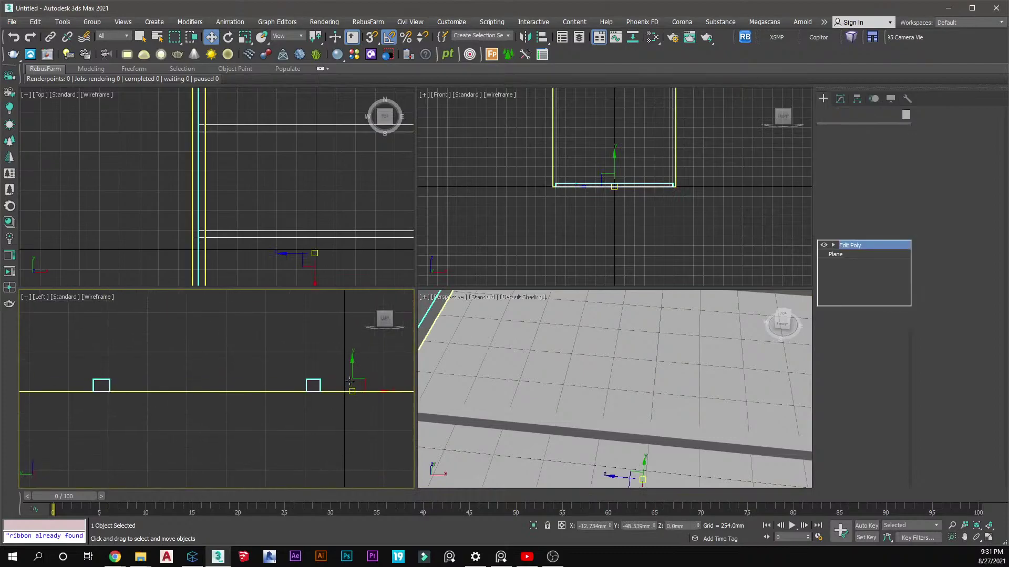
{"action": "left_click_drag", "start_coordinate": [55, 379], "coordinate": [57, 383]}
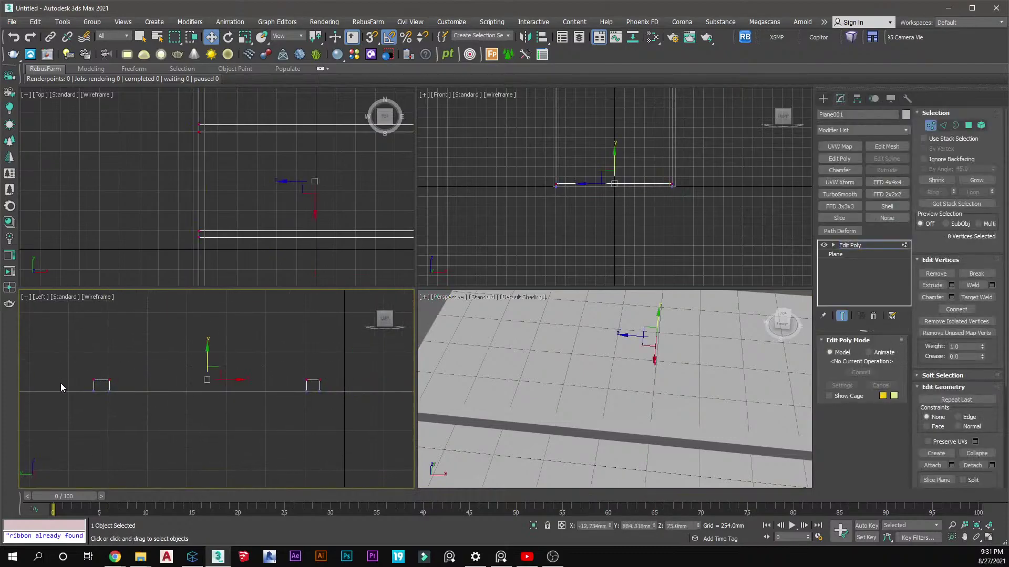
{"action": "left_click_drag", "start_coordinate": [208, 361], "coordinate": [209, 365]}
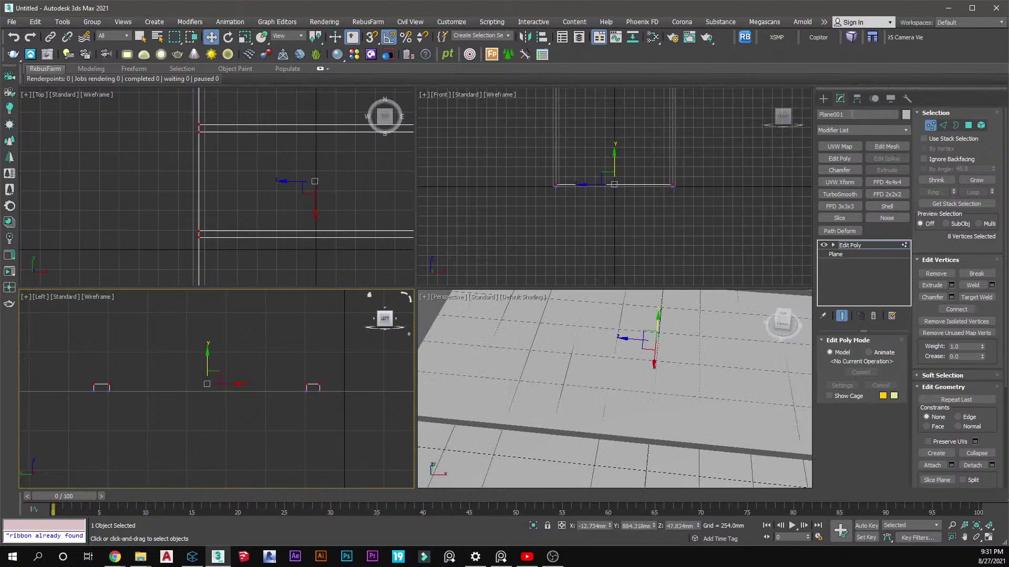
{"action": "left_click", "coordinate": [823, 99]}
{"action": "left_click", "coordinate": [668, 265]}
{"action": "scroll", "coordinate": [292, 212], "scroll_direction": "down", "scroll_amount": 8}
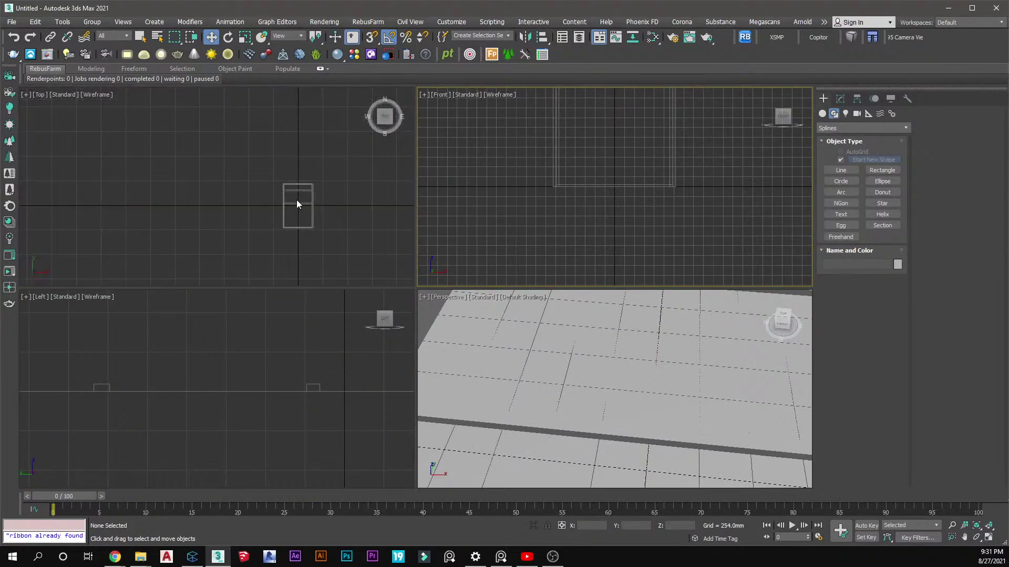
{"action": "scroll", "coordinate": [298, 181], "scroll_direction": "up", "scroll_amount": 5}
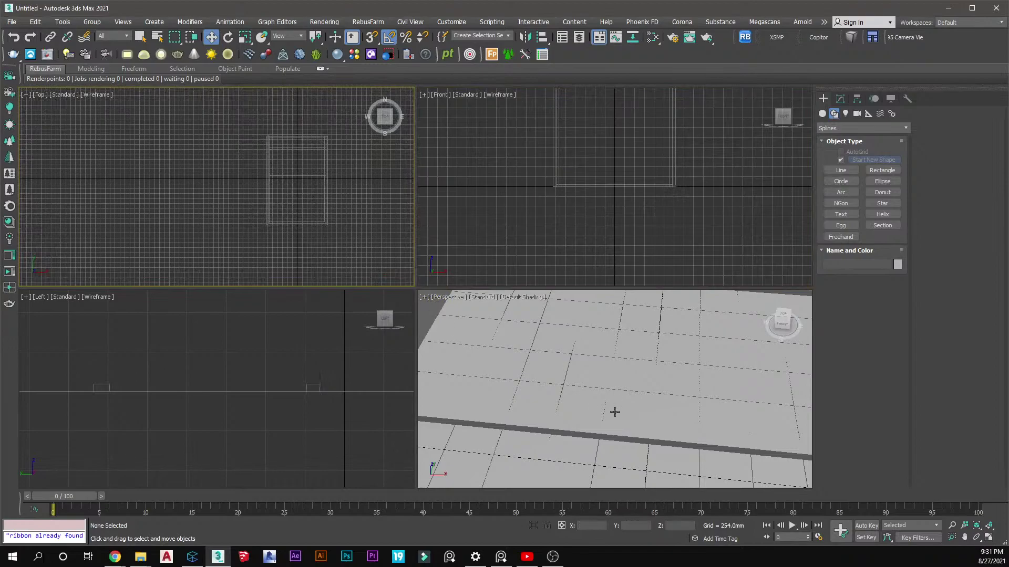
{"action": "scroll", "coordinate": [604, 405], "scroll_direction": "down", "scroll_amount": 6}
{"action": "middle_click_drag", "start_coordinate": [599, 403], "coordinate": [651, 380], "text": "alt"}
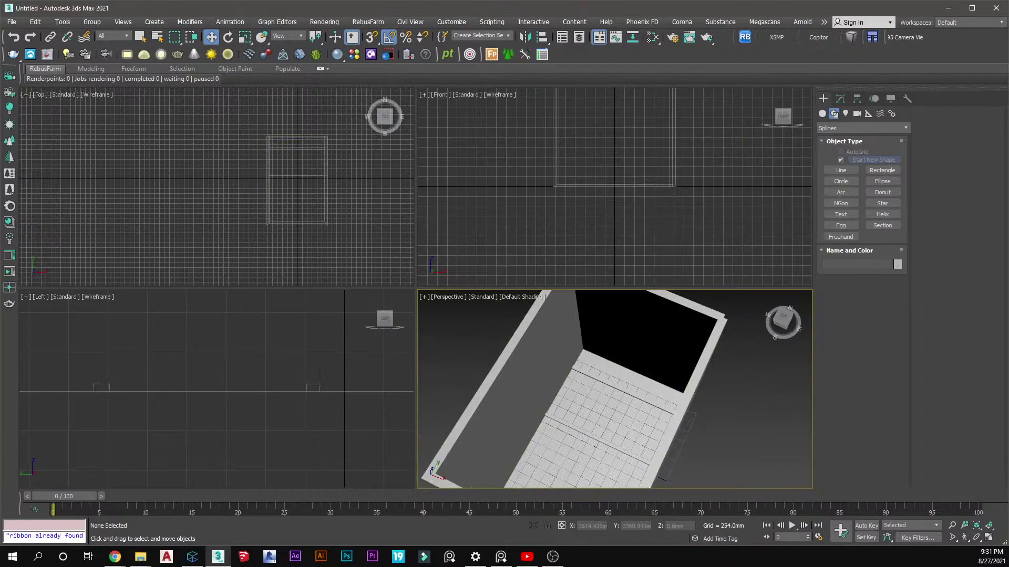
{"action": "left_click_drag", "start_coordinate": [727, 149], "coordinate": [723, 1]}
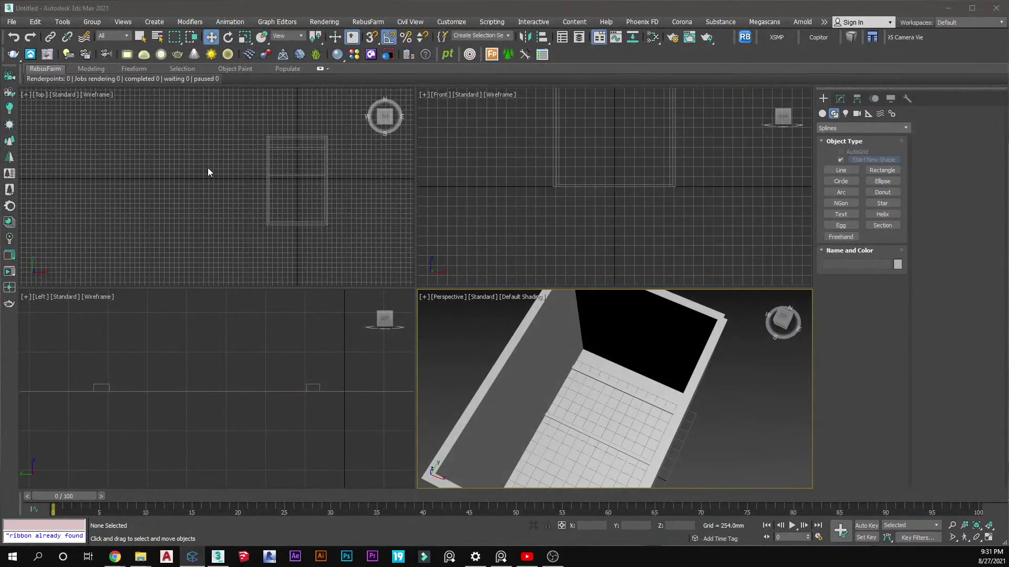
Switch to Connecter and open model folder 1169248.594cc0890fd0e within the BATHROOM - BATHTUB library
{"action": "left_click_drag", "start_coordinate": [1008, 230], "coordinate": [465, 2]}
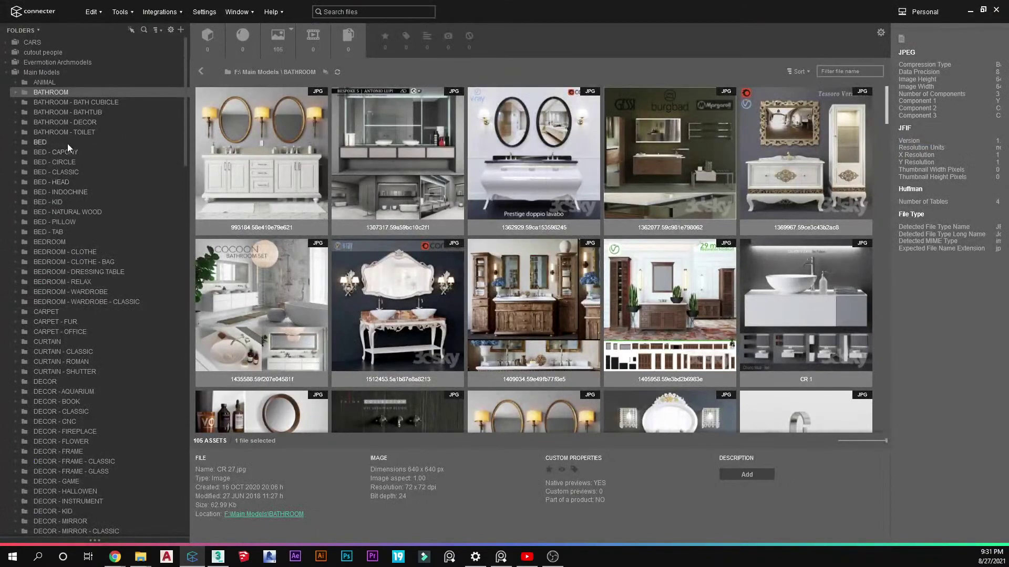
{"action": "left_click", "coordinate": [73, 114]}
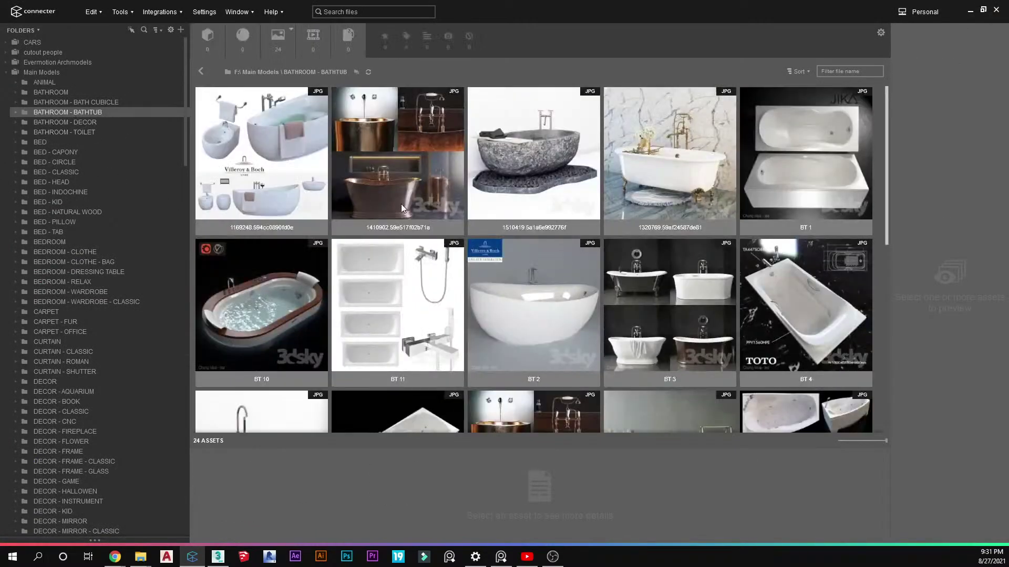
{"action": "left_click", "coordinate": [304, 184]}
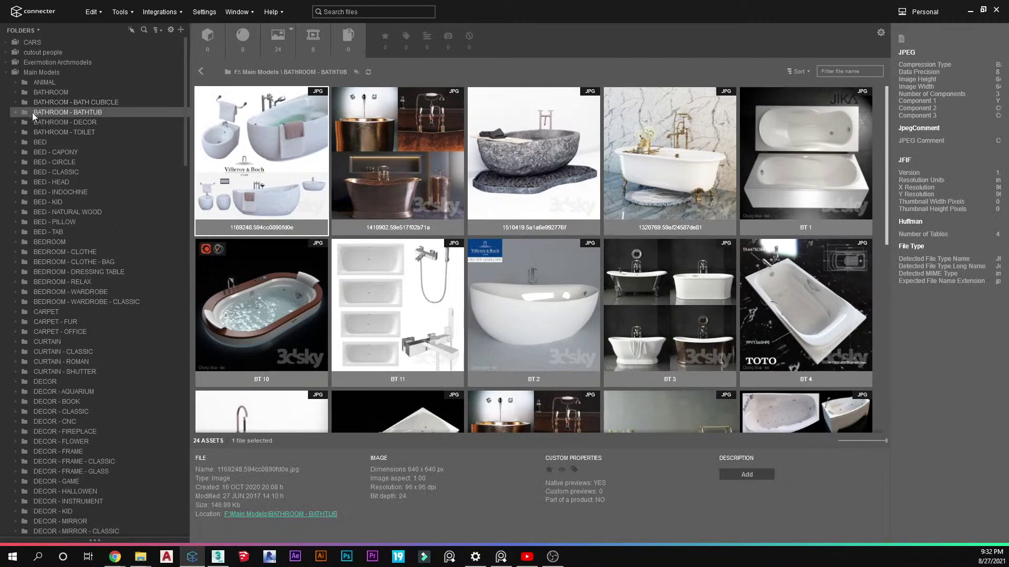
{"action": "left_click", "coordinate": [15, 112]}
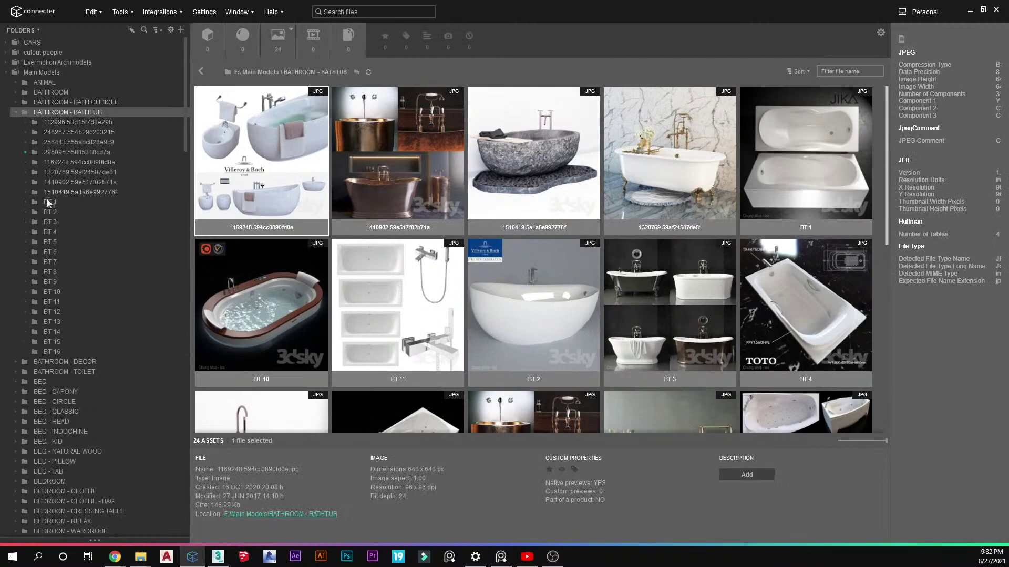
{"action": "left_click", "coordinate": [53, 162]}
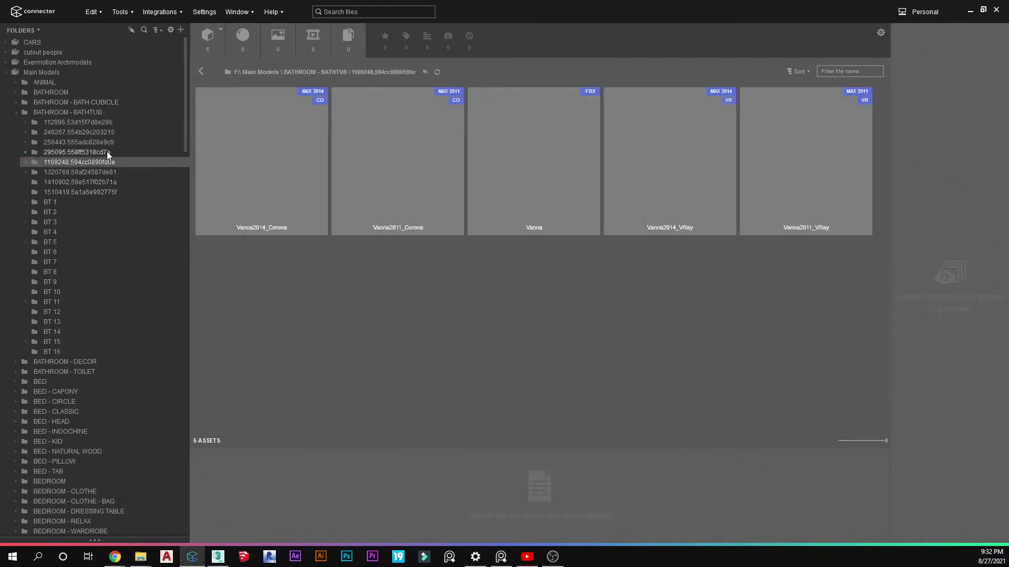
Merge the Vanna2011_Corona bathroom set into the 3ds Max scene and place it beside the room
{"action": "left_click", "coordinate": [377, 177]}
{"action": "left_click_drag", "start_coordinate": [398, 144], "coordinate": [396, 174]}
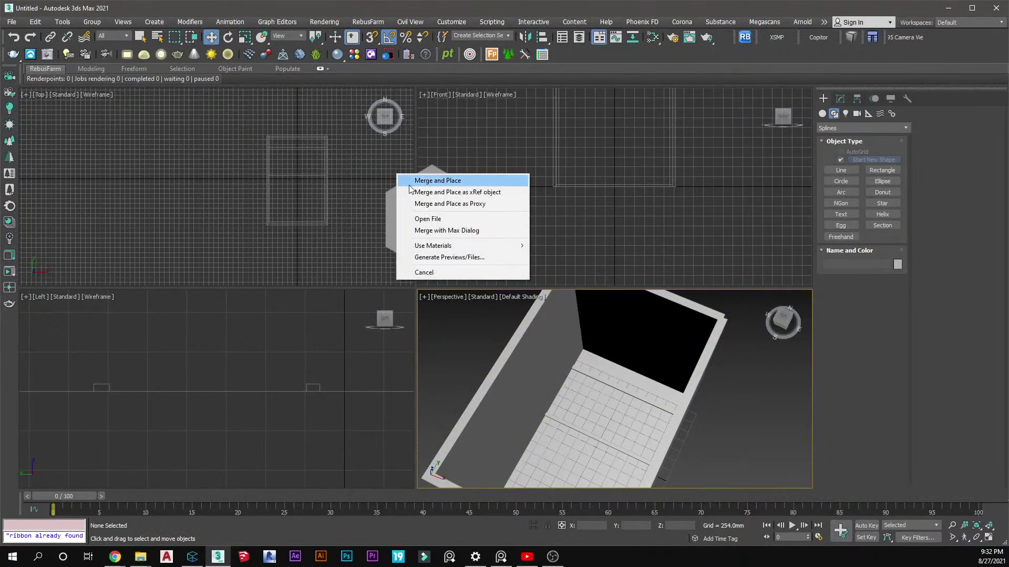
{"action": "left_click", "coordinate": [408, 180]}
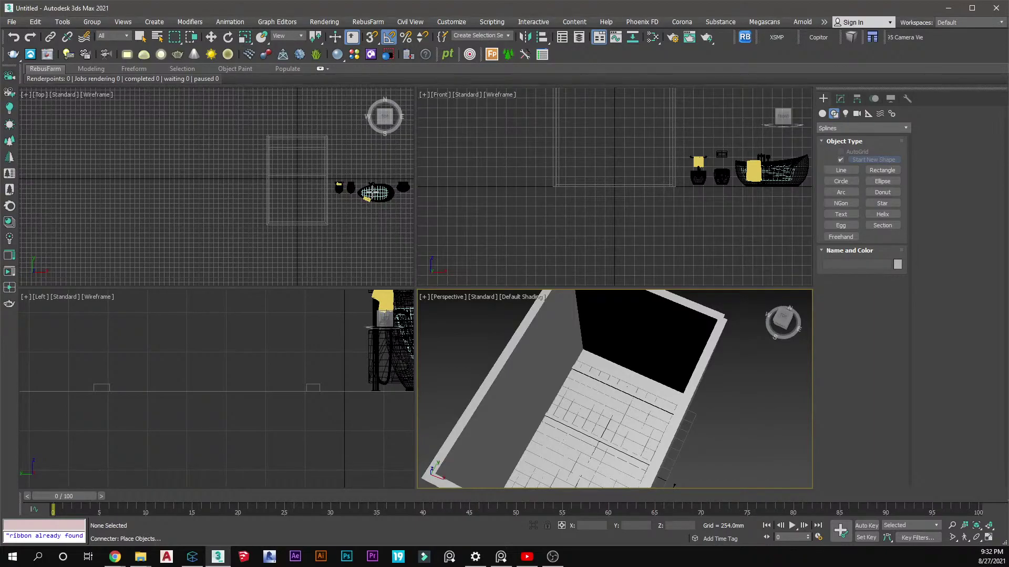
{"action": "left_click", "coordinate": [202, 184]}
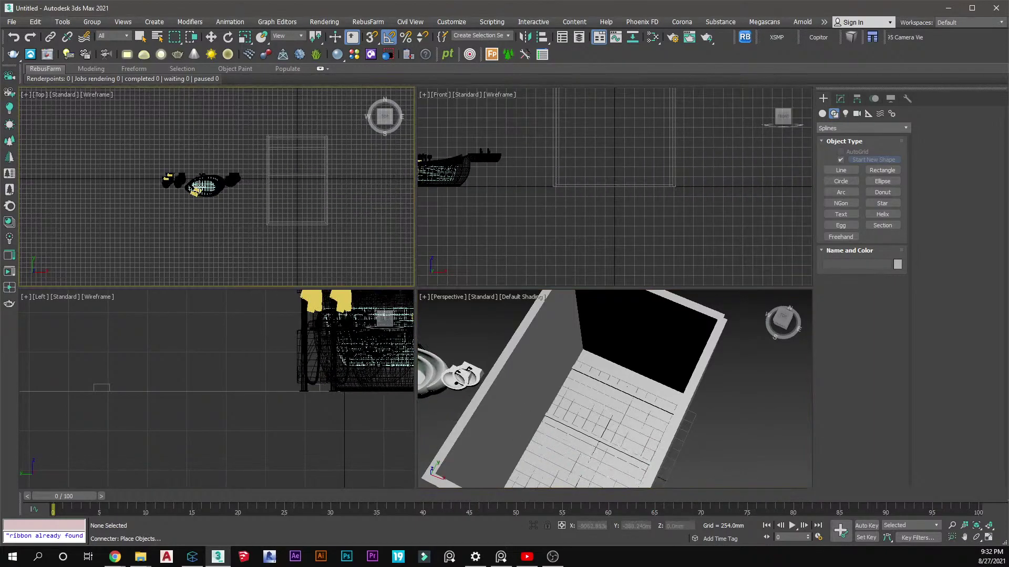
{"action": "right_click", "coordinate": [601, 400]}
Move the toilet and bidet groups away from the bathtub, and place the sink behind the tub, clear of it
{"action": "key", "text": "z"}
{"action": "middle_click_drag", "start_coordinate": [602, 401], "coordinate": [573, 404], "text": "alt"}
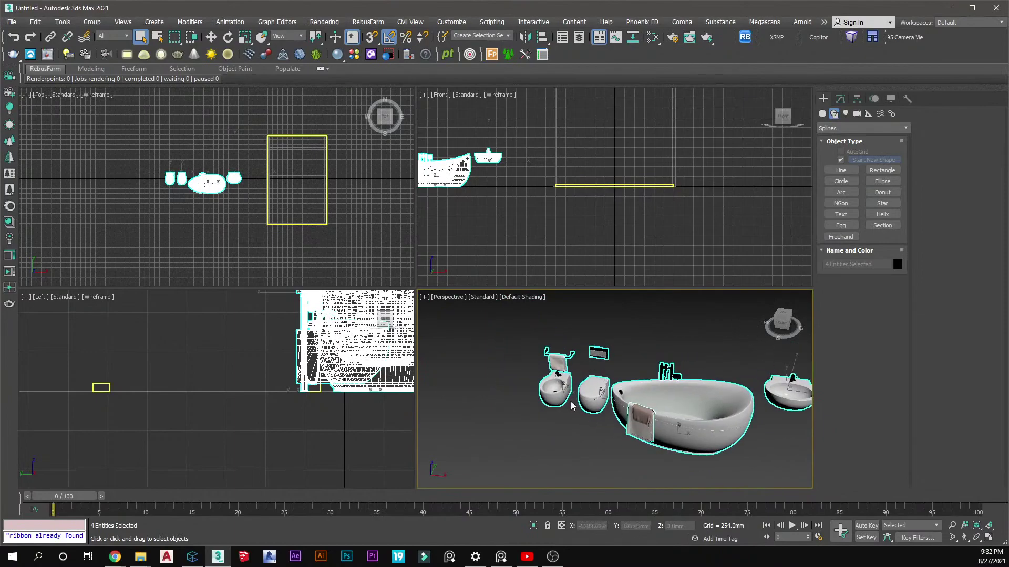
{"action": "scroll", "coordinate": [572, 405], "scroll_direction": "up", "scroll_amount": 2}
{"action": "left_click", "coordinate": [590, 376]}
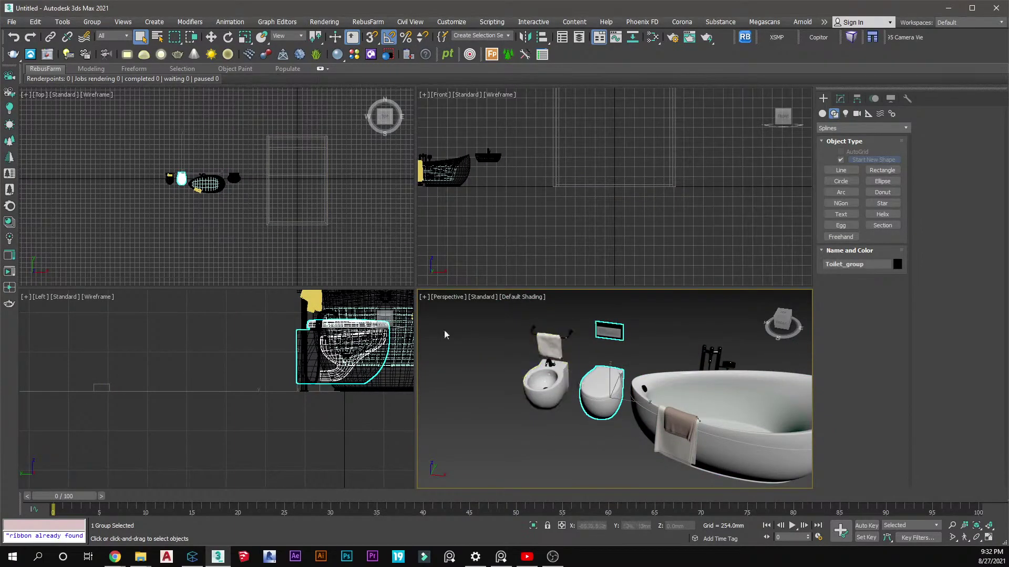
{"action": "scroll", "coordinate": [216, 178], "scroll_direction": "up", "scroll_amount": 3}
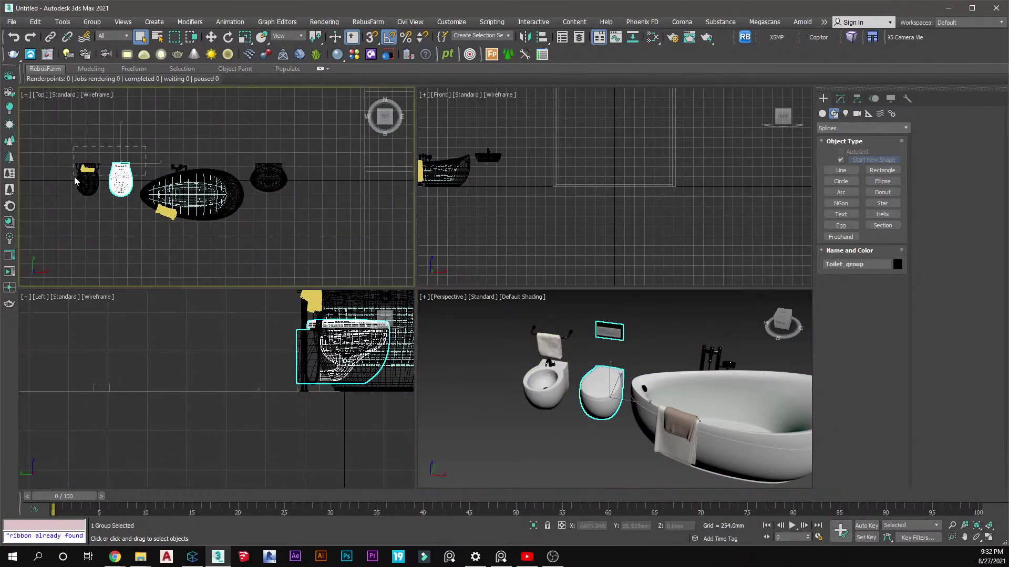
{"action": "left_click", "coordinate": [89, 179], "text": "ctrl"}
{"action": "middle_click_drag", "start_coordinate": [90, 180], "coordinate": [165, 204]}
{"action": "key", "text": "w"}
{"action": "left_click_drag", "start_coordinate": [165, 203], "coordinate": [86, 208]}
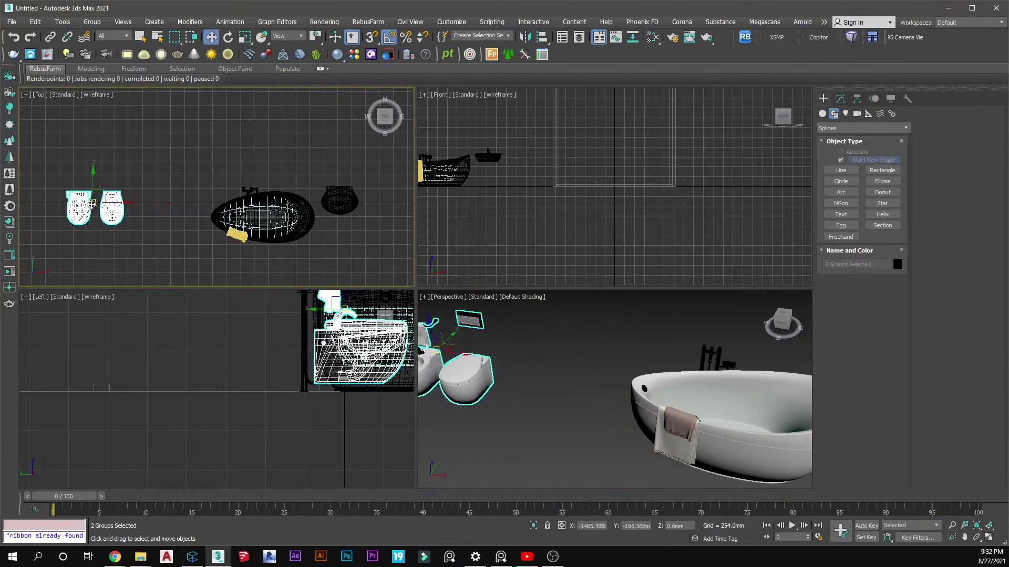
{"action": "left_click", "coordinate": [339, 187]}
{"action": "left_click_drag", "start_coordinate": [339, 186], "coordinate": [186, 136]}
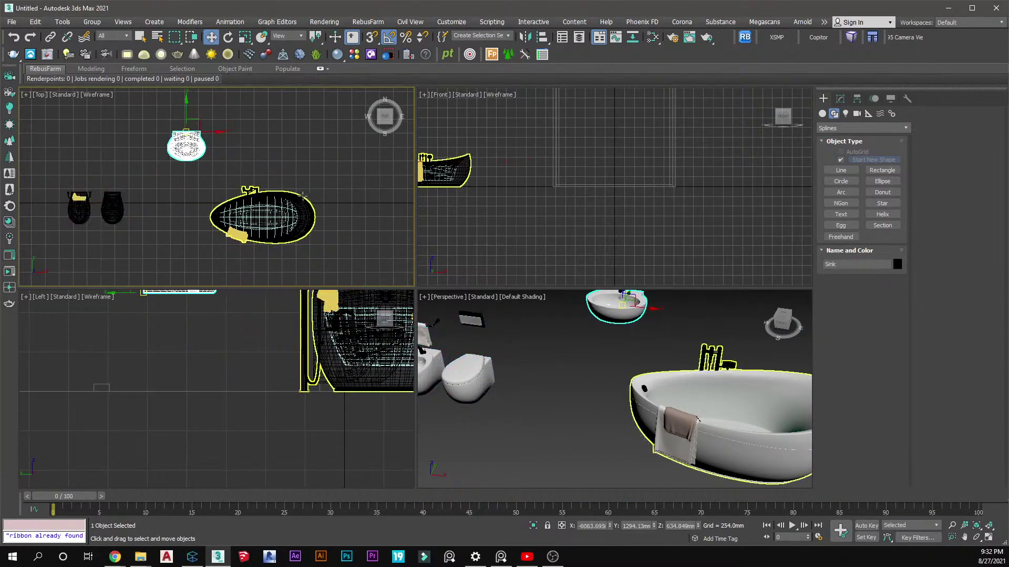
Open the Tub_group group and select the Tub mesh inside it
{"action": "left_click", "coordinate": [235, 184]}
{"action": "scroll", "coordinate": [234, 184], "scroll_direction": "up", "scroll_amount": 3}
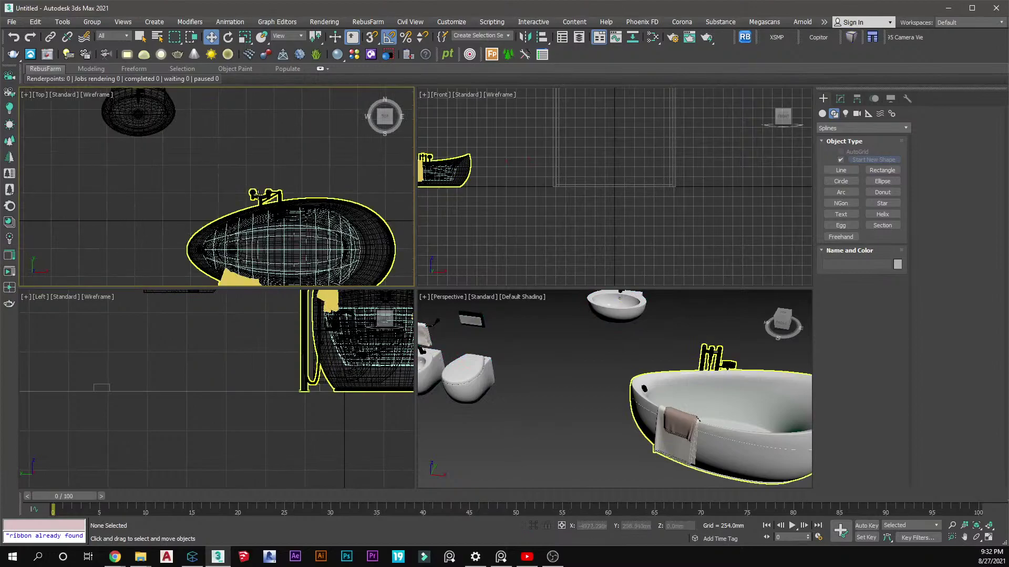
{"action": "left_click", "coordinate": [236, 184]}
{"action": "scroll", "coordinate": [239, 182], "scroll_direction": "down", "scroll_amount": 4}
{"action": "scroll", "coordinate": [239, 183], "scroll_direction": "up", "scroll_amount": 1}
{"action": "scroll", "coordinate": [231, 205], "scroll_direction": "down", "scroll_amount": 3}
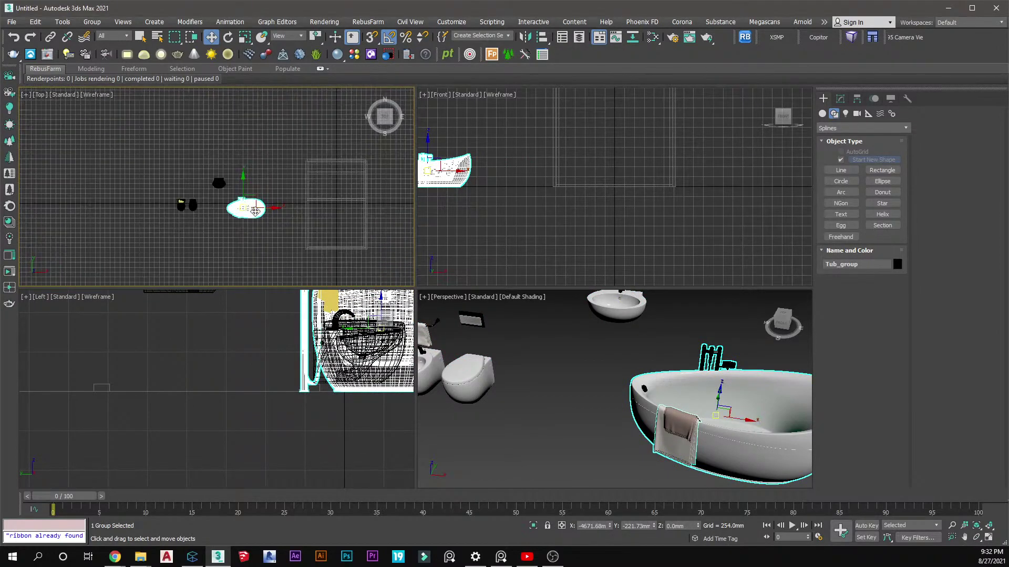
{"action": "middle_click_drag", "start_coordinate": [251, 211], "coordinate": [268, 201]}
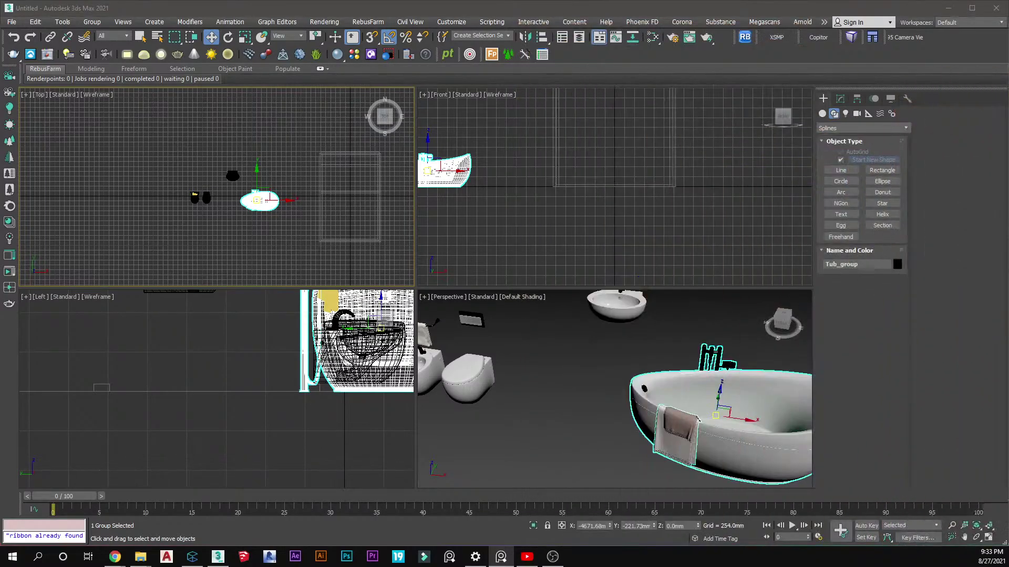
{"action": "key", "text": "z"}
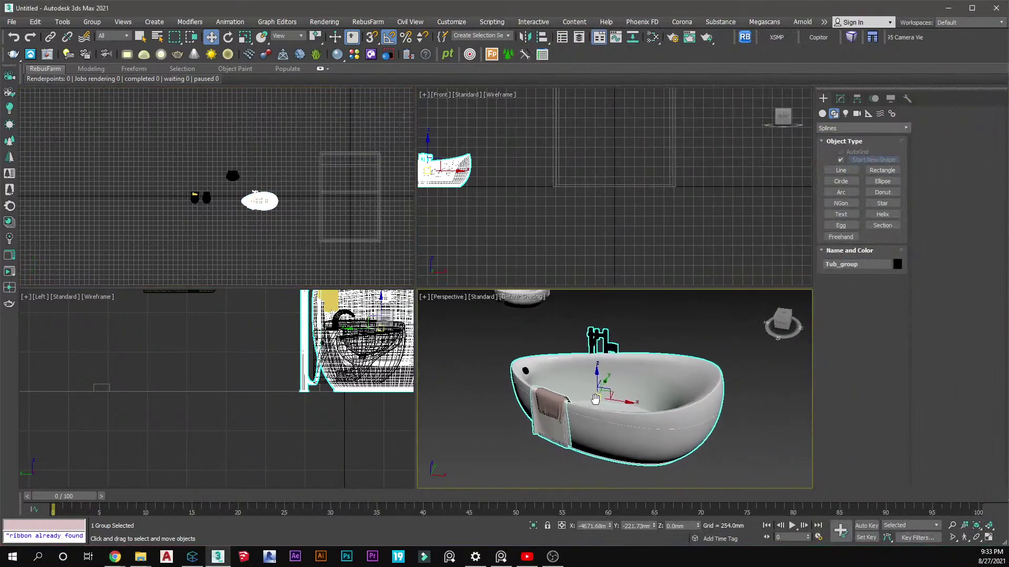
{"action": "middle_click_drag", "start_coordinate": [581, 405], "coordinate": [608, 404], "text": "alt"}
{"action": "right_click", "coordinate": [608, 403]}
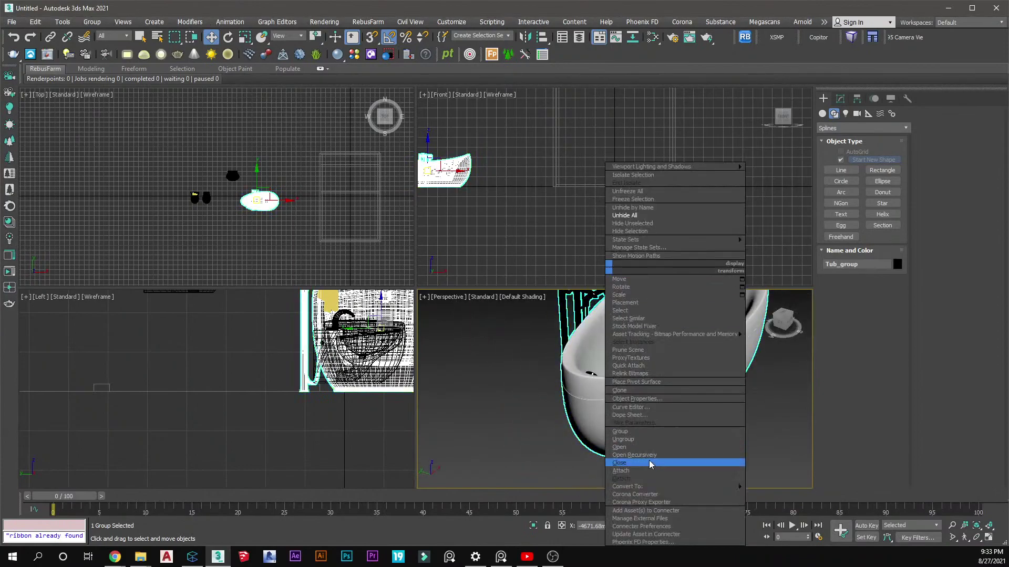
{"action": "left_click", "coordinate": [624, 447]}
{"action": "left_click", "coordinate": [623, 418]}
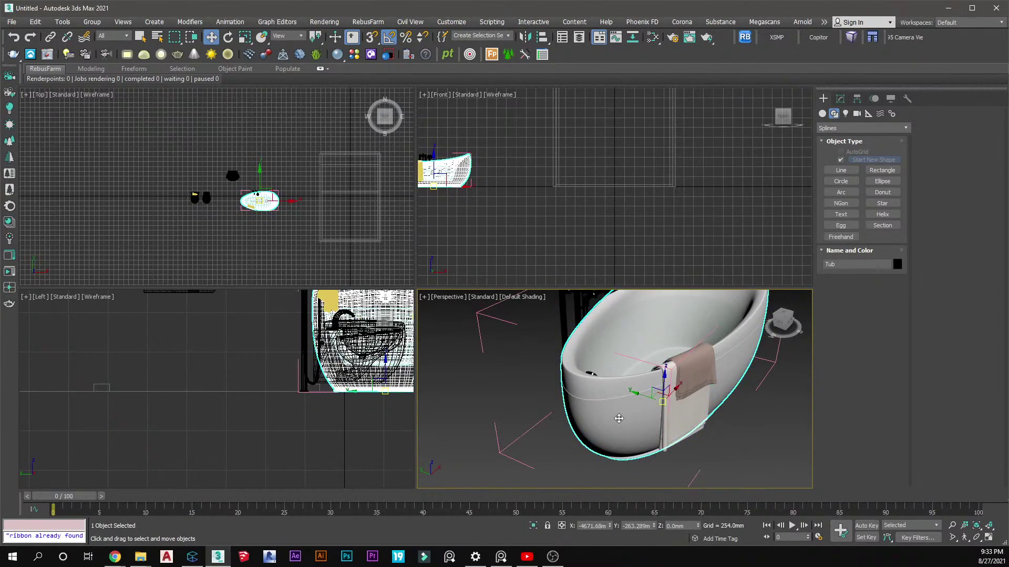
Isolate the Tub mesh from the towels, faucet and all other scene objects
{"action": "middle_click_drag", "start_coordinate": [619, 419], "coordinate": [644, 411], "text": "alt"}
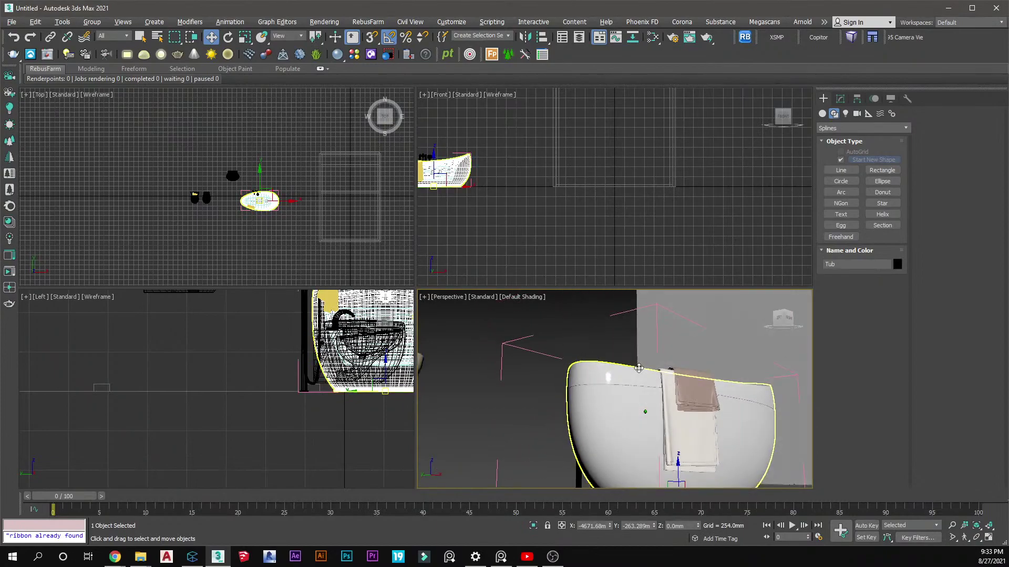
{"action": "right_click", "coordinate": [636, 411]}
{"action": "left_click", "coordinate": [659, 223]}
{"action": "middle_click_drag", "start_coordinate": [653, 305], "coordinate": [686, 459], "text": "alt"}
{"action": "middle_click_drag", "start_coordinate": [654, 467], "coordinate": [615, 383], "text": "alt"}
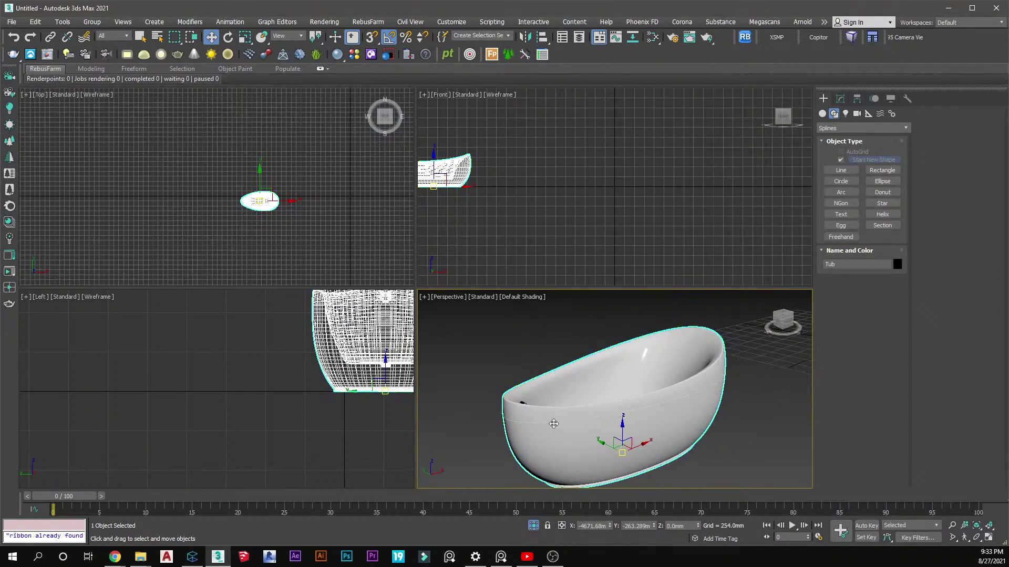
Enter polygon editing on the tub's Editable Poly and pick a polygon on its underside
{"action": "scroll", "coordinate": [565, 415], "scroll_direction": "up", "scroll_amount": 3}
{"action": "middle_click_drag", "start_coordinate": [565, 415], "coordinate": [527, 395], "text": "alt"}
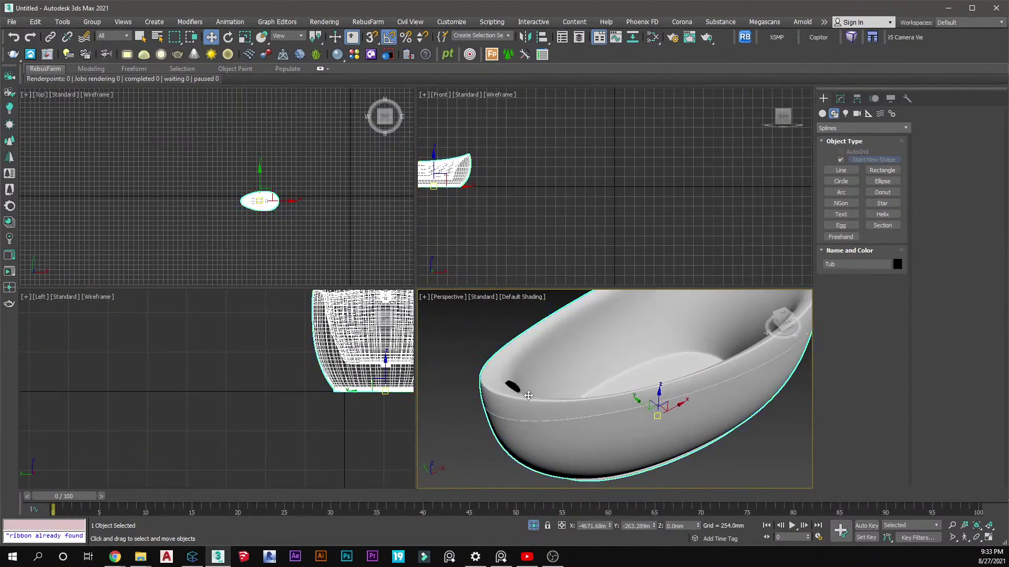
{"action": "scroll", "coordinate": [308, 405], "scroll_direction": "down", "scroll_amount": 2}
{"action": "middle_click_drag", "start_coordinate": [308, 405], "coordinate": [285, 418]}
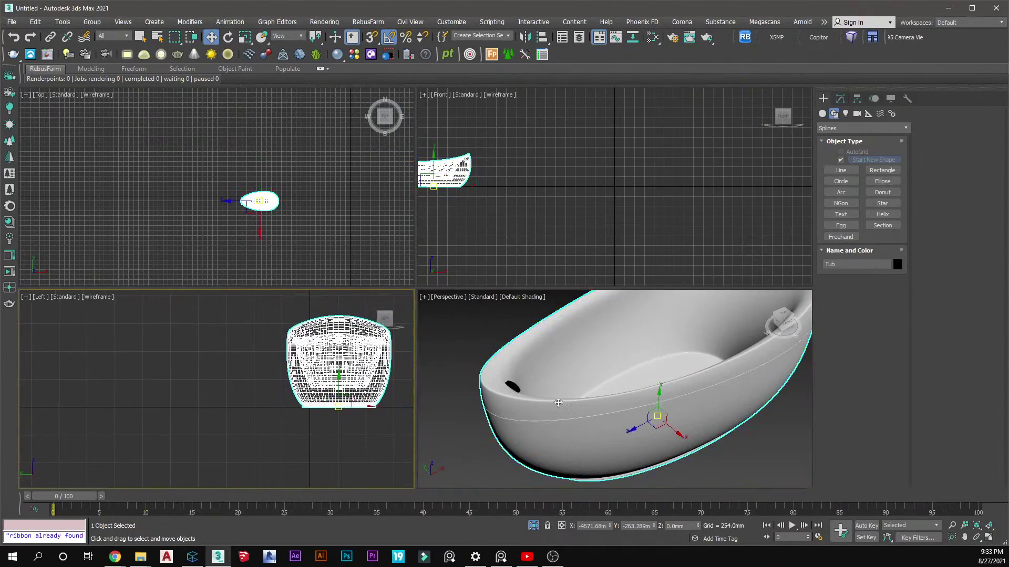
{"action": "scroll", "coordinate": [550, 407], "scroll_direction": "up", "scroll_amount": 2}
{"action": "scroll", "coordinate": [554, 410], "scroll_direction": "down", "scroll_amount": 5}
{"action": "middle_click_drag", "start_coordinate": [564, 387], "coordinate": [622, 373], "text": "alt"}
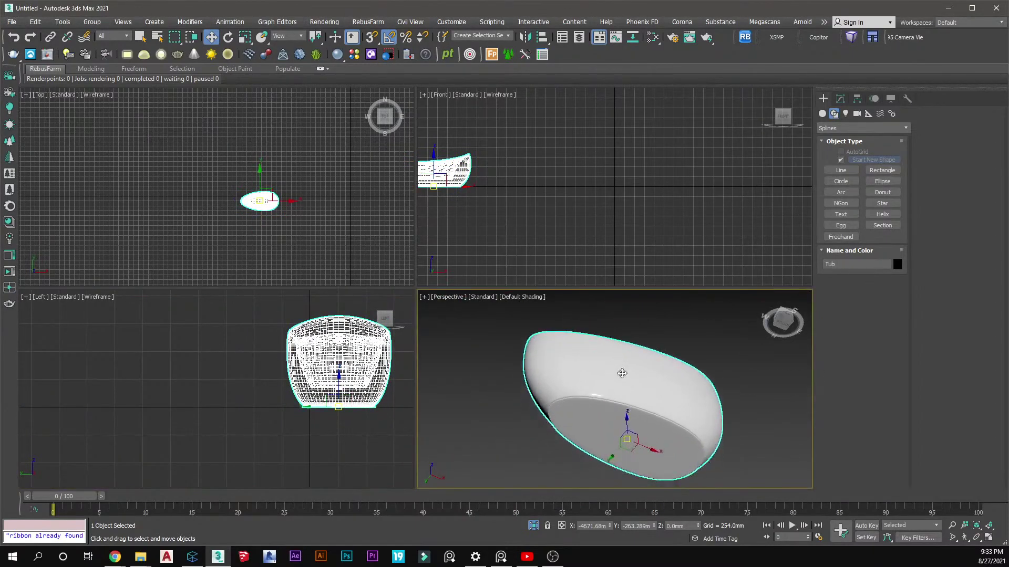
{"action": "left_click", "coordinate": [840, 99]}
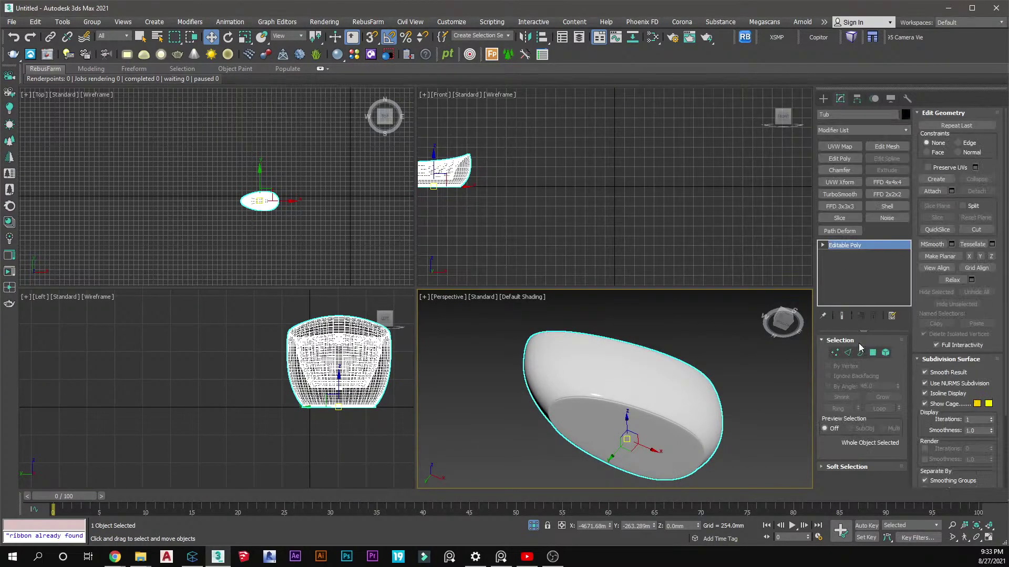
{"action": "left_click", "coordinate": [873, 352]}
{"action": "left_click", "coordinate": [639, 430]}
{"action": "scroll", "coordinate": [641, 423], "scroll_direction": "up", "scroll_amount": 5}
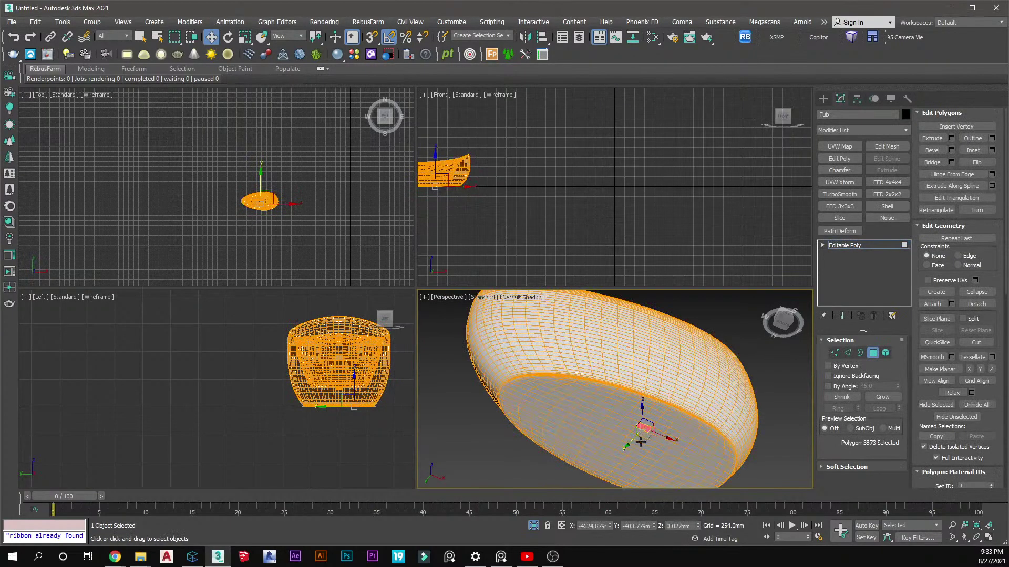
Select all of the tub's polygons with a selection window, viewed from below in wireframe
{"action": "scroll", "coordinate": [645, 378], "scroll_direction": "down", "scroll_amount": 2}
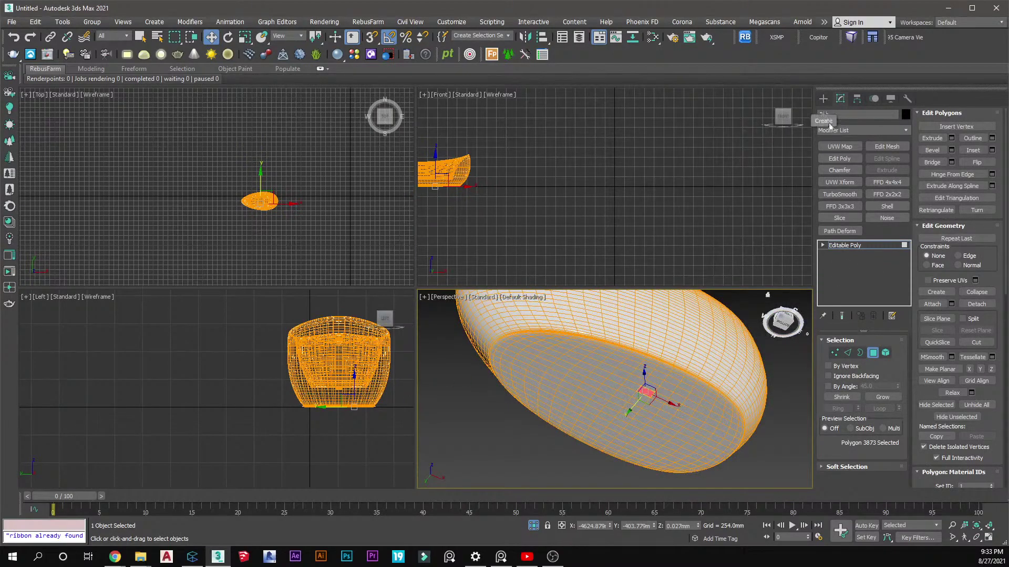
{"action": "left_click", "coordinate": [782, 324]}
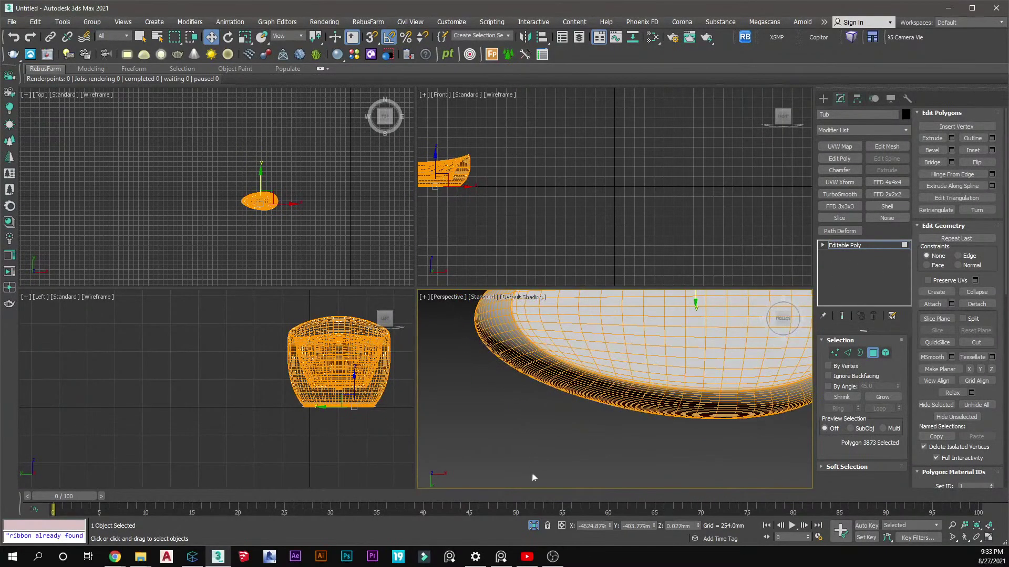
{"action": "middle_click_drag", "start_coordinate": [522, 425], "coordinate": [534, 425]}
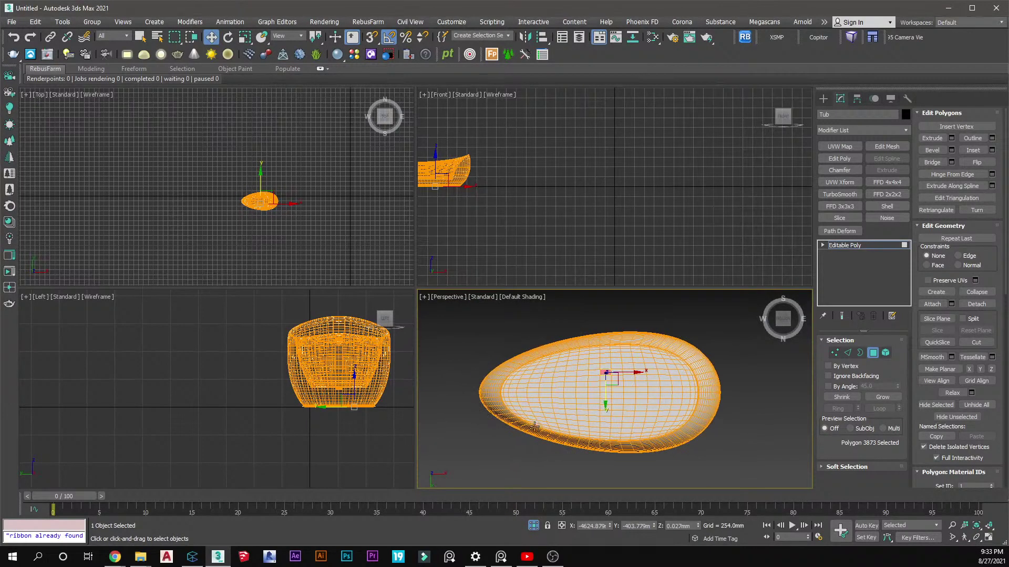
{"action": "key", "text": "F3"}
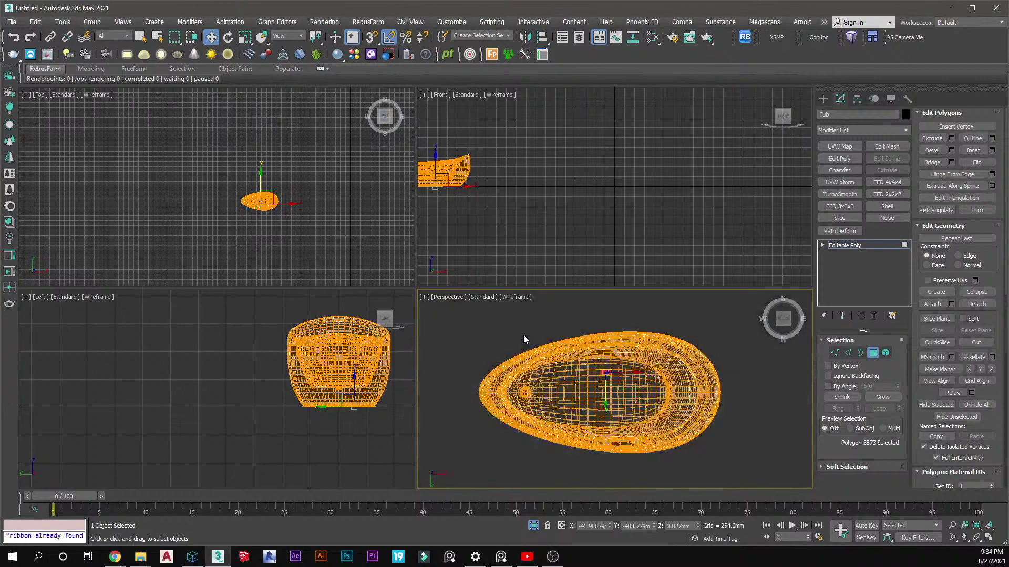
{"action": "left_click", "coordinate": [729, 332]}
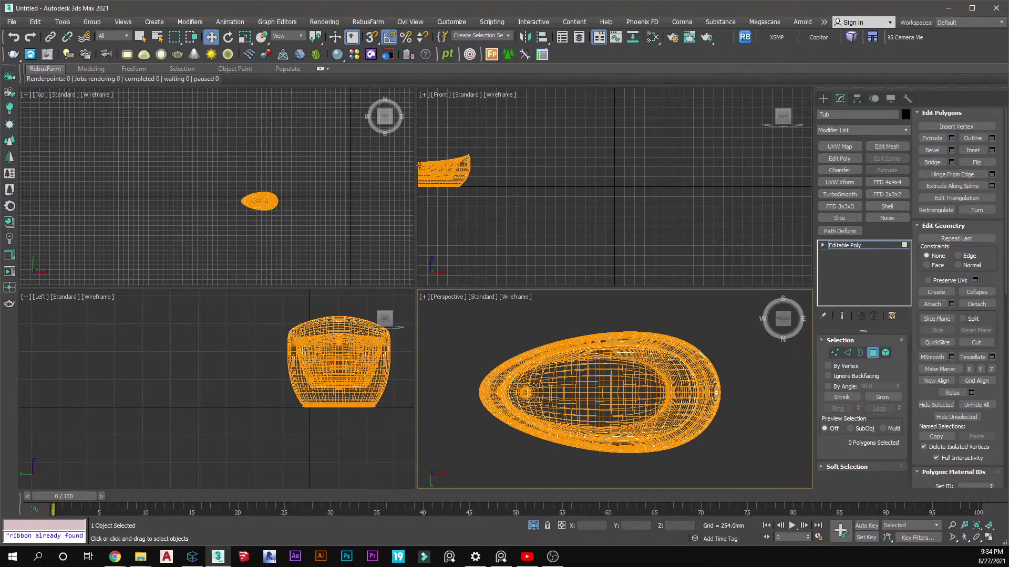
{"action": "scroll", "coordinate": [439, 159], "scroll_direction": "up", "scroll_amount": 2}
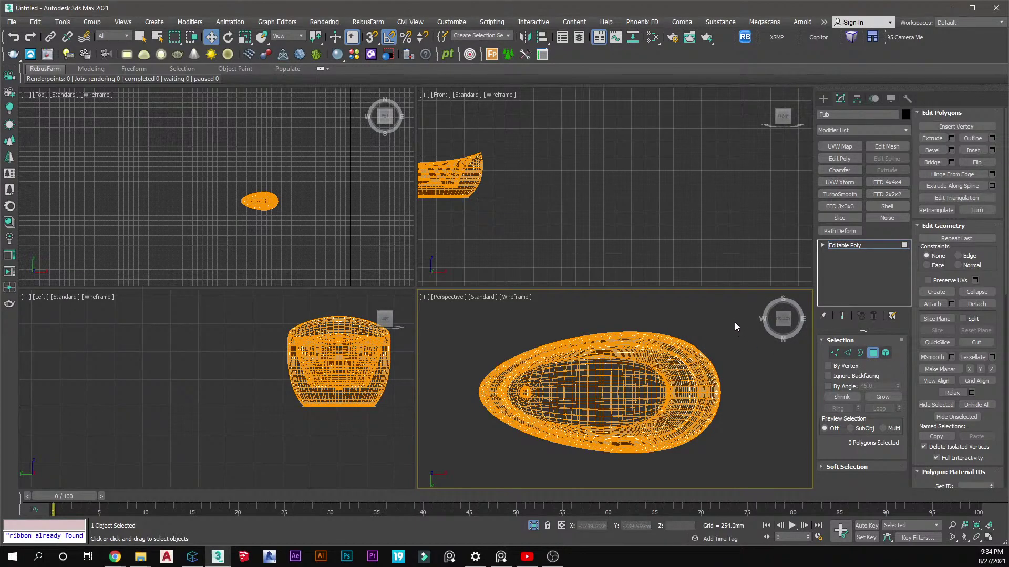
{"action": "left_click_drag", "start_coordinate": [444, 469], "coordinate": [447, 467]}
{"action": "middle_click_drag", "start_coordinate": [582, 375], "coordinate": [608, 426], "text": "alt"}
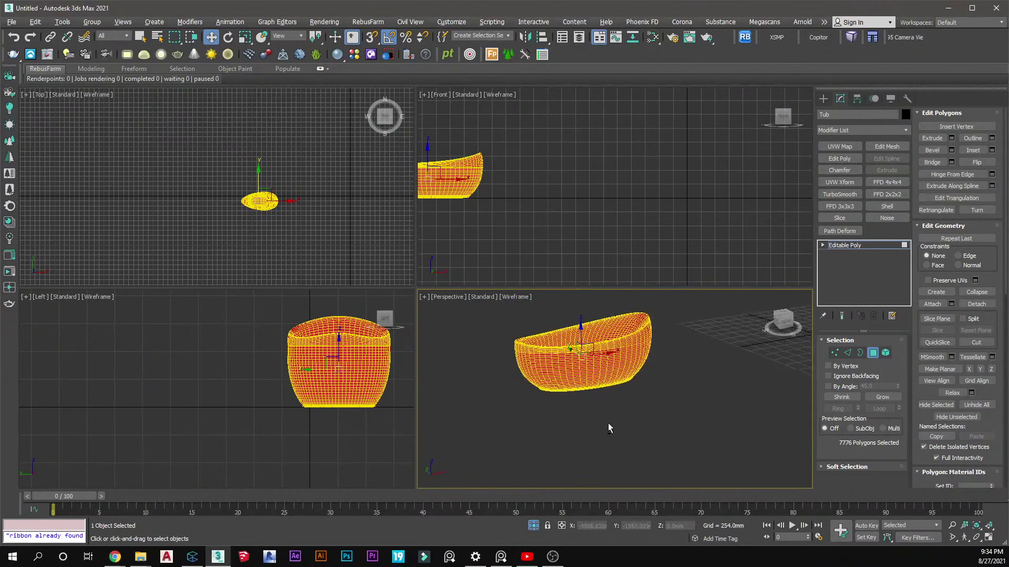
Examine in shaded display which inner and outer polygons of the tub the window selection covers
{"action": "key", "text": "F3"}
{"action": "mouse_move", "coordinate": [586, 347]}
{"action": "middle_mouse_down", "text": "alt"}
{"action": "mouse_move", "coordinate": [598, 366]}
{"action": "mouse_move", "coordinate": [556, 331]}
{"action": "middle_mouse_up", "text": "alt"}
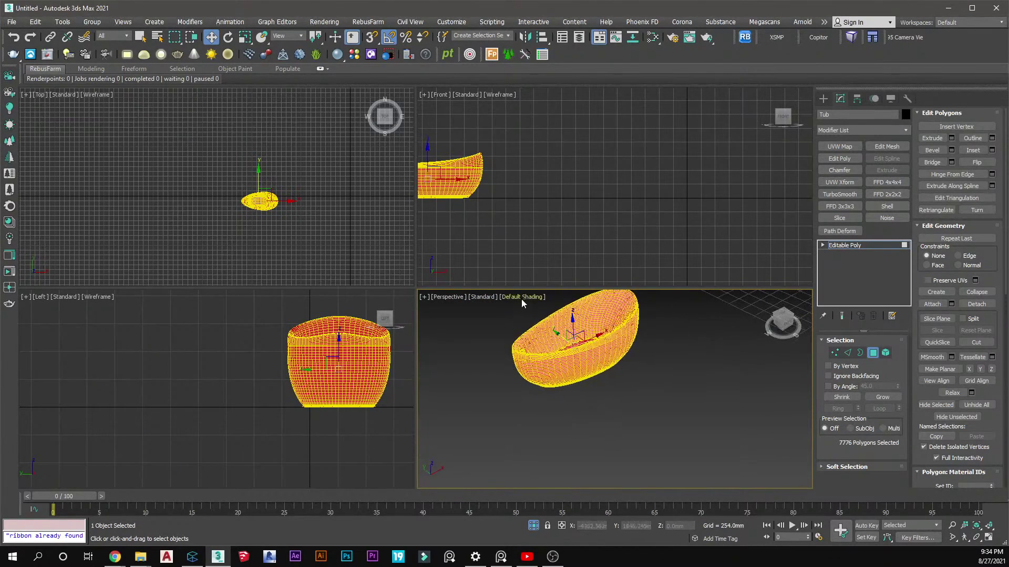
{"action": "scroll", "coordinate": [578, 376], "scroll_direction": "up", "scroll_amount": 8}
{"action": "scroll", "coordinate": [610, 412], "scroll_direction": "down", "scroll_amount": 3}
{"action": "middle_click_drag", "start_coordinate": [611, 411], "coordinate": [611, 385], "text": "alt"}
{"action": "scroll", "coordinate": [562, 325], "scroll_direction": "up", "scroll_amount": 6}
{"action": "scroll", "coordinate": [562, 325], "scroll_direction": "down", "scroll_amount": 6}
{"action": "middle_click_drag", "start_coordinate": [675, 379], "coordinate": [731, 348], "text": "alt"}
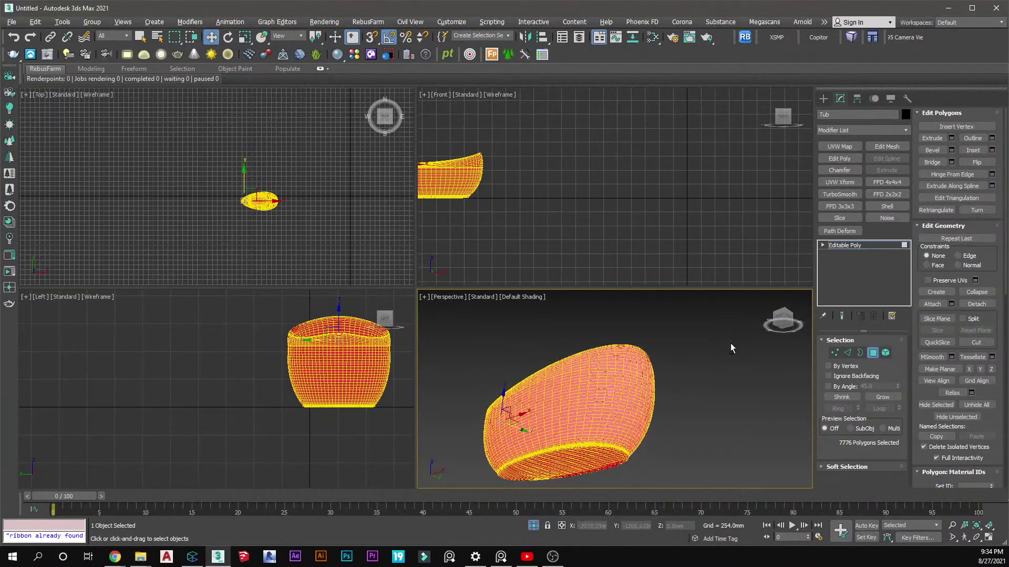
Clear the polygon selection, enable Ignore Backfacing and window-select the tub's outer shell from below
{"action": "left_click", "coordinate": [783, 327]}
{"action": "scroll", "coordinate": [562, 446], "scroll_direction": "down", "scroll_amount": 3}
{"action": "scroll", "coordinate": [588, 383], "scroll_direction": "up", "scroll_amount": 3}
{"action": "middle_click_drag", "start_coordinate": [597, 400], "coordinate": [603, 365]}
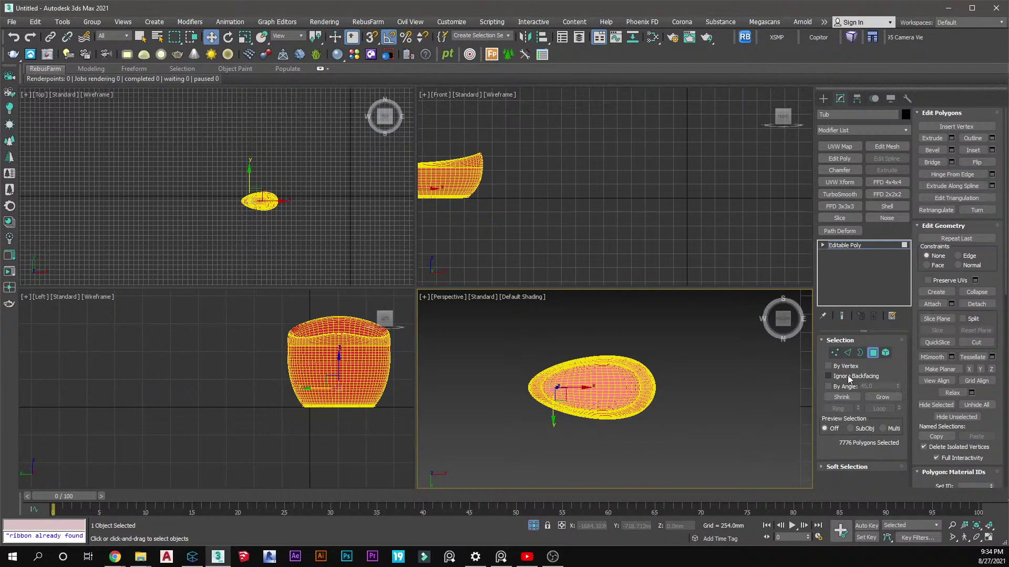
{"action": "left_click", "coordinate": [734, 381]}
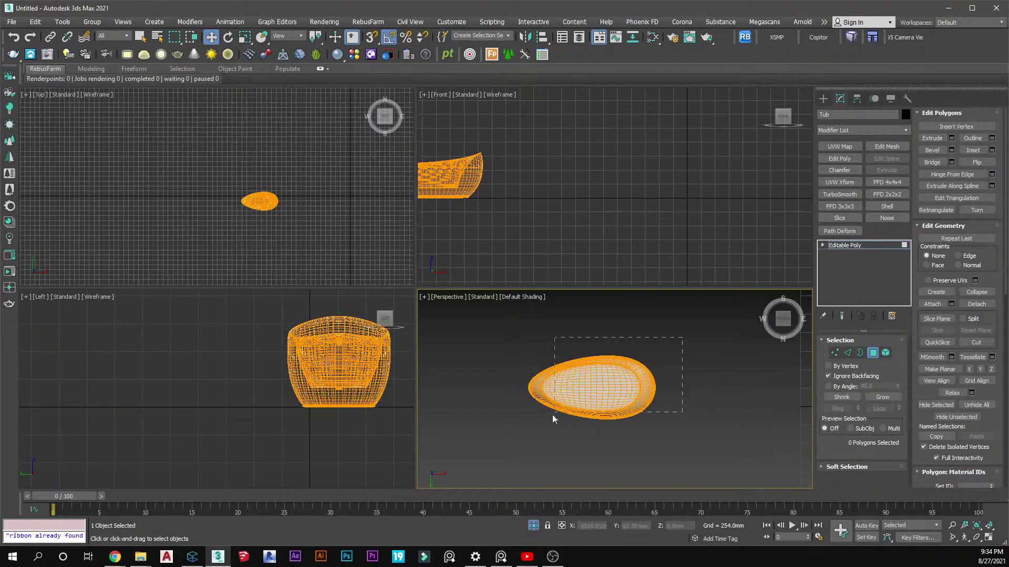
{"action": "left_click_drag", "start_coordinate": [484, 449], "coordinate": [484, 448]}
Remove the polygons in the upper part of the tub's outer shell from the selection
{"action": "middle_click_drag", "start_coordinate": [583, 397], "coordinate": [637, 389], "text": "alt"}
{"action": "scroll", "coordinate": [599, 358], "scroll_direction": "up", "scroll_amount": 5}
{"action": "scroll", "coordinate": [572, 343], "scroll_direction": "down", "scroll_amount": 5}
{"action": "middle_click_drag", "start_coordinate": [572, 343], "coordinate": [484, 352], "text": "alt"}
{"action": "left_click_drag", "start_coordinate": [659, 318], "coordinate": [567, 394], "text": "alt"}
{"action": "middle_click_drag", "start_coordinate": [586, 372], "coordinate": [698, 383], "text": "alt"}
{"action": "scroll", "coordinate": [698, 382], "scroll_direction": "up", "scroll_amount": 2}
{"action": "mouse_move", "coordinate": [586, 370]}
{"action": "middle_mouse_down"}
{"action": "mouse_move", "coordinate": [612, 375]}
{"action": "mouse_move", "coordinate": [602, 376]}
{"action": "middle_mouse_up"}
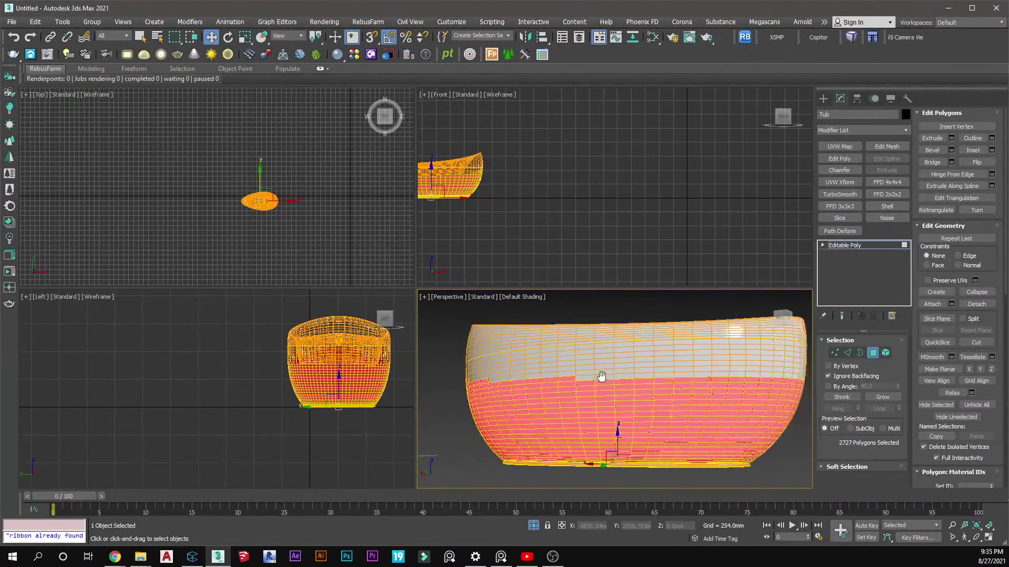
Trim the polygon selection to a straight horizontal line at basin-floor height in the maximized front view, with Ignore Backfacing turned off
{"action": "middle_click", "coordinate": [604, 185]}
{"action": "key", "text": "z"}
{"action": "scroll", "coordinate": [605, 185], "scroll_direction": "up", "scroll_amount": 2}
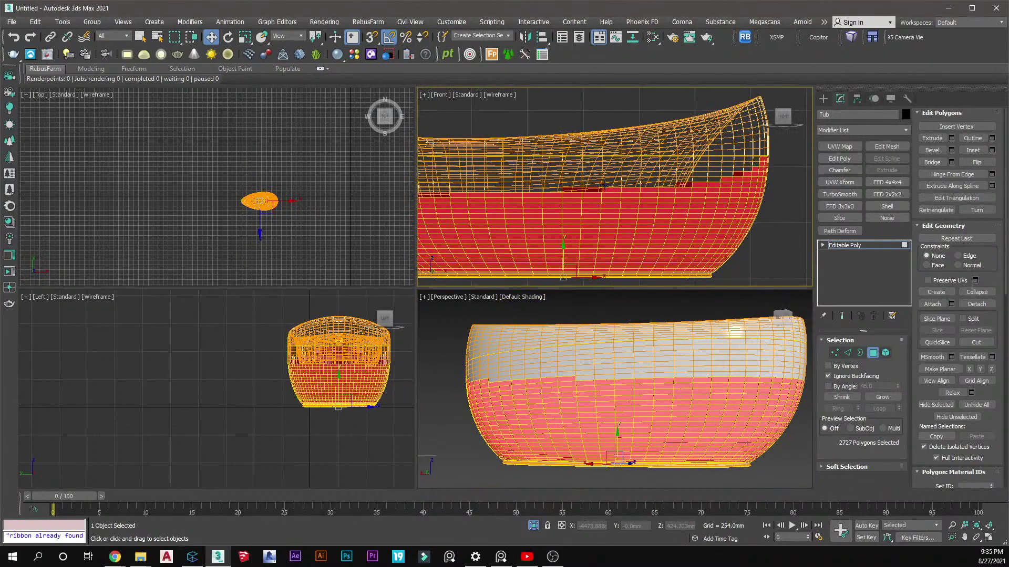
{"action": "scroll", "coordinate": [640, 193], "scroll_direction": "down", "scroll_amount": 2}
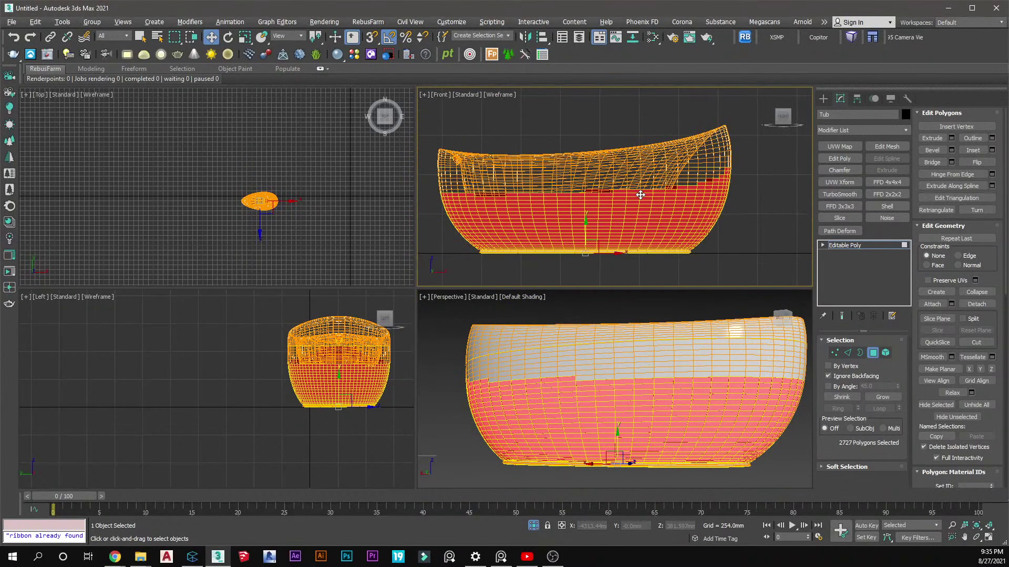
{"action": "key", "text": "alt+w"}
{"action": "middle_click_drag", "start_coordinate": [504, 282], "coordinate": [662, 241]}
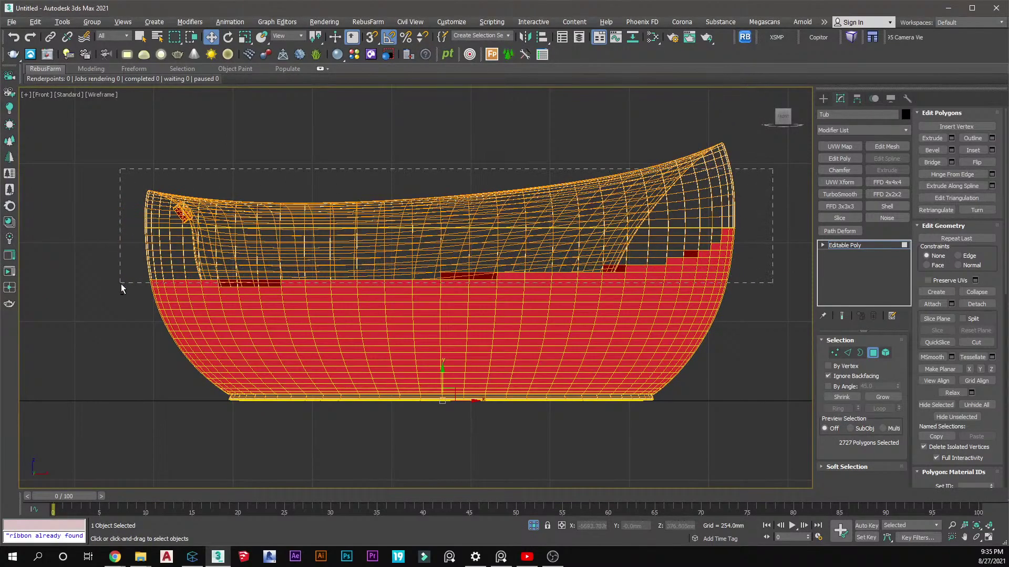
{"action": "left_click_drag", "start_coordinate": [121, 284], "coordinate": [121, 284], "text": "alt"}
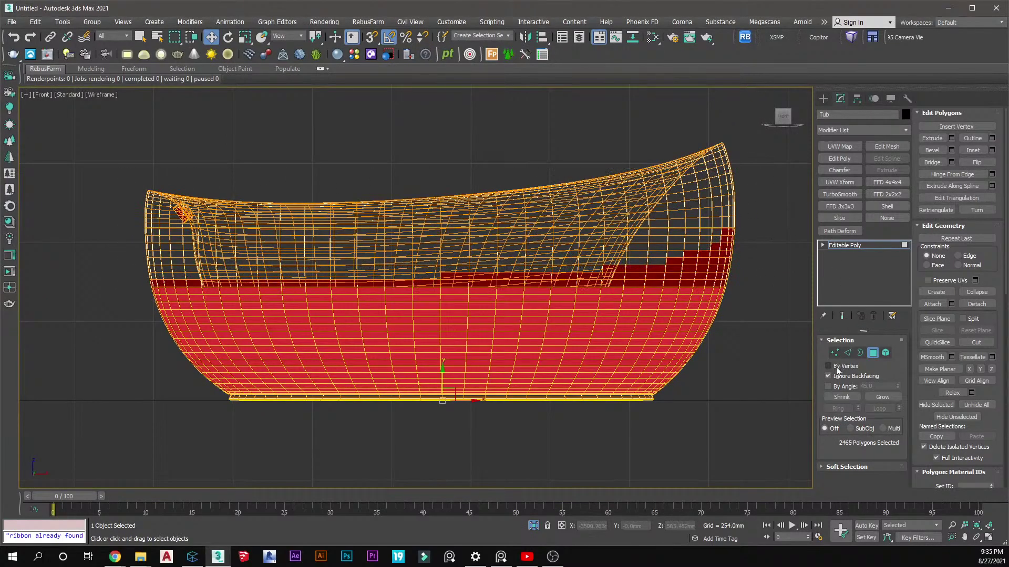
{"action": "left_click_drag", "start_coordinate": [378, 303], "coordinate": [97, 285]}
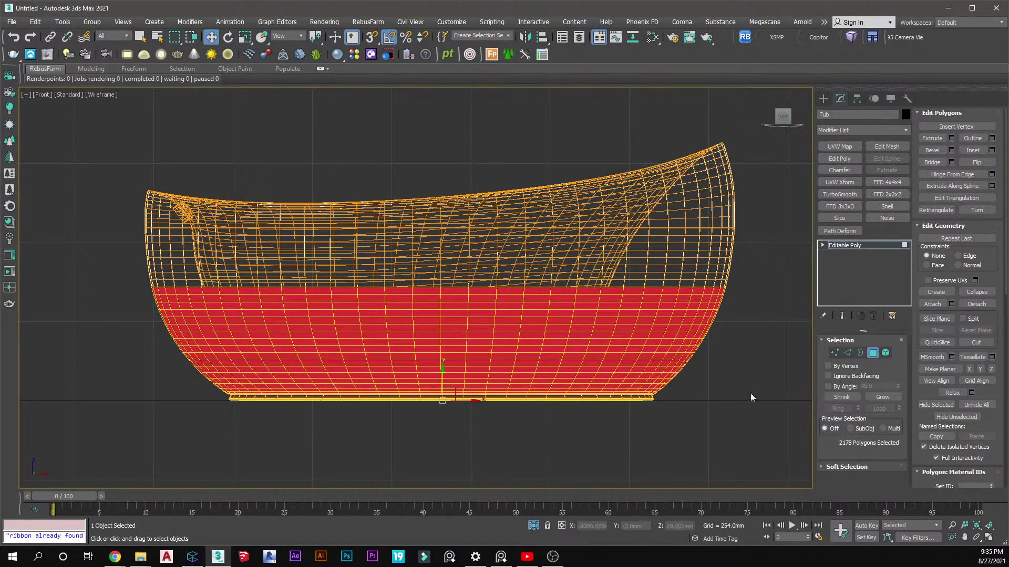
Enable Ignore Backfacing and grow the polygon selection eight times, up to just below the low end of the tub's rim
{"action": "left_click", "coordinate": [855, 377]}
{"action": "left_click", "coordinate": [884, 397]}
{"action": "left_click", "coordinate": [885, 397]}
{"action": "left_click", "coordinate": [885, 398]}
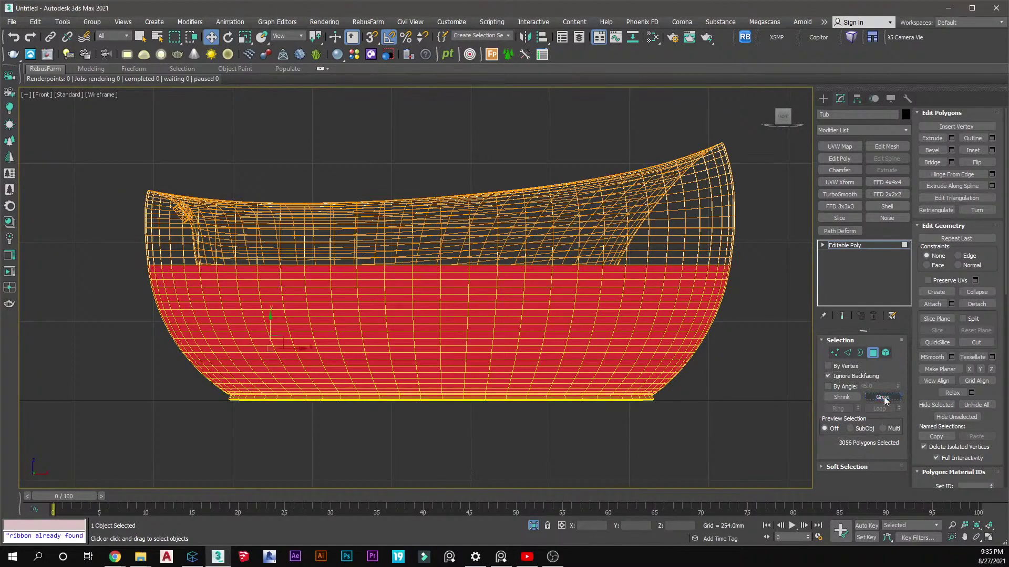
{"action": "left_click", "coordinate": [885, 398]}
{"action": "left_click", "coordinate": [885, 398]}
{"action": "left_click", "coordinate": [885, 397]}
{"action": "left_click", "coordinate": [885, 397]}
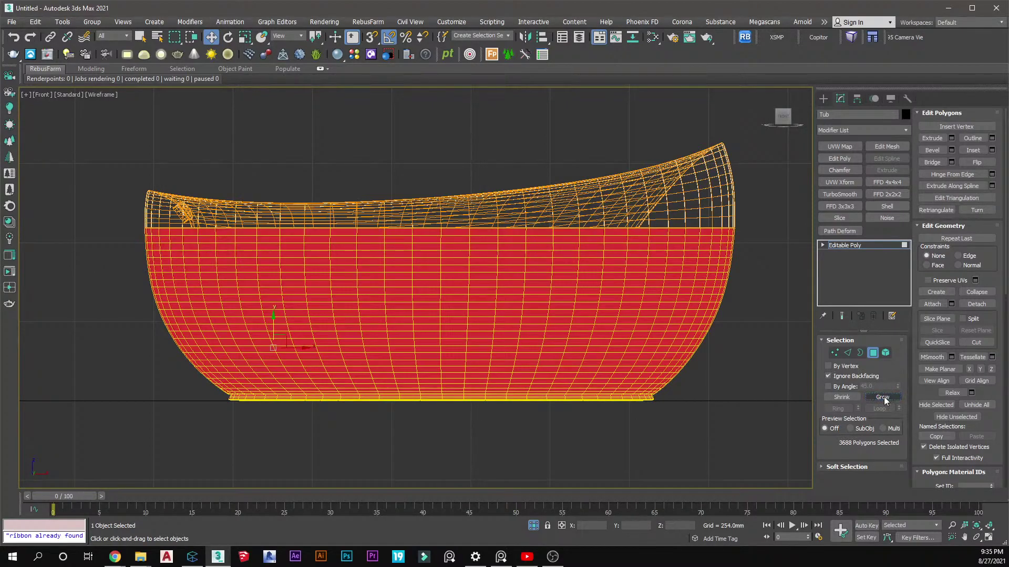
{"action": "left_click", "coordinate": [884, 398]}
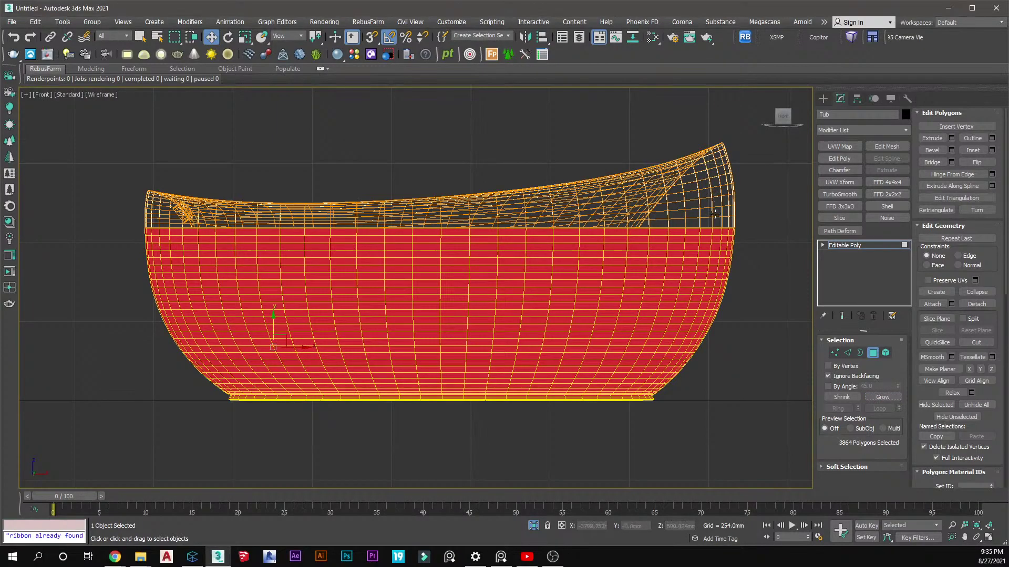
Deselect the outermost ring of selected polygons around the drain on the tub's inner floor, including the pointed corner
{"action": "key", "text": "alt+w"}
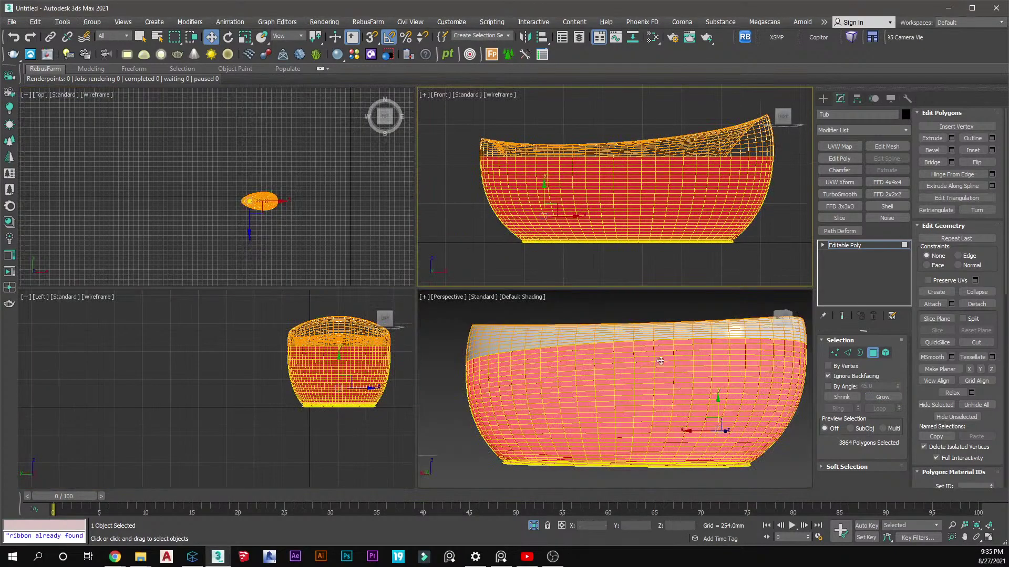
{"action": "scroll", "coordinate": [656, 371], "scroll_direction": "up", "scroll_amount": 5}
{"action": "middle_click_drag", "start_coordinate": [646, 368], "coordinate": [685, 373], "text": "alt"}
{"action": "scroll", "coordinate": [685, 373], "scroll_direction": "up", "scroll_amount": 6}
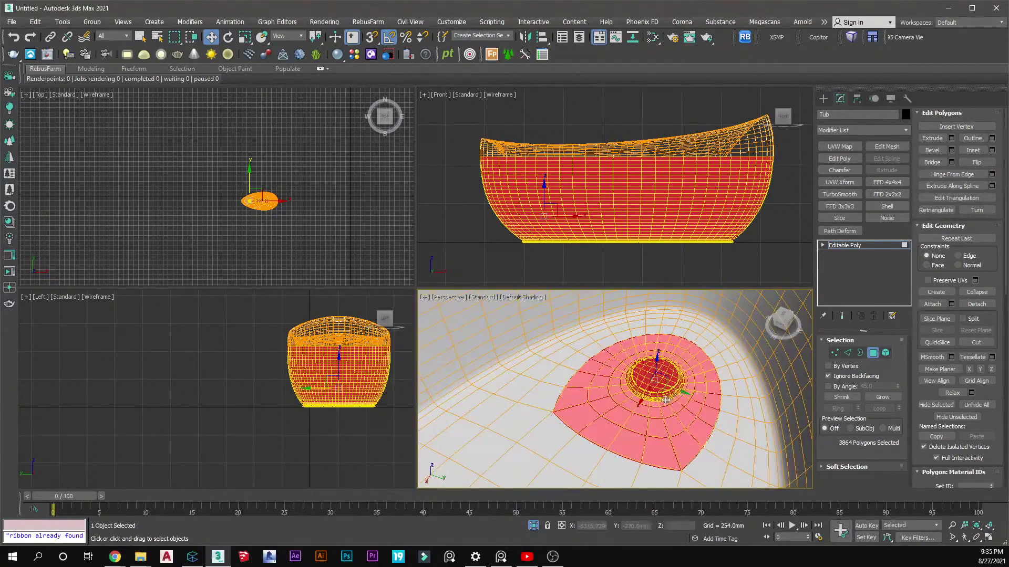
{"action": "scroll", "coordinate": [659, 452], "scroll_direction": "up", "scroll_amount": 3}
{"action": "left_click", "coordinate": [659, 446], "text": "alt"}
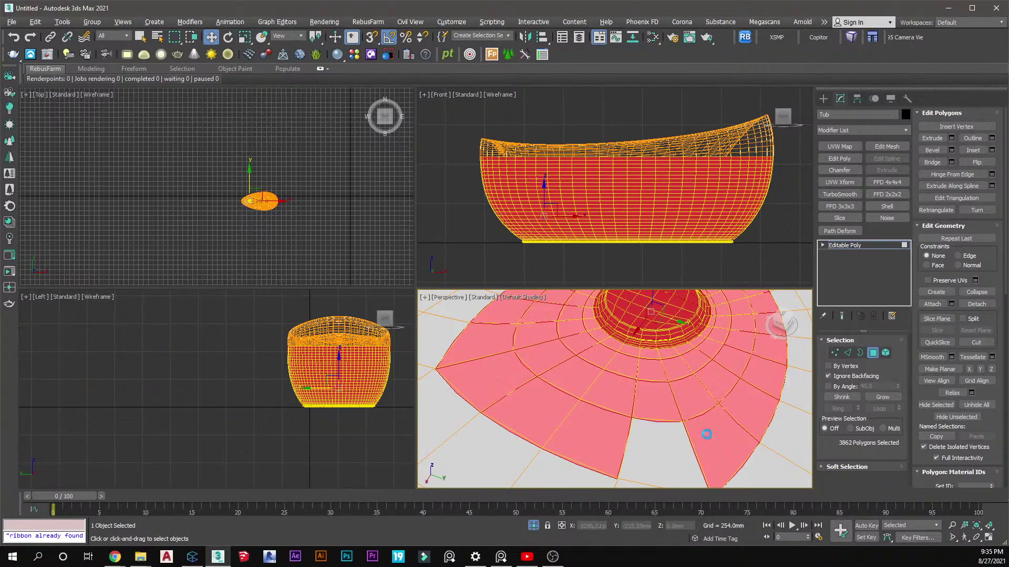
{"action": "left_click", "coordinate": [705, 438], "text": "alt"}
{"action": "left_click", "coordinate": [738, 401], "text": "alt"}
{"action": "key", "text": "q"}
{"action": "left_click", "coordinate": [767, 375], "text": "alt"}
{"action": "left_click", "coordinate": [769, 350], "text": "alt"}
{"action": "scroll", "coordinate": [678, 412], "scroll_direction": "down", "scroll_amount": 3}
{"action": "left_click", "coordinate": [711, 388], "text": "alt"}
{"action": "left_click", "coordinate": [709, 372], "text": "alt"}
{"action": "left_click", "coordinate": [703, 358], "text": "alt"}
{"action": "left_click", "coordinate": [694, 347], "text": "alt"}
{"action": "scroll", "coordinate": [196, 216], "scroll_direction": "up", "scroll_amount": 10}
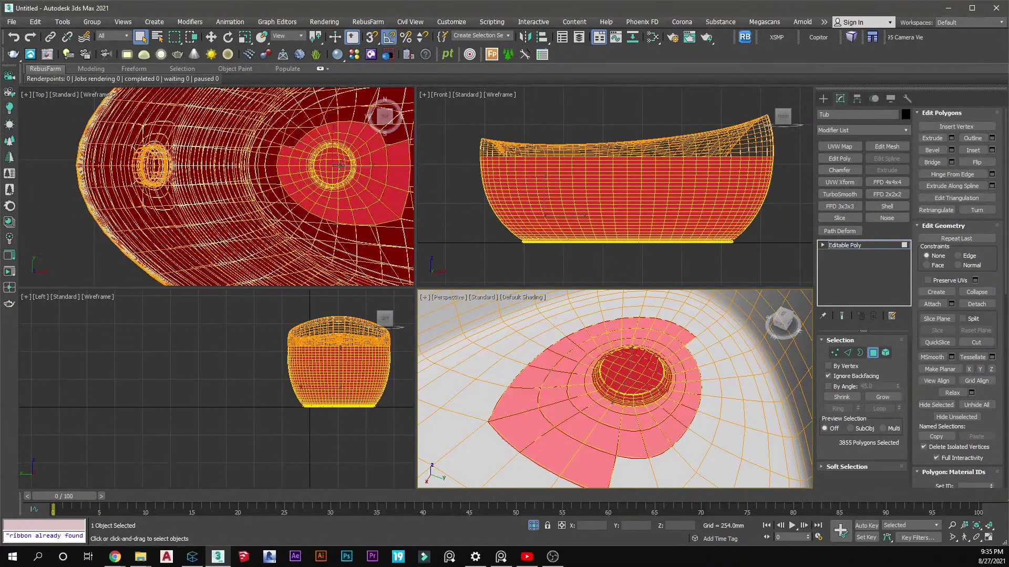
{"action": "left_click", "coordinate": [681, 340], "text": "alt"}
{"action": "left_click", "coordinate": [675, 334], "text": "alt"}
{"action": "left_click", "coordinate": [660, 329], "text": "alt"}
{"action": "left_click", "coordinate": [647, 325], "text": "alt"}
{"action": "left_click", "coordinate": [623, 325], "text": "alt"}
{"action": "left_click", "coordinate": [616, 326], "text": "alt"}
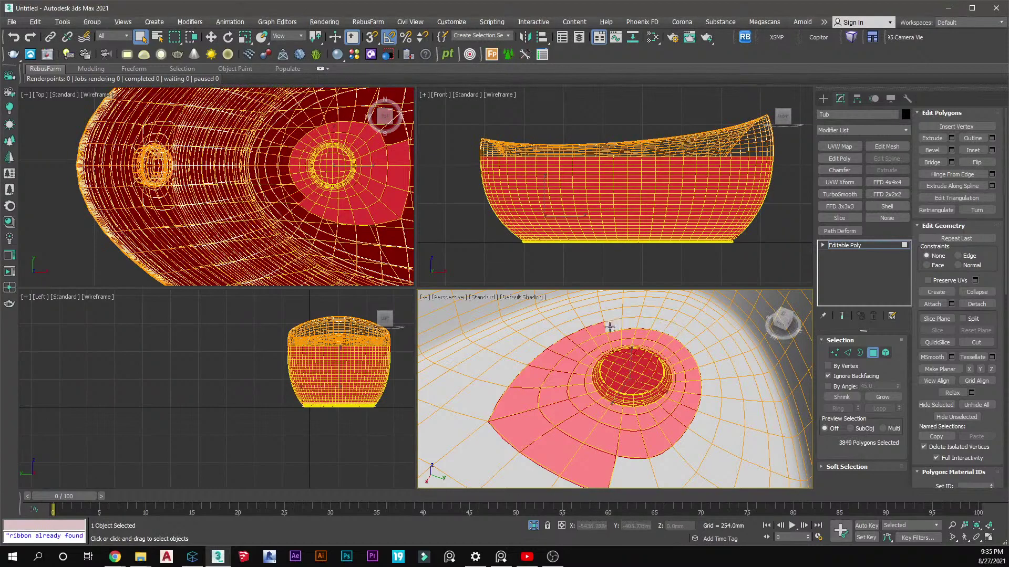
{"action": "left_click", "coordinate": [597, 332], "text": "alt"}
{"action": "left_click", "coordinate": [578, 338], "text": "alt"}
{"action": "left_click", "coordinate": [561, 348], "text": "alt"}
{"action": "left_click", "coordinate": [545, 359], "text": "alt"}
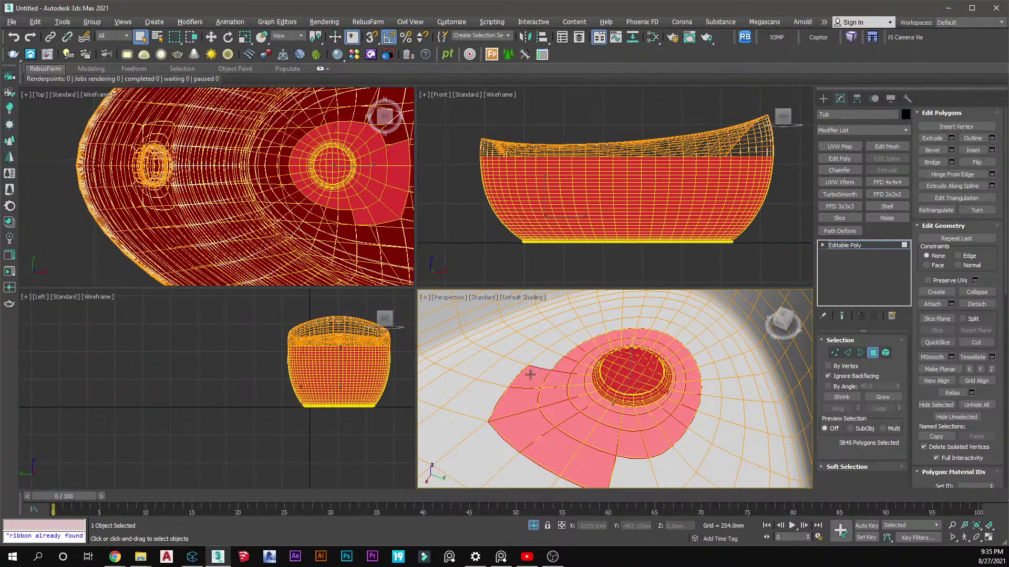
{"action": "left_click", "coordinate": [527, 381], "text": "alt"}
{"action": "left_click", "coordinate": [518, 402], "text": "alt"}
{"action": "left_click", "coordinate": [518, 428], "text": "alt"}
{"action": "left_click", "coordinate": [550, 450], "text": "alt"}
{"action": "left_click", "coordinate": [588, 465], "text": "alt"}
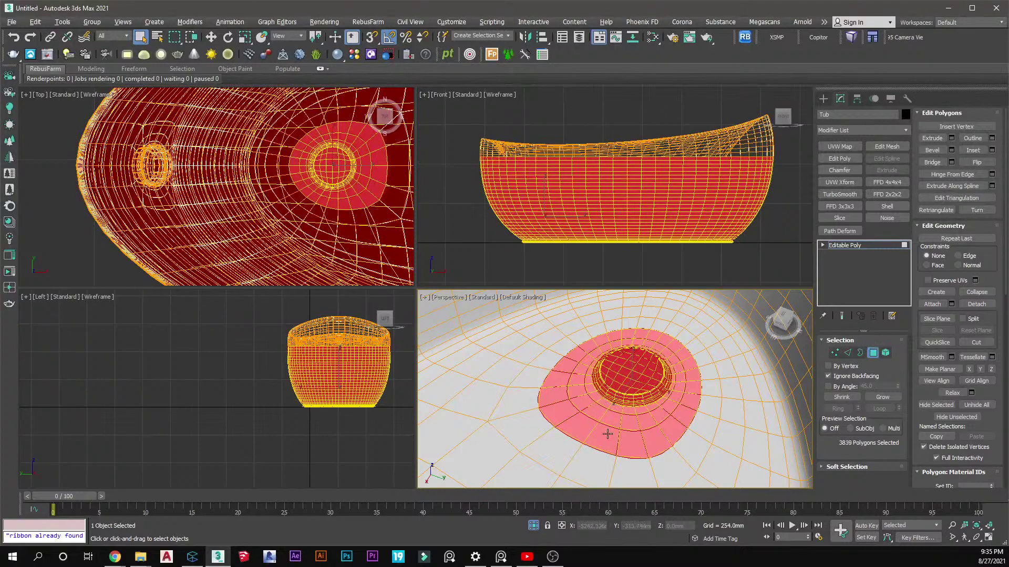
Deselect the second ring of floor polygons around the drain, working inward all the way round
{"action": "left_click", "coordinate": [602, 438], "text": "alt"}
{"action": "left_click", "coordinate": [636, 435], "text": "alt"}
{"action": "left_click", "coordinate": [658, 439], "text": "alt"}
{"action": "left_click", "coordinate": [674, 427], "text": "alt"}
{"action": "left_click", "coordinate": [684, 413], "text": "alt"}
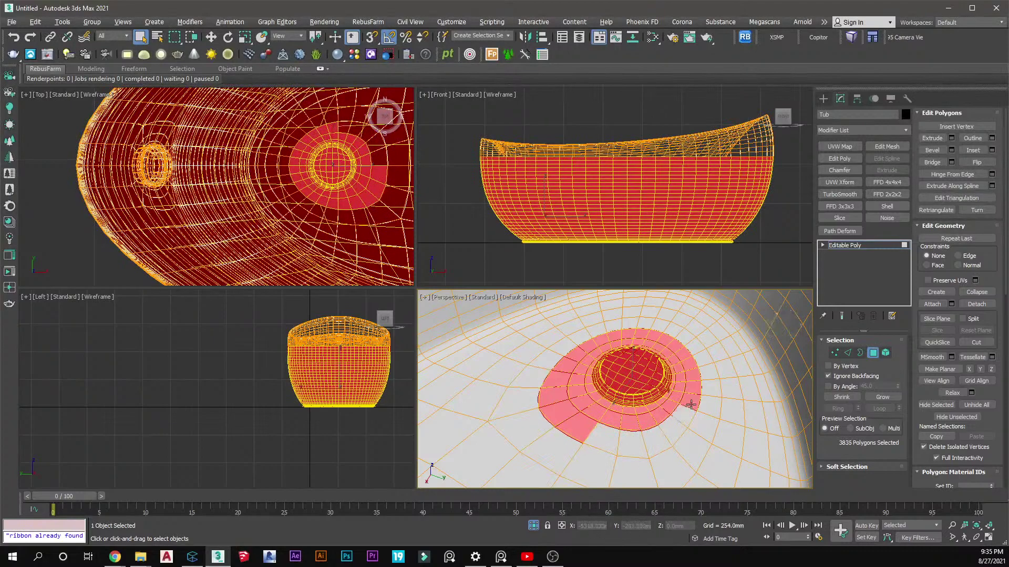
{"action": "scroll", "coordinate": [693, 389], "scroll_direction": "up", "scroll_amount": 3}
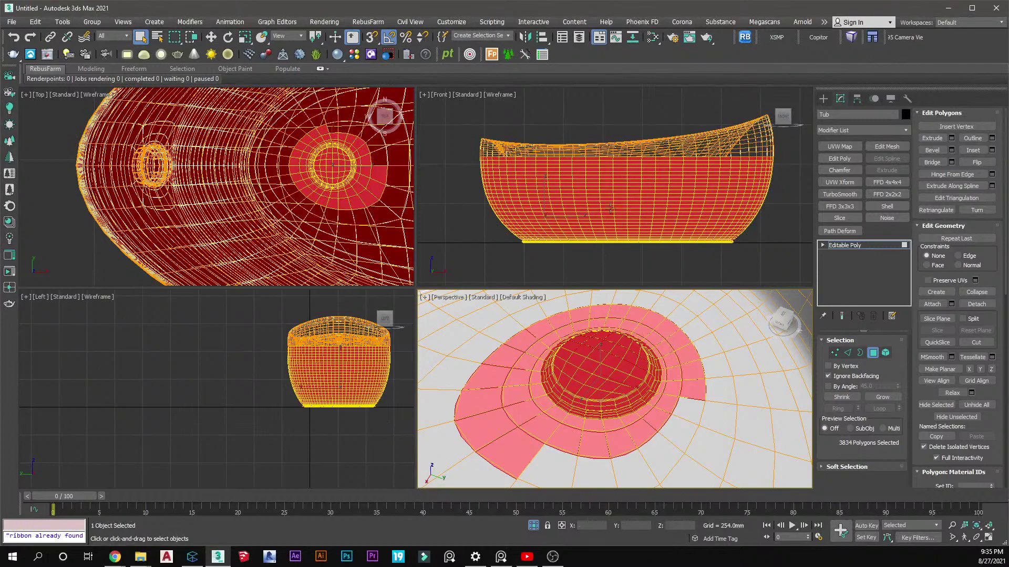
{"action": "left_click", "coordinate": [692, 367], "text": "alt"}
{"action": "left_click", "coordinate": [686, 353], "text": "alt"}
{"action": "left_click", "coordinate": [676, 339], "text": "alt"}
{"action": "left_click", "coordinate": [660, 328], "text": "alt"}
{"action": "left_click", "coordinate": [649, 318], "text": "alt"}
{"action": "left_click", "coordinate": [636, 313], "text": "alt"}
{"action": "left_click", "coordinate": [618, 311], "text": "alt"}
{"action": "left_click", "coordinate": [599, 312], "text": "alt"}
{"action": "left_click", "coordinate": [578, 316], "text": "alt"}
{"action": "left_click", "coordinate": [561, 320], "text": "alt"}
{"action": "left_click", "coordinate": [547, 326], "text": "alt"}
{"action": "left_click", "coordinate": [531, 336], "text": "alt"}
{"action": "left_click", "coordinate": [519, 346], "text": "alt"}
{"action": "left_click", "coordinate": [503, 362], "text": "alt"}
{"action": "left_click", "coordinate": [488, 381], "text": "alt"}
{"action": "left_click", "coordinate": [477, 405], "text": "alt"}
{"action": "left_click", "coordinate": [504, 434], "text": "alt"}
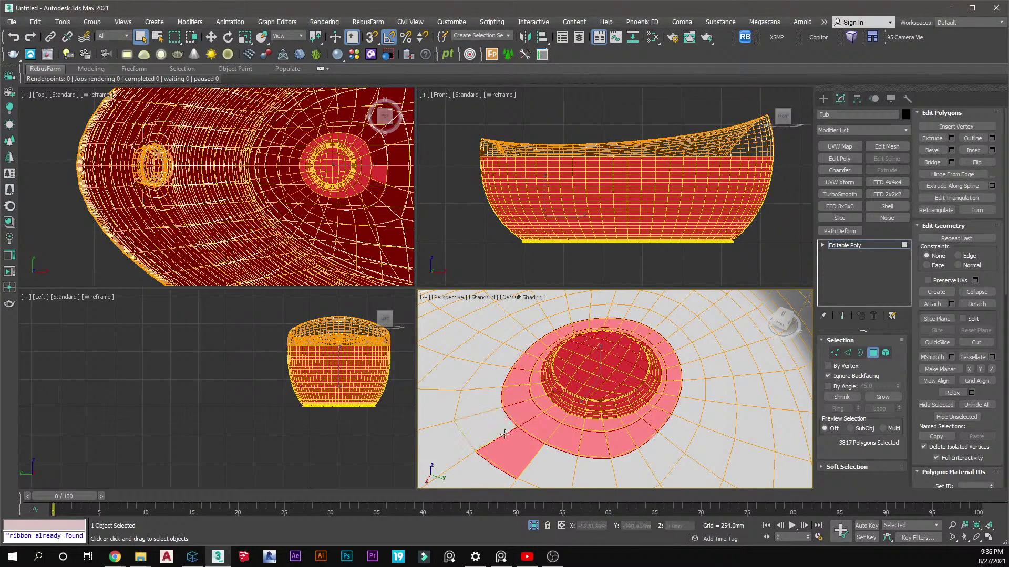
{"action": "left_click", "coordinate": [511, 444], "text": "alt"}
Deselect the third ring of floor polygons, leaving only the narrow ring bordering the drain hole selected on the floor
{"action": "left_click", "coordinate": [535, 428], "text": "alt"}
{"action": "left_click", "coordinate": [571, 433], "text": "alt"}
{"action": "left_click", "coordinate": [602, 442], "text": "alt"}
{"action": "left_click", "coordinate": [616, 437], "text": "alt"}
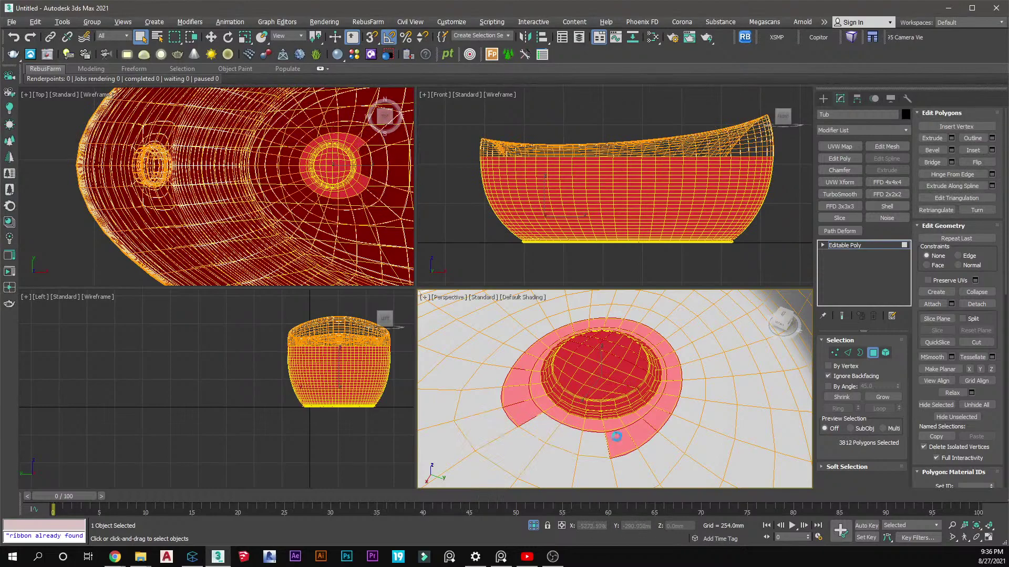
{"action": "left_click", "coordinate": [642, 432], "text": "alt"}
{"action": "left_click", "coordinate": [657, 417], "text": "alt"}
{"action": "left_click", "coordinate": [667, 400], "text": "alt"}
{"action": "left_click", "coordinate": [672, 388], "text": "alt"}
{"action": "left_click", "coordinate": [674, 381], "text": "alt"}
{"action": "scroll", "coordinate": [666, 376], "scroll_direction": "up", "scroll_amount": 3}
{"action": "scroll", "coordinate": [666, 376], "scroll_direction": "down", "scroll_amount": 3}
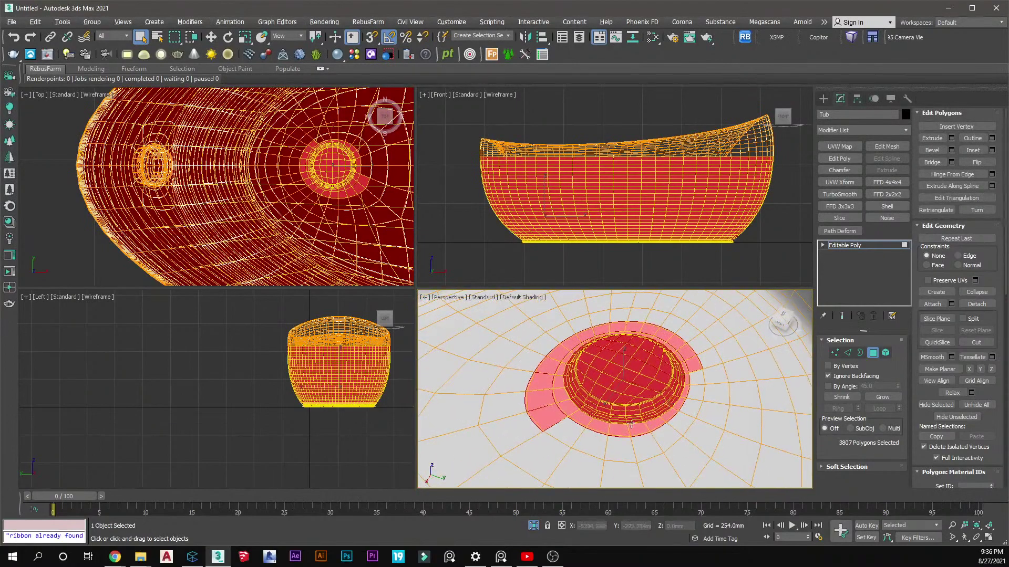
{"action": "scroll", "coordinate": [632, 424], "scroll_direction": "up", "scroll_amount": 1}
{"action": "left_click", "coordinate": [536, 415], "text": "alt"}
{"action": "left_click", "coordinate": [531, 395], "text": "alt"}
{"action": "left_click", "coordinate": [531, 376], "text": "alt"}
{"action": "left_click", "coordinate": [542, 359], "text": "alt"}
{"action": "left_click", "coordinate": [545, 355], "text": "alt"}
{"action": "left_click", "coordinate": [566, 335], "text": "alt"}
{"action": "left_click", "coordinate": [604, 317], "text": "alt"}
{"action": "left_click", "coordinate": [623, 315], "text": "alt"}
{"action": "left_click", "coordinate": [639, 314], "text": "alt"}
{"action": "left_click", "coordinate": [656, 318], "text": "alt"}
{"action": "left_click", "coordinate": [670, 322], "text": "alt"}
{"action": "left_click", "coordinate": [684, 333], "text": "alt"}
{"action": "left_click", "coordinate": [696, 347], "text": "alt"}
{"action": "left_click", "coordinate": [704, 359], "text": "alt"}
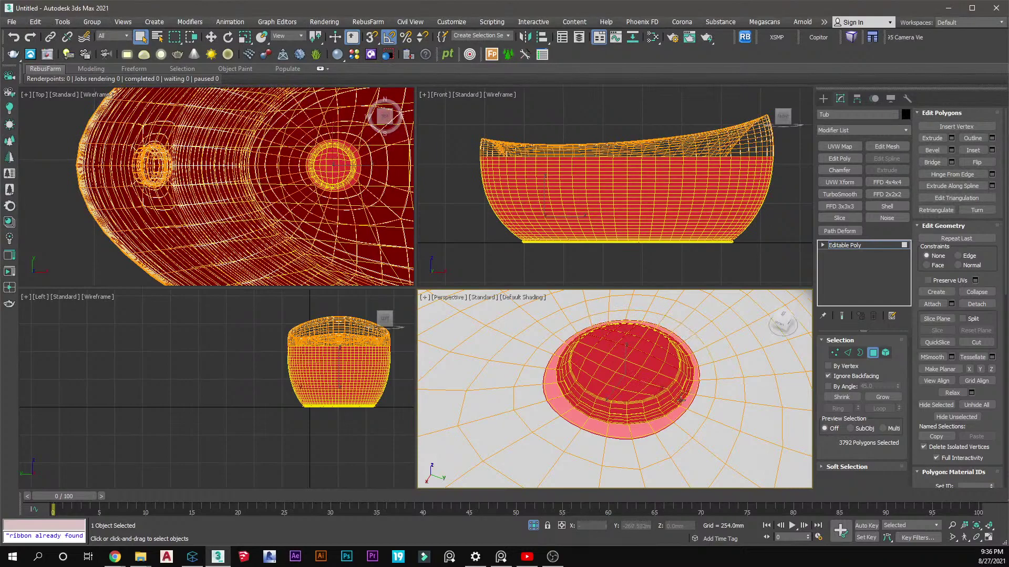
Deselect the innermost narrow ring of floor polygons directly bordering the drain hole's edge
{"action": "scroll", "coordinate": [647, 432], "scroll_direction": "up", "scroll_amount": 1}
{"action": "left_click", "coordinate": [642, 432], "text": "alt"}
{"action": "left_click", "coordinate": [672, 421], "text": "alt"}
{"action": "left_click", "coordinate": [685, 411], "text": "alt"}
{"action": "left_click", "coordinate": [695, 398], "text": "alt"}
{"action": "left_click", "coordinate": [701, 382], "text": "alt"}
{"action": "scroll", "coordinate": [700, 371], "scroll_direction": "up", "scroll_amount": 2}
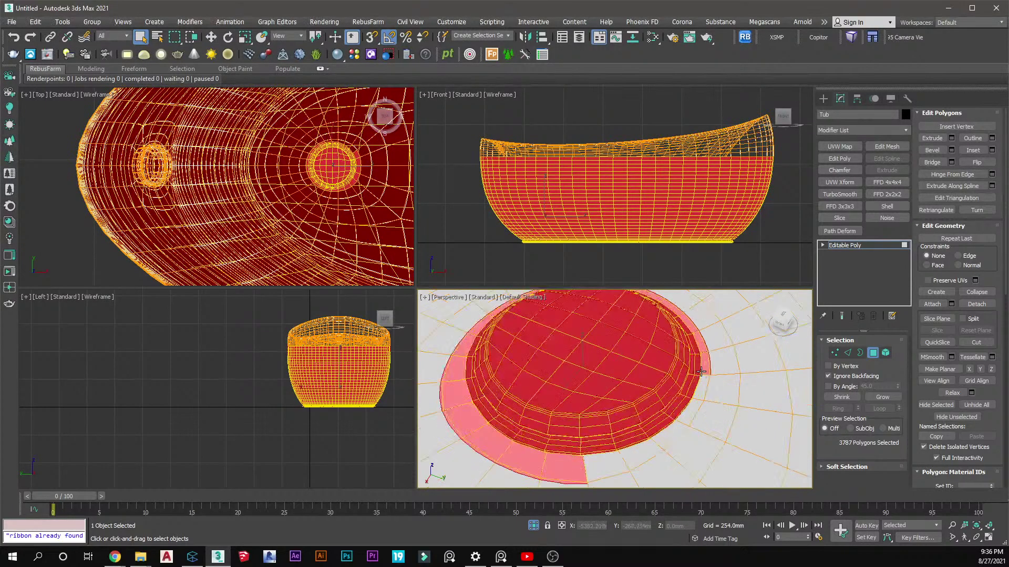
{"action": "scroll", "coordinate": [701, 371], "scroll_direction": "up", "scroll_amount": 1}
{"action": "left_click", "coordinate": [702, 358], "text": "alt"}
{"action": "left_click", "coordinate": [694, 339], "text": "alt"}
{"action": "left_click", "coordinate": [684, 317], "text": "alt"}
{"action": "middle_click_drag", "start_coordinate": [684, 316], "coordinate": [718, 412]}
{"action": "left_click", "coordinate": [709, 401], "text": "alt"}
{"action": "left_click", "coordinate": [675, 379], "text": "alt"}
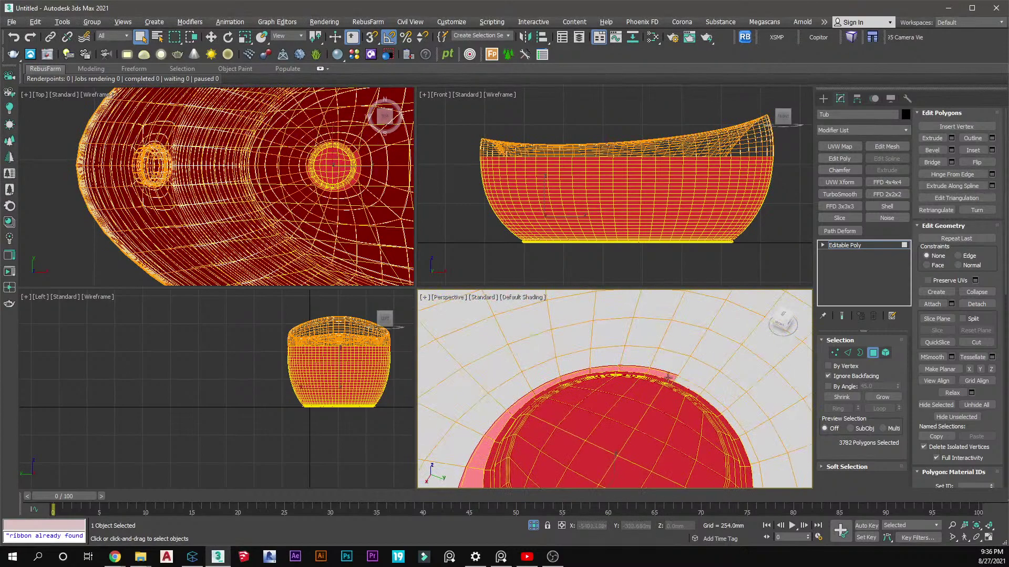
{"action": "left_click", "coordinate": [633, 371], "text": "alt"}
{"action": "left_click", "coordinate": [607, 369], "text": "alt"}
{"action": "left_click", "coordinate": [577, 374], "text": "alt"}
{"action": "middle_click_drag", "start_coordinate": [554, 389], "coordinate": [650, 347]}
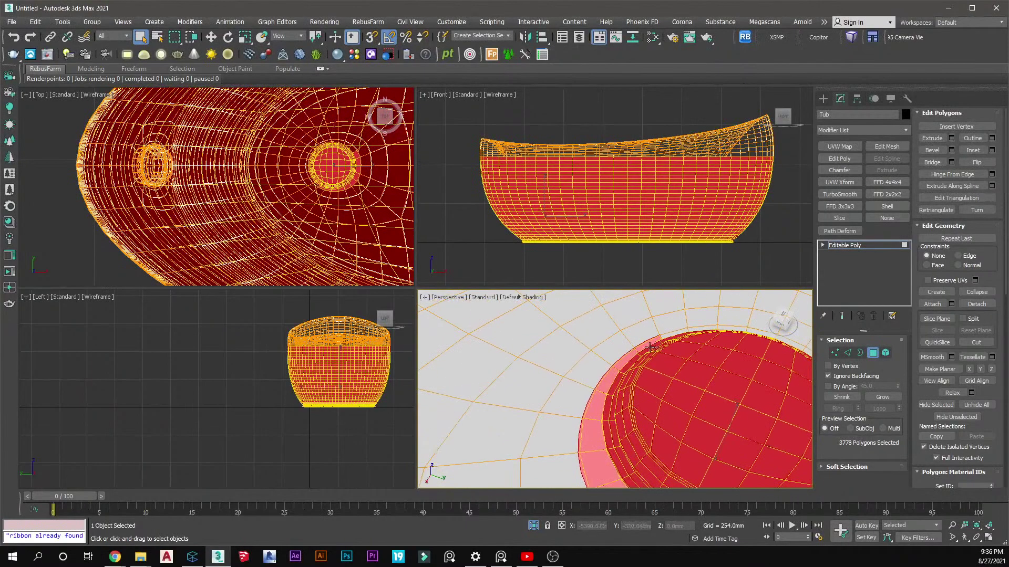
{"action": "scroll", "coordinate": [650, 346], "scroll_direction": "up", "scroll_amount": 1}
{"action": "left_click", "coordinate": [645, 344], "text": "alt"}
{"action": "left_click", "coordinate": [608, 370], "text": "alt"}
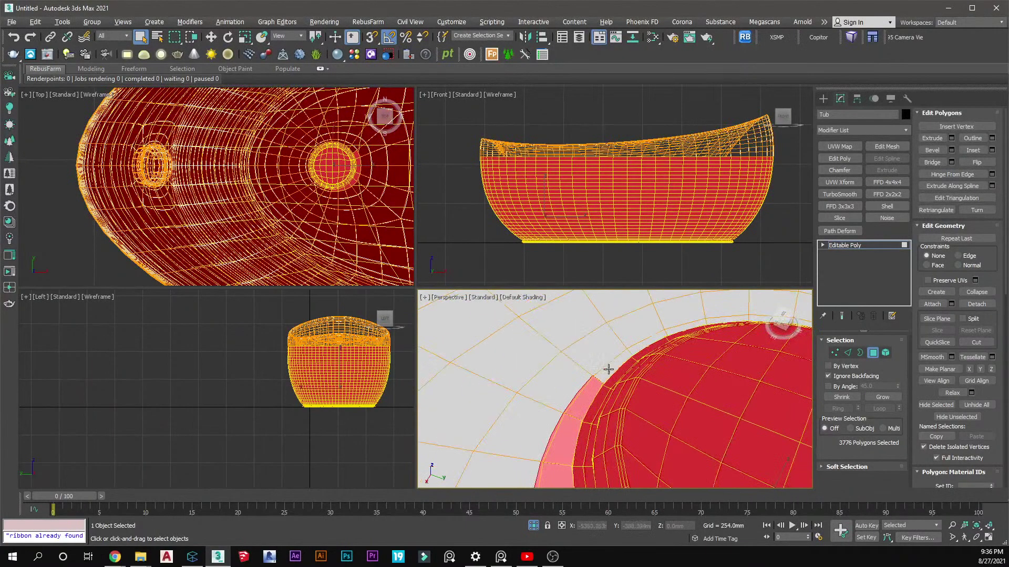
{"action": "left_click", "coordinate": [586, 391], "text": "alt"}
{"action": "scroll", "coordinate": [585, 391], "scroll_direction": "down", "scroll_amount": 2}
{"action": "middle_click_drag", "start_coordinate": [586, 406], "coordinate": [590, 392]}
{"action": "scroll", "coordinate": [589, 388], "scroll_direction": "up", "scroll_amount": 1}
{"action": "left_click", "coordinate": [588, 380], "text": "alt"}
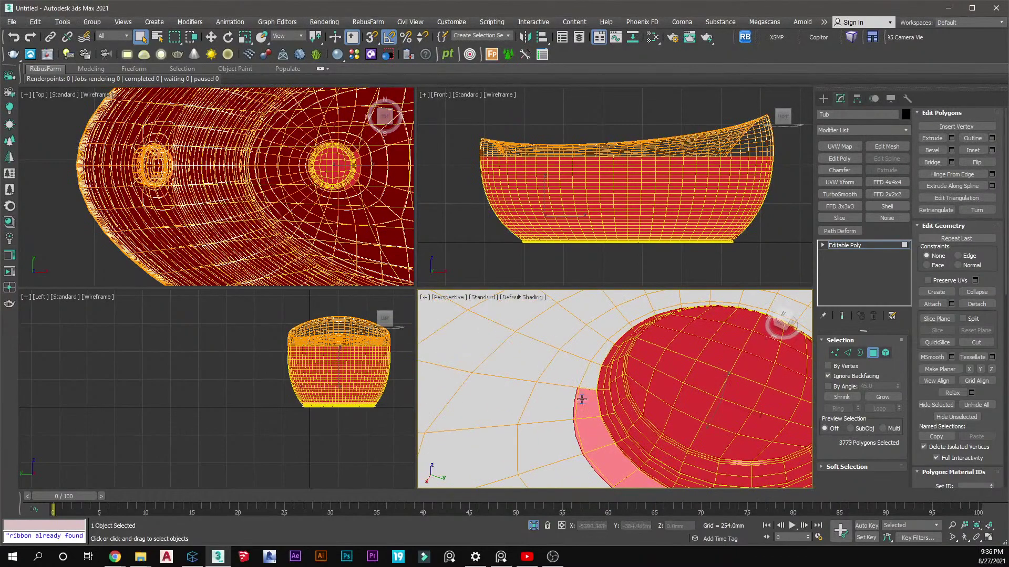
{"action": "left_click", "coordinate": [581, 399], "text": "alt"}
{"action": "left_click", "coordinate": [593, 432], "text": "alt"}
{"action": "scroll", "coordinate": [614, 452], "scroll_direction": "up", "scroll_amount": 1}
{"action": "middle_click_drag", "start_coordinate": [614, 451], "coordinate": [575, 382]}
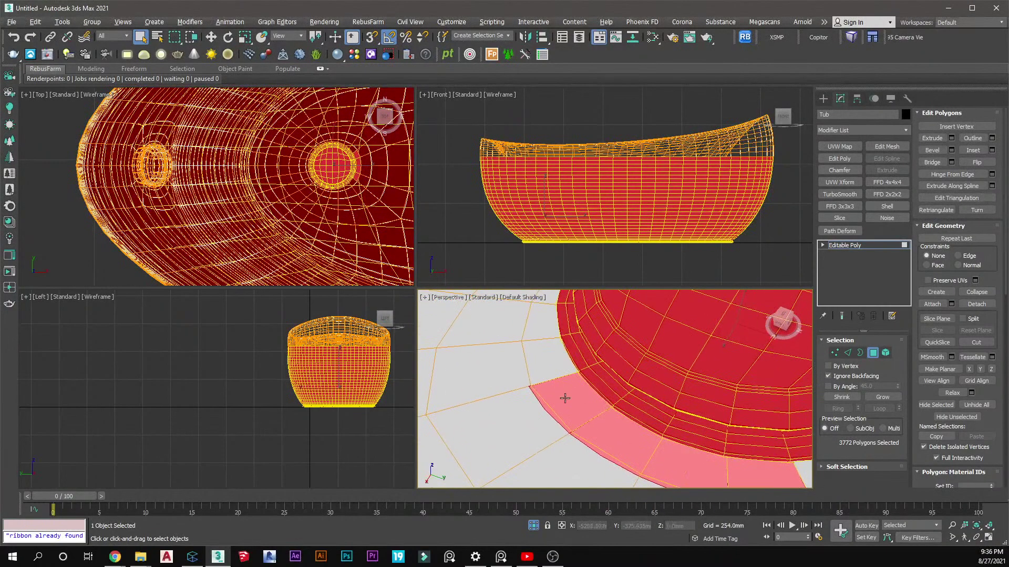
{"action": "left_click", "coordinate": [565, 399], "text": "alt"}
{"action": "left_click", "coordinate": [608, 429], "text": "alt"}
{"action": "scroll", "coordinate": [656, 437], "scroll_direction": "down", "scroll_amount": 2}
{"action": "middle_click_drag", "start_coordinate": [657, 437], "coordinate": [560, 408]}
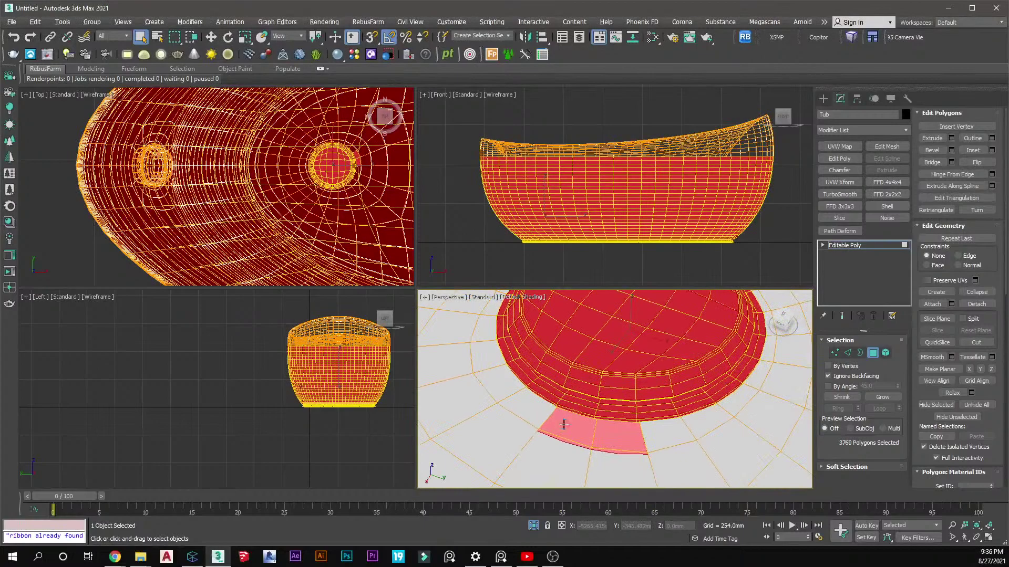
{"action": "left_click", "coordinate": [562, 424], "text": "alt"}
{"action": "left_click", "coordinate": [618, 434], "text": "alt"}
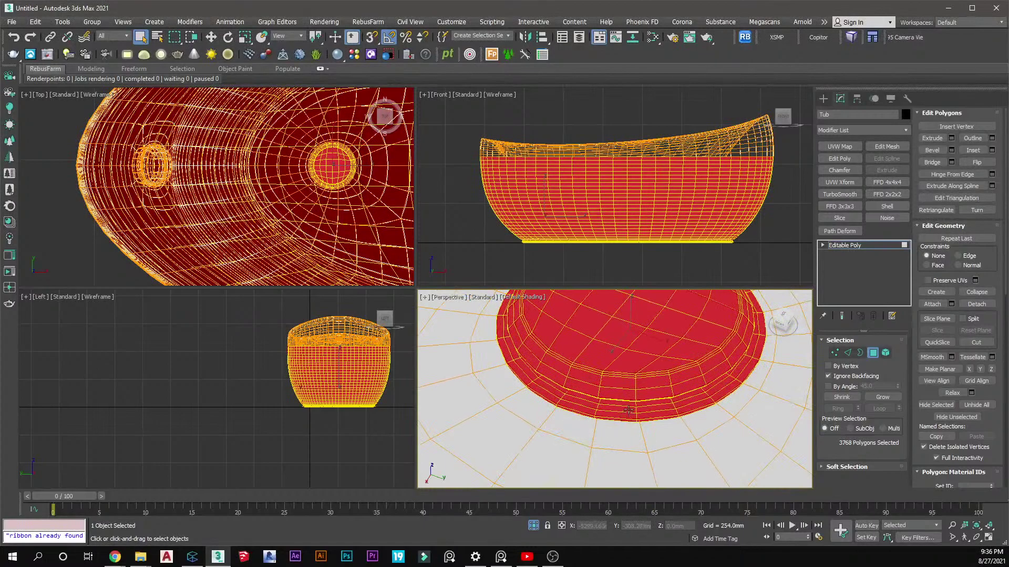
Detach the selected lower outer shell and drain polygons from the tub as a separate object
{"action": "scroll", "coordinate": [688, 362], "scroll_direction": "down", "scroll_amount": 2}
{"action": "middle_click_drag", "start_coordinate": [688, 362], "coordinate": [655, 383]}
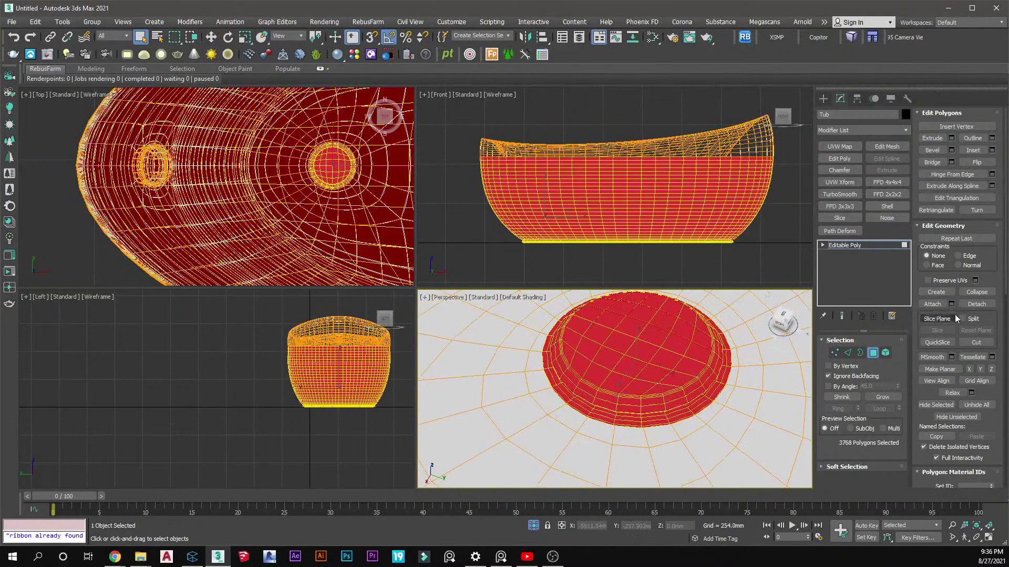
{"action": "scroll", "coordinate": [664, 408], "scroll_direction": "down", "scroll_amount": 2}
{"action": "middle_click_drag", "start_coordinate": [665, 409], "coordinate": [623, 355], "text": "alt"}
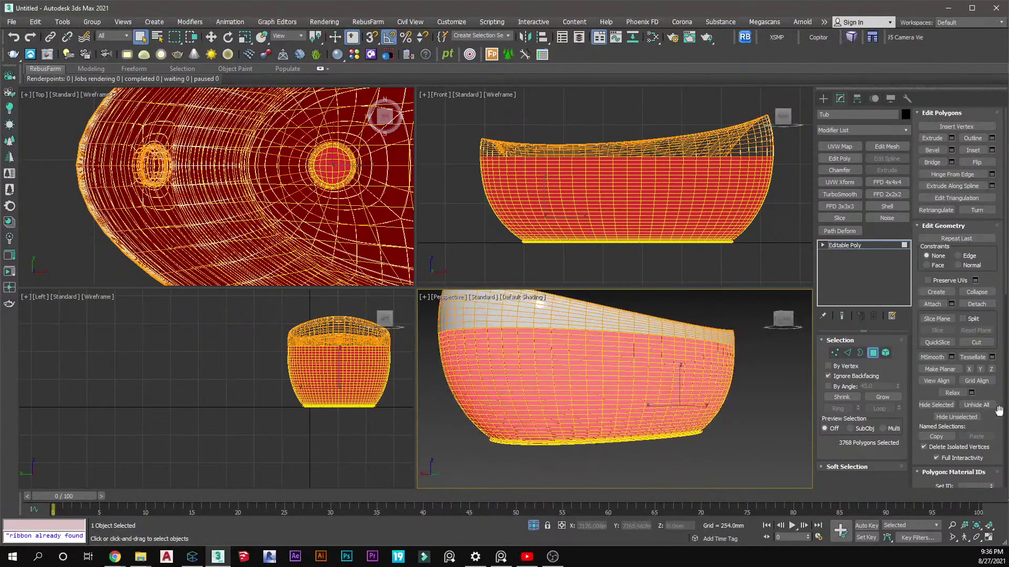
{"action": "left_click", "coordinate": [977, 304]}
{"action": "left_click", "coordinate": [538, 285]}
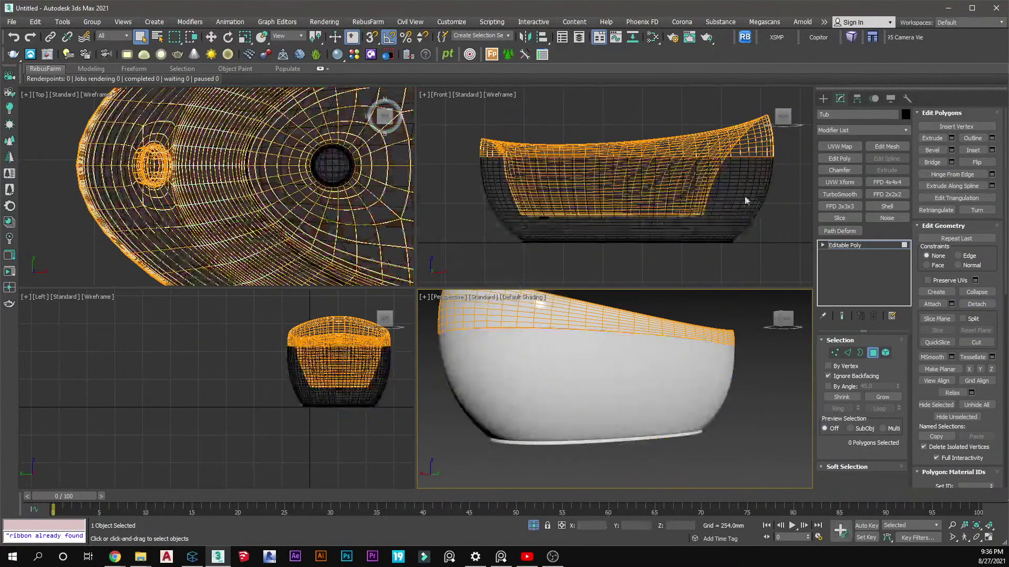
Deselect the tub, reselect its remaining upper rim and basin piece, and edit it at Polygon level
{"action": "left_click", "coordinate": [823, 99]}
{"action": "left_click", "coordinate": [794, 210]}
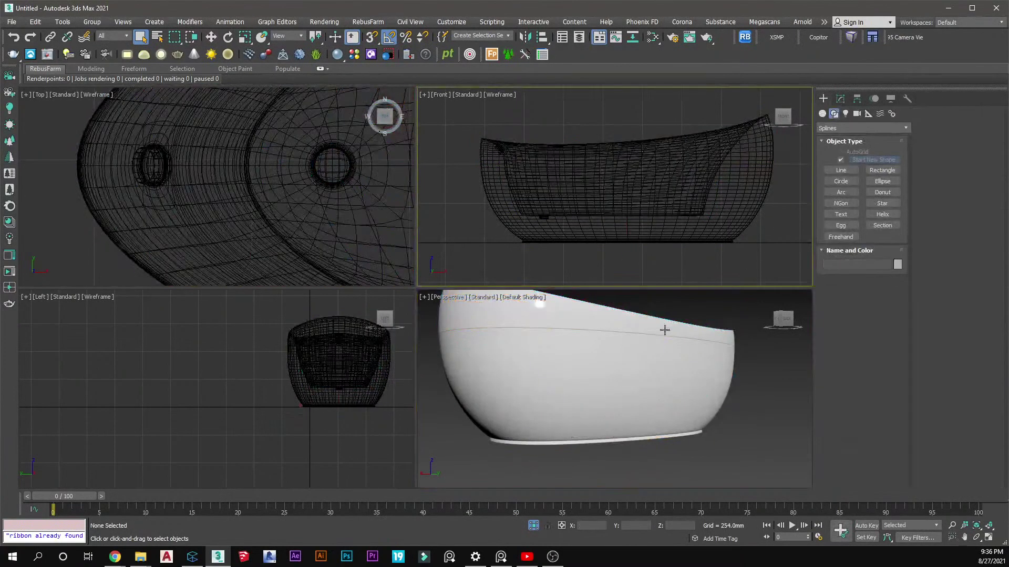
{"action": "left_click", "coordinate": [550, 322]}
{"action": "middle_click_drag", "start_coordinate": [553, 310], "coordinate": [678, 401], "text": "alt"}
{"action": "left_click", "coordinate": [840, 99]}
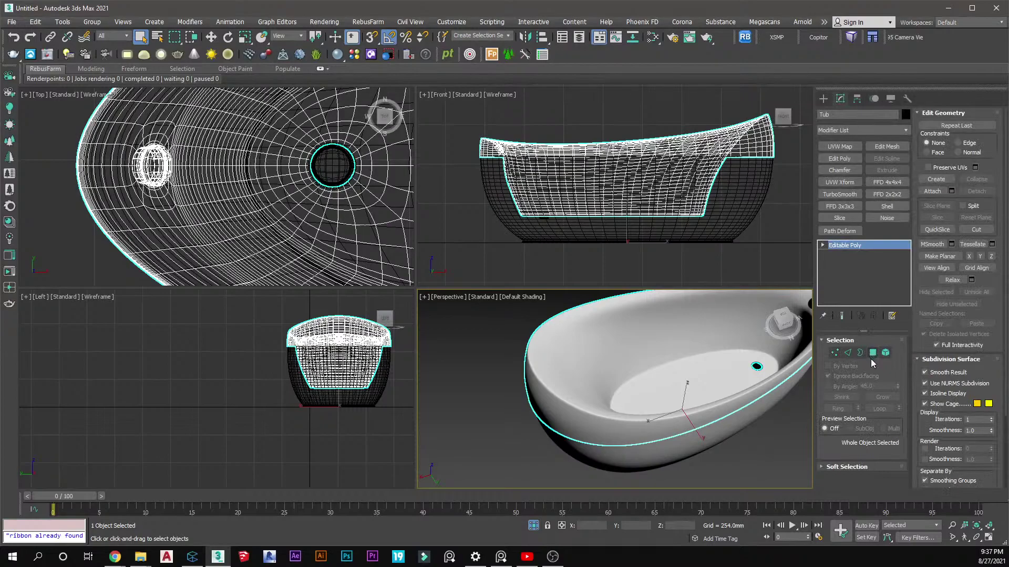
{"action": "left_click", "coordinate": [872, 353]}
{"action": "middle_click_drag", "start_coordinate": [756, 160], "coordinate": [748, 213]}
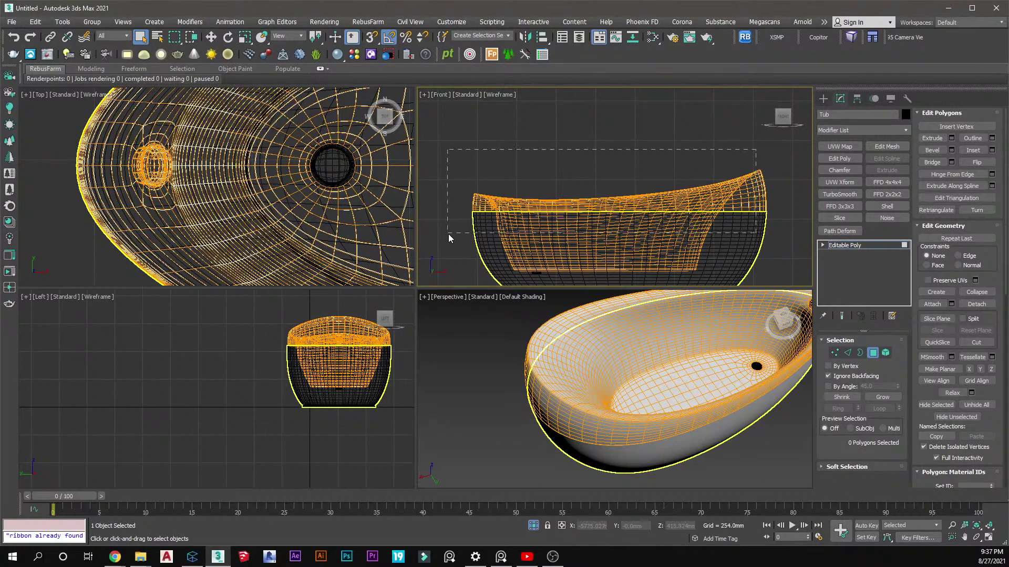
{"action": "left_click_drag", "start_coordinate": [449, 238], "coordinate": [448, 235]}
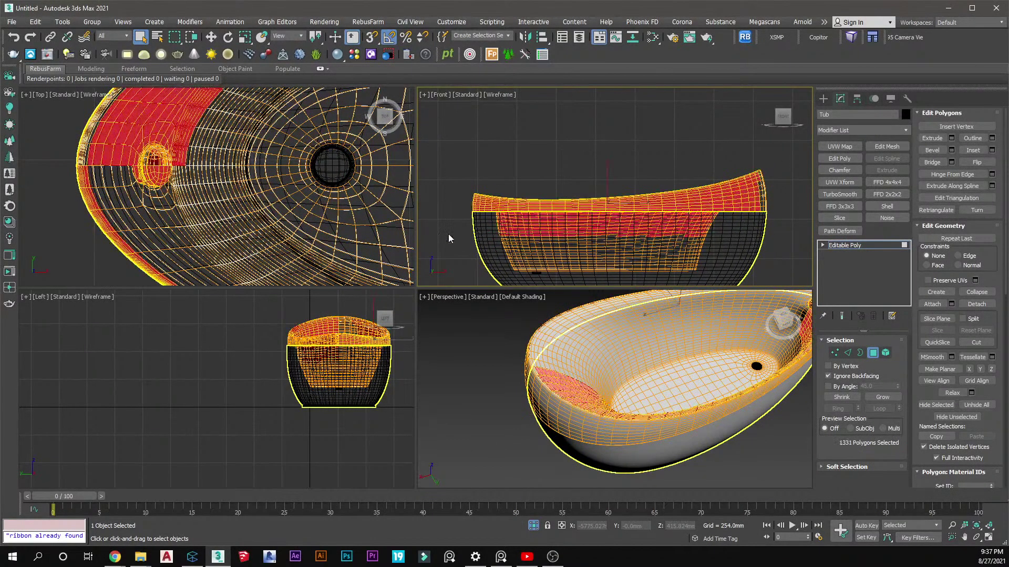
{"action": "left_click", "coordinate": [797, 237]}
Loop-select the outer bottom edge of the upper tub piece and convert the edge selection to its adjoining polygons
{"action": "middle_click_drag", "start_coordinate": [701, 402], "coordinate": [783, 338], "text": "alt"}
{"action": "left_click", "coordinate": [848, 354]}
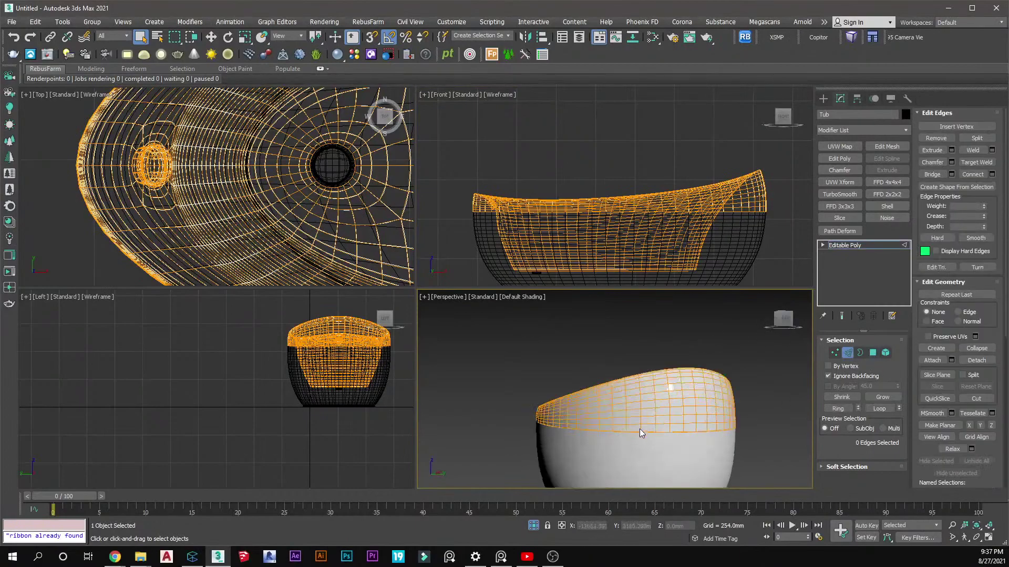
{"action": "scroll", "coordinate": [641, 439], "scroll_direction": "up", "scroll_amount": 10}
{"action": "left_click", "coordinate": [637, 441]}
{"action": "middle_click_drag", "start_coordinate": [637, 446], "coordinate": [657, 456], "text": "alt"}
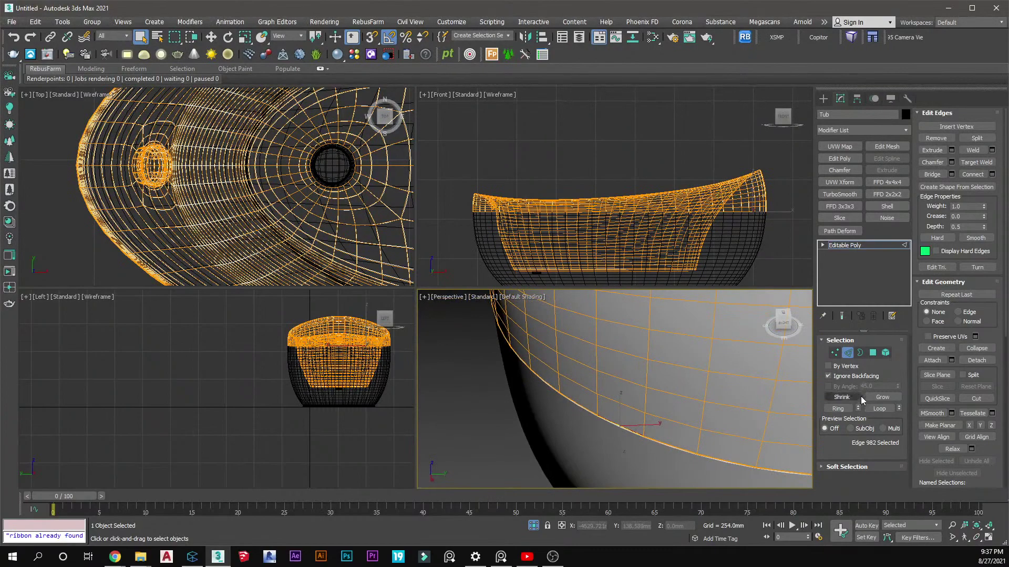
{"action": "left_click", "coordinate": [875, 410]}
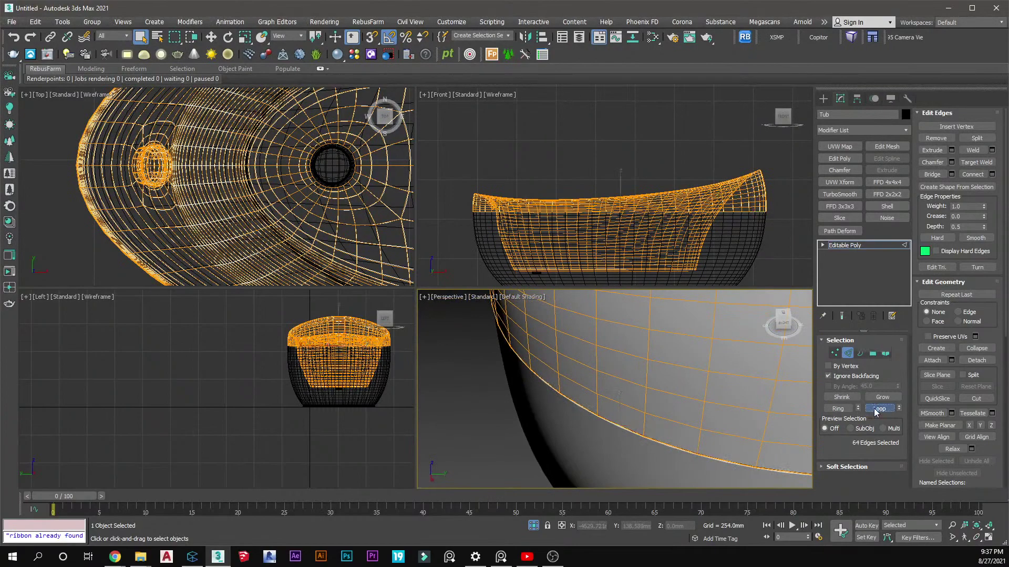
{"action": "left_click", "coordinate": [873, 353], "text": "ctrl"}
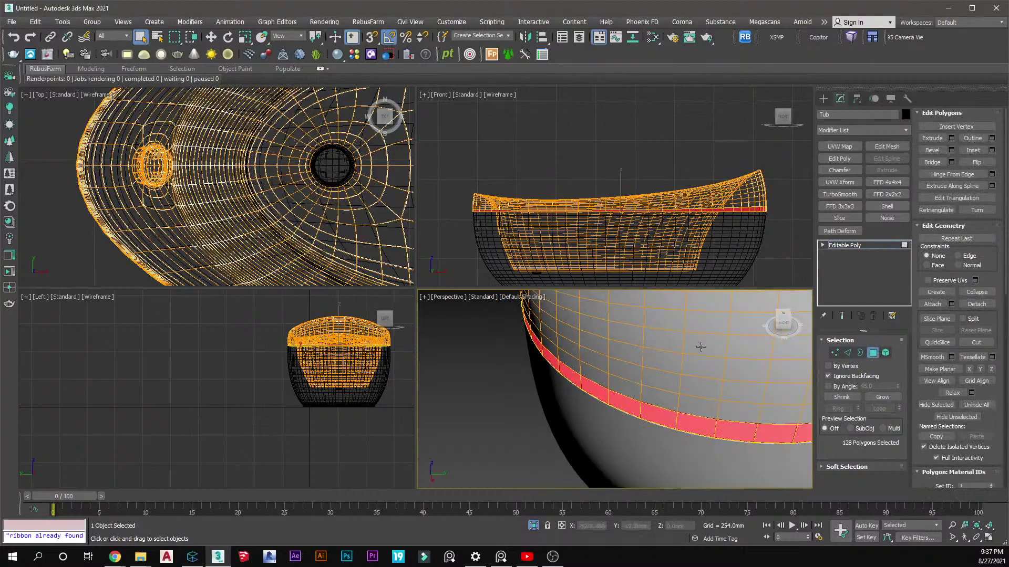
Grow the polygon selection up the tub's upper outer band until it reaches the rim edge
{"action": "scroll", "coordinate": [716, 389], "scroll_direction": "down", "scroll_amount": 5}
{"action": "middle_click_drag", "start_coordinate": [716, 389], "coordinate": [645, 384], "text": "alt"}
{"action": "scroll", "coordinate": [645, 384], "scroll_direction": "up", "scroll_amount": 3}
{"action": "left_click", "coordinate": [875, 398]}
{"action": "left_click", "coordinate": [875, 398]}
{"action": "left_click", "coordinate": [875, 398]}
{"action": "left_click", "coordinate": [874, 398]}
{"action": "left_click", "coordinate": [875, 398]}
{"action": "left_click", "coordinate": [874, 398]}
{"action": "left_click", "coordinate": [875, 398]}
{"action": "left_click", "coordinate": [874, 399]}
{"action": "middle_click_drag", "start_coordinate": [630, 349], "coordinate": [702, 344], "text": "alt"}
{"action": "scroll", "coordinate": [678, 347], "scroll_direction": "up", "scroll_amount": 6}
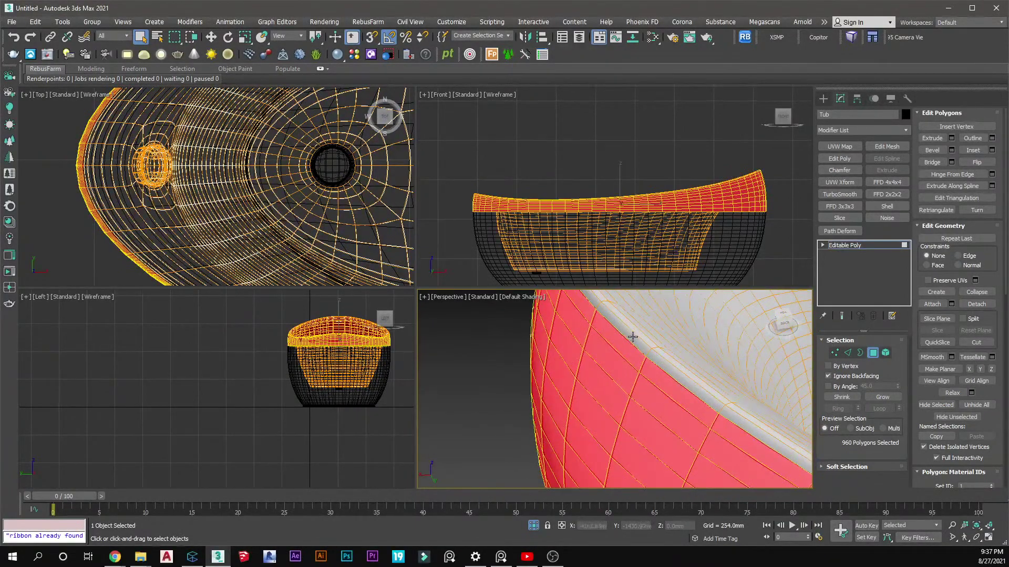
Detach the selected upper outer band from the tub as a separate object named Object002 and clear the selection
{"action": "scroll", "coordinate": [623, 340], "scroll_direction": "down", "scroll_amount": 2}
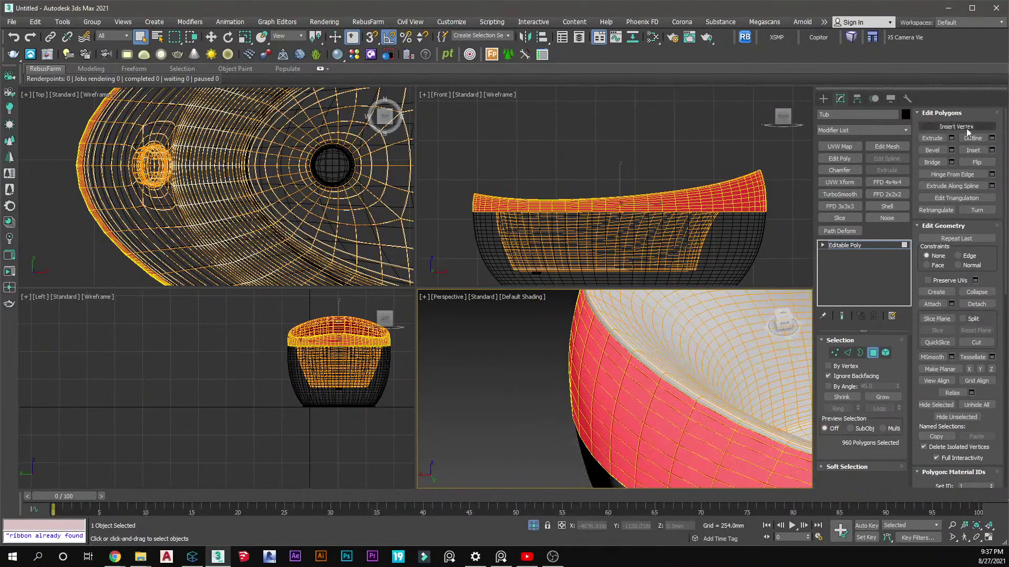
{"action": "left_click", "coordinate": [976, 304]}
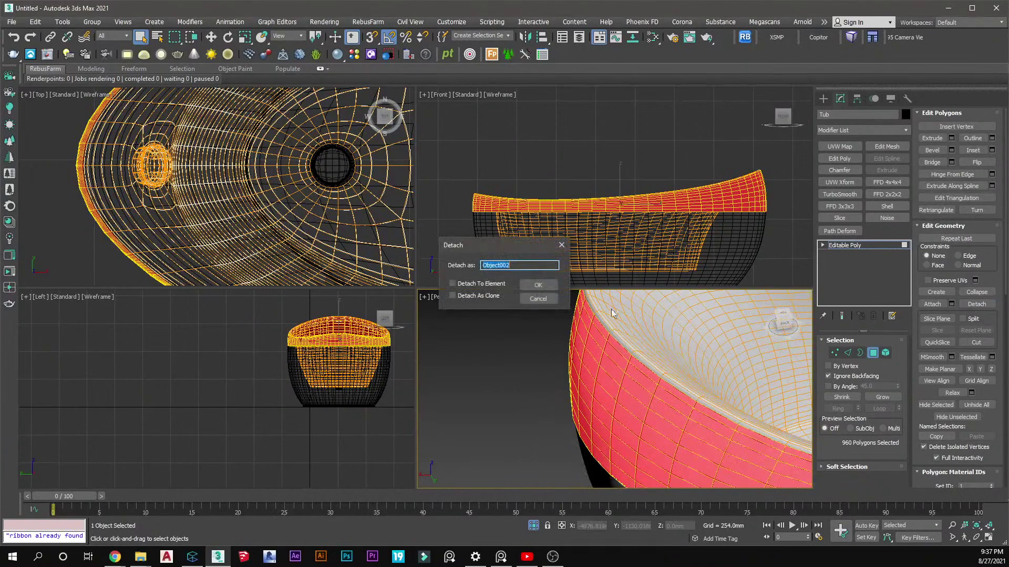
{"action": "left_click", "coordinate": [536, 290]}
{"action": "left_click", "coordinate": [823, 98]}
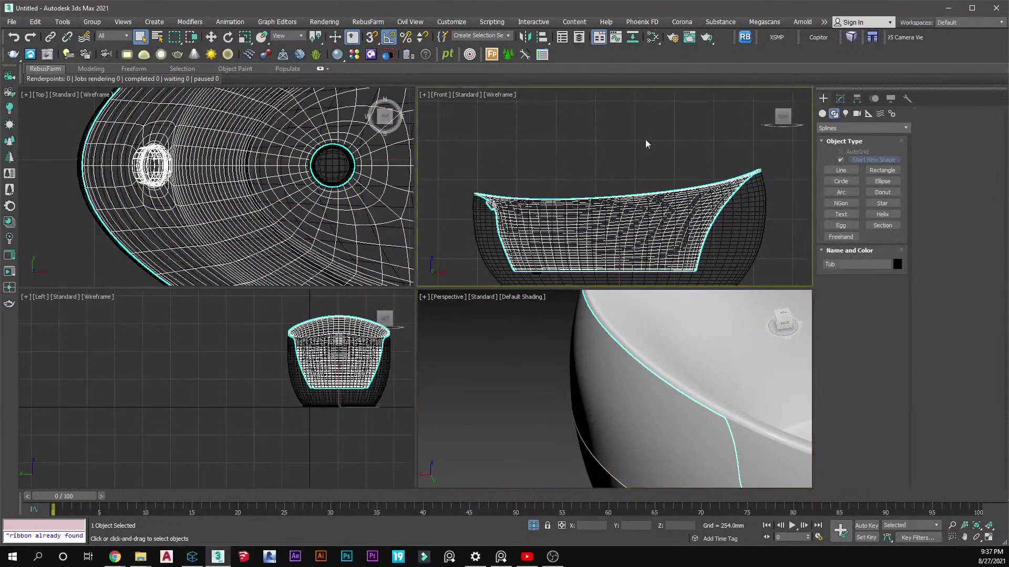
{"action": "left_click", "coordinate": [646, 140]}
{"action": "scroll", "coordinate": [641, 362], "scroll_direction": "down", "scroll_amount": 5}
{"action": "scroll", "coordinate": [642, 362], "scroll_direction": "up", "scroll_amount": 8}
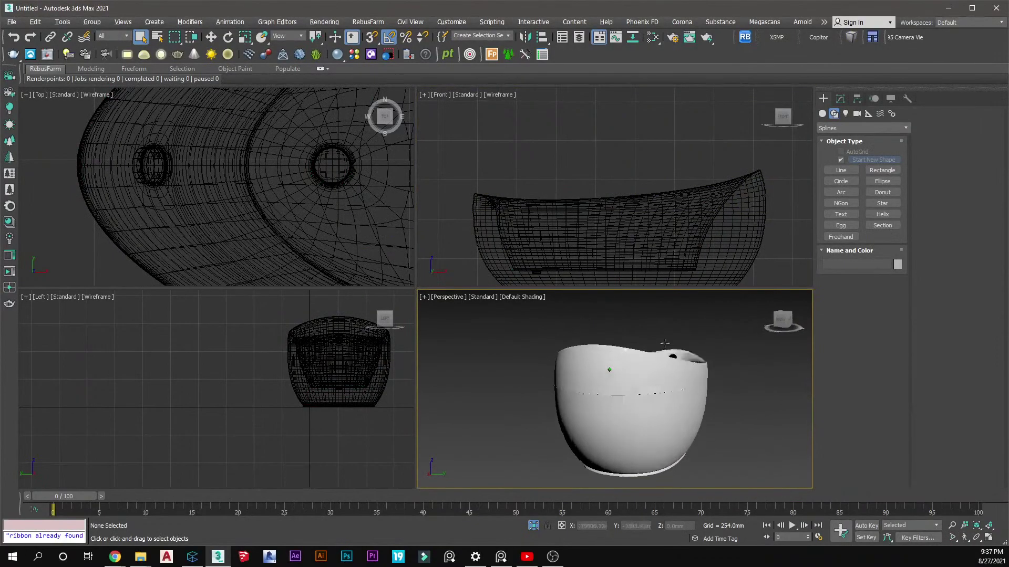
Select the tub's lower outer shell together with the detached upper outer band
{"action": "middle_click_drag", "start_coordinate": [643, 423], "coordinate": [652, 395], "text": "alt"}
{"action": "scroll", "coordinate": [655, 404], "scroll_direction": "down", "scroll_amount": 5}
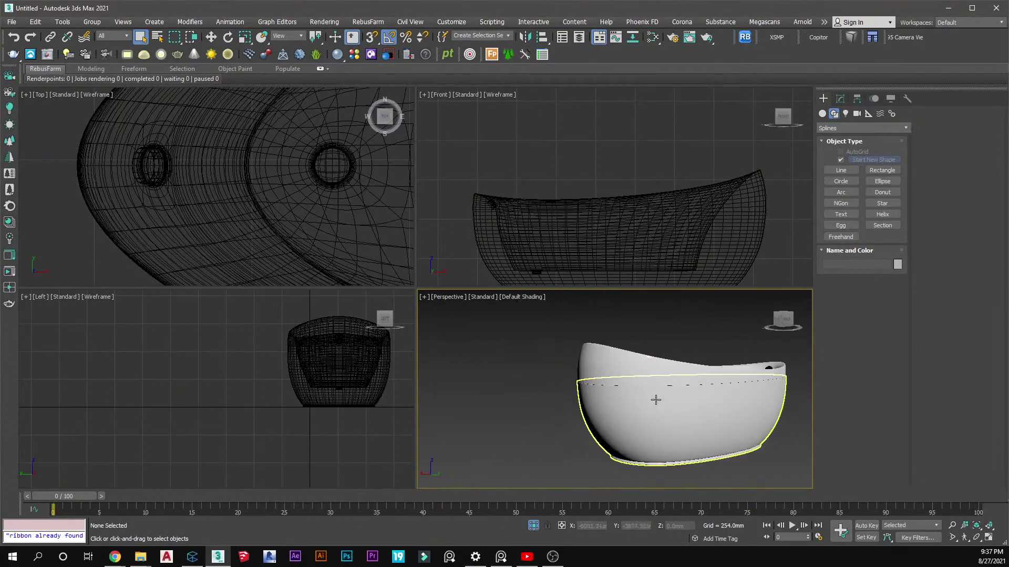
{"action": "scroll", "coordinate": [656, 393], "scroll_direction": "up", "scroll_amount": 3}
{"action": "left_click", "coordinate": [633, 389]}
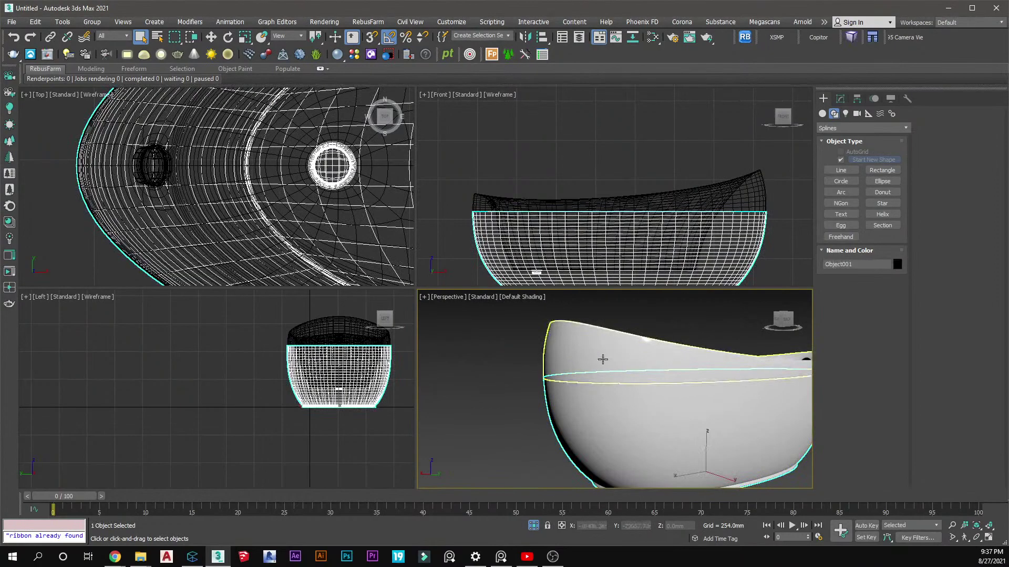
{"action": "left_click", "coordinate": [575, 364], "text": "ctrl"}
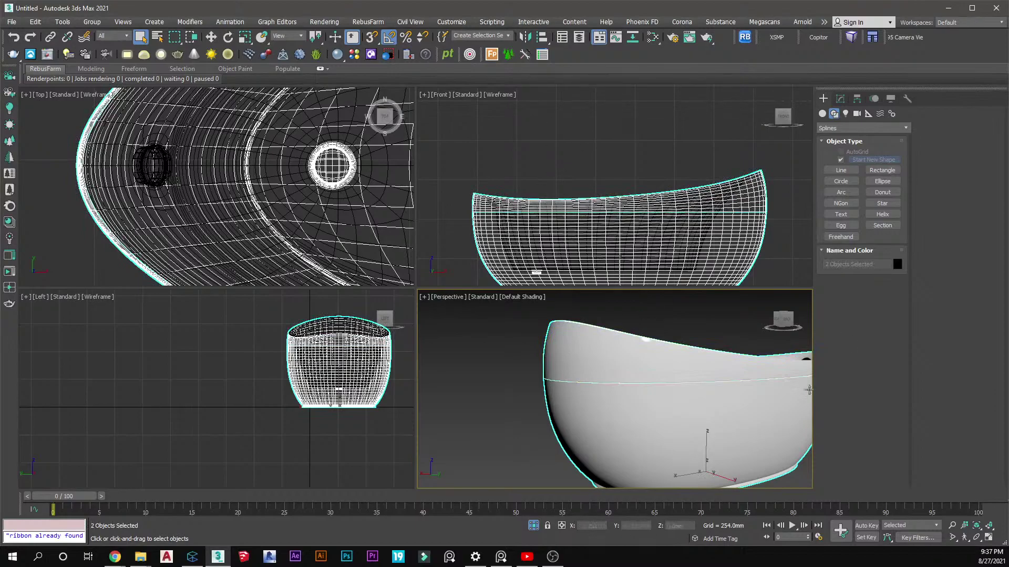
{"action": "key", "text": "alt+Tab"}
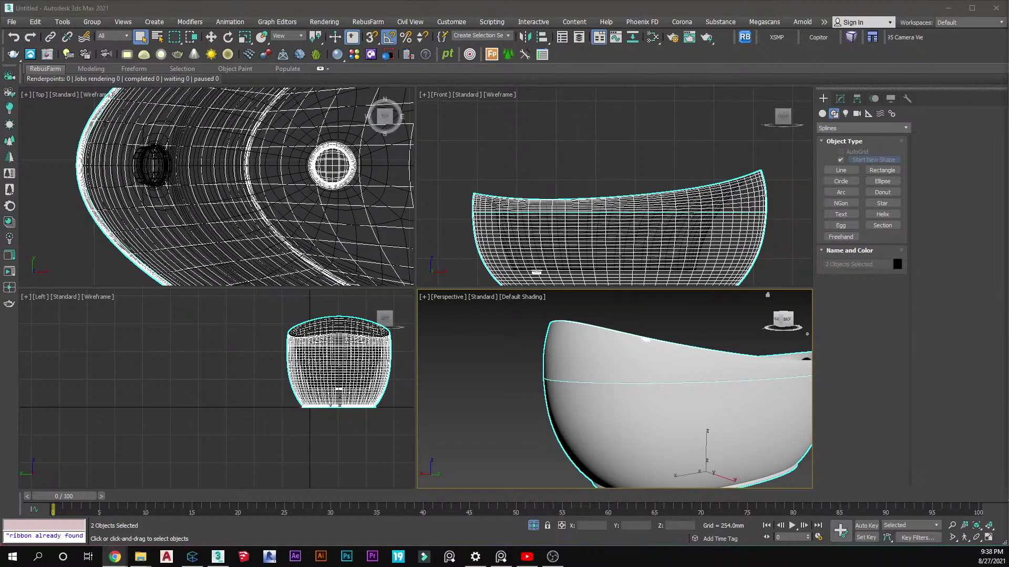
Select the lower shell object's outer shell at Element level, leave out the drain piece, and turn off Ignore Backfacing
{"action": "scroll", "coordinate": [767, 204], "scroll_direction": "up", "scroll_amount": 5}
{"action": "left_click", "coordinate": [750, 243]}
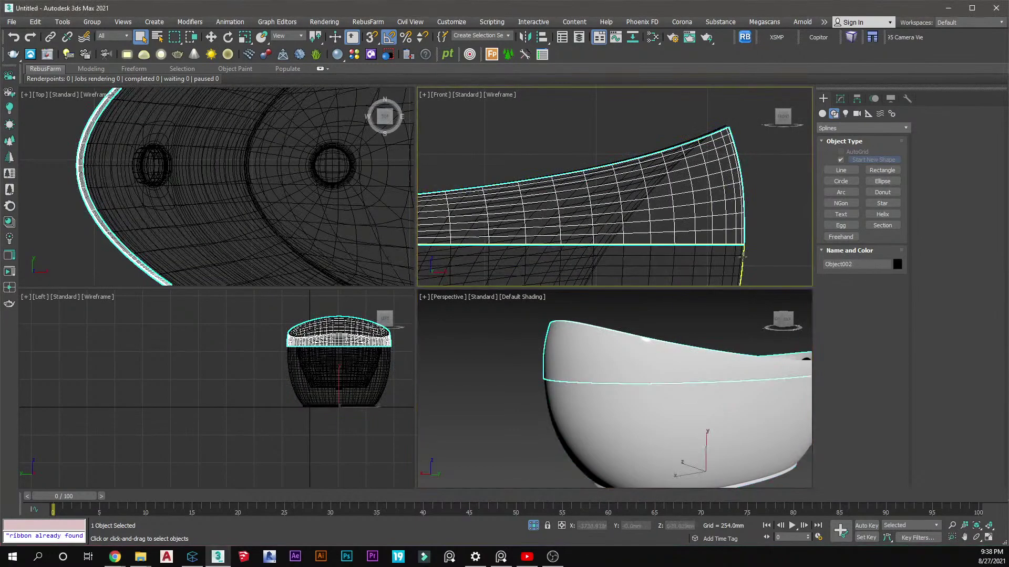
{"action": "scroll", "coordinate": [755, 211], "scroll_direction": "down", "scroll_amount": 5}
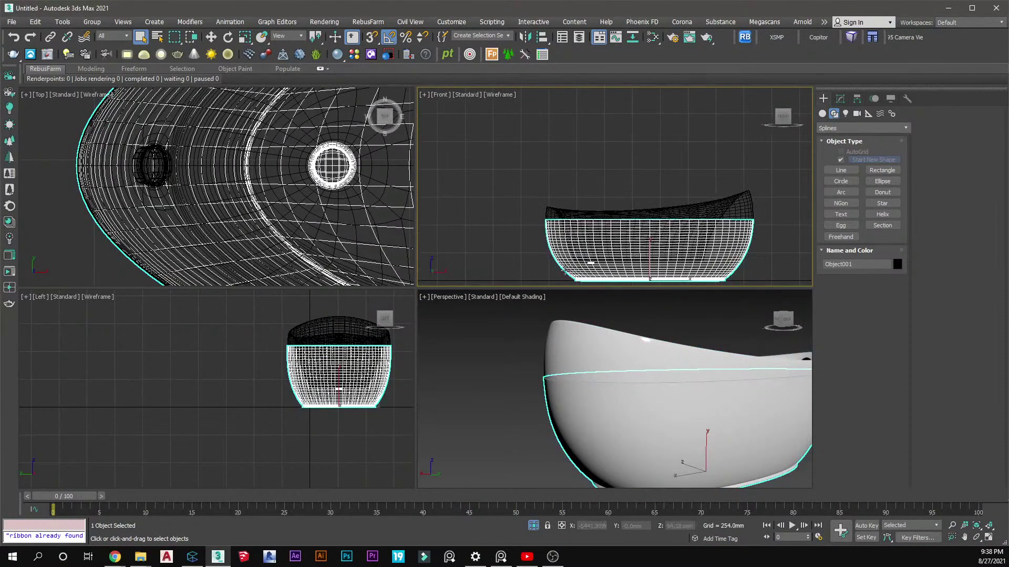
{"action": "scroll", "coordinate": [624, 241], "scroll_direction": "up", "scroll_amount": 8}
{"action": "scroll", "coordinate": [624, 240], "scroll_direction": "down", "scroll_amount": 7}
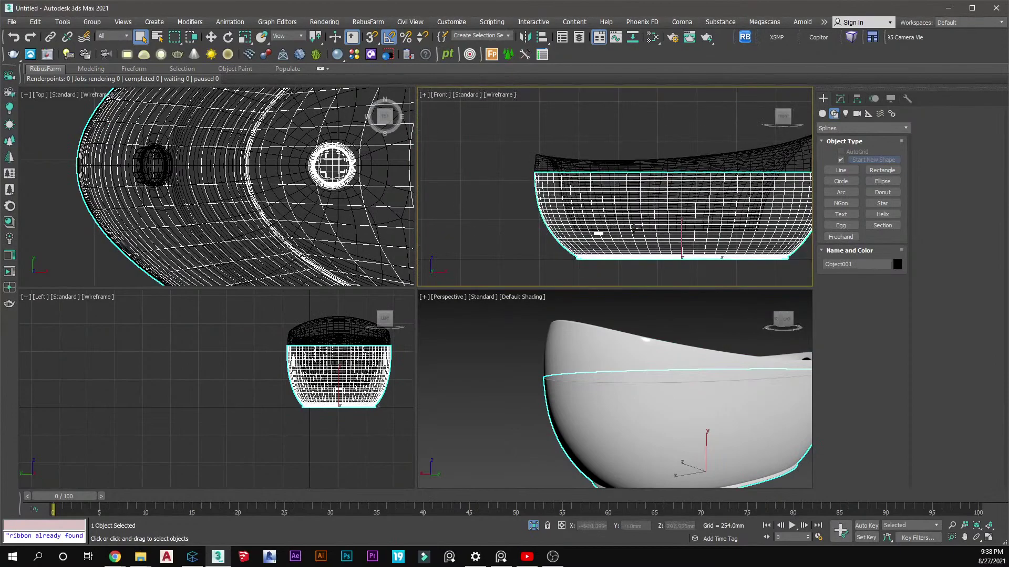
{"action": "left_click", "coordinate": [841, 100]}
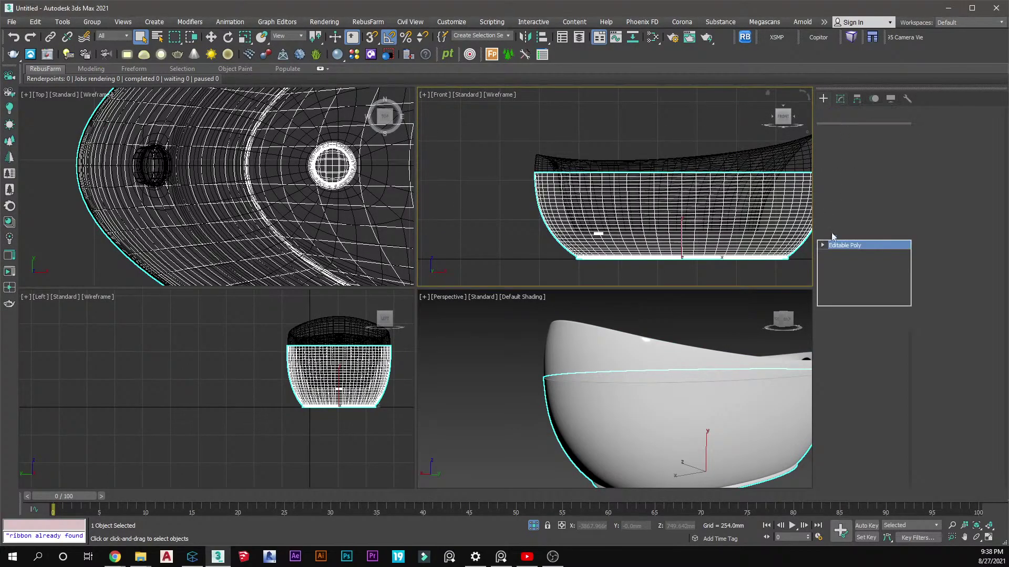
{"action": "left_click", "coordinate": [885, 353]}
{"action": "left_click", "coordinate": [656, 257]}
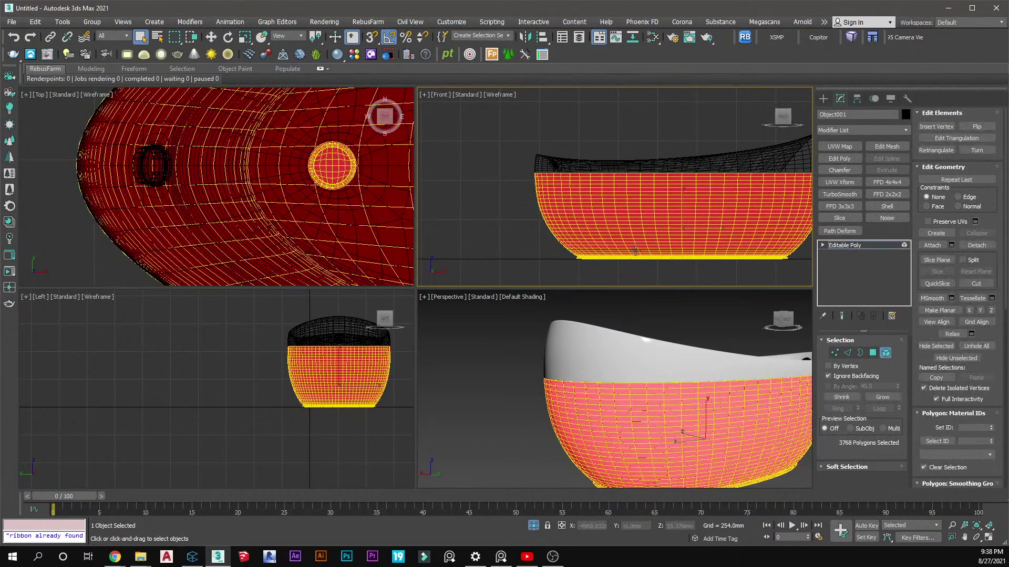
{"action": "left_click", "coordinate": [636, 250], "text": "alt"}
{"action": "left_click", "coordinate": [849, 378]}
Detach the selected outer shell elements from the drain piece as a separate object and clear the selection
{"action": "middle_click_drag", "start_coordinate": [721, 361], "coordinate": [662, 422], "text": "alt"}
{"action": "scroll", "coordinate": [712, 421], "scroll_direction": "up", "scroll_amount": 2}
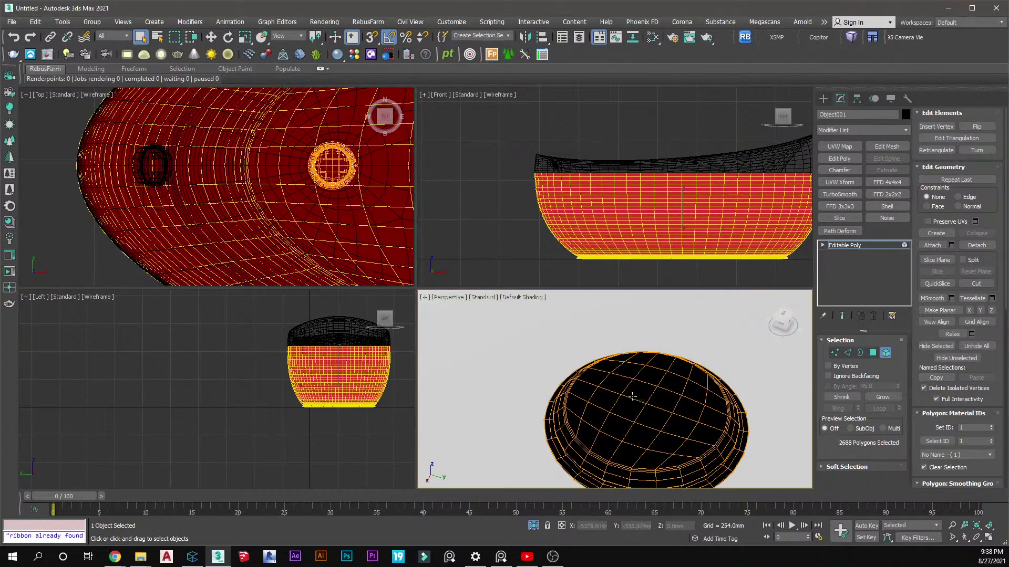
{"action": "scroll", "coordinate": [638, 371], "scroll_direction": "down", "scroll_amount": 5}
{"action": "middle_click_drag", "start_coordinate": [658, 372], "coordinate": [657, 356], "text": "alt"}
{"action": "scroll", "coordinate": [657, 355], "scroll_direction": "down", "scroll_amount": 2}
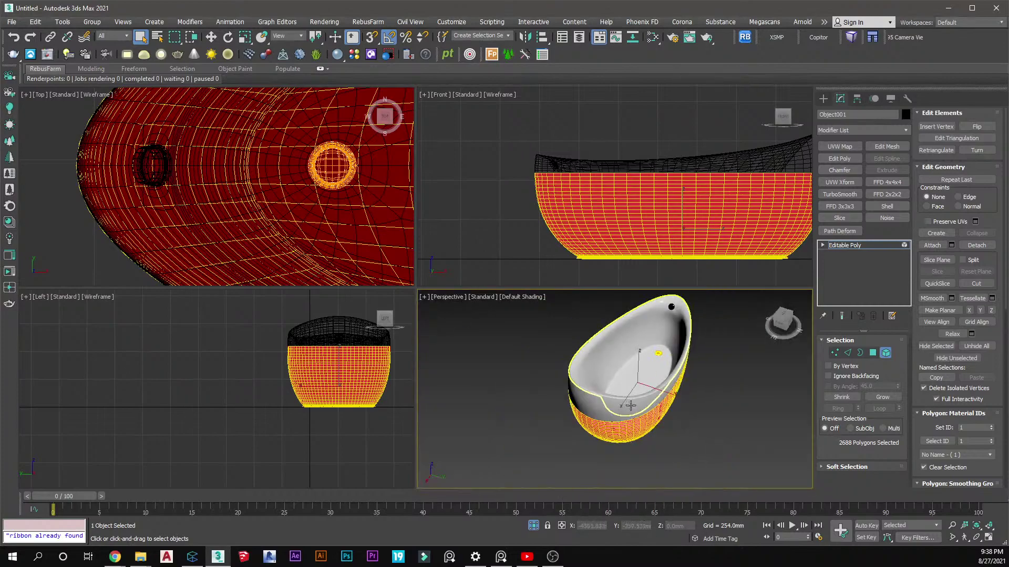
{"action": "left_click", "coordinate": [976, 246]}
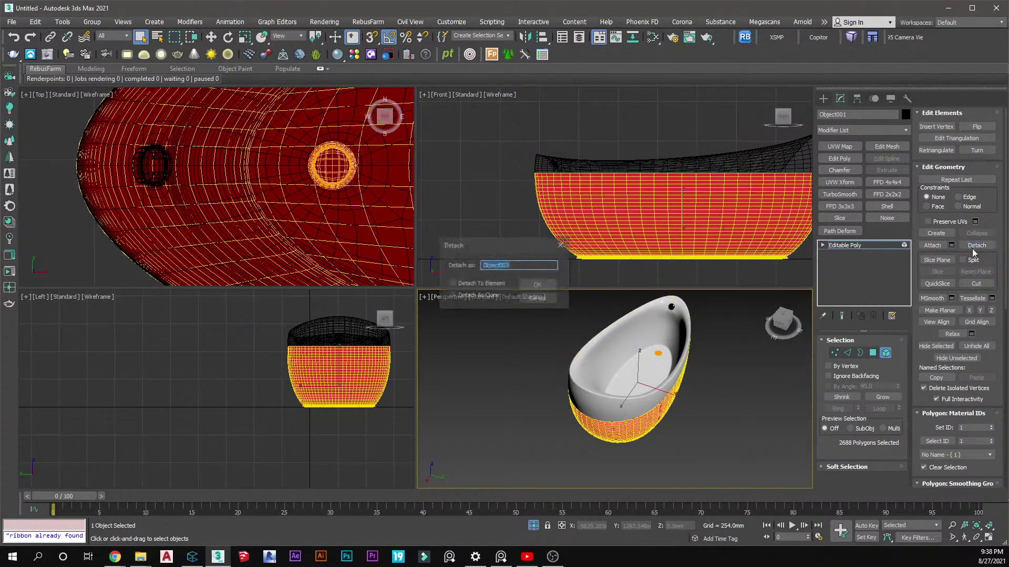
{"action": "left_click", "coordinate": [536, 282]}
{"action": "left_click", "coordinate": [823, 98]}
{"action": "left_click", "coordinate": [694, 115]}
Combine the drain piece and the tub's inner basin into one Editable Poly mesh with Quick Attach, then deselect it
{"action": "scroll", "coordinate": [666, 357], "scroll_direction": "up", "scroll_amount": 6}
{"action": "left_click", "coordinate": [646, 324]}
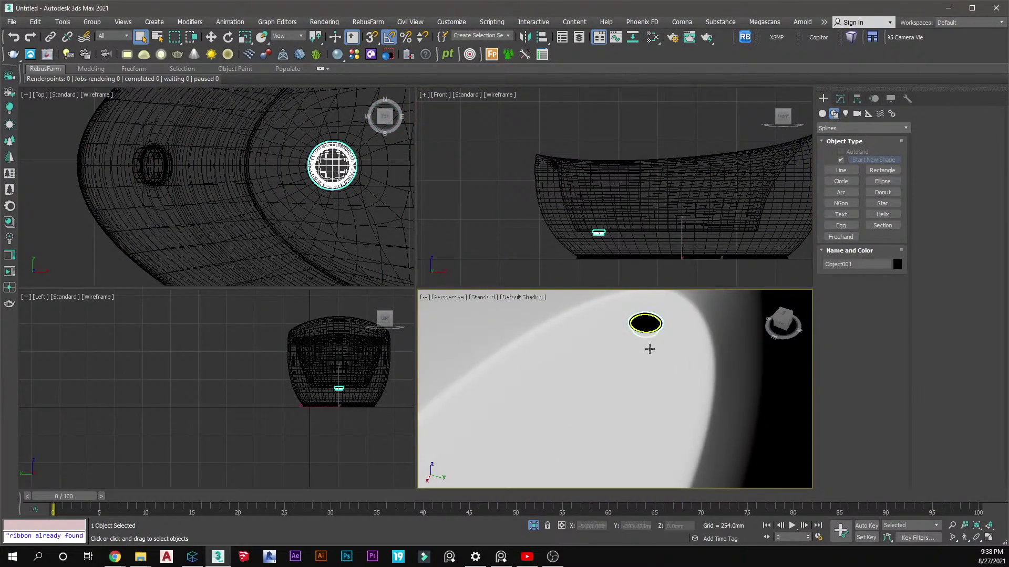
{"action": "scroll", "coordinate": [658, 383], "scroll_direction": "down", "scroll_amount": 3}
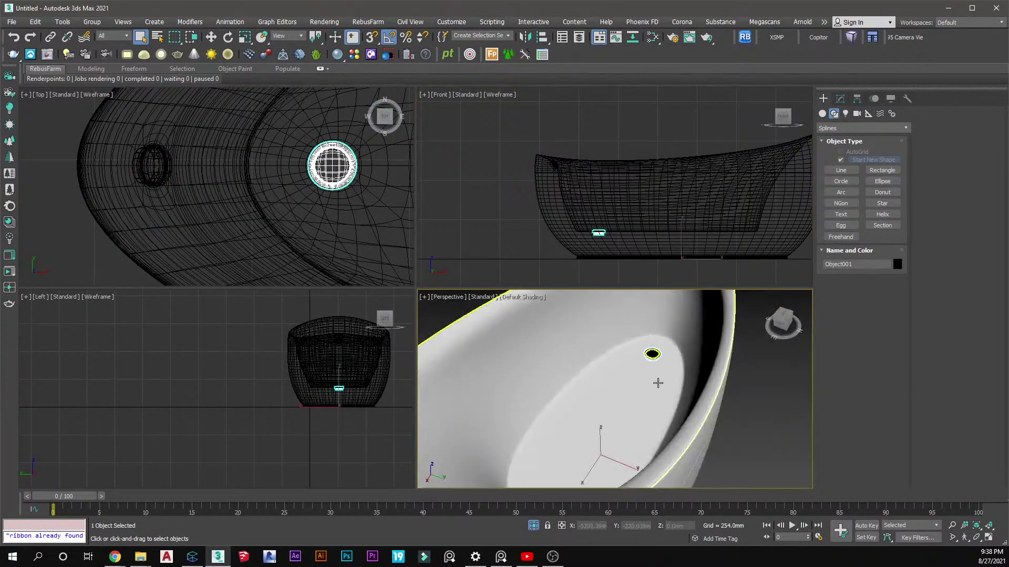
{"action": "left_click", "coordinate": [627, 383], "text": "ctrl"}
{"action": "right_click", "coordinate": [577, 182]}
{"action": "right_click", "coordinate": [585, 201]}
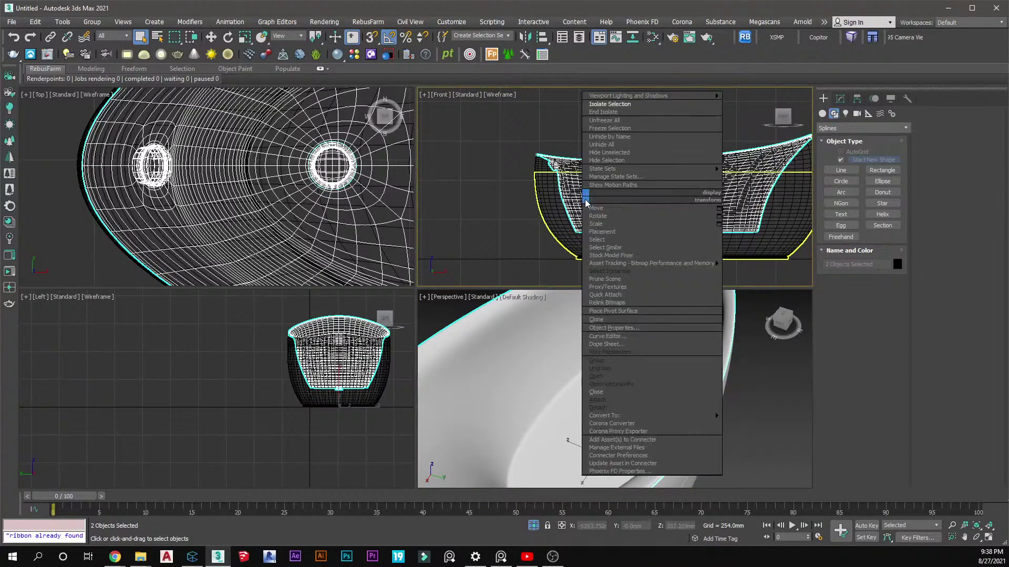
{"action": "left_click", "coordinate": [608, 296]}
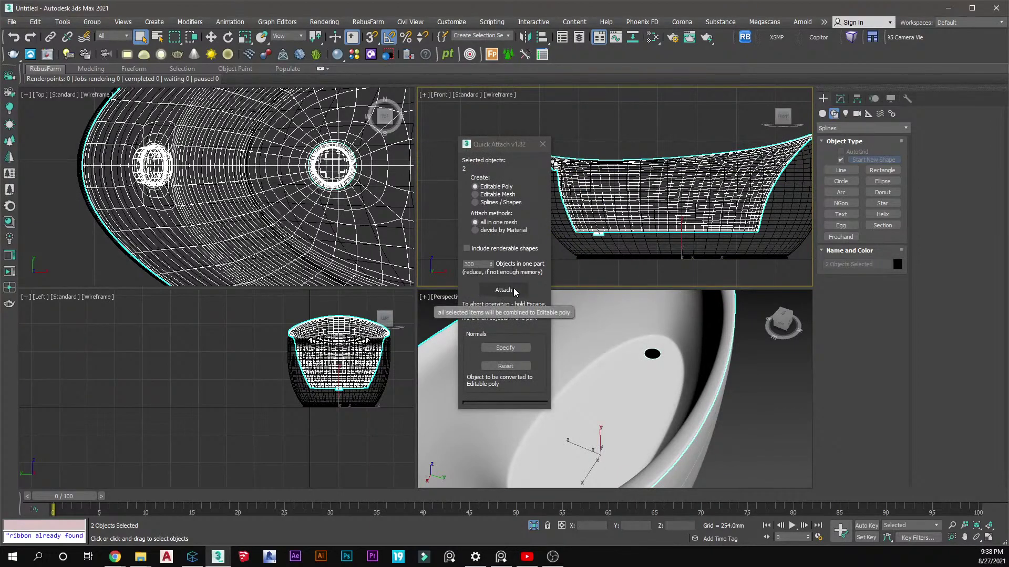
{"action": "left_click", "coordinate": [513, 289]}
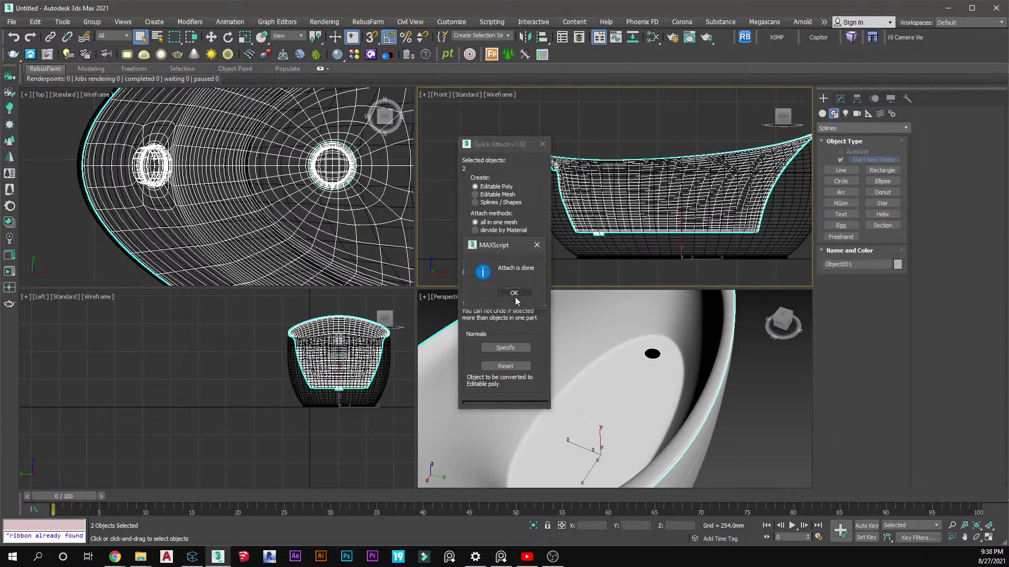
{"action": "left_click", "coordinate": [514, 294]}
{"action": "left_click", "coordinate": [543, 144]}
{"action": "left_click", "coordinate": [615, 252]}
Combine the tub's upper outer band and lower outer shell into one Editable Poly mesh with Quick Attach
{"action": "scroll", "coordinate": [615, 184], "scroll_direction": "down", "scroll_amount": 5}
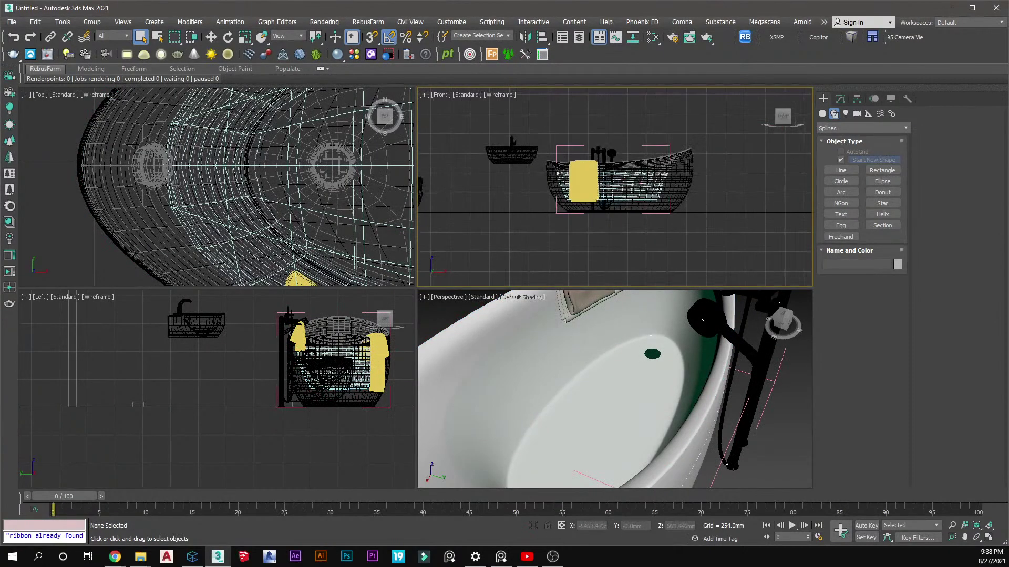
{"action": "scroll", "coordinate": [605, 389], "scroll_direction": "down", "scroll_amount": 5}
{"action": "scroll", "coordinate": [605, 389], "scroll_direction": "down", "scroll_amount": 10}
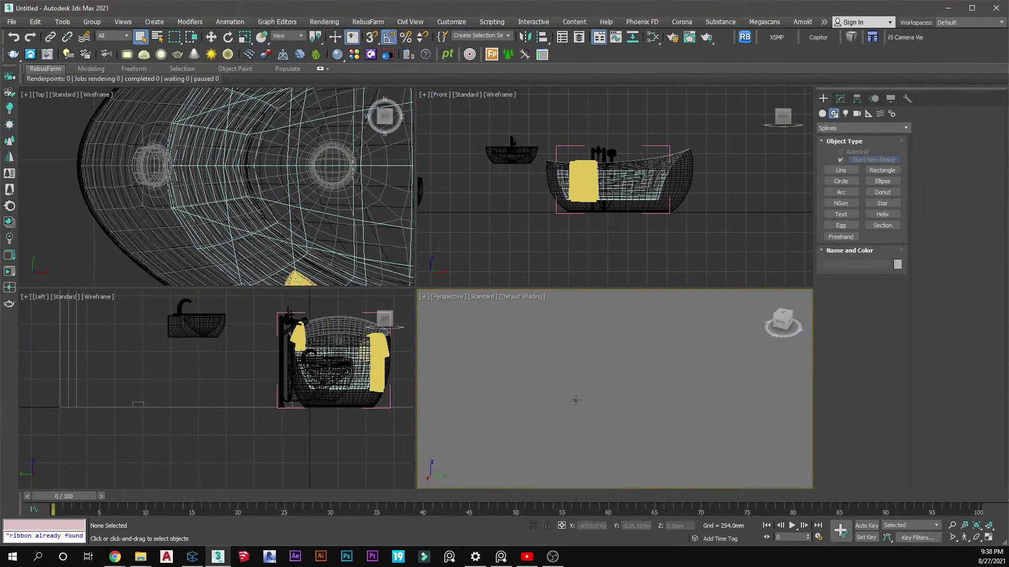
{"action": "scroll", "coordinate": [743, 370], "scroll_direction": "up", "scroll_amount": 12}
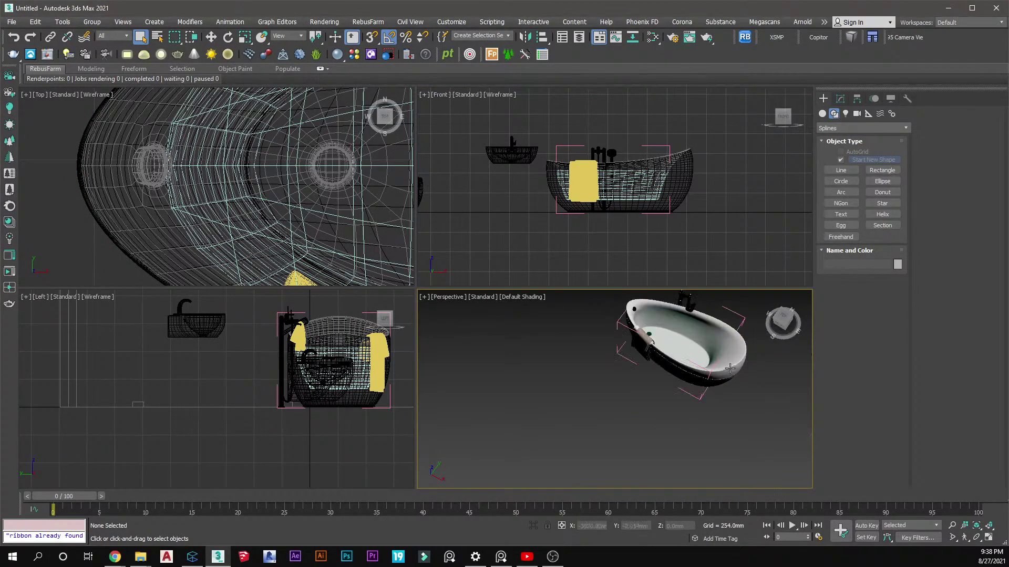
{"action": "scroll", "coordinate": [718, 362], "scroll_direction": "up", "scroll_amount": 3}
{"action": "left_click", "coordinate": [719, 369]}
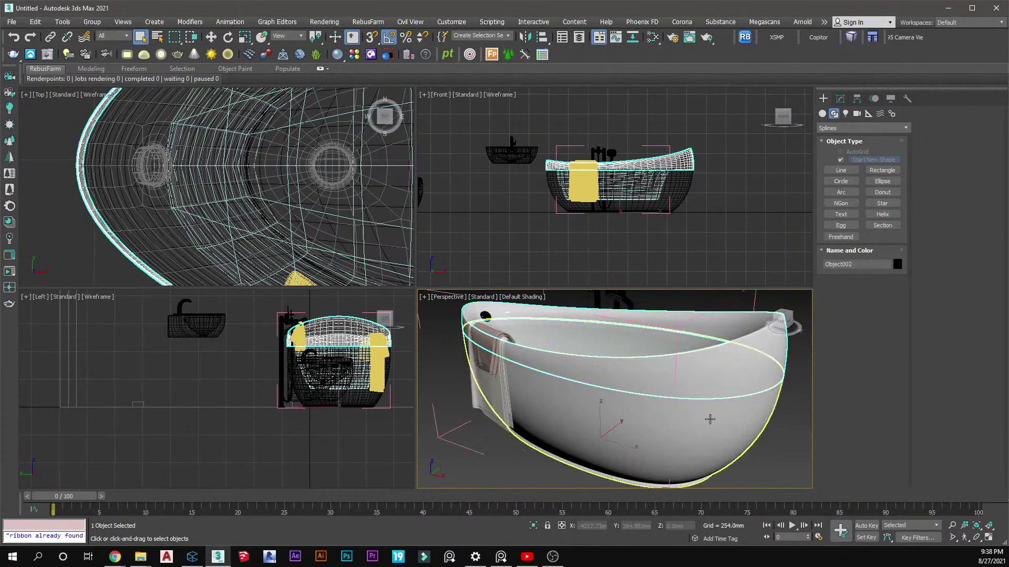
{"action": "left_click", "coordinate": [709, 418], "text": "ctrl"}
{"action": "right_click", "coordinate": [709, 419]}
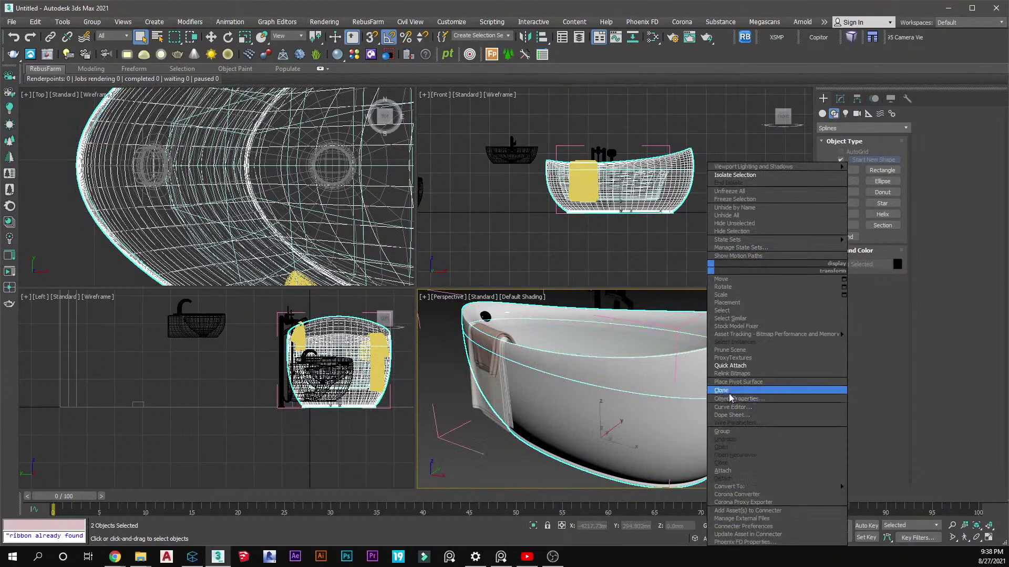
{"action": "left_click", "coordinate": [729, 366]}
{"action": "left_click_drag", "start_coordinate": [492, 146], "coordinate": [428, 121]}
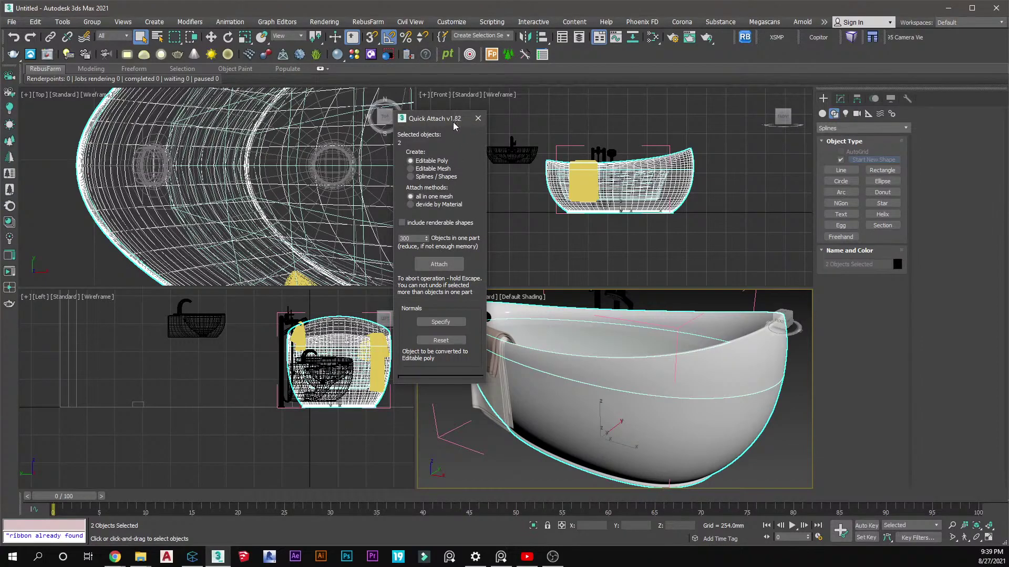
{"action": "left_click", "coordinate": [439, 265]}
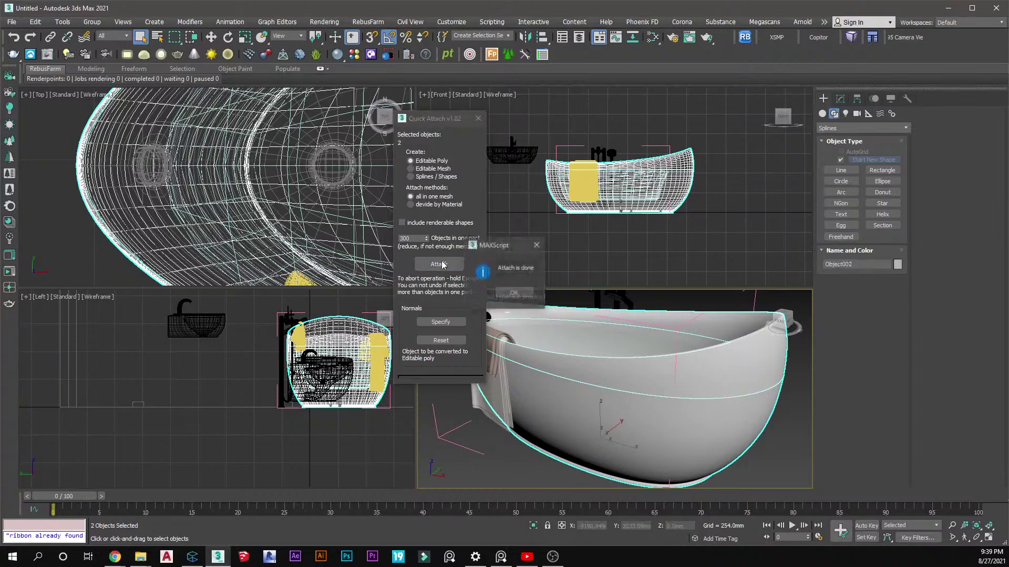
{"action": "left_click", "coordinate": [478, 118]}
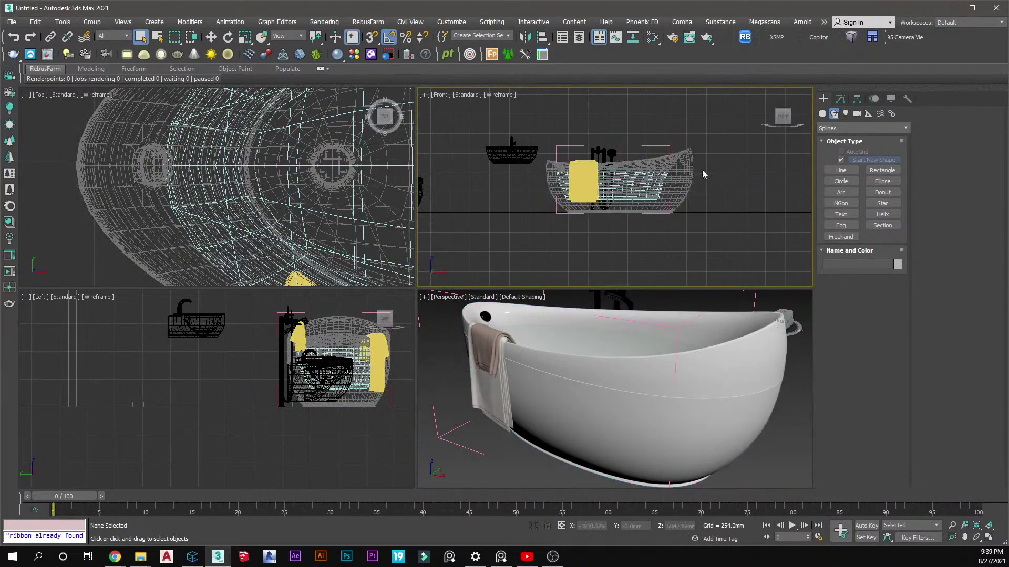
Select the TubWater object inside the bathtub and switch the perspective viewport to Clay shading
{"action": "scroll", "coordinate": [702, 169], "scroll_direction": "up", "scroll_amount": 3}
{"action": "middle_click_drag", "start_coordinate": [671, 326], "coordinate": [633, 367], "text": "alt"}
{"action": "scroll", "coordinate": [679, 350], "scroll_direction": "down", "scroll_amount": 4}
{"action": "scroll", "coordinate": [678, 376], "scroll_direction": "up", "scroll_amount": 2}
{"action": "scroll", "coordinate": [679, 381], "scroll_direction": "up", "scroll_amount": 3}
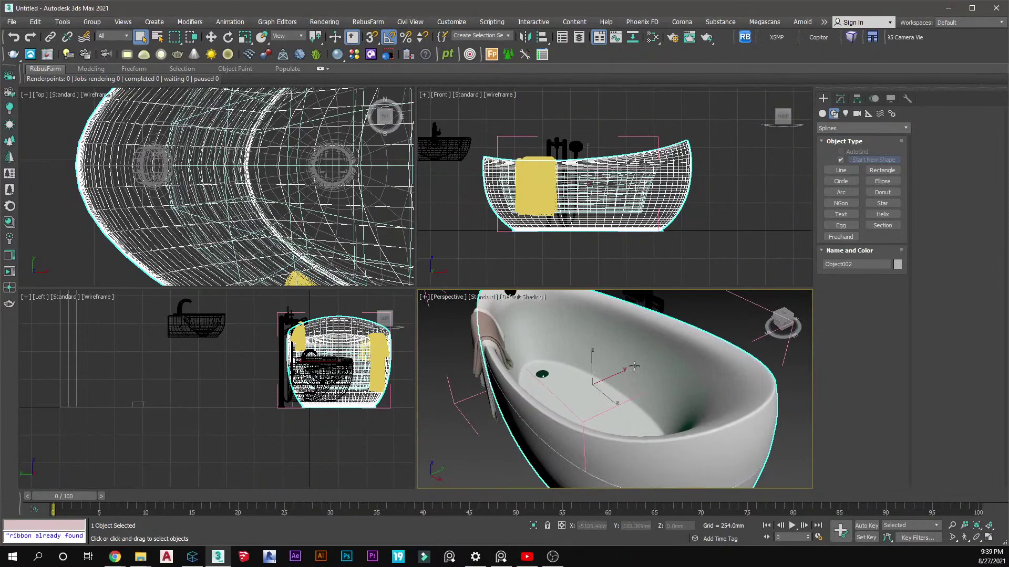
{"action": "scroll", "coordinate": [657, 386], "scroll_direction": "up", "scroll_amount": 2}
{"action": "scroll", "coordinate": [657, 386], "scroll_direction": "down", "scroll_amount": 4}
{"action": "left_click", "coordinate": [651, 372]}
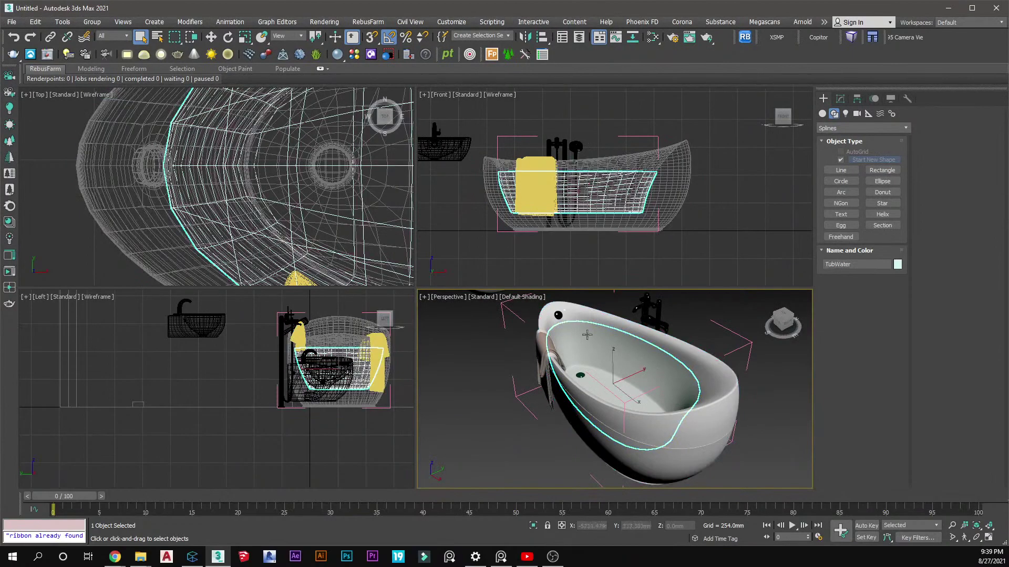
{"action": "left_click", "coordinate": [523, 298]}
{"action": "left_click", "coordinate": [552, 374]}
Examine how the TubWater surface meets the bathtub's inner walls from several angles and up close
{"action": "scroll", "coordinate": [664, 381], "scroll_direction": "up", "scroll_amount": 3}
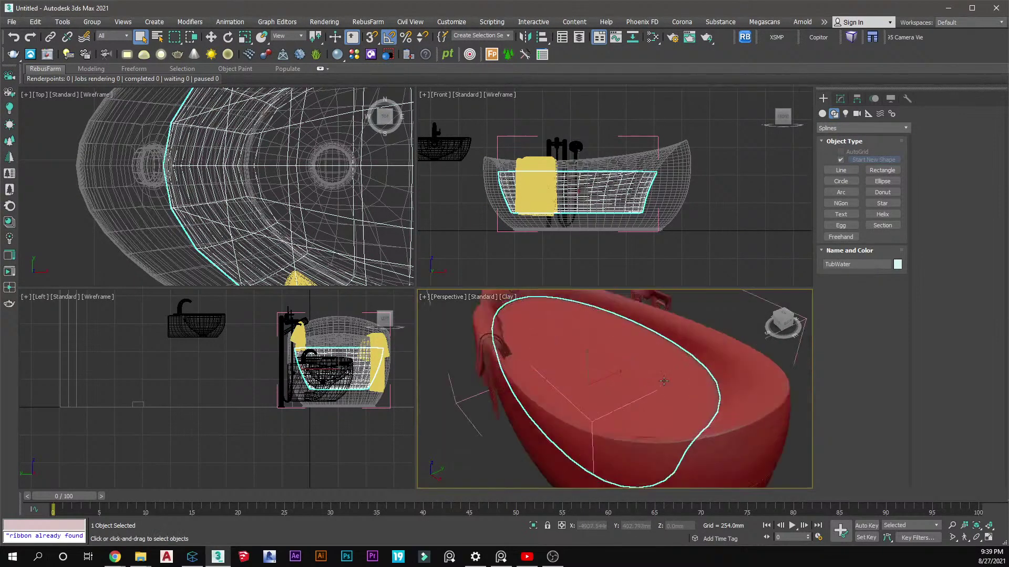
{"action": "middle_click_drag", "start_coordinate": [621, 364], "coordinate": [779, 354], "text": "alt"}
{"action": "middle_click_drag", "start_coordinate": [686, 391], "coordinate": [582, 385], "text": "alt"}
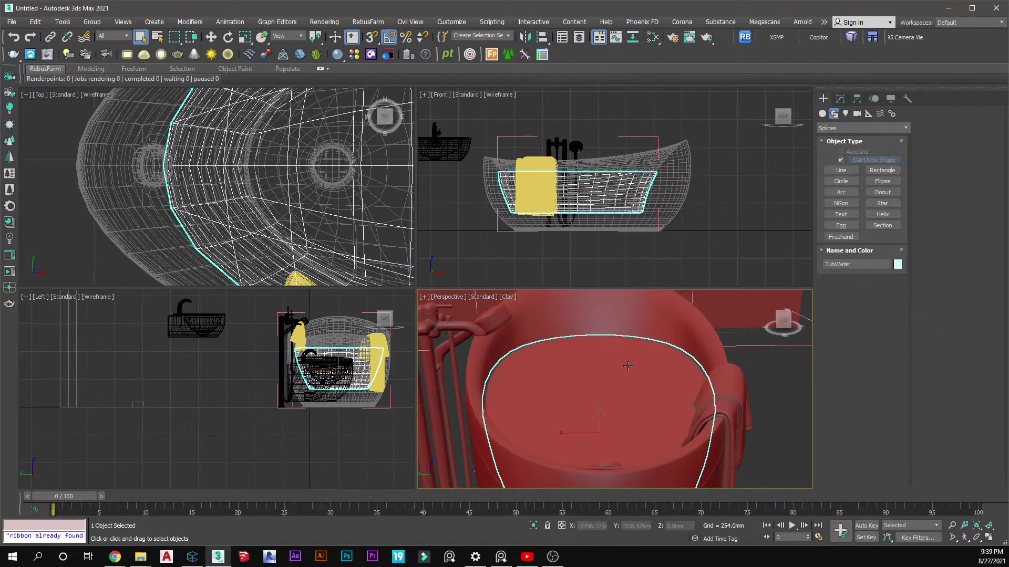
{"action": "scroll", "coordinate": [634, 418], "scroll_direction": "down", "scroll_amount": 3}
{"action": "middle_click_drag", "start_coordinate": [634, 419], "coordinate": [588, 433], "text": "alt"}
{"action": "middle_click_drag", "start_coordinate": [704, 417], "coordinate": [635, 386]}
{"action": "scroll", "coordinate": [673, 171], "scroll_direction": "up", "scroll_amount": 10}
{"action": "scroll", "coordinate": [604, 445], "scroll_direction": "down", "scroll_amount": 2}
{"action": "scroll", "coordinate": [636, 408], "scroll_direction": "up", "scroll_amount": 5}
{"action": "scroll", "coordinate": [635, 387], "scroll_direction": "down", "scroll_amount": 2}
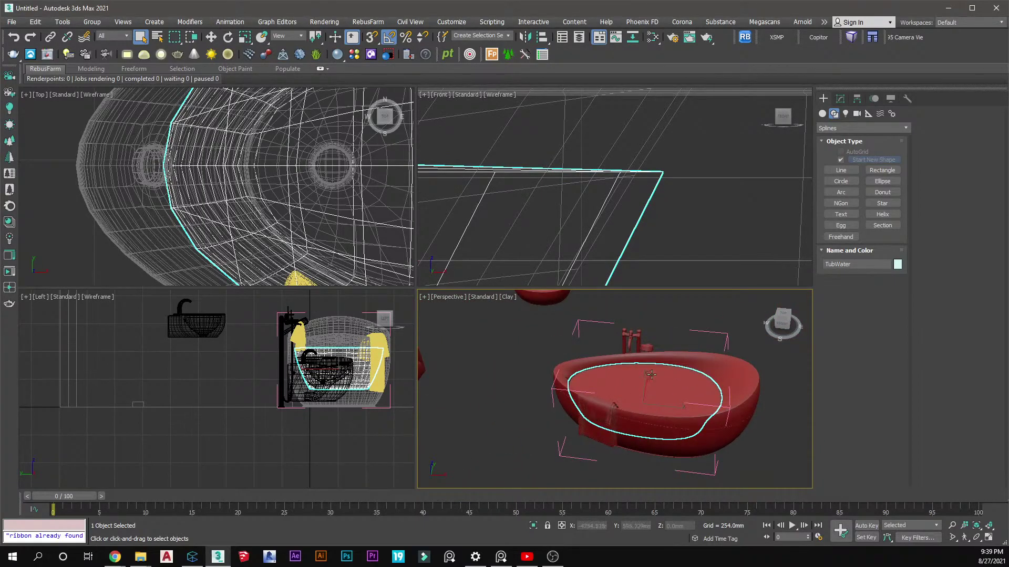
Close the open groups around the bathtub, its fixtures and the water so they form the single Tub_group again
{"action": "left_click", "coordinate": [731, 401], "text": "ctrl"}
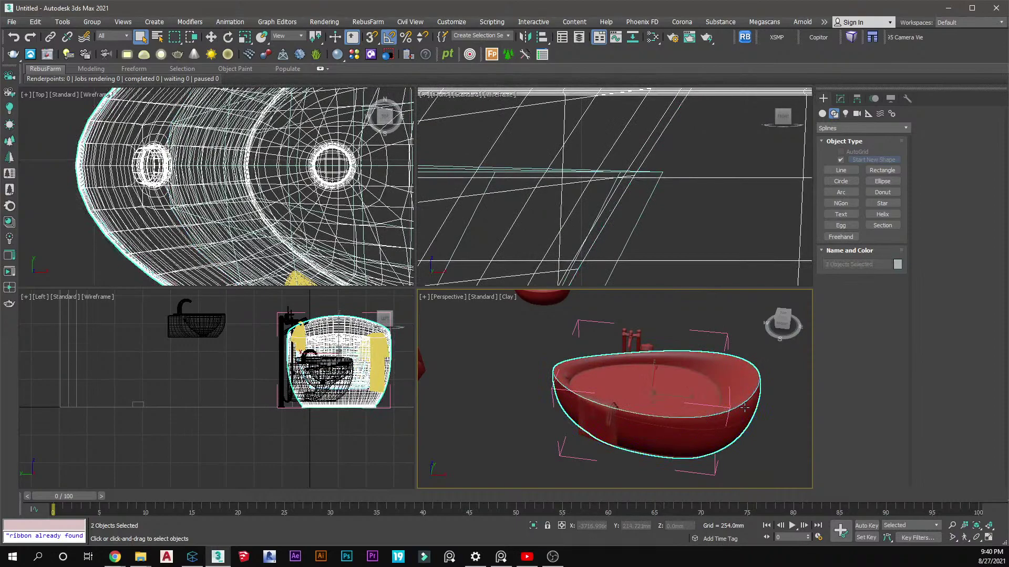
{"action": "right_click", "coordinate": [744, 408]}
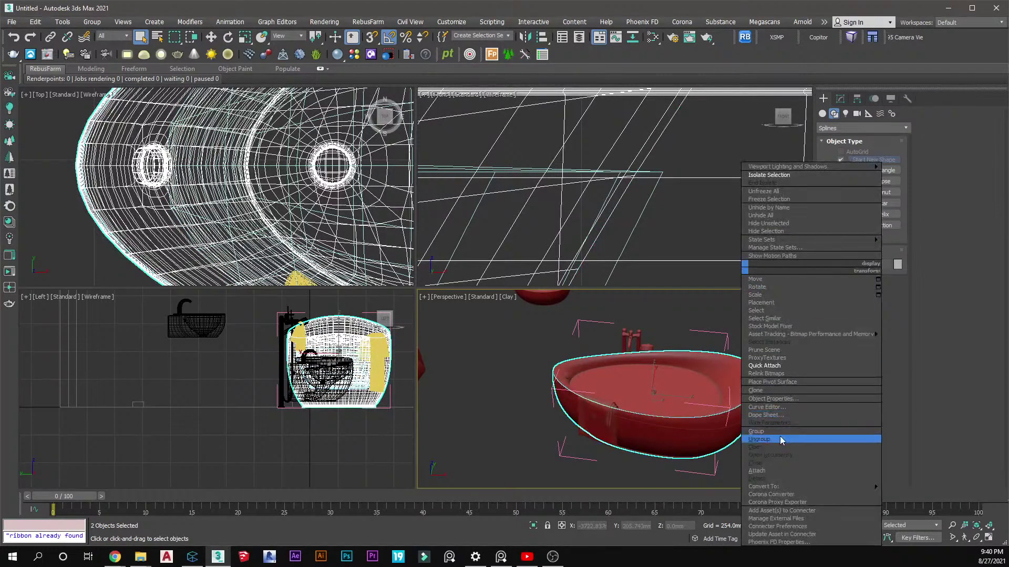
{"action": "left_click", "coordinate": [765, 468]}
{"action": "left_click", "coordinate": [724, 339]}
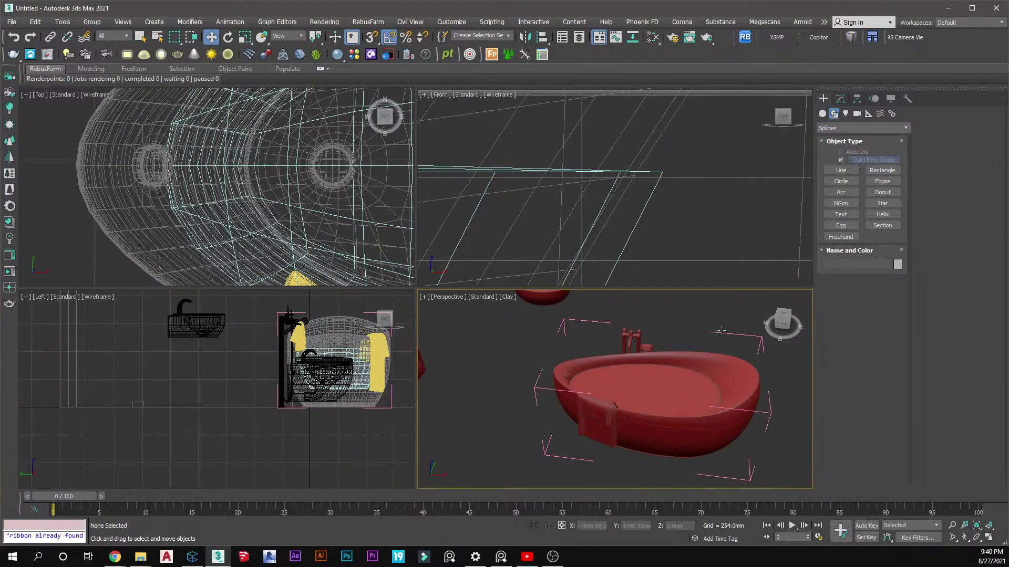
{"action": "right_click", "coordinate": [722, 277]}
{"action": "left_click", "coordinate": [736, 474]}
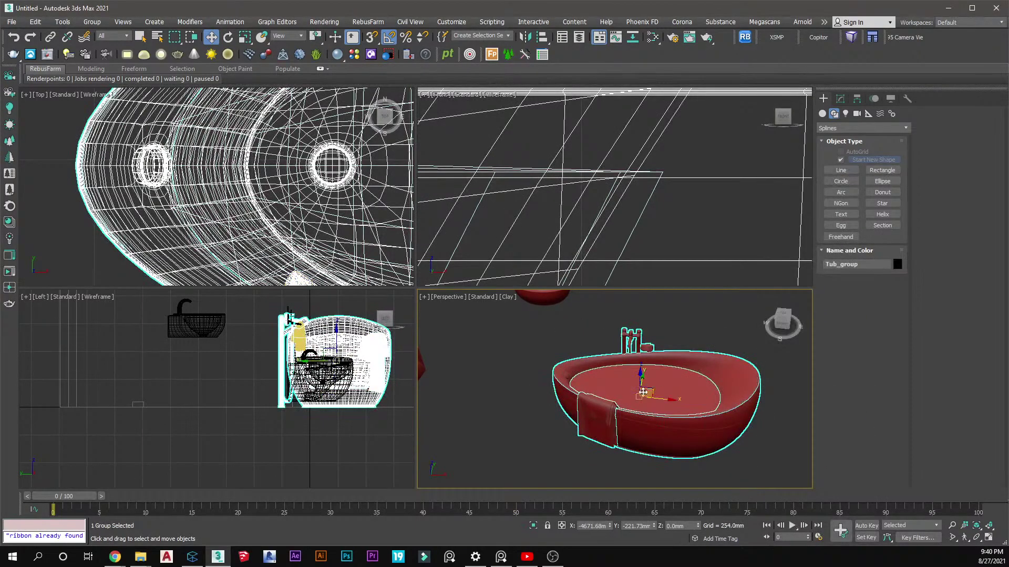
Move Tub_group in the Top view into the room outline, about 4176 mm along X and 1130 mm along Y
{"action": "right_click", "coordinate": [607, 410]}
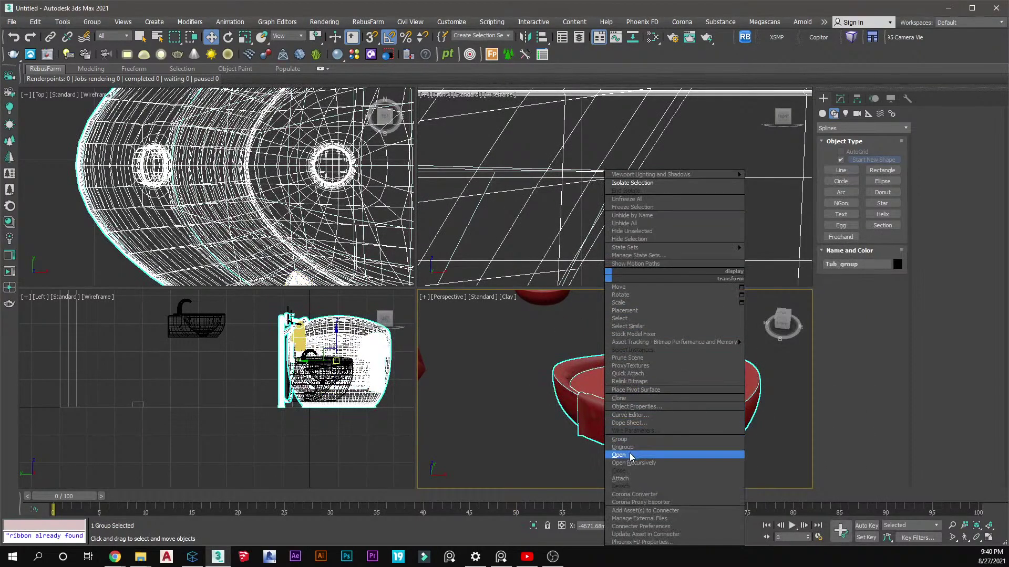
{"action": "scroll", "coordinate": [546, 282], "scroll_direction": "down", "scroll_amount": 5}
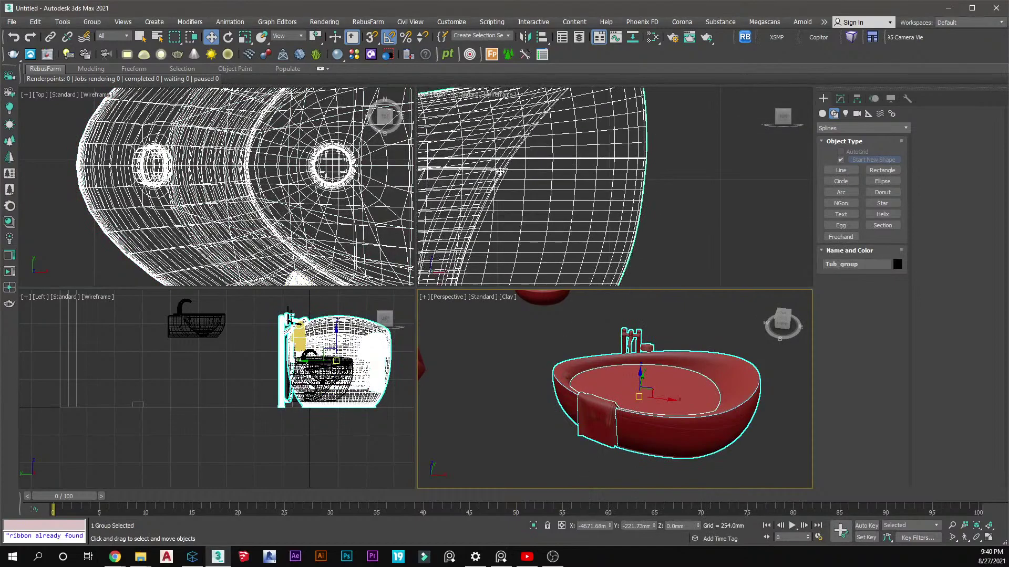
{"action": "scroll", "coordinate": [184, 191], "scroll_direction": "down", "scroll_amount": 8}
{"action": "scroll", "coordinate": [192, 191], "scroll_direction": "up", "scroll_amount": 5}
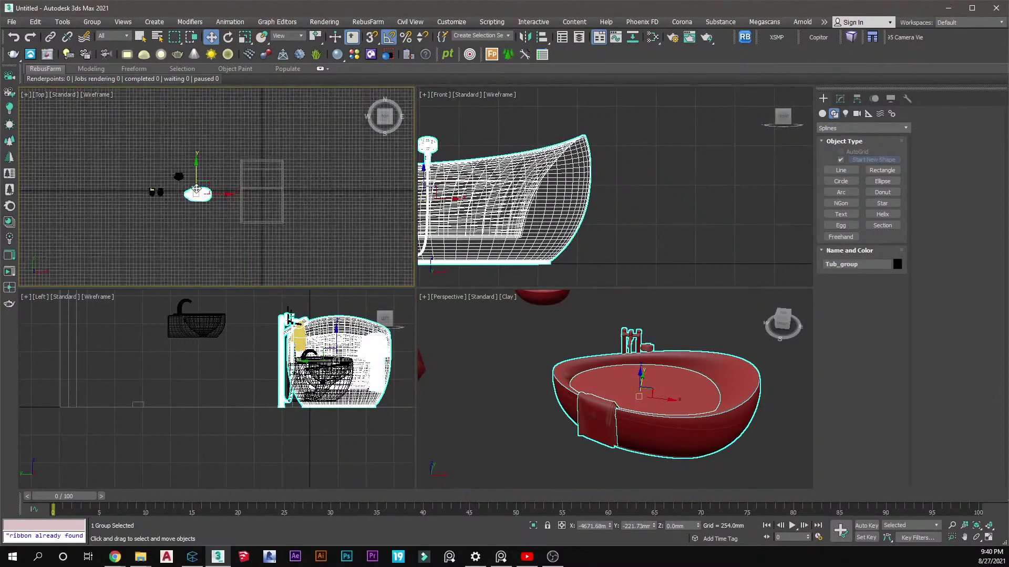
{"action": "left_click_drag", "start_coordinate": [199, 193], "coordinate": [313, 188]}
{"action": "left_click_drag", "start_coordinate": [312, 170], "coordinate": [312, 169]}
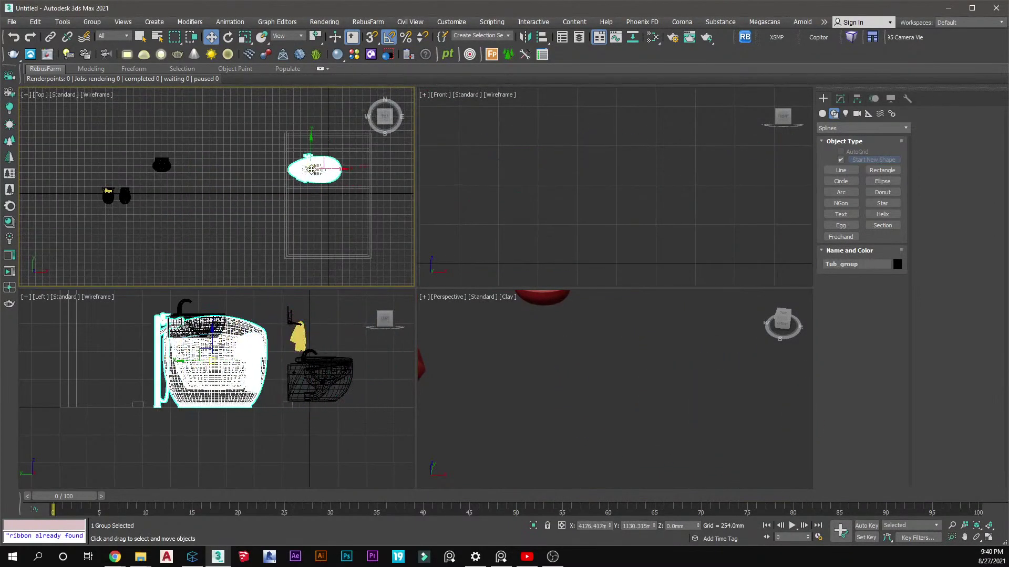
Mirror Tub_group about the X axis with No Clone and reposition it at about X -427 mm, Y 929 mm
{"action": "left_click", "coordinate": [525, 37]}
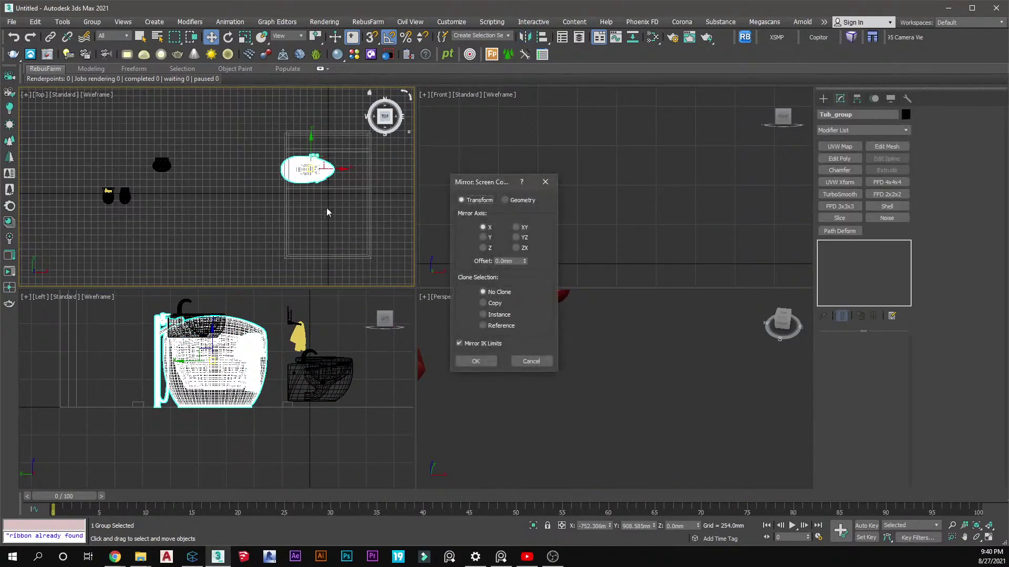
{"action": "left_click", "coordinate": [491, 362]}
{"action": "scroll", "coordinate": [290, 167], "scroll_direction": "up", "scroll_amount": 5}
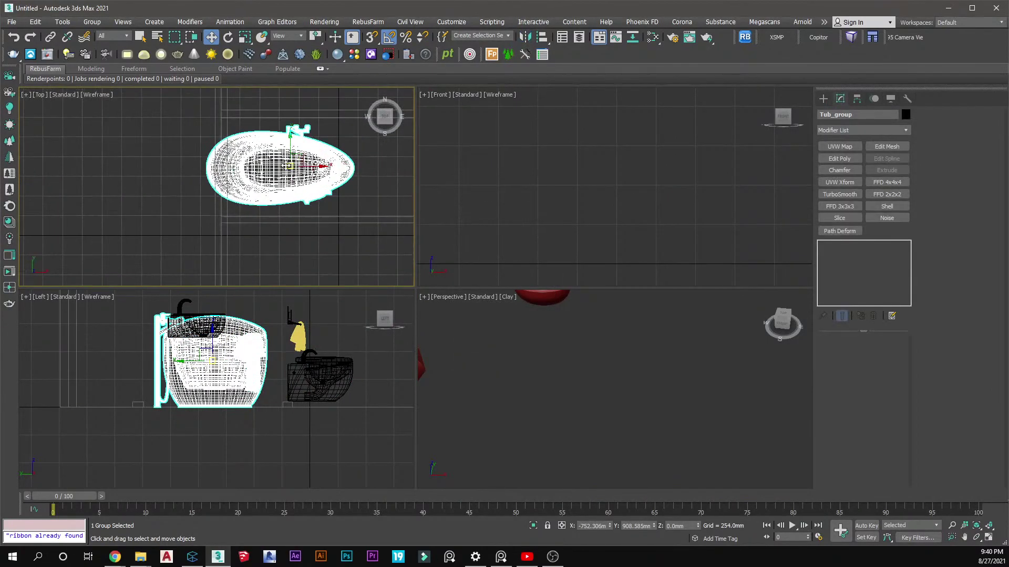
{"action": "left_click_drag", "start_coordinate": [290, 167], "coordinate": [316, 164]}
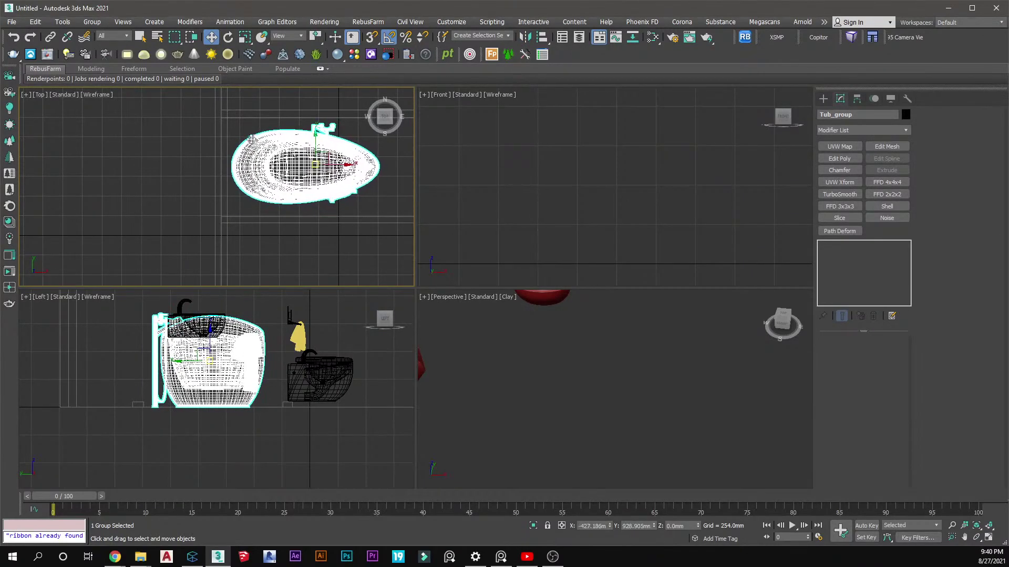
Nudge Tub_group along Y to about 963 mm so it sits between the two cross strips of the floor
{"action": "left_click", "coordinate": [241, 130]}
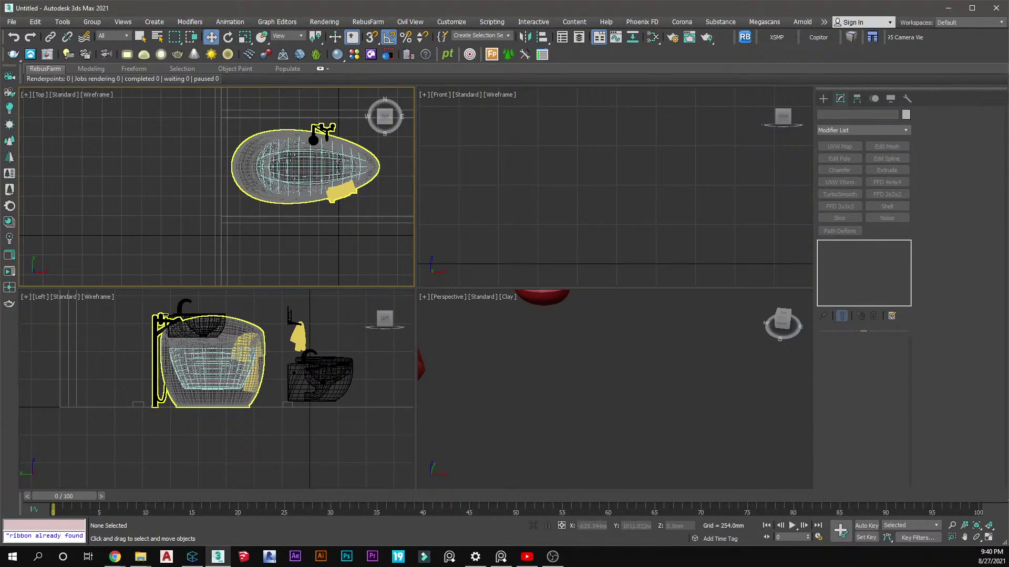
{"action": "left_click", "coordinate": [290, 156]}
{"action": "scroll", "coordinate": [290, 156], "scroll_direction": "down", "scroll_amount": 2}
{"action": "scroll", "coordinate": [291, 156], "scroll_direction": "up", "scroll_amount": 2}
{"action": "left_click_drag", "start_coordinate": [307, 165], "coordinate": [308, 163]}
Move the eight vertices of Plane001's cross strip on the tub's towel side along Y to about 102 mm, then deselect the plane
{"action": "left_click", "coordinate": [308, 163]}
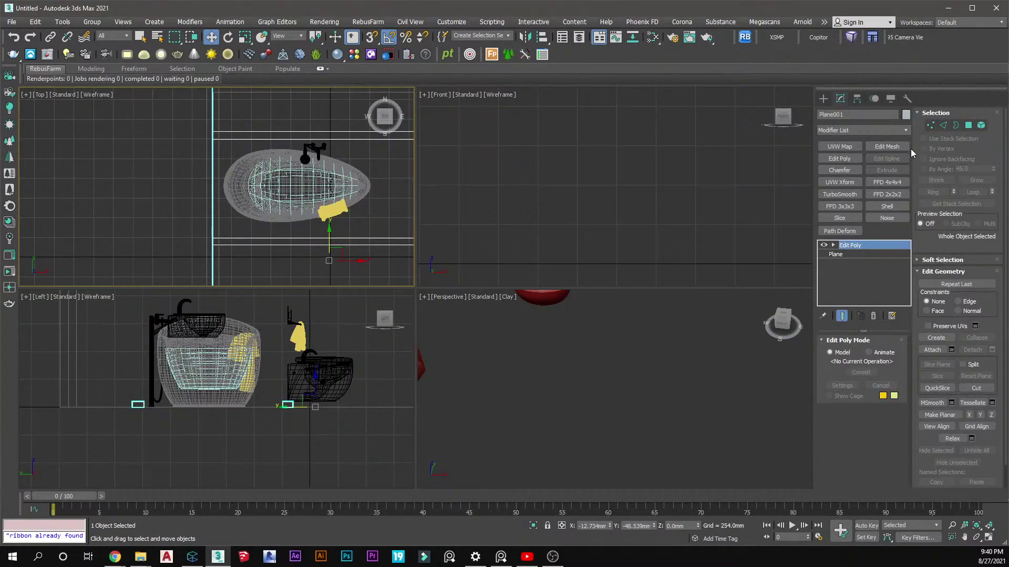
{"action": "left_click", "coordinate": [930, 125]}
{"action": "scroll", "coordinate": [197, 218], "scroll_direction": "down", "scroll_amount": 5}
{"action": "scroll", "coordinate": [197, 218], "scroll_direction": "up", "scroll_amount": 3}
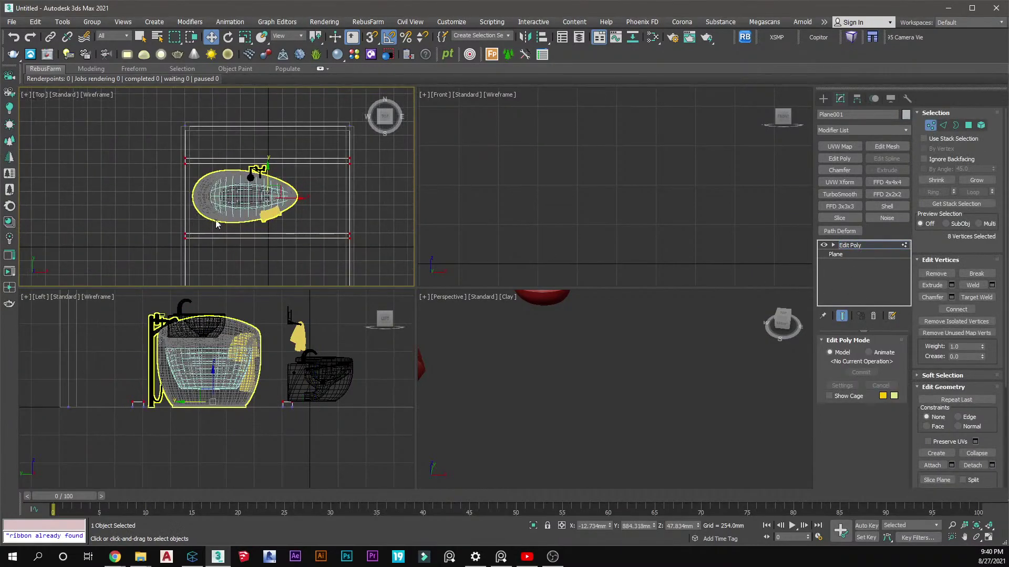
{"action": "middle_click_drag", "start_coordinate": [256, 211], "coordinate": [287, 183]}
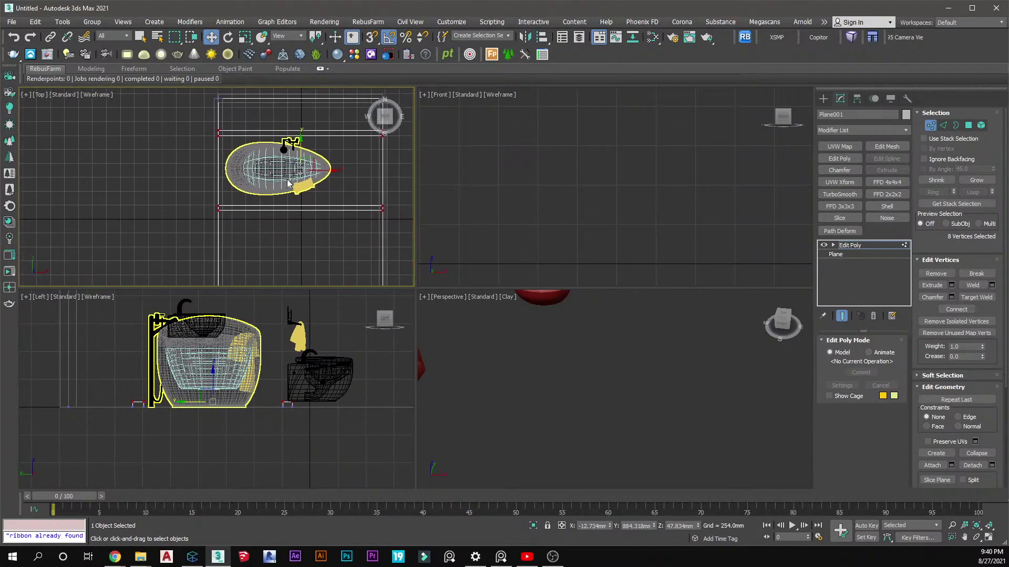
{"action": "left_click_drag", "start_coordinate": [405, 203], "coordinate": [260, 222]}
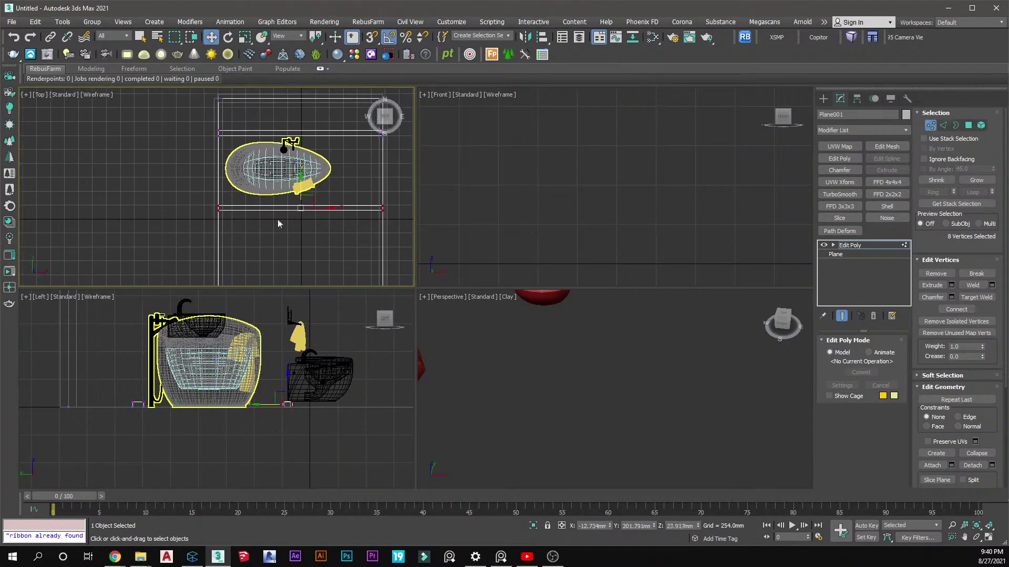
{"action": "scroll", "coordinate": [293, 218], "scroll_direction": "up", "scroll_amount": 2}
{"action": "left_click_drag", "start_coordinate": [302, 193], "coordinate": [303, 197]}
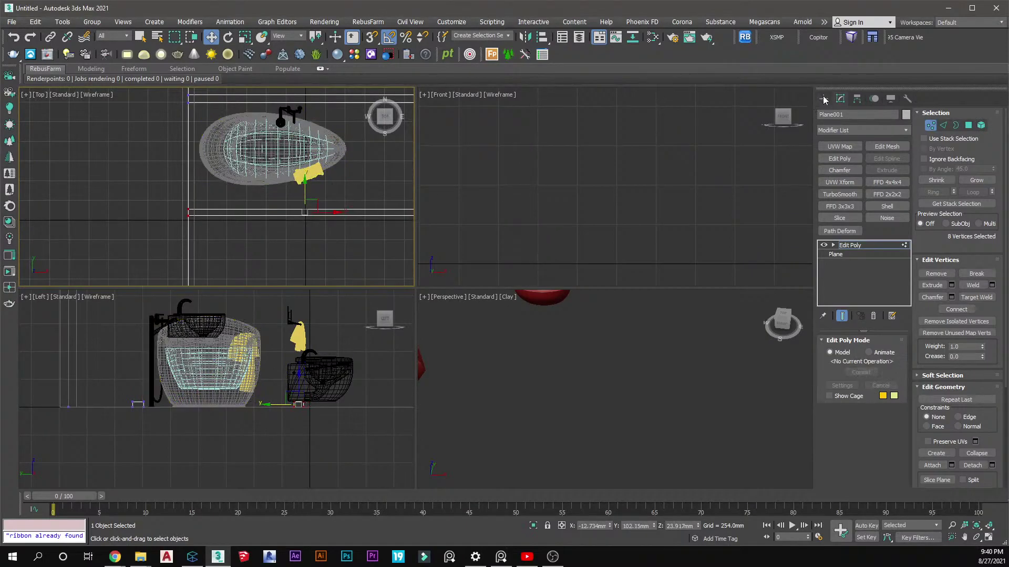
{"action": "left_click", "coordinate": [823, 99]}
{"action": "left_click", "coordinate": [345, 192]}
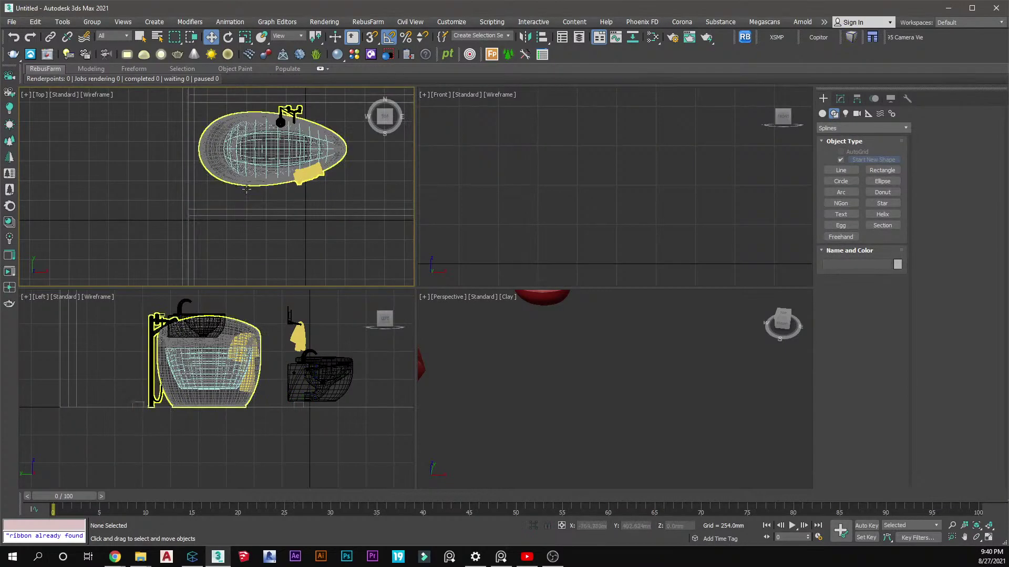
Shift Tub_group slightly in X and Y in the Top view between the floor's cross strips, then deselect it
{"action": "scroll", "coordinate": [261, 187], "scroll_direction": "down", "scroll_amount": 5}
{"action": "left_click", "coordinate": [261, 177]}
{"action": "scroll", "coordinate": [261, 166], "scroll_direction": "up", "scroll_amount": 2}
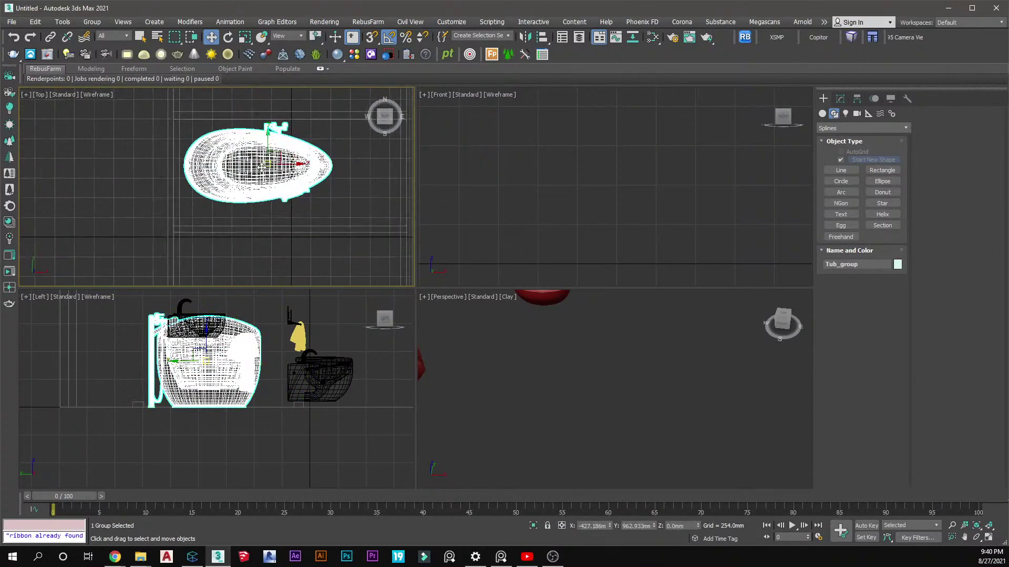
{"action": "left_click_drag", "start_coordinate": [267, 164], "coordinate": [262, 161]}
{"action": "left_click", "coordinate": [339, 135]}
{"action": "scroll", "coordinate": [302, 187], "scroll_direction": "down", "scroll_amount": 5}
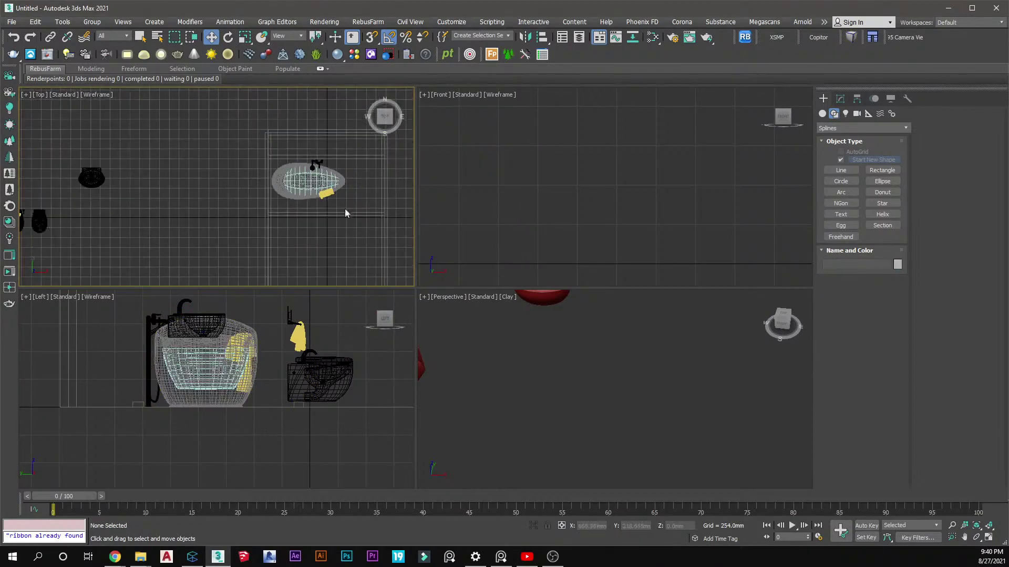
{"action": "middle_click_drag", "start_coordinate": [295, 219], "coordinate": [300, 197]}
{"action": "left_click", "coordinate": [799, 209]}
Switch to Connecter and look through the model previews in the BATHROOM folder of Main Models
{"action": "key", "text": "alt+Tab"}
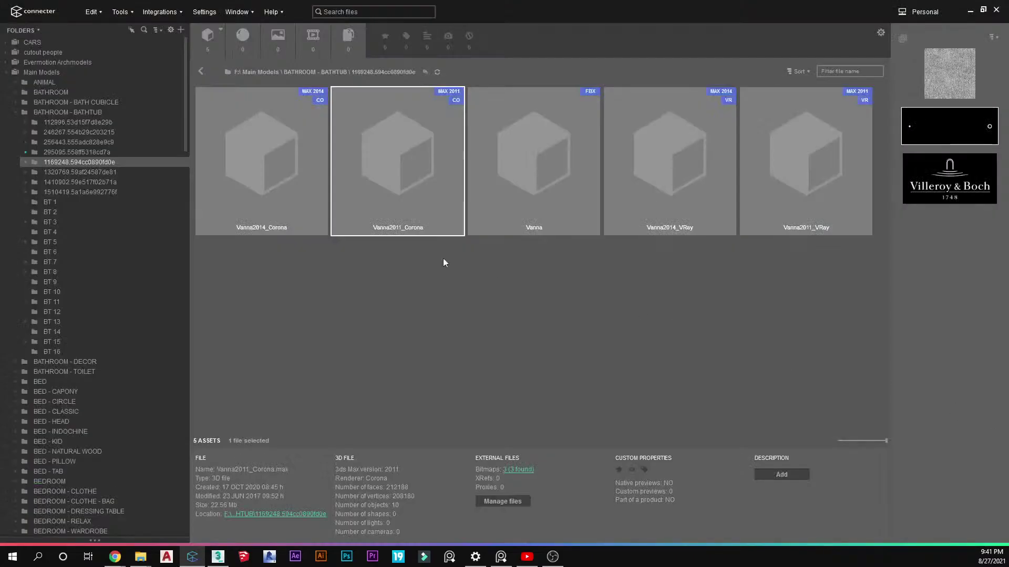
{"action": "left_click", "coordinate": [14, 112]}
{"action": "left_click", "coordinate": [42, 113]}
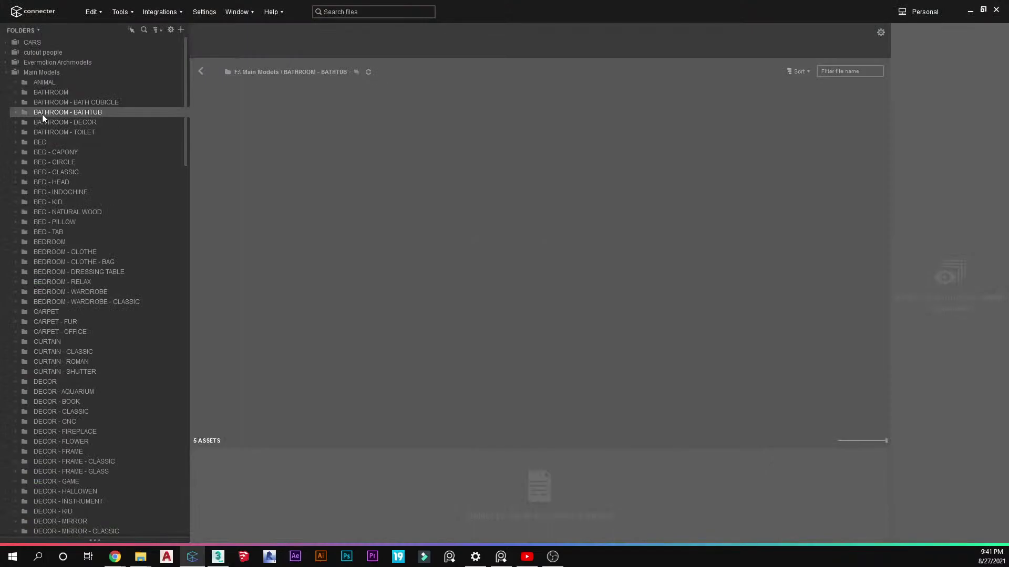
{"action": "left_click", "coordinate": [43, 103]}
{"action": "left_click", "coordinate": [51, 92]}
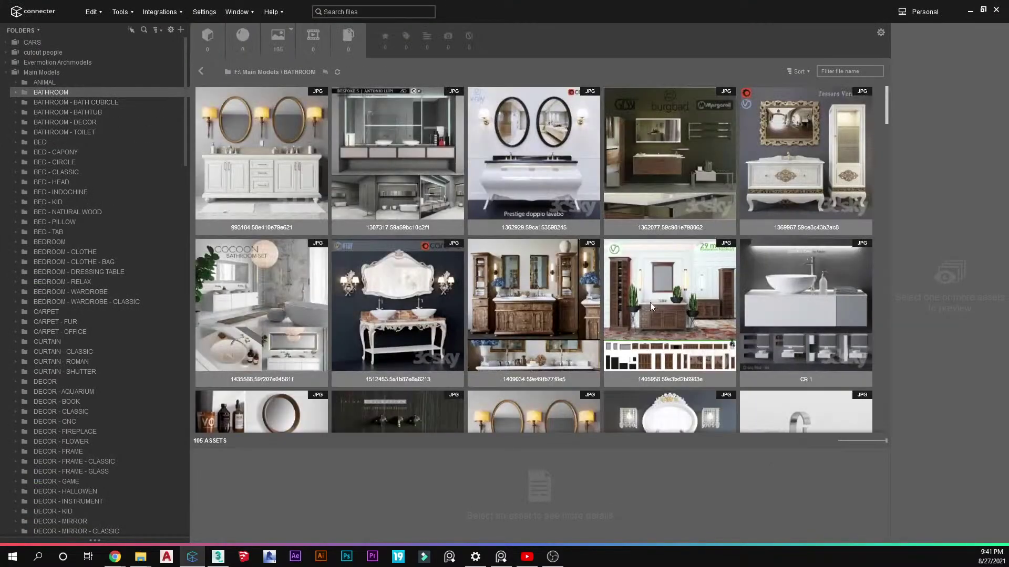
{"action": "scroll", "coordinate": [650, 306], "scroll_direction": "down", "scroll_amount": 15}
{"action": "scroll", "coordinate": [669, 331], "scroll_direction": "down", "scroll_amount": 15}
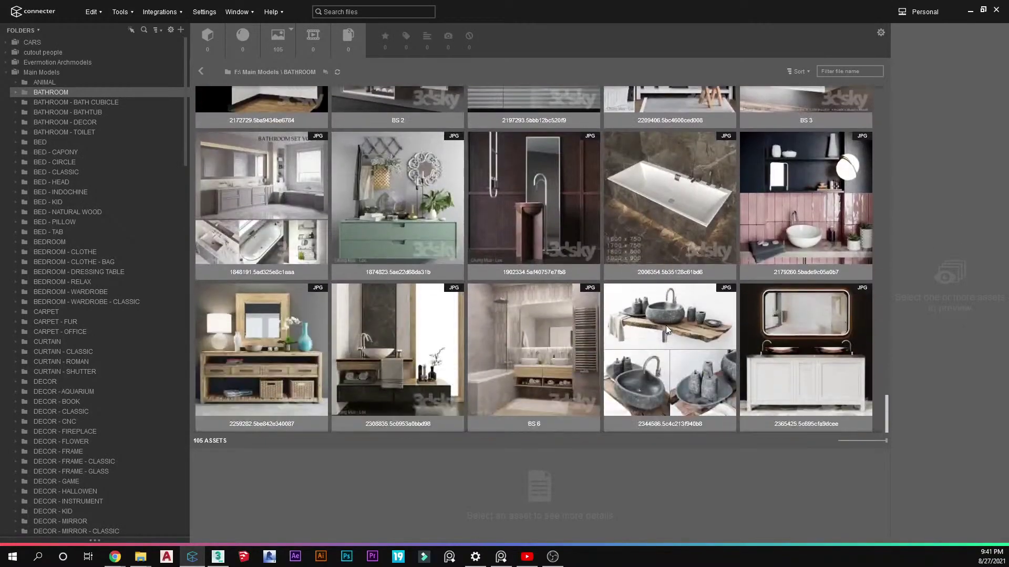
{"action": "scroll", "coordinate": [196, 155], "scroll_direction": "up", "scroll_amount": 5}
Browse the BATHROOM - DECOR folder and preview the hanging clothes model DC 25 at full size
{"action": "left_click", "coordinate": [59, 122]}
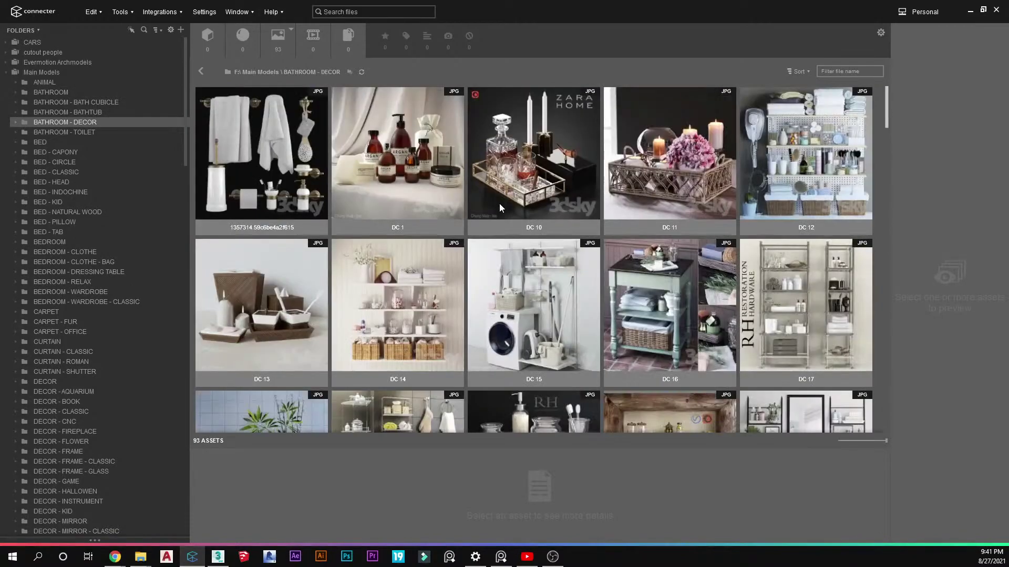
{"action": "scroll", "coordinate": [528, 298], "scroll_direction": "down", "scroll_amount": 6}
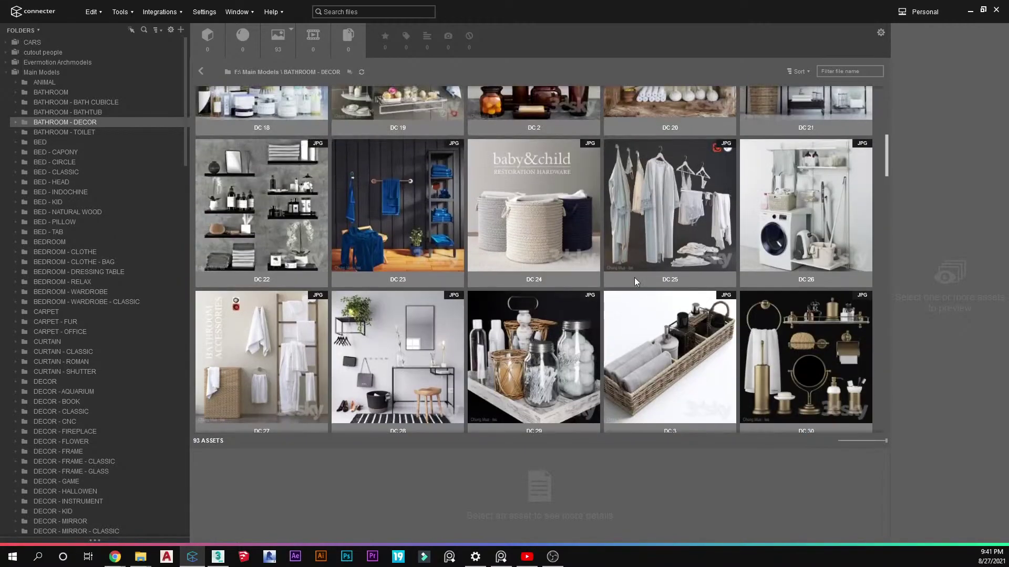
{"action": "double_click", "coordinate": [634, 277]}
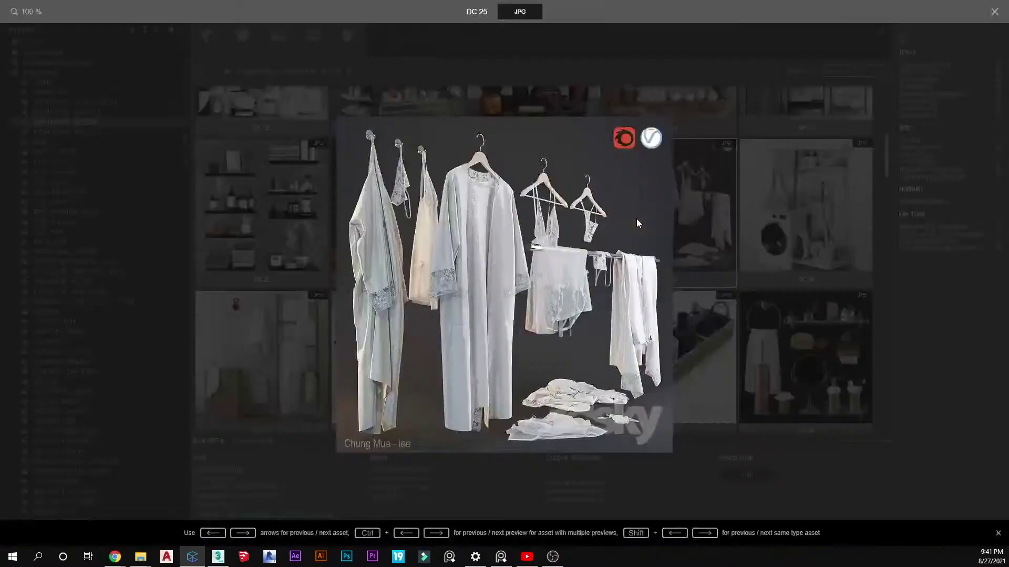
{"action": "key", "text": "Escape"}
Look further through the bathroom decor models and preview the bathrobe and basket set DGT 9
{"action": "scroll", "coordinate": [581, 304], "scroll_direction": "down", "scroll_amount": 5}
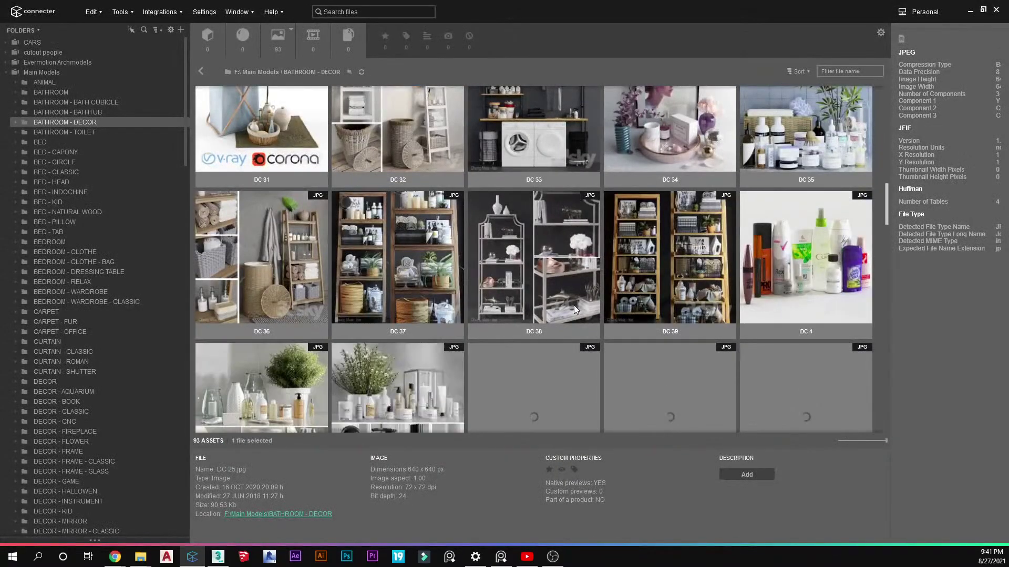
{"action": "scroll", "coordinate": [574, 304], "scroll_direction": "down", "scroll_amount": 8}
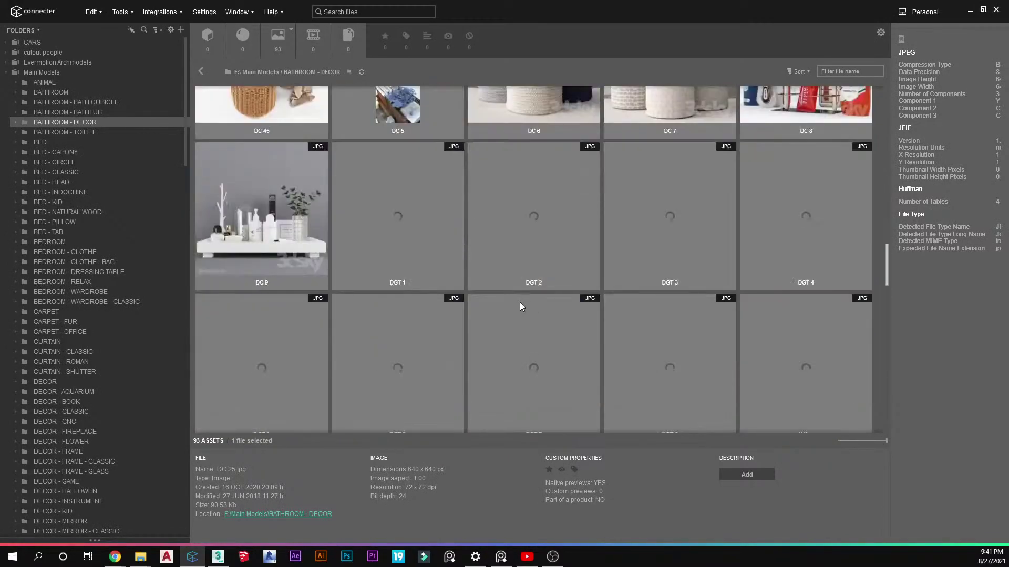
{"action": "scroll", "coordinate": [521, 296], "scroll_direction": "down", "scroll_amount": 5}
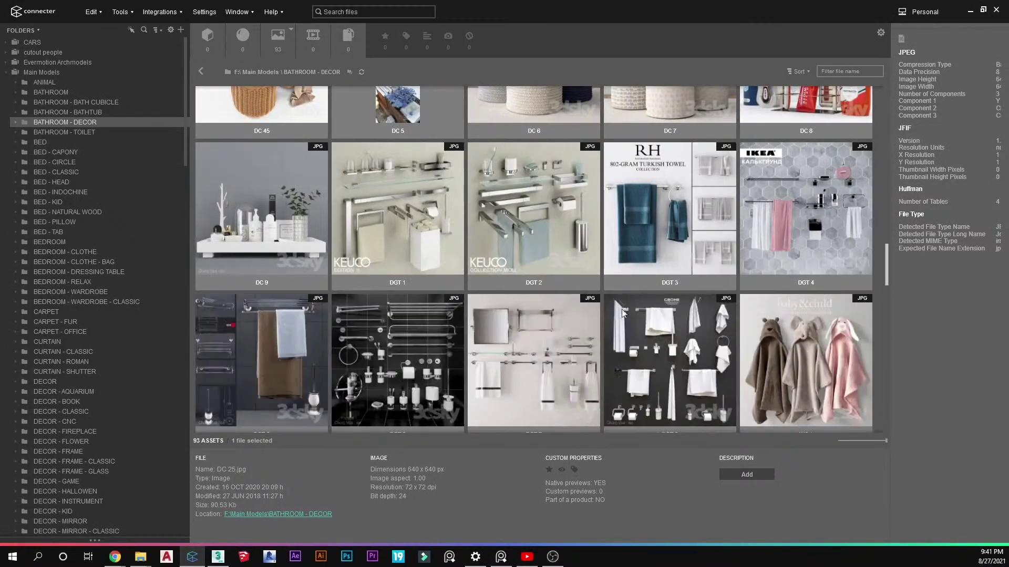
{"action": "scroll", "coordinate": [622, 313], "scroll_direction": "down", "scroll_amount": 3}
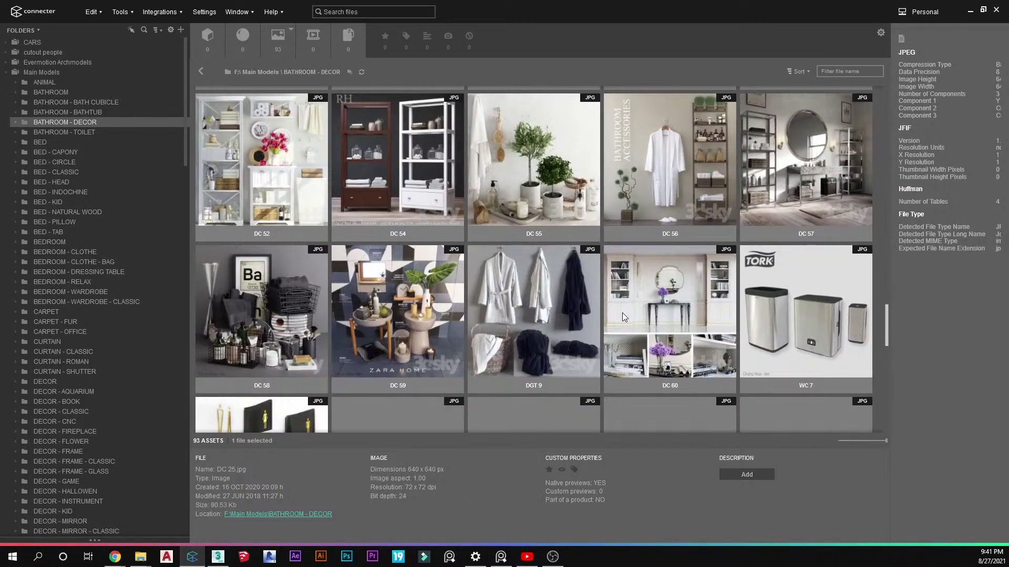
{"action": "double_click", "coordinate": [545, 306]}
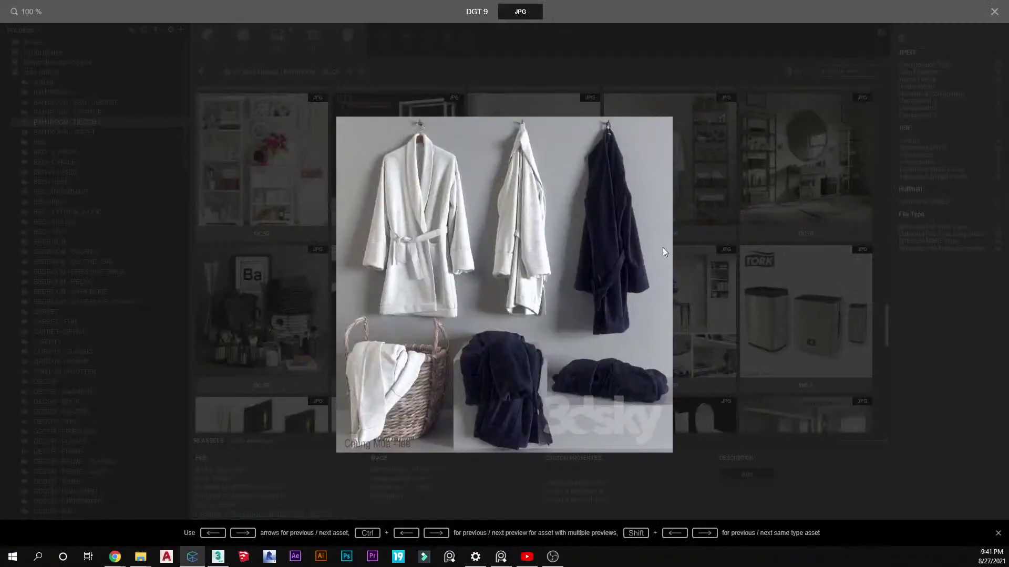
{"action": "key", "text": "Escape"}
Look through the remaining bathroom decor models and preview the bathrobe and towel set 993376.58e42aec0d7e7
{"action": "scroll", "coordinate": [547, 314], "scroll_direction": "down", "scroll_amount": 3}
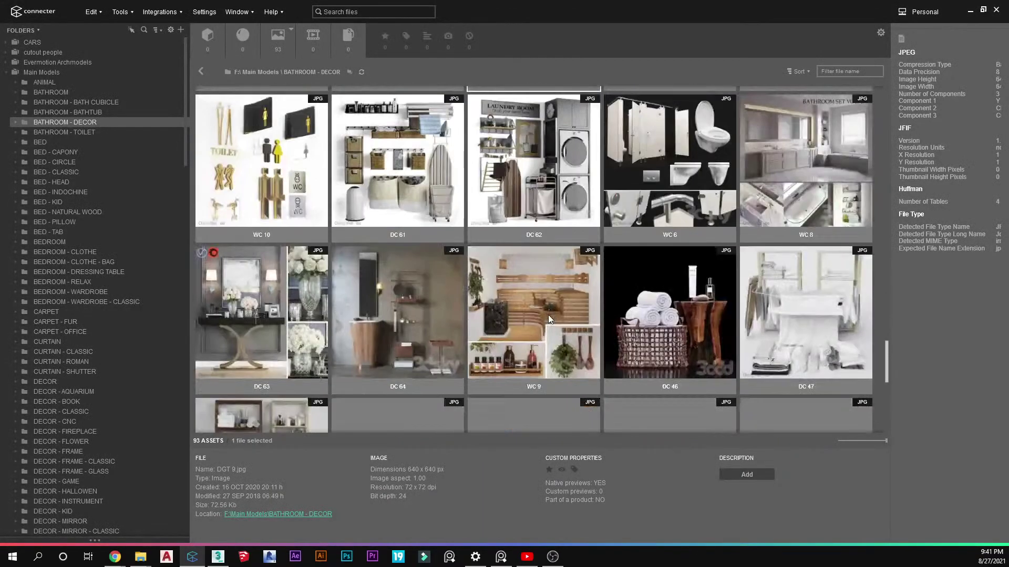
{"action": "scroll", "coordinate": [547, 314], "scroll_direction": "down", "scroll_amount": 3}
{"action": "double_click", "coordinate": [546, 204]}
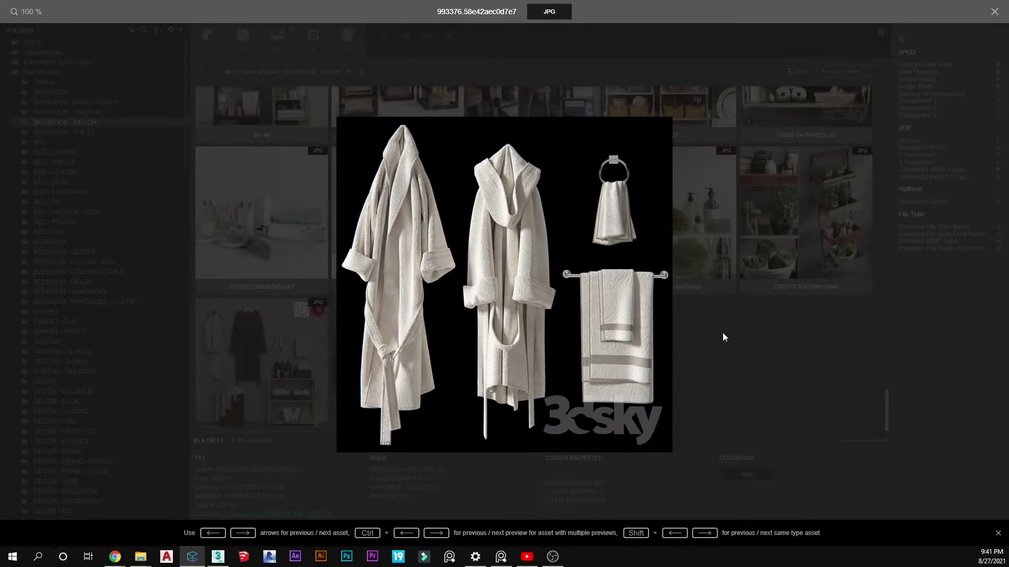
{"action": "key", "text": "Escape"}
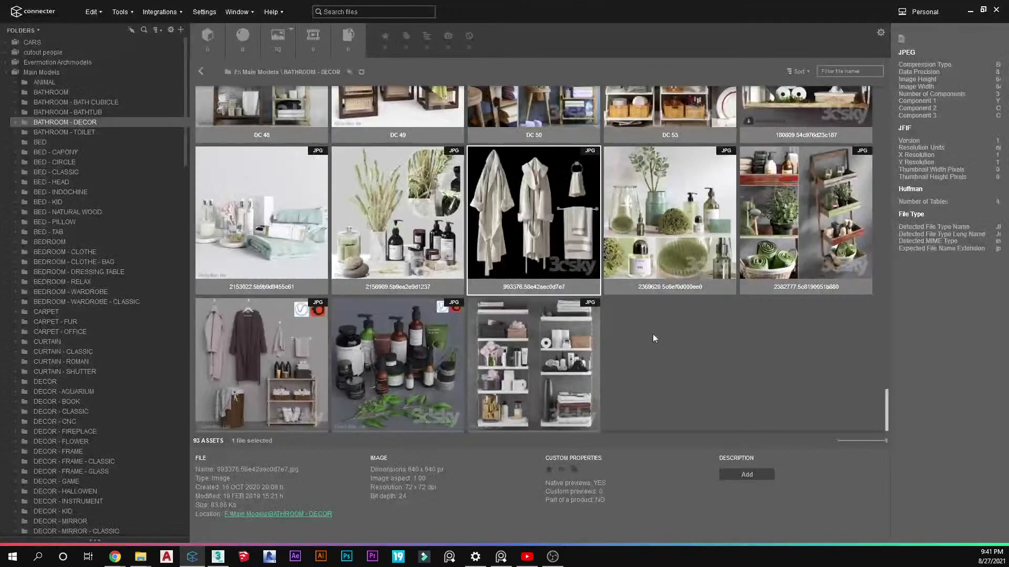
Merge the Bath set 2 model from the 993376.58e42aec0d7e7 decor folder into the 3ds Max scene, placing it in the room in Top view
{"action": "left_click", "coordinate": [15, 122]}
{"action": "double_click", "coordinate": [239, 381]}
{"action": "key", "text": "Escape"}
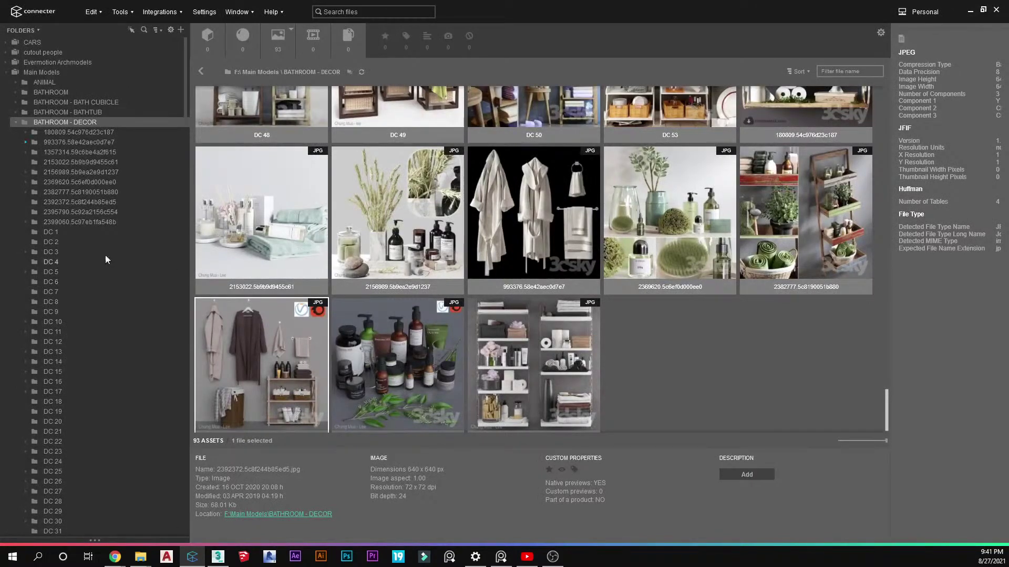
{"action": "left_click", "coordinate": [58, 139]}
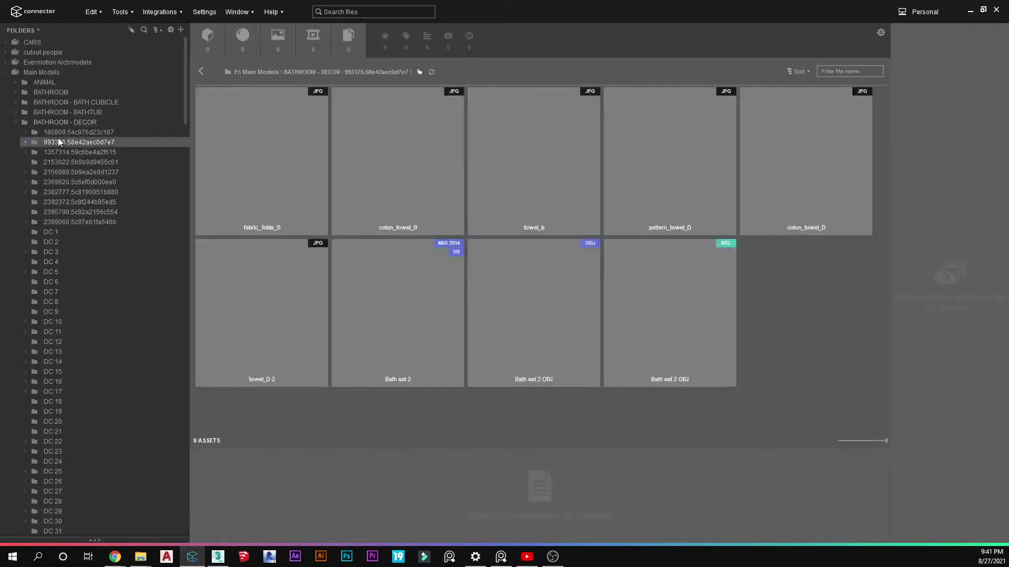
{"action": "left_click", "coordinate": [420, 291]}
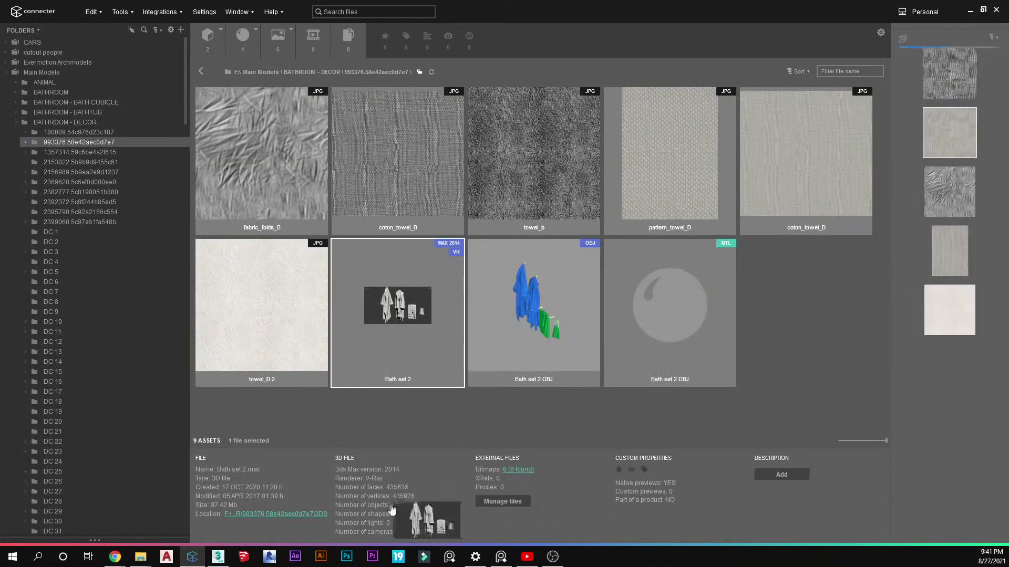
{"action": "left_click_drag", "start_coordinate": [220, 562], "coordinate": [364, 168]}
{"action": "left_click", "coordinate": [383, 175]}
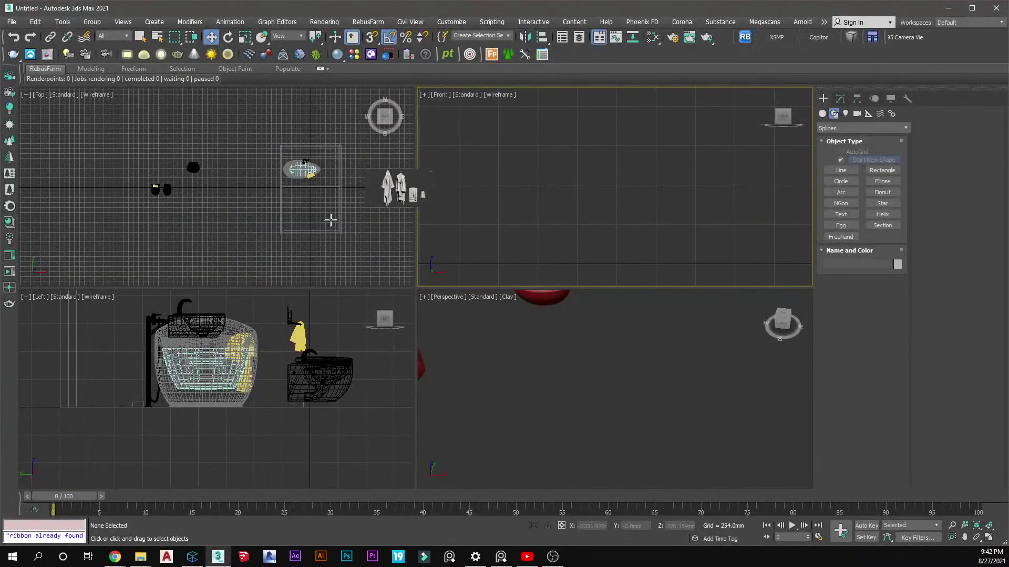
{"action": "left_click", "coordinate": [310, 198]}
Frame the merged bathrobe set in the Perspective view and switch that view's shading from Clay to Default Shading
{"action": "middle_click", "coordinate": [567, 407]}
{"action": "key", "text": "z"}
{"action": "scroll", "coordinate": [545, 377], "scroll_direction": "down", "scroll_amount": 5}
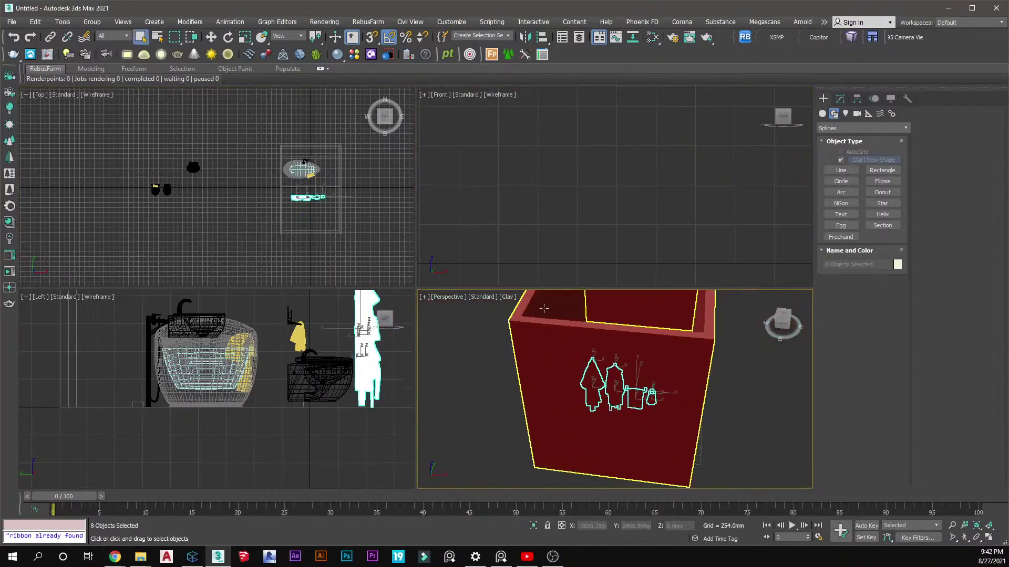
{"action": "left_click", "coordinate": [510, 297]}
{"action": "left_click", "coordinate": [541, 307]}
{"action": "middle_click_drag", "start_coordinate": [541, 307], "coordinate": [560, 377], "text": "alt"}
{"action": "scroll", "coordinate": [560, 377], "scroll_direction": "up", "scroll_amount": 8}
{"action": "middle_click_drag", "start_coordinate": [608, 334], "coordinate": [717, 375], "text": "alt"}
Group the middle bathrobe of the merged set with its wall hook as Group001
{"action": "left_click", "coordinate": [572, 350]}
{"action": "scroll", "coordinate": [717, 386], "scroll_direction": "down", "scroll_amount": 4}
{"action": "scroll", "coordinate": [645, 383], "scroll_direction": "up", "scroll_amount": 2}
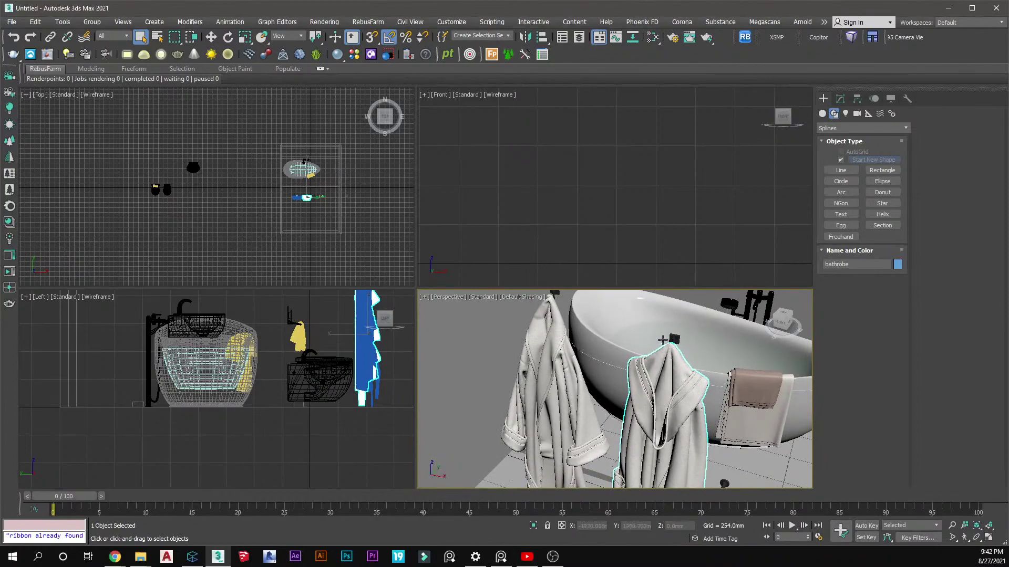
{"action": "scroll", "coordinate": [292, 190], "scroll_direction": "up", "scroll_amount": 10}
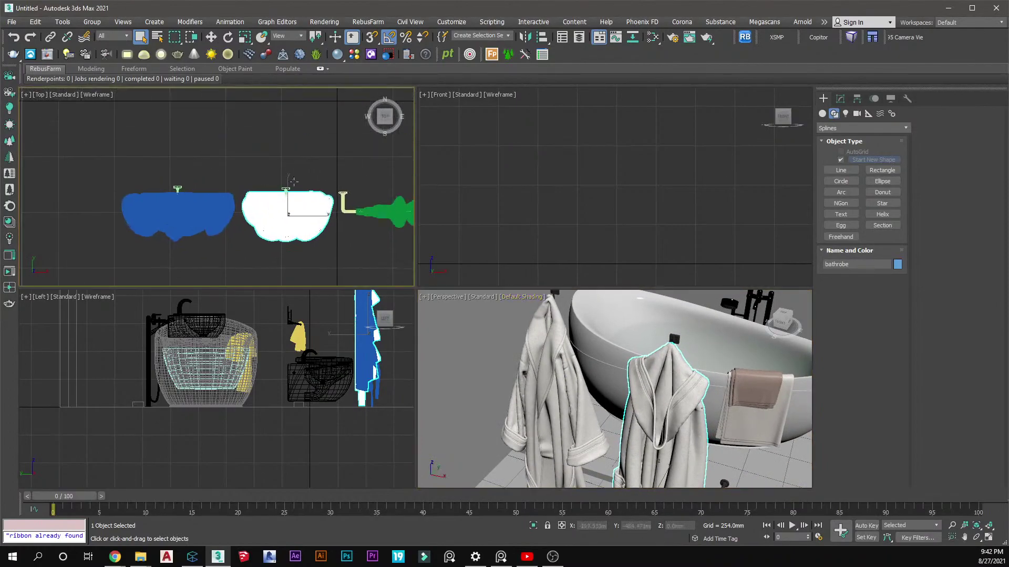
{"action": "left_click", "coordinate": [285, 189], "text": "ctrl"}
{"action": "right_click", "coordinate": [289, 192]}
{"action": "left_click", "coordinate": [300, 368]}
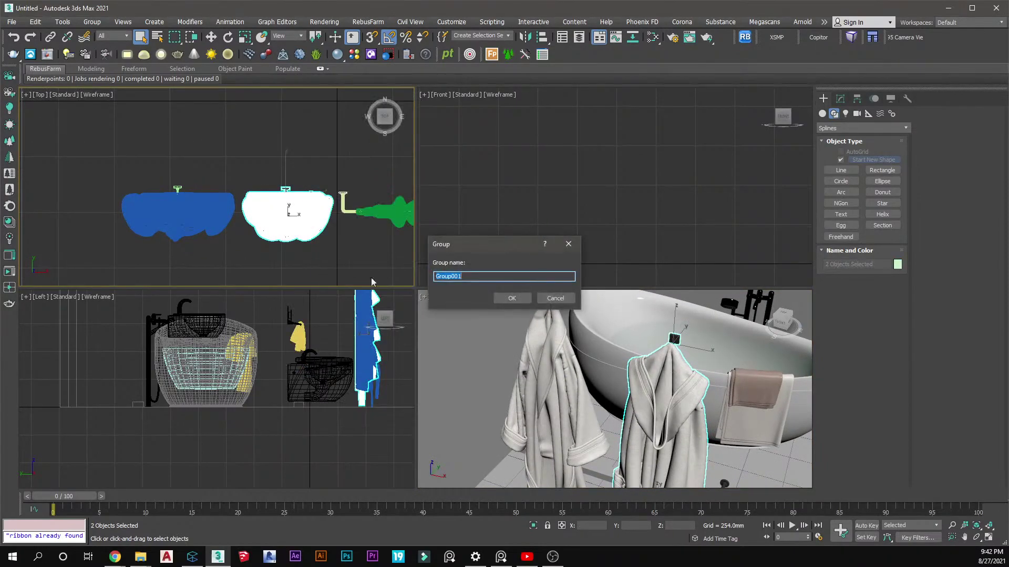
{"action": "left_click", "coordinate": [511, 298]}
Move the bathrobe group to the wall beyond the bathtub's narrow end and rotate it about a quarter turn clockwise
{"action": "scroll", "coordinate": [262, 233], "scroll_direction": "down", "scroll_amount": 6}
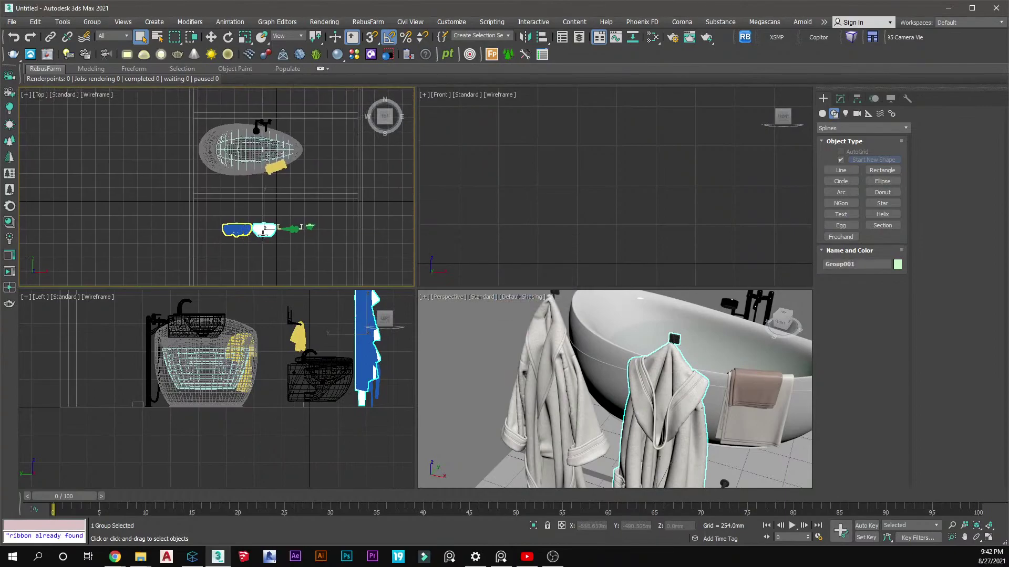
{"action": "key", "text": "w"}
{"action": "left_click_drag", "start_coordinate": [263, 233], "coordinate": [353, 193]}
{"action": "key", "text": "e"}
{"action": "scroll", "coordinate": [303, 156], "scroll_direction": "up", "scroll_amount": 5}
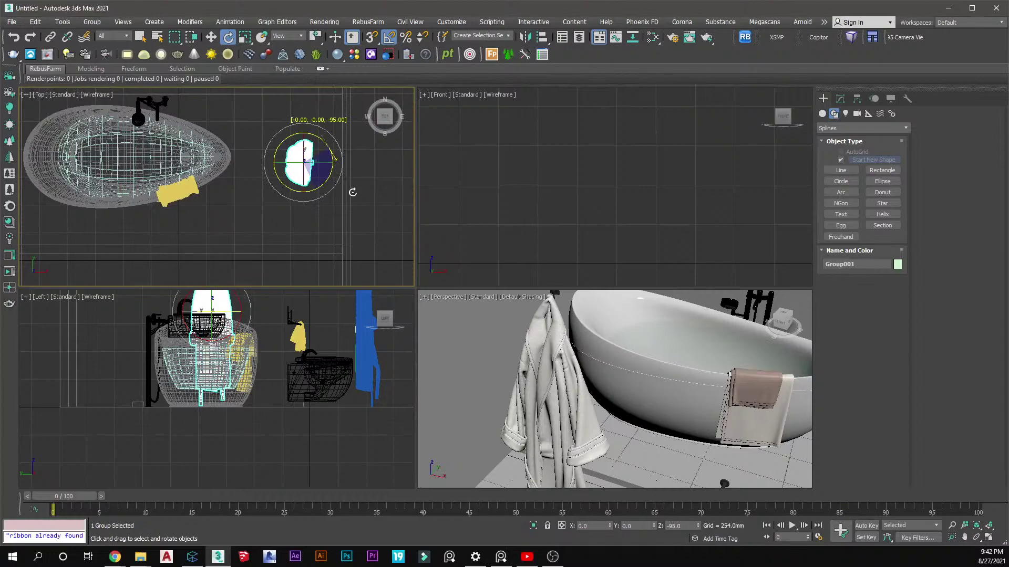
{"action": "key", "text": "w"}
{"action": "left_click_drag", "start_coordinate": [308, 164], "coordinate": [337, 162]}
Enlarge the bathrobe group and raise it higher on the wall, fitting its hook against the wall surface
{"action": "scroll", "coordinate": [283, 401], "scroll_direction": "down", "scroll_amount": 2}
{"action": "middle_click_drag", "start_coordinate": [284, 400], "coordinate": [329, 510]}
{"action": "scroll", "coordinate": [296, 446], "scroll_direction": "down", "scroll_amount": 3}
{"action": "middle_click_drag", "start_coordinate": [297, 446], "coordinate": [294, 398]}
{"action": "left_click_drag", "start_coordinate": [291, 382], "coordinate": [297, 343]}
{"action": "key", "text": "r"}
{"action": "key", "text": "w"}
{"action": "scroll", "coordinate": [340, 196], "scroll_direction": "up", "scroll_amount": 5}
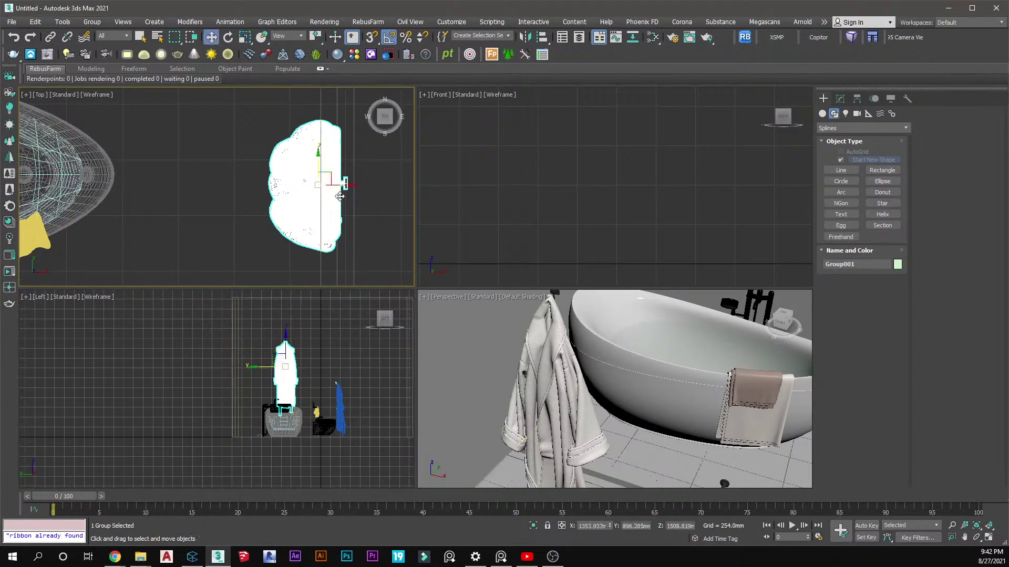
{"action": "left_click_drag", "start_coordinate": [340, 184], "coordinate": [333, 184]}
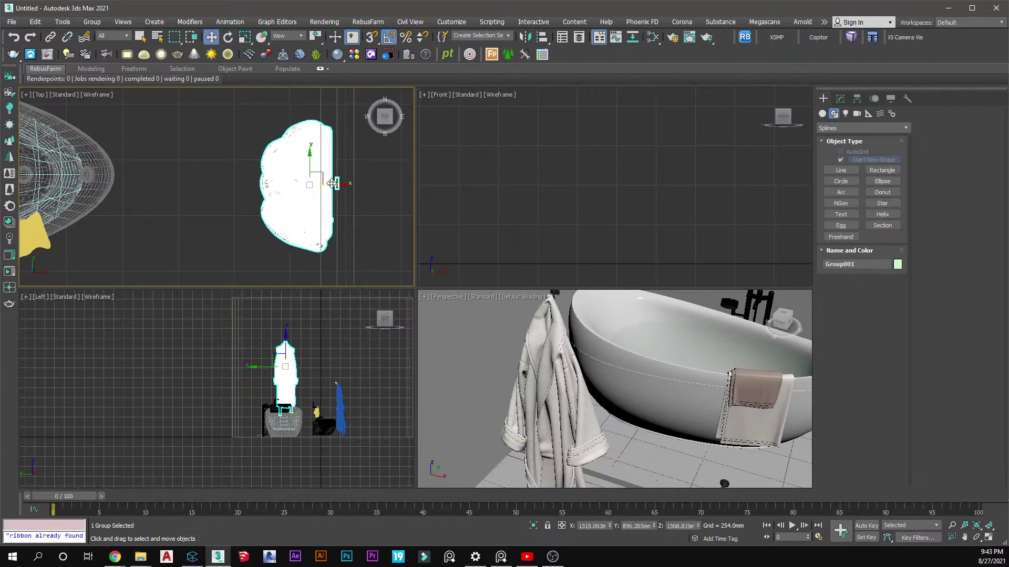
{"action": "scroll", "coordinate": [287, 404], "scroll_direction": "down", "scroll_amount": 3}
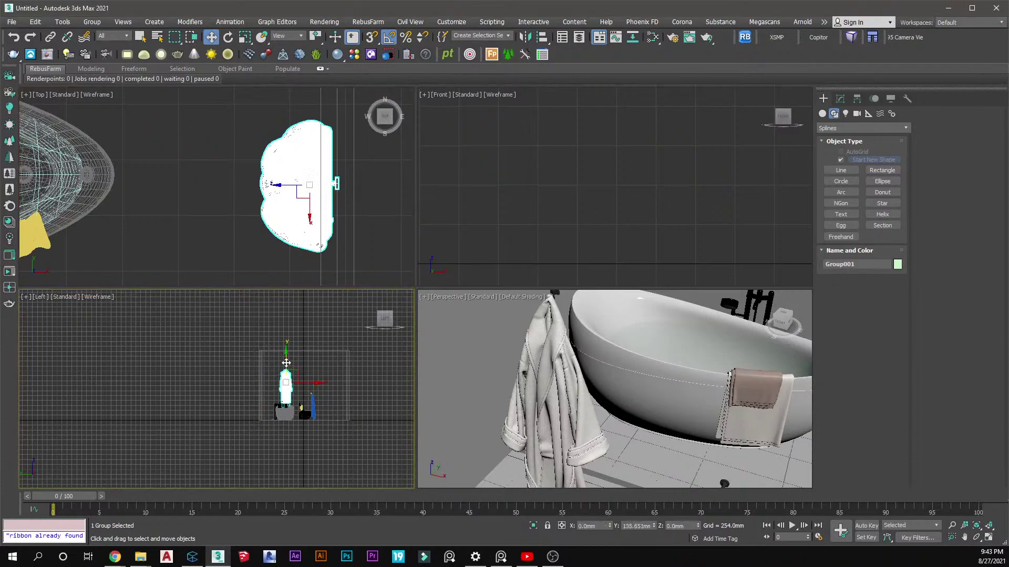
{"action": "scroll", "coordinate": [320, 156], "scroll_direction": "down", "scroll_amount": 4}
{"action": "left_click", "coordinate": [307, 200]}
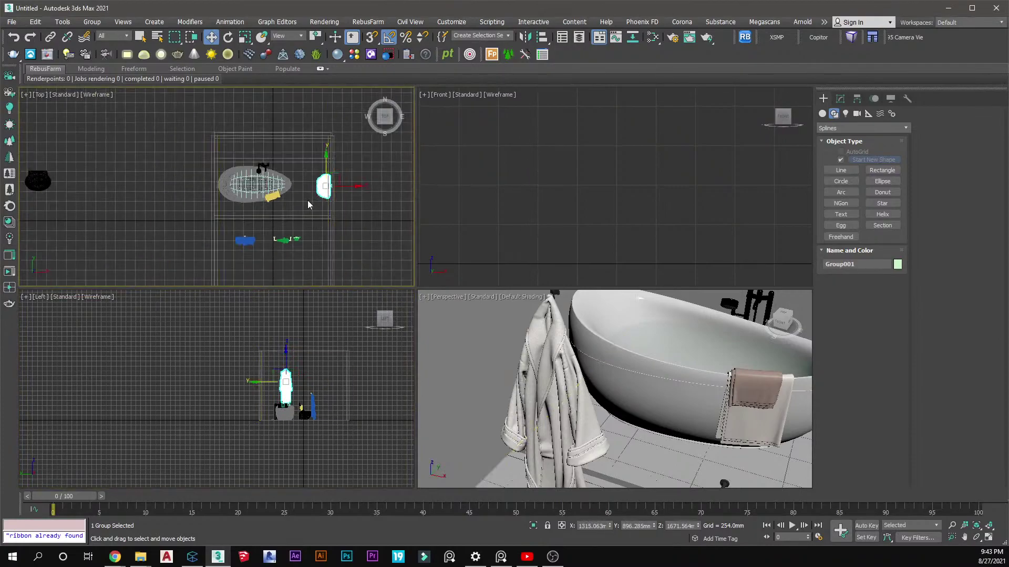
Shift the bathtub group slightly within its area of the room in the Top view
{"action": "middle_click_drag", "start_coordinate": [297, 211], "coordinate": [333, 176]}
{"action": "scroll", "coordinate": [341, 202], "scroll_direction": "up", "scroll_amount": 4}
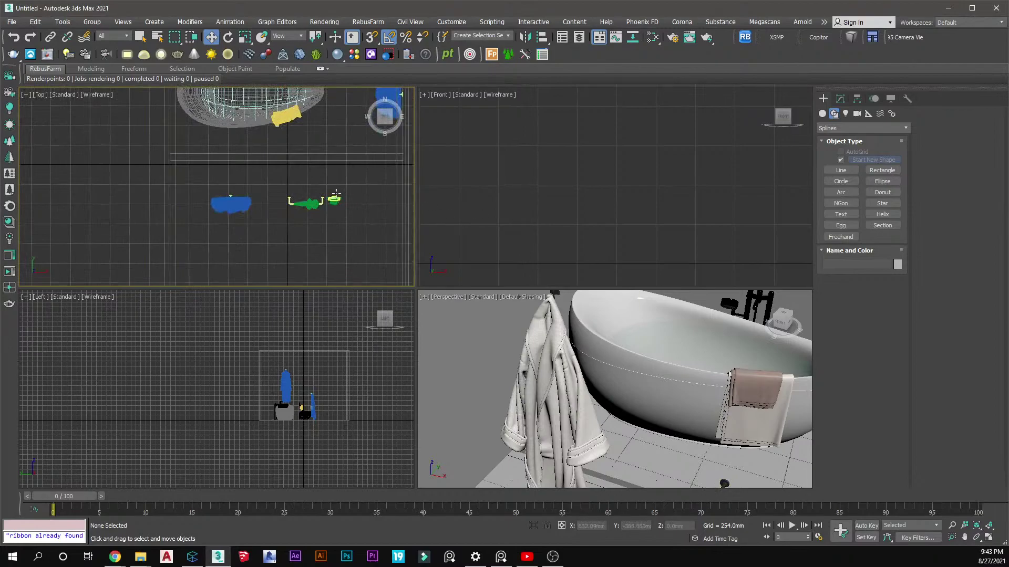
{"action": "scroll", "coordinate": [336, 199], "scroll_direction": "down", "scroll_amount": 4}
{"action": "scroll", "coordinate": [292, 198], "scroll_direction": "down", "scroll_amount": 1}
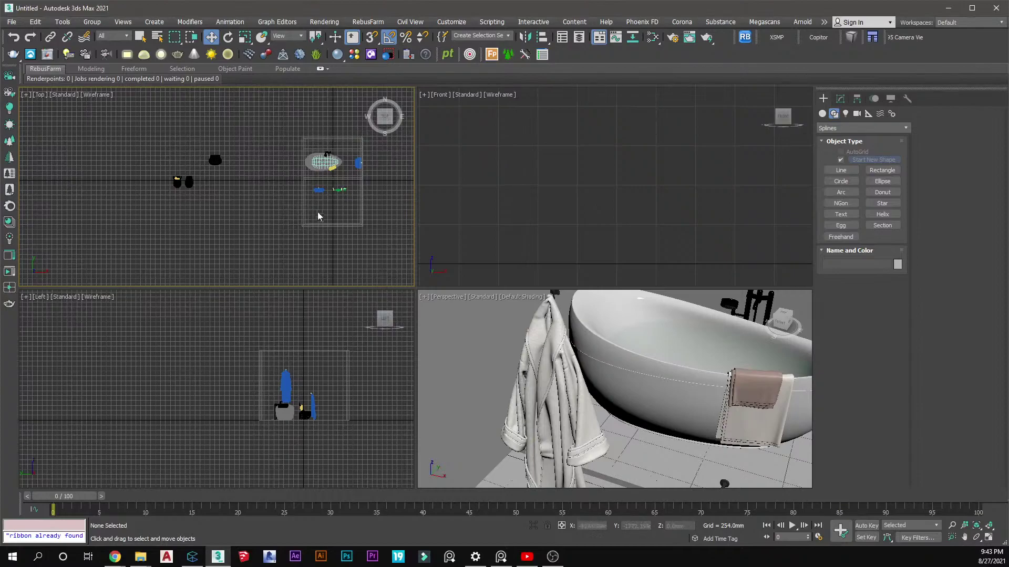
{"action": "scroll", "coordinate": [335, 182], "scroll_direction": "up", "scroll_amount": 3}
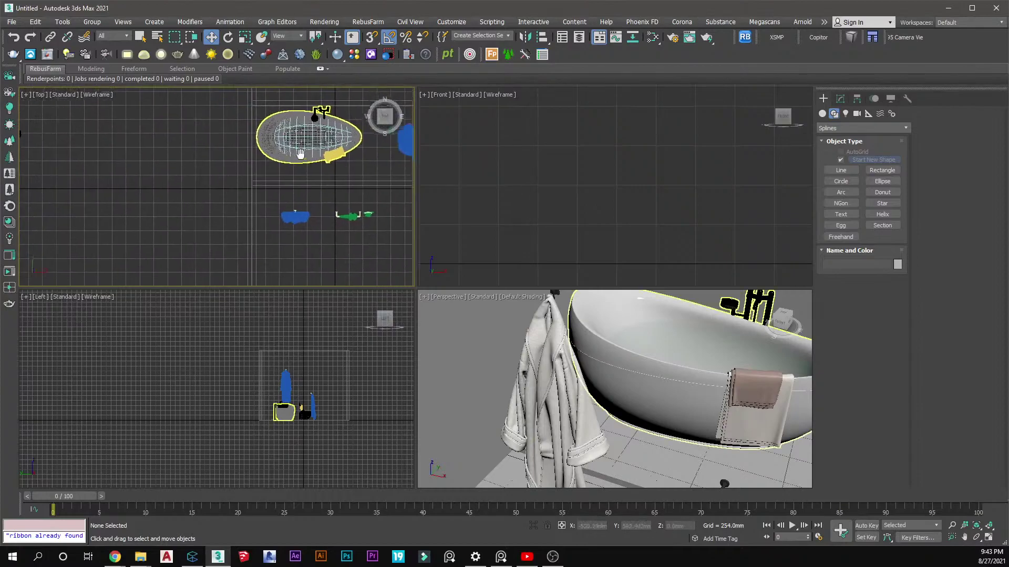
{"action": "left_click", "coordinate": [297, 146]}
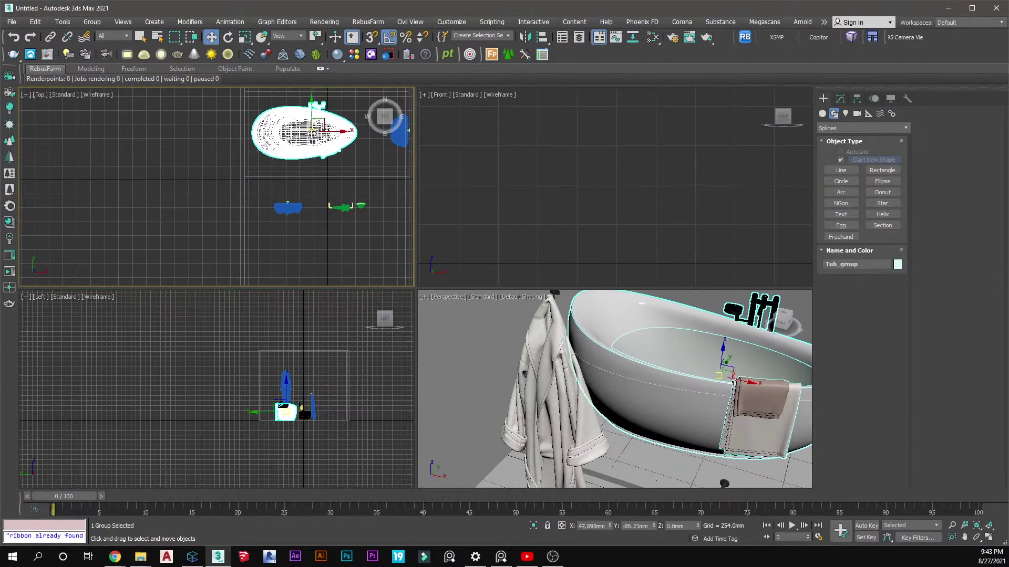
{"action": "left_click_drag", "start_coordinate": [310, 129], "coordinate": [310, 130]}
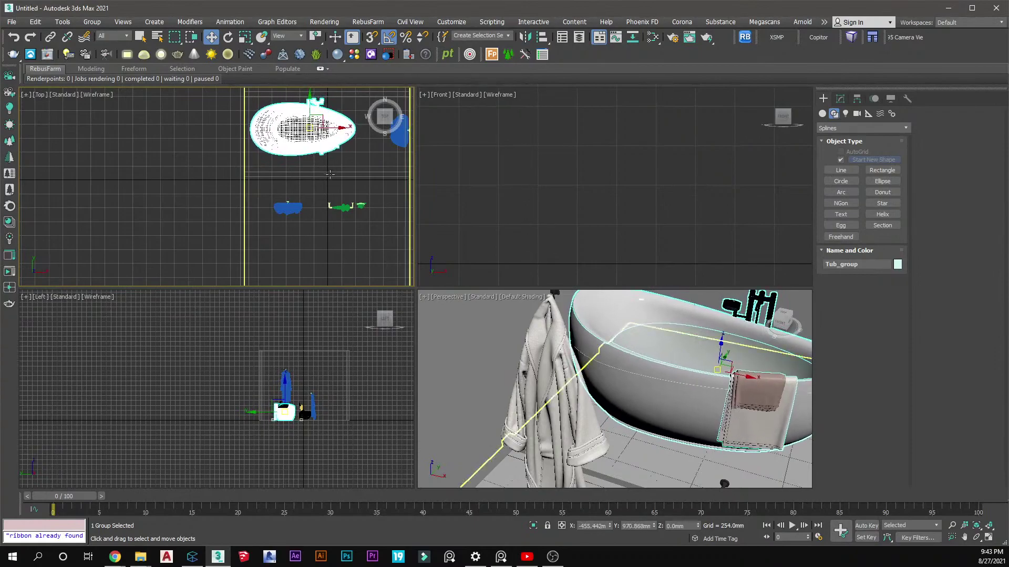
Move the eight vertices of the floor plane's divider strip in front of the bathtub about 106 mm away from the tub
{"action": "left_click", "coordinate": [330, 176]}
{"action": "left_click", "coordinate": [840, 100]}
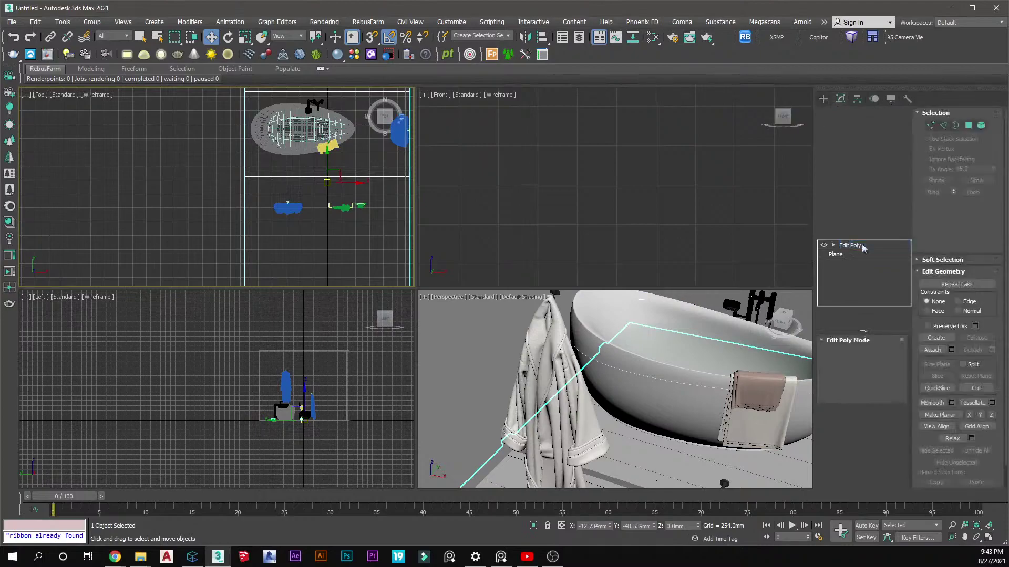
{"action": "left_click", "coordinate": [930, 125]}
{"action": "left_click_drag", "start_coordinate": [325, 155], "coordinate": [329, 158]}
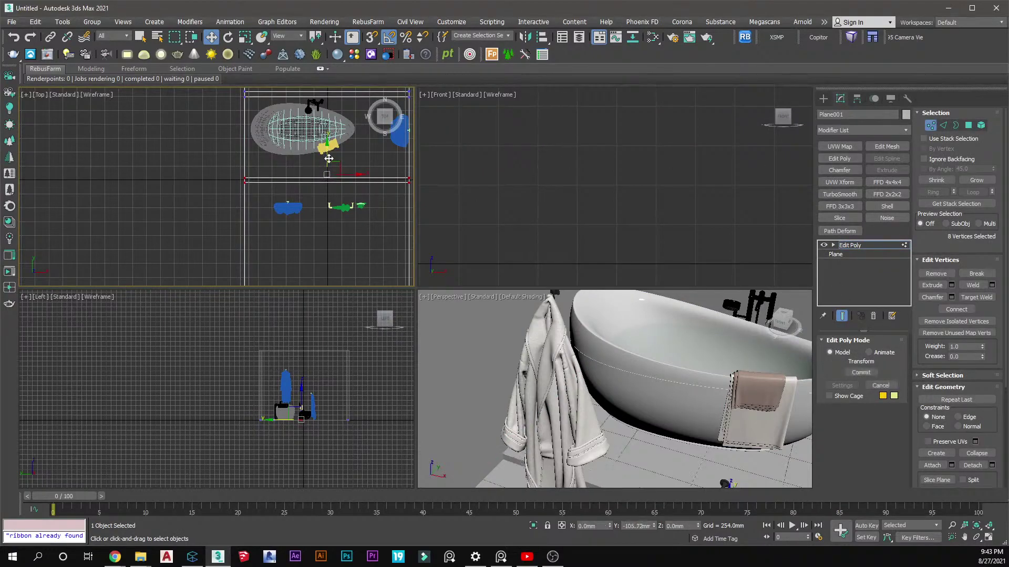
{"action": "left_click", "coordinate": [824, 99]}
{"action": "left_click", "coordinate": [721, 210]}
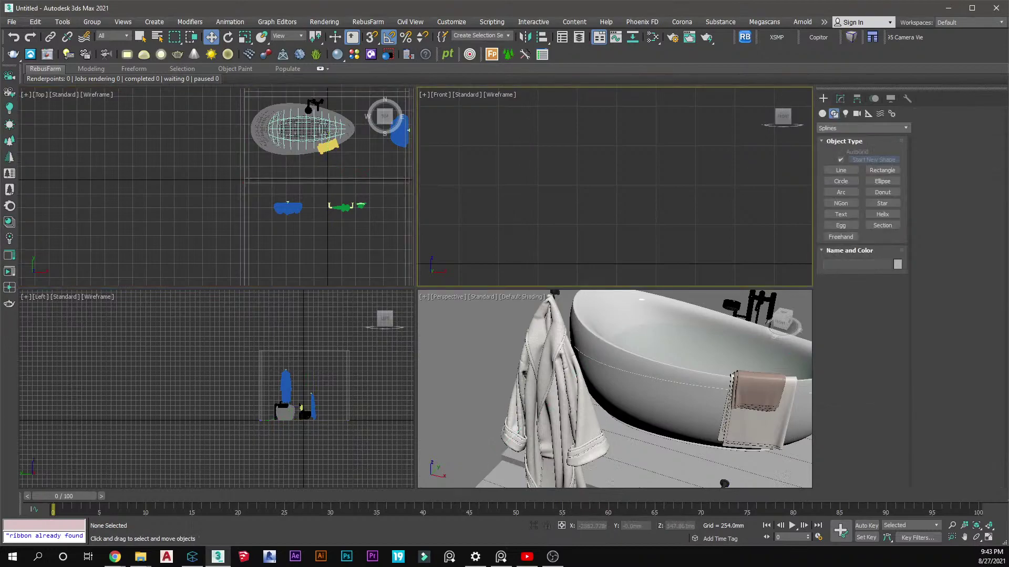
Switch to Connecter, look through the BATHROOM - DECOR folder again and preview the hallway set DC 28
{"action": "key", "text": "alt+Tab"}
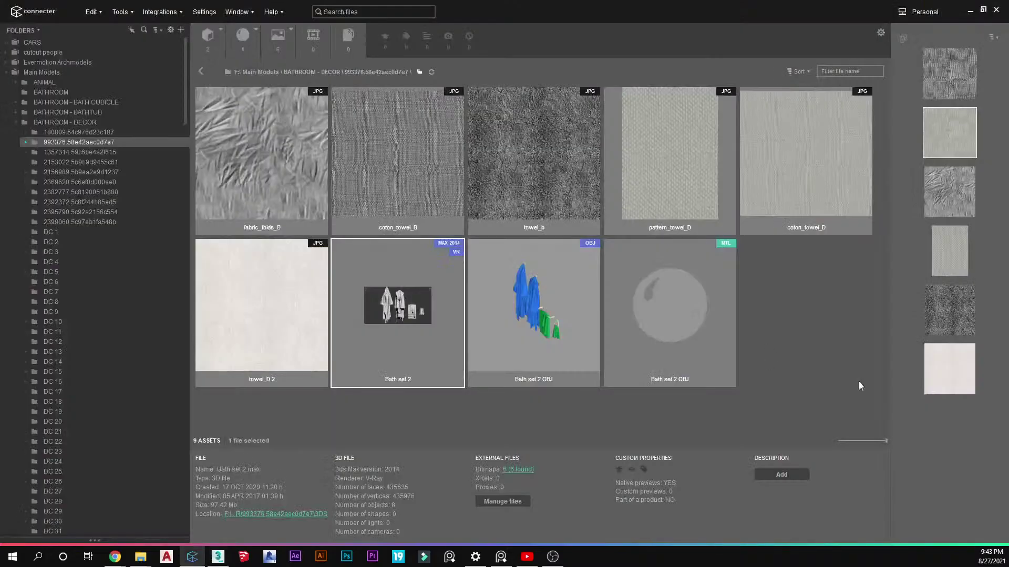
{"action": "left_click", "coordinate": [14, 122]}
{"action": "left_click", "coordinate": [44, 122]}
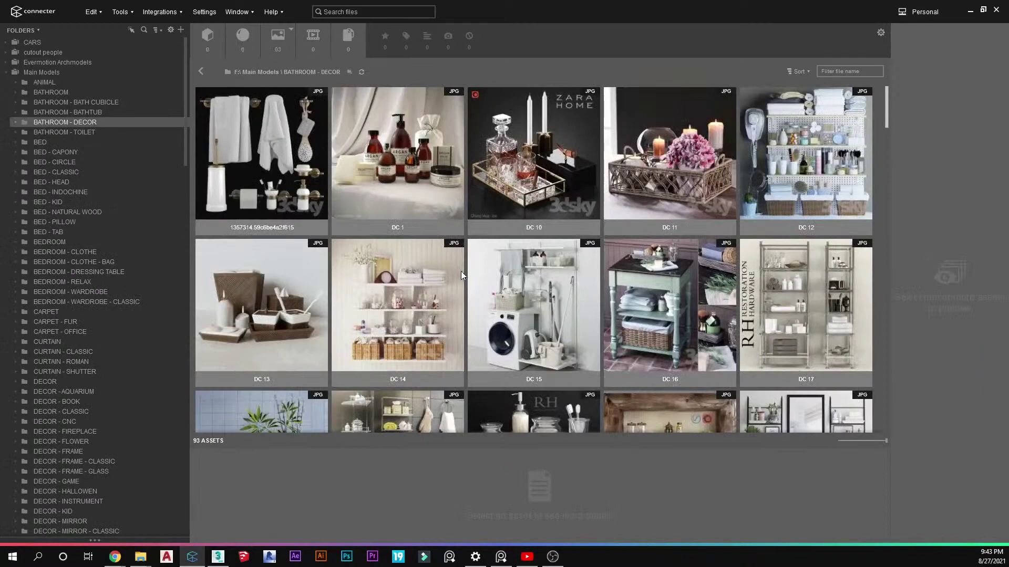
{"action": "scroll", "coordinate": [436, 221], "scroll_direction": "down", "scroll_amount": 5}
{"action": "scroll", "coordinate": [434, 376], "scroll_direction": "down", "scroll_amount": 3}
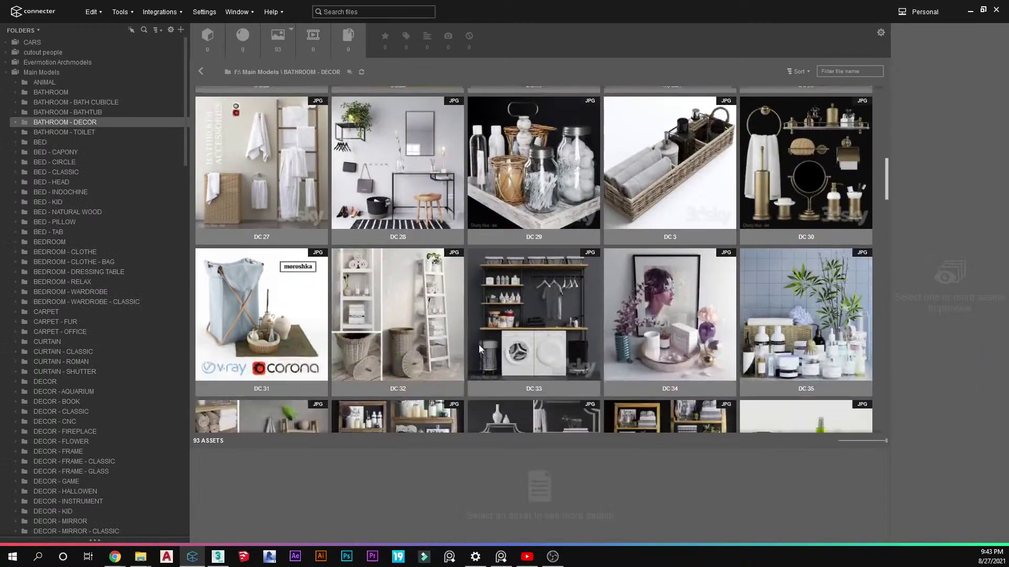
{"action": "double_click", "coordinate": [378, 197]}
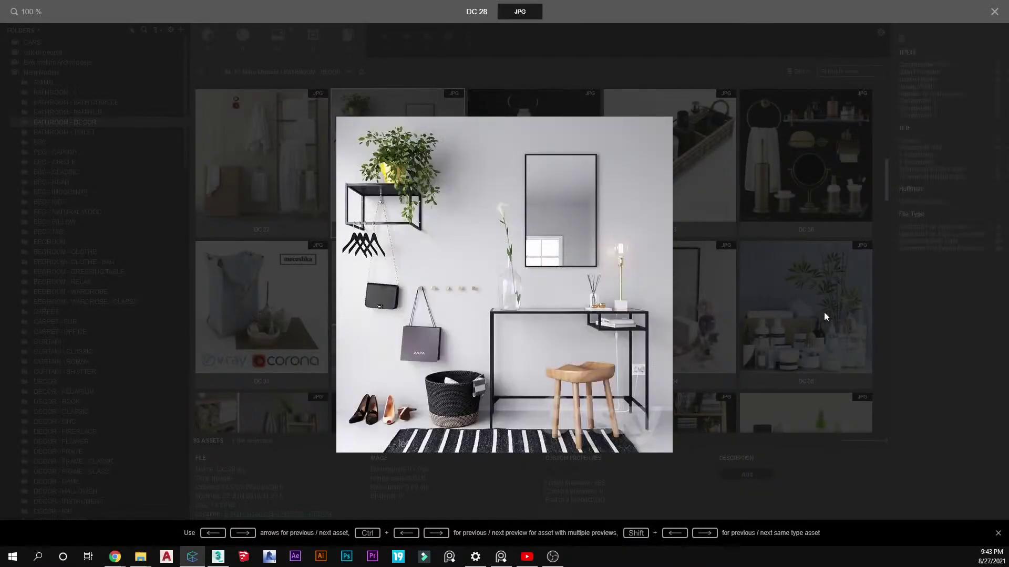
{"action": "key", "text": "Escape"}
Look through the remaining bathroom decor models and preview the wheat and toiletries set 2156989.5b9ea2e9d1237
{"action": "scroll", "coordinate": [449, 288], "scroll_direction": "down", "scroll_amount": 15}
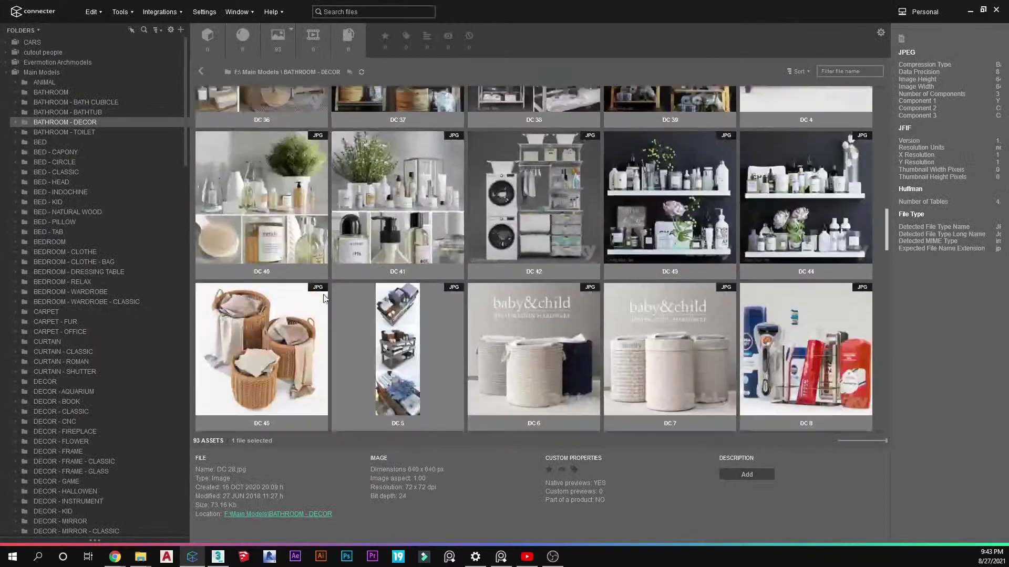
{"action": "scroll", "coordinate": [468, 343], "scroll_direction": "down", "scroll_amount": 10}
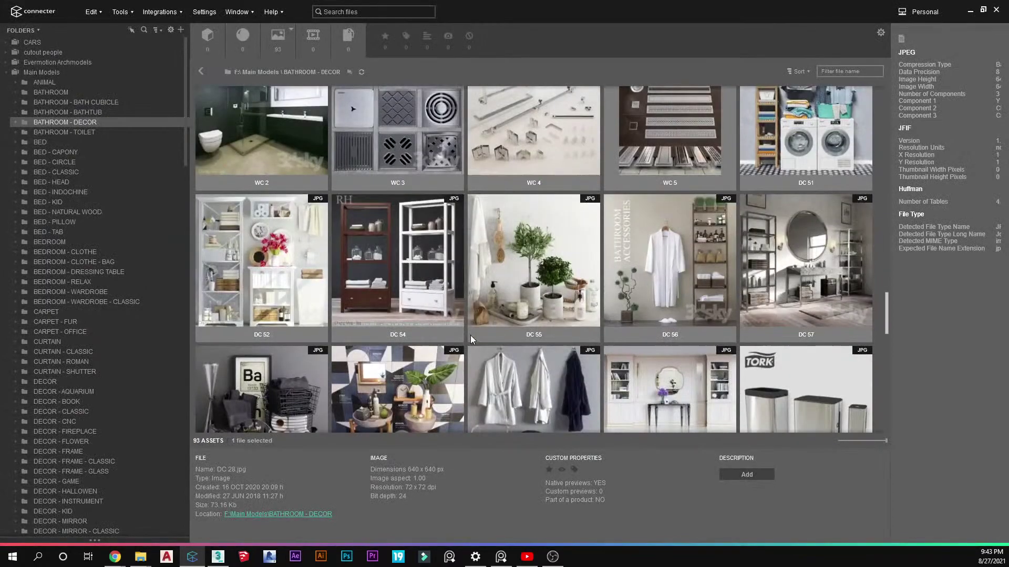
{"action": "scroll", "coordinate": [507, 338], "scroll_direction": "down", "scroll_amount": 4}
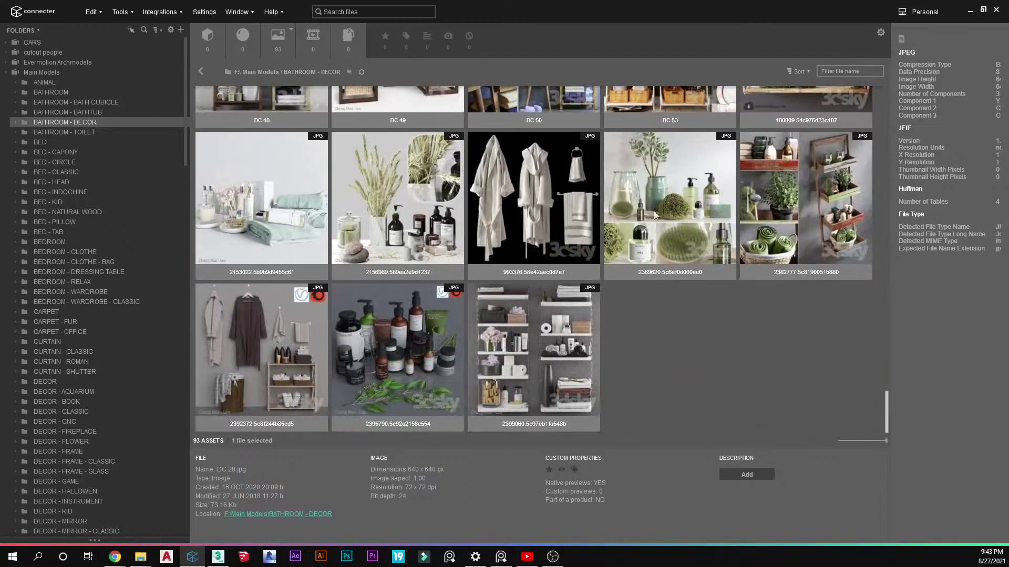
{"action": "double_click", "coordinate": [392, 195]}
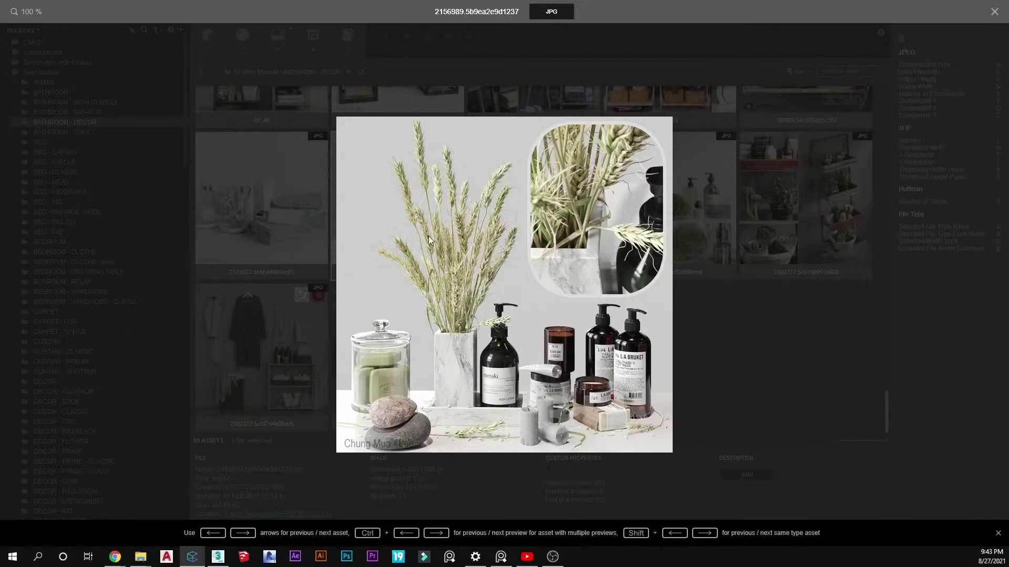
{"action": "left_click", "coordinate": [728, 315]}
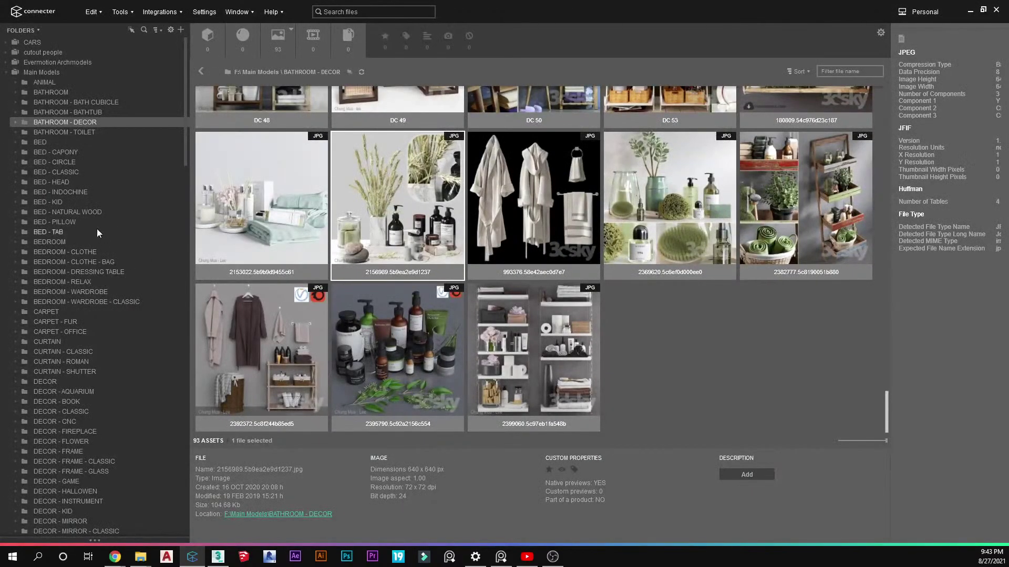
Check the BATHROOM - BATHTUB and BATHROOM folders and preview the stone washbasin model CR 11
{"action": "left_click", "coordinate": [66, 112]}
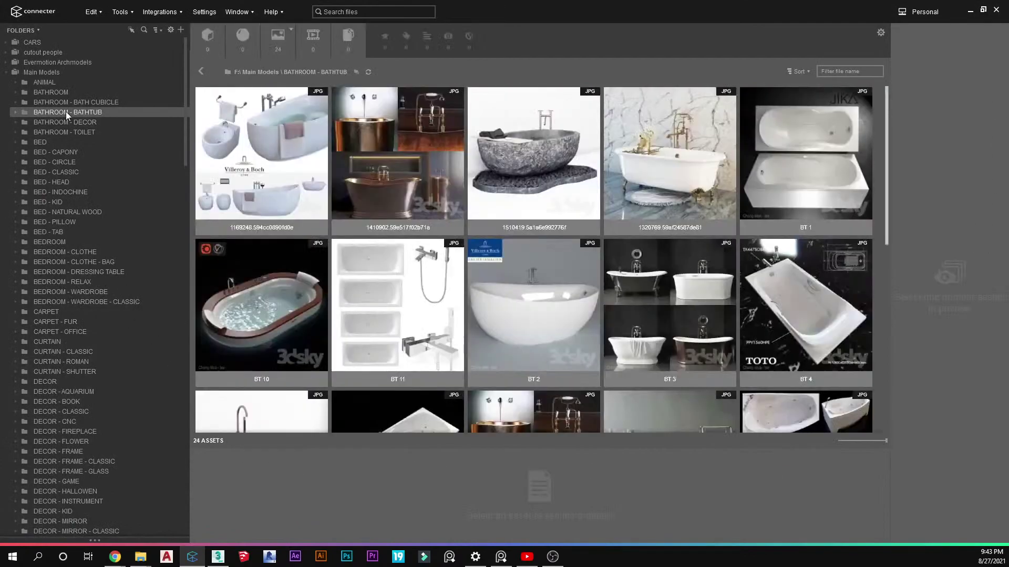
{"action": "left_click", "coordinate": [59, 93]}
{"action": "scroll", "coordinate": [495, 221], "scroll_direction": "down", "scroll_amount": 5}
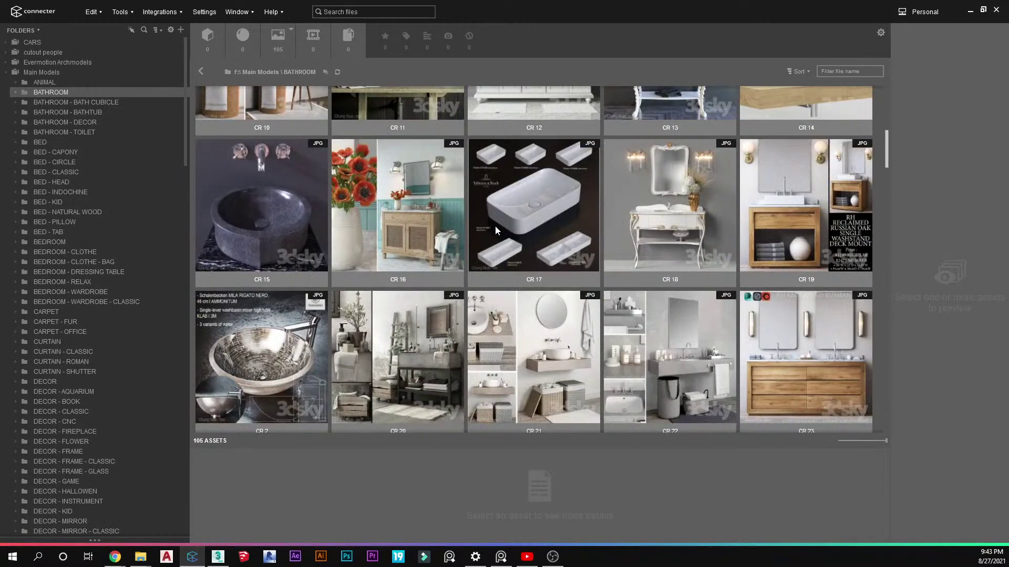
{"action": "scroll", "coordinate": [490, 248], "scroll_direction": "up", "scroll_amount": 2}
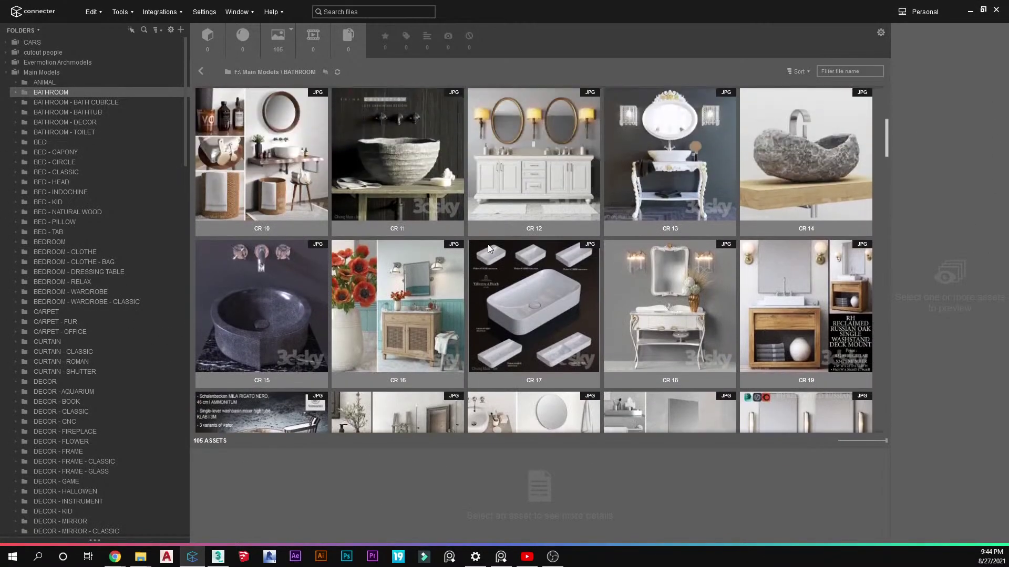
{"action": "double_click", "coordinate": [403, 147]}
{"action": "left_click", "coordinate": [745, 252]}
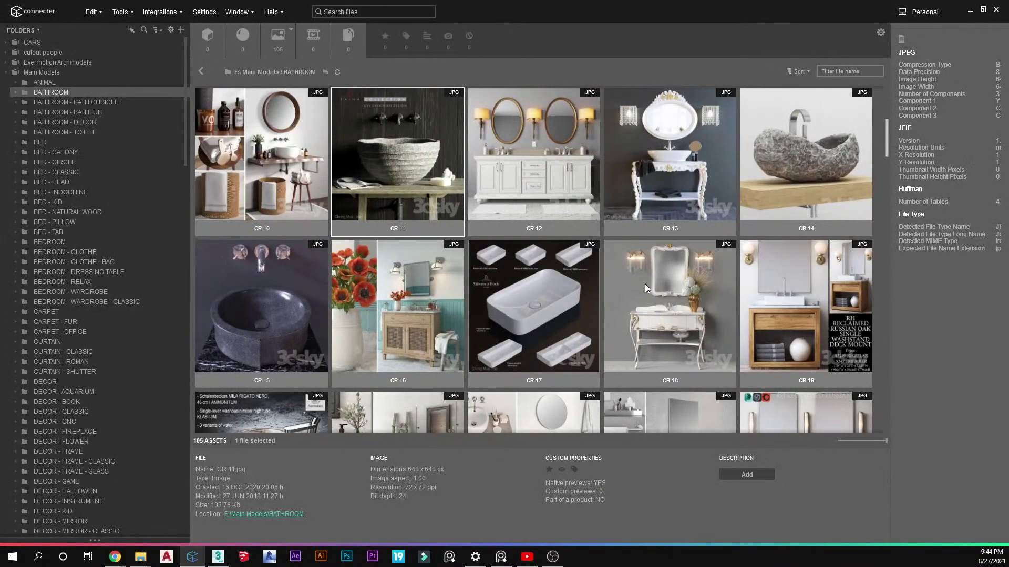
Look through the washbasin and vanity models in the BATHROOM folder and preview the wooden vanity set CR 57
{"action": "scroll", "coordinate": [620, 297], "scroll_direction": "down", "scroll_amount": 5}
{"action": "scroll", "coordinate": [510, 347], "scroll_direction": "down", "scroll_amount": 10}
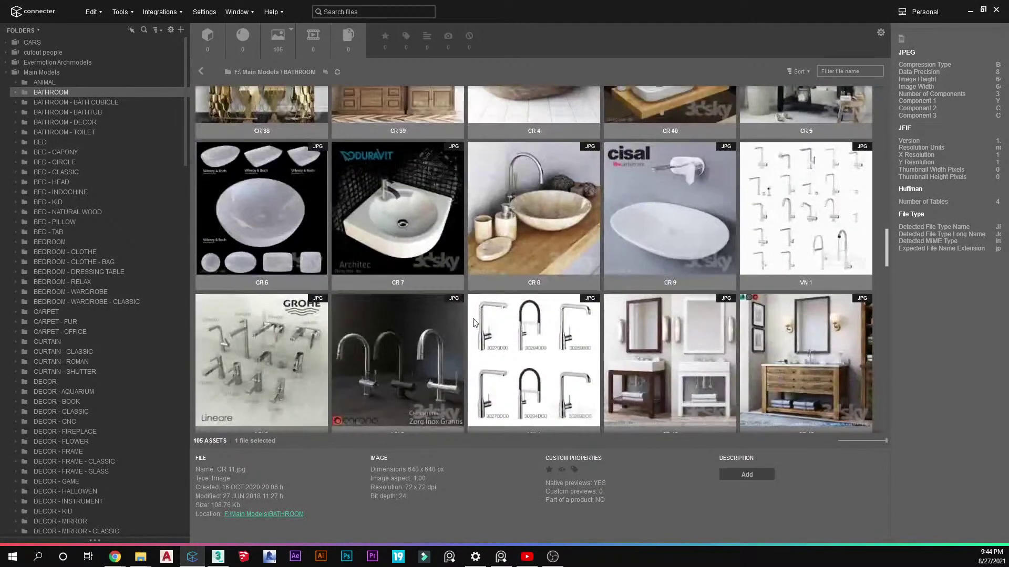
{"action": "scroll", "coordinate": [473, 322], "scroll_direction": "down", "scroll_amount": 3}
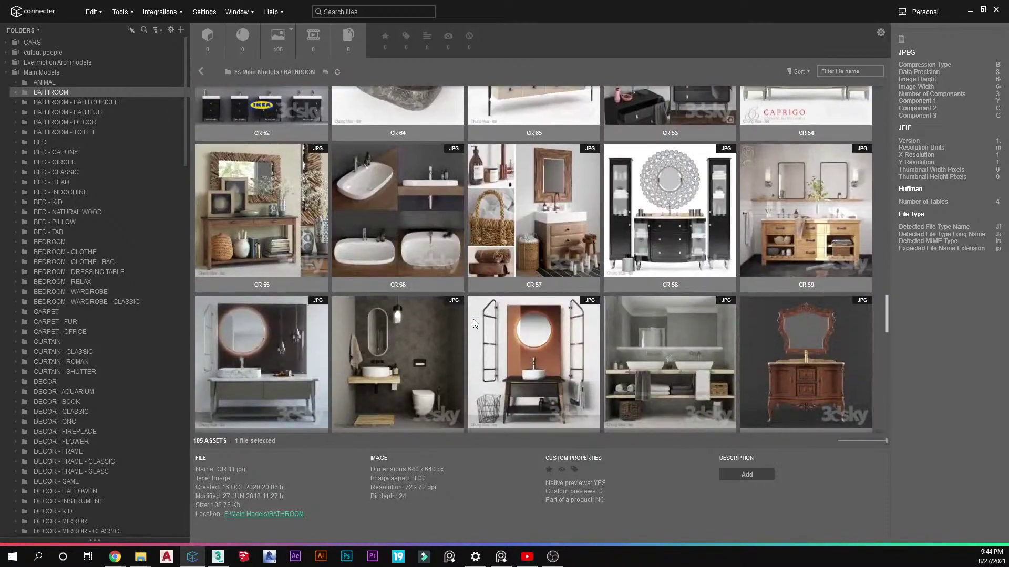
{"action": "scroll", "coordinate": [473, 322], "scroll_direction": "down", "scroll_amount": 3}
{"action": "double_click", "coordinate": [556, 150]}
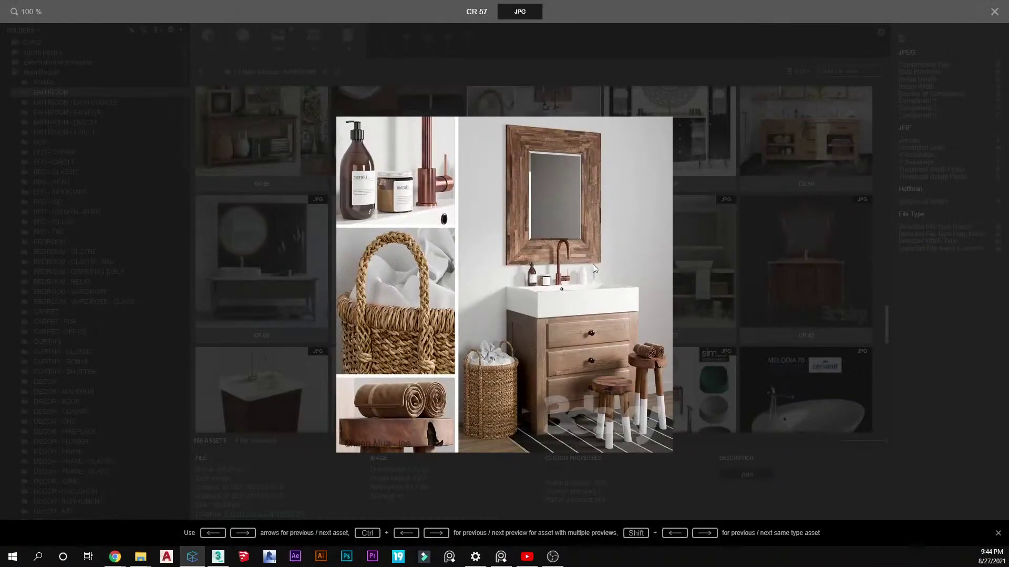
{"action": "left_click", "coordinate": [739, 368]}
Browse the rest of the BATHROOM folder, return to its first models and preview the washbasin set CR 10
{"action": "scroll", "coordinate": [676, 386], "scroll_direction": "down", "scroll_amount": 6}
{"action": "scroll", "coordinate": [676, 385], "scroll_direction": "down", "scroll_amount": 9}
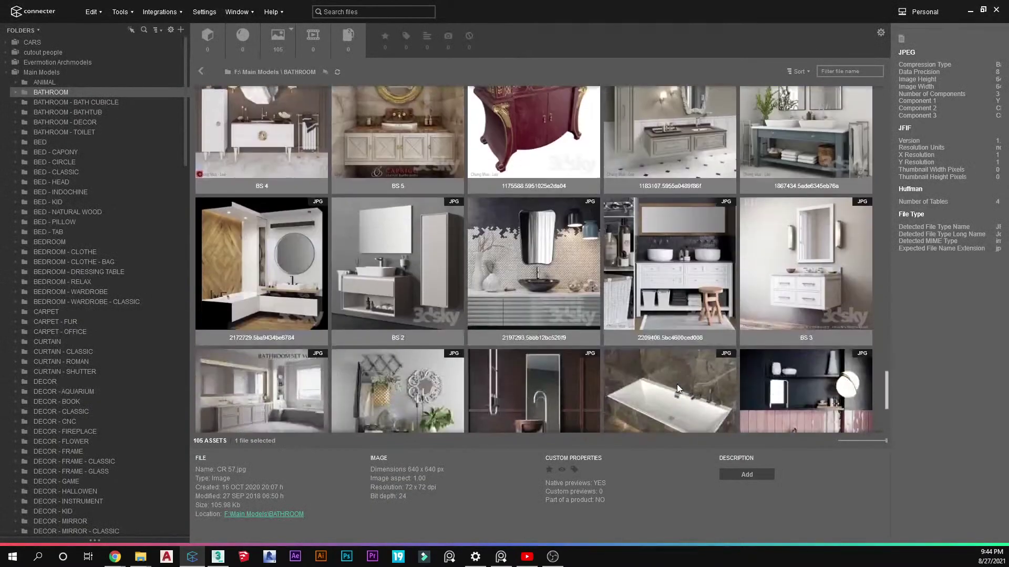
{"action": "scroll", "coordinate": [532, 321], "scroll_direction": "up", "scroll_amount": 20}
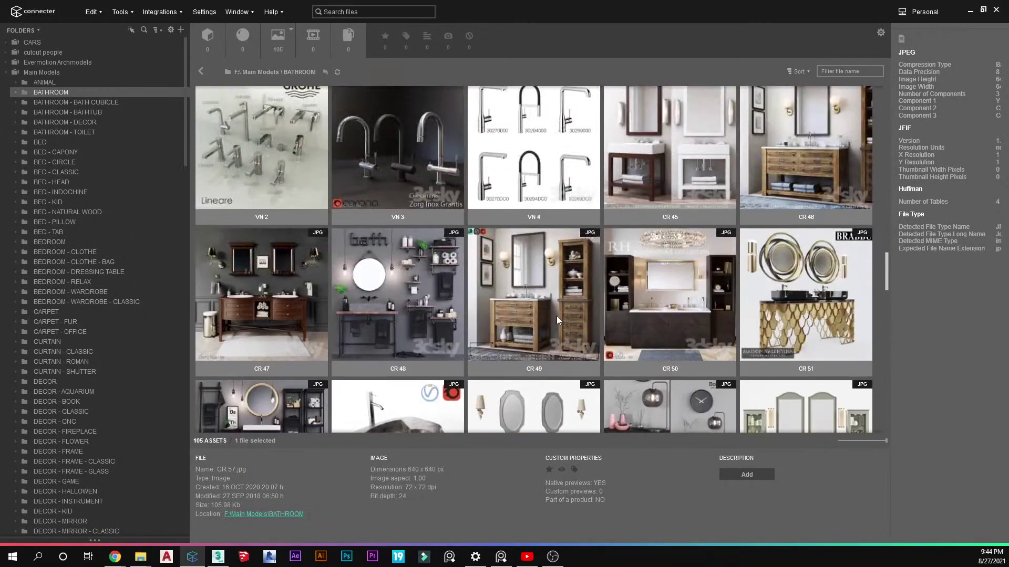
{"action": "scroll", "coordinate": [555, 317], "scroll_direction": "up", "scroll_amount": 10}
{"action": "scroll", "coordinate": [555, 317], "scroll_direction": "up", "scroll_amount": 10}
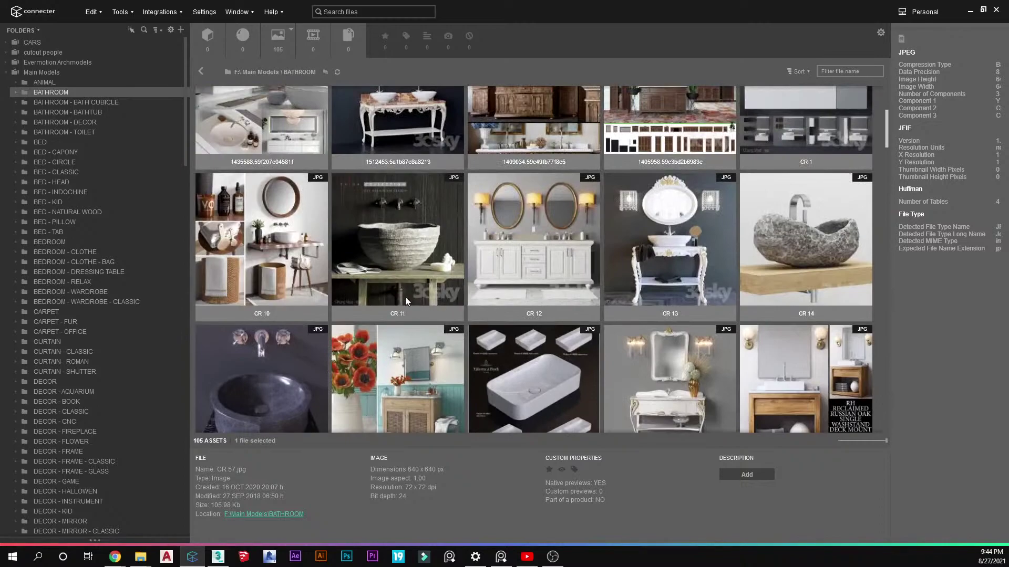
{"action": "scroll", "coordinate": [404, 299], "scroll_direction": "down", "scroll_amount": 2}
{"action": "scroll", "coordinate": [401, 300], "scroll_direction": "up", "scroll_amount": 4}
{"action": "scroll", "coordinate": [399, 307], "scroll_direction": "down", "scroll_amount": 1}
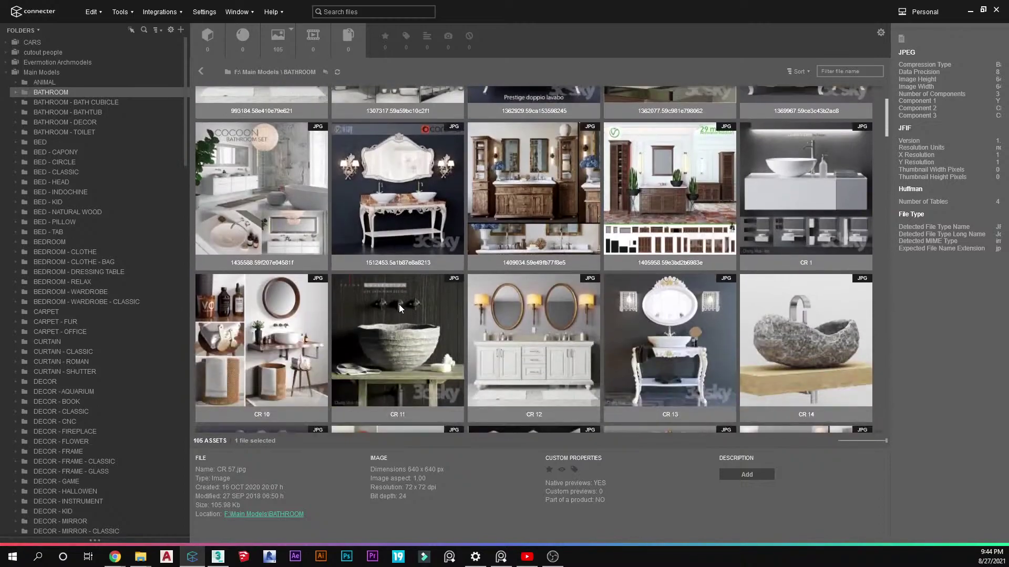
{"action": "double_click", "coordinate": [224, 336]}
{"action": "key", "text": "Escape"}
Go through the BATHROOM washbasin and vanity models again and take another look at the CR 57 preview
{"action": "scroll", "coordinate": [678, 269], "scroll_direction": "down", "scroll_amount": 3}
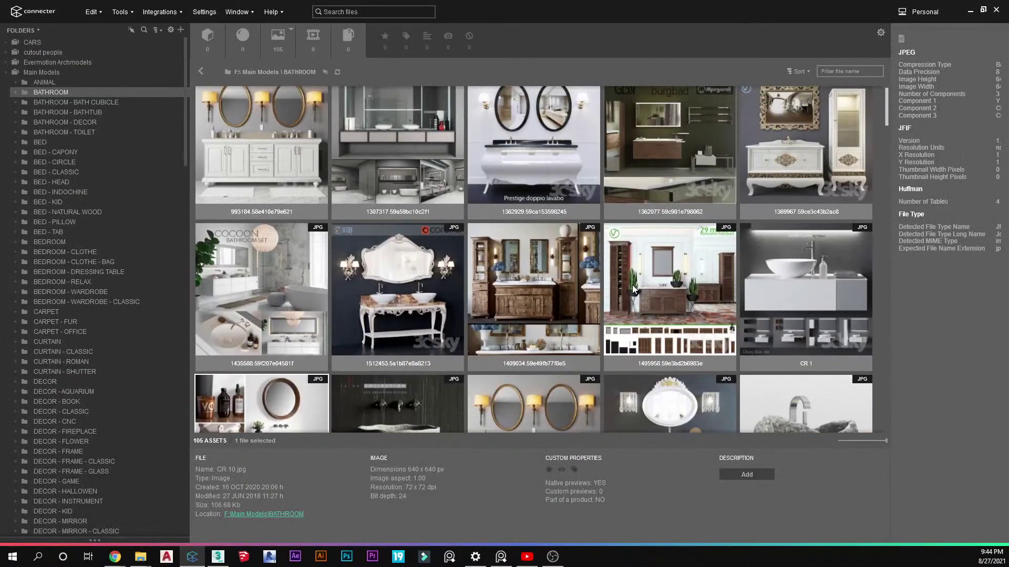
{"action": "scroll", "coordinate": [608, 282], "scroll_direction": "down", "scroll_amount": 7}
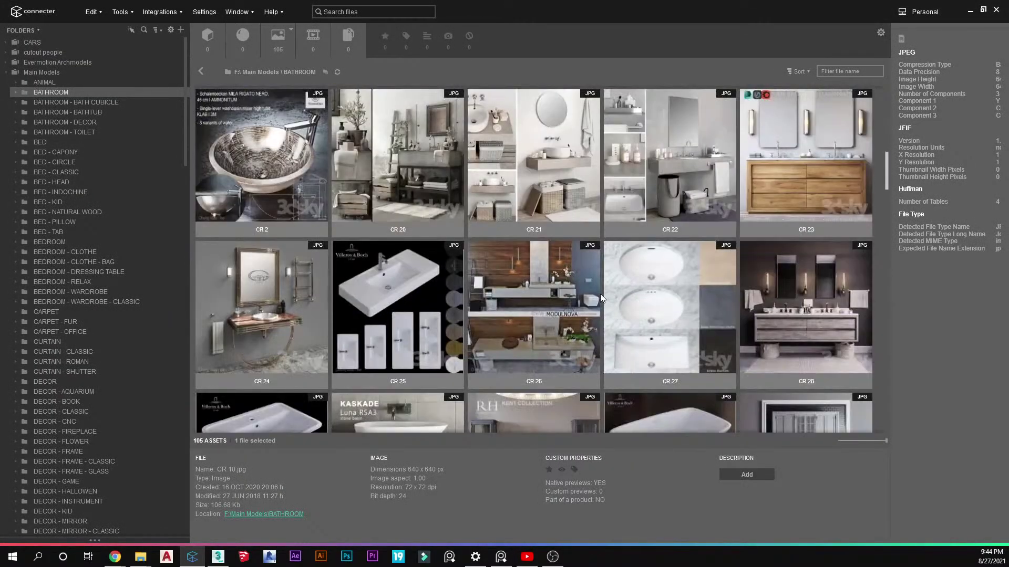
{"action": "scroll", "coordinate": [602, 289], "scroll_direction": "down", "scroll_amount": 3}
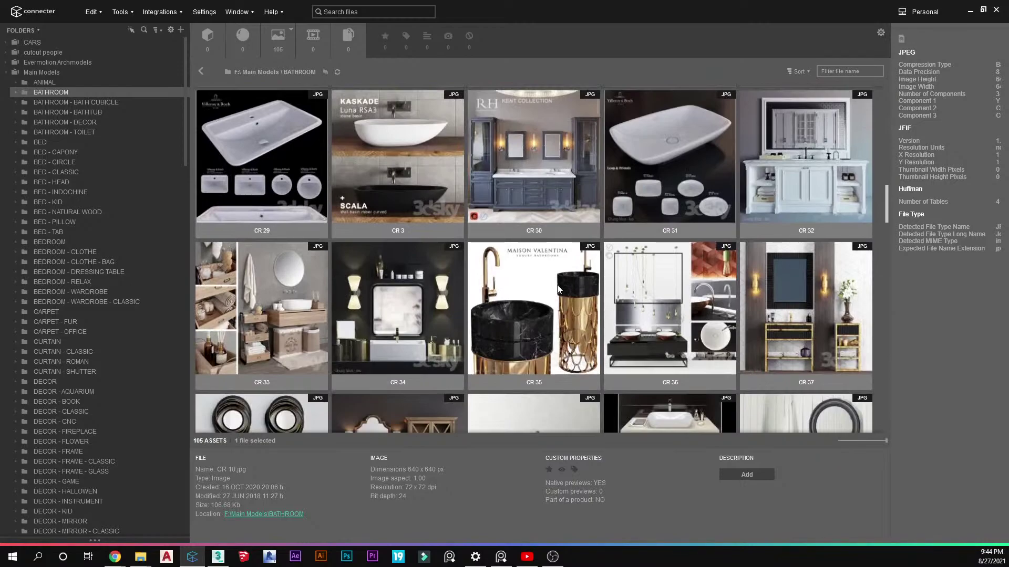
{"action": "scroll", "coordinate": [533, 342], "scroll_direction": "down", "scroll_amount": 3}
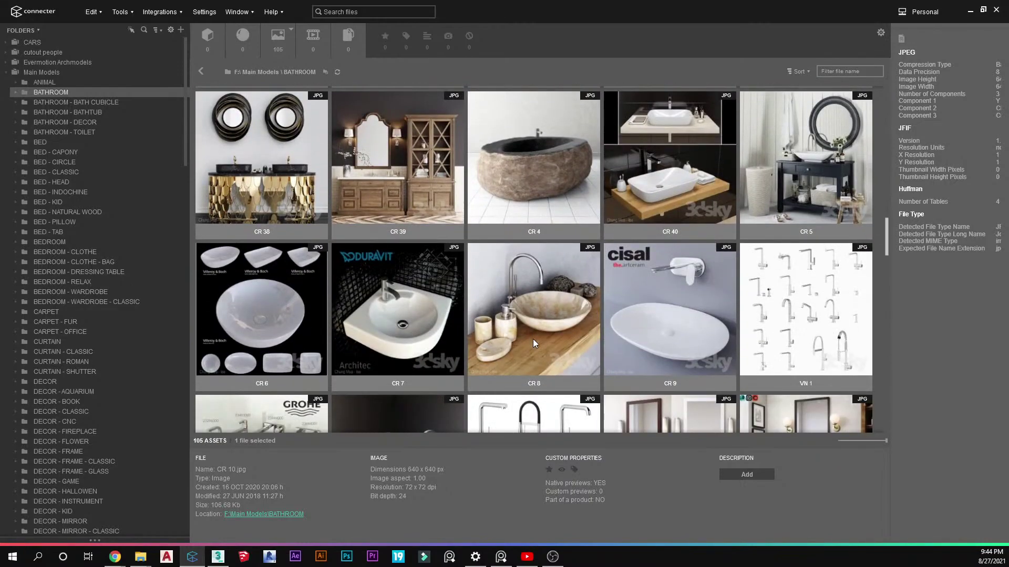
{"action": "scroll", "coordinate": [532, 339], "scroll_direction": "down", "scroll_amount": 3}
{"action": "scroll", "coordinate": [532, 340], "scroll_direction": "down", "scroll_amount": 4}
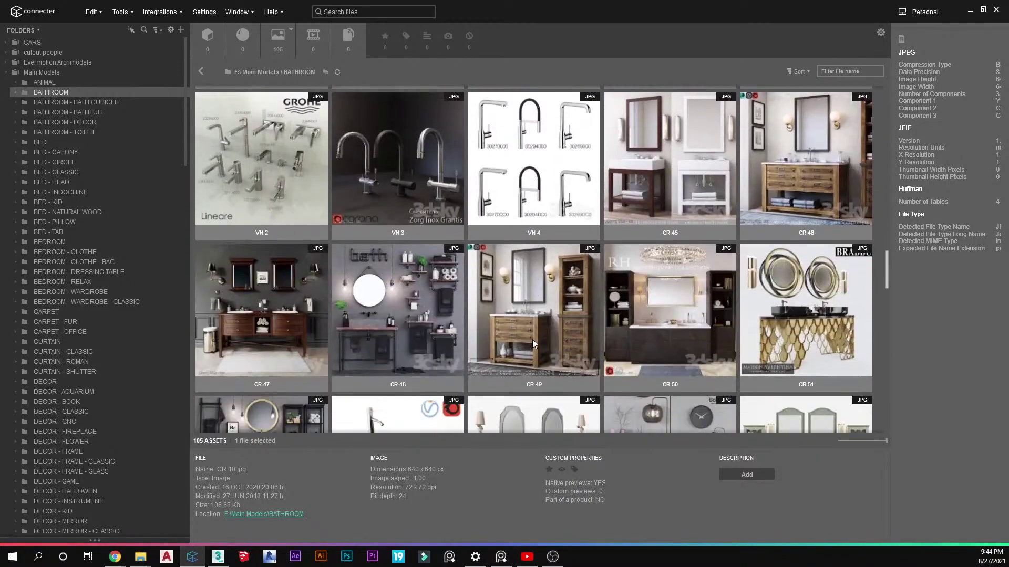
{"action": "scroll", "coordinate": [532, 339], "scroll_direction": "down", "scroll_amount": 2}
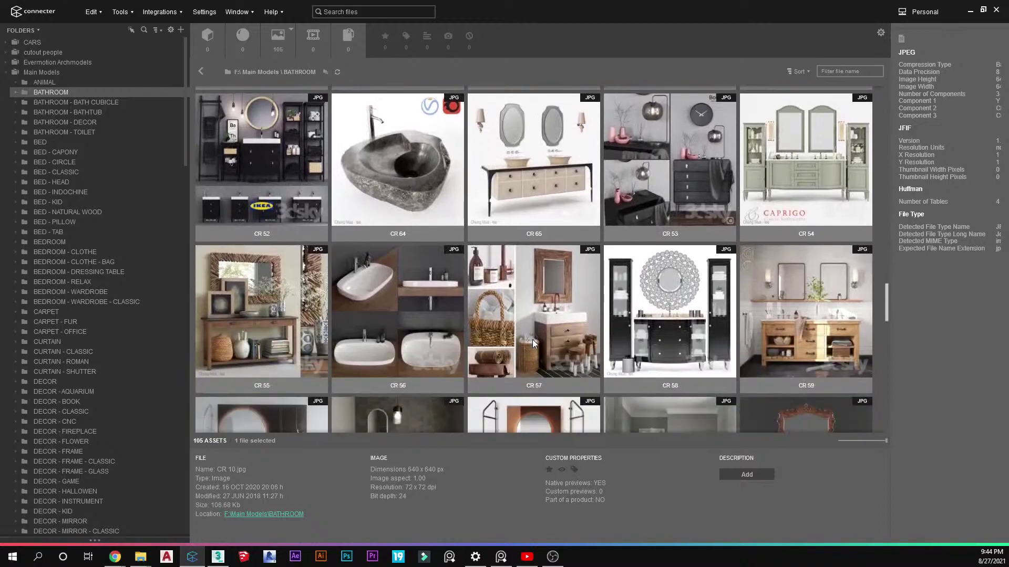
{"action": "double_click", "coordinate": [572, 328]}
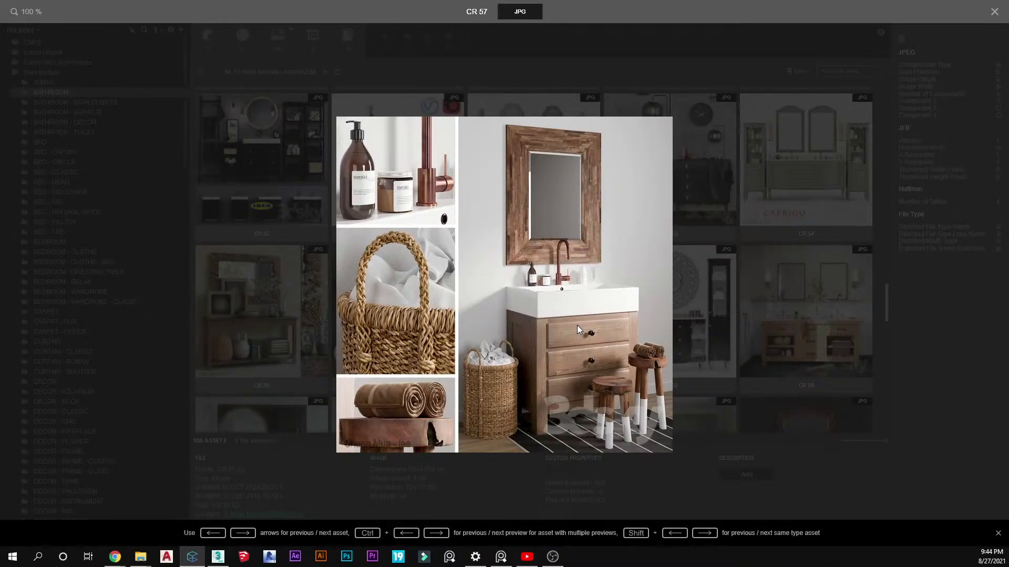
{"action": "left_click", "coordinate": [714, 273]}
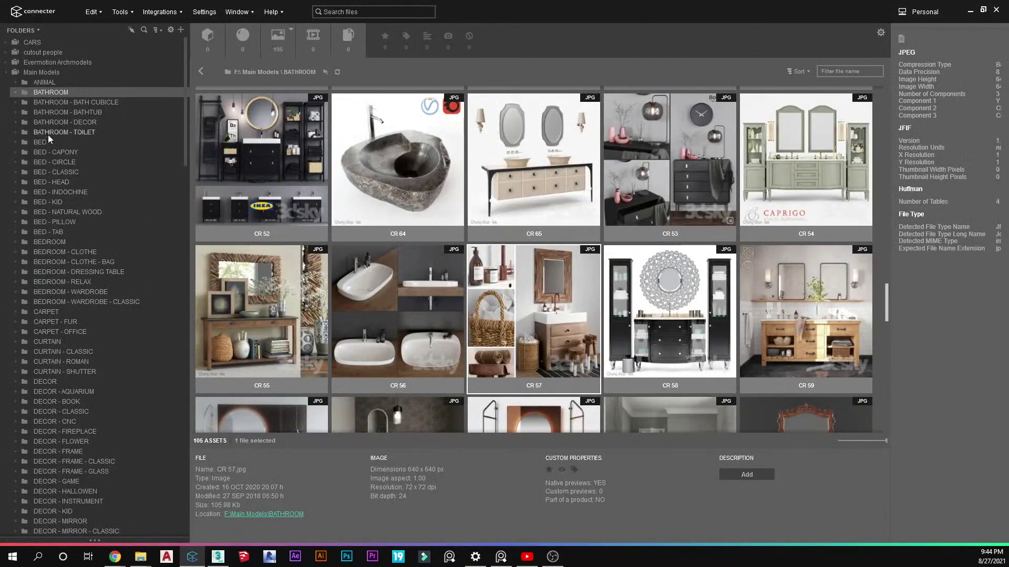
Check the BATHROOM - BATHTUB folder, look through BATHROOM - DECOR and preview the towel basket and stump table set DC 46
{"action": "left_click", "coordinate": [51, 104]}
{"action": "left_click", "coordinate": [53, 113]}
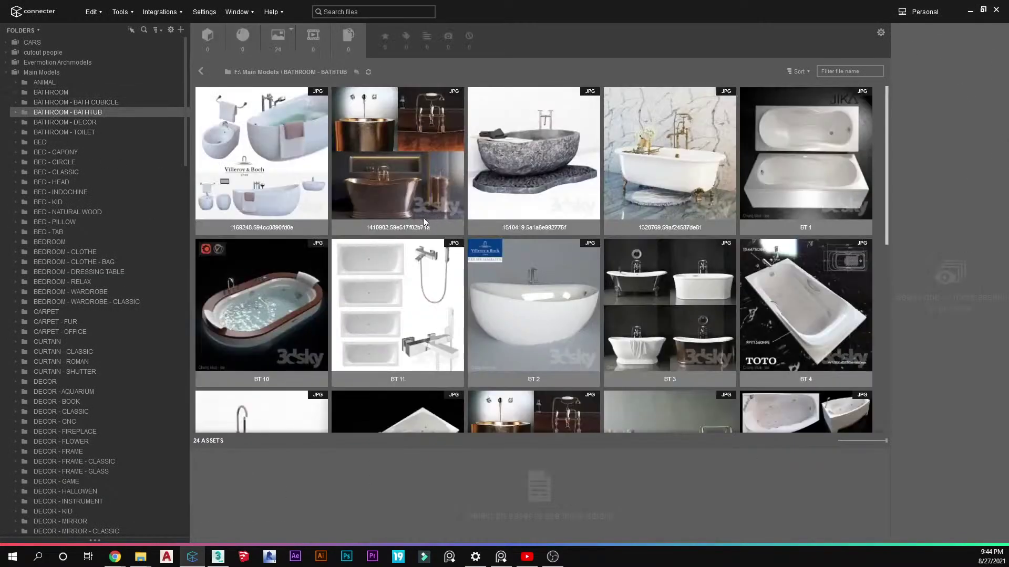
{"action": "left_click", "coordinate": [60, 122]}
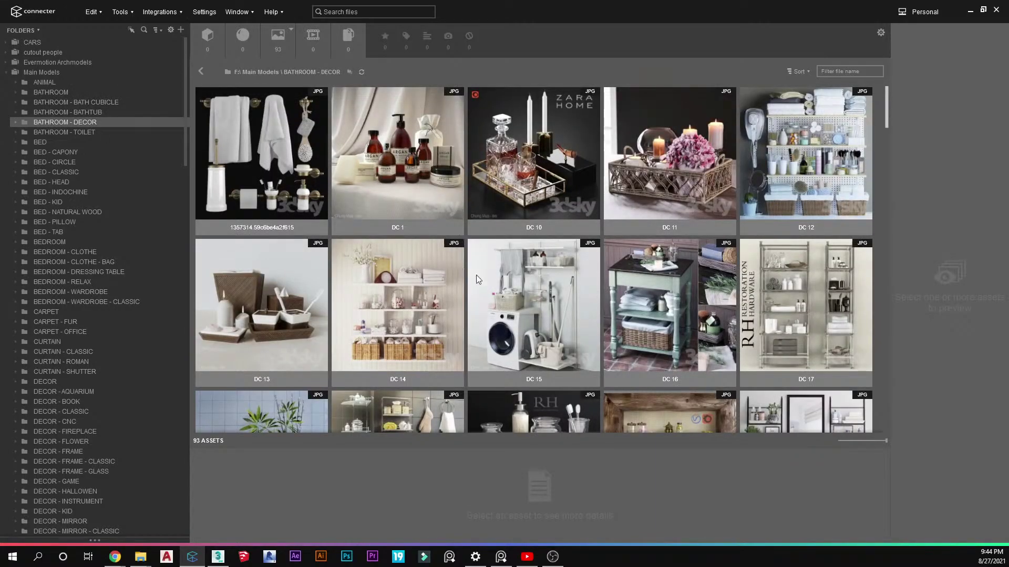
{"action": "scroll", "coordinate": [474, 280], "scroll_direction": "down", "scroll_amount": 3}
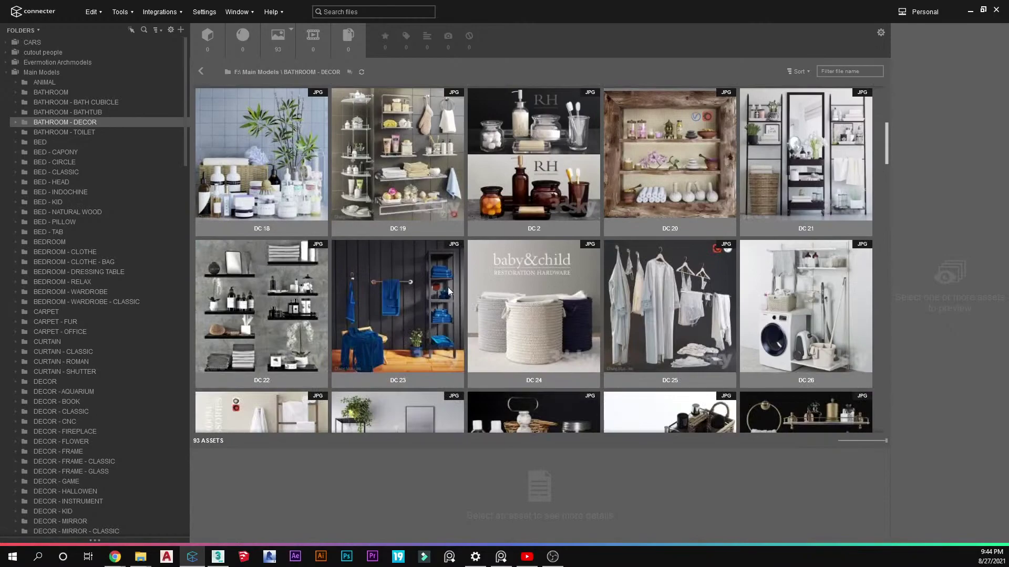
{"action": "scroll", "coordinate": [499, 310], "scroll_direction": "down", "scroll_amount": 3}
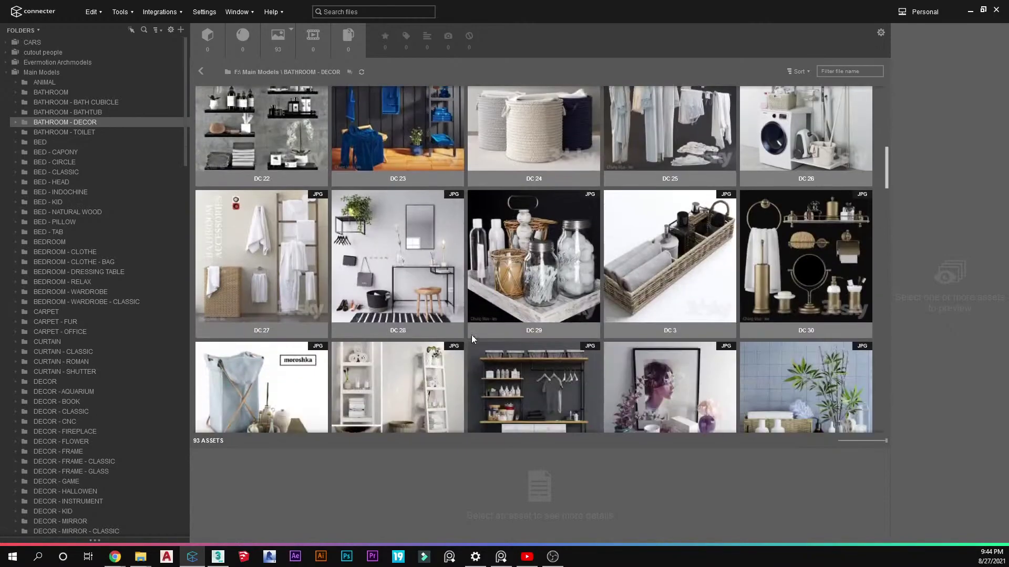
{"action": "scroll", "coordinate": [475, 331], "scroll_direction": "down", "scroll_amount": 3}
{"action": "scroll", "coordinate": [498, 368], "scroll_direction": "down", "scroll_amount": 5}
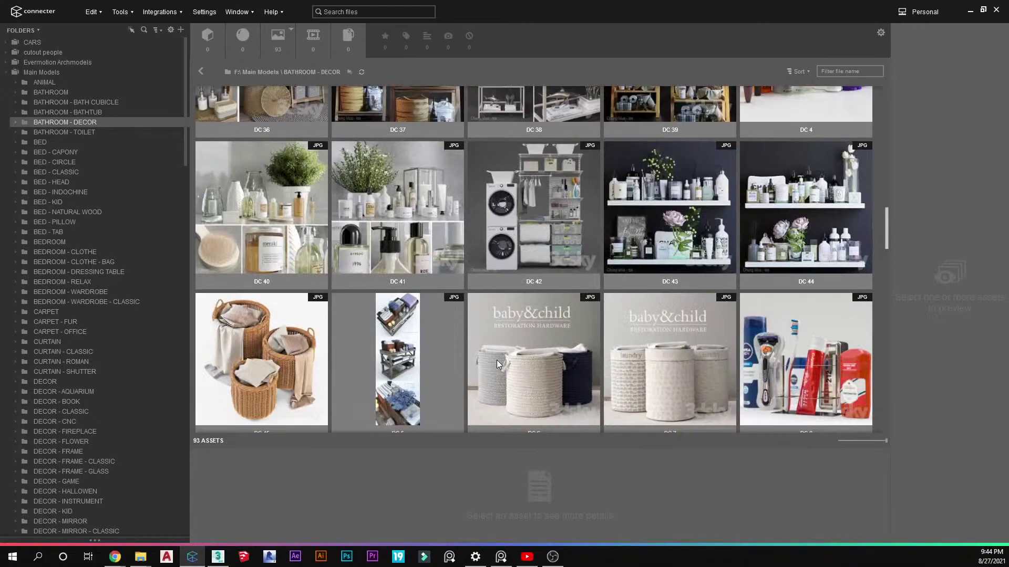
{"action": "scroll", "coordinate": [496, 360], "scroll_direction": "down", "scroll_amount": 8}
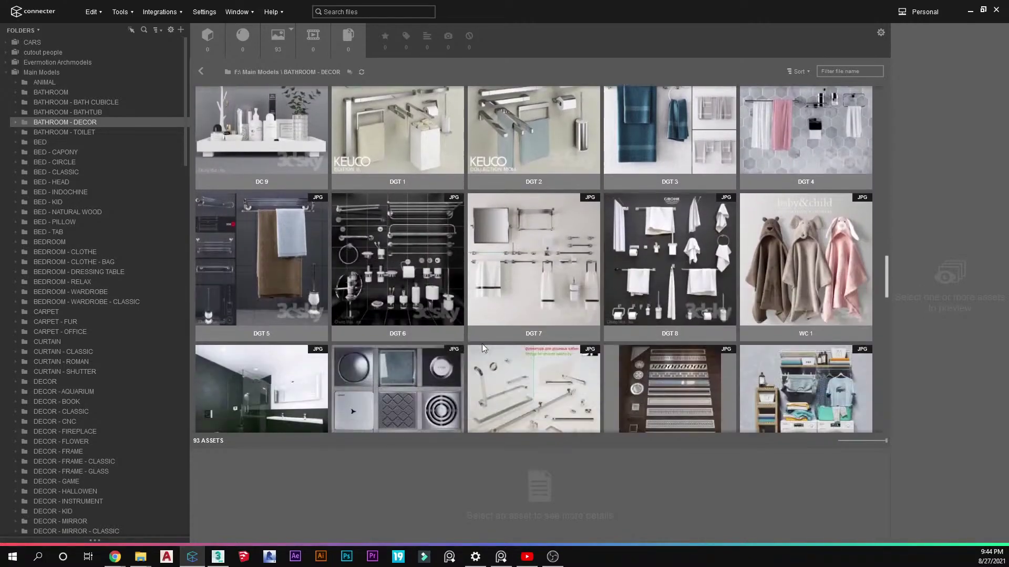
{"action": "scroll", "coordinate": [481, 345], "scroll_direction": "down", "scroll_amount": 5}
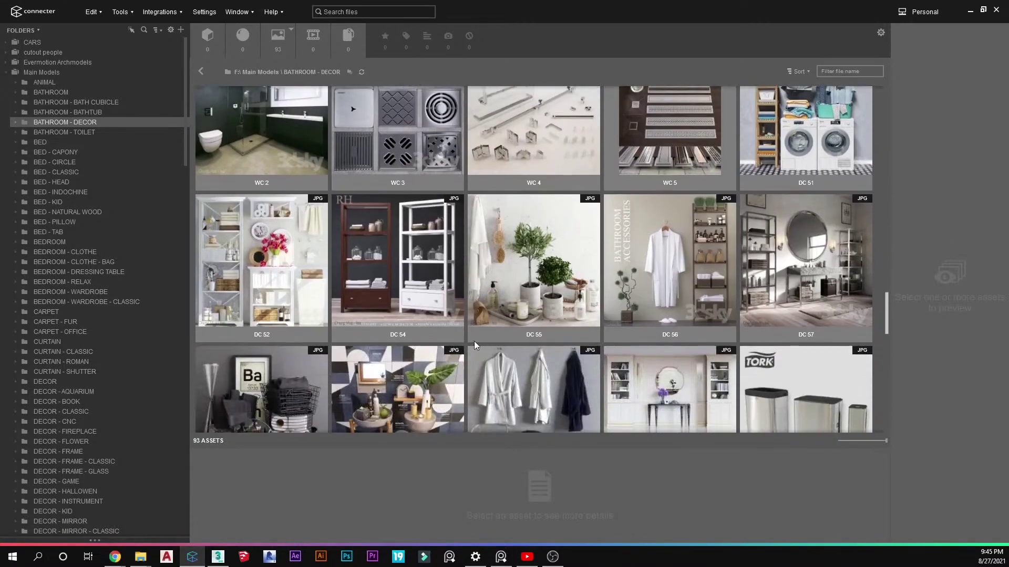
{"action": "scroll", "coordinate": [346, 336], "scroll_direction": "down", "scroll_amount": 5}
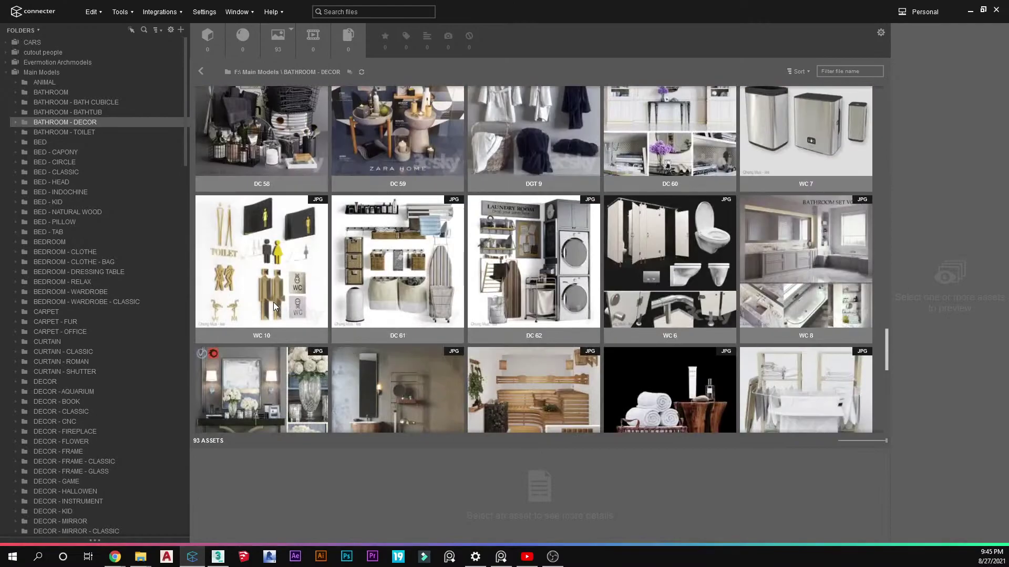
{"action": "scroll", "coordinate": [266, 216], "scroll_direction": "down", "scroll_amount": 3}
{"action": "double_click", "coordinate": [685, 351]}
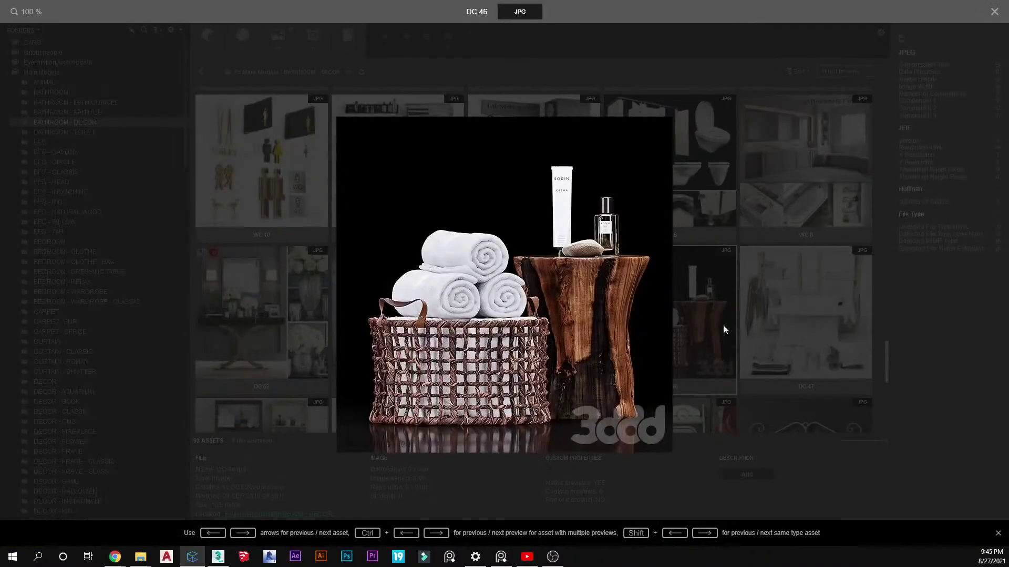
{"action": "left_click", "coordinate": [755, 266]}
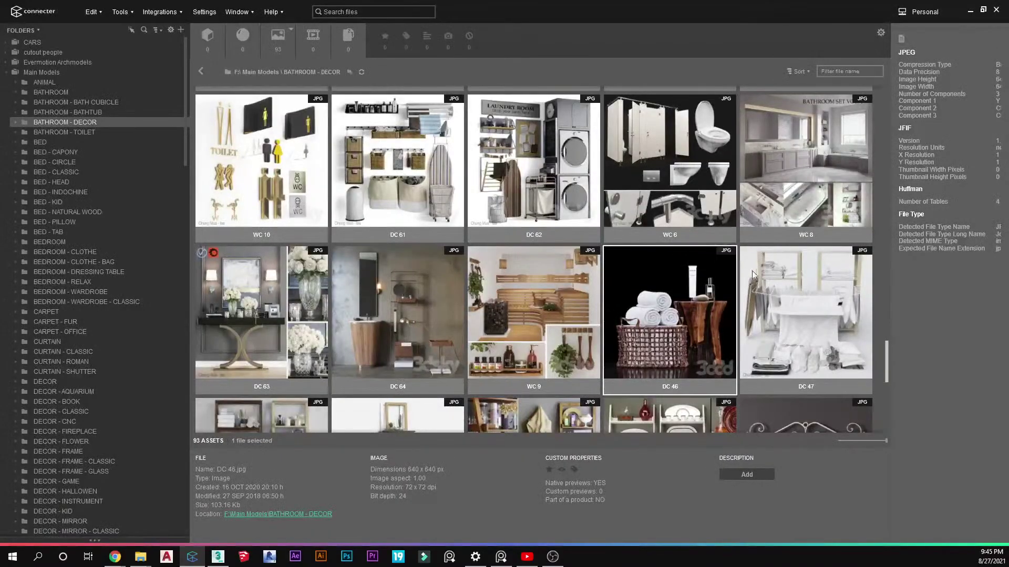
Merge bath_set_3ddd_2012 from the BATHROOM - DECOR\DC 46 folder into the 3ds Max scene, placing it beside the room in the Top view
{"action": "left_click", "coordinate": [15, 122]}
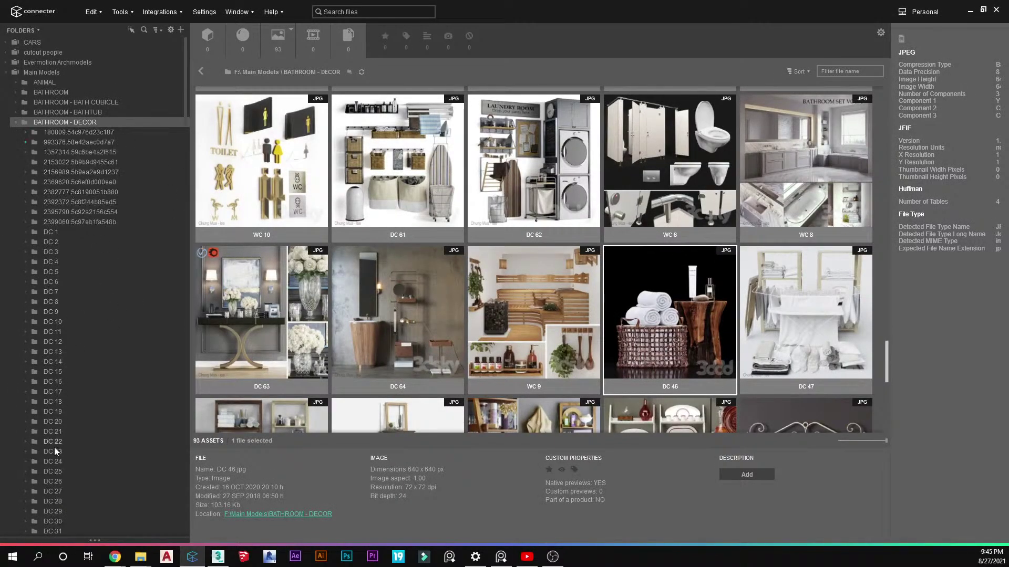
{"action": "scroll", "coordinate": [54, 447], "scroll_direction": "down", "scroll_amount": 6}
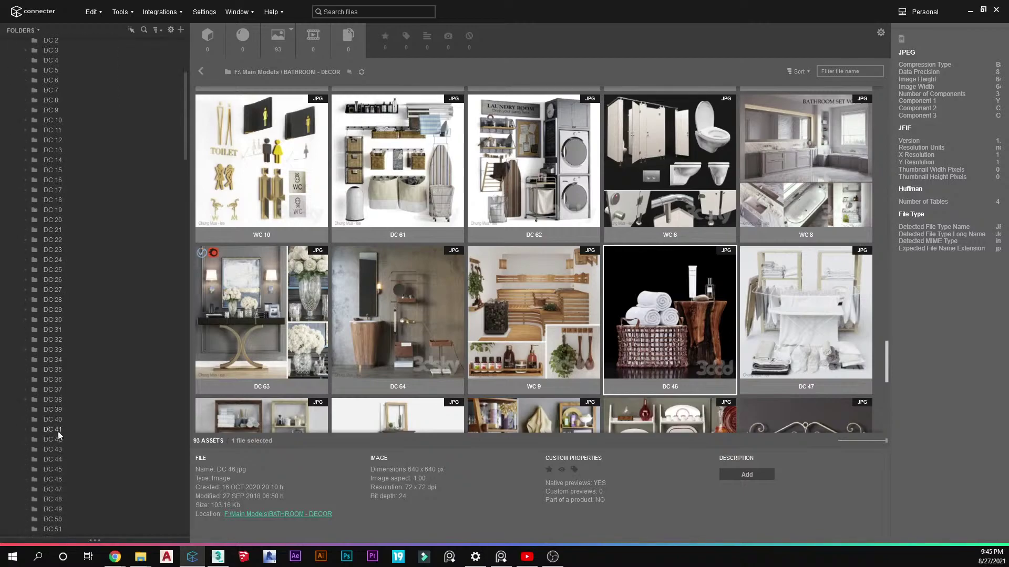
{"action": "scroll", "coordinate": [59, 447], "scroll_direction": "down", "scroll_amount": 1}
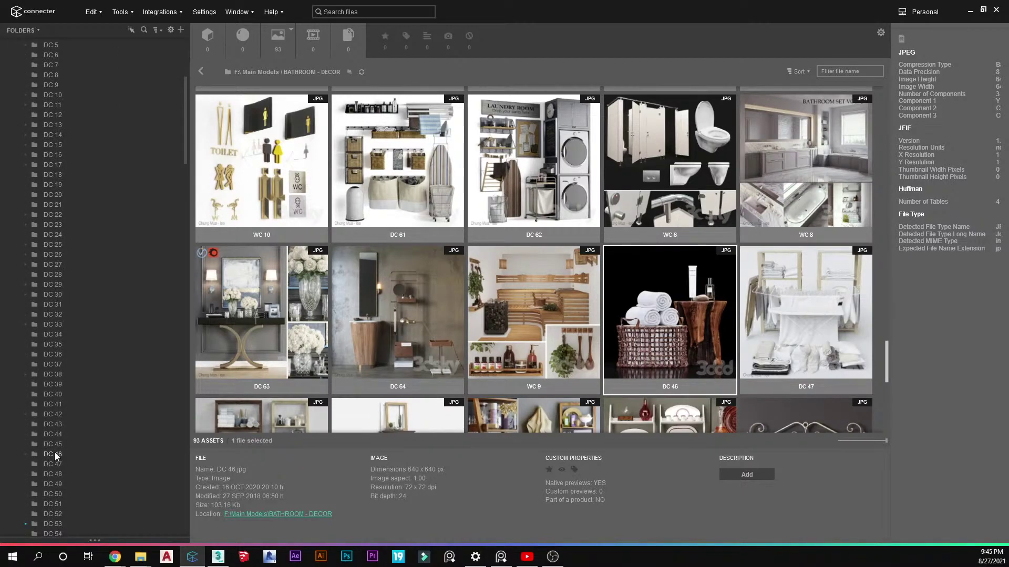
{"action": "left_click", "coordinate": [55, 453]}
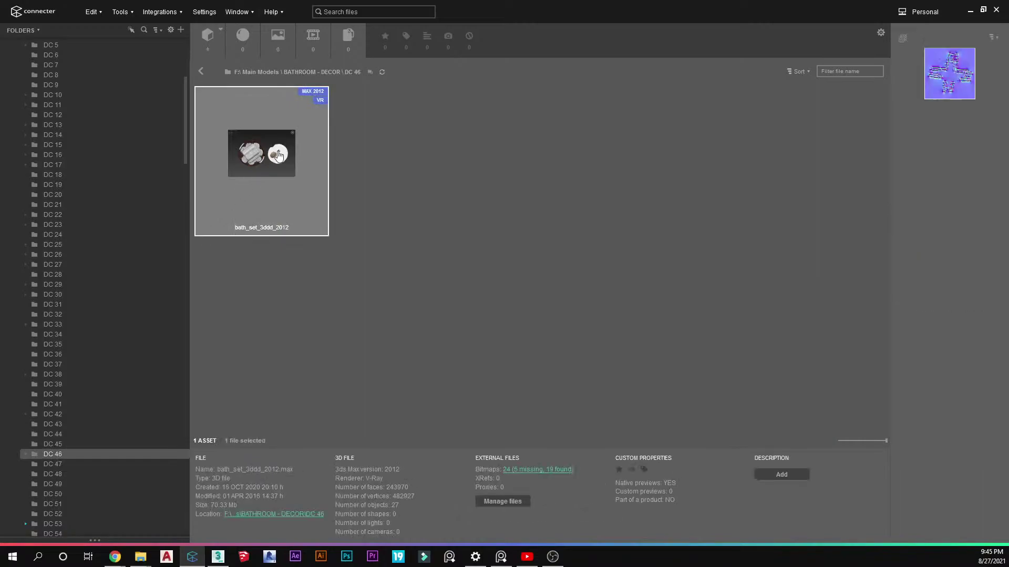
{"action": "left_click_drag", "start_coordinate": [250, 184], "coordinate": [158, 203]}
{"action": "left_click", "coordinate": [173, 207]}
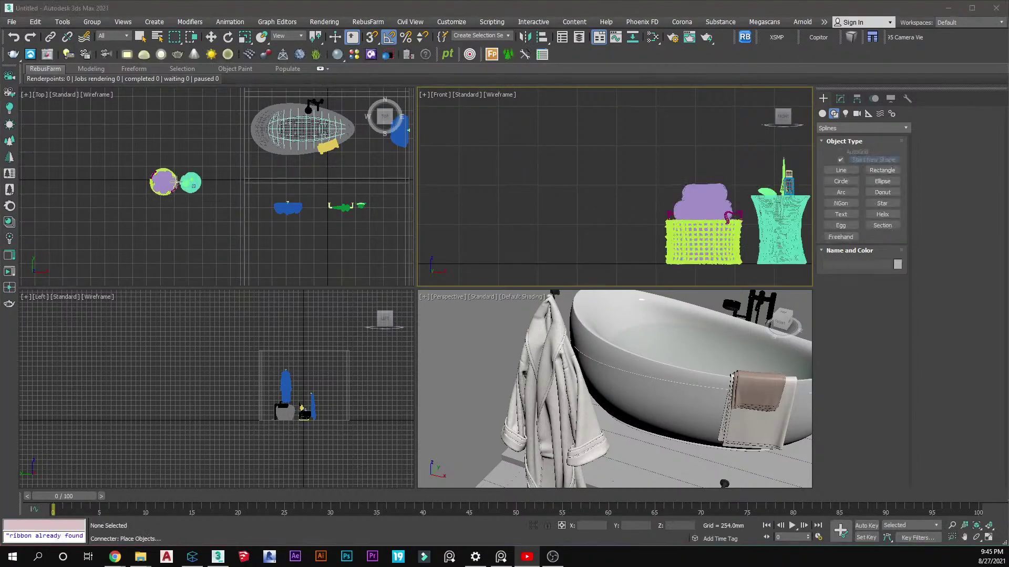
{"action": "left_click", "coordinate": [202, 223]}
{"action": "middle_click_drag", "start_coordinate": [192, 213], "coordinate": [141, 180]}
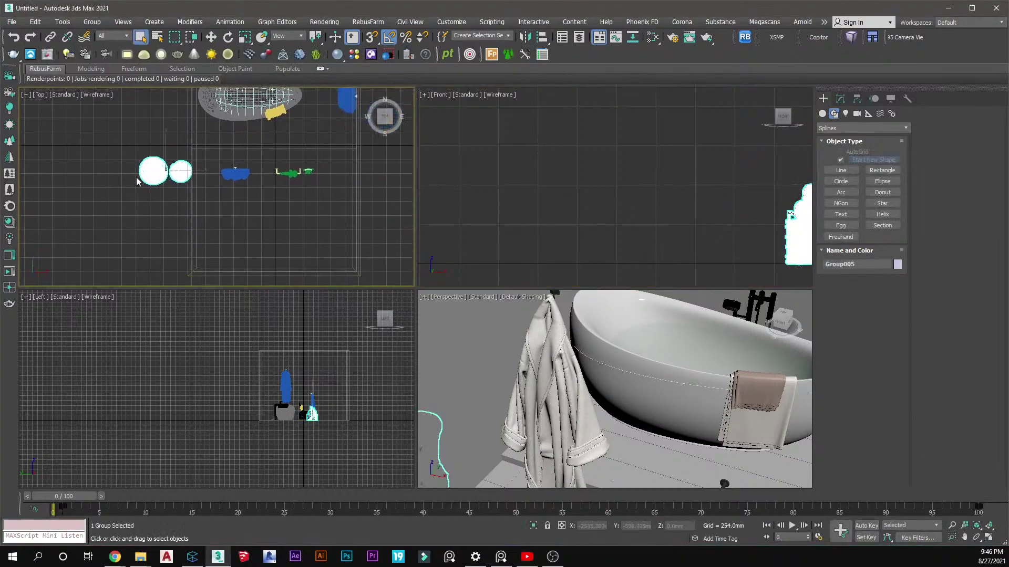
Open the merged towel basket and stump table group so that its parts can be selected separately
{"action": "left_click", "coordinate": [156, 204]}
{"action": "scroll", "coordinate": [593, 276], "scroll_direction": "down", "scroll_amount": 4}
{"action": "scroll", "coordinate": [592, 279], "scroll_direction": "up", "scroll_amount": 5}
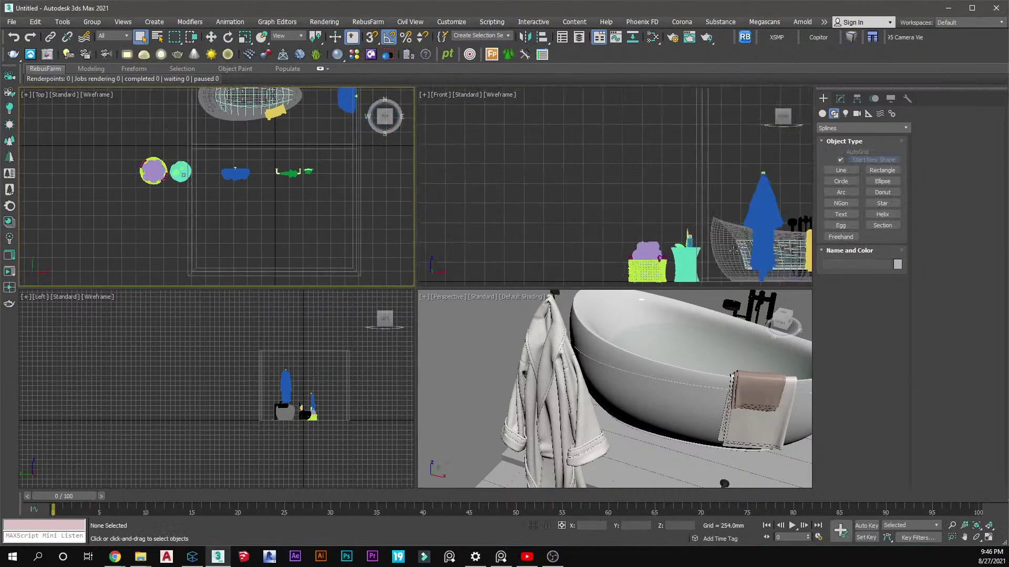
{"action": "left_click", "coordinate": [634, 258]}
{"action": "scroll", "coordinate": [136, 175], "scroll_direction": "up", "scroll_amount": 3}
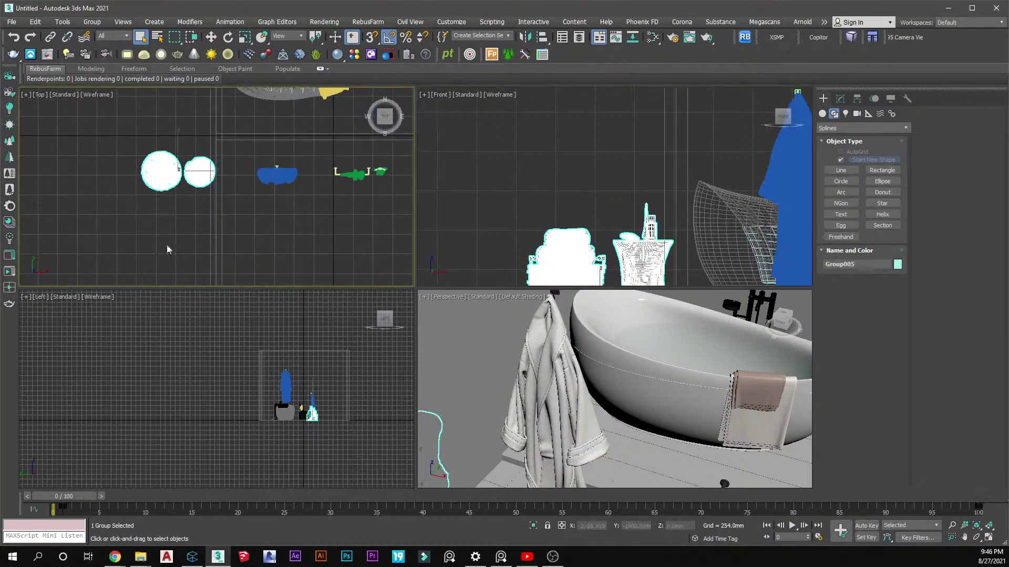
{"action": "right_click", "coordinate": [141, 177]}
{"action": "left_click", "coordinate": [146, 351]}
{"action": "scroll", "coordinate": [198, 174], "scroll_direction": "up", "scroll_amount": 3}
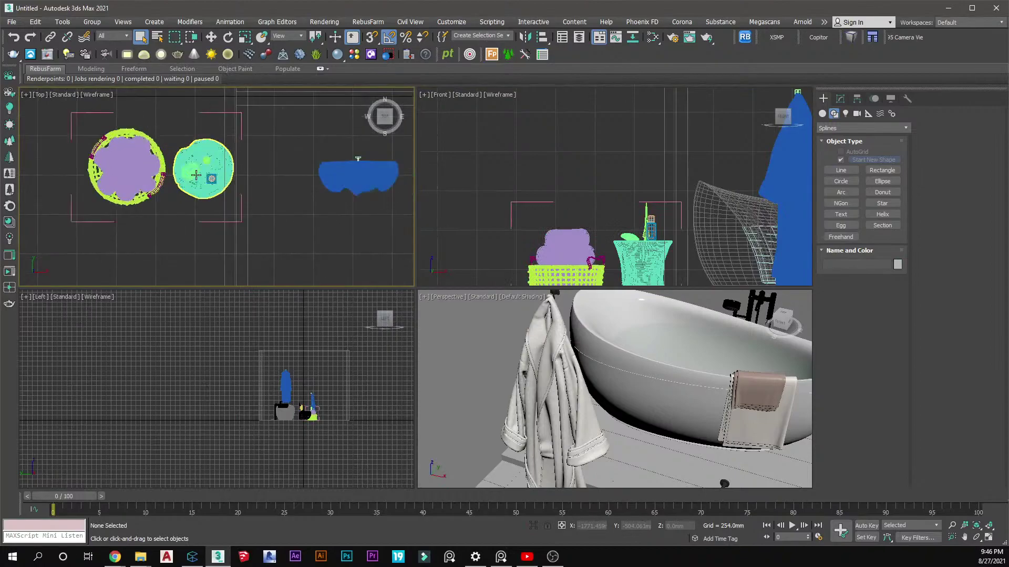
Move the stump table with its toiletries into the room beside the bathtub in the Top view
{"action": "left_click", "coordinate": [203, 171]}
{"action": "scroll", "coordinate": [180, 192], "scroll_direction": "down", "scroll_amount": 6}
{"action": "key", "text": "w"}
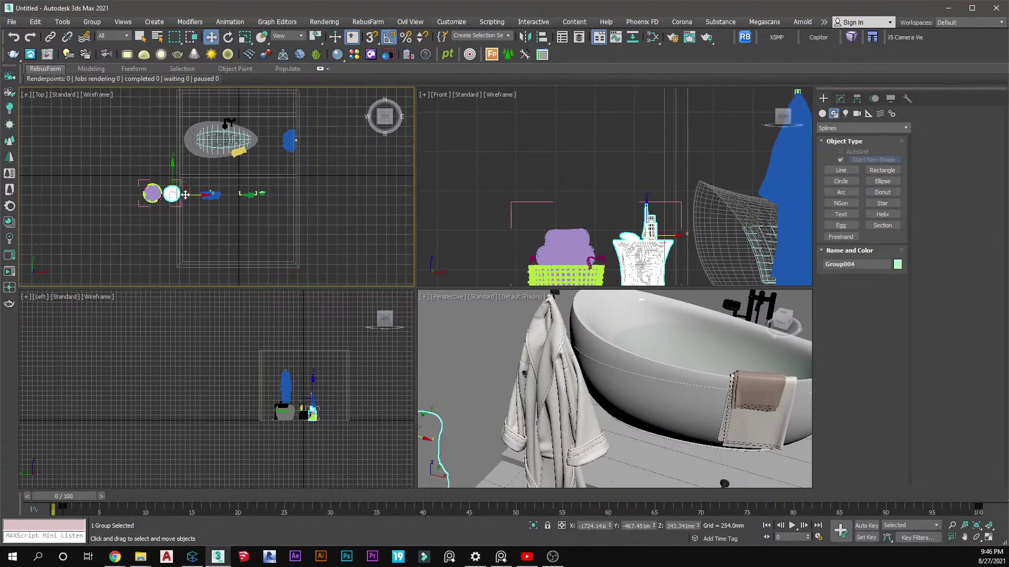
{"action": "scroll", "coordinate": [180, 192], "scroll_direction": "up", "scroll_amount": 2}
{"action": "left_click_drag", "start_coordinate": [171, 193], "coordinate": [199, 155]}
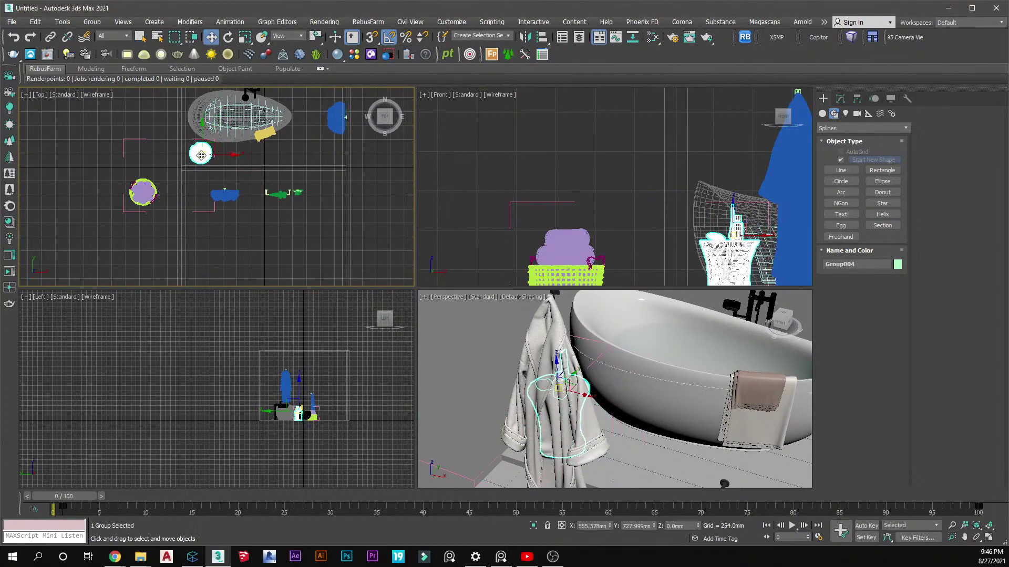
Detach the stump table from the merged set's group and delete the towel basket
{"action": "right_click", "coordinate": [198, 155]}
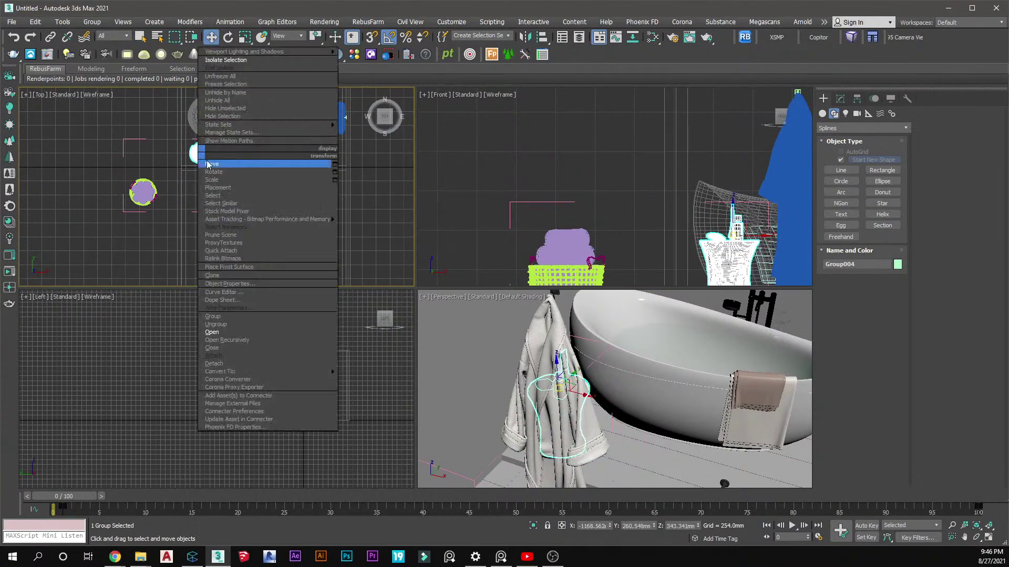
{"action": "left_click", "coordinate": [214, 363]}
{"action": "left_click", "coordinate": [150, 188]}
{"action": "left_click", "coordinate": [195, 156]}
Fine-tune the stump table's position beside the bathtub in the Top view, checking its placement in the Perspective view
{"action": "scroll", "coordinate": [195, 156], "scroll_direction": "up", "scroll_amount": 3}
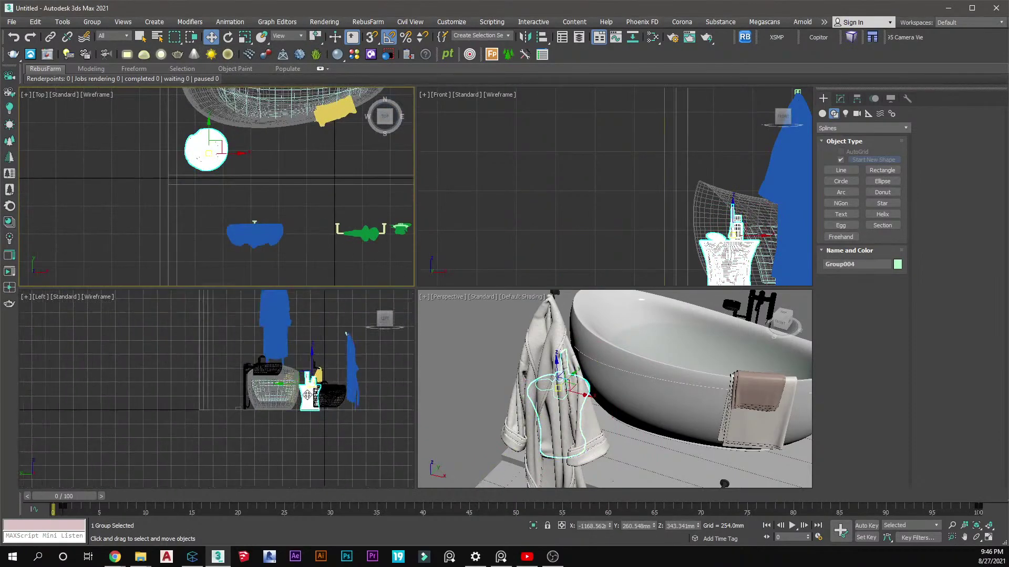
{"action": "scroll", "coordinate": [288, 428], "scroll_direction": "up", "scroll_amount": 5}
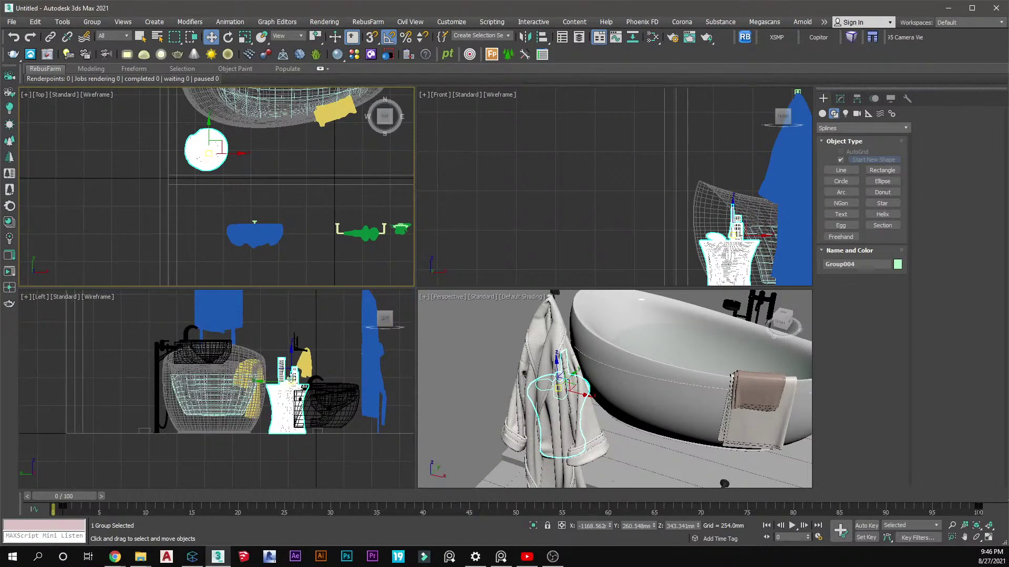
{"action": "left_click_drag", "start_coordinate": [211, 157], "coordinate": [233, 157]}
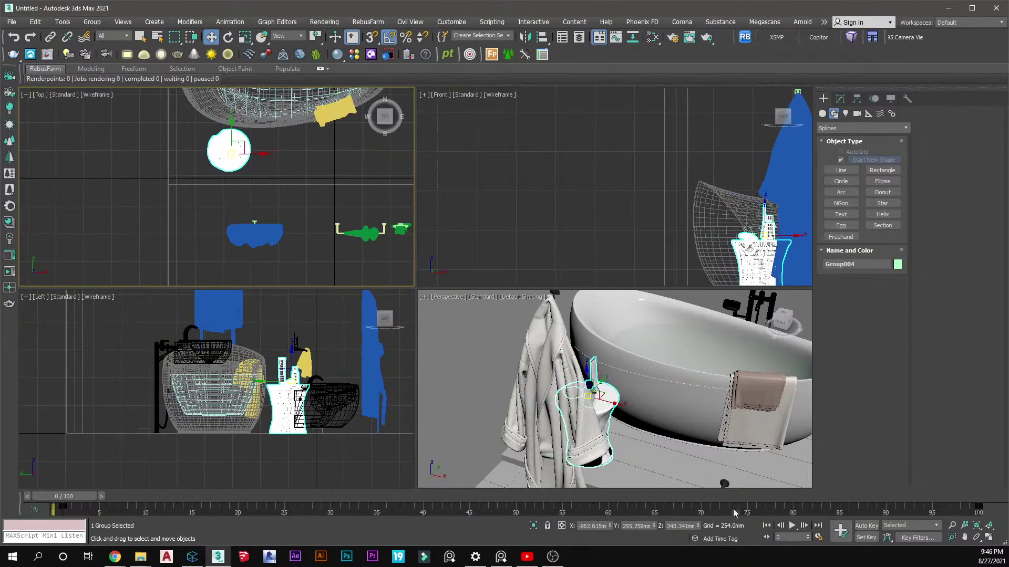
{"action": "scroll", "coordinate": [659, 447], "scroll_direction": "down", "scroll_amount": 7}
{"action": "middle_click_drag", "start_coordinate": [579, 422], "coordinate": [452, 438], "text": "alt"}
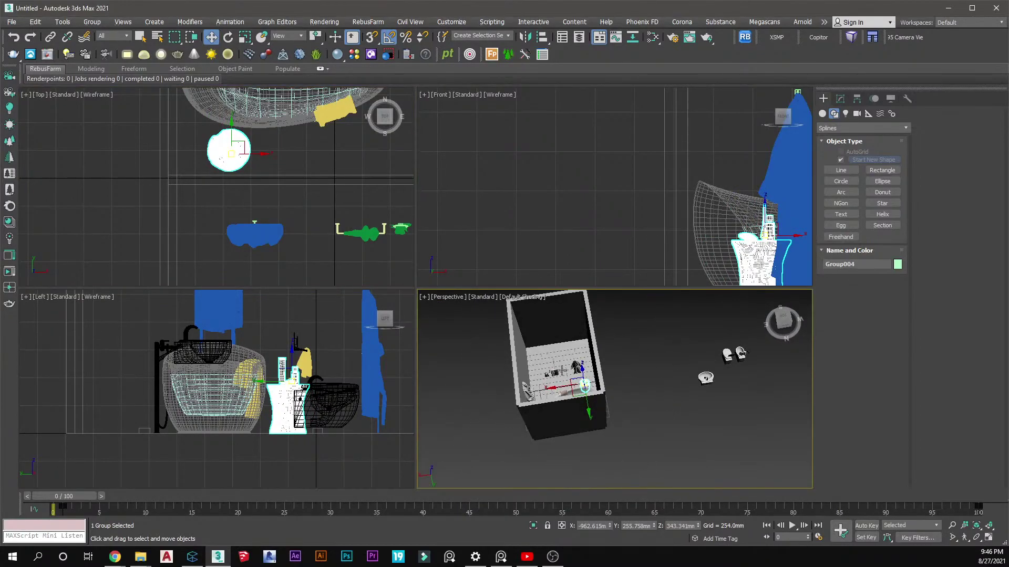
{"action": "scroll", "coordinate": [559, 374], "scroll_direction": "up", "scroll_amount": 7}
{"action": "middle_click_drag", "start_coordinate": [563, 380], "coordinate": [682, 388], "text": "alt"}
{"action": "scroll", "coordinate": [660, 333], "scroll_direction": "up", "scroll_amount": 2}
{"action": "scroll", "coordinate": [594, 328], "scroll_direction": "up", "scroll_amount": 4}
{"action": "middle_click_drag", "start_coordinate": [594, 327], "coordinate": [608, 360]}
{"action": "scroll", "coordinate": [599, 363], "scroll_direction": "up", "scroll_amount": 2}
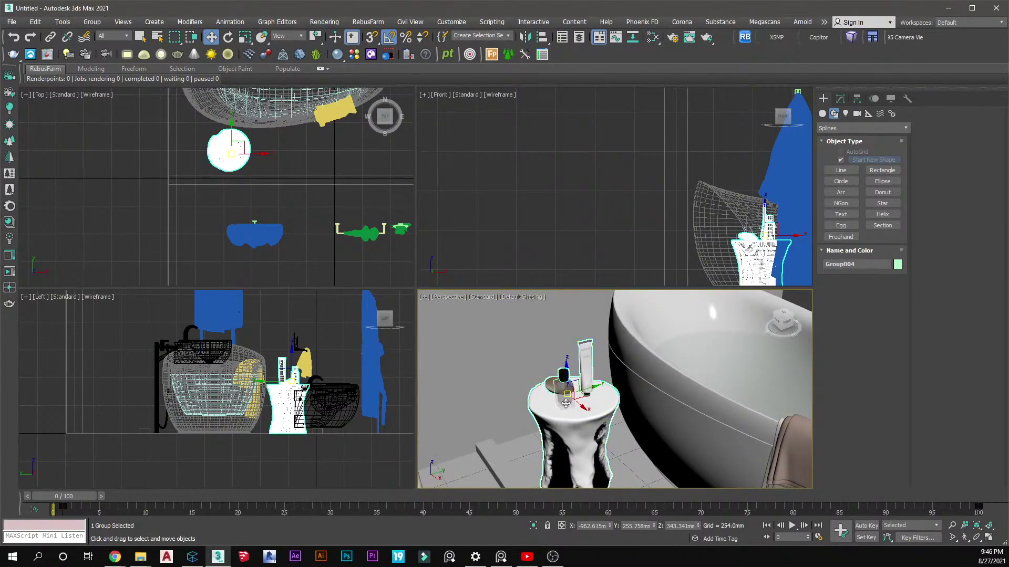
{"action": "scroll", "coordinate": [598, 364], "scroll_direction": "up", "scroll_amount": 5}
{"action": "scroll", "coordinate": [598, 364], "scroll_direction": "down", "scroll_amount": 4}
{"action": "left_click_drag", "start_coordinate": [253, 152], "coordinate": [257, 151]}
Open the stump table group and move the sponge to the bathtub side of the tabletop, near the tube
{"action": "right_click", "coordinate": [257, 151]}
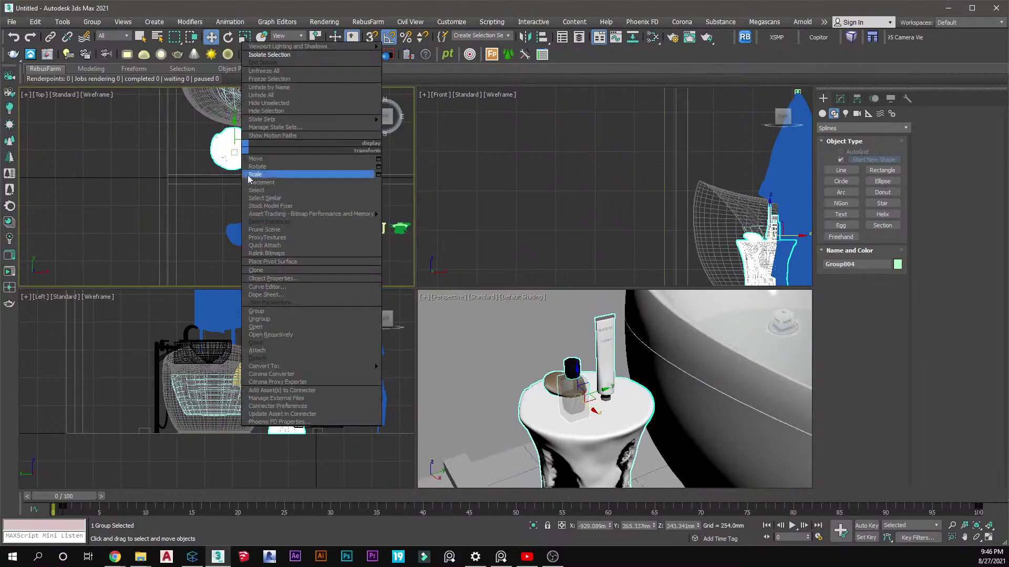
{"action": "left_click", "coordinate": [294, 326]}
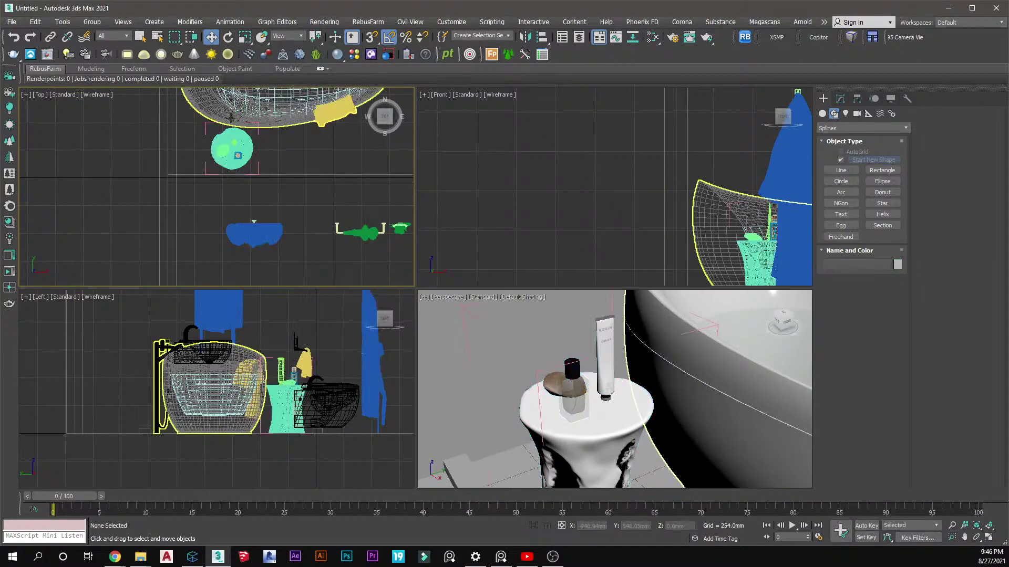
{"action": "left_click", "coordinate": [223, 149]}
{"action": "scroll", "coordinate": [222, 152], "scroll_direction": "up", "scroll_amount": 6}
{"action": "scroll", "coordinate": [254, 149], "scroll_direction": "up", "scroll_amount": 3}
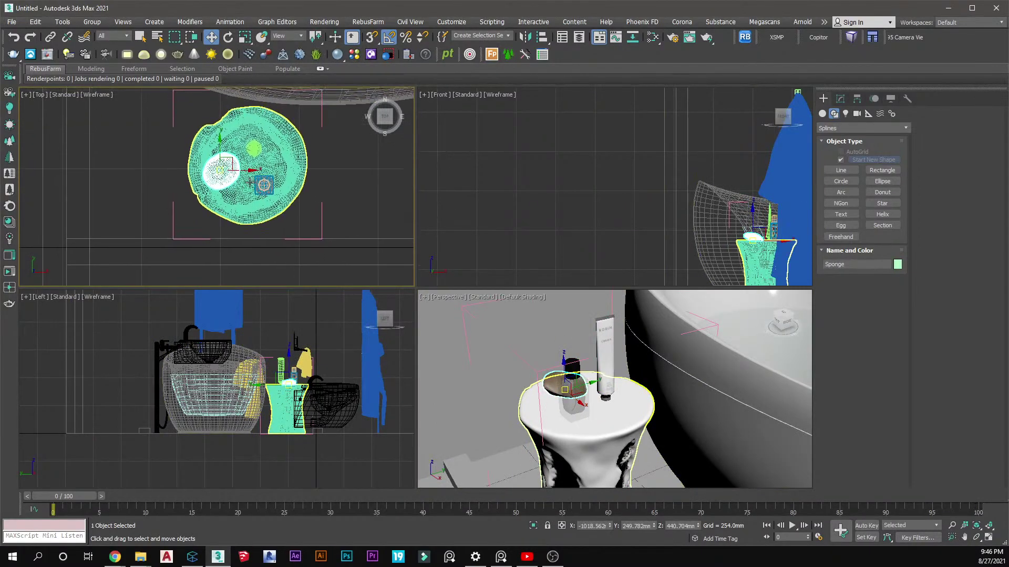
{"action": "left_click", "coordinate": [263, 184]}
{"action": "scroll", "coordinate": [266, 186], "scroll_direction": "up", "scroll_amount": 3}
{"action": "left_click_drag", "start_coordinate": [210, 164], "coordinate": [272, 97]}
{"action": "left_click", "coordinate": [254, 127]}
{"action": "left_click", "coordinate": [393, 207]}
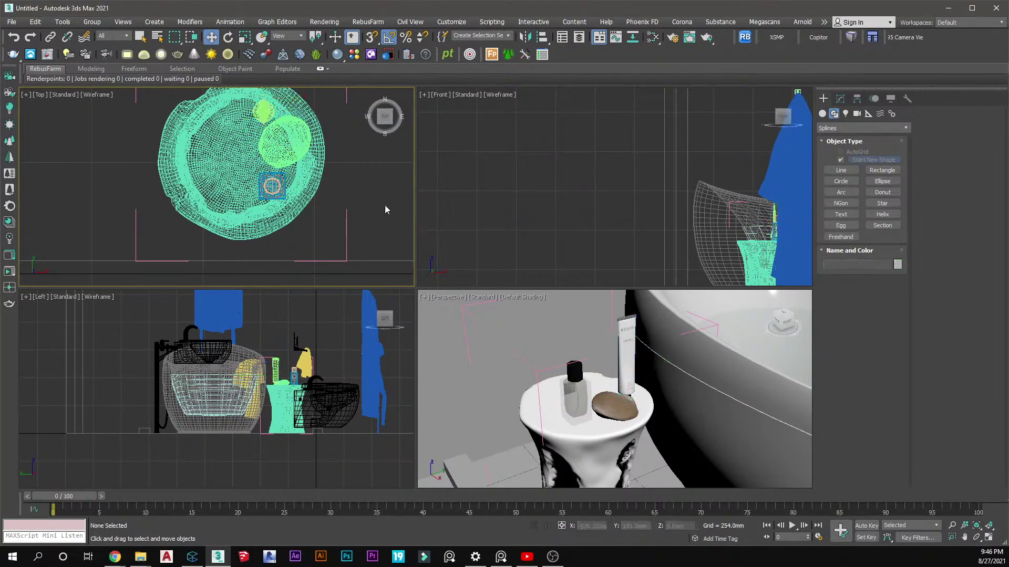
Shift the small bottle slightly inward on the stump tabletop
{"action": "left_click", "coordinate": [273, 185]}
{"action": "left_click_drag", "start_coordinate": [272, 185], "coordinate": [260, 183]}
{"action": "left_click", "coordinate": [371, 205]}
In Connecter, browse the BATHROOM - DECOR images, preview the wheat vase and toiletries set, and open its folder 2156989.5b9ea2e9d1237
{"action": "key", "text": "alt+Tab"}
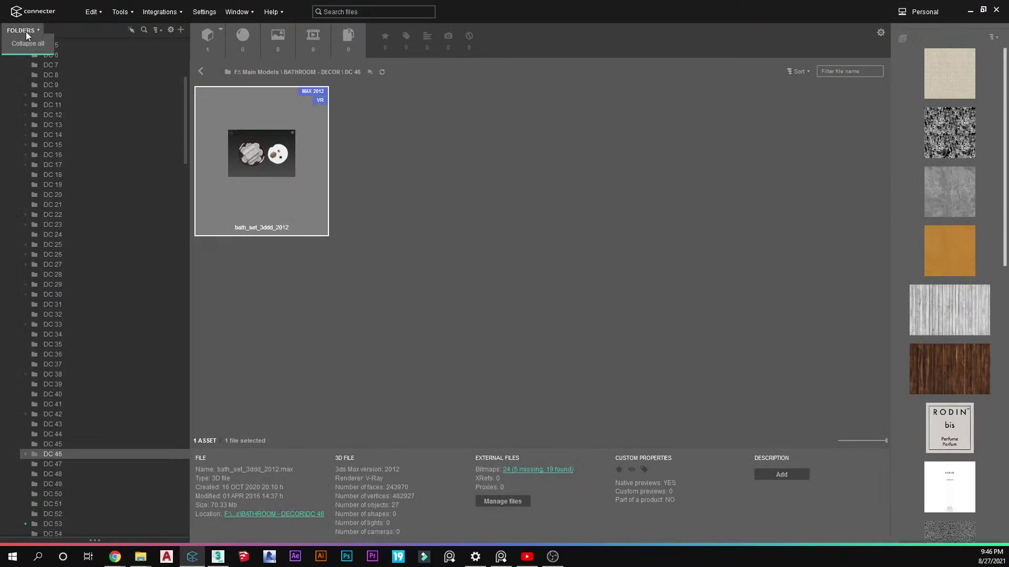
{"action": "scroll", "coordinate": [39, 64], "scroll_direction": "up", "scroll_amount": 7}
{"action": "left_click", "coordinate": [16, 97]}
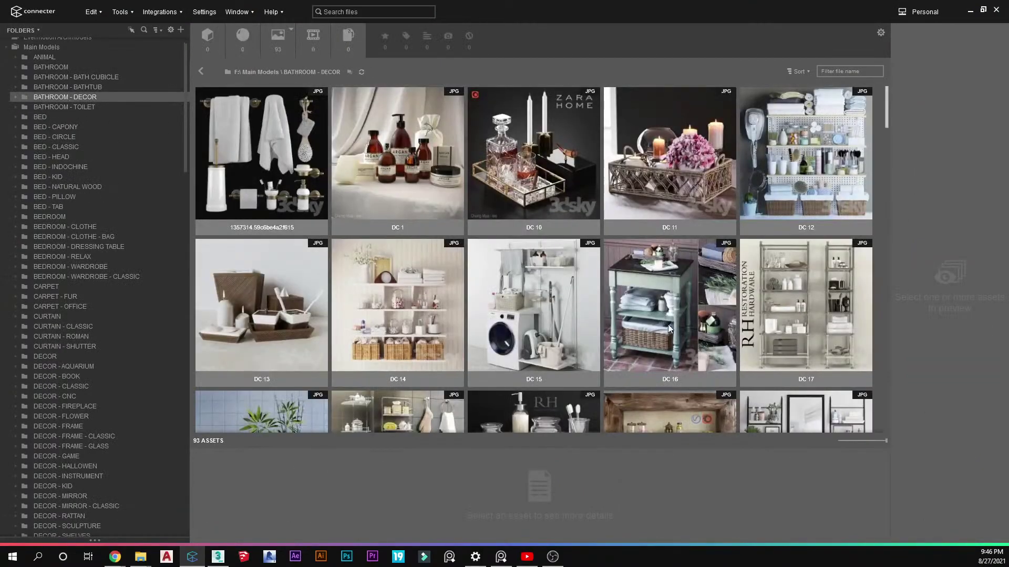
{"action": "scroll", "coordinate": [668, 328], "scroll_direction": "down", "scroll_amount": 20}
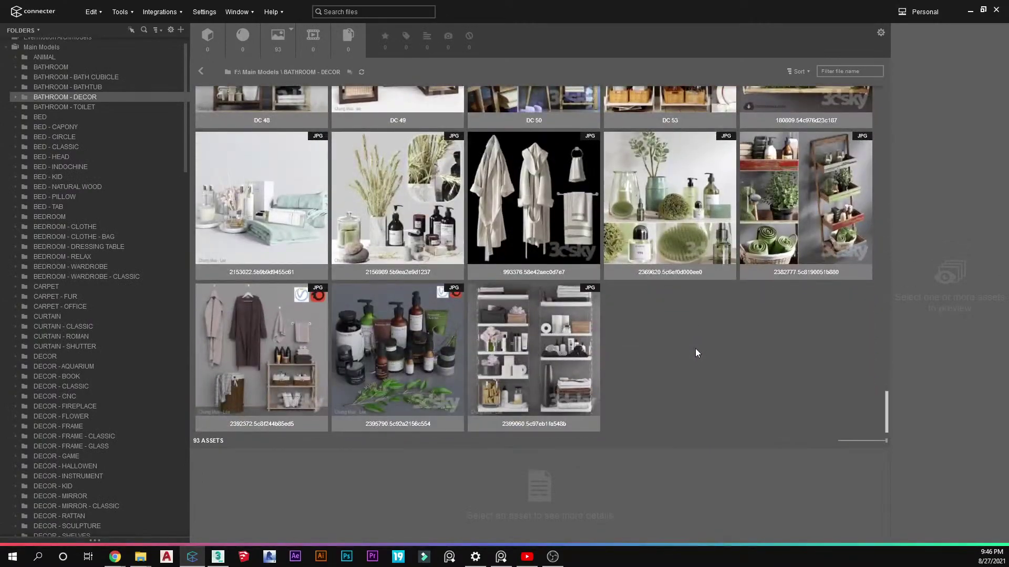
{"action": "left_click", "coordinate": [388, 244]}
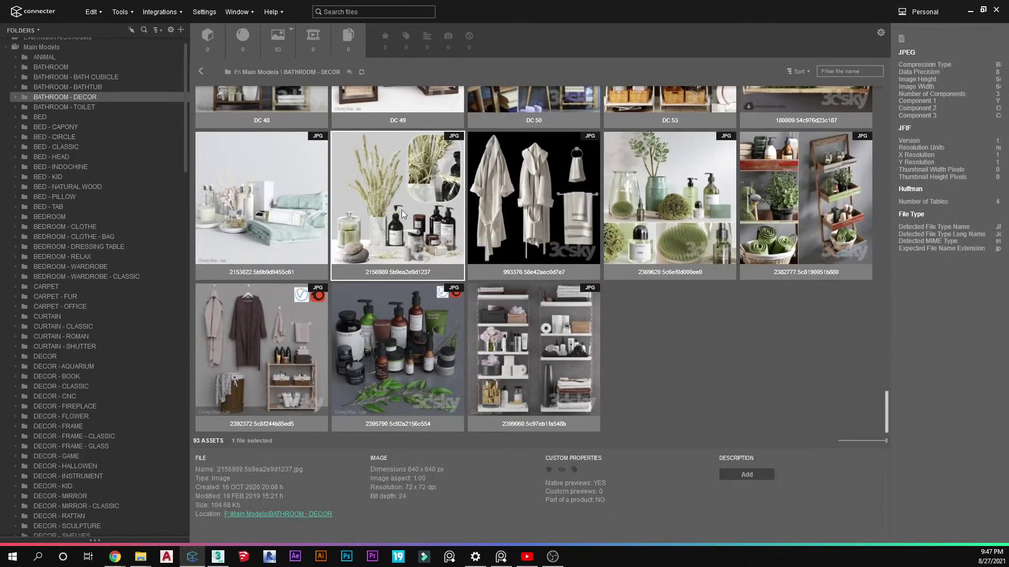
{"action": "scroll", "coordinate": [408, 233], "scroll_direction": "up", "scroll_amount": 2}
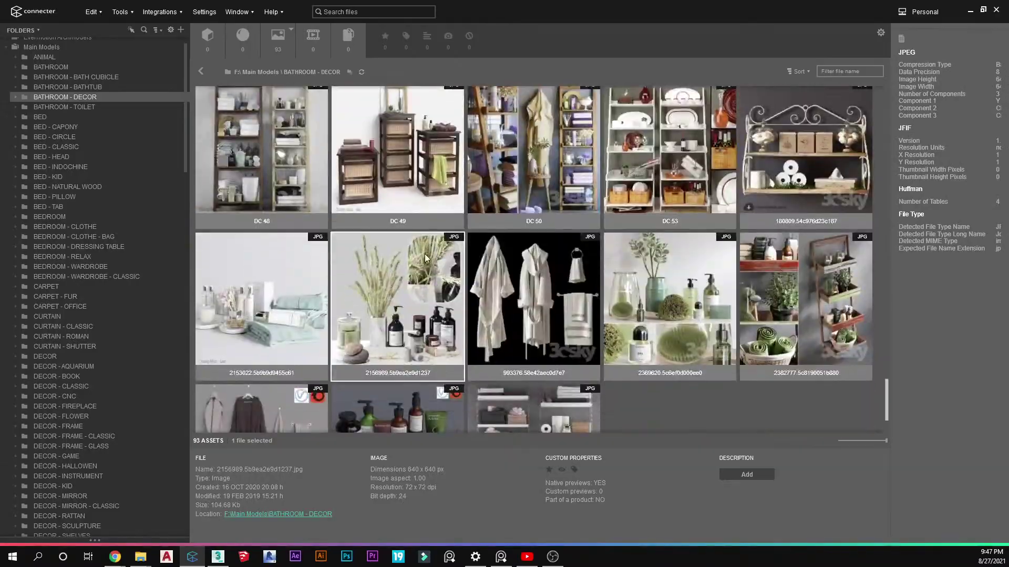
{"action": "double_click", "coordinate": [419, 295]}
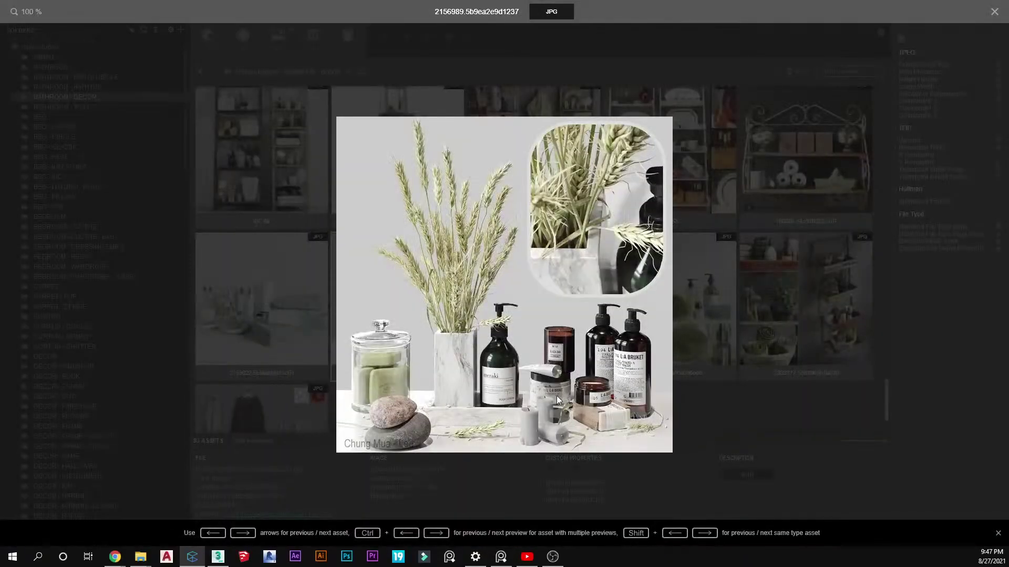
{"action": "left_click", "coordinate": [797, 411]}
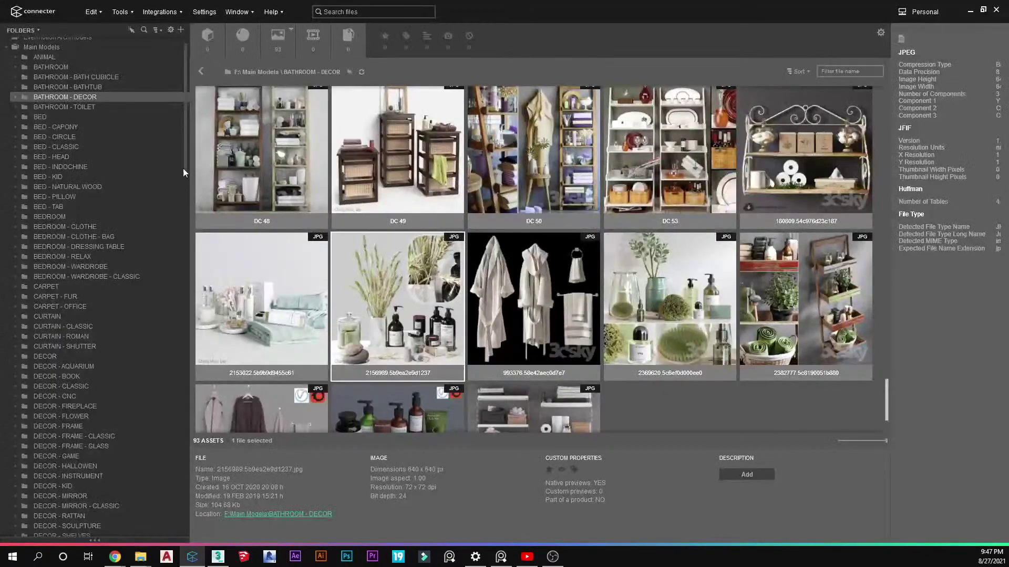
{"action": "left_click", "coordinate": [15, 97]}
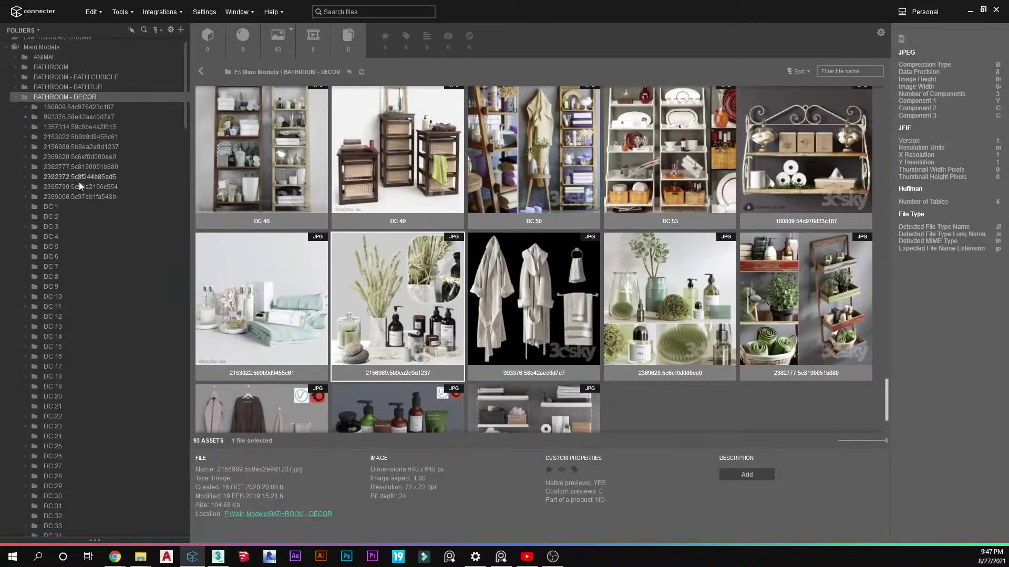
{"action": "left_click", "coordinate": [50, 146]}
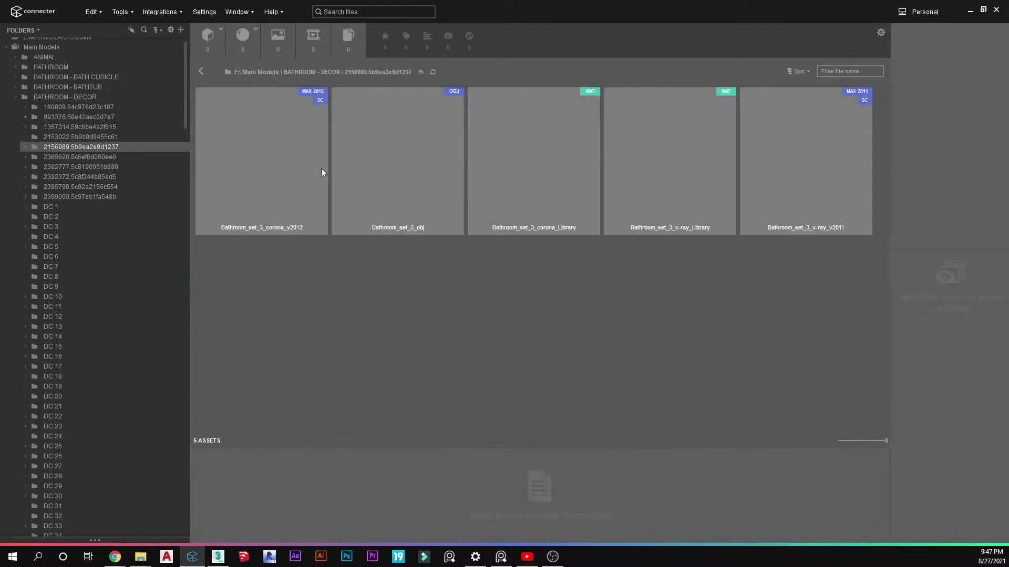
{"action": "left_click_drag", "start_coordinate": [264, 189], "coordinate": [378, 212]}
{"action": "left_click", "coordinate": [378, 211]}
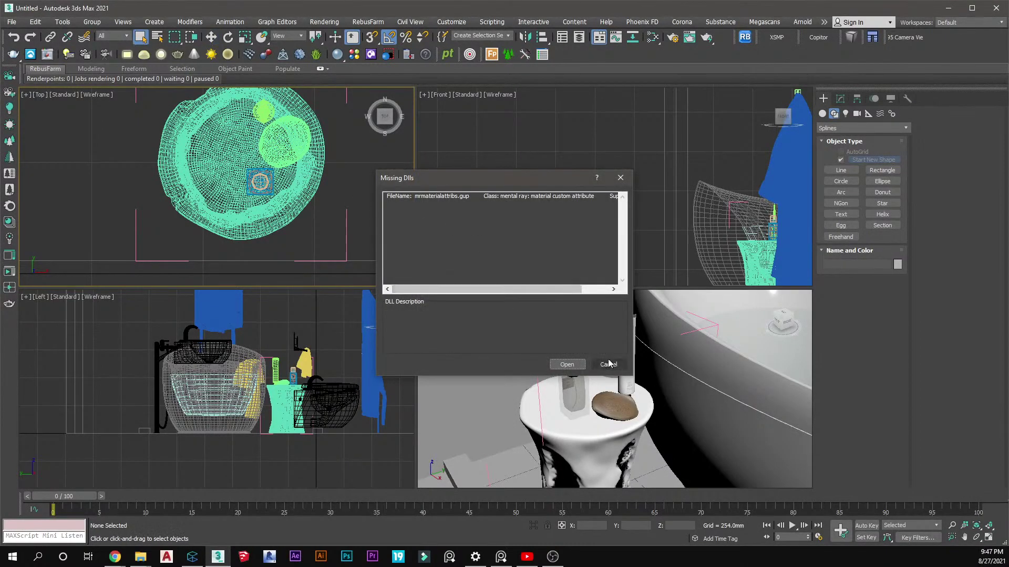
{"action": "left_click", "coordinate": [609, 363]}
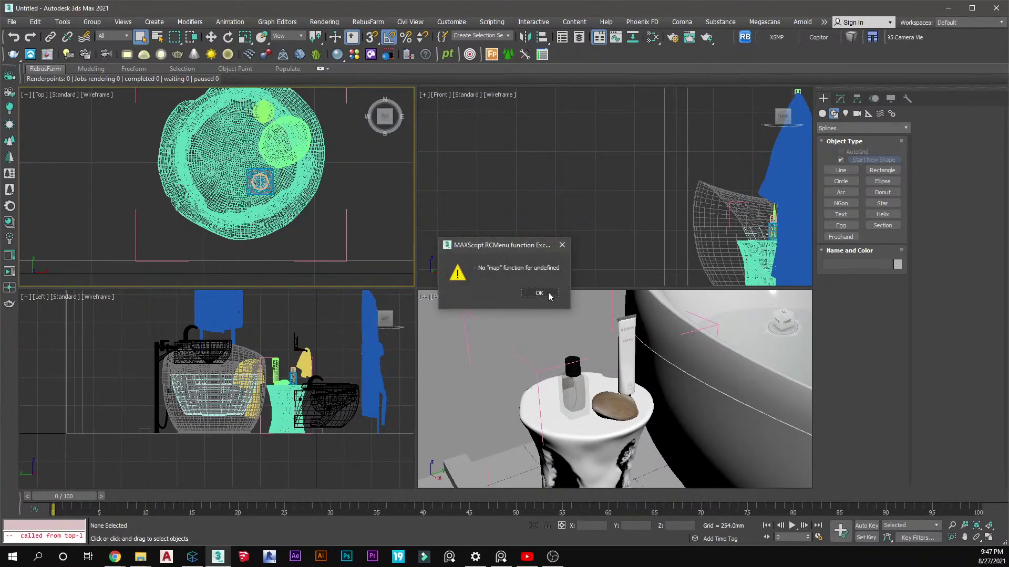
{"action": "left_click", "coordinate": [549, 296]}
Merge Bathroom_set_3_corona_v2012 from Connecter into the 3ds Max scene, placing it outside the room in the Top view
{"action": "left_click", "coordinate": [191, 556]}
{"action": "left_click_drag", "start_coordinate": [286, 142], "coordinate": [366, 175]}
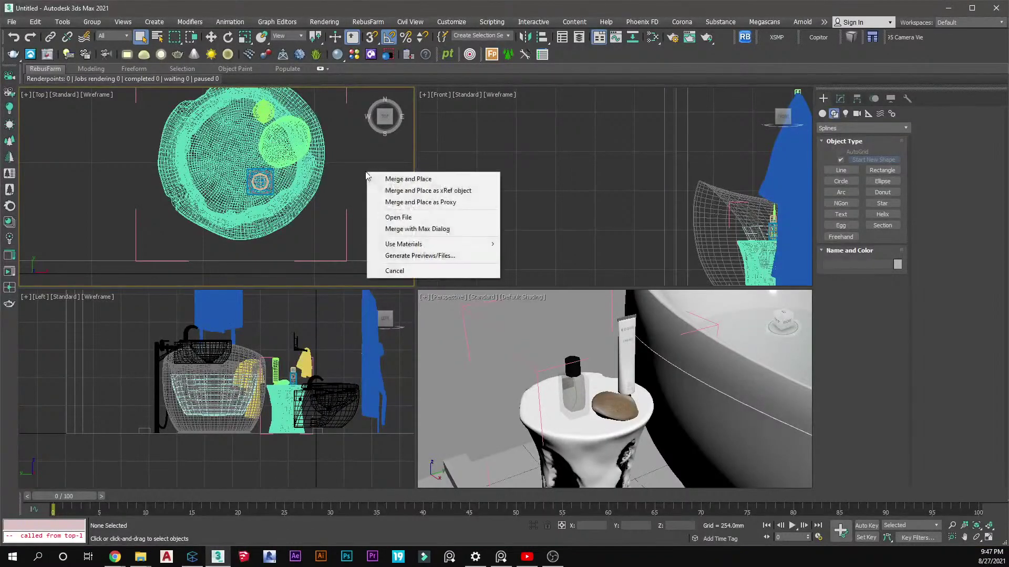
{"action": "left_click", "coordinate": [385, 179]}
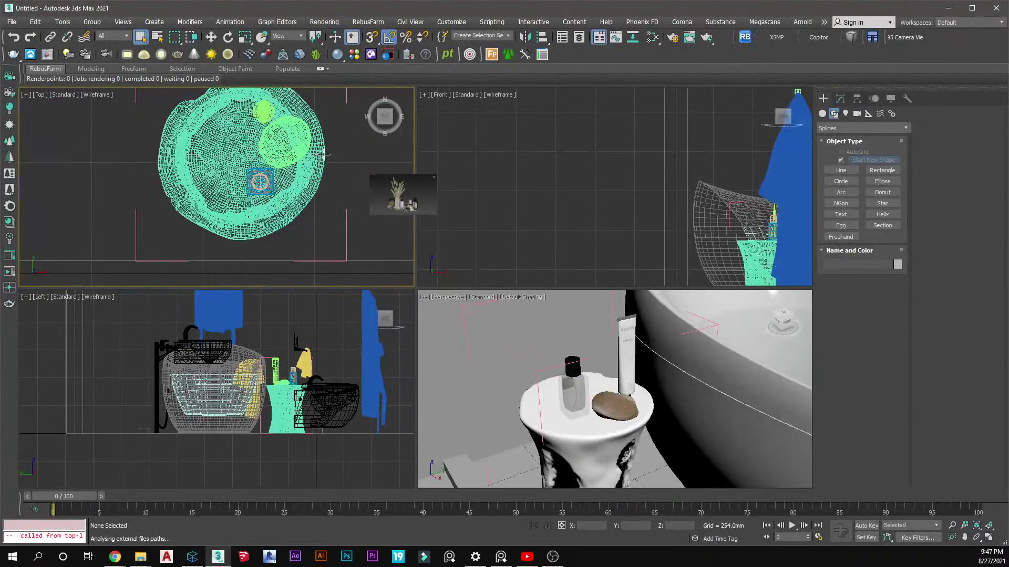
{"action": "scroll", "coordinate": [345, 160], "scroll_direction": "down", "scroll_amount": 5}
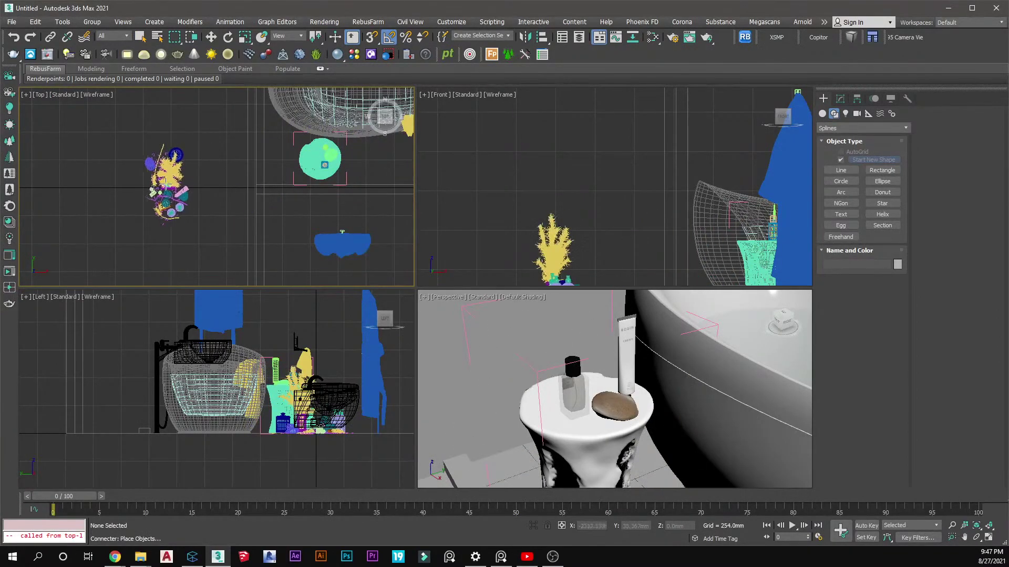
{"action": "left_click", "coordinate": [167, 185]}
Inspect the merged wheat vase and toiletries set up close and open its group for editing individual items
{"action": "right_click", "coordinate": [604, 348]}
{"action": "key", "text": "z"}
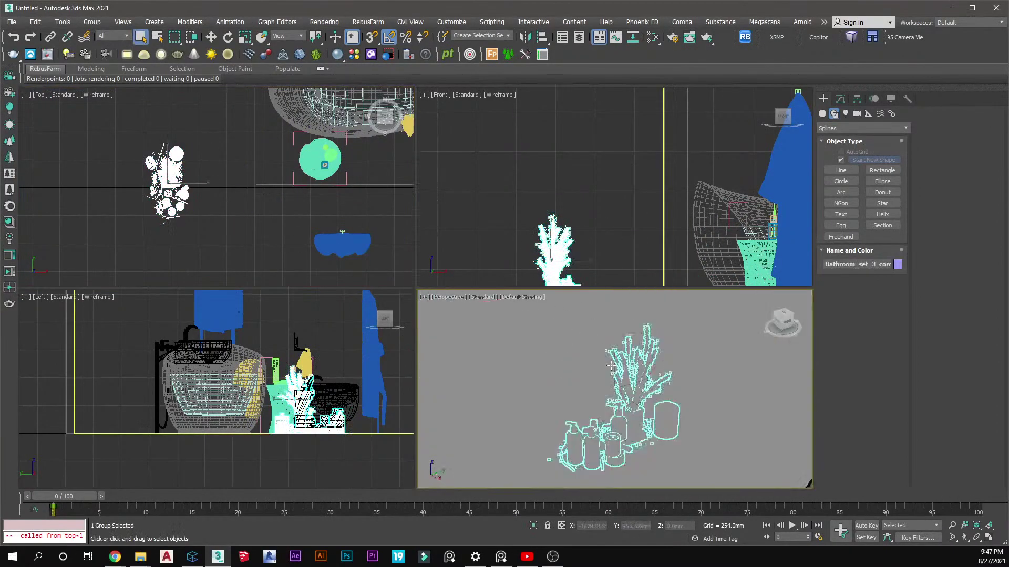
{"action": "middle_click_drag", "start_coordinate": [604, 368], "coordinate": [609, 403], "text": "alt"}
{"action": "scroll", "coordinate": [625, 365], "scroll_direction": "up", "scroll_amount": 4}
{"action": "scroll", "coordinate": [625, 365], "scroll_direction": "up", "scroll_amount": 2}
{"action": "scroll", "coordinate": [619, 366], "scroll_direction": "down", "scroll_amount": 5}
{"action": "right_click", "coordinate": [610, 403]}
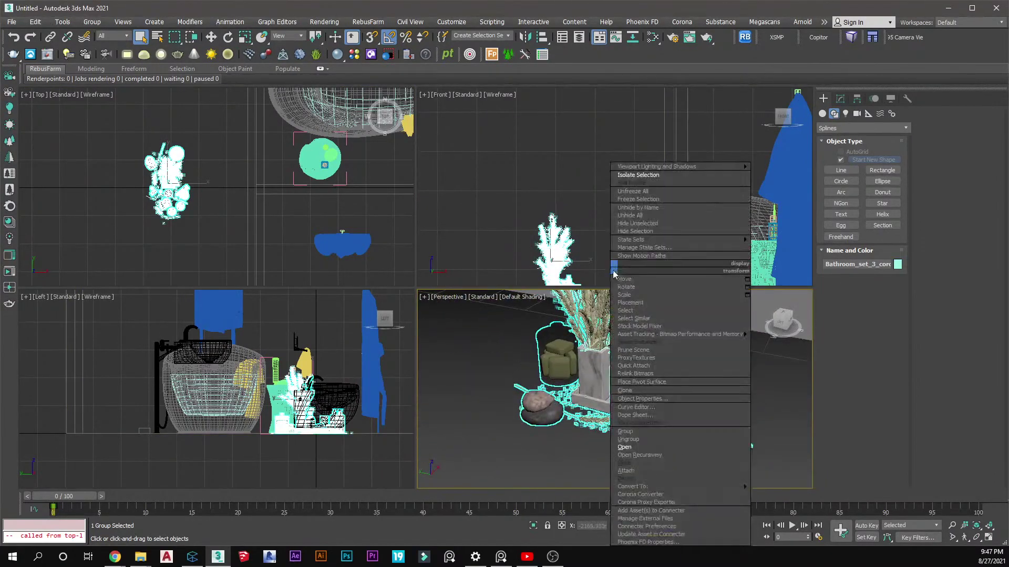
{"action": "left_click", "coordinate": [630, 448]}
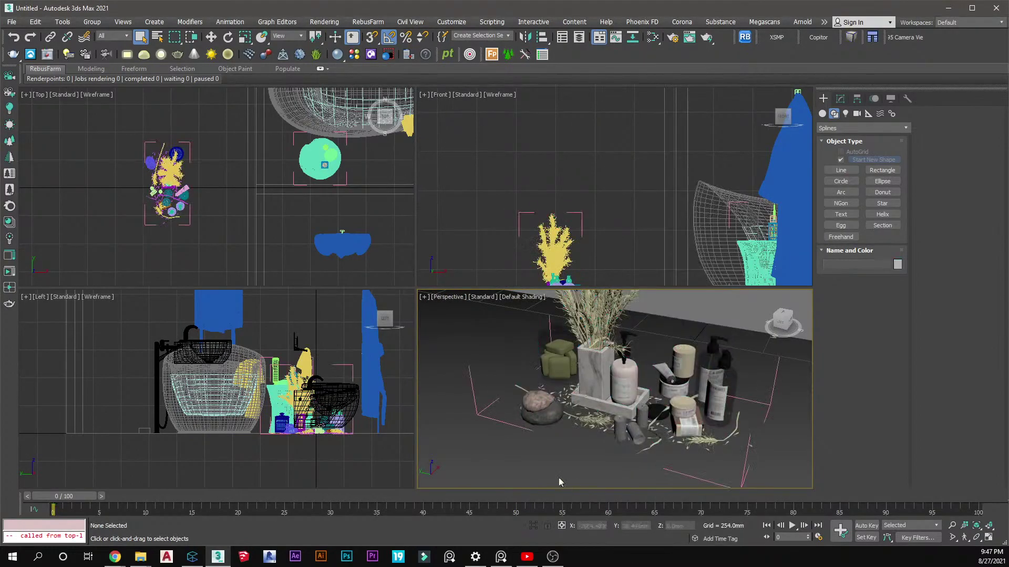
Delete the stacked stones and the glass jar of green soaps from the merged set
{"action": "scroll", "coordinate": [545, 419], "scroll_direction": "up", "scroll_amount": 4}
{"action": "left_click", "coordinate": [543, 420]}
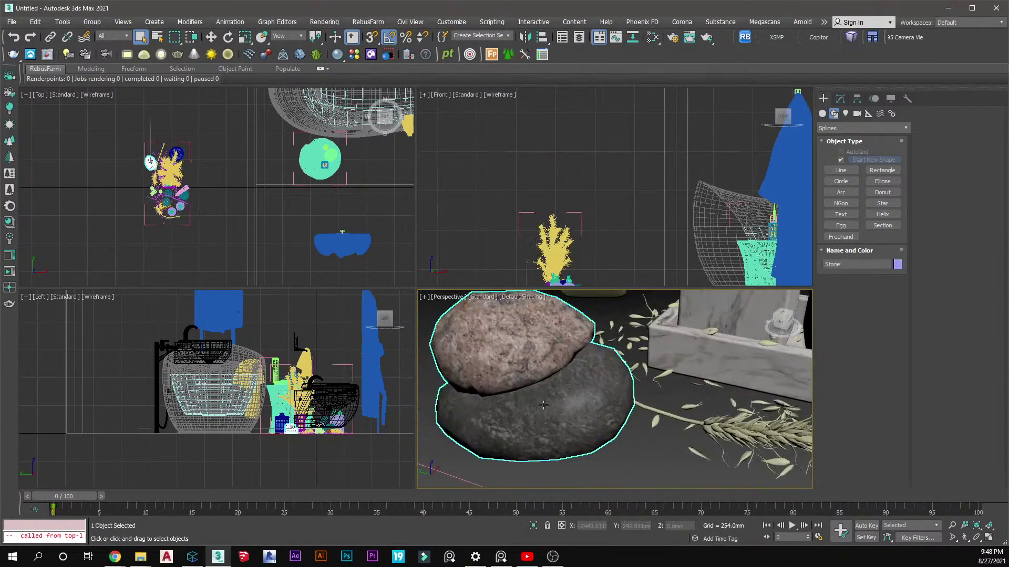
{"action": "scroll", "coordinate": [541, 429], "scroll_direction": "down", "scroll_amount": 2}
{"action": "key", "text": "Delete"}
{"action": "left_click", "coordinate": [570, 326]}
{"action": "key", "text": "Delete"}
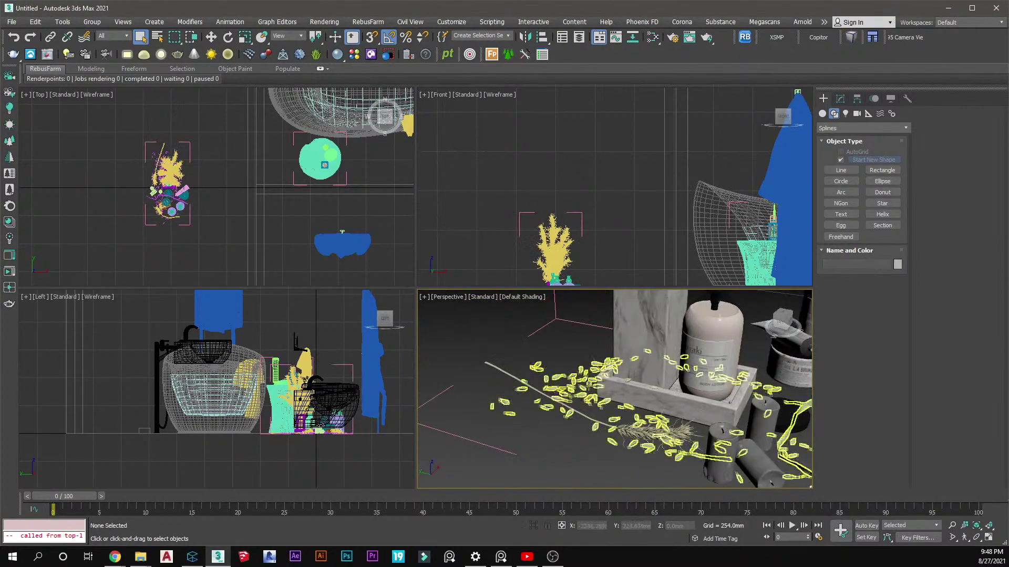
Delete the scattered grains, the loose wheat stalk by the tray, the grey candles, and the cream jar with its tube from the set
{"action": "left_click", "coordinate": [581, 395]}
{"action": "key", "text": "Delete"}
{"action": "middle_click_drag", "start_coordinate": [583, 400], "coordinate": [645, 432], "text": "alt"}
{"action": "left_click", "coordinate": [615, 431]}
{"action": "left_click", "coordinate": [627, 405]}
{"action": "key", "text": "Delete"}
{"action": "left_click", "coordinate": [604, 444]}
{"action": "key", "text": "Delete"}
{"action": "left_click", "coordinate": [564, 428]}
{"action": "key", "text": "Delete"}
{"action": "left_click", "coordinate": [665, 366]}
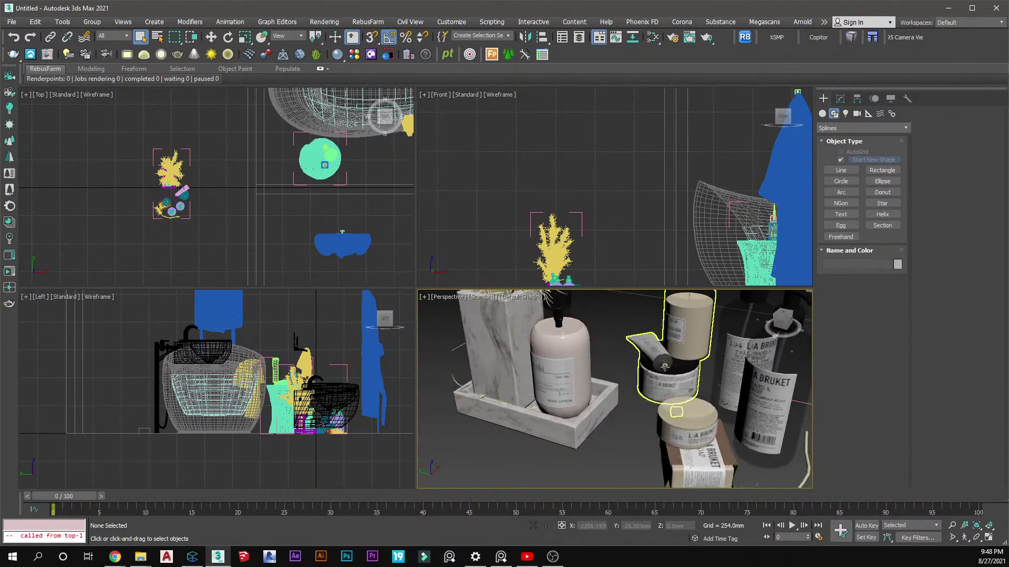
{"action": "key", "text": "Delete"}
Move the boxed soap and round tin group next to the marble tray in the Top view
{"action": "left_click", "coordinate": [686, 416]}
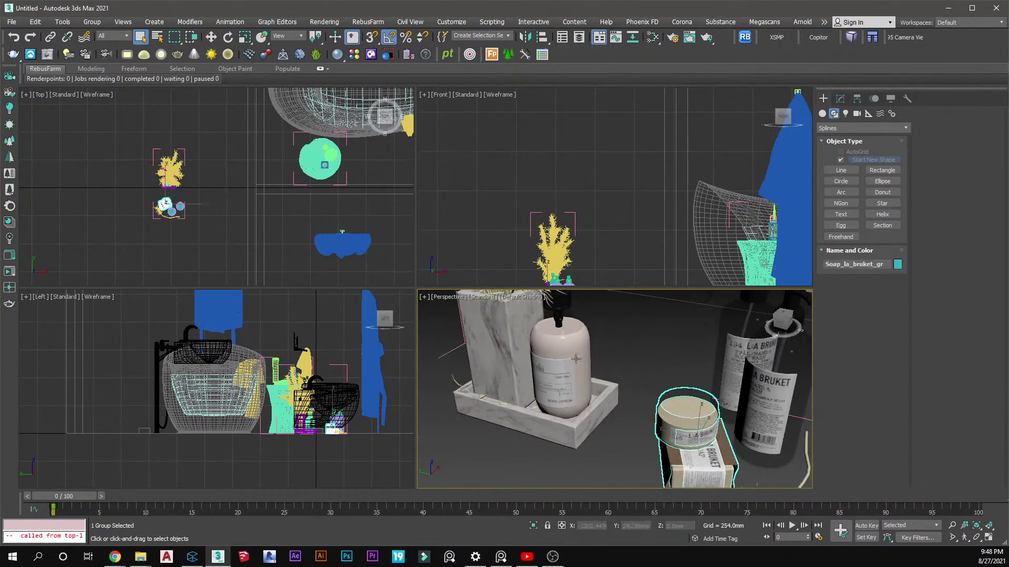
{"action": "scroll", "coordinate": [168, 216], "scroll_direction": "up", "scroll_amount": 4}
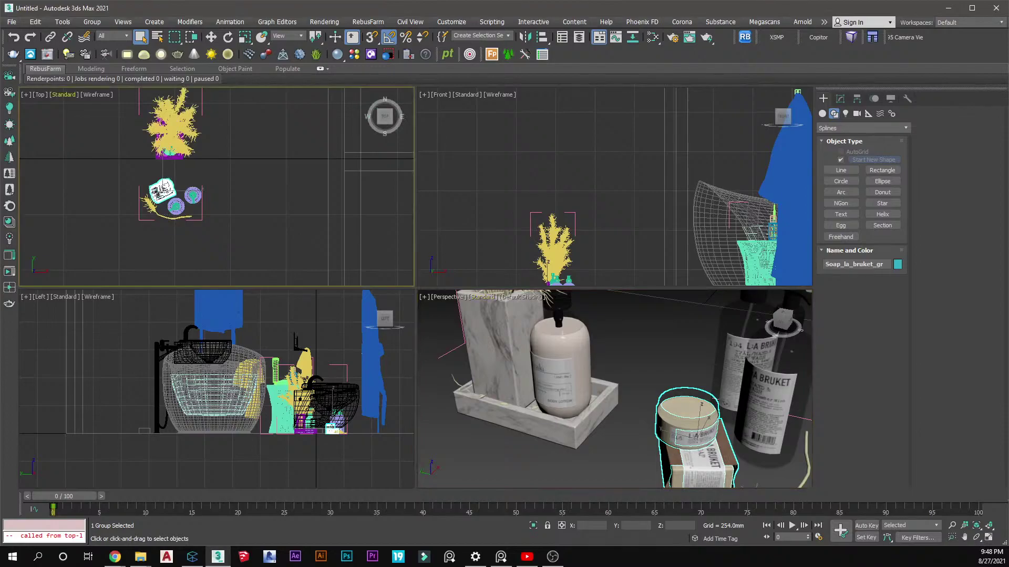
{"action": "left_click", "coordinate": [211, 37]}
{"action": "scroll", "coordinate": [166, 201], "scroll_direction": "up", "scroll_amount": 1}
{"action": "left_click_drag", "start_coordinate": [165, 200], "coordinate": [199, 171]}
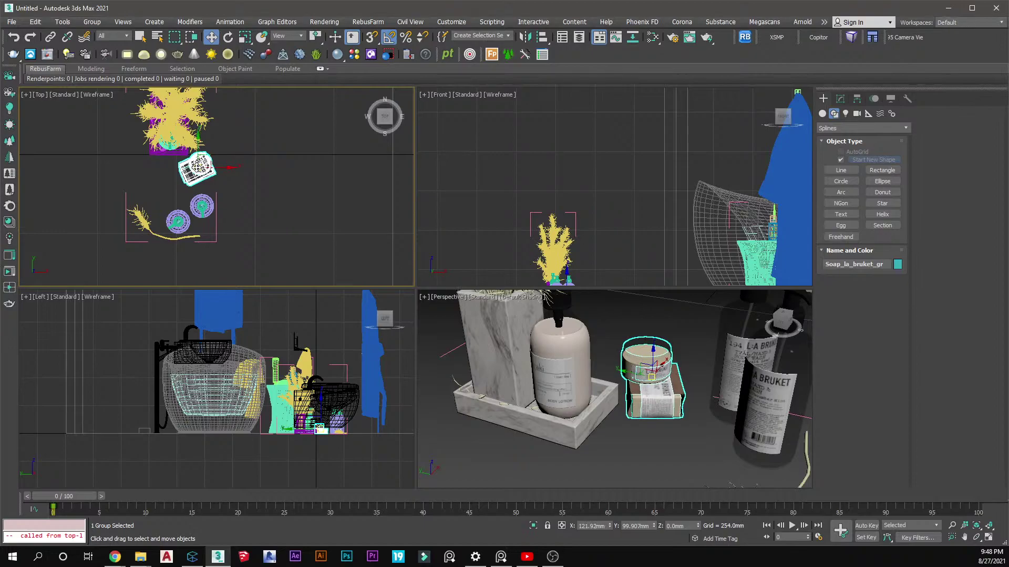
Delete the loose wheat stalk lying beside the two dark pump bottles
{"action": "scroll", "coordinate": [717, 404], "scroll_direction": "down", "scroll_amount": 3}
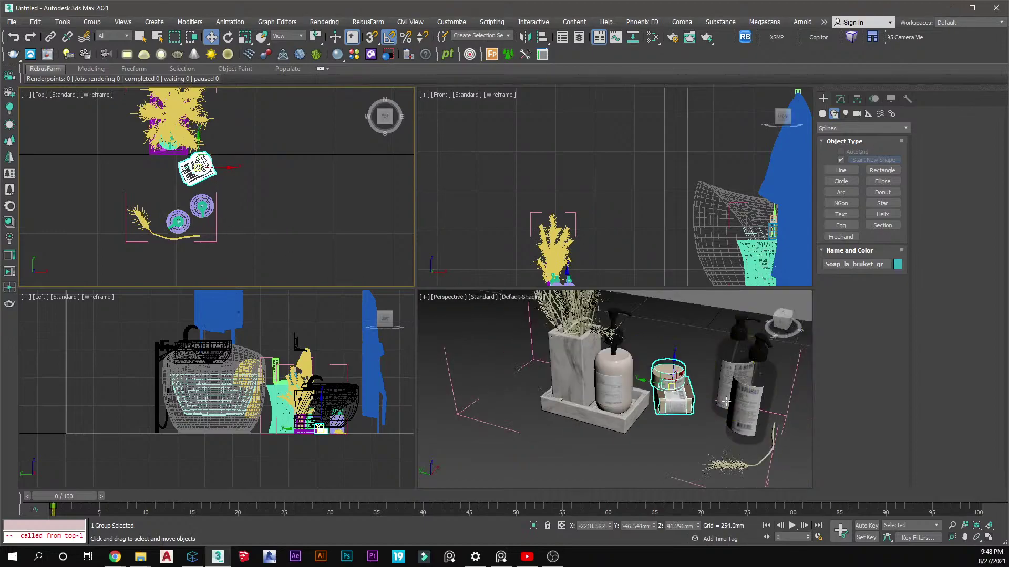
{"action": "left_click", "coordinate": [739, 461]}
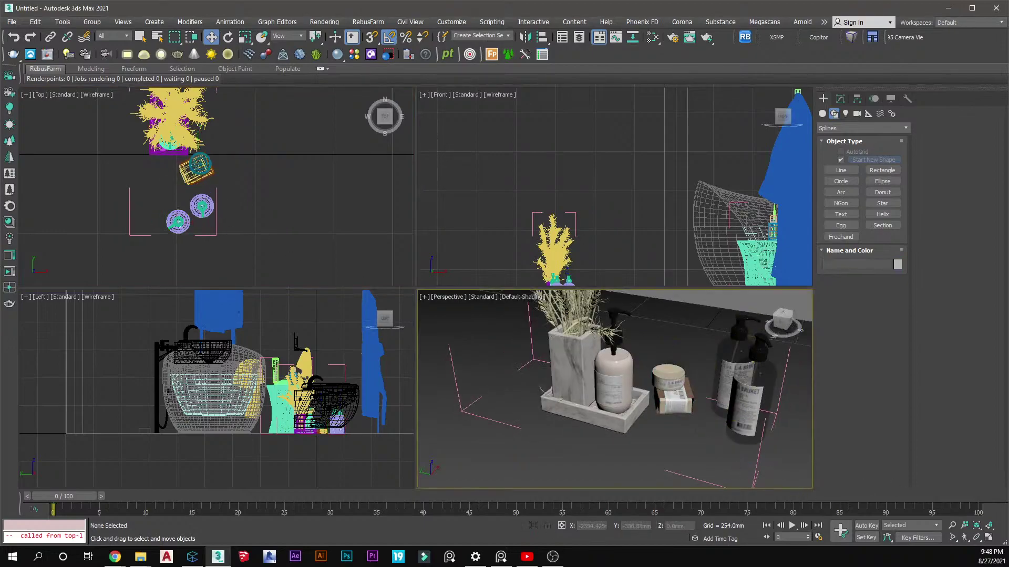
Switch to Connecter and enlarge the 2156989.5b9ea2e9d1237 preview image in the BATHROOM - DECOR folder to examine the original set arrangement
{"action": "key", "text": "alt+Tab"}
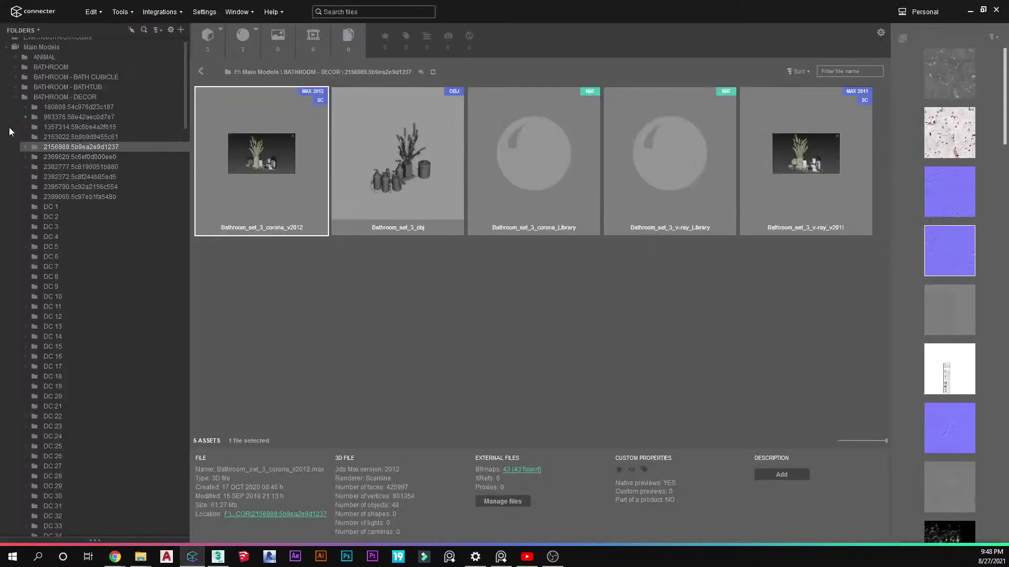
{"action": "left_click", "coordinate": [32, 99]}
{"action": "scroll", "coordinate": [361, 260], "scroll_direction": "down", "scroll_amount": 5}
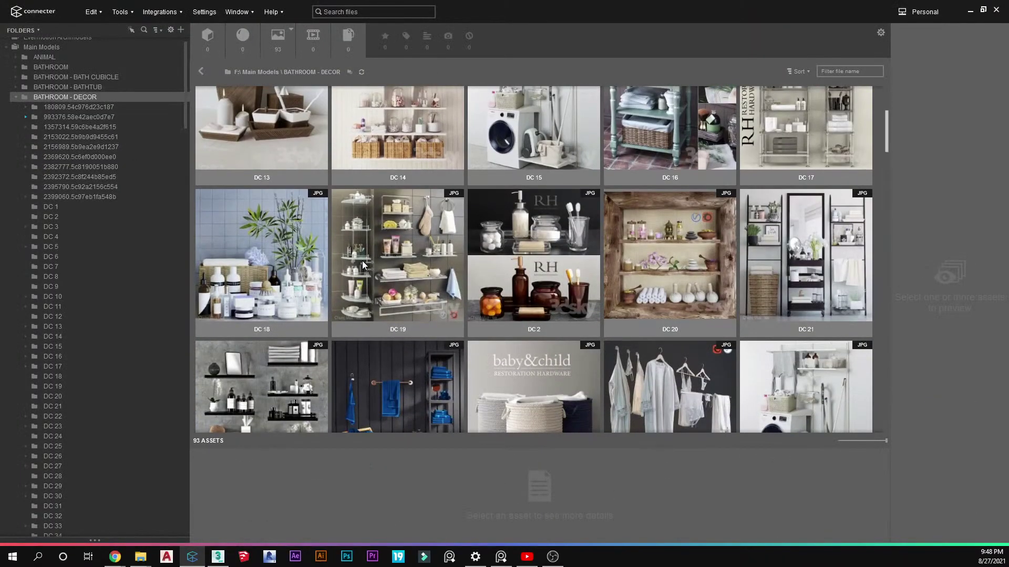
{"action": "scroll", "coordinate": [362, 260], "scroll_direction": "down", "scroll_amount": 15}
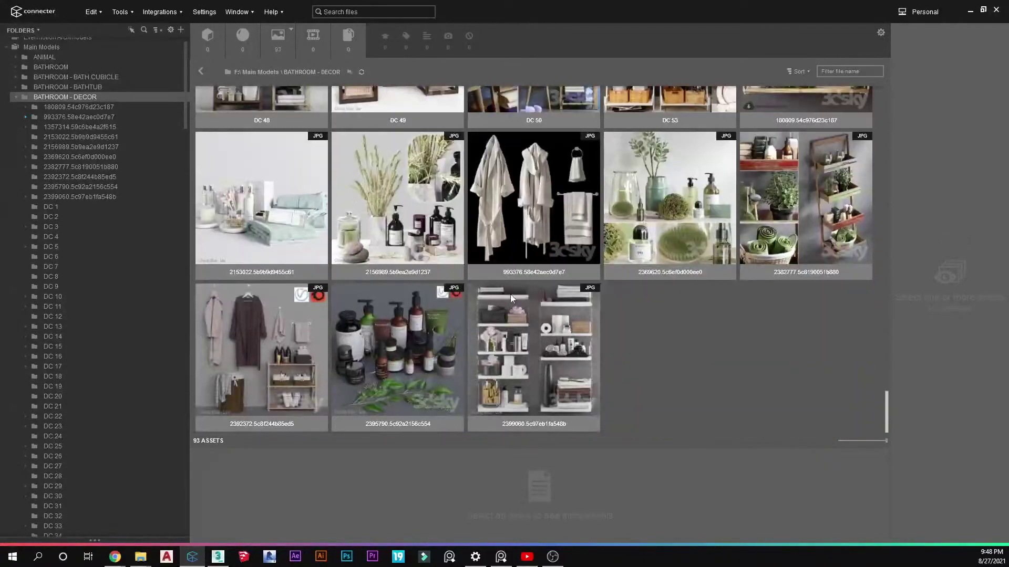
{"action": "left_click", "coordinate": [420, 241]}
{"action": "key", "text": "space"}
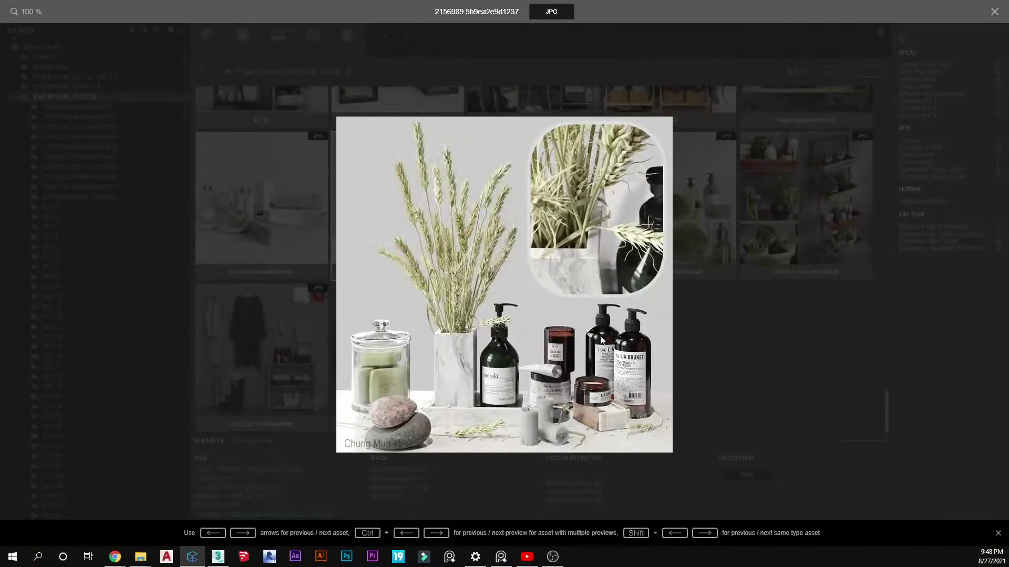
{"action": "key", "text": "space"}
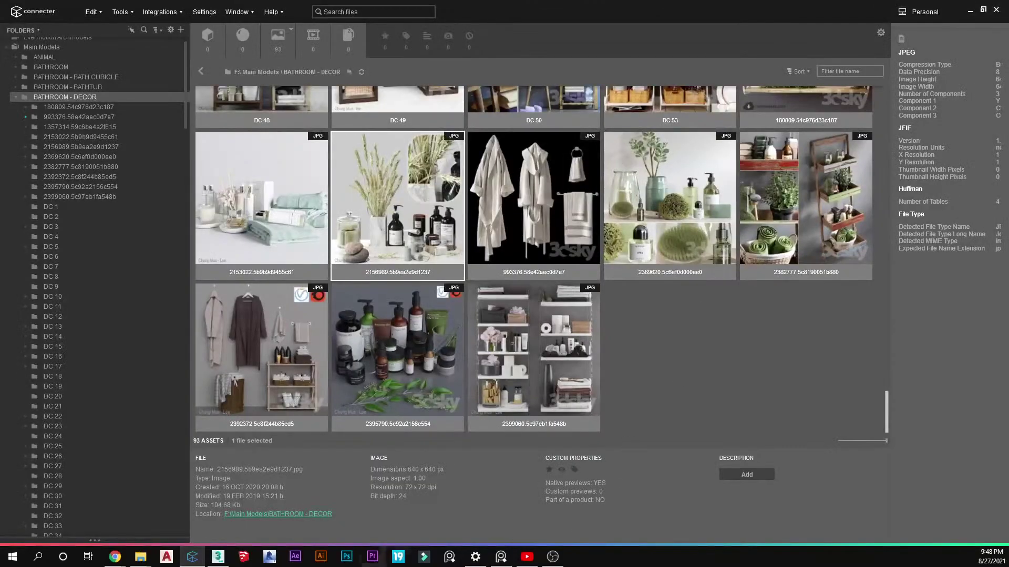
Return to 3ds Max, delete the two dark pump bottles from the set, and close its group
{"action": "left_click", "coordinate": [218, 556]}
{"action": "left_click", "coordinate": [750, 418]}
{"action": "key", "text": "Delete"}
{"action": "left_click", "coordinate": [728, 386]}
{"action": "key", "text": "Delete"}
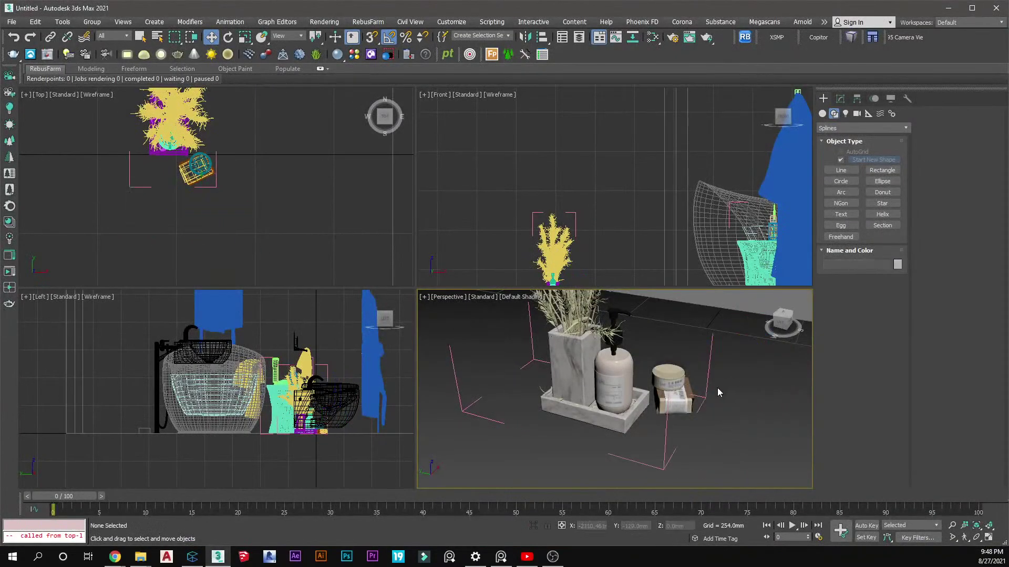
{"action": "right_click", "coordinate": [665, 438]}
{"action": "left_click", "coordinate": [709, 477]}
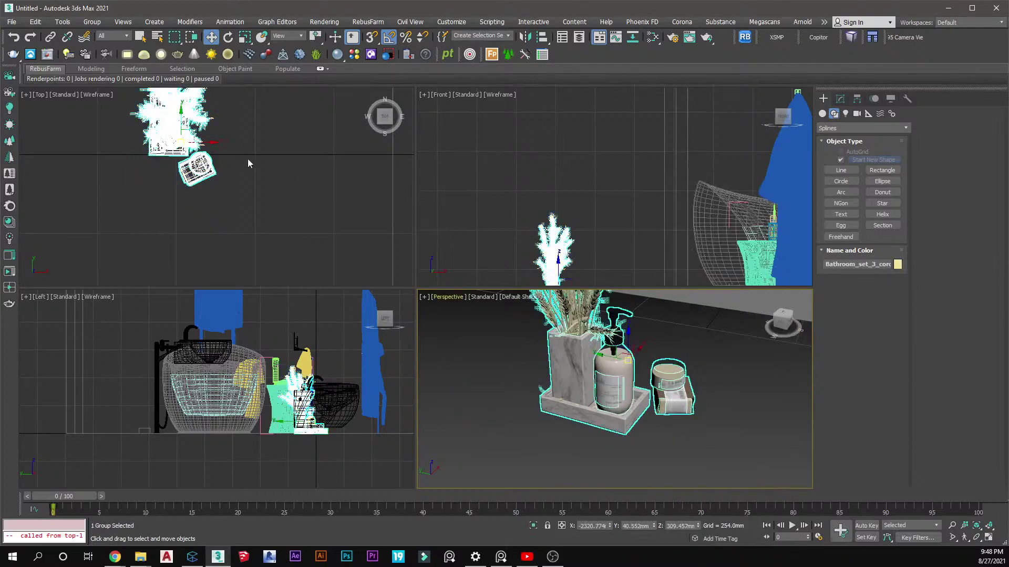
Move the wheat vase and toiletries group over the stump table in the Top view
{"action": "scroll", "coordinate": [167, 187], "scroll_direction": "down", "scroll_amount": 3}
{"action": "left_click_drag", "start_coordinate": [163, 180], "coordinate": [322, 147]}
{"action": "scroll", "coordinate": [322, 147], "scroll_direction": "up", "scroll_amount": 3}
{"action": "scroll", "coordinate": [322, 147], "scroll_direction": "up", "scroll_amount": 2}
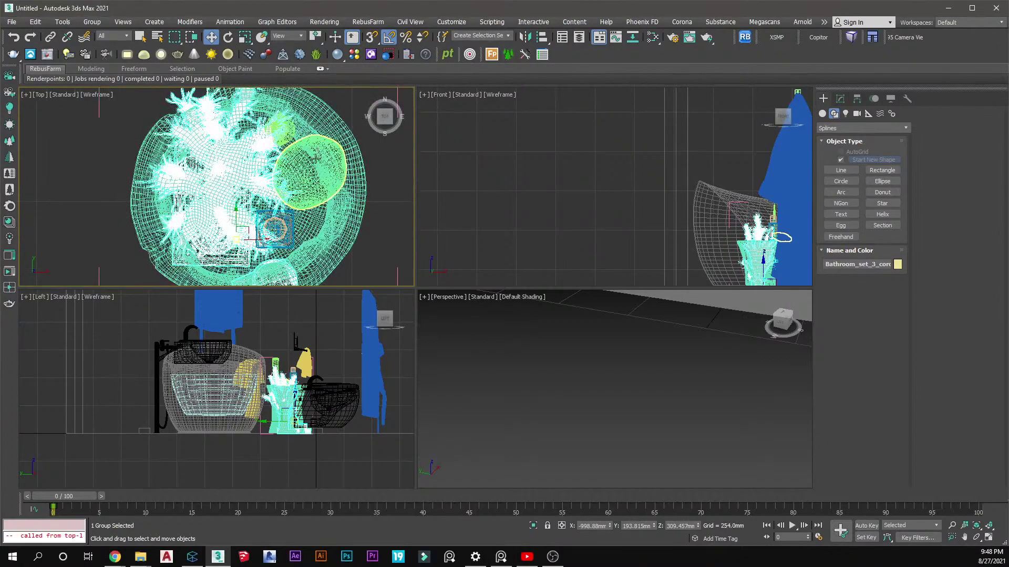
Align the bathroom set's minimum Z to the wooden stool's maximum Z, and shift the set about 30 mm in Y
{"action": "left_click", "coordinate": [315, 158]}
{"action": "right_click", "coordinate": [654, 399]}
{"action": "key", "text": "z"}
{"action": "scroll", "coordinate": [653, 399], "scroll_direction": "down", "scroll_amount": 5}
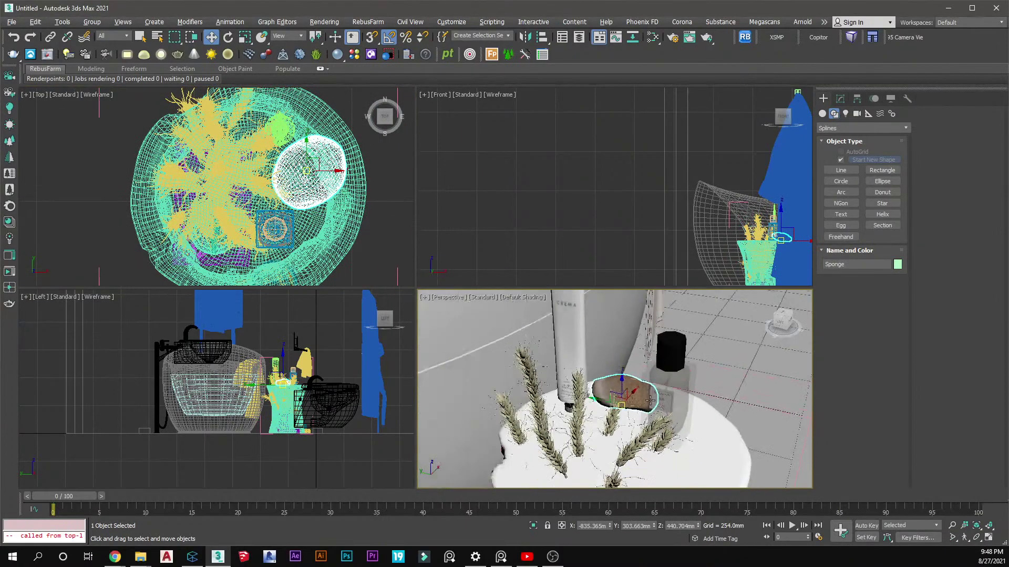
{"action": "middle_click_drag", "start_coordinate": [652, 400], "coordinate": [610, 425], "text": "alt"}
{"action": "scroll", "coordinate": [595, 411], "scroll_direction": "down", "scroll_amount": 5}
{"action": "scroll", "coordinate": [618, 433], "scroll_direction": "up", "scroll_amount": 4}
{"action": "scroll", "coordinate": [618, 434], "scroll_direction": "up", "scroll_amount": 8}
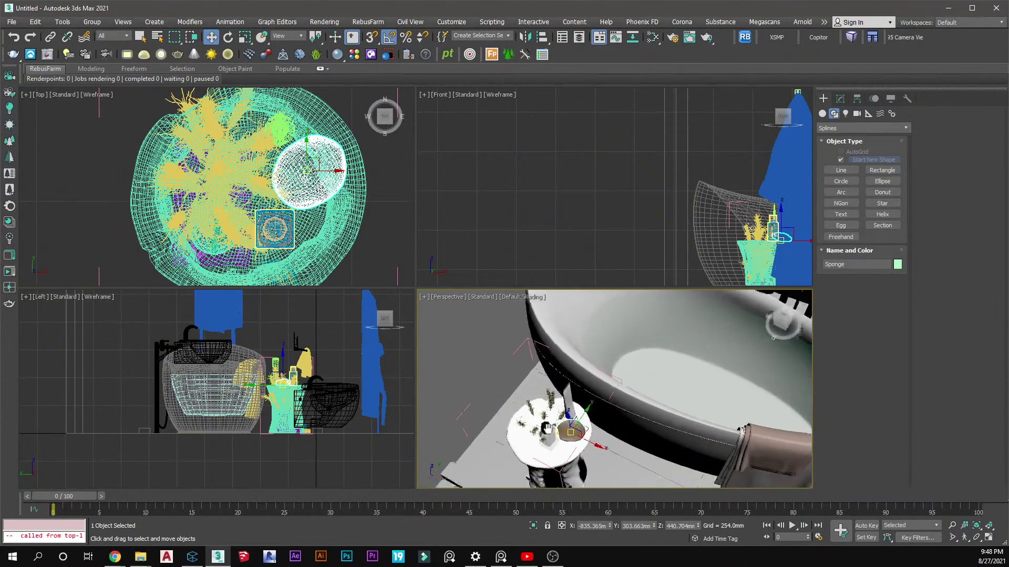
{"action": "scroll", "coordinate": [563, 353], "scroll_direction": "down", "scroll_amount": 3}
{"action": "left_click", "coordinate": [563, 353]}
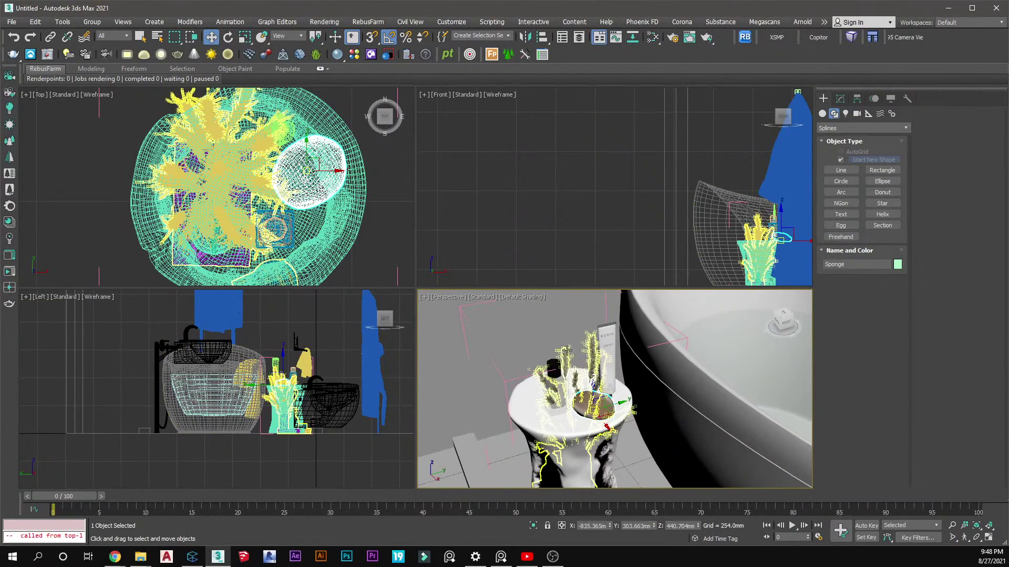
{"action": "left_click", "coordinate": [540, 38]}
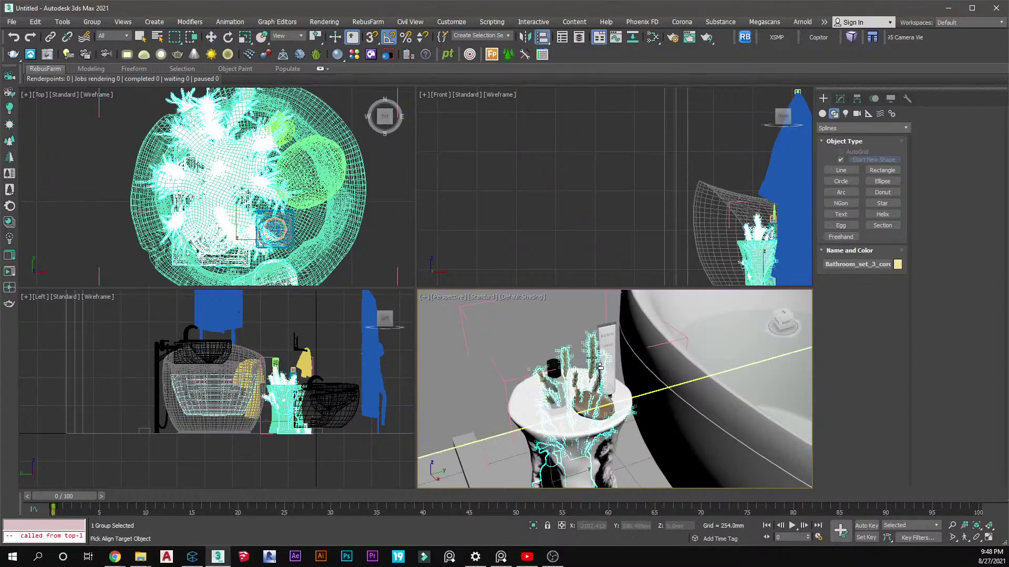
{"action": "left_click", "coordinate": [518, 411]}
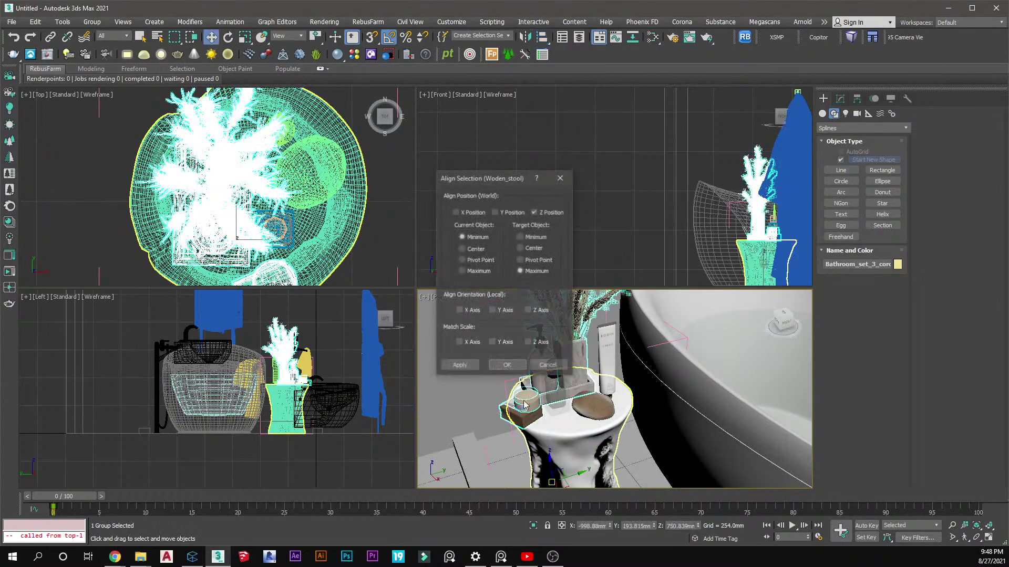
{"action": "left_click", "coordinate": [496, 365]}
{"action": "middle_click_drag", "start_coordinate": [552, 374], "coordinate": [565, 371], "text": "alt"}
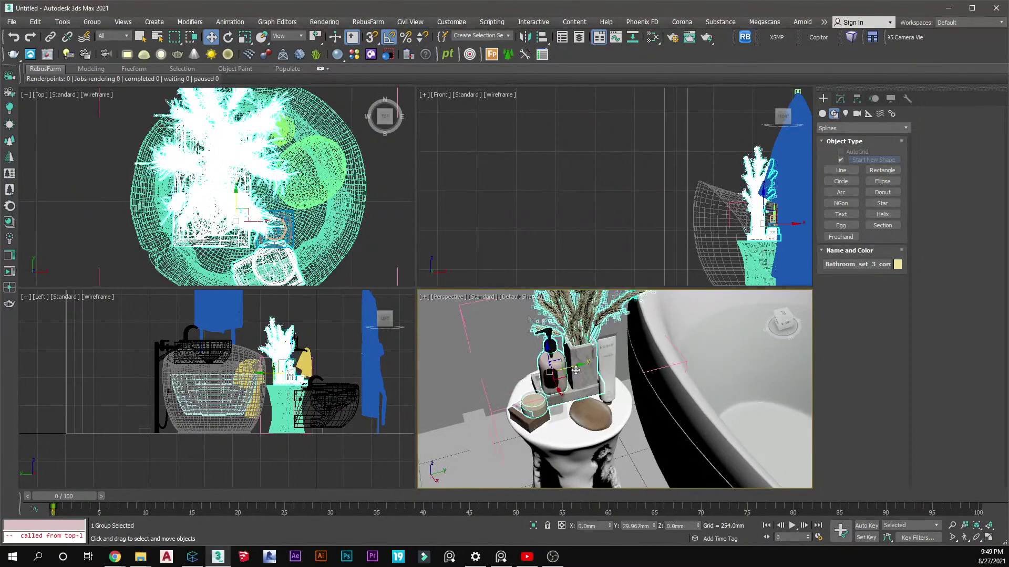
Delete the sponge from the stool and open the bathroom set group for editing its members
{"action": "left_click", "coordinate": [594, 416]}
{"action": "left_click", "coordinate": [532, 408]}
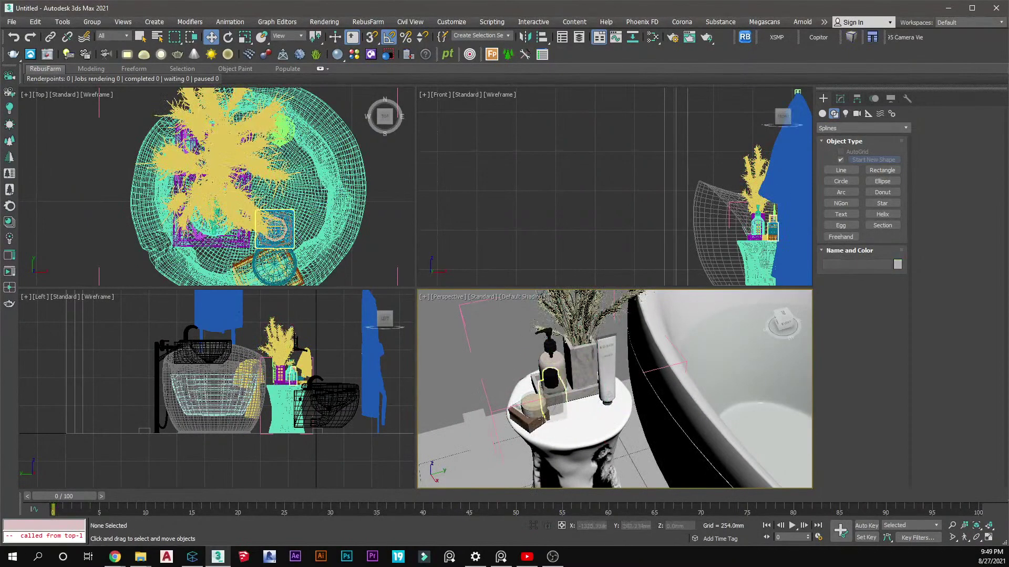
{"action": "right_click", "coordinate": [532, 409]}
{"action": "left_click", "coordinate": [585, 447]}
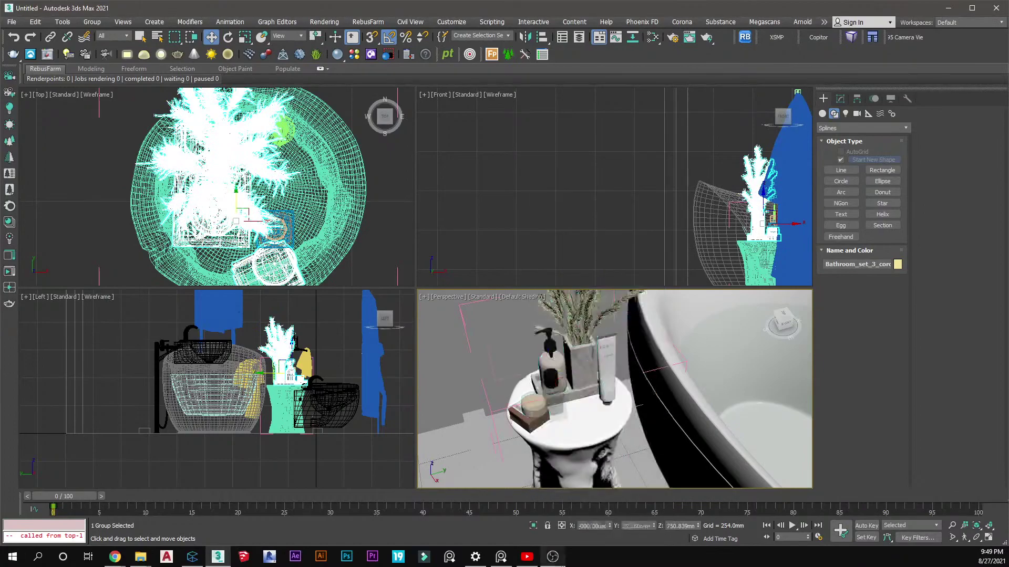
Move the wooden soap box with its jar about 65 mm in X and 162 mm in Y across the stool top
{"action": "left_click", "coordinate": [533, 407]}
{"action": "middle_click_drag", "start_coordinate": [274, 257], "coordinate": [268, 209]}
{"action": "left_click_drag", "start_coordinate": [268, 209], "coordinate": [303, 124]}
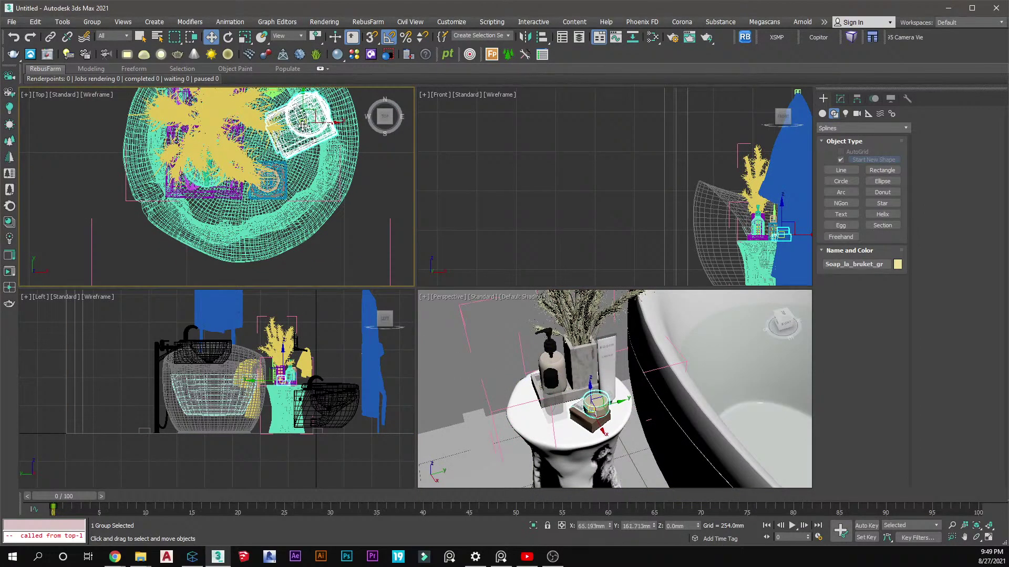
{"action": "left_click", "coordinate": [488, 135]}
Move the RODIN bottle away from the tray on the stool top, to about X -872 mm and Y 190 mm
{"action": "scroll", "coordinate": [538, 388], "scroll_direction": "up", "scroll_amount": 5}
{"action": "scroll", "coordinate": [538, 388], "scroll_direction": "down", "scroll_amount": 3}
{"action": "middle_click_drag", "start_coordinate": [539, 388], "coordinate": [583, 347], "text": "alt"}
{"action": "left_click", "coordinate": [586, 344]}
{"action": "left_click_drag", "start_coordinate": [586, 344], "coordinate": [557, 358]}
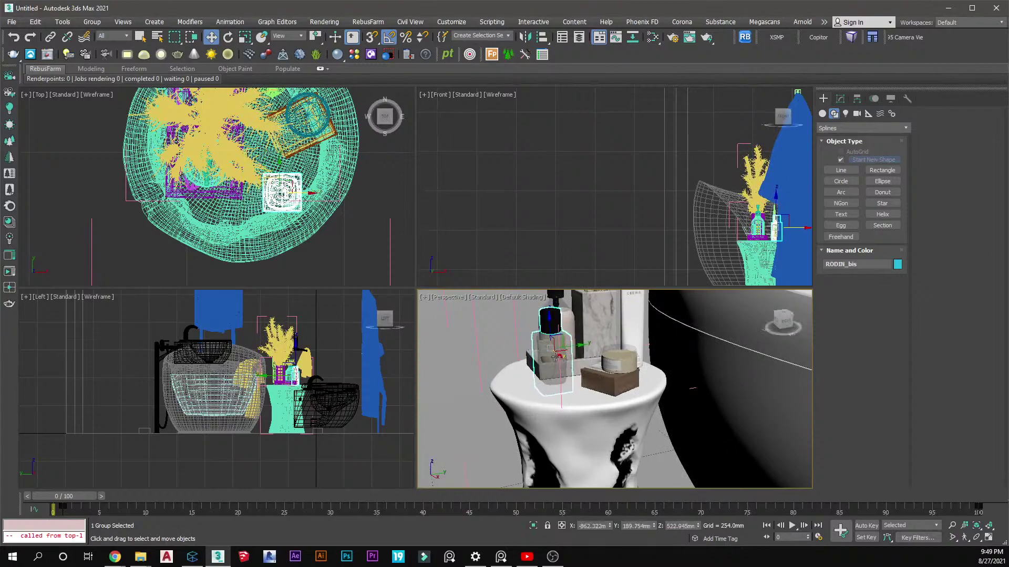
Mirror the RODIN bottle on the X axis and again on the Y axis, both with No Clone
{"action": "left_click", "coordinate": [526, 38]}
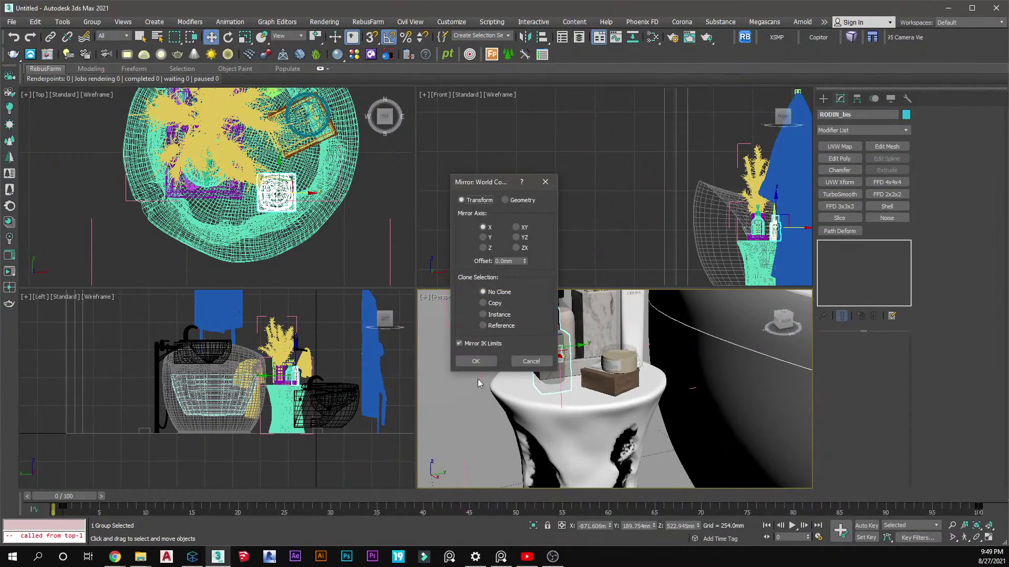
{"action": "left_click", "coordinate": [476, 362]}
{"action": "scroll", "coordinate": [551, 356], "scroll_direction": "up", "scroll_amount": 10}
{"action": "scroll", "coordinate": [548, 358], "scroll_direction": "down", "scroll_amount": 5}
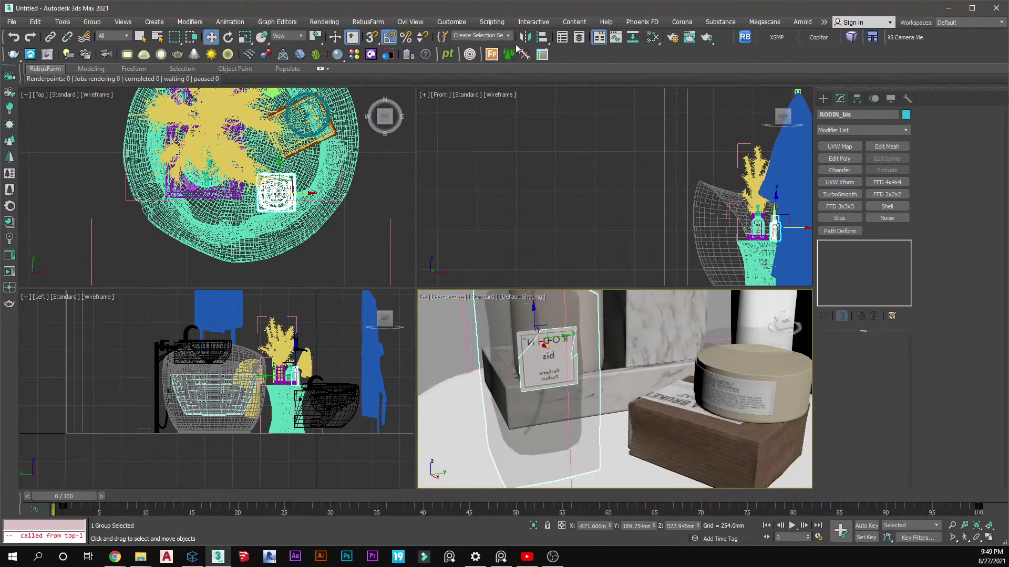
{"action": "left_click", "coordinate": [525, 38]}
{"action": "left_click", "coordinate": [482, 237]}
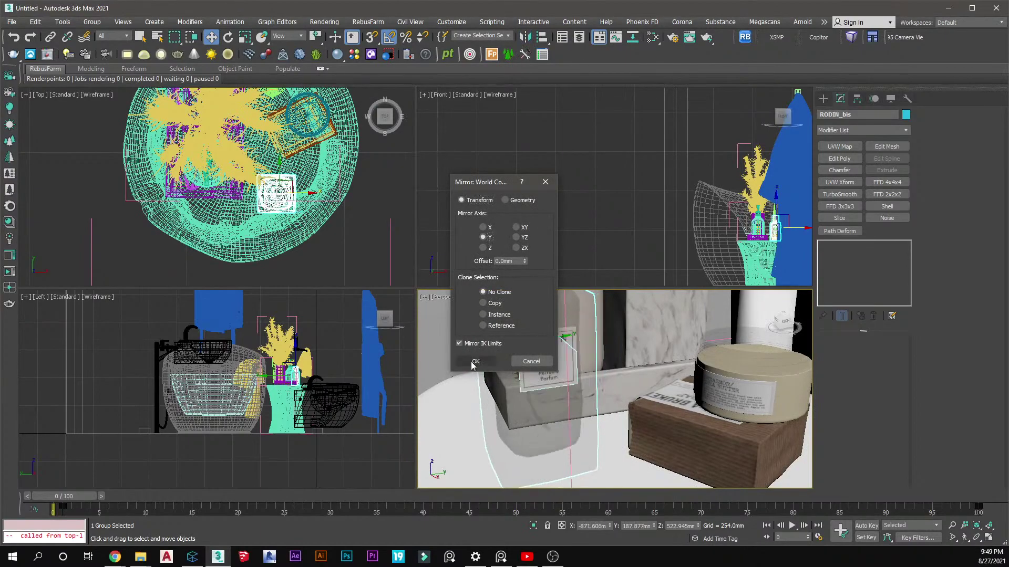
{"action": "left_click", "coordinate": [475, 362]}
{"action": "left_click", "coordinate": [545, 243]}
Delete the leftover washbasins and accessories lying outside the room
{"action": "scroll", "coordinate": [574, 395], "scroll_direction": "down", "scroll_amount": 8}
{"action": "middle_click_drag", "start_coordinate": [584, 366], "coordinate": [604, 353]}
{"action": "left_click", "coordinate": [500, 234]}
{"action": "scroll", "coordinate": [609, 373], "scroll_direction": "up", "scroll_amount": 8}
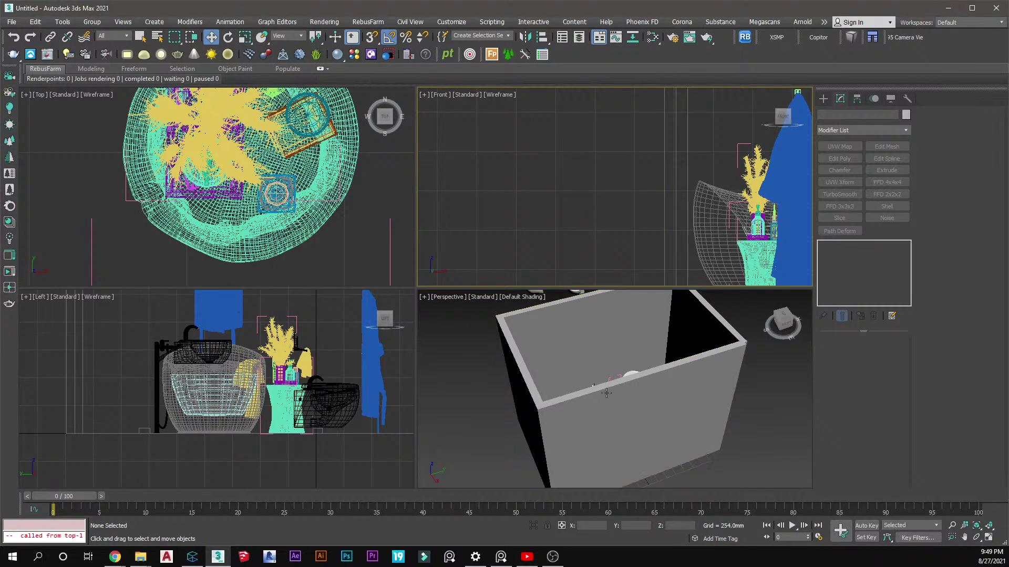
{"action": "scroll", "coordinate": [606, 393], "scroll_direction": "down", "scroll_amount": 2}
{"action": "middle_click_drag", "start_coordinate": [606, 393], "coordinate": [646, 367], "text": "alt"}
{"action": "scroll", "coordinate": [657, 363], "scroll_direction": "up", "scroll_amount": 6}
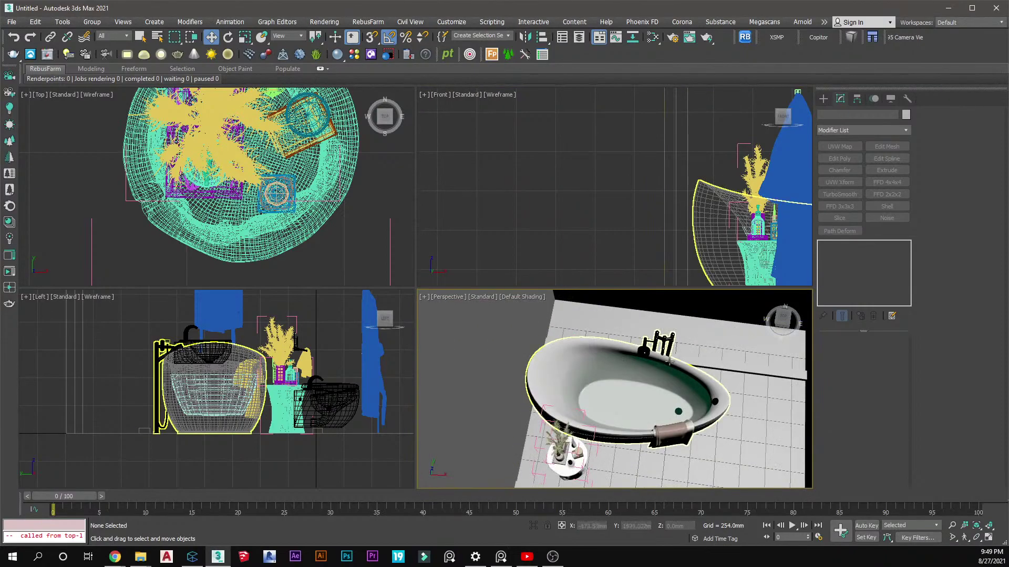
{"action": "scroll", "coordinate": [658, 361], "scroll_direction": "down", "scroll_amount": 5}
{"action": "scroll", "coordinate": [533, 363], "scroll_direction": "down", "scroll_amount": 5}
{"action": "middle_click_drag", "start_coordinate": [538, 362], "coordinate": [560, 371]}
{"action": "left_click_drag", "start_coordinate": [562, 343], "coordinate": [512, 398]}
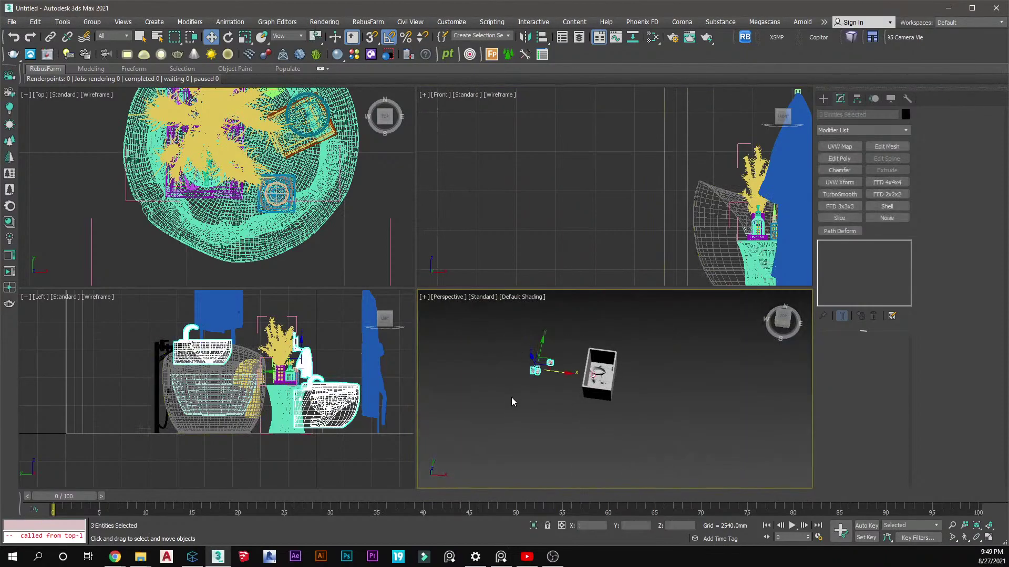
{"action": "key", "text": "Delete"}
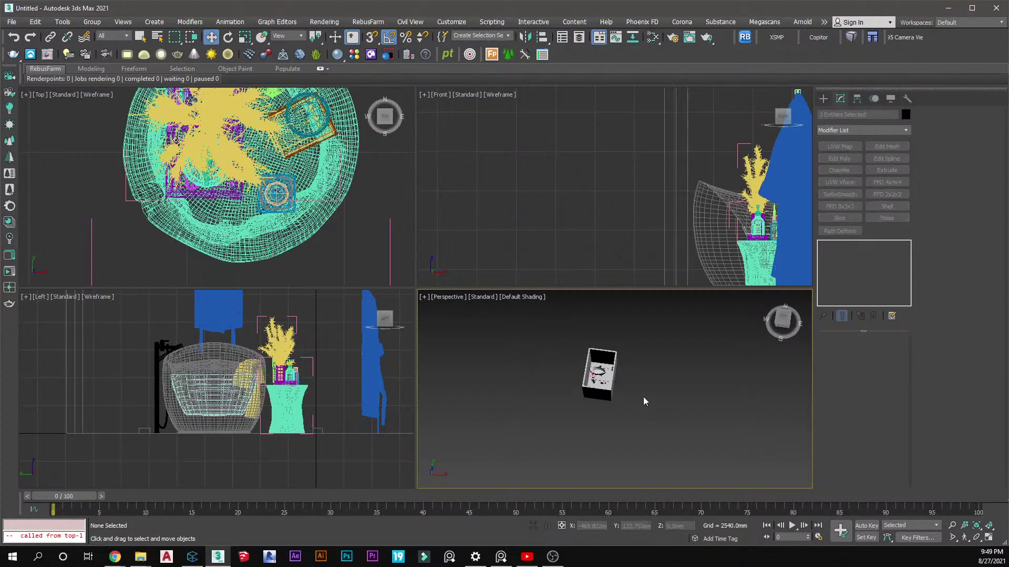
Delete the six spare objects standing in the open floor area in front of the stool
{"action": "scroll", "coordinate": [600, 387], "scroll_direction": "up", "scroll_amount": 10}
{"action": "scroll", "coordinate": [600, 387], "scroll_direction": "down", "scroll_amount": 10}
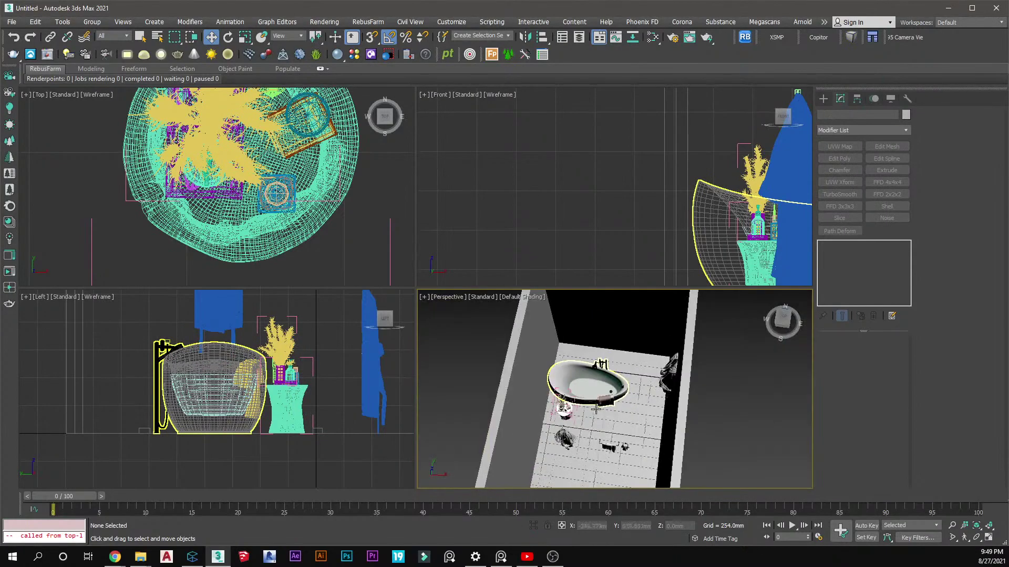
{"action": "middle_click_drag", "start_coordinate": [600, 387], "coordinate": [599, 357], "text": "alt"}
{"action": "scroll", "coordinate": [326, 241], "scroll_direction": "down", "scroll_amount": 8}
{"action": "scroll", "coordinate": [294, 179], "scroll_direction": "up", "scroll_amount": 4}
{"action": "left_click_drag", "start_coordinate": [353, 159], "coordinate": [155, 241]}
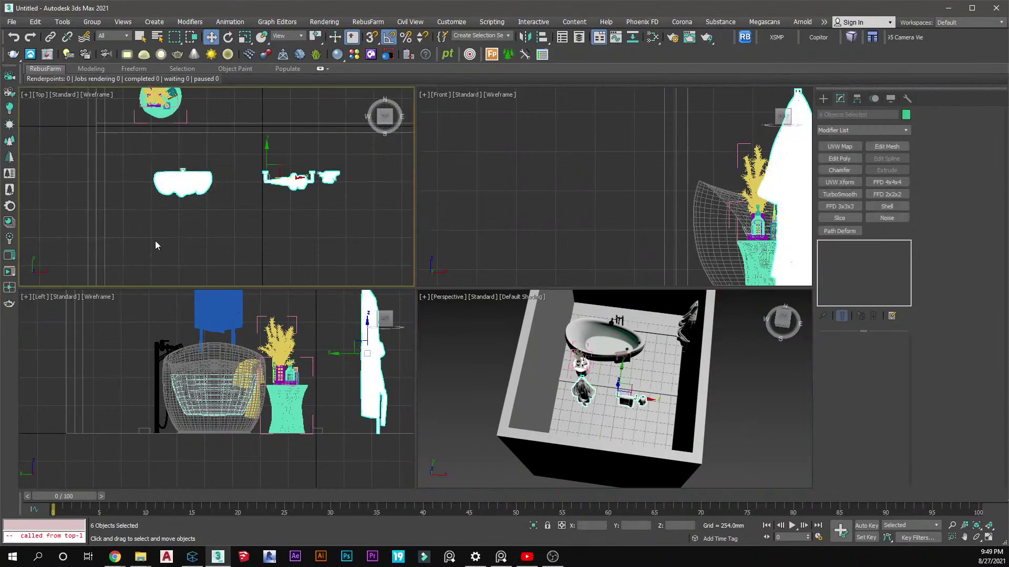
{"action": "key", "text": "Delete"}
{"action": "scroll", "coordinate": [596, 383], "scroll_direction": "up", "scroll_amount": 6}
{"action": "scroll", "coordinate": [597, 386], "scroll_direction": "down", "scroll_amount": 3}
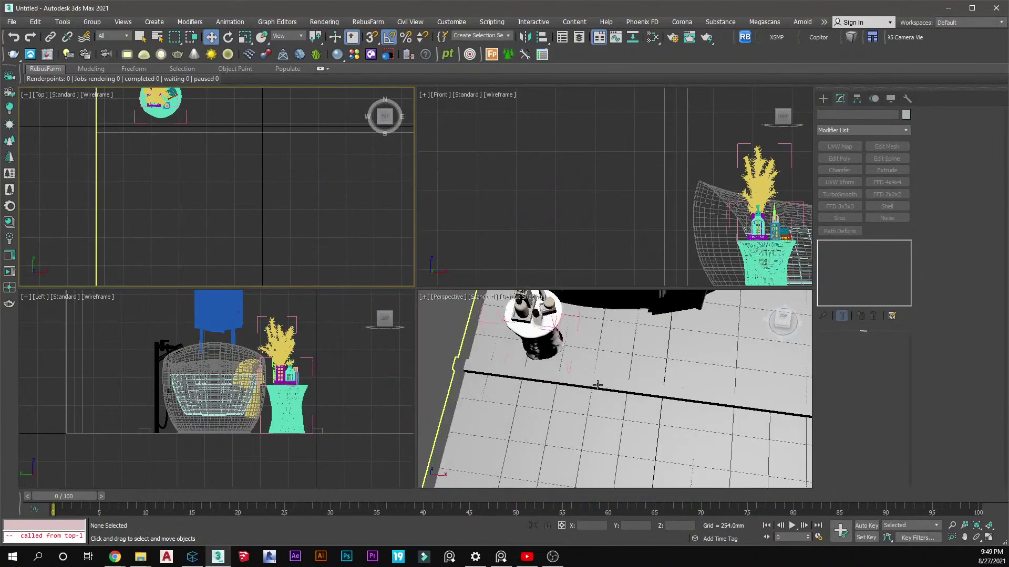
{"action": "left_click", "coordinate": [545, 219]}
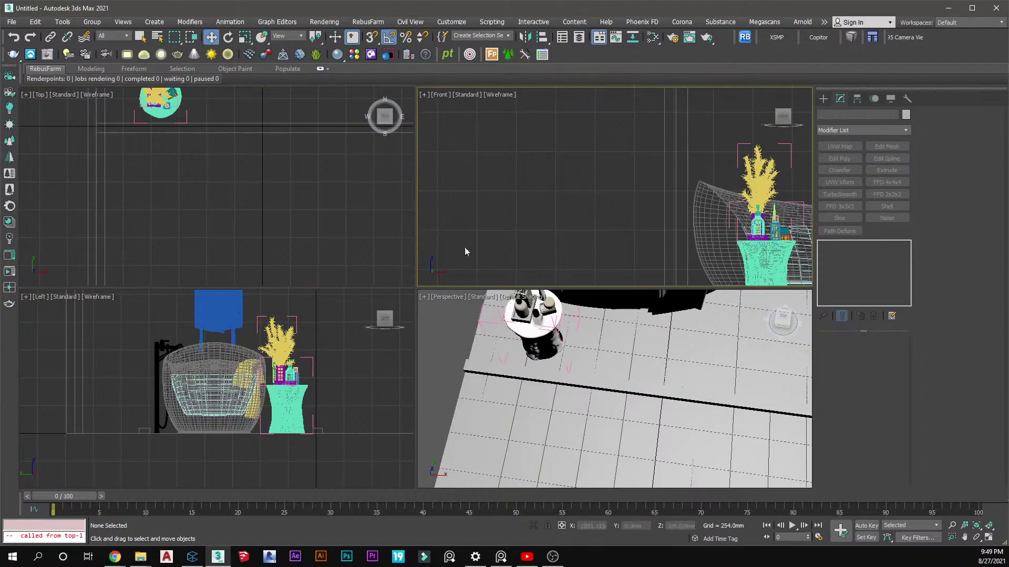
{"action": "left_click", "coordinate": [332, 237]}
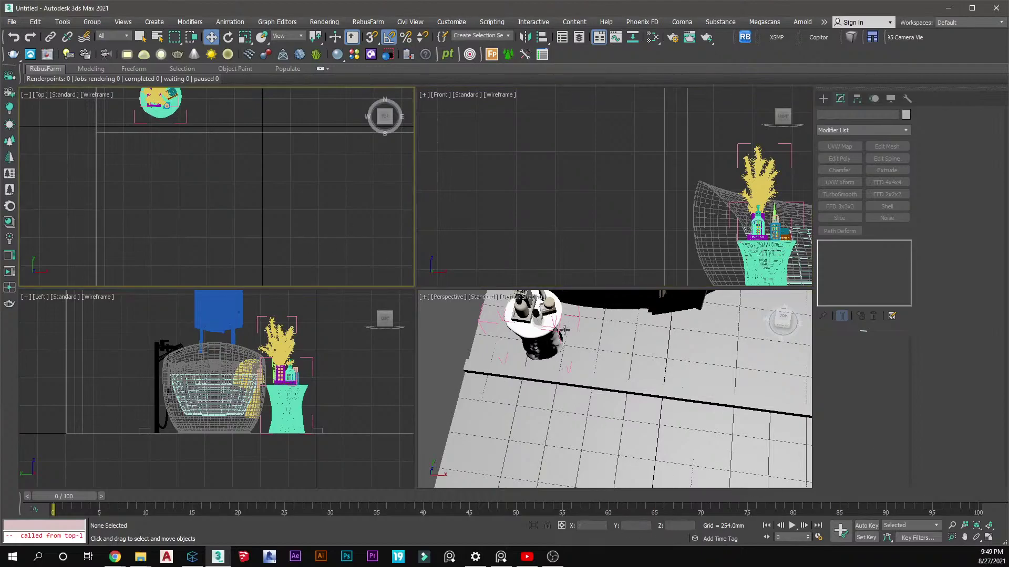
Change the object color of Plane001 to dark magenta
{"action": "scroll", "coordinate": [572, 373], "scroll_direction": "down", "scroll_amount": 8}
{"action": "middle_click", "coordinate": [580, 372]}
{"action": "scroll", "coordinate": [581, 371], "scroll_direction": "up", "scroll_amount": 5}
{"action": "scroll", "coordinate": [233, 199], "scroll_direction": "down", "scroll_amount": 5}
{"action": "scroll", "coordinate": [233, 198], "scroll_direction": "up", "scroll_amount": 4}
{"action": "key", "text": "alt+w"}
{"action": "left_click", "coordinate": [296, 198]}
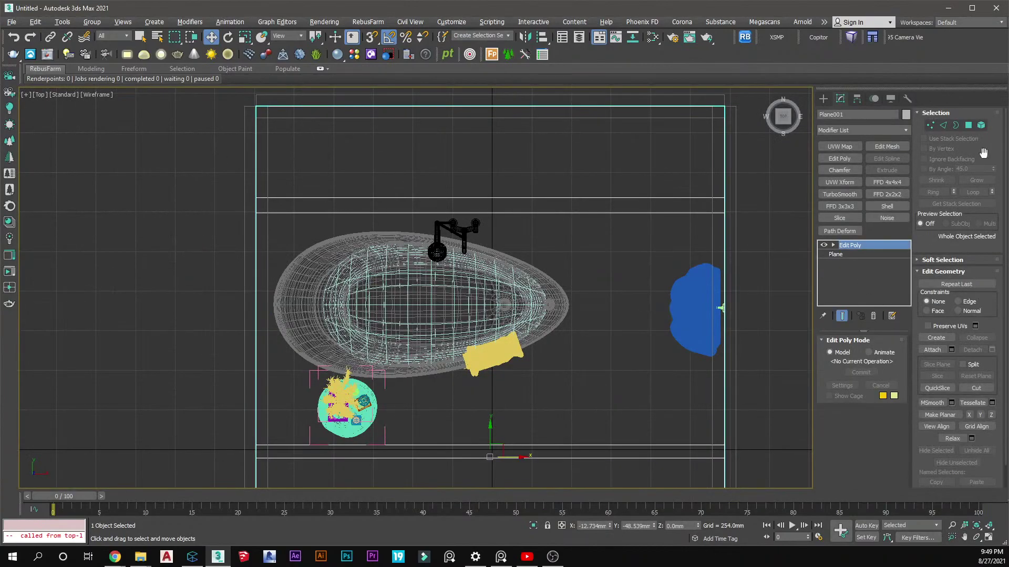
{"action": "left_click", "coordinate": [906, 115]}
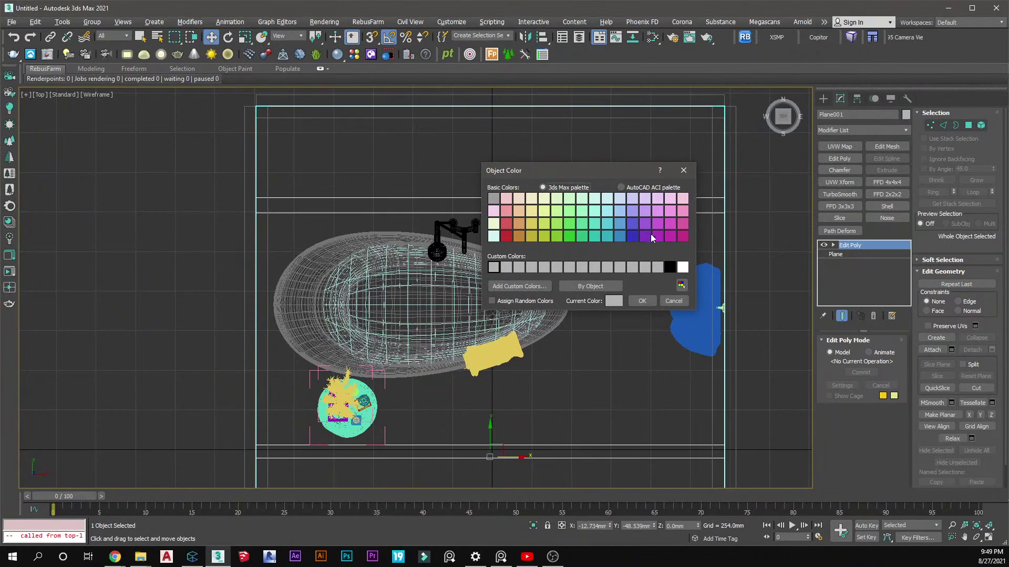
{"action": "left_click", "coordinate": [642, 300]}
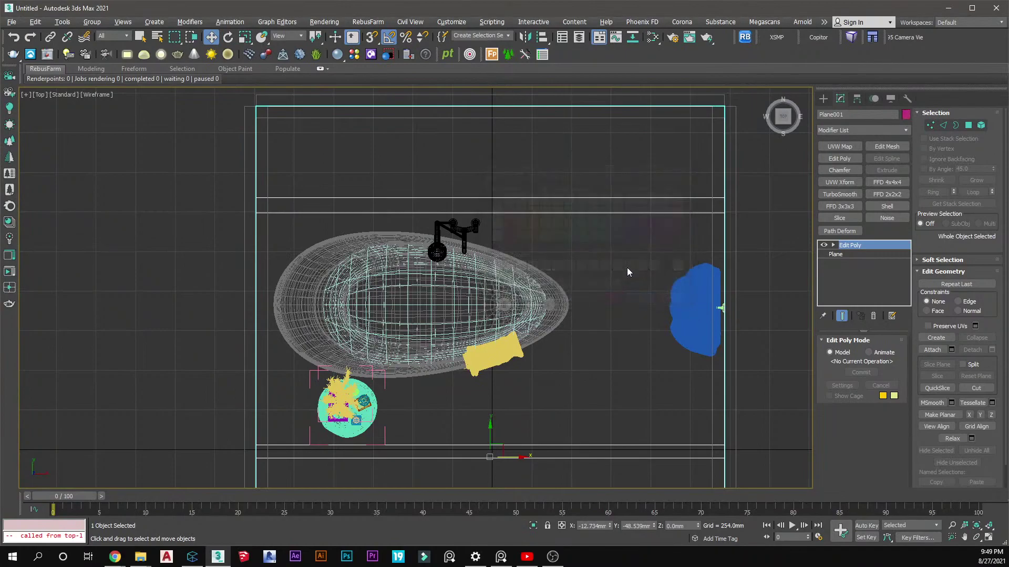
{"action": "left_click", "coordinate": [587, 158]}
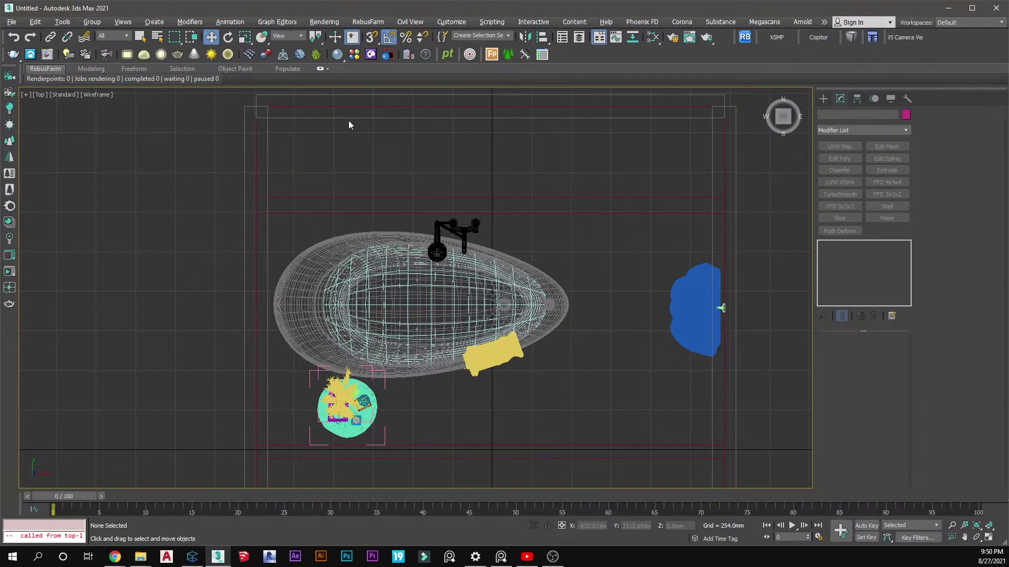
{"action": "scroll", "coordinate": [353, 174], "scroll_direction": "down", "scroll_amount": 5}
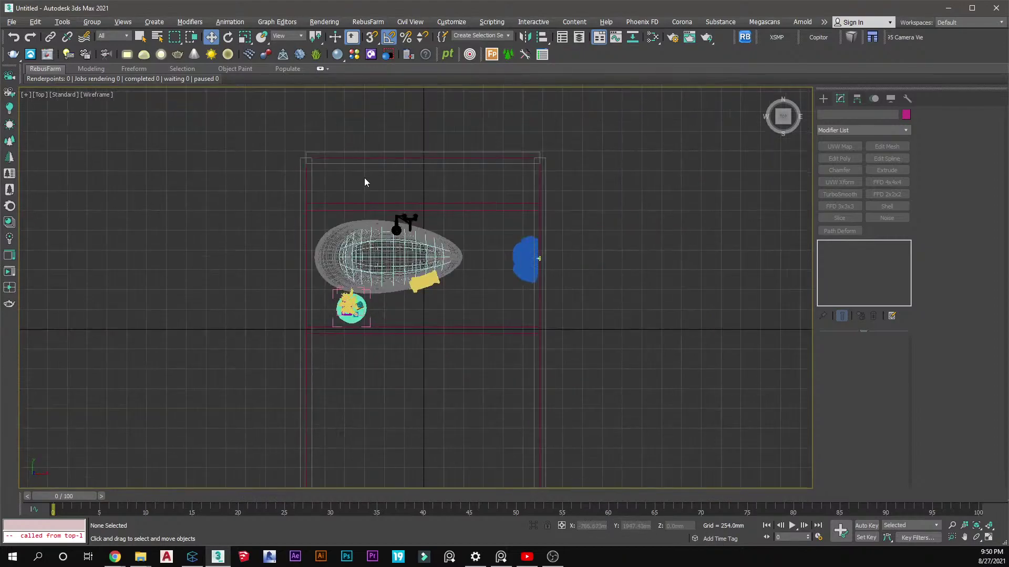
{"action": "scroll", "coordinate": [362, 178], "scroll_direction": "up", "scroll_amount": 5}
{"action": "middle_click_drag", "start_coordinate": [359, 180], "coordinate": [337, 200]}
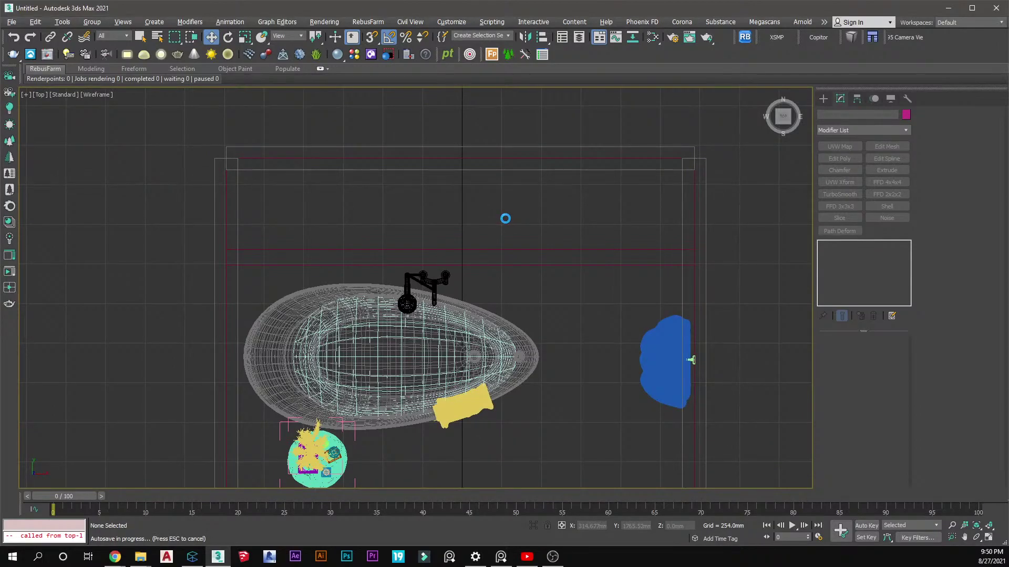
{"action": "key", "text": "Escape"}
{"action": "scroll", "coordinate": [376, 210], "scroll_direction": "down", "scroll_amount": 5}
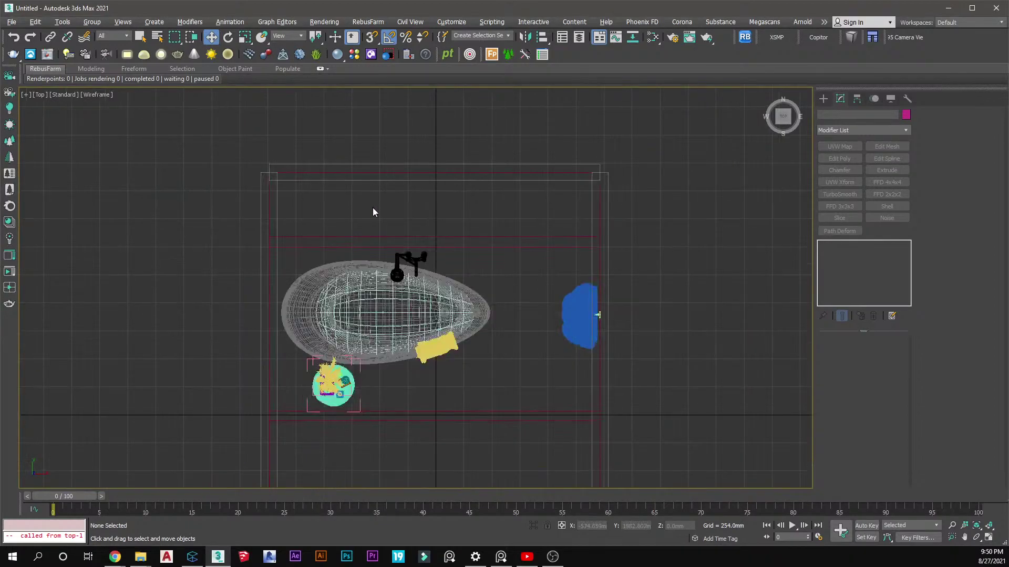
{"action": "mouse_move", "coordinate": [384, 209]}
{"action": "middle_mouse_down"}
{"action": "mouse_move", "coordinate": [396, 189]}
{"action": "mouse_move", "coordinate": [394, 207]}
{"action": "middle_mouse_up"}
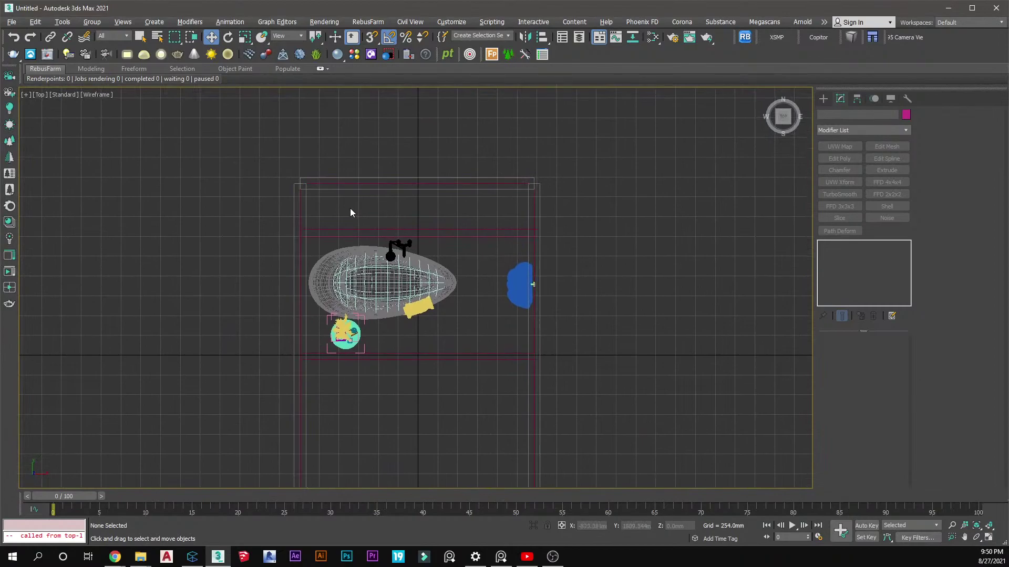
{"action": "scroll", "coordinate": [349, 210], "scroll_direction": "up", "scroll_amount": 2}
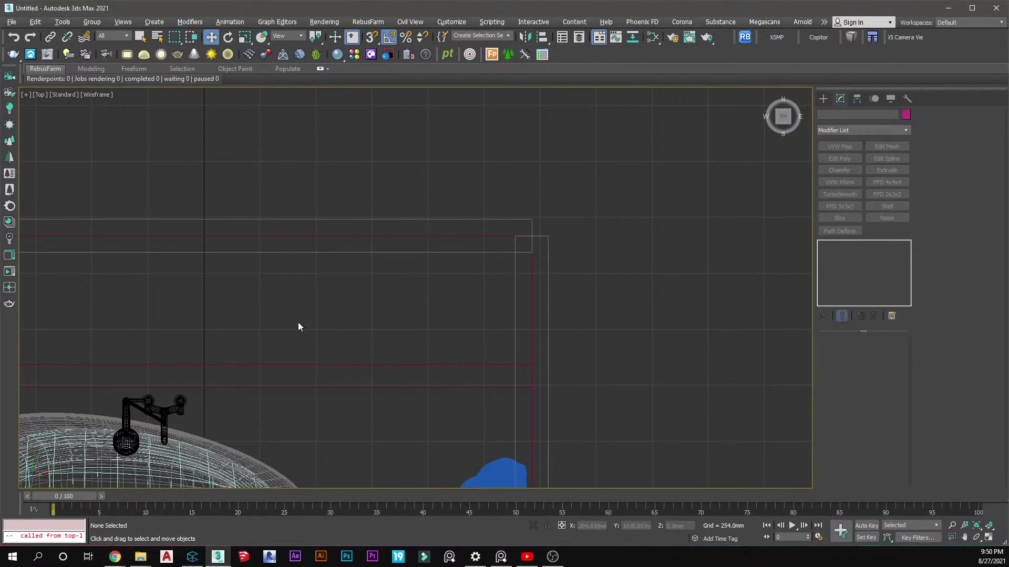
{"action": "key", "text": "z"}
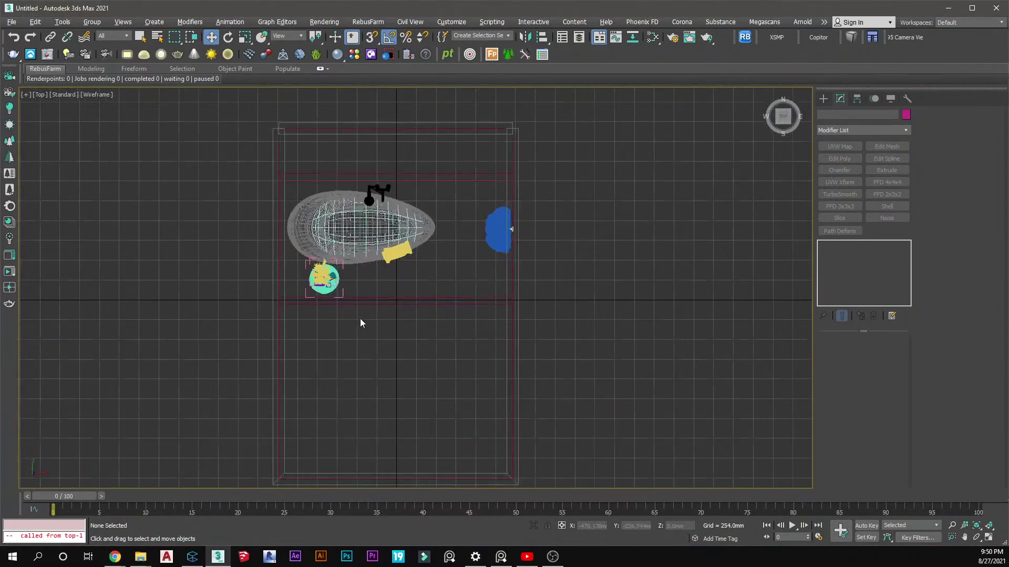
Close the open Group004 and the open bathroom set group at the stool
{"action": "scroll", "coordinate": [360, 321], "scroll_direction": "up", "scroll_amount": 5}
{"action": "left_click", "coordinate": [322, 261]}
{"action": "right_click", "coordinate": [322, 261]}
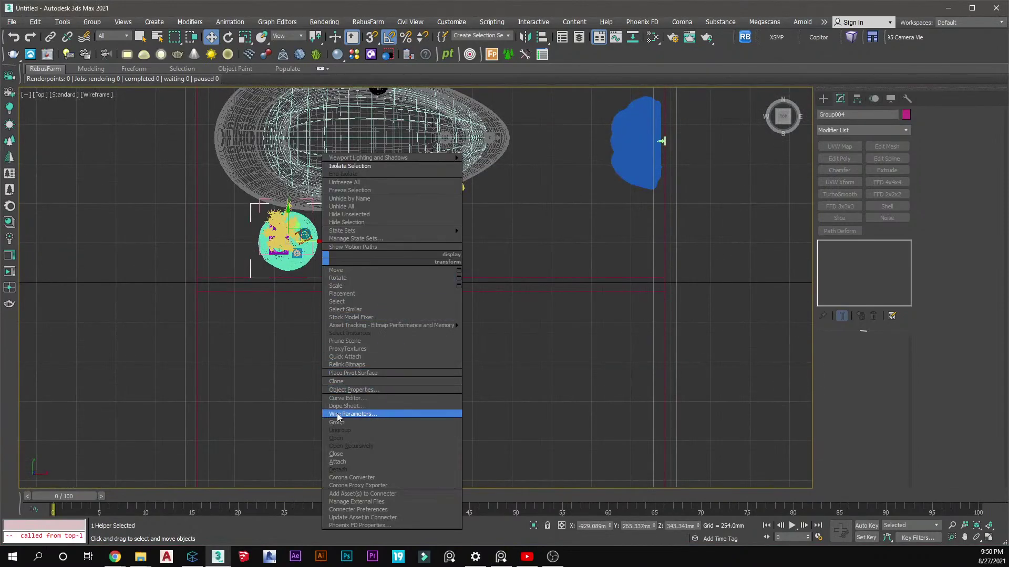
{"action": "left_click", "coordinate": [335, 454]}
{"action": "left_click", "coordinate": [284, 212]}
{"action": "scroll", "coordinate": [284, 210], "scroll_direction": "up", "scroll_amount": 3}
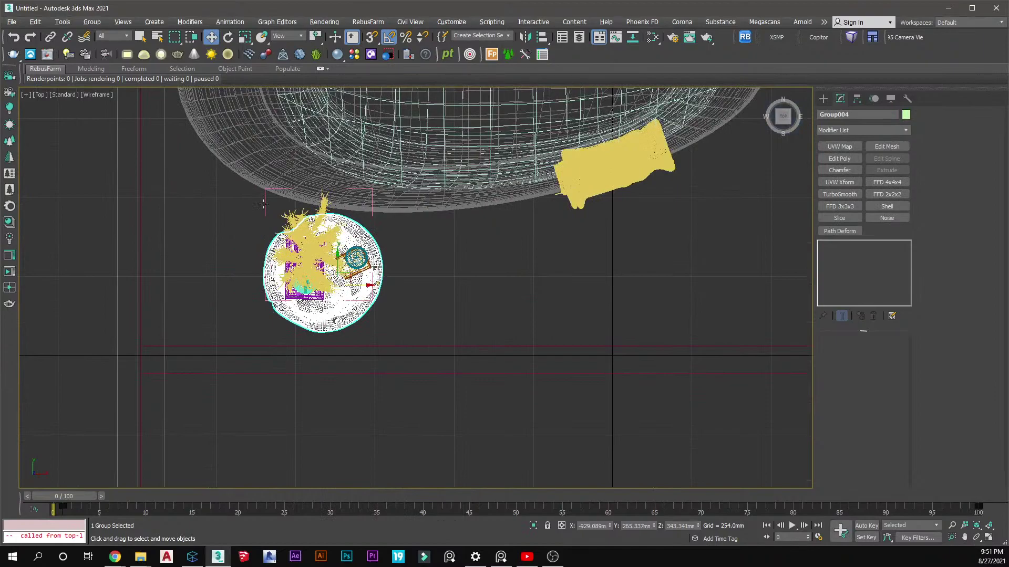
{"action": "right_click", "coordinate": [284, 210]}
{"action": "left_click", "coordinate": [277, 403]}
{"action": "left_click", "coordinate": [389, 275]}
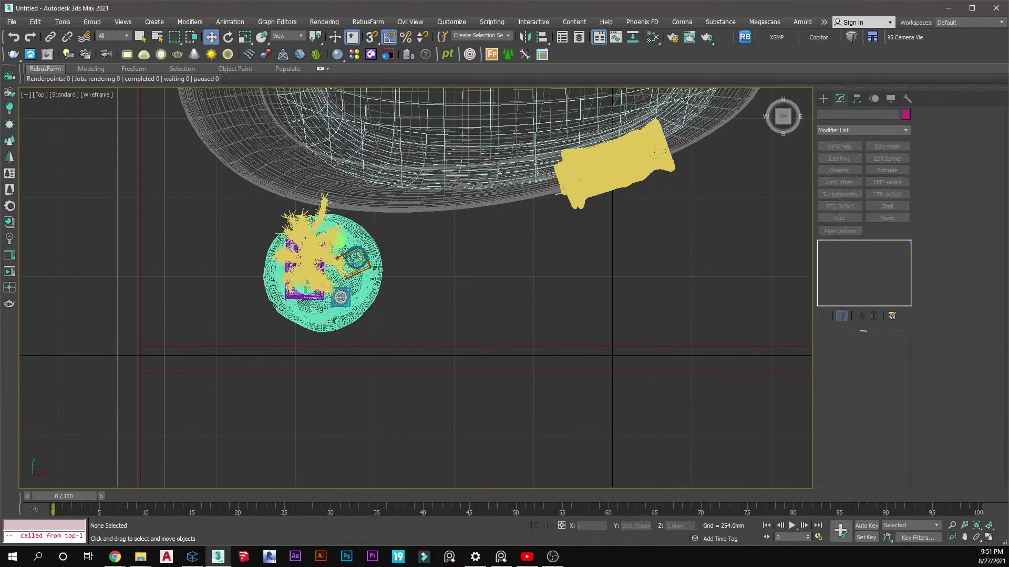
Switch to Connecter and open the BATHROOM - BATH CUBICLE folder under Main Models
{"action": "scroll", "coordinate": [342, 323], "scroll_direction": "down", "scroll_amount": 5}
{"action": "scroll", "coordinate": [362, 344], "scroll_direction": "down", "scroll_amount": 2}
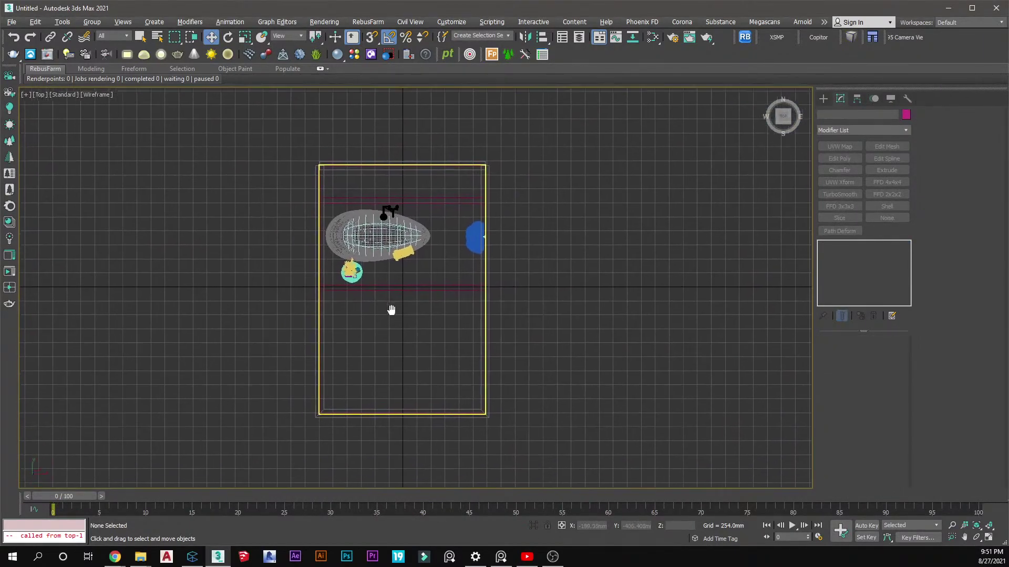
{"action": "middle_click_drag", "start_coordinate": [387, 313], "coordinate": [416, 304]}
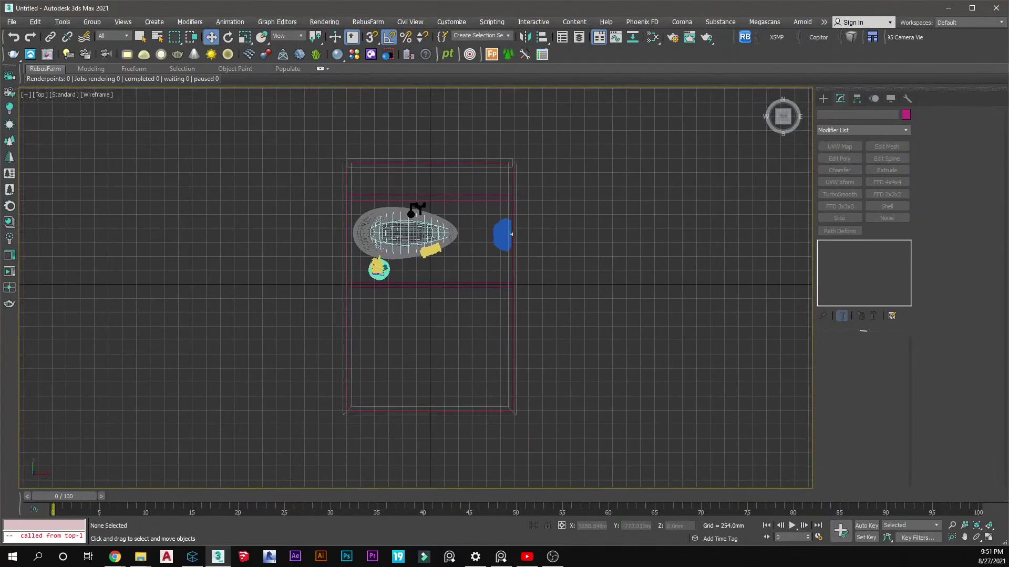
{"action": "key", "text": "alt+Tab"}
{"action": "left_click", "coordinate": [14, 99]}
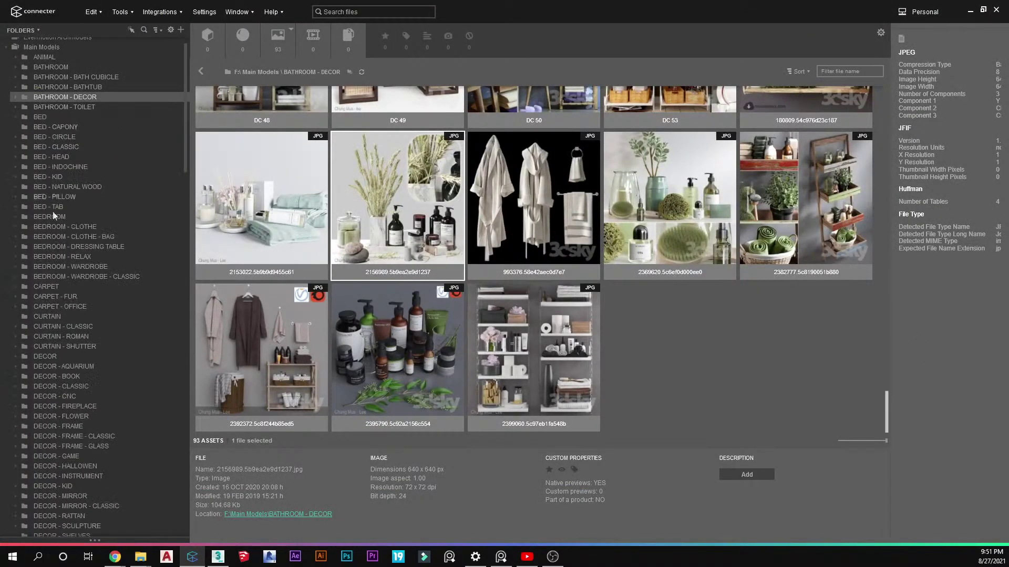
{"action": "scroll", "coordinate": [86, 332], "scroll_direction": "down", "scroll_amount": 10}
{"action": "scroll", "coordinate": [61, 120], "scroll_direction": "up", "scroll_amount": 1}
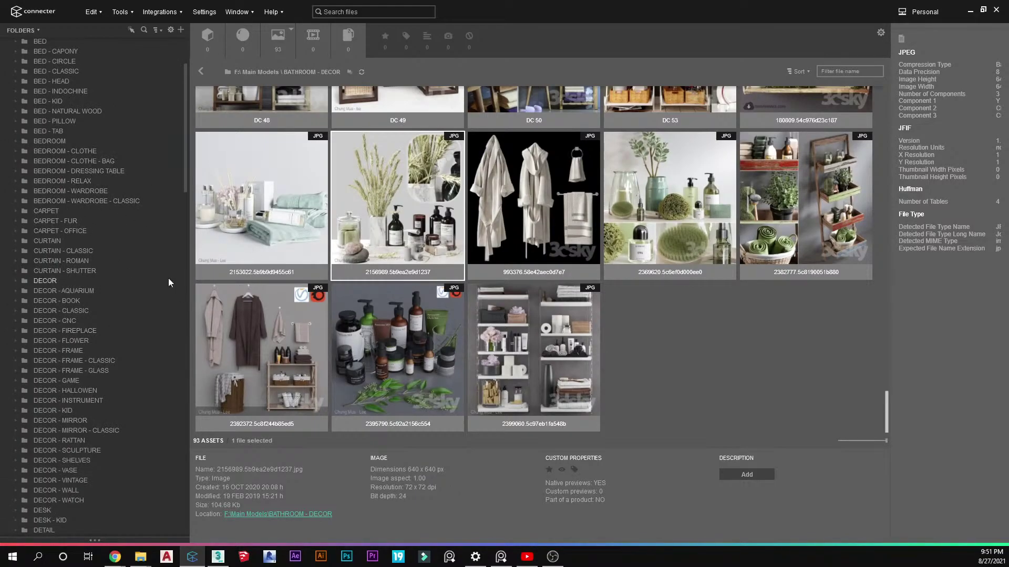
{"action": "scroll", "coordinate": [80, 332], "scroll_direction": "down", "scroll_amount": 1}
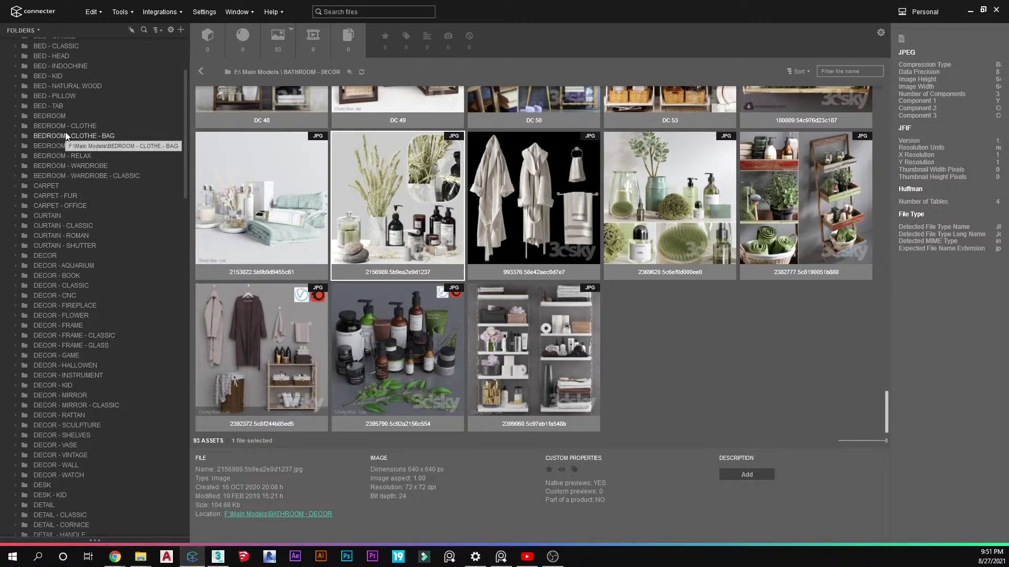
{"action": "scroll", "coordinate": [74, 388], "scroll_direction": "down", "scroll_amount": 2}
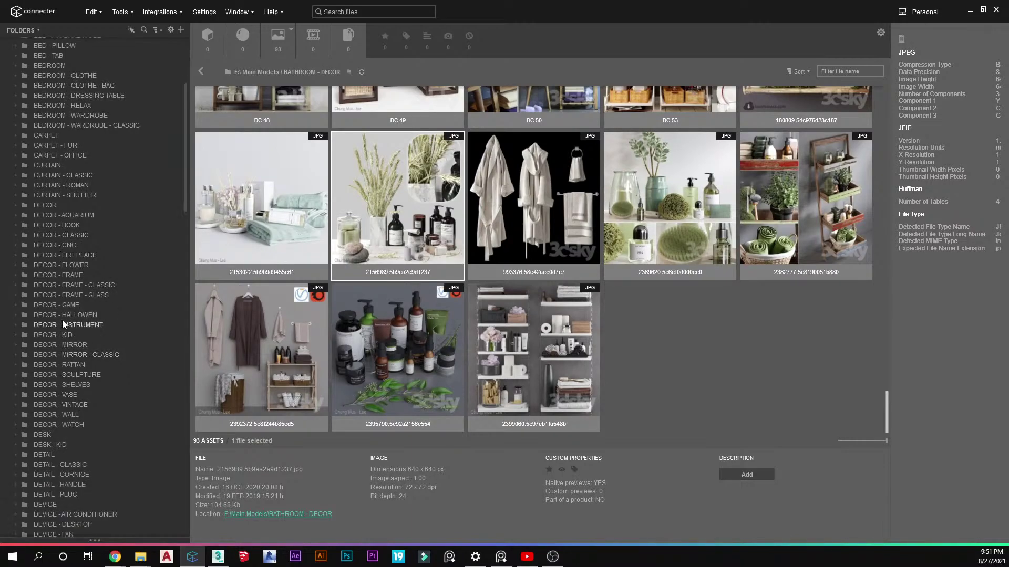
{"action": "scroll", "coordinate": [75, 263], "scroll_direction": "up", "scroll_amount": 7}
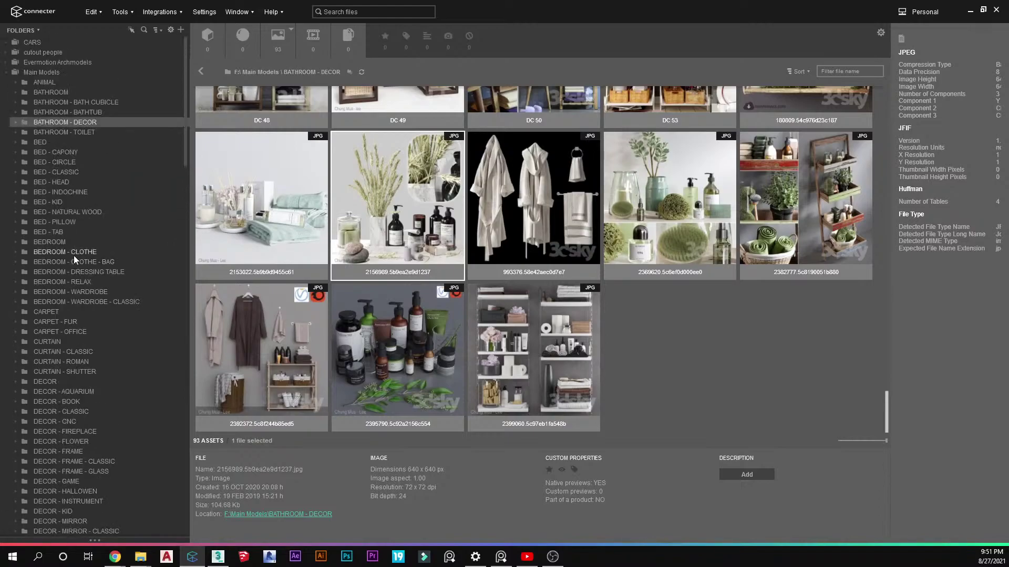
{"action": "left_click", "coordinate": [49, 92]}
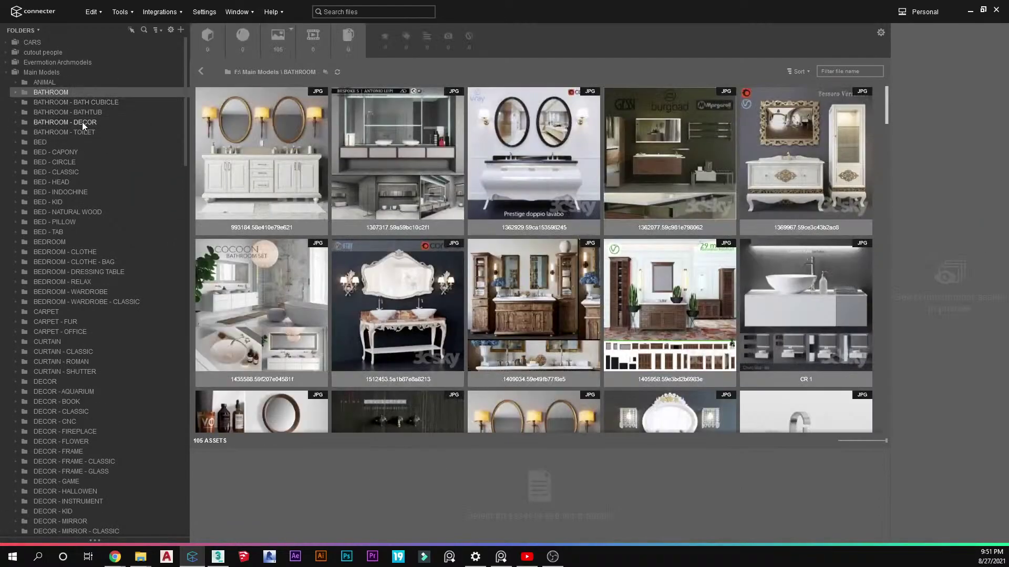
{"action": "left_click", "coordinate": [82, 102]}
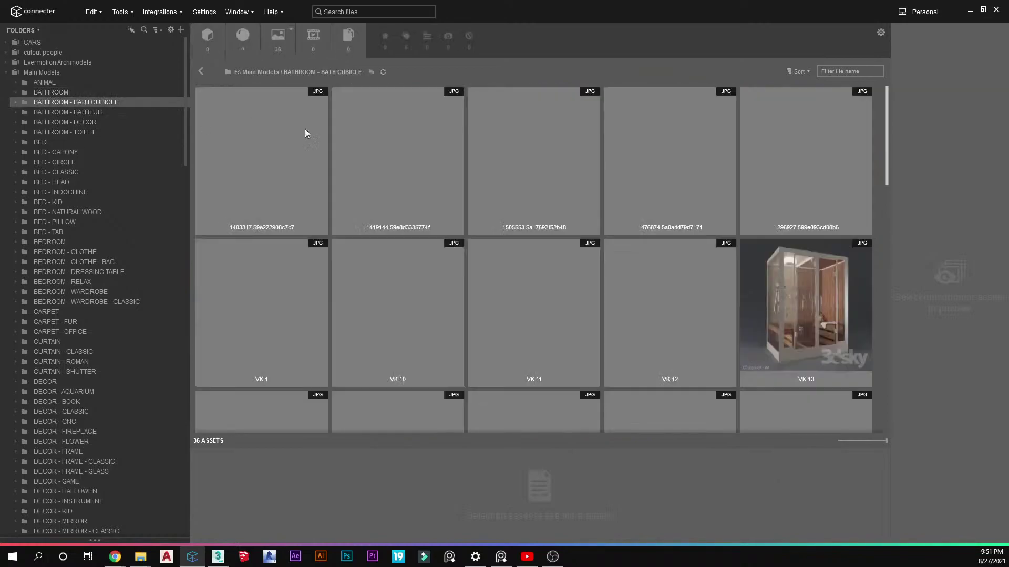
Look through the bath cubicle models and preview the VK 8 shower screen image at full size
{"action": "scroll", "coordinate": [596, 308], "scroll_direction": "down", "scroll_amount": 3}
{"action": "scroll", "coordinate": [596, 307], "scroll_direction": "down", "scroll_amount": 2}
{"action": "double_click", "coordinate": [500, 200]}
{"action": "left_click", "coordinate": [736, 263]}
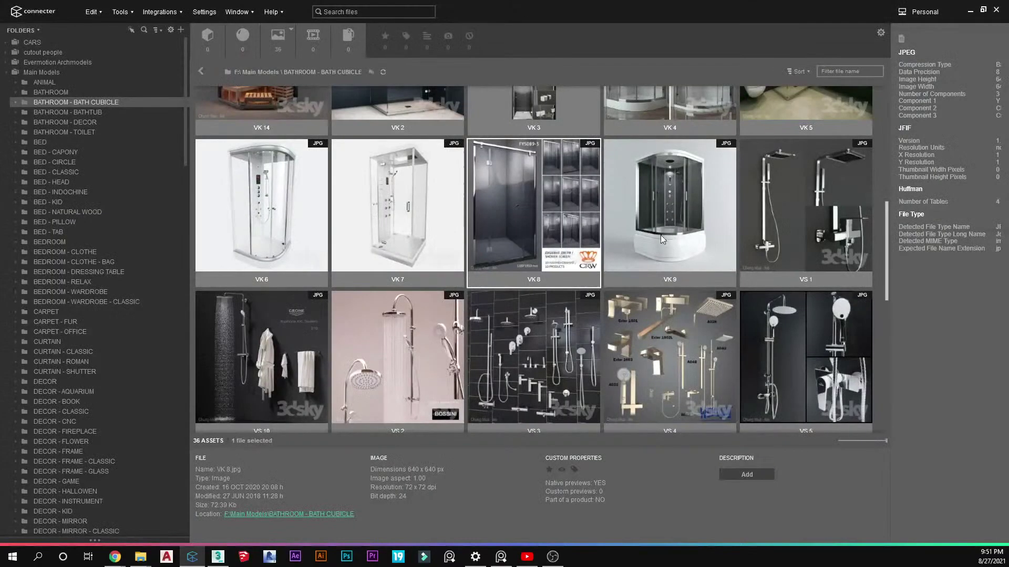
{"action": "scroll", "coordinate": [602, 289], "scroll_direction": "down", "scroll_amount": 2}
{"action": "scroll", "coordinate": [540, 275], "scroll_direction": "up", "scroll_amount": 3}
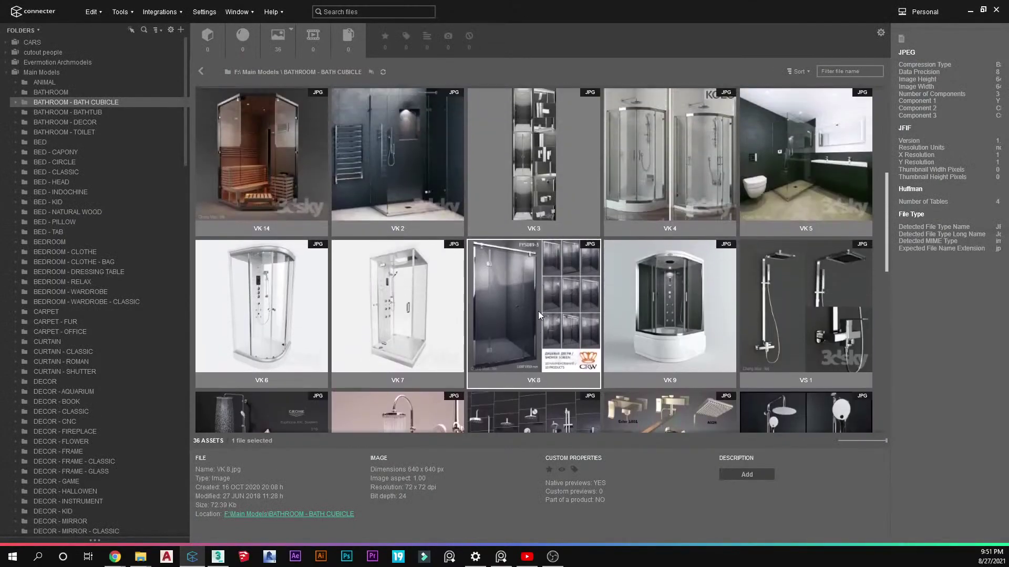
{"action": "double_click", "coordinate": [546, 297]}
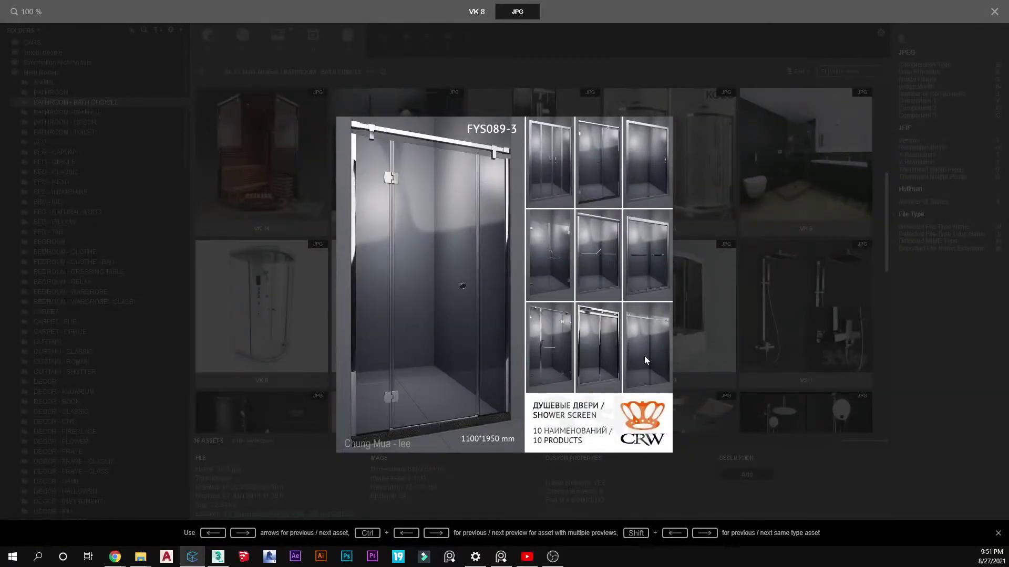
{"action": "left_click", "coordinate": [726, 261]}
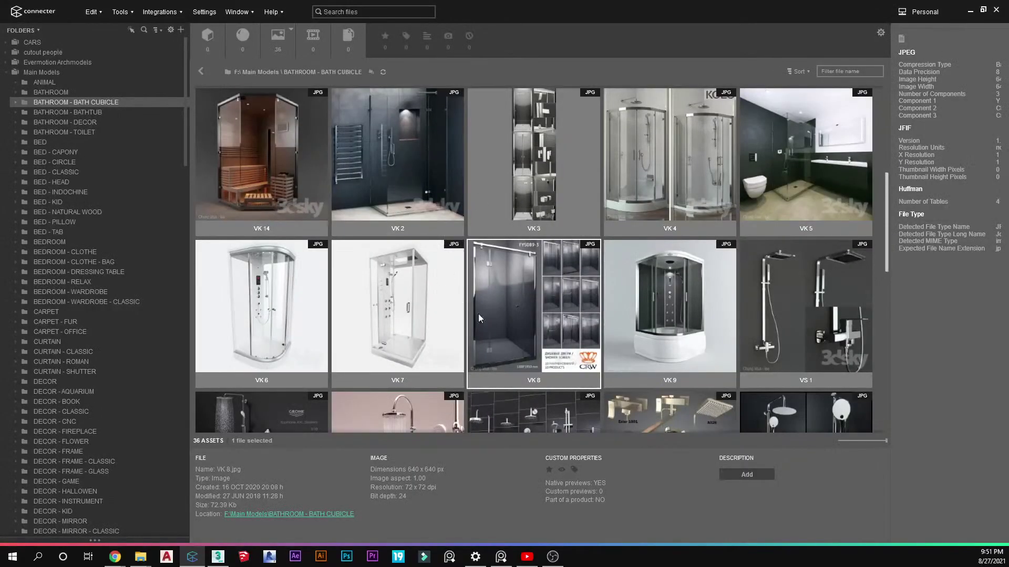
Merge crw 2012 from the VK 8 folder into the 3ds Max scene, auto-renaming all duplicate materials
{"action": "left_click", "coordinate": [16, 103]}
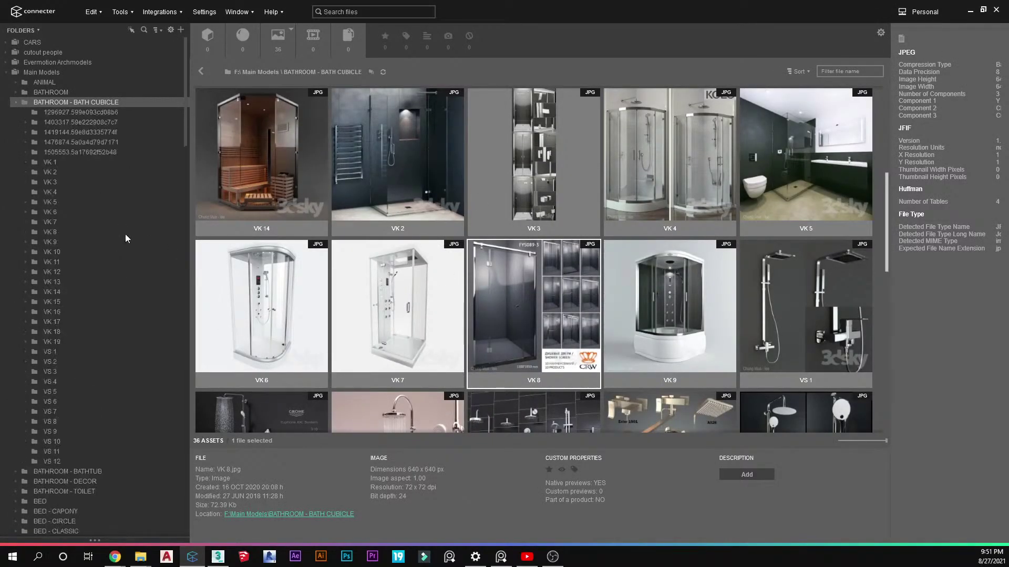
{"action": "left_click", "coordinate": [50, 233]}
{"action": "left_click_drag", "start_coordinate": [772, 183], "coordinate": [213, 255]}
{"action": "left_click", "coordinate": [214, 251]}
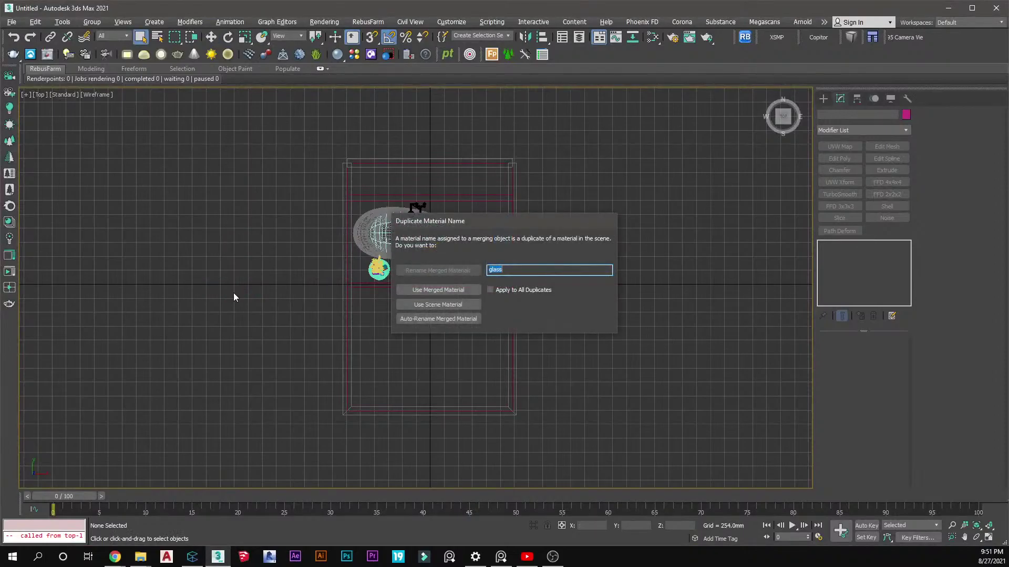
{"action": "left_click", "coordinate": [523, 291]}
{"action": "left_click", "coordinate": [439, 319]}
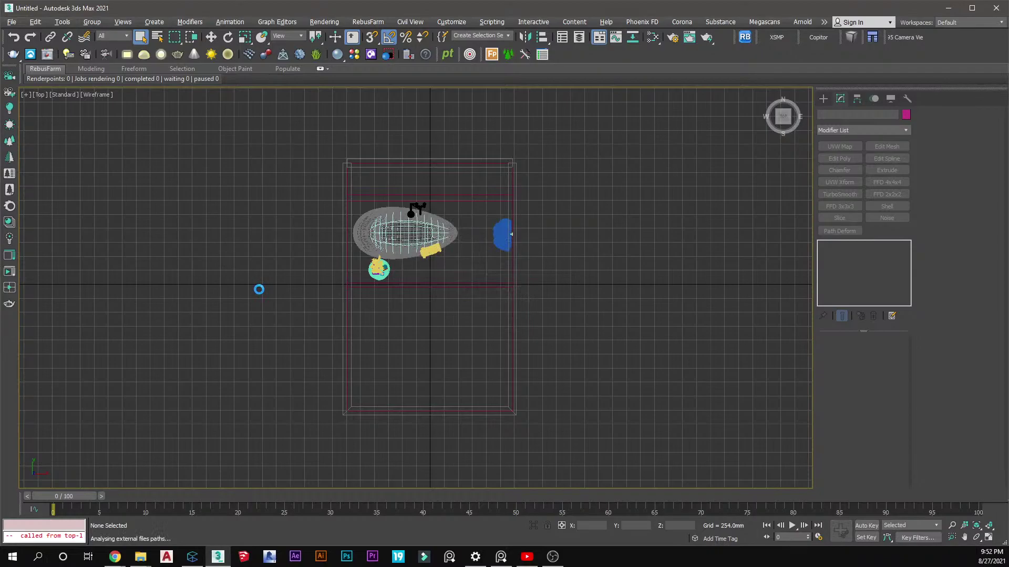
Return to Connecter, browse the Main Models folders and look at the CURTAIN - CLASSIC models
{"action": "left_click", "coordinate": [192, 556]}
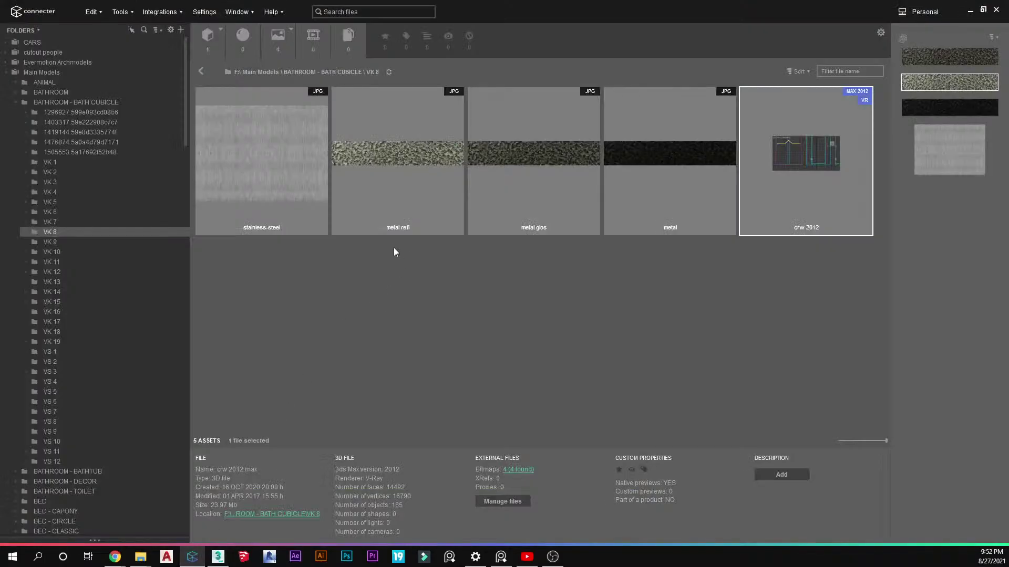
{"action": "left_click", "coordinate": [15, 103]}
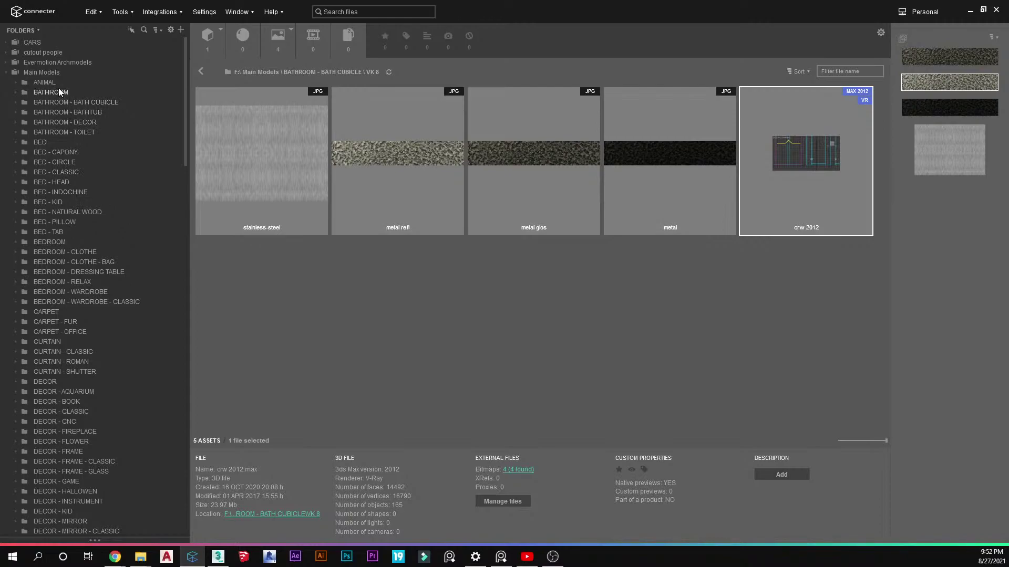
{"action": "scroll", "coordinate": [77, 211], "scroll_direction": "down", "scroll_amount": 12}
{"action": "scroll", "coordinate": [77, 211], "scroll_direction": "down", "scroll_amount": 11}
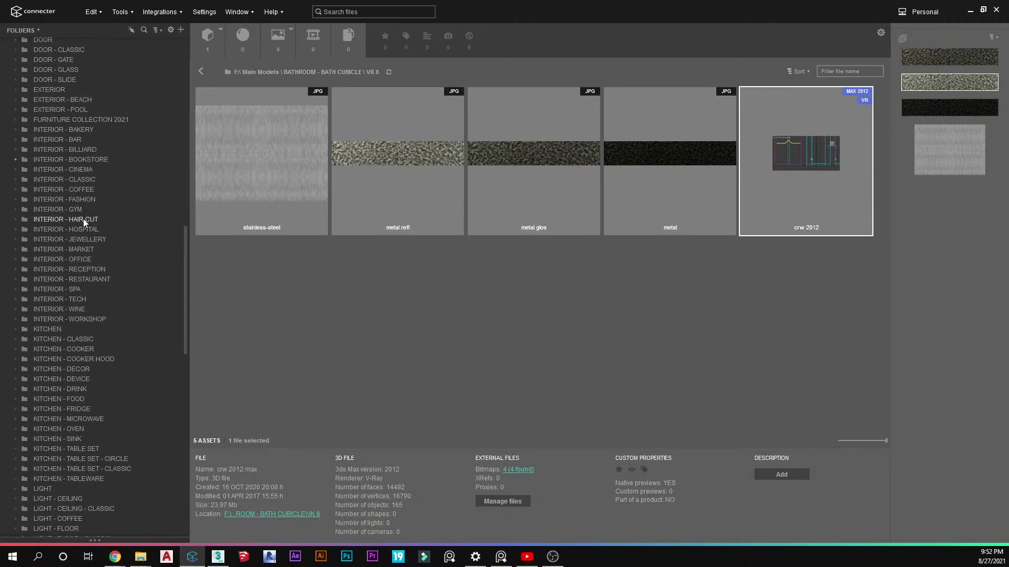
{"action": "scroll", "coordinate": [83, 219], "scroll_direction": "up", "scroll_amount": 7}
{"action": "scroll", "coordinate": [45, 207], "scroll_direction": "up", "scroll_amount": 2}
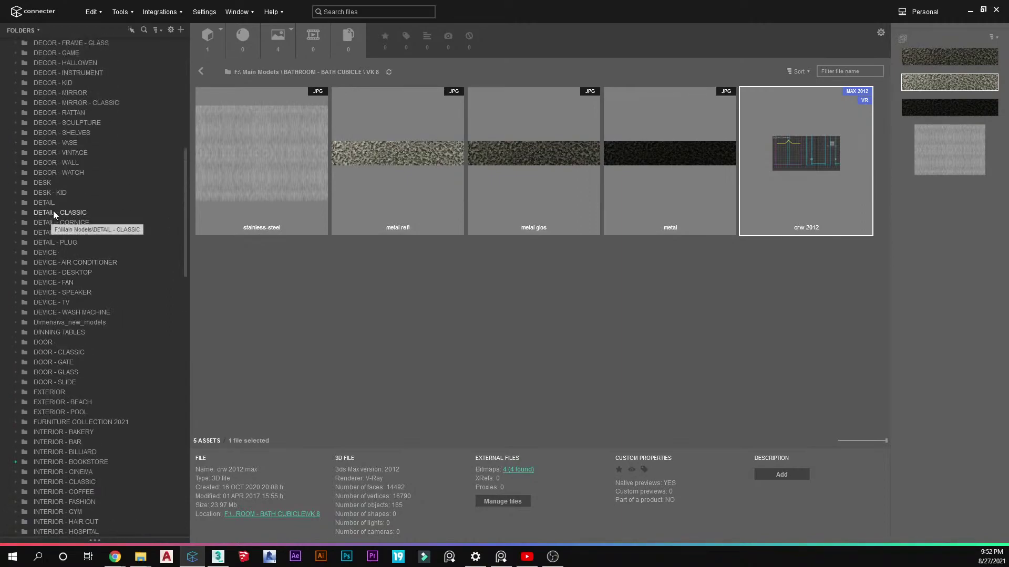
{"action": "scroll", "coordinate": [55, 210], "scroll_direction": "up", "scroll_amount": 2}
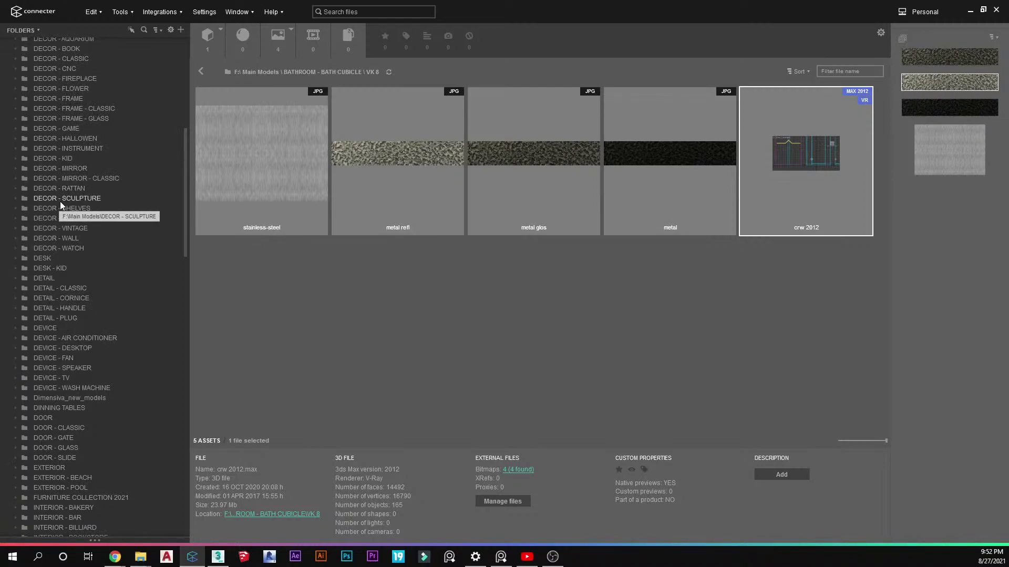
{"action": "scroll", "coordinate": [60, 201], "scroll_direction": "up", "scroll_amount": 5}
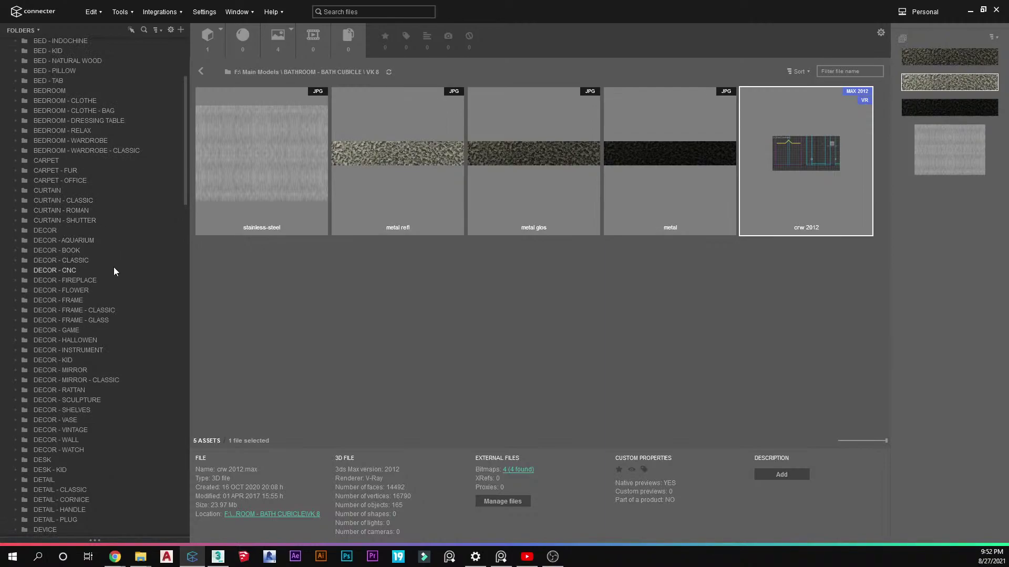
{"action": "left_click", "coordinate": [57, 200]}
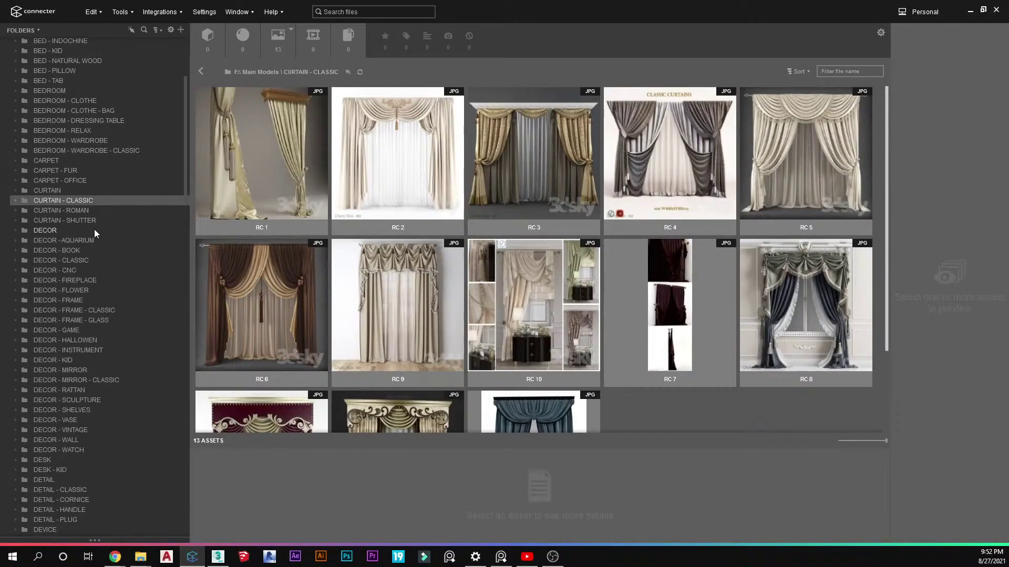
{"action": "scroll", "coordinate": [93, 229], "scroll_direction": "down", "scroll_amount": 11}
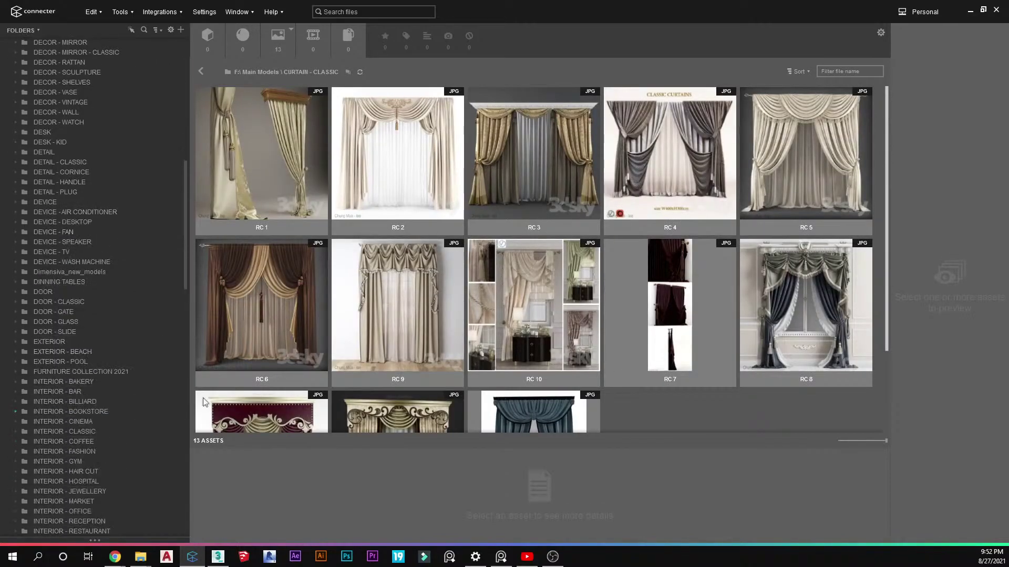
Switch back to 3ds Max and place the row of merged shower screens outside the room, below it in the top view
{"action": "left_click", "coordinate": [217, 557]}
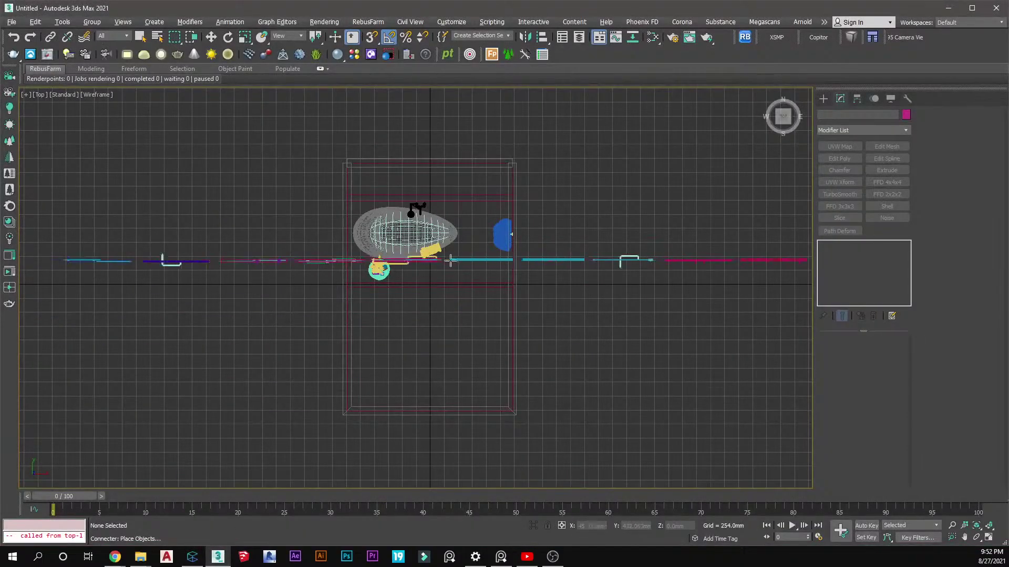
{"action": "scroll", "coordinate": [538, 257], "scroll_direction": "down", "scroll_amount": 2}
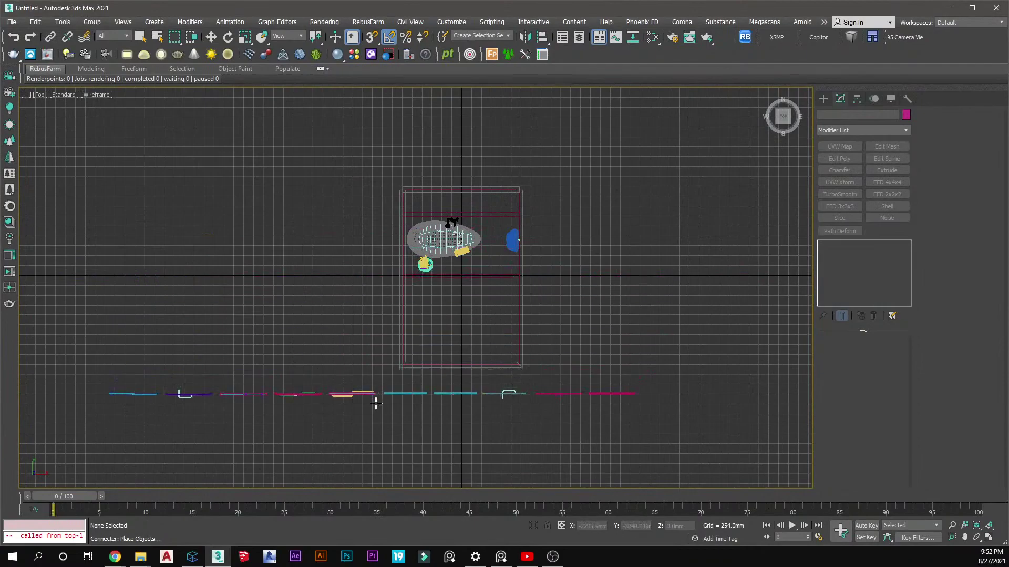
{"action": "left_click", "coordinate": [355, 450]}
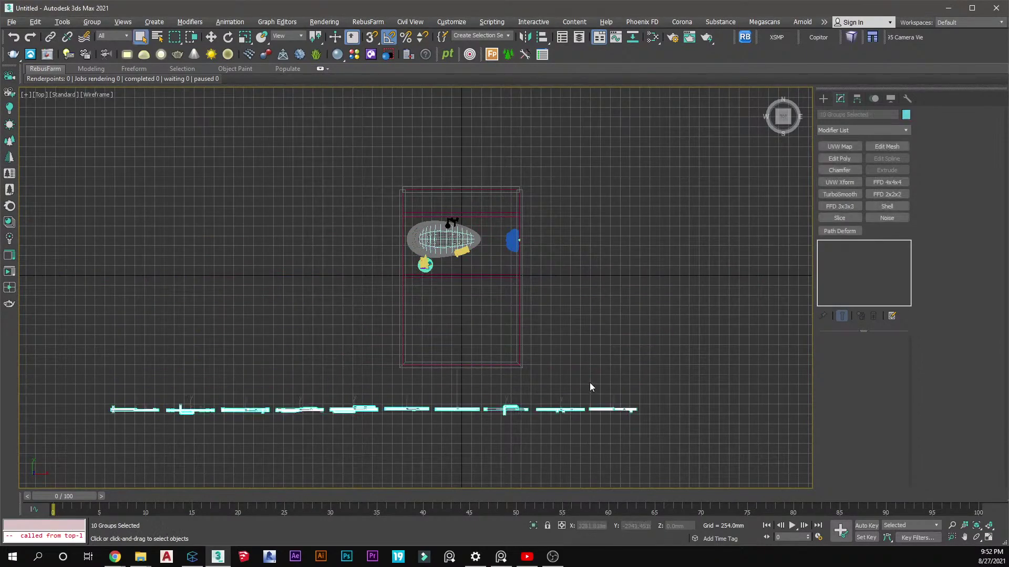
Show all four viewports and examine the FTM28S shower screen and its neighbours in the perspective view
{"action": "key", "text": "alt+w"}
{"action": "scroll", "coordinate": [630, 387], "scroll_direction": "down", "scroll_amount": 7}
{"action": "scroll", "coordinate": [632, 388], "scroll_direction": "down", "scroll_amount": 2}
{"action": "scroll", "coordinate": [636, 404], "scroll_direction": "up", "scroll_amount": 10}
{"action": "left_click", "coordinate": [637, 406]}
{"action": "scroll", "coordinate": [639, 378], "scroll_direction": "down", "scroll_amount": 5}
{"action": "middle_click_drag", "start_coordinate": [641, 349], "coordinate": [770, 404], "text": "alt"}
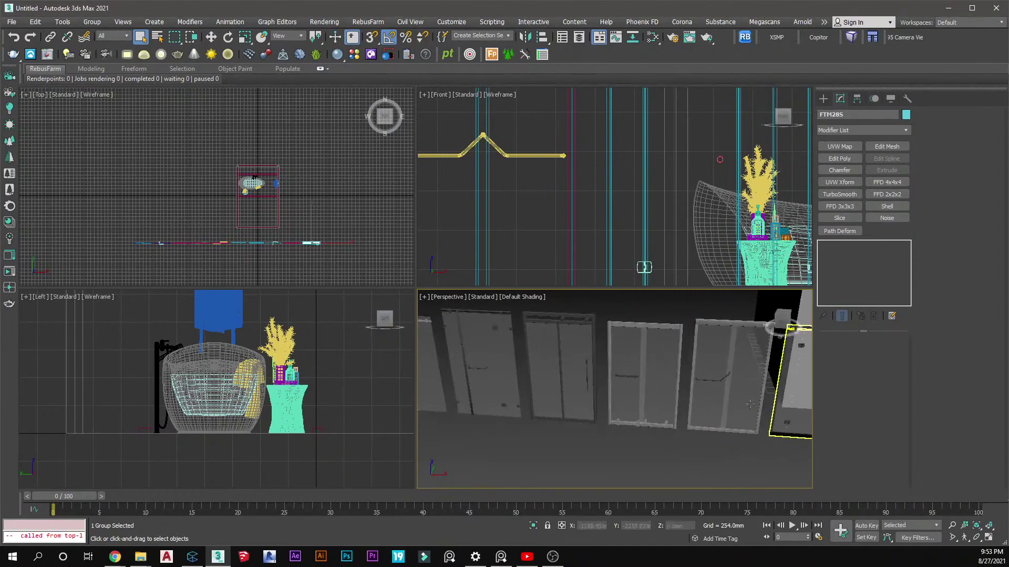
Select the FA1702 shower screen at the end of the row and examine its rail and handle closely
{"action": "middle_click_drag", "start_coordinate": [559, 375], "coordinate": [735, 401]}
{"action": "scroll", "coordinate": [566, 400], "scroll_direction": "up", "scroll_amount": 4}
{"action": "left_click", "coordinate": [567, 399]}
{"action": "scroll", "coordinate": [566, 391], "scroll_direction": "down", "scroll_amount": 2}
{"action": "middle_click_drag", "start_coordinate": [562, 378], "coordinate": [666, 380], "text": "alt"}
{"action": "middle_click_drag", "start_coordinate": [505, 310], "coordinate": [508, 386]}
{"action": "scroll", "coordinate": [623, 352], "scroll_direction": "up", "scroll_amount": 4}
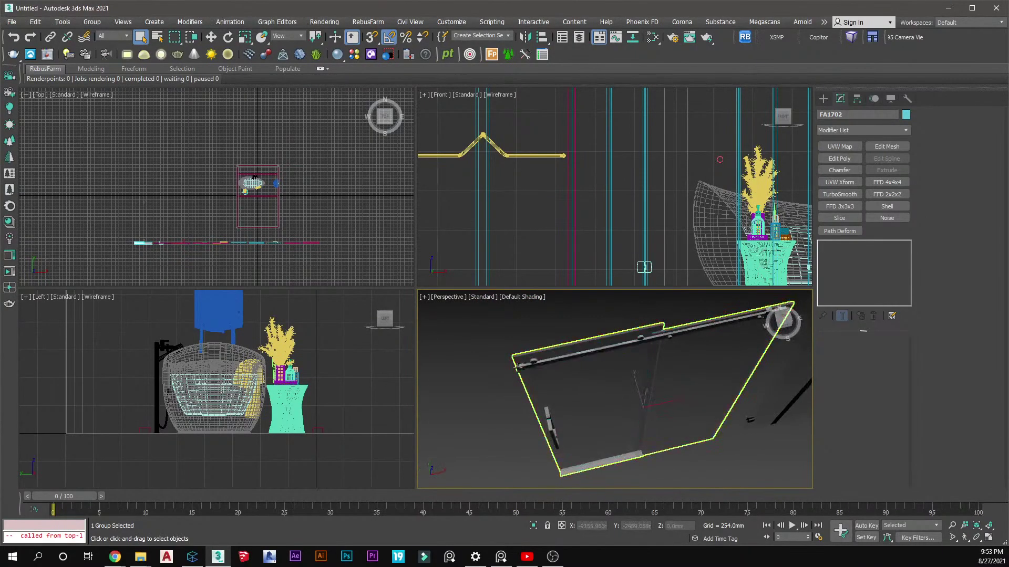
Move the FA1702 shower screen into the room in front of the stool, to about X -838 mm, Y 0.8 mm
{"action": "right_click", "coordinate": [185, 245]}
{"action": "key", "text": "w"}
{"action": "left_click_drag", "start_coordinate": [150, 243], "coordinate": [230, 188]}
{"action": "scroll", "coordinate": [246, 198], "scroll_direction": "up", "scroll_amount": 3}
{"action": "scroll", "coordinate": [248, 196], "scroll_direction": "up", "scroll_amount": 7}
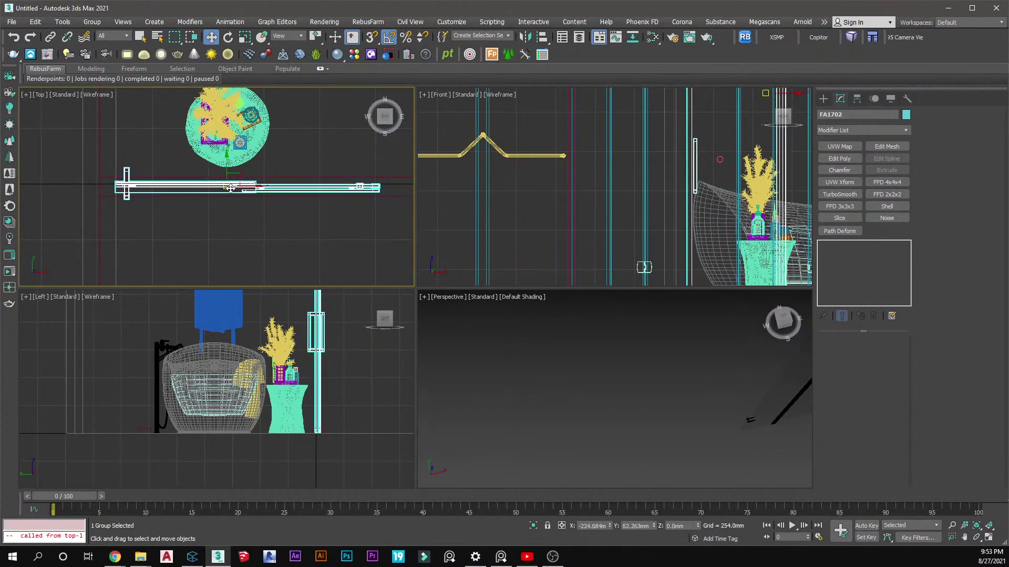
Align the shower screen's minimum to the maximum of Plane001 in Z position only, then deselect it
{"action": "right_click", "coordinate": [585, 394]}
{"action": "key", "text": "z"}
{"action": "scroll", "coordinate": [620, 388], "scroll_direction": "down", "scroll_amount": 3}
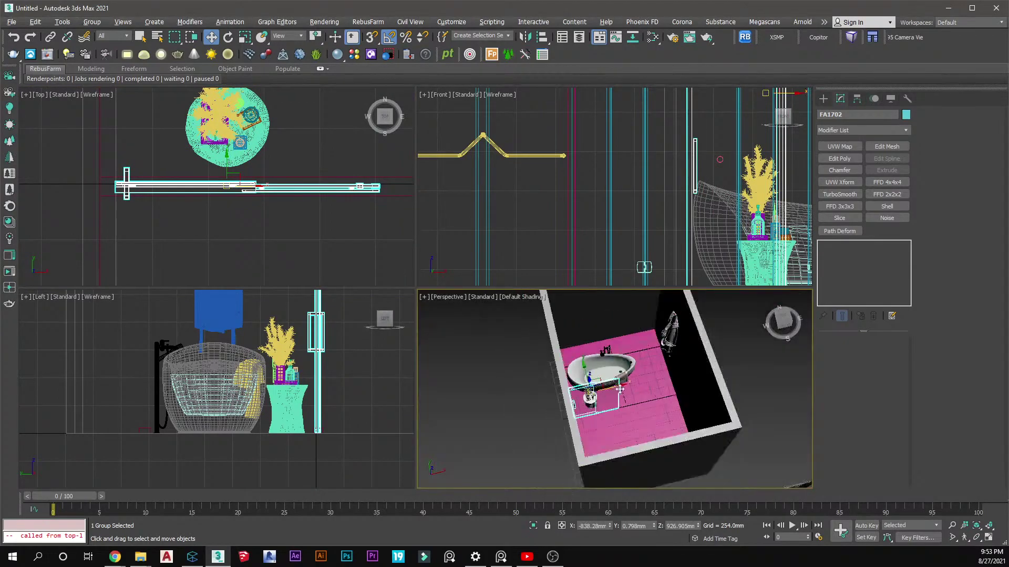
{"action": "scroll", "coordinate": [620, 388], "scroll_direction": "up", "scroll_amount": 10}
{"action": "middle_click_drag", "start_coordinate": [571, 396], "coordinate": [564, 320]}
{"action": "scroll", "coordinate": [619, 448], "scroll_direction": "up", "scroll_amount": 4}
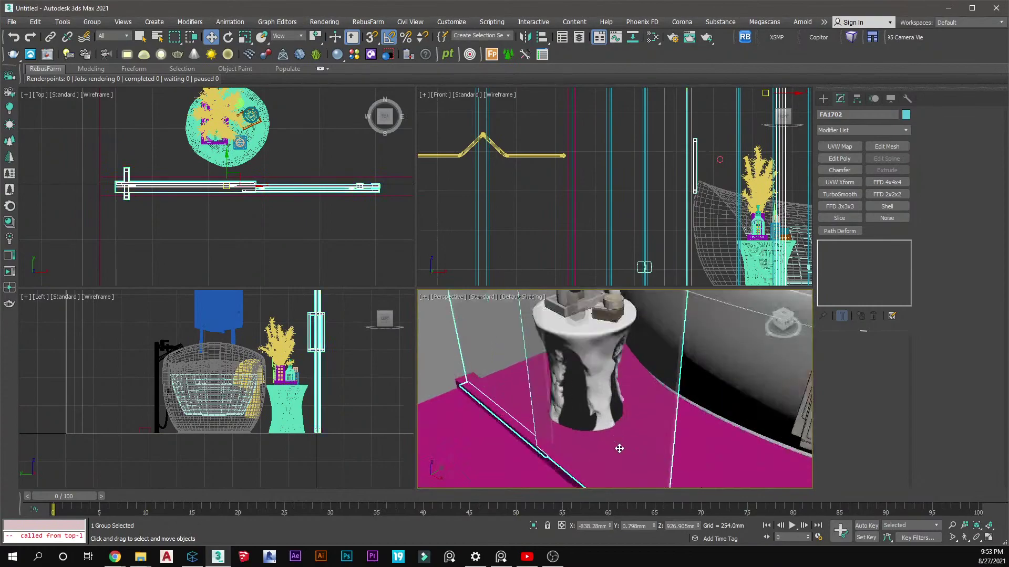
{"action": "scroll", "coordinate": [619, 448], "scroll_direction": "up", "scroll_amount": 4}
{"action": "left_click", "coordinate": [543, 39]}
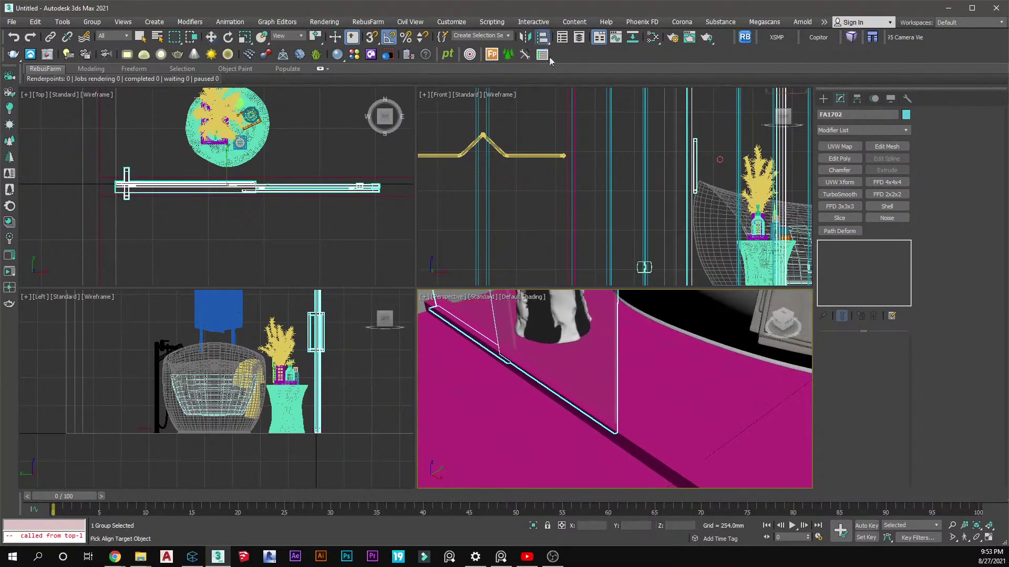
{"action": "left_click", "coordinate": [636, 438]}
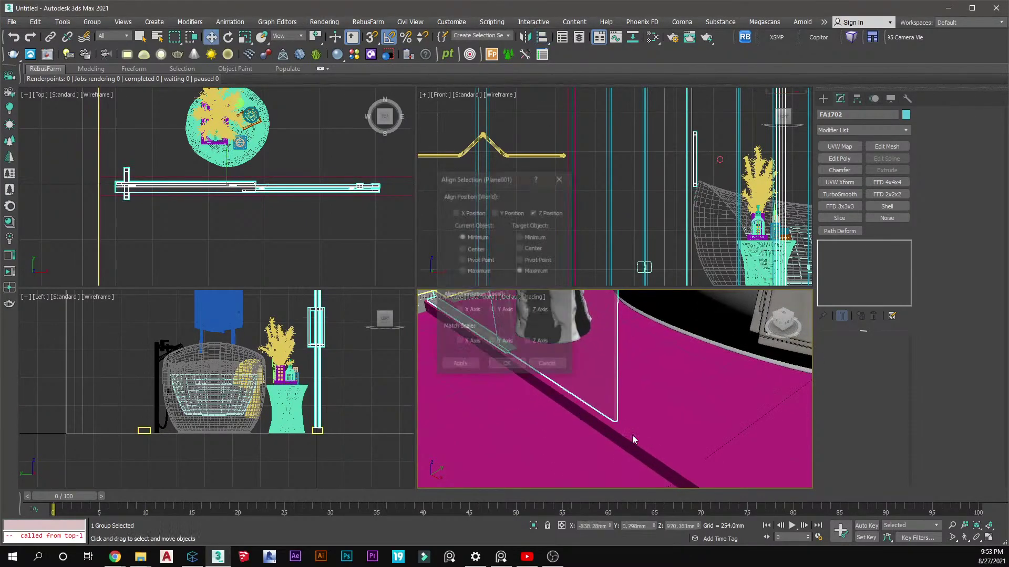
{"action": "left_click", "coordinate": [507, 365]}
{"action": "left_click", "coordinate": [376, 241]}
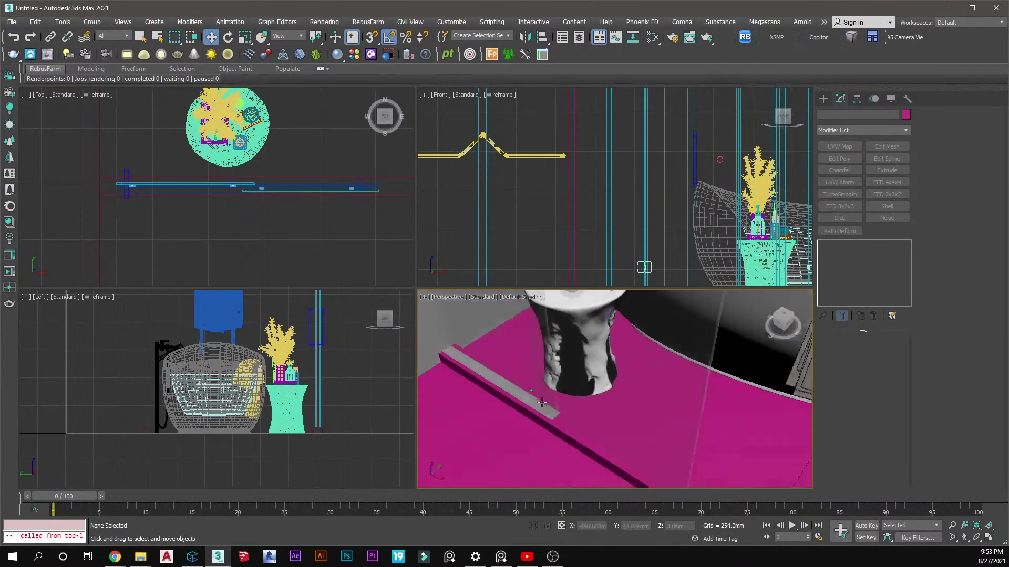
Select the FA1702 shower screen in the room and open its group for editing its parts
{"action": "scroll", "coordinate": [539, 400], "scroll_direction": "down", "scroll_amount": 10}
{"action": "mouse_move", "coordinate": [551, 391]}
{"action": "middle_mouse_down", "text": "alt"}
{"action": "mouse_move", "coordinate": [556, 364]}
{"action": "mouse_move", "coordinate": [567, 387]}
{"action": "middle_mouse_up", "text": "alt"}
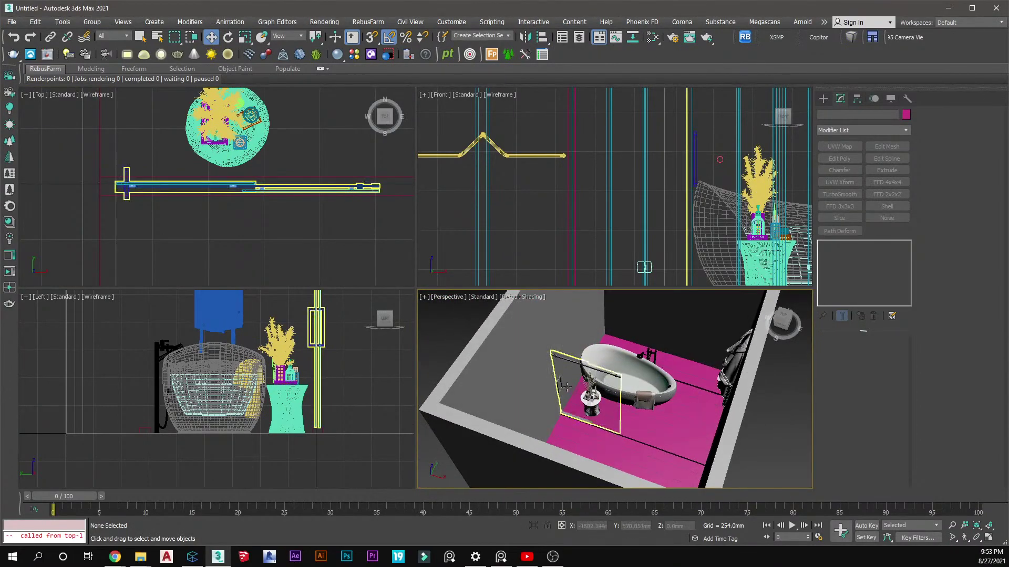
{"action": "scroll", "coordinate": [566, 387], "scroll_direction": "up", "scroll_amount": 5}
{"action": "left_click", "coordinate": [554, 355]}
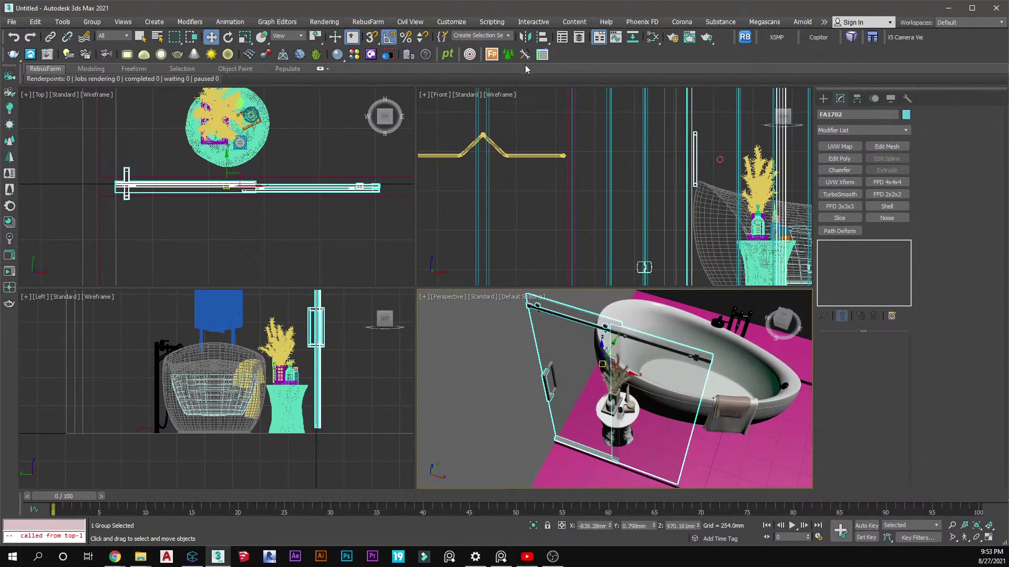
{"action": "scroll", "coordinate": [593, 374], "scroll_direction": "down", "scroll_amount": 2}
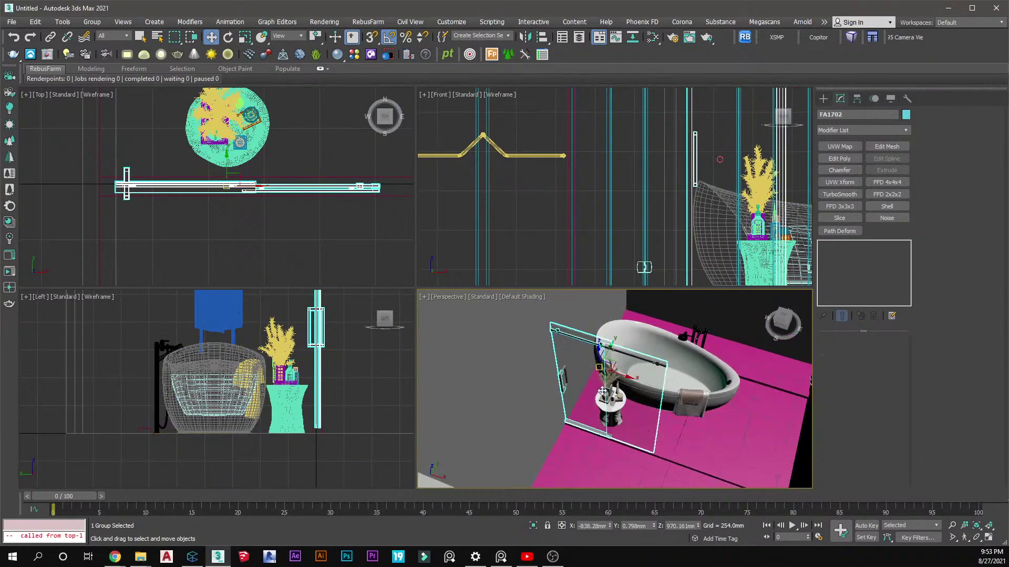
{"action": "scroll", "coordinate": [605, 401], "scroll_direction": "up", "scroll_amount": 5}
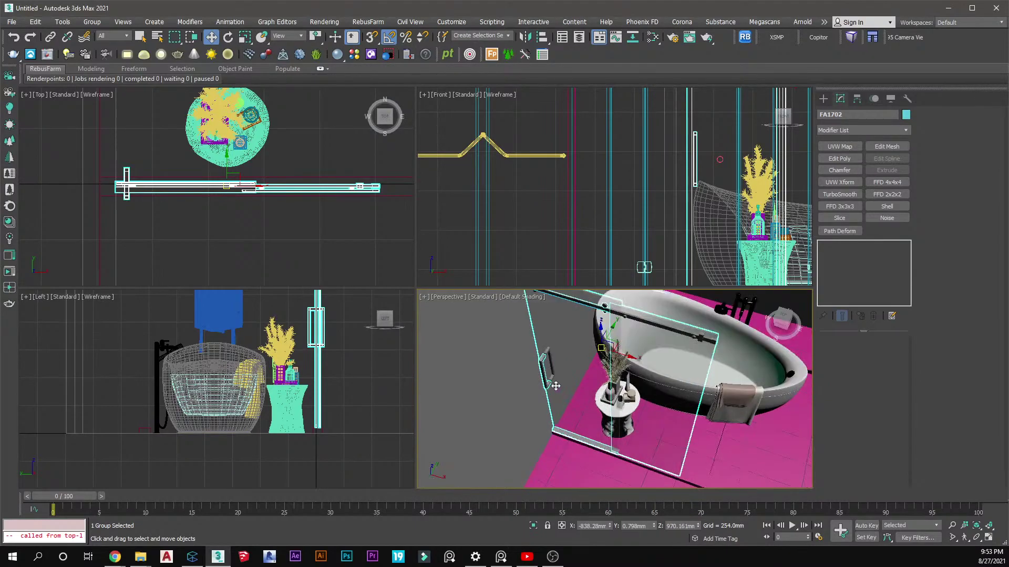
{"action": "right_click", "coordinate": [539, 355]}
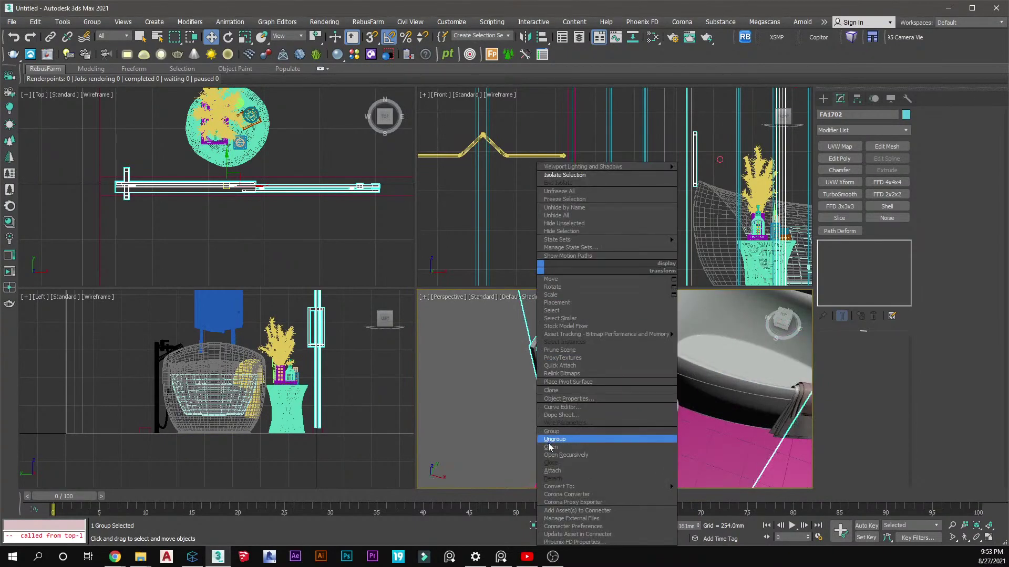
{"action": "left_click", "coordinate": [571, 445]}
Select both halves of the door handle and move them along X to the opposite end of the shower screen
{"action": "left_click", "coordinate": [533, 357]}
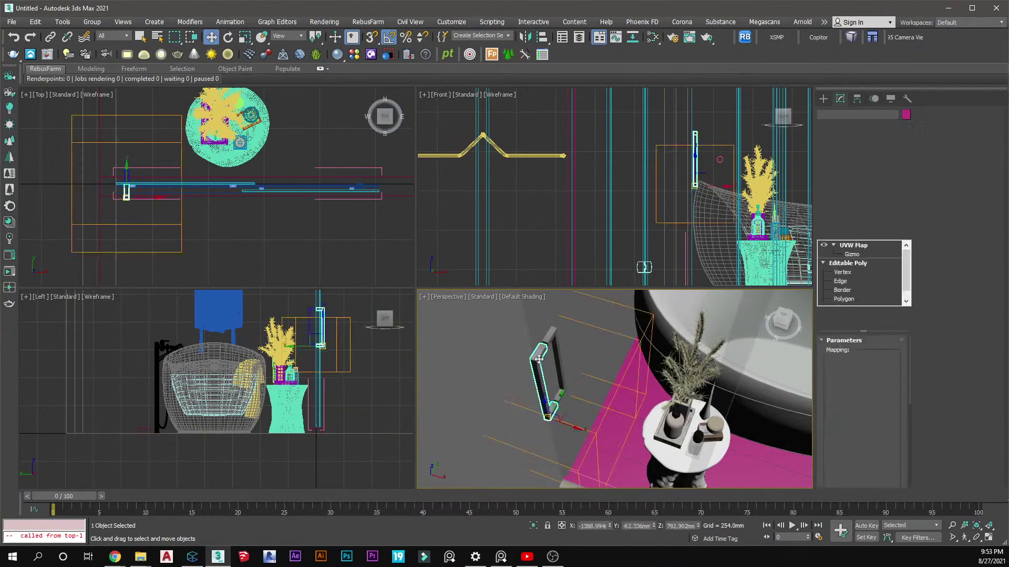
{"action": "scroll", "coordinate": [134, 184], "scroll_direction": "up", "scroll_amount": 5}
{"action": "left_click", "coordinate": [173, 141], "text": "ctrl"}
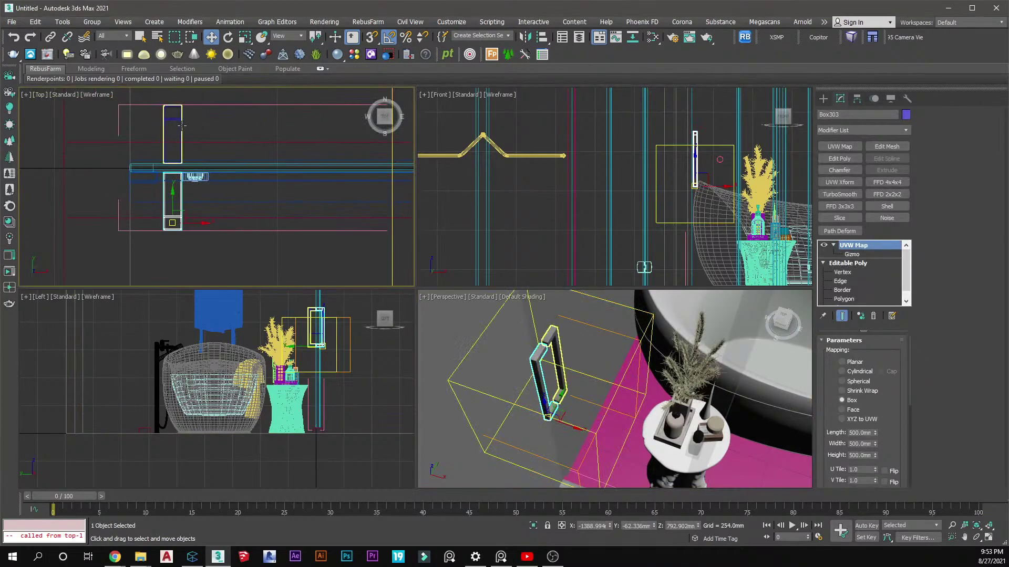
{"action": "scroll", "coordinate": [159, 188], "scroll_direction": "down", "scroll_amount": 4}
{"action": "left_click_drag", "start_coordinate": [159, 188], "coordinate": [390, 188]}
Move the two handle halves closer to the glass panel's free end and about -11 mm in Y to straddle the glass
{"action": "middle_click_drag", "start_coordinate": [658, 371], "coordinate": [650, 408], "text": "alt"}
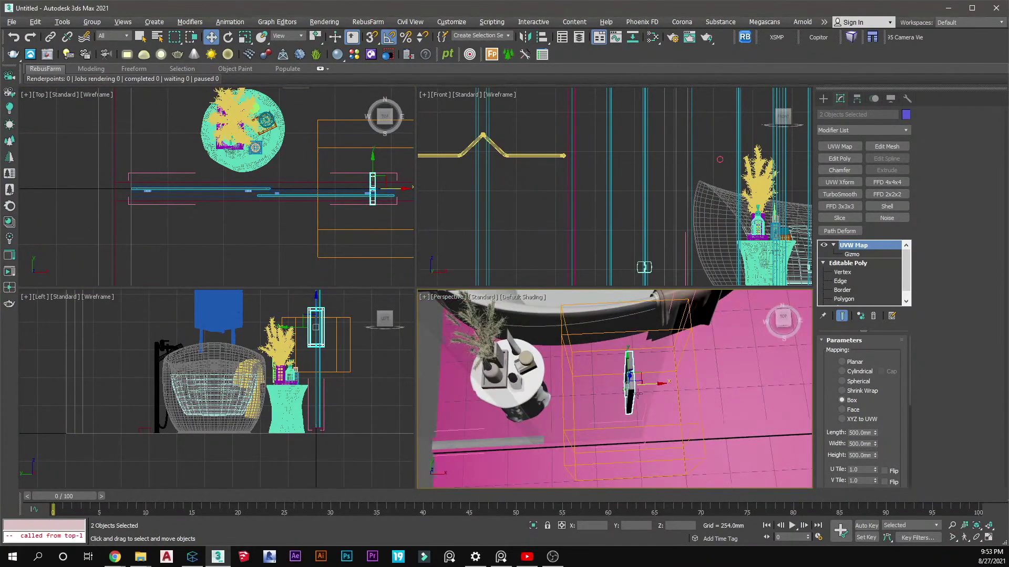
{"action": "scroll", "coordinate": [444, 212], "scroll_direction": "up", "scroll_amount": 3}
{"action": "scroll", "coordinate": [364, 186], "scroll_direction": "up", "scroll_amount": 3}
{"action": "middle_click_drag", "start_coordinate": [387, 208], "coordinate": [281, 204]}
{"action": "scroll", "coordinate": [294, 197], "scroll_direction": "up", "scroll_amount": 4}
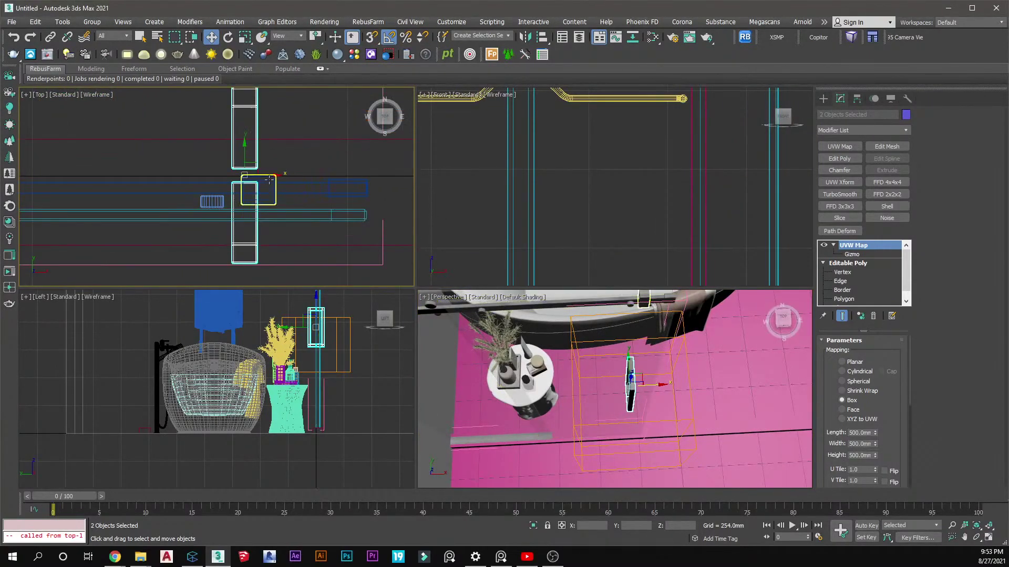
{"action": "left_click_drag", "start_coordinate": [270, 174], "coordinate": [324, 195]}
{"action": "left_click_drag", "start_coordinate": [303, 153], "coordinate": [306, 164]}
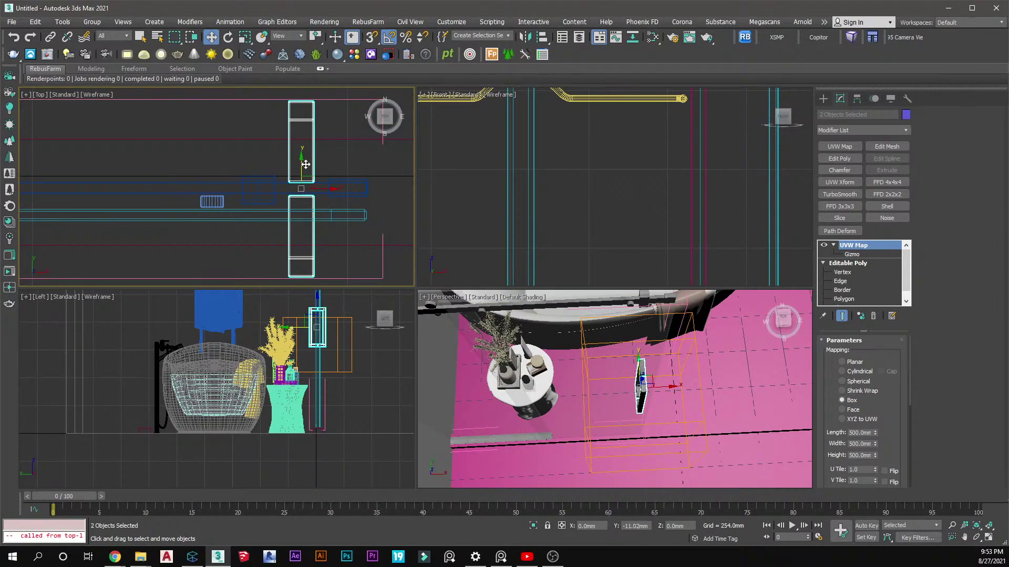
Close the FA1702 shower screen group
{"action": "scroll", "coordinate": [346, 196], "scroll_direction": "down", "scroll_amount": 5}
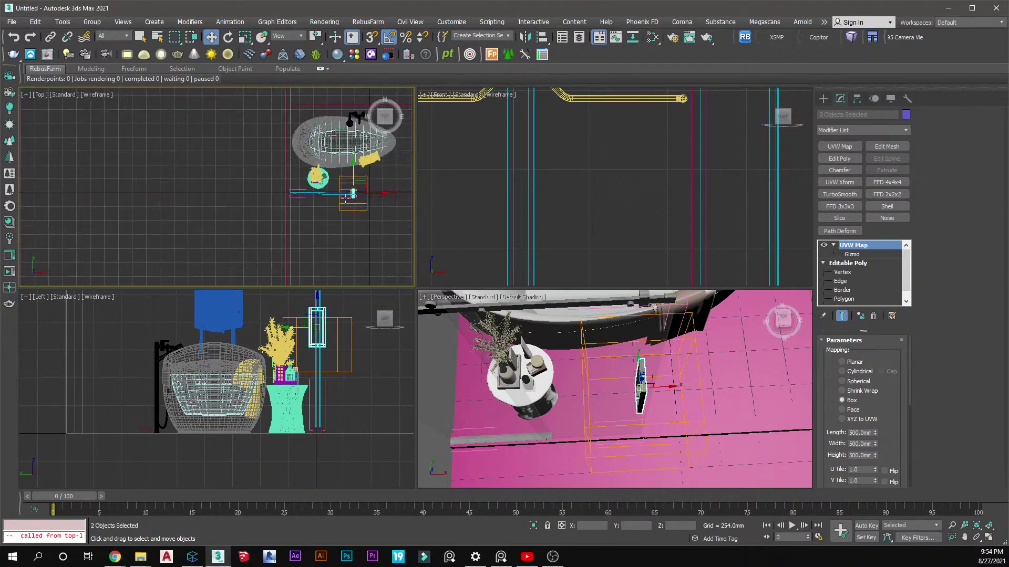
{"action": "right_click", "coordinate": [334, 210]}
{"action": "left_click", "coordinate": [370, 403]}
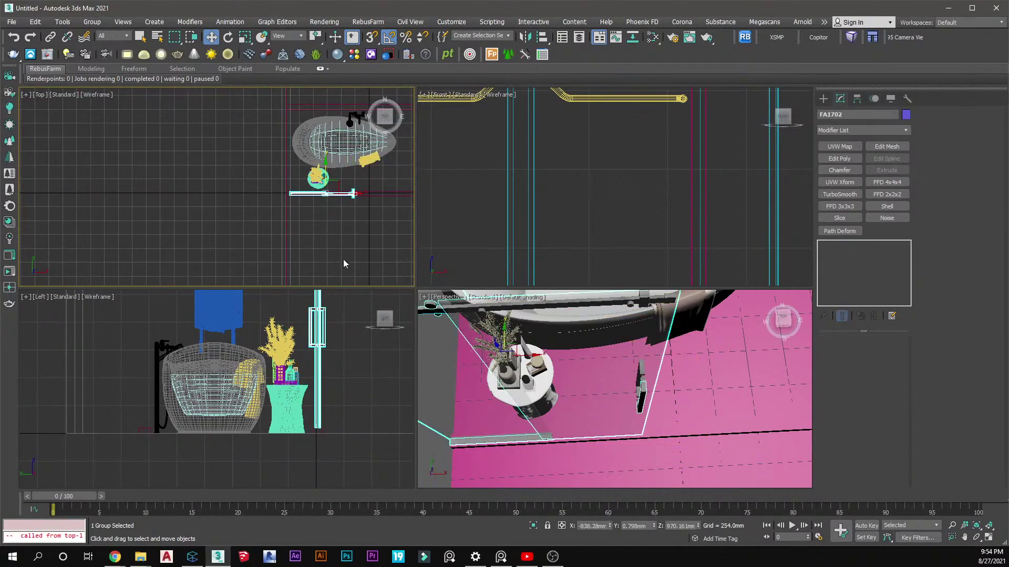
Add an Edit Poly modifier to the whole shower screen group and switch to vertex editing
{"action": "left_click", "coordinate": [591, 385]}
{"action": "scroll", "coordinate": [593, 387], "scroll_direction": "down", "scroll_amount": 4}
{"action": "middle_click_drag", "start_coordinate": [596, 390], "coordinate": [572, 352], "text": "alt"}
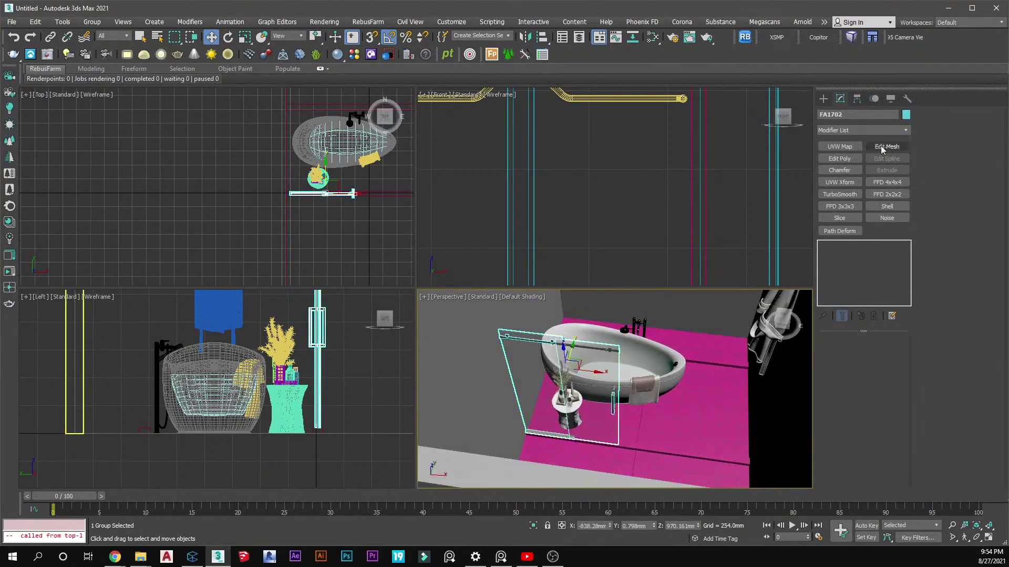
{"action": "left_click", "coordinate": [839, 158]}
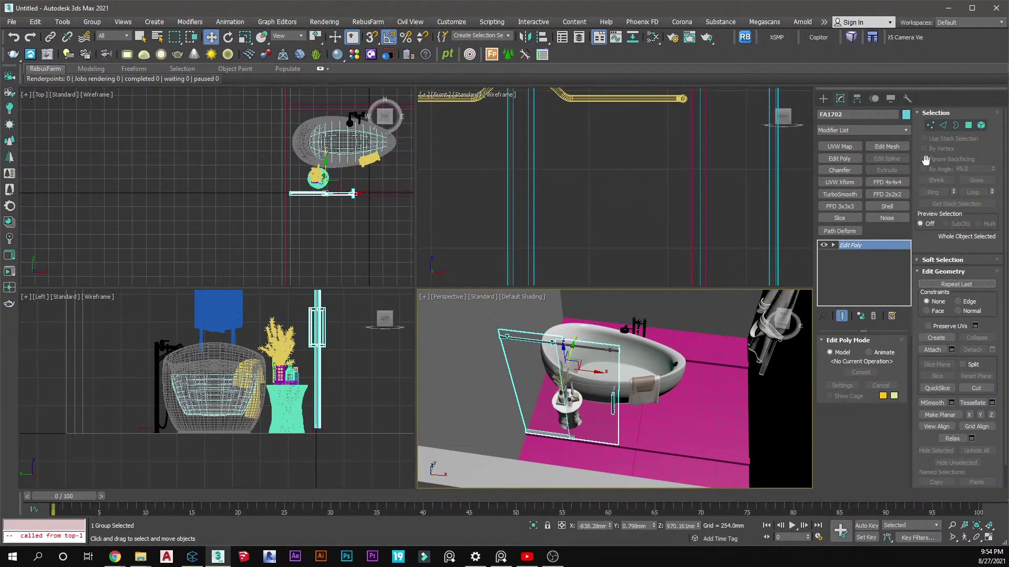
{"action": "left_click", "coordinate": [931, 125]}
Select the vertices at the panel overlap and handle end, and move them outward along X by a little over 500 mm
{"action": "middle_click_drag", "start_coordinate": [667, 368], "coordinate": [665, 327], "text": "alt"}
{"action": "left_click_drag", "start_coordinate": [495, 365], "coordinate": [494, 363]}
{"action": "middle_click_drag", "start_coordinate": [494, 363], "coordinate": [540, 415], "text": "alt"}
{"action": "left_click_drag", "start_coordinate": [540, 415], "coordinate": [528, 321]}
{"action": "middle_click_drag", "start_coordinate": [530, 363], "coordinate": [572, 378], "text": "alt"}
{"action": "middle_click_drag", "start_coordinate": [362, 215], "coordinate": [333, 218]}
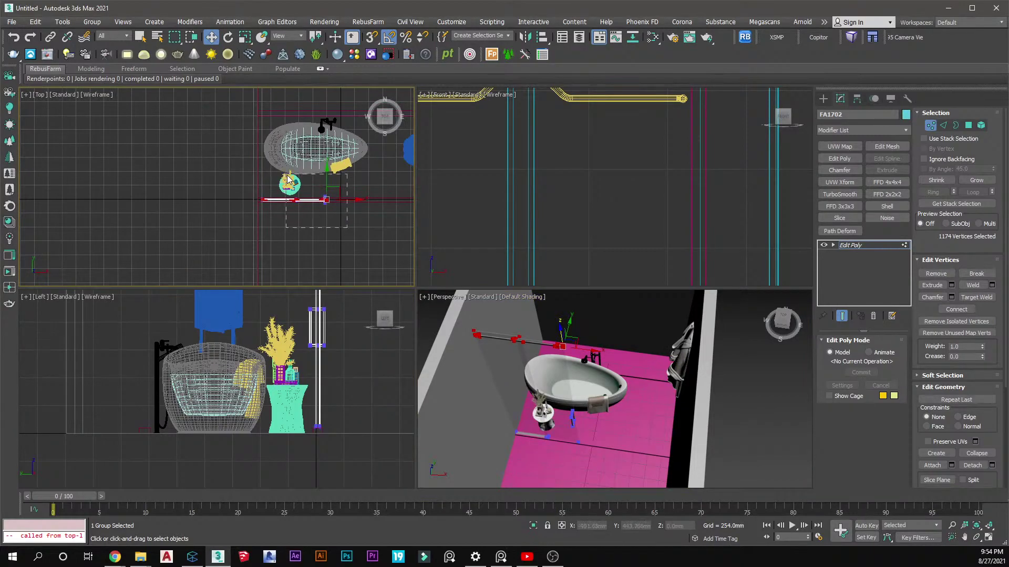
{"action": "middle_click_drag", "start_coordinate": [353, 203], "coordinate": [334, 210]}
{"action": "left_click_drag", "start_coordinate": [331, 210], "coordinate": [348, 215]}
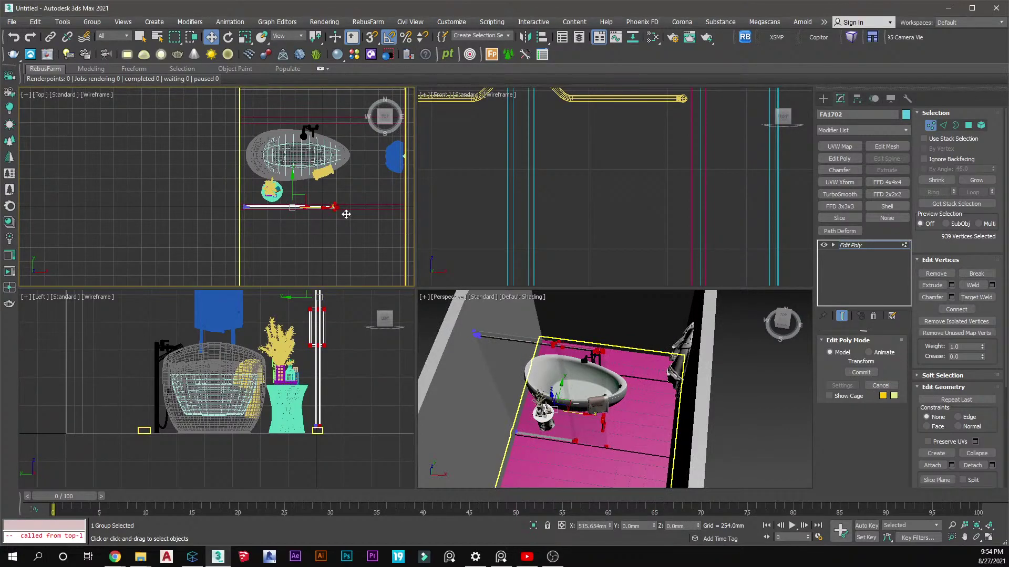
{"action": "left_click_drag", "start_coordinate": [346, 215], "coordinate": [351, 215]}
Reduce the selection to the handle-end vertices and move them further along X toward the opposite wall, leaving the modifier
{"action": "scroll", "coordinate": [350, 214], "scroll_direction": "up", "scroll_amount": 3}
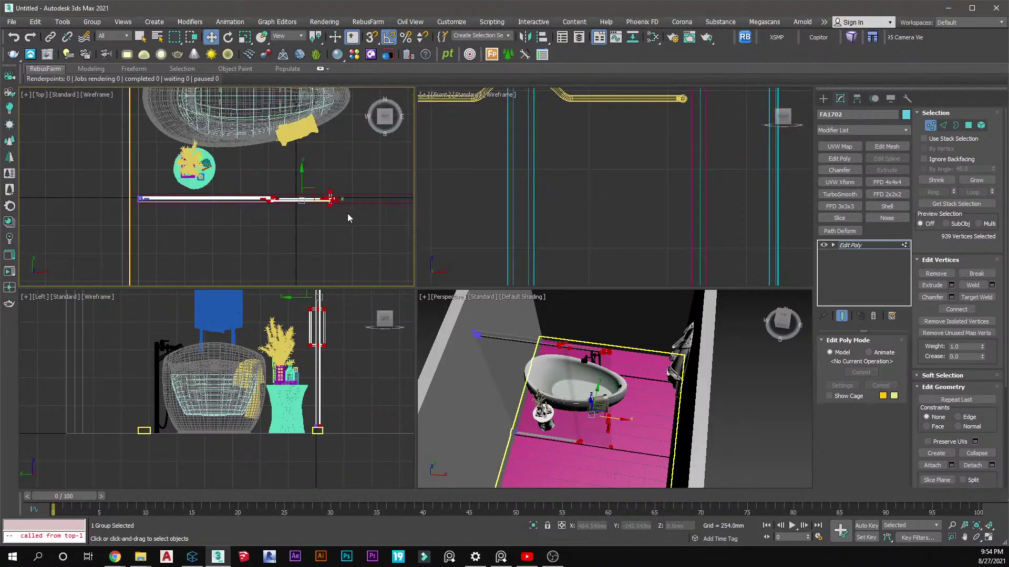
{"action": "middle_click_drag", "start_coordinate": [348, 213], "coordinate": [297, 220]}
{"action": "left_click_drag", "start_coordinate": [271, 174], "coordinate": [271, 173]}
{"action": "scroll", "coordinate": [285, 185], "scroll_direction": "down", "scroll_amount": 3}
{"action": "middle_click_drag", "start_coordinate": [286, 186], "coordinate": [250, 201]}
{"action": "left_click_drag", "start_coordinate": [267, 204], "coordinate": [297, 203]}
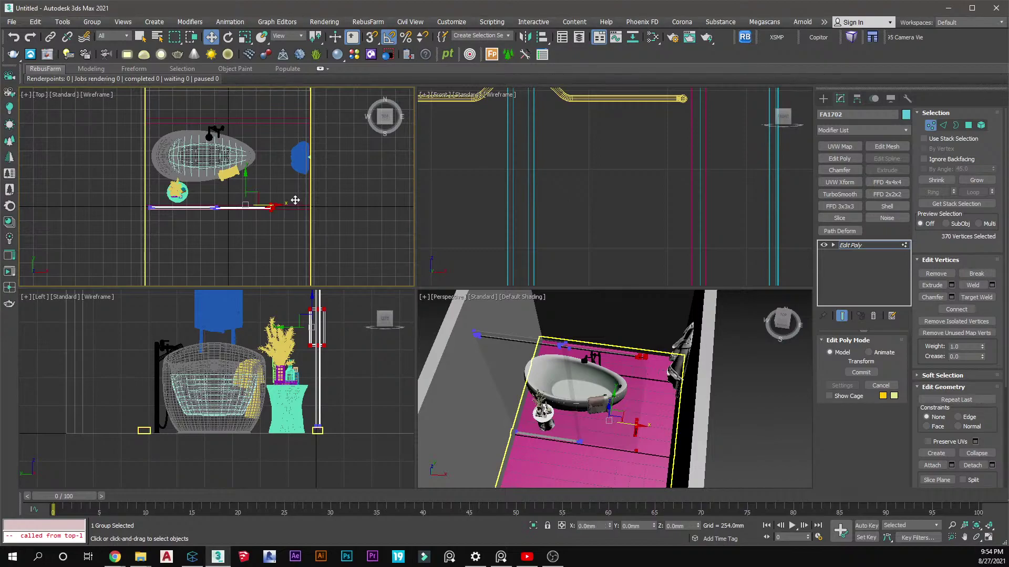
{"action": "left_click", "coordinate": [823, 99]}
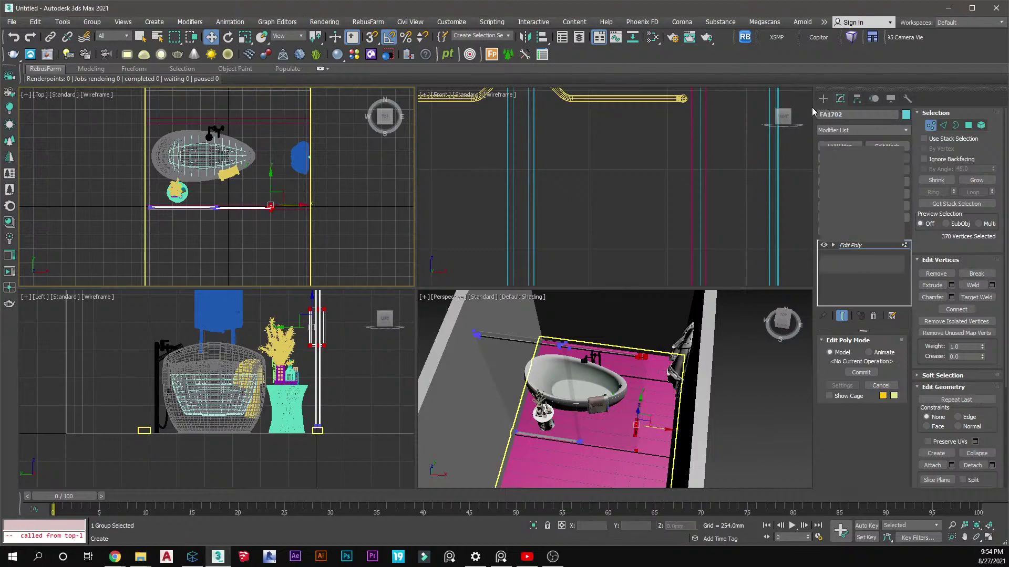
Open the stretched shower screen group again and select its outer glass panel, Box297
{"action": "left_click", "coordinate": [632, 360]}
{"action": "right_click", "coordinate": [640, 359]}
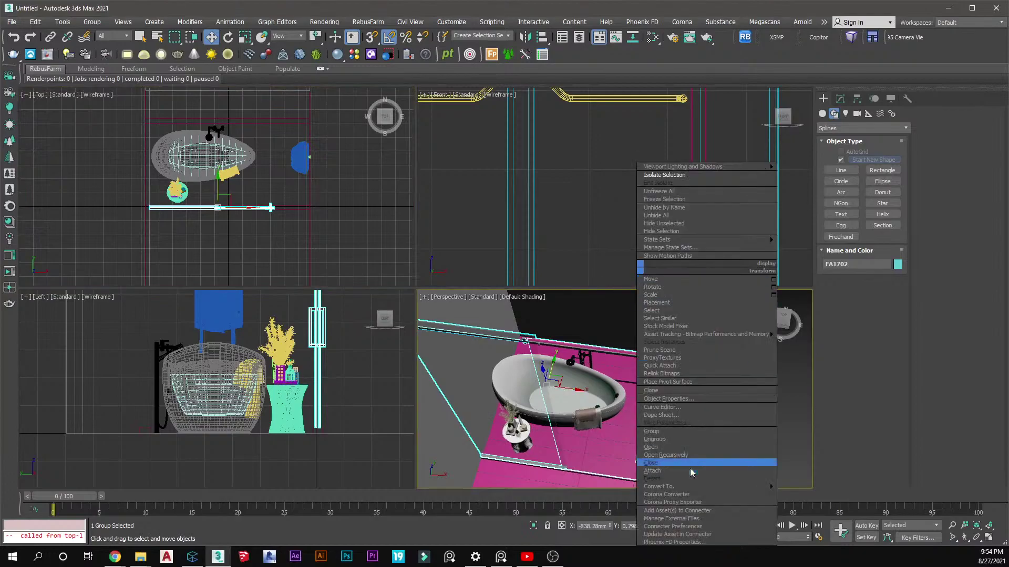
{"action": "left_click", "coordinate": [649, 445]}
{"action": "scroll", "coordinate": [638, 376], "scroll_direction": "up", "scroll_amount": 6}
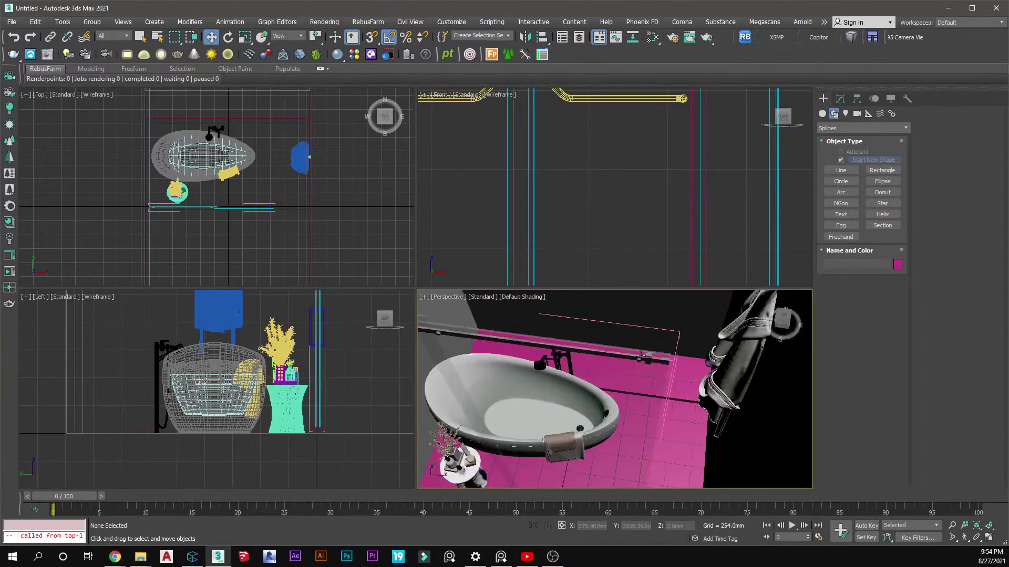
{"action": "left_click", "coordinate": [635, 372]}
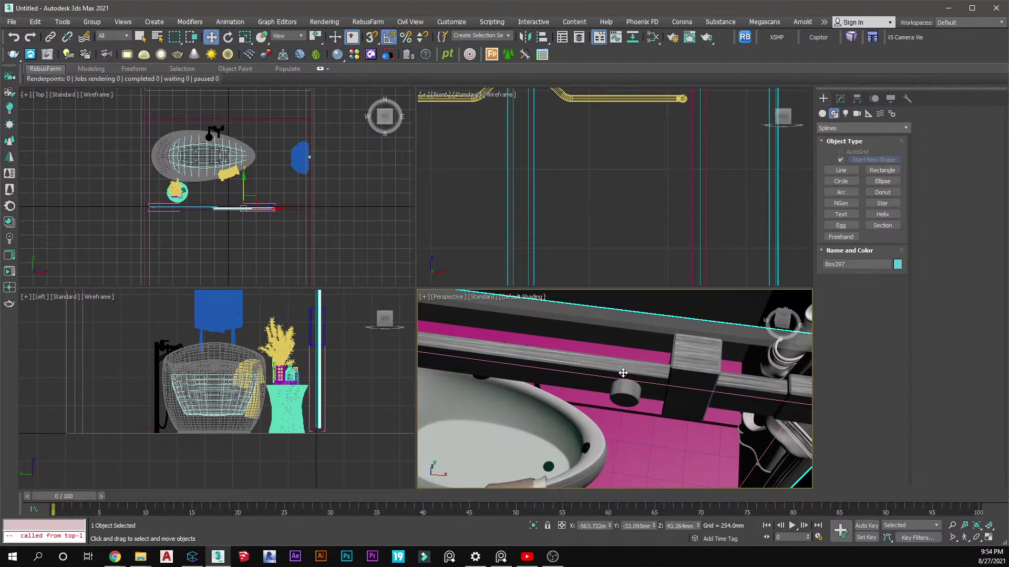
{"action": "scroll", "coordinate": [623, 373], "scroll_direction": "down", "scroll_amount": 7}
{"action": "middle_click_drag", "start_coordinate": [623, 373], "coordinate": [421, 388], "text": "alt"}
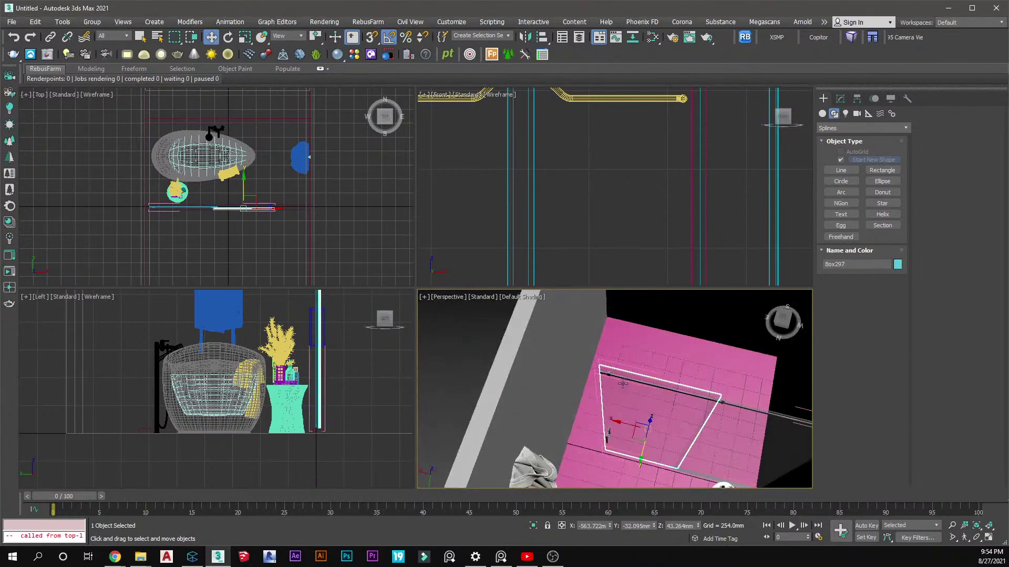
Select the end vertices of the top rail Box299 and move them along X until the rail reaches the side wall
{"action": "scroll", "coordinate": [623, 385], "scroll_direction": "up", "scroll_amount": 5}
{"action": "left_click", "coordinate": [693, 359]}
{"action": "key", "text": "1"}
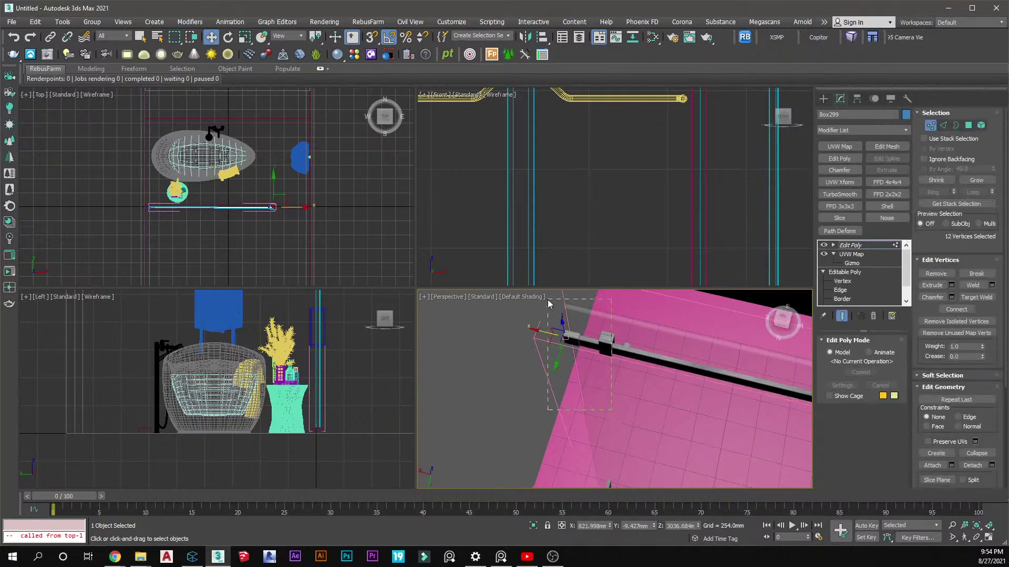
{"action": "scroll", "coordinate": [287, 196], "scroll_direction": "up", "scroll_amount": 4}
{"action": "left_click_drag", "start_coordinate": [265, 212], "coordinate": [367, 218]}
{"action": "left_click", "coordinate": [823, 100]}
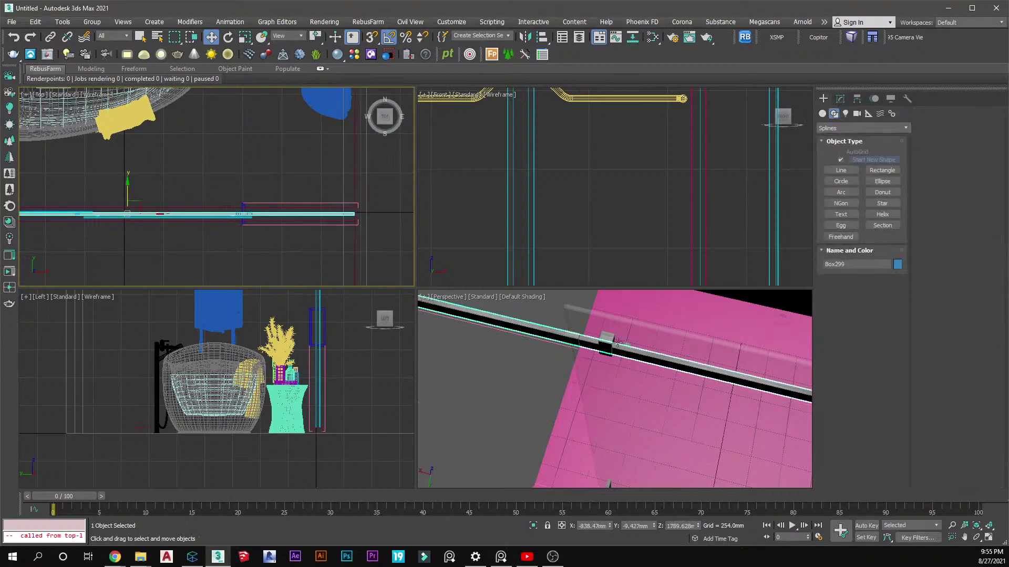
Select the rail clip Box302 near the glass panel's free end and examine the fitted screen from both sides
{"action": "left_click", "coordinate": [606, 344]}
{"action": "middle_click_drag", "start_coordinate": [608, 344], "coordinate": [645, 336], "text": "alt"}
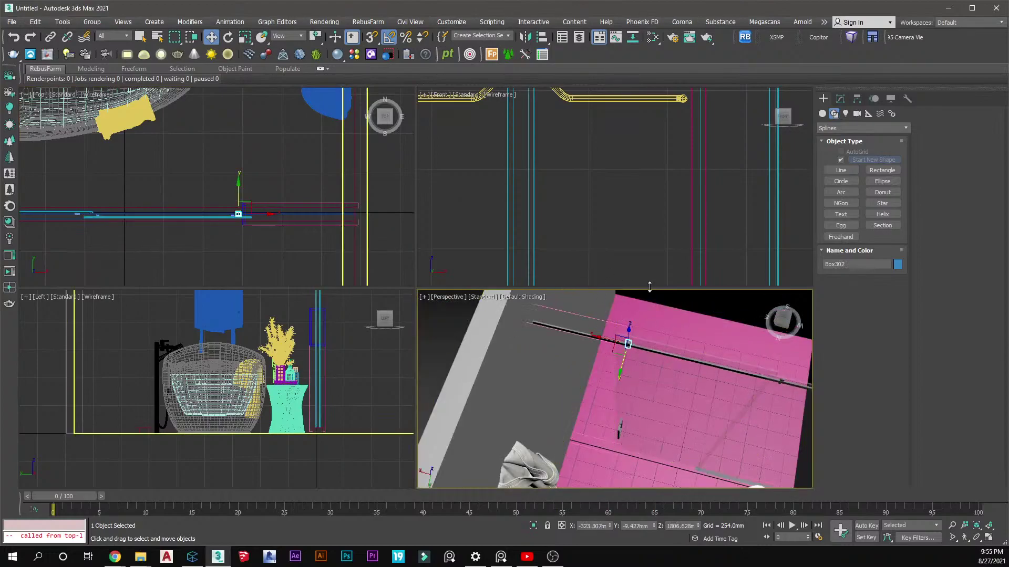
{"action": "scroll", "coordinate": [634, 371], "scroll_direction": "down", "scroll_amount": 5}
{"action": "middle_click_drag", "start_coordinate": [635, 370], "coordinate": [601, 342], "text": "alt"}
{"action": "scroll", "coordinate": [600, 341], "scroll_direction": "up", "scroll_amount": 5}
{"action": "middle_click_drag", "start_coordinate": [629, 407], "coordinate": [620, 434]}
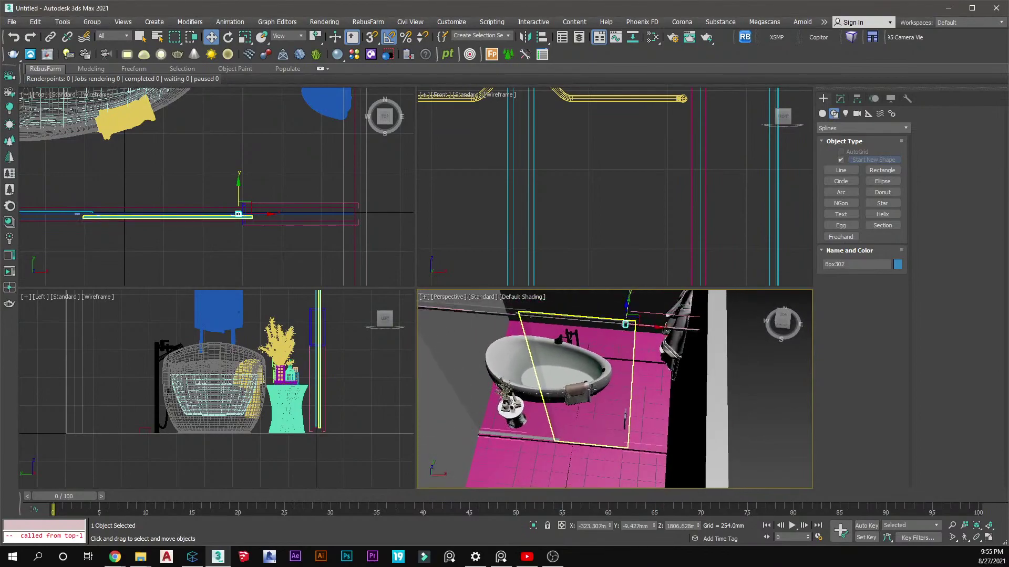
{"action": "scroll", "coordinate": [620, 434], "scroll_direction": "up", "scroll_amount": 3}
{"action": "scroll", "coordinate": [620, 434], "scroll_direction": "up", "scroll_amount": 2}
Select both handle halves and raise them about 668 mm in Z along the glass
{"action": "left_click", "coordinate": [631, 407]}
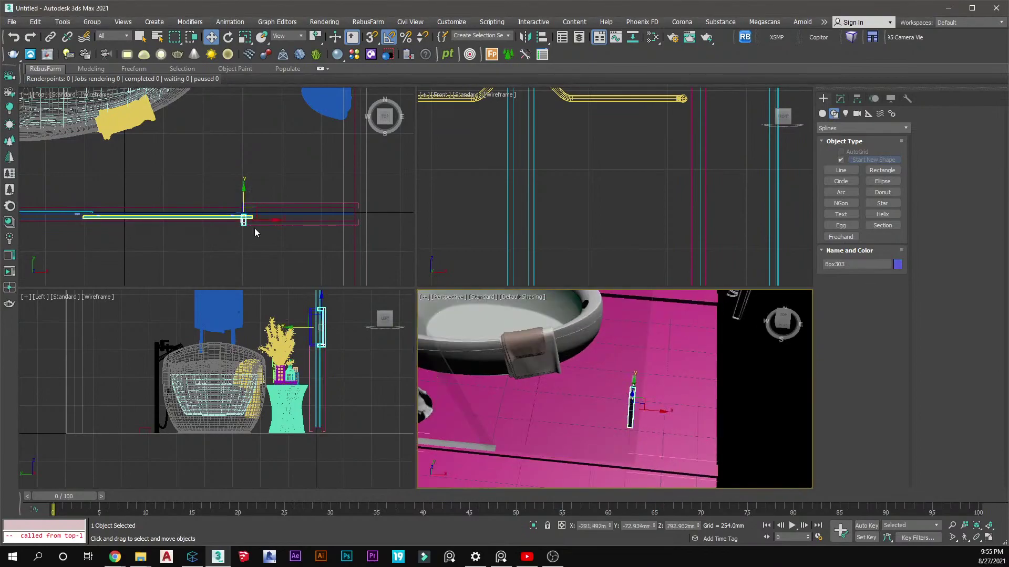
{"action": "scroll", "coordinate": [243, 176], "scroll_direction": "up", "scroll_amount": 4}
{"action": "left_click", "coordinate": [243, 177], "text": "ctrl"}
{"action": "scroll", "coordinate": [588, 375], "scroll_direction": "down", "scroll_amount": 5}
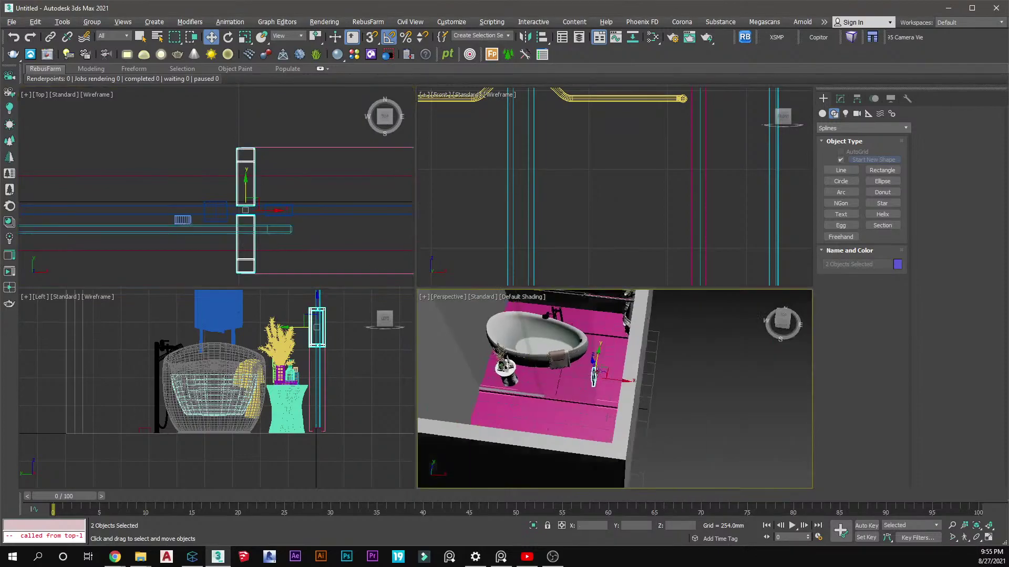
{"action": "middle_click_drag", "start_coordinate": [588, 376], "coordinate": [587, 370], "text": "alt"}
{"action": "left_click_drag", "start_coordinate": [588, 376], "coordinate": [584, 352]}
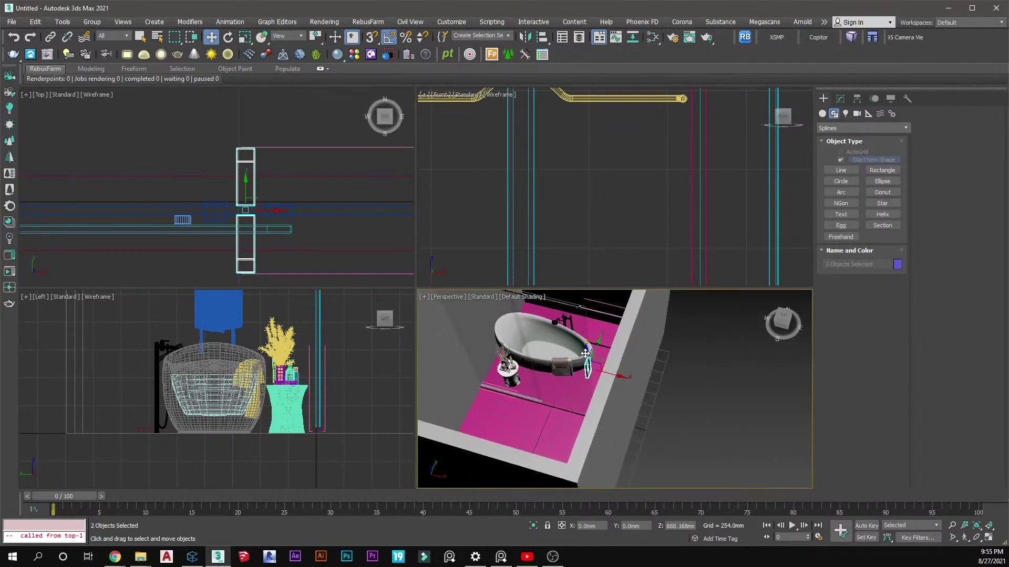
Lower the handle halves slightly along the glass in the Left view, then deselect them
{"action": "scroll", "coordinate": [326, 386], "scroll_direction": "down", "scroll_amount": 3}
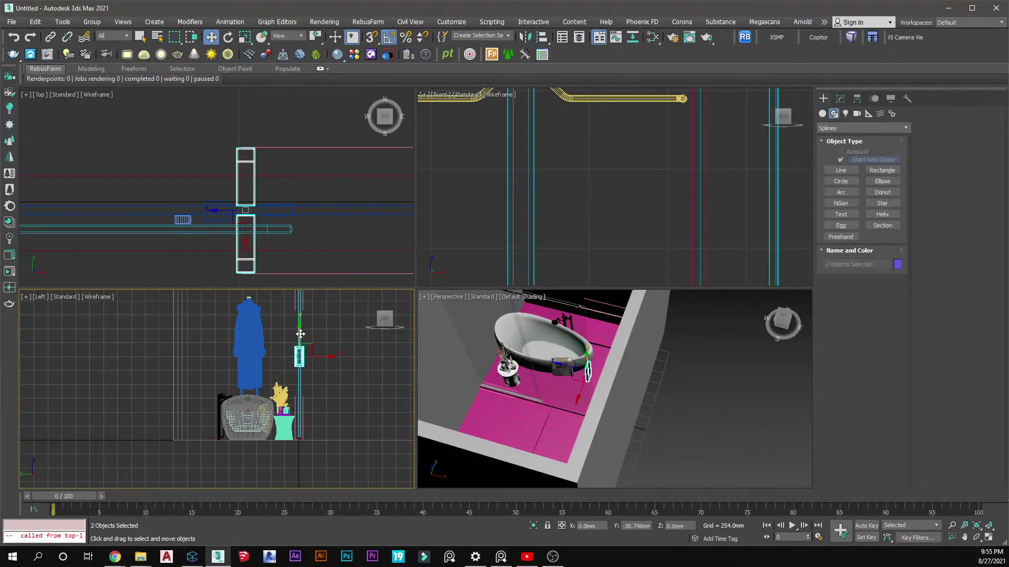
{"action": "scroll", "coordinate": [313, 368], "scroll_direction": "down", "scroll_amount": 6}
{"action": "middle_click_drag", "start_coordinate": [322, 354], "coordinate": [317, 397]}
{"action": "scroll", "coordinate": [320, 396], "scroll_direction": "up", "scroll_amount": 5}
{"action": "left_click", "coordinate": [320, 396]}
{"action": "scroll", "coordinate": [323, 391], "scroll_direction": "down", "scroll_amount": 3}
{"action": "scroll", "coordinate": [324, 389], "scroll_direction": "down", "scroll_amount": 1}
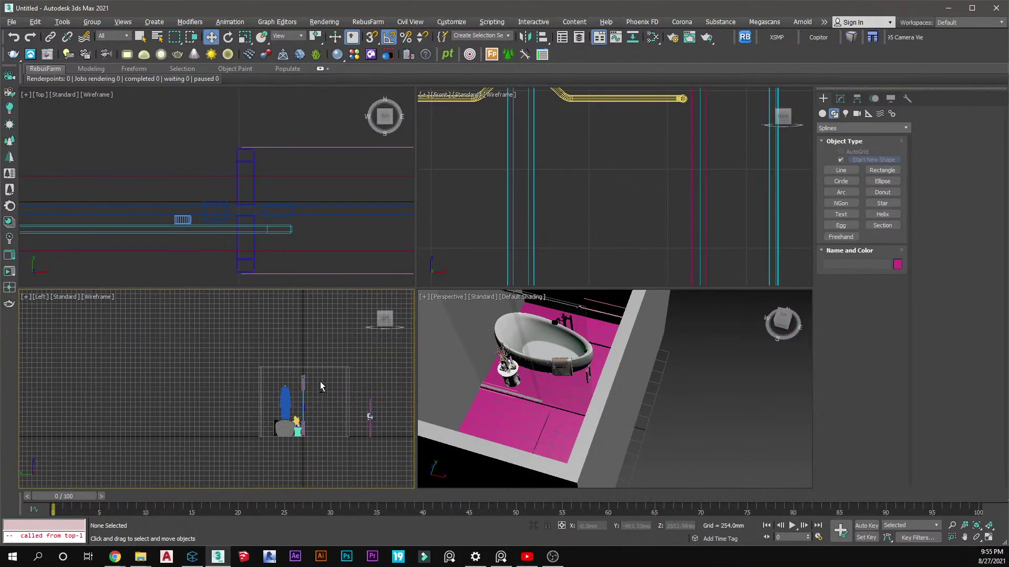
Examine the whole room from above and the shower screen's lower rail and glass panels up close
{"action": "scroll", "coordinate": [546, 381], "scroll_direction": "down", "scroll_amount": 5}
{"action": "middle_click_drag", "start_coordinate": [541, 383], "coordinate": [565, 369]}
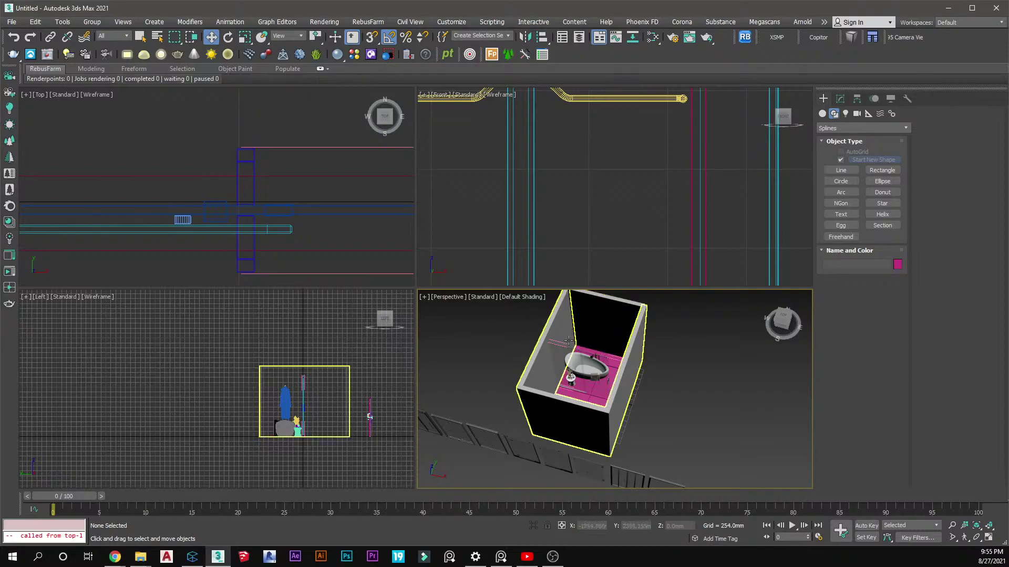
{"action": "middle_click_drag", "start_coordinate": [575, 332], "coordinate": [554, 318], "text": "alt"}
{"action": "scroll", "coordinate": [261, 230], "scroll_direction": "down", "scroll_amount": 5}
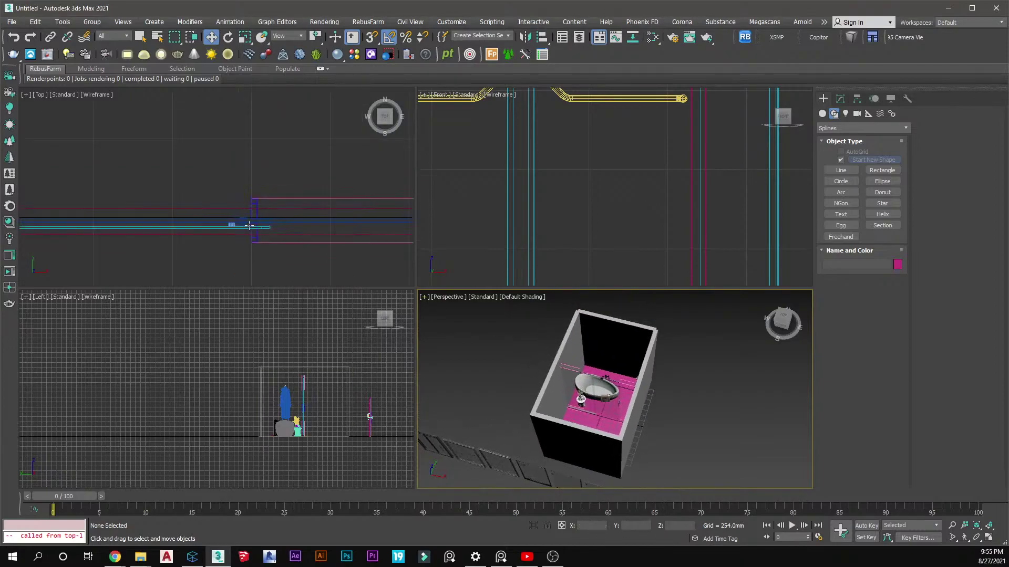
{"action": "scroll", "coordinate": [565, 462], "scroll_direction": "up", "scroll_amount": 10}
{"action": "scroll", "coordinate": [564, 455], "scroll_direction": "up", "scroll_amount": 2}
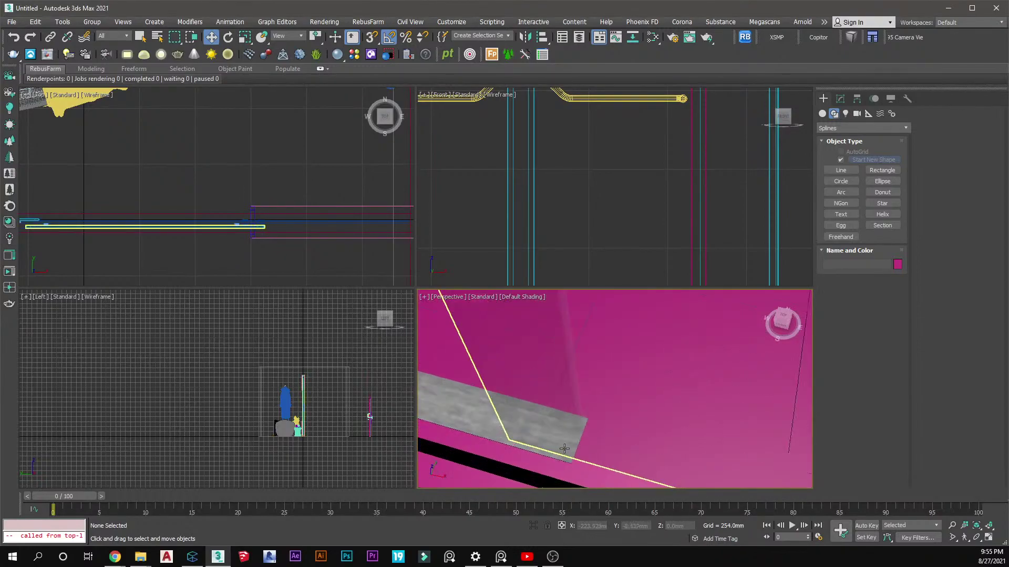
{"action": "scroll", "coordinate": [601, 439], "scroll_direction": "down", "scroll_amount": 4}
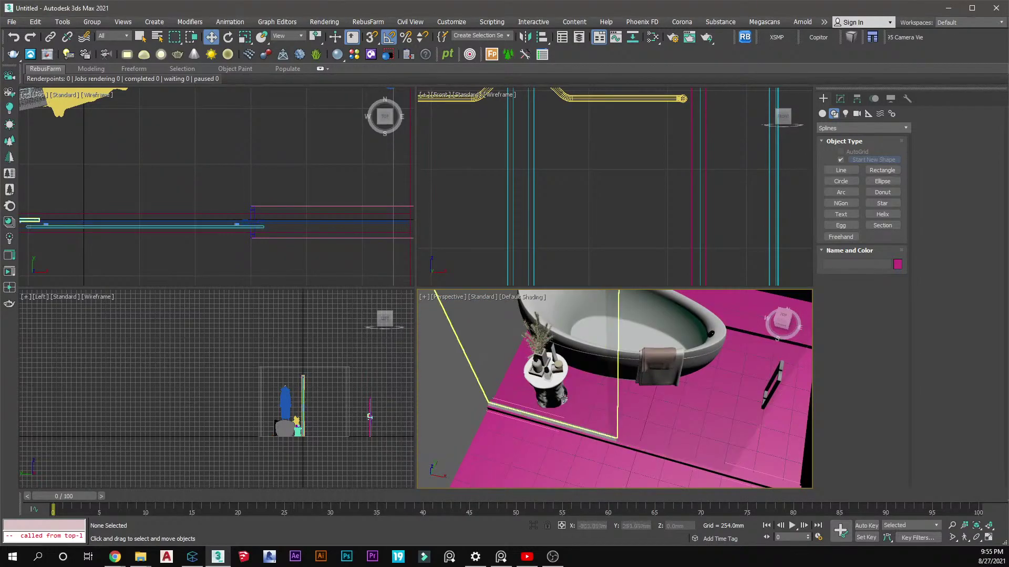
{"action": "scroll", "coordinate": [594, 410], "scroll_direction": "down", "scroll_amount": 6}
Close the FA1702 shower screen group so that it is selected as a single object
{"action": "left_click", "coordinate": [594, 410]}
{"action": "scroll", "coordinate": [602, 401], "scroll_direction": "up", "scroll_amount": 5}
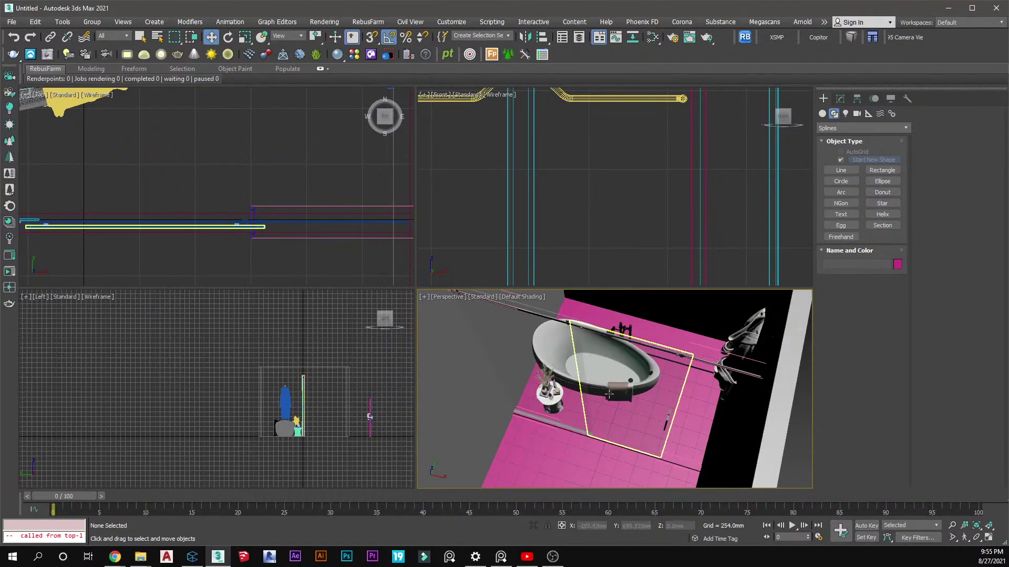
{"action": "right_click", "coordinate": [609, 394]}
{"action": "left_click", "coordinate": [638, 463]}
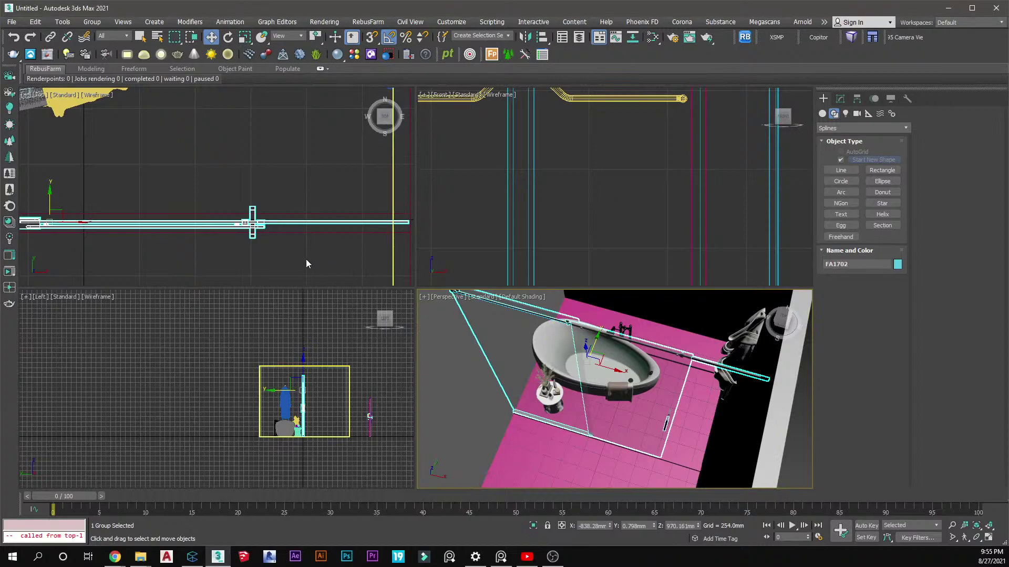
Mirror the FA1702 shower screen group about the Y axis with No Clone, then deselect it
{"action": "scroll", "coordinate": [295, 251], "scroll_direction": "down", "scroll_amount": 6}
{"action": "middle_click_drag", "start_coordinate": [229, 249], "coordinate": [241, 238]}
{"action": "scroll", "coordinate": [242, 236], "scroll_direction": "up", "scroll_amount": 8}
{"action": "scroll", "coordinate": [249, 220], "scroll_direction": "up", "scroll_amount": 4}
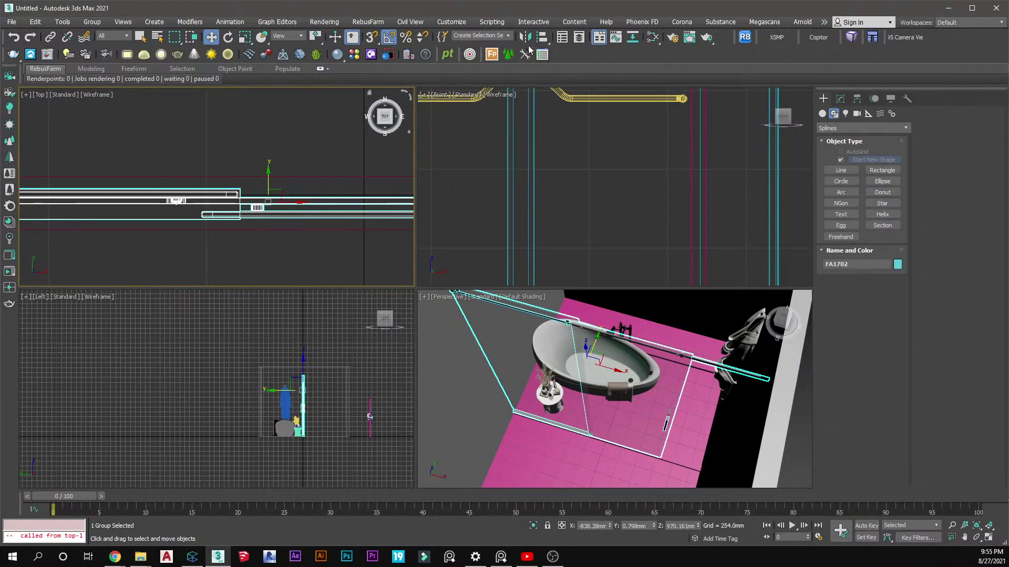
{"action": "left_click", "coordinate": [525, 38]}
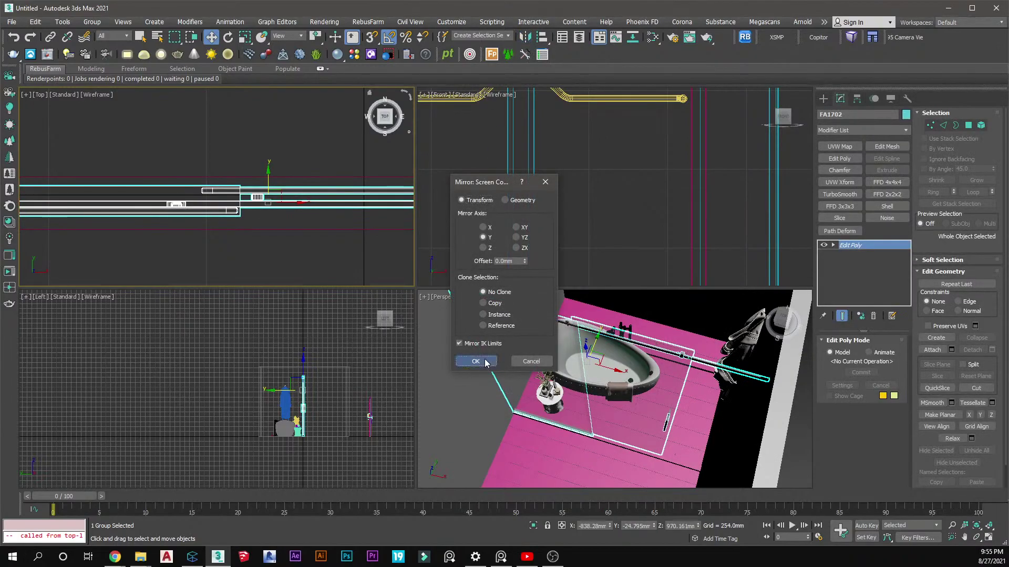
{"action": "left_click", "coordinate": [477, 362]}
{"action": "left_click", "coordinate": [579, 234]}
{"action": "scroll", "coordinate": [645, 358], "scroll_direction": "up", "scroll_amount": 2}
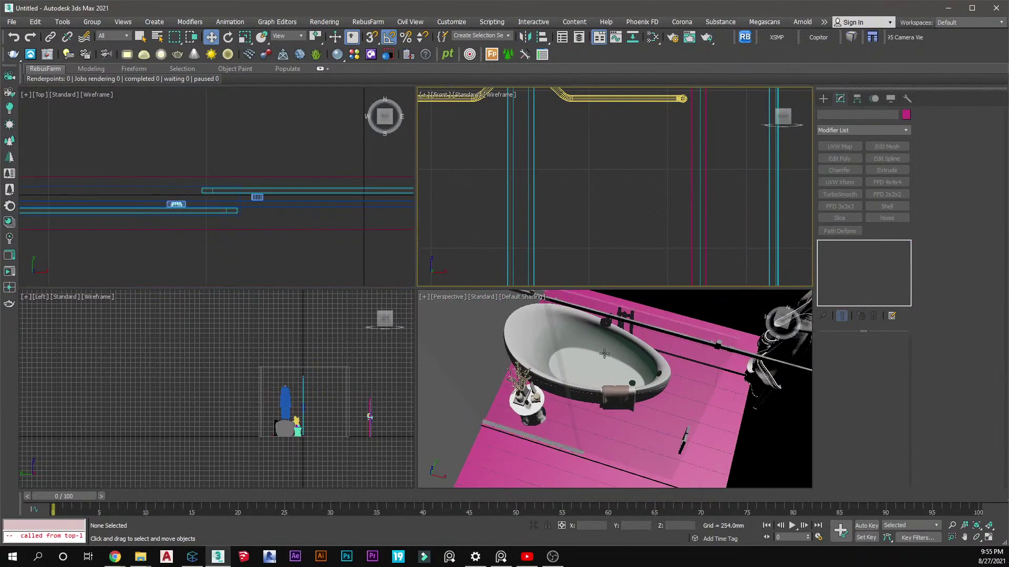
{"action": "scroll", "coordinate": [607, 353], "scroll_direction": "down", "scroll_amount": 4}
{"action": "mouse_move", "coordinate": [600, 381]}
{"action": "middle_mouse_down", "text": "alt"}
{"action": "mouse_move", "coordinate": [570, 349]}
{"action": "mouse_move", "coordinate": [491, 358]}
{"action": "mouse_move", "coordinate": [498, 376]}
{"action": "mouse_move", "coordinate": [568, 390]}
{"action": "mouse_move", "coordinate": [600, 374]}
{"action": "middle_mouse_up", "text": "alt"}
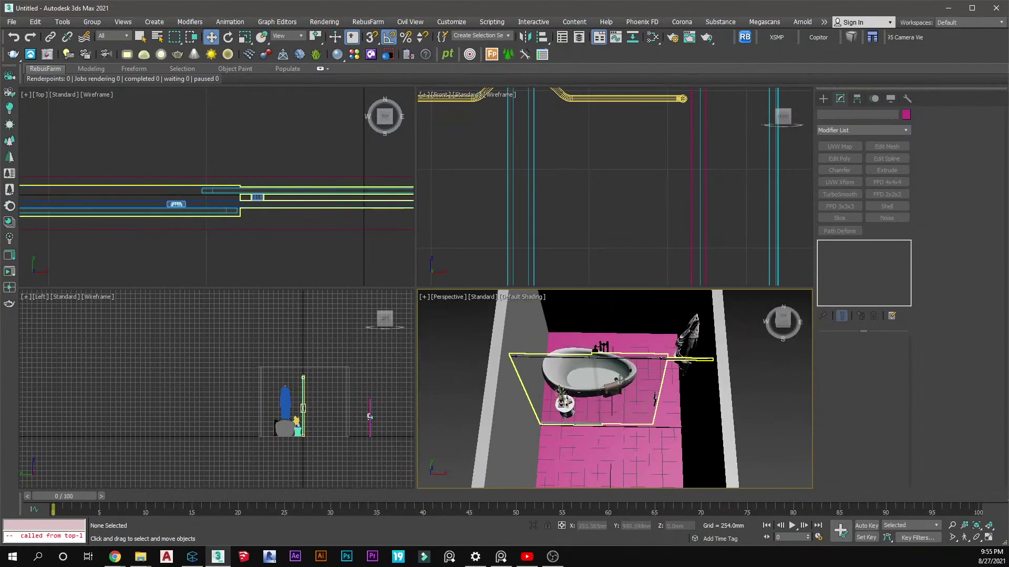
{"action": "left_click", "coordinate": [329, 260]}
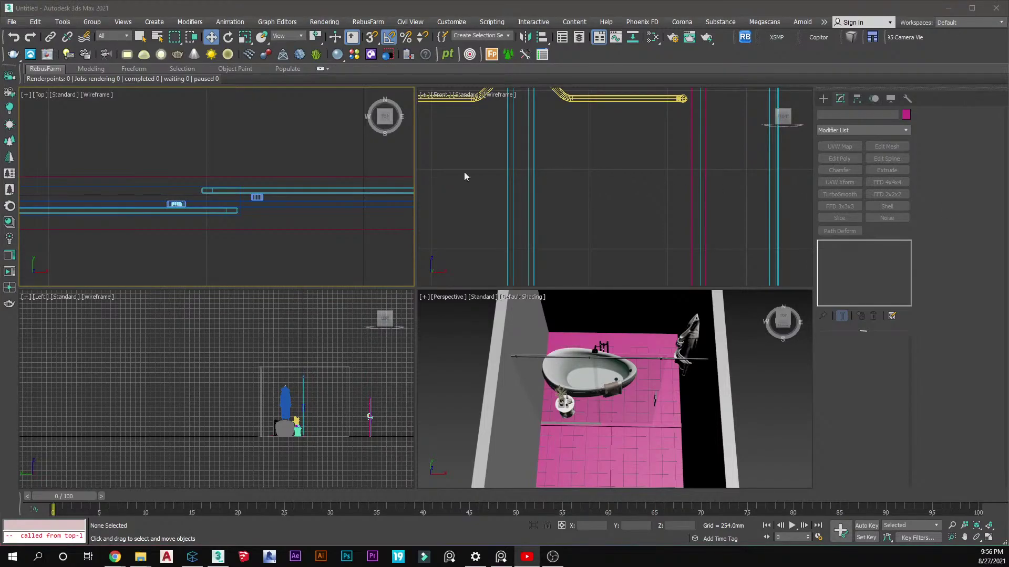
Delete the leftover row of screen models lying outside the room in the Top view
{"action": "scroll", "coordinate": [291, 224], "scroll_direction": "up", "scroll_amount": 5}
{"action": "middle_click_drag", "start_coordinate": [292, 226], "coordinate": [293, 139]}
{"action": "scroll", "coordinate": [286, 205], "scroll_direction": "down", "scroll_amount": 4}
{"action": "scroll", "coordinate": [646, 401], "scroll_direction": "down", "scroll_amount": 5}
{"action": "middle_click_drag", "start_coordinate": [647, 402], "coordinate": [567, 392], "text": "alt"}
{"action": "scroll", "coordinate": [297, 142], "scroll_direction": "down", "scroll_amount": 7}
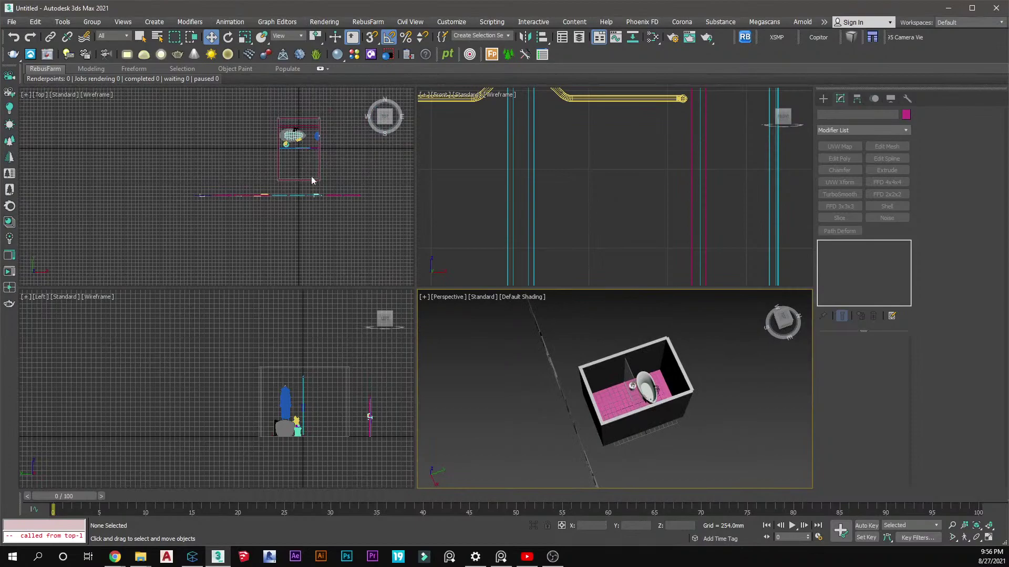
{"action": "left_click", "coordinate": [368, 194]}
{"action": "key", "text": "Delete"}
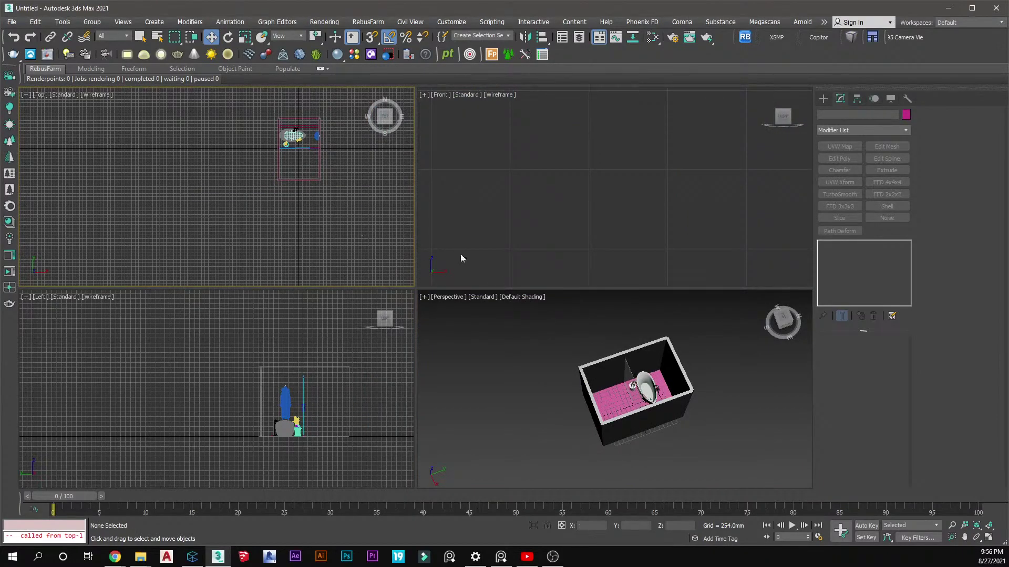
Examine the tub, shower screen and empty floor area in the Perspective view from several angles
{"action": "left_click", "coordinate": [652, 397]}
{"action": "scroll", "coordinate": [652, 396], "scroll_direction": "up", "scroll_amount": 10}
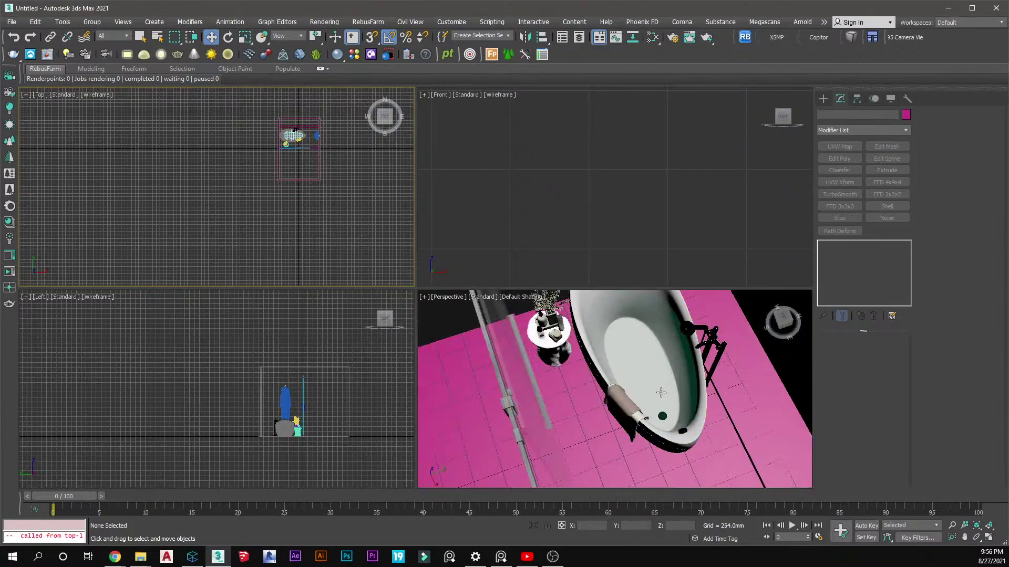
{"action": "scroll", "coordinate": [657, 394], "scroll_direction": "down", "scroll_amount": 8}
{"action": "middle_click_drag", "start_coordinate": [658, 393], "coordinate": [613, 340], "text": "alt"}
{"action": "left_click", "coordinate": [659, 390]}
{"action": "scroll", "coordinate": [663, 389], "scroll_direction": "up", "scroll_amount": 5}
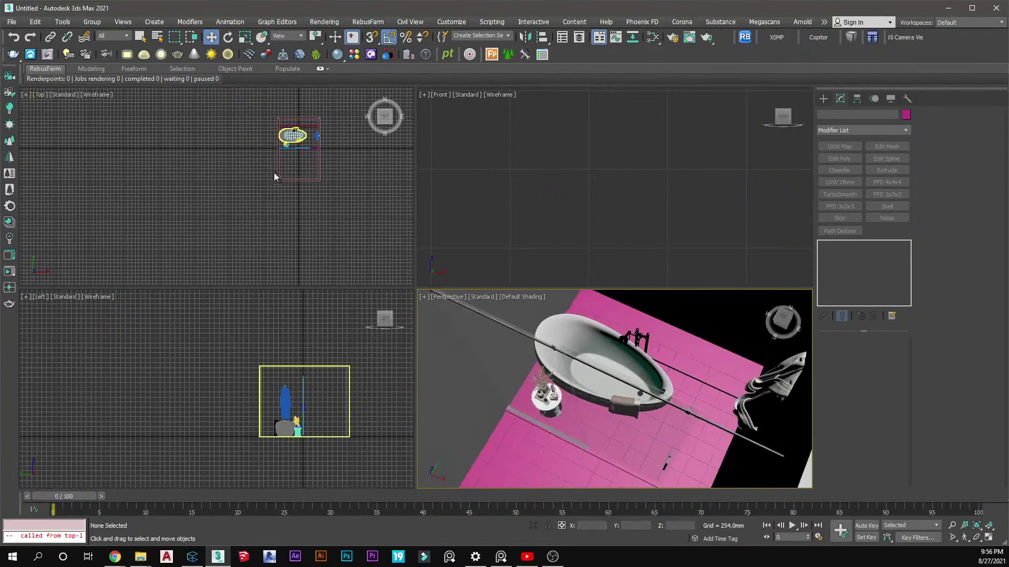
{"action": "scroll", "coordinate": [299, 164], "scroll_direction": "up", "scroll_amount": 5}
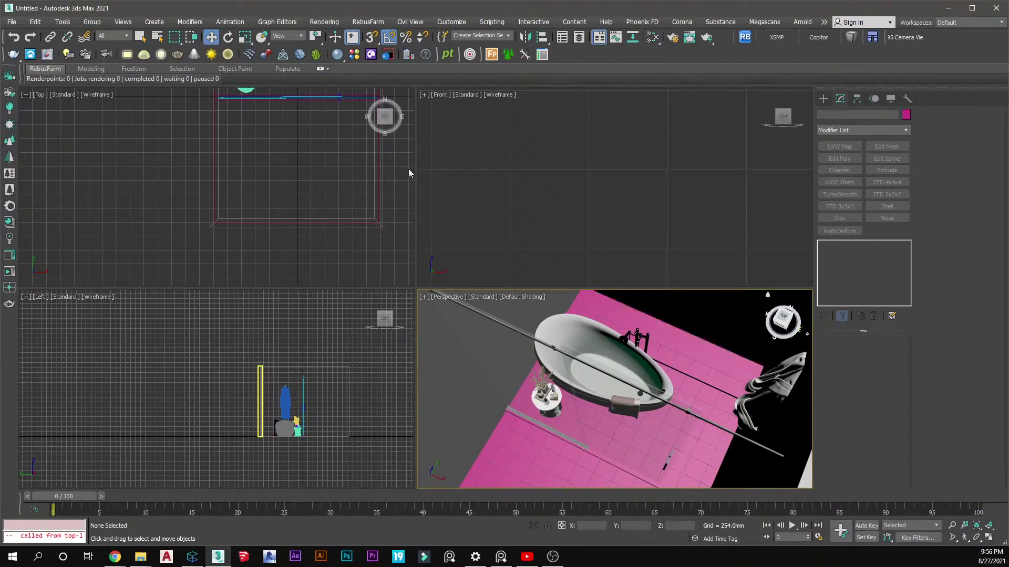
{"action": "scroll", "coordinate": [694, 374], "scroll_direction": "down", "scroll_amount": 3}
{"action": "middle_click_drag", "start_coordinate": [694, 374], "coordinate": [616, 374], "text": "alt"}
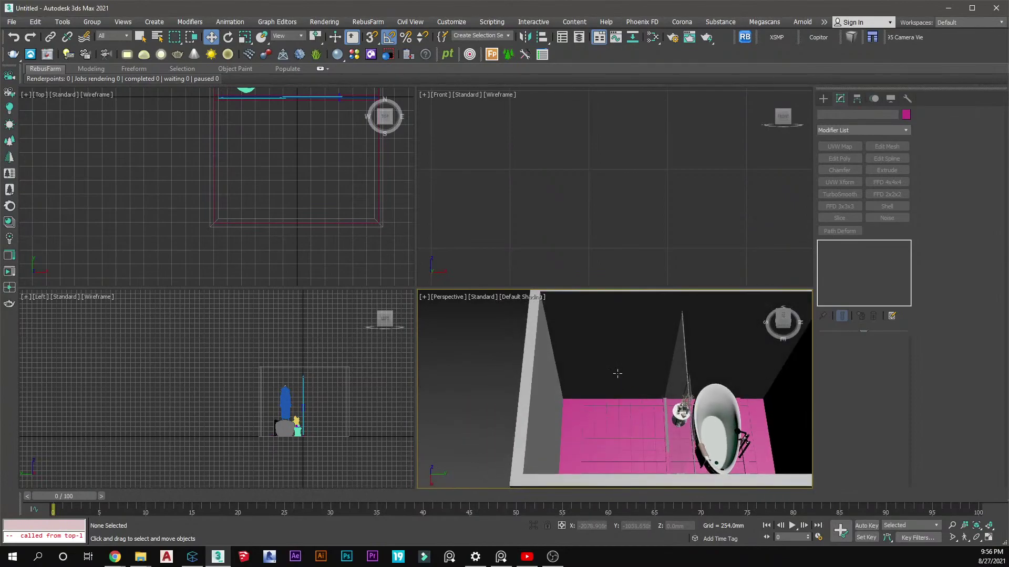
Switch to the phone screen window and examine the reference bathroom pictures with washbasin counters and large backlit mirrors
{"action": "left_click", "coordinate": [361, 159]}
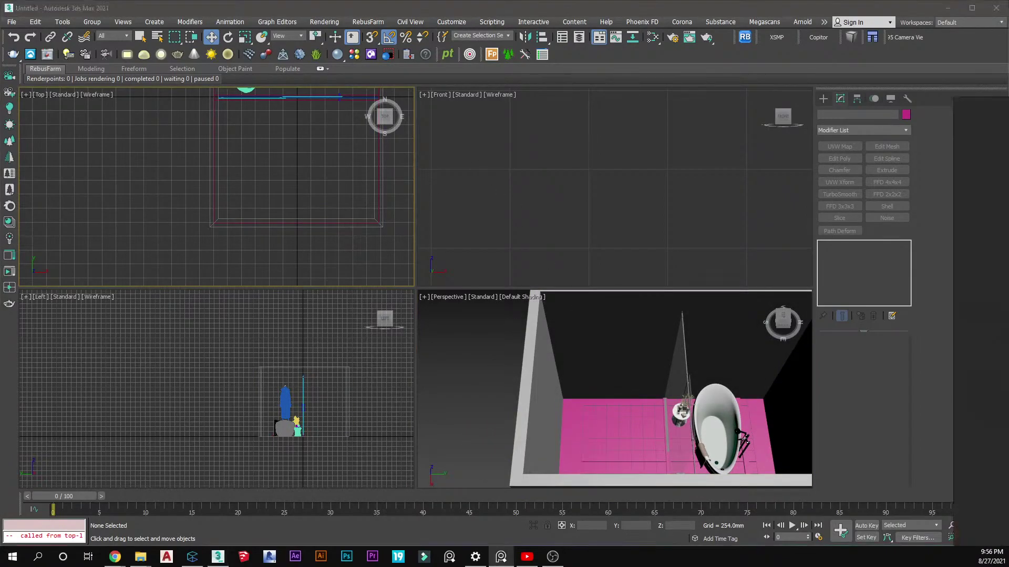
{"action": "left_click", "coordinate": [500, 556]}
{"action": "scroll", "coordinate": [557, 474], "scroll_direction": "up", "scroll_amount": 2}
{"action": "scroll", "coordinate": [526, 336], "scroll_direction": "down", "scroll_amount": 2}
{"action": "scroll", "coordinate": [528, 446], "scroll_direction": "up", "scroll_amount": 5}
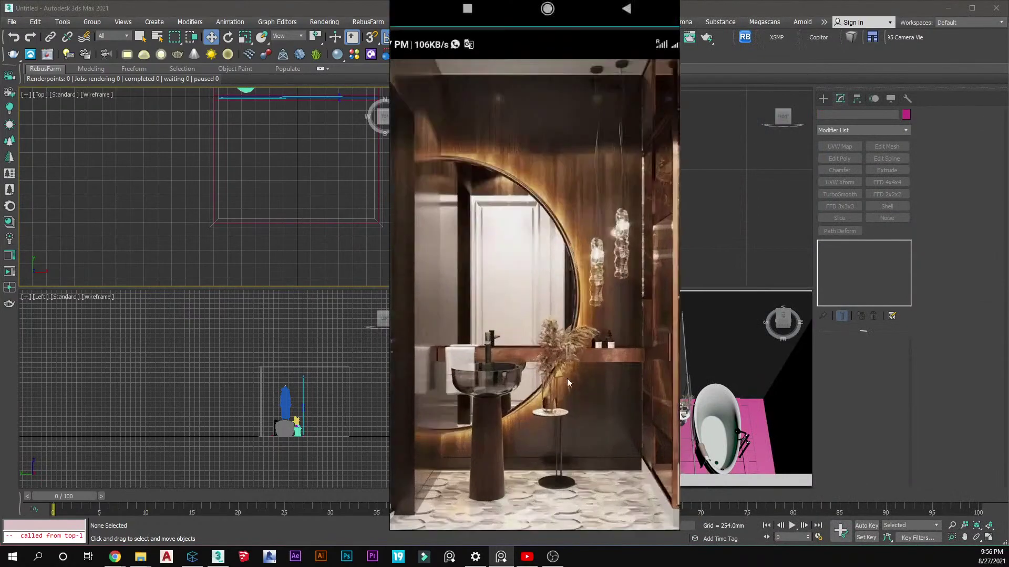
{"action": "left_click", "coordinate": [547, 349]}
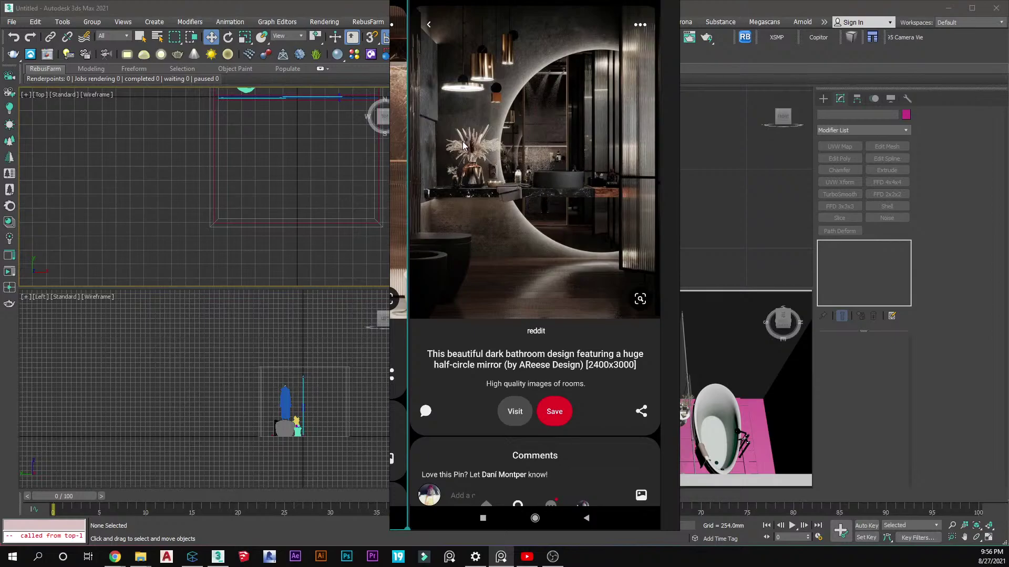
{"action": "scroll", "coordinate": [463, 141], "scroll_direction": "up", "scroll_amount": 3}
{"action": "scroll", "coordinate": [458, 253], "scroll_direction": "down", "scroll_amount": 2}
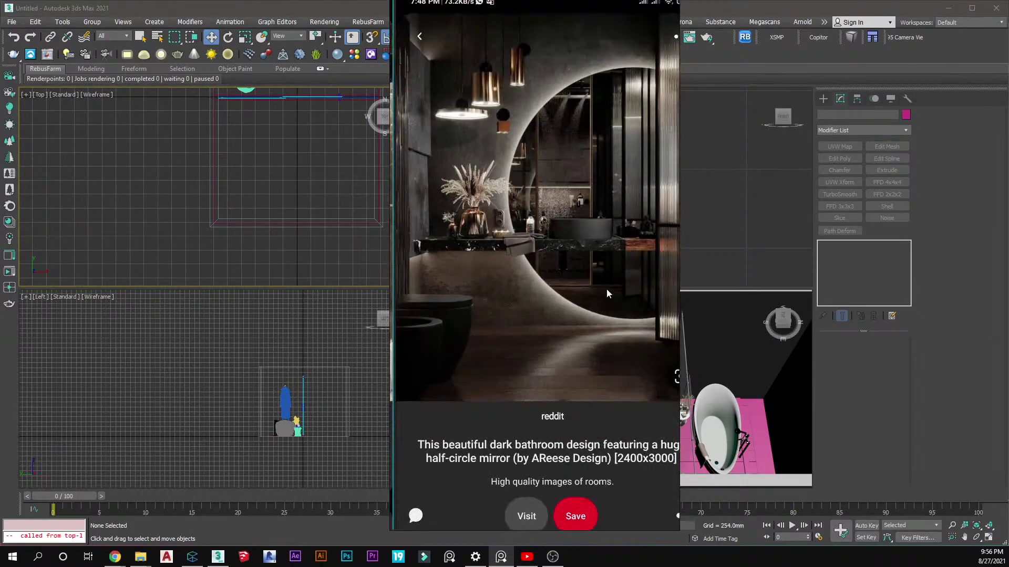
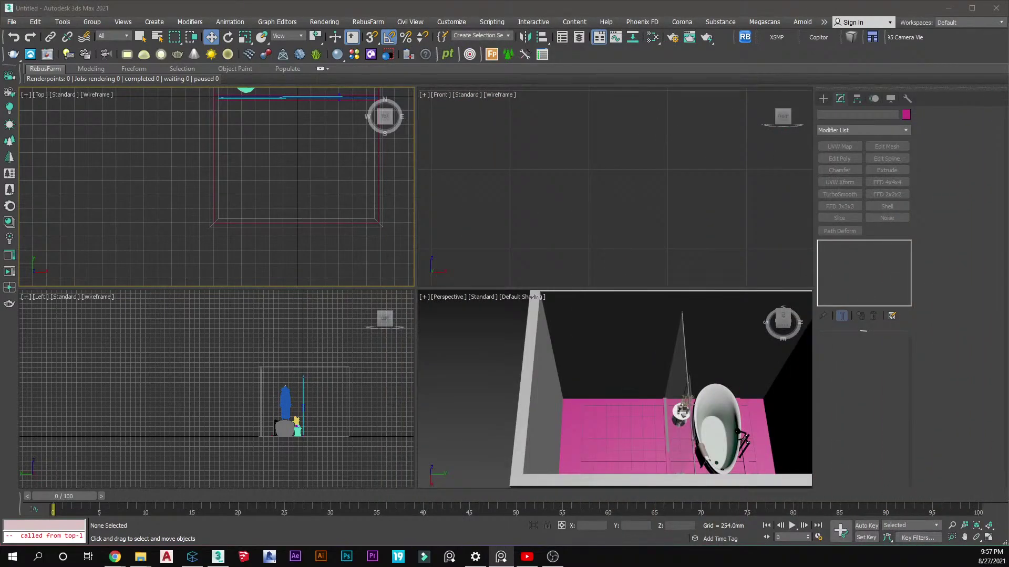
Create a box along the floor beside the shower screen in the Left view, about 156 mm long, 2188 mm wide and 576 mm high
{"action": "scroll", "coordinate": [290, 181], "scroll_direction": "down", "scroll_amount": 3}
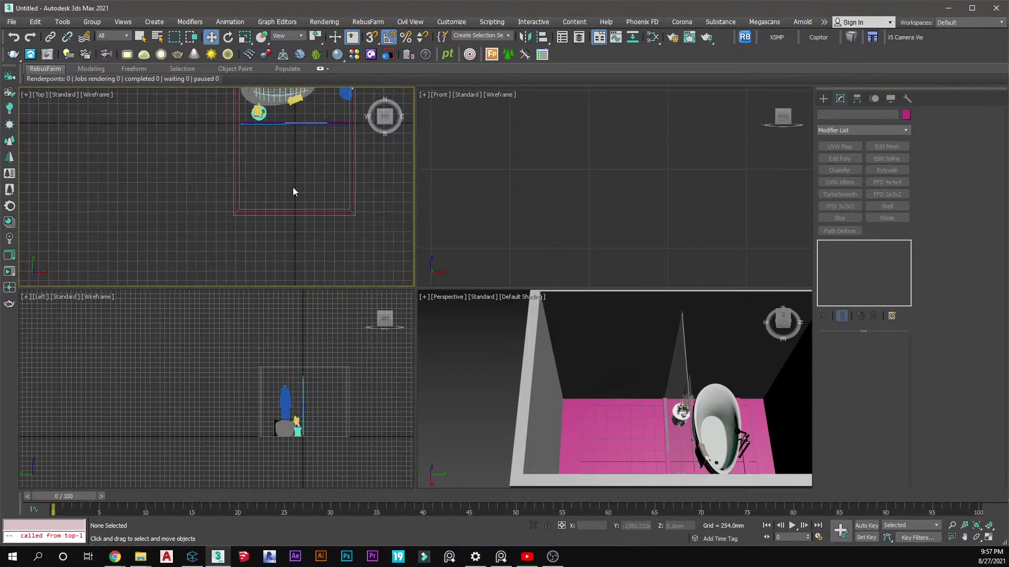
{"action": "left_click", "coordinate": [823, 98]}
{"action": "left_click", "coordinate": [822, 114]}
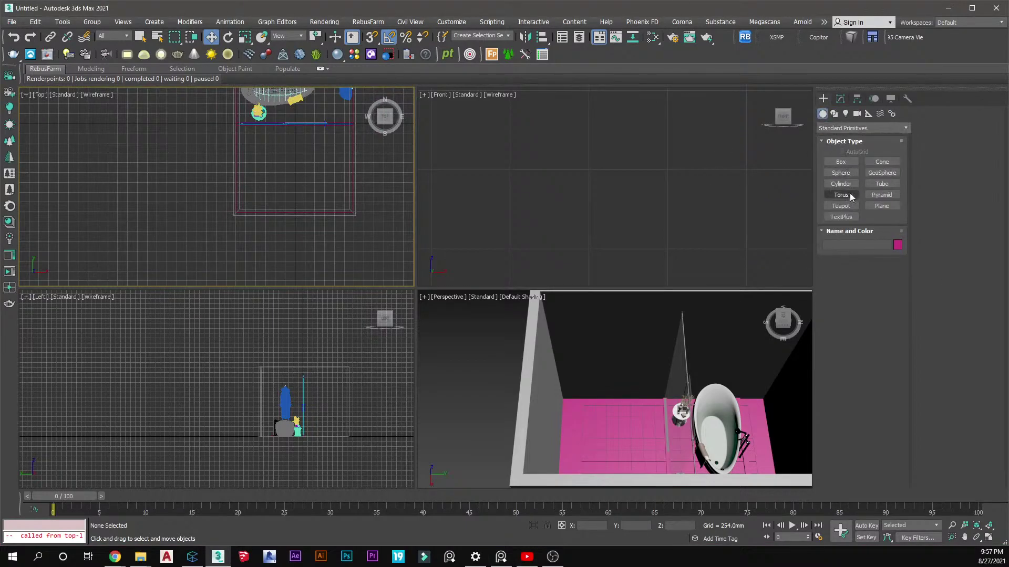
{"action": "left_click", "coordinate": [840, 162]}
{"action": "scroll", "coordinate": [291, 464], "scroll_direction": "up", "scroll_amount": 5}
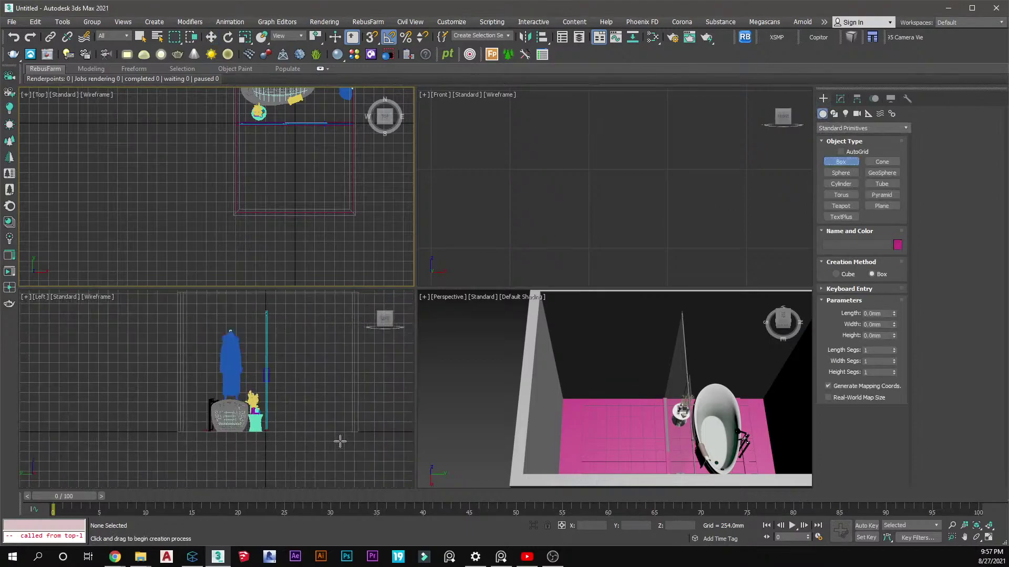
{"action": "middle_click_drag", "start_coordinate": [299, 408], "coordinate": [247, 428]}
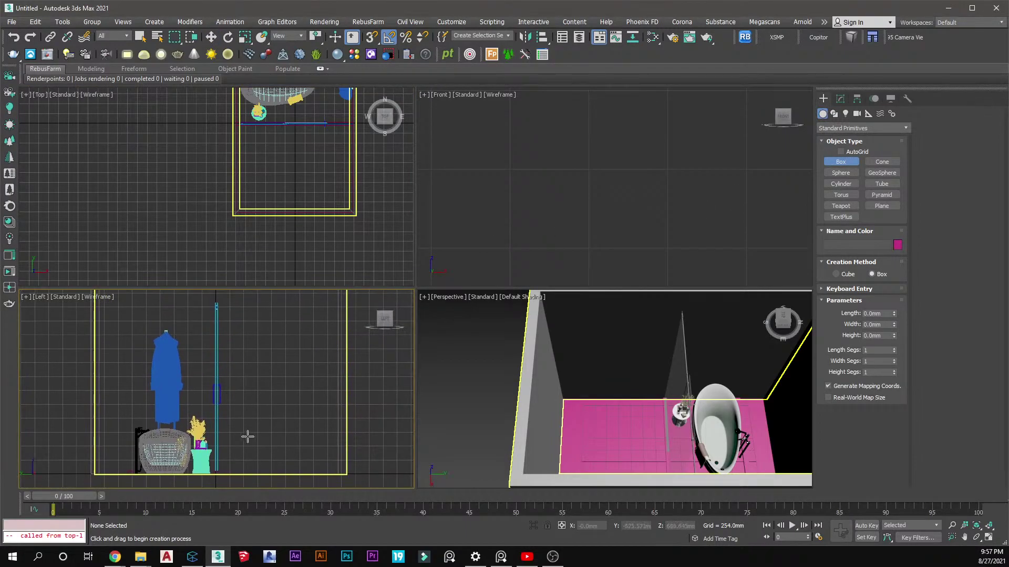
{"action": "scroll", "coordinate": [247, 428], "scroll_direction": "up", "scroll_amount": 3}
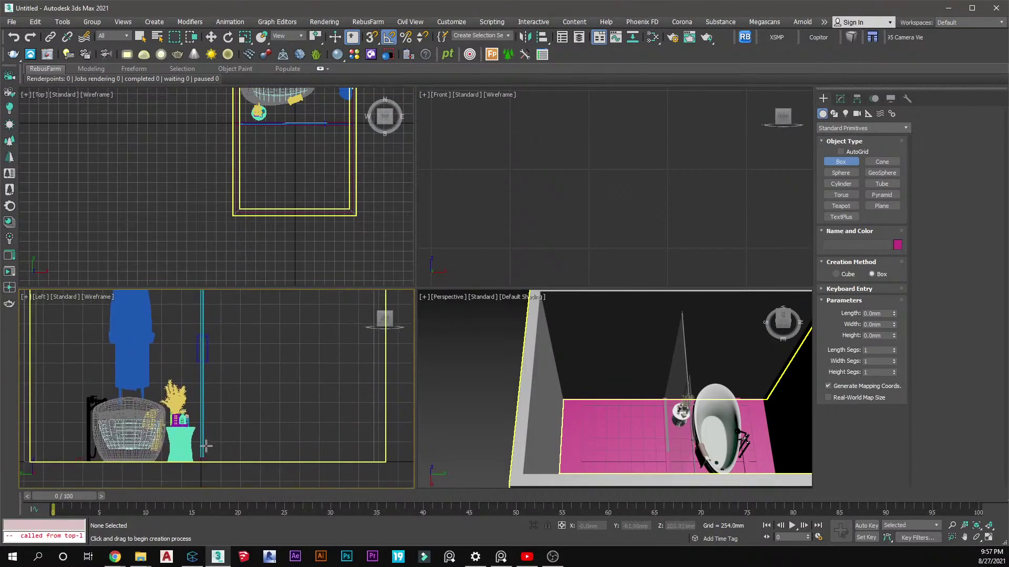
{"action": "left_click_drag", "start_coordinate": [205, 461], "coordinate": [375, 448]}
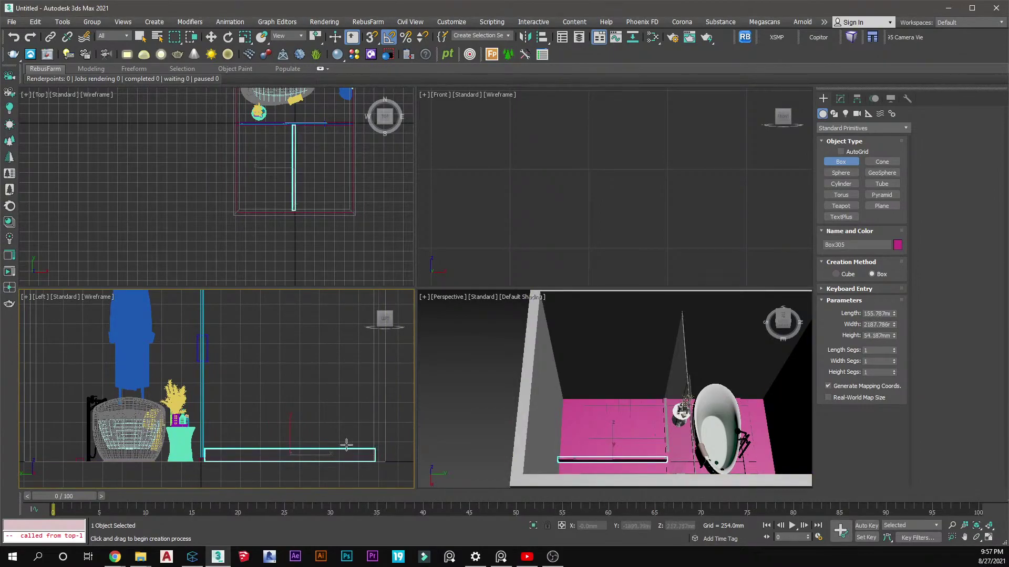
{"action": "left_click", "coordinate": [73, 405]}
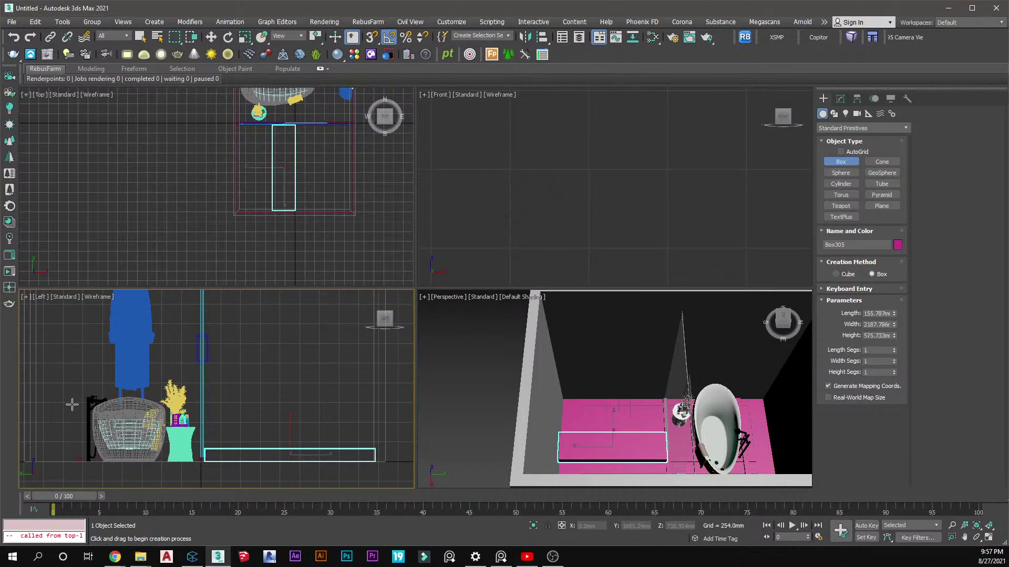
Move the new box along X against the side wall in the Top view and open its parameters for editing
{"action": "left_click", "coordinate": [210, 36]}
{"action": "scroll", "coordinate": [288, 175], "scroll_direction": "up", "scroll_amount": 2}
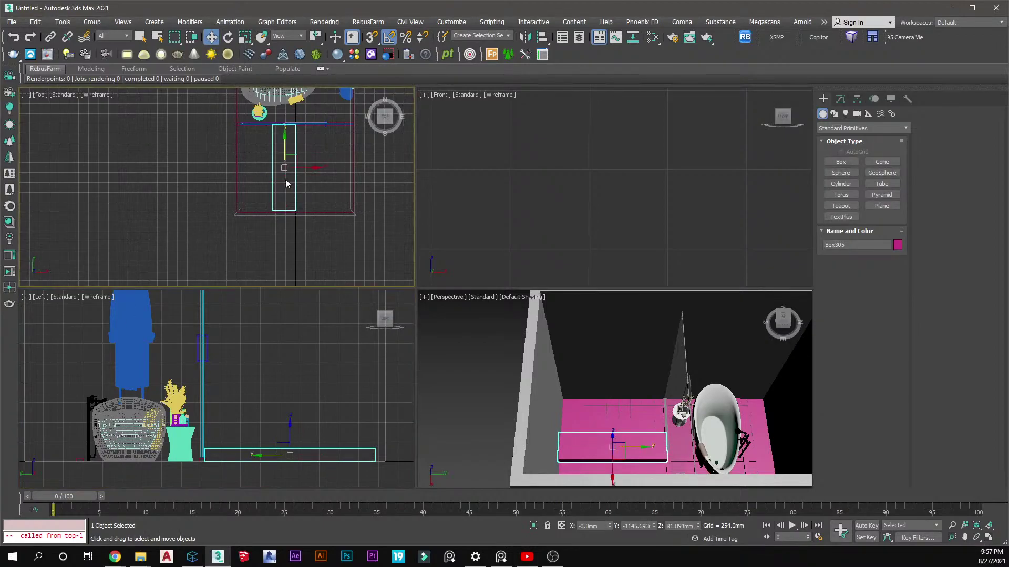
{"action": "left_click_drag", "start_coordinate": [299, 178], "coordinate": [253, 178]}
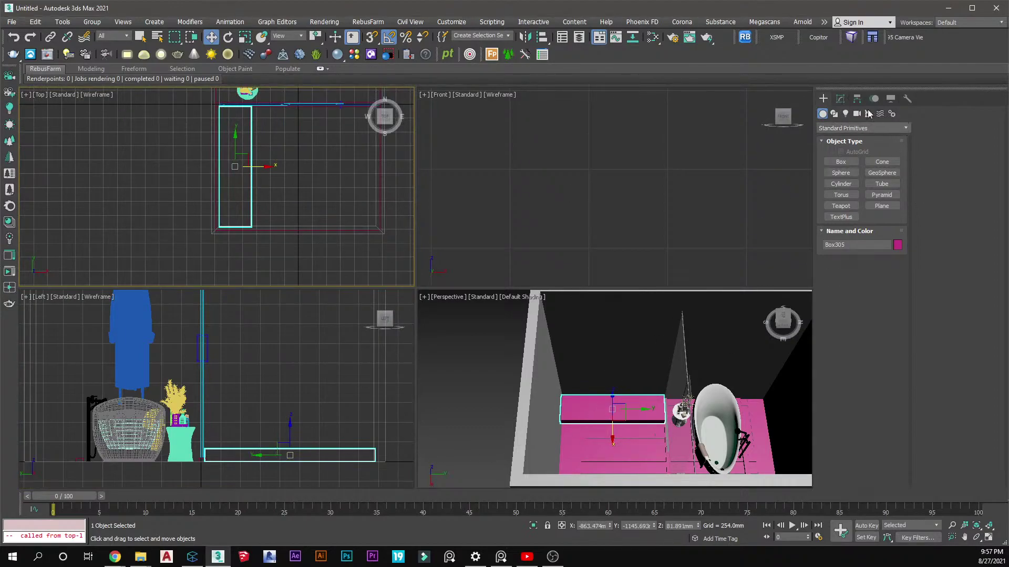
{"action": "left_click", "coordinate": [841, 100]}
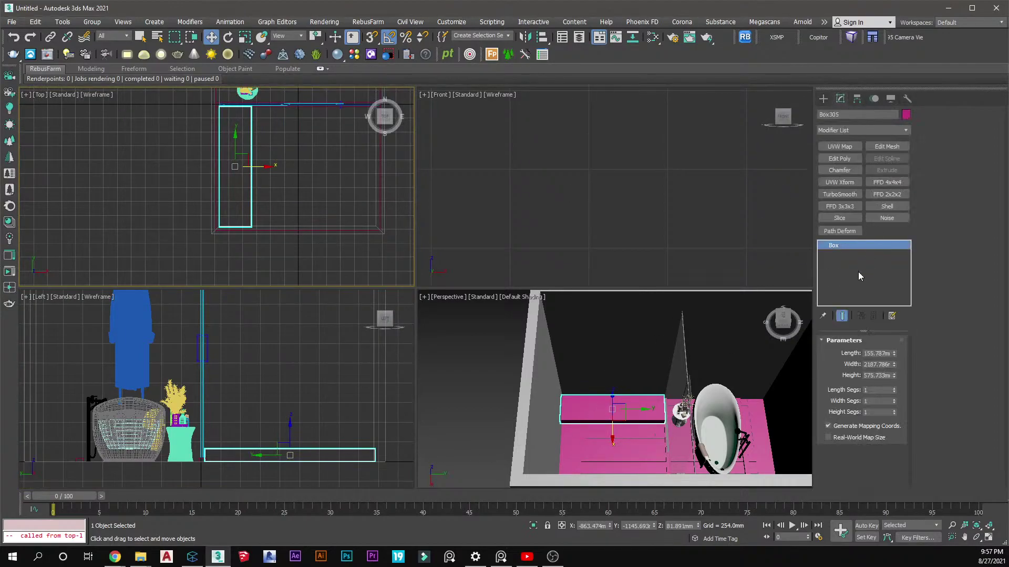
Try a height of 300 mm for the box, then undo the change
{"action": "double_click", "coordinate": [881, 376]}
{"action": "type", "text": "300"}
{"action": "key", "text": "Return"}
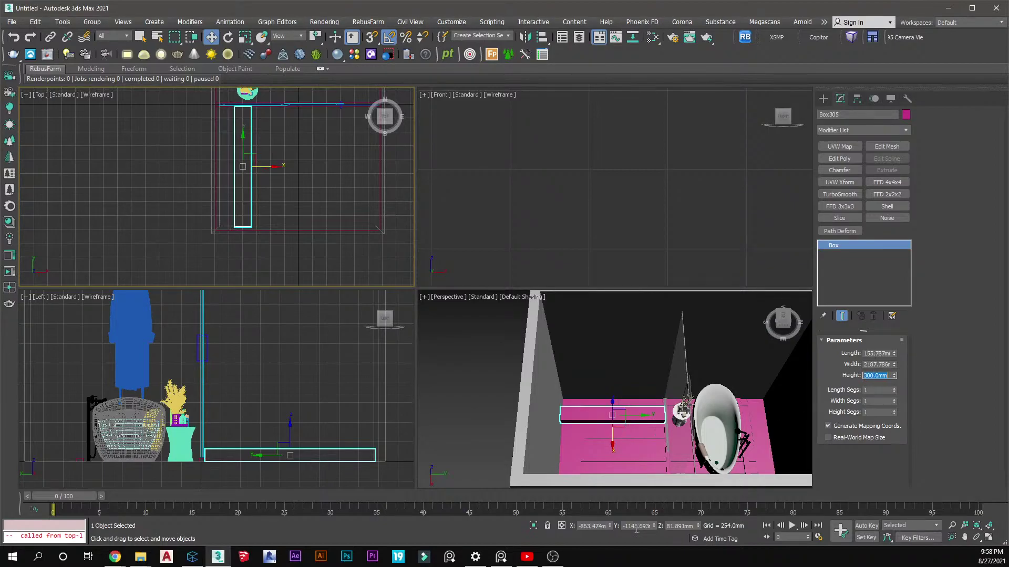
{"action": "right_click", "coordinate": [597, 386]}
{"action": "key", "text": "ctrl+z"}
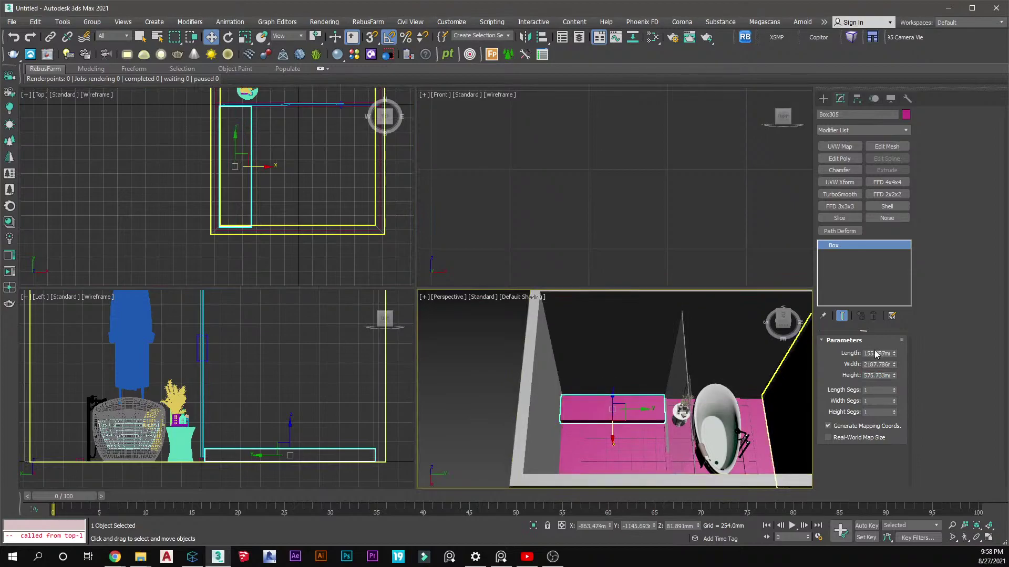
Set the box's length to 150 mm
{"action": "double_click", "coordinate": [883, 355]}
{"action": "type", "text": "15"}
{"action": "key", "text": "Return"}
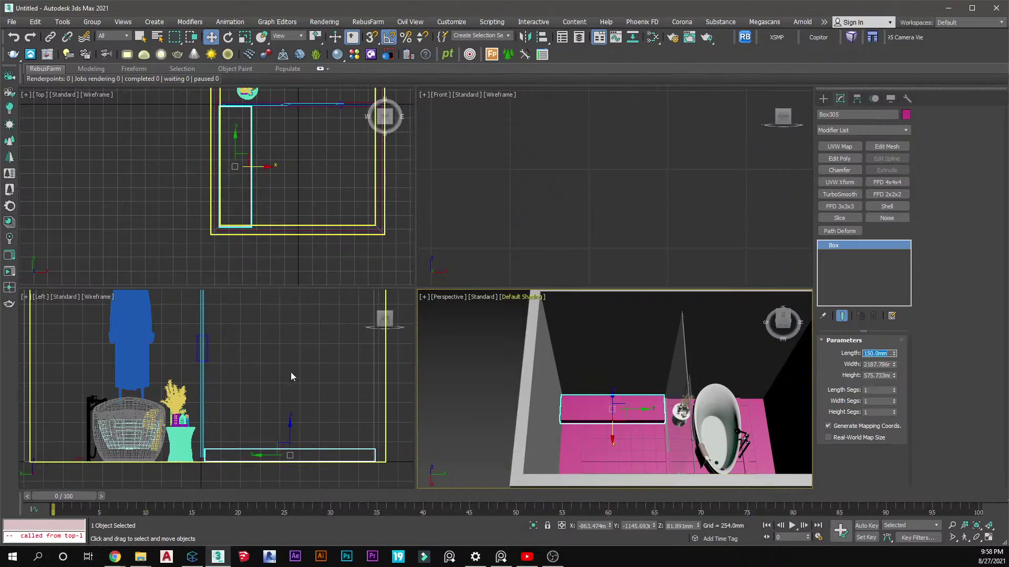
Raise the counter box by 900 mm in the Left view using a relative offset
{"action": "middle_click_drag", "start_coordinate": [293, 382], "coordinate": [294, 370]}
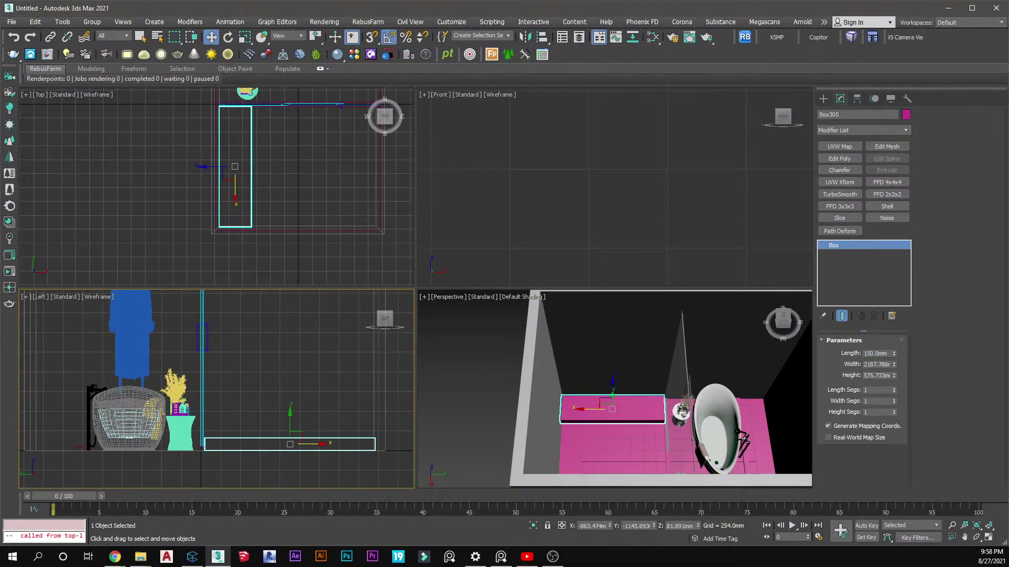
{"action": "left_click", "coordinate": [561, 525]}
{"action": "left_click", "coordinate": [685, 526]}
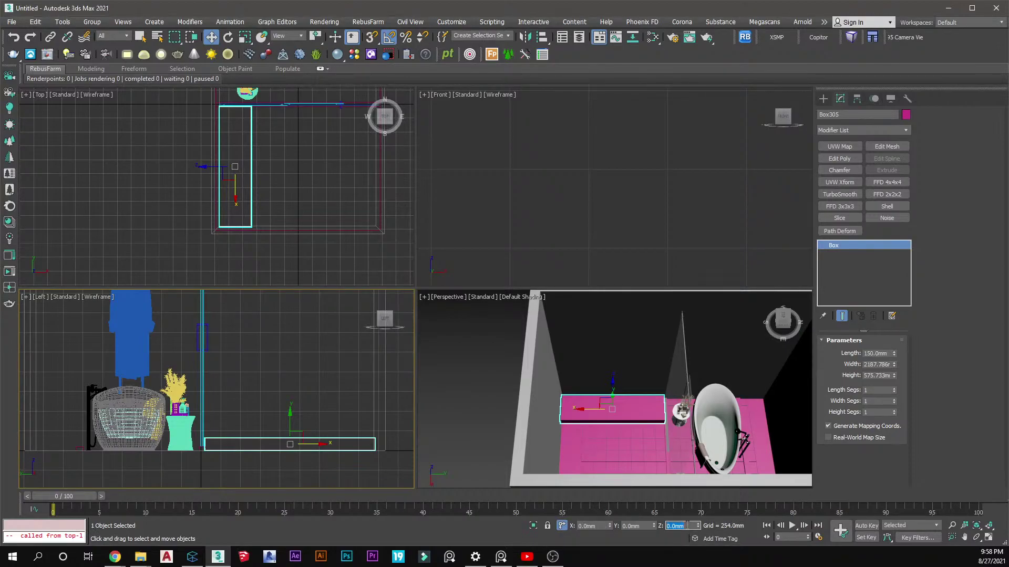
{"action": "key", "text": "Return"}
{"action": "left_click_drag", "start_coordinate": [653, 526], "coordinate": [655, 516]}
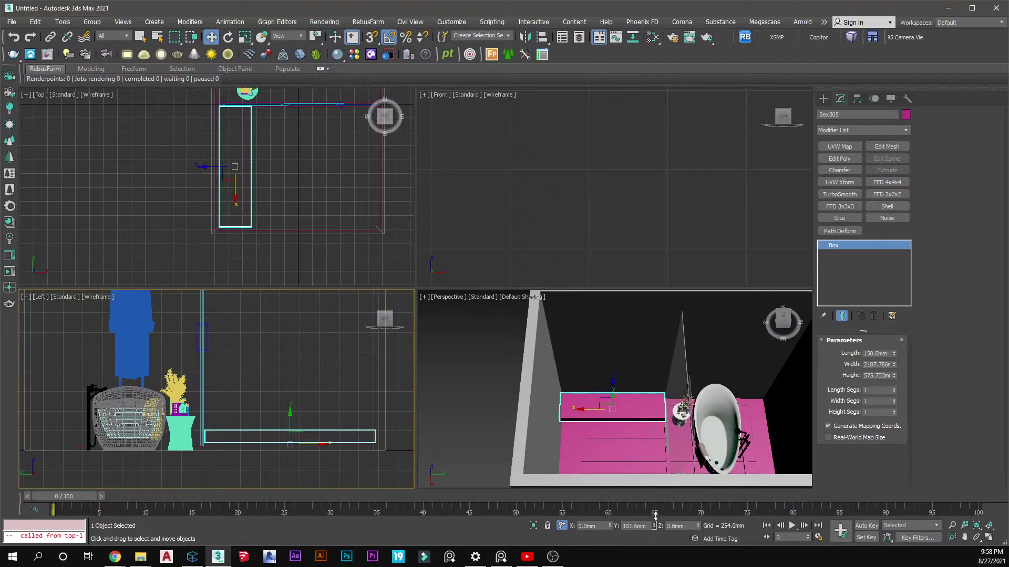
{"action": "key", "text": "ctrl+z"}
{"action": "left_click", "coordinate": [643, 526]}
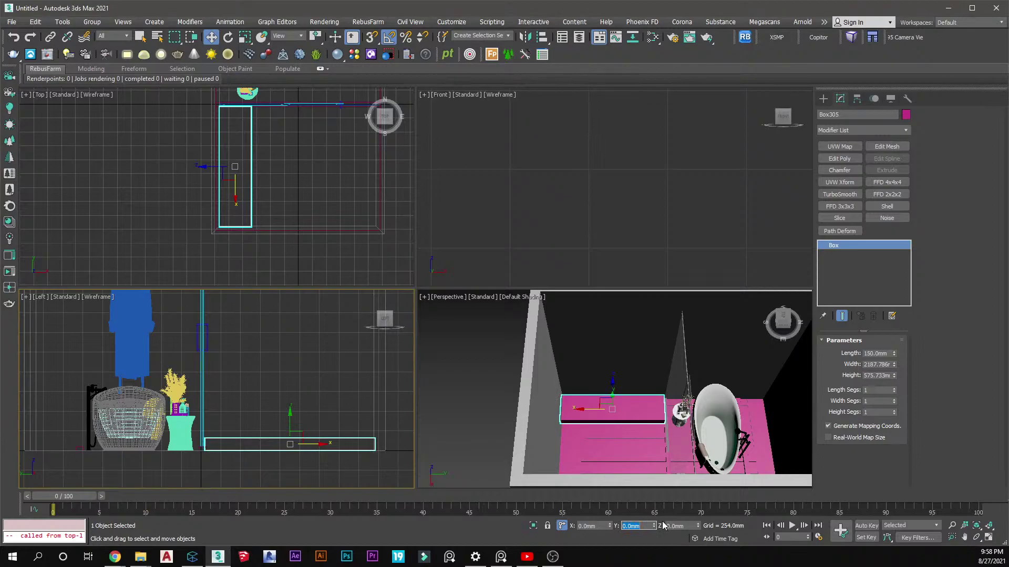
{"action": "type", "text": "900"}
{"action": "key", "text": "Return"}
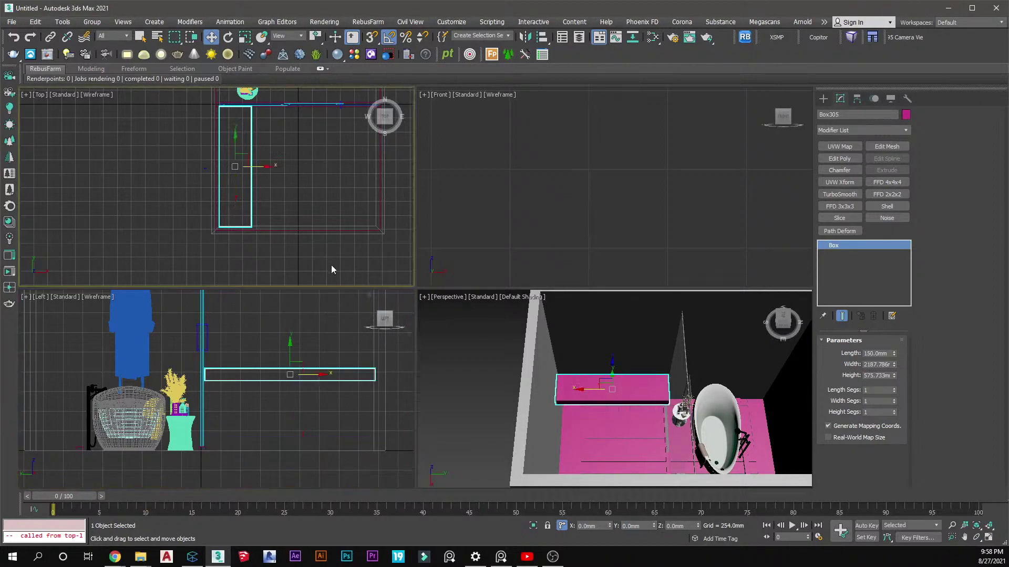
{"action": "left_click", "coordinate": [331, 364]}
{"action": "left_click", "coordinate": [330, 369]}
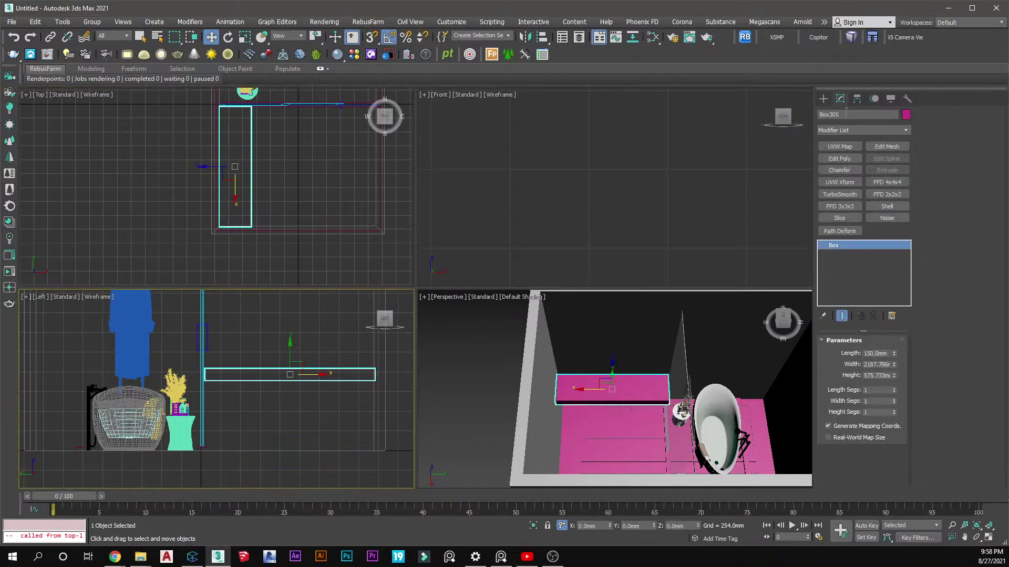
Examine the counter slab and its edges in the bathroom reference picture
{"action": "middle_click_drag", "start_coordinate": [242, 120], "coordinate": [253, 133]}
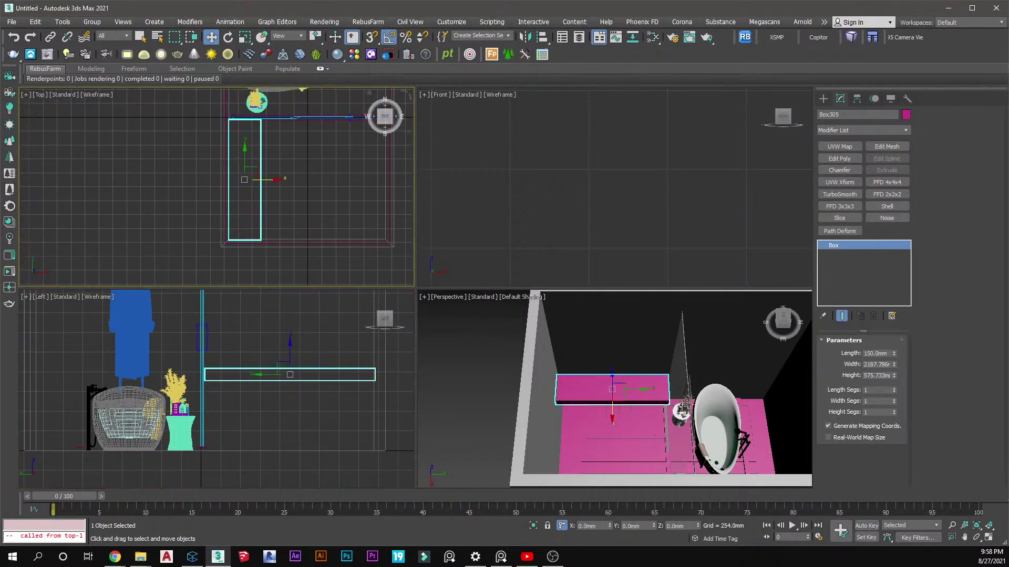
{"action": "right_click_drag", "start_coordinate": [1008, 263], "coordinate": [671, 147]}
{"action": "scroll", "coordinate": [625, 347], "scroll_direction": "down", "scroll_amount": 5}
{"action": "scroll", "coordinate": [604, 341], "scroll_direction": "up", "scroll_amount": 2}
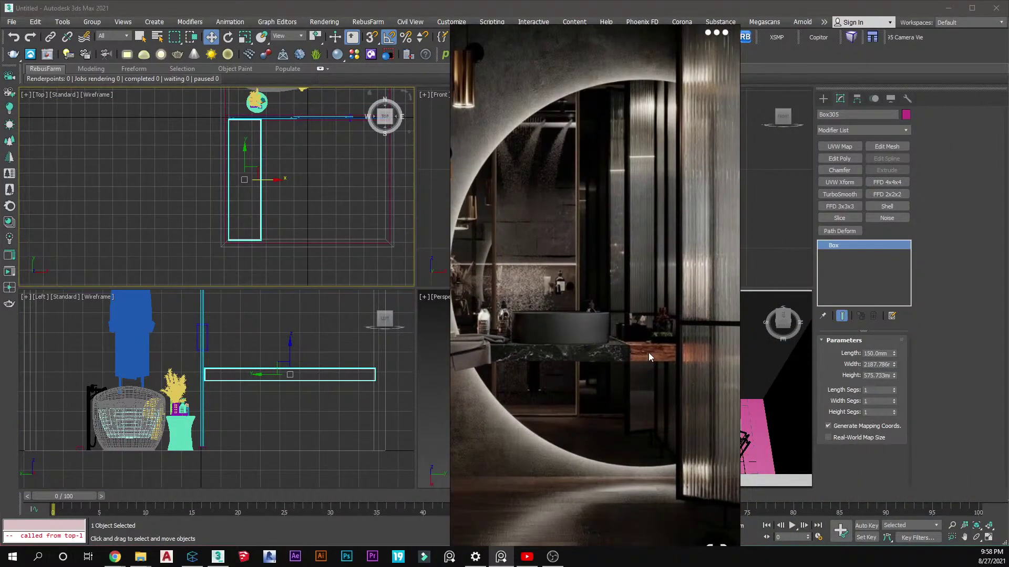
{"action": "right_click_drag", "start_coordinate": [653, 325], "coordinate": [1008, 320]}
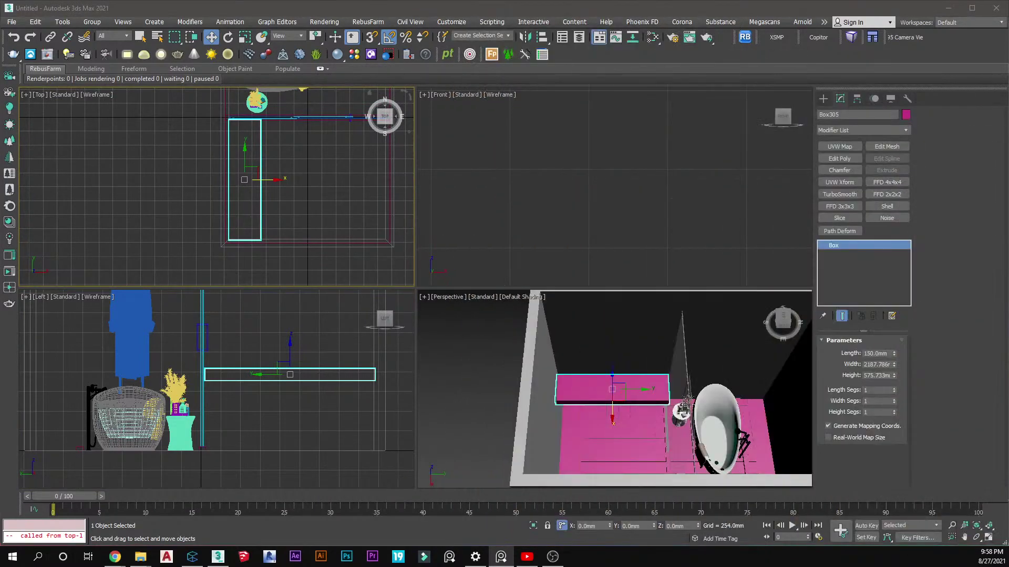
{"action": "right_click", "coordinate": [240, 168]}
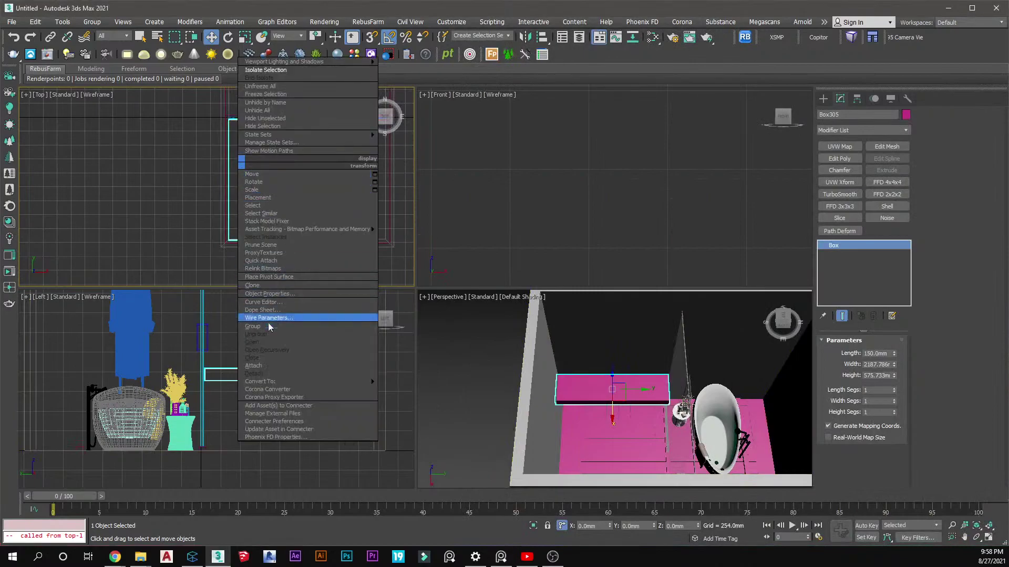
{"action": "left_click", "coordinate": [216, 263]}
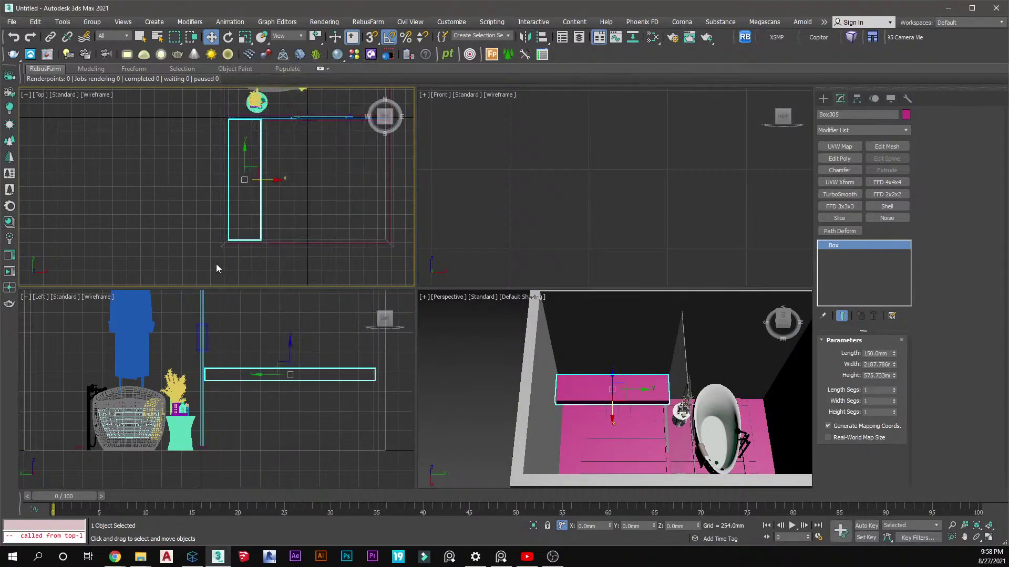
{"action": "scroll", "coordinate": [247, 177], "scroll_direction": "up", "scroll_amount": 8}
{"action": "middle_click_drag", "start_coordinate": [247, 178], "coordinate": [265, 150]}
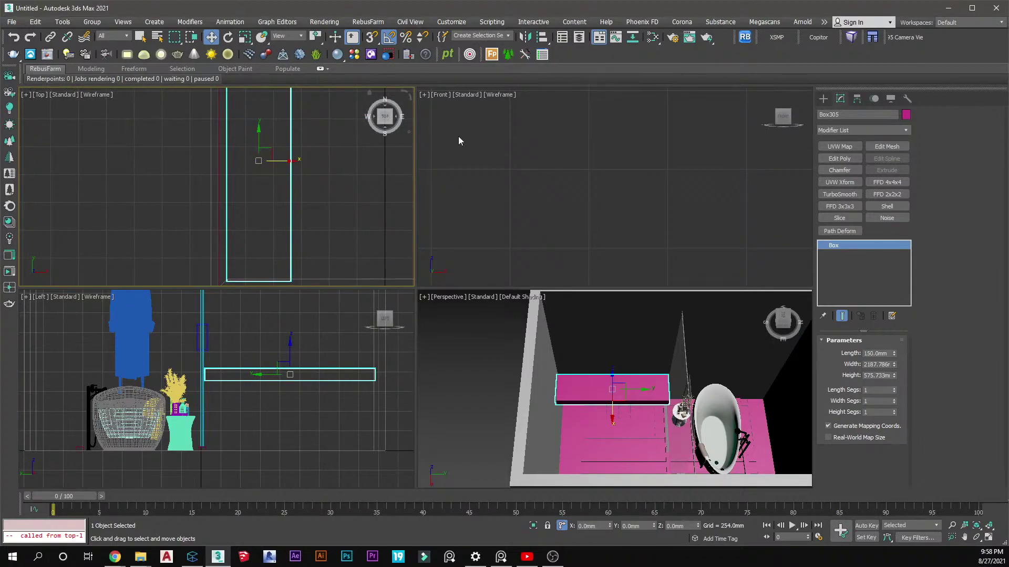
{"action": "scroll", "coordinate": [269, 200], "scroll_direction": "down", "scroll_amount": 4}
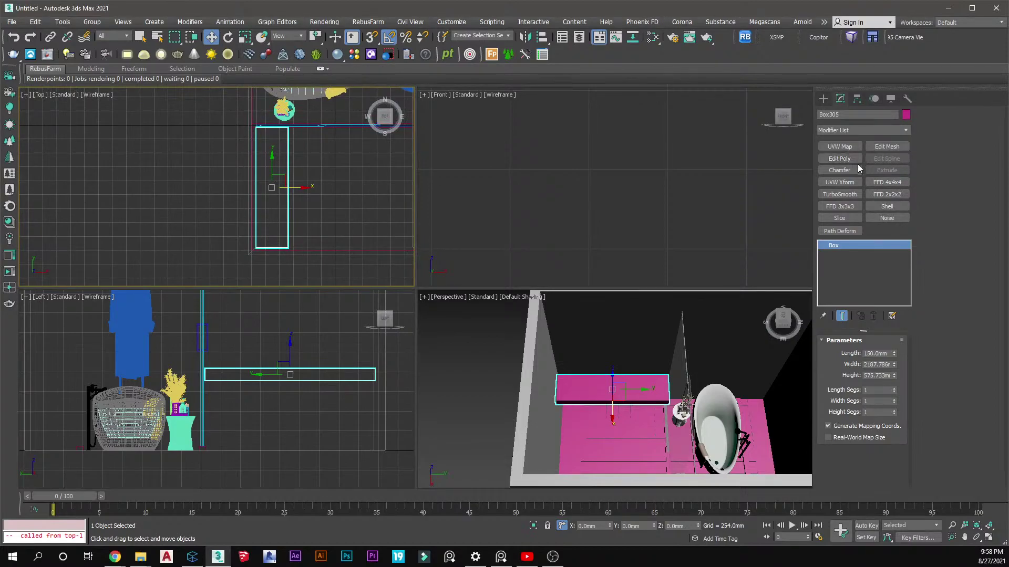
Add a Chamfer modifier to the counter box and set its smoothing output to Smooth Chamfers Only
{"action": "left_click", "coordinate": [839, 170]}
{"action": "scroll", "coordinate": [340, 380], "scroll_direction": "up", "scroll_amount": 15}
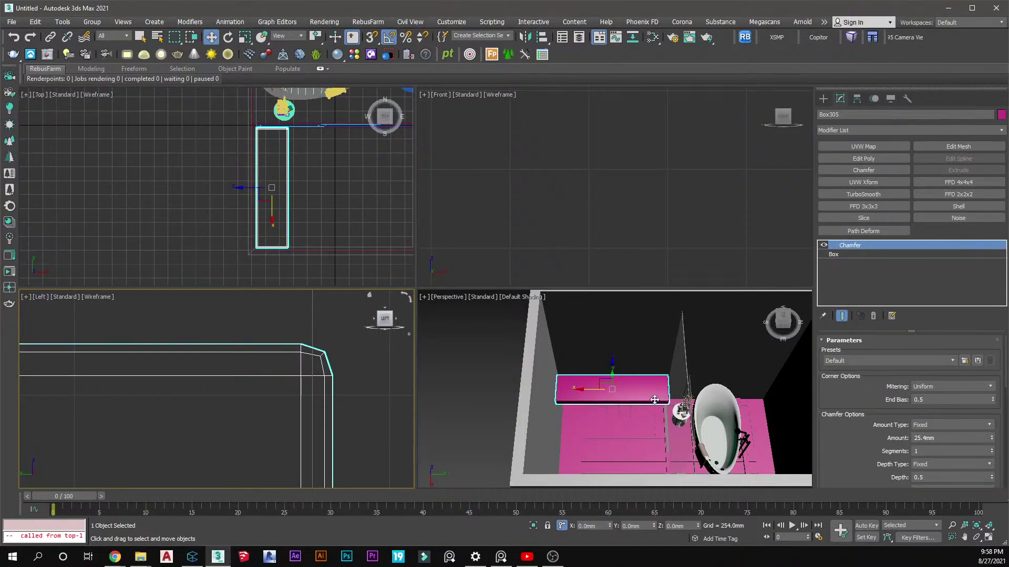
{"action": "scroll", "coordinate": [604, 399], "scroll_direction": "up", "scroll_amount": 10}
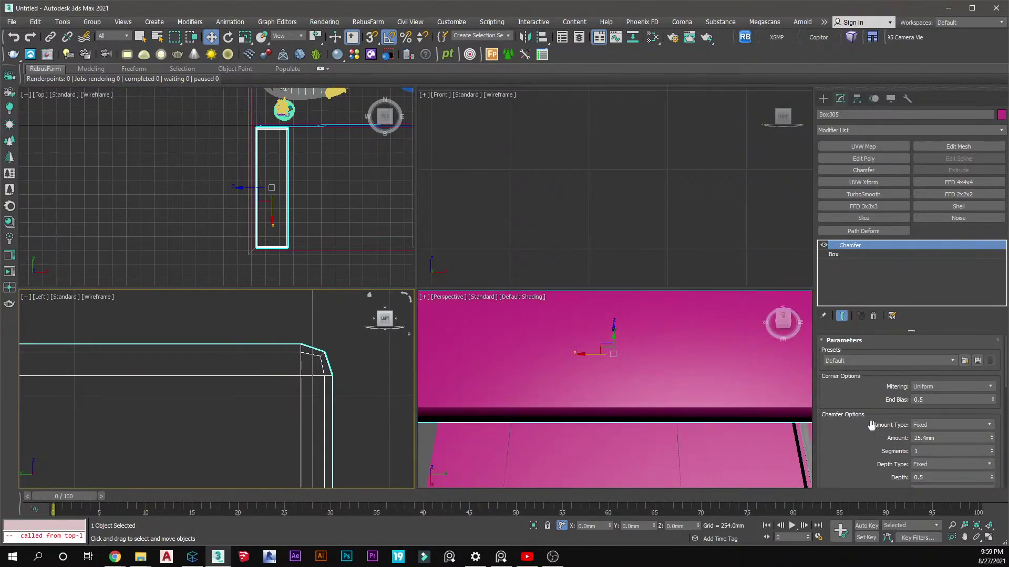
{"action": "left_click_drag", "start_coordinate": [1006, 348], "coordinate": [1004, 456]}
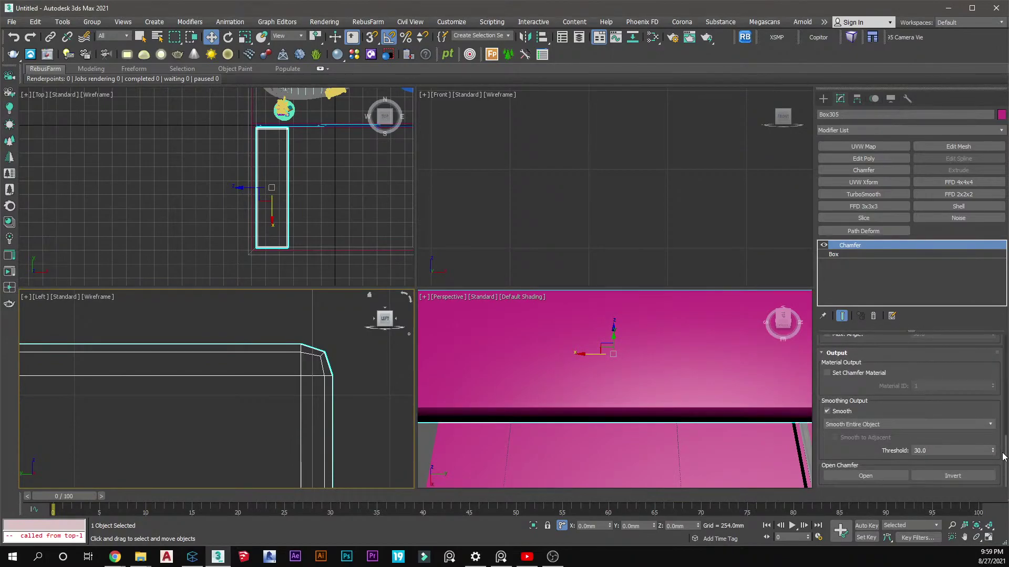
{"action": "left_click", "coordinate": [925, 425]}
{"action": "left_click", "coordinate": [870, 445]}
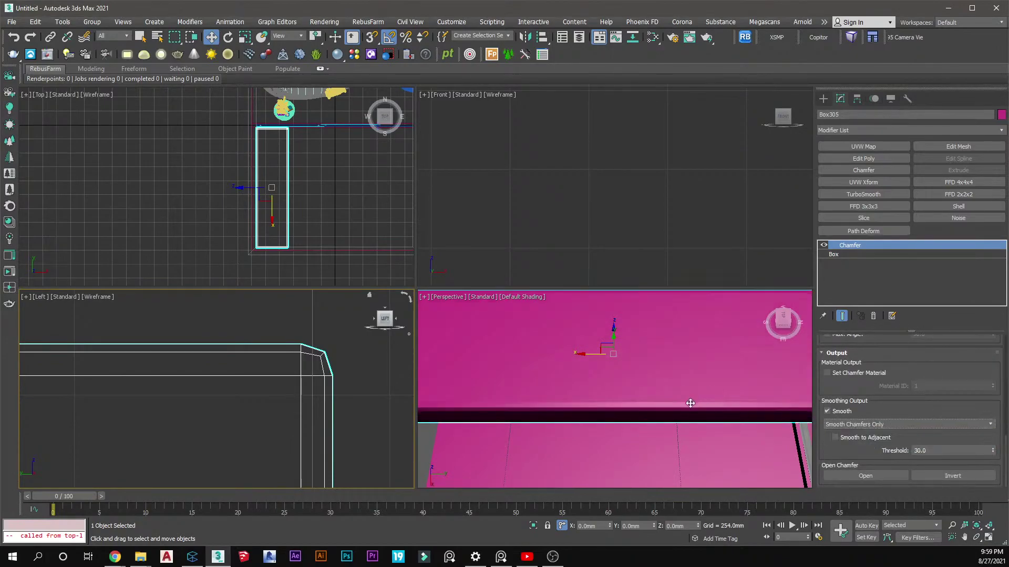
Reduce the counter's chamfer amount to 2.54 mm
{"action": "left_click_drag", "start_coordinate": [1004, 453], "coordinate": [1004, 368]}
{"action": "left_click_drag", "start_coordinate": [992, 412], "coordinate": [1000, 501]}
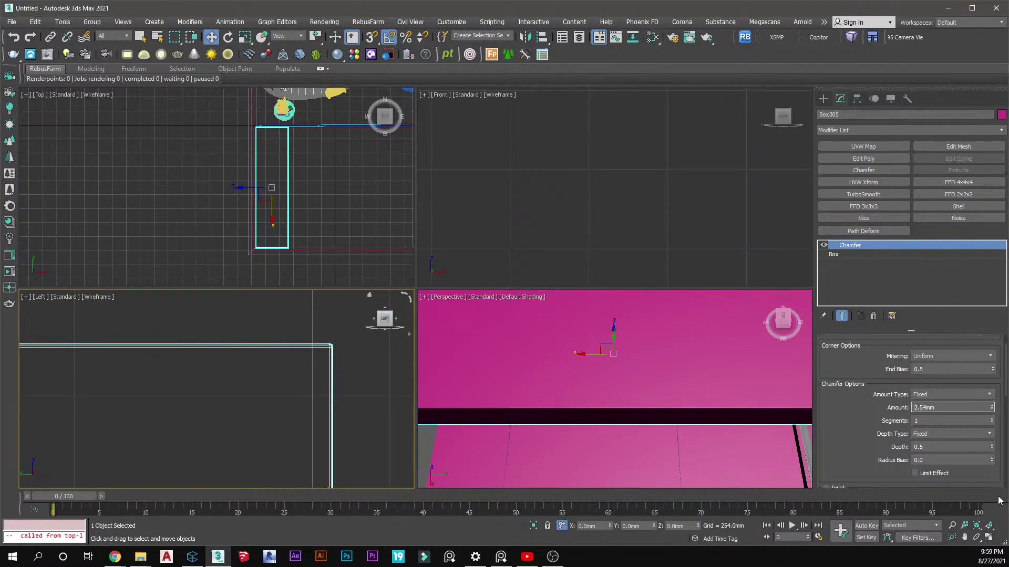
{"action": "scroll", "coordinate": [632, 371], "scroll_direction": "up", "scroll_amount": 2}
{"action": "scroll", "coordinate": [598, 431], "scroll_direction": "down", "scroll_amount": 3}
{"action": "middle_click_drag", "start_coordinate": [601, 430], "coordinate": [487, 380]}
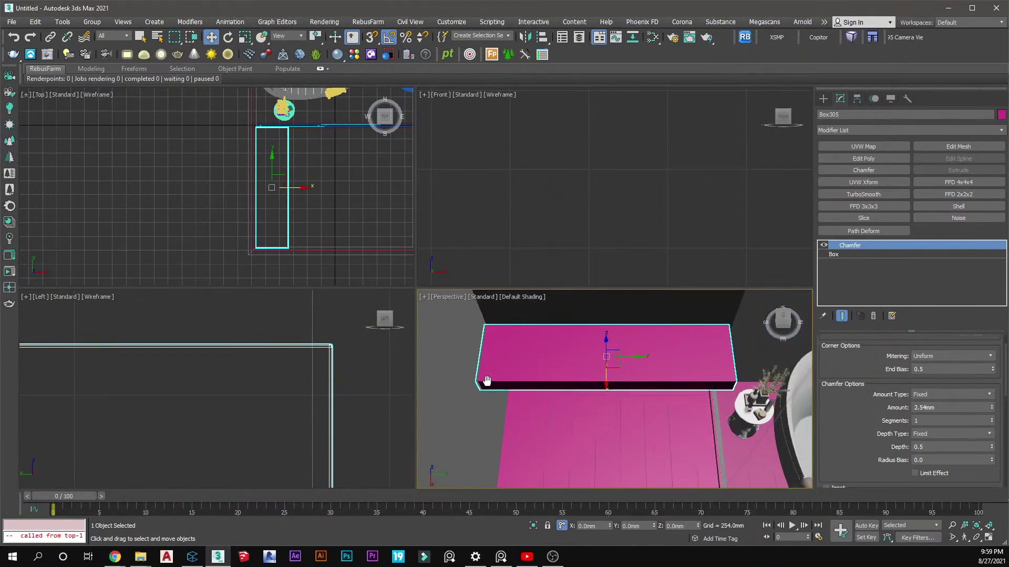
{"action": "scroll", "coordinate": [699, 383], "scroll_direction": "up", "scroll_amount": 2}
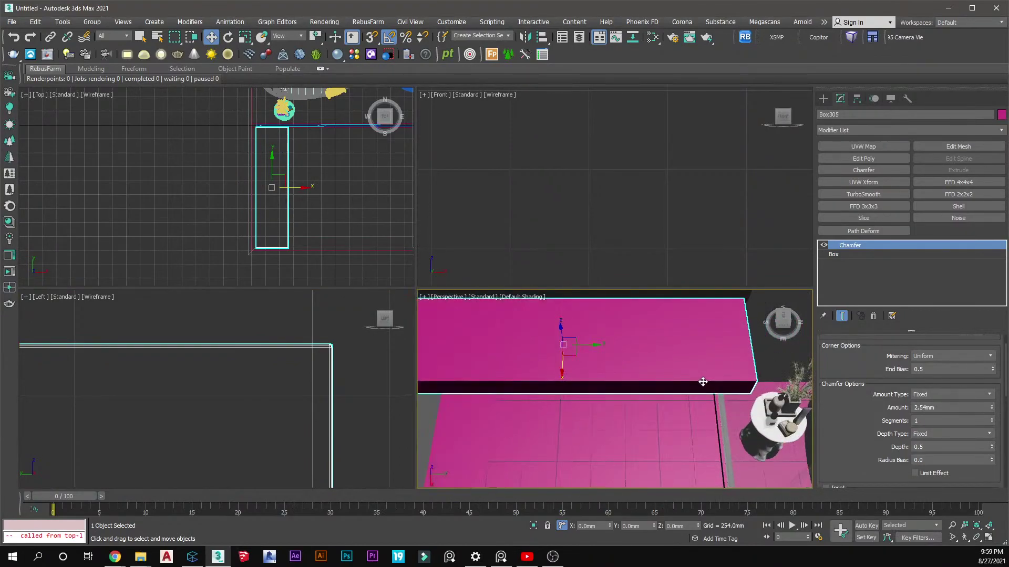
{"action": "scroll", "coordinate": [702, 382], "scroll_direction": "down", "scroll_amount": 2}
Nudge the counter slightly along X toward the side wall in the Top view
{"action": "scroll", "coordinate": [242, 134], "scroll_direction": "up", "scroll_amount": 4}
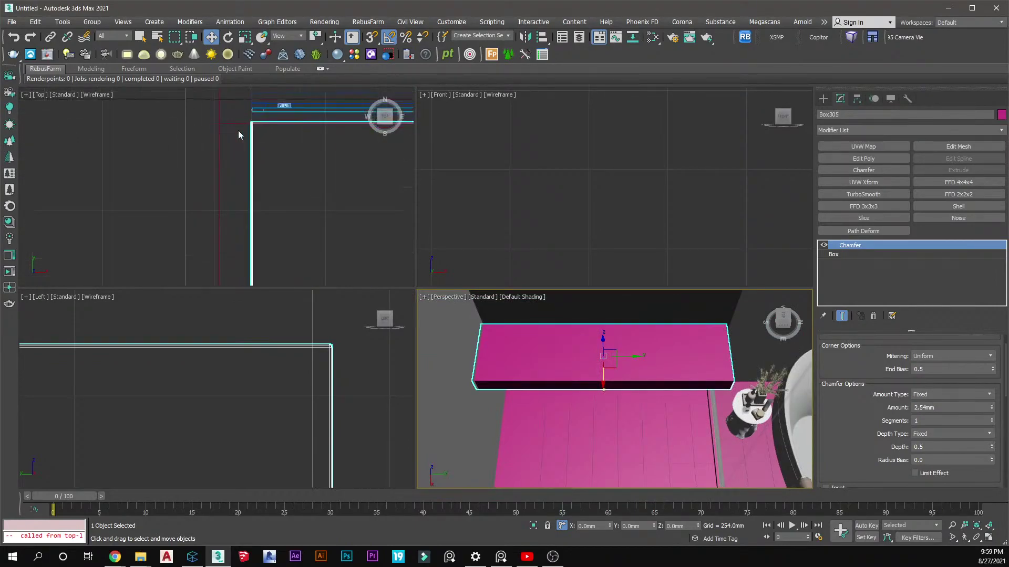
{"action": "scroll", "coordinate": [258, 126], "scroll_direction": "down", "scroll_amount": 3}
{"action": "scroll", "coordinate": [290, 198], "scroll_direction": "up", "scroll_amount": 2}
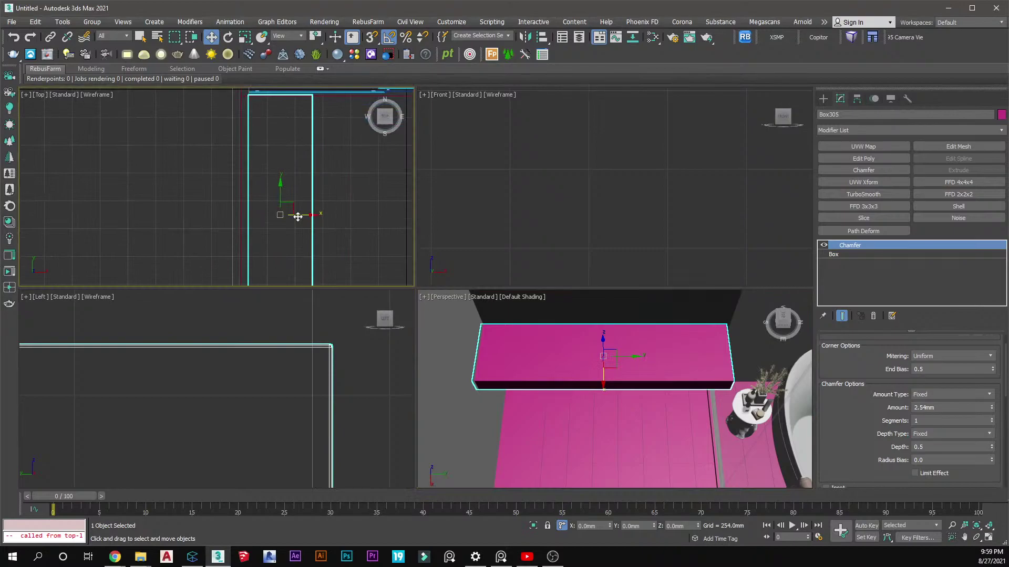
{"action": "left_click_drag", "start_coordinate": [298, 217], "coordinate": [298, 216]}
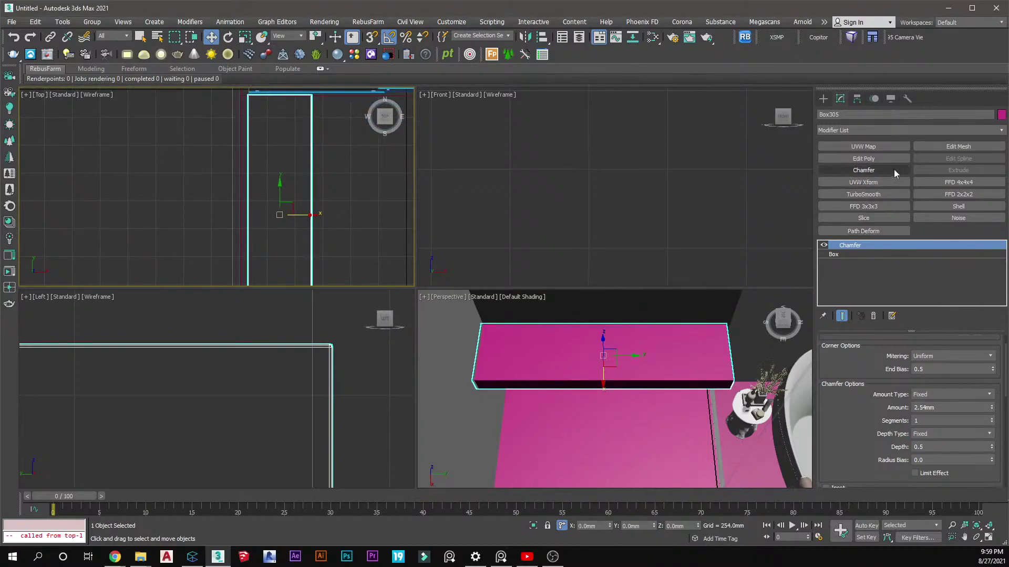
Add an Edit Poly modifier to the counter above its Chamfer
{"action": "left_click", "coordinate": [885, 158]}
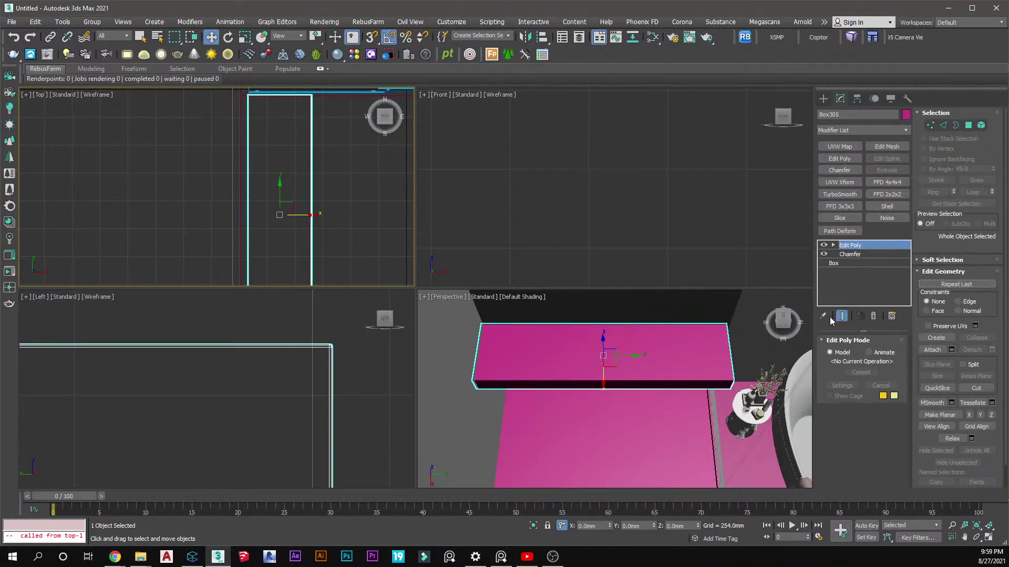
{"action": "scroll", "coordinate": [647, 372], "scroll_direction": "down", "scroll_amount": 4}
{"action": "mouse_move", "coordinate": [647, 372]}
{"action": "middle_mouse_down", "text": "alt"}
{"action": "mouse_move", "coordinate": [620, 353]}
{"action": "mouse_move", "coordinate": [632, 376]}
{"action": "middle_mouse_up", "text": "alt"}
{"action": "scroll", "coordinate": [627, 349], "scroll_direction": "up", "scroll_amount": 8}
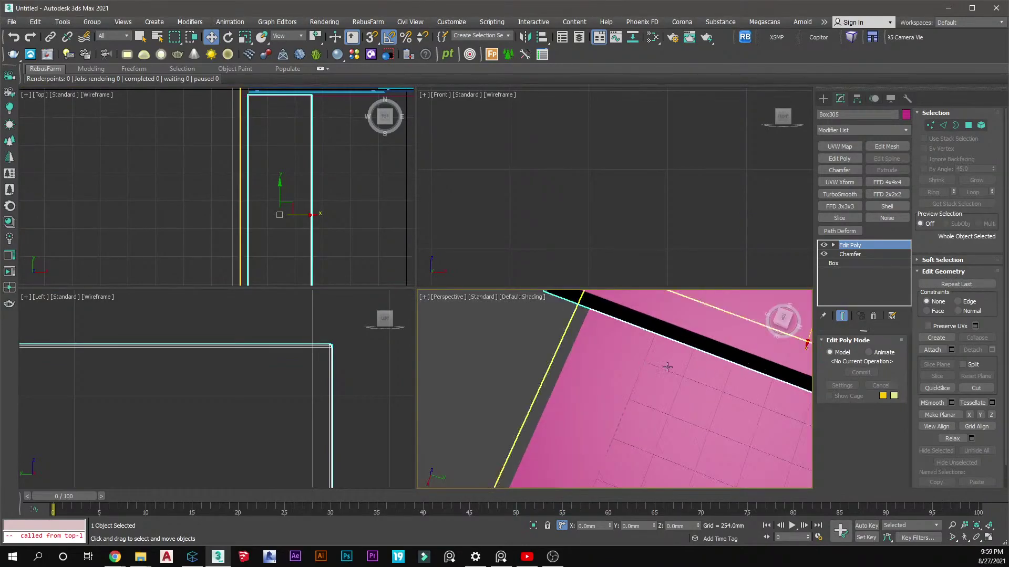
{"action": "scroll", "coordinate": [670, 367], "scroll_direction": "down", "scroll_amount": 6}
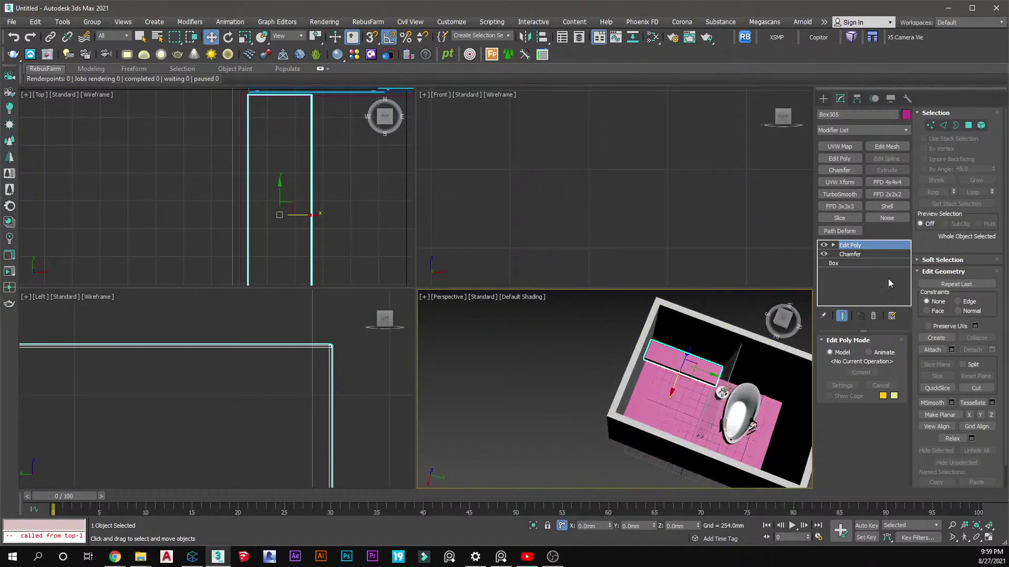
{"action": "middle_click_drag", "start_coordinate": [701, 357], "coordinate": [642, 350]}
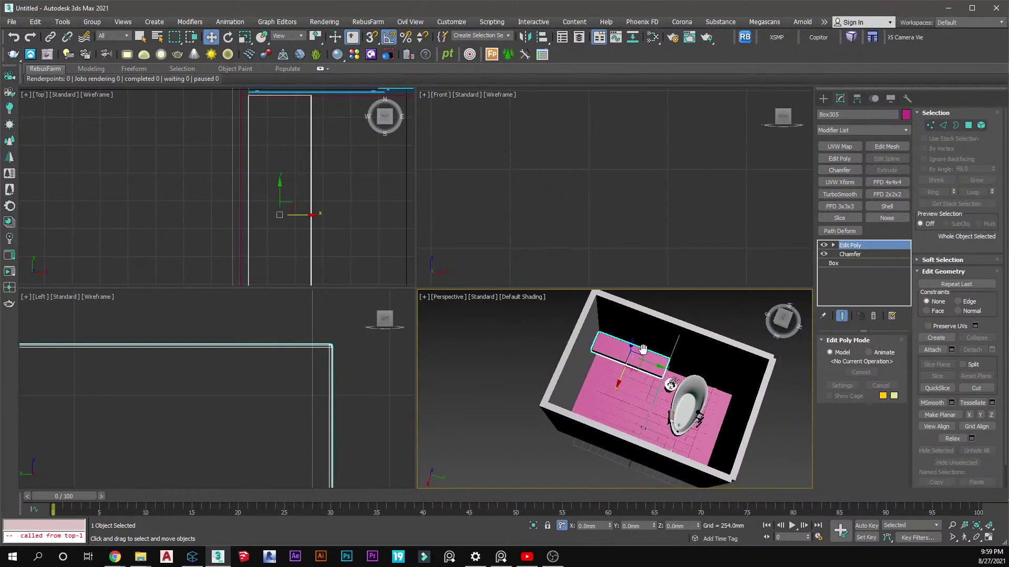
Select the vertices along the counter's front edge in the Top view and move them slightly along X toward the wall
{"action": "left_click", "coordinate": [930, 125]}
{"action": "scroll", "coordinate": [304, 158], "scroll_direction": "down", "scroll_amount": 3}
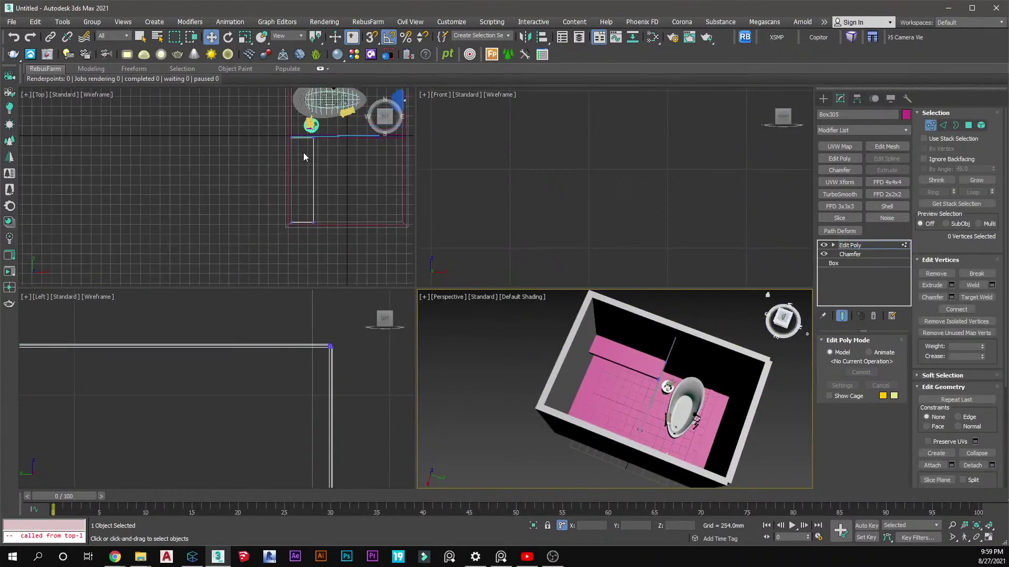
{"action": "left_click_drag", "start_coordinate": [340, 120], "coordinate": [304, 244]}
{"action": "scroll", "coordinate": [294, 173], "scroll_direction": "up", "scroll_amount": 4}
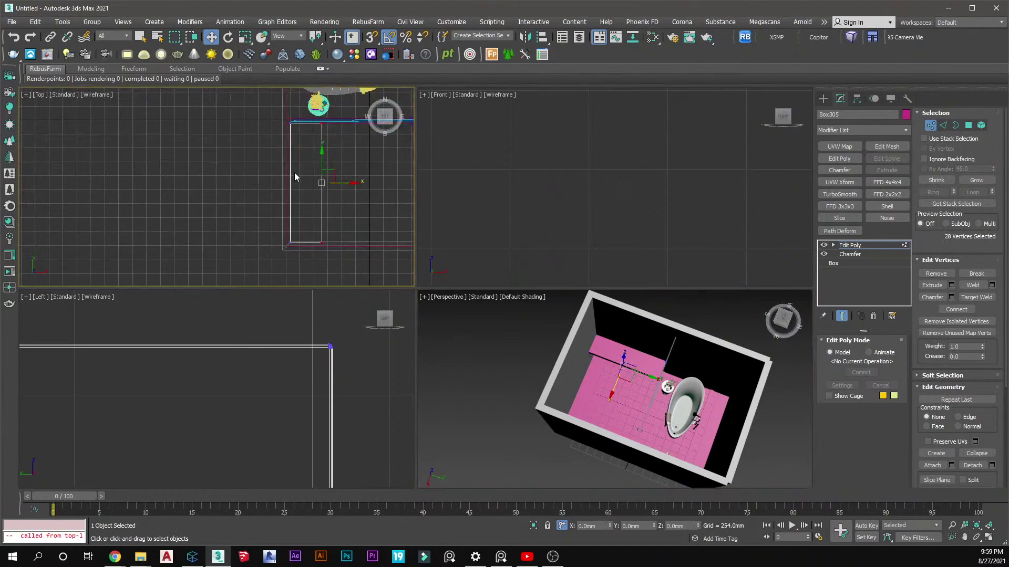
{"action": "left_click_drag", "start_coordinate": [335, 185], "coordinate": [332, 185]}
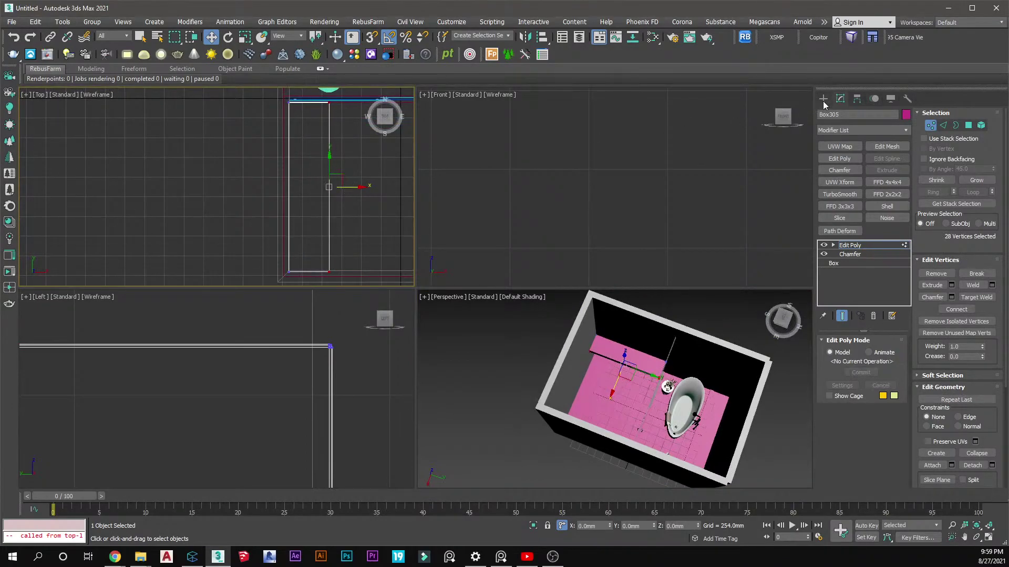
Create a cylinder over the counter in the Top view, with a radius of about 225 mm and a height of about 263 mm
{"action": "left_click", "coordinate": [822, 99]}
{"action": "left_click", "coordinate": [598, 162]}
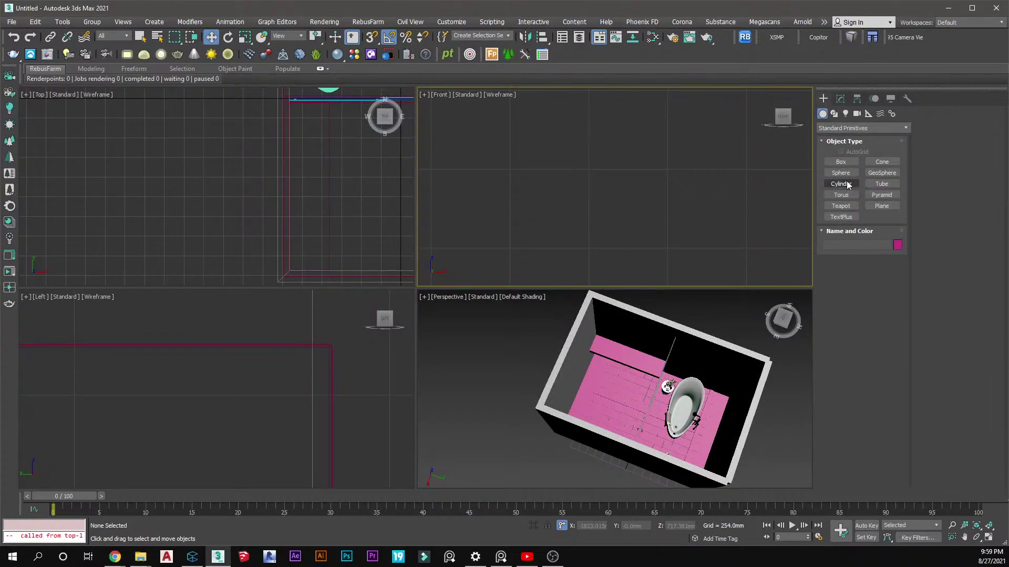
{"action": "right_click_drag", "start_coordinate": [1008, 226], "coordinate": [576, 152]}
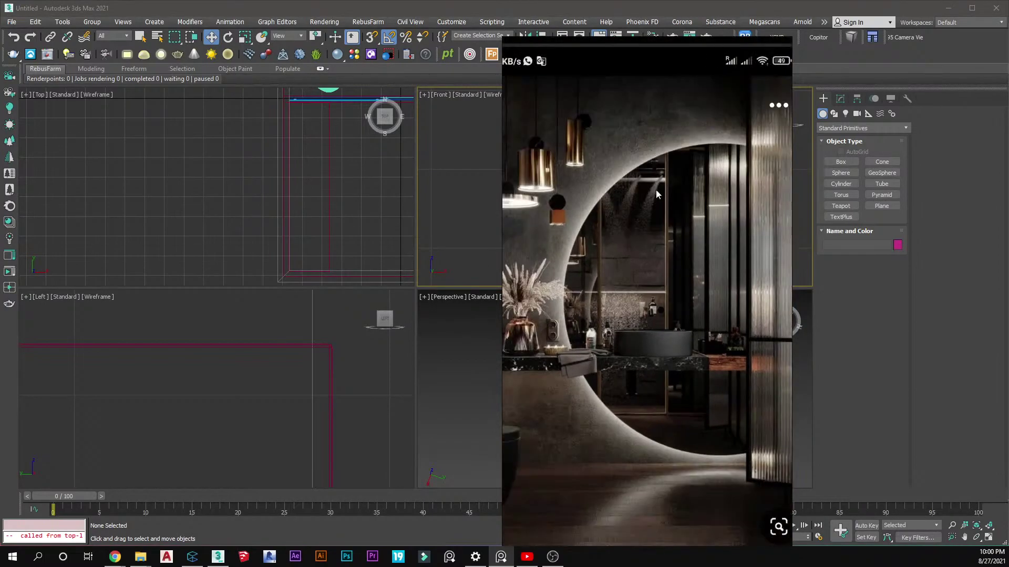
{"action": "scroll", "coordinate": [304, 205], "scroll_direction": "down", "scroll_amount": 5}
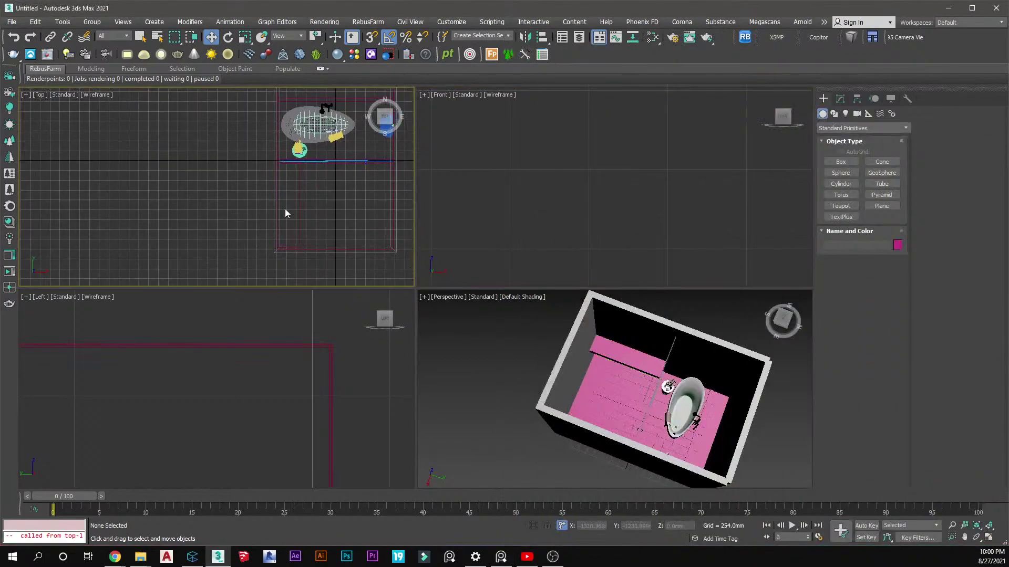
{"action": "left_click", "coordinate": [841, 184]}
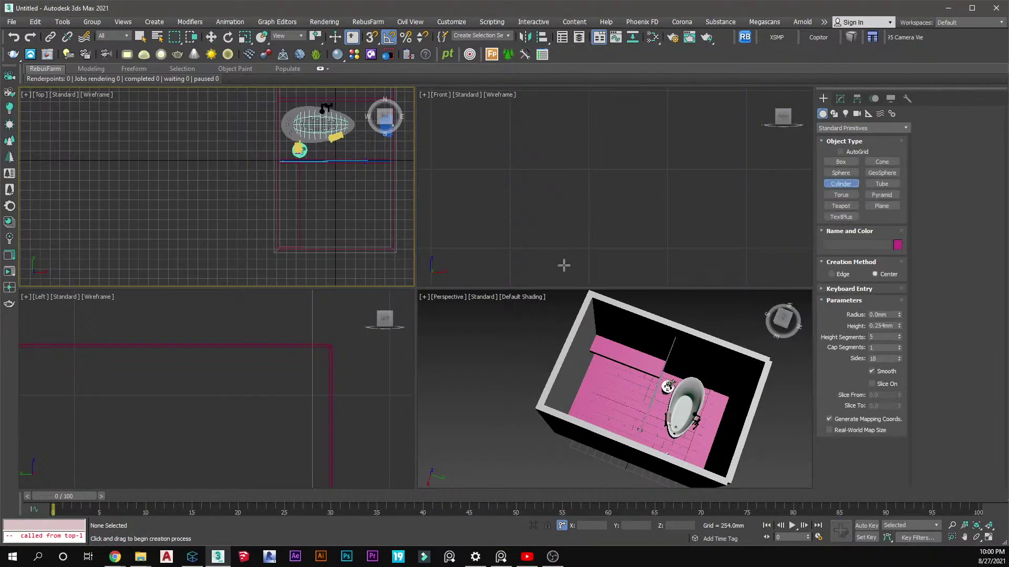
{"action": "scroll", "coordinate": [288, 191], "scroll_direction": "up", "scroll_amount": 6}
{"action": "scroll", "coordinate": [284, 188], "scroll_direction": "up", "scroll_amount": 1}
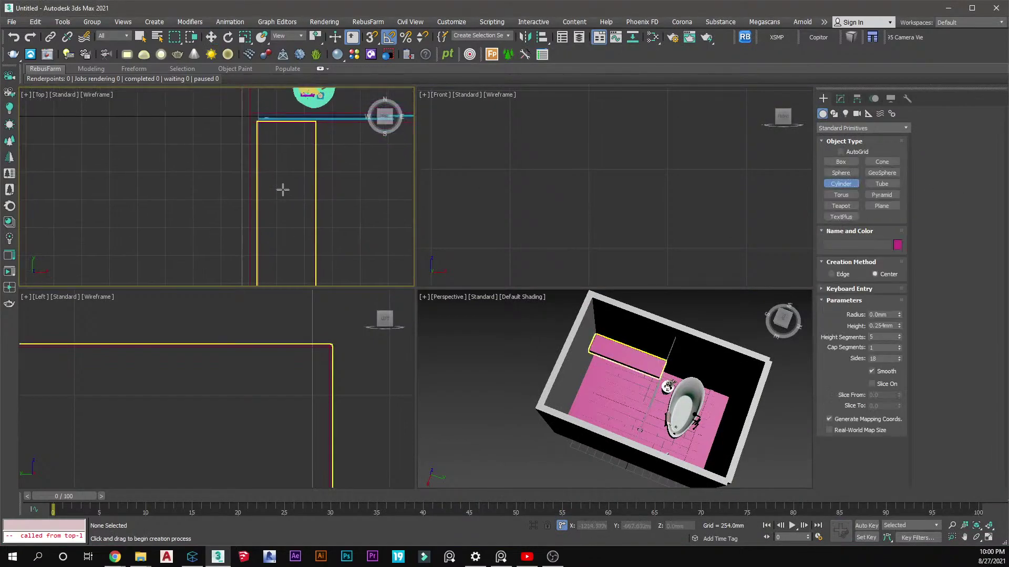
{"action": "left_click_drag", "start_coordinate": [286, 206], "coordinate": [300, 223]}
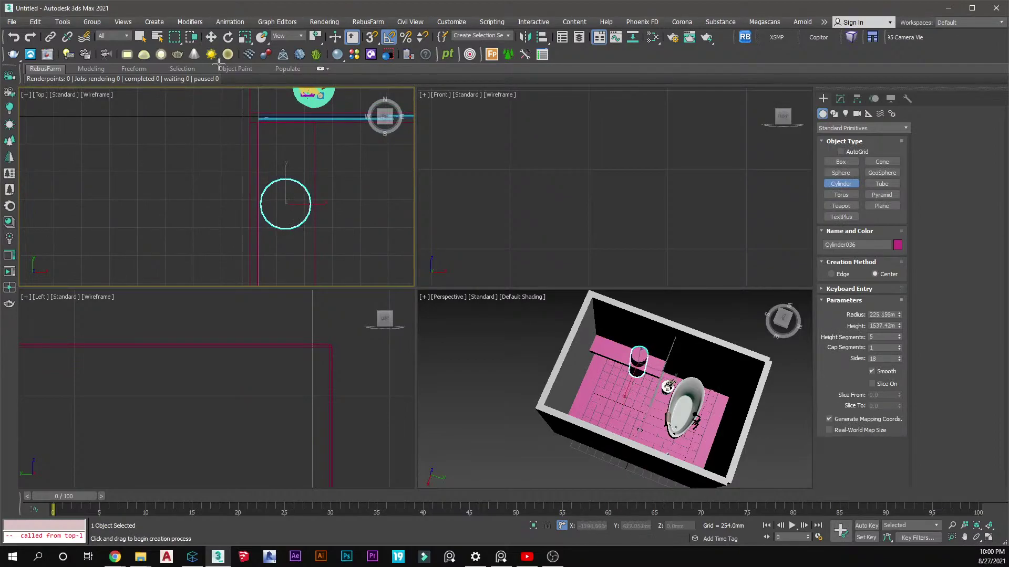
{"action": "left_click", "coordinate": [264, 142]}
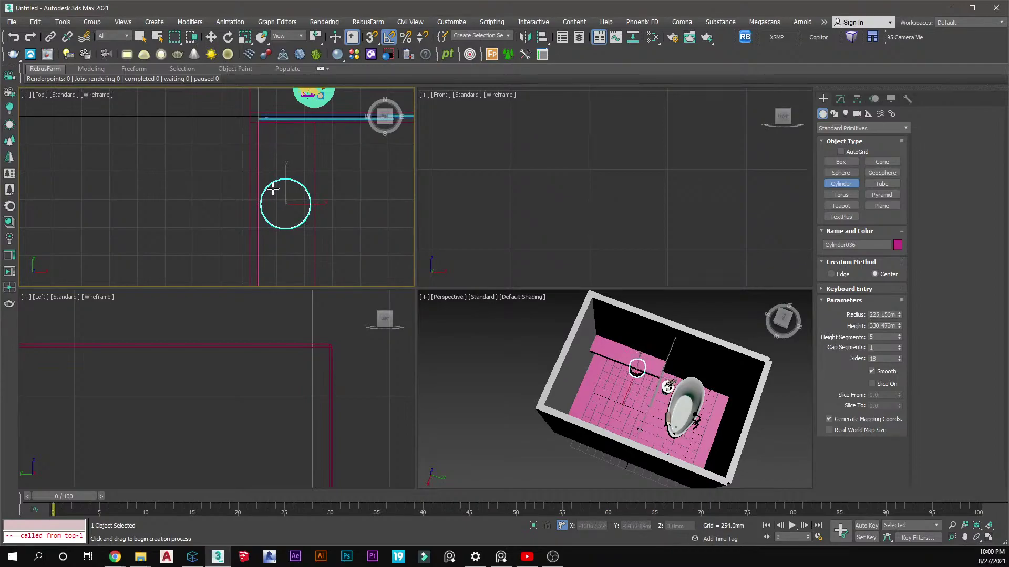
Select the basin cylinder and the counter together and isolate them from the rest of the bathroom
{"action": "left_click", "coordinate": [211, 37]}
{"action": "scroll", "coordinate": [636, 378], "scroll_direction": "up", "scroll_amount": 5}
{"action": "middle_click_drag", "start_coordinate": [636, 378], "coordinate": [604, 368], "text": "alt"}
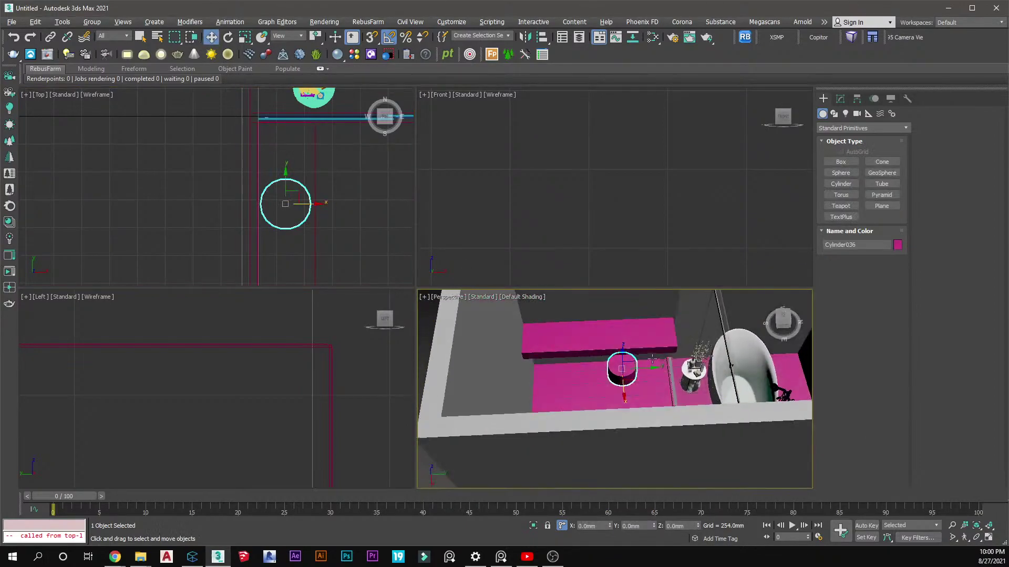
{"action": "left_click", "coordinate": [578, 331], "text": "ctrl"}
{"action": "right_click", "coordinate": [600, 342]}
{"action": "key", "text": "Escape"}
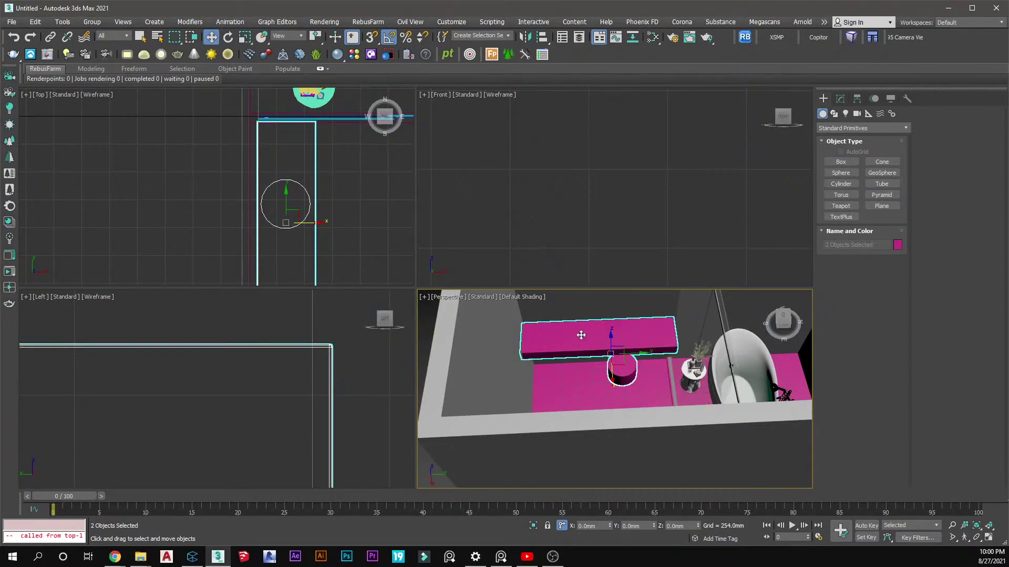
{"action": "right_click", "coordinate": [578, 336]}
{"action": "left_click", "coordinate": [602, 175]}
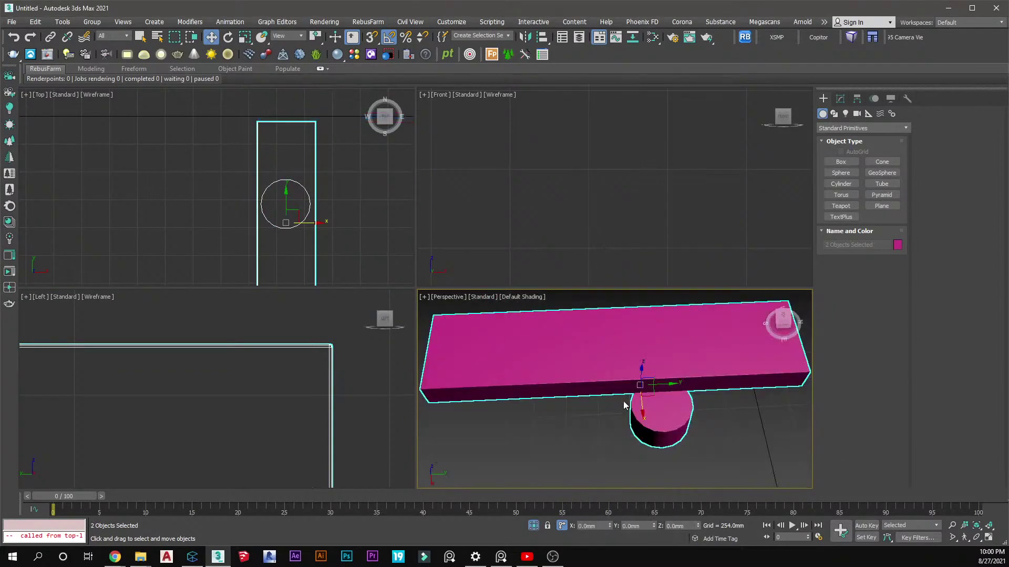
Align the cylinder to the counter in Z position only, matching its minimum to the counter's maximum
{"action": "left_click", "coordinate": [658, 428]}
{"action": "scroll", "coordinate": [680, 415], "scroll_direction": "down", "scroll_amount": 3}
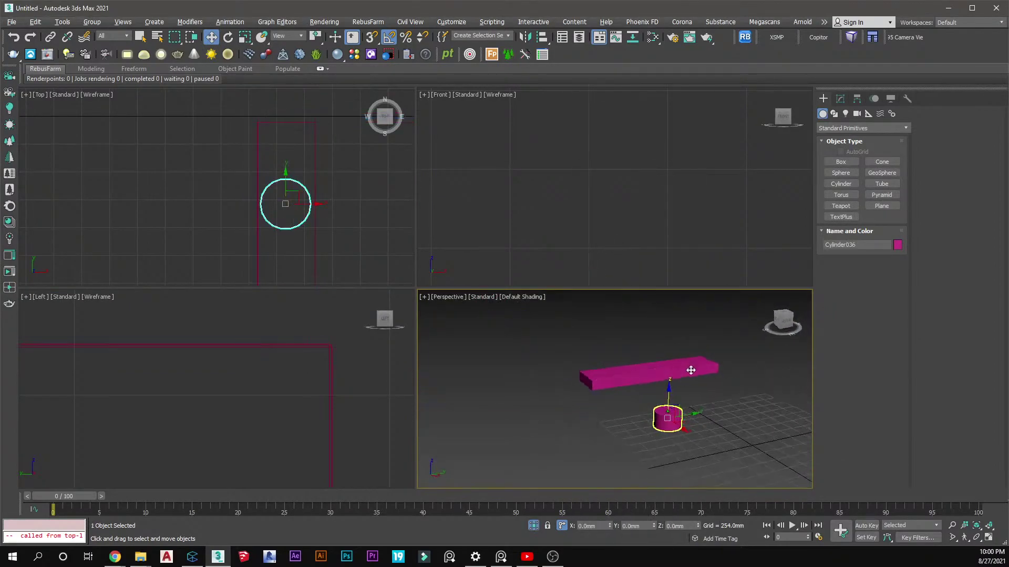
{"action": "scroll", "coordinate": [683, 398], "scroll_direction": "up", "scroll_amount": 2}
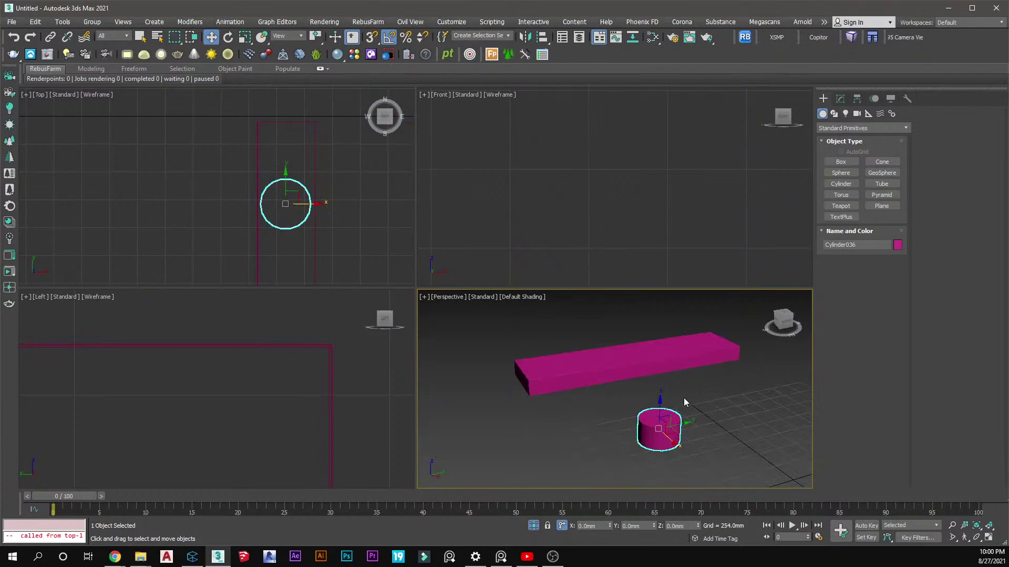
{"action": "left_click", "coordinate": [525, 36]}
{"action": "left_click", "coordinate": [618, 367]}
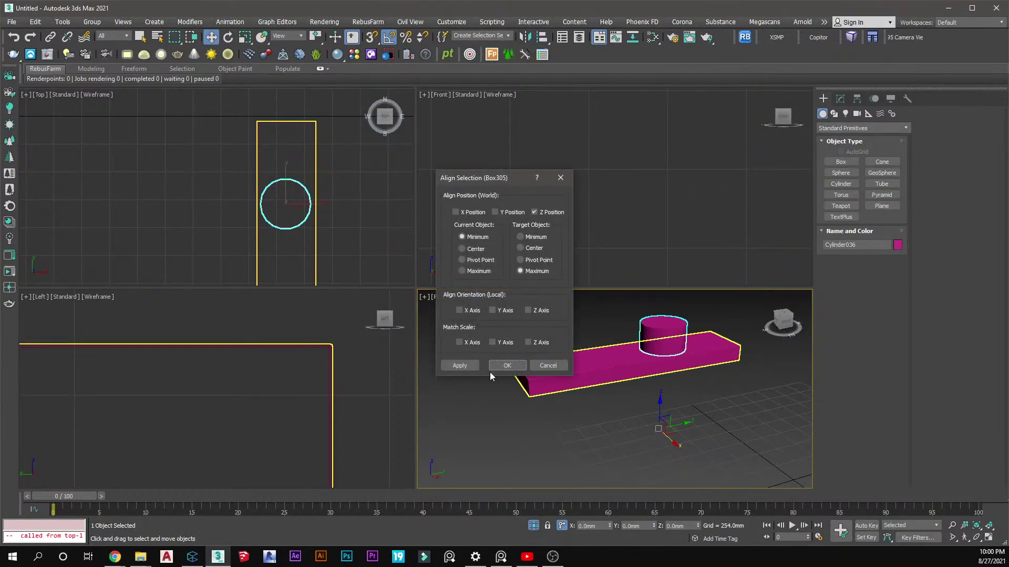
{"action": "left_click", "coordinate": [504, 366]}
Set the basin cylinder's height segments to 1 and its sides to 40
{"action": "left_click", "coordinate": [105, 372]}
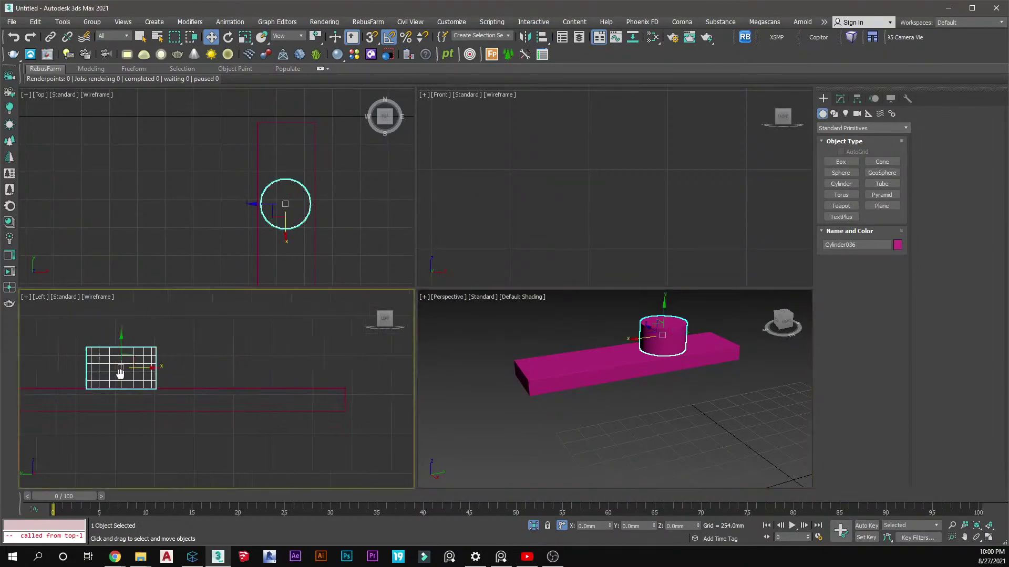
{"action": "middle_click_drag", "start_coordinate": [105, 372], "coordinate": [209, 379]}
{"action": "left_click", "coordinate": [840, 98]}
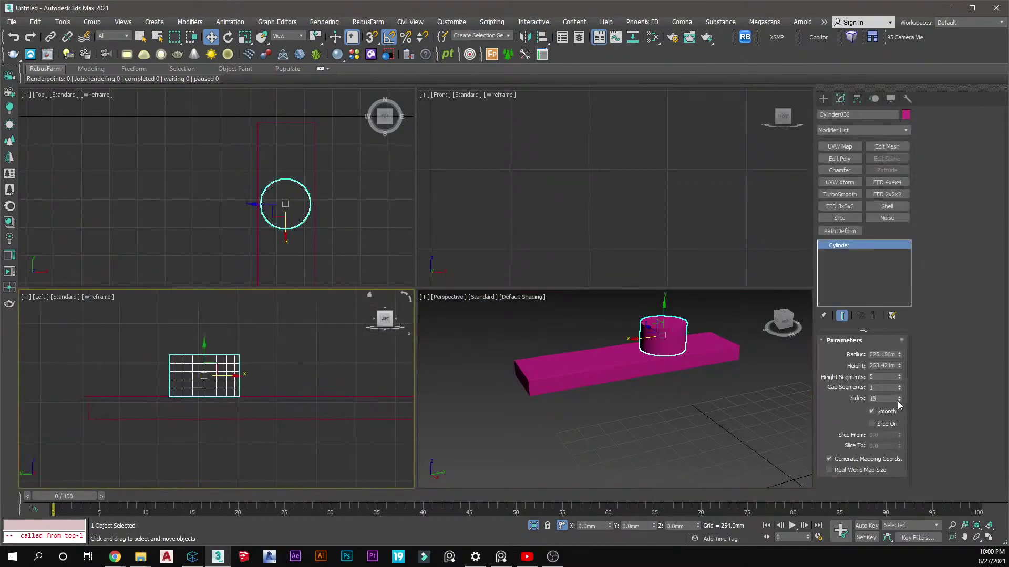
{"action": "left_click", "coordinate": [898, 379]}
{"action": "left_click", "coordinate": [898, 378]}
{"action": "left_click", "coordinate": [898, 379]}
{"action": "left_click", "coordinate": [899, 379]}
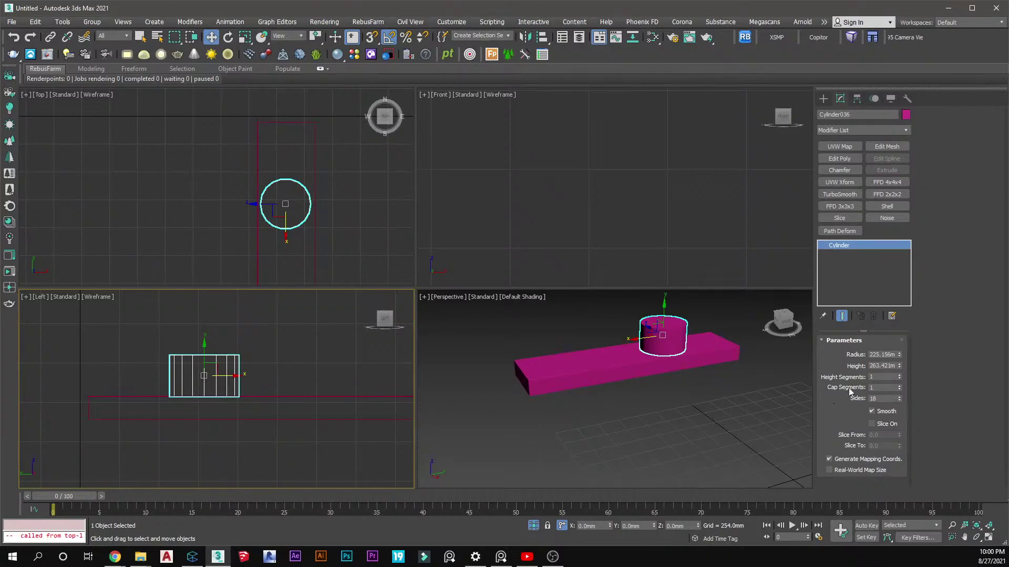
{"action": "double_click", "coordinate": [882, 399]}
{"action": "key", "text": "Return"}
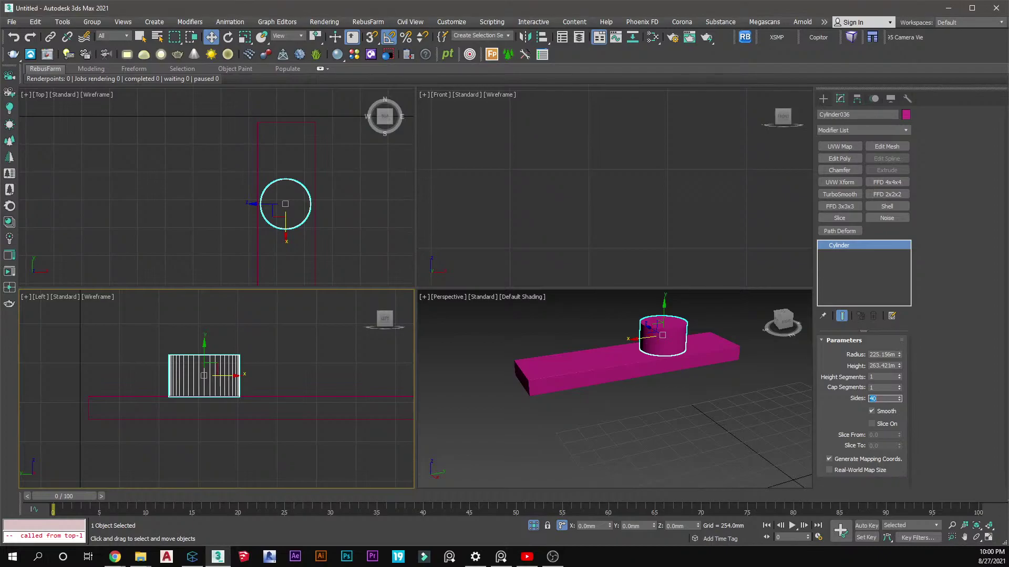
Add an Edit Poly modifier to the cylinder and lower its top ring of vertices in the Left view to make the basin shallower
{"action": "scroll", "coordinate": [655, 331], "scroll_direction": "up", "scroll_amount": 8}
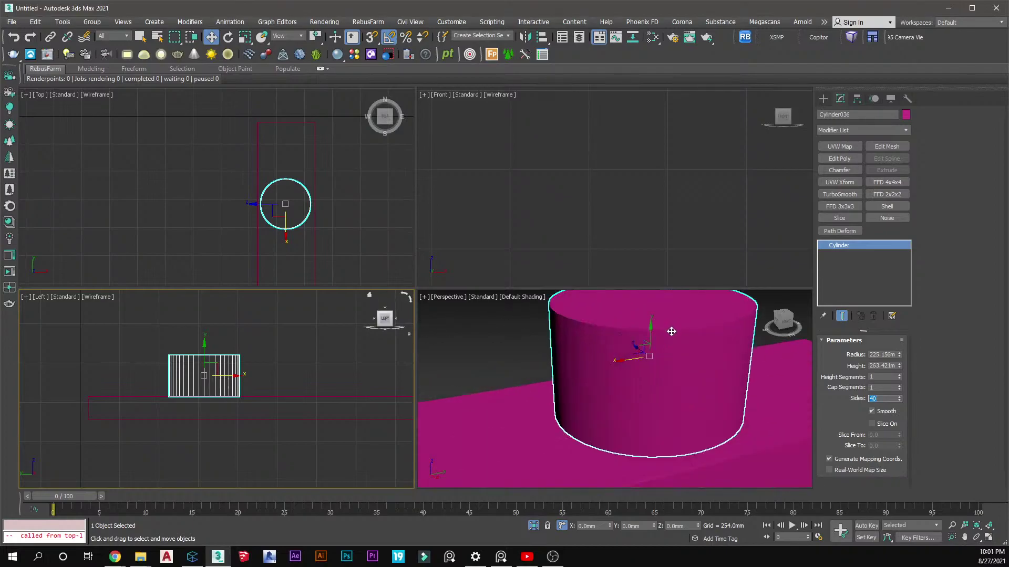
{"action": "scroll", "coordinate": [631, 349], "scroll_direction": "down", "scroll_amount": 6}
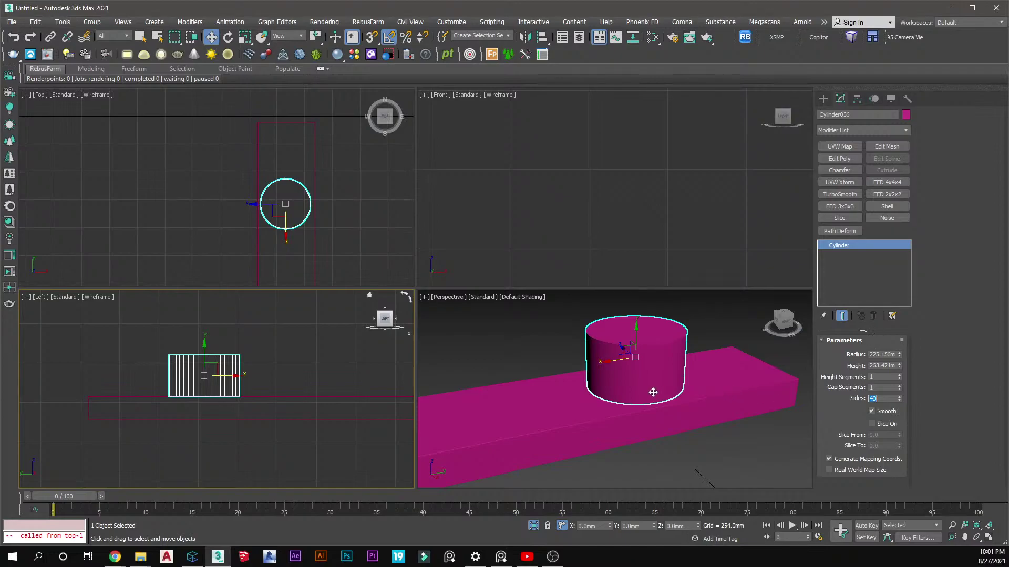
{"action": "scroll", "coordinate": [653, 354], "scroll_direction": "up", "scroll_amount": 2}
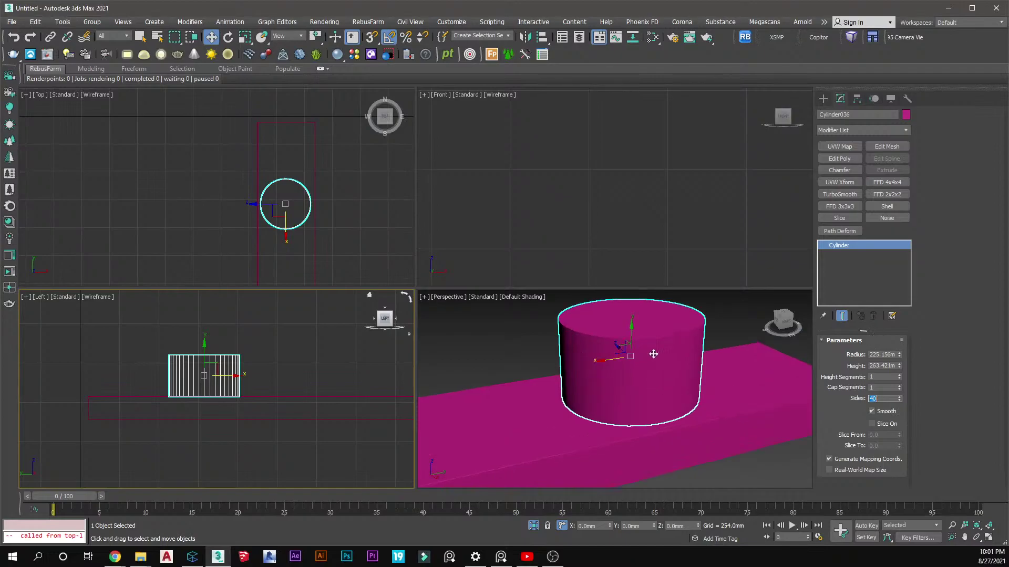
{"action": "left_click", "coordinate": [840, 159]}
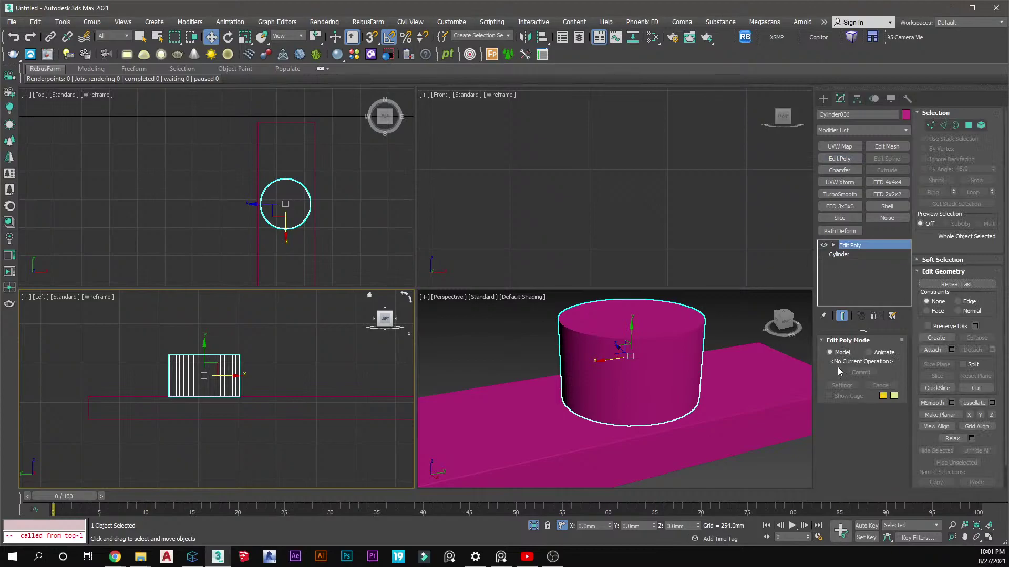
{"action": "left_click", "coordinate": [929, 126]}
{"action": "left_click_drag", "start_coordinate": [245, 346], "coordinate": [152, 364]}
{"action": "scroll", "coordinate": [194, 352], "scroll_direction": "up", "scroll_amount": 2}
{"action": "middle_click_drag", "start_coordinate": [194, 352], "coordinate": [197, 349]}
{"action": "left_click_drag", "start_coordinate": [221, 332], "coordinate": [223, 360]}
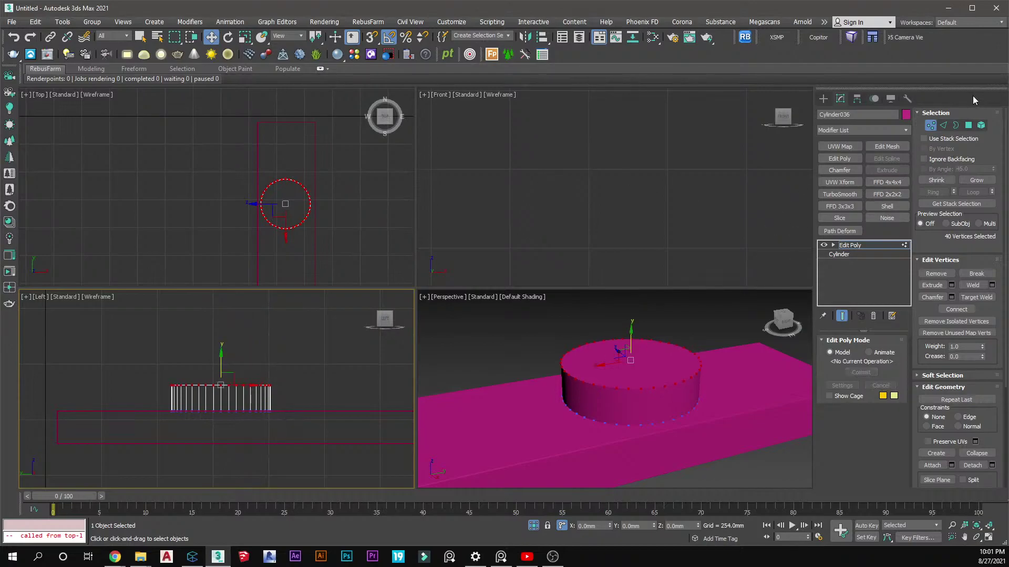
Select the basin's top polygon and inset it slightly to leave a thin rim
{"action": "left_click", "coordinate": [968, 125]}
{"action": "left_click", "coordinate": [588, 369]}
{"action": "scroll", "coordinate": [668, 389], "scroll_direction": "up", "scroll_amount": 2}
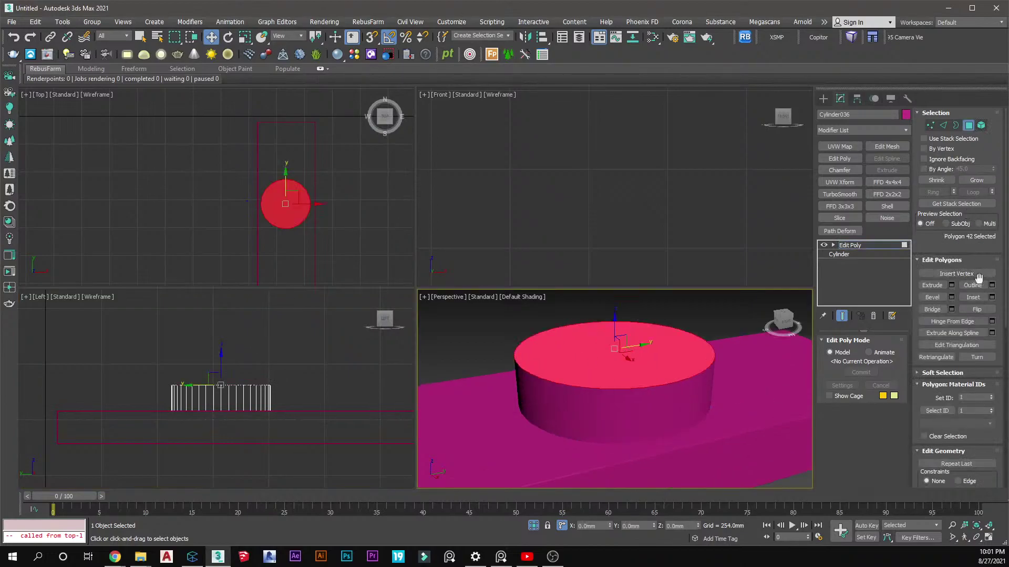
{"action": "scroll", "coordinate": [676, 364], "scroll_direction": "up", "scroll_amount": 2}
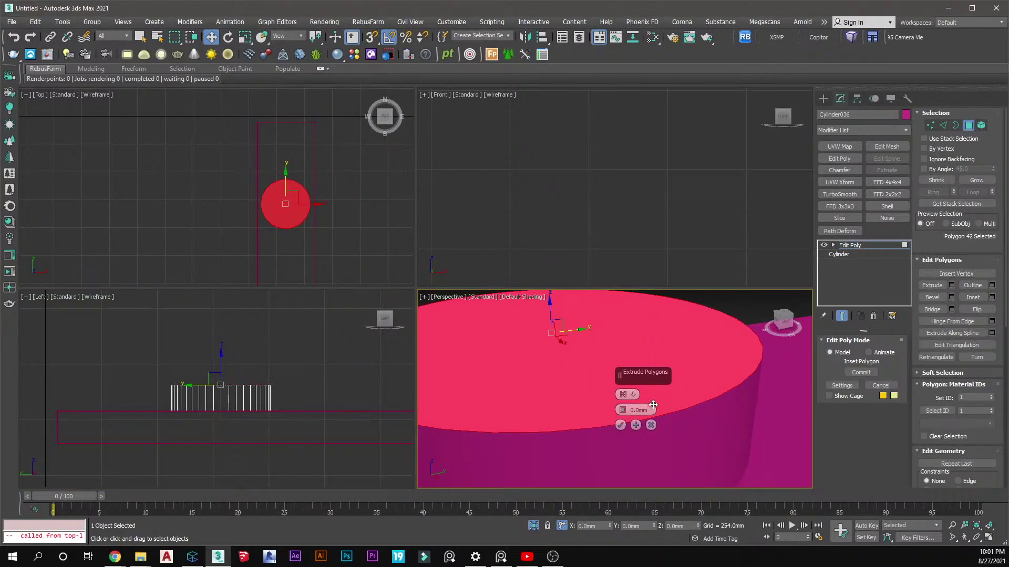
{"action": "left_click_drag", "start_coordinate": [623, 409], "coordinate": [625, 409]}
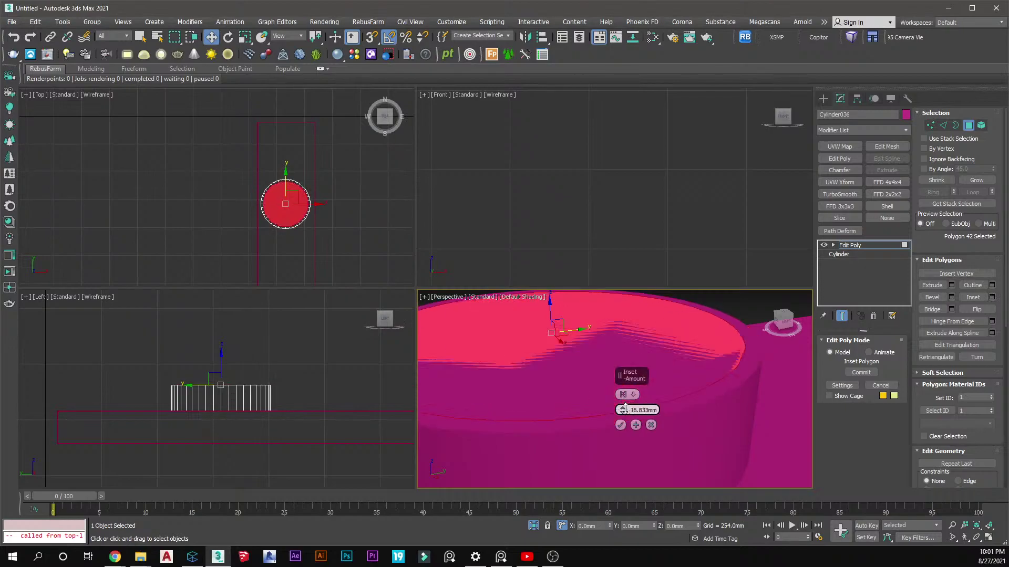
{"action": "scroll", "coordinate": [300, 199], "scroll_direction": "up", "scroll_amount": 5}
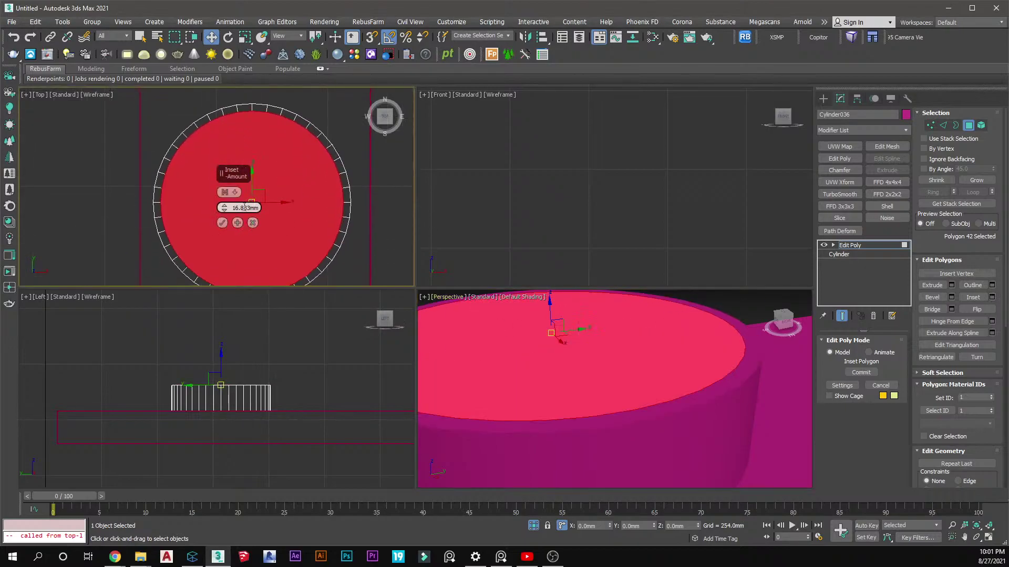
{"action": "left_click_drag", "start_coordinate": [226, 217], "coordinate": [225, 214]}
{"action": "left_click", "coordinate": [223, 222]}
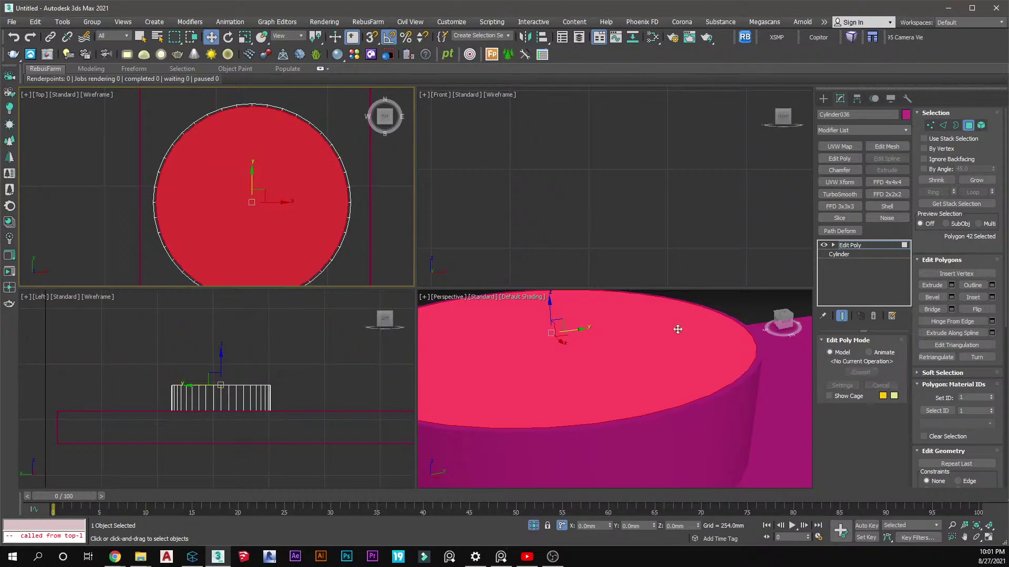
Move the inset polygon down along Z inside the basin to hollow out the bowl
{"action": "scroll", "coordinate": [575, 347], "scroll_direction": "down", "scroll_amount": 2}
{"action": "middle_click_drag", "start_coordinate": [575, 348], "coordinate": [585, 325], "text": "alt"}
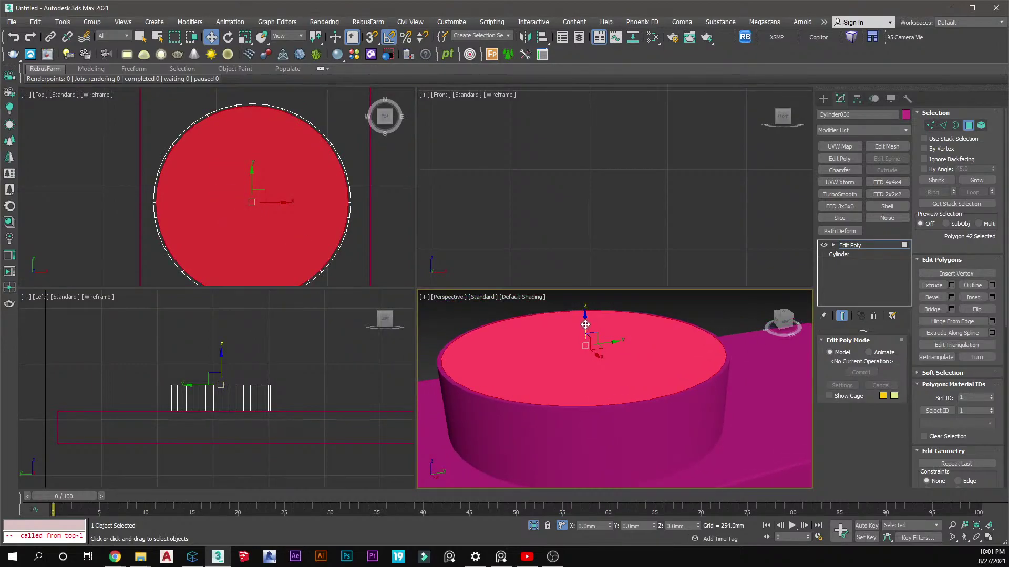
{"action": "left_click_drag", "start_coordinate": [586, 325], "coordinate": [588, 361]}
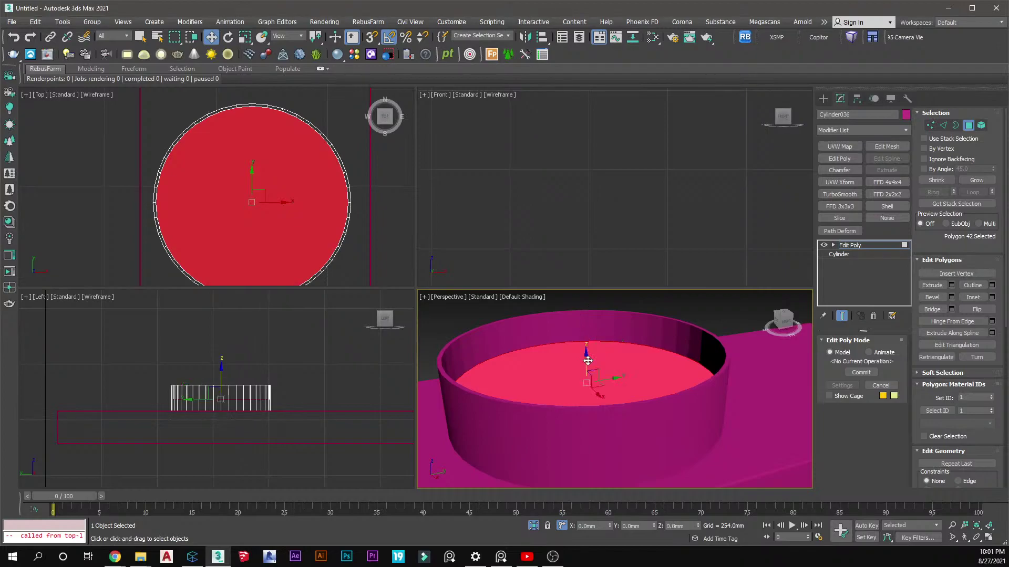
Scale the bowl's floor polygon uniformly to about 81% in the Top view so the inner wall tapers inward
{"action": "left_click", "coordinate": [284, 207]}
{"action": "key", "text": "r"}
{"action": "left_click_drag", "start_coordinate": [253, 197], "coordinate": [258, 209]}
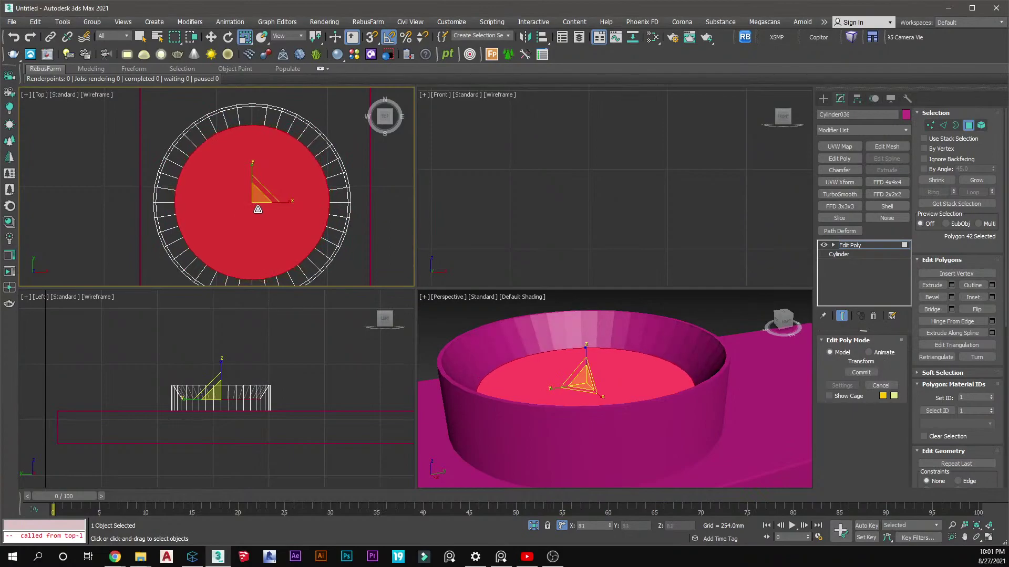
{"action": "scroll", "coordinate": [541, 355], "scroll_direction": "down", "scroll_amount": 3}
{"action": "middle_click_drag", "start_coordinate": [541, 354], "coordinate": [515, 384], "text": "alt"}
{"action": "scroll", "coordinate": [514, 384], "scroll_direction": "up", "scroll_amount": 5}
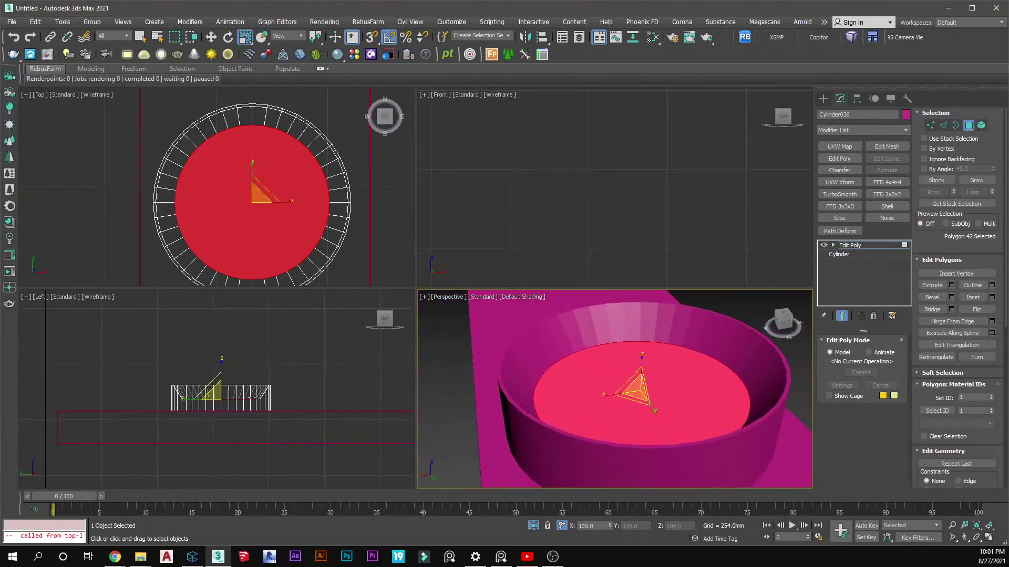
{"action": "scroll", "coordinate": [188, 403], "scroll_direction": "up", "scroll_amount": 4}
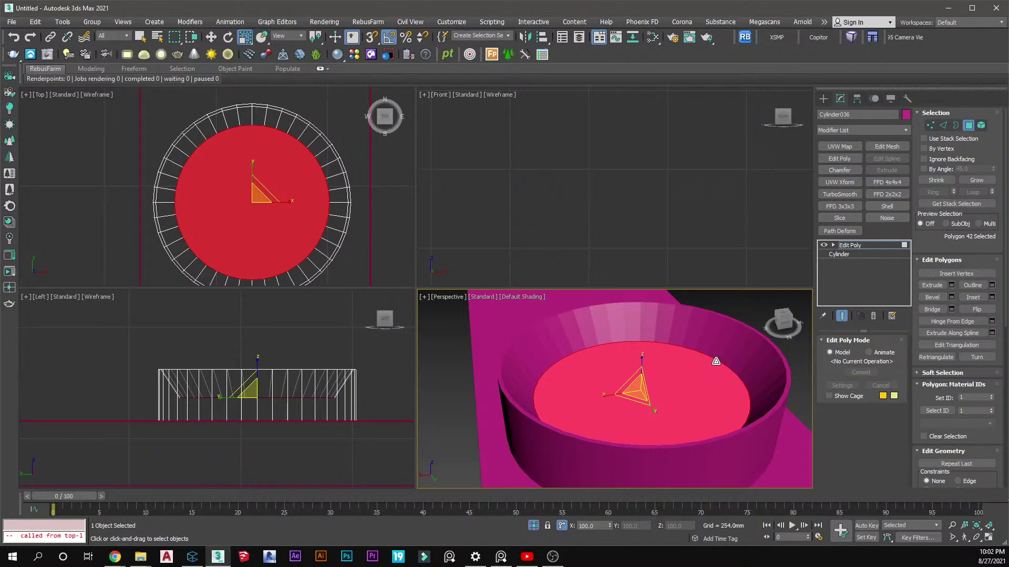
{"action": "scroll", "coordinate": [306, 122], "scroll_direction": "up", "scroll_amount": 7}
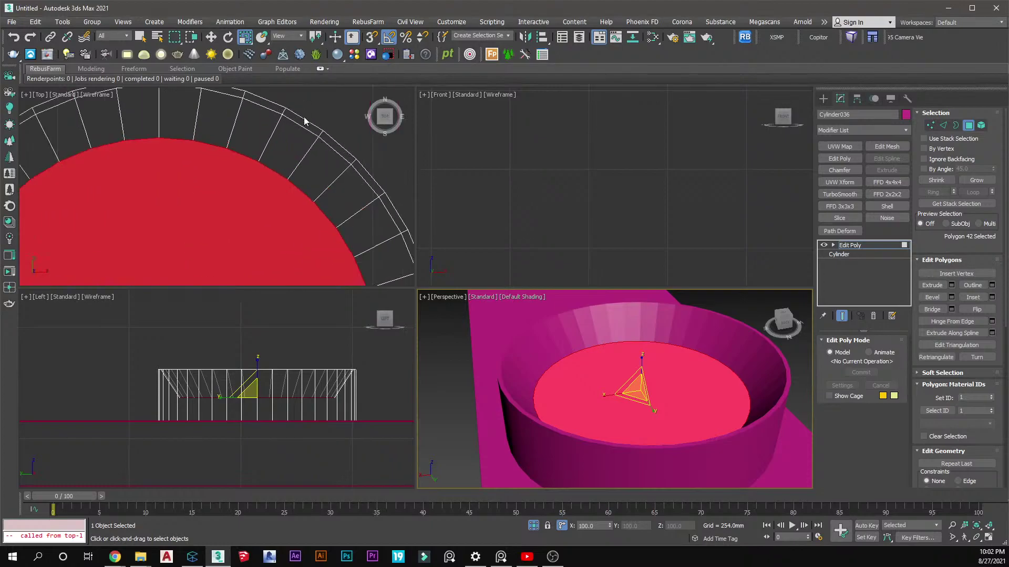
{"action": "scroll", "coordinate": [310, 128], "scroll_direction": "down", "scroll_amount": 3}
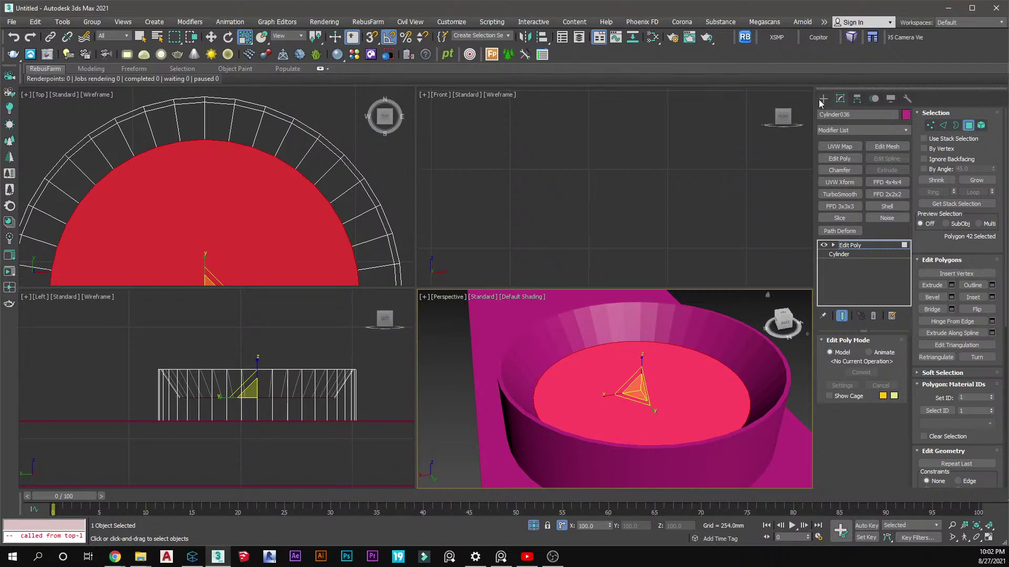
{"action": "key", "text": "w"}
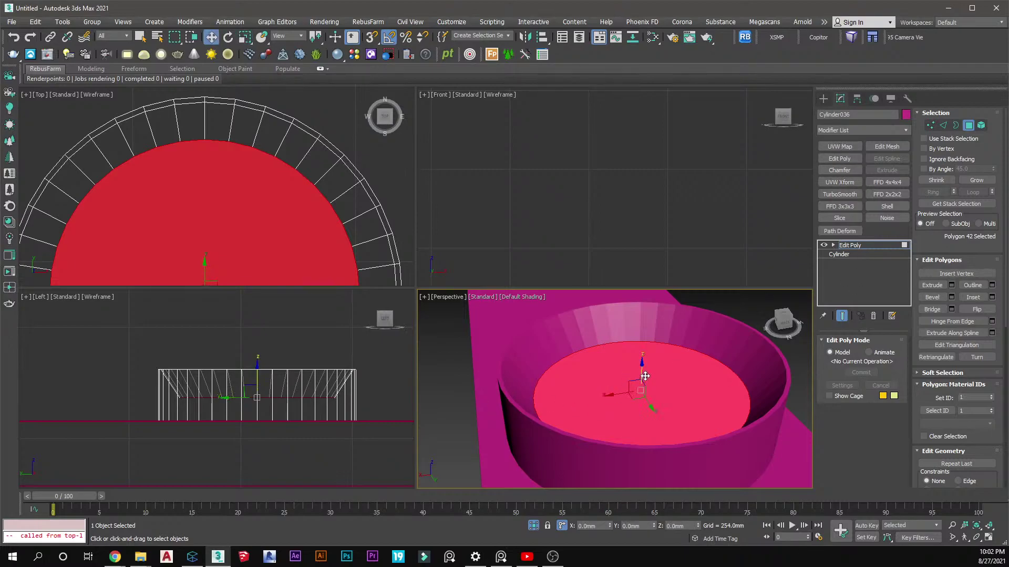
Lower the bowl floor polygon slightly, and connect the inner wall's edge ring with 2 segments at pinch 96
{"action": "left_click_drag", "start_coordinate": [641, 375], "coordinate": [644, 374]}
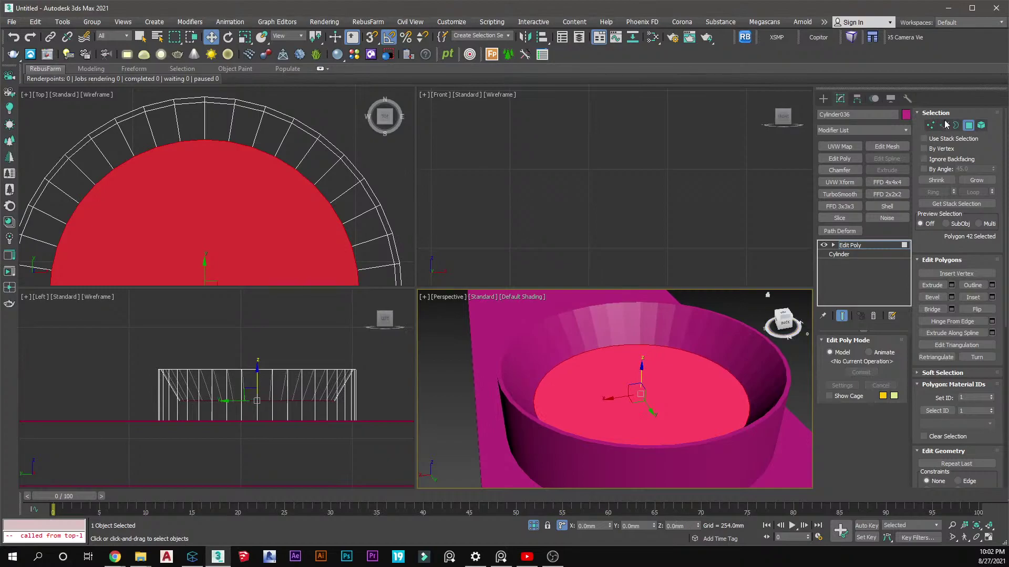
{"action": "left_click", "coordinate": [944, 126]}
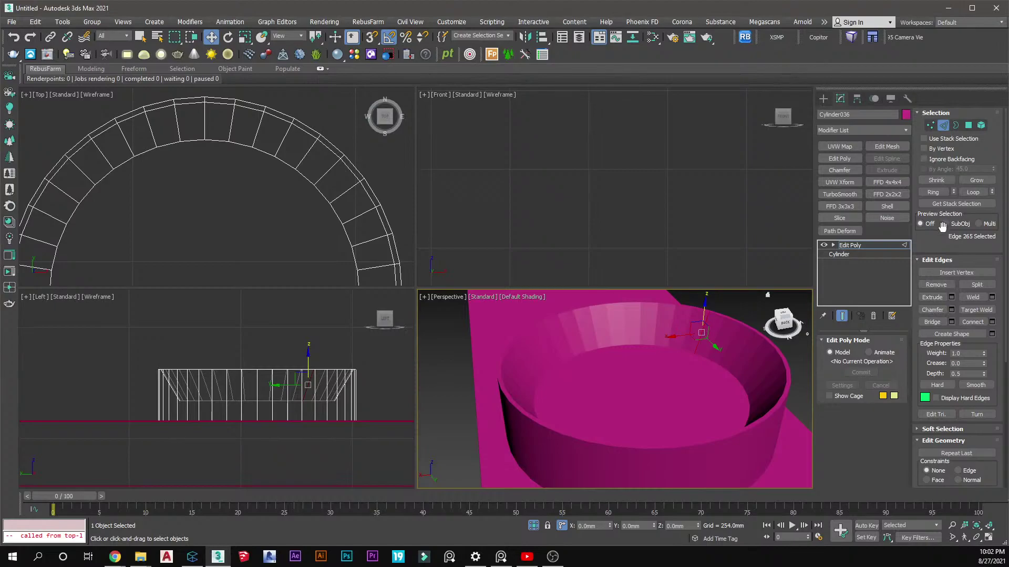
{"action": "left_click", "coordinate": [929, 193]}
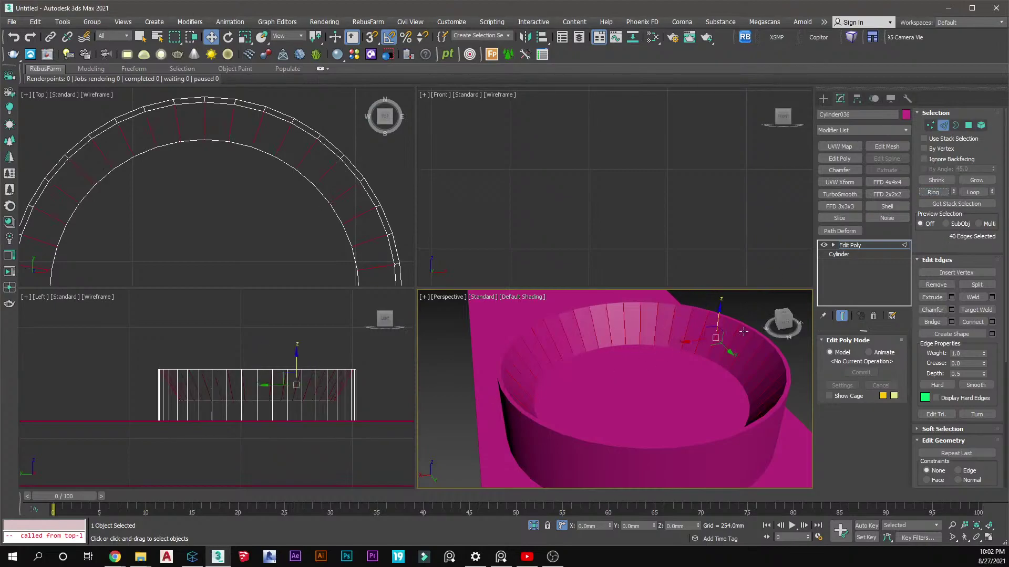
{"action": "left_click", "coordinate": [992, 322]}
{"action": "scroll", "coordinate": [247, 415], "scroll_direction": "up", "scroll_amount": 3}
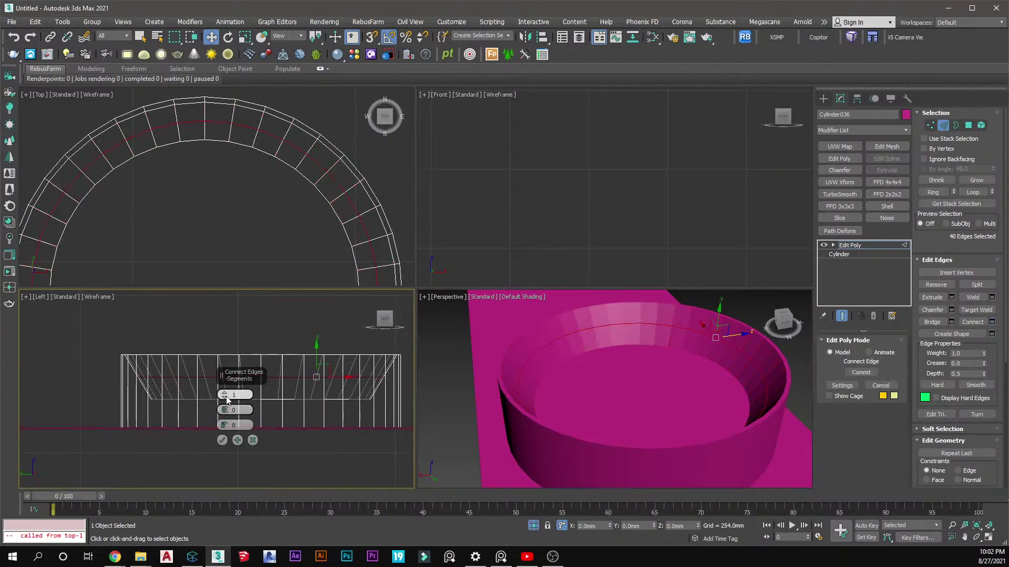
{"action": "left_click", "coordinate": [226, 395]}
{"action": "left_click_drag", "start_coordinate": [225, 414], "coordinate": [233, 205]}
{"action": "scroll", "coordinate": [296, 336], "scroll_direction": "up", "scroll_amount": 5}
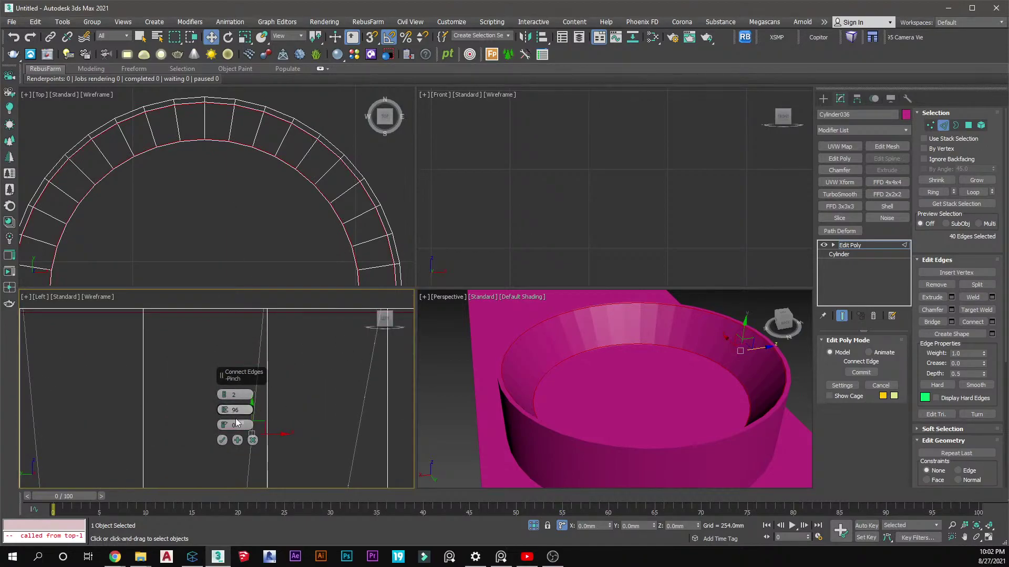
{"action": "left_click", "coordinate": [222, 440]}
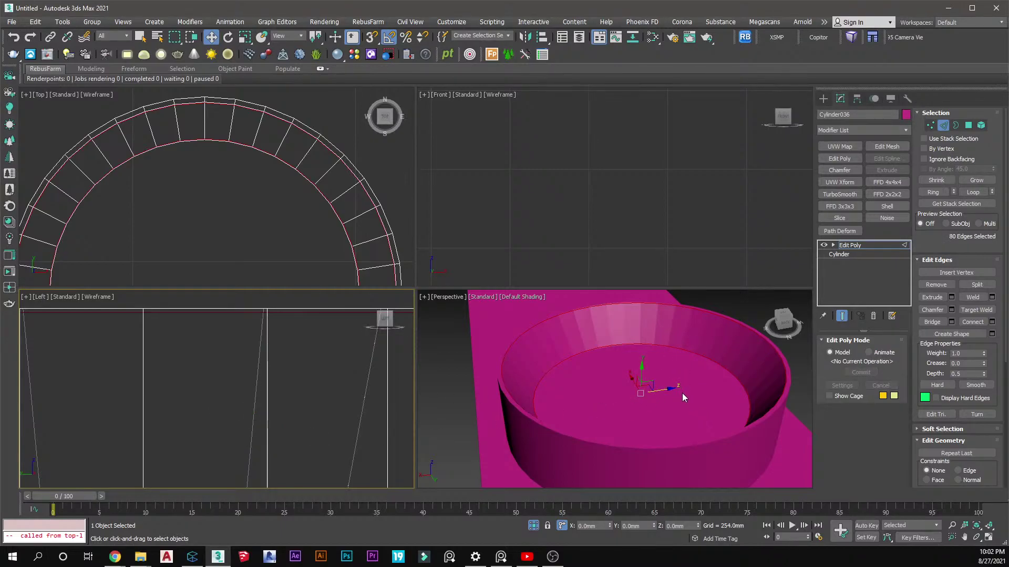
Select the ring of short edges across the basin's rim and connect it with 2 segments at pinch 86
{"action": "scroll", "coordinate": [682, 393], "scroll_direction": "down", "scroll_amount": 5}
{"action": "scroll", "coordinate": [682, 391], "scroll_direction": "up", "scroll_amount": 6}
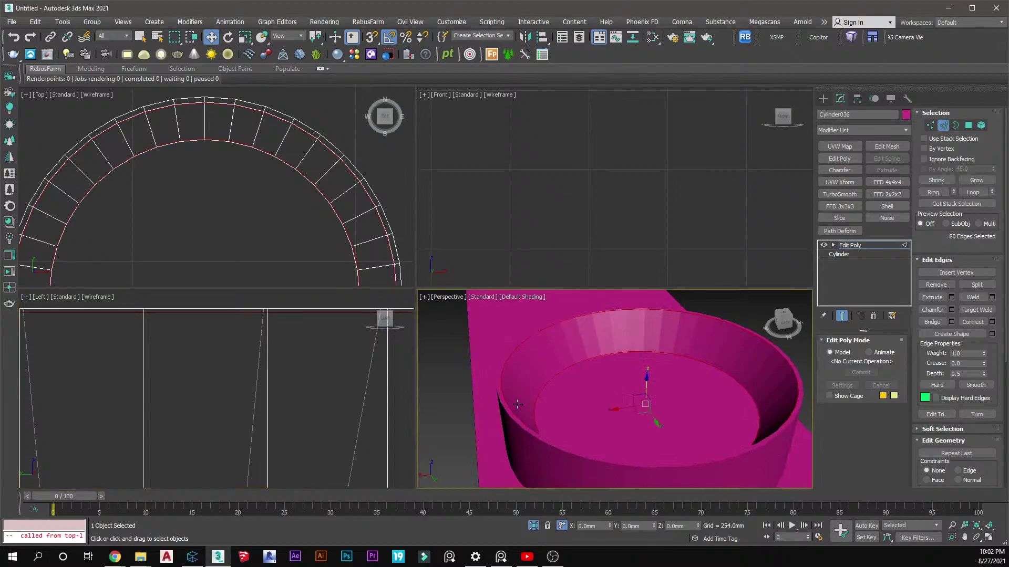
{"action": "middle_click_drag", "start_coordinate": [521, 405], "coordinate": [531, 404], "text": "alt"}
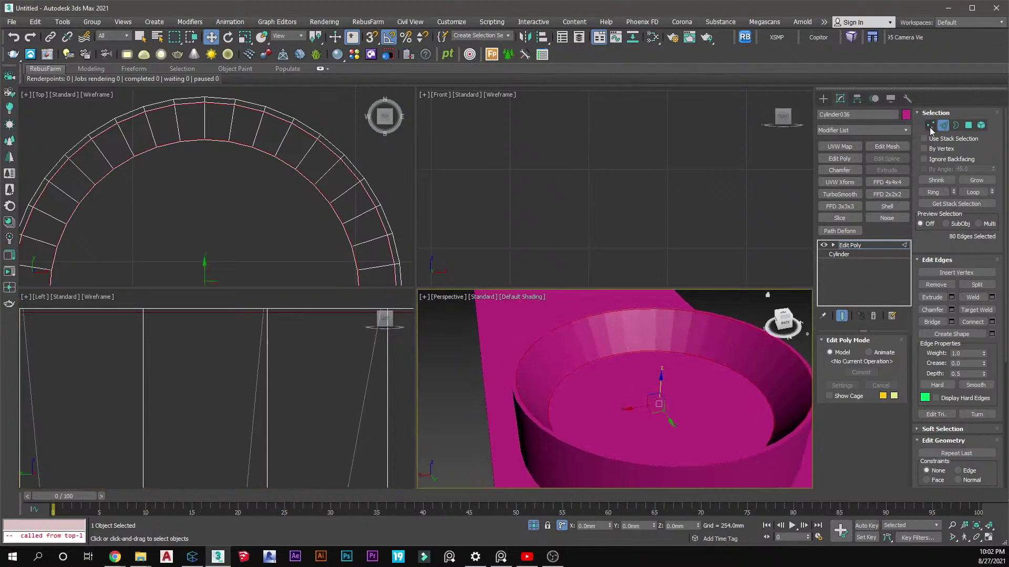
{"action": "scroll", "coordinate": [370, 189], "scroll_direction": "up", "scroll_amount": 8}
{"action": "left_click", "coordinate": [369, 188]}
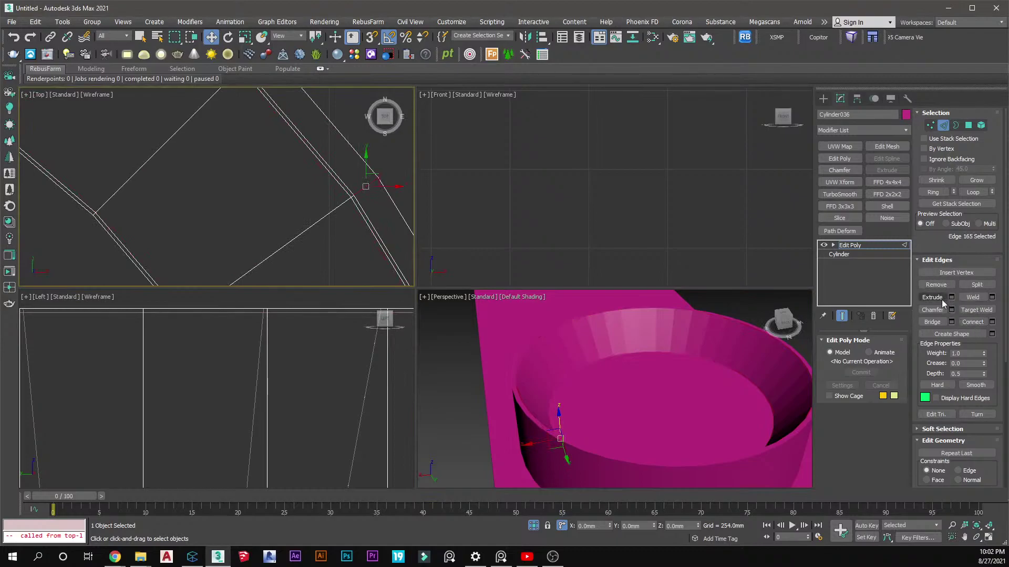
{"action": "left_click", "coordinate": [935, 192]}
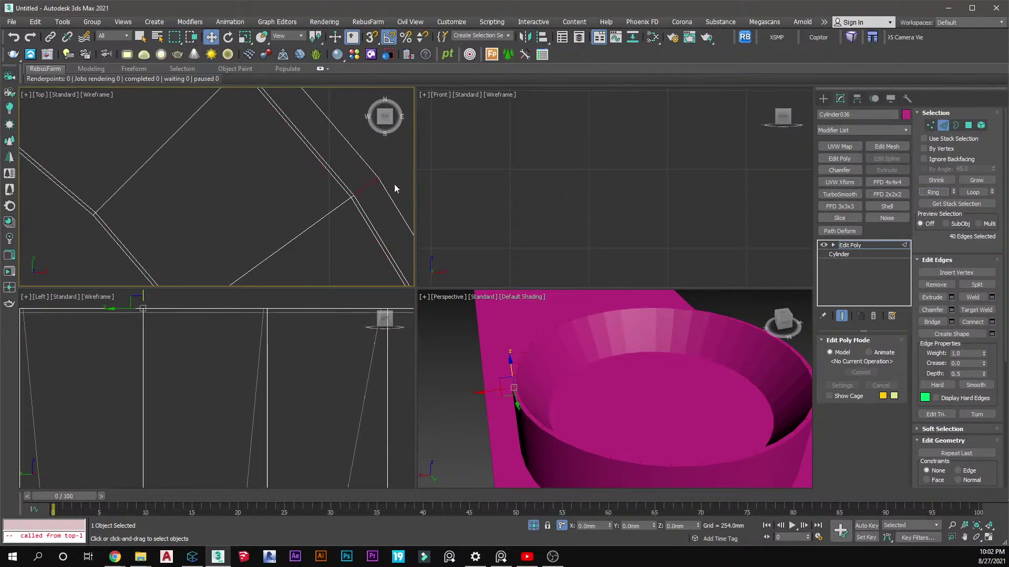
{"action": "scroll", "coordinate": [296, 208], "scroll_direction": "down", "scroll_amount": 5}
{"action": "scroll", "coordinate": [294, 208], "scroll_direction": "up", "scroll_amount": 5}
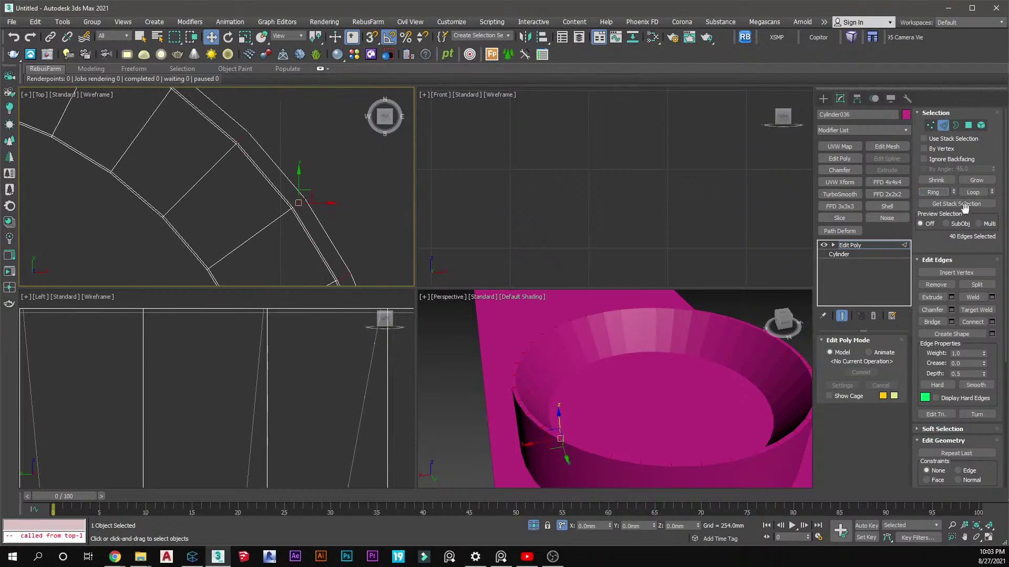
{"action": "left_click", "coordinate": [992, 322]}
{"action": "scroll", "coordinate": [300, 206], "scroll_direction": "up", "scroll_amount": 4}
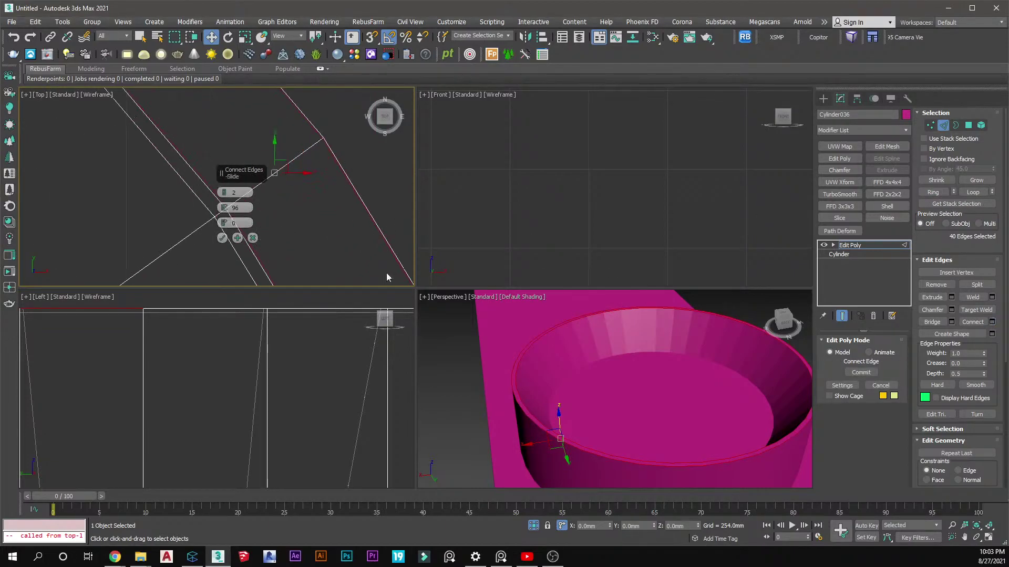
{"action": "scroll", "coordinate": [496, 394], "scroll_direction": "up", "scroll_amount": 5}
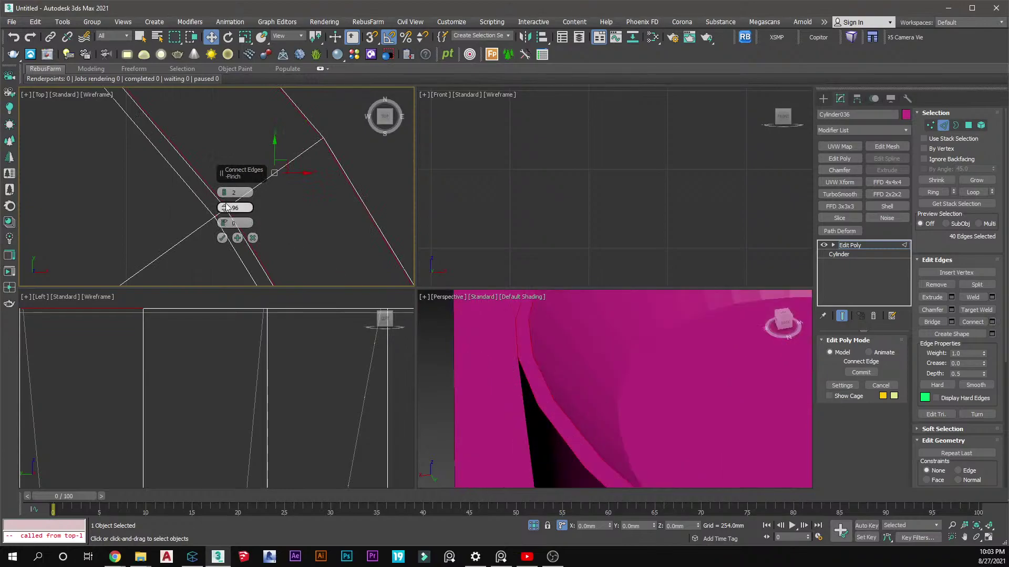
{"action": "left_click_drag", "start_coordinate": [224, 209], "coordinate": [230, 233]}
{"action": "left_click", "coordinate": [222, 238]}
Select the ring of vertical outer-wall edges and connect it with 2 segments, pinched close to the top and bottom edges
{"action": "scroll", "coordinate": [605, 245], "scroll_direction": "down", "scroll_amount": 5}
{"action": "scroll", "coordinate": [676, 374], "scroll_direction": "down", "scroll_amount": 5}
{"action": "scroll", "coordinate": [294, 379], "scroll_direction": "down", "scroll_amount": 6}
{"action": "scroll", "coordinate": [294, 379], "scroll_direction": "up", "scroll_amount": 4}
{"action": "middle_click_drag", "start_coordinate": [337, 389], "coordinate": [318, 408]}
{"action": "scroll", "coordinate": [318, 408], "scroll_direction": "up", "scroll_amount": 2}
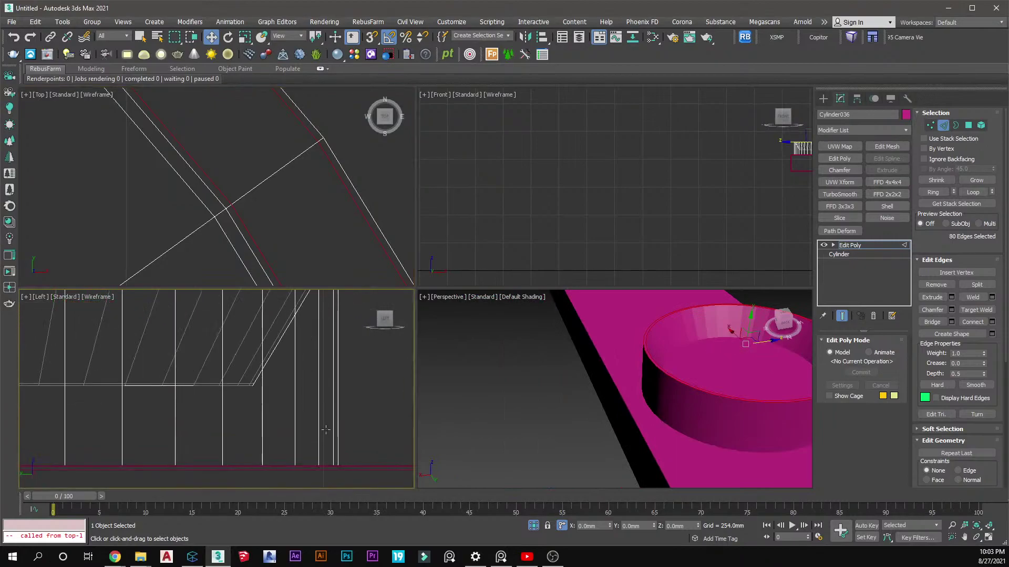
{"action": "left_click", "coordinate": [318, 428]}
{"action": "scroll", "coordinate": [317, 427], "scroll_direction": "down", "scroll_amount": 3}
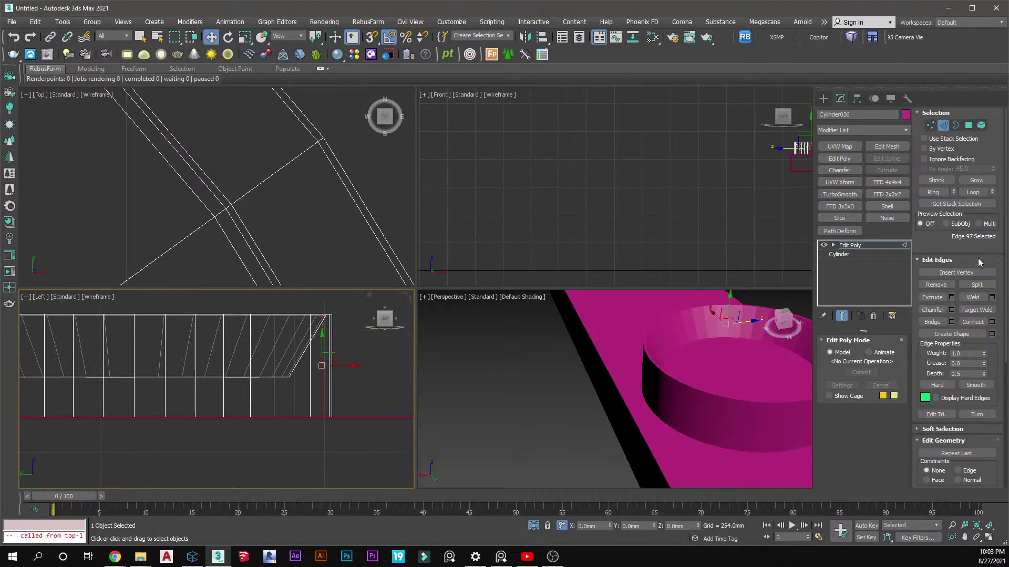
{"action": "left_click", "coordinate": [943, 194]}
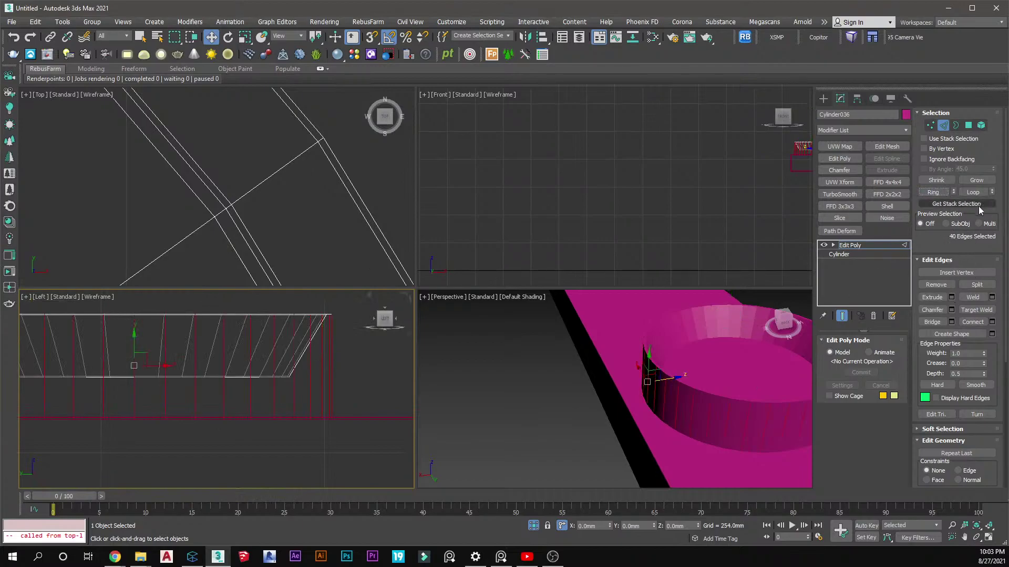
{"action": "left_click", "coordinate": [992, 322]}
{"action": "scroll", "coordinate": [309, 375], "scroll_direction": "up", "scroll_amount": 2}
{"action": "middle_click_drag", "start_coordinate": [309, 375], "coordinate": [310, 394]}
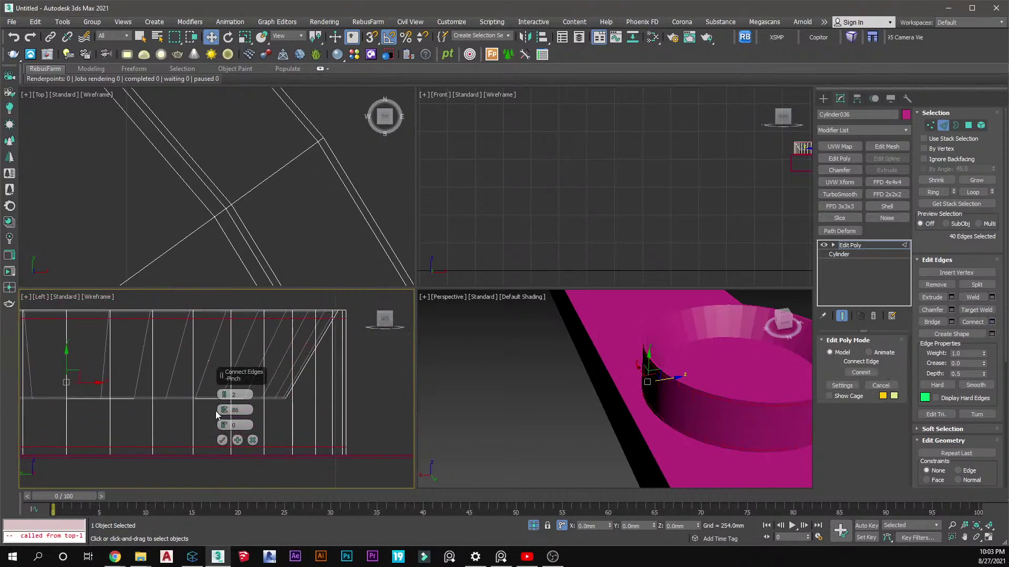
{"action": "left_click_drag", "start_coordinate": [224, 412], "coordinate": [221, 386]}
{"action": "left_click", "coordinate": [222, 440]}
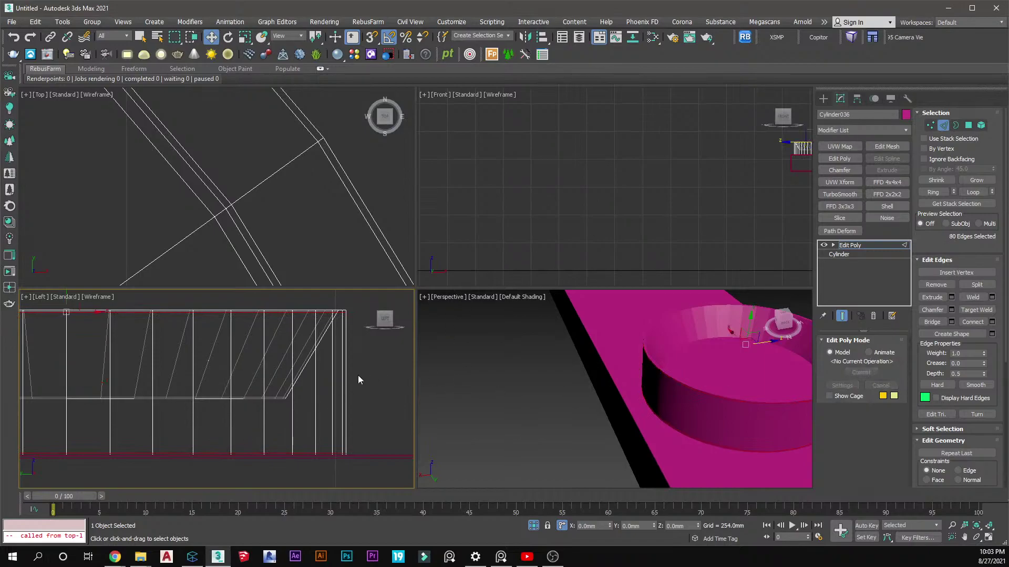
Leave edge editing, add a TurboSmooth modifier to the basin, and inspect its smoothed outer wall and base
{"action": "scroll", "coordinate": [691, 408], "scroll_direction": "down", "scroll_amount": 3}
{"action": "middle_click_drag", "start_coordinate": [708, 398], "coordinate": [639, 415], "text": "alt"}
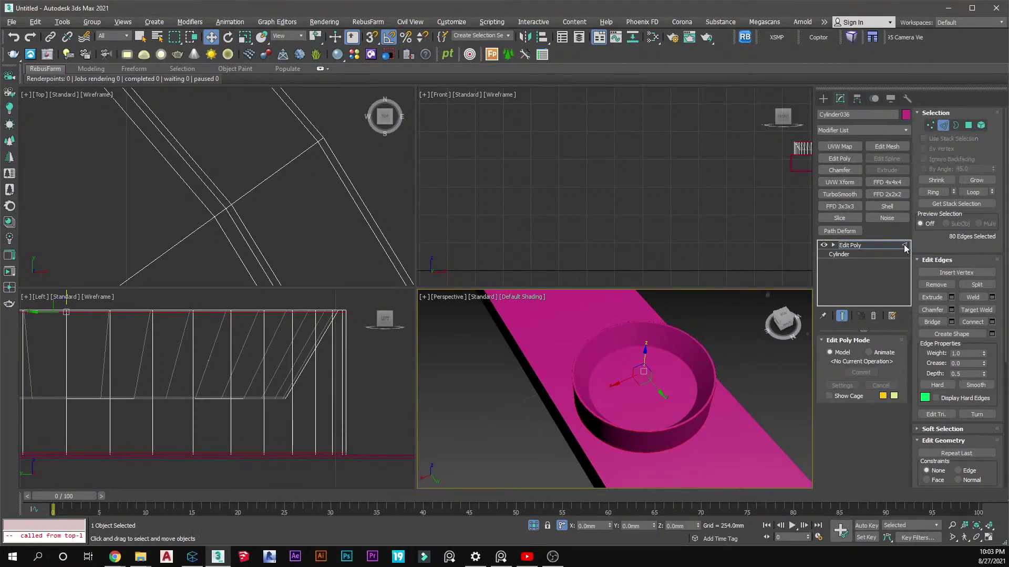
{"action": "left_click", "coordinate": [843, 194]}
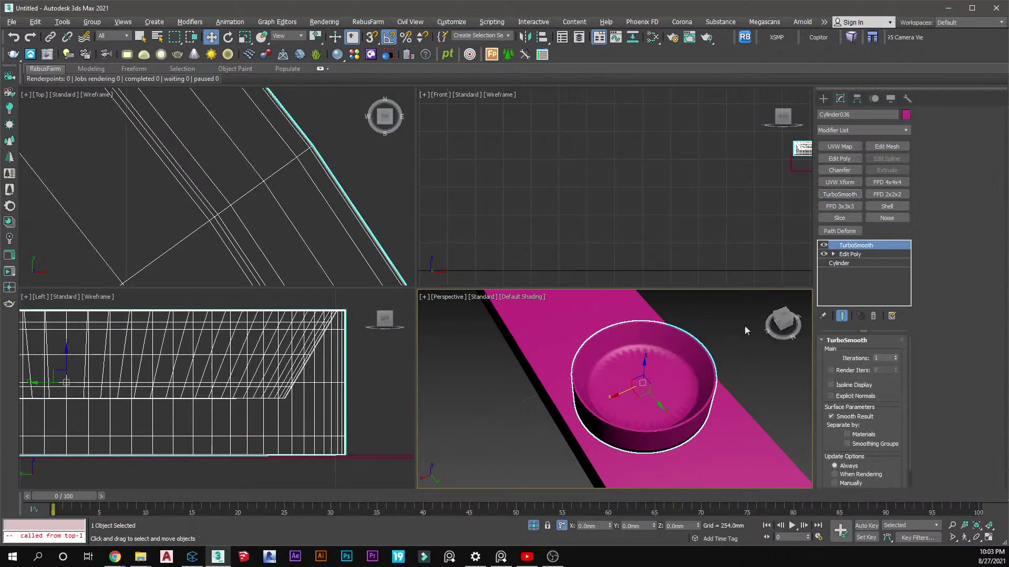
{"action": "mouse_move", "coordinate": [632, 438]}
{"action": "middle_mouse_down", "text": "alt"}
{"action": "mouse_move", "coordinate": [649, 383]}
{"action": "mouse_move", "coordinate": [635, 420]}
{"action": "middle_mouse_up", "text": "alt"}
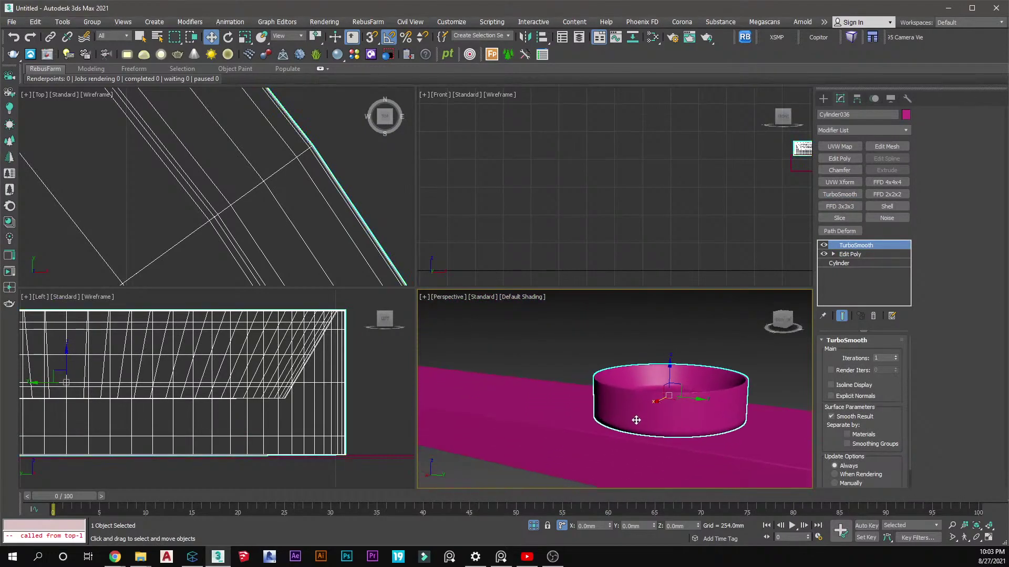
{"action": "scroll", "coordinate": [636, 420], "scroll_direction": "up", "scroll_amount": 4}
{"action": "scroll", "coordinate": [297, 453], "scroll_direction": "up", "scroll_amount": 3}
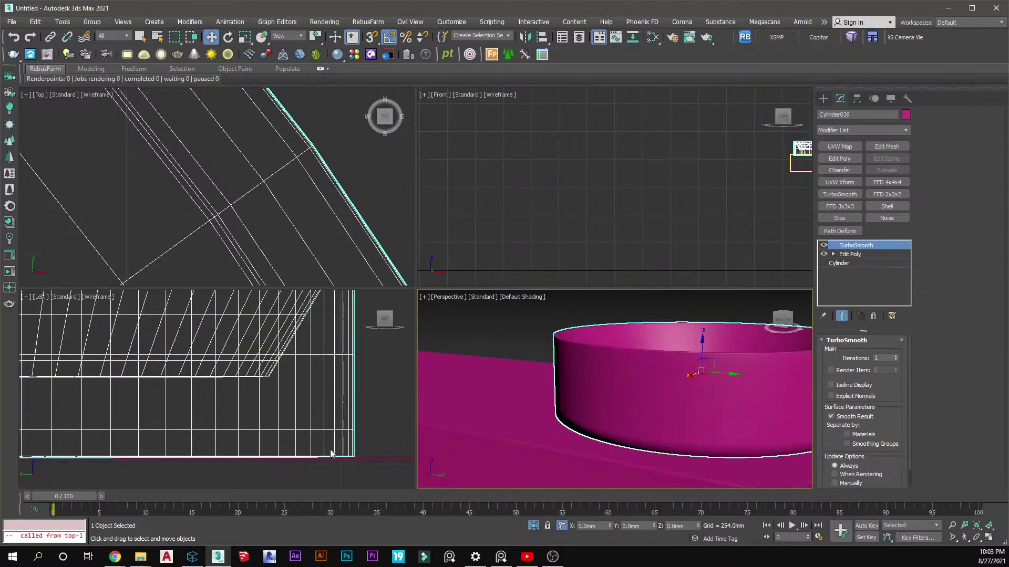
{"action": "middle_click_drag", "start_coordinate": [605, 416], "coordinate": [633, 420], "text": "alt"}
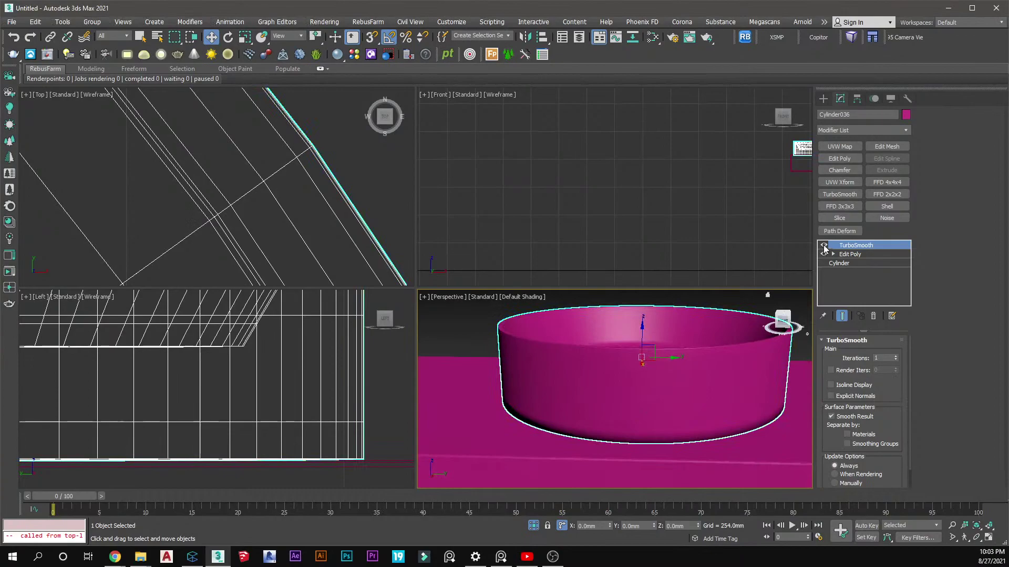
Turn off the TurboSmooth display and isolate the basin to view its underside
{"action": "left_click", "coordinate": [823, 246]}
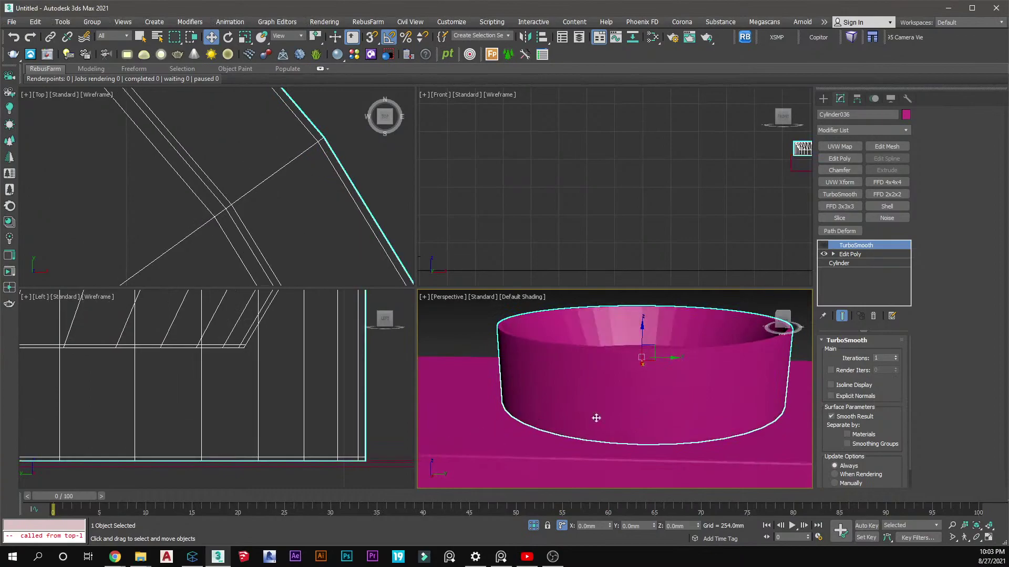
{"action": "right_click", "coordinate": [647, 382]}
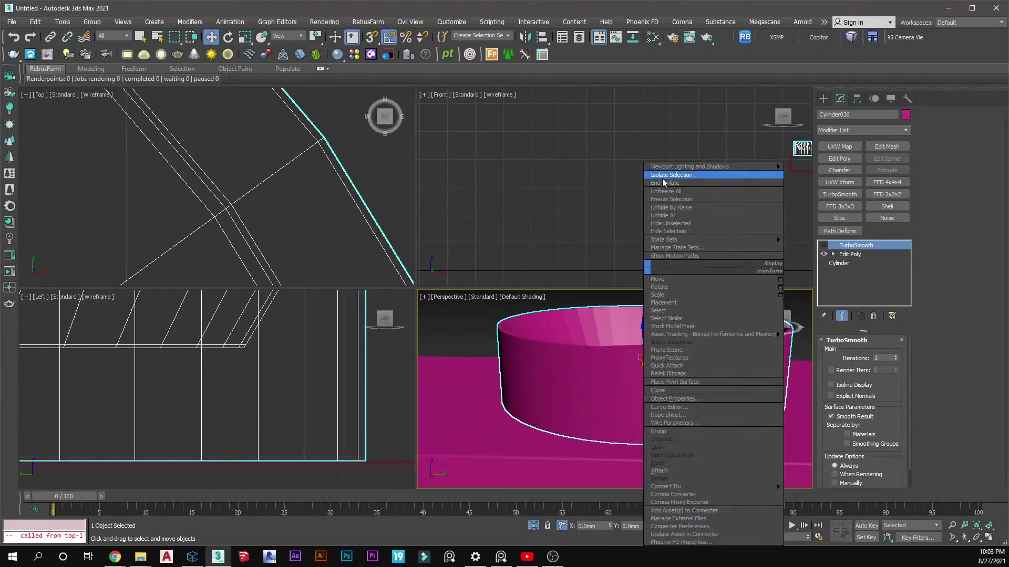
{"action": "left_click", "coordinate": [665, 181]}
{"action": "middle_click_drag", "start_coordinate": [666, 349], "coordinate": [613, 384], "text": "alt"}
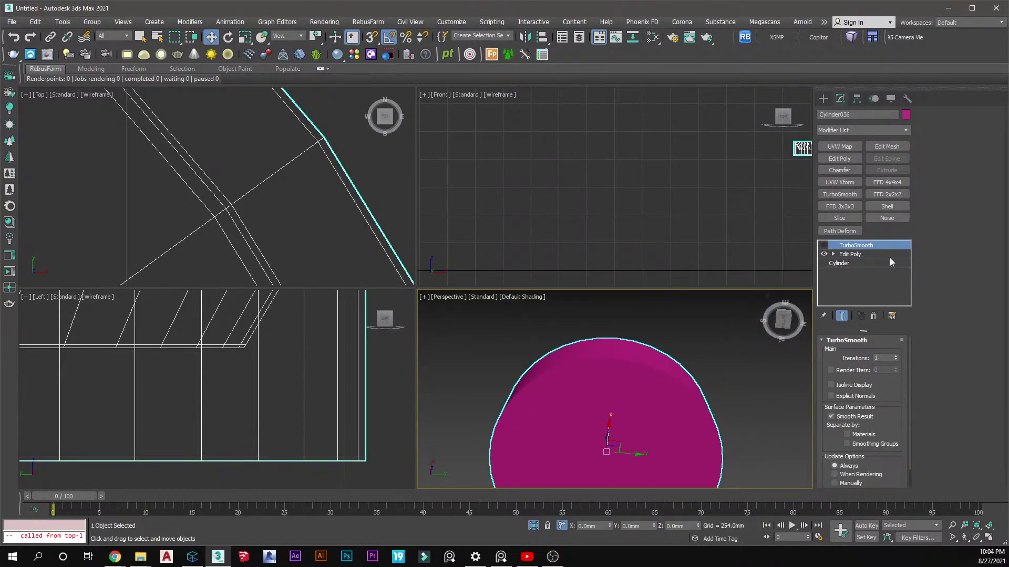
Select the basin's bottom polygon in the Edit Poly modifier and inset it by 2 mm
{"action": "left_click", "coordinate": [833, 254]}
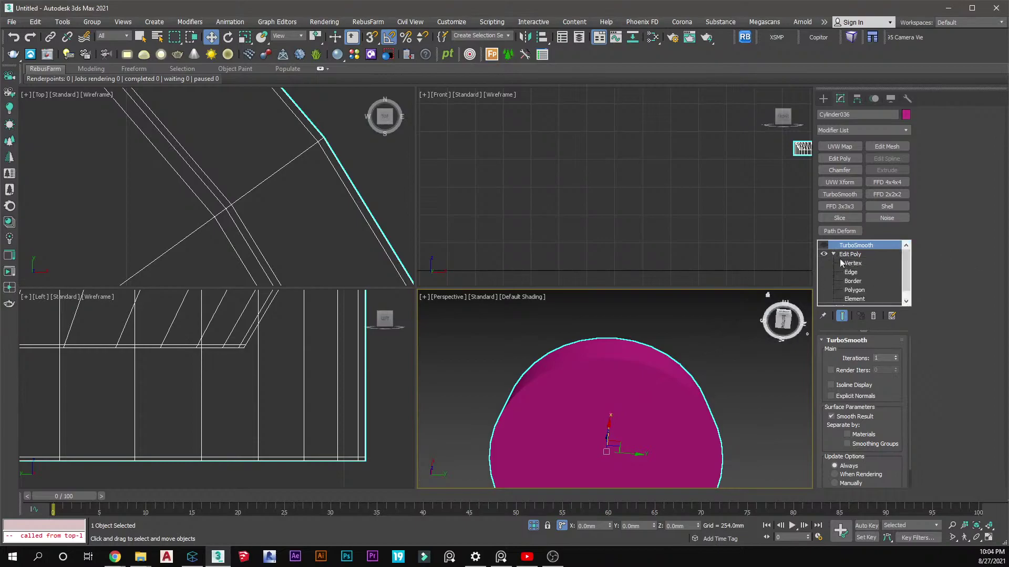
{"action": "left_click", "coordinate": [854, 291]}
{"action": "left_click", "coordinate": [675, 386]}
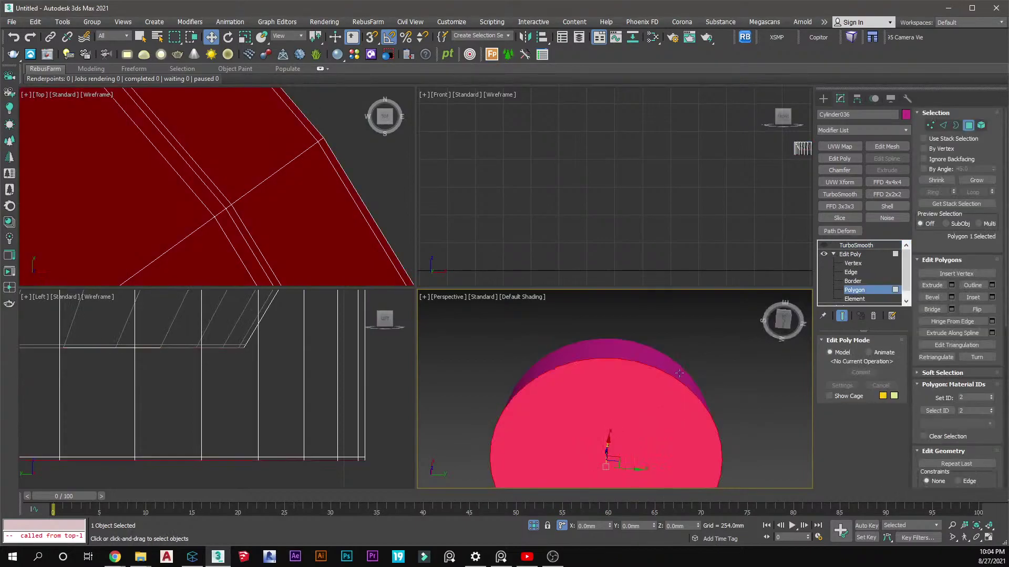
{"action": "left_click", "coordinate": [991, 296]}
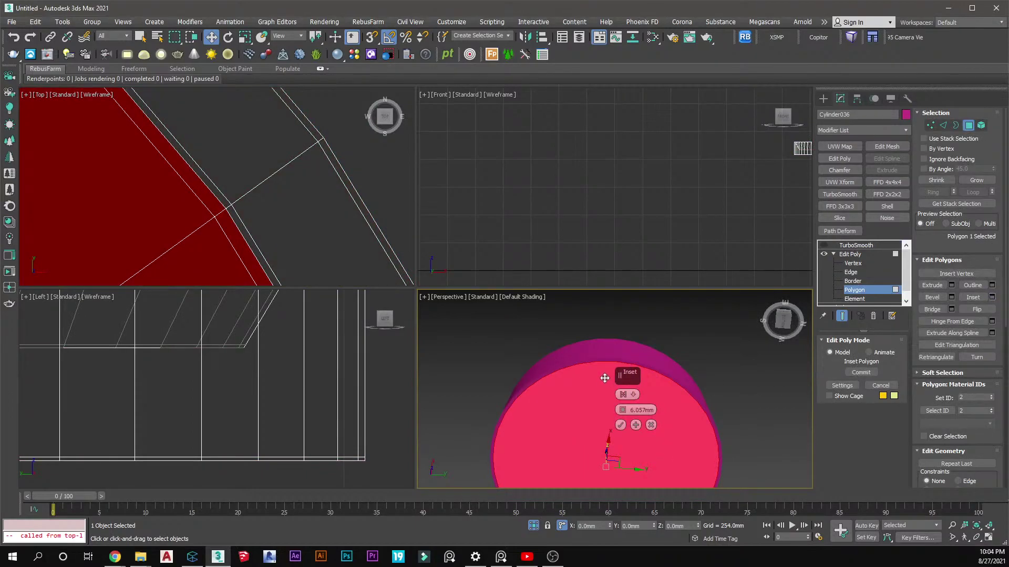
{"action": "scroll", "coordinate": [605, 378], "scroll_direction": "up", "scroll_amount": 3}
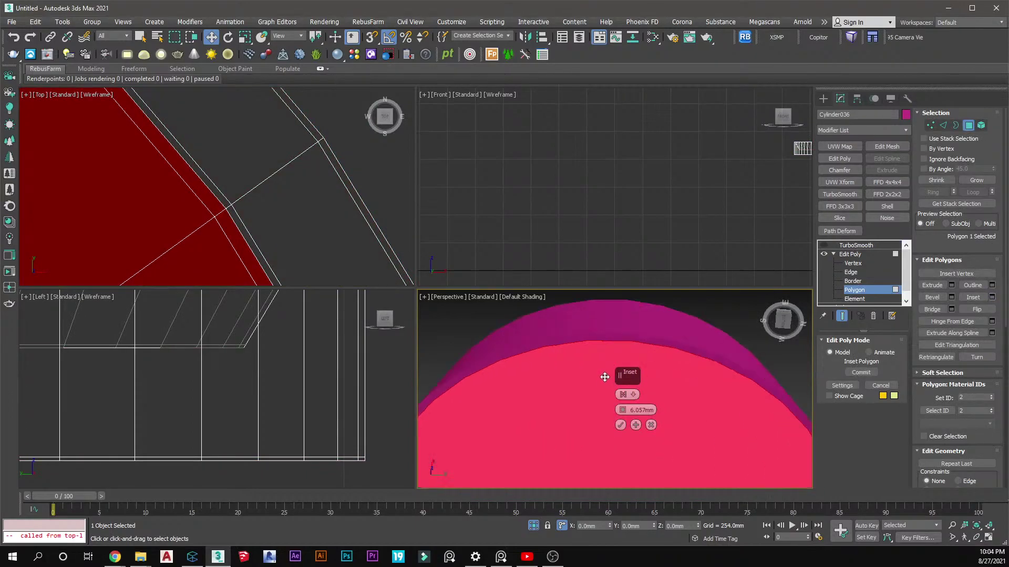
{"action": "right_click", "coordinate": [623, 413]}
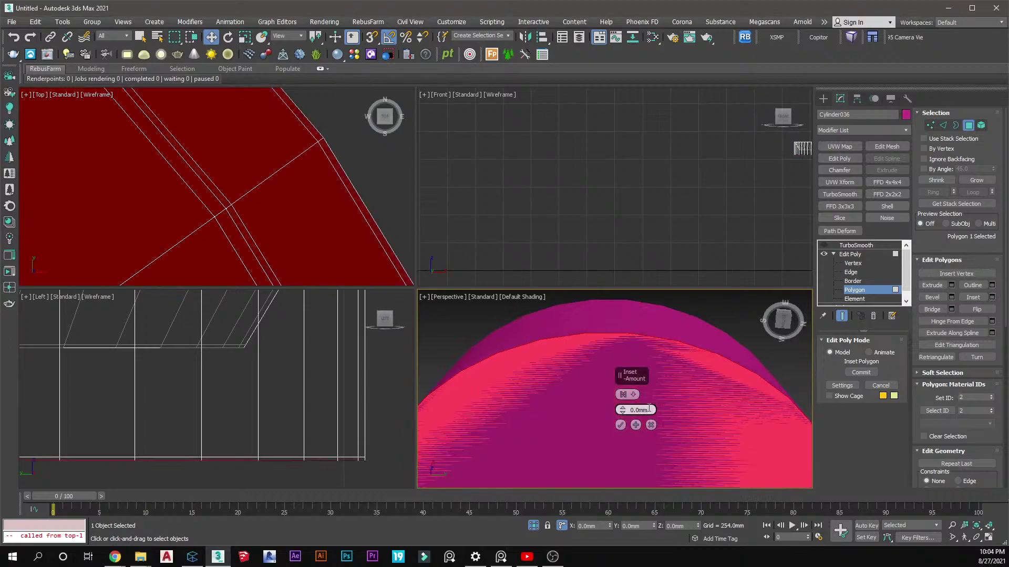
{"action": "type", "text": "2"}
{"action": "key", "text": "Return"}
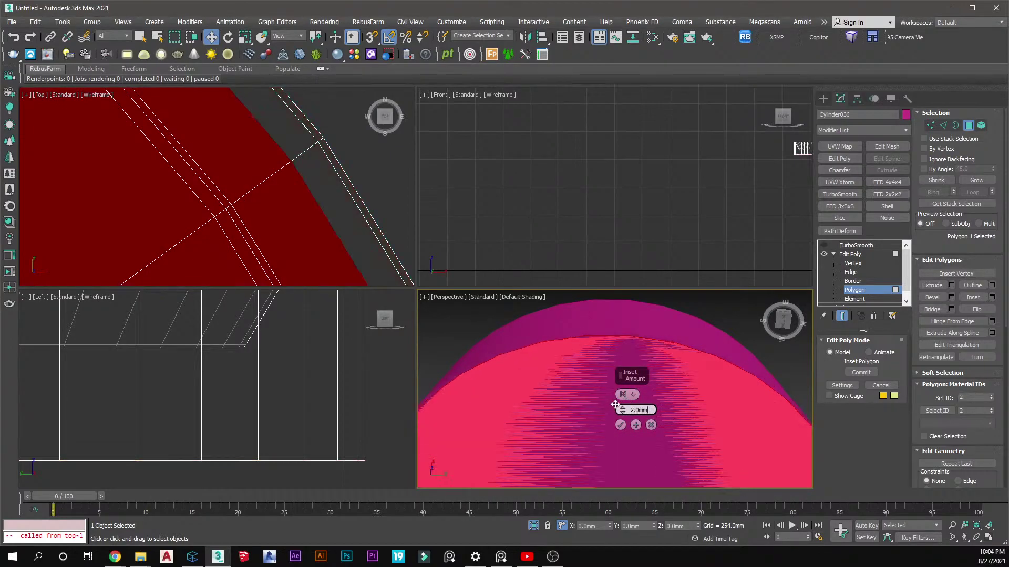
{"action": "left_click", "coordinate": [621, 425]}
Display edged faces in the Perspective view and turn TurboSmooth back on to check the basin's underside
{"action": "left_click", "coordinate": [534, 297]}
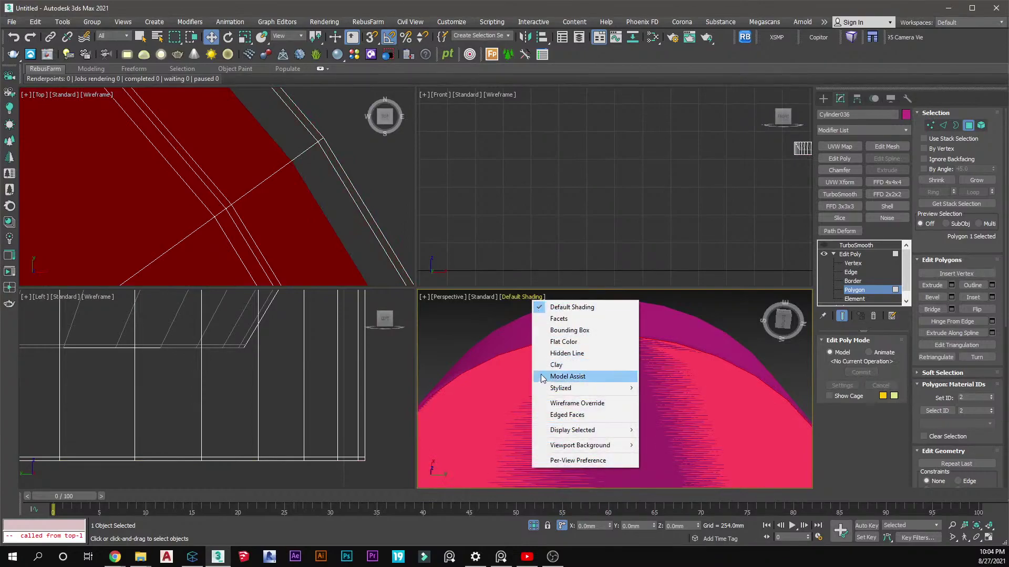
{"action": "left_click", "coordinate": [566, 415]}
{"action": "middle_click_drag", "start_coordinate": [633, 341], "coordinate": [667, 364], "text": "alt"}
{"action": "left_click", "coordinate": [823, 246]}
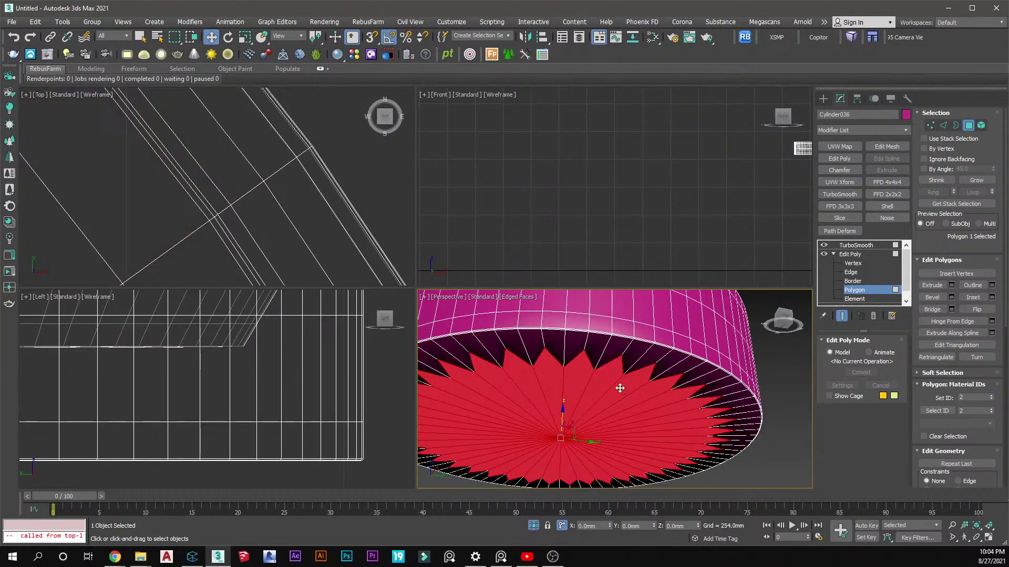
{"action": "middle_click_drag", "start_coordinate": [606, 383], "coordinate": [683, 352], "text": "alt"}
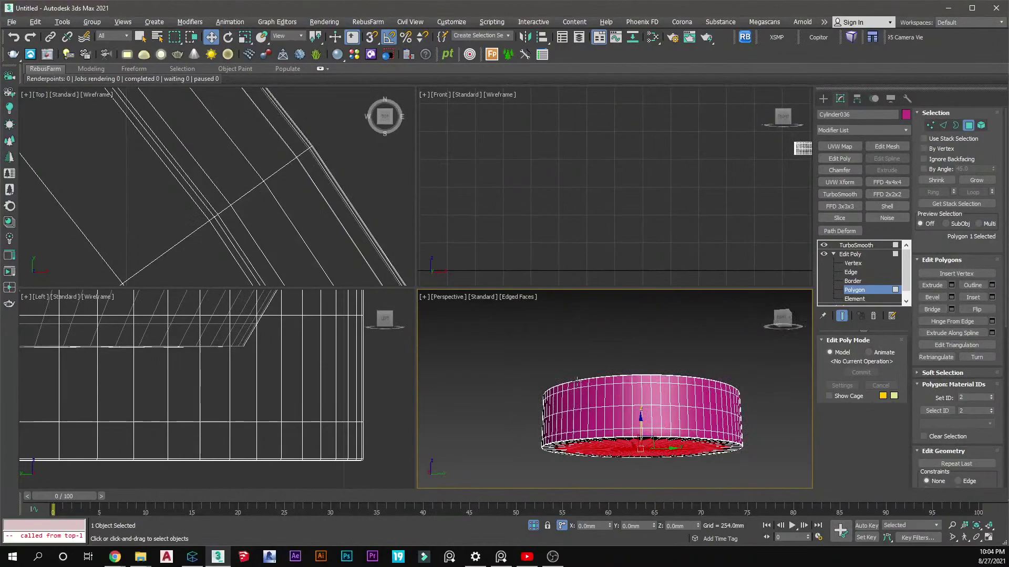
Turn off TurboSmooth and try a Chamfer modifier with a 1.016 mm amount directly above the basin's Edit Poly
{"action": "left_click", "coordinate": [823, 245]}
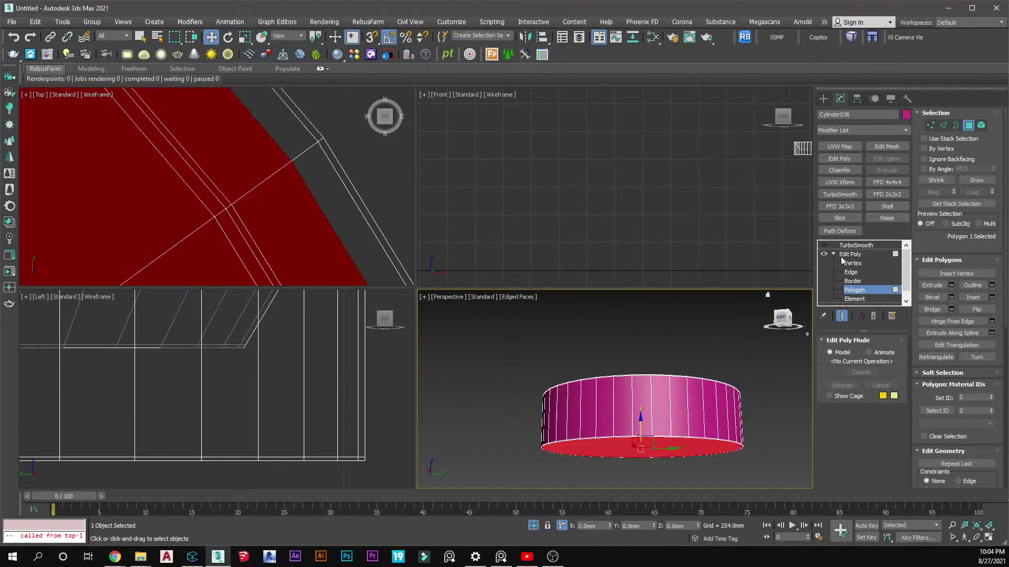
{"action": "left_click", "coordinate": [893, 290]}
{"action": "middle_click_drag", "start_coordinate": [762, 380], "coordinate": [669, 408], "text": "alt"}
{"action": "scroll", "coordinate": [647, 436], "scroll_direction": "up", "scroll_amount": 5}
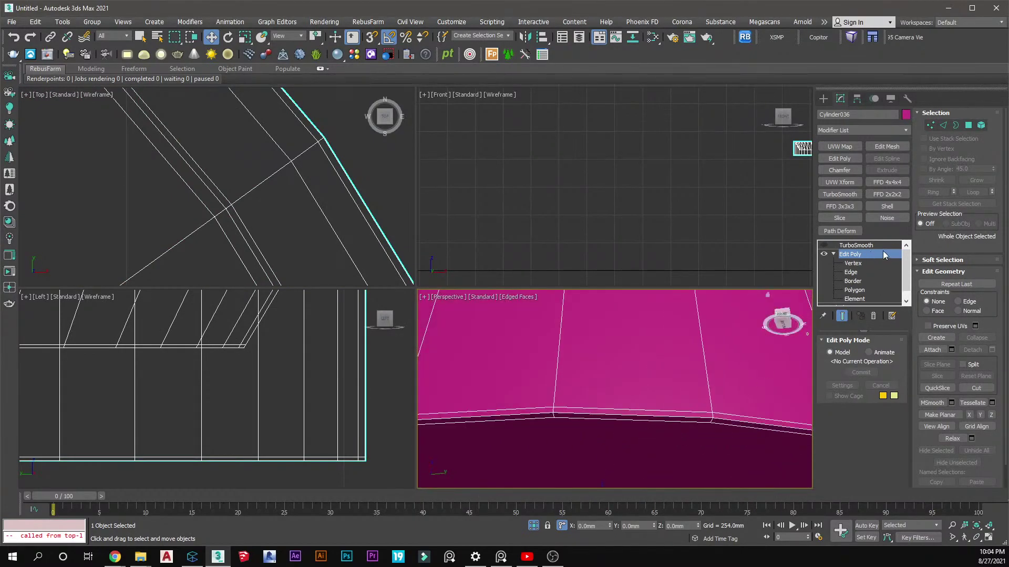
{"action": "left_click", "coordinate": [834, 169]}
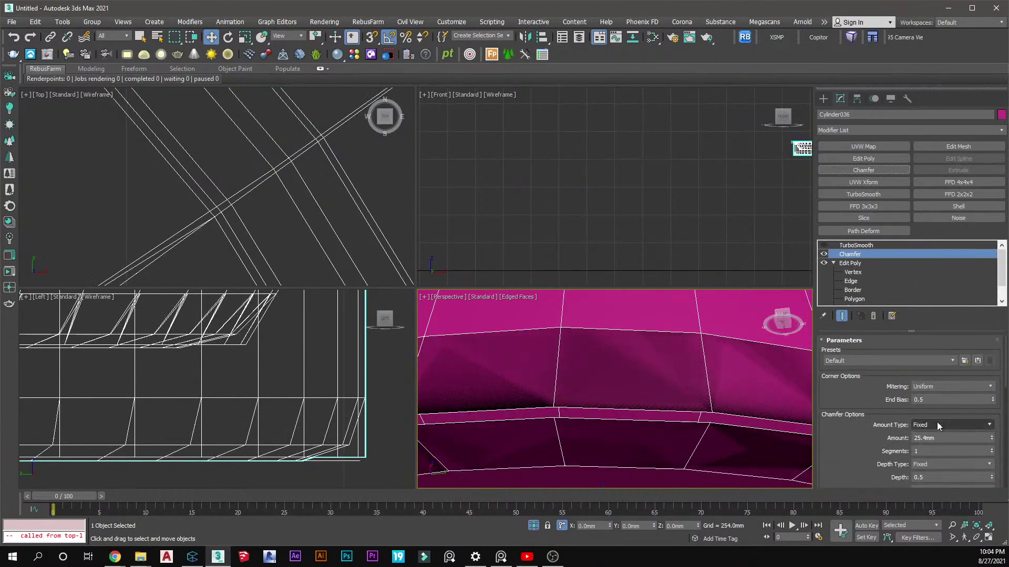
{"action": "left_click_drag", "start_coordinate": [994, 443], "coordinate": [992, 535]}
{"action": "scroll", "coordinate": [682, 428], "scroll_direction": "down", "scroll_amount": 4}
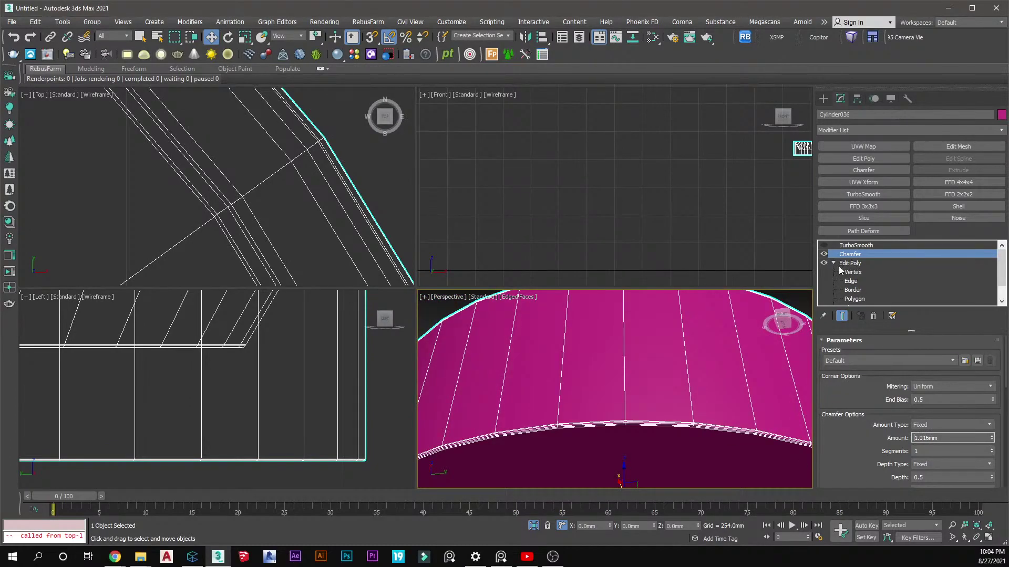
Check the chamfered rim up close, and delete both the Chamfer and TurboSmooth modifiers from the basin
{"action": "key", "text": "z"}
{"action": "middle_click_drag", "start_coordinate": [605, 421], "coordinate": [474, 367], "text": "alt"}
{"action": "scroll", "coordinate": [506, 388], "scroll_direction": "up", "scroll_amount": 3}
{"action": "scroll", "coordinate": [579, 378], "scroll_direction": "up", "scroll_amount": 4}
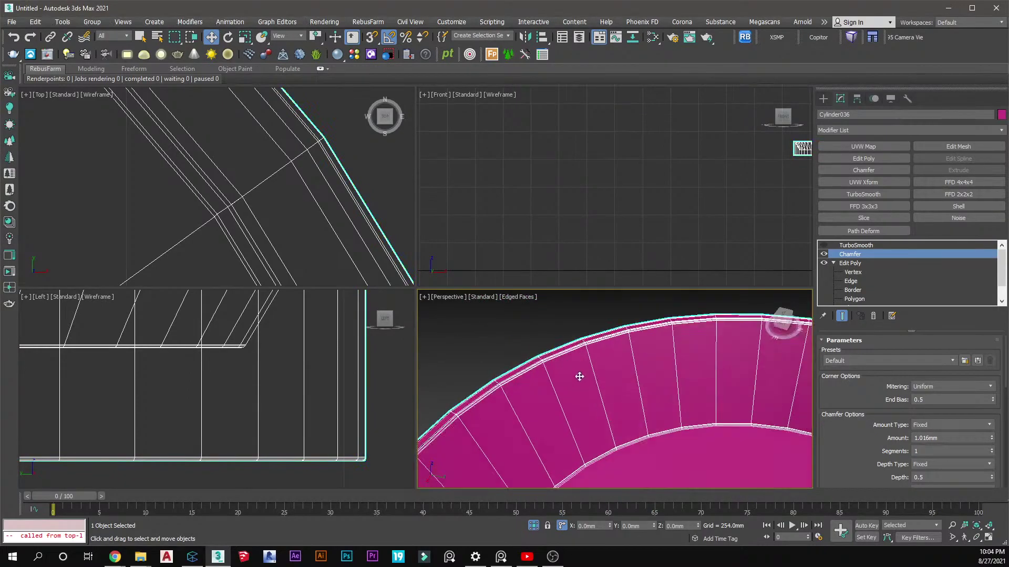
{"action": "scroll", "coordinate": [550, 347], "scroll_direction": "up", "scroll_amount": 3}
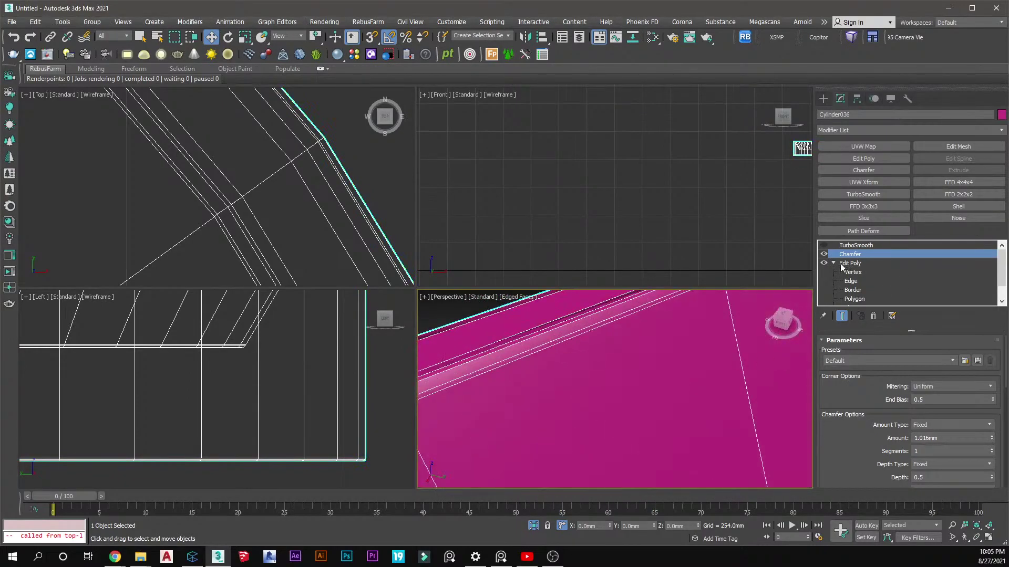
{"action": "left_click", "coordinate": [823, 254]}
{"action": "key", "text": "Delete"}
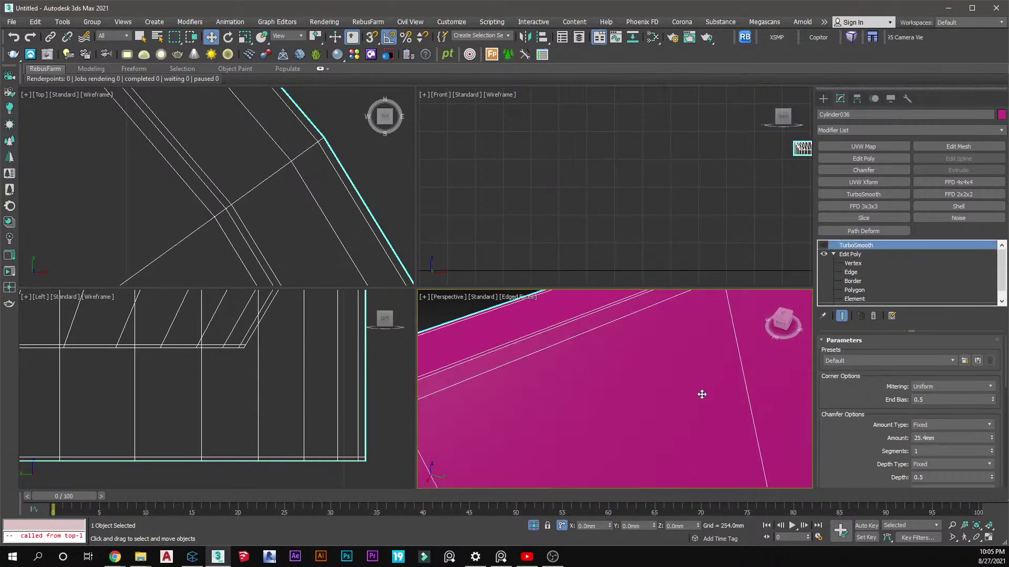
{"action": "key", "text": "Delete"}
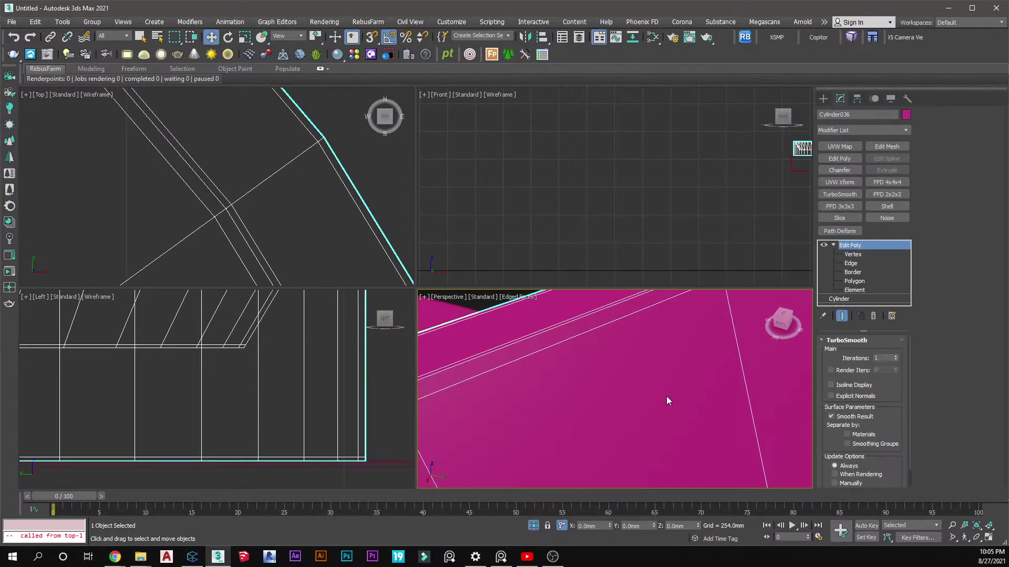
Replace the basin's tight support edges with two evenly spaced edge loops around the sloped inner wall
{"action": "scroll", "coordinate": [666, 397], "scroll_direction": "down", "scroll_amount": 10}
{"action": "scroll", "coordinate": [667, 403], "scroll_direction": "up", "scroll_amount": 10}
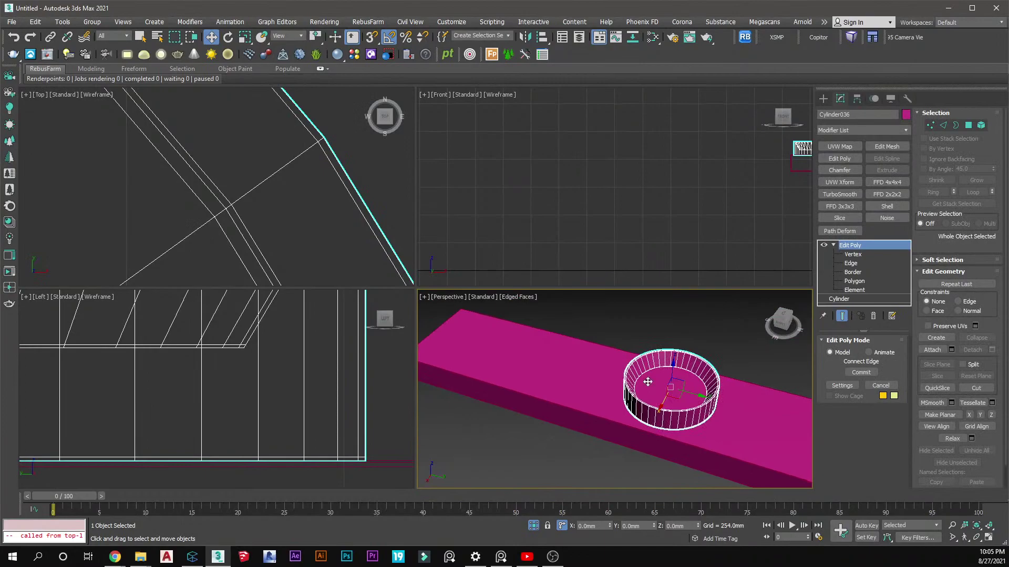
{"action": "key", "text": "ctrl+shift+e"}
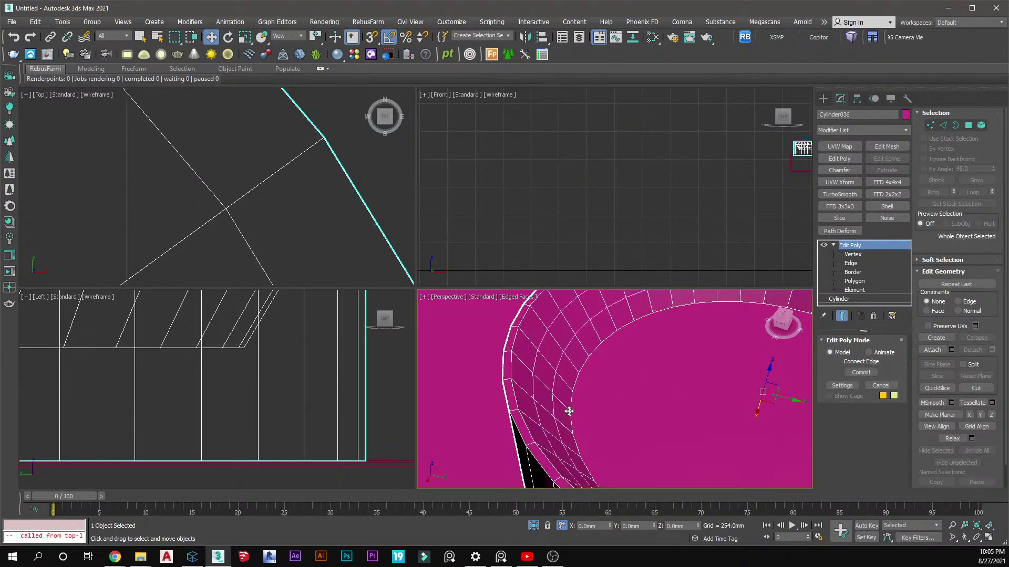
{"action": "scroll", "coordinate": [298, 457], "scroll_direction": "down", "scroll_amount": 4}
{"action": "scroll", "coordinate": [314, 423], "scroll_direction": "up", "scroll_amount": 1}
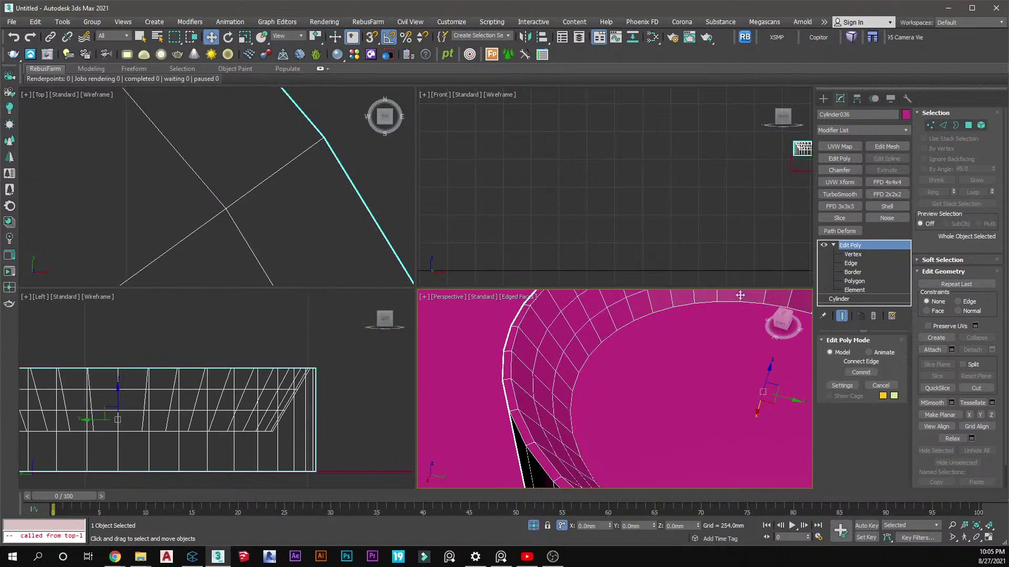
Add a Chamfer modifier to the basin, try an amount of 3 mm, and reduce it to 1.118 mm
{"action": "left_click", "coordinate": [835, 170]}
{"action": "left_click", "coordinate": [935, 438]}
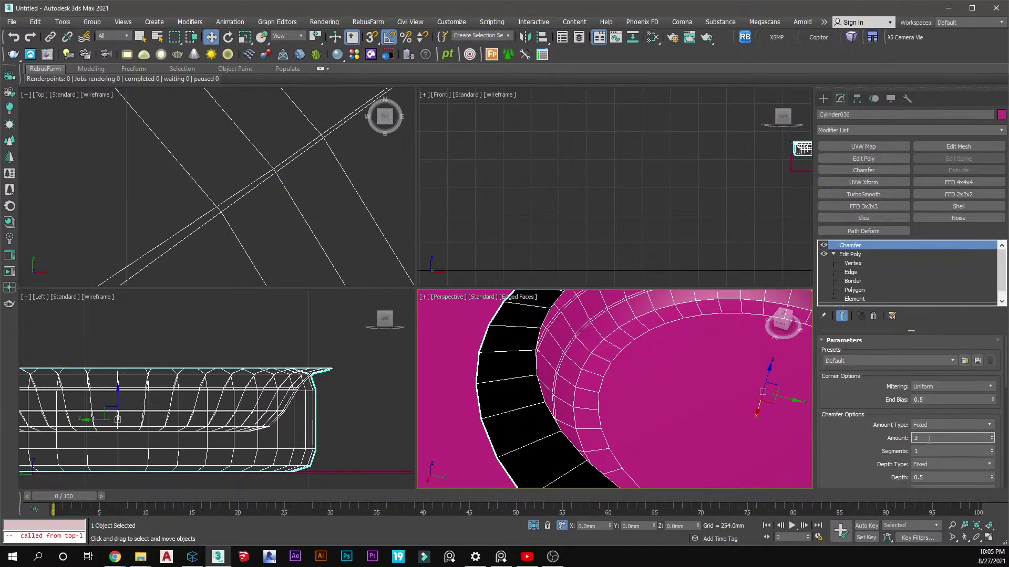
{"action": "key", "text": "Return"}
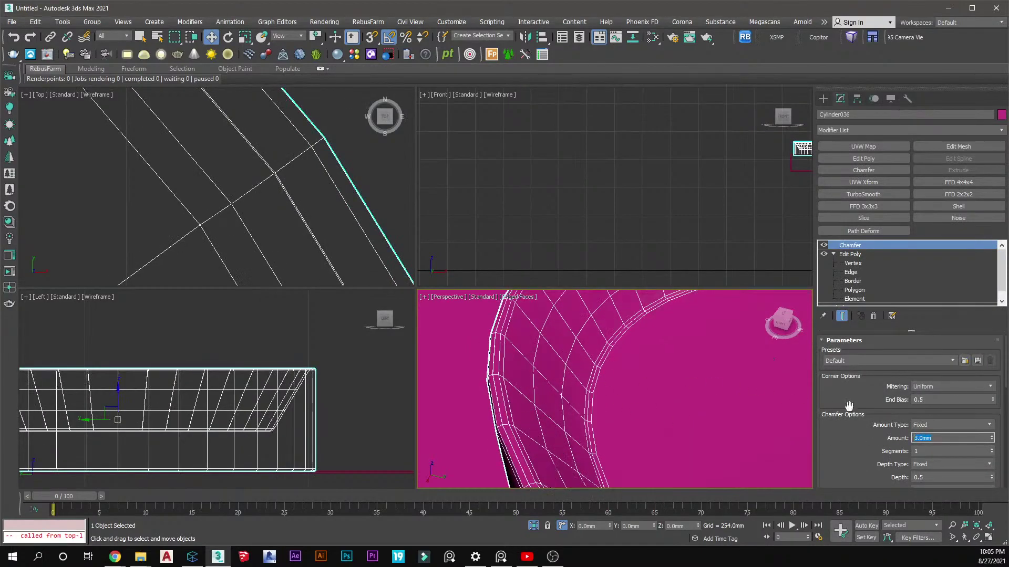
{"action": "left_click_drag", "start_coordinate": [992, 440], "coordinate": [993, 443]}
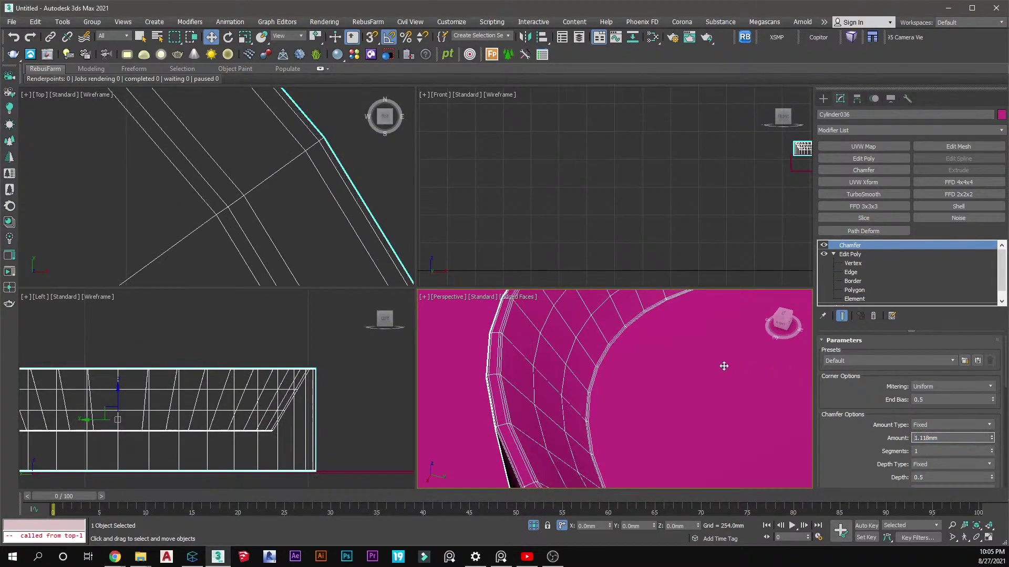
Inspect the chamfered corner profile in the Left view and set the Chamfer segments to 2
{"action": "scroll", "coordinate": [727, 367], "scroll_direction": "down", "scroll_amount": 5}
{"action": "middle_click_drag", "start_coordinate": [727, 368], "coordinate": [651, 419], "text": "alt"}
{"action": "scroll", "coordinate": [676, 401], "scroll_direction": "up", "scroll_amount": 8}
{"action": "scroll", "coordinate": [315, 476], "scroll_direction": "up", "scroll_amount": 4}
{"action": "middle_click_drag", "start_coordinate": [315, 476], "coordinate": [286, 314]}
{"action": "scroll", "coordinate": [286, 314], "scroll_direction": "up", "scroll_amount": 3}
{"action": "left_click", "coordinate": [992, 449]}
{"action": "scroll", "coordinate": [642, 401], "scroll_direction": "down", "scroll_amount": 6}
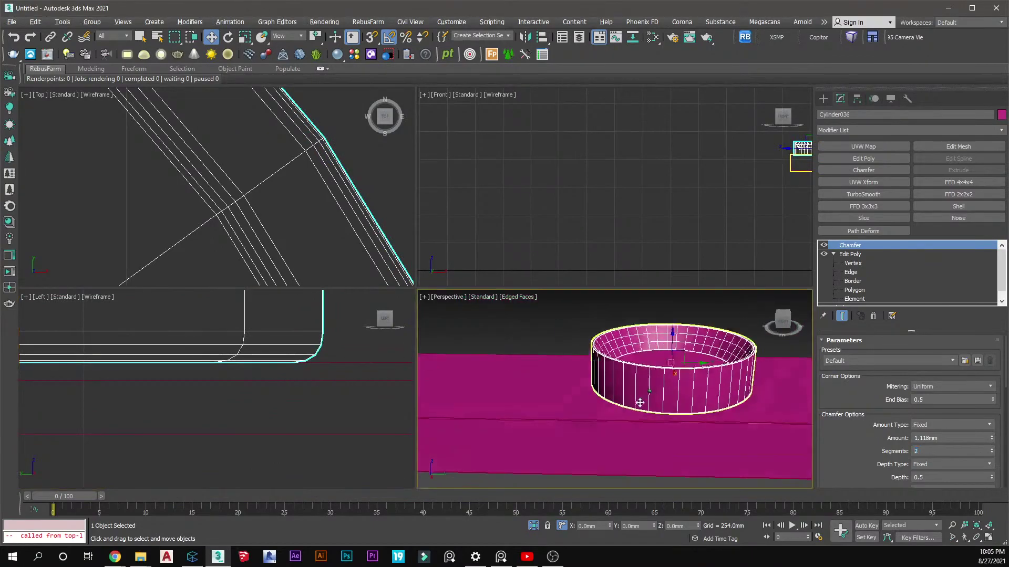
Add a TurboSmooth modifier above the Chamfer and frame the whole basin to check the smoothing
{"action": "middle_click_drag", "start_coordinate": [642, 401], "coordinate": [671, 373], "text": "alt"}
{"action": "key", "text": "z"}
{"action": "scroll", "coordinate": [606, 341], "scroll_direction": "up", "scroll_amount": 5}
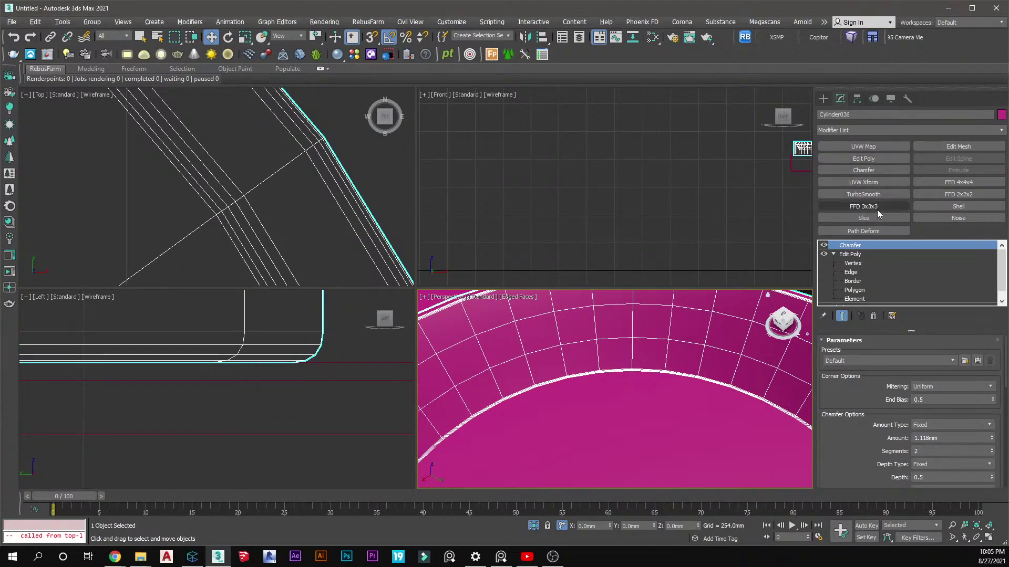
{"action": "left_click", "coordinate": [872, 196]}
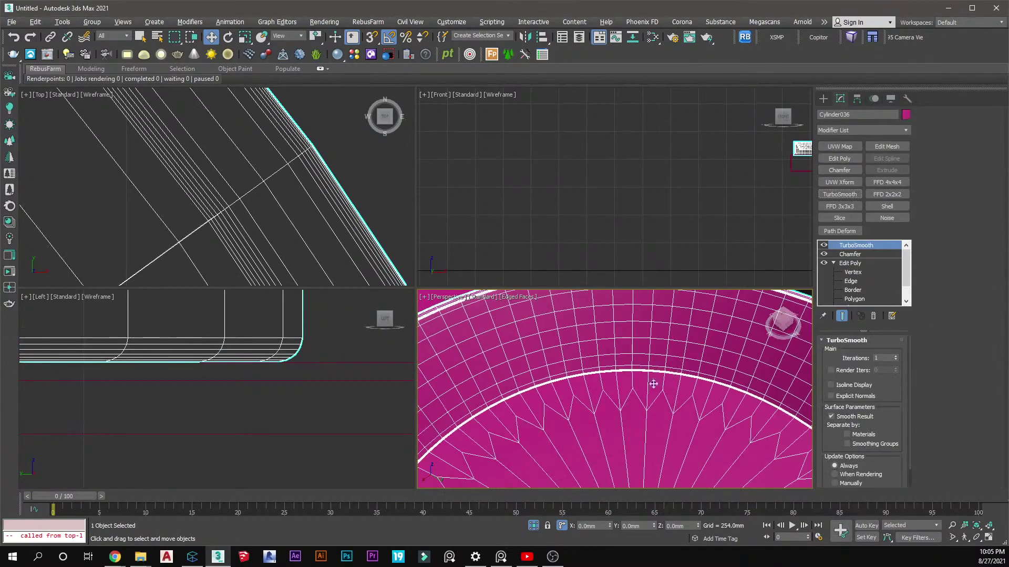
{"action": "key", "text": "z"}
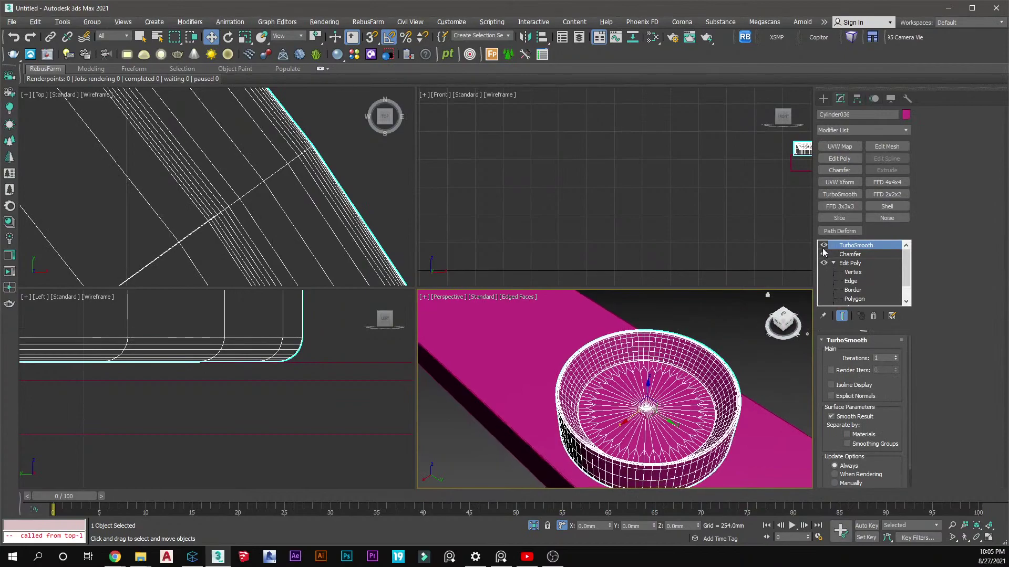
Turn off TurboSmooth, add an Edit Poly modifier above the Chamfer, and delete the basin's inner floor polygon there
{"action": "left_click", "coordinate": [824, 246]}
{"action": "left_click", "coordinate": [877, 254]}
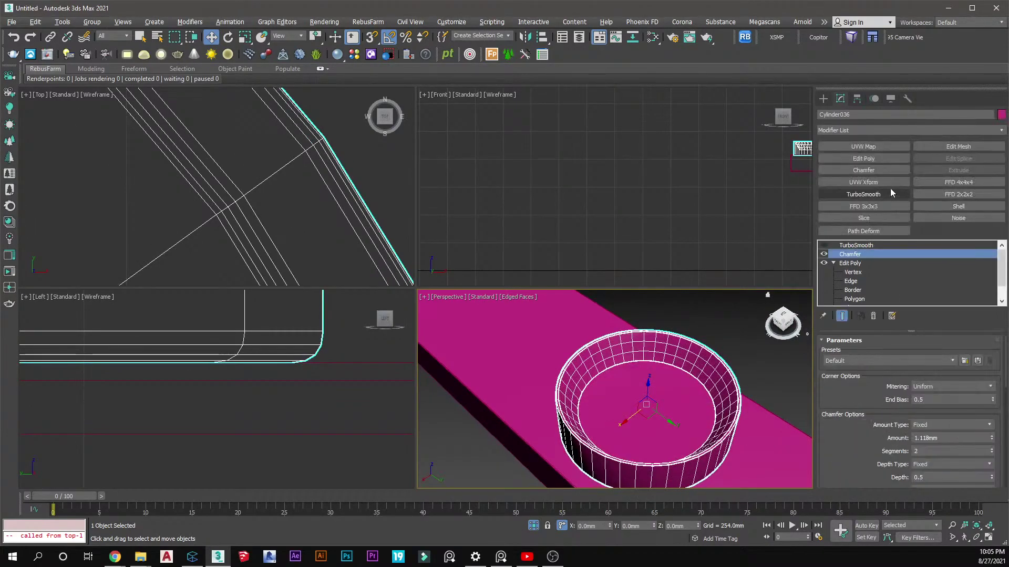
{"action": "left_click", "coordinate": [875, 159]}
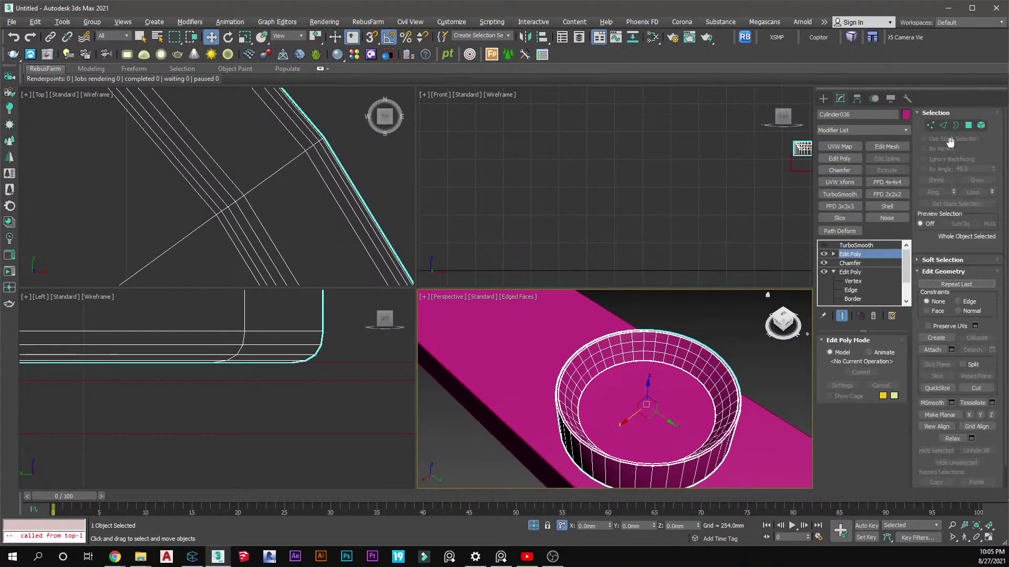
{"action": "left_click", "coordinate": [968, 126]}
{"action": "scroll", "coordinate": [683, 357], "scroll_direction": "up", "scroll_amount": 3}
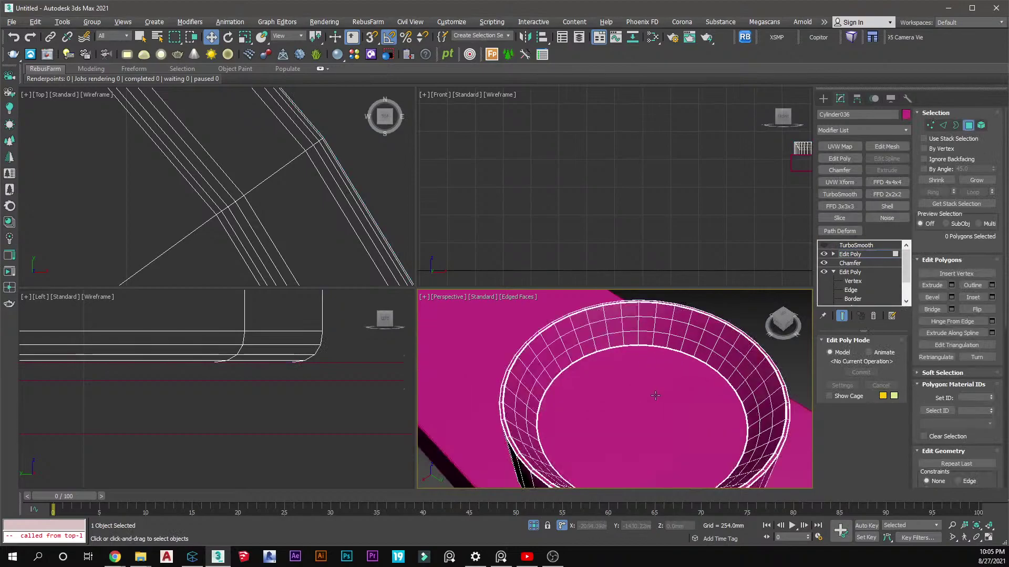
{"action": "left_click", "coordinate": [656, 396]}
{"action": "scroll", "coordinate": [662, 394], "scroll_direction": "up", "scroll_amount": 3}
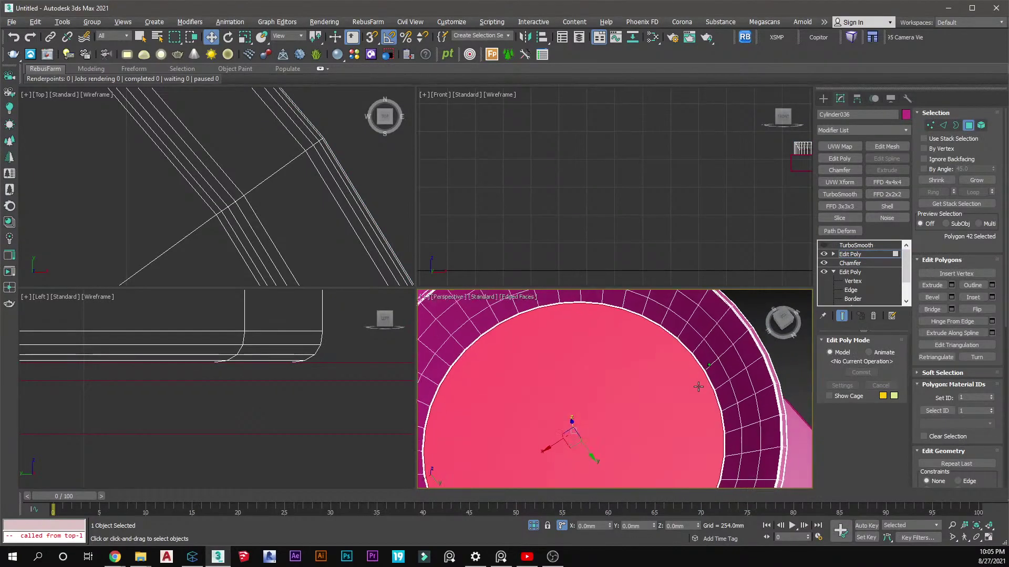
{"action": "scroll", "coordinate": [699, 377], "scroll_direction": "up", "scroll_amount": 3}
{"action": "left_click", "coordinate": [702, 376]}
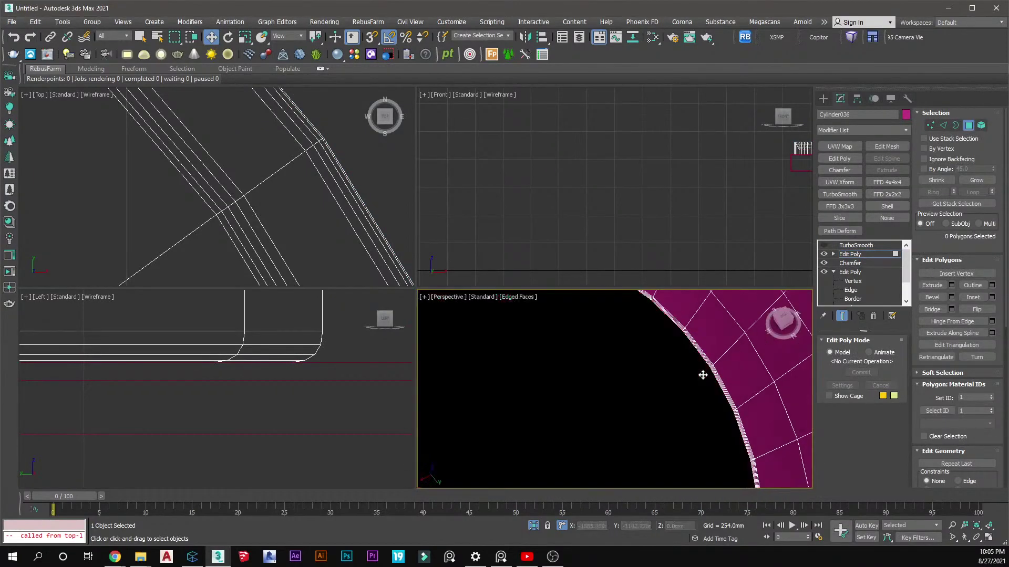
Select the open border around the hole in the basin's floor
{"action": "scroll", "coordinate": [706, 372], "scroll_direction": "up", "scroll_amount": 2}
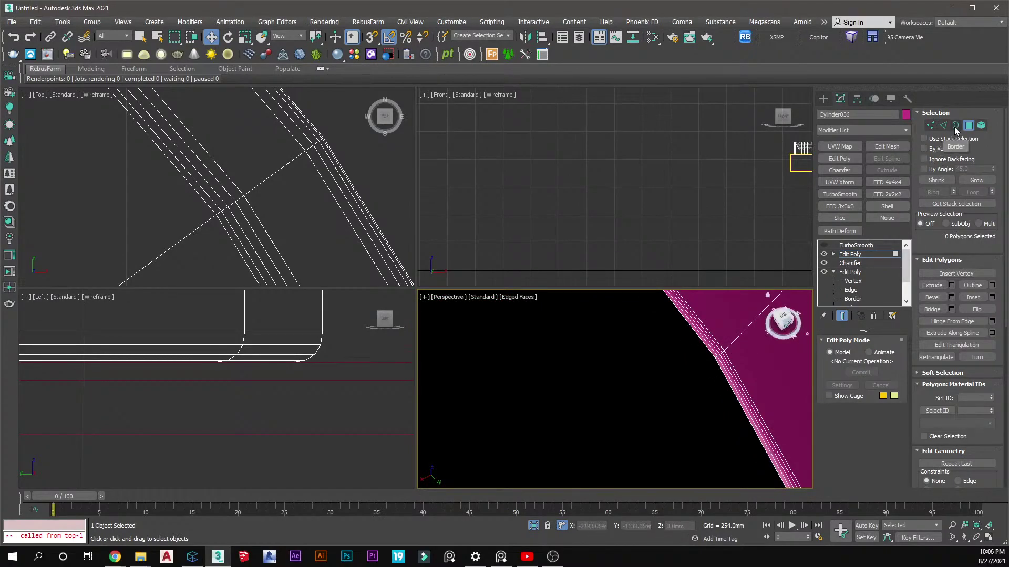
{"action": "left_click", "coordinate": [955, 125]}
{"action": "left_click", "coordinate": [710, 357]}
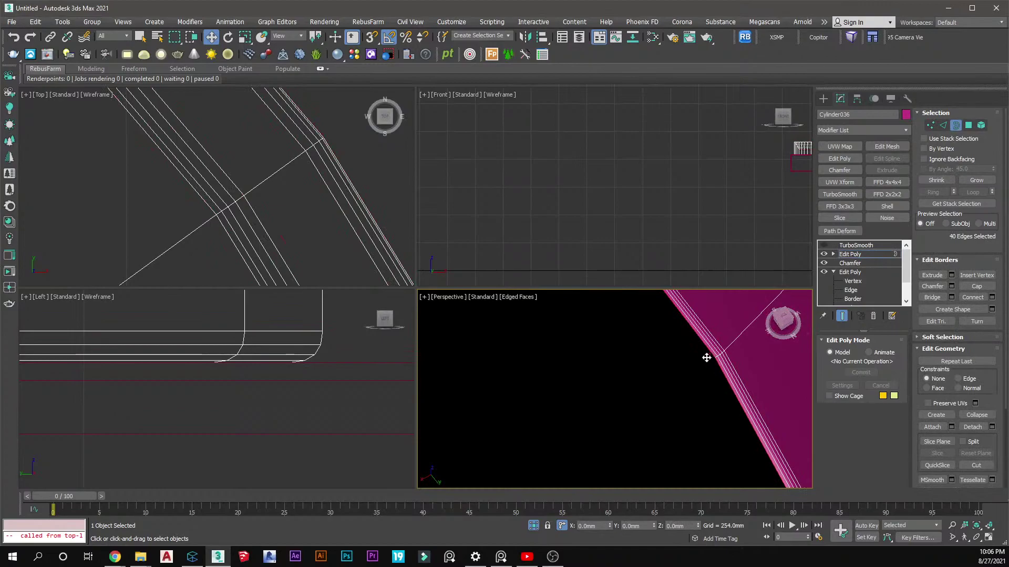
{"action": "key", "text": "z"}
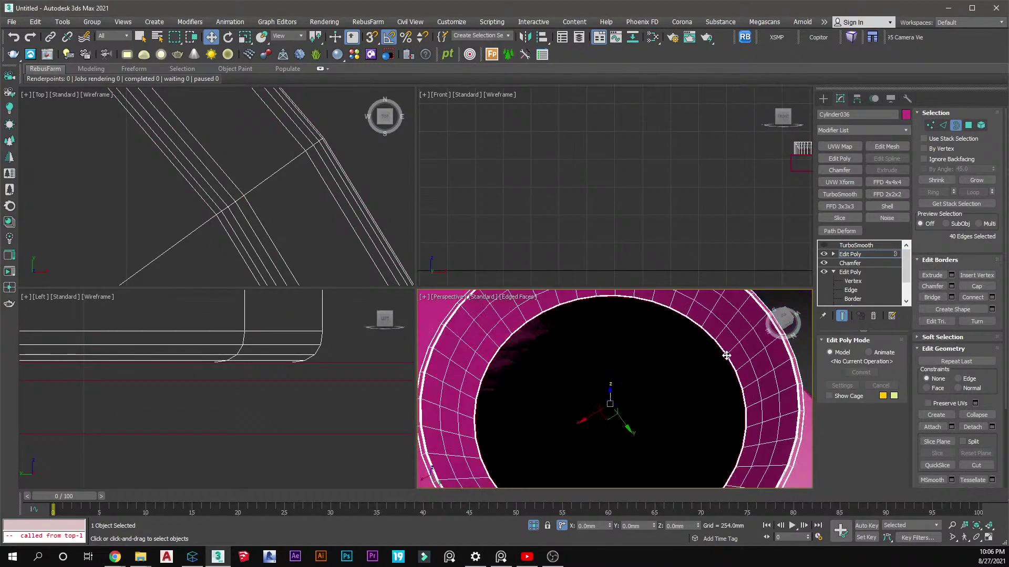
Delete the Edit Poly modifier above the Chamfer and turn TurboSmooth back on
{"action": "right_click", "coordinate": [842, 257]}
{"action": "left_click", "coordinate": [850, 272]}
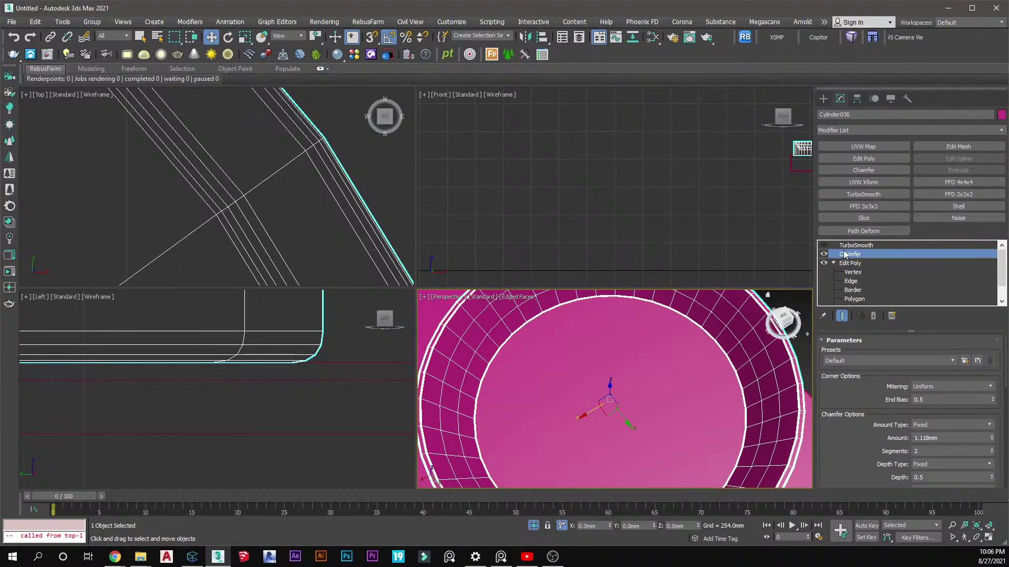
{"action": "left_click", "coordinate": [823, 245]}
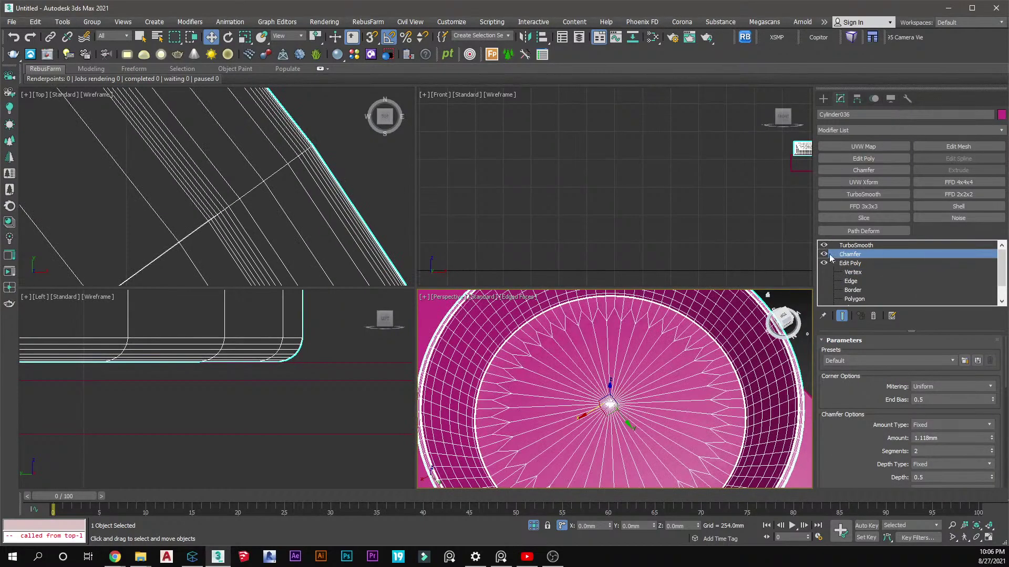
Add an Edit Poly modifier above TurboSmooth and delete the inner floor polygons, growing the selection from the centre vertex
{"action": "left_click", "coordinate": [945, 245]}
{"action": "left_click", "coordinate": [840, 159]}
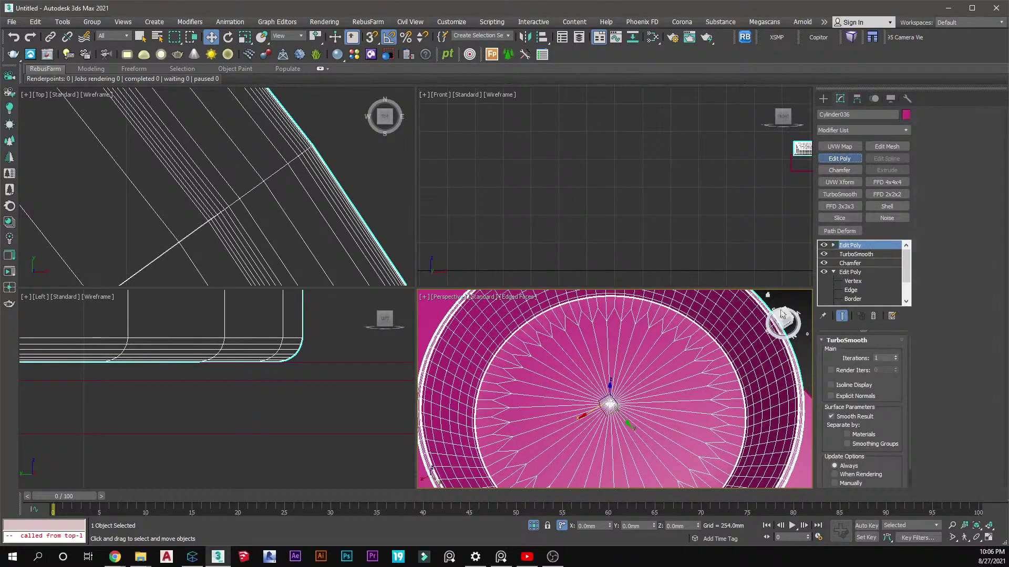
{"action": "left_click", "coordinate": [929, 125]}
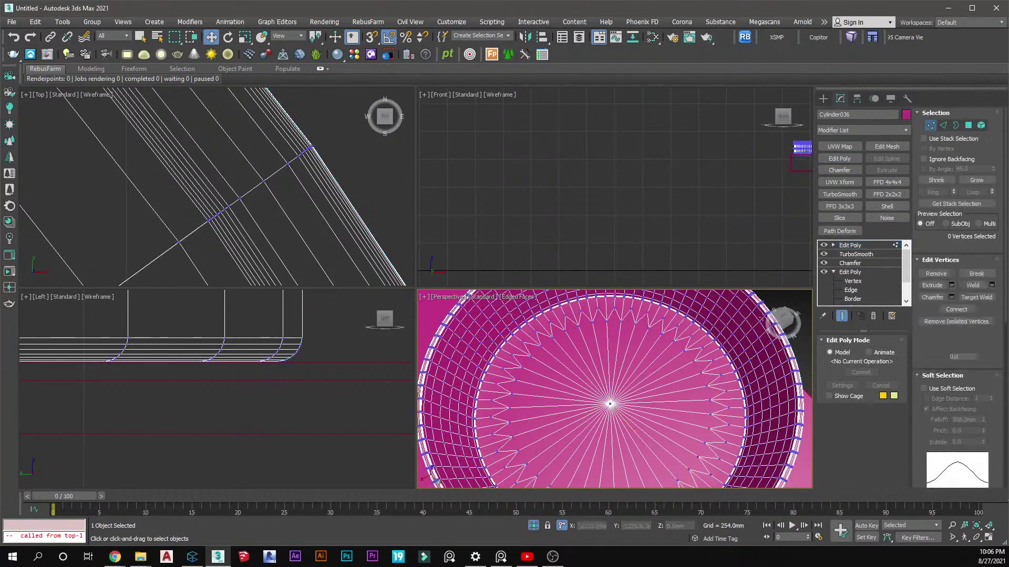
{"action": "left_click", "coordinate": [611, 404]}
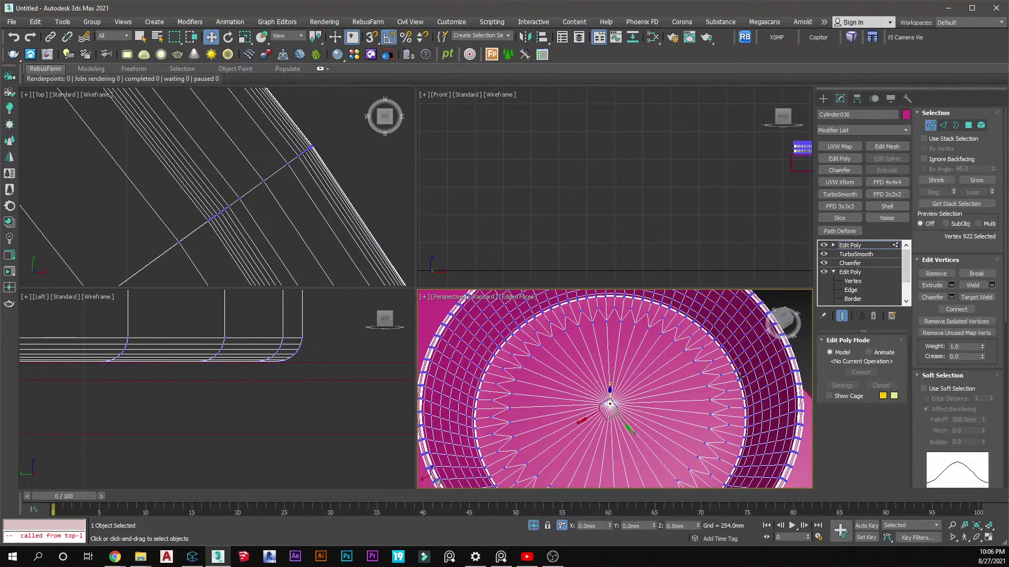
{"action": "left_click", "coordinate": [967, 126], "text": "ctrl"}
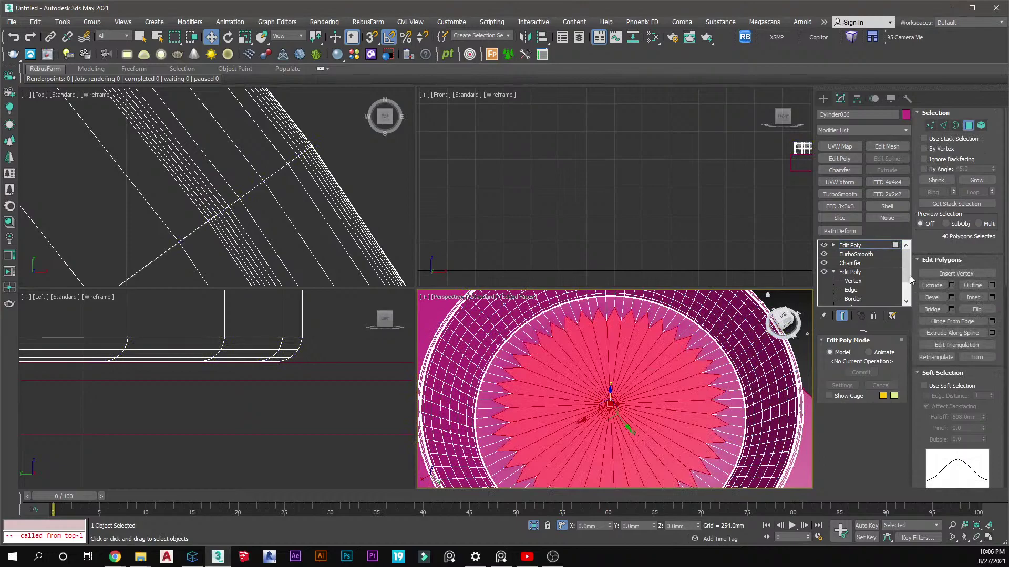
{"action": "left_click", "coordinate": [971, 182]}
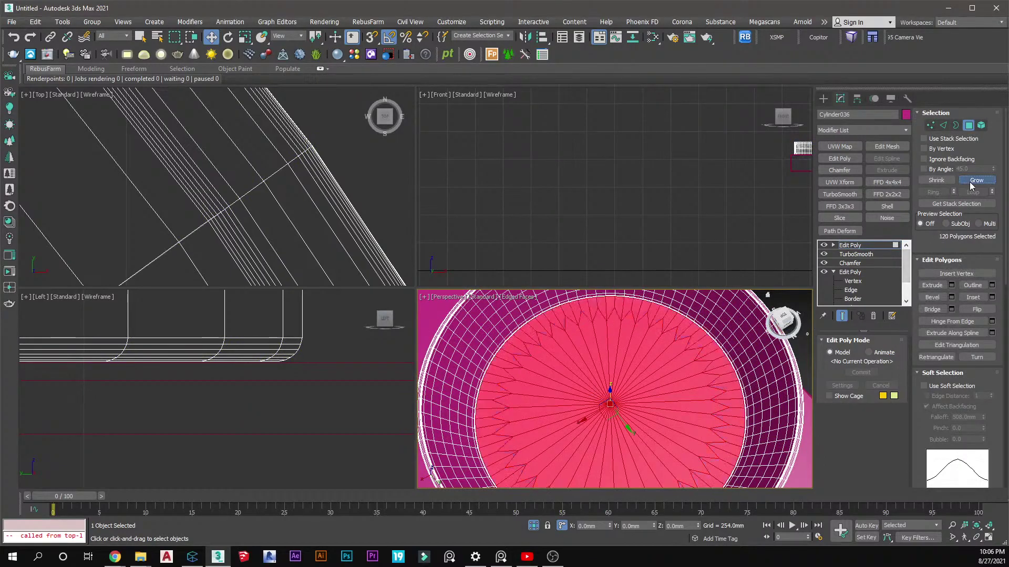
{"action": "scroll", "coordinate": [728, 431], "scroll_direction": "up", "scroll_amount": 8}
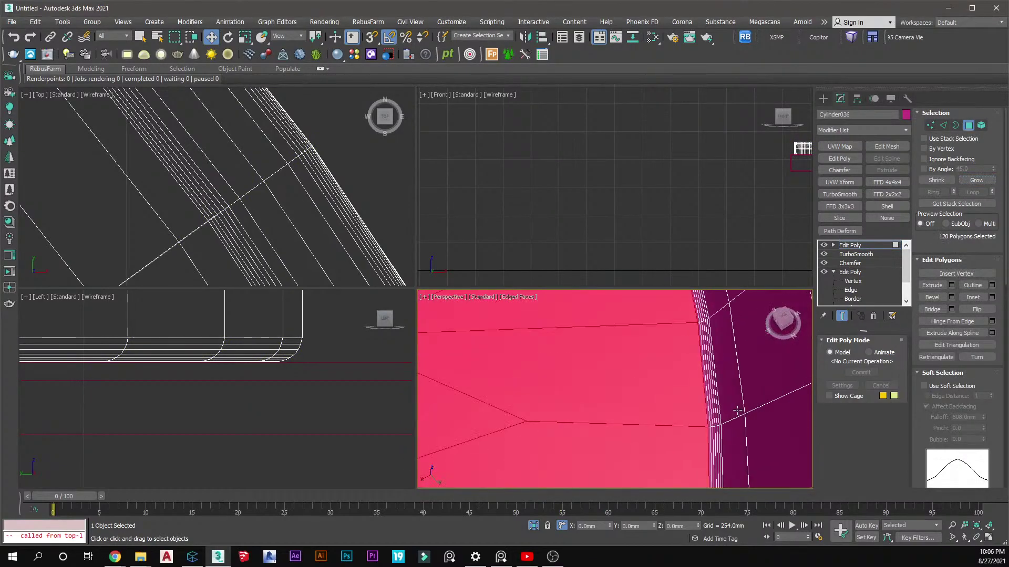
{"action": "key", "text": "ctrl+d"}
{"action": "scroll", "coordinate": [719, 410], "scroll_direction": "down", "scroll_amount": 8}
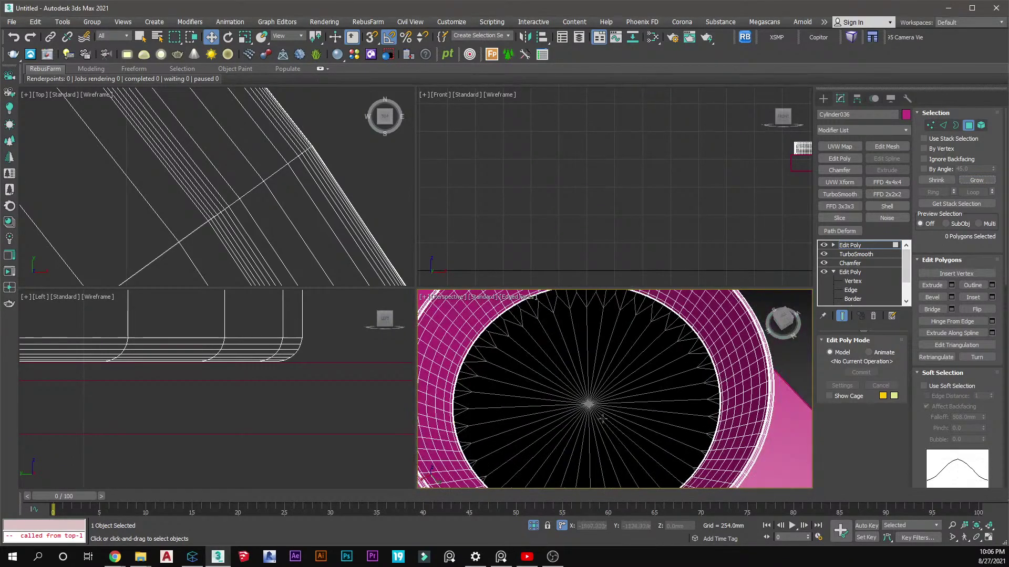
Delete the basin's underside polygons, growing the selection outward from the centre vertex
{"action": "key", "text": "1"}
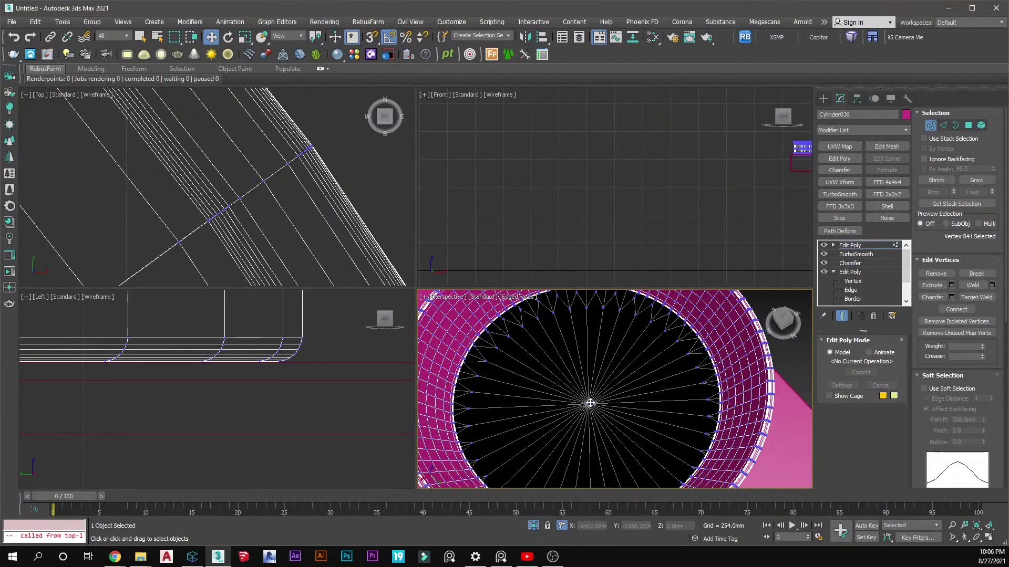
{"action": "left_click", "coordinate": [968, 125]}
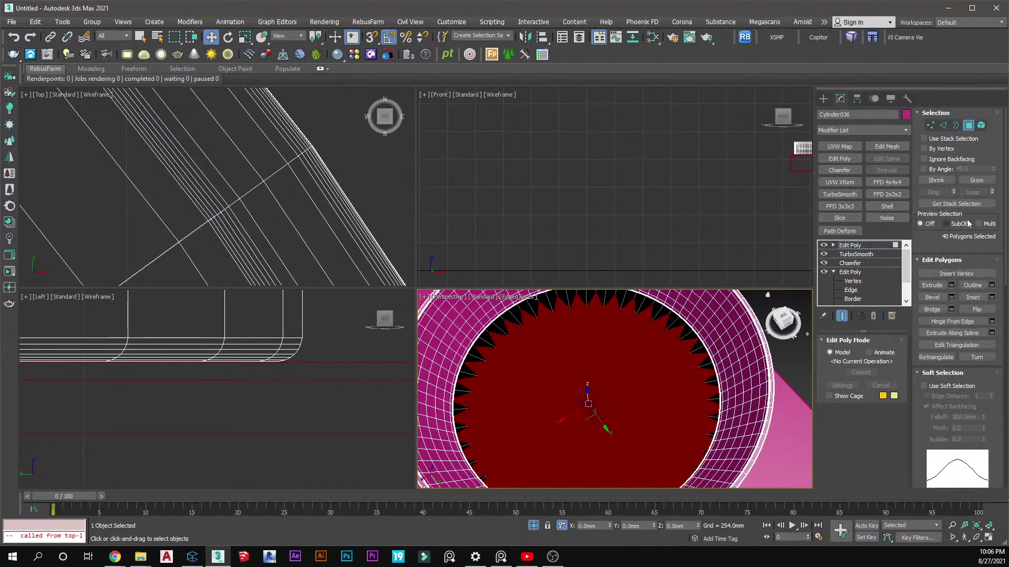
{"action": "left_click", "coordinate": [976, 181]}
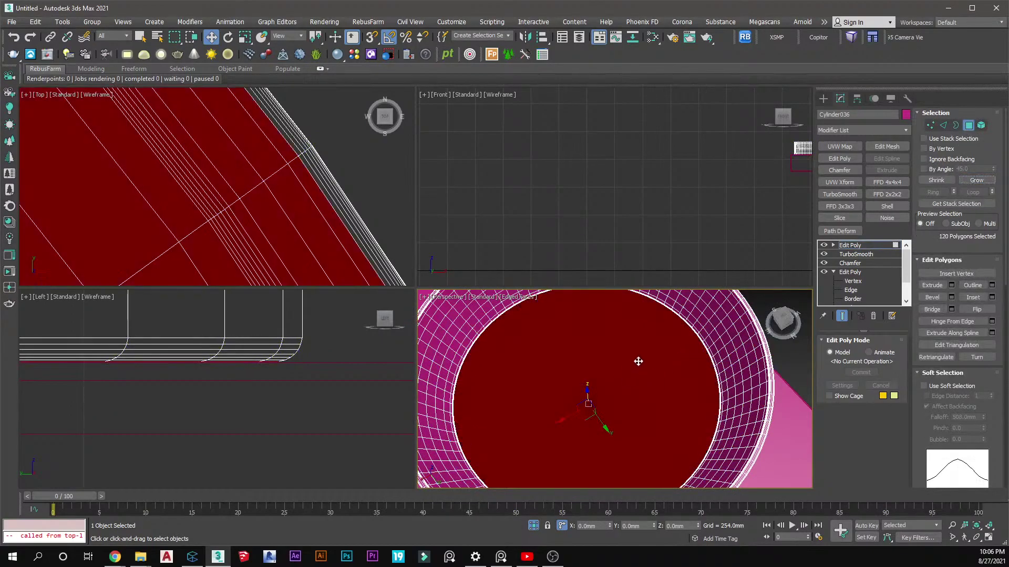
{"action": "key", "text": "ctrl+d"}
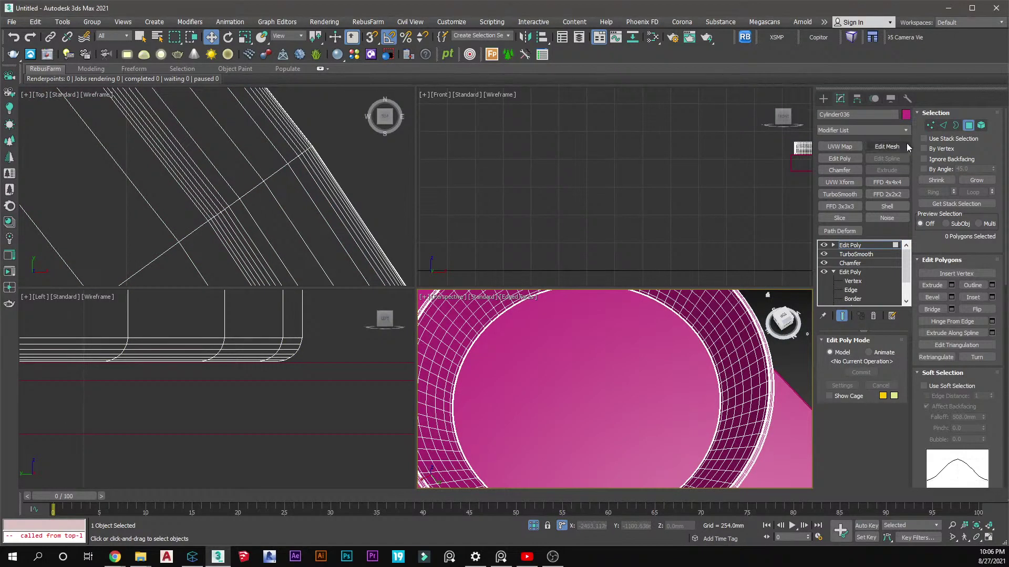
Isolate the basin, select the open border around its underside, and cap it
{"action": "left_click", "coordinate": [955, 126]}
{"action": "scroll", "coordinate": [717, 323], "scroll_direction": "down", "scroll_amount": 6}
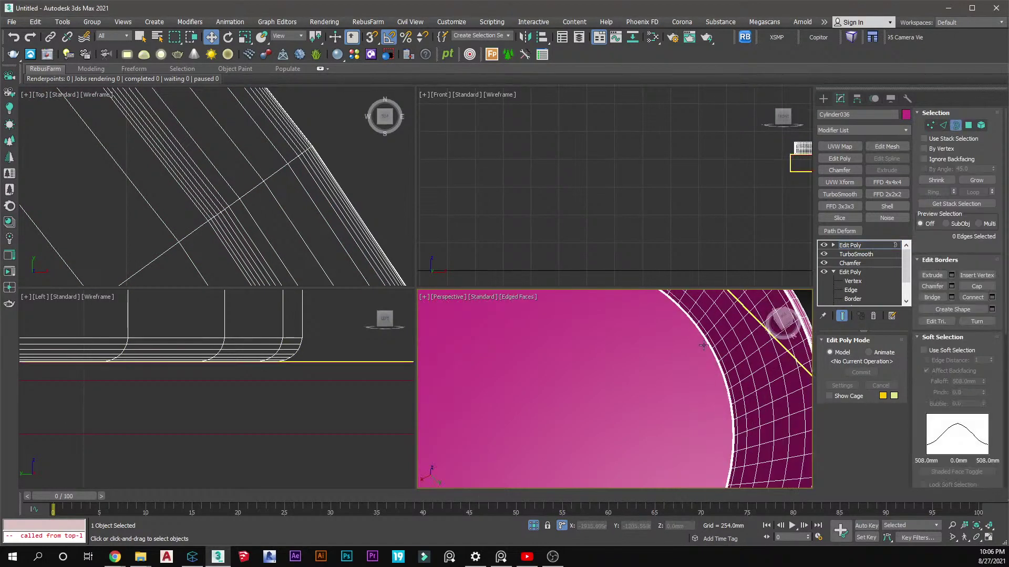
{"action": "right_click", "coordinate": [715, 274]}
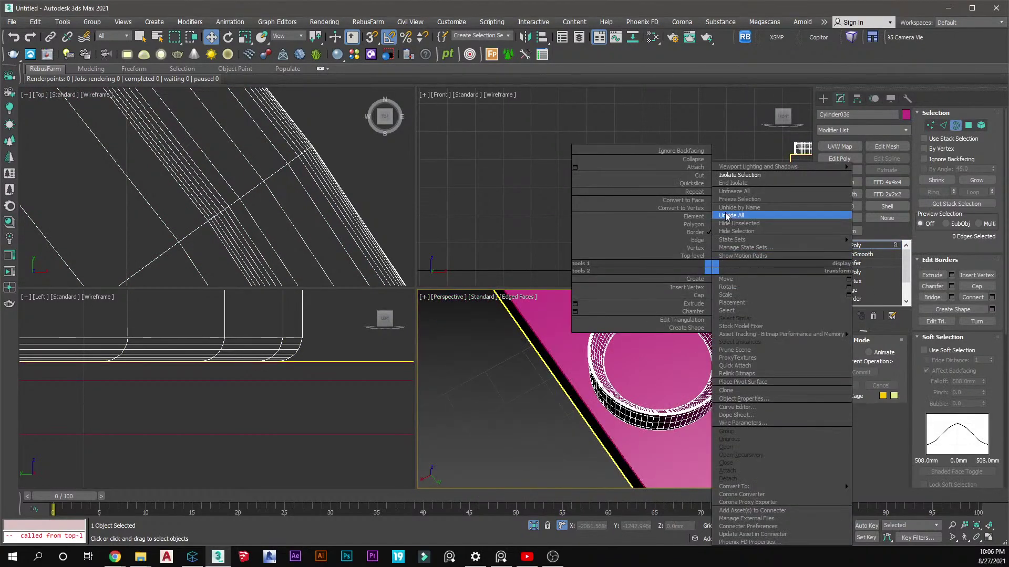
{"action": "left_click", "coordinate": [731, 185]}
{"action": "middle_click_drag", "start_coordinate": [649, 443], "coordinate": [638, 380], "text": "alt"}
{"action": "scroll", "coordinate": [593, 392], "scroll_direction": "up", "scroll_amount": 10}
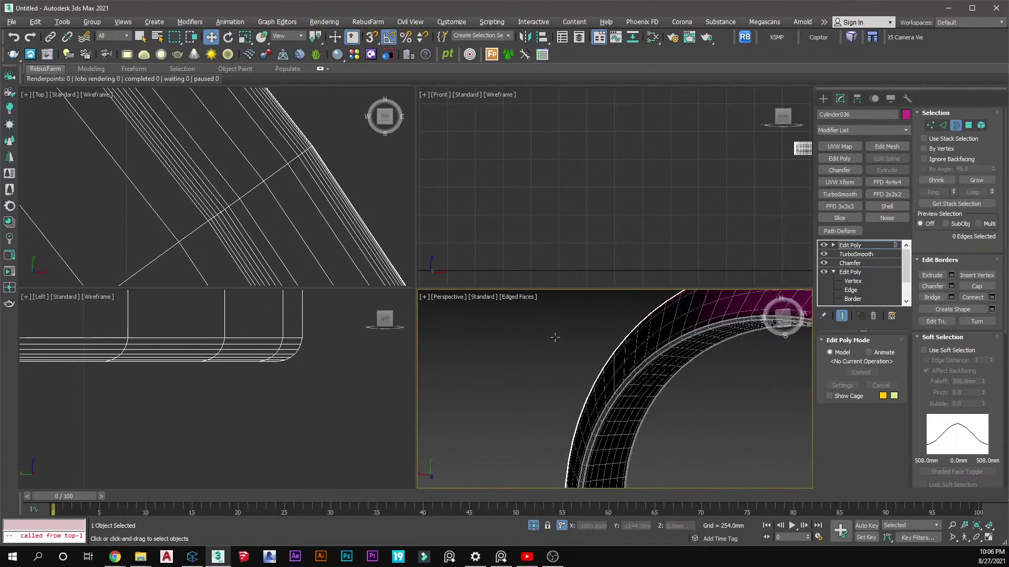
{"action": "scroll", "coordinate": [601, 366], "scroll_direction": "up", "scroll_amount": 5}
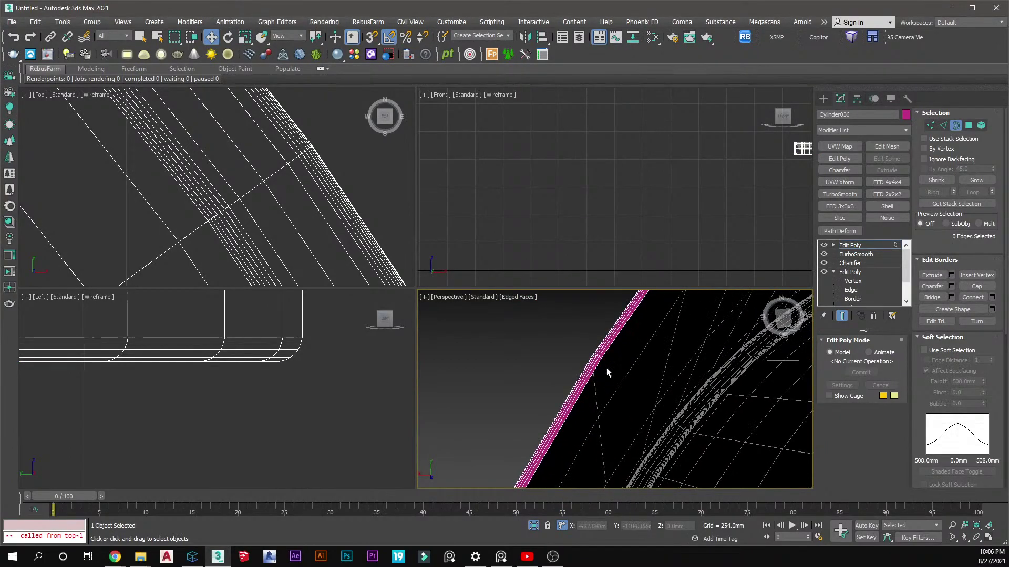
{"action": "scroll", "coordinate": [602, 371], "scroll_direction": "down", "scroll_amount": 4}
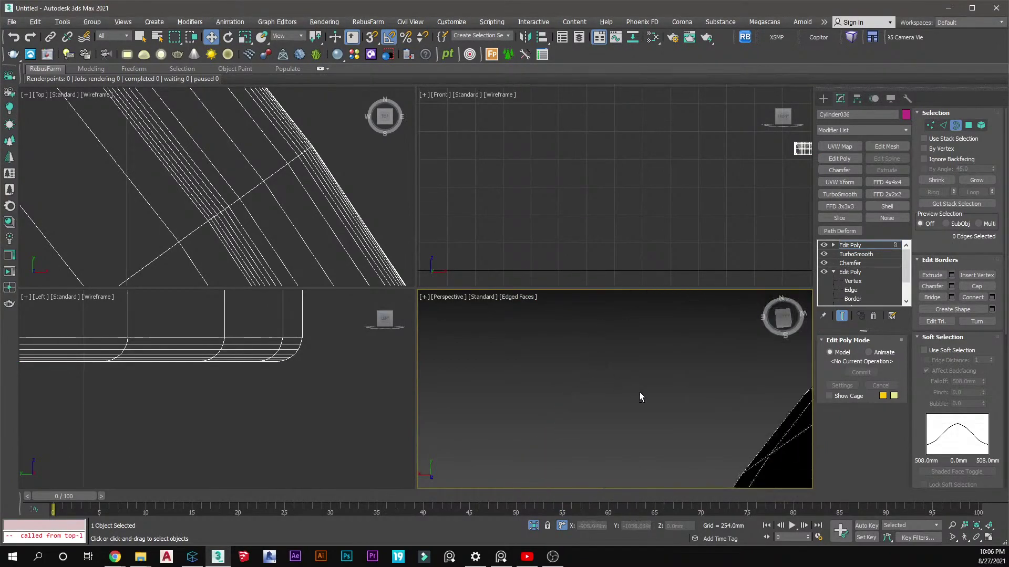
{"action": "left_click", "coordinate": [676, 401]}
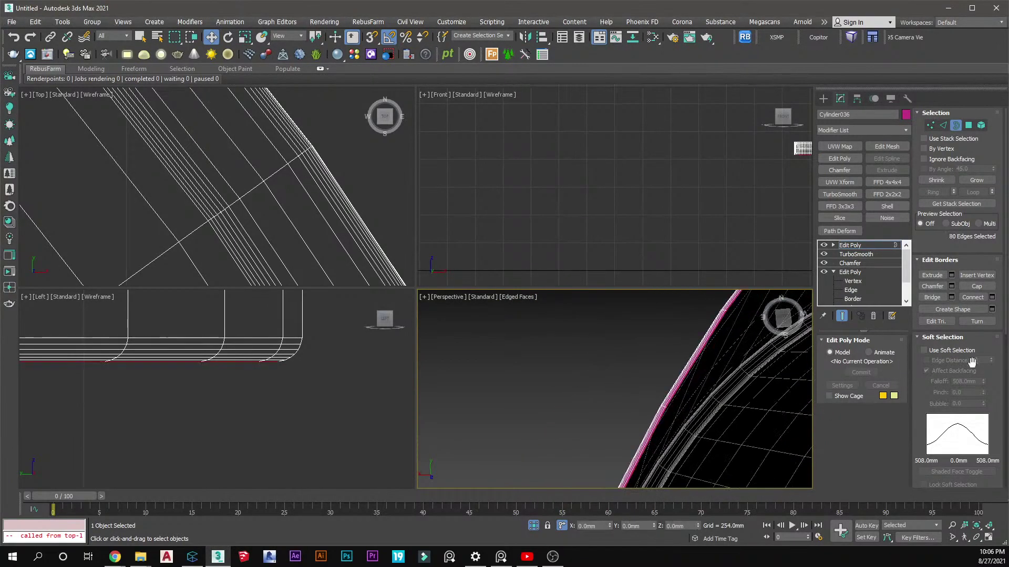
{"action": "left_click", "coordinate": [979, 287]}
Select the open border around the basin's inner floor and cap it
{"action": "middle_click_drag", "start_coordinate": [730, 369], "coordinate": [742, 489], "text": "alt"}
{"action": "scroll", "coordinate": [688, 358], "scroll_direction": "down", "scroll_amount": 5}
{"action": "middle_click_drag", "start_coordinate": [647, 390], "coordinate": [561, 389], "text": "alt"}
{"action": "scroll", "coordinate": [561, 389], "scroll_direction": "up", "scroll_amount": 10}
{"action": "scroll", "coordinate": [561, 389], "scroll_direction": "down", "scroll_amount": 2}
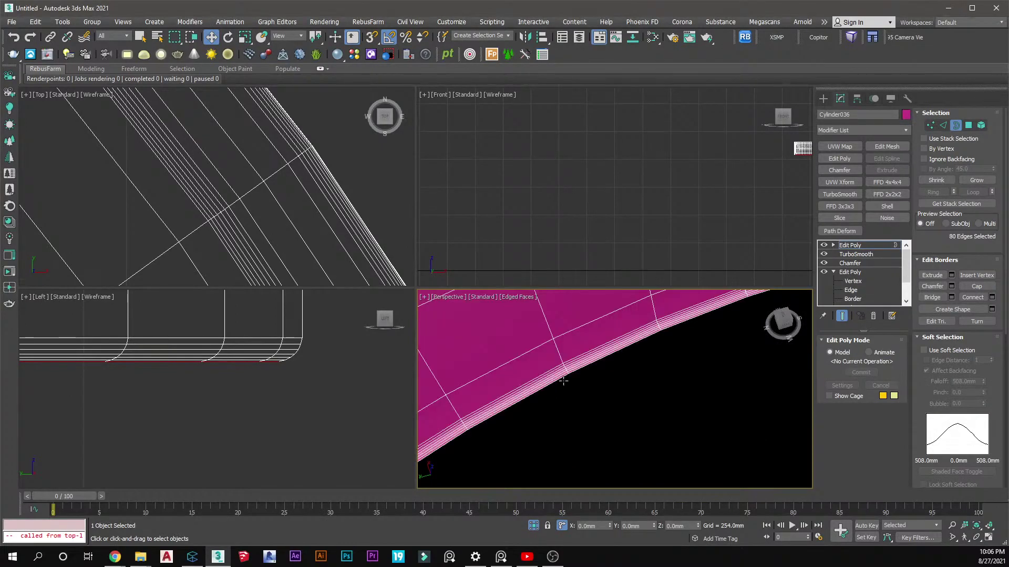
{"action": "left_click", "coordinate": [976, 286]}
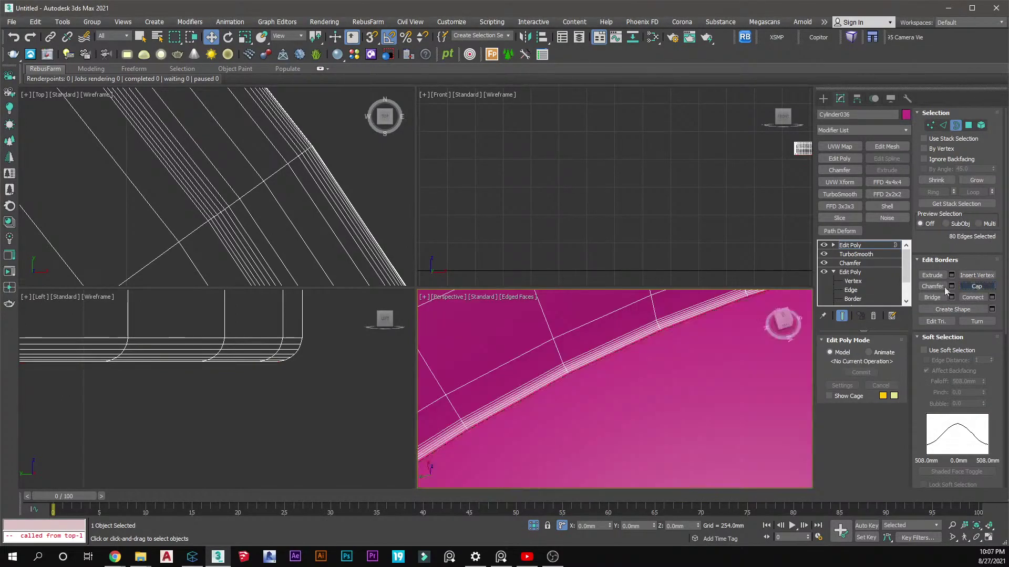
Leave border editing, turn off Edged Faces in the Perspective view, and deselect the basin
{"action": "left_click", "coordinate": [823, 98]}
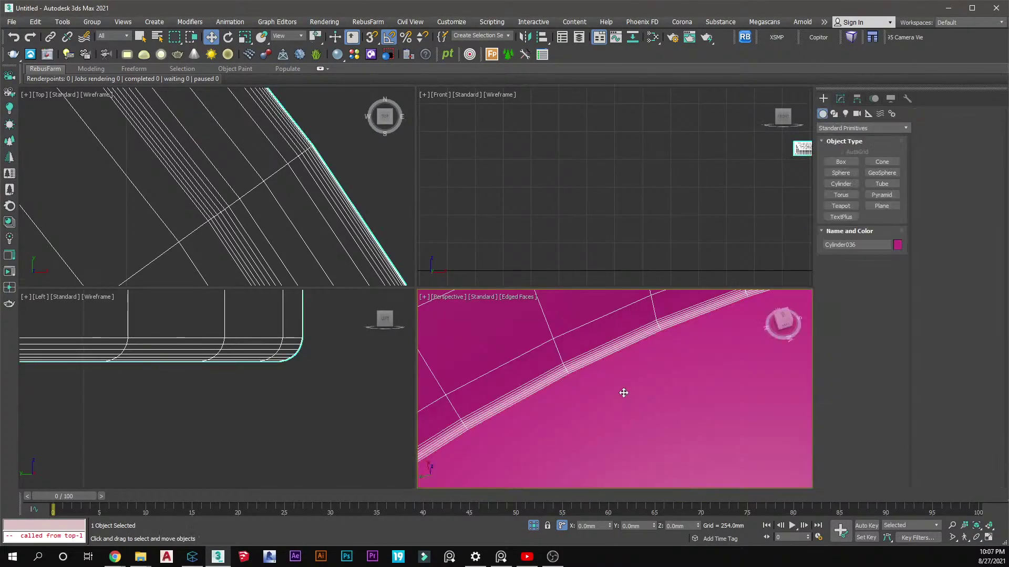
{"action": "left_click", "coordinate": [521, 297]}
{"action": "left_click", "coordinate": [559, 414]}
{"action": "left_click", "coordinate": [627, 206]}
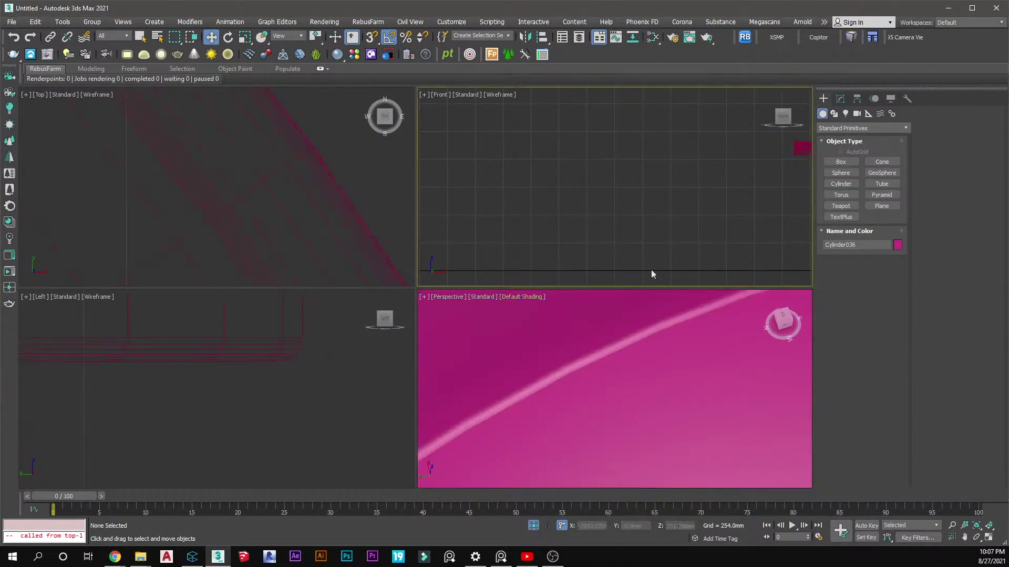
Inspect the shaded basin from the side, then end its isolation to bring back the whole bathroom scene
{"action": "scroll", "coordinate": [615, 380], "scroll_direction": "down", "scroll_amount": 6}
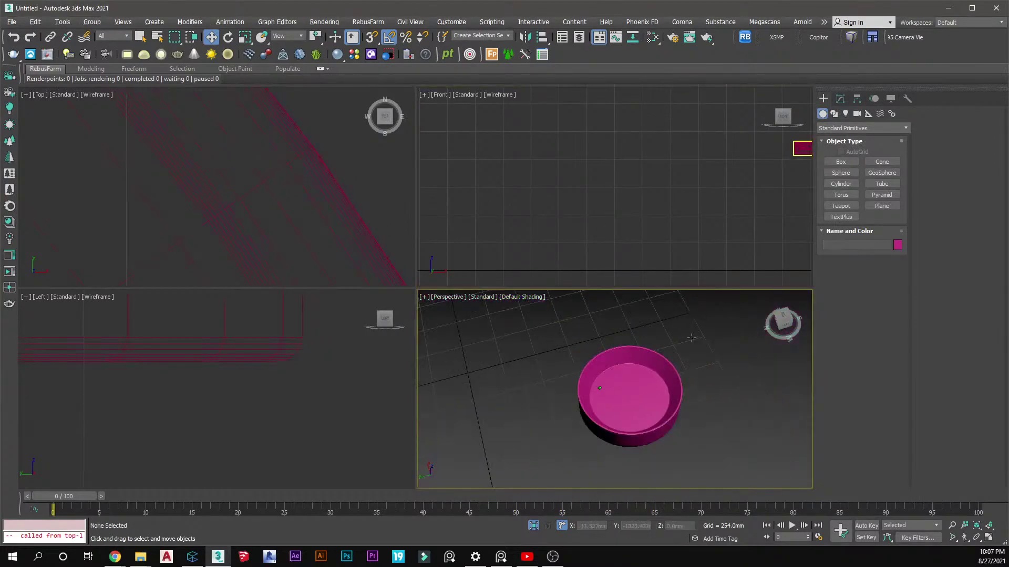
{"action": "left_click", "coordinate": [625, 389]}
{"action": "key", "text": "z"}
{"action": "middle_click_drag", "start_coordinate": [617, 426], "coordinate": [513, 404], "text": "alt"}
{"action": "scroll", "coordinate": [644, 365], "scroll_direction": "down", "scroll_amount": 3}
{"action": "scroll", "coordinate": [308, 427], "scroll_direction": "down", "scroll_amount": 5}
{"action": "middle_click_drag", "start_coordinate": [283, 419], "coordinate": [342, 412]}
{"action": "scroll", "coordinate": [342, 412], "scroll_direction": "down", "scroll_amount": 2}
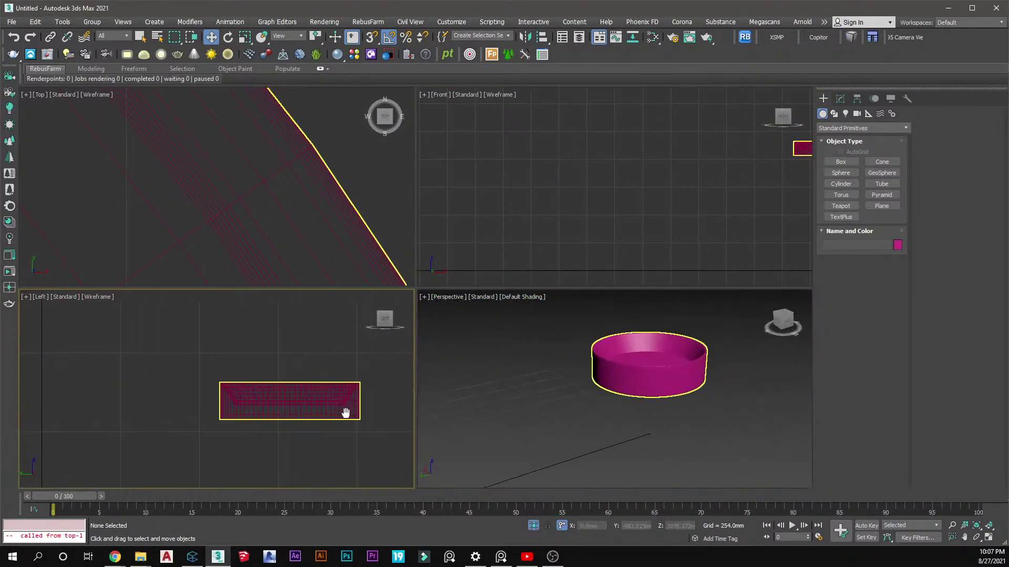
{"action": "right_click", "coordinate": [585, 313]}
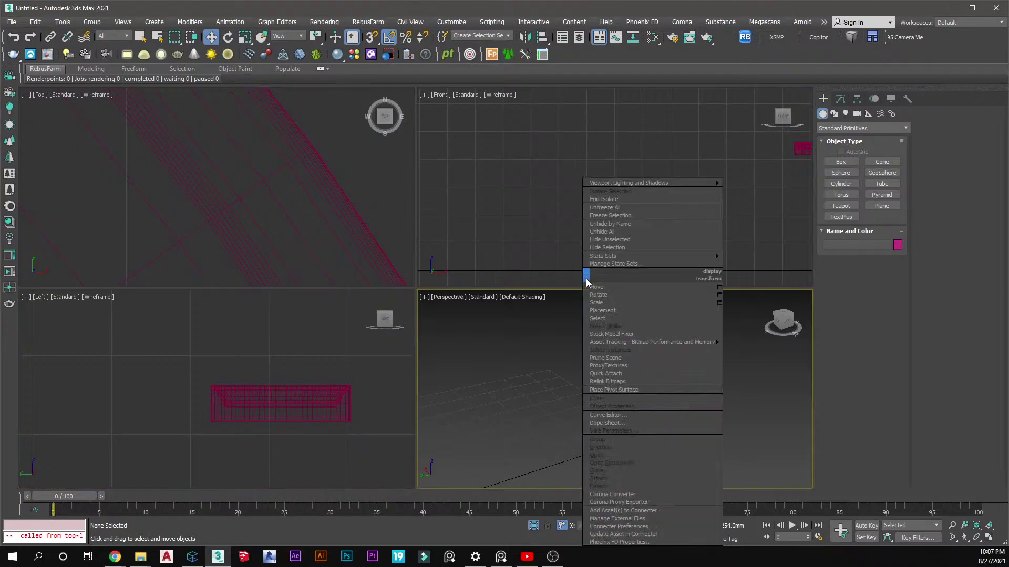
{"action": "left_click", "coordinate": [622, 202]}
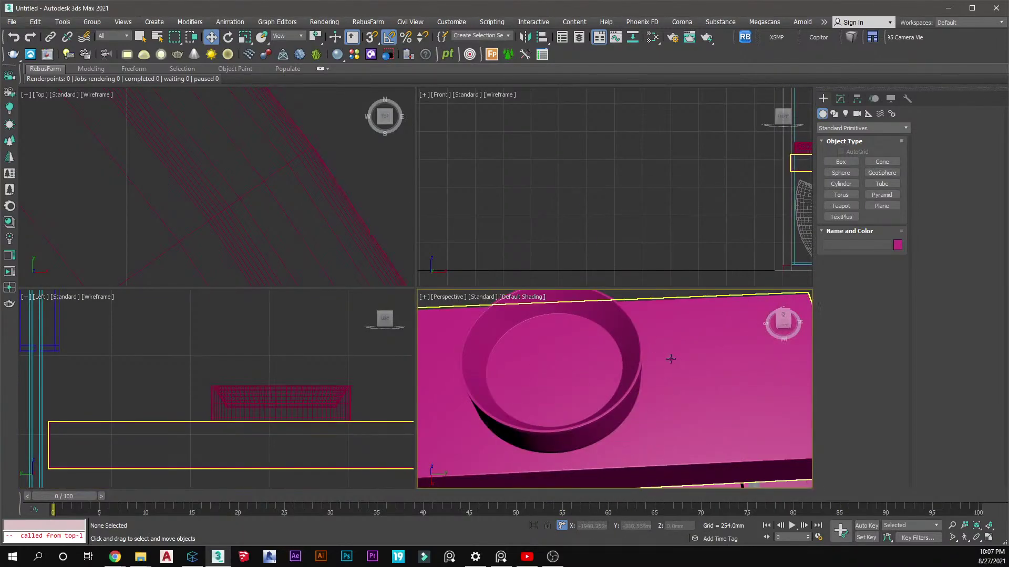
Select the washbasin counter and, in its Edit Poly modifier, select the 12 edges running along its length
{"action": "left_click", "coordinate": [625, 435]}
{"action": "key", "text": "shift+z"}
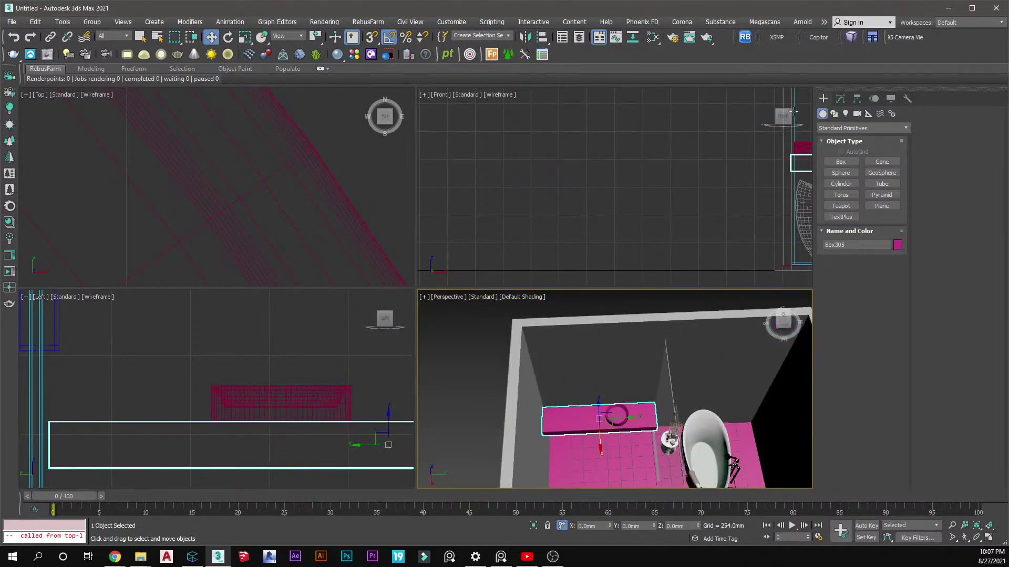
{"action": "left_click", "coordinate": [840, 99]}
{"action": "key", "text": "2"}
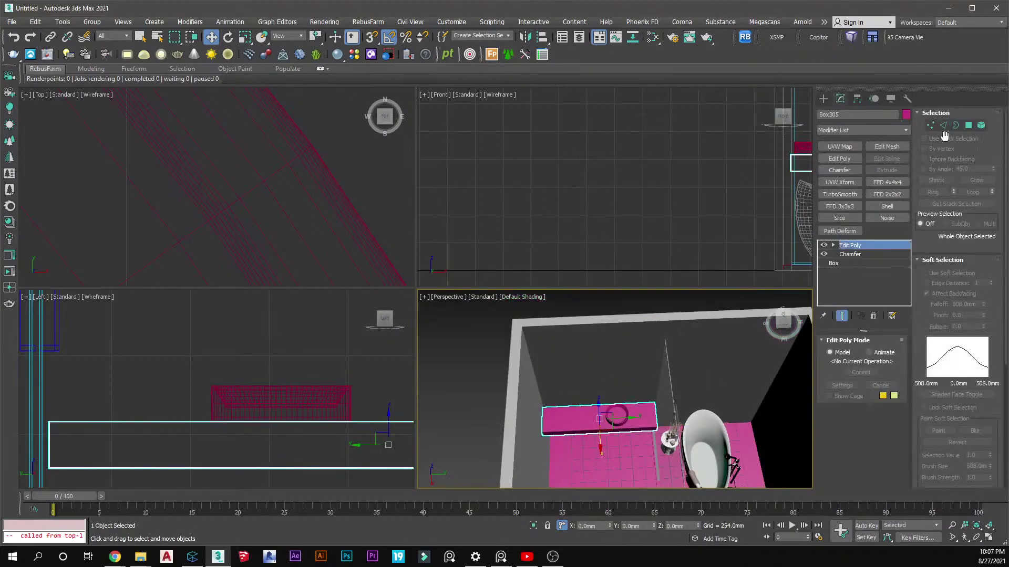
{"action": "scroll", "coordinate": [294, 209], "scroll_direction": "down", "scroll_amount": 5}
{"action": "scroll", "coordinate": [279, 214], "scroll_direction": "up", "scroll_amount": 5}
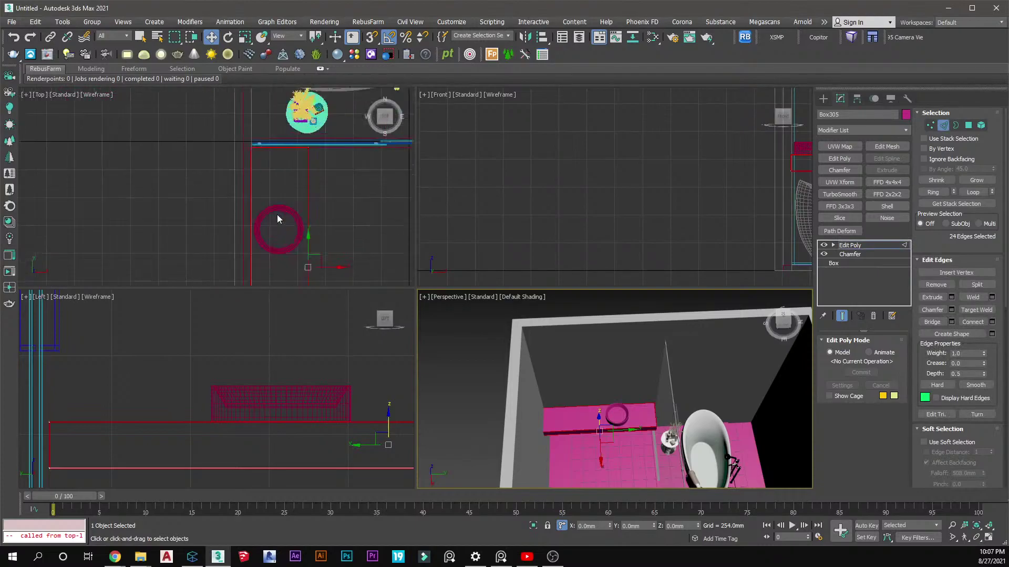
{"action": "left_click_drag", "start_coordinate": [352, 147], "coordinate": [206, 207]}
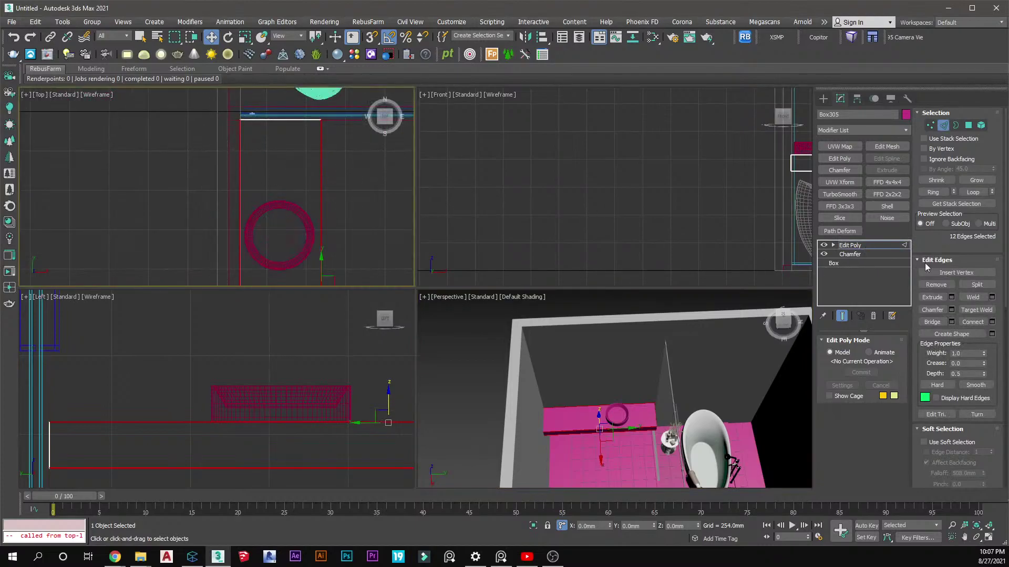
Connect the counter's lengthwise edges with 1 segment and move the new edge loop between the basin and the glass partition
{"action": "left_click", "coordinate": [992, 322]}
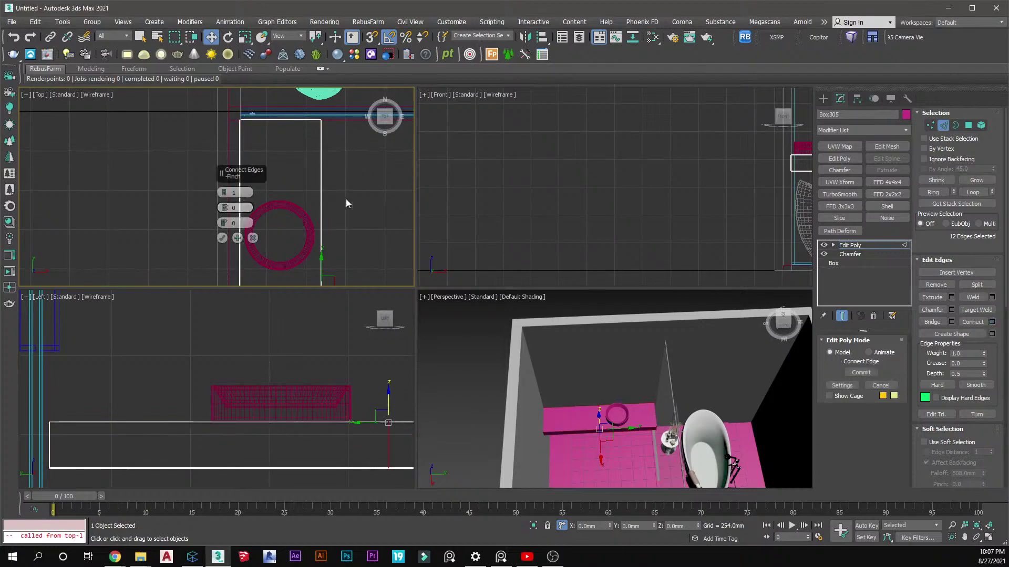
{"action": "left_click", "coordinate": [222, 238]}
{"action": "scroll", "coordinate": [290, 225], "scroll_direction": "down", "scroll_amount": 2}
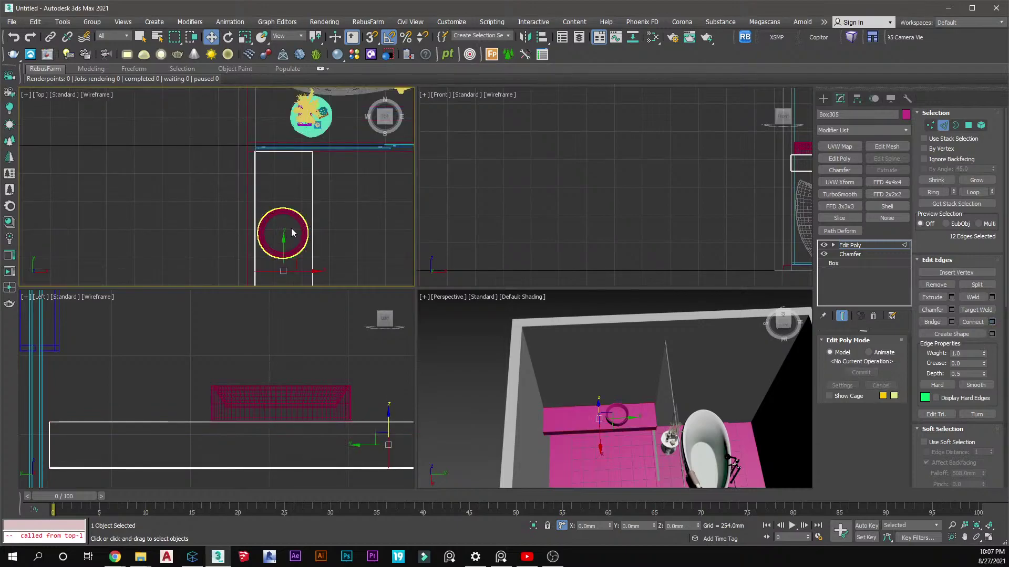
{"action": "left_click_drag", "start_coordinate": [282, 248], "coordinate": [282, 176]}
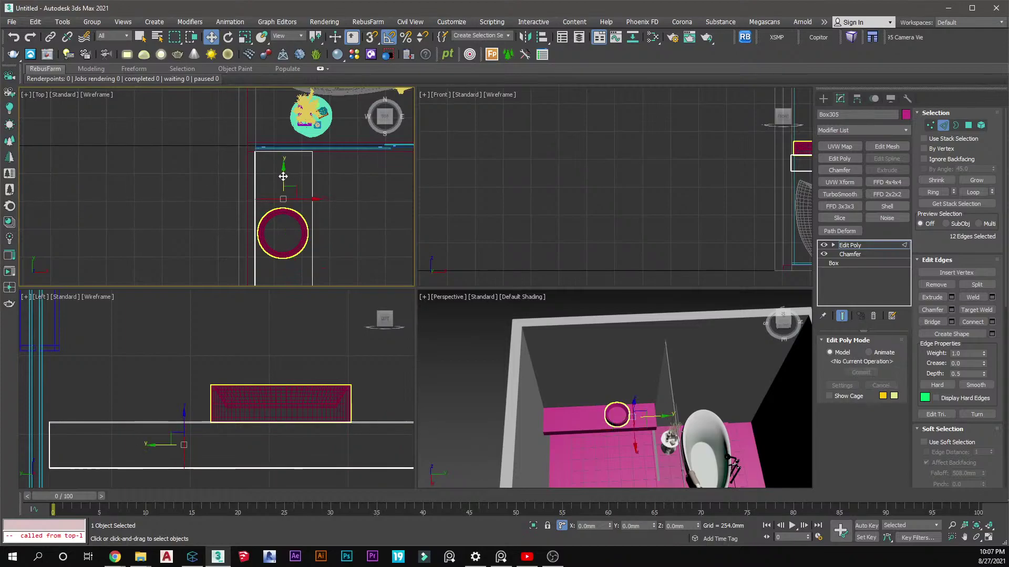
Select all polygons of the counter section beside the glass partition, detach them as a separate object, and leave polygon editing
{"action": "left_click", "coordinate": [981, 125]}
{"action": "left_click", "coordinate": [968, 125]}
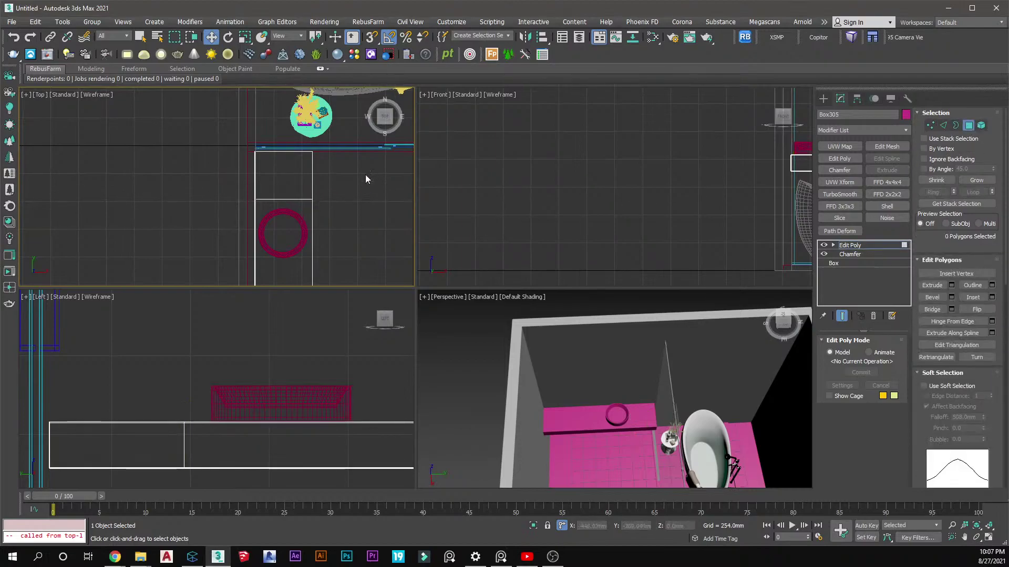
{"action": "left_click_drag", "start_coordinate": [335, 150], "coordinate": [238, 185]}
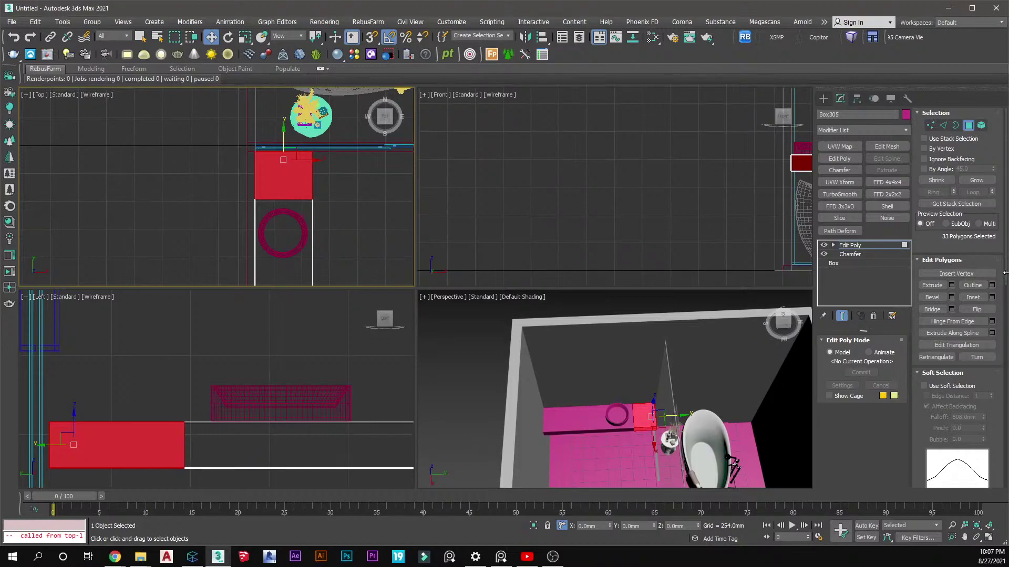
{"action": "scroll", "coordinate": [1006, 280], "scroll_direction": "down", "scroll_amount": 3}
{"action": "scroll", "coordinate": [990, 285], "scroll_direction": "down", "scroll_amount": 3}
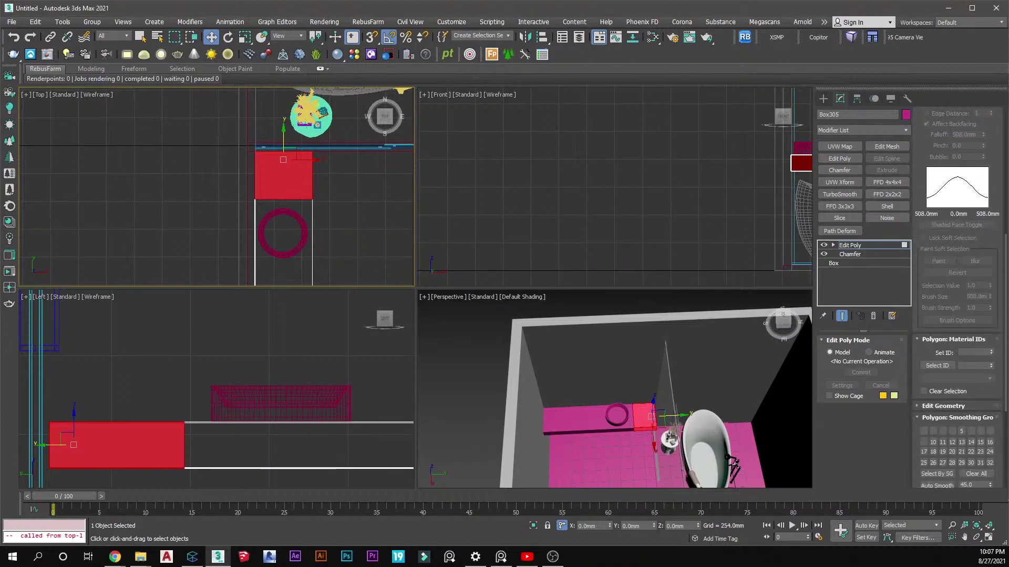
{"action": "scroll", "coordinate": [990, 285], "scroll_direction": "up", "scroll_amount": 6}
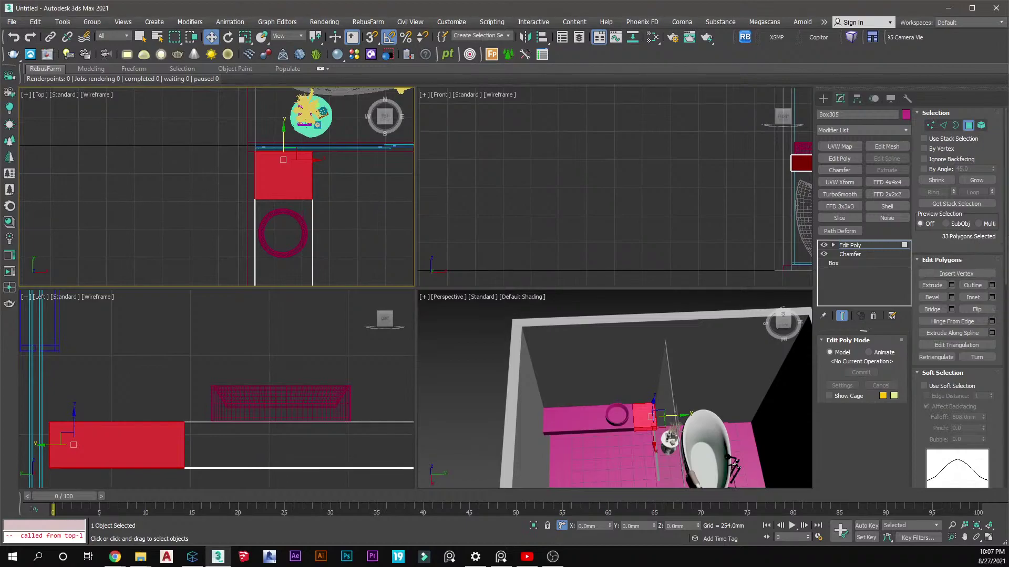
{"action": "left_click_drag", "start_coordinate": [1006, 262], "coordinate": [1005, 379]}
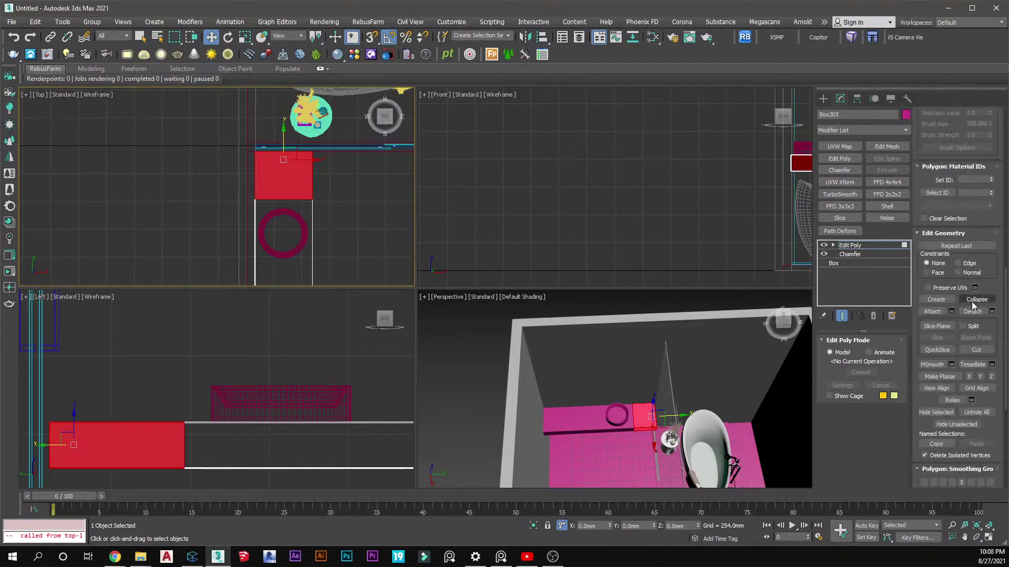
{"action": "left_click", "coordinate": [633, 207]}
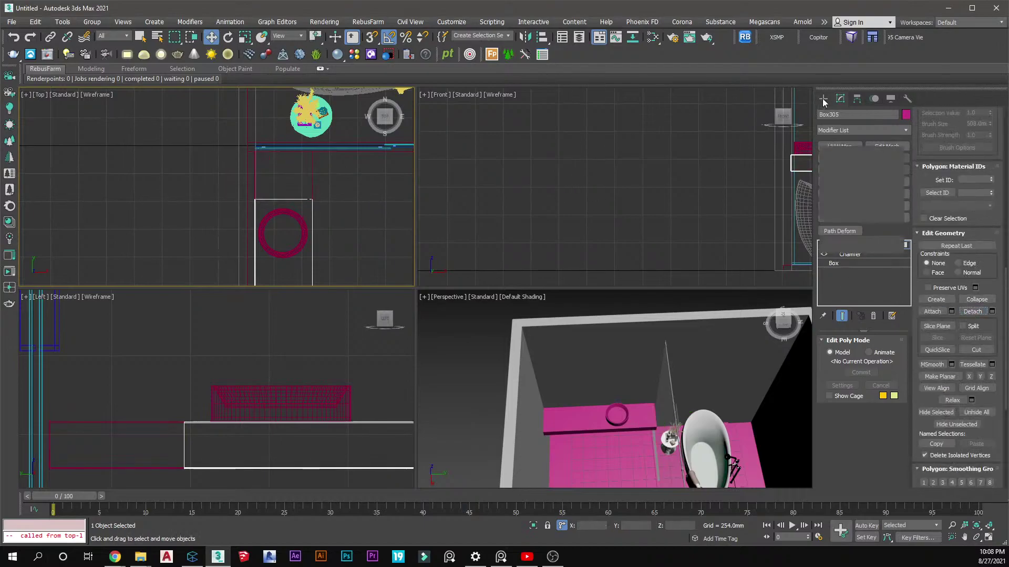
{"action": "left_click", "coordinate": [823, 98]}
{"action": "left_click", "coordinate": [654, 219]}
{"action": "scroll", "coordinate": [639, 430], "scroll_direction": "up", "scroll_amount": 4}
{"action": "left_click", "coordinate": [646, 415]}
{"action": "scroll", "coordinate": [656, 394], "scroll_direction": "down", "scroll_amount": 3}
{"action": "left_click", "coordinate": [474, 371]}
{"action": "scroll", "coordinate": [611, 358], "scroll_direction": "down", "scroll_amount": 5}
{"action": "scroll", "coordinate": [275, 405], "scroll_direction": "down", "scroll_amount": 6}
Draw a circle spline of about 1087 mm radius around the basin in the Left view and disable its renderer and viewport rendering
{"action": "middle_click_drag", "start_coordinate": [275, 405], "coordinate": [273, 352]}
{"action": "scroll", "coordinate": [279, 371], "scroll_direction": "up", "scroll_amount": 4}
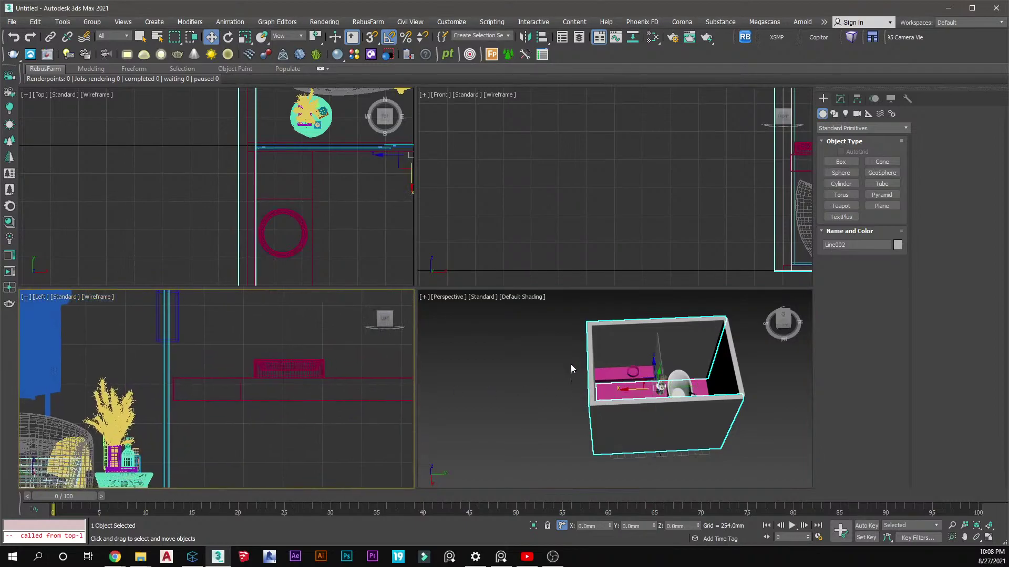
{"action": "scroll", "coordinate": [575, 368], "scroll_direction": "up", "scroll_amount": 5}
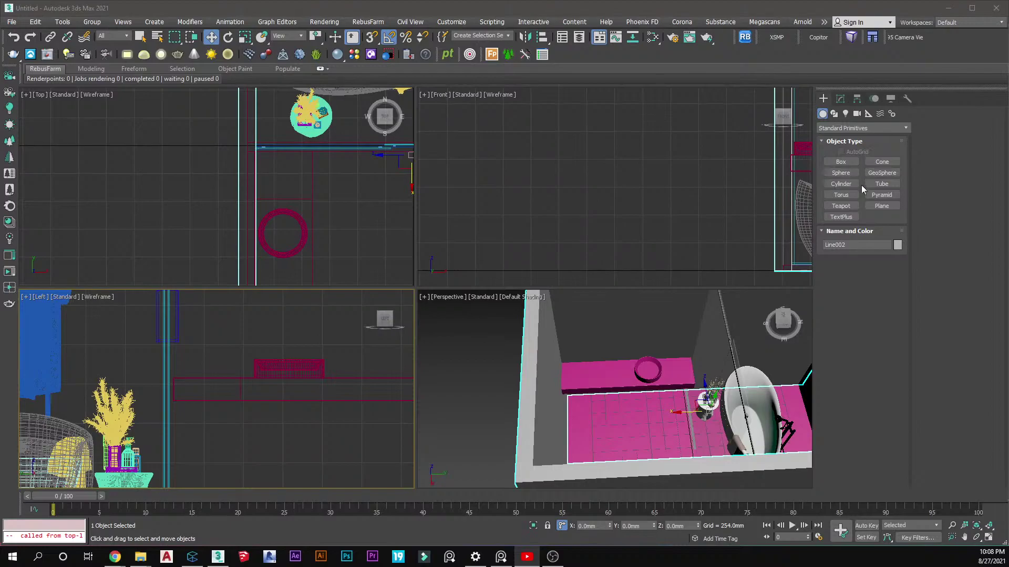
{"action": "left_click", "coordinate": [834, 114]}
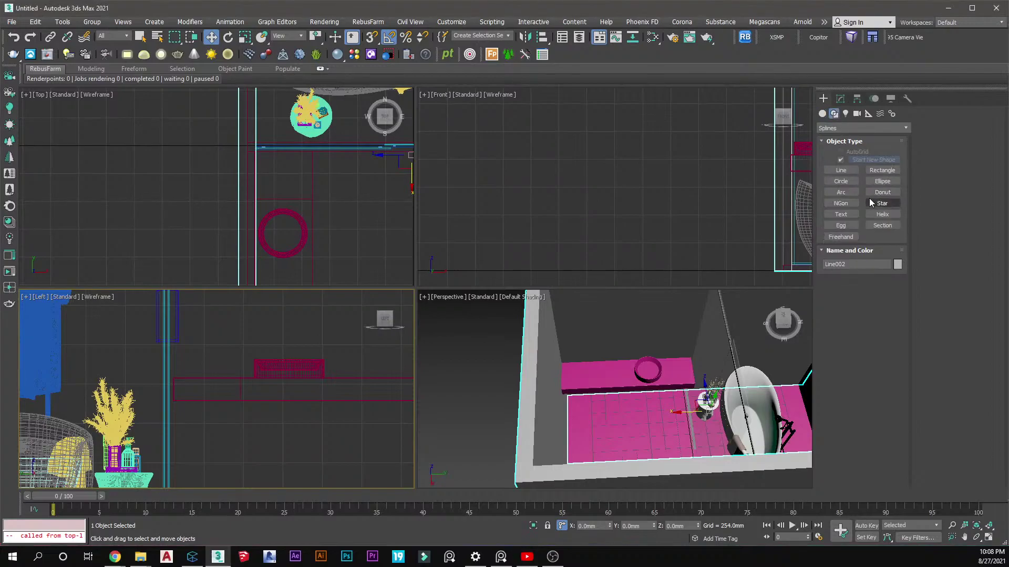
{"action": "left_click", "coordinate": [841, 181]}
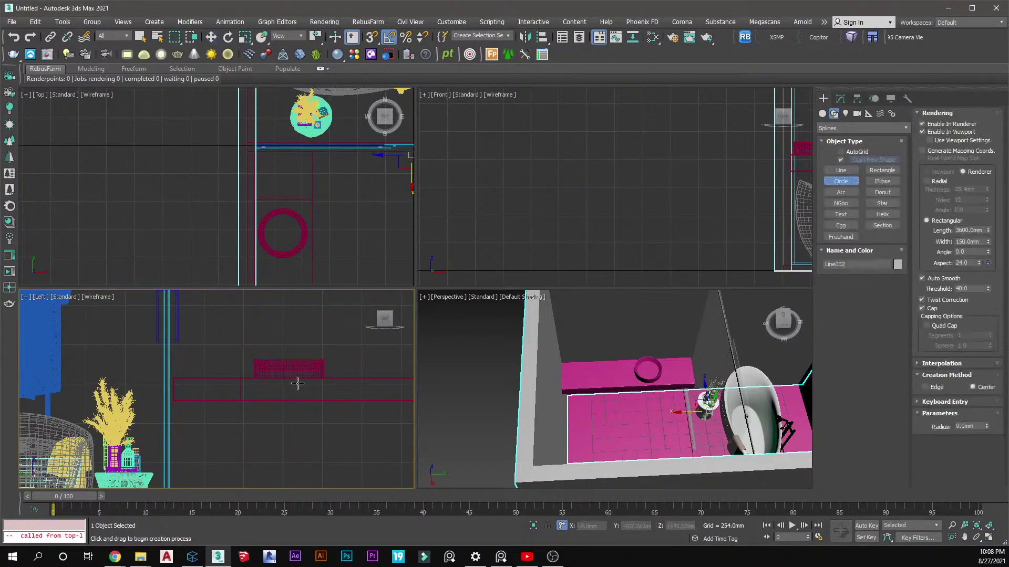
{"action": "scroll", "coordinate": [283, 368], "scroll_direction": "down", "scroll_amount": 5}
{"action": "left_click_drag", "start_coordinate": [304, 353], "coordinate": [320, 388]}
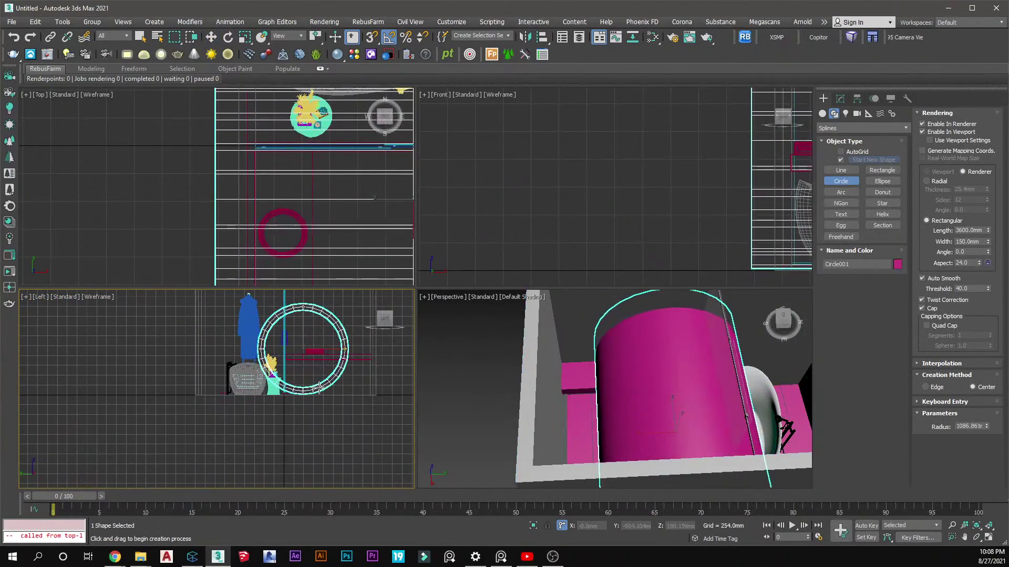
{"action": "left_click", "coordinate": [921, 124]}
{"action": "left_click", "coordinate": [922, 132]}
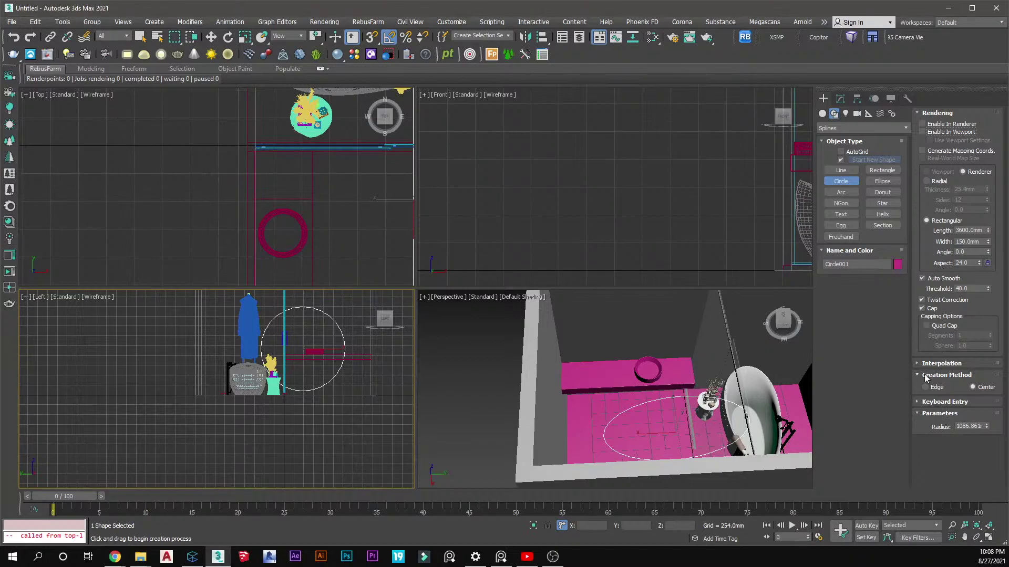
Look through the circle's creation and modifier parameters, then delete the circle
{"action": "left_click", "coordinate": [929, 401]}
{"action": "left_click", "coordinate": [928, 401]}
{"action": "left_click", "coordinate": [840, 98]}
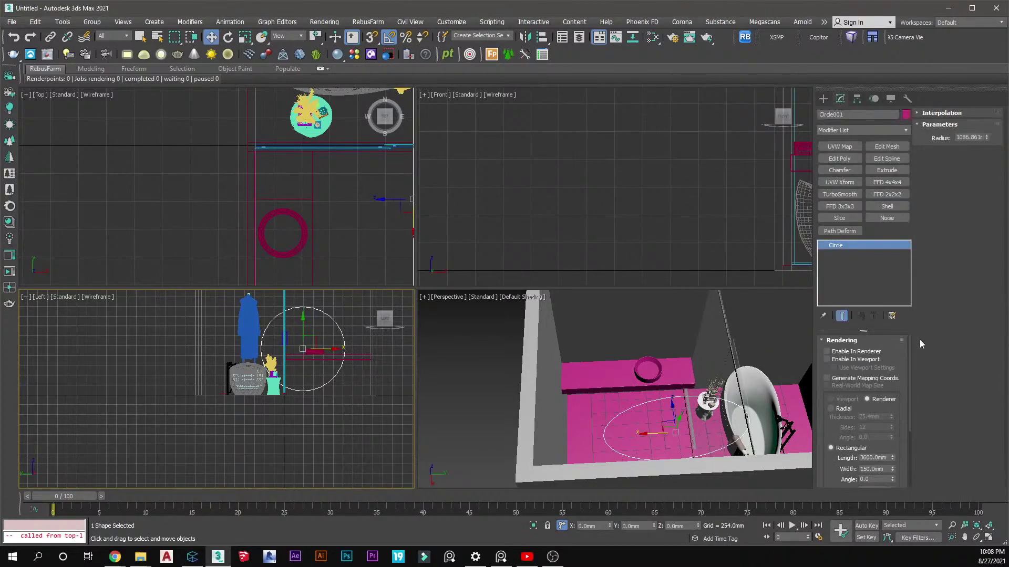
{"action": "left_click_drag", "start_coordinate": [910, 427], "coordinate": [914, 490]}
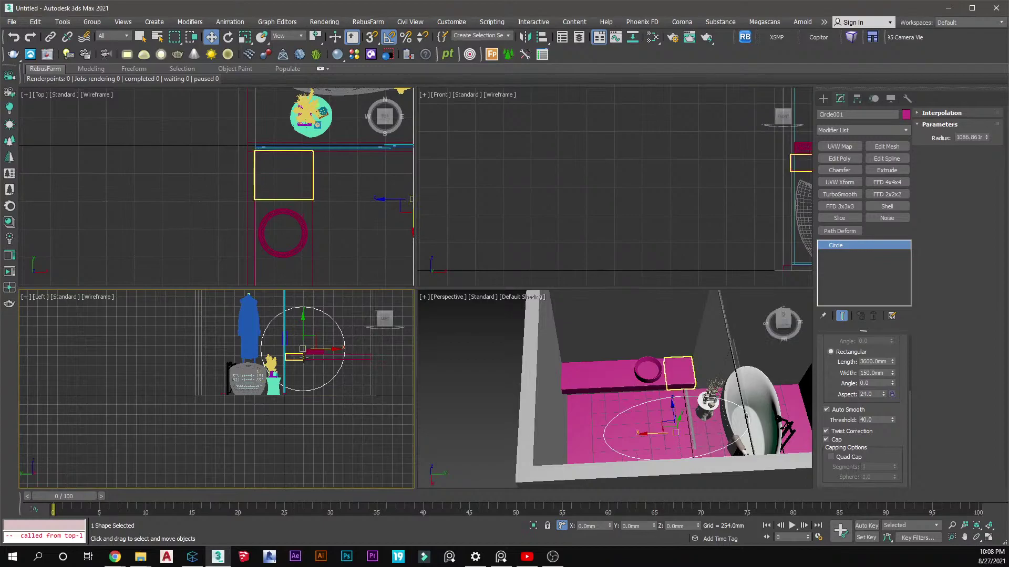
{"action": "key", "text": "Delete"}
Draw a thin cylinder of about 1269 mm radius and 19 mm height around the basin in the Left view
{"action": "left_click", "coordinate": [823, 99]}
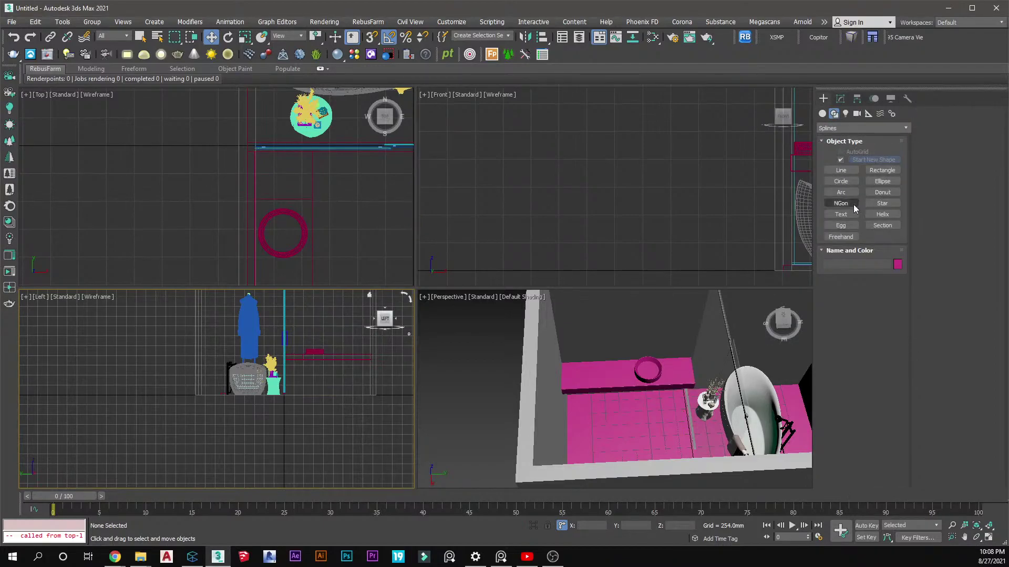
{"action": "left_click", "coordinate": [823, 114]}
{"action": "left_click", "coordinate": [841, 183]}
{"action": "scroll", "coordinate": [320, 361], "scroll_direction": "up", "scroll_amount": 3}
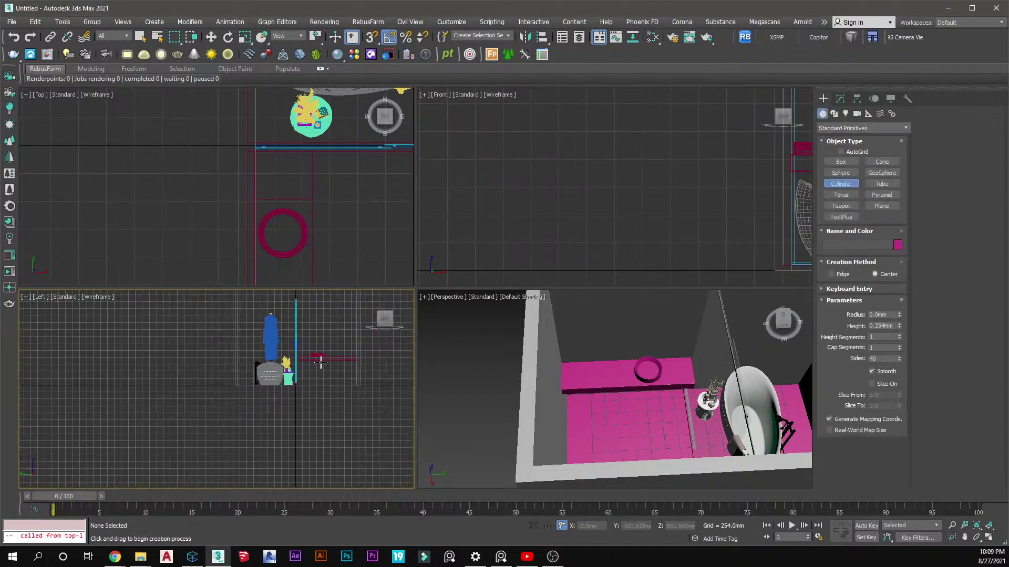
{"action": "left_click_drag", "start_coordinate": [324, 362], "coordinate": [342, 391]}
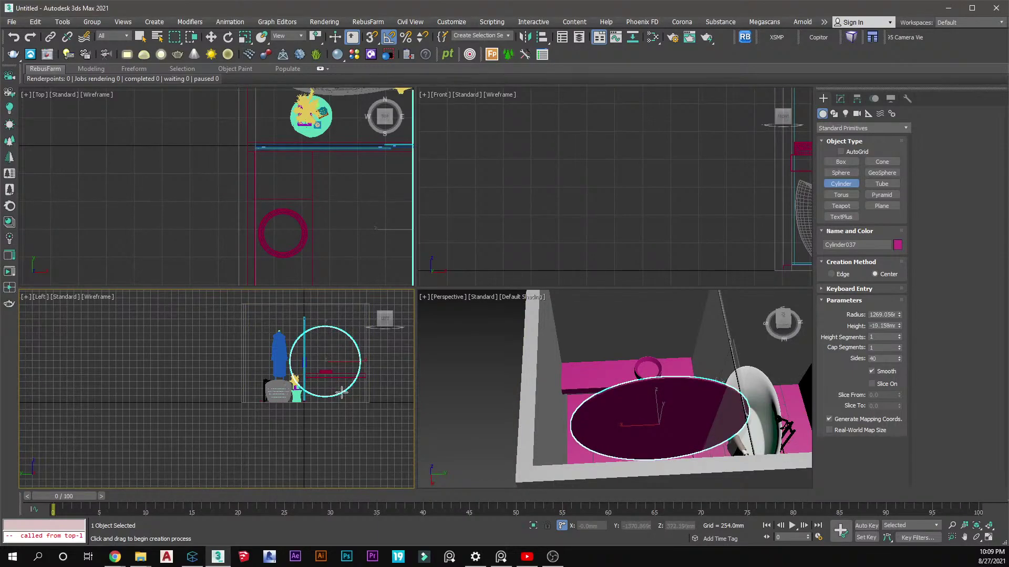
{"action": "left_click", "coordinate": [342, 391]}
Enable slicing on the cylinder and set Slice To to 180
{"action": "left_click", "coordinate": [840, 99]}
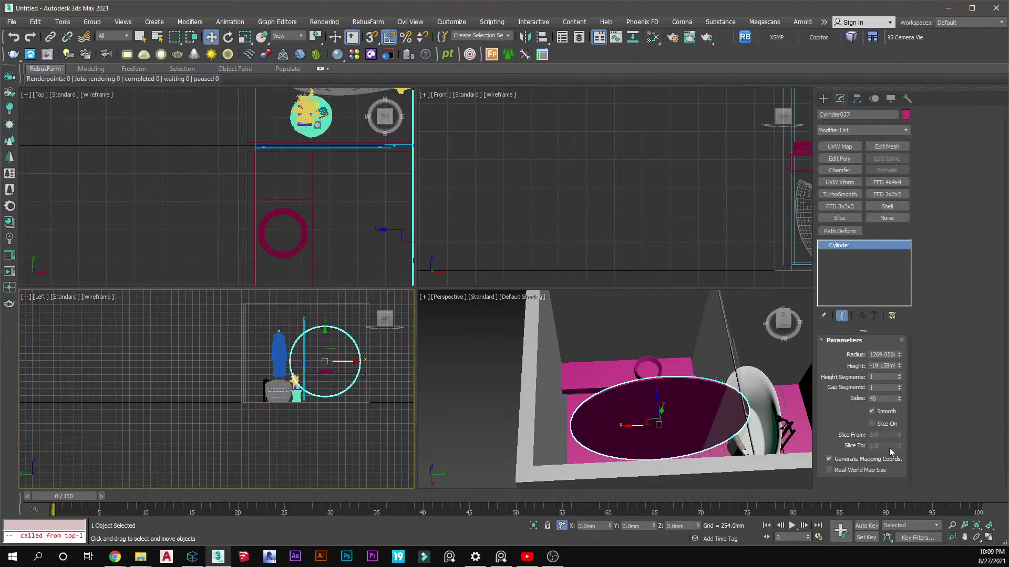
{"action": "left_click", "coordinate": [872, 424]}
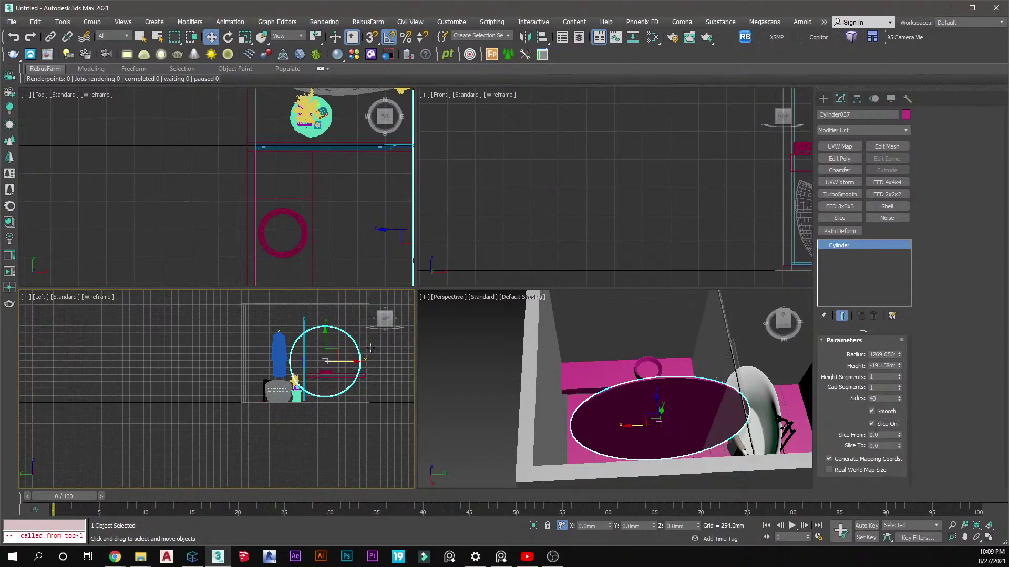
{"action": "scroll", "coordinate": [375, 352], "scroll_direction": "up", "scroll_amount": 3}
{"action": "left_click", "coordinate": [889, 446]}
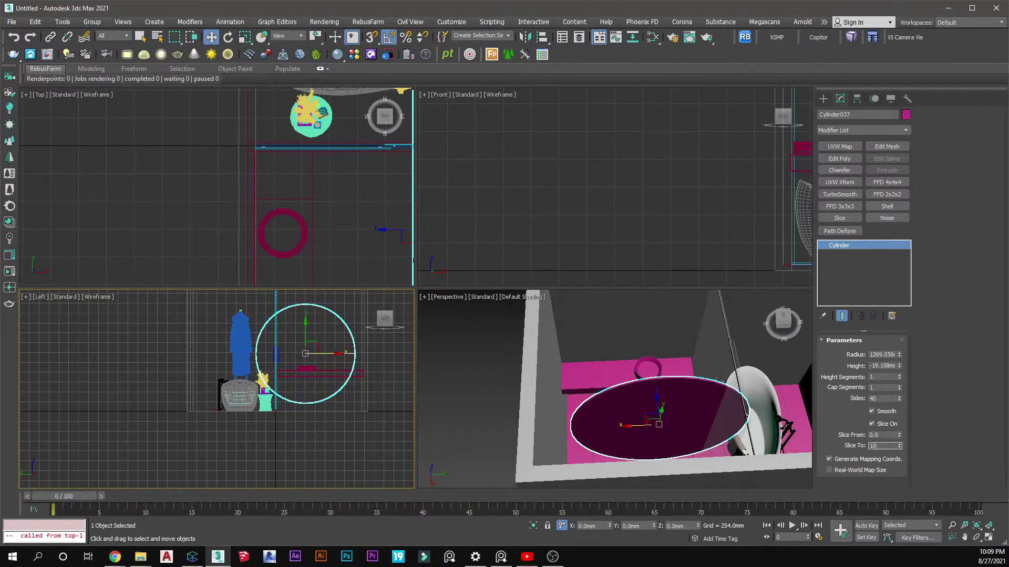
{"action": "key", "text": "Return"}
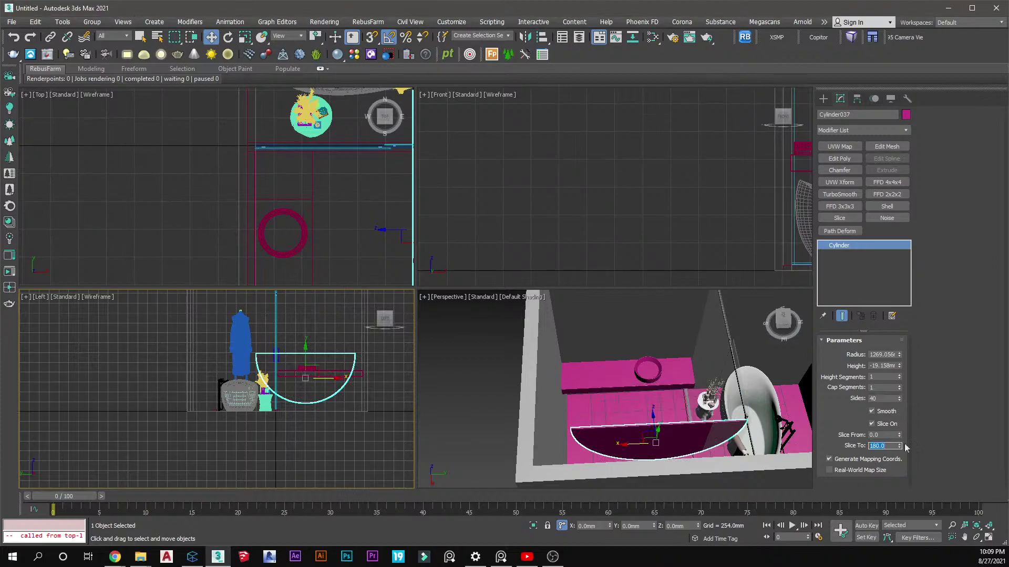
Try slicing the cylinder from 7 to 170 degrees, then delete the cylinder
{"action": "scroll", "coordinate": [344, 400], "scroll_direction": "up", "scroll_amount": 2}
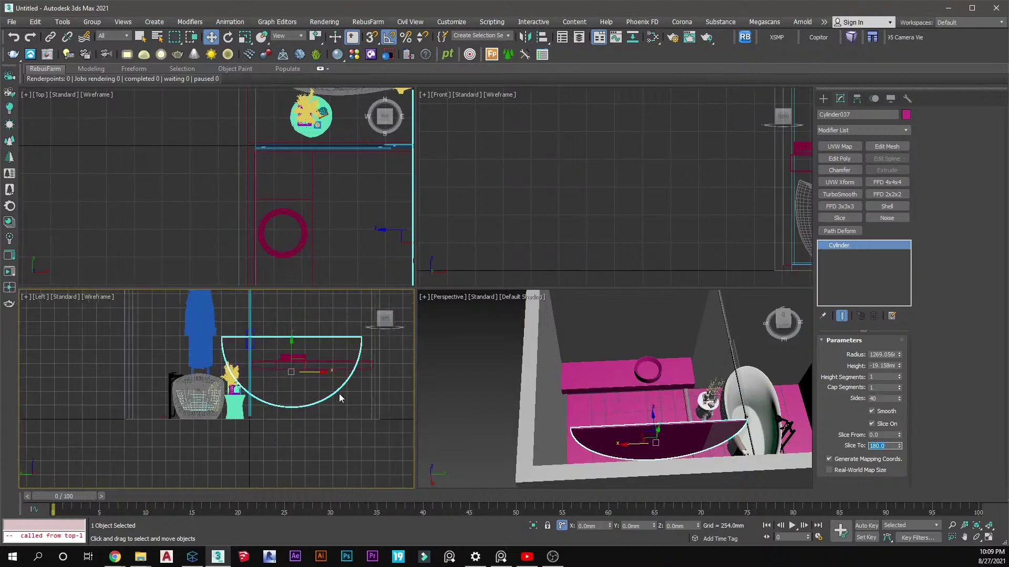
{"action": "scroll", "coordinate": [336, 392], "scroll_direction": "up", "scroll_amount": 2}
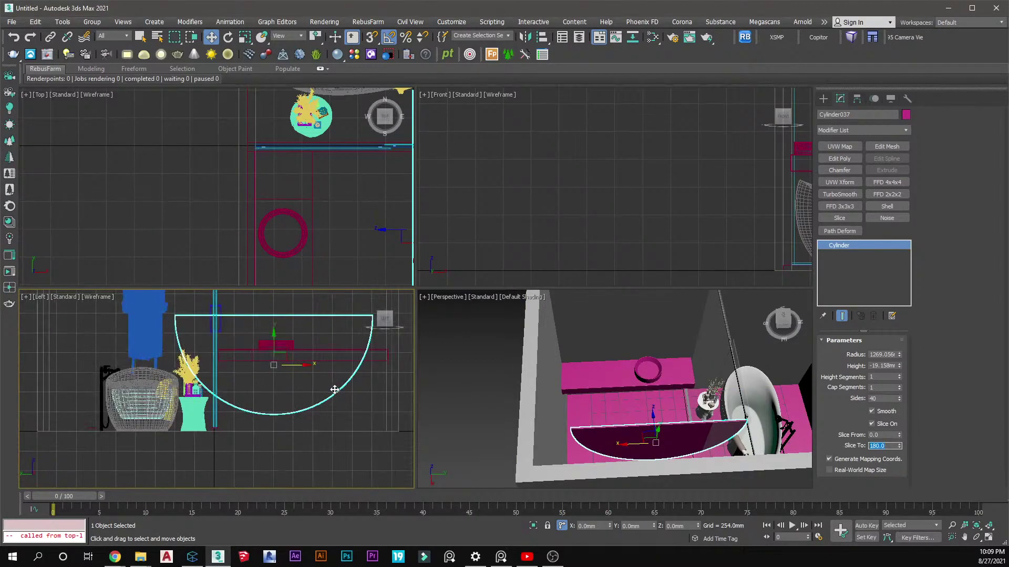
{"action": "scroll", "coordinate": [336, 399], "scroll_direction": "down", "scroll_amount": 1}
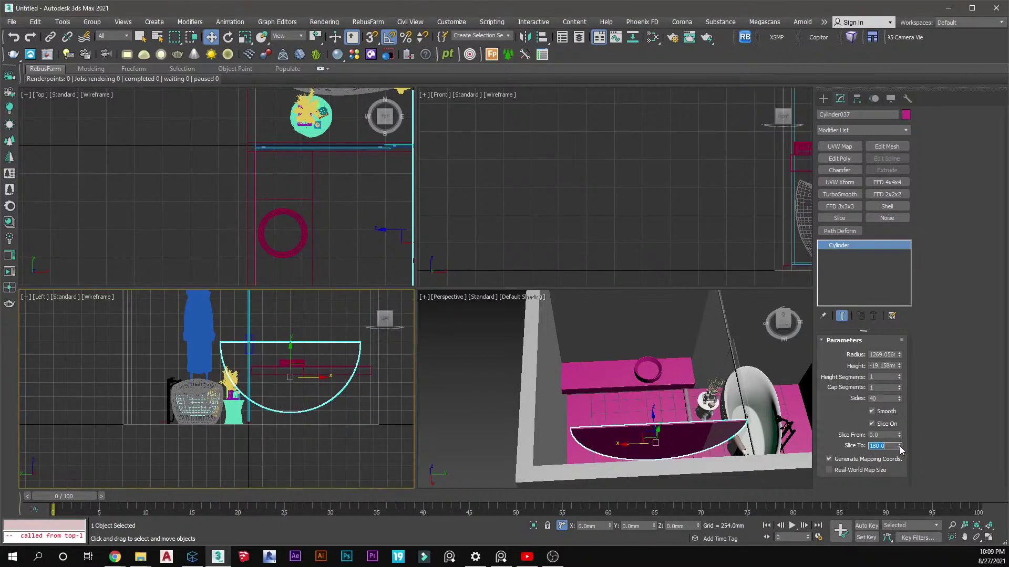
{"action": "mouse_move", "coordinate": [899, 447]}
{"action": "left_mouse_down"}
{"action": "mouse_move", "coordinate": [902, 459]}
{"action": "mouse_move", "coordinate": [898, 427]}
{"action": "left_mouse_up"}
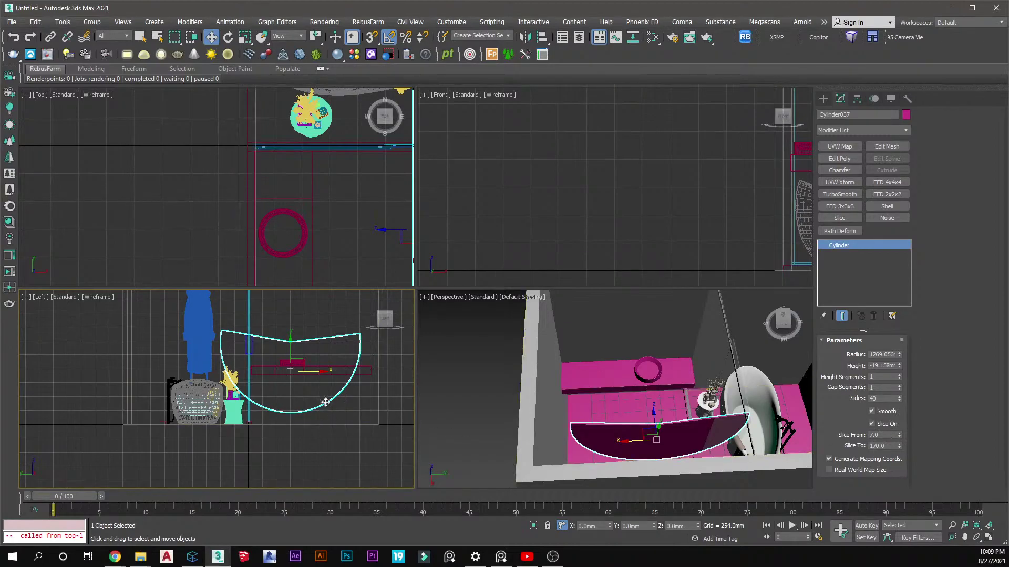
{"action": "left_click", "coordinate": [312, 391]}
Draw a circle spline of about 1144 mm radius around the basin in the Left view and set its interpolation steps to 45
{"action": "left_click", "coordinate": [823, 99]}
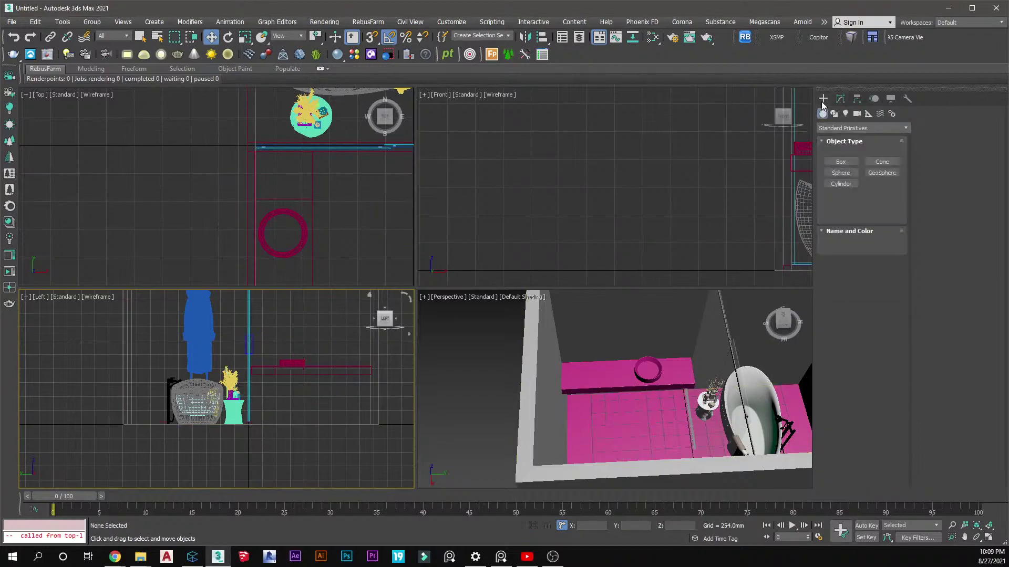
{"action": "left_click", "coordinate": [834, 114]}
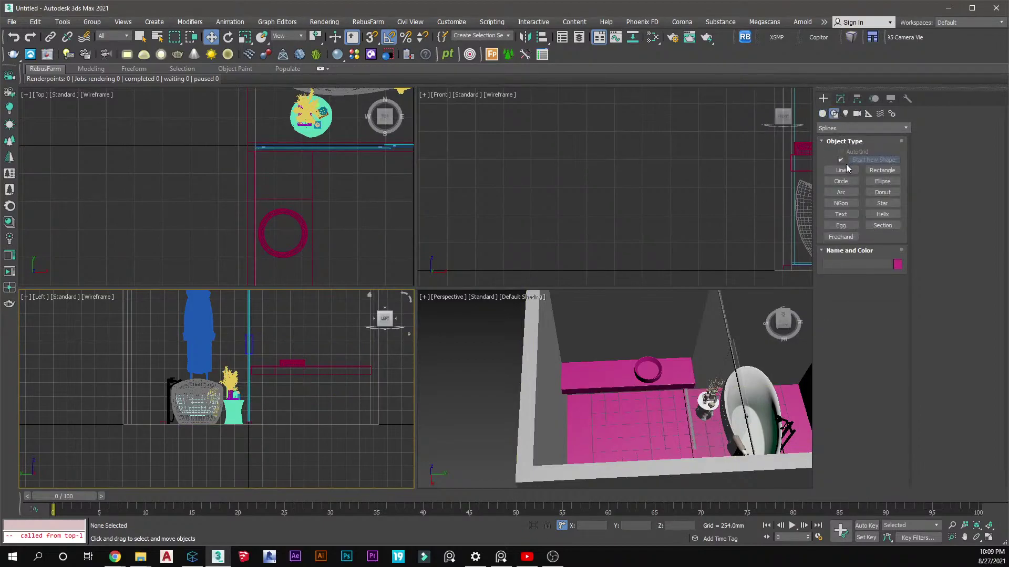
{"action": "left_click", "coordinate": [841, 181]}
{"action": "left_click_drag", "start_coordinate": [287, 357], "coordinate": [314, 413]}
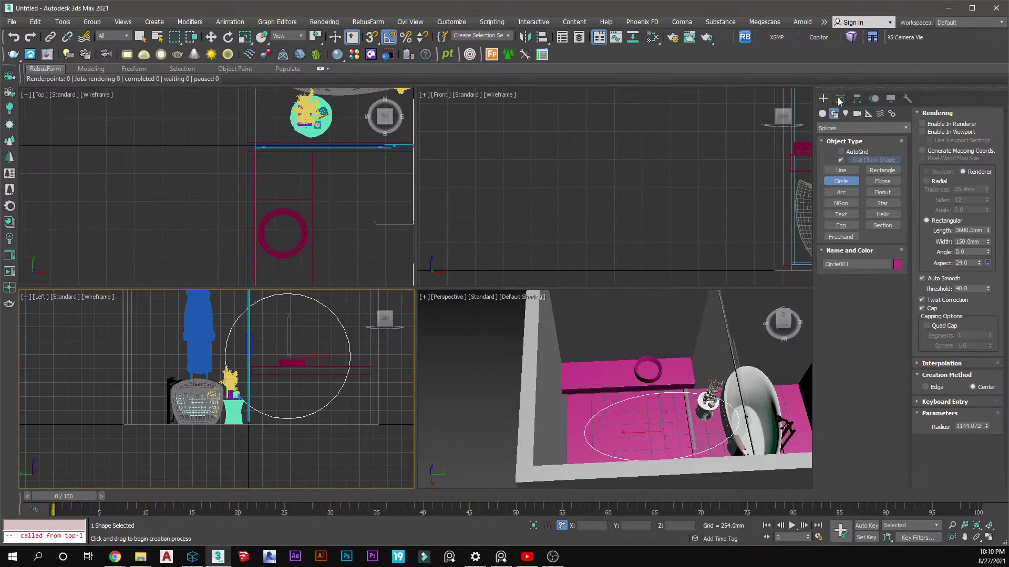
{"action": "left_click", "coordinate": [839, 100]}
{"action": "left_click", "coordinate": [941, 113]}
{"action": "double_click", "coordinate": [958, 125]}
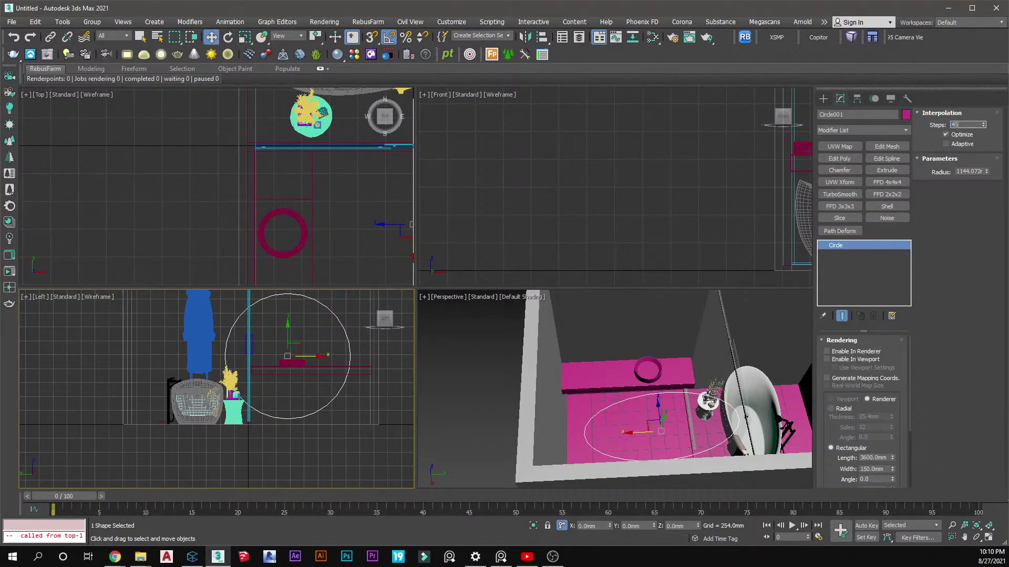
{"action": "scroll", "coordinate": [297, 356], "scroll_direction": "down", "scroll_amount": 3}
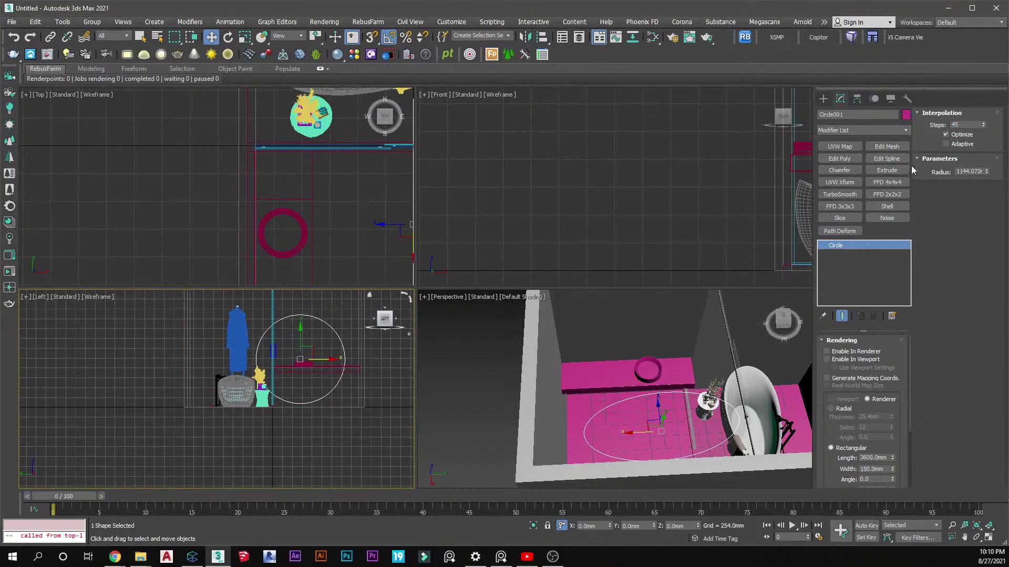
Add an Edit Spline modifier to the circle, select its upper segment nearest the glass partition, and leave segment editing
{"action": "left_click", "coordinate": [883, 158]}
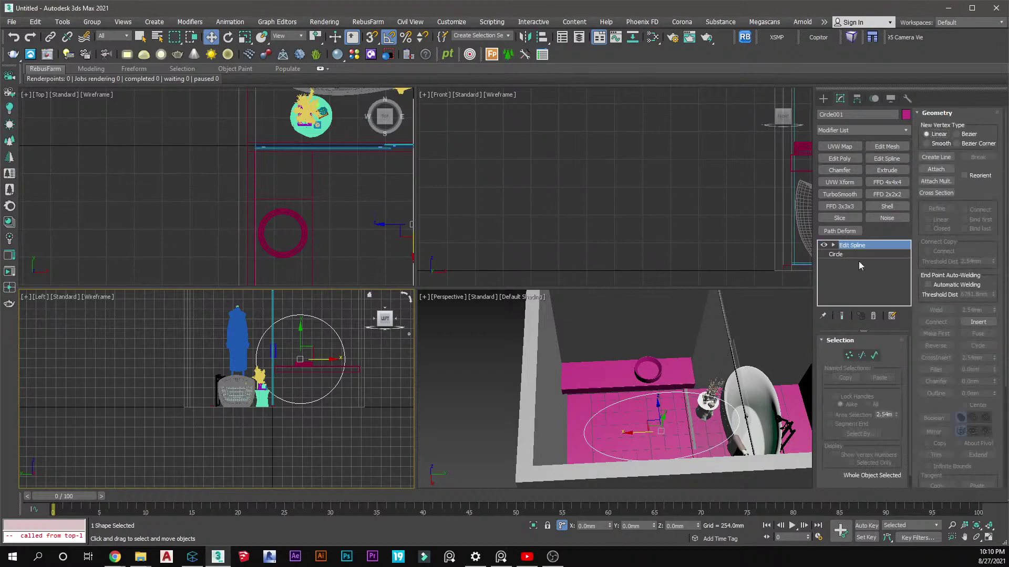
{"action": "left_click", "coordinate": [861, 356]}
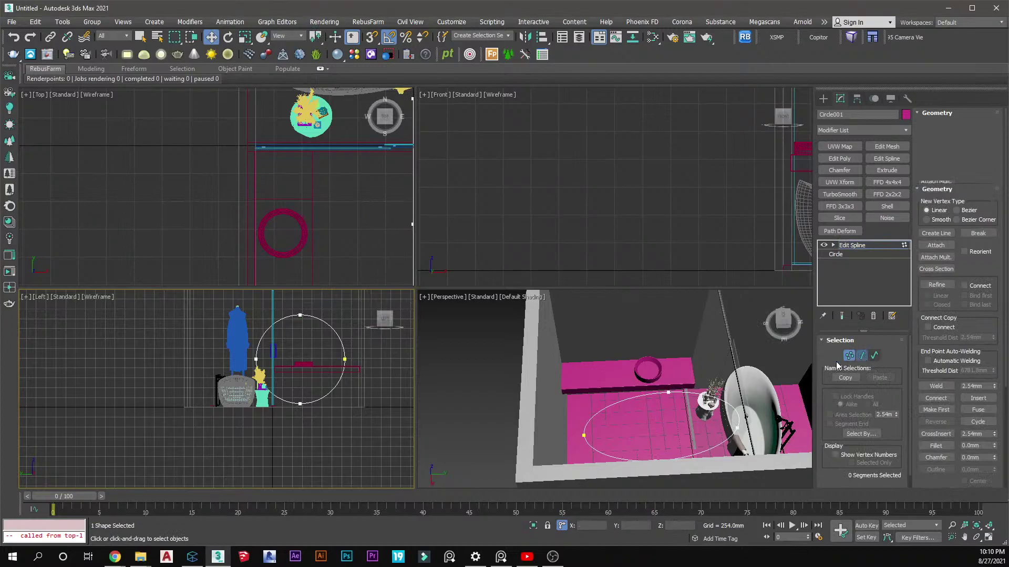
{"action": "left_click", "coordinate": [275, 326]}
{"action": "scroll", "coordinate": [279, 327], "scroll_direction": "up", "scroll_amount": 4}
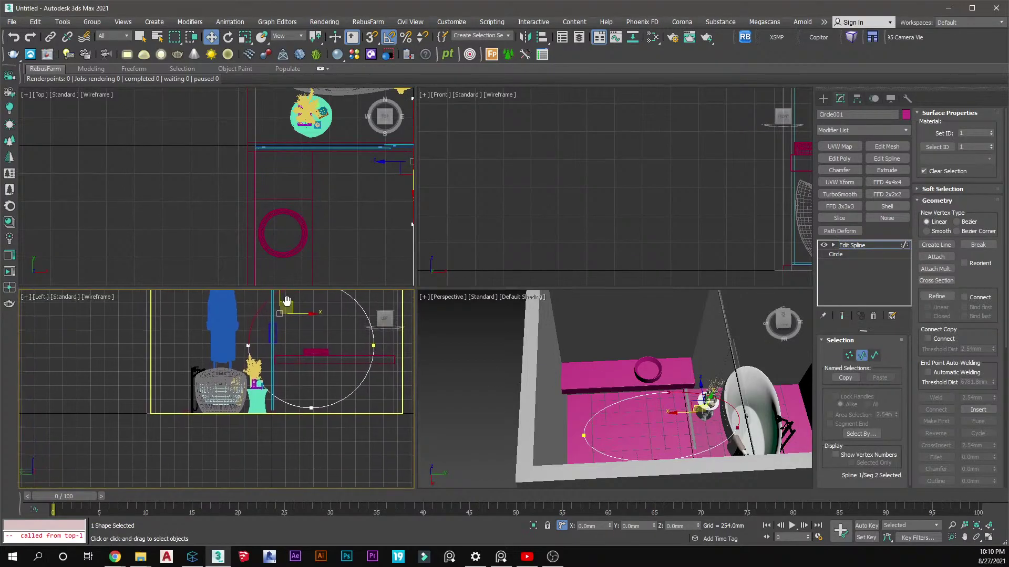
{"action": "middle_click_drag", "start_coordinate": [290, 330], "coordinate": [289, 342]}
{"action": "left_click", "coordinate": [824, 99]}
{"action": "left_click", "coordinate": [841, 101]}
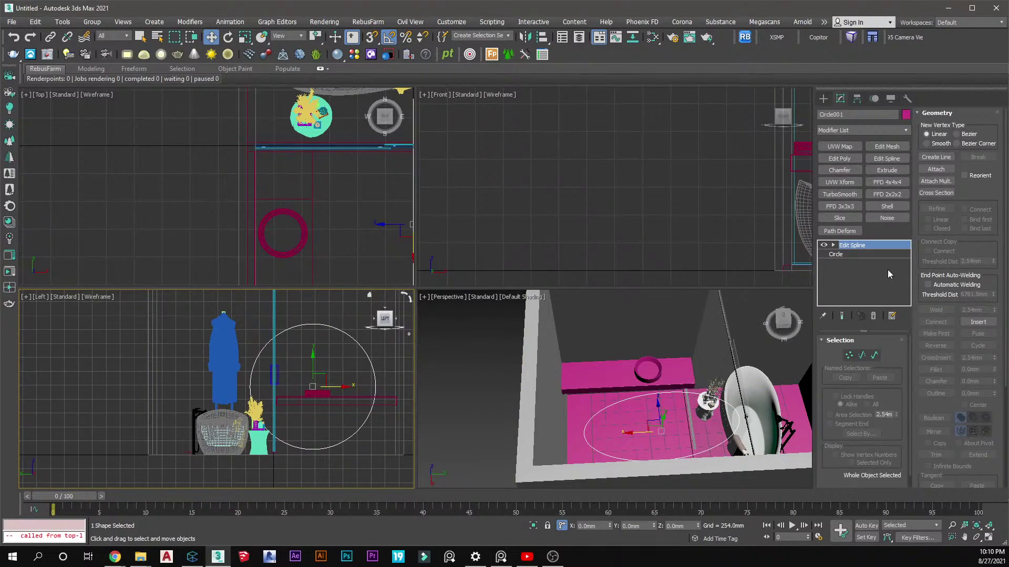
Create a vertical line inside the circle's Edit Spline, just beside the glass partition, crossing the circle from above to below
{"action": "left_click", "coordinate": [925, 158]}
{"action": "scroll", "coordinate": [302, 336], "scroll_direction": "down", "scroll_amount": 2}
{"action": "scroll", "coordinate": [302, 337], "scroll_direction": "down", "scroll_amount": 2}
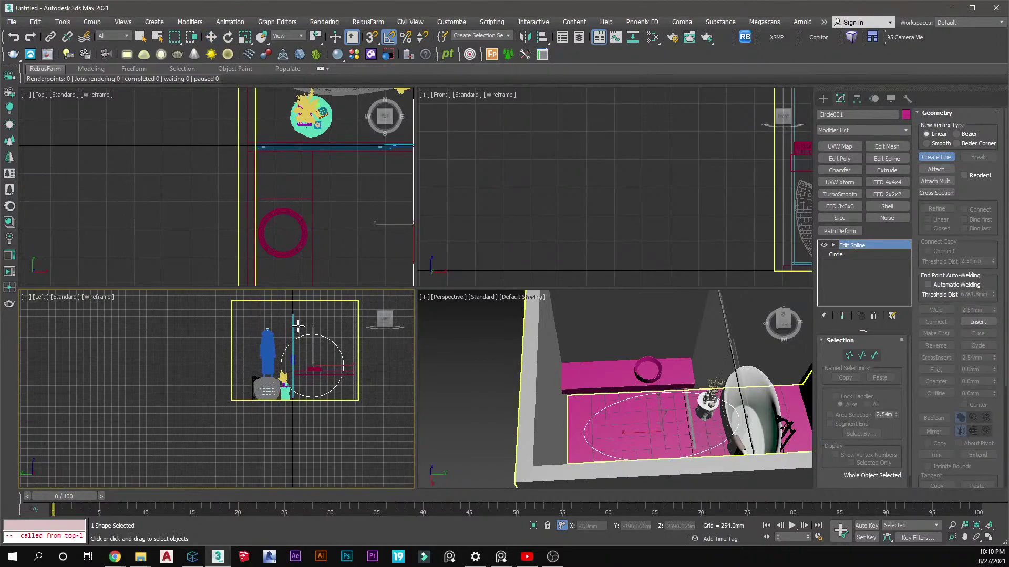
{"action": "scroll", "coordinate": [298, 328], "scroll_direction": "up", "scroll_amount": 2}
{"action": "left_click", "coordinate": [295, 320]}
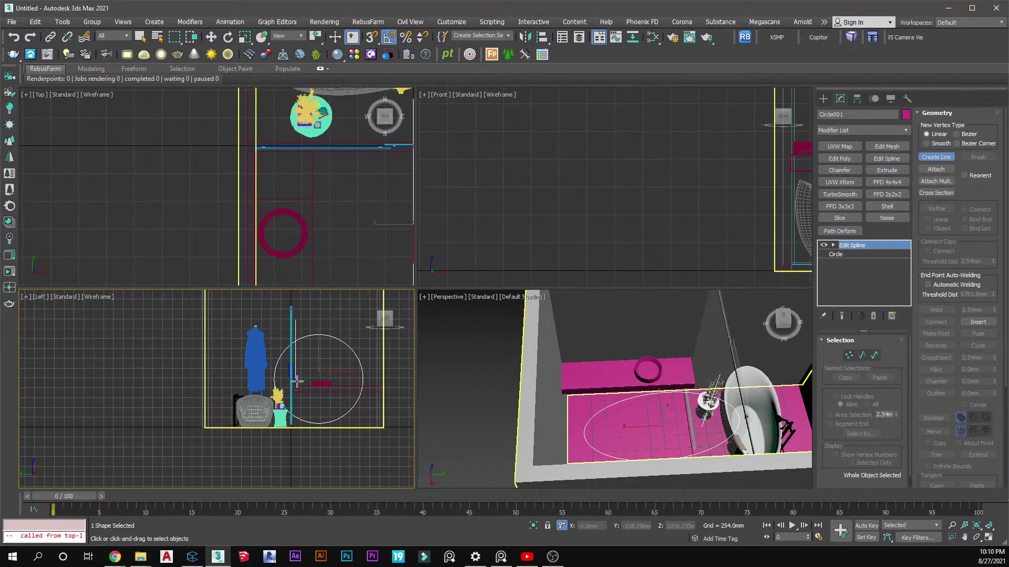
{"action": "right_click", "coordinate": [298, 435]}
{"action": "left_click", "coordinate": [301, 319]}
{"action": "left_click", "coordinate": [301, 429]}
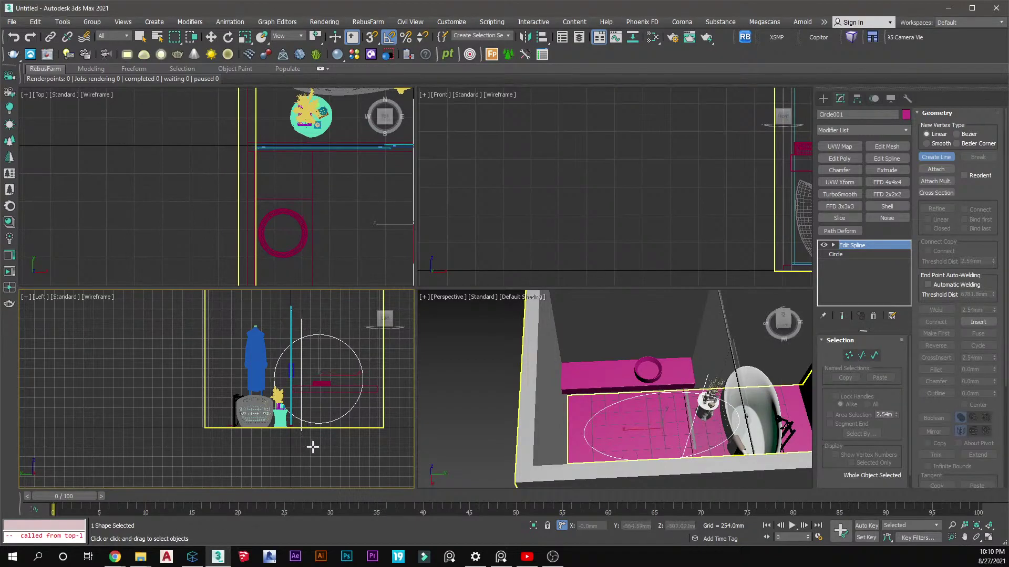
{"action": "left_click", "coordinate": [211, 37]}
Trim away the circle's arc on the bathtub side of the vertical line within the Edit Spline
{"action": "scroll", "coordinate": [292, 139], "scroll_direction": "down", "scroll_amount": 3}
{"action": "scroll", "coordinate": [352, 199], "scroll_direction": "up", "scroll_amount": 5}
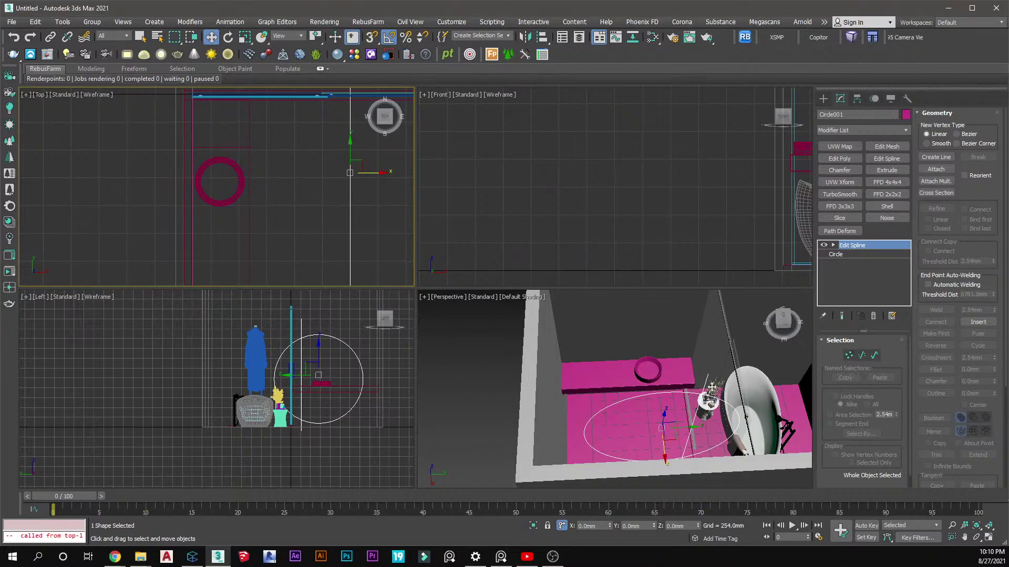
{"action": "scroll", "coordinate": [1003, 315], "scroll_direction": "down", "scroll_amount": 2}
{"action": "scroll", "coordinate": [1003, 315], "scroll_direction": "down", "scroll_amount": 2}
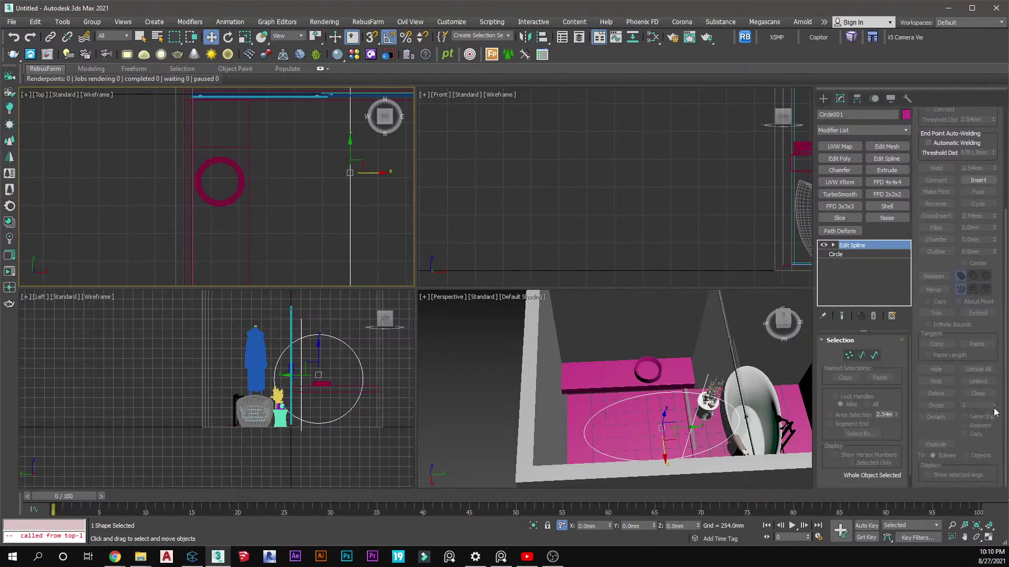
{"action": "left_click", "coordinate": [874, 355]}
{"action": "left_click_drag", "start_coordinate": [315, 381], "coordinate": [260, 336]}
{"action": "left_click", "coordinate": [935, 401]}
{"action": "scroll", "coordinate": [278, 371], "scroll_direction": "up", "scroll_amount": 2}
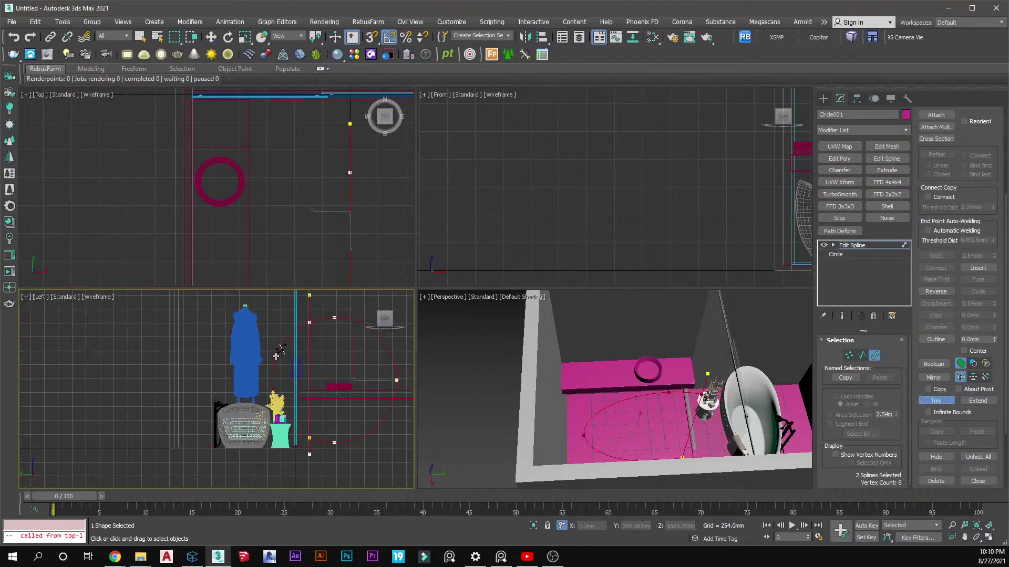
Trim the vertical line's ends that extend above and below the circle, leaving a D-shaped outline
{"action": "middle_click_drag", "start_coordinate": [315, 311], "coordinate": [311, 345]}
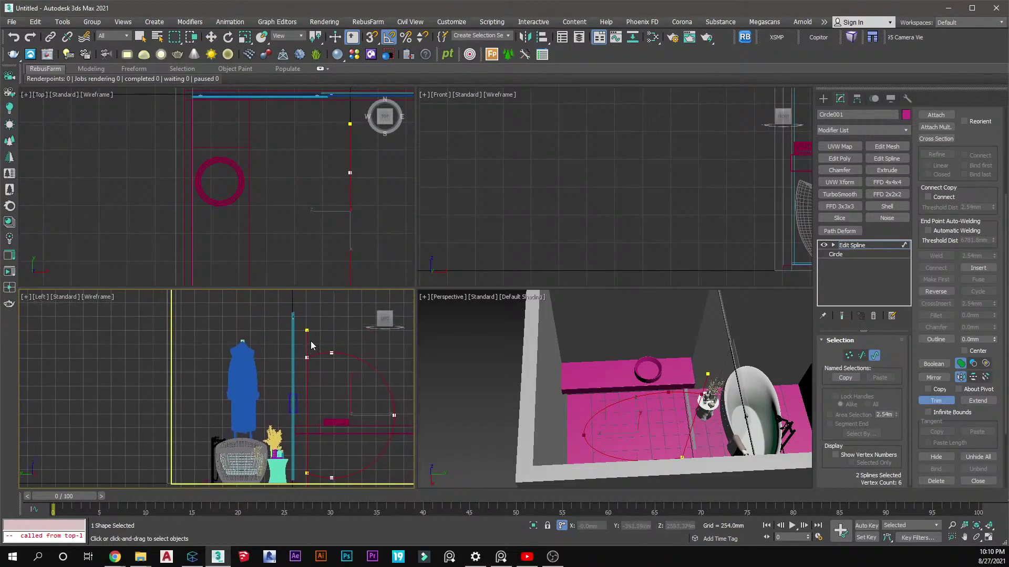
{"action": "middle_click_drag", "start_coordinate": [314, 382], "coordinate": [318, 314]}
{"action": "scroll", "coordinate": [310, 427], "scroll_direction": "up", "scroll_amount": 3}
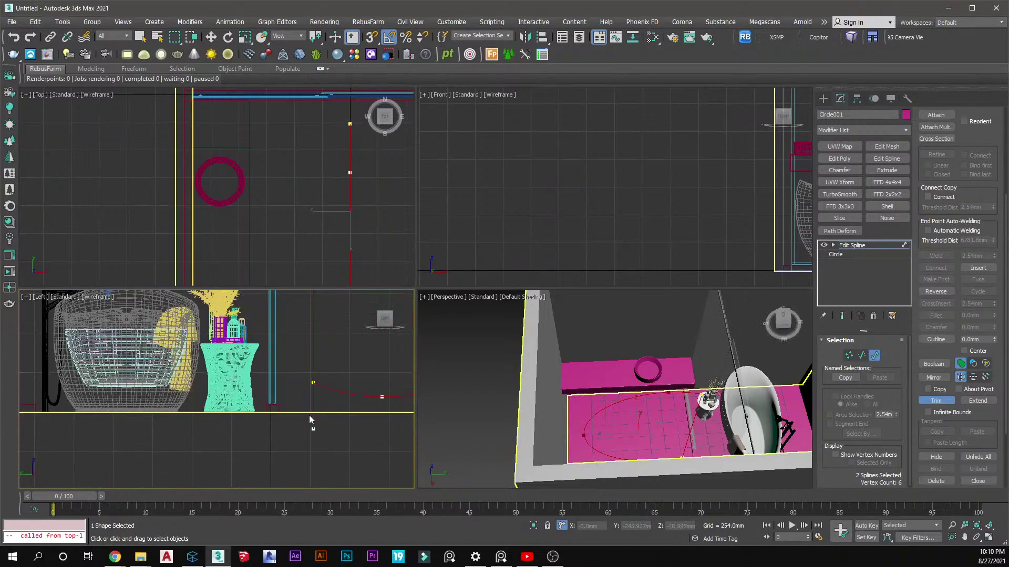
{"action": "left_click", "coordinate": [954, 412]}
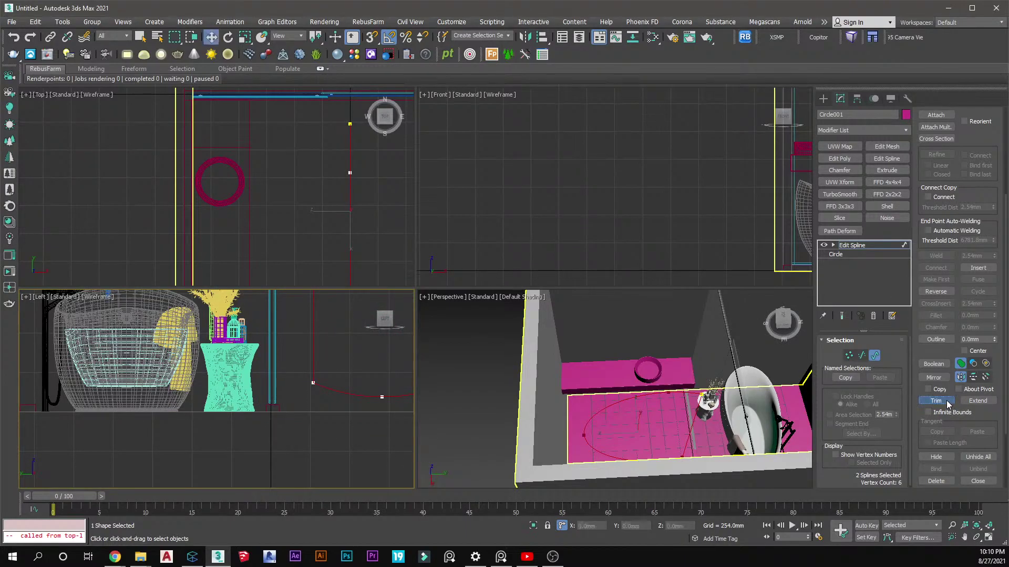
Select all vertices of the D-shaped outline and weld them
{"action": "left_click", "coordinate": [849, 356]}
{"action": "scroll", "coordinate": [259, 405], "scroll_direction": "down", "scroll_amount": 5}
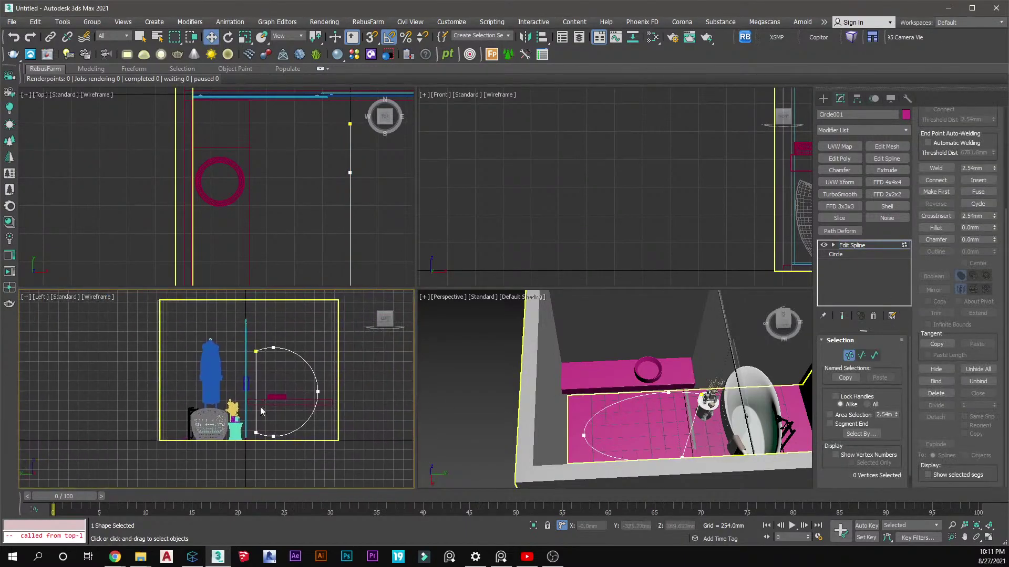
{"action": "left_click_drag", "start_coordinate": [238, 461], "coordinate": [238, 461]}
{"action": "scroll", "coordinate": [283, 386], "scroll_direction": "up", "scroll_amount": 4}
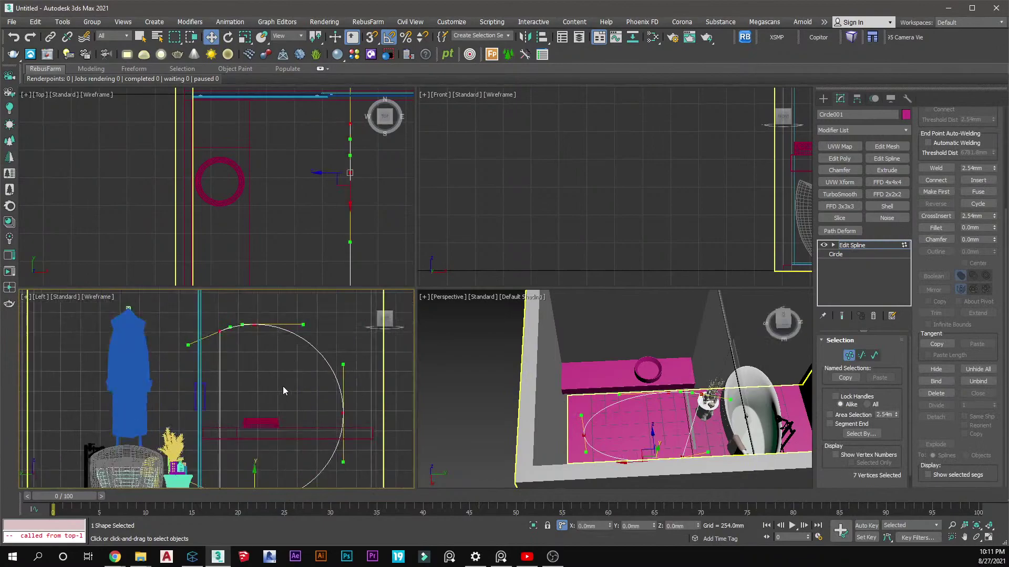
{"action": "middle_click_drag", "start_coordinate": [310, 365], "coordinate": [320, 348]}
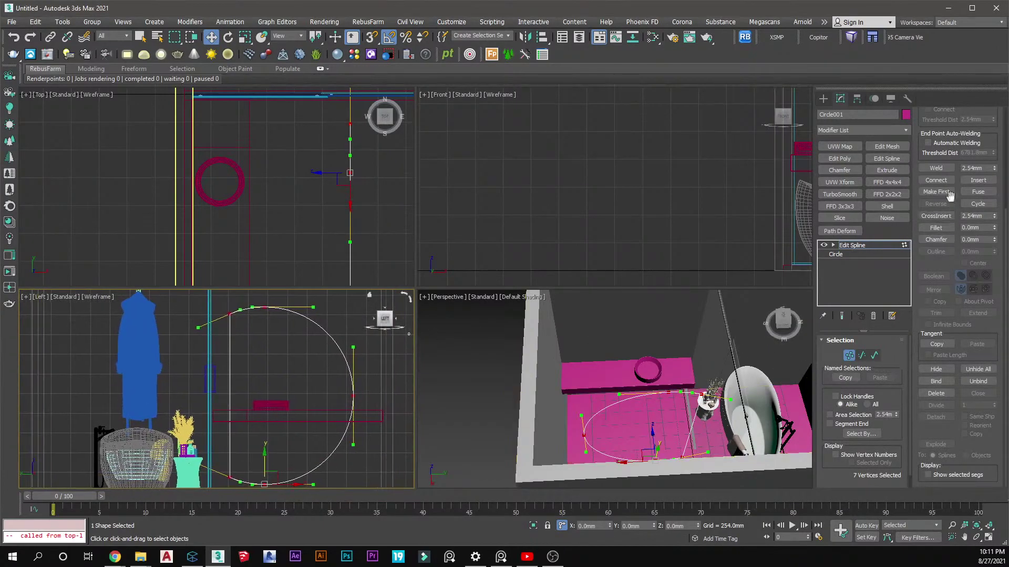
Leave vertex editing and extrude the D-shaped outline with an amount of 5 mm
{"action": "left_click", "coordinate": [823, 98]}
{"action": "left_click", "coordinate": [556, 247]}
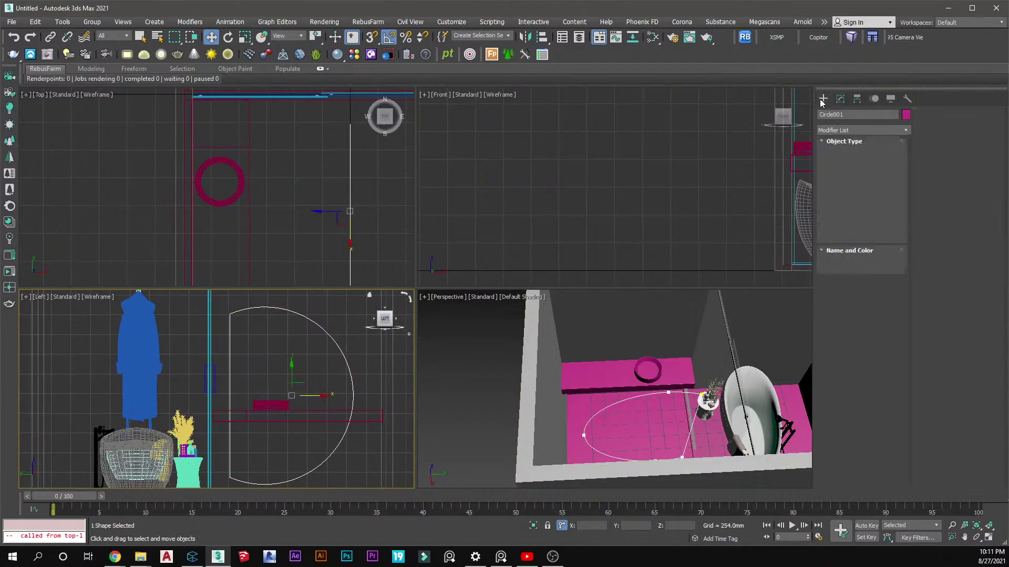
{"action": "left_click", "coordinate": [336, 349]}
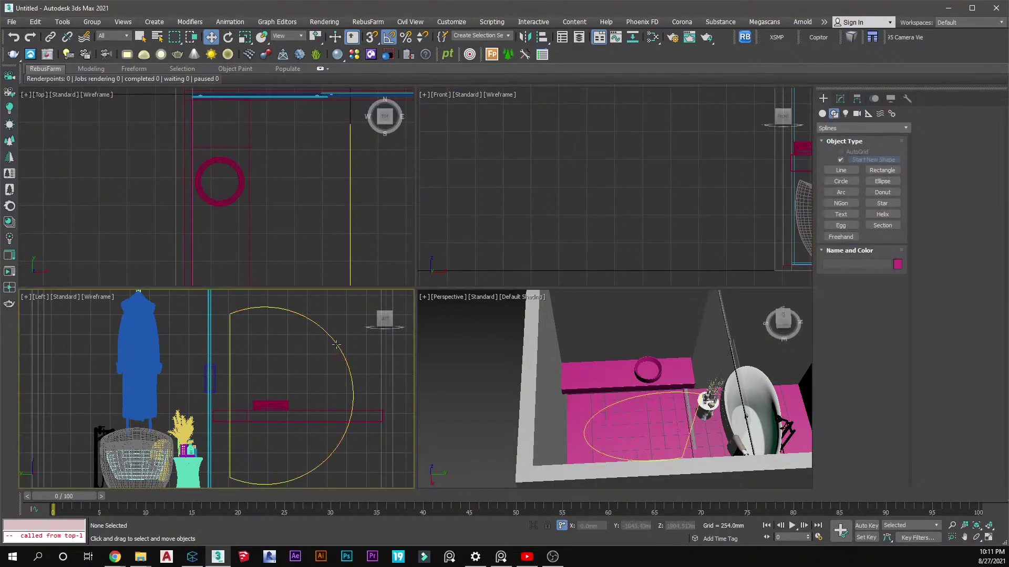
{"action": "left_click", "coordinate": [841, 99]}
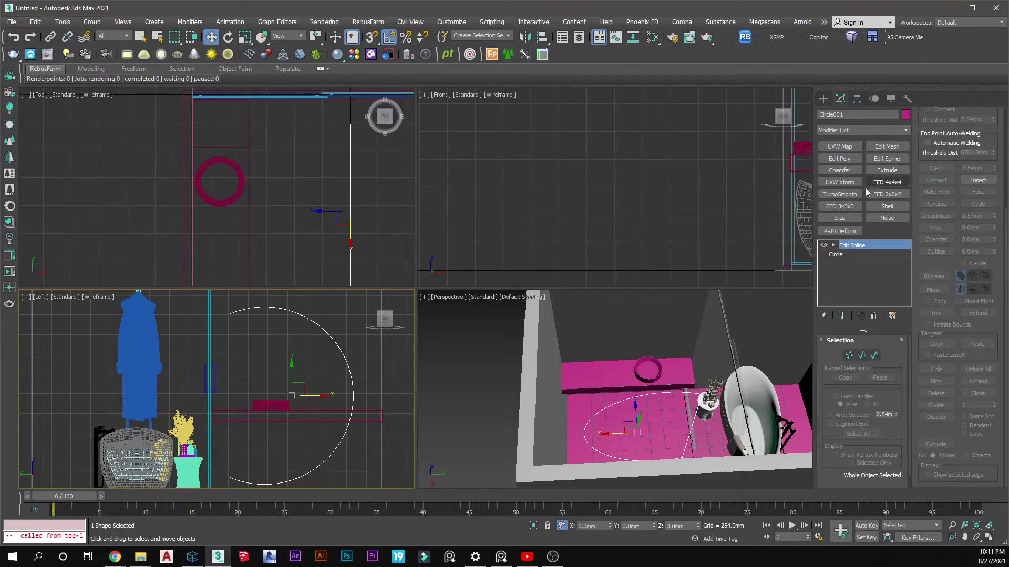
{"action": "left_click", "coordinate": [887, 169]}
{"action": "scroll", "coordinate": [681, 427], "scroll_direction": "up", "scroll_amount": 10}
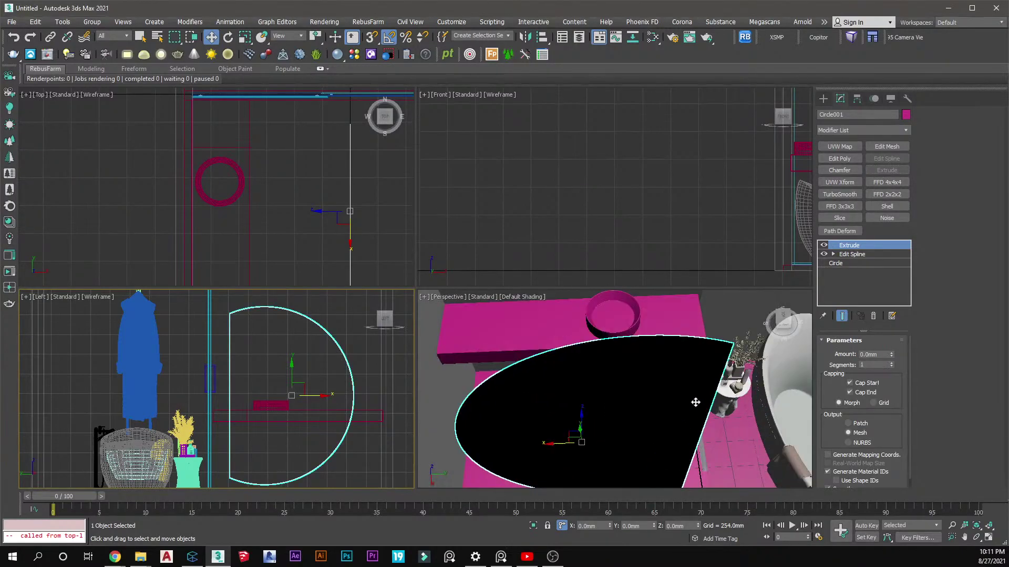
{"action": "middle_click_drag", "start_coordinate": [627, 396], "coordinate": [646, 365], "text": "alt"}
{"action": "double_click", "coordinate": [882, 354]}
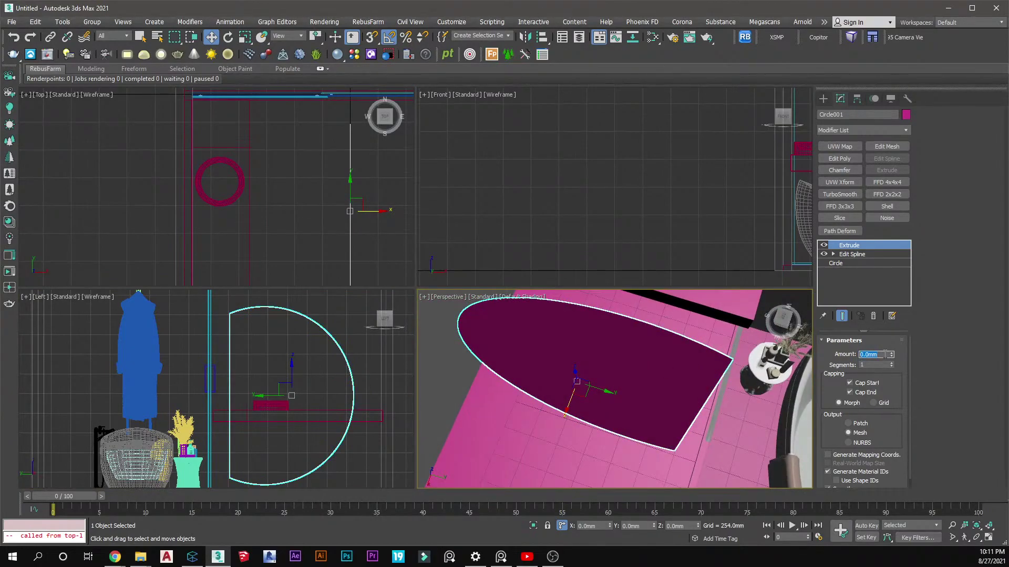
{"action": "type", "text": "5"}
{"action": "key", "text": "Return"}
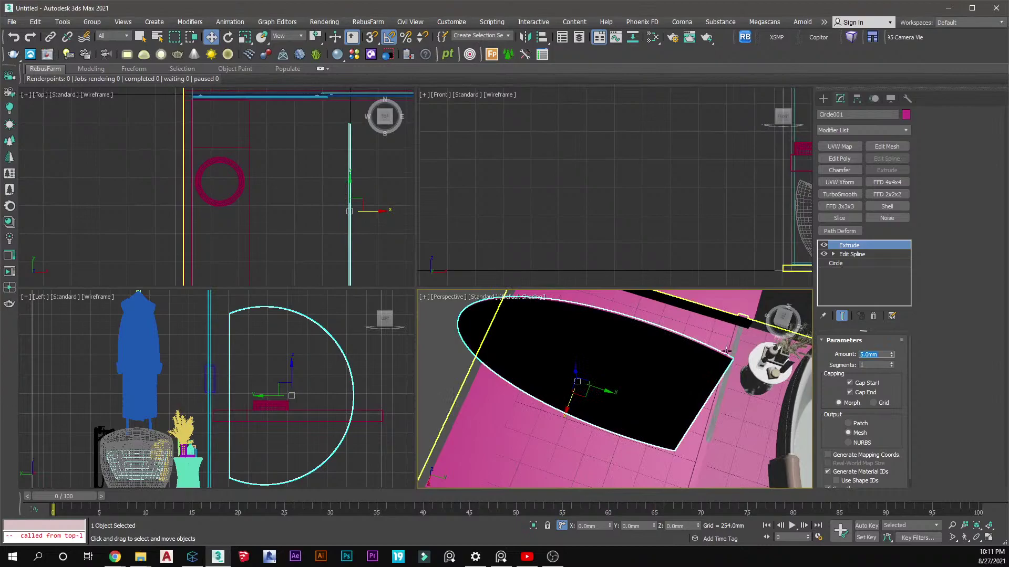
Move the extruded panel in the Top view to the wall behind the basin, with its straight edge against the glass partition
{"action": "scroll", "coordinate": [725, 359], "scroll_direction": "up", "scroll_amount": 2}
{"action": "scroll", "coordinate": [716, 363], "scroll_direction": "down", "scroll_amount": 3}
{"action": "middle_click_drag", "start_coordinate": [704, 360], "coordinate": [681, 340], "text": "alt"}
{"action": "scroll", "coordinate": [326, 197], "scroll_direction": "down", "scroll_amount": 3}
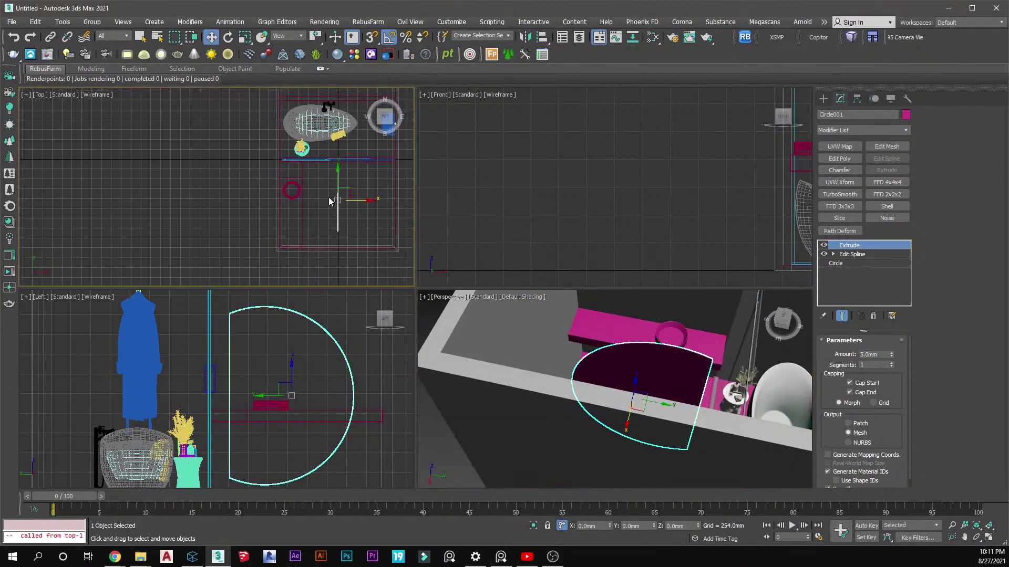
{"action": "left_click_drag", "start_coordinate": [346, 205], "coordinate": [238, 167]}
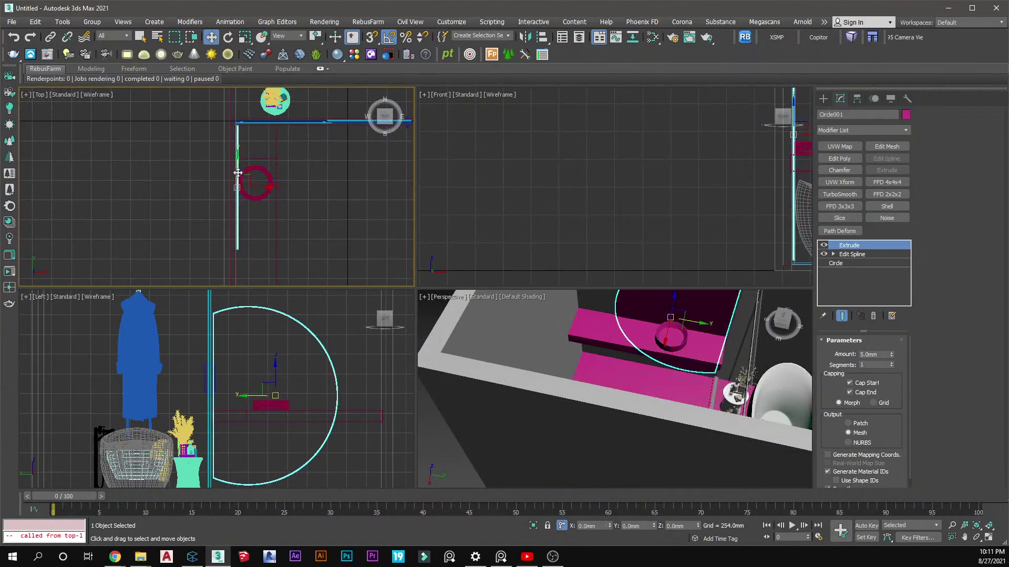
{"action": "scroll", "coordinate": [241, 133], "scroll_direction": "up", "scroll_amount": 5}
{"action": "middle_click_drag", "start_coordinate": [222, 116], "coordinate": [228, 165]}
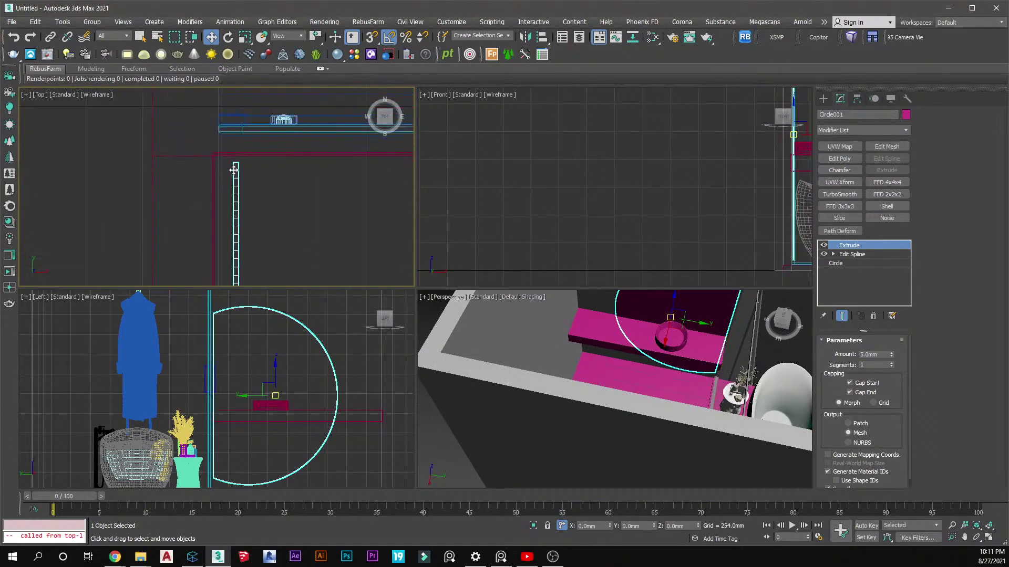
{"action": "left_click_drag", "start_coordinate": [235, 181], "coordinate": [227, 158]}
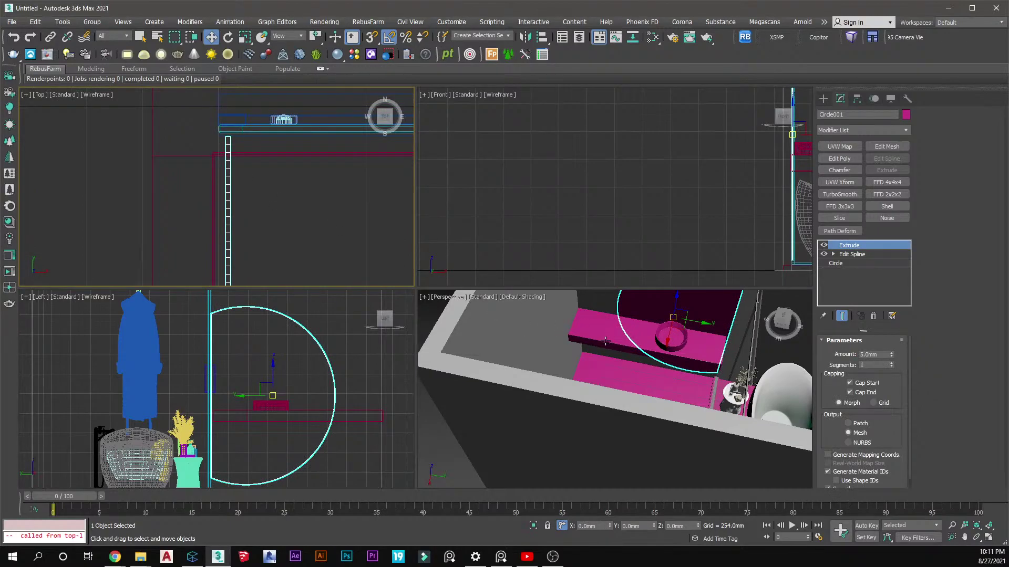
Nudge the panel slightly in the Top view to fine-tune its gap from the wall
{"action": "mouse_move", "coordinate": [696, 385]}
{"action": "middle_mouse_down", "text": "alt"}
{"action": "mouse_move", "coordinate": [704, 391]}
{"action": "mouse_move", "coordinate": [691, 405]}
{"action": "mouse_move", "coordinate": [599, 365]}
{"action": "mouse_move", "coordinate": [691, 359]}
{"action": "mouse_move", "coordinate": [641, 405]}
{"action": "mouse_move", "coordinate": [621, 376]}
{"action": "middle_mouse_up", "text": "alt"}
{"action": "scroll", "coordinate": [691, 405], "scroll_direction": "up", "scroll_amount": 4}
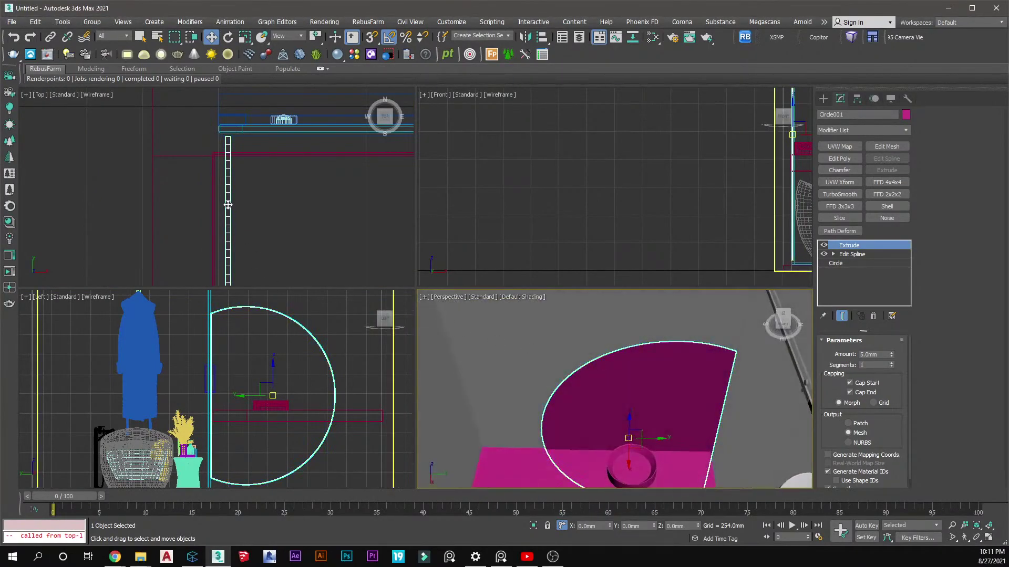
{"action": "scroll", "coordinate": [236, 207], "scroll_direction": "down", "scroll_amount": 2}
{"action": "scroll", "coordinate": [236, 207], "scroll_direction": "up", "scroll_amount": 3}
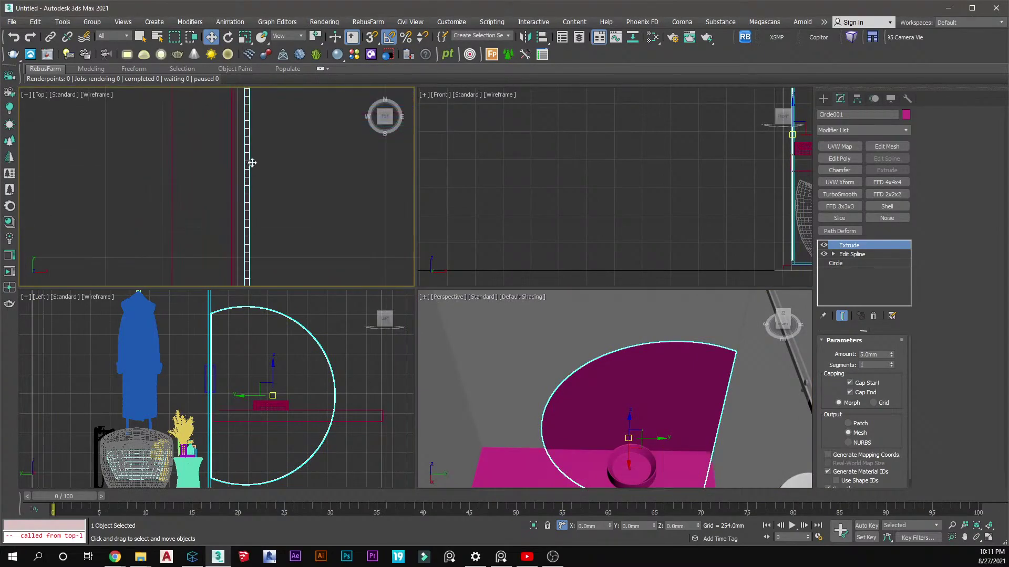
{"action": "left_click_drag", "start_coordinate": [242, 158], "coordinate": [241, 159]}
{"action": "middle_click_drag", "start_coordinate": [247, 157], "coordinate": [243, 219]}
{"action": "scroll", "coordinate": [240, 151], "scroll_direction": "up", "scroll_amount": 3}
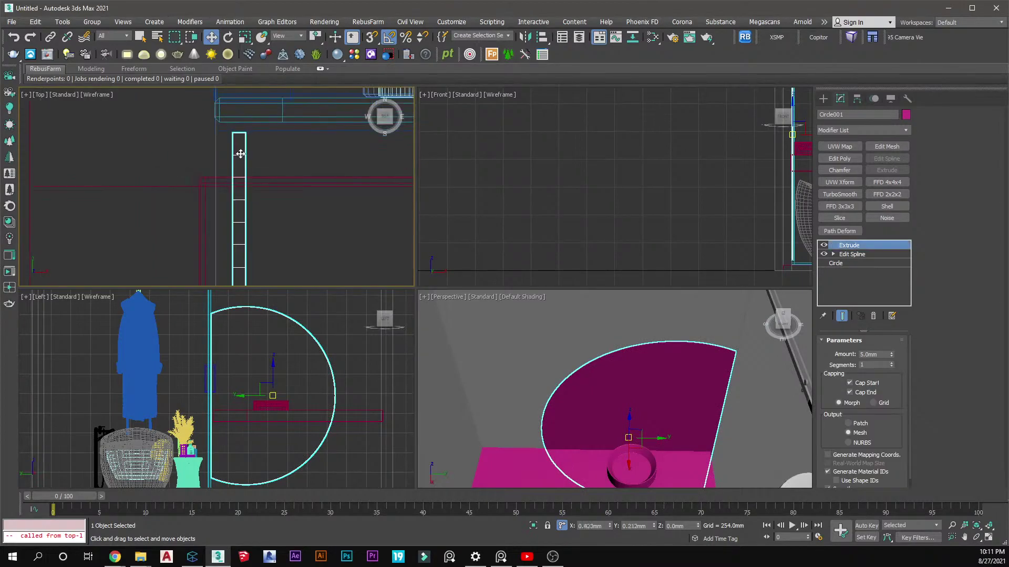
Clone the D-shaped panel in place as an independent copy
{"action": "right_click", "coordinate": [240, 151]}
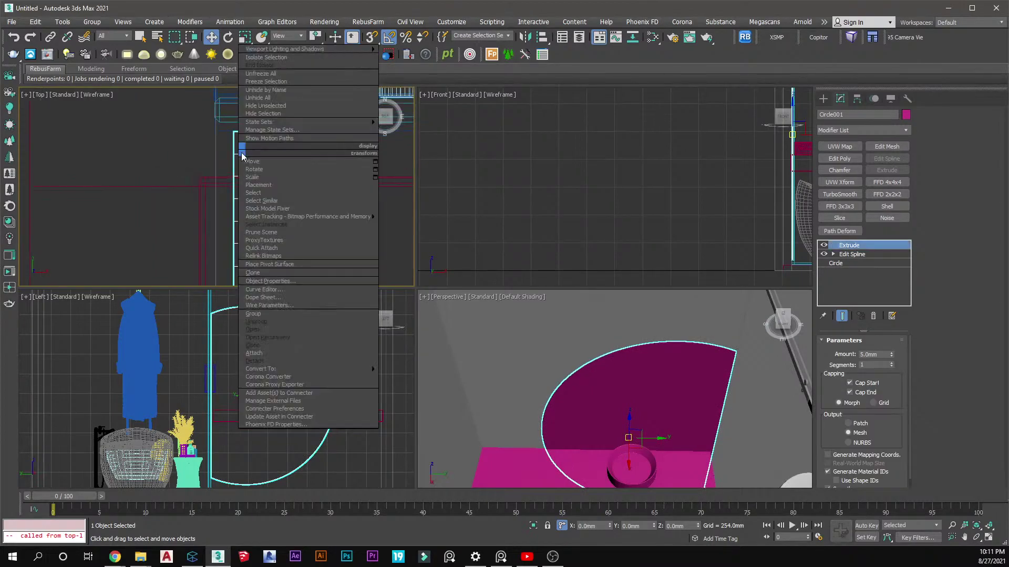
{"action": "left_click", "coordinate": [255, 273]}
{"action": "left_click", "coordinate": [464, 253]}
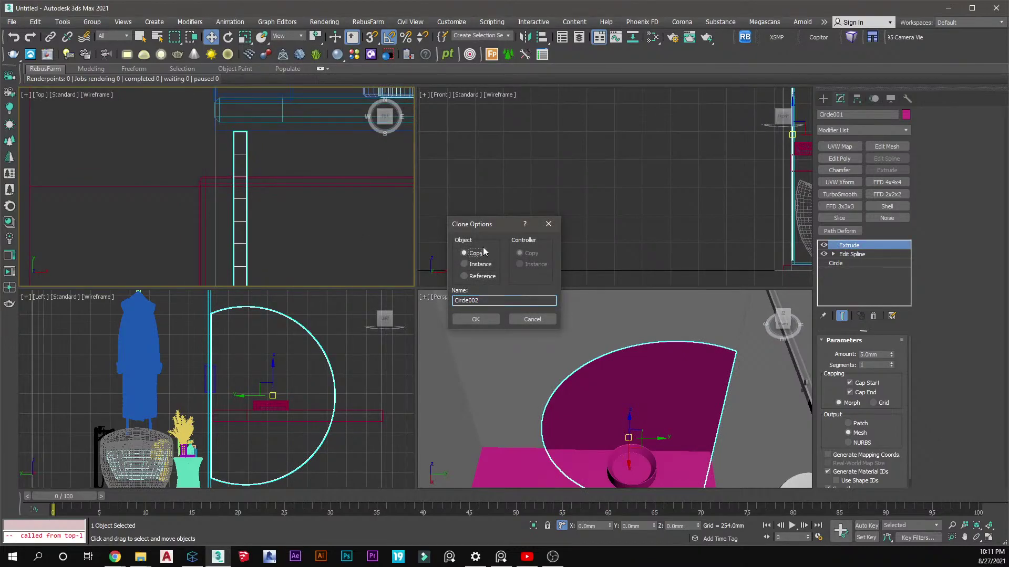
{"action": "left_click", "coordinate": [475, 263]}
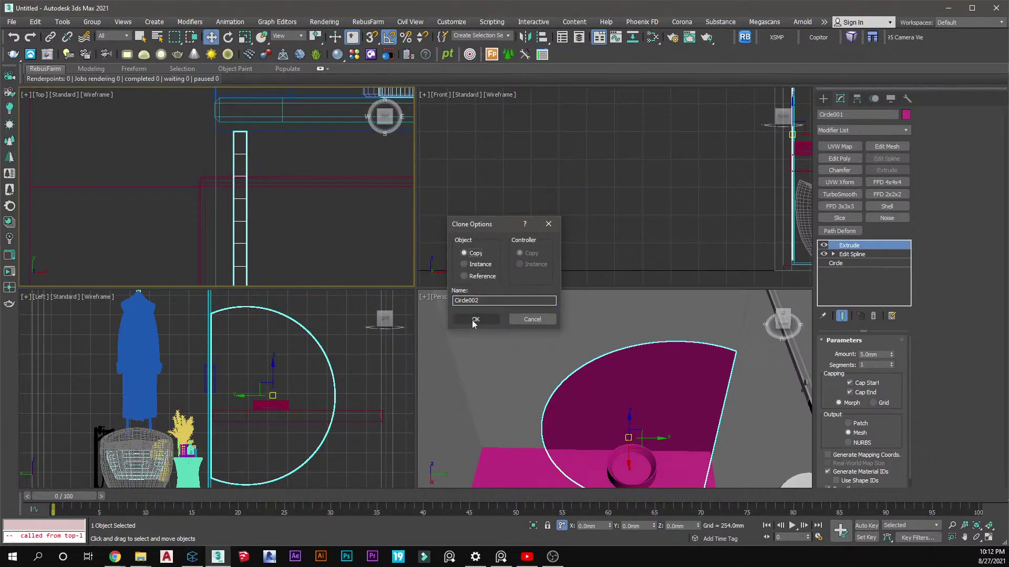
{"action": "left_click", "coordinate": [475, 319]}
Hide the Extrude effect on the copied panel and delete its Extrude modifier
{"action": "left_click", "coordinate": [850, 245]}
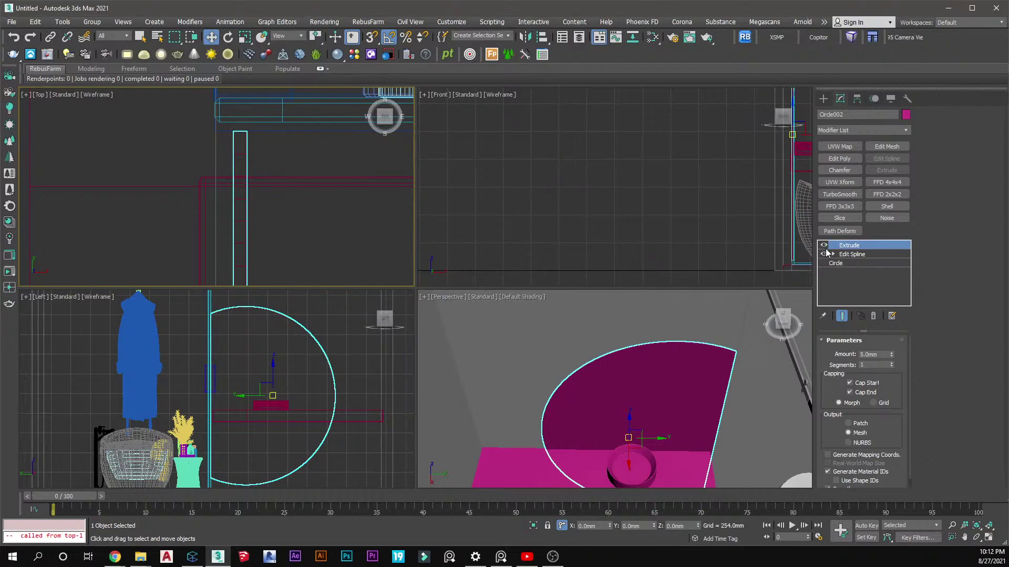
{"action": "left_click", "coordinate": [824, 246]}
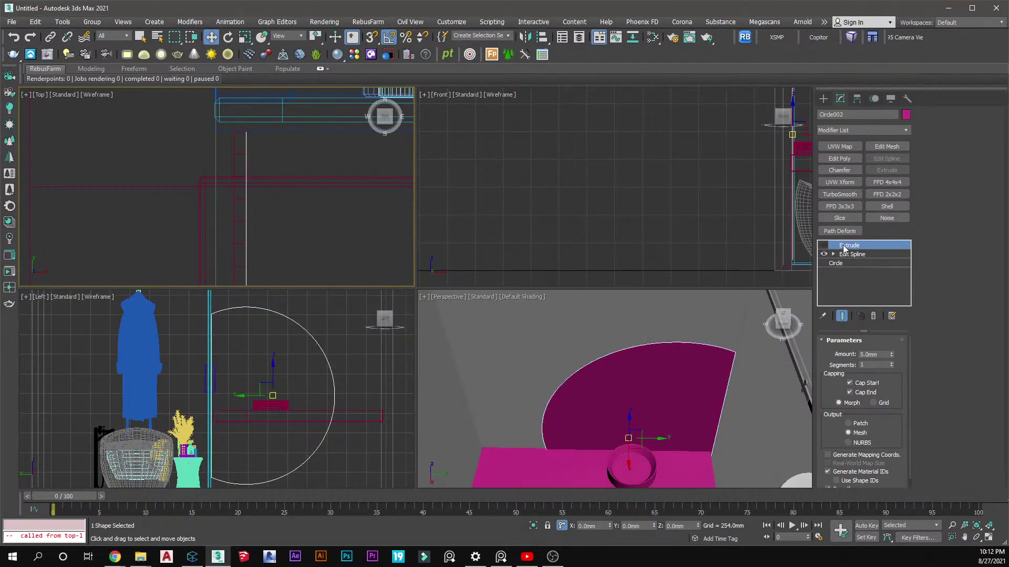
{"action": "right_click", "coordinate": [851, 250]}
{"action": "left_click", "coordinate": [870, 265]}
Move the copied outline along X in the Top view into the gap between the panel and the wall
{"action": "scroll", "coordinate": [293, 211], "scroll_direction": "down", "scroll_amount": 5}
{"action": "middle_click_drag", "start_coordinate": [293, 212], "coordinate": [297, 143]}
{"action": "scroll", "coordinate": [299, 150], "scroll_direction": "down", "scroll_amount": 5}
{"action": "scroll", "coordinate": [304, 198], "scroll_direction": "up", "scroll_amount": 2}
{"action": "middle_click_drag", "start_coordinate": [293, 231], "coordinate": [325, 147]}
{"action": "scroll", "coordinate": [325, 210], "scroll_direction": "up", "scroll_amount": 2}
{"action": "scroll", "coordinate": [317, 169], "scroll_direction": "up", "scroll_amount": 3}
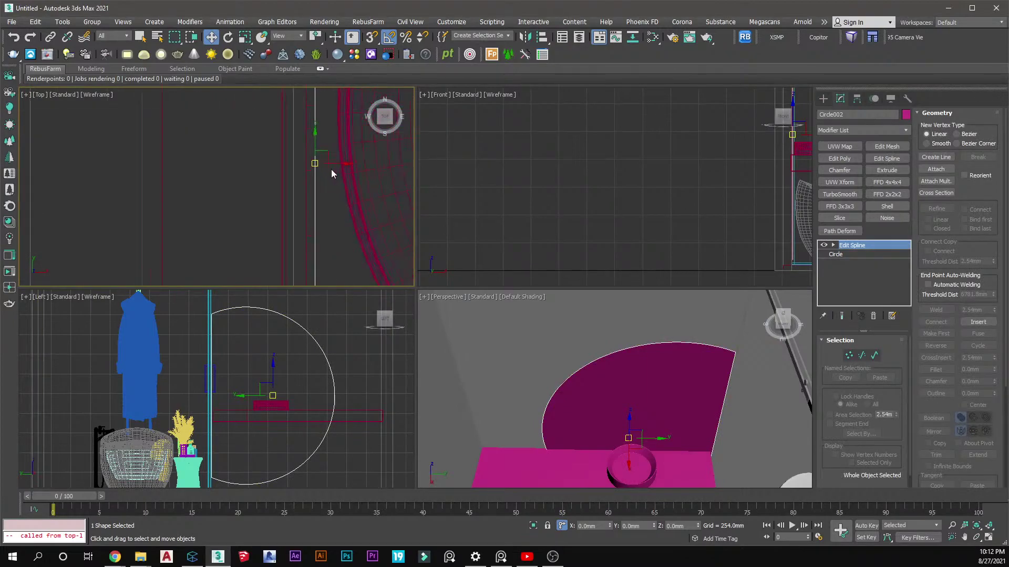
{"action": "left_click_drag", "start_coordinate": [325, 161], "coordinate": [292, 160]}
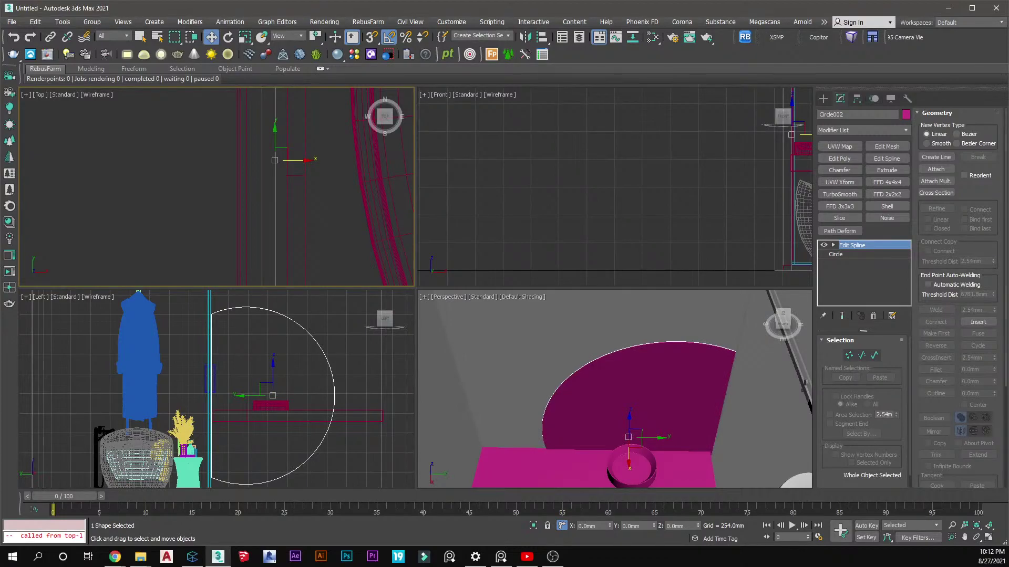
Outline the copied D-shaped spline slightly inward in the Left view, at the spline sub-object level
{"action": "scroll", "coordinate": [324, 363], "scroll_direction": "up", "scroll_amount": 5}
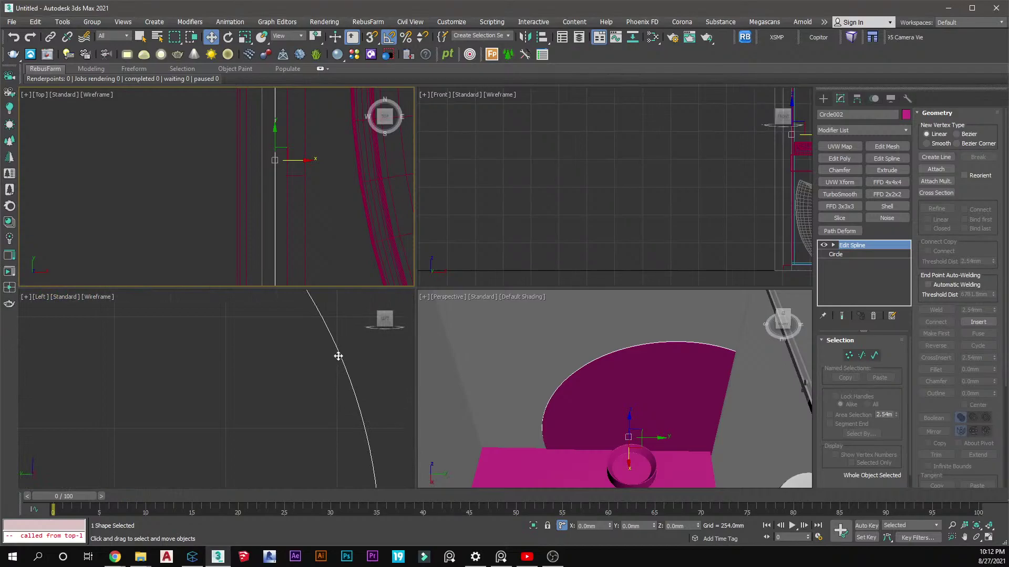
{"action": "scroll", "coordinate": [257, 349], "scroll_direction": "down", "scroll_amount": 5}
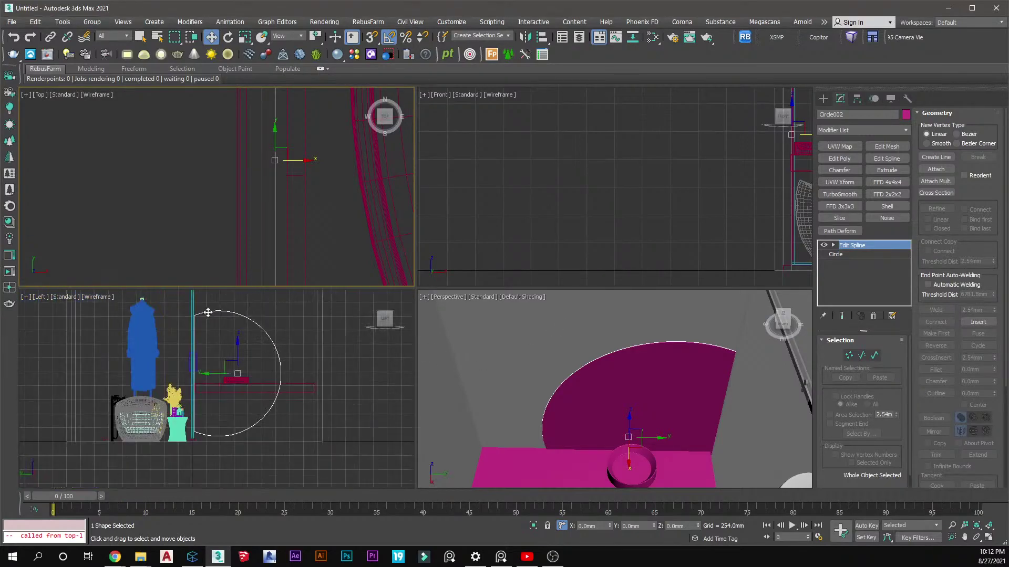
{"action": "scroll", "coordinate": [209, 314], "scroll_direction": "up", "scroll_amount": 5}
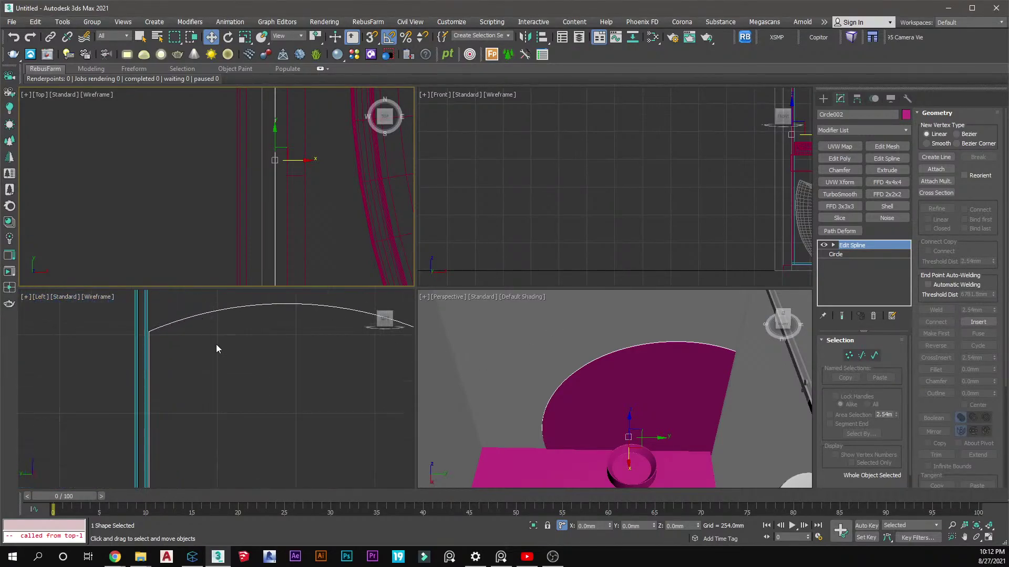
{"action": "scroll", "coordinate": [231, 374], "scroll_direction": "down", "scroll_amount": 5}
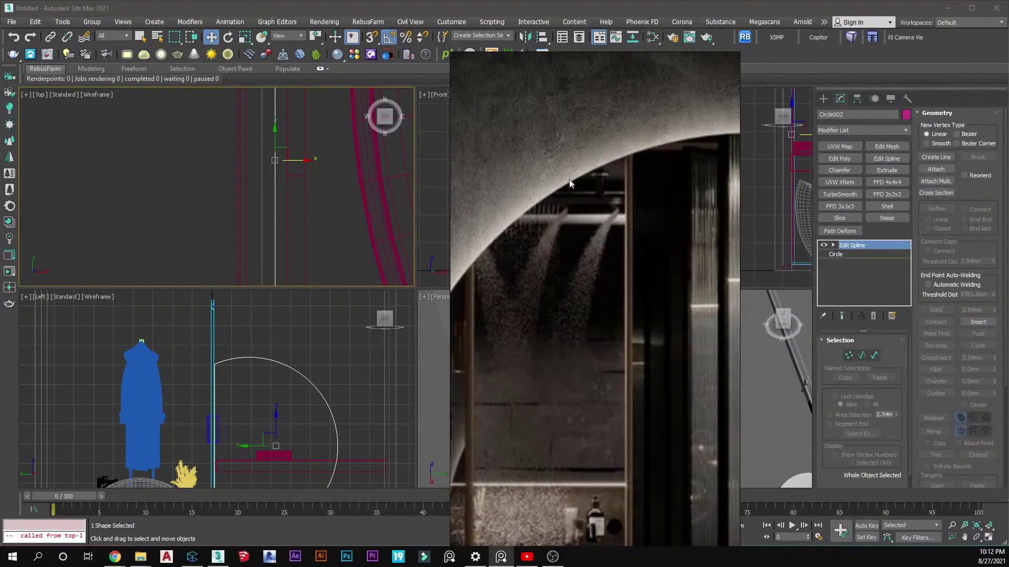
{"action": "scroll", "coordinate": [315, 383], "scroll_direction": "up", "scroll_amount": 5}
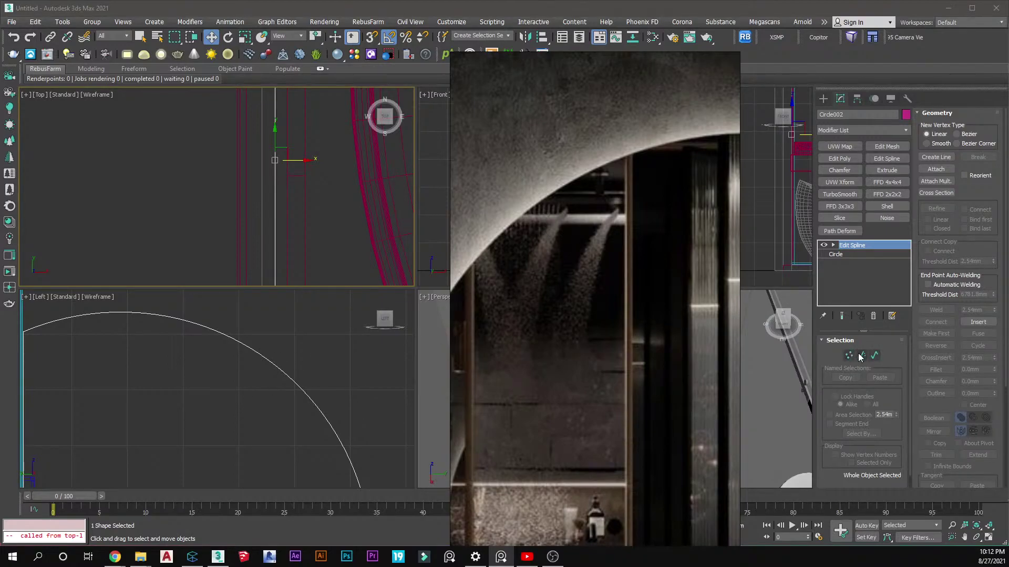
{"action": "left_click", "coordinate": [874, 356]}
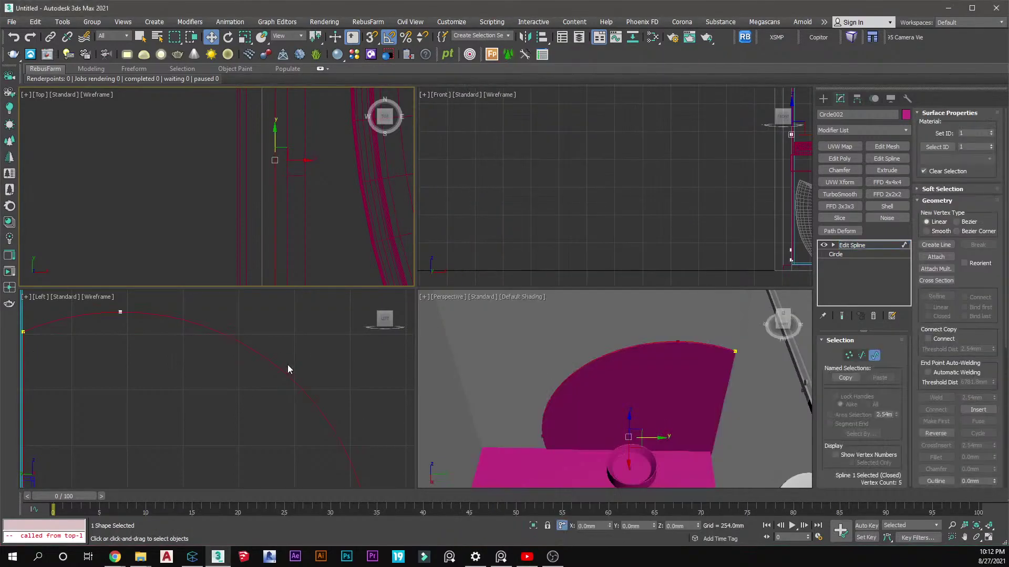
{"action": "scroll", "coordinate": [284, 365], "scroll_direction": "down", "scroll_amount": 6}
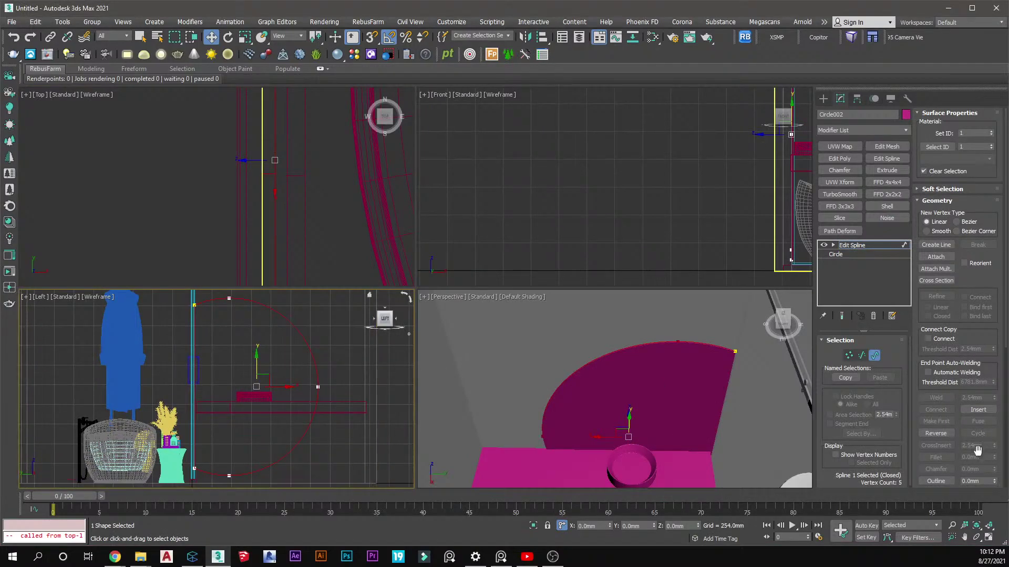
{"action": "scroll", "coordinate": [1006, 320], "scroll_direction": "down", "scroll_amount": 3}
{"action": "left_click", "coordinate": [935, 385]}
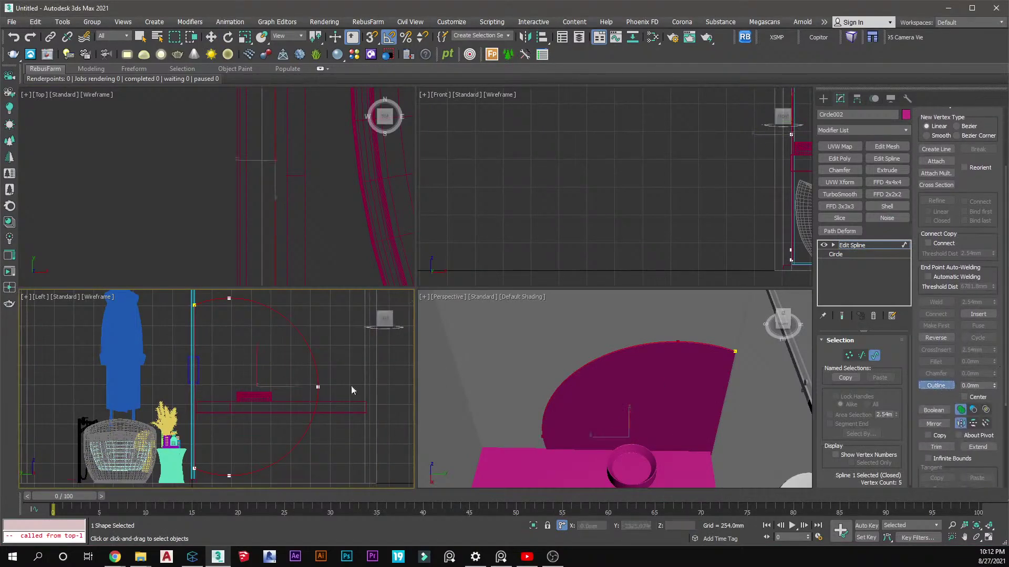
{"action": "scroll", "coordinate": [299, 355], "scroll_direction": "up", "scroll_amount": 3}
{"action": "scroll", "coordinate": [319, 347], "scroll_direction": "down", "scroll_amount": 2}
{"action": "middle_click_drag", "start_coordinate": [320, 347], "coordinate": [344, 381]}
{"action": "left_click_drag", "start_coordinate": [343, 370], "coordinate": [342, 375]}
{"action": "left_click", "coordinate": [935, 386]}
Delete the original outer spline from the copied outline, keeping only the inset D-shaped one
{"action": "scroll", "coordinate": [326, 349], "scroll_direction": "up", "scroll_amount": 3}
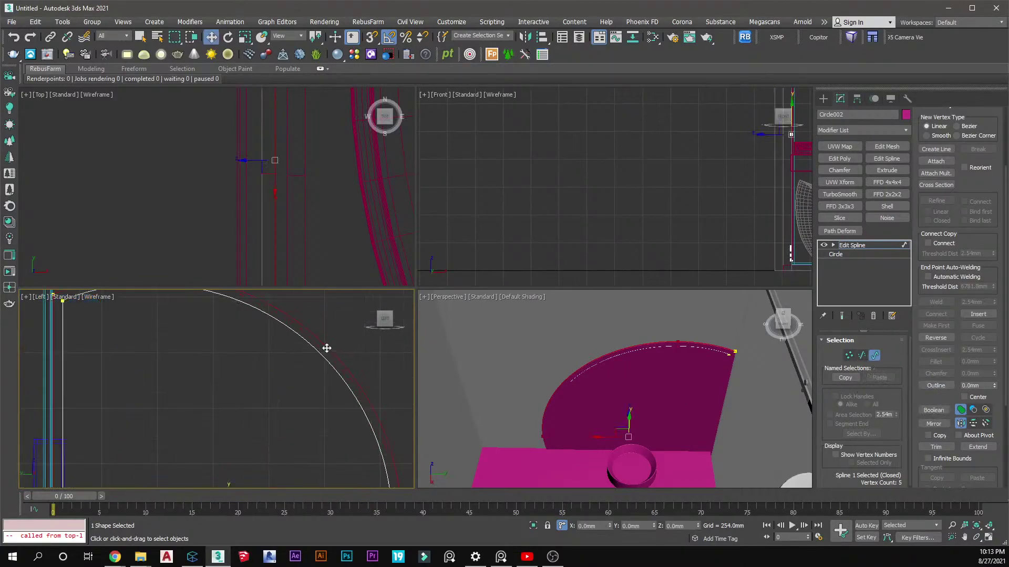
{"action": "left_click", "coordinate": [327, 347]}
{"action": "scroll", "coordinate": [326, 348], "scroll_direction": "down", "scroll_amount": 4}
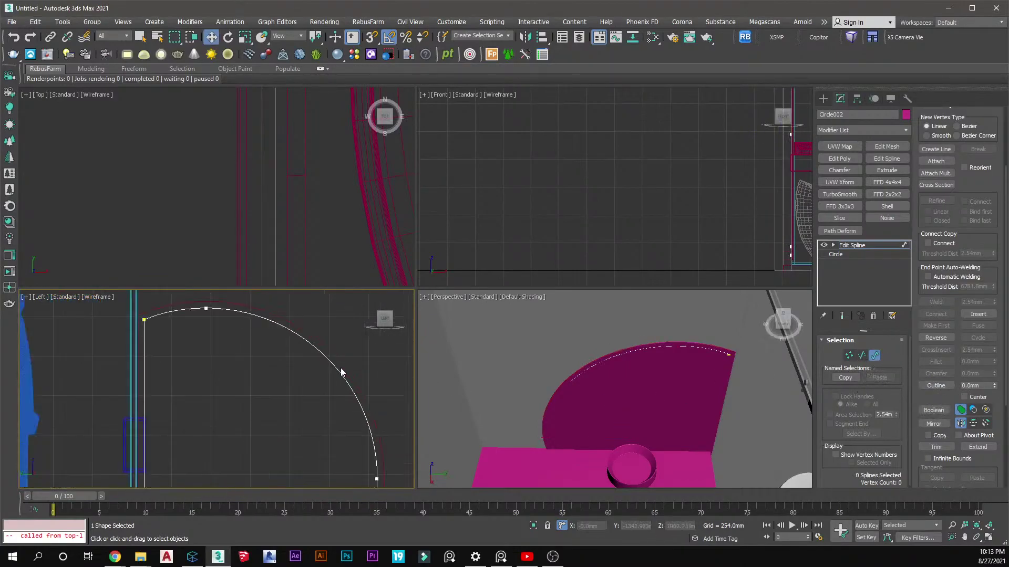
{"action": "scroll", "coordinate": [265, 351], "scroll_direction": "down", "scroll_amount": 2}
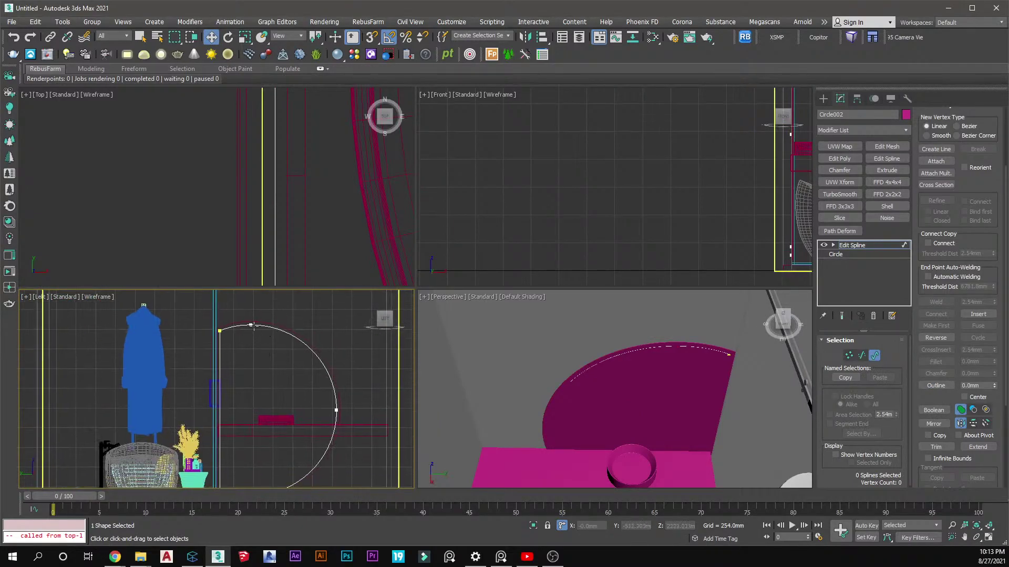
{"action": "scroll", "coordinate": [250, 329], "scroll_direction": "up", "scroll_amount": 5}
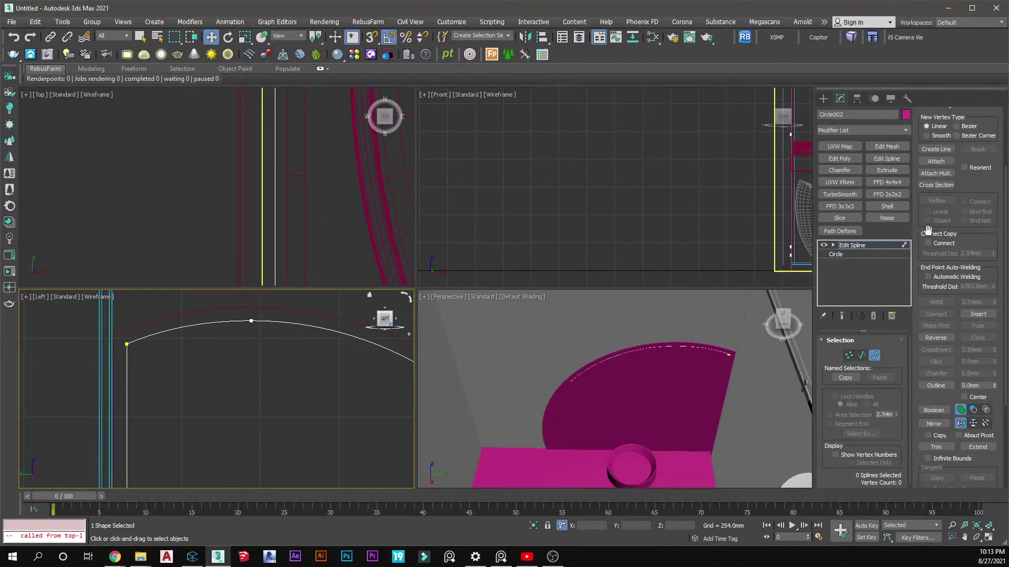
Leave spline-level editing and look through the outline's Edit Spline parameters for the rendering options
{"action": "left_click", "coordinate": [824, 100]}
{"action": "left_click", "coordinate": [840, 99]}
{"action": "scroll", "coordinate": [917, 255], "scroll_direction": "up", "scroll_amount": 2}
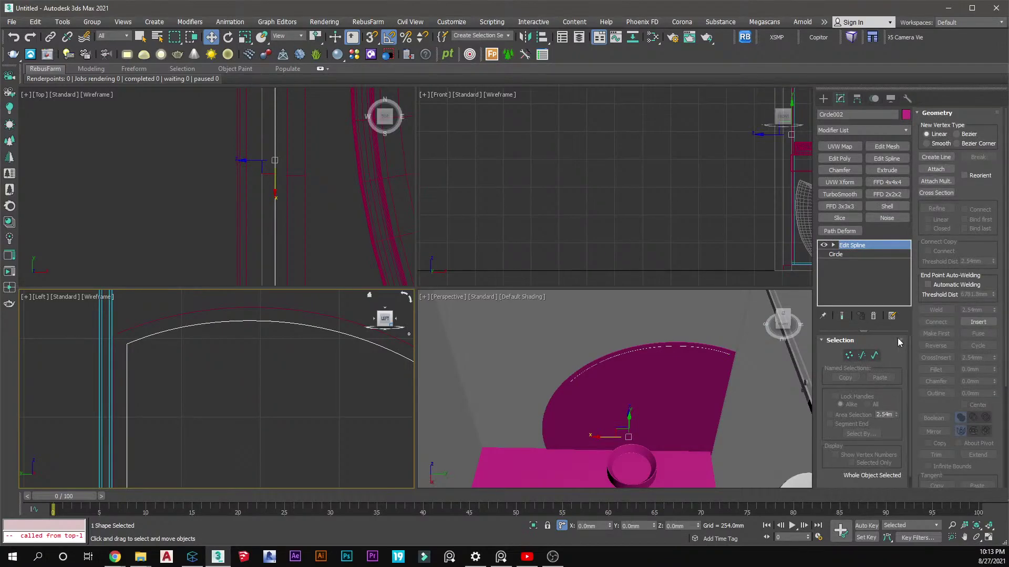
{"action": "left_click", "coordinate": [839, 341]}
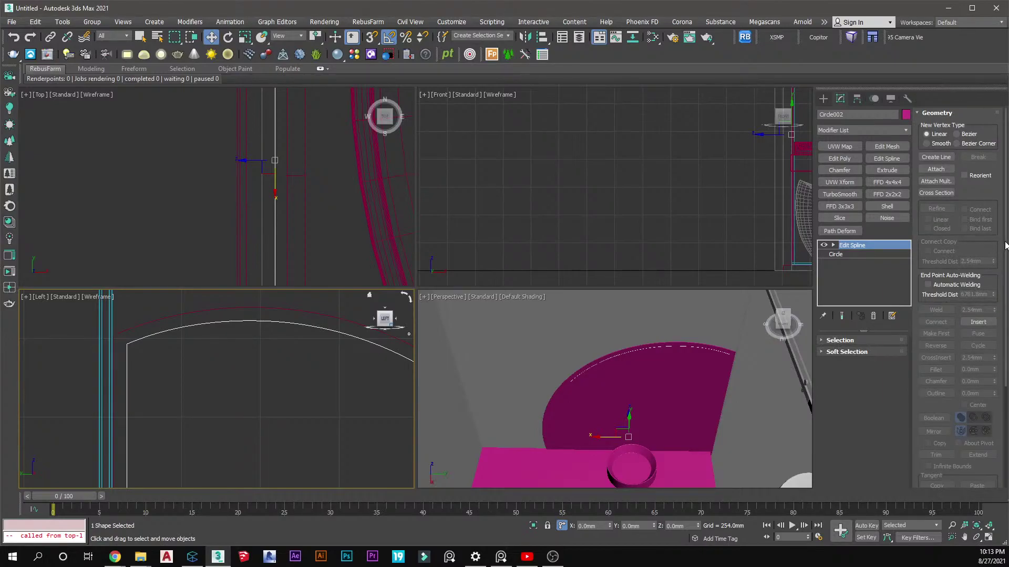
{"action": "scroll", "coordinate": [990, 395], "scroll_direction": "down", "scroll_amount": 4}
{"action": "scroll", "coordinate": [988, 420], "scroll_direction": "up", "scroll_amount": 4}
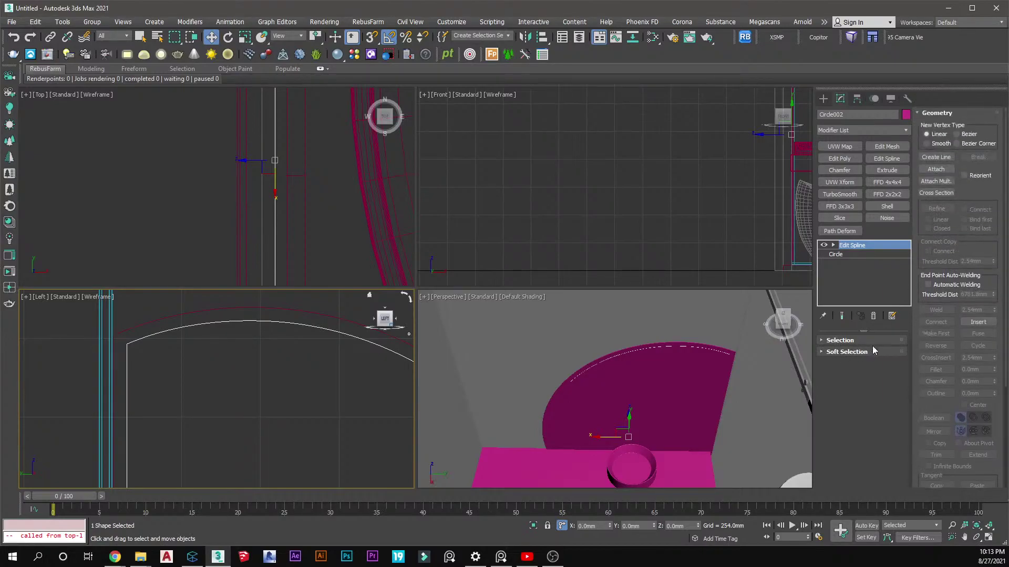
{"action": "left_click_drag", "start_coordinate": [865, 330], "coordinate": [865, 315]}
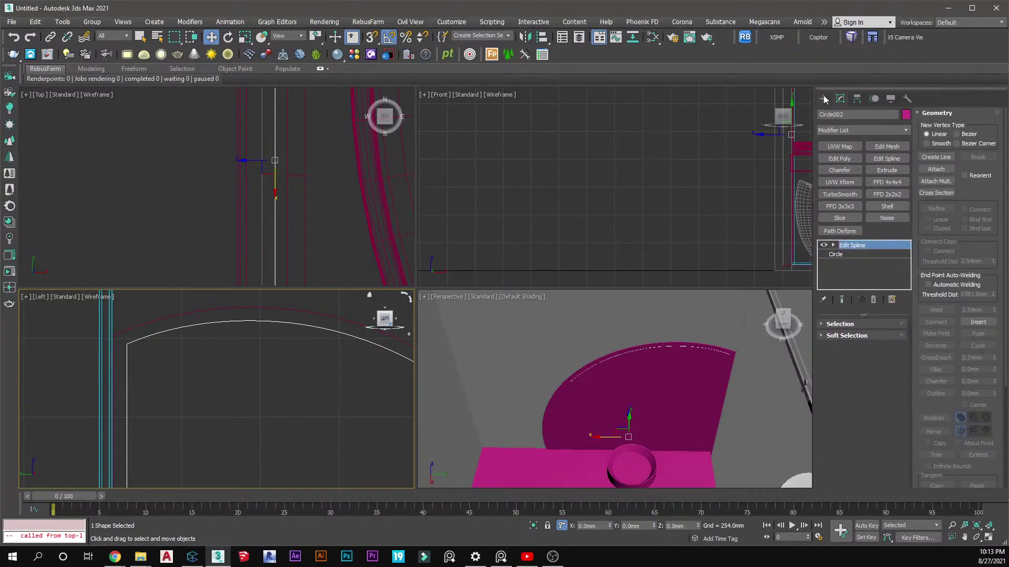
{"action": "left_click", "coordinate": [651, 156]}
{"action": "left_click", "coordinate": [275, 152]}
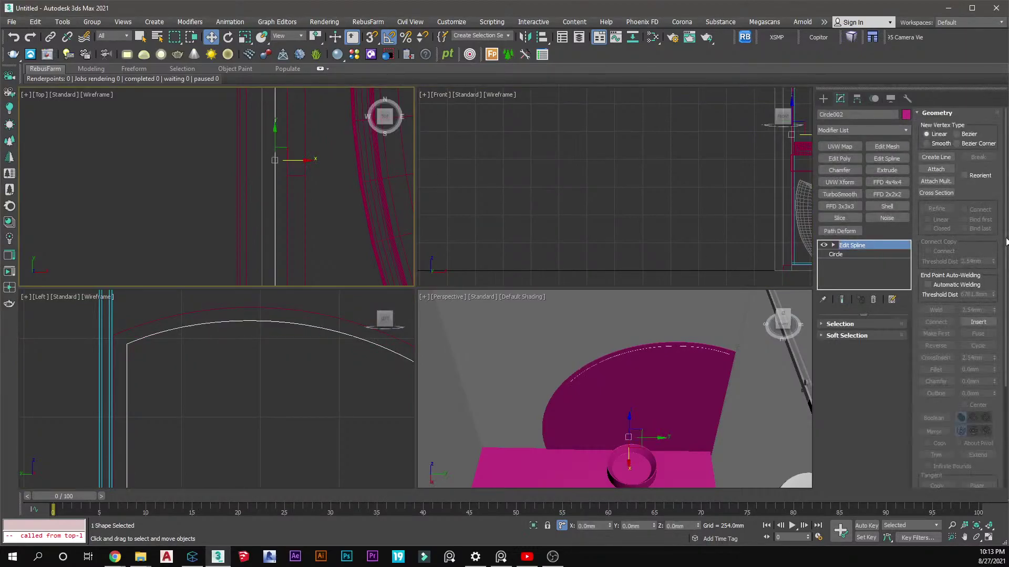
{"action": "scroll", "coordinate": [992, 382], "scroll_direction": "down", "scroll_amount": 3}
{"action": "scroll", "coordinate": [985, 346], "scroll_direction": "up", "scroll_amount": 3}
Enable viewport rendering with a radial cross-section on the outline's base Circle, and return to its Edit Spline modifier
{"action": "left_click", "coordinate": [833, 245]}
{"action": "left_click", "coordinate": [834, 245]}
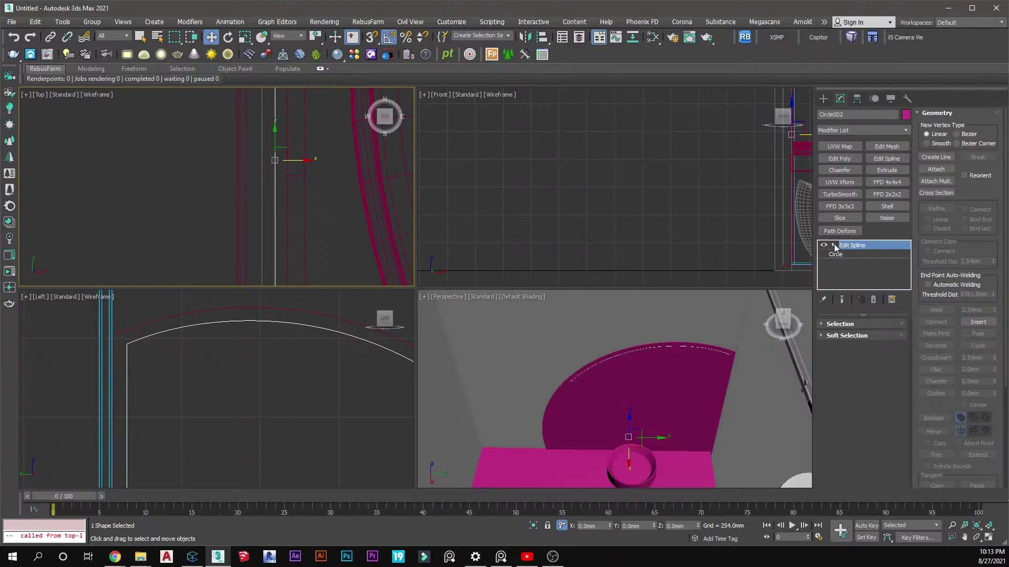
{"action": "left_click", "coordinate": [837, 254]}
{"action": "left_click", "coordinate": [547, 309]}
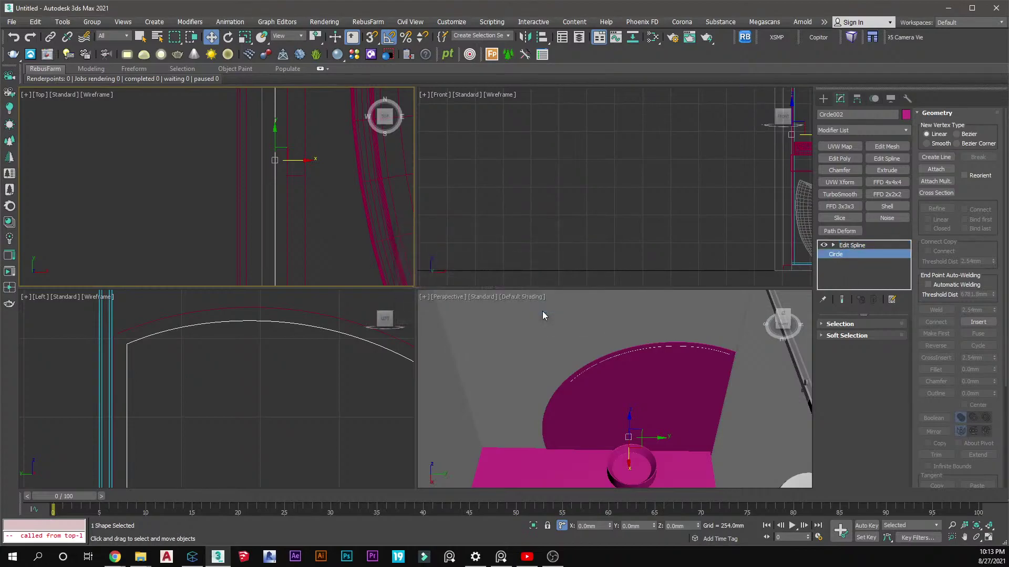
{"action": "left_click", "coordinate": [834, 342]}
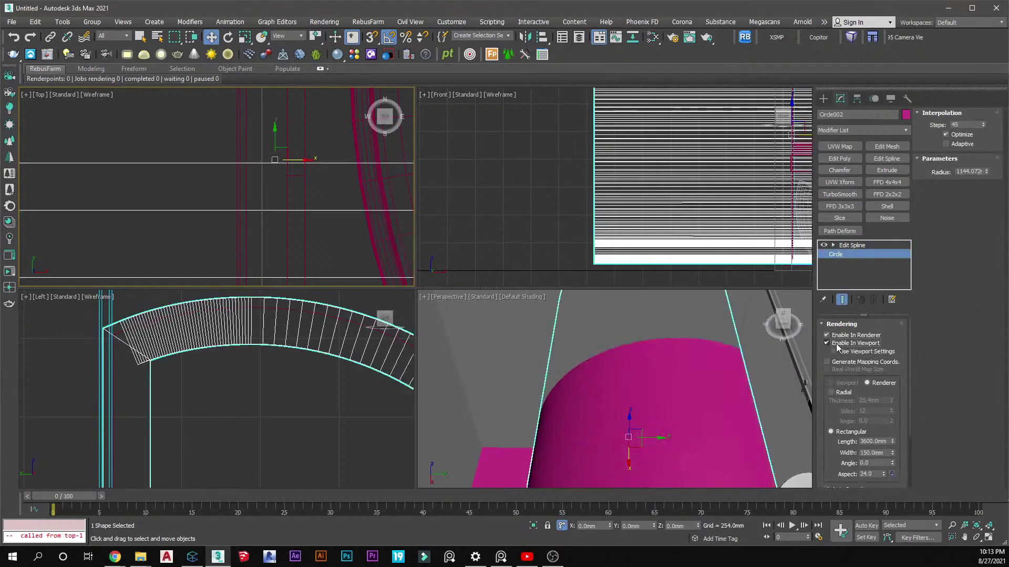
{"action": "left_click", "coordinate": [831, 392]}
{"action": "double_click", "coordinate": [871, 400]}
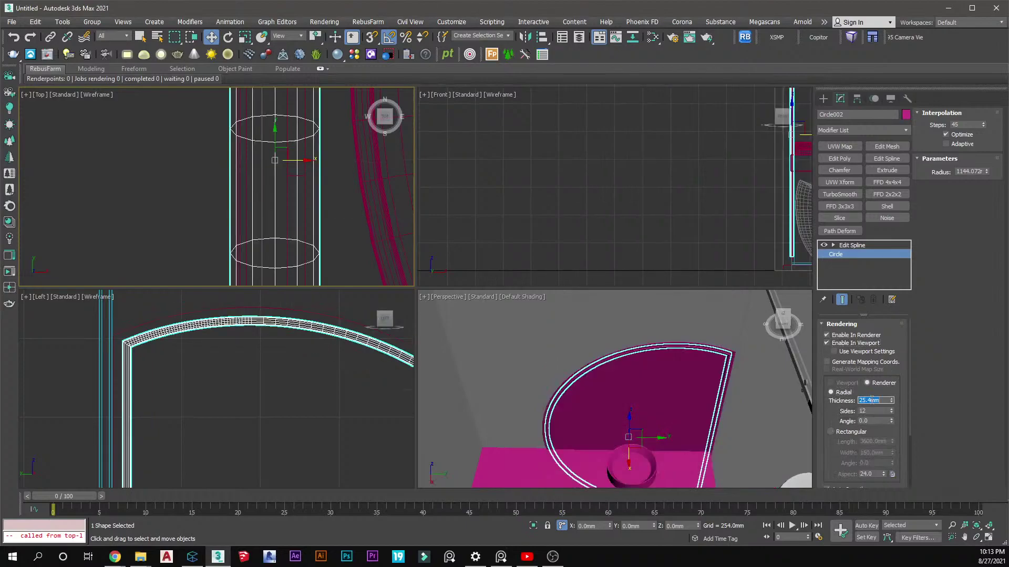
{"action": "left_click", "coordinate": [846, 246]}
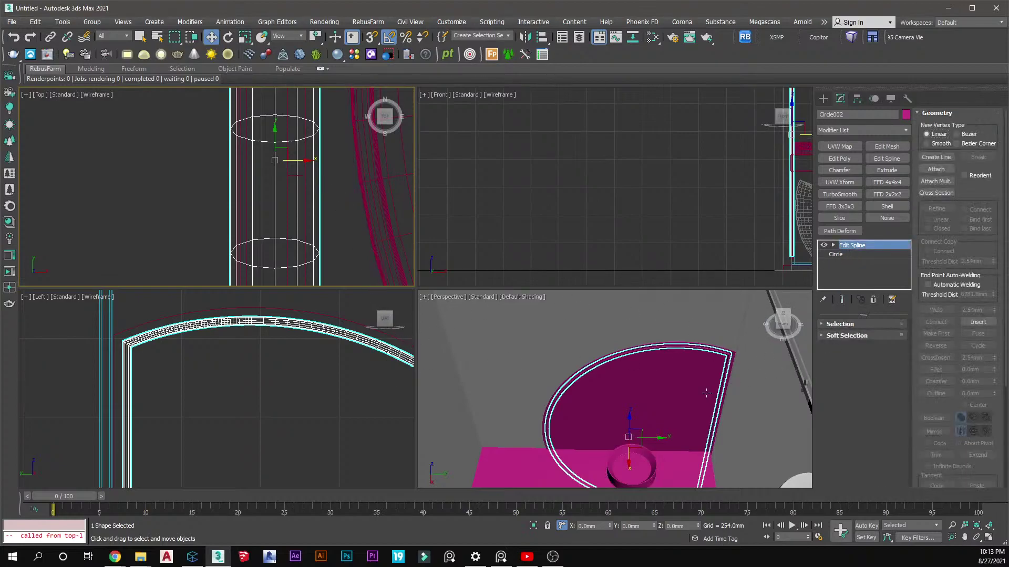
{"action": "scroll", "coordinate": [709, 391], "scroll_direction": "up", "scroll_amount": 3}
{"action": "scroll", "coordinate": [275, 220], "scroll_direction": "down", "scroll_amount": 6}
{"action": "scroll", "coordinate": [275, 221], "scroll_direction": "down", "scroll_amount": 4}
{"action": "scroll", "coordinate": [277, 181], "scroll_direction": "up", "scroll_amount": 5}
{"action": "scroll", "coordinate": [292, 173], "scroll_direction": "up", "scroll_amount": 1}
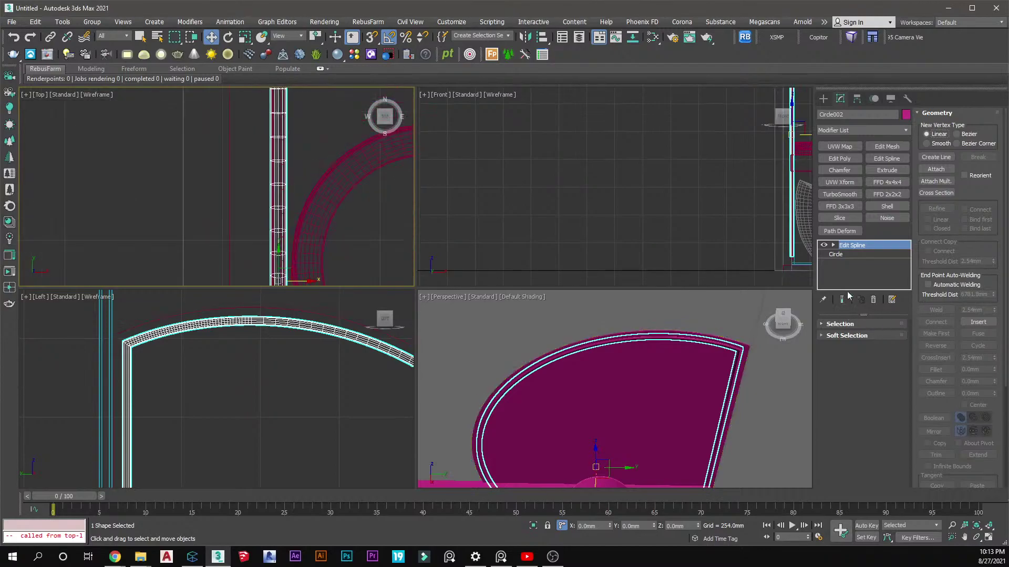
Thin the half-round outline spline at its base Circle level, trying a radial thickness of 5 mm before settling on 2 mm
{"action": "left_click", "coordinate": [836, 254]}
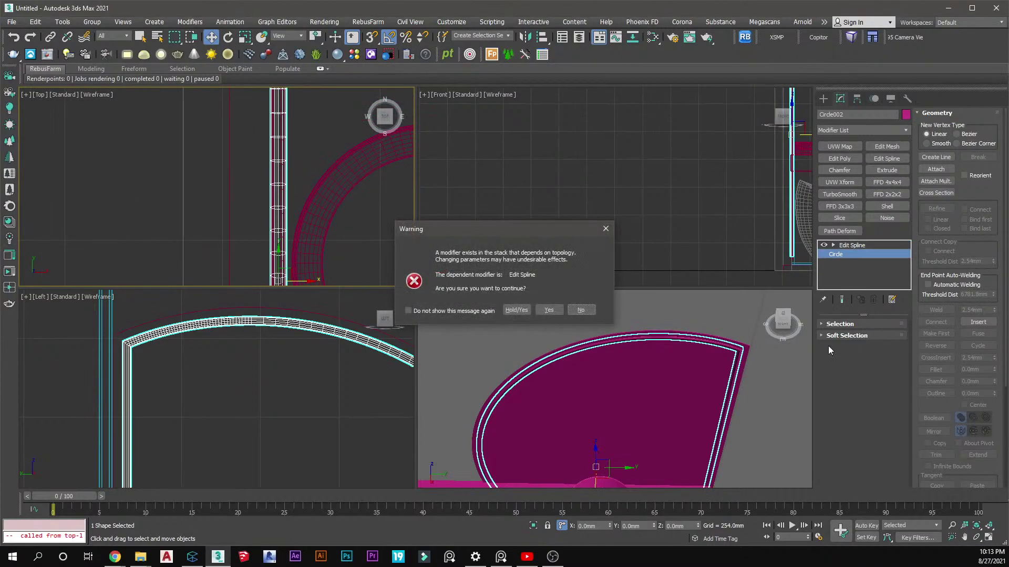
{"action": "left_click", "coordinate": [549, 310]}
{"action": "left_click", "coordinate": [880, 400]}
{"action": "type", "text": "5"}
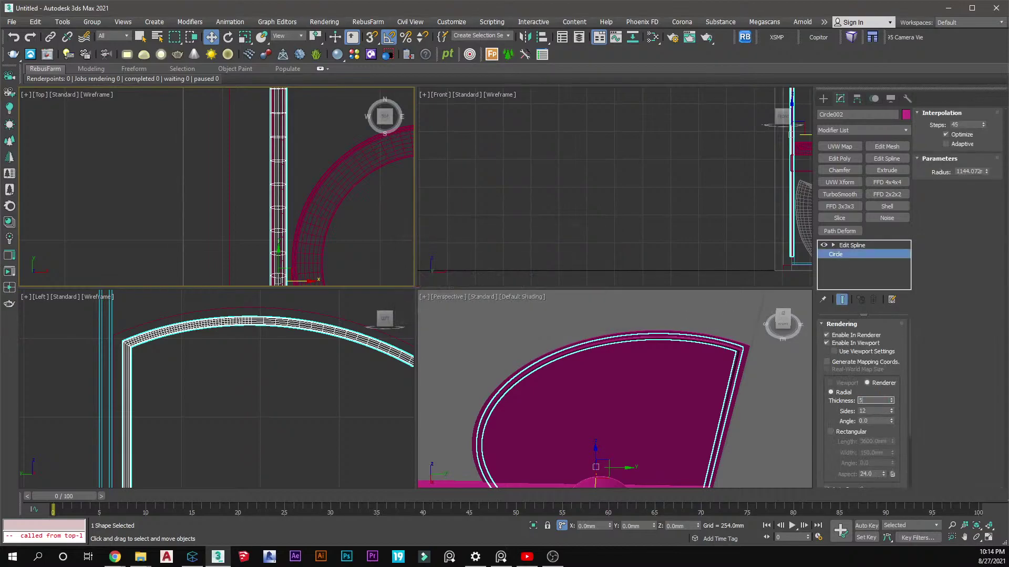
{"action": "key", "text": "Return"}
{"action": "scroll", "coordinate": [295, 227], "scroll_direction": "up", "scroll_amount": 4}
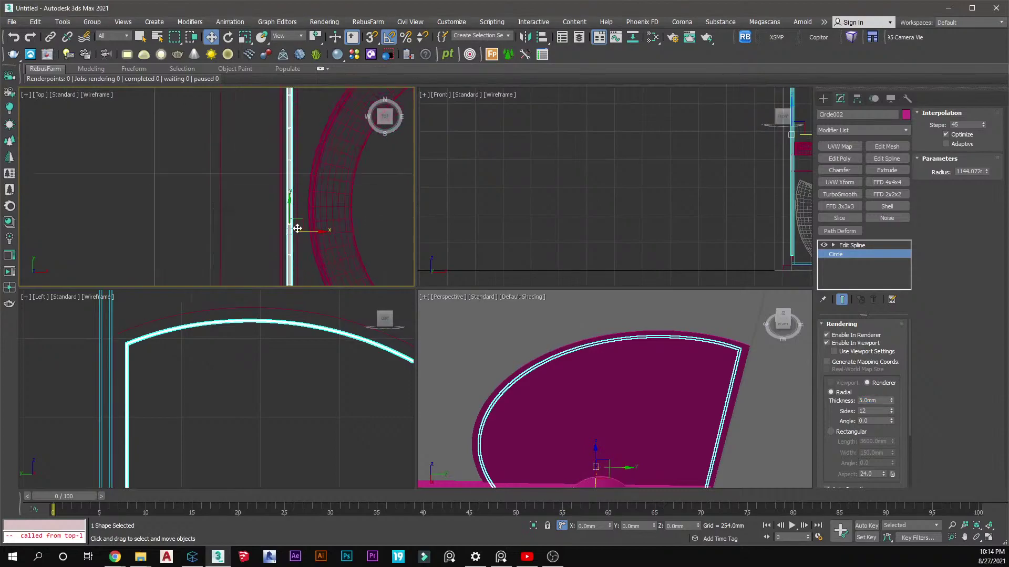
{"action": "double_click", "coordinate": [880, 401]}
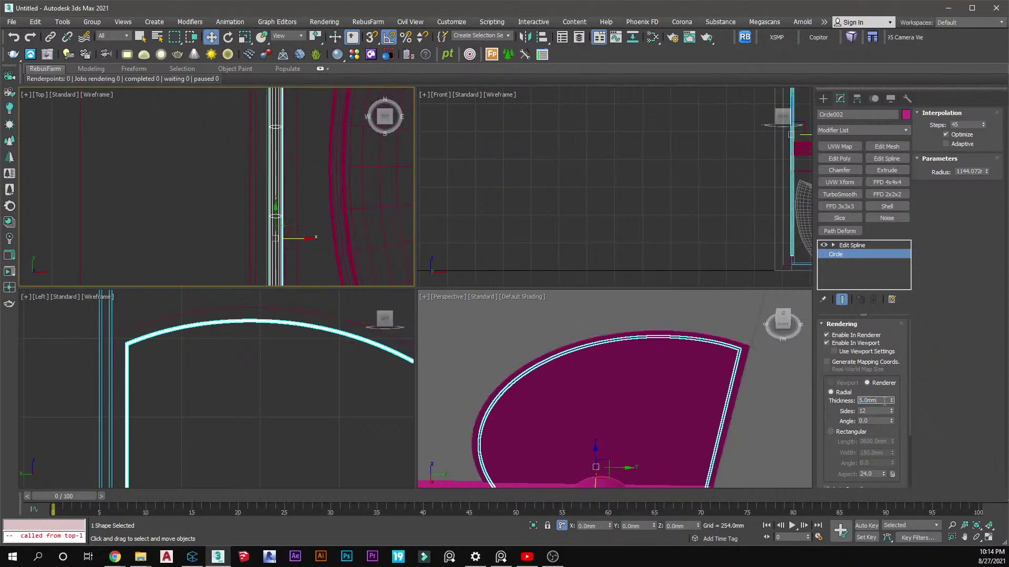
{"action": "type", "text": "2"}
{"action": "key", "text": "Return"}
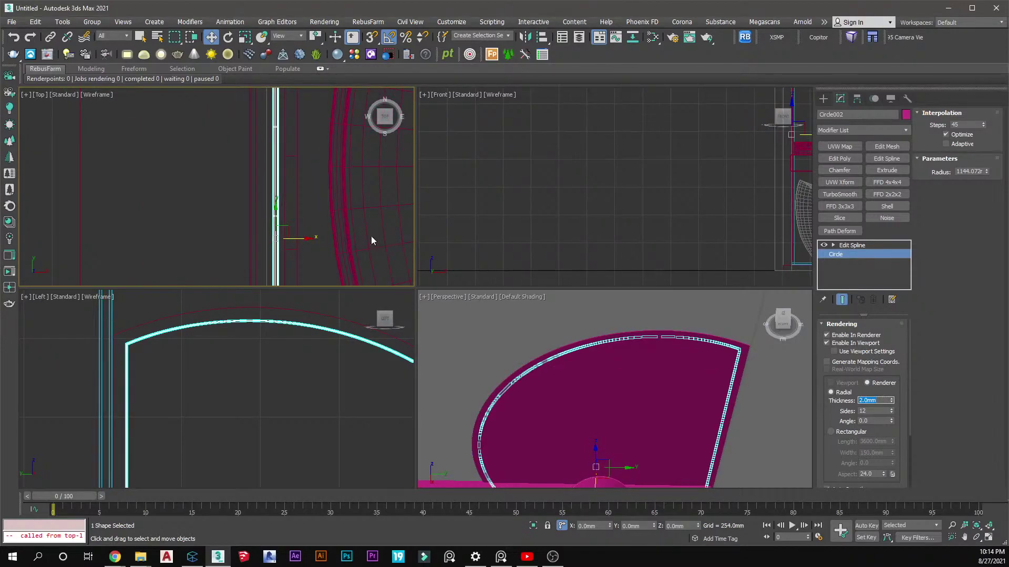
{"action": "scroll", "coordinate": [296, 237], "scroll_direction": "down", "scroll_amount": 3}
{"action": "scroll", "coordinate": [304, 233], "scroll_direction": "down", "scroll_amount": 5}
{"action": "middle_click_drag", "start_coordinate": [265, 238], "coordinate": [296, 134]}
{"action": "left_click", "coordinate": [538, 246]}
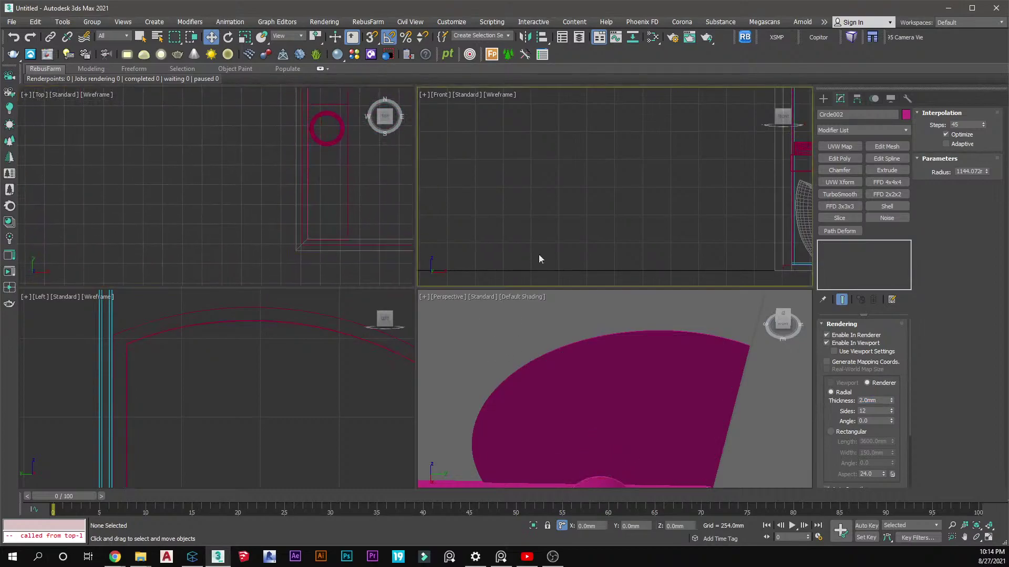
Select the straight vertical segment of the half-round outline spline at the Edit Spline segment level, and leave the spline deselected
{"action": "scroll", "coordinate": [541, 375], "scroll_direction": "up", "scroll_amount": 6}
{"action": "middle_click_drag", "start_coordinate": [310, 224], "coordinate": [295, 316]}
{"action": "scroll", "coordinate": [282, 93], "scroll_direction": "up", "scroll_amount": 6}
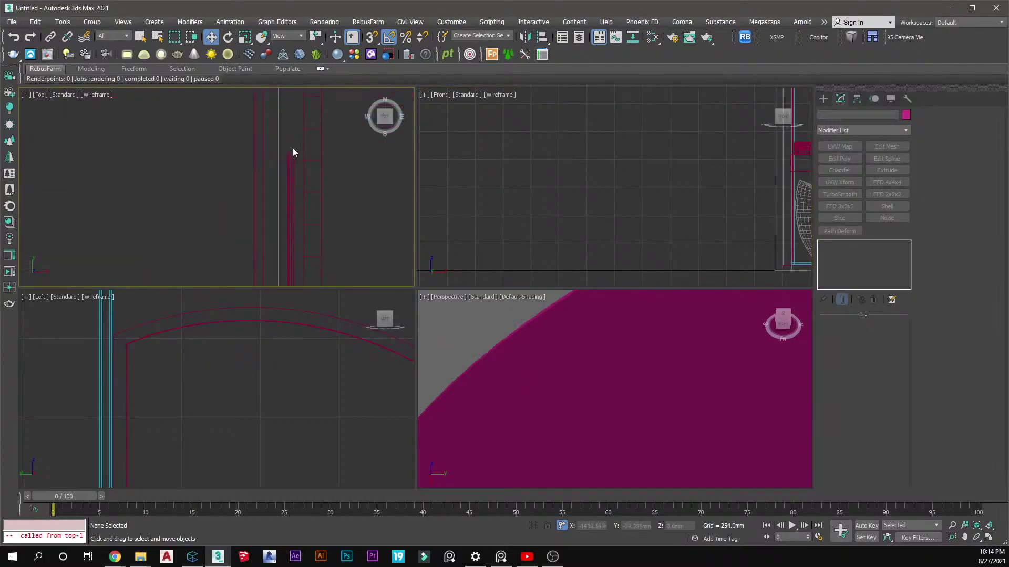
{"action": "left_click", "coordinate": [291, 153]}
{"action": "key", "text": "ctrl+e"}
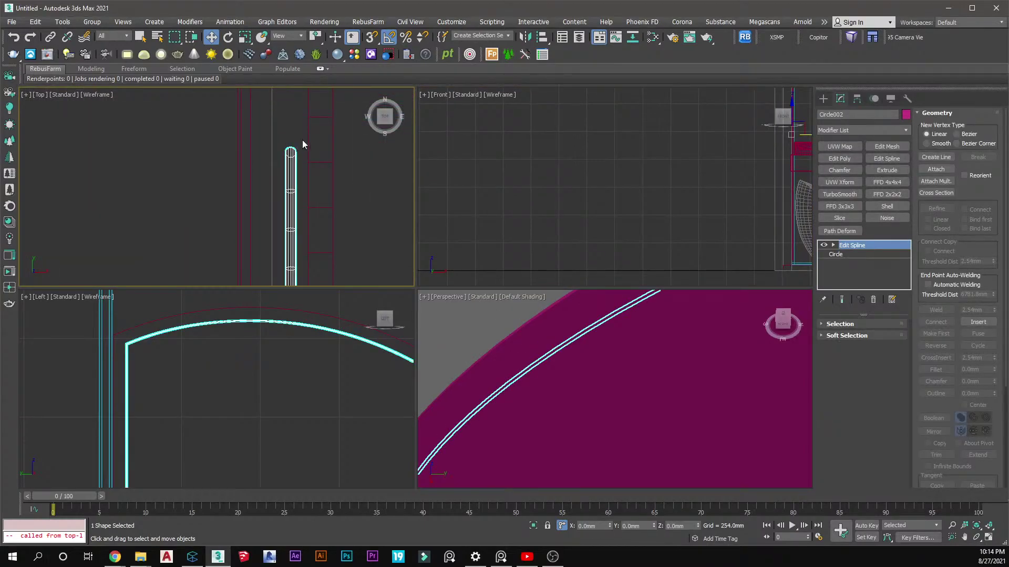
{"action": "scroll", "coordinate": [313, 231], "scroll_direction": "down", "scroll_amount": 3}
{"action": "scroll", "coordinate": [259, 304], "scroll_direction": "down", "scroll_amount": 8}
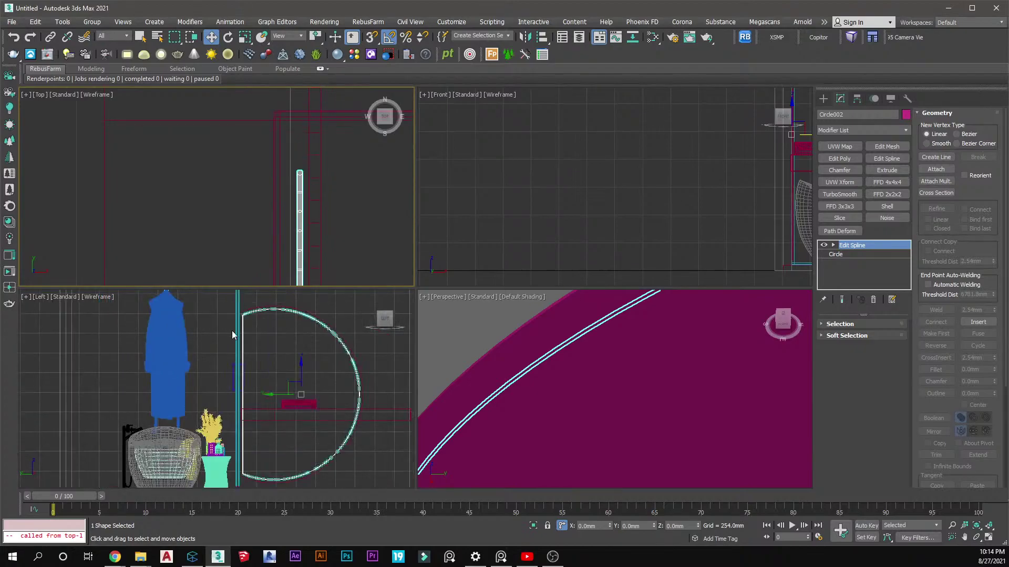
{"action": "scroll", "coordinate": [234, 330], "scroll_direction": "up", "scroll_amount": 4}
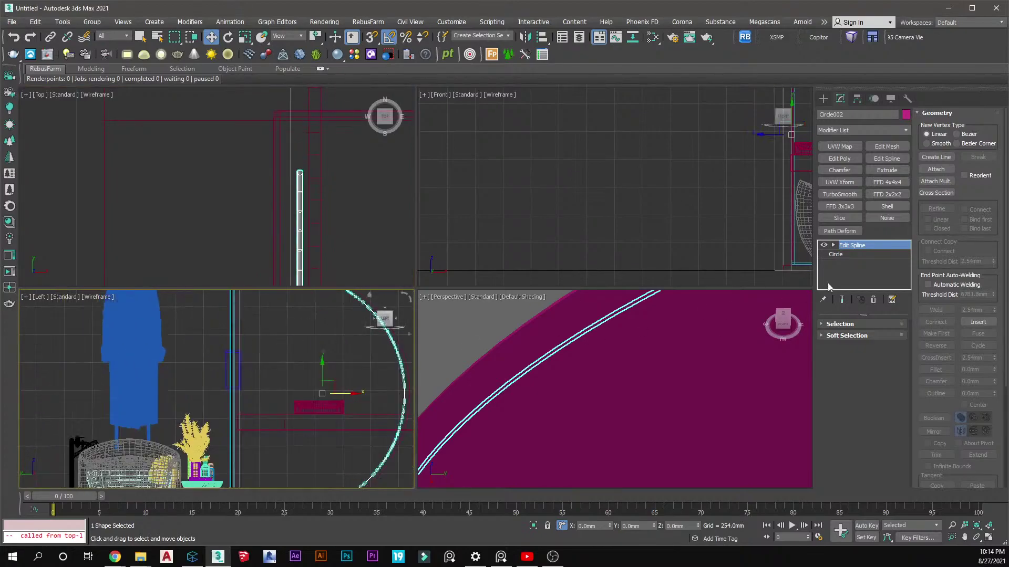
{"action": "scroll", "coordinate": [270, 378], "scroll_direction": "down", "scroll_amount": 3}
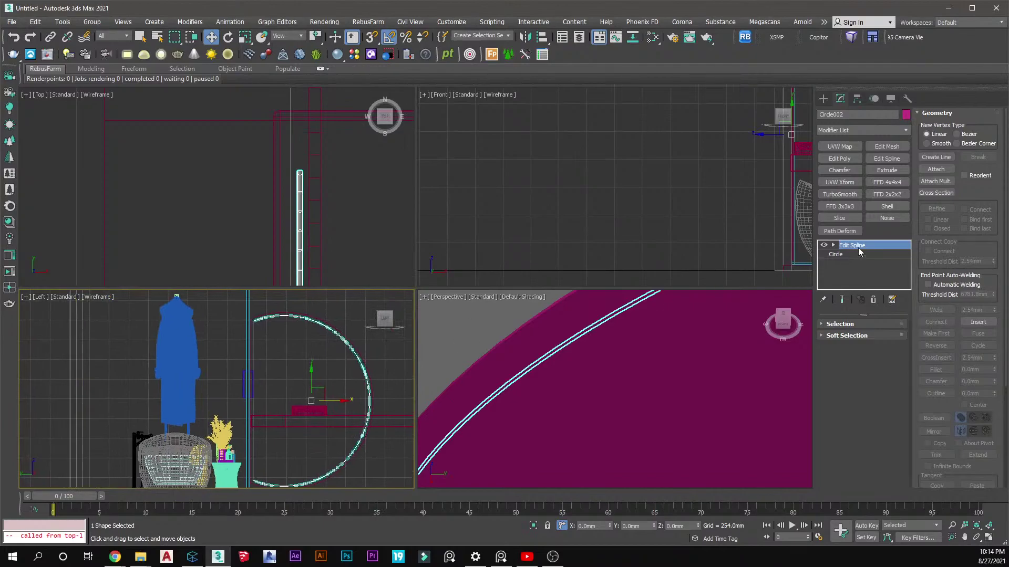
{"action": "left_click", "coordinate": [833, 245]}
{"action": "left_click", "coordinate": [855, 264]}
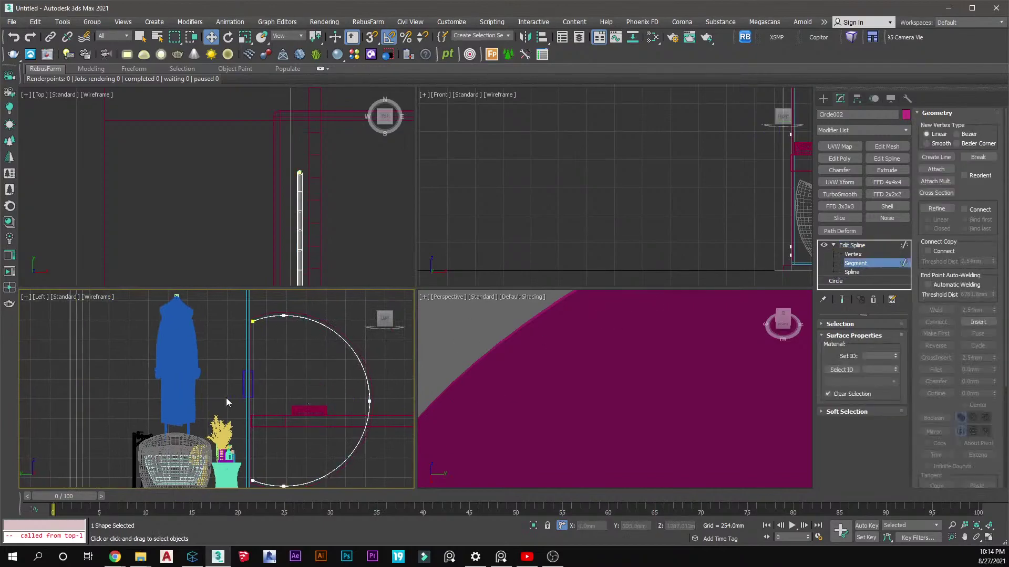
{"action": "left_click", "coordinate": [253, 385]}
{"action": "left_click", "coordinate": [272, 401]}
{"action": "left_click", "coordinate": [824, 98]}
{"action": "left_click", "coordinate": [236, 396]}
{"action": "scroll", "coordinate": [323, 360], "scroll_direction": "down", "scroll_amount": 4}
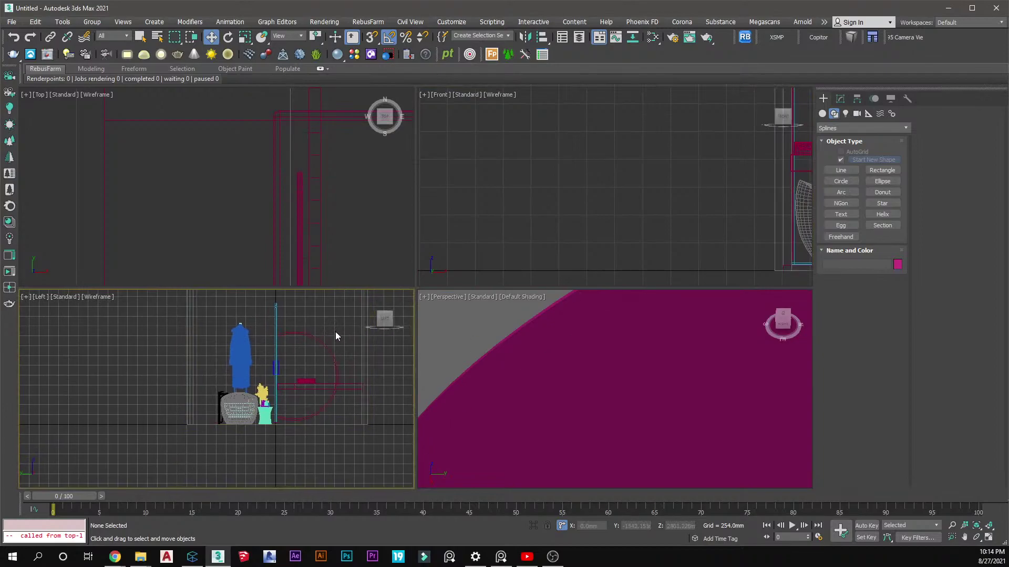
{"action": "scroll", "coordinate": [601, 362], "scroll_direction": "down", "scroll_amount": 5}
{"action": "scroll", "coordinate": [601, 361], "scroll_direction": "down", "scroll_amount": 3}
{"action": "left_click", "coordinate": [277, 391]}
{"action": "scroll", "coordinate": [589, 382], "scroll_direction": "up", "scroll_amount": 5}
{"action": "scroll", "coordinate": [589, 382], "scroll_direction": "up", "scroll_amount": 3}
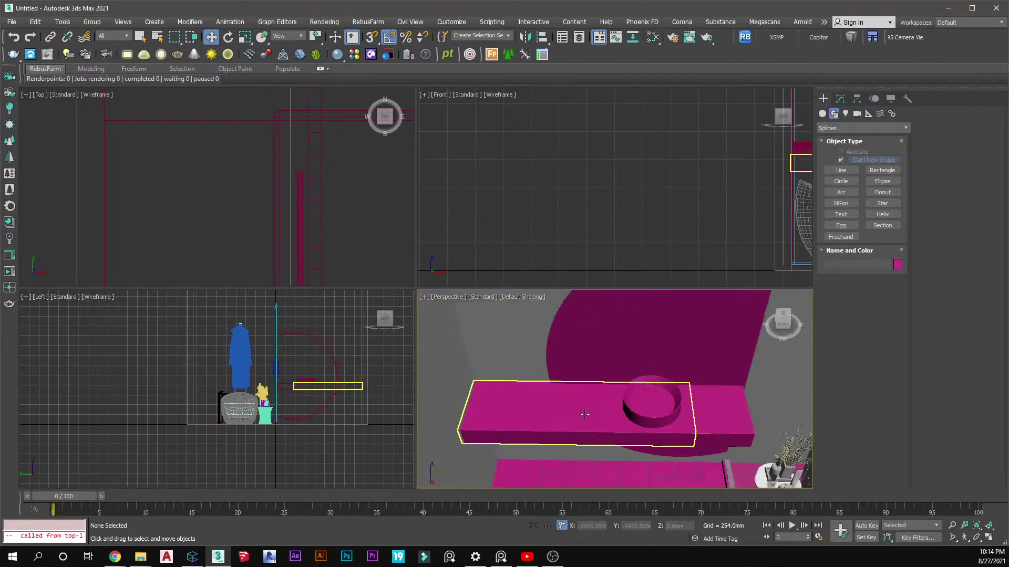
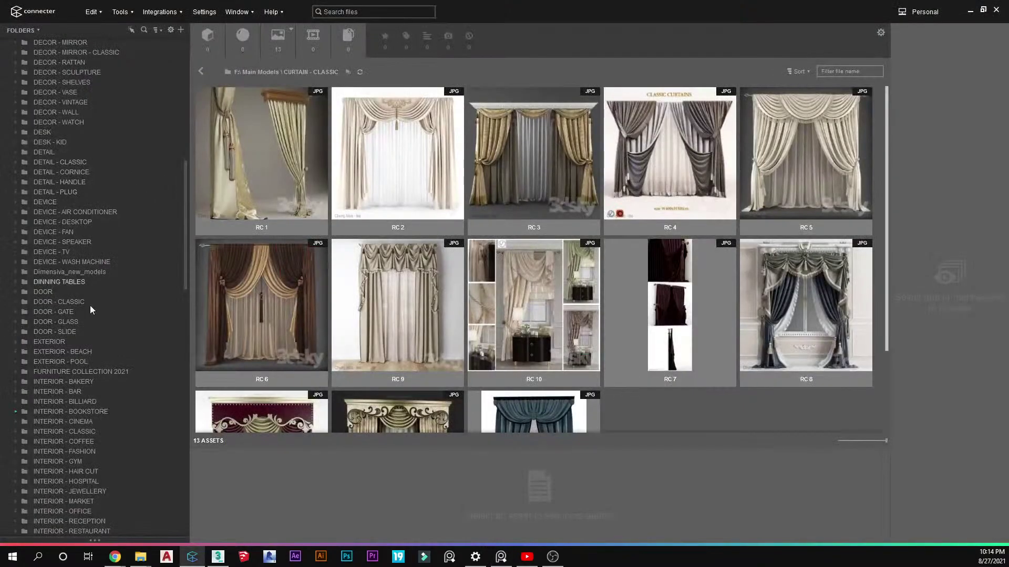
Switch to Connecter and expand the PLANT - FLOOR folder in the Main Models library
{"action": "scroll", "coordinate": [90, 304], "scroll_direction": "down", "scroll_amount": 5}
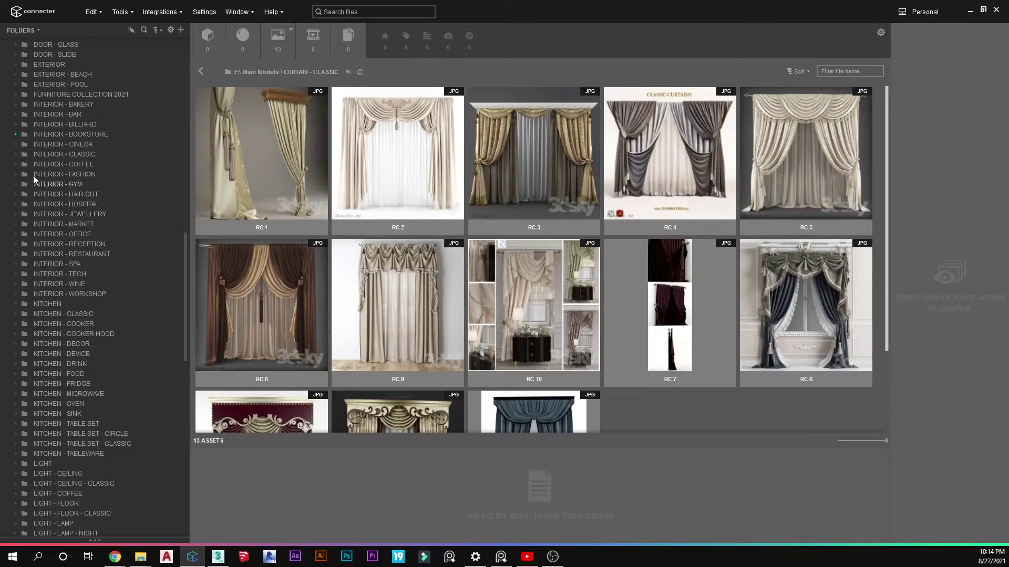
{"action": "scroll", "coordinate": [63, 408], "scroll_direction": "down", "scroll_amount": 1}
{"action": "scroll", "coordinate": [105, 446], "scroll_direction": "down", "scroll_amount": 4}
{"action": "scroll", "coordinate": [91, 430], "scroll_direction": "down", "scroll_amount": 7}
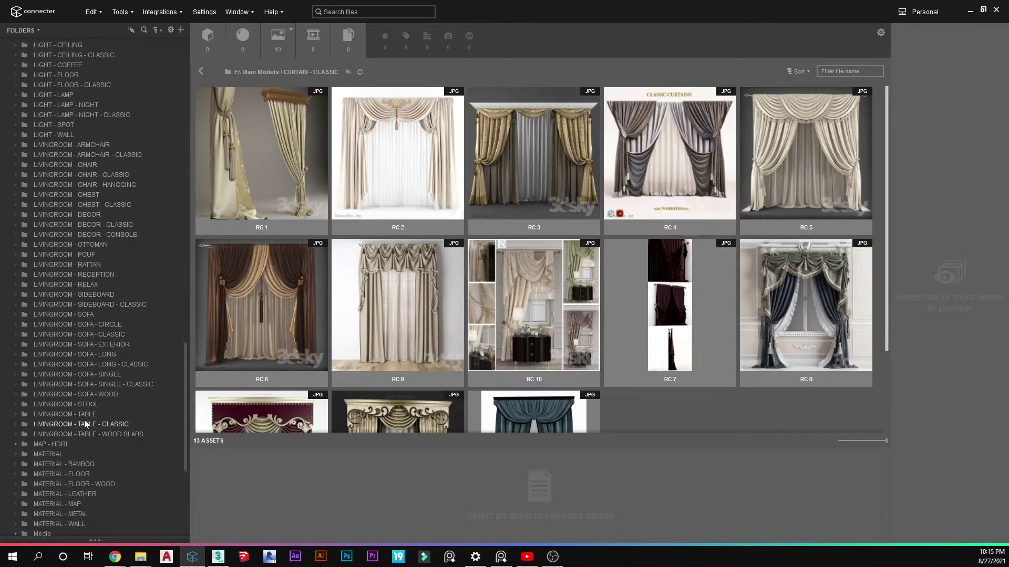
{"action": "scroll", "coordinate": [65, 336], "scroll_direction": "down", "scroll_amount": 5}
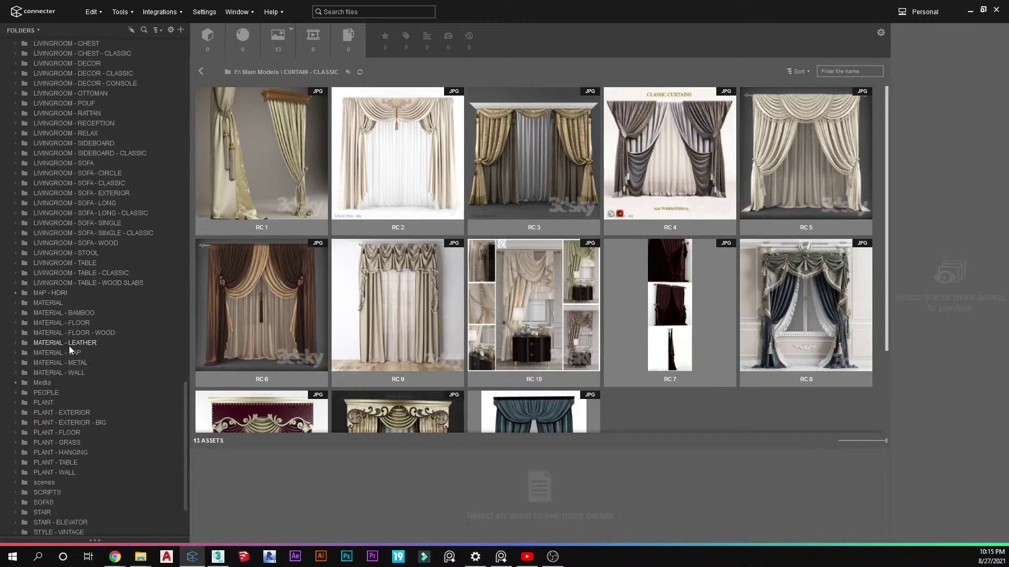
{"action": "scroll", "coordinate": [66, 342], "scroll_direction": "down", "scroll_amount": 3}
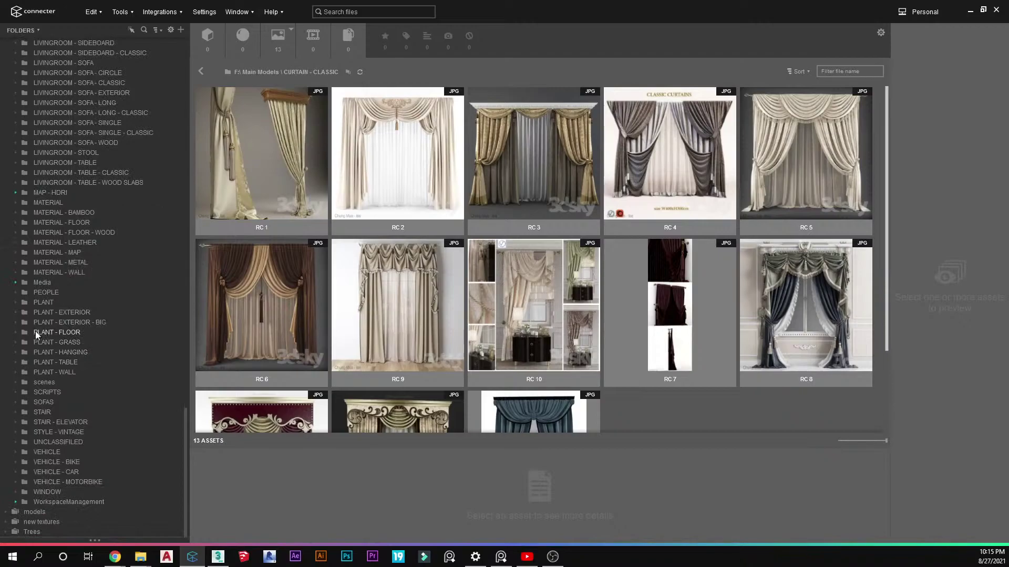
{"action": "left_click", "coordinate": [14, 332]}
Open the PHAN THIET folder inside DECOR MODELS and browse its asset previews
{"action": "scroll", "coordinate": [94, 398], "scroll_direction": "down", "scroll_amount": 3}
{"action": "scroll", "coordinate": [94, 398], "scroll_direction": "down", "scroll_amount": 13}
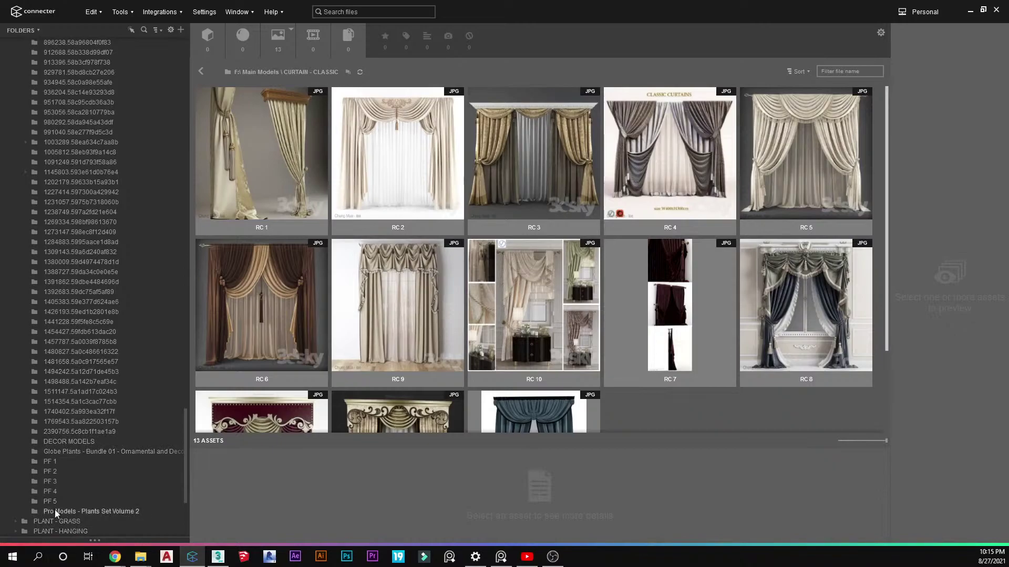
{"action": "left_click", "coordinate": [58, 443]}
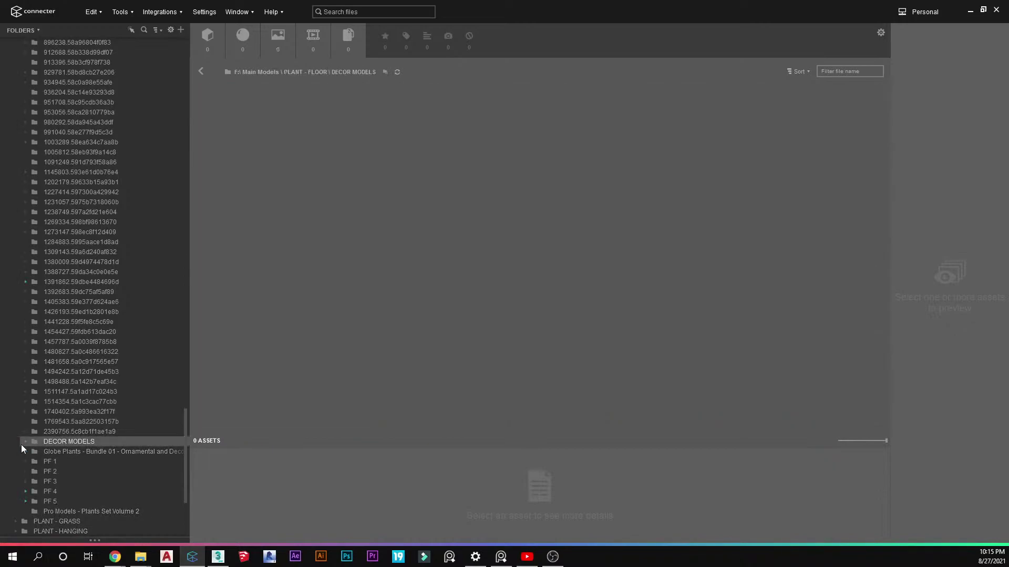
{"action": "left_click", "coordinate": [26, 442]}
{"action": "left_click", "coordinate": [69, 453]}
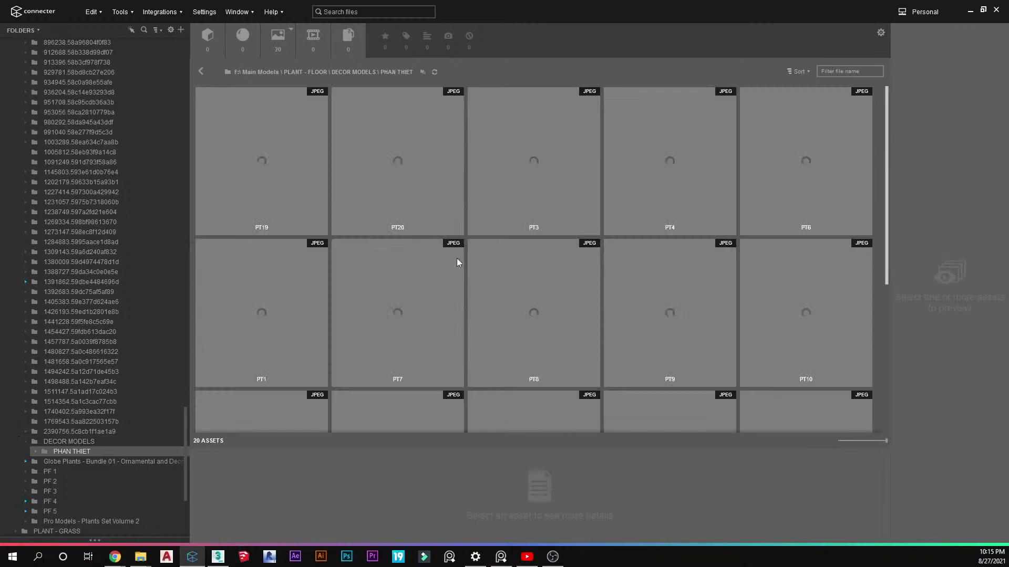
{"action": "scroll", "coordinate": [473, 294], "scroll_direction": "down", "scroll_amount": 2}
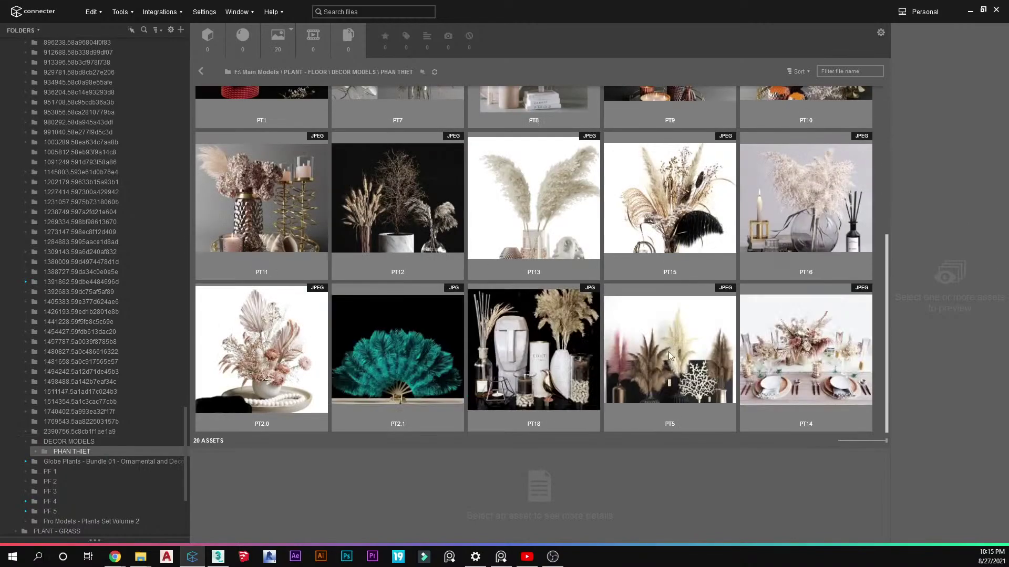
View the PT2.1 feather fan preview at full size, close it and look through the other PHAN THIET previews
{"action": "double_click", "coordinate": [391, 371]}
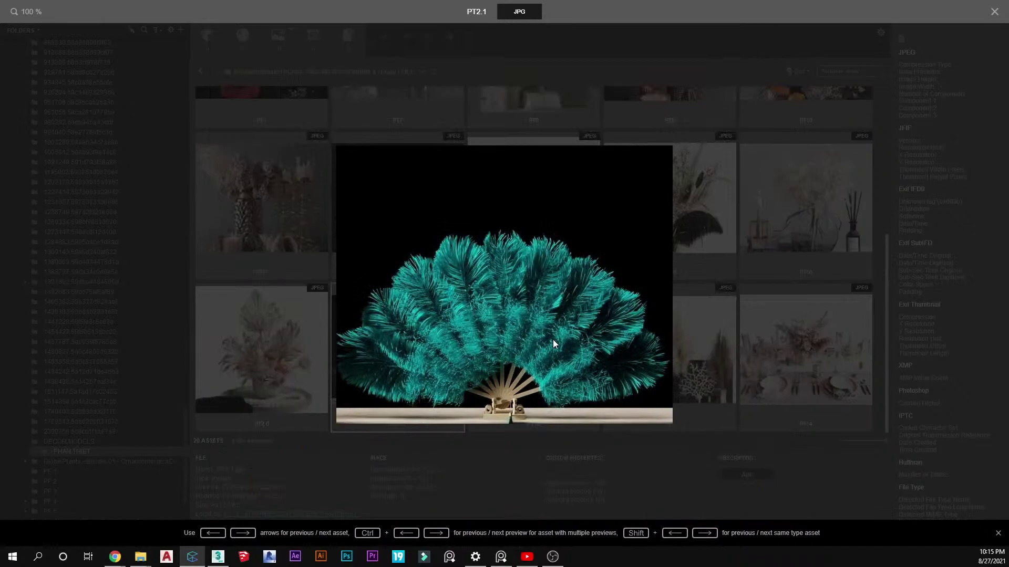
{"action": "right_click", "coordinate": [749, 261]}
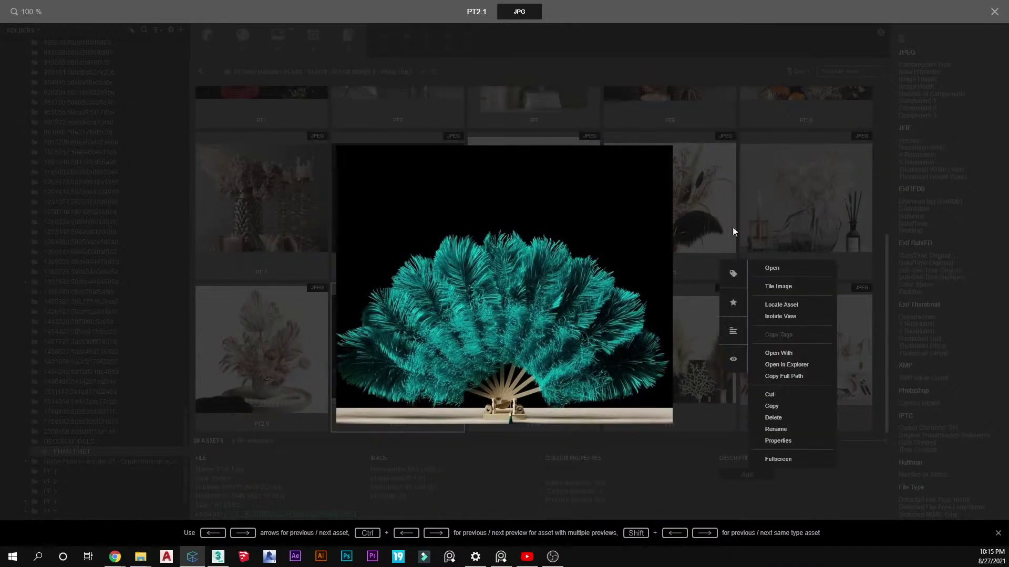
{"action": "left_click", "coordinate": [731, 195]}
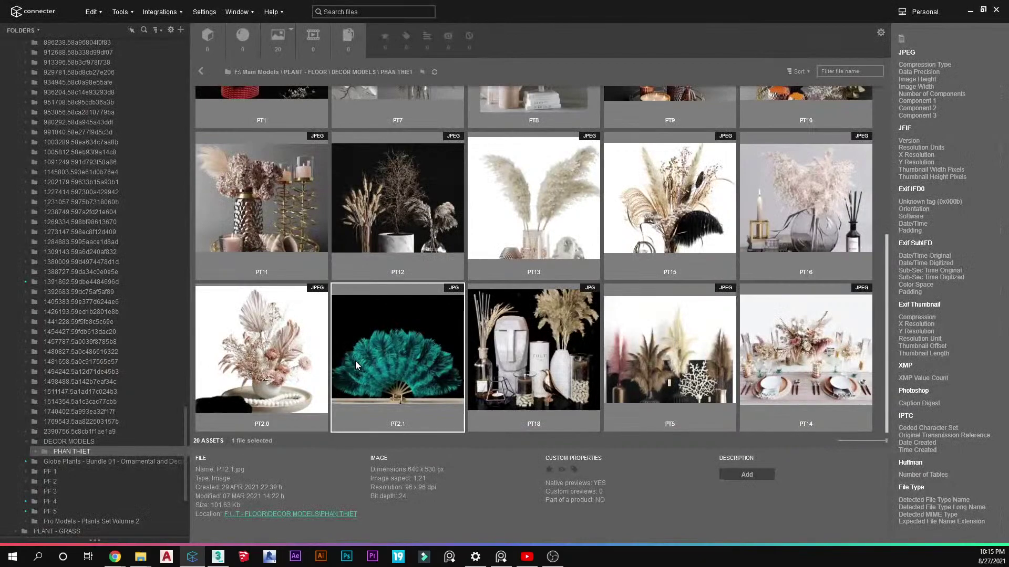
{"action": "scroll", "coordinate": [355, 361], "scroll_direction": "up", "scroll_amount": 3}
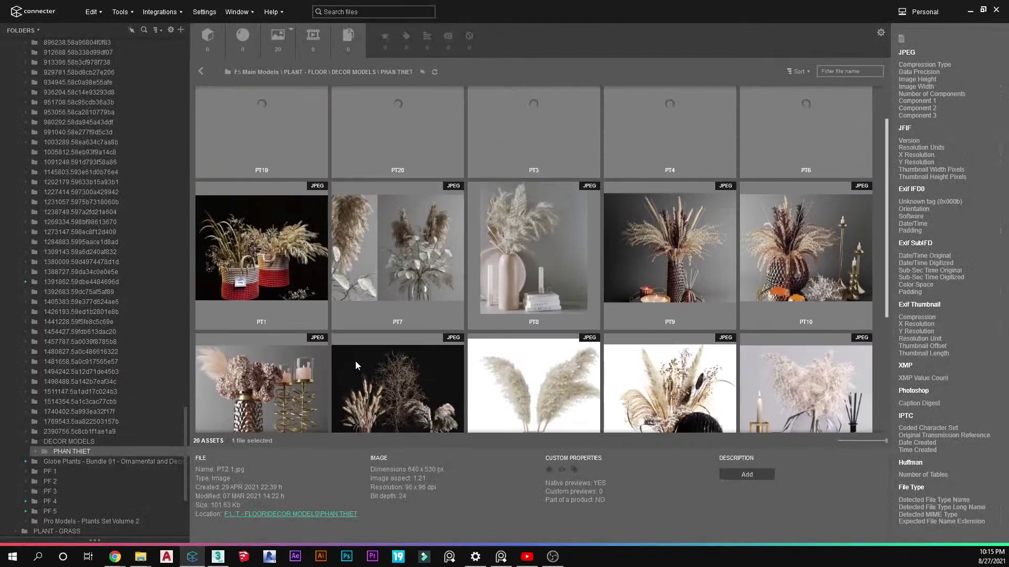
{"action": "scroll", "coordinate": [355, 361], "scroll_direction": "up", "scroll_amount": 1}
{"action": "scroll", "coordinate": [355, 363], "scroll_direction": "down", "scroll_amount": 4}
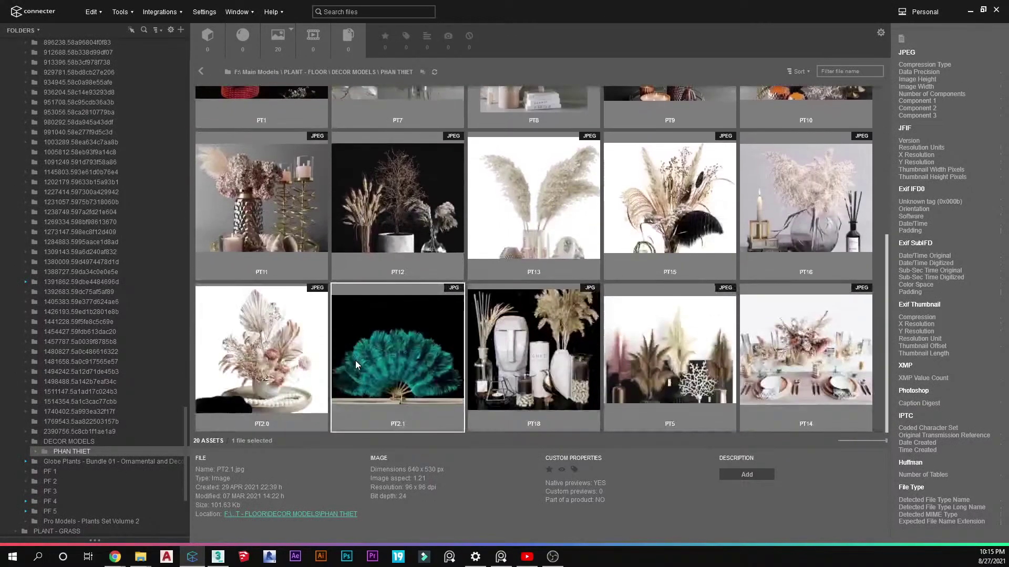
Open the PT2.1 folder and bring its 2013 feather fan model into the Top view of the 3ds Max scene
{"action": "left_click", "coordinate": [35, 452]}
{"action": "left_click", "coordinate": [69, 483]}
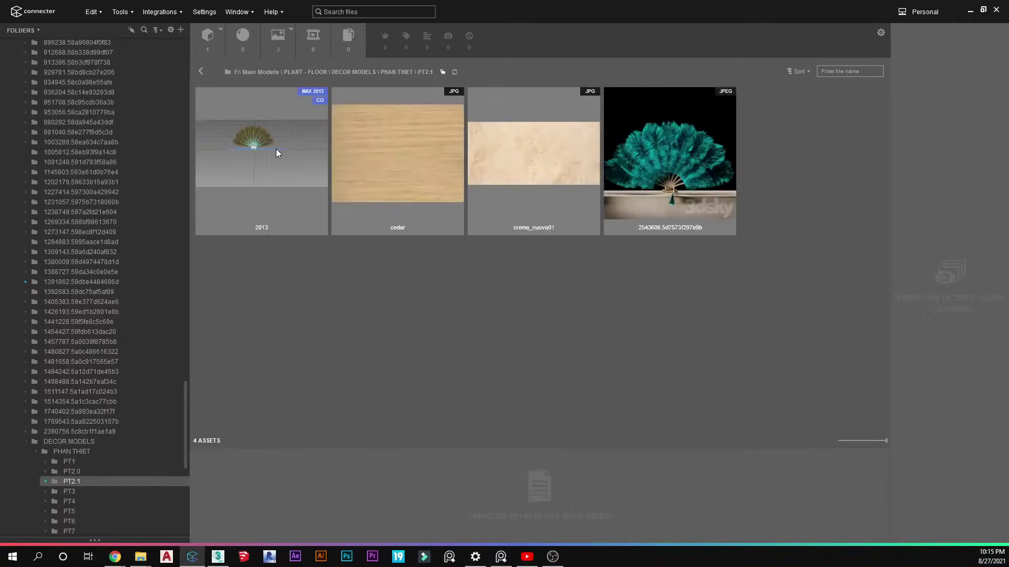
{"action": "left_click", "coordinate": [278, 134]}
{"action": "left_click_drag", "start_coordinate": [282, 122], "coordinate": [339, 176]}
{"action": "left_click", "coordinate": [352, 181]}
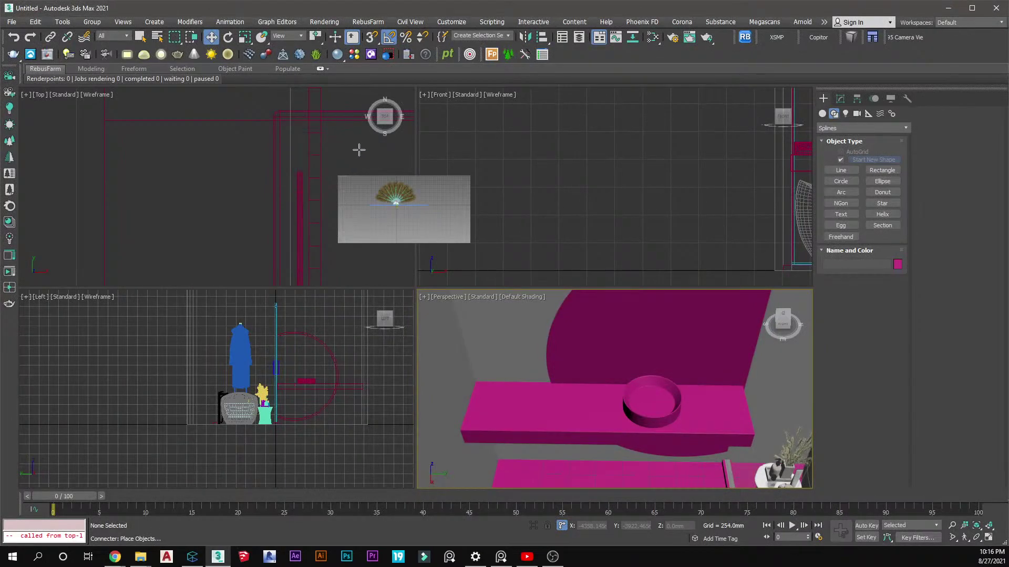
{"action": "left_click", "coordinate": [359, 150]}
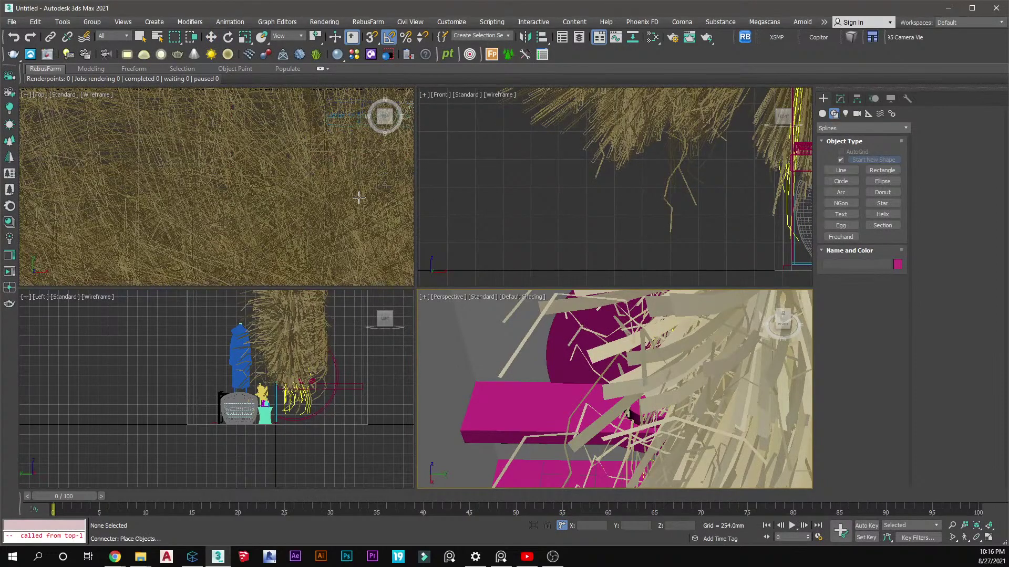
Place the imported feather fan model in the Top view on the west side of the room and finish the placement
{"action": "scroll", "coordinate": [359, 197], "scroll_direction": "down", "scroll_amount": 6}
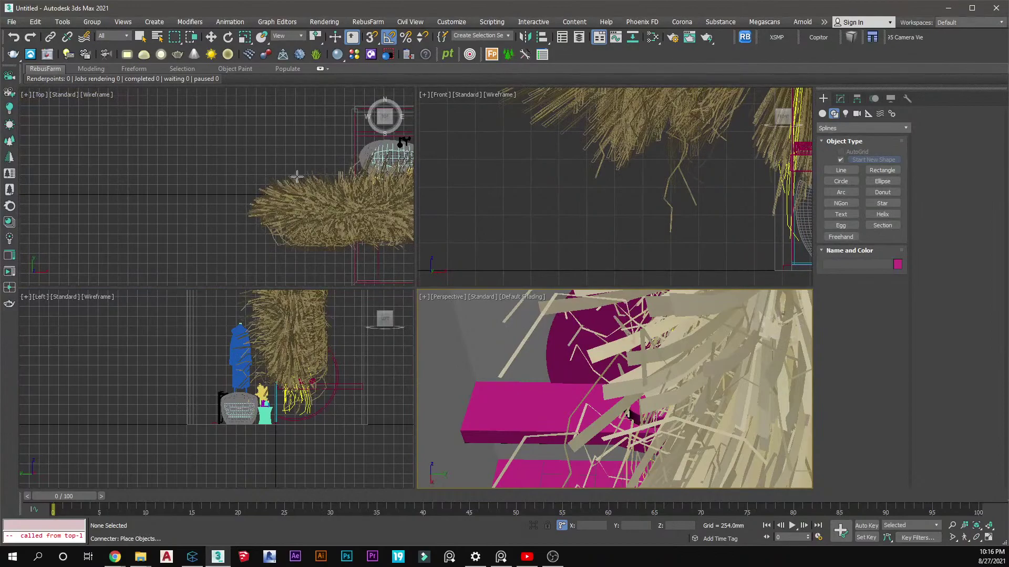
{"action": "scroll", "coordinate": [297, 177], "scroll_direction": "down", "scroll_amount": 2}
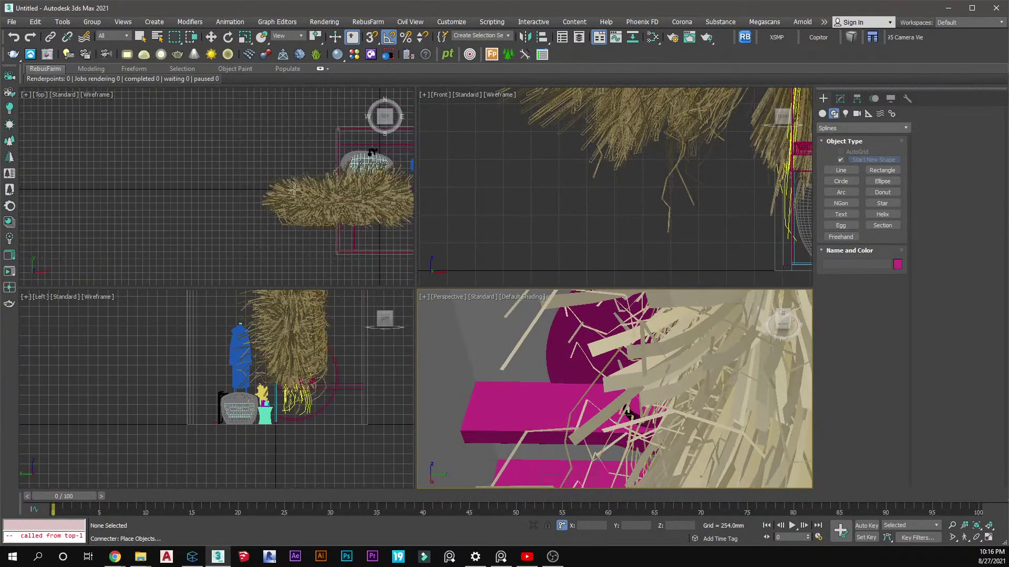
{"action": "left_click", "coordinate": [265, 195]}
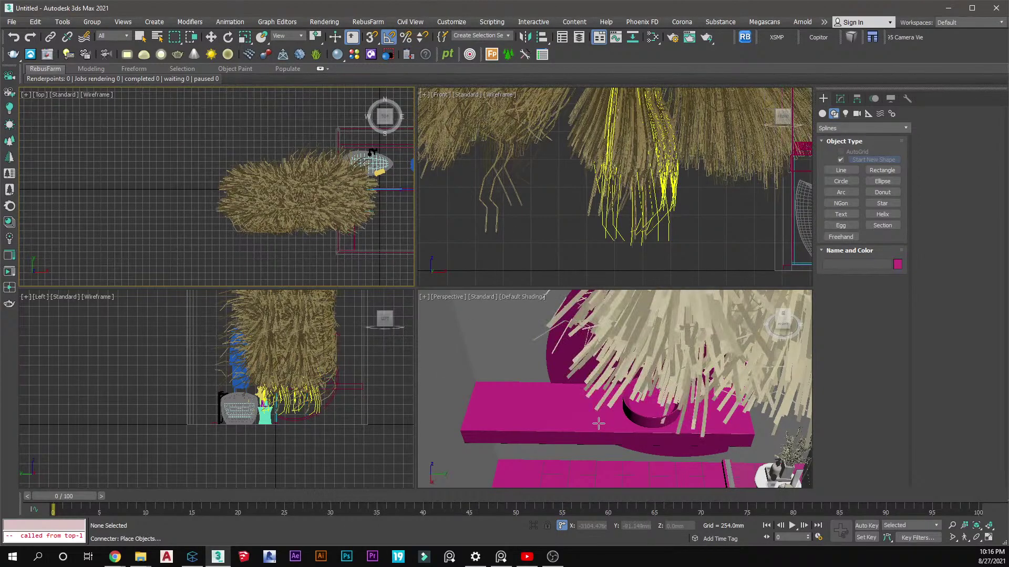
{"action": "left_click", "coordinate": [621, 422]}
Examine the placed feather fan model from different angles and distances in the Perspective view
{"action": "scroll", "coordinate": [624, 420], "scroll_direction": "down", "scroll_amount": 1}
{"action": "scroll", "coordinate": [624, 412], "scroll_direction": "down", "scroll_amount": 4}
{"action": "scroll", "coordinate": [624, 387], "scroll_direction": "up", "scroll_amount": 1}
{"action": "scroll", "coordinate": [624, 386], "scroll_direction": "up", "scroll_amount": 2}
{"action": "scroll", "coordinate": [617, 380], "scroll_direction": "down", "scroll_amount": 3}
{"action": "middle_click_drag", "start_coordinate": [615, 380], "coordinate": [661, 324], "text": "alt"}
{"action": "scroll", "coordinate": [676, 364], "scroll_direction": "up", "scroll_amount": 4}
{"action": "scroll", "coordinate": [661, 324], "scroll_direction": "up", "scroll_amount": 8}
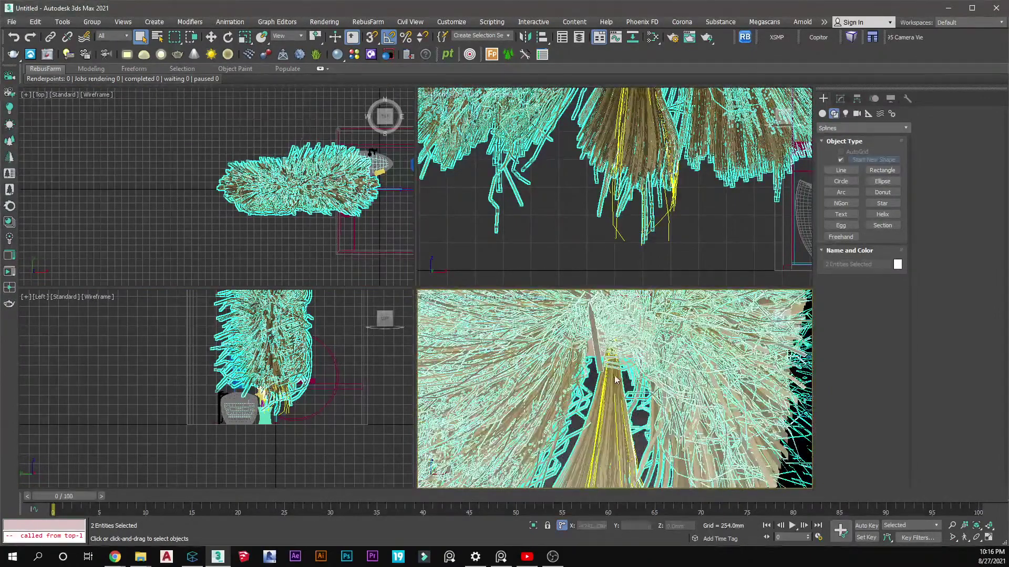
Select the feather fan's plumage group and open it so its individual parts can be edited
{"action": "scroll", "coordinate": [611, 370], "scroll_direction": "down", "scroll_amount": 5}
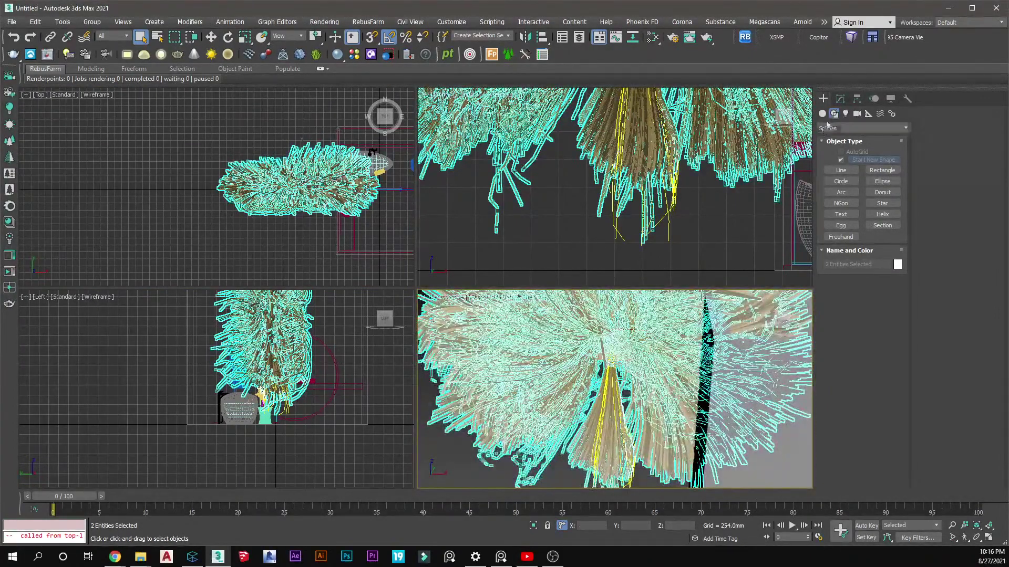
{"action": "left_click", "coordinate": [840, 99]}
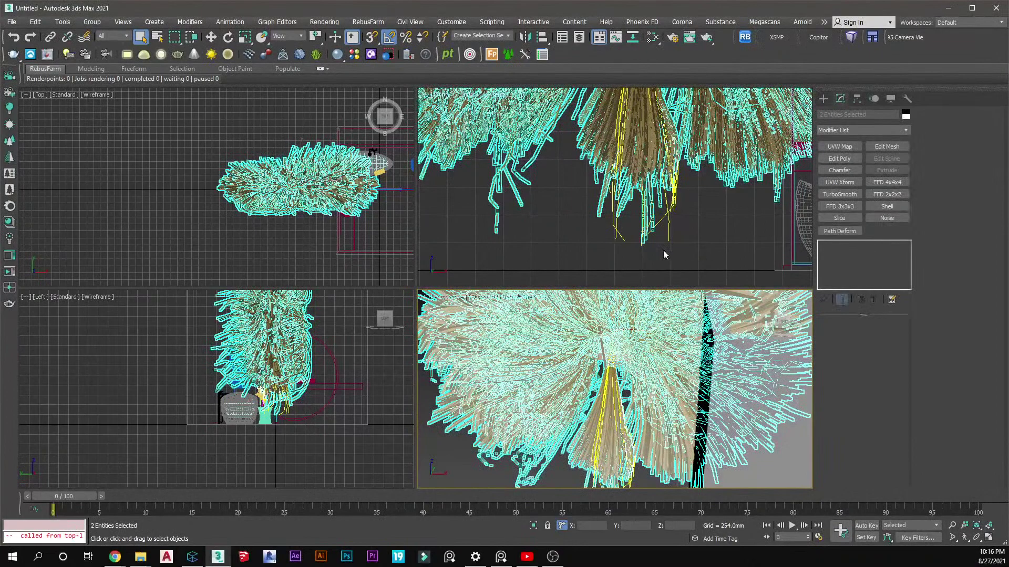
{"action": "left_click", "coordinate": [658, 226]}
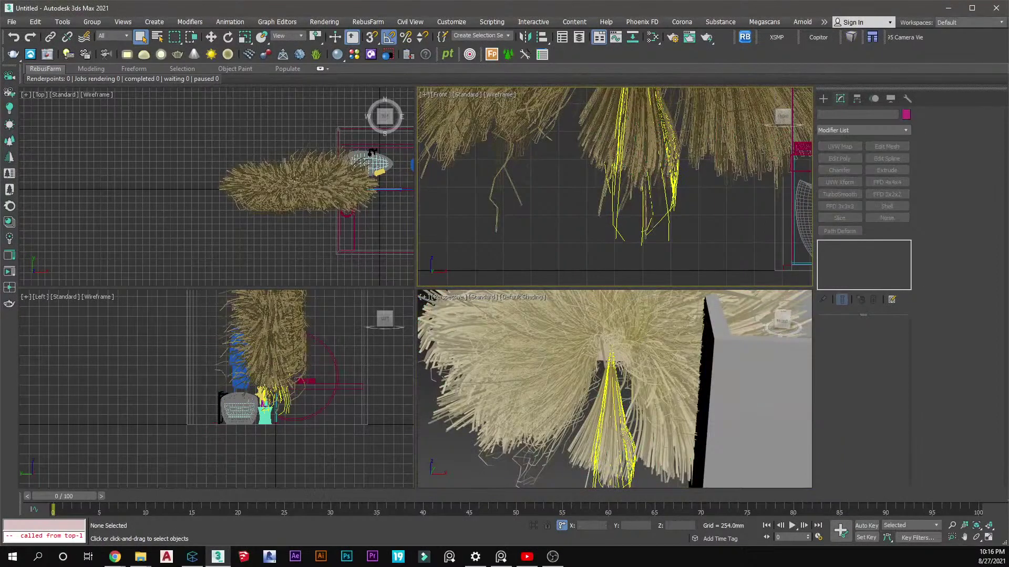
{"action": "left_click", "coordinate": [282, 181]}
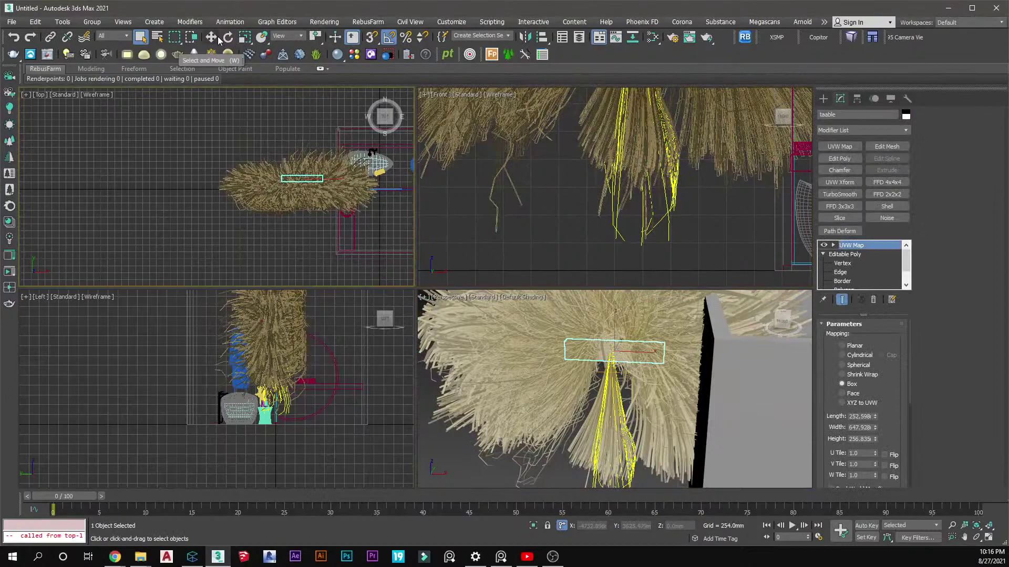
{"action": "left_click", "coordinate": [269, 186]}
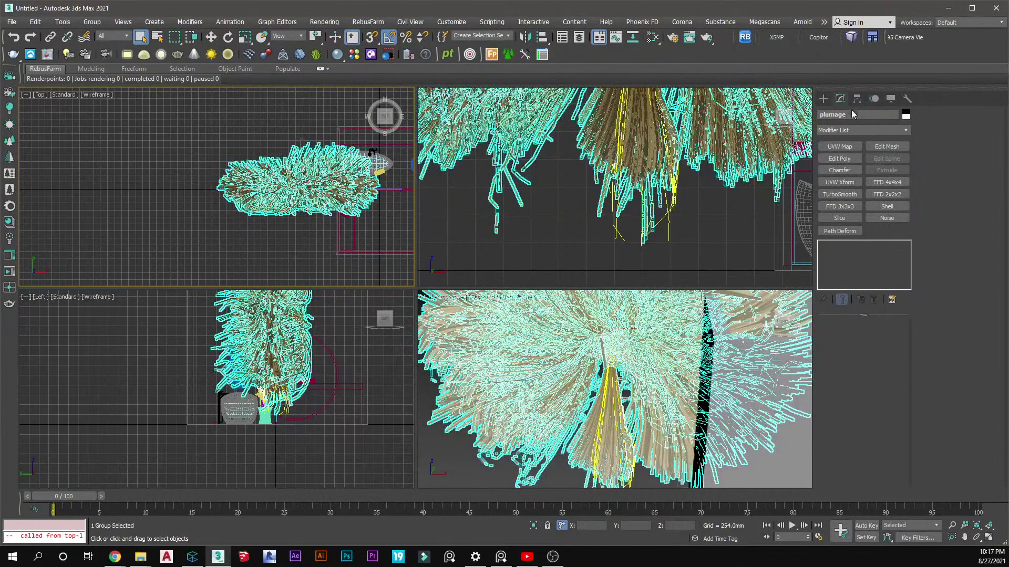
{"action": "right_click", "coordinate": [304, 192]}
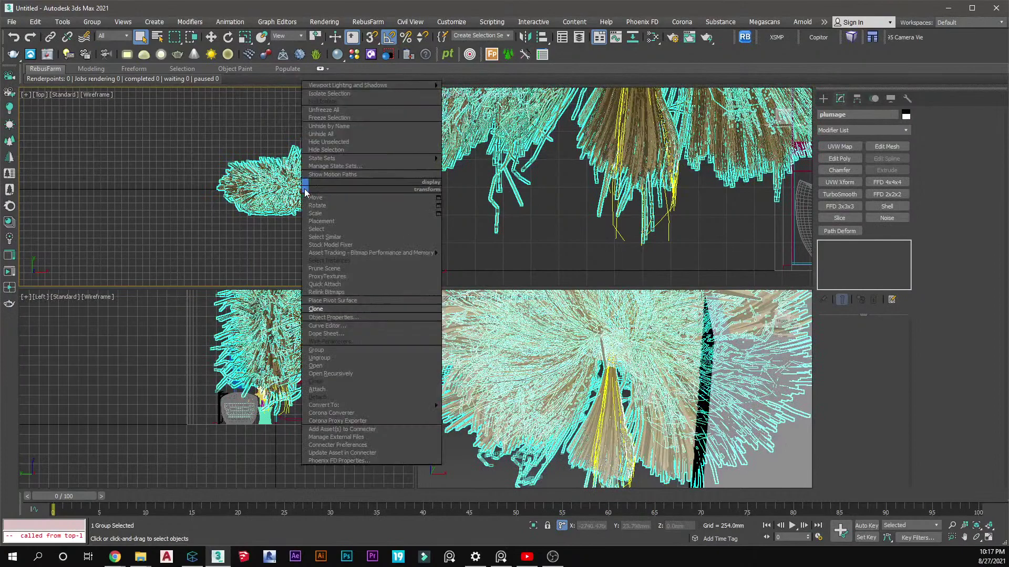
{"action": "left_click", "coordinate": [317, 365]}
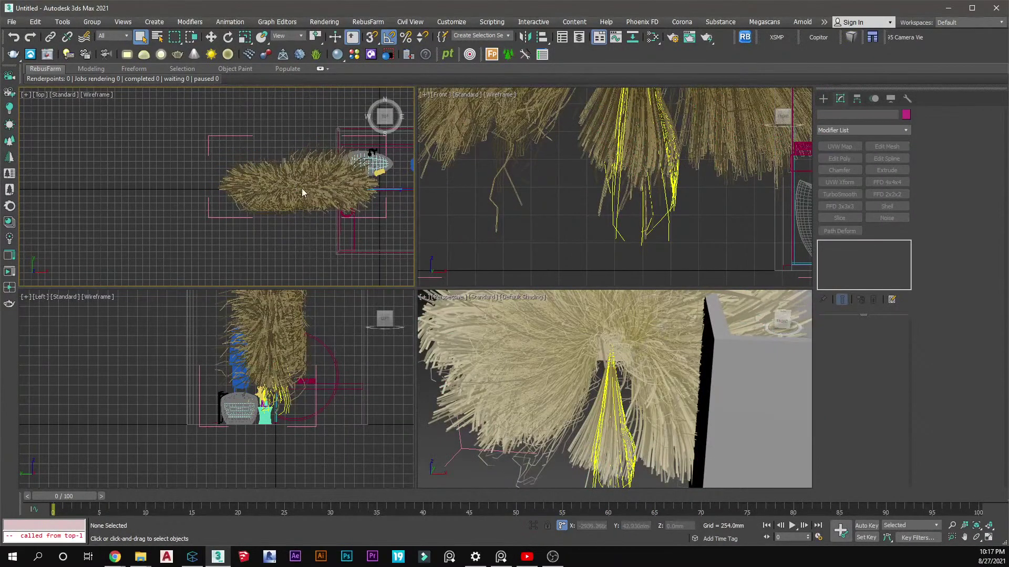
Examine the individual hair pieces inside the opened plumage group in the Top and Perspective views
{"action": "left_click", "coordinate": [282, 198]}
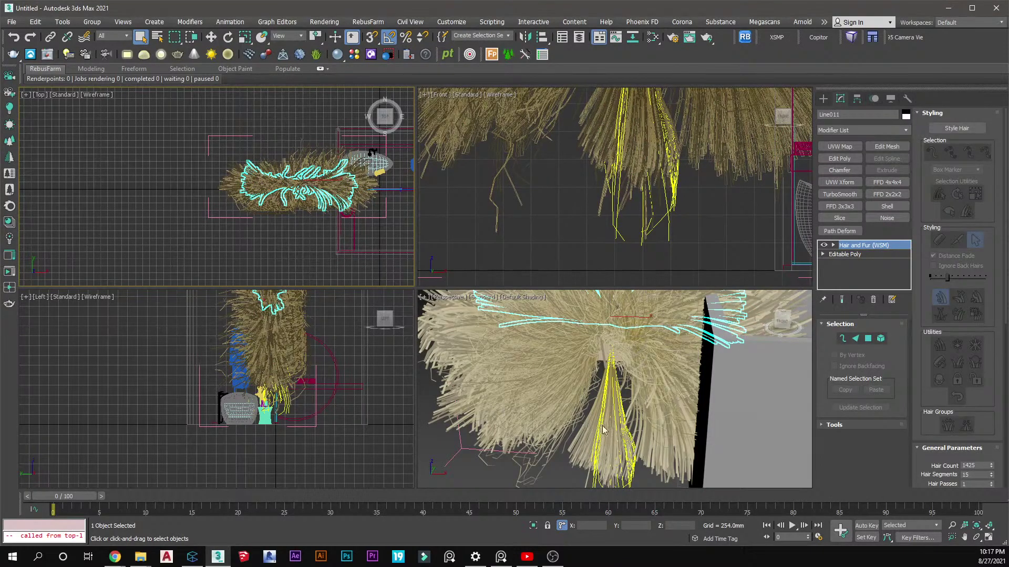
{"action": "scroll", "coordinate": [620, 417], "scroll_direction": "down", "scroll_amount": 5}
{"action": "scroll", "coordinate": [617, 362], "scroll_direction": "up", "scroll_amount": 6}
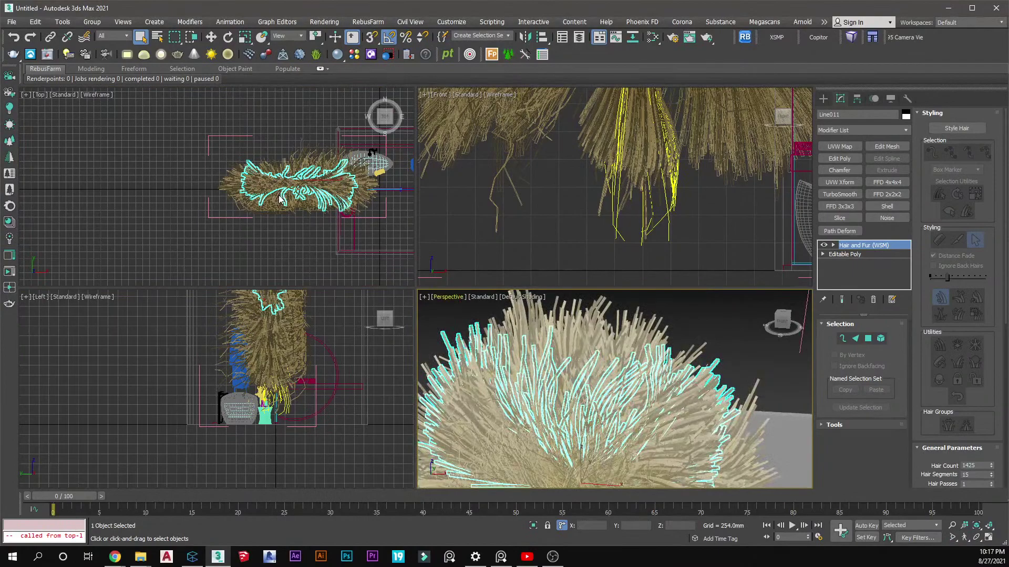
{"action": "scroll", "coordinate": [281, 199], "scroll_direction": "up", "scroll_amount": 5}
{"action": "left_click", "coordinate": [362, 153]}
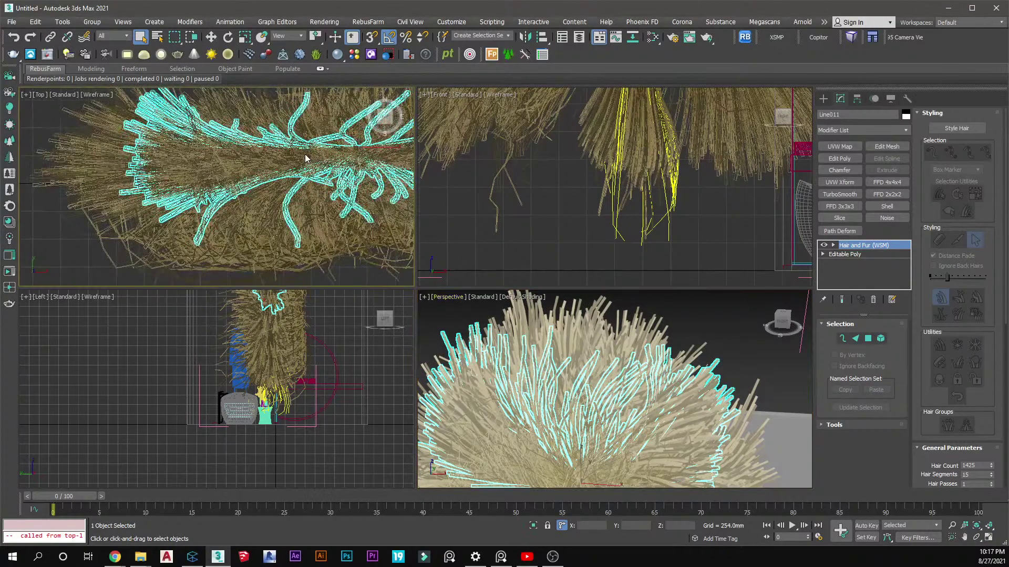
{"action": "left_click", "coordinate": [357, 150]}
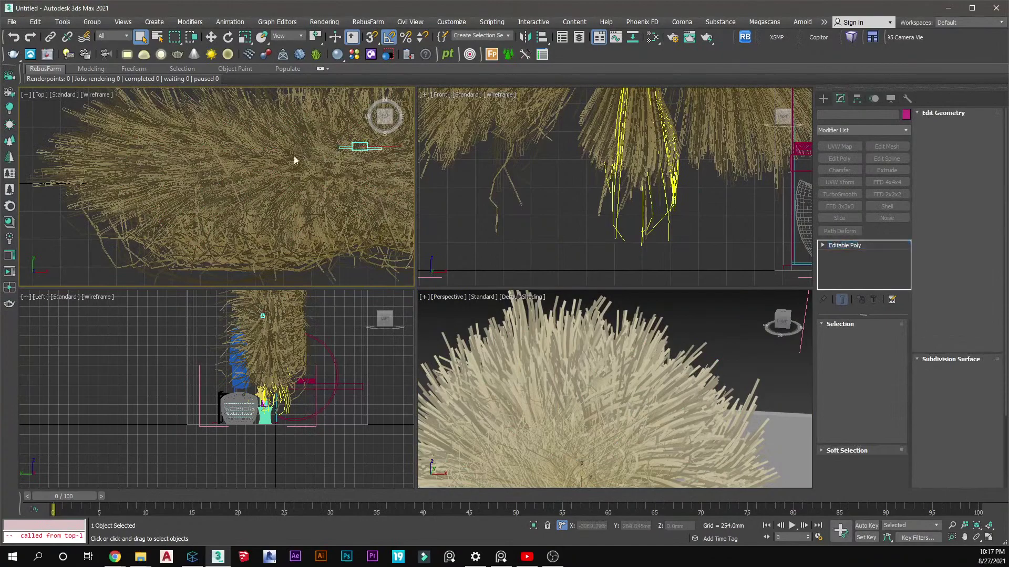
{"action": "left_click", "coordinate": [230, 178]}
{"action": "scroll", "coordinate": [238, 178], "scroll_direction": "down", "scroll_amount": 5}
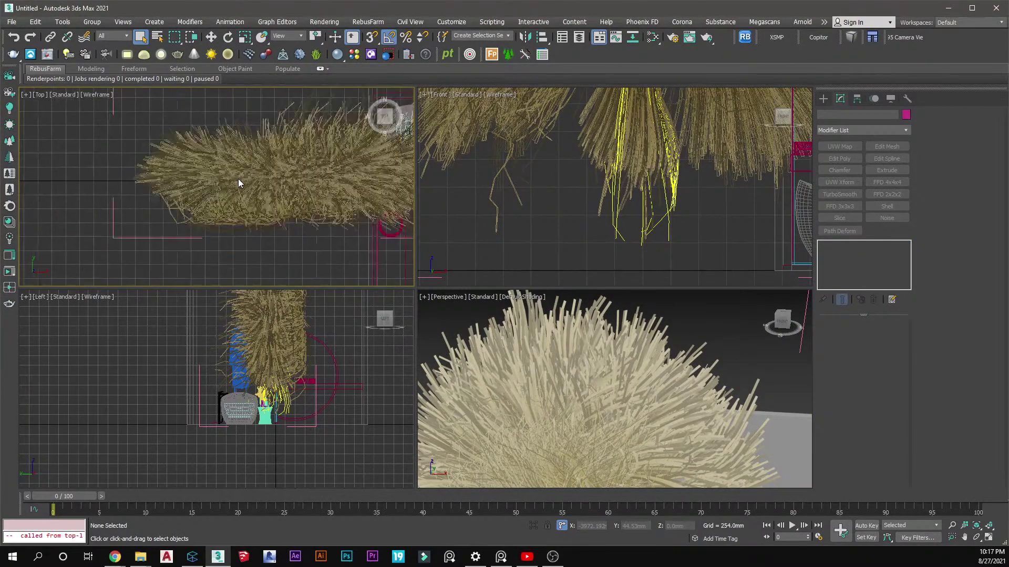
{"action": "left_click", "coordinate": [228, 227]}
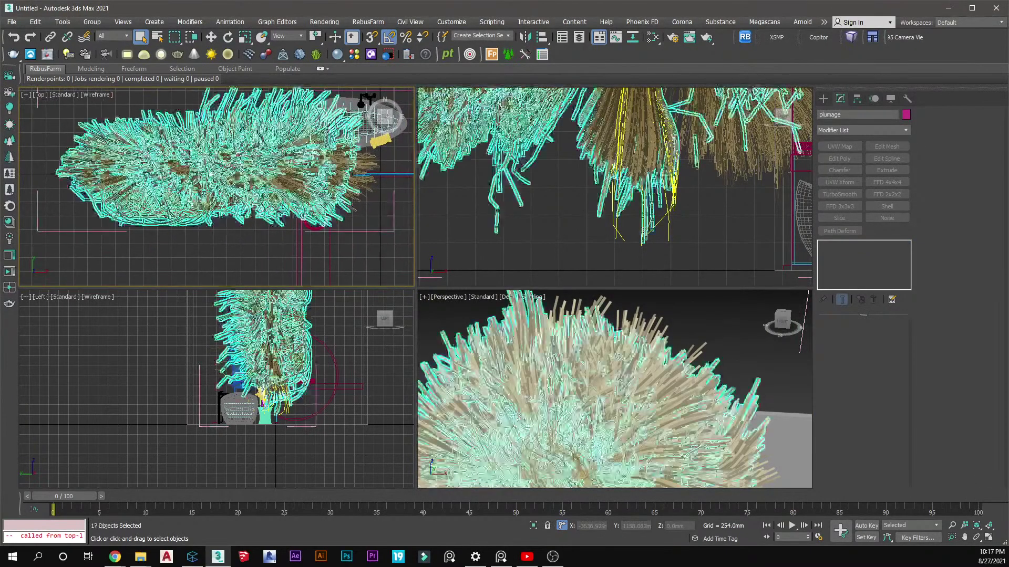
{"action": "left_click", "coordinate": [226, 215]}
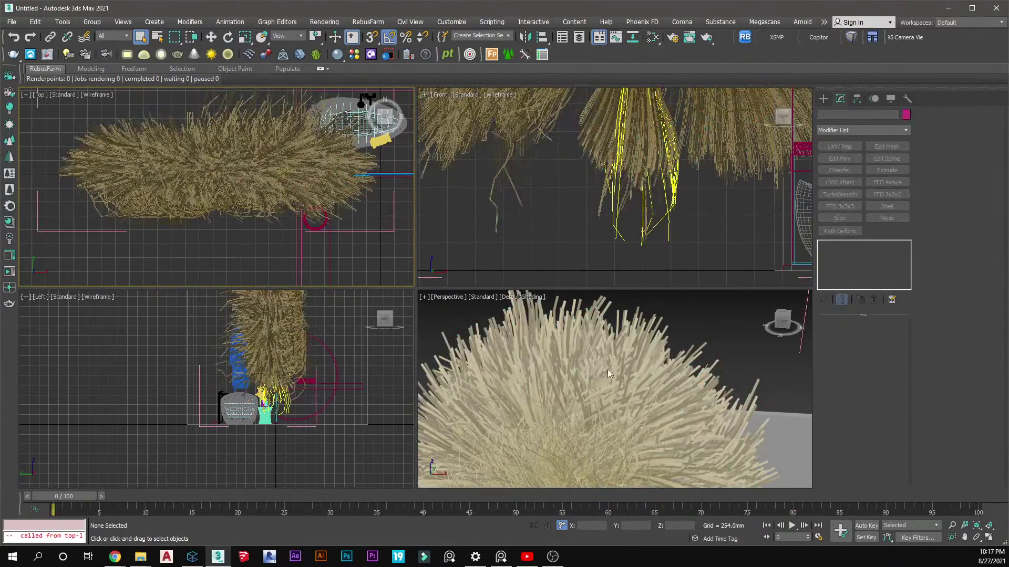
{"action": "scroll", "coordinate": [604, 378], "scroll_direction": "down", "scroll_amount": 5}
{"action": "scroll", "coordinate": [597, 385], "scroll_direction": "up", "scroll_amount": 3}
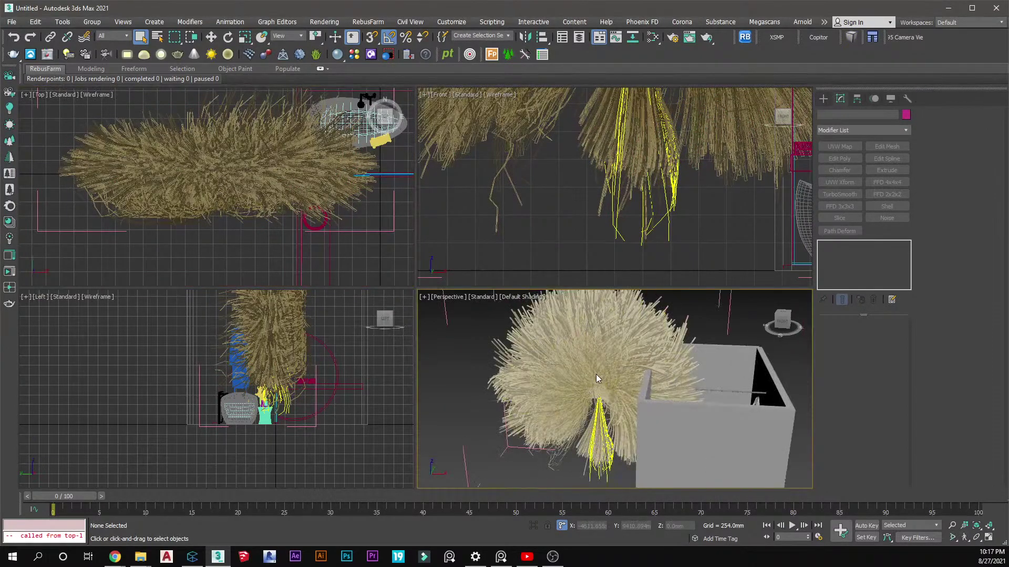
{"action": "scroll", "coordinate": [598, 388], "scroll_direction": "up", "scroll_amount": 3}
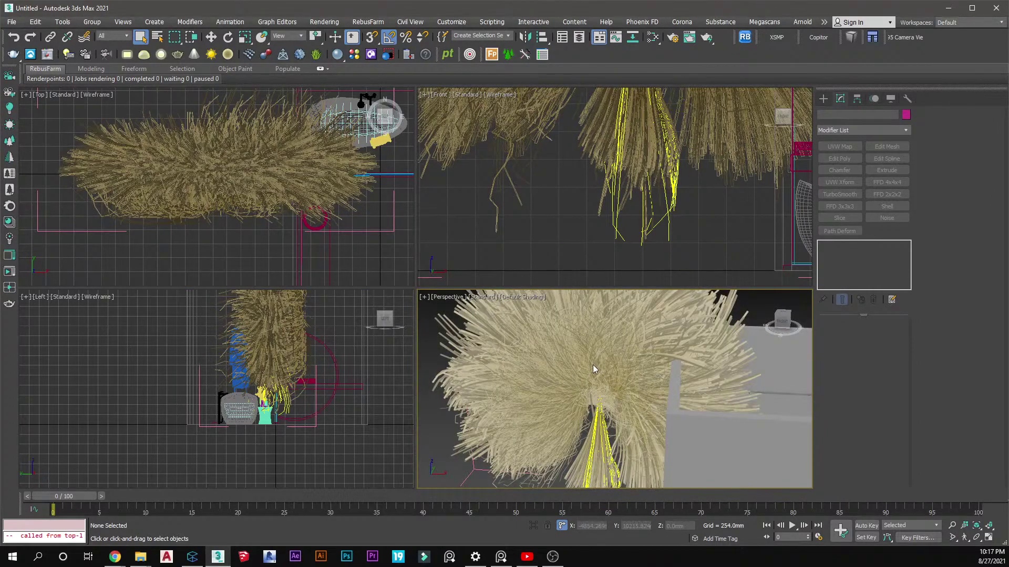
Set the Hair and Fur Cut Length to 20 on the Line013 and Line007 plumage pieces
{"action": "left_click", "coordinate": [597, 372]}
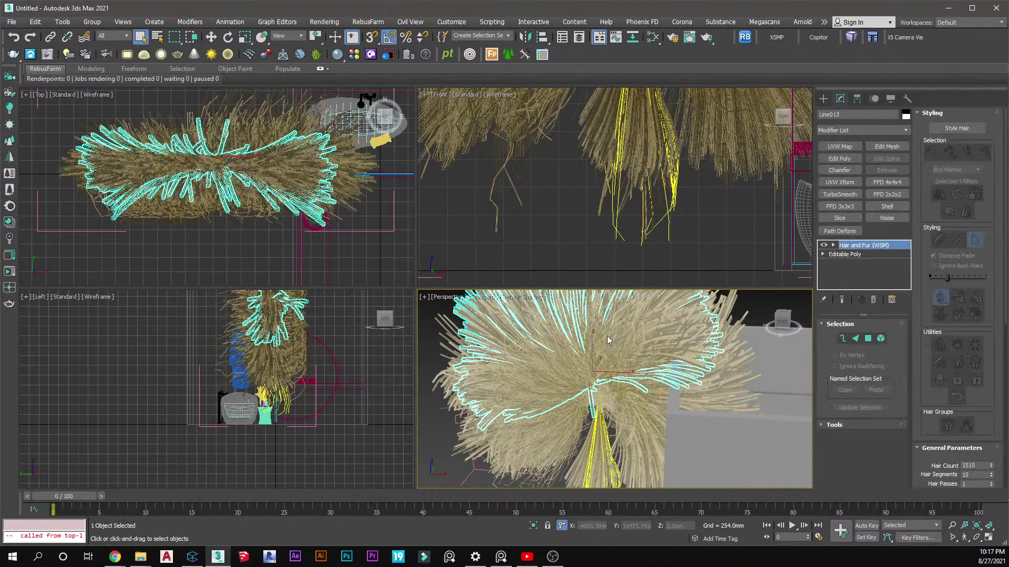
{"action": "scroll", "coordinate": [928, 415], "scroll_direction": "down", "scroll_amount": 5}
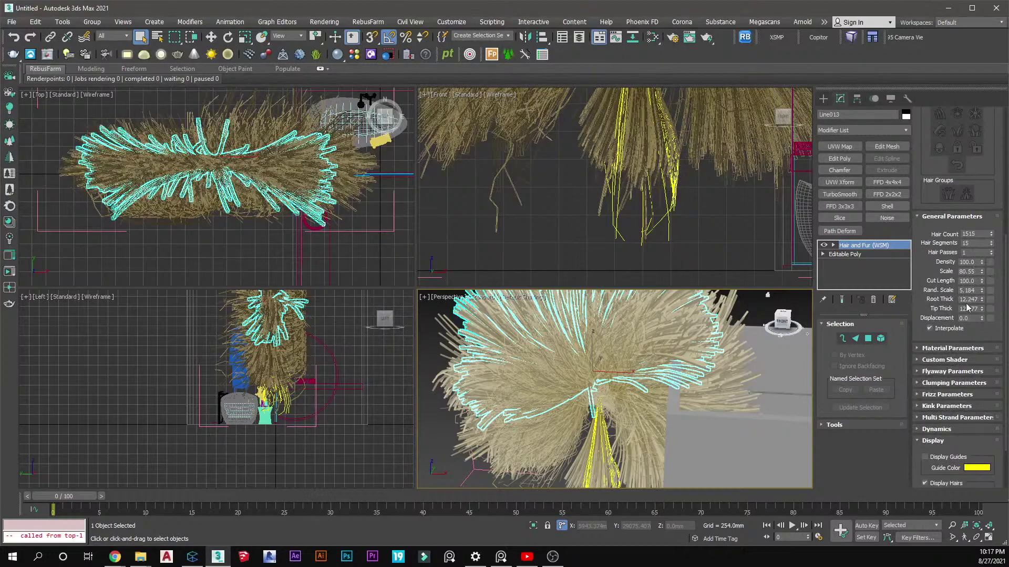
{"action": "left_click", "coordinate": [976, 281]}
{"action": "key", "text": "Return"}
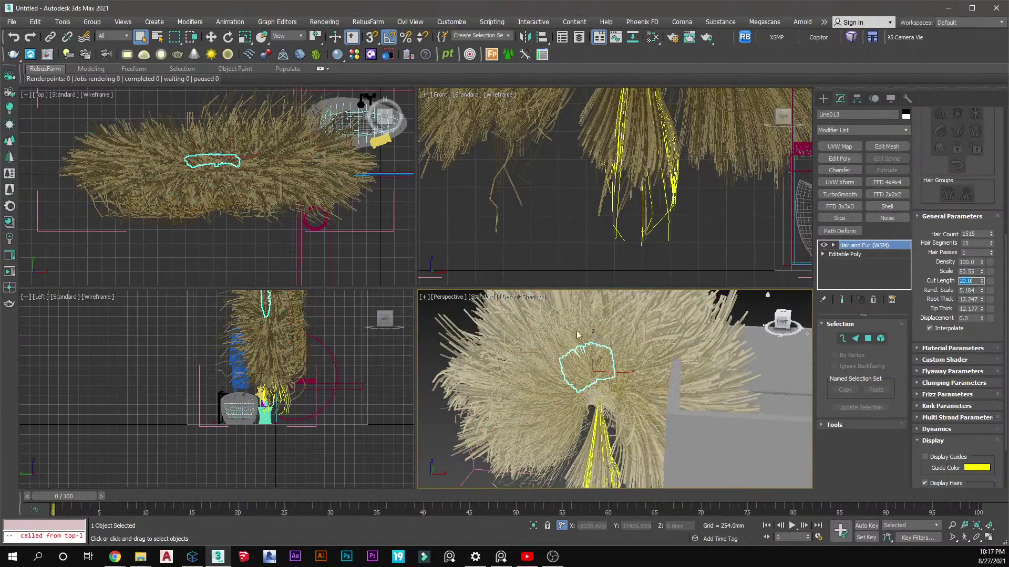
{"action": "left_click", "coordinate": [612, 372]}
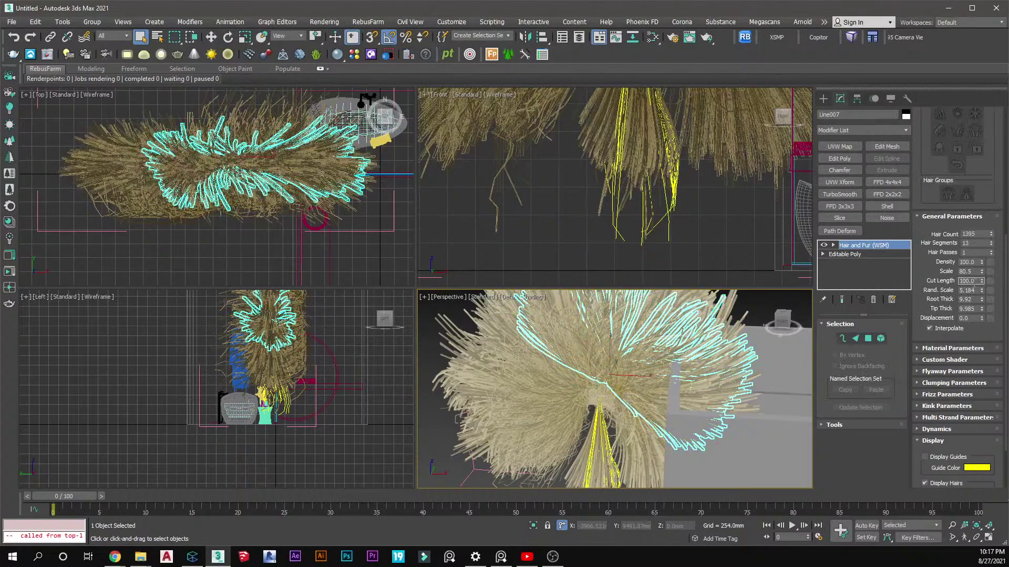
{"action": "type", "text": "20"}
{"action": "key", "text": "Return"}
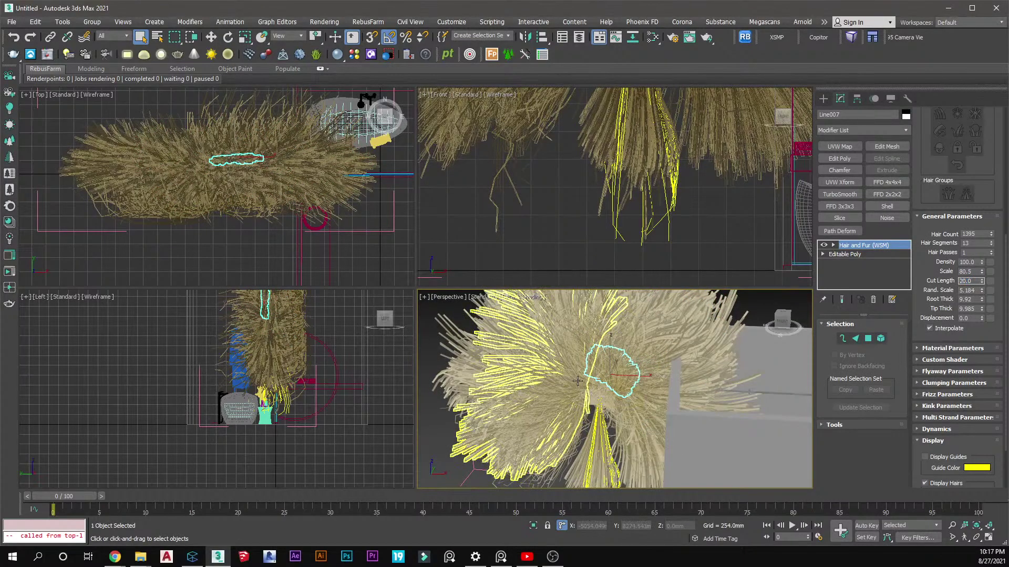
Reduce the Hair and Fur Cut Length to 20 on the Line019 and Line009 plumage pieces
{"action": "left_click", "coordinate": [578, 381]}
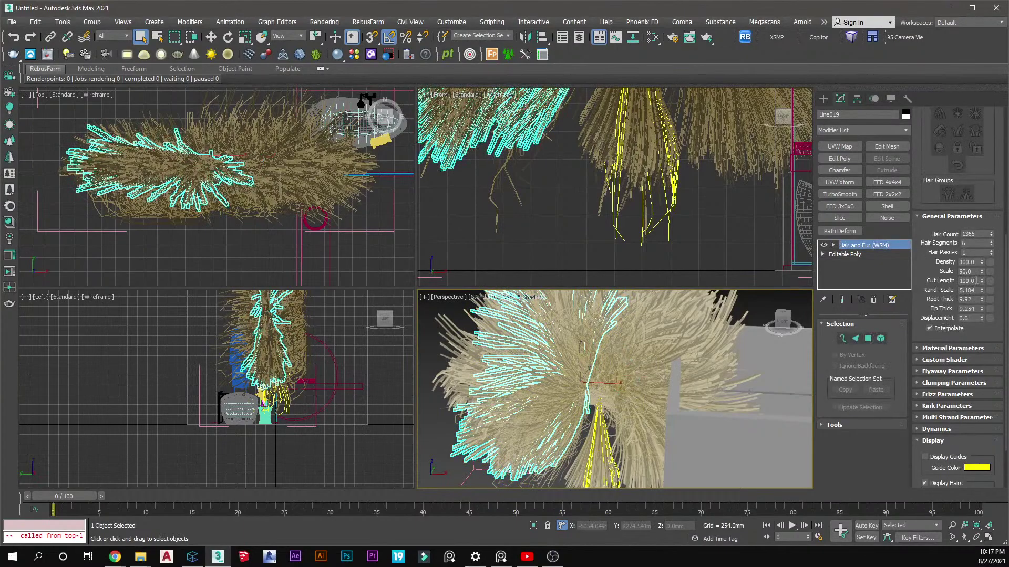
{"action": "left_click", "coordinate": [976, 280]}
{"action": "key", "text": "Return"}
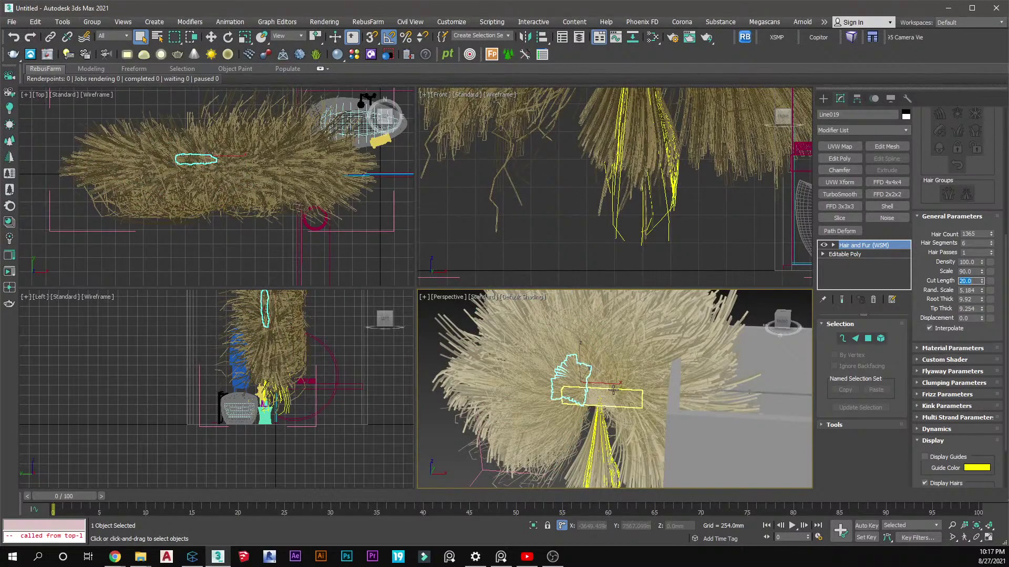
{"action": "left_click", "coordinate": [607, 366]}
{"action": "left_click", "coordinate": [606, 366]}
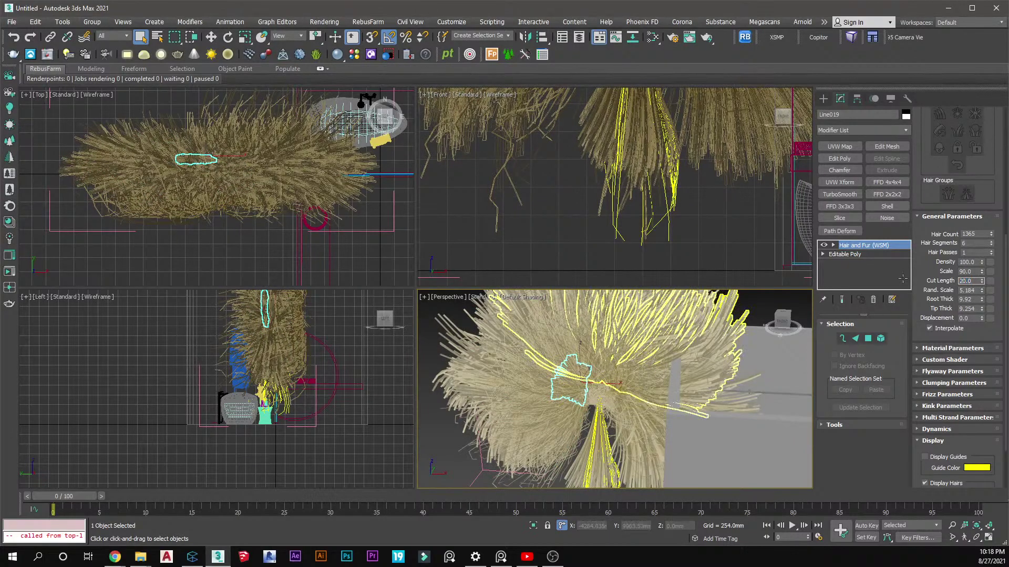
{"action": "left_click", "coordinate": [971, 281]}
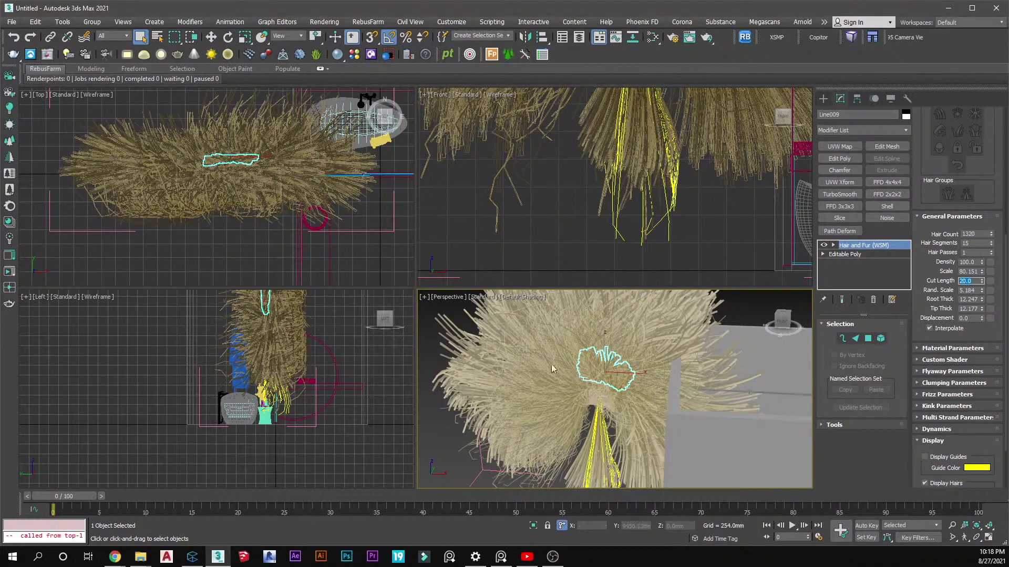
Inspect the fan from behind, focusing on the small osnova base piece at the root of the plumage
{"action": "scroll", "coordinate": [253, 205], "scroll_direction": "down", "scroll_amount": 5}
{"action": "middle_click_drag", "start_coordinate": [562, 405], "coordinate": [552, 370], "text": "alt"}
{"action": "left_click", "coordinate": [566, 409]}
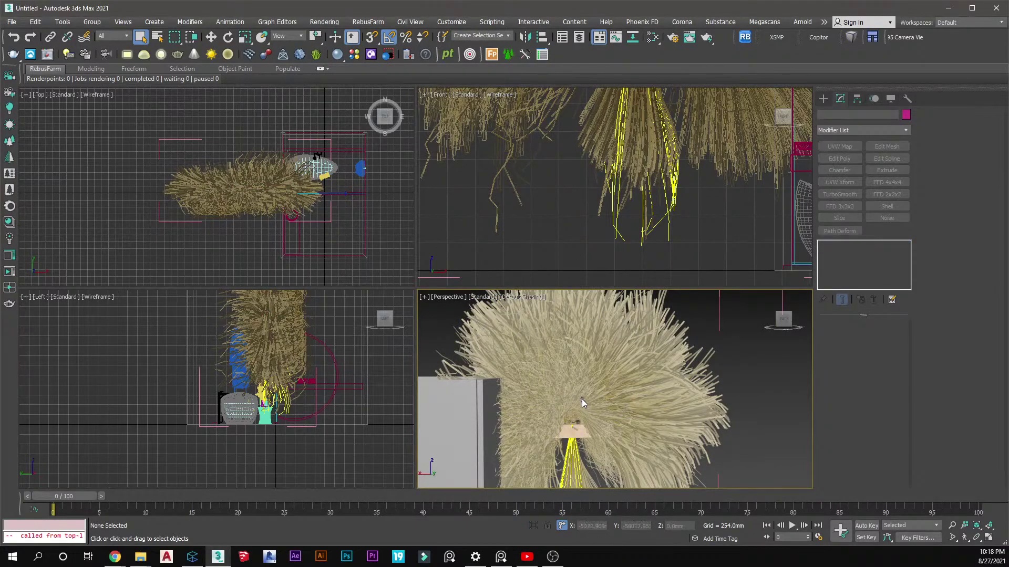
{"action": "left_click_drag", "start_coordinate": [573, 373], "coordinate": [576, 391]}
{"action": "left_click", "coordinate": [576, 394]}
{"action": "left_click", "coordinate": [572, 409]}
{"action": "key", "text": "z"}
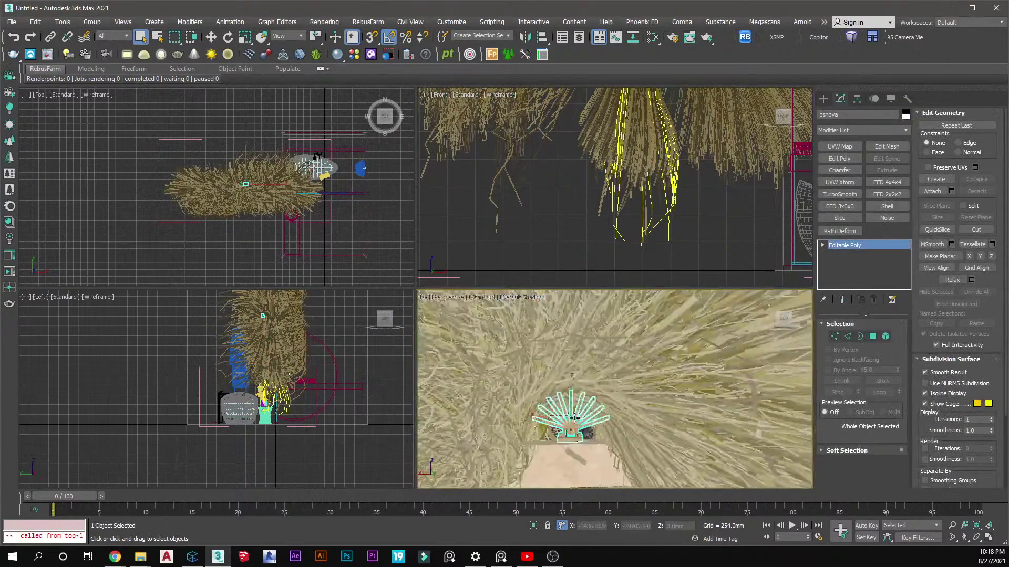
{"action": "left_click", "coordinate": [575, 362]}
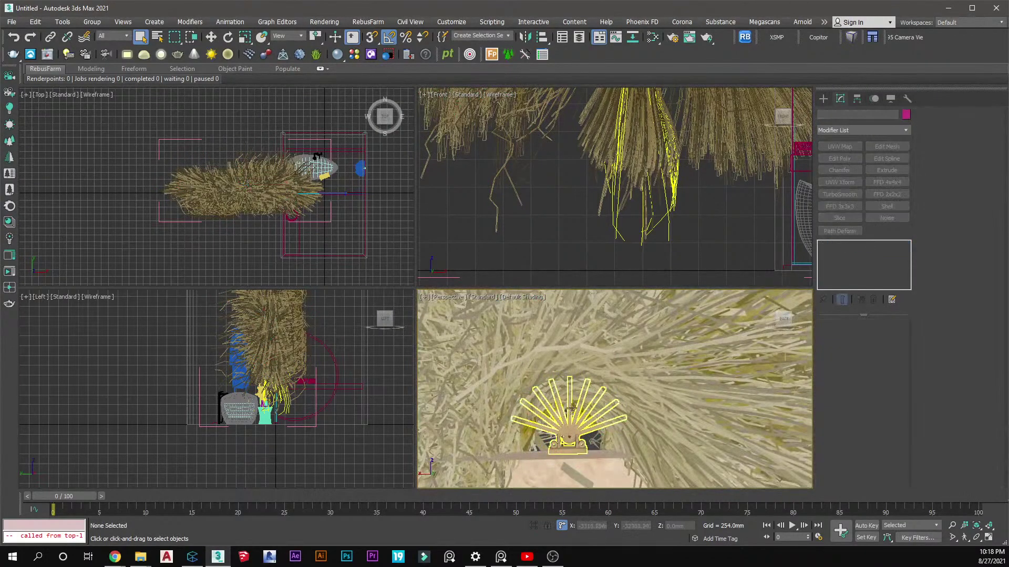
{"action": "scroll", "coordinate": [569, 378], "scroll_direction": "down", "scroll_amount": 6}
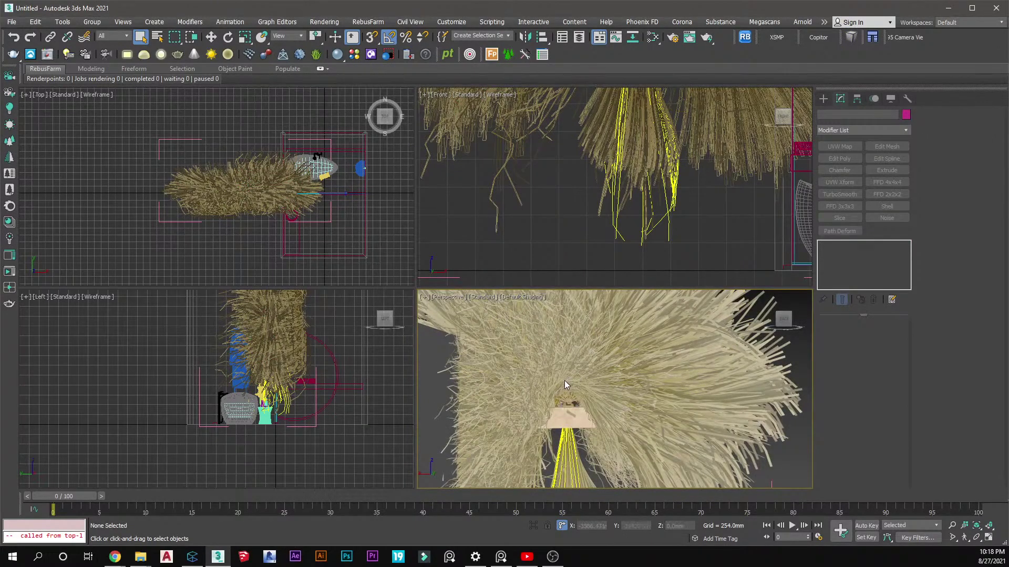
Select the Line011 plumage piece, check the scene's Hair and Fur render effect settings and close them
{"action": "left_click", "coordinate": [572, 374]}
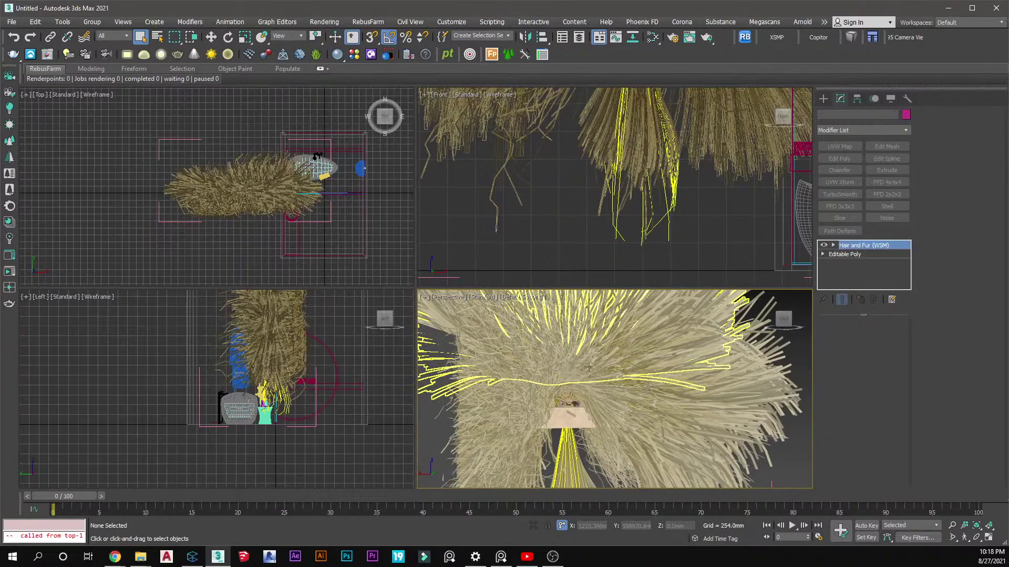
{"action": "left_click", "coordinate": [324, 21]}
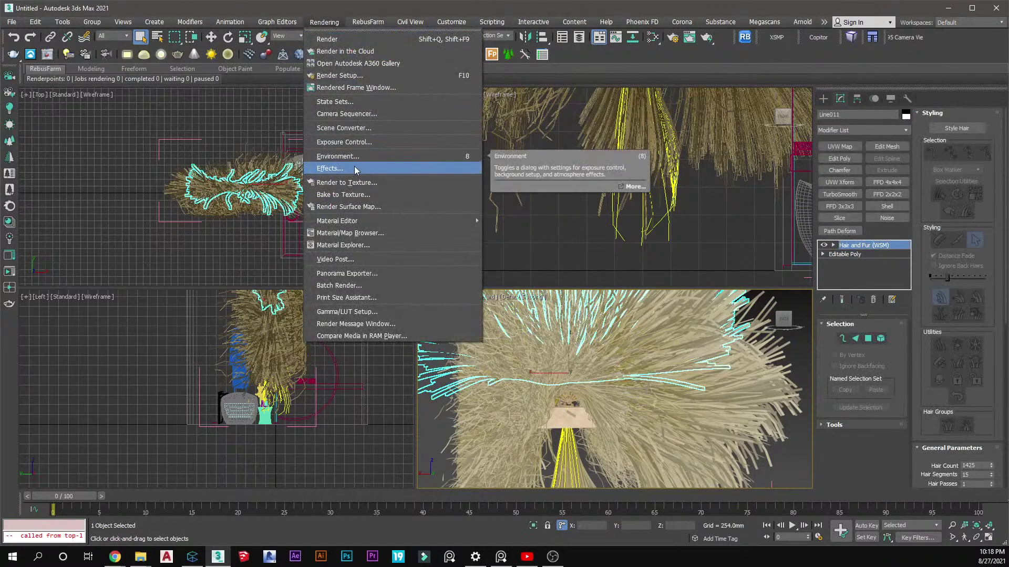
{"action": "left_click", "coordinate": [357, 167]}
{"action": "left_click", "coordinate": [218, 134]}
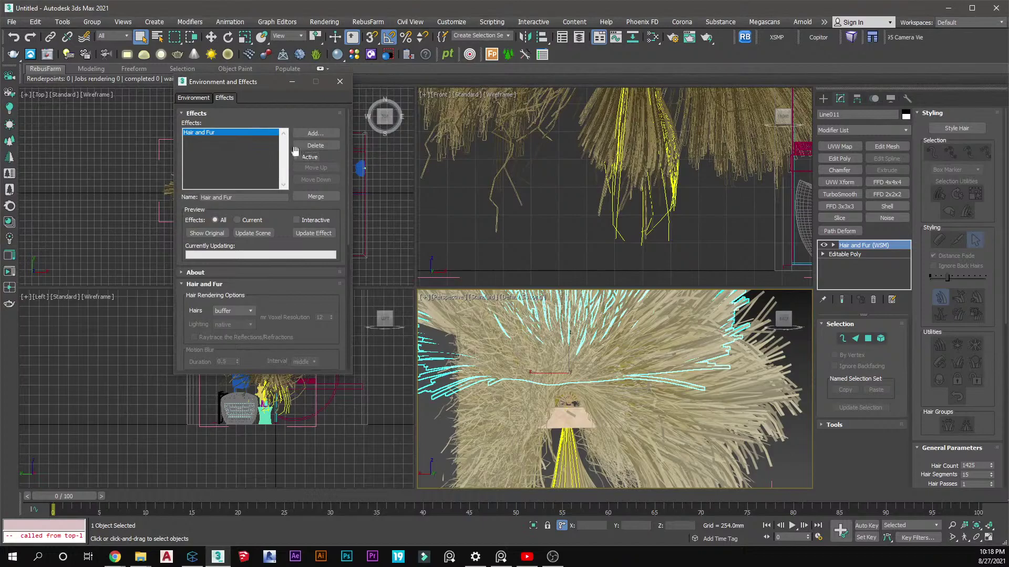
{"action": "left_click", "coordinate": [340, 82]}
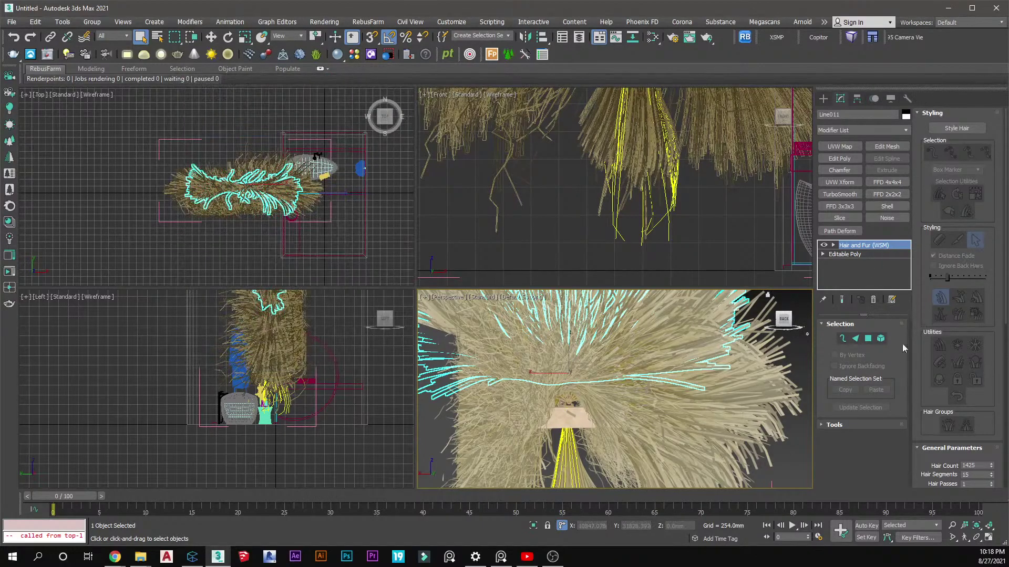
Set the Hair and Fur Cut Length of the Line011 plumage piece to 20
{"action": "left_click", "coordinate": [832, 425]}
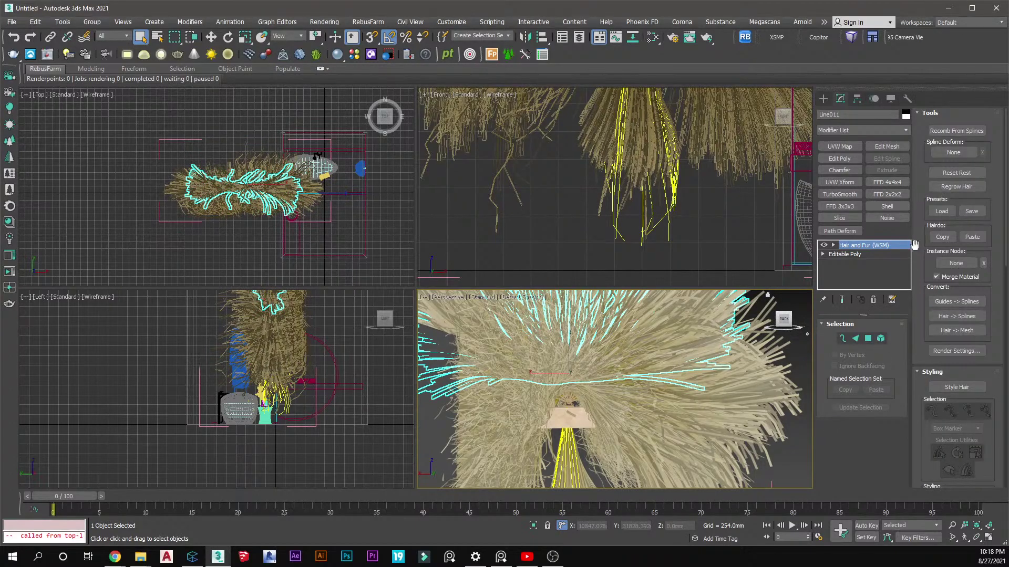
{"action": "scroll", "coordinate": [1004, 474], "scroll_direction": "down", "scroll_amount": 10}
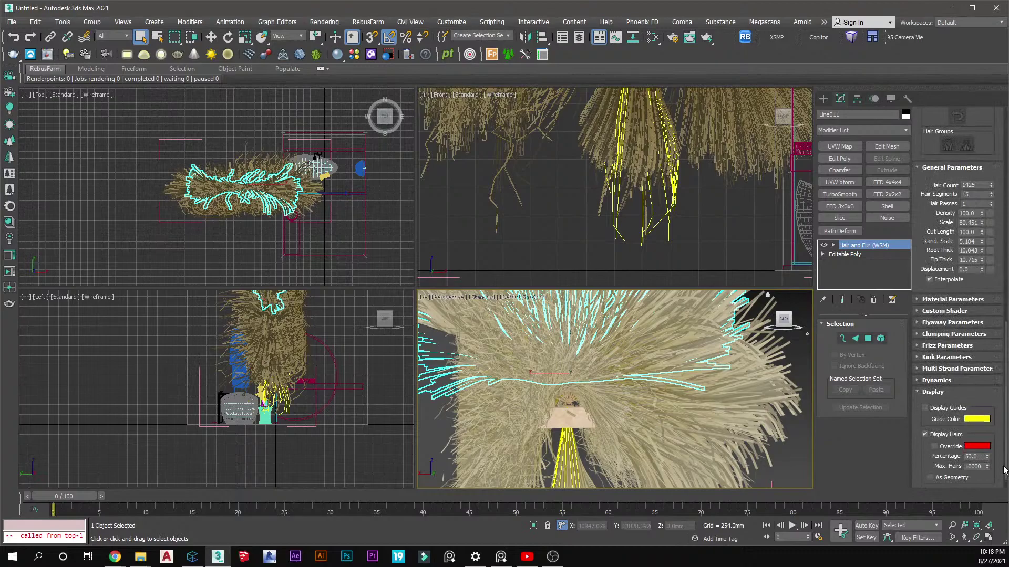
{"action": "left_click", "coordinate": [973, 231]}
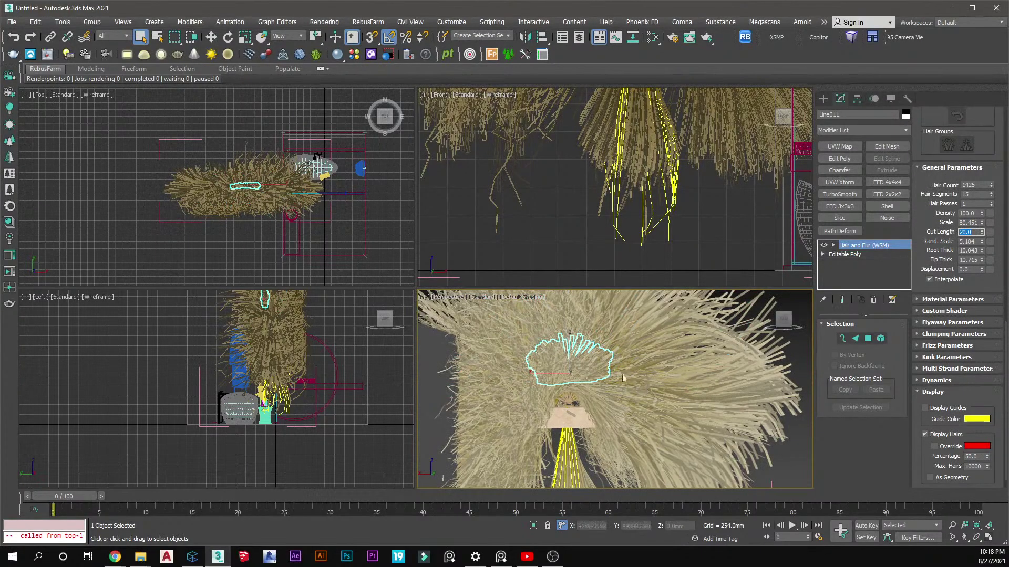
{"action": "scroll", "coordinate": [593, 374], "scroll_direction": "down", "scroll_amount": 4}
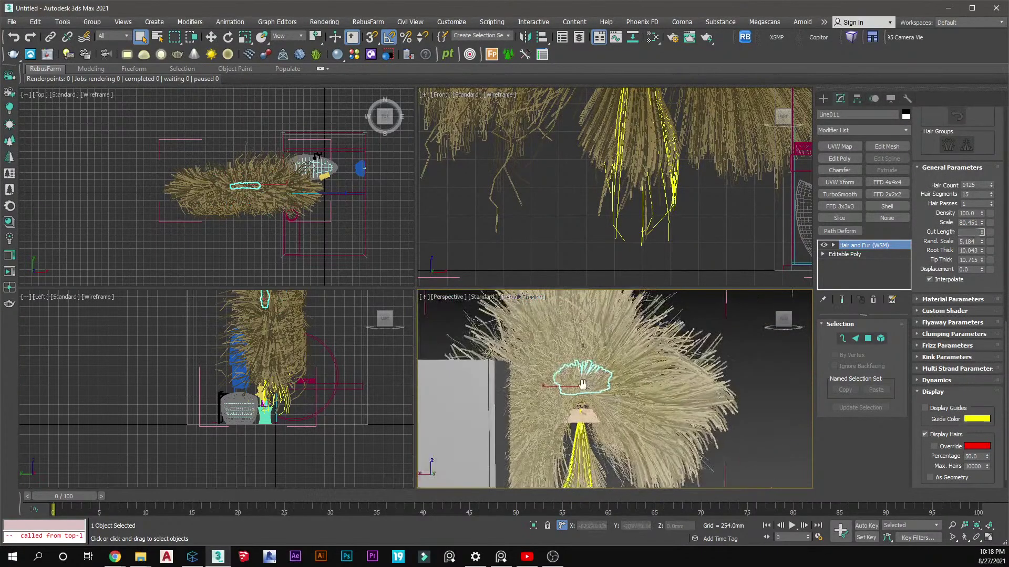
Set the Hair and Fur Cut Length of the Line015 plumage piece to 20 and view the trimmed fan from an angle
{"action": "left_click", "coordinate": [584, 415]}
{"action": "left_click", "coordinate": [597, 407]}
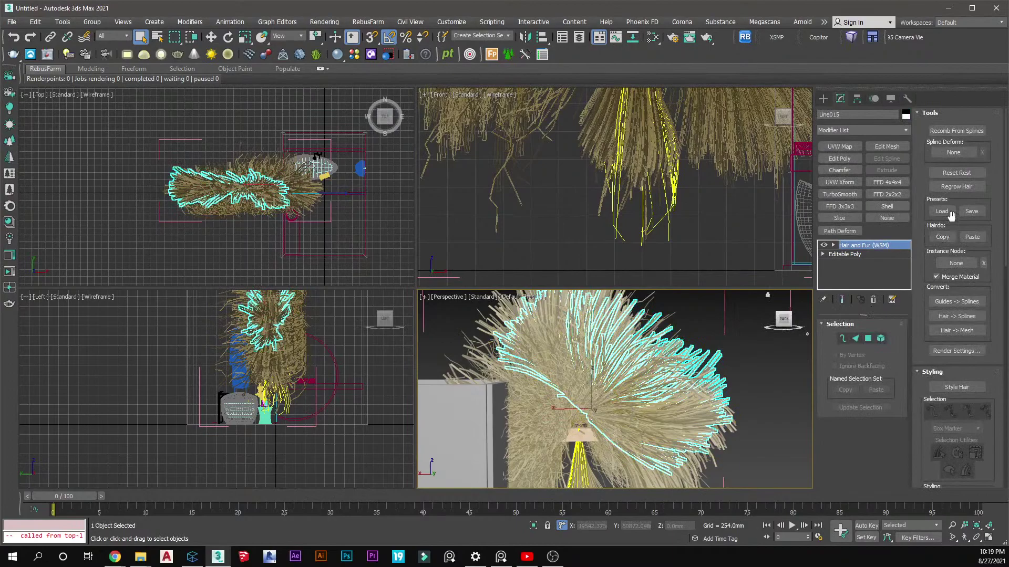
{"action": "scroll", "coordinate": [998, 344], "scroll_direction": "down", "scroll_amount": 5}
{"action": "scroll", "coordinate": [975, 313], "scroll_direction": "down", "scroll_amount": 3}
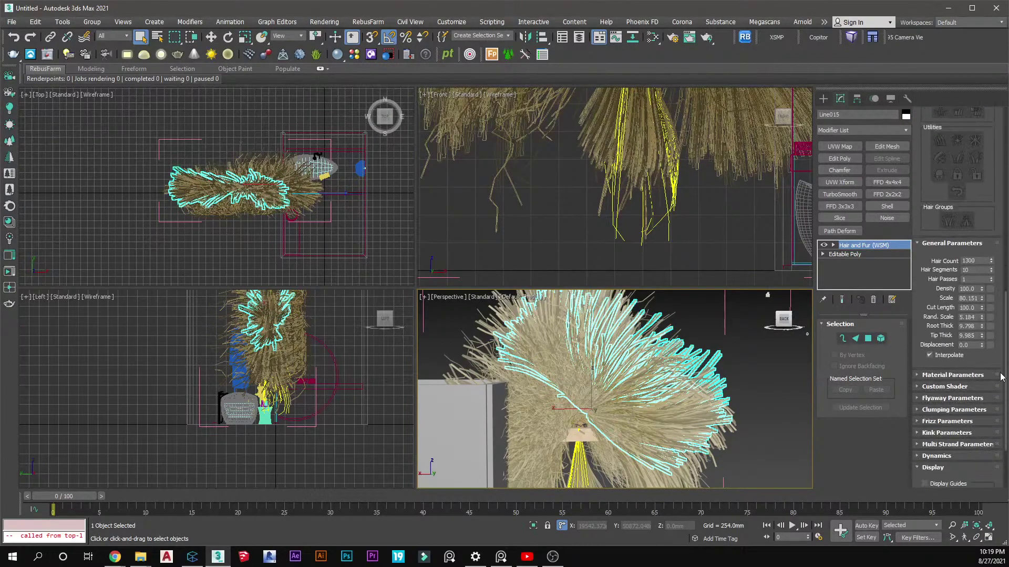
{"action": "double_click", "coordinate": [968, 307]}
{"action": "type", "text": "20"}
{"action": "key", "text": "Return"}
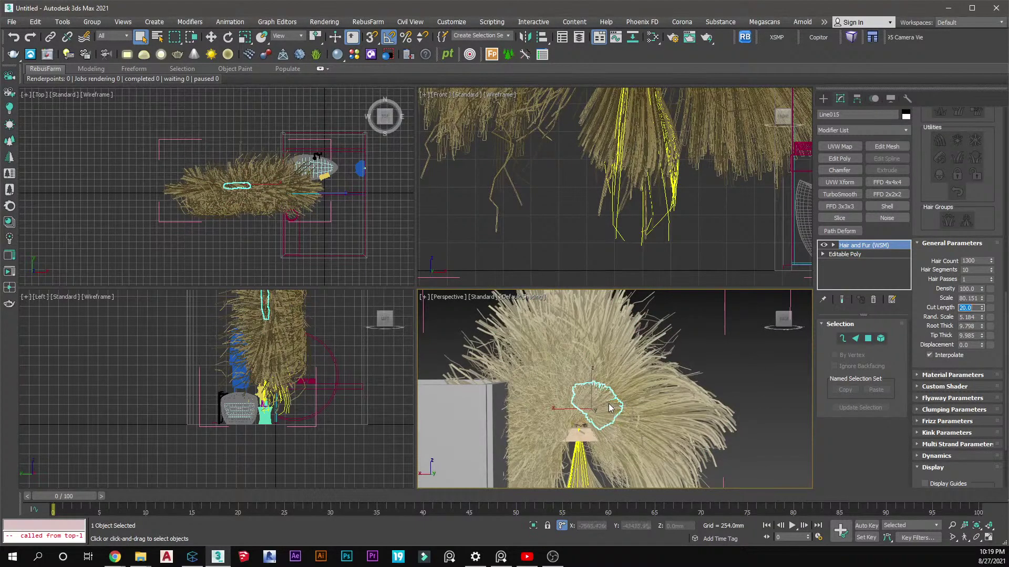
{"action": "scroll", "coordinate": [612, 407], "scroll_direction": "down", "scroll_amount": 3}
{"action": "middle_click_drag", "start_coordinate": [612, 407], "coordinate": [562, 419], "text": "alt"}
Delete the imported feather fan from the scene, including its plumage group and the remaining parts
{"action": "left_click", "coordinate": [159, 147]}
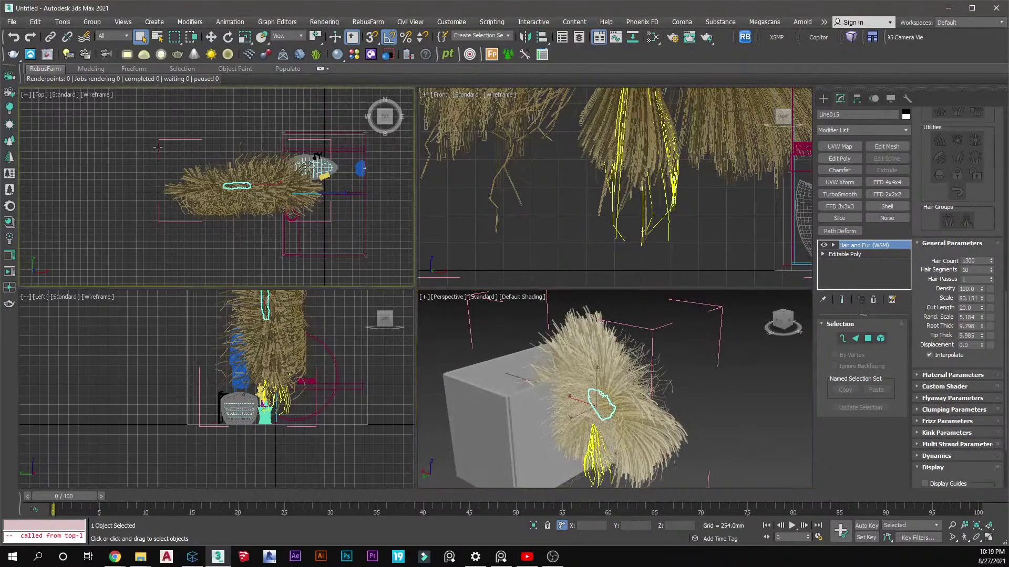
{"action": "right_click", "coordinate": [159, 147]}
{"action": "left_click", "coordinate": [170, 341]}
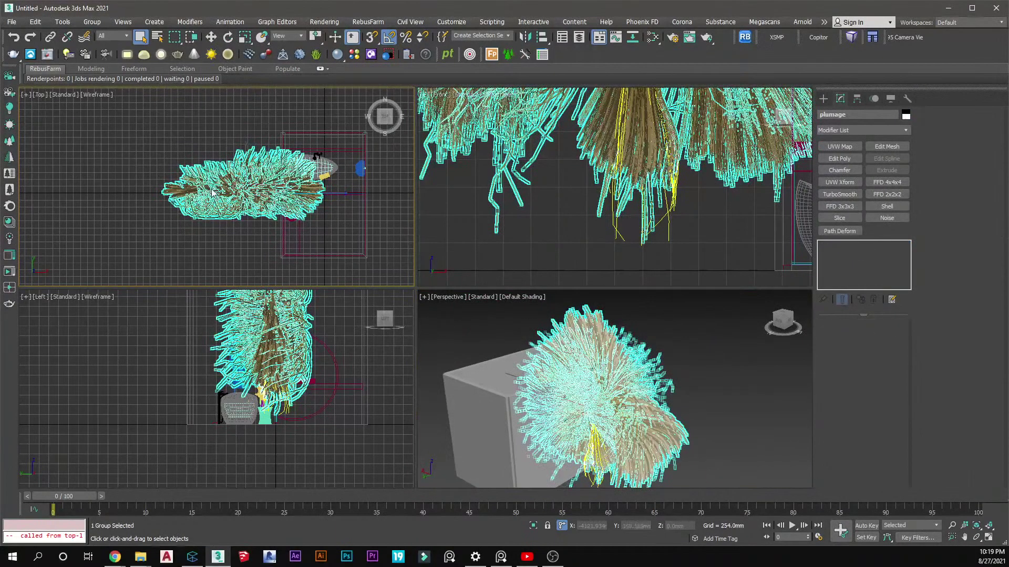
{"action": "key", "text": "Delete"}
{"action": "left_click", "coordinate": [248, 183]}
{"action": "key", "text": "Delete"}
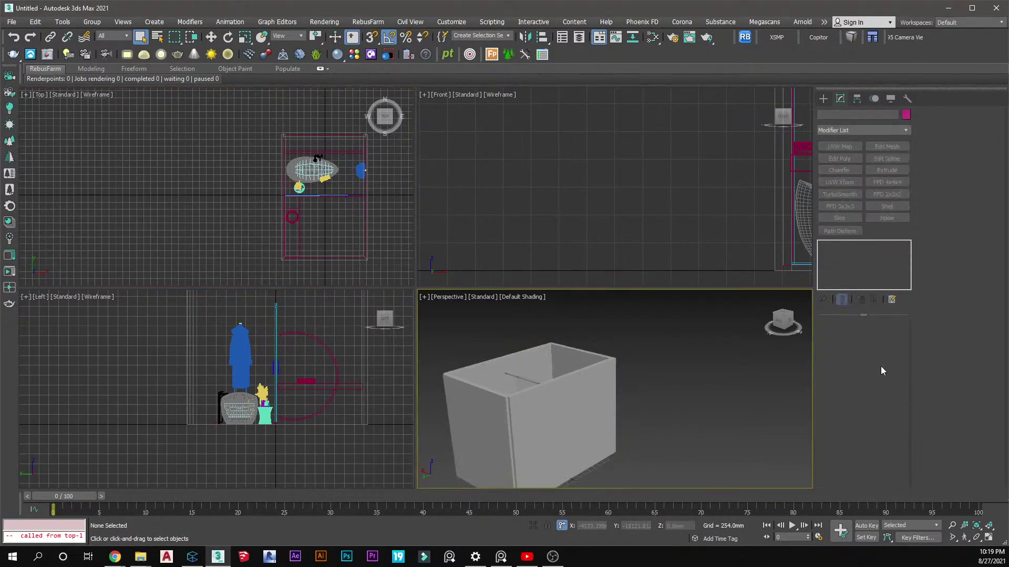
Switch to Connecter and examine the enlarged preview of the teal feather fan in the PT2.1 folder
{"action": "key", "text": "alt+Tab"}
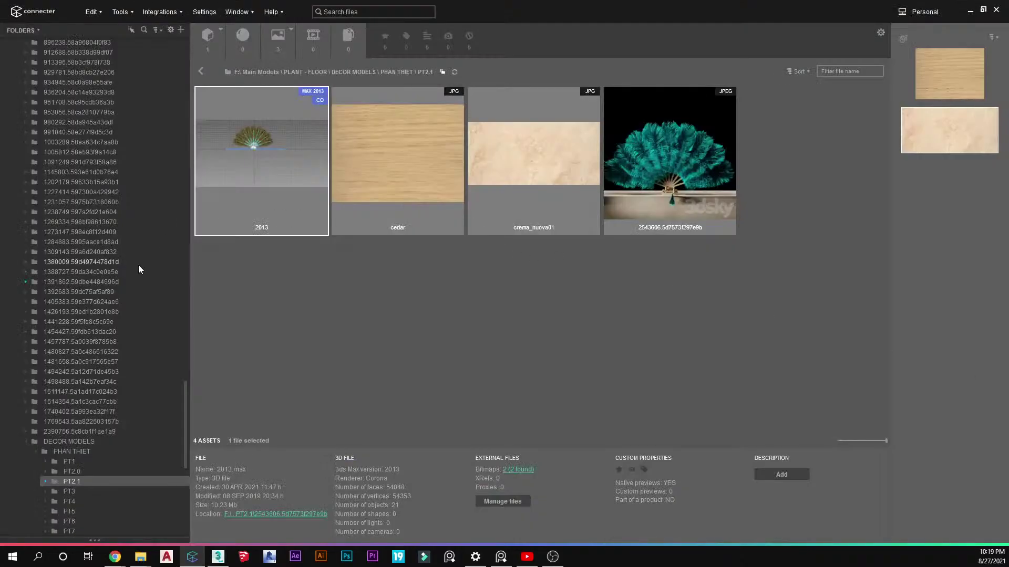
{"action": "double_click", "coordinate": [688, 175]}
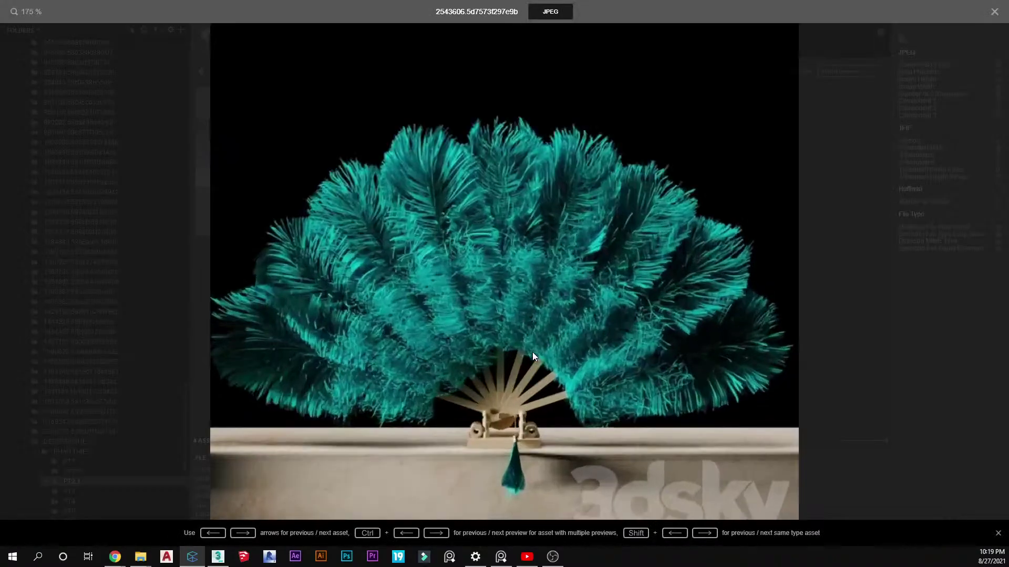
{"action": "scroll", "coordinate": [522, 278], "scroll_direction": "down", "scroll_amount": 6}
{"action": "left_click", "coordinate": [392, 305]}
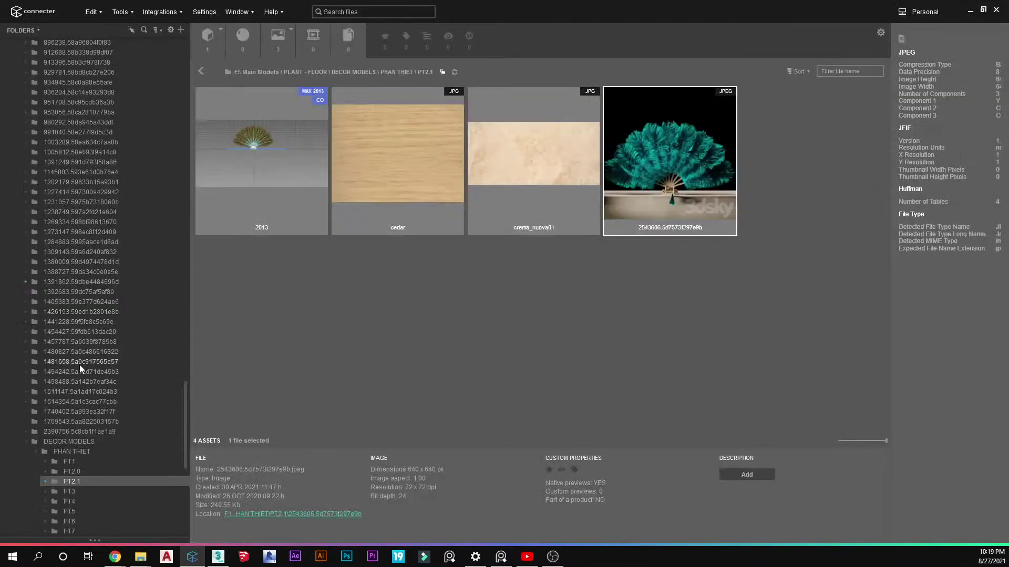
Browse the PHAN THIET decor folder for a replacement model and enlarge the PT14 and PT12 previews
{"action": "left_click", "coordinate": [68, 451]}
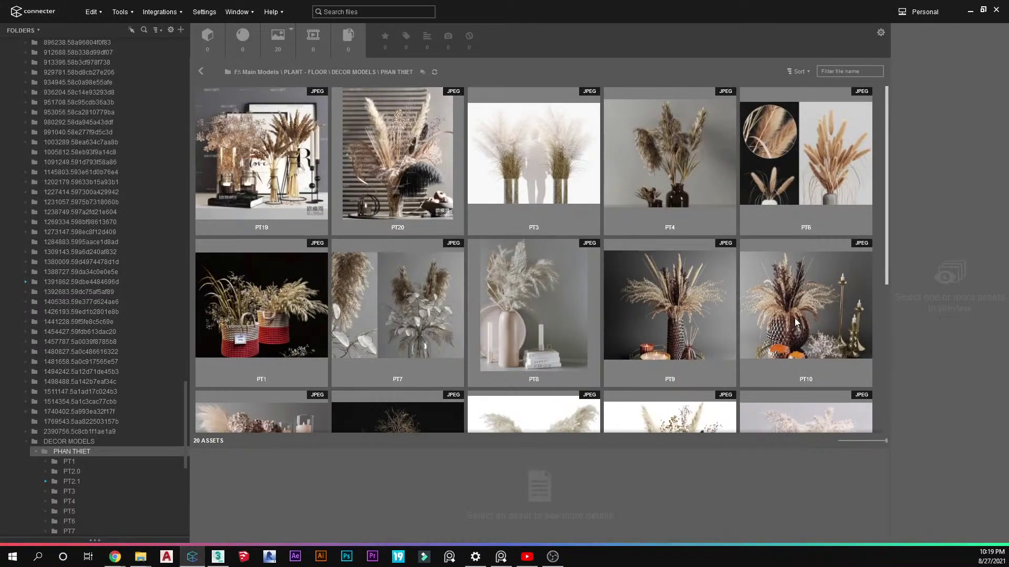
{"action": "scroll", "coordinate": [773, 318], "scroll_direction": "down", "scroll_amount": 2}
{"action": "left_click", "coordinate": [756, 189]}
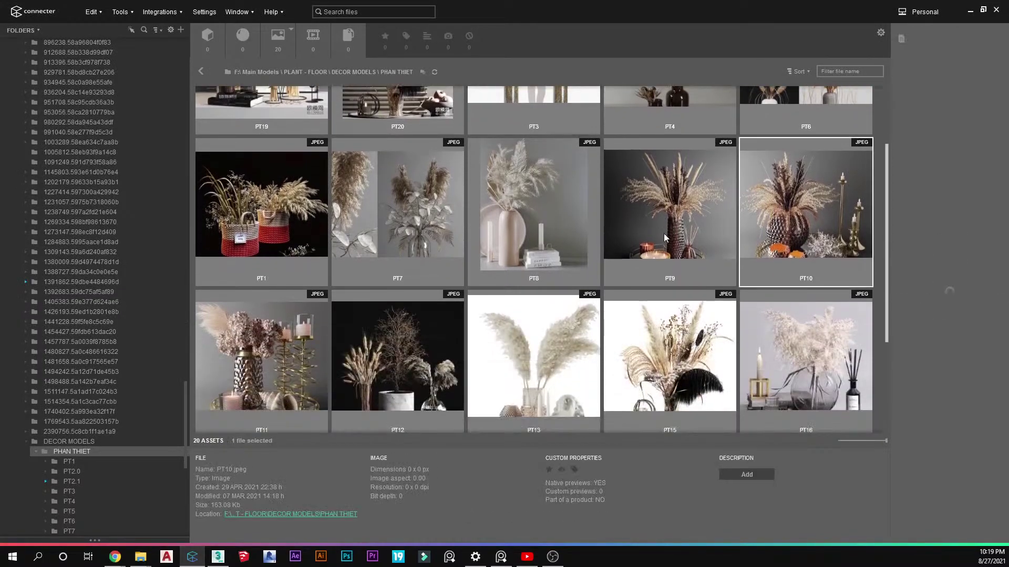
{"action": "scroll", "coordinate": [668, 233], "scroll_direction": "down", "scroll_amount": 3}
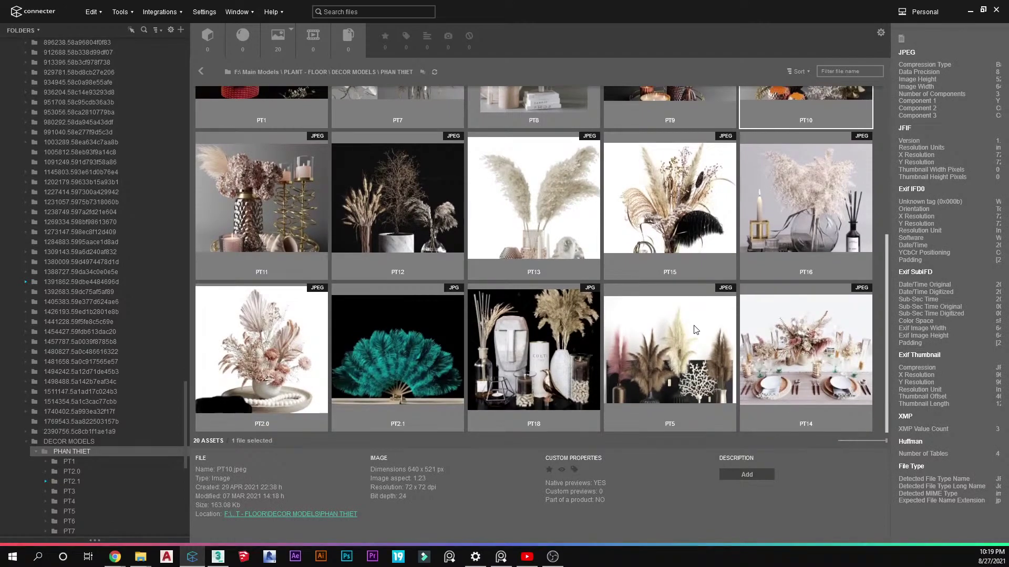
{"action": "left_click", "coordinate": [773, 344]}
{"action": "key", "text": "space"}
{"action": "left_click", "coordinate": [346, 209]}
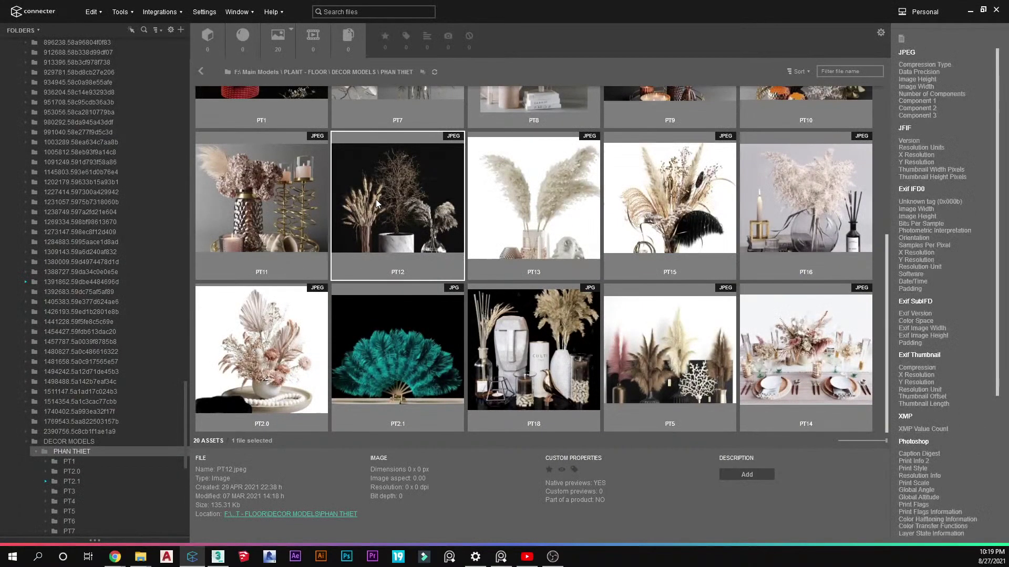
{"action": "key", "text": "space"}
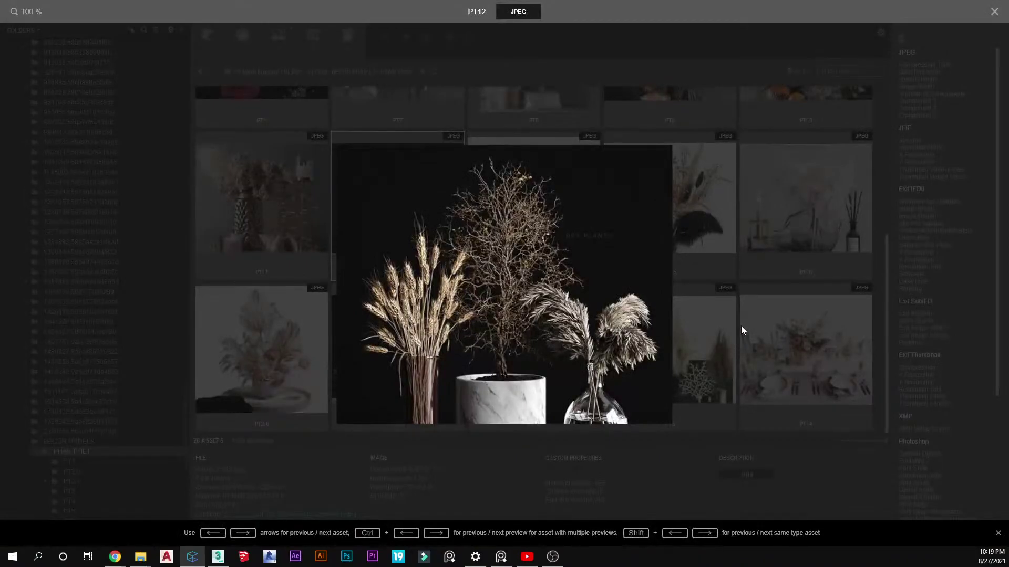
{"action": "key", "text": "space"}
Enlarge the PT9 dried bouquet preview and look over the neighbouring arrangements
{"action": "scroll", "coordinate": [746, 262], "scroll_direction": "up", "scroll_amount": 3}
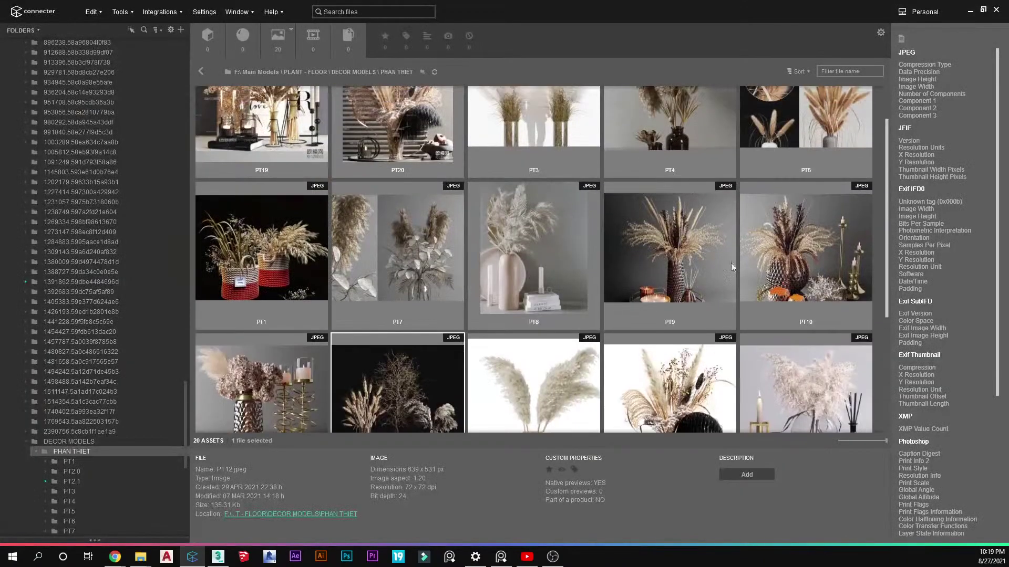
{"action": "left_click", "coordinate": [629, 269]}
{"action": "key", "text": "space"}
{"action": "key", "text": "space"}
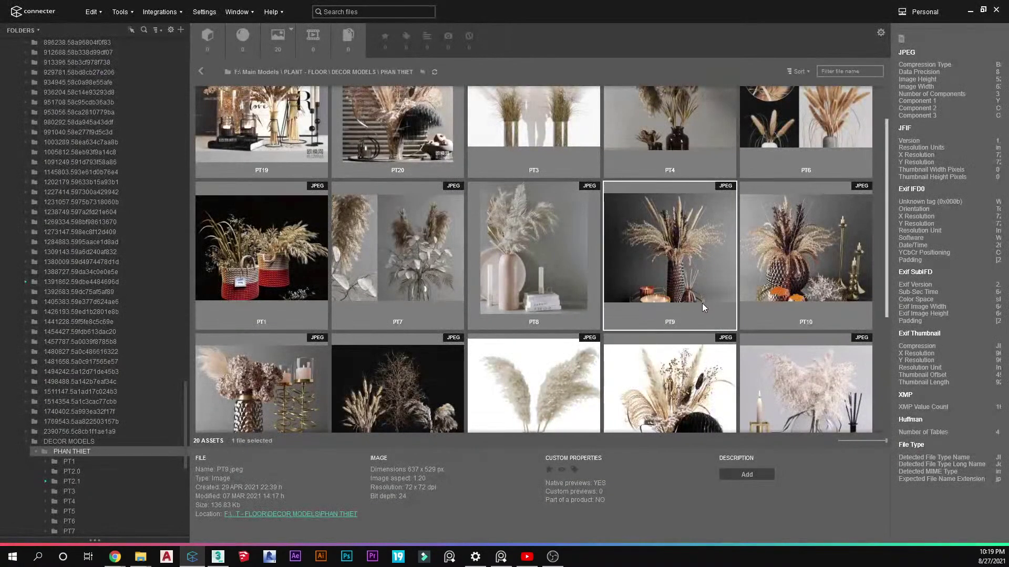
{"action": "scroll", "coordinate": [699, 291], "scroll_direction": "up", "scroll_amount": 1}
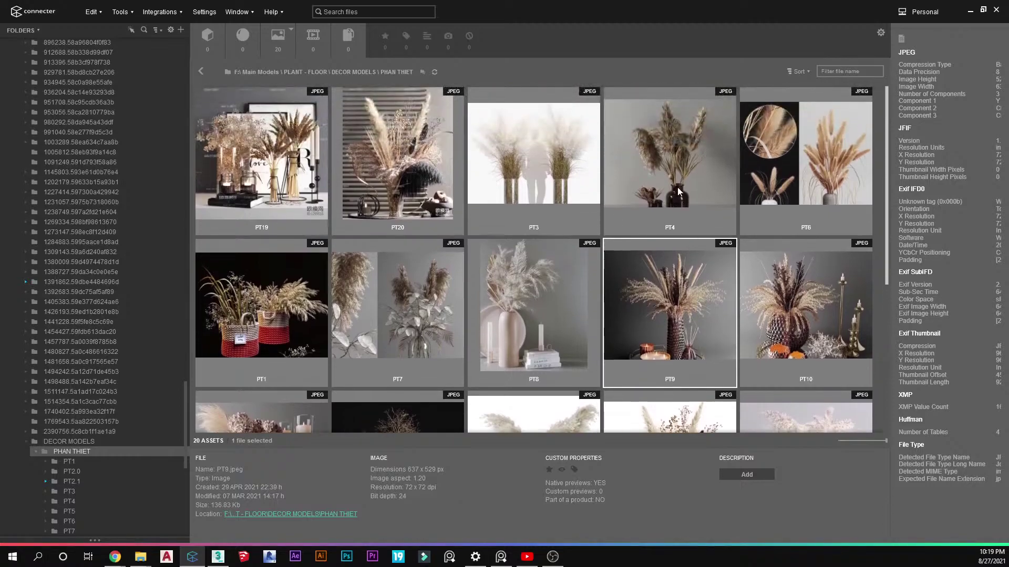
Open the reference image board and examine one of its images up close
{"action": "left_click", "coordinate": [501, 556]}
{"action": "right_click_drag", "start_coordinate": [691, 382], "coordinate": [1008, 481]}
{"action": "double_click", "coordinate": [550, 348]}
{"action": "scroll", "coordinate": [553, 339], "scroll_direction": "up", "scroll_amount": 2}
{"action": "scroll", "coordinate": [554, 339], "scroll_direction": "down", "scroll_amount": 4}
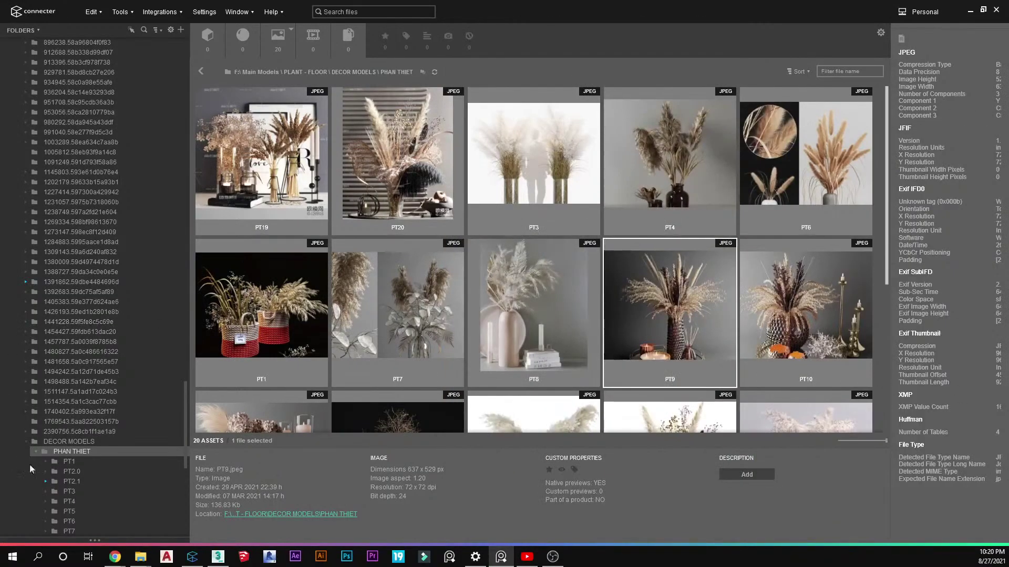
Merge Bouquet_024_max2015 from the PT9 folder into the 3ds Max scene, auto-renaming the duplicate Vase material, and place it just outside the room
{"action": "scroll", "coordinate": [92, 465], "scroll_direction": "down", "scroll_amount": 4}
{"action": "left_click", "coordinate": [74, 451]}
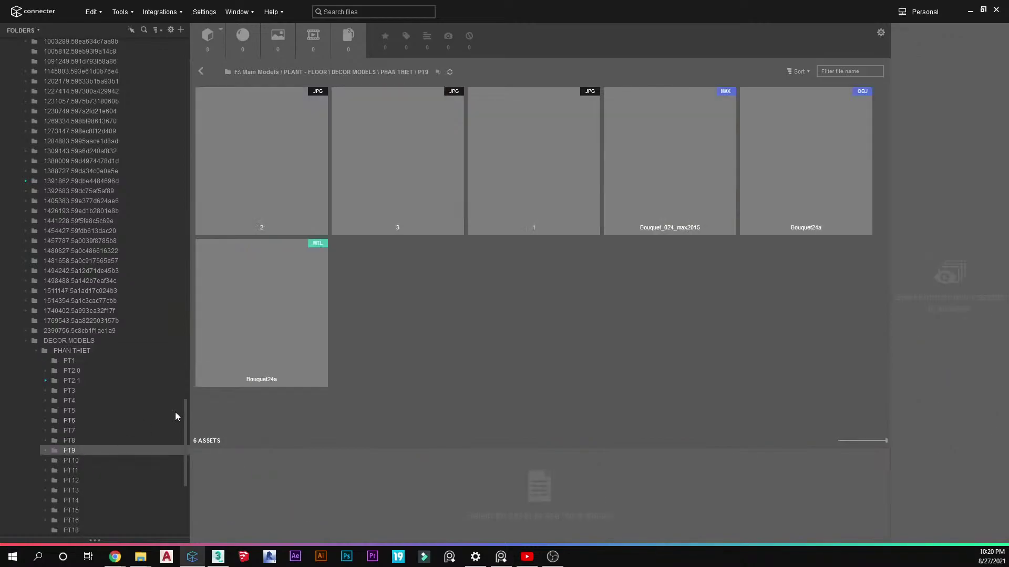
{"action": "left_click", "coordinate": [688, 167]}
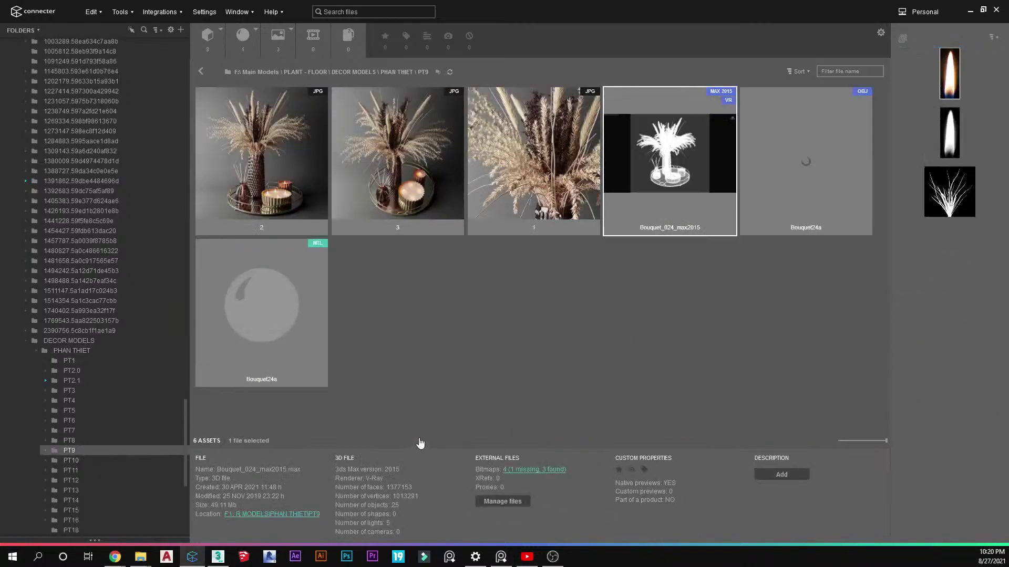
{"action": "left_click_drag", "start_coordinate": [663, 180], "coordinate": [304, 214]}
{"action": "left_click", "coordinate": [326, 221]}
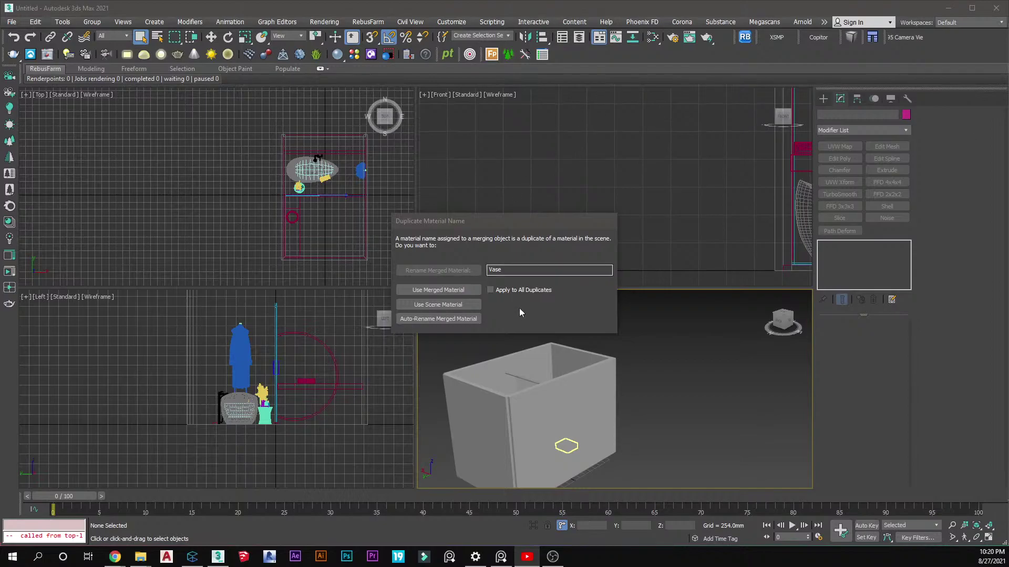
{"action": "left_click", "coordinate": [467, 318]}
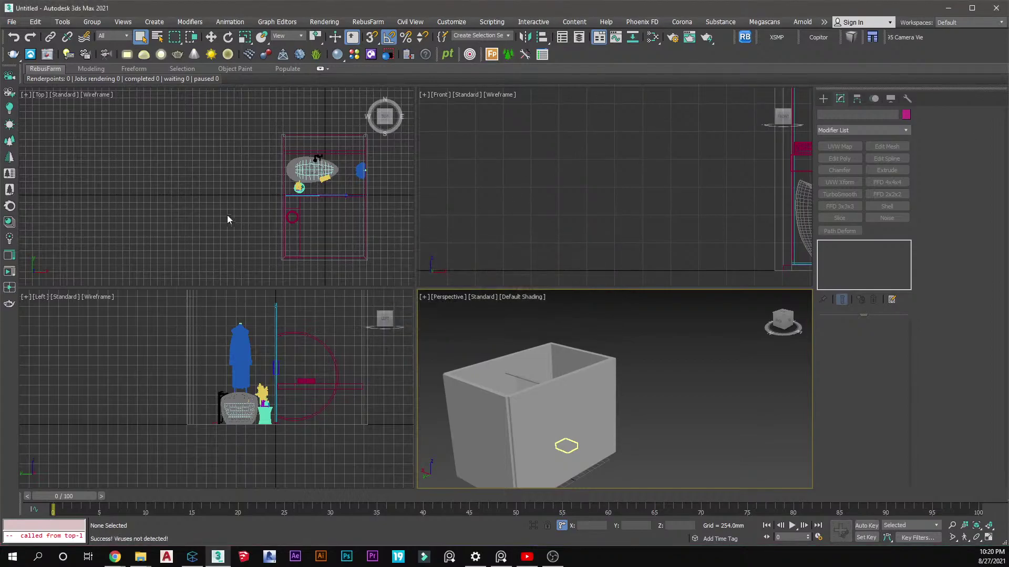
{"action": "left_click", "coordinate": [257, 210]}
Delete the round tray and the large four-wick candle from the merged bouquet set
{"action": "middle_click_drag", "start_coordinate": [262, 232], "coordinate": [274, 206]}
{"action": "key", "text": "z"}
{"action": "middle_click_drag", "start_coordinate": [578, 378], "coordinate": [654, 434], "text": "alt"}
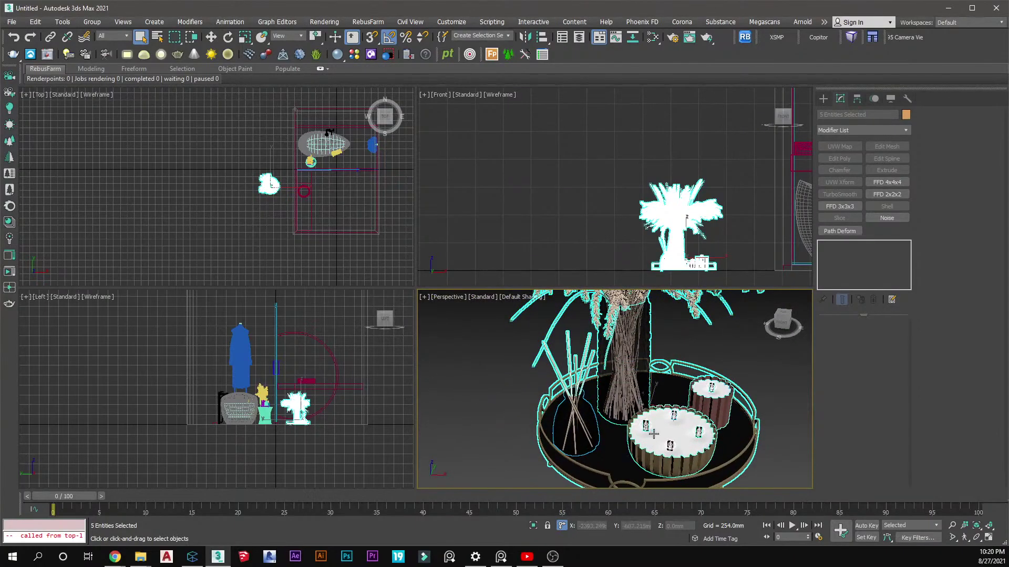
{"action": "scroll", "coordinate": [653, 434], "scroll_direction": "up", "scroll_amount": 10}
{"action": "scroll", "coordinate": [671, 414], "scroll_direction": "down", "scroll_amount": 4}
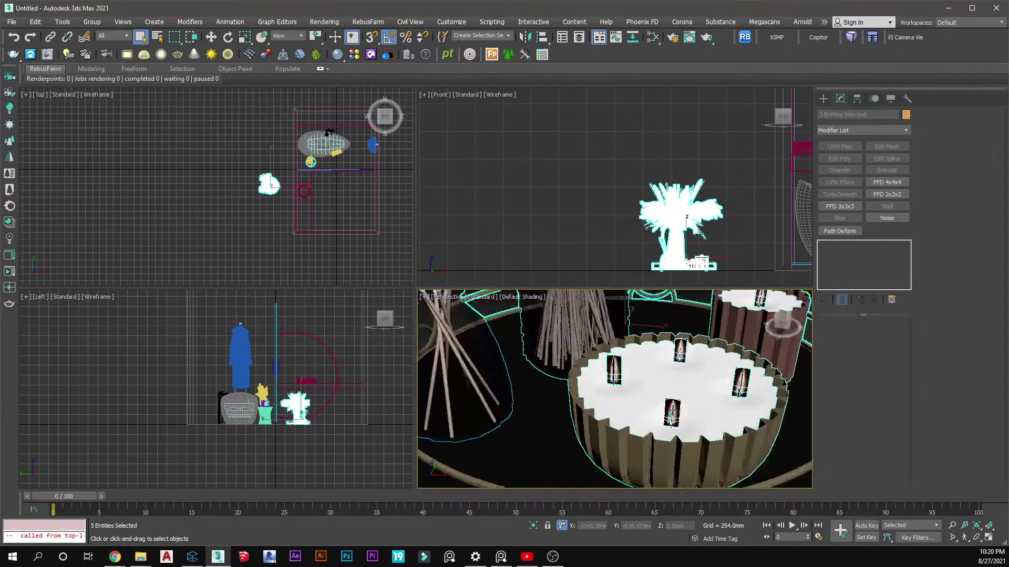
{"action": "scroll", "coordinate": [672, 411], "scroll_direction": "down", "scroll_amount": 6}
{"action": "left_click", "coordinate": [603, 439]}
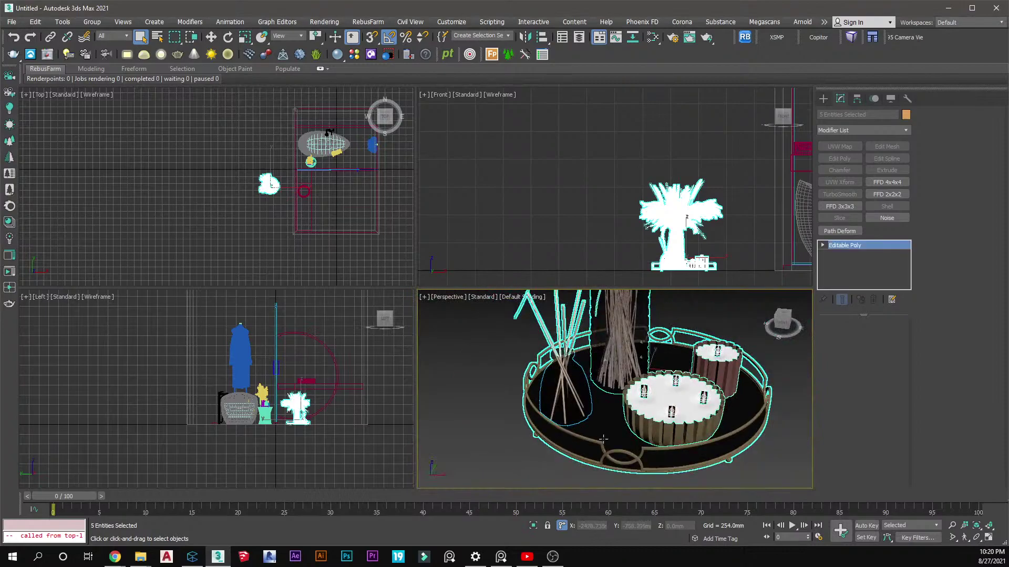
{"action": "right_click", "coordinate": [593, 336]}
{"action": "key", "text": "Escape"}
{"action": "key", "text": "Delete"}
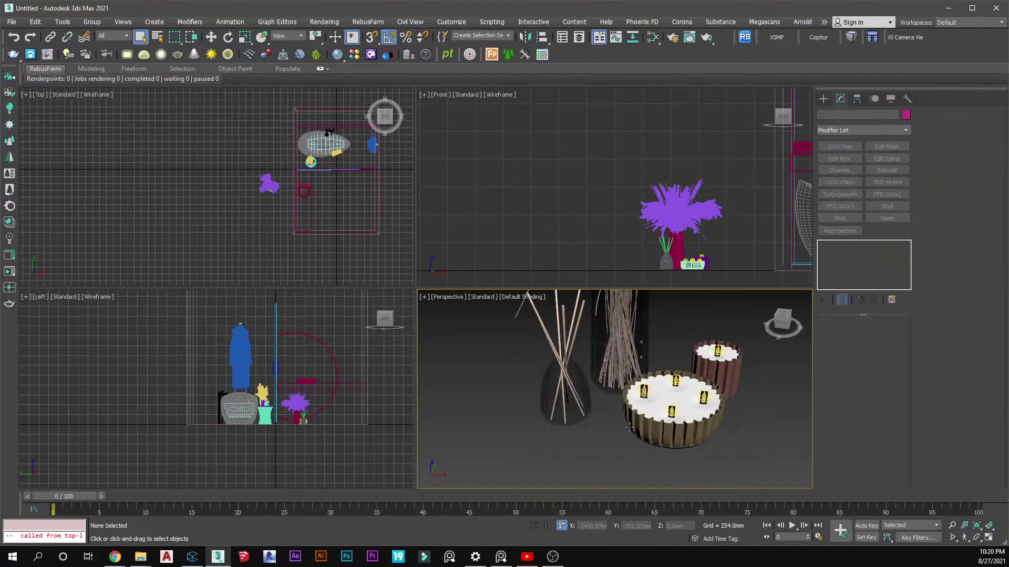
{"action": "left_click", "coordinate": [660, 392]}
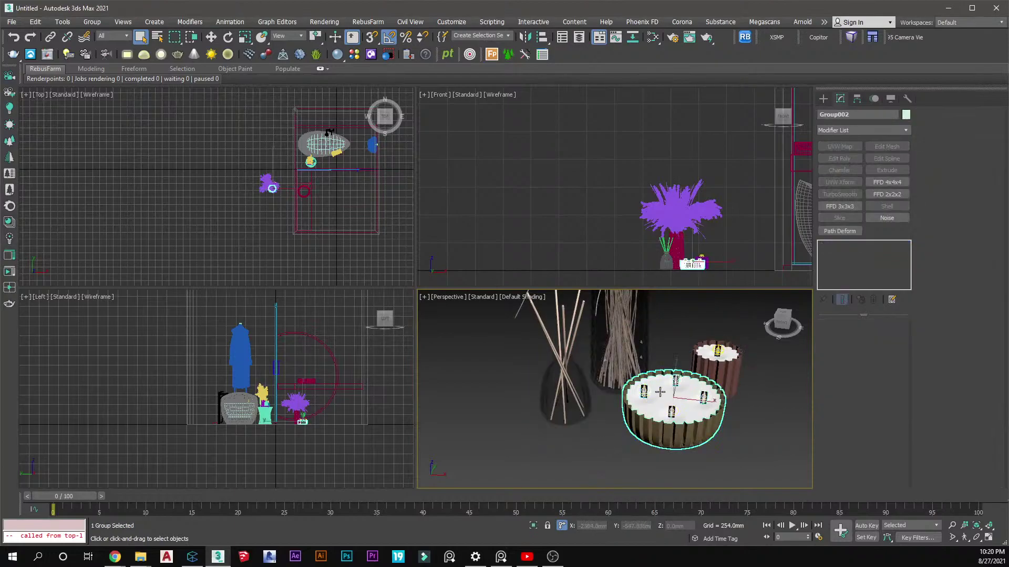
{"action": "key", "text": "Delete"}
Group the dried bouquet vase, the reed diffuser and the small candle together under the default group name
{"action": "left_click", "coordinate": [698, 365]}
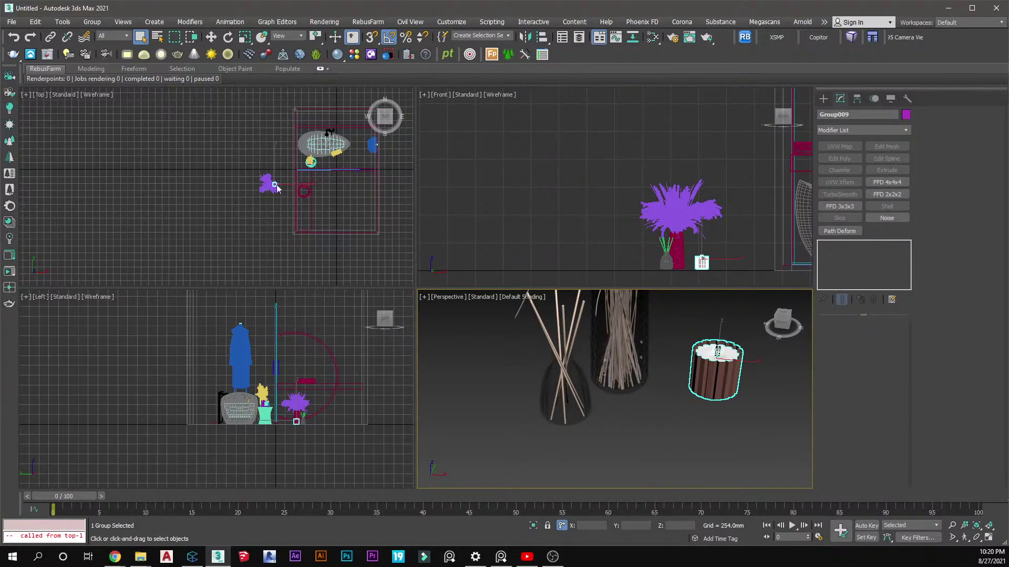
{"action": "scroll", "coordinate": [270, 186], "scroll_direction": "up", "scroll_amount": 2}
{"action": "scroll", "coordinate": [271, 190], "scroll_direction": "up", "scroll_amount": 1}
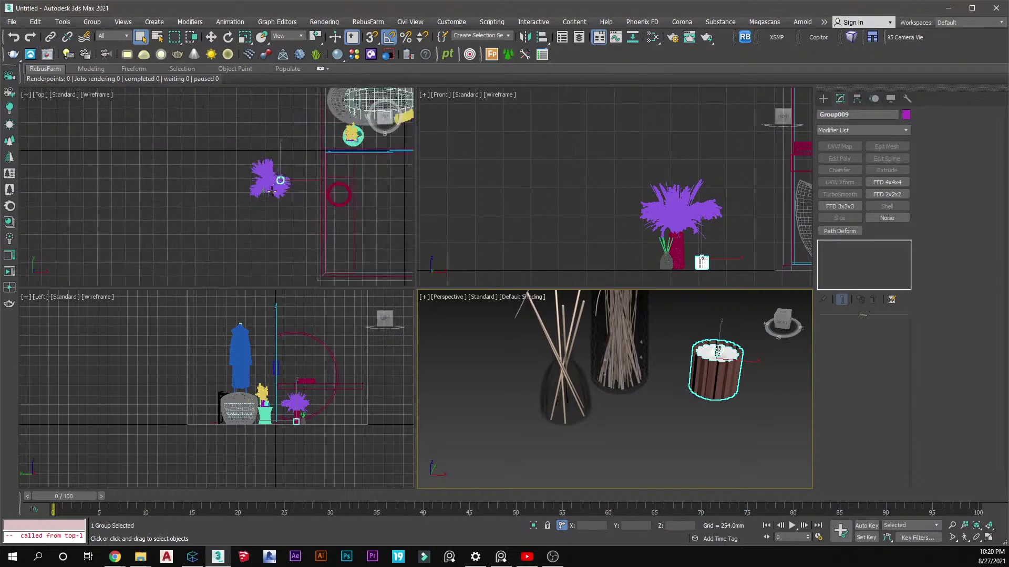
{"action": "scroll", "coordinate": [278, 185], "scroll_direction": "up", "scroll_amount": 3}
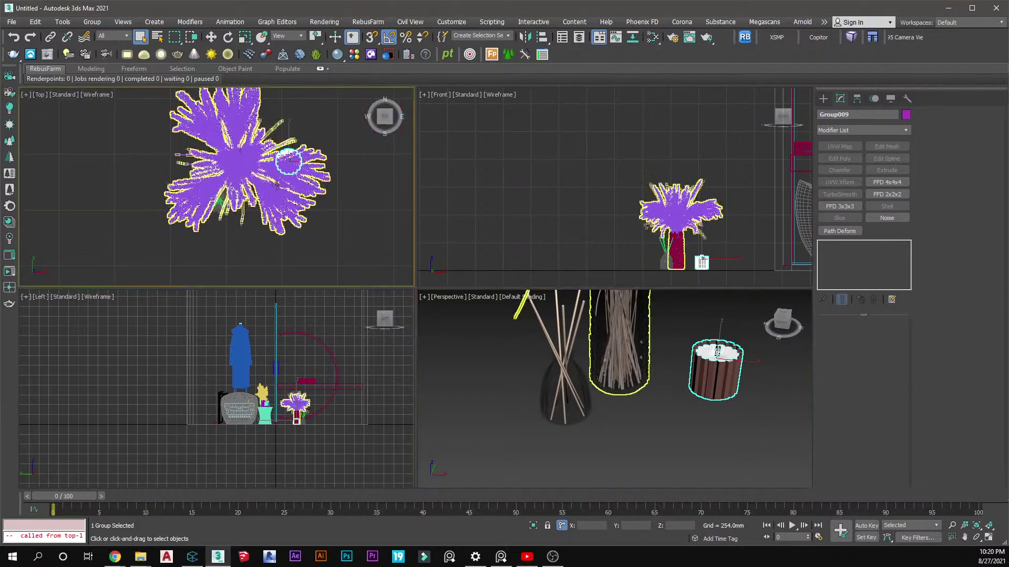
{"action": "scroll", "coordinate": [306, 140], "scroll_direction": "down", "scroll_amount": 1}
{"action": "left_click_drag", "start_coordinate": [307, 139], "coordinate": [234, 204], "text": "ctrl"}
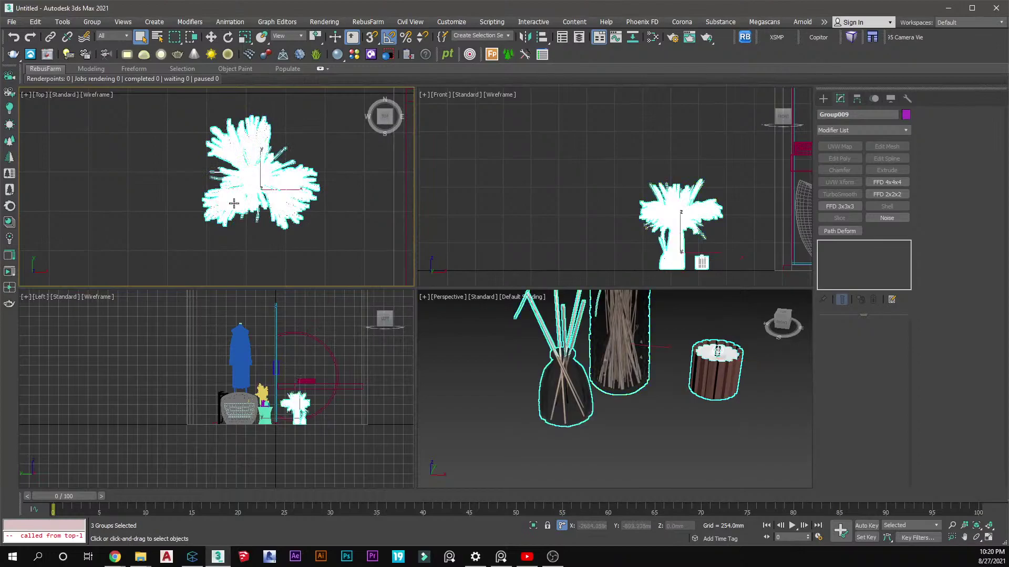
{"action": "right_click", "coordinate": [263, 260]}
{"action": "left_click", "coordinate": [284, 414]}
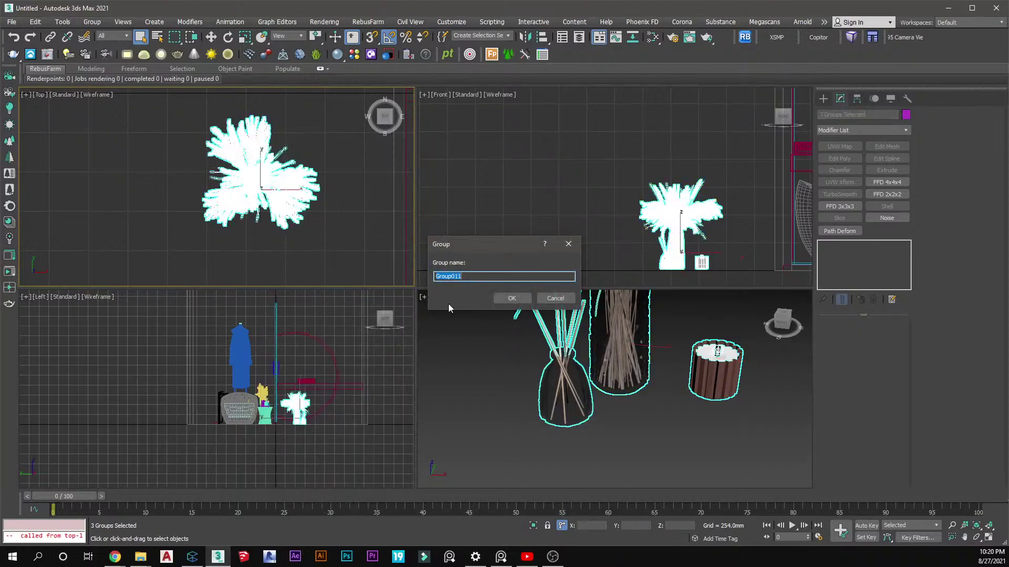
{"action": "left_click", "coordinate": [508, 298]}
Move the decor group from outside the room to the counter's free end in the plan view
{"action": "scroll", "coordinate": [246, 137], "scroll_direction": "down", "scroll_amount": 5}
{"action": "middle_click_drag", "start_coordinate": [239, 144], "coordinate": [245, 138]}
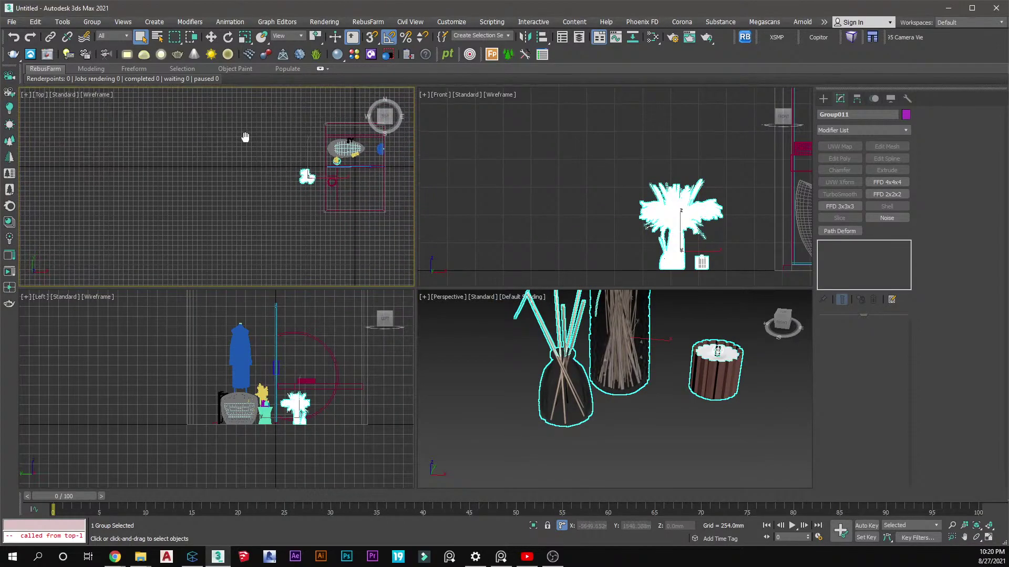
{"action": "middle_click_drag", "start_coordinate": [306, 179], "coordinate": [292, 172]}
{"action": "scroll", "coordinate": [292, 172], "scroll_direction": "up", "scroll_amount": 2}
{"action": "key", "text": "w"}
{"action": "left_click_drag", "start_coordinate": [296, 174], "coordinate": [323, 206]}
{"action": "scroll", "coordinate": [331, 199], "scroll_direction": "up", "scroll_amount": 3}
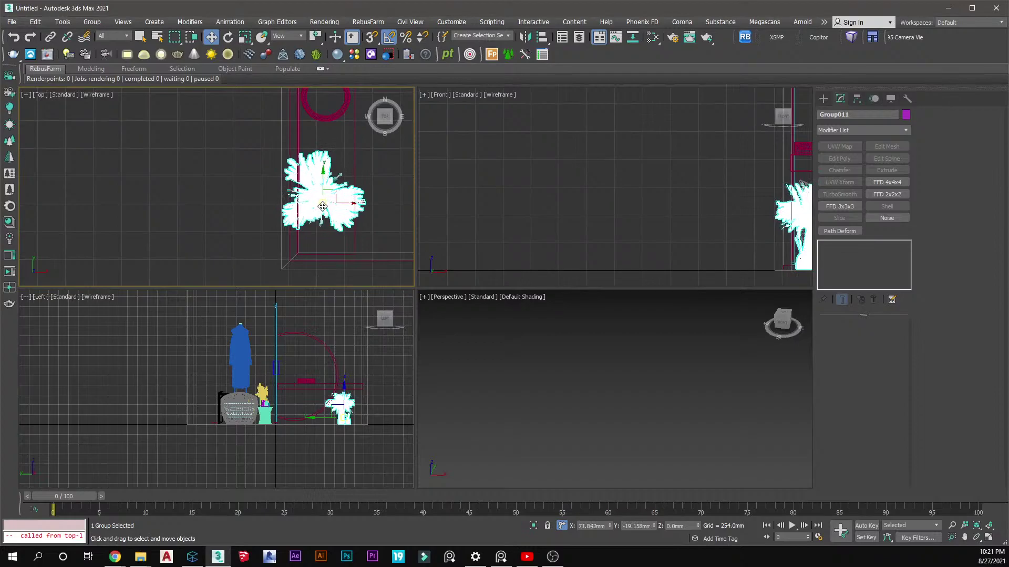
Align the decor group to the counter on the Z position, current object Minimum to target object Maximum
{"action": "middle_click_drag", "start_coordinate": [578, 409], "coordinate": [462, 443], "text": "alt"}
{"action": "scroll", "coordinate": [546, 421], "scroll_direction": "down", "scroll_amount": 5}
{"action": "scroll", "coordinate": [559, 454], "scroll_direction": "up", "scroll_amount": 5}
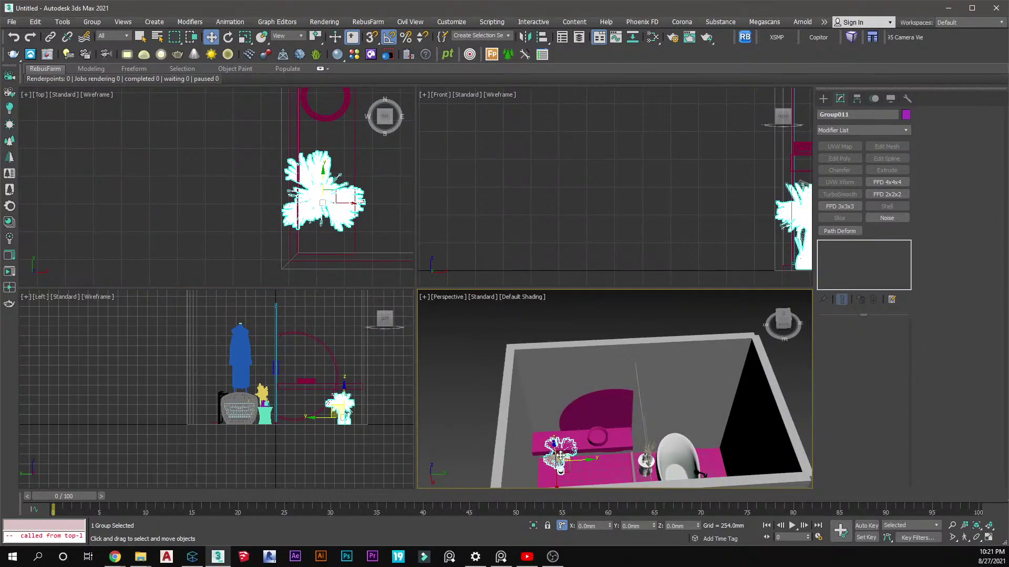
{"action": "scroll", "coordinate": [559, 453], "scroll_direction": "up", "scroll_amount": 5}
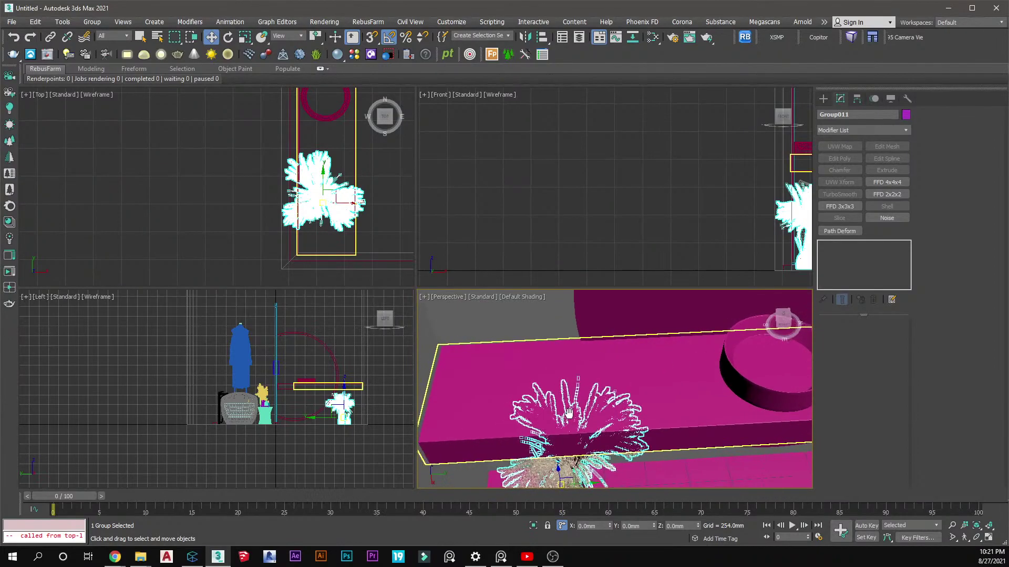
{"action": "left_click", "coordinate": [542, 41]}
{"action": "left_click", "coordinate": [494, 403]}
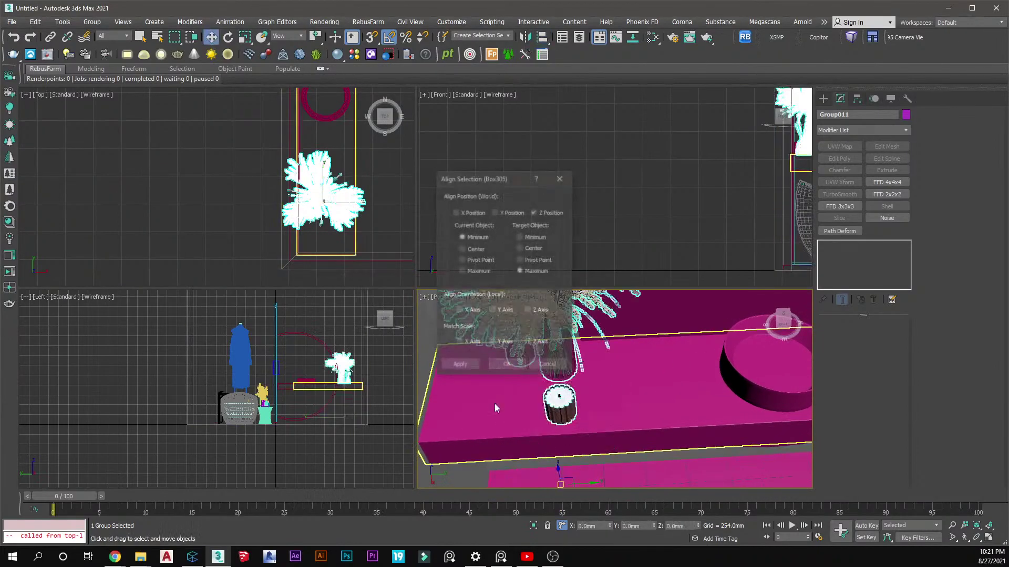
{"action": "left_click", "coordinate": [507, 366]}
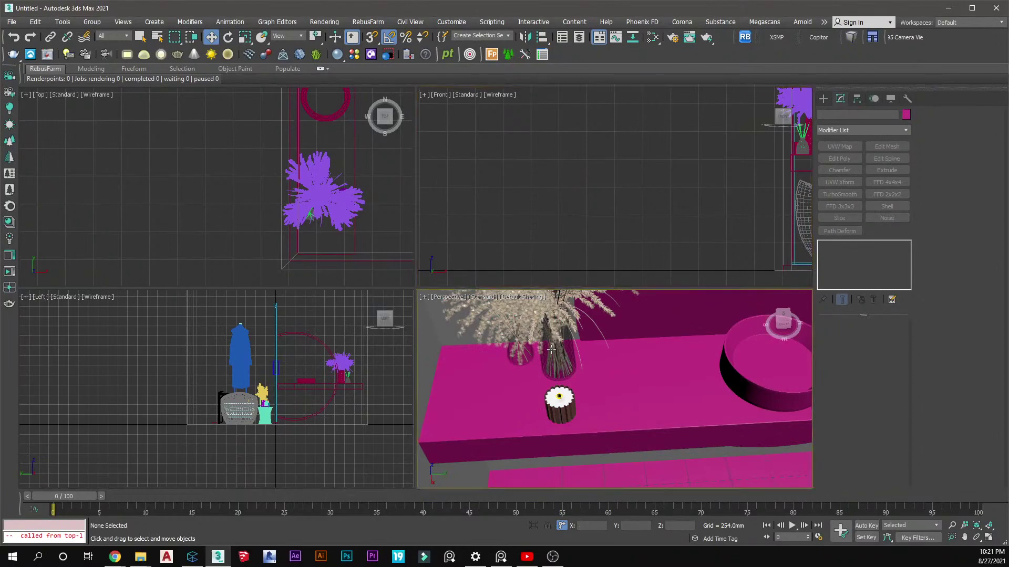
Shift and scale down the decor group to fit the counter's depth, and rotate it so the candle faces the basin side
{"action": "left_click", "coordinate": [336, 212]}
{"action": "scroll", "coordinate": [331, 208], "scroll_direction": "up", "scroll_amount": 2}
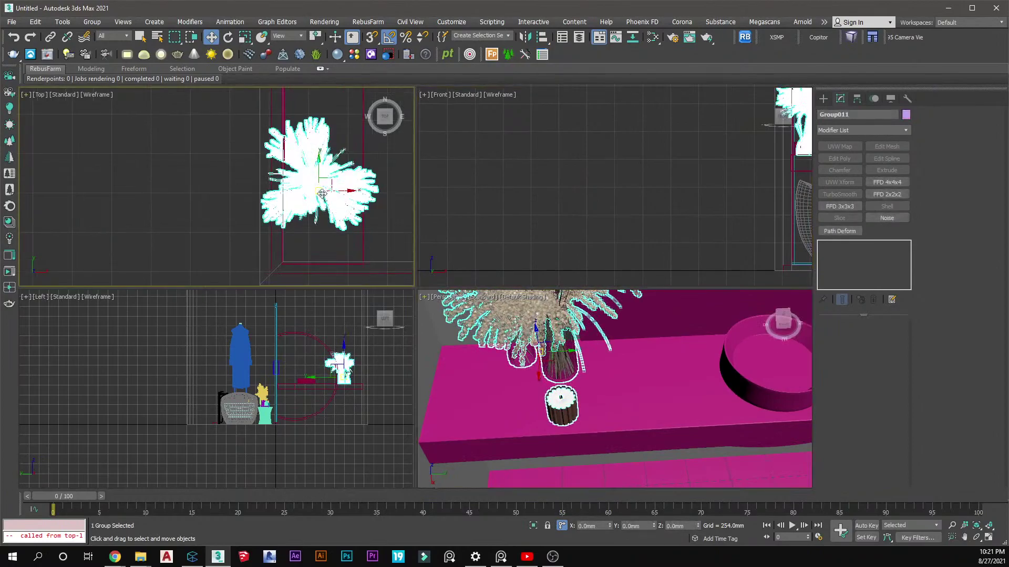
{"action": "left_click_drag", "start_coordinate": [323, 194], "coordinate": [332, 209]}
{"action": "key", "text": "r"}
{"action": "key", "text": "e"}
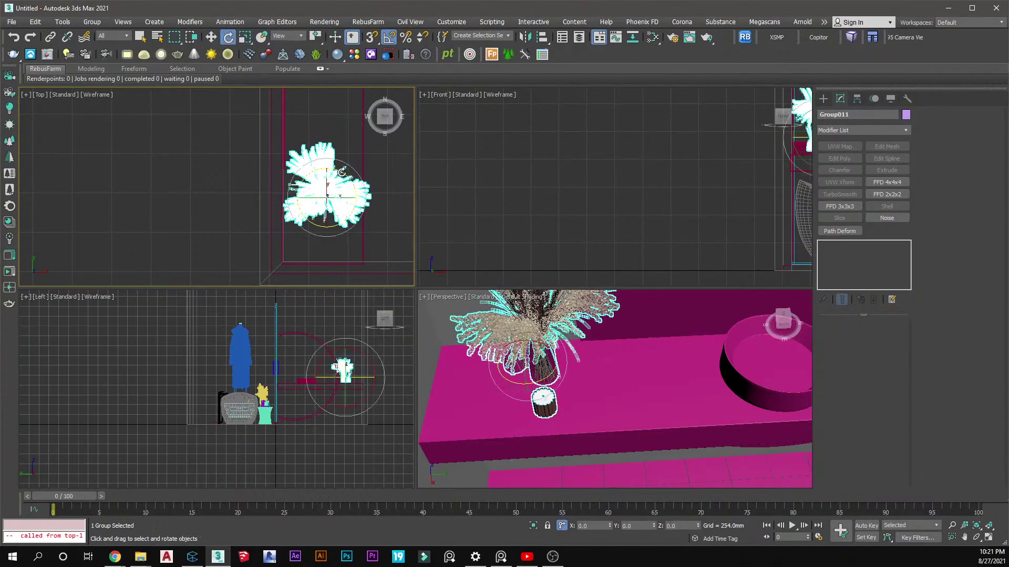
{"action": "left_click_drag", "start_coordinate": [342, 172], "coordinate": [341, 190]}
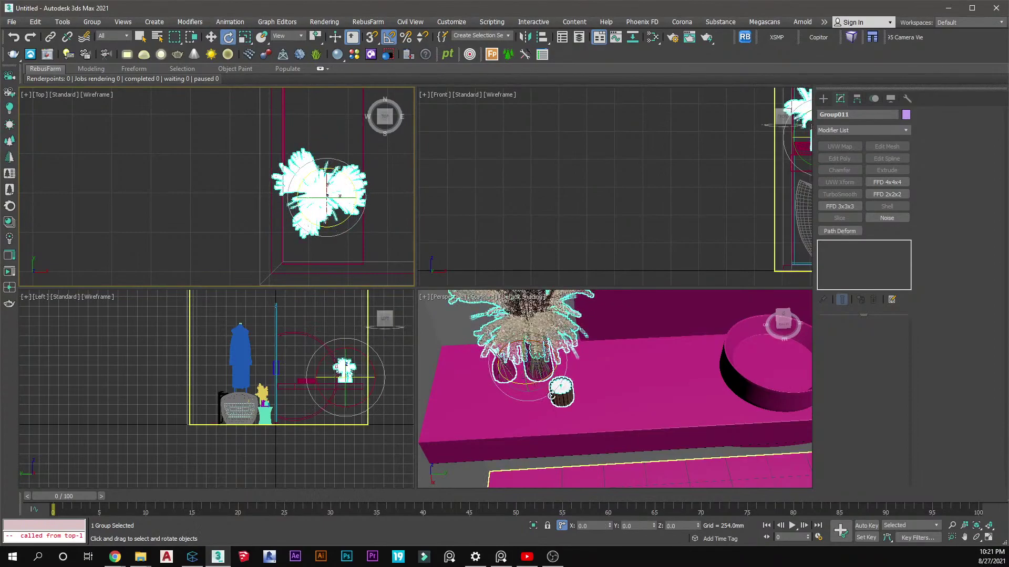
Realign the resized decor group's base with the counter's top surface and deselect it
{"action": "left_click", "coordinate": [541, 38]}
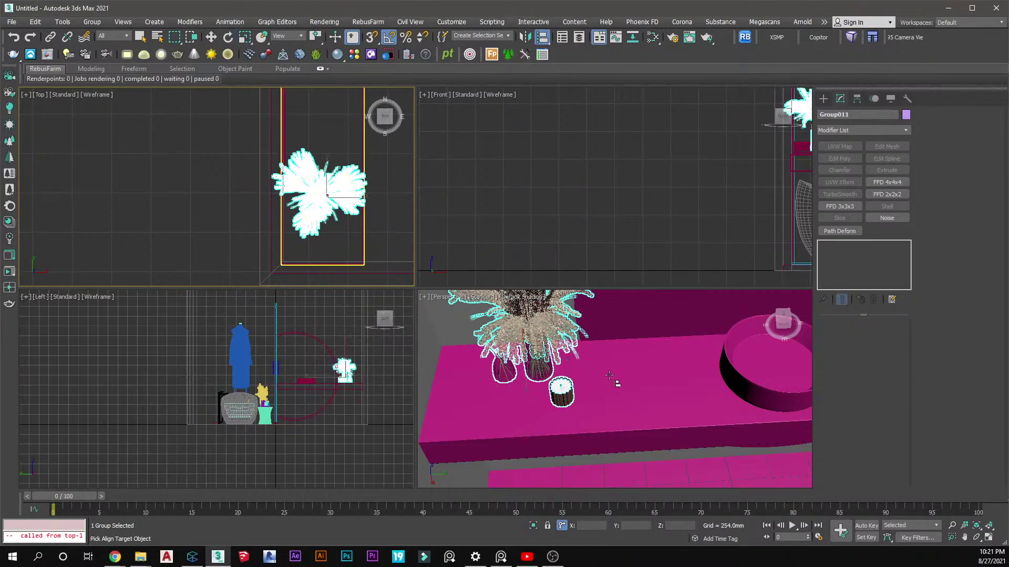
{"action": "left_click", "coordinate": [611, 383]}
{"action": "left_click", "coordinate": [501, 363]}
{"action": "key", "text": "w"}
{"action": "left_click", "coordinate": [576, 257]}
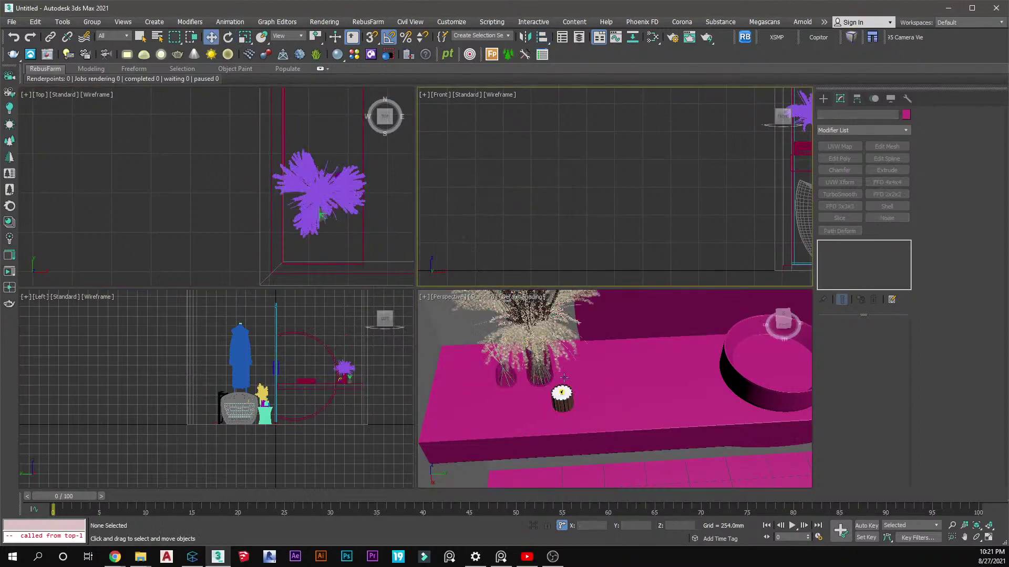
Open the decor group and move the small candle toward the basin and the bouquet vase toward the counter's front edge
{"action": "left_click", "coordinate": [559, 310]}
{"action": "right_click", "coordinate": [562, 270]}
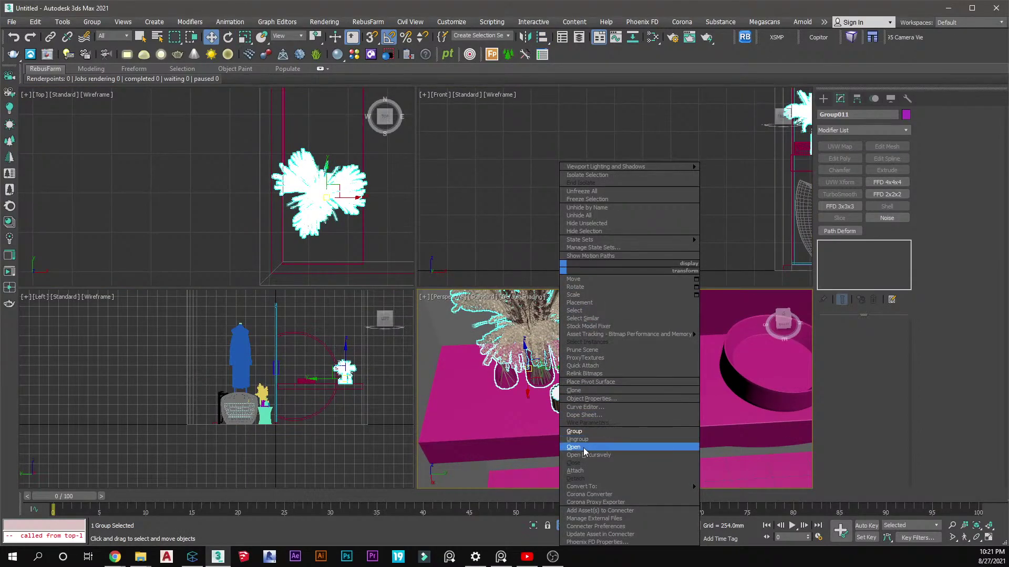
{"action": "left_click", "coordinate": [587, 450]}
{"action": "left_click", "coordinate": [342, 177]}
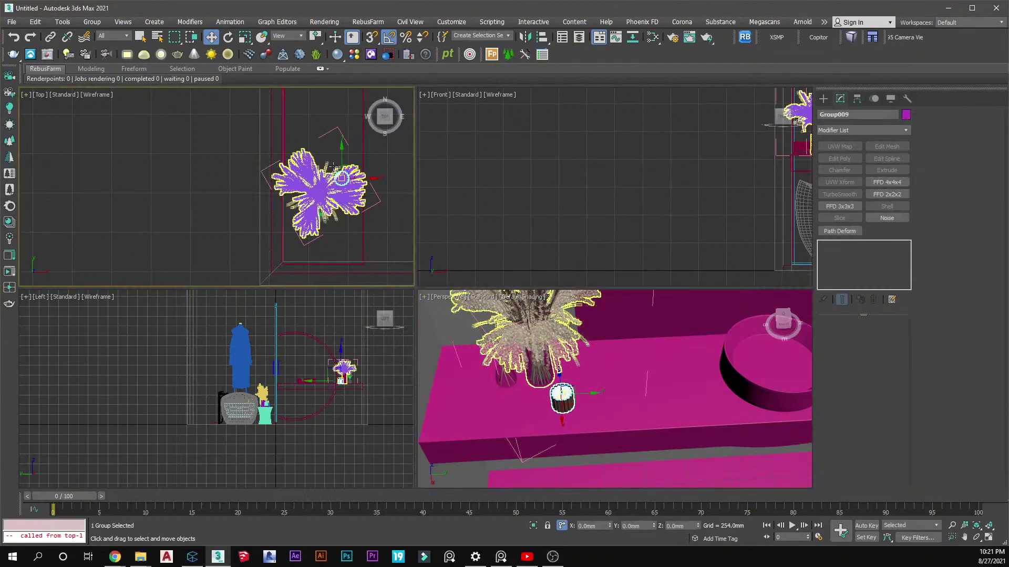
{"action": "left_click_drag", "start_coordinate": [342, 177], "coordinate": [325, 174]}
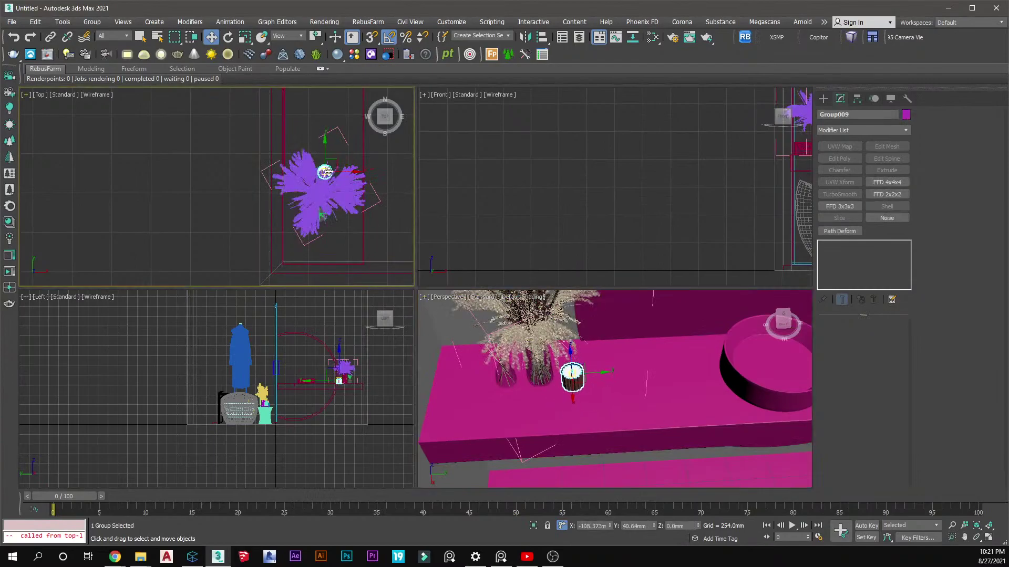
{"action": "left_click", "coordinate": [318, 192]}
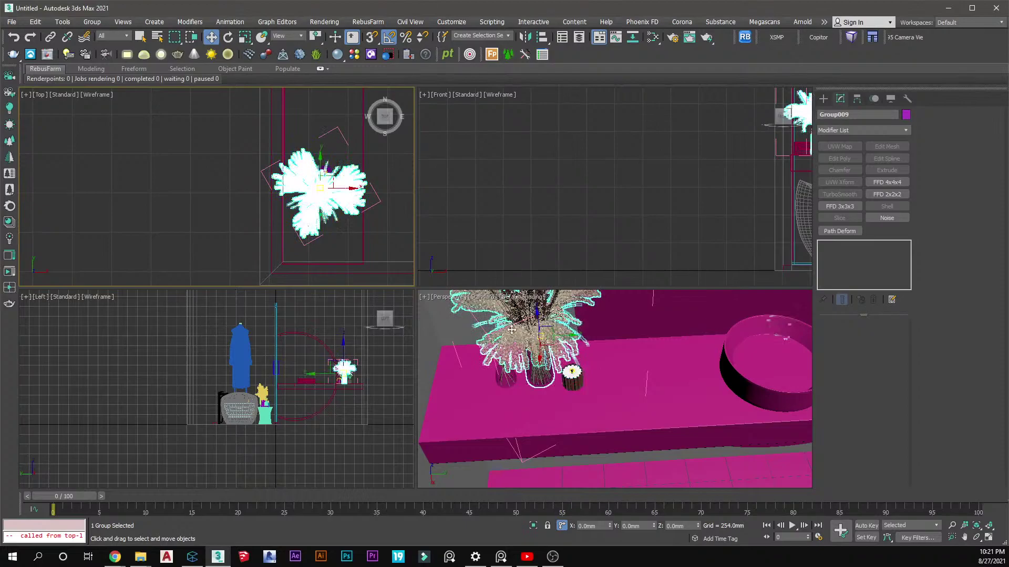
{"action": "scroll", "coordinate": [316, 190], "scroll_direction": "up", "scroll_amount": 2}
{"action": "mouse_move", "coordinate": [317, 185]}
{"action": "left_mouse_down"}
{"action": "mouse_move", "coordinate": [327, 203]}
{"action": "mouse_move", "coordinate": [328, 187]}
{"action": "mouse_move", "coordinate": [331, 194]}
{"action": "left_mouse_up"}
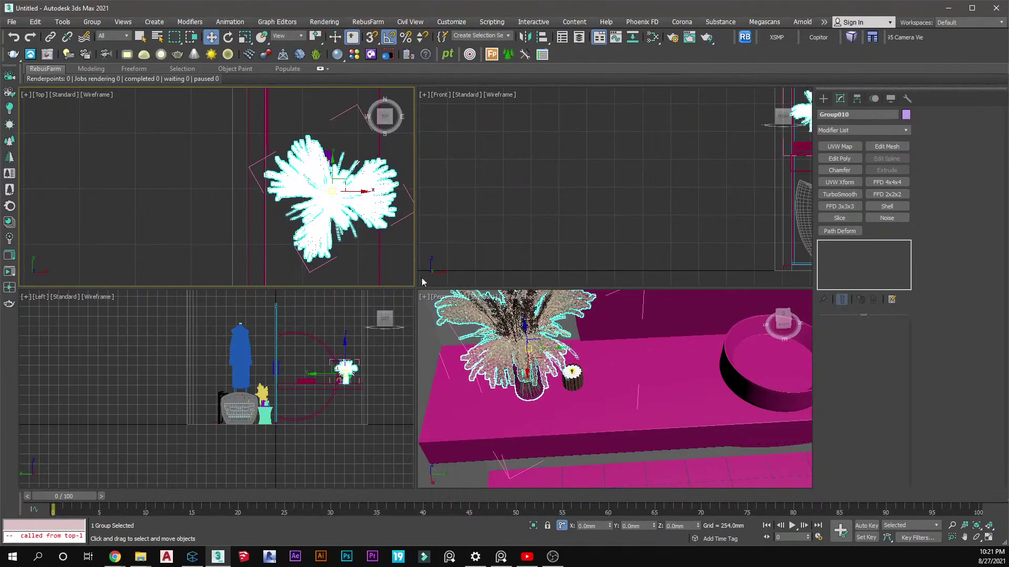
Move the reed diffuser to the basin side behind the candle, and bring the candle forward toward the counter's front
{"action": "middle_click_drag", "start_coordinate": [536, 397], "coordinate": [534, 355], "text": "alt"}
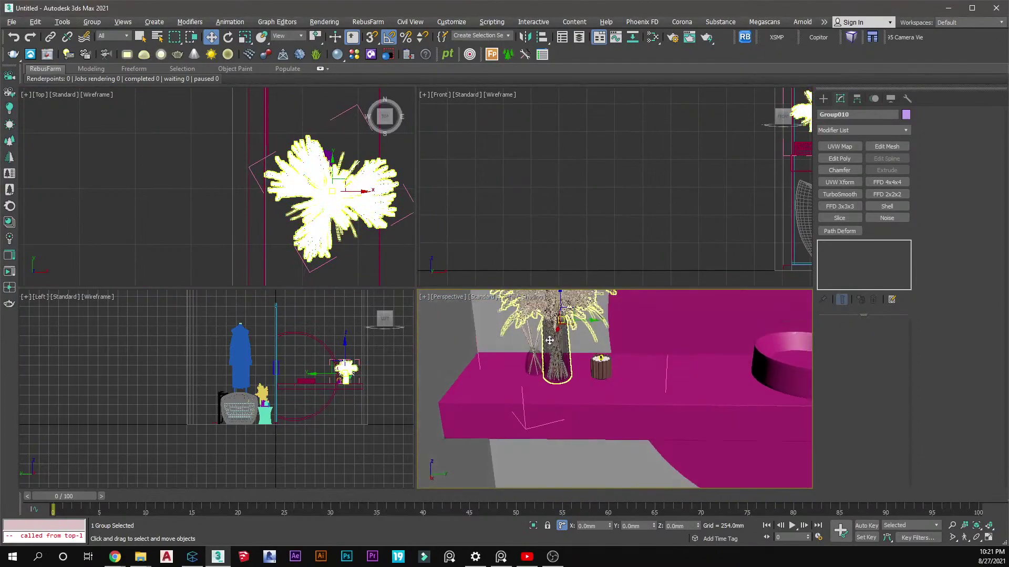
{"action": "left_click", "coordinate": [535, 351]}
{"action": "scroll", "coordinate": [324, 234], "scroll_direction": "down", "scroll_amount": 2}
{"action": "left_click_drag", "start_coordinate": [318, 222], "coordinate": [304, 168]}
{"action": "scroll", "coordinate": [327, 179], "scroll_direction": "up", "scroll_amount": 3}
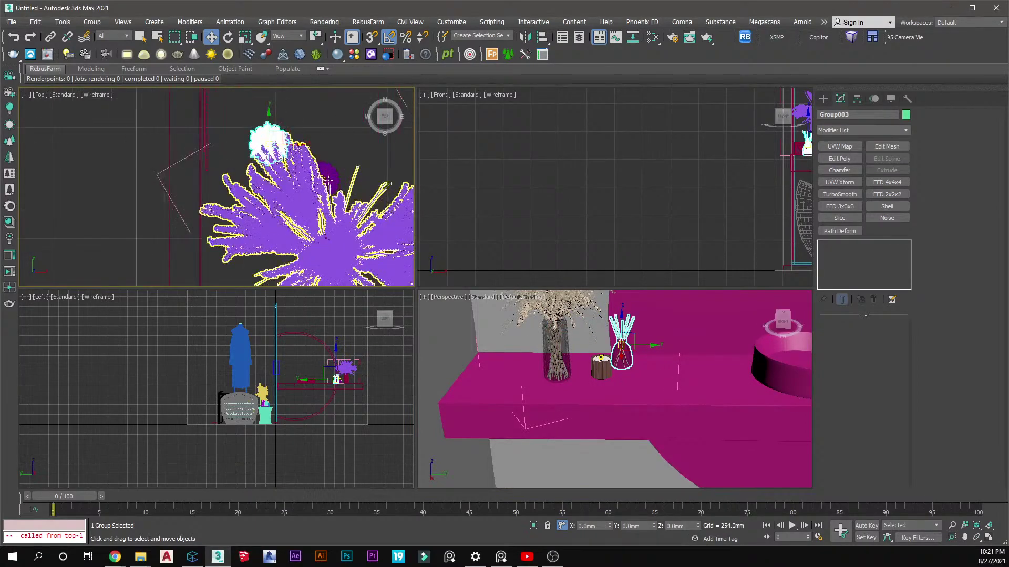
{"action": "scroll", "coordinate": [327, 180], "scroll_direction": "down", "scroll_amount": 3}
{"action": "left_click", "coordinate": [316, 172]}
{"action": "left_click_drag", "start_coordinate": [316, 172], "coordinate": [345, 192]}
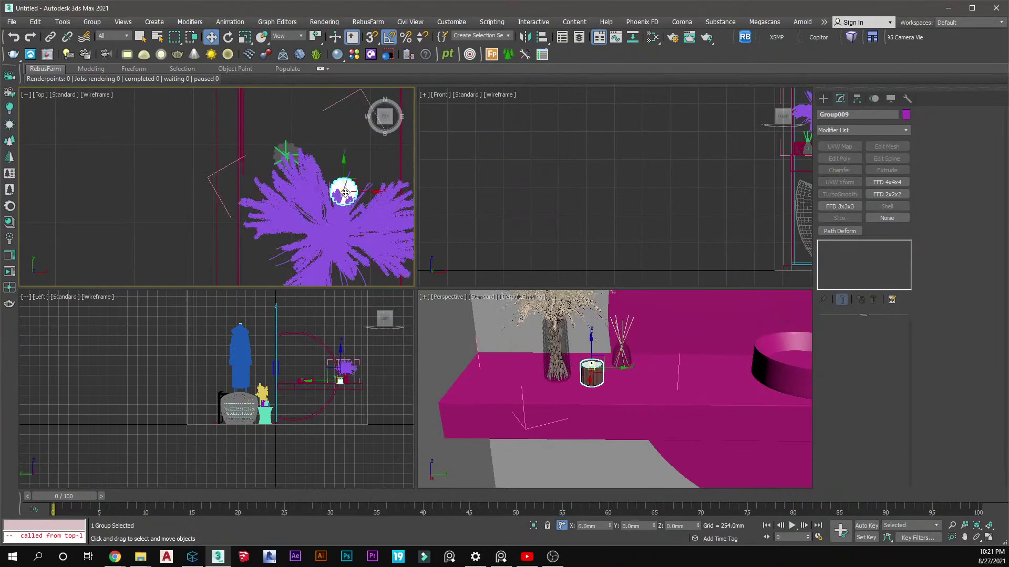
Reposition the bouquet vase next to the candle, rotate it in plan, and check the arrangement within the whole room
{"action": "left_click_drag", "start_coordinate": [346, 227], "coordinate": [363, 171]}
{"action": "key", "text": "e"}
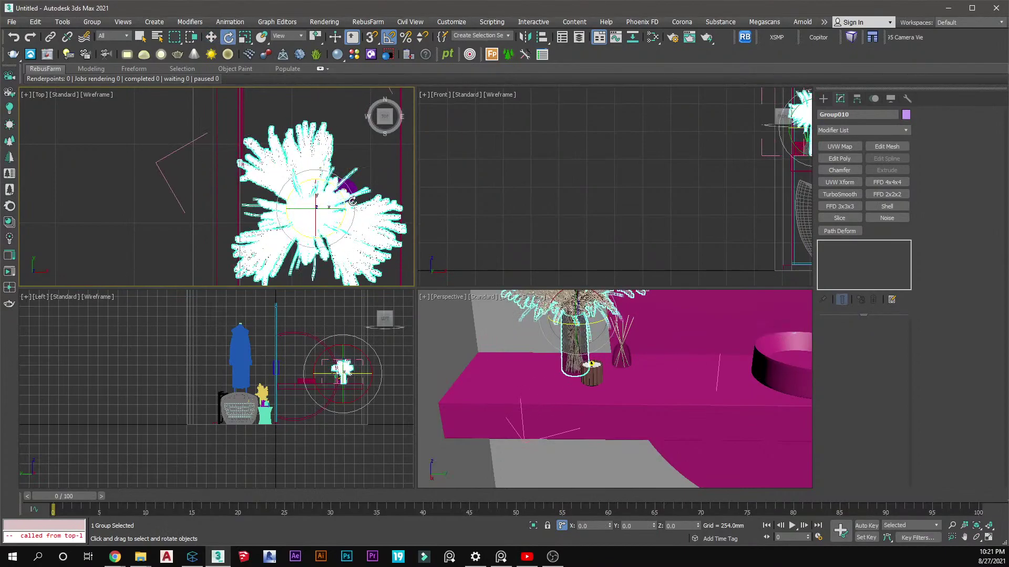
{"action": "left_click", "coordinate": [372, 162]}
{"action": "scroll", "coordinate": [664, 359], "scroll_direction": "down", "scroll_amount": 5}
{"action": "middle_click_drag", "start_coordinate": [664, 358], "coordinate": [593, 362], "text": "alt"}
{"action": "scroll", "coordinate": [644, 384], "scroll_direction": "down", "scroll_amount": 8}
{"action": "scroll", "coordinate": [555, 357], "scroll_direction": "up", "scroll_amount": 2}
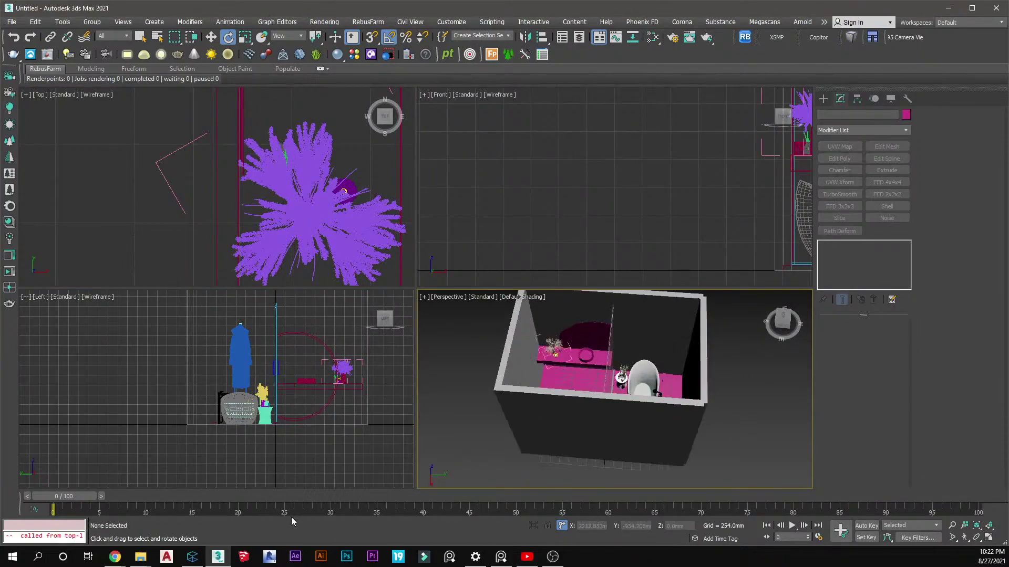
Switch to Connecter, collapse the expanded plant folders, and look over the LIGHT - LAMP folder
{"action": "left_click", "coordinate": [190, 561]}
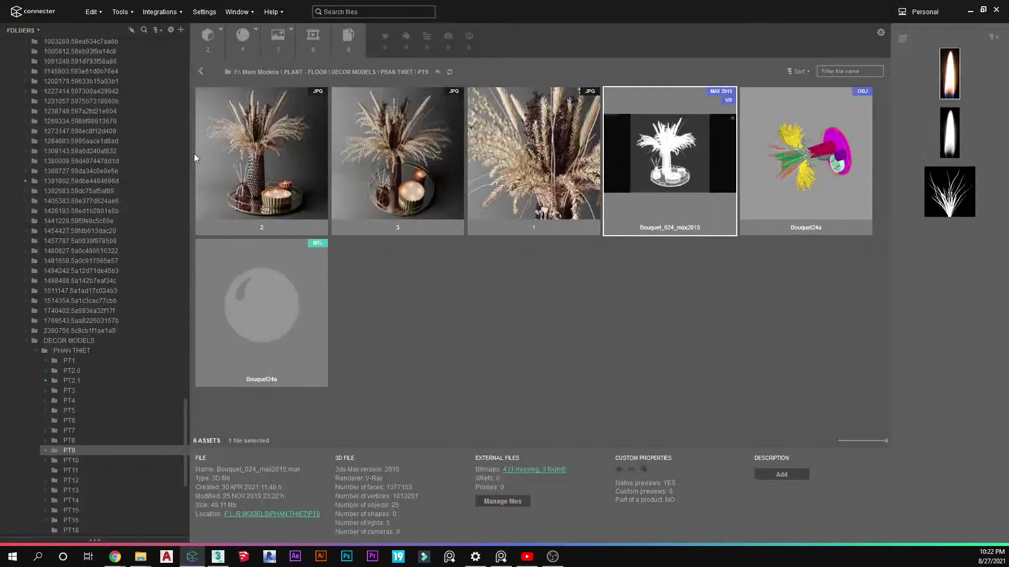
{"action": "left_click", "coordinate": [28, 341]}
{"action": "scroll", "coordinate": [47, 233], "scroll_direction": "up", "scroll_amount": 10}
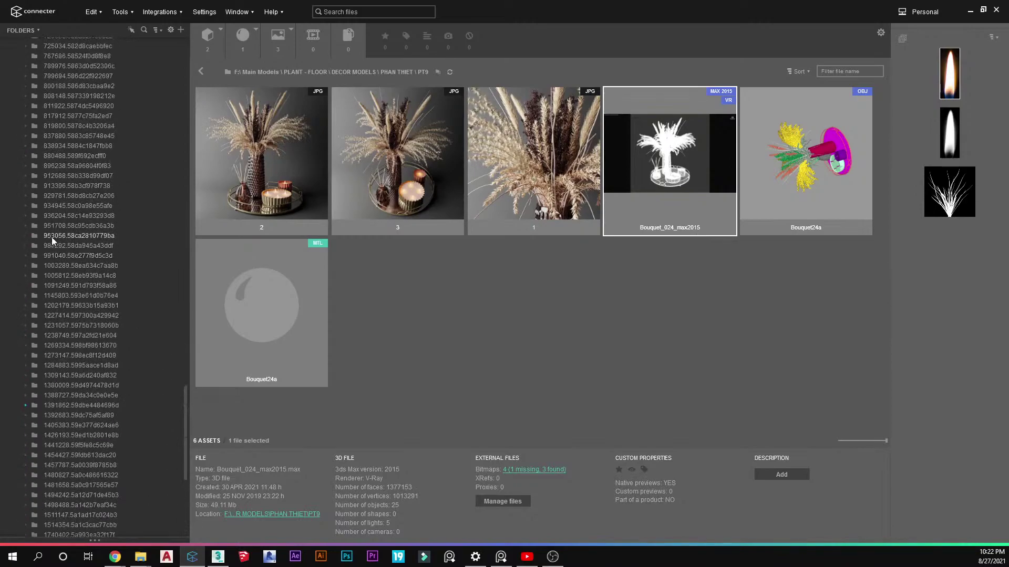
{"action": "left_click", "coordinate": [17, 279]}
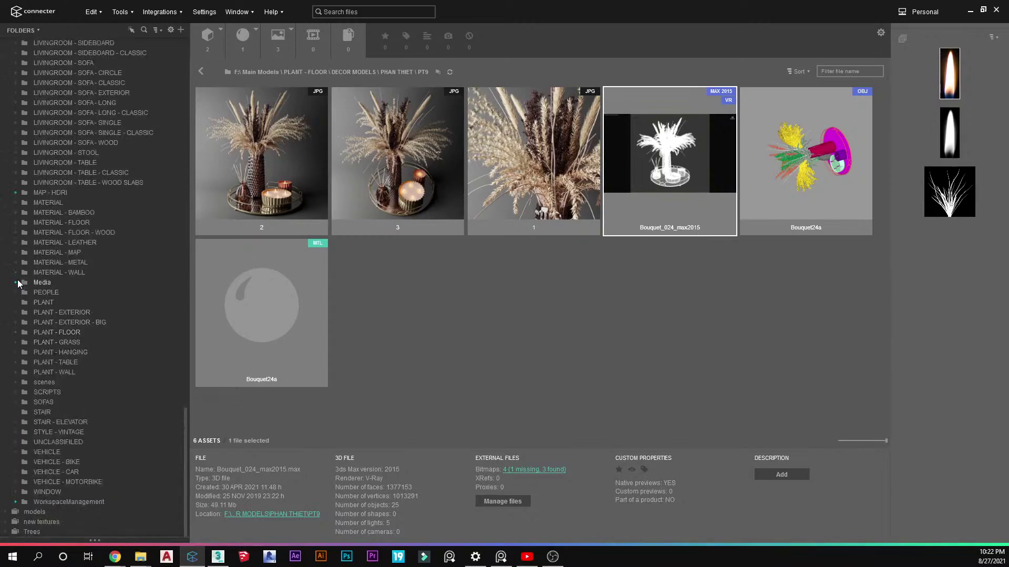
{"action": "scroll", "coordinate": [43, 192], "scroll_direction": "up", "scroll_amount": 8}
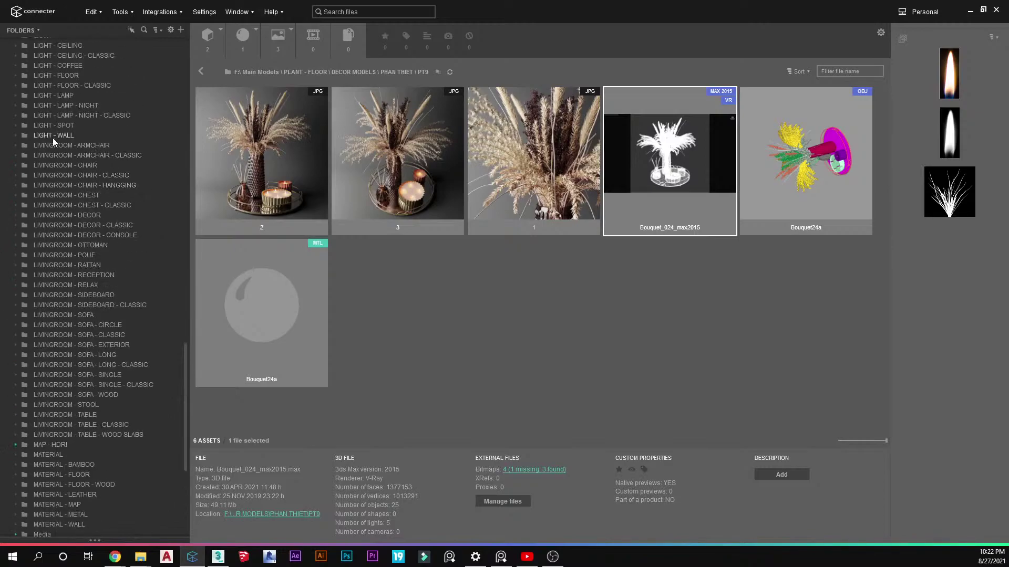
{"action": "left_click", "coordinate": [53, 96]}
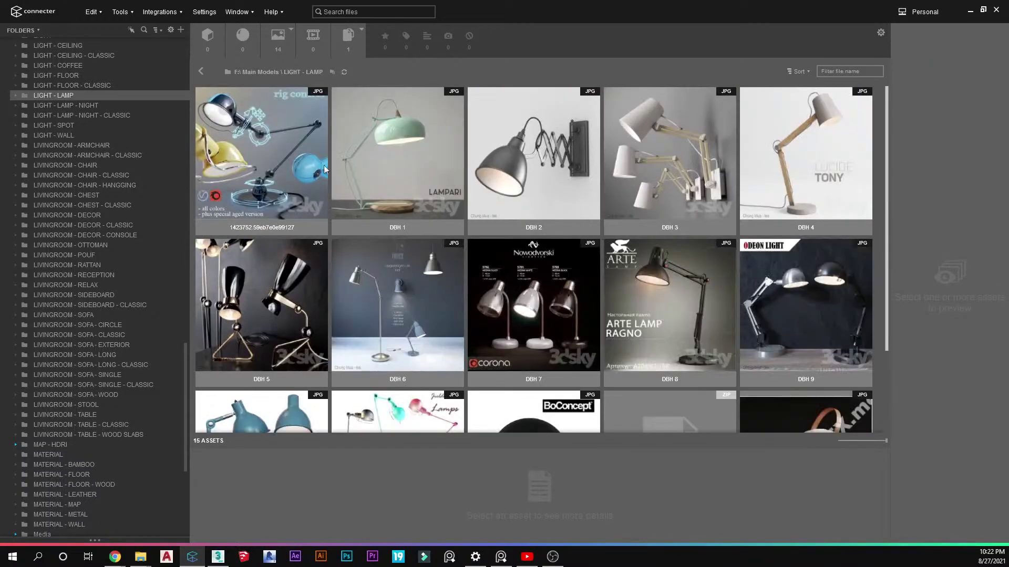
Open the LIGHT - CEILING folder, look through its first models, and view the DT 165 pendant preview enlarged
{"action": "scroll", "coordinate": [65, 74], "scroll_direction": "up", "scroll_amount": 2}
{"action": "left_click", "coordinate": [76, 98]}
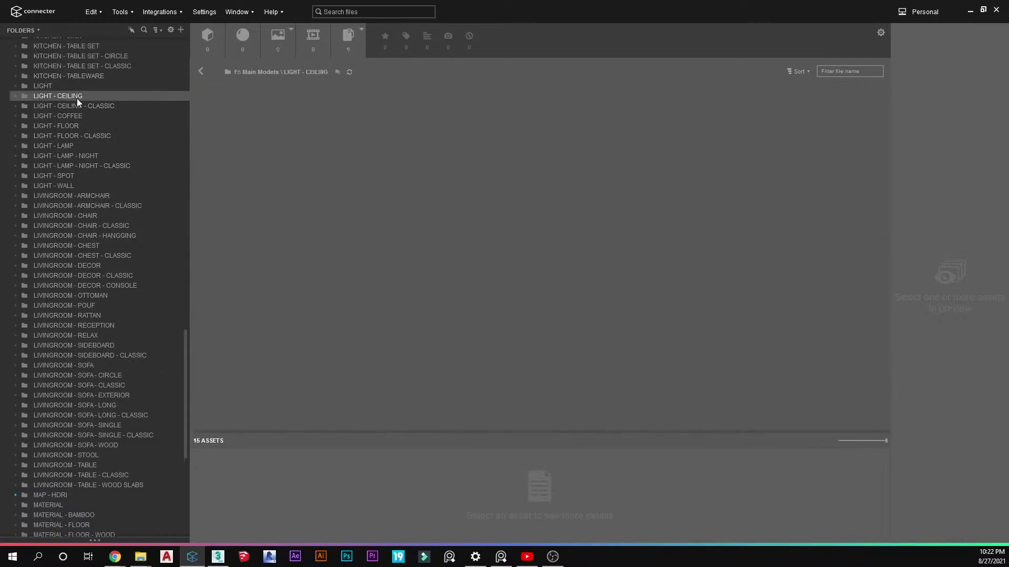
{"action": "scroll", "coordinate": [717, 369], "scroll_direction": "down", "scroll_amount": 1}
{"action": "scroll", "coordinate": [717, 370], "scroll_direction": "down", "scroll_amount": 10}
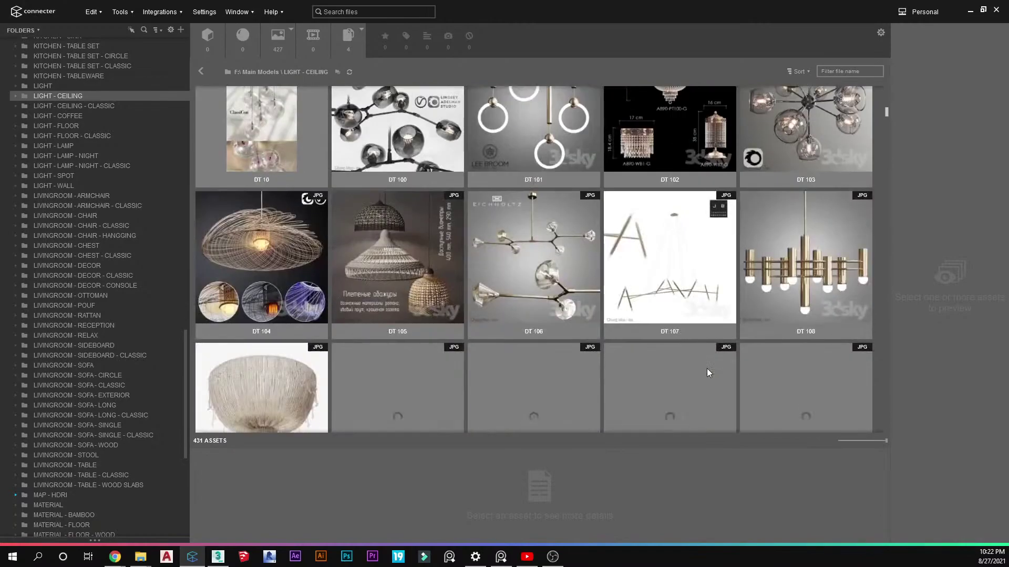
{"action": "scroll", "coordinate": [707, 368], "scroll_direction": "down", "scroll_amount": 10}
{"action": "scroll", "coordinate": [627, 360], "scroll_direction": "down", "scroll_amount": 1}
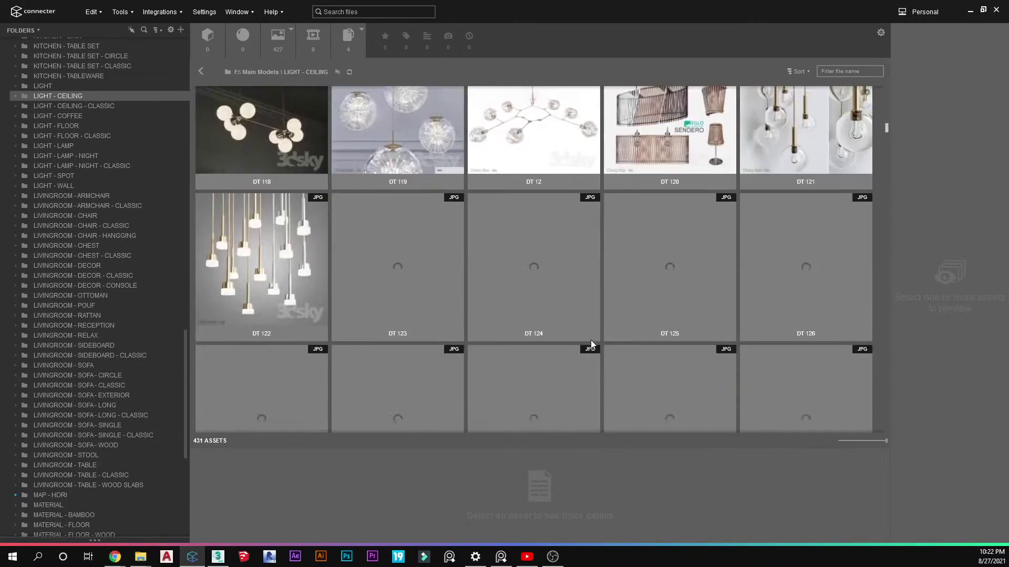
{"action": "scroll", "coordinate": [582, 339], "scroll_direction": "down", "scroll_amount": 4}
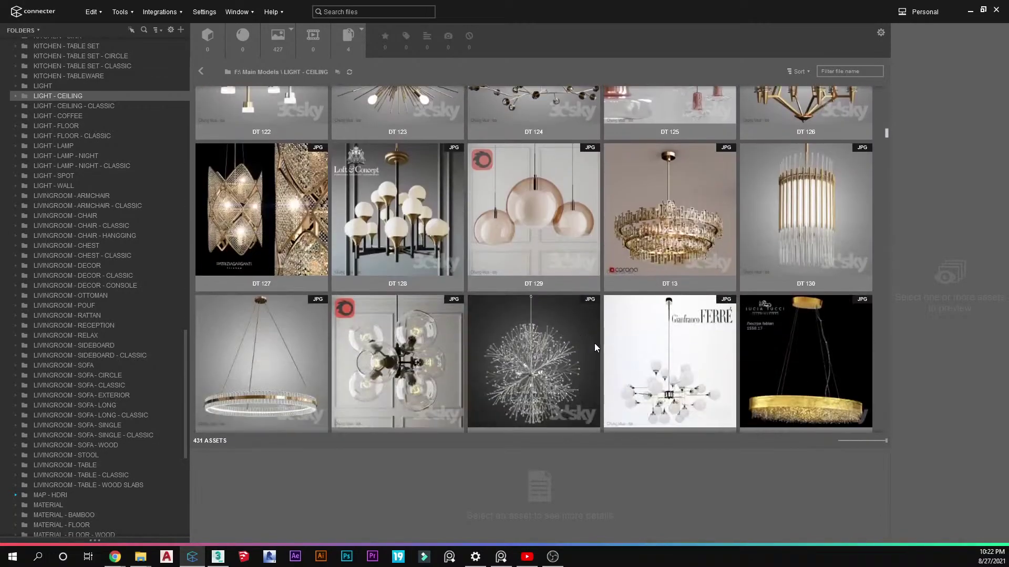
{"action": "scroll", "coordinate": [593, 339], "scroll_direction": "up", "scroll_amount": 4}
{"action": "scroll", "coordinate": [594, 339], "scroll_direction": "down", "scroll_amount": 15}
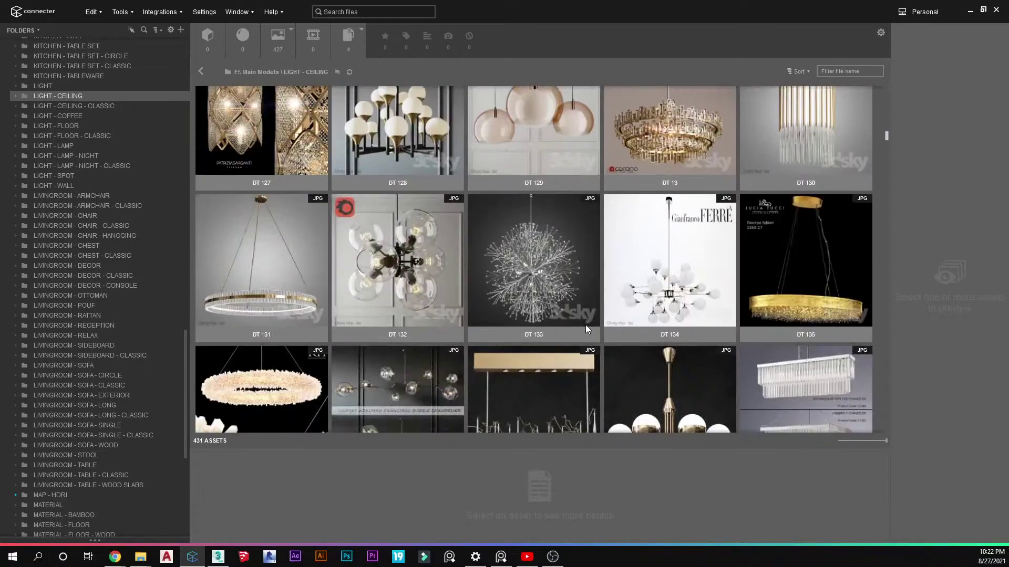
{"action": "scroll", "coordinate": [586, 328], "scroll_direction": "down", "scroll_amount": 4}
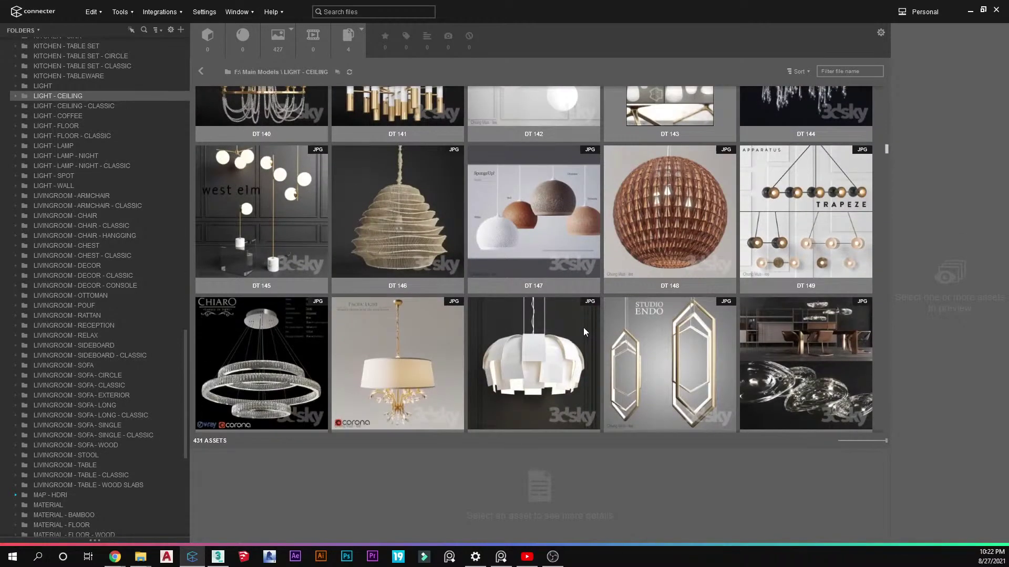
{"action": "scroll", "coordinate": [583, 328], "scroll_direction": "down", "scroll_amount": 4}
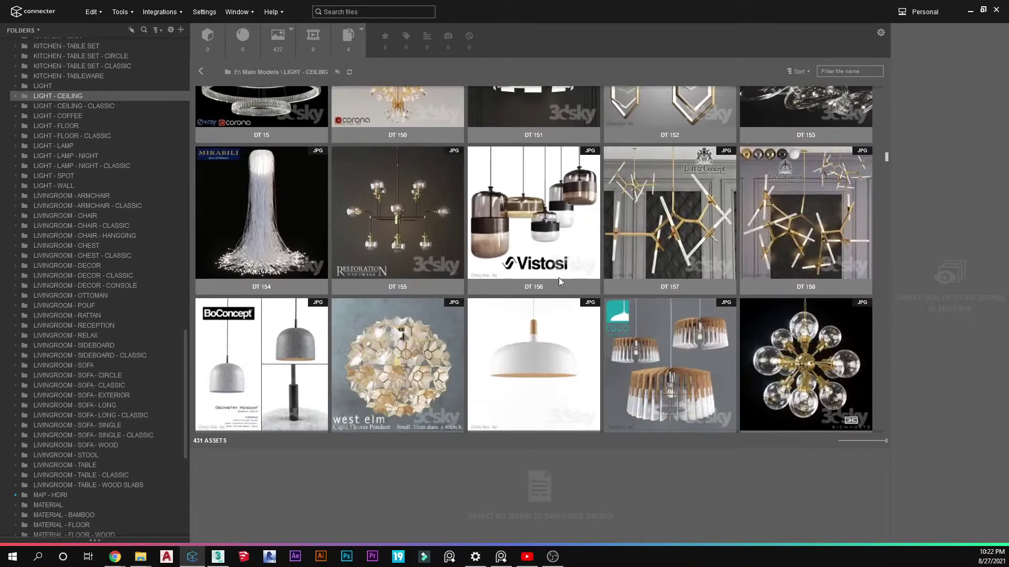
{"action": "scroll", "coordinate": [559, 278], "scroll_direction": "down", "scroll_amount": 8}
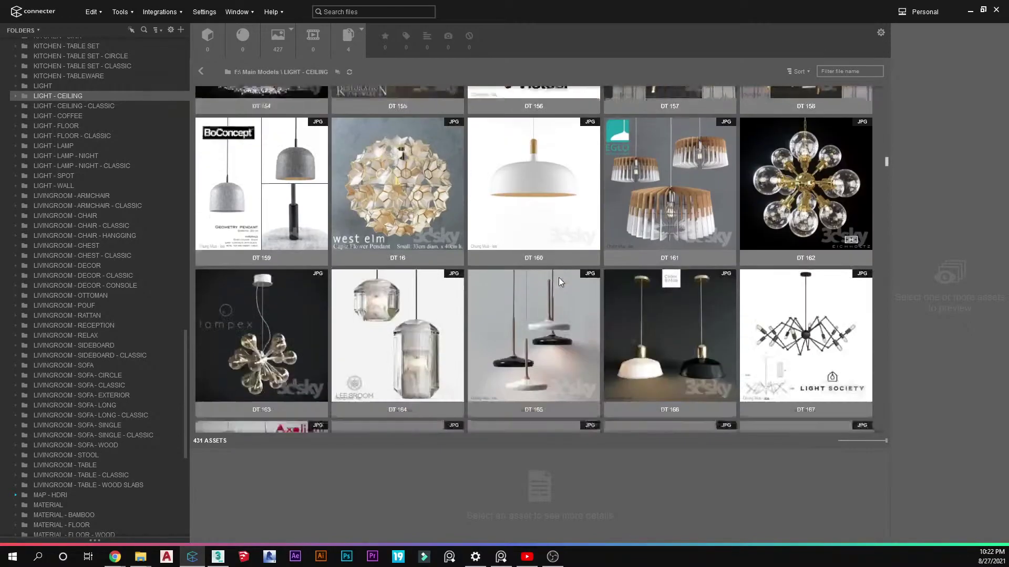
{"action": "double_click", "coordinate": [547, 234]}
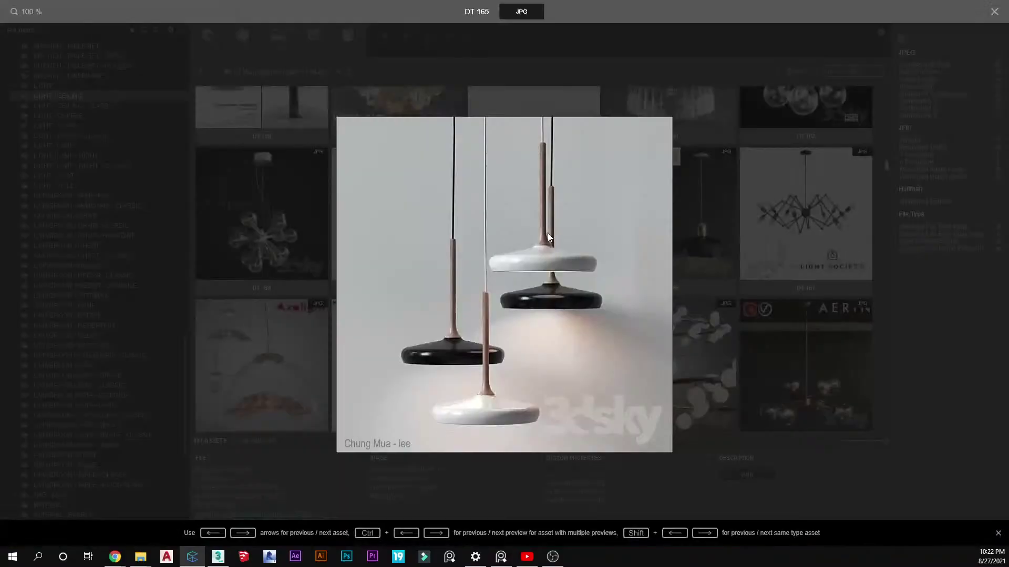
{"action": "left_click", "coordinate": [789, 282]}
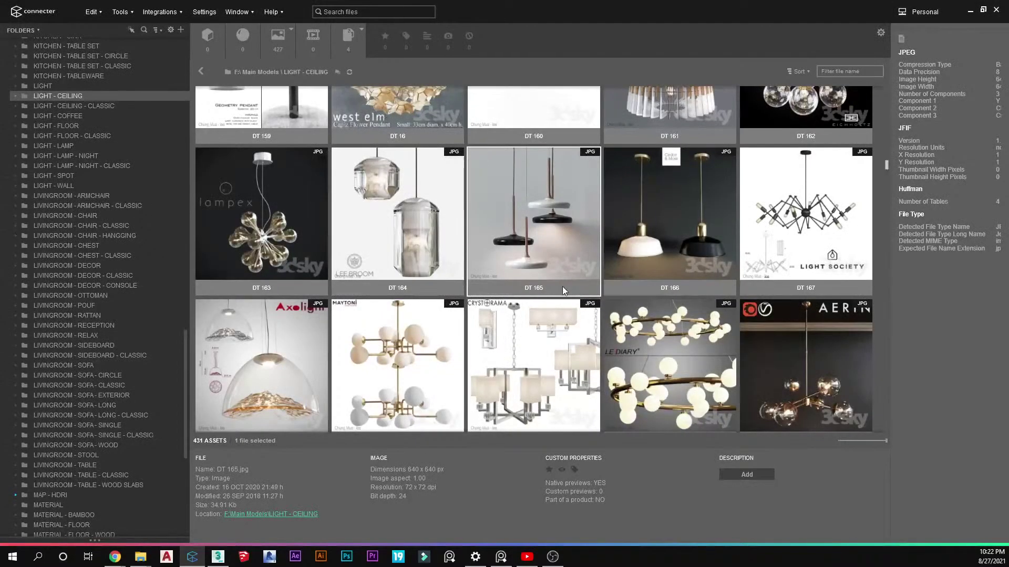
Examine the ceiling lights beyond DT 165 for a pendant cluster that suits the bathroom
{"action": "scroll", "coordinate": [610, 299], "scroll_direction": "down", "scroll_amount": 12}
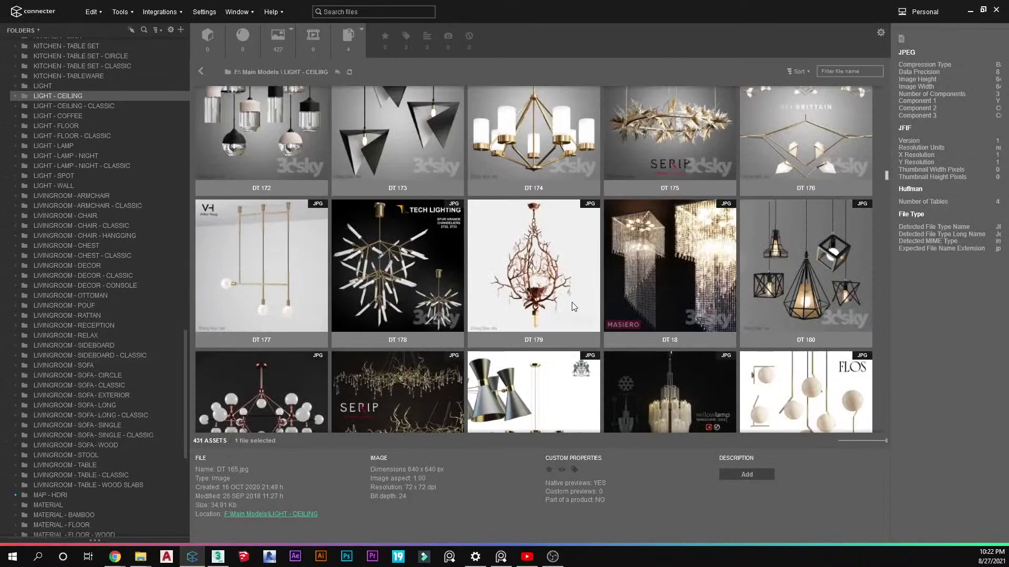
{"action": "scroll", "coordinate": [572, 304], "scroll_direction": "down", "scroll_amount": 10}
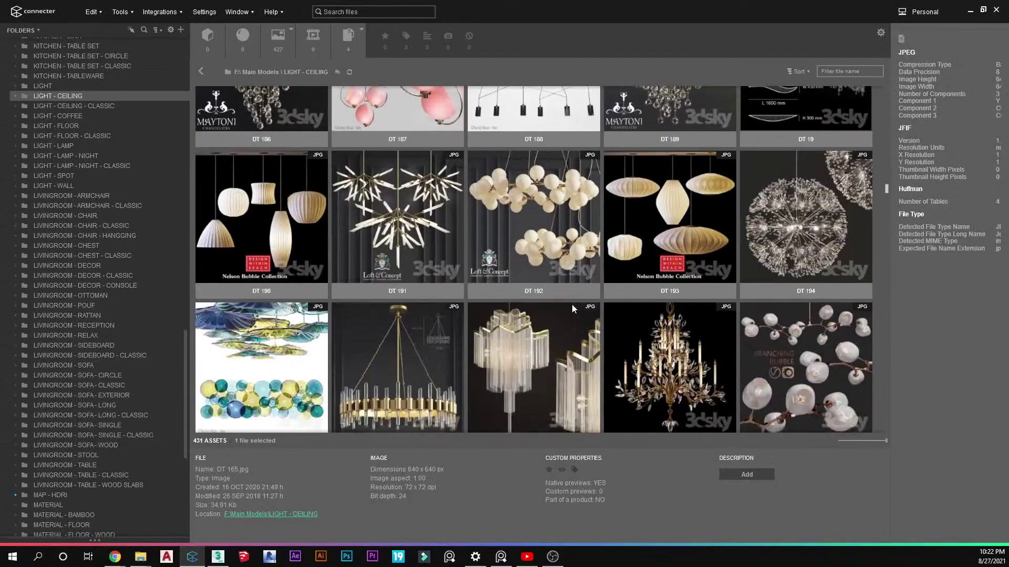
{"action": "scroll", "coordinate": [571, 303], "scroll_direction": "down", "scroll_amount": 12}
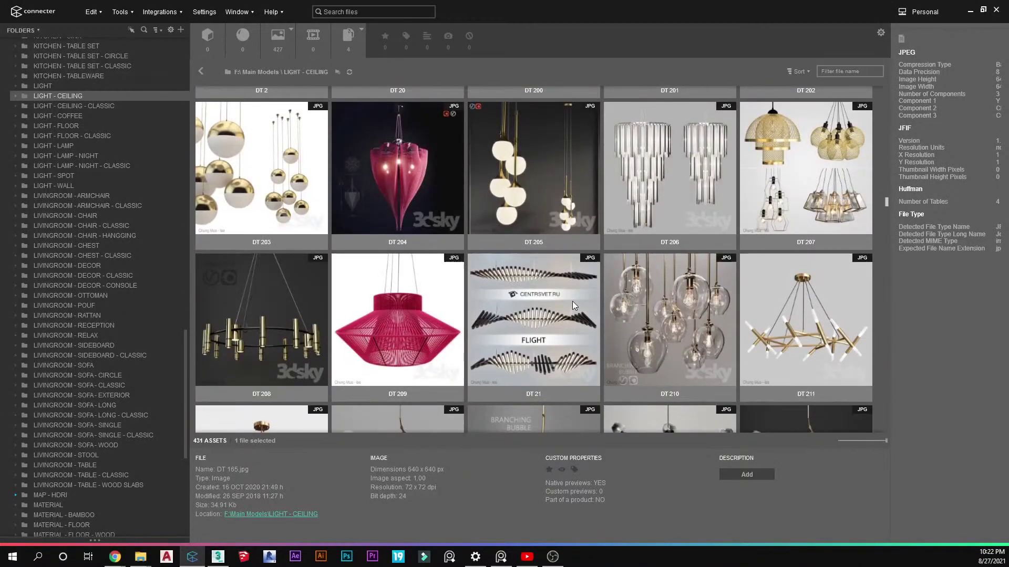
{"action": "scroll", "coordinate": [572, 301], "scroll_direction": "down", "scroll_amount": 10}
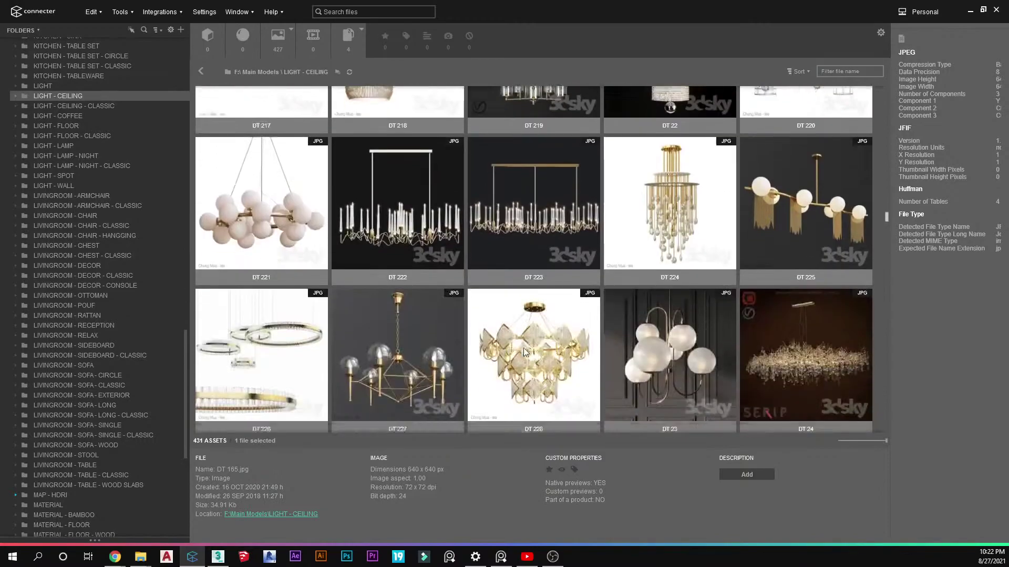
{"action": "scroll", "coordinate": [523, 348], "scroll_direction": "down", "scroll_amount": 4}
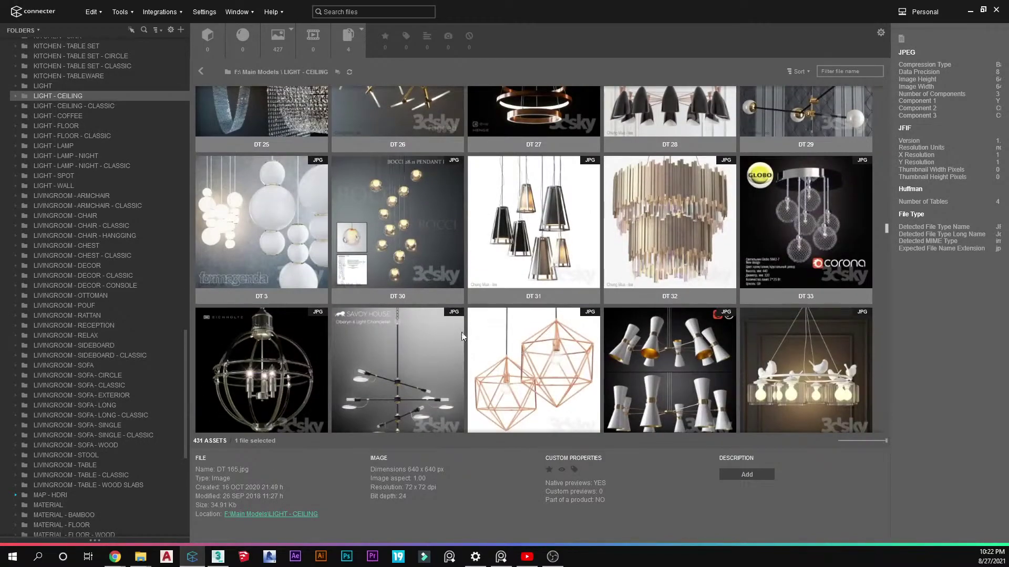
{"action": "scroll", "coordinate": [447, 323], "scroll_direction": "down", "scroll_amount": 12}
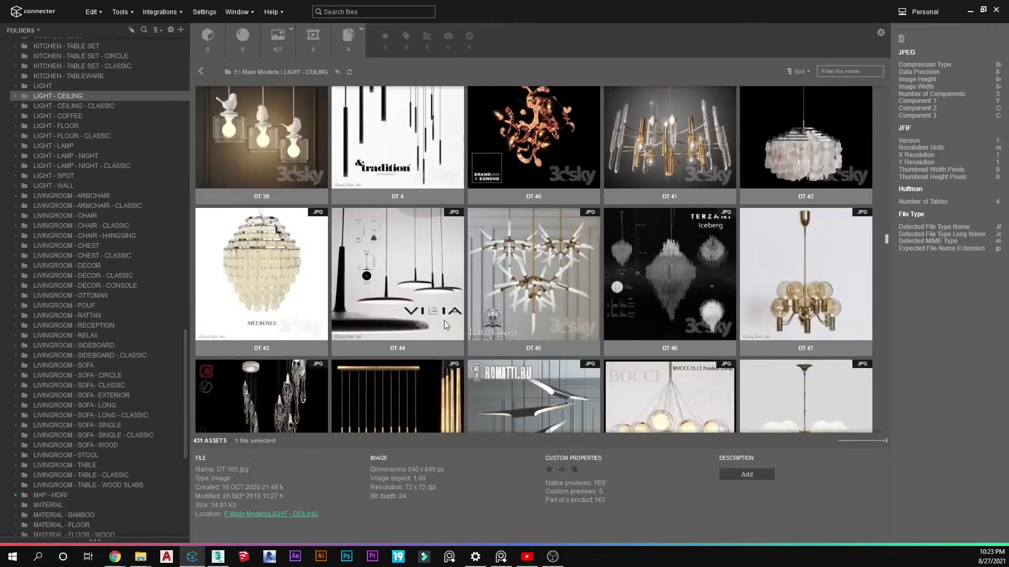
{"action": "scroll", "coordinate": [444, 320], "scroll_direction": "down", "scroll_amount": 15}
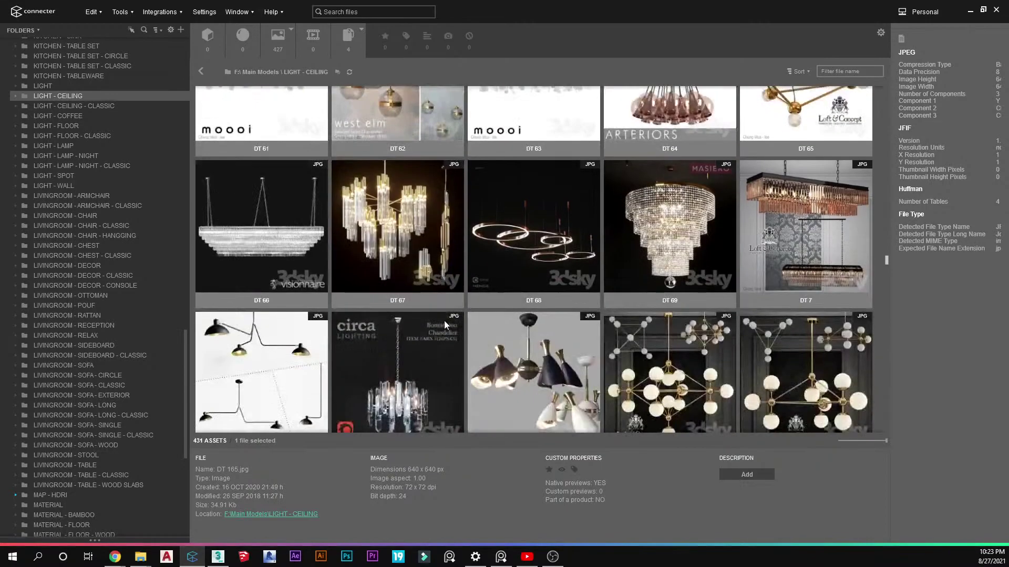
{"action": "scroll", "coordinate": [444, 320], "scroll_direction": "down", "scroll_amount": 10}
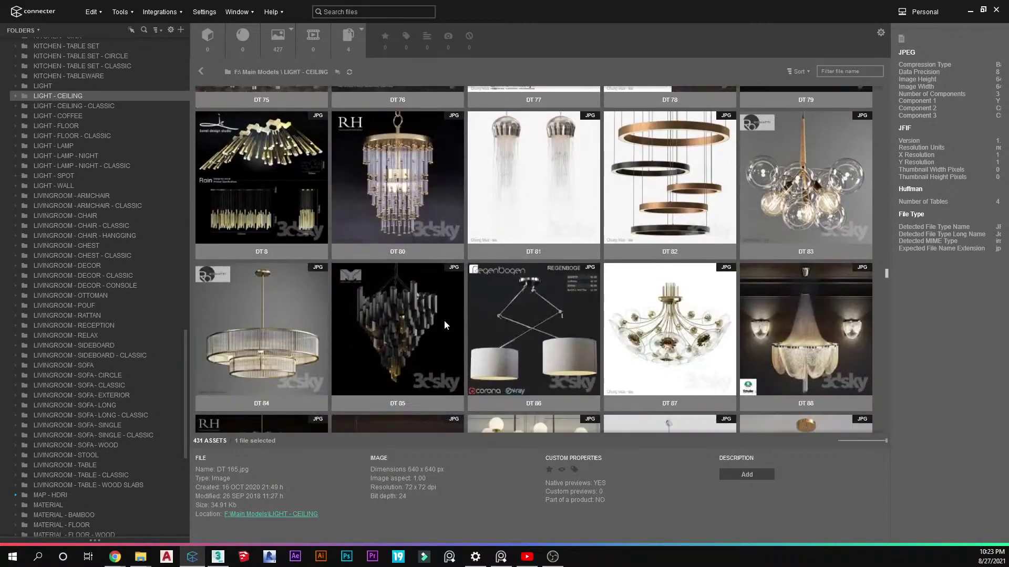
{"action": "scroll", "coordinate": [449, 325], "scroll_direction": "down", "scroll_amount": 15}
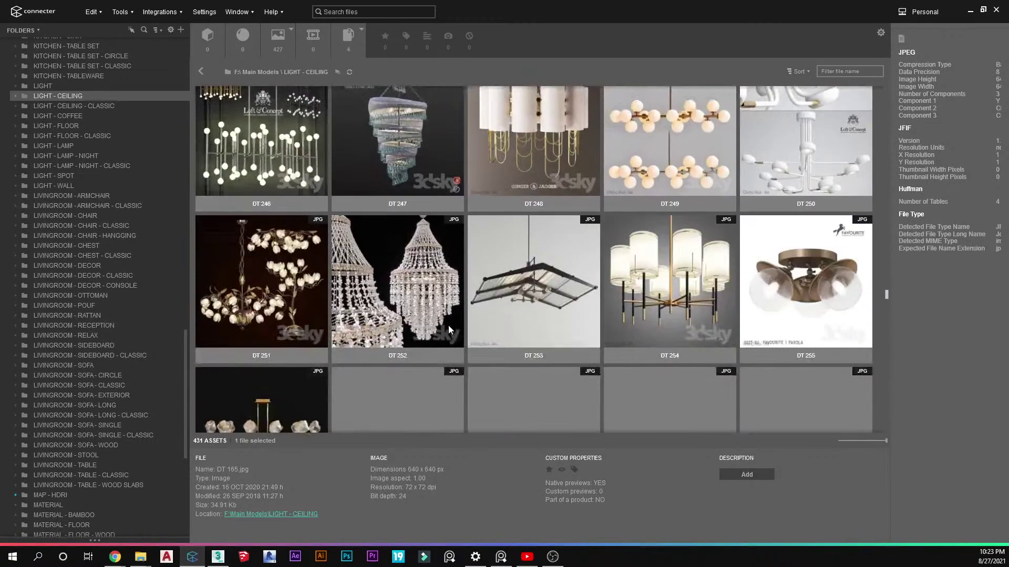
{"action": "scroll", "coordinate": [449, 326], "scroll_direction": "down", "scroll_amount": 3}
{"action": "scroll", "coordinate": [476, 329], "scroll_direction": "down", "scroll_amount": 10}
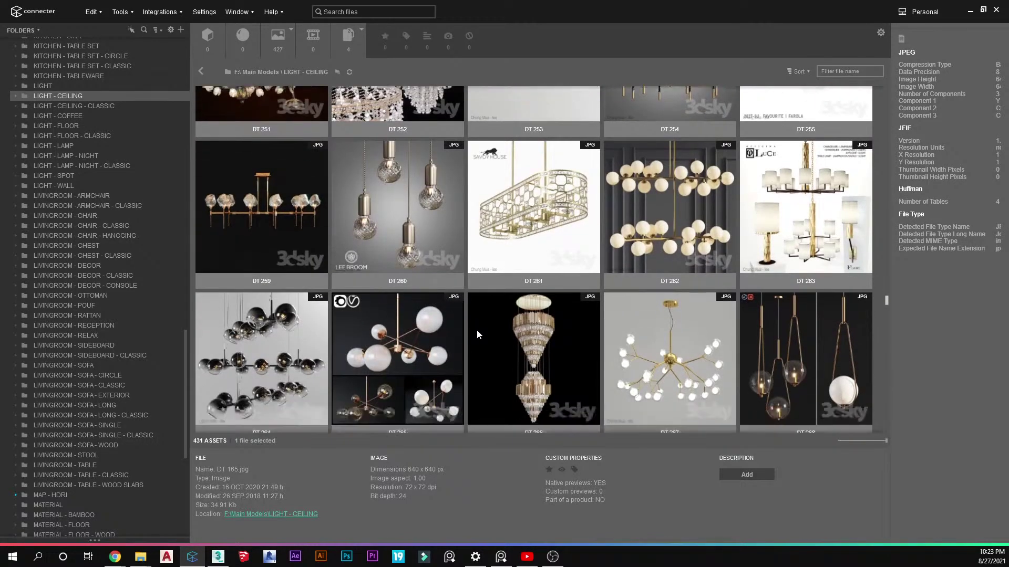
{"action": "scroll", "coordinate": [477, 332], "scroll_direction": "down", "scroll_amount": 7}
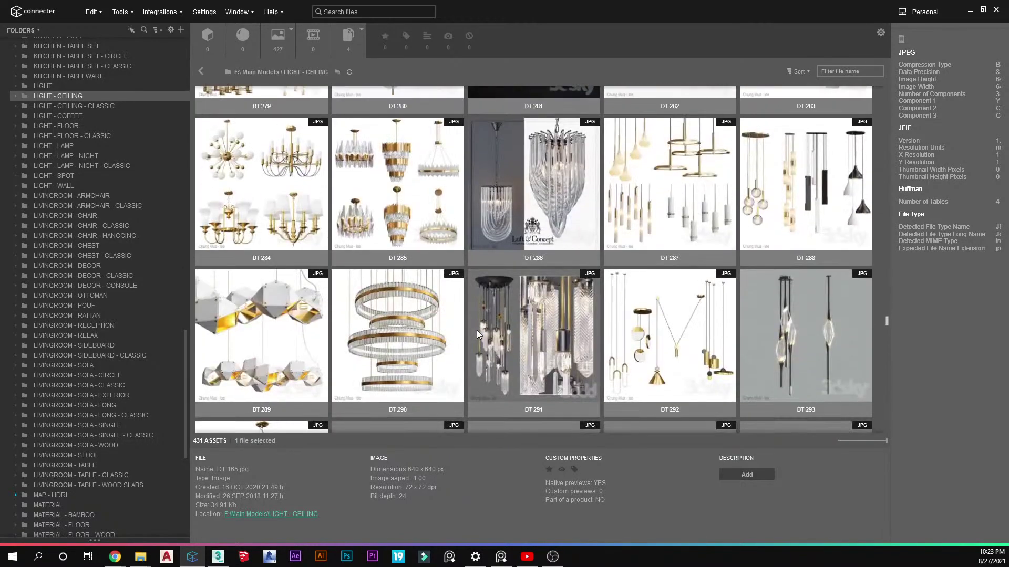
{"action": "scroll", "coordinate": [477, 334], "scroll_direction": "up", "scroll_amount": 4}
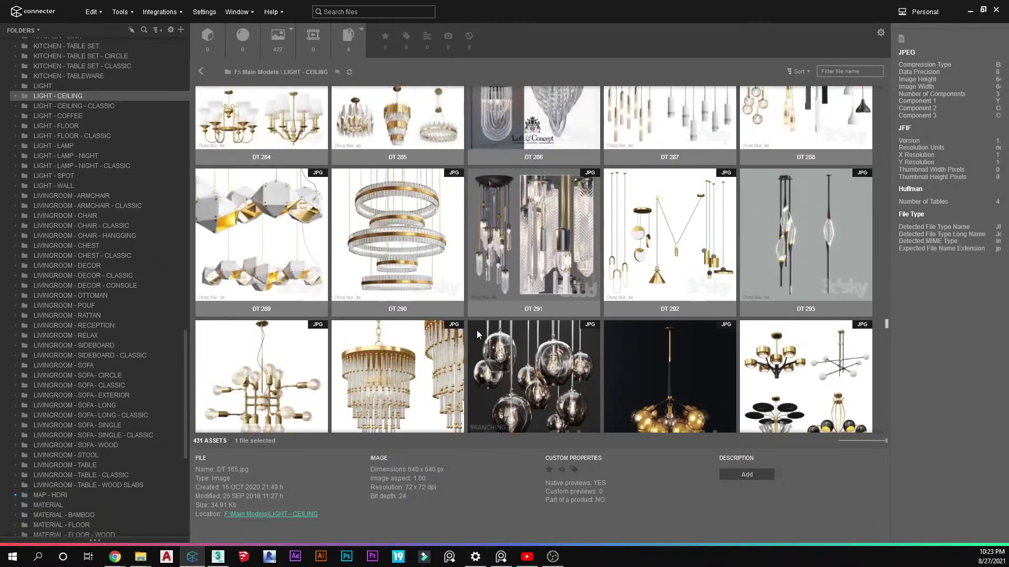
View the DT 292 hanging lights preview enlarged and compare it with the half-circle mirror bathroom reference image
{"action": "double_click", "coordinate": [689, 267]}
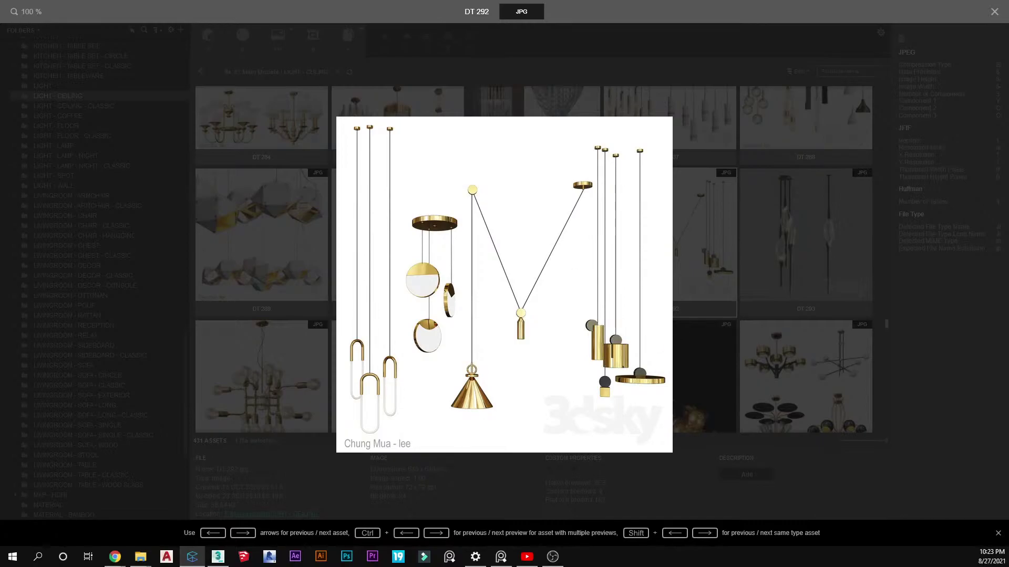
{"action": "key", "text": "alt+Tab"}
{"action": "right_click_drag", "start_coordinate": [693, 255], "coordinate": [605, 254]}
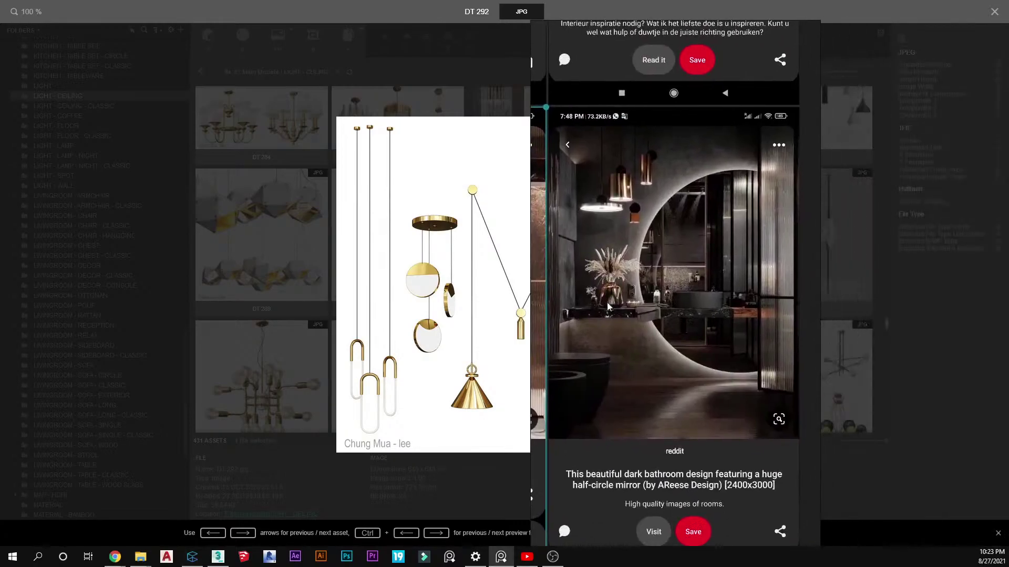
{"action": "key", "text": "alt+Tab"}
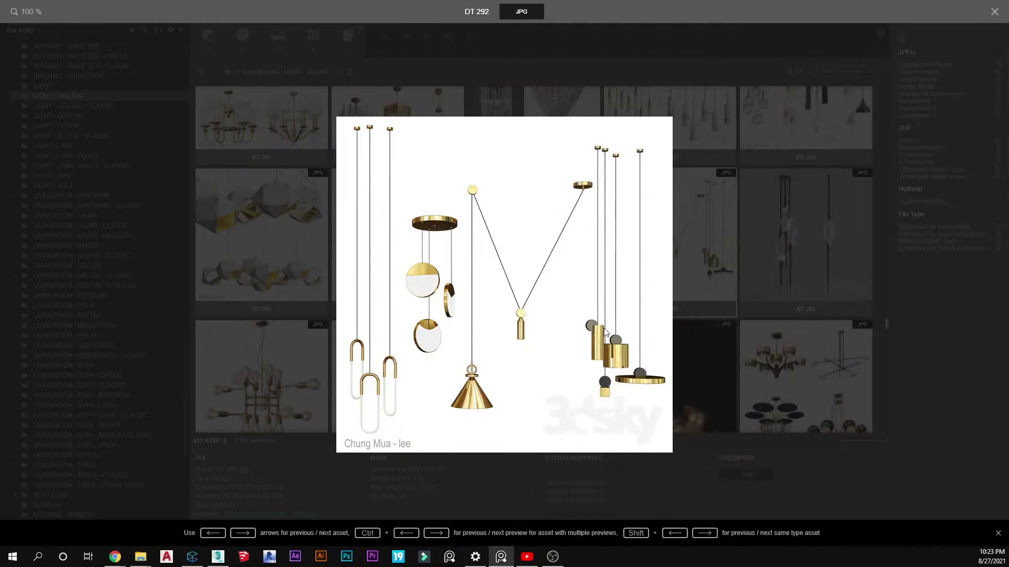
{"action": "left_click", "coordinate": [689, 298]}
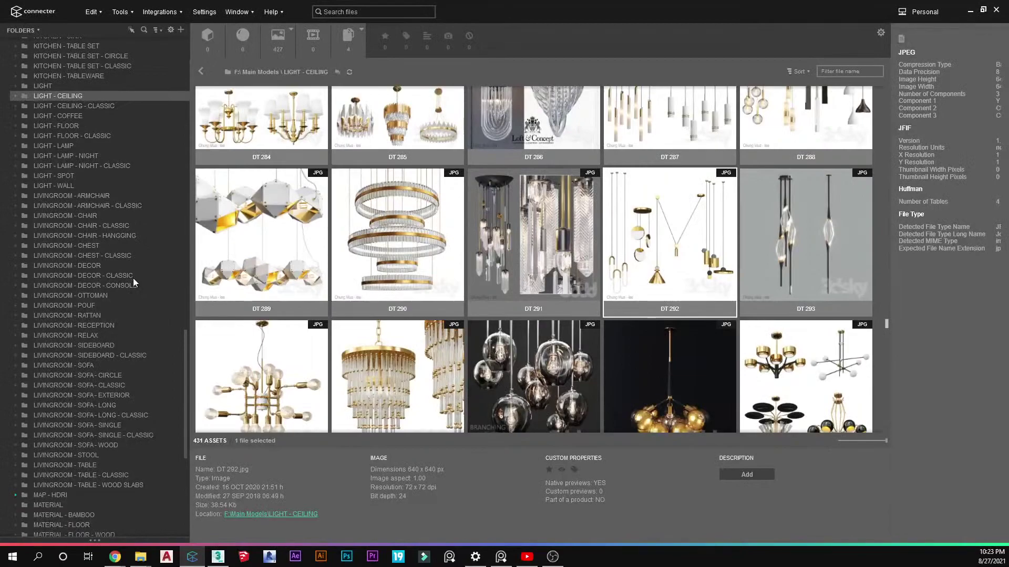
Expand the LIGHT - CEILING folder in the folder tree and open its DT 292 subfolder
{"action": "key", "text": "Right"}
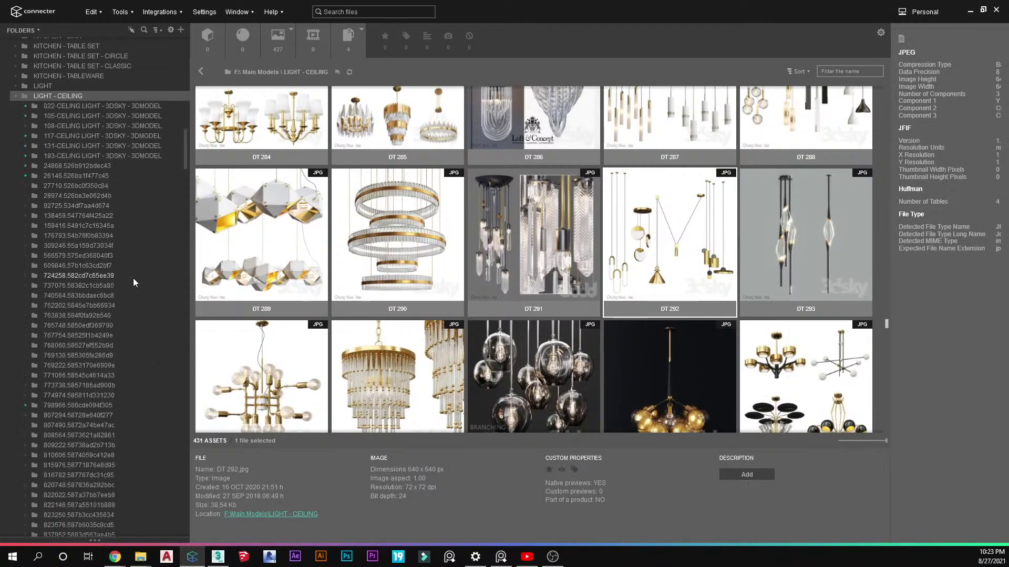
{"action": "scroll", "coordinate": [100, 246], "scroll_direction": "down", "scroll_amount": 10}
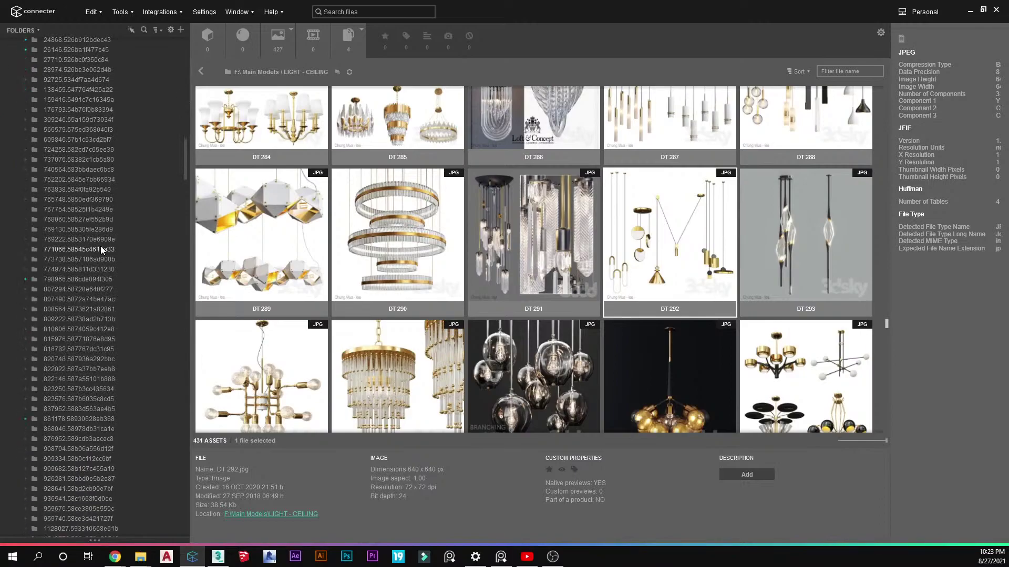
{"action": "left_click_drag", "start_coordinate": [183, 166], "coordinate": [179, 415]}
{"action": "left_click", "coordinate": [68, 378]}
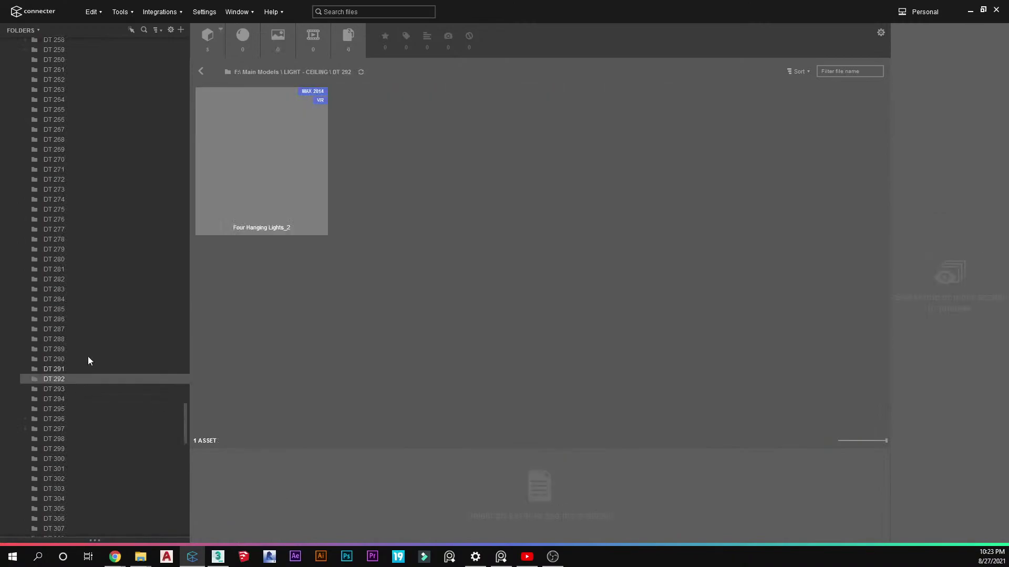
Merge the Four Hanging Lights_2 model into the 3ds Max scene and place it just outside the room's corner in plan
{"action": "left_click_drag", "start_coordinate": [300, 155], "coordinate": [90, 178]}
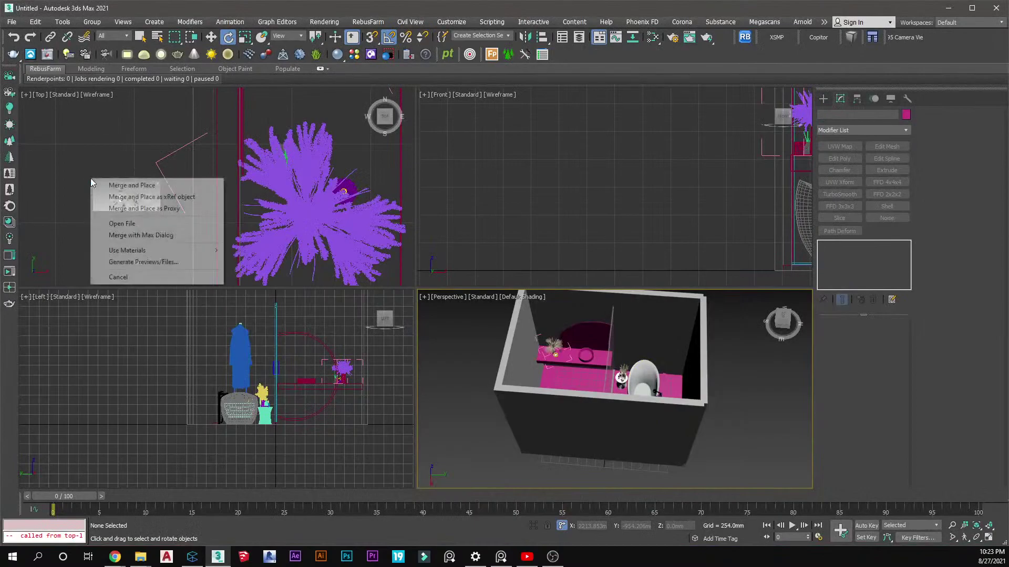
{"action": "left_click", "coordinate": [108, 185]}
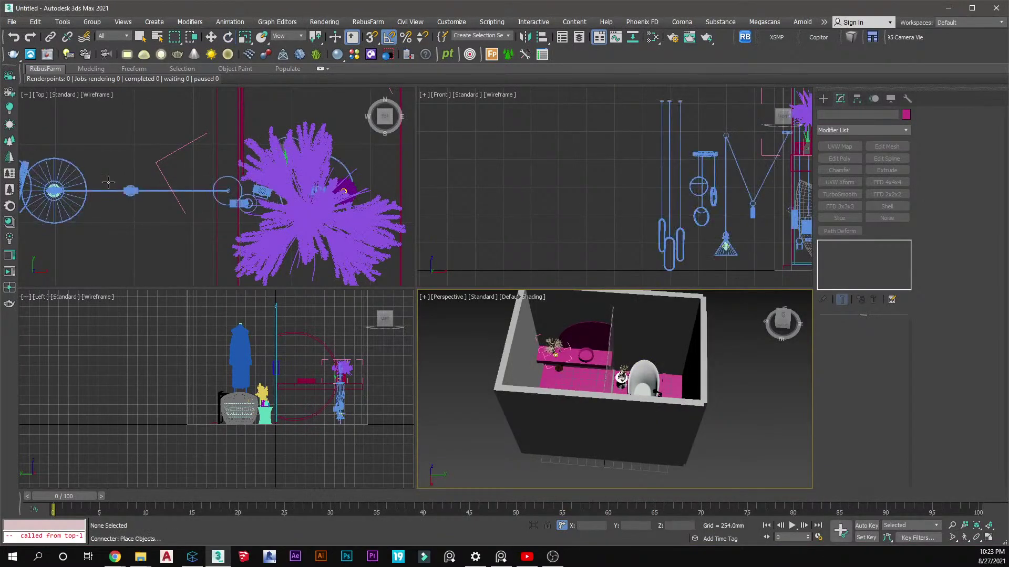
{"action": "scroll", "coordinate": [157, 165], "scroll_direction": "down", "scroll_amount": 3}
{"action": "scroll", "coordinate": [181, 163], "scroll_direction": "down", "scroll_amount": 2}
{"action": "left_click", "coordinate": [188, 206]}
{"action": "right_click", "coordinate": [712, 250]}
{"action": "right_click", "coordinate": [732, 215]}
{"action": "left_click", "coordinate": [742, 405]}
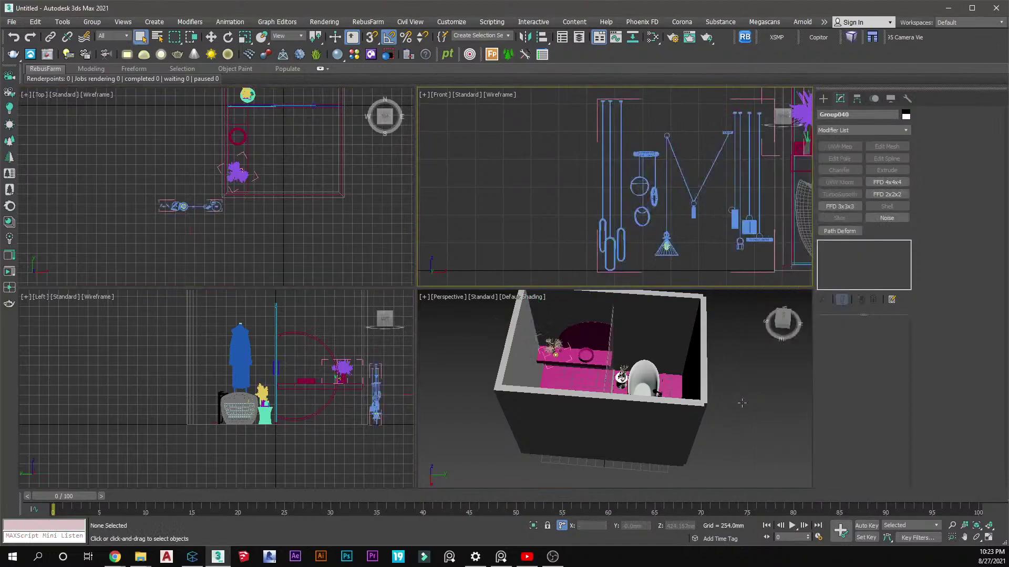
Move the pendant group with cylinder and disc shades over the bouquet vase in plan
{"action": "left_click", "coordinate": [741, 236]}
{"action": "scroll", "coordinate": [210, 211], "scroll_direction": "up", "scroll_amount": 1}
{"action": "key", "text": "w"}
{"action": "scroll", "coordinate": [218, 211], "scroll_direction": "up", "scroll_amount": 2}
{"action": "left_click_drag", "start_coordinate": [222, 210], "coordinate": [270, 145]}
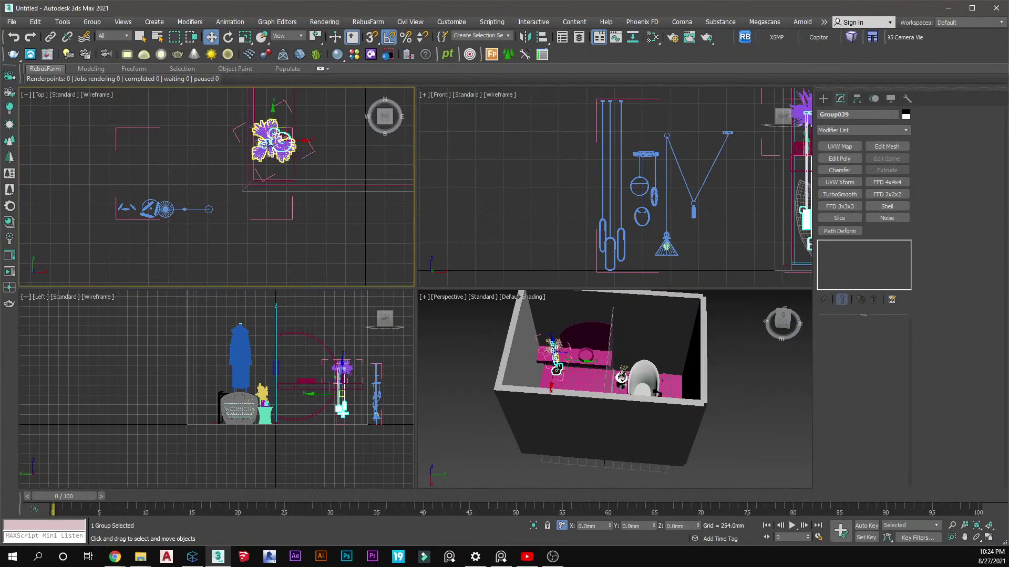
{"action": "right_click", "coordinate": [269, 150]}
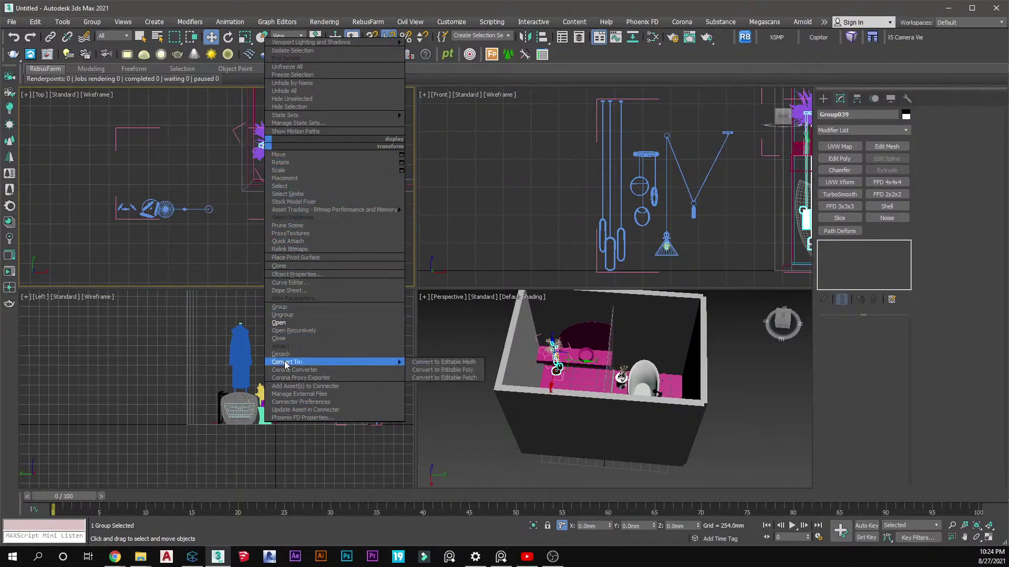
{"action": "key", "text": "Escape"}
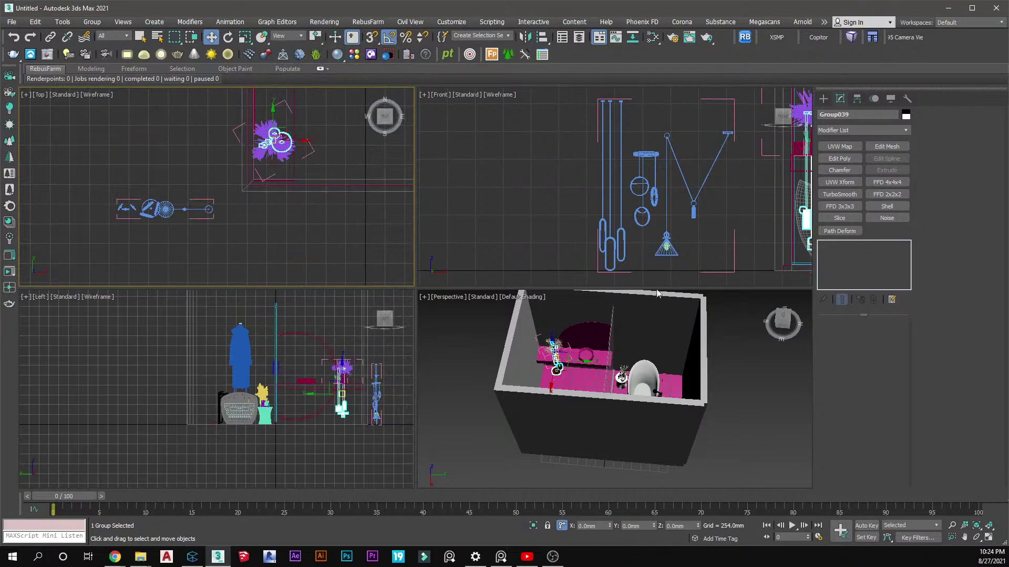
Examine the pendant group's cylinder and disc shades up close from above and from below
{"action": "scroll", "coordinate": [576, 372], "scroll_direction": "up", "scroll_amount": 10}
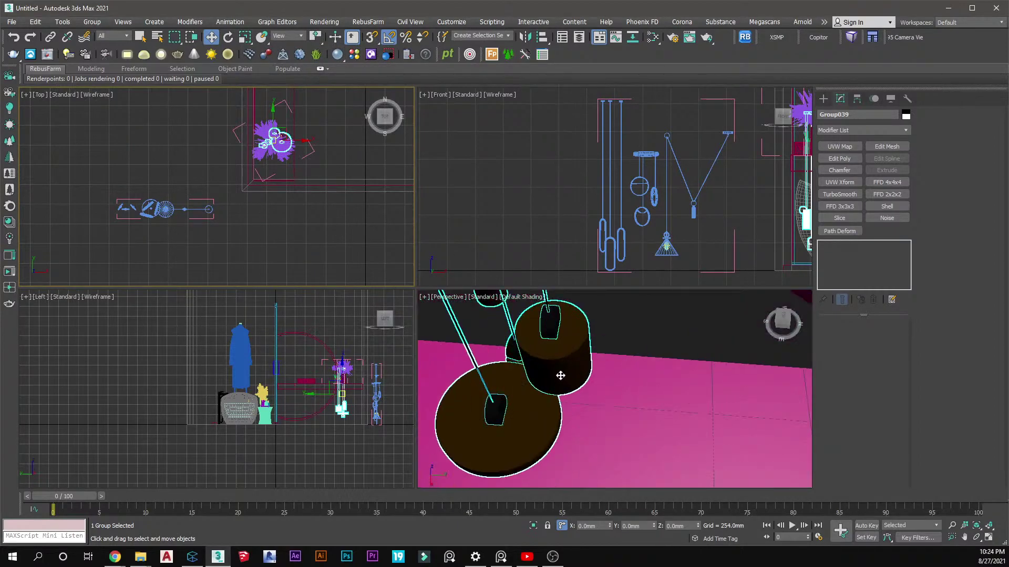
{"action": "scroll", "coordinate": [560, 376], "scroll_direction": "down", "scroll_amount": 6}
{"action": "scroll", "coordinate": [553, 371], "scroll_direction": "up", "scroll_amount": 8}
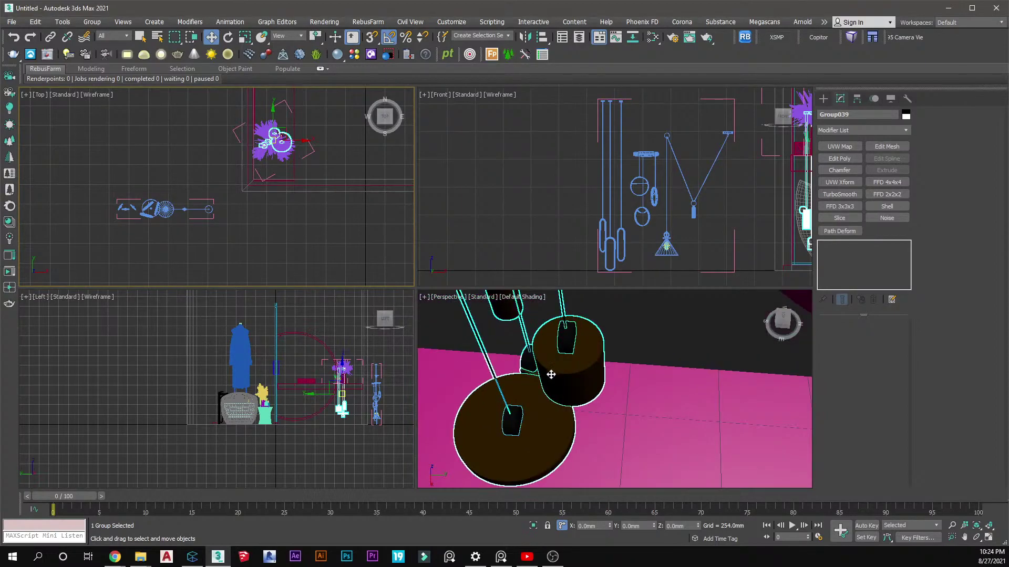
{"action": "scroll", "coordinate": [546, 347], "scroll_direction": "down", "scroll_amount": 6}
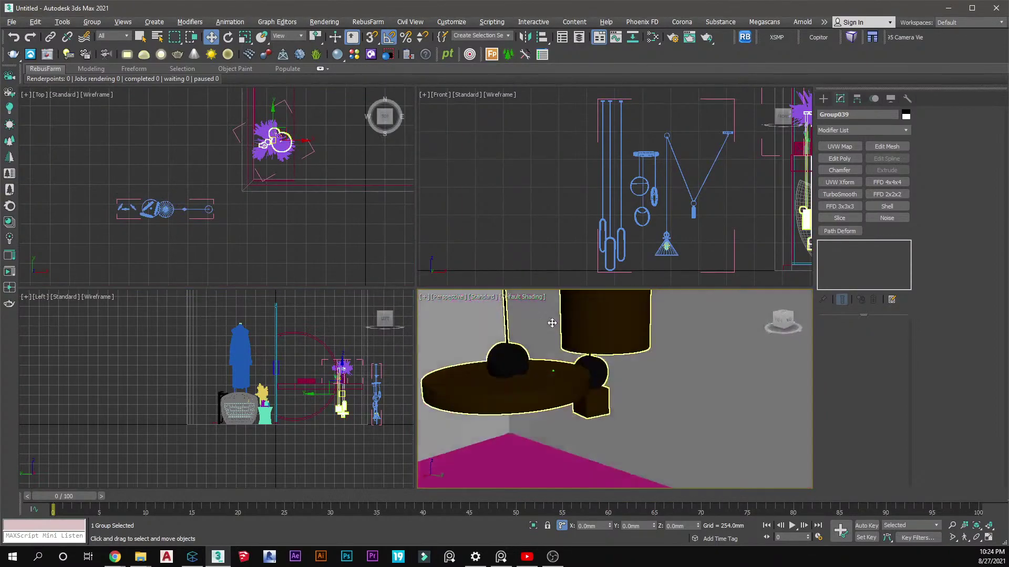
{"action": "scroll", "coordinate": [567, 367], "scroll_direction": "up", "scroll_amount": 6}
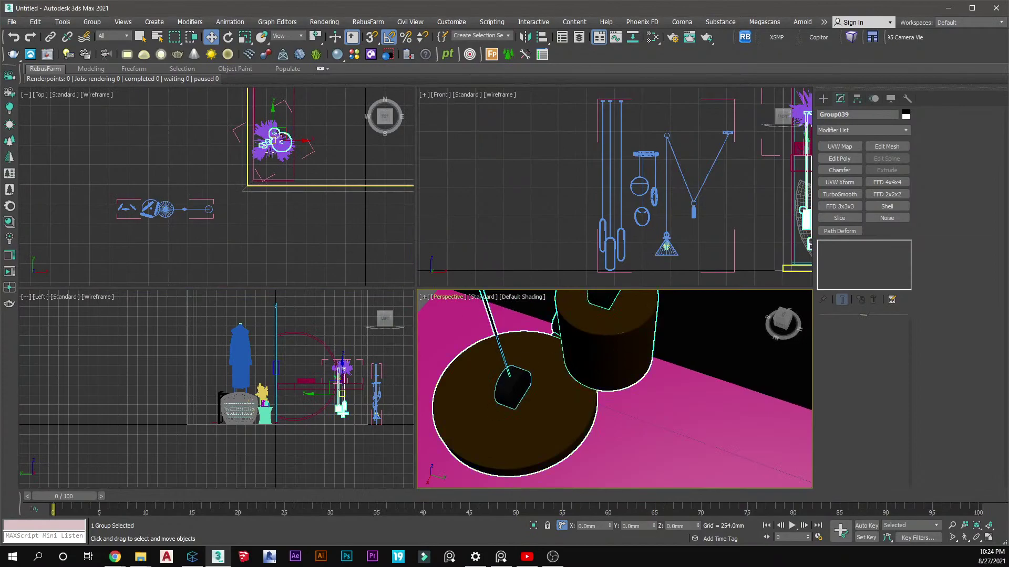
{"action": "scroll", "coordinate": [270, 151], "scroll_direction": "up", "scroll_amount": 4}
{"action": "scroll", "coordinate": [321, 429], "scroll_direction": "down", "scroll_amount": 4}
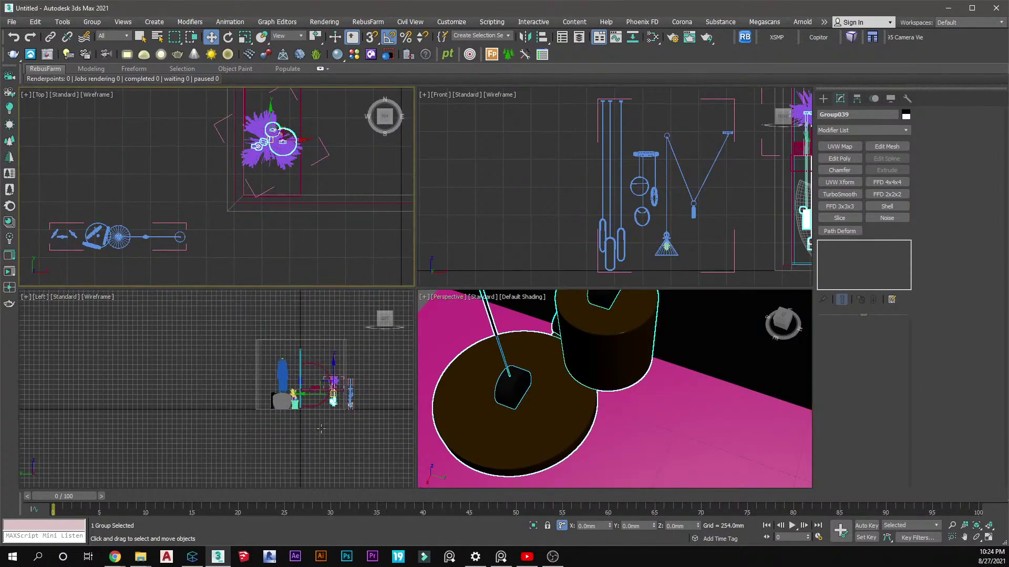
Raise the pendant group in the side view so its shades hang just above the bouquet vase
{"action": "scroll", "coordinate": [329, 379], "scroll_direction": "up", "scroll_amount": 2}
{"action": "scroll", "coordinate": [322, 385], "scroll_direction": "up", "scroll_amount": 3}
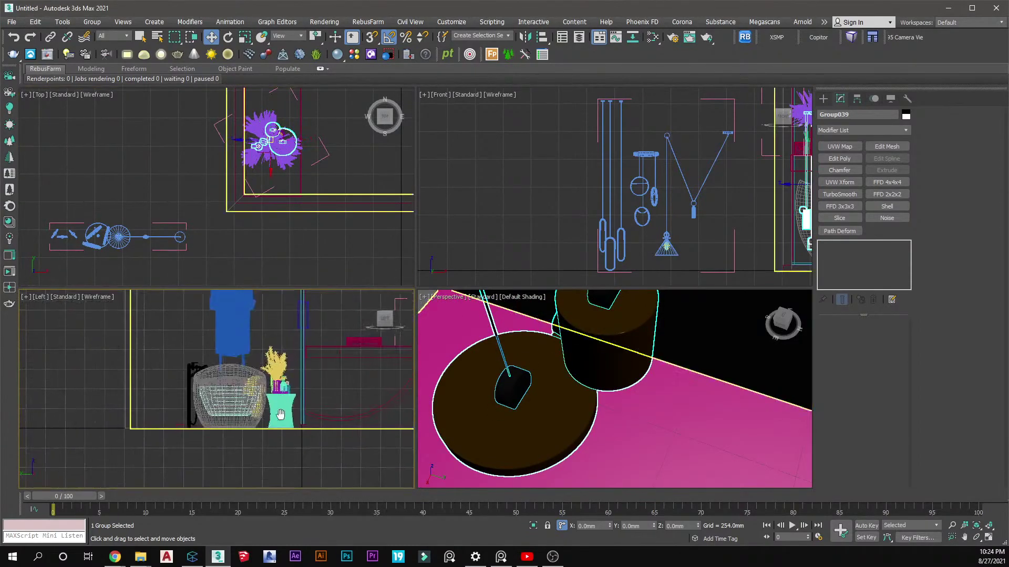
{"action": "scroll", "coordinate": [245, 439], "scroll_direction": "up", "scroll_amount": 2}
{"action": "scroll", "coordinate": [324, 405], "scroll_direction": "down", "scroll_amount": 2}
{"action": "scroll", "coordinate": [257, 440], "scroll_direction": "up", "scroll_amount": 2}
{"action": "left_click_drag", "start_coordinate": [283, 421], "coordinate": [288, 329]}
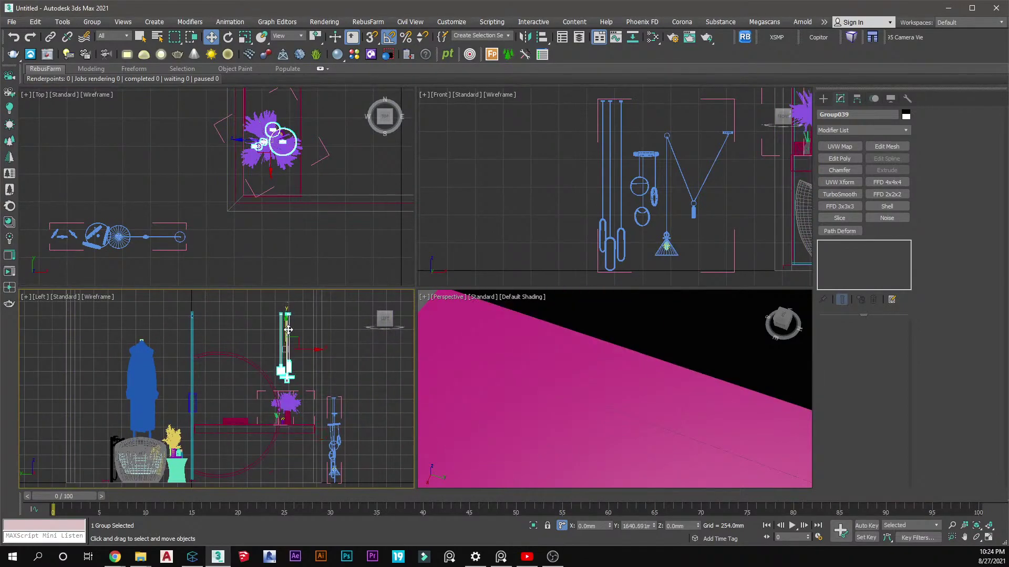
Scale the pendant group uniformly to about 122% and raise its mounts to the top of the walls
{"action": "scroll", "coordinate": [290, 171], "scroll_direction": "up", "scroll_amount": 3}
{"action": "key", "text": "r"}
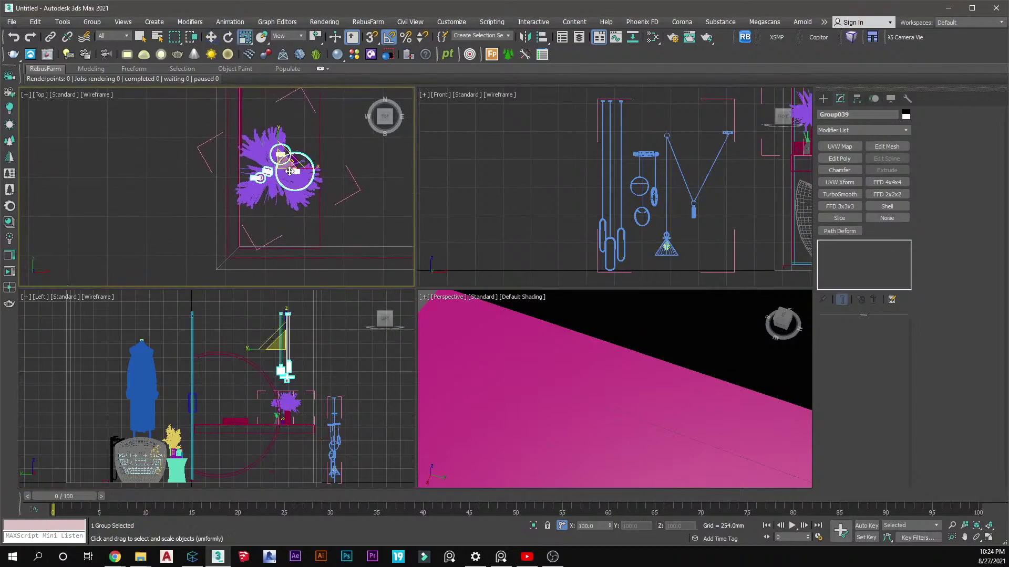
{"action": "left_click_drag", "start_coordinate": [282, 168], "coordinate": [284, 155]}
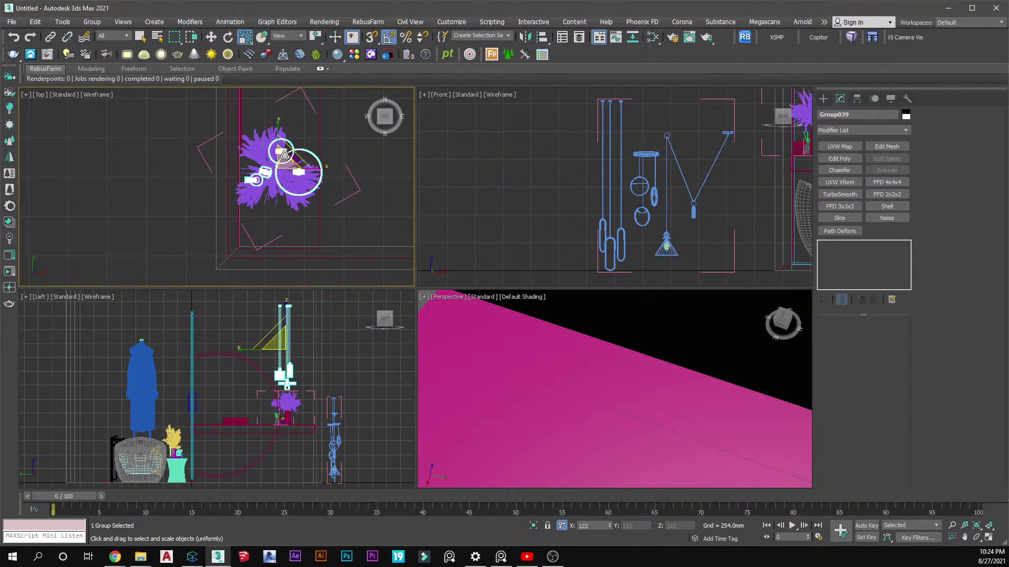
{"action": "key", "text": "w"}
{"action": "middle_click_drag", "start_coordinate": [277, 351], "coordinate": [276, 401]}
{"action": "mouse_move", "coordinate": [288, 373]}
{"action": "left_mouse_down"}
{"action": "mouse_move", "coordinate": [294, 337]}
{"action": "mouse_move", "coordinate": [297, 356]}
{"action": "left_mouse_up"}
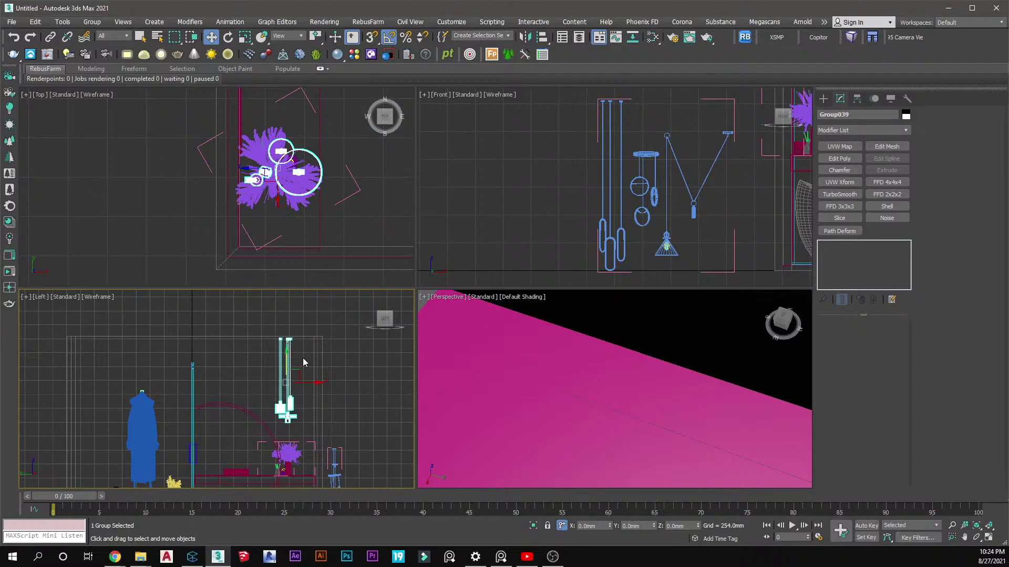
Deselect the pendant group and examine its placement above the bouquet vase from several angles in perspective
{"action": "left_click", "coordinate": [342, 358]}
{"action": "scroll", "coordinate": [578, 423], "scroll_direction": "down", "scroll_amount": 5}
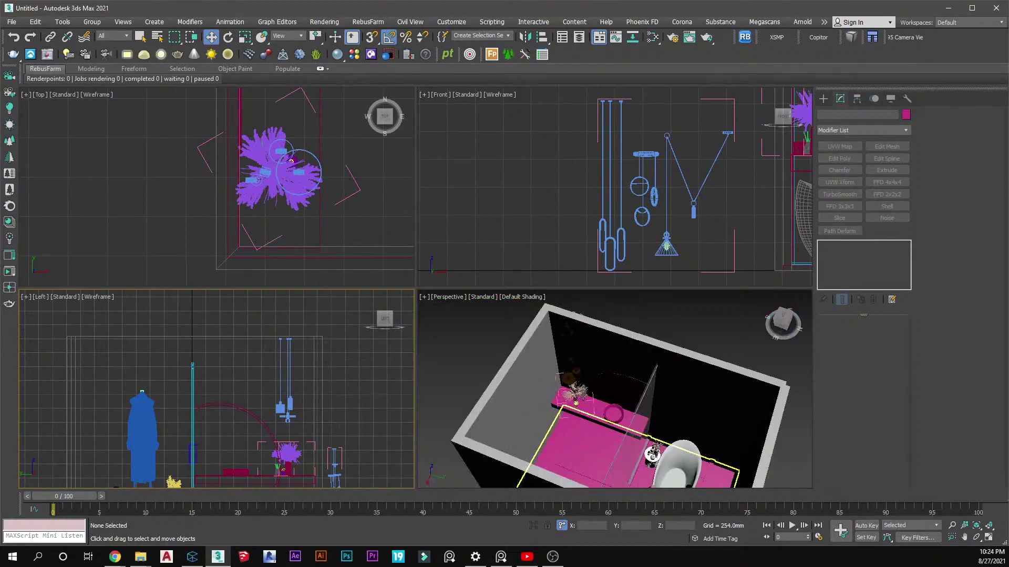
{"action": "scroll", "coordinate": [574, 387], "scroll_direction": "up", "scroll_amount": 3}
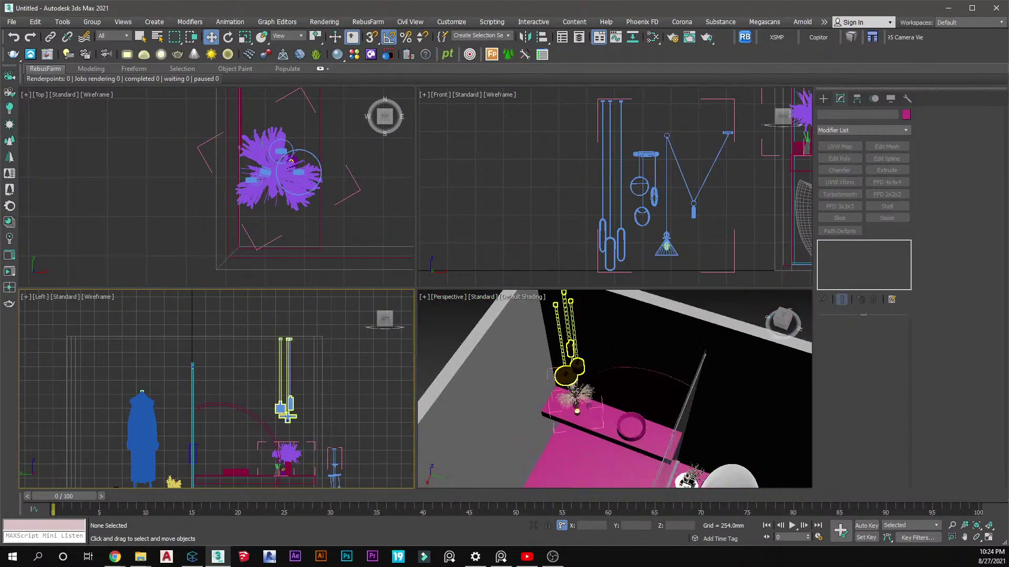
{"action": "scroll", "coordinate": [574, 388], "scroll_direction": "up", "scroll_amount": 3}
{"action": "scroll", "coordinate": [578, 392], "scroll_direction": "down", "scroll_amount": 2}
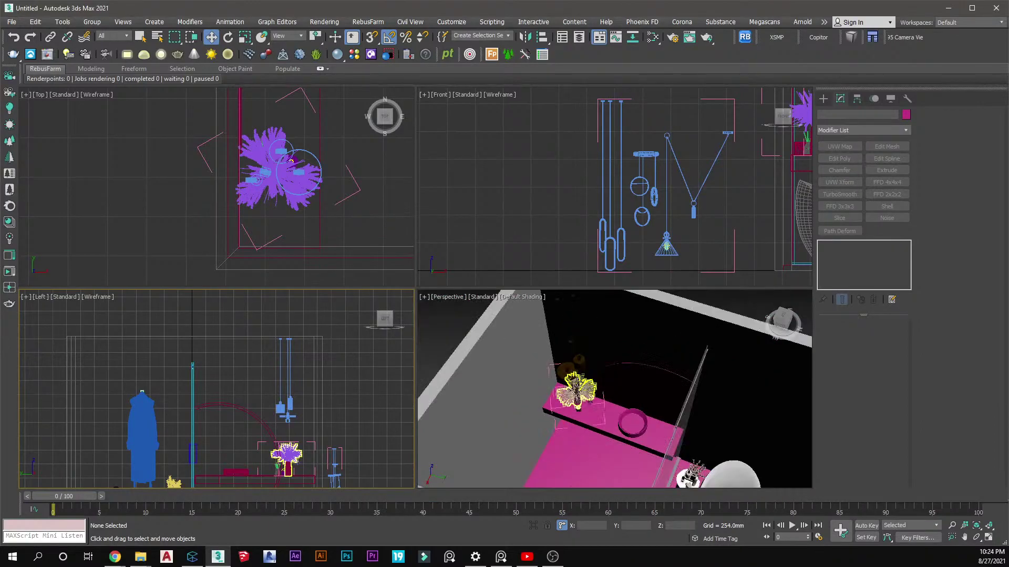
{"action": "scroll", "coordinate": [582, 376], "scroll_direction": "down", "scroll_amount": 3}
{"action": "left_click", "coordinate": [368, 256]}
{"action": "middle_click_drag", "start_coordinate": [449, 342], "coordinate": [532, 295]}
{"action": "left_click", "coordinate": [530, 286]}
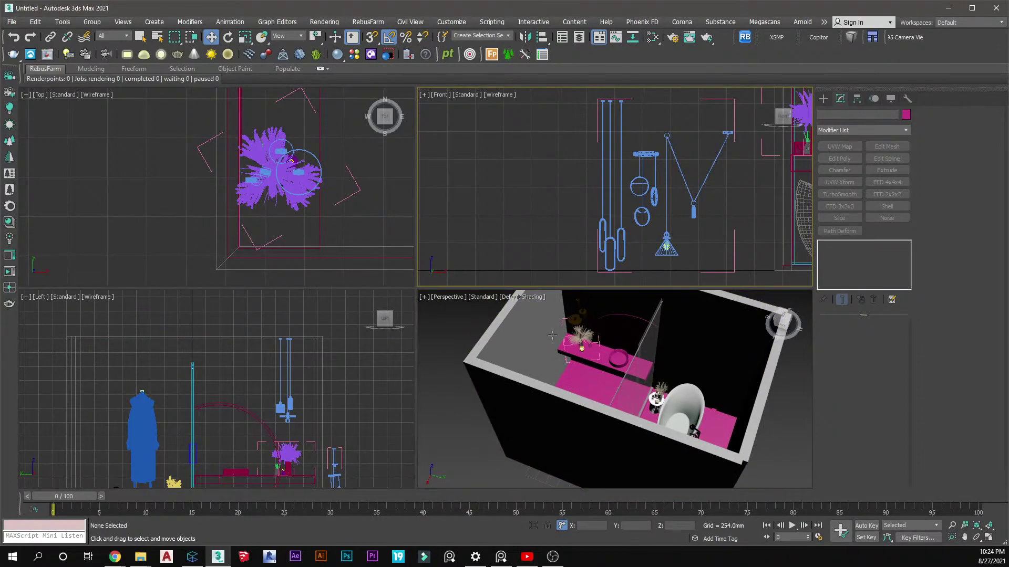
{"action": "left_click", "coordinate": [370, 224]}
{"action": "middle_click_drag", "start_coordinate": [560, 341], "coordinate": [591, 389], "text": "alt"}
{"action": "scroll", "coordinate": [268, 168], "scroll_direction": "down", "scroll_amount": 2}
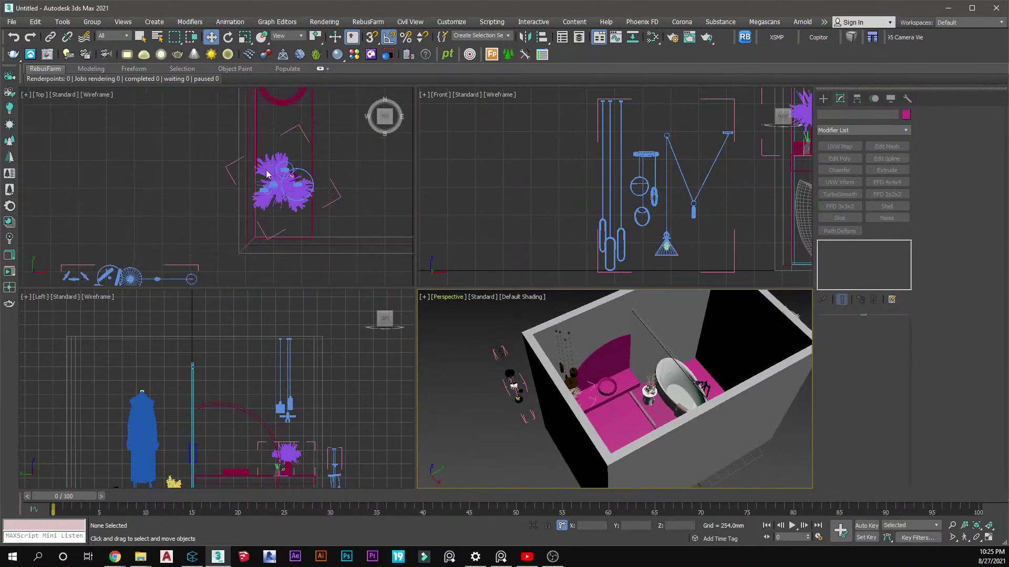
Delete the leftover hanging light models lying outside the room's corner in plan
{"action": "scroll", "coordinate": [290, 177], "scroll_direction": "down", "scroll_amount": 1}
{"action": "middle_click_drag", "start_coordinate": [331, 145], "coordinate": [304, 172]}
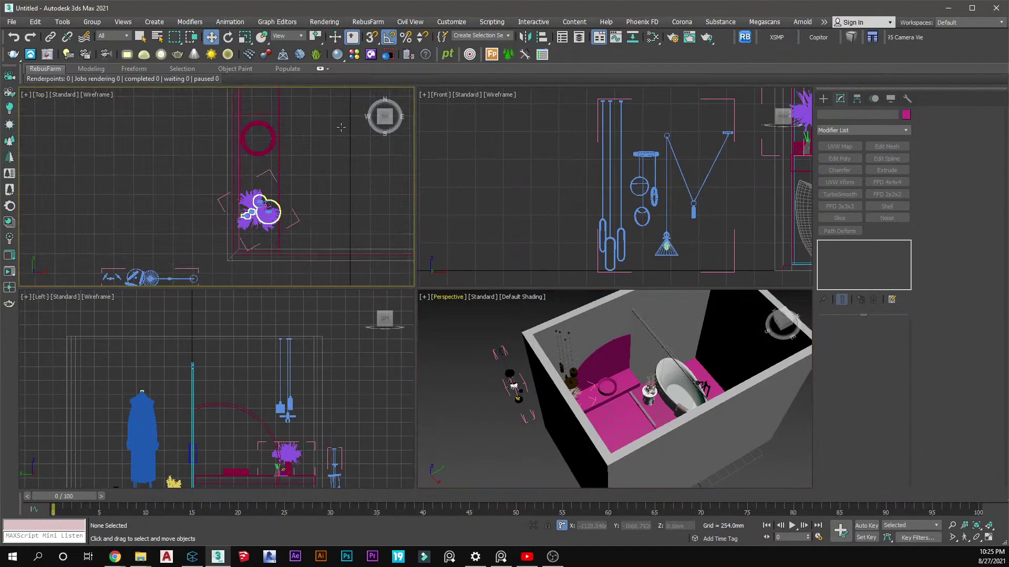
{"action": "scroll", "coordinate": [331, 158], "scroll_direction": "down", "scroll_amount": 2}
{"action": "left_click_drag", "start_coordinate": [241, 229], "coordinate": [157, 266]}
{"action": "key", "text": "Delete"}
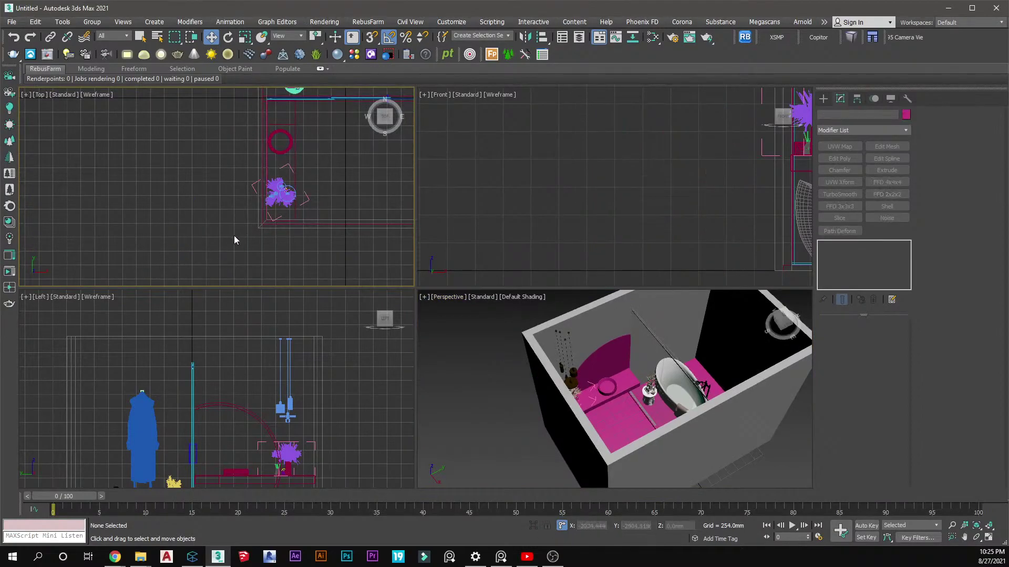
Draw a ceiling plane about 4554 mm by 3043 mm over the room's outline in plan
{"action": "left_click", "coordinate": [535, 249]}
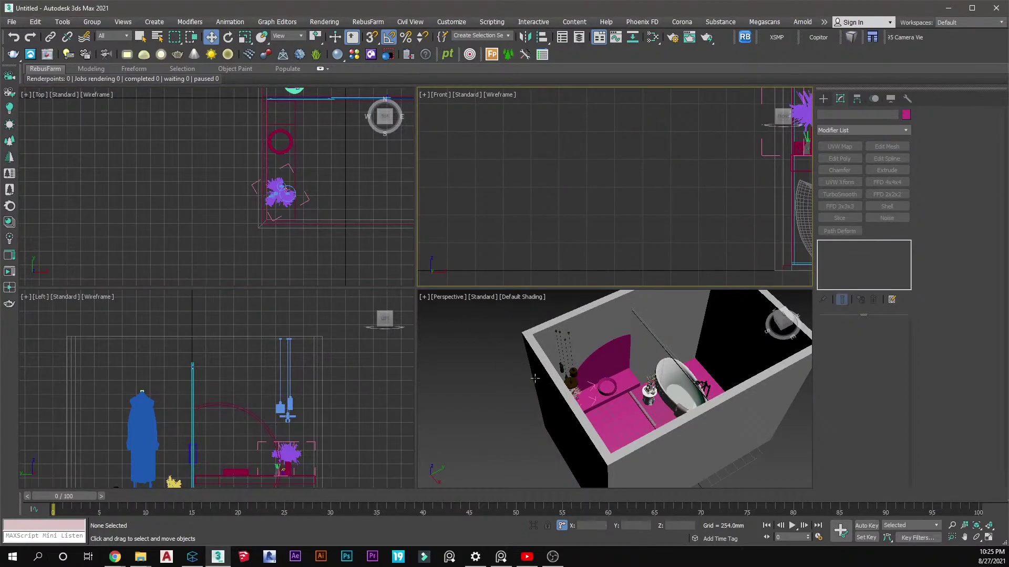
{"action": "left_click", "coordinate": [824, 100]}
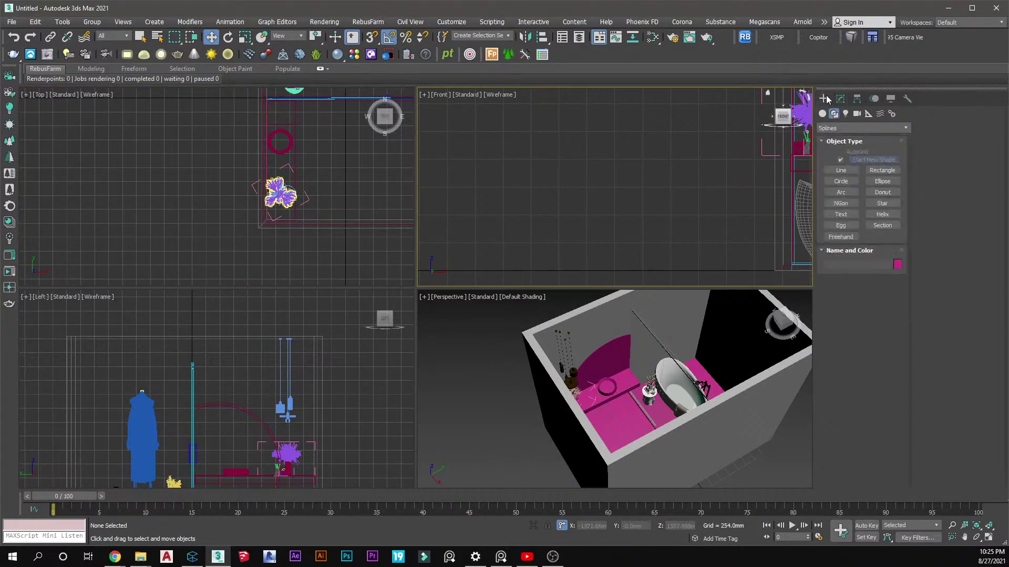
{"action": "left_click", "coordinate": [840, 170]}
{"action": "left_click", "coordinate": [823, 114]}
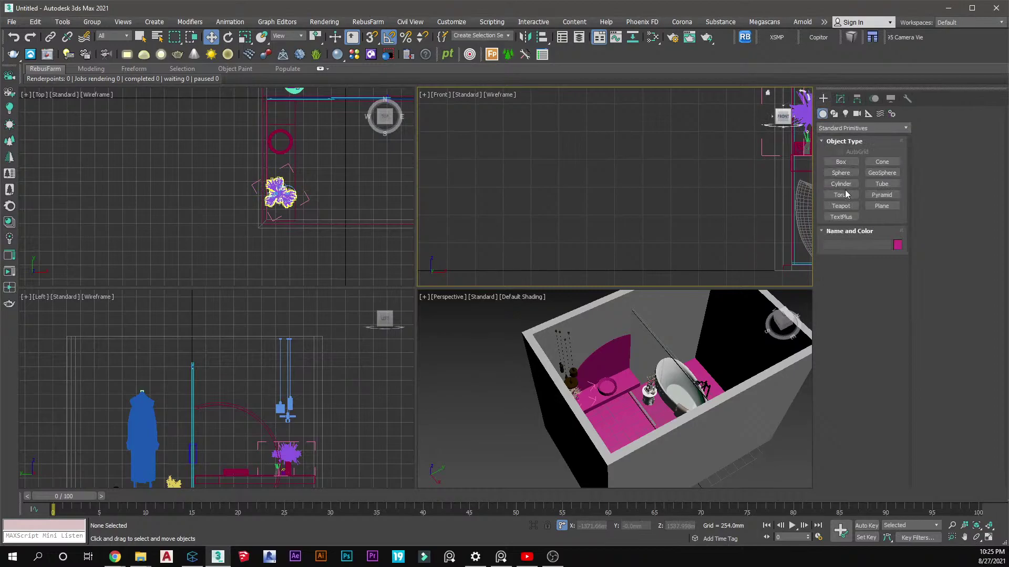
{"action": "left_click", "coordinate": [881, 205]}
{"action": "scroll", "coordinate": [284, 199], "scroll_direction": "down", "scroll_amount": 2}
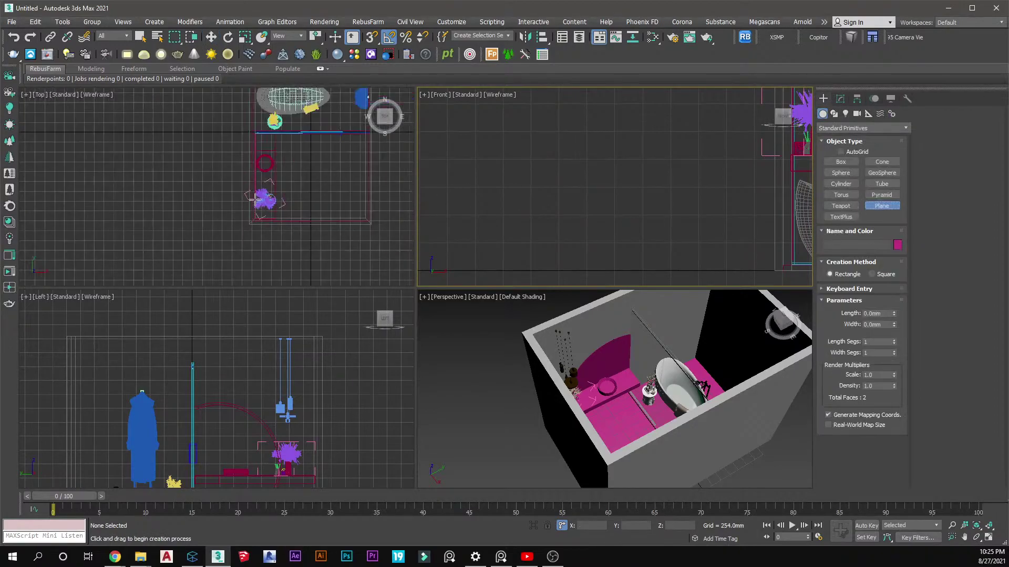
{"action": "middle_click_drag", "start_coordinate": [284, 200], "coordinate": [226, 239]}
{"action": "scroll", "coordinate": [226, 239], "scroll_direction": "down", "scroll_amount": 2}
{"action": "mouse_move", "coordinate": [208, 154]}
{"action": "middle_mouse_down"}
{"action": "mouse_move", "coordinate": [208, 143]}
{"action": "mouse_move", "coordinate": [212, 182]}
{"action": "mouse_move", "coordinate": [211, 157]}
{"action": "middle_mouse_up"}
{"action": "scroll", "coordinate": [212, 153], "scroll_direction": "up", "scroll_amount": 5}
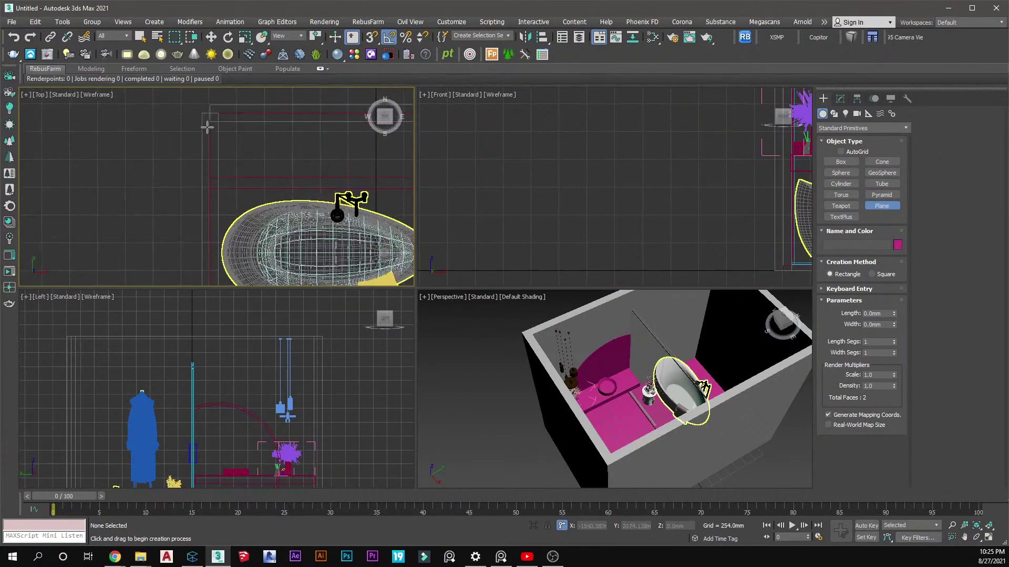
{"action": "left_click_drag", "start_coordinate": [208, 110], "coordinate": [350, 244]}
{"action": "scroll", "coordinate": [297, 232], "scroll_direction": "down", "scroll_amount": 4}
{"action": "scroll", "coordinate": [349, 278], "scroll_direction": "up", "scroll_amount": 5}
{"action": "left_click", "coordinate": [210, 37]}
{"action": "scroll", "coordinate": [646, 368], "scroll_direction": "down", "scroll_amount": 5}
Align the new plane to the walls so it sits at their top as a ceiling
{"action": "middle_click_drag", "start_coordinate": [646, 368], "coordinate": [666, 401]}
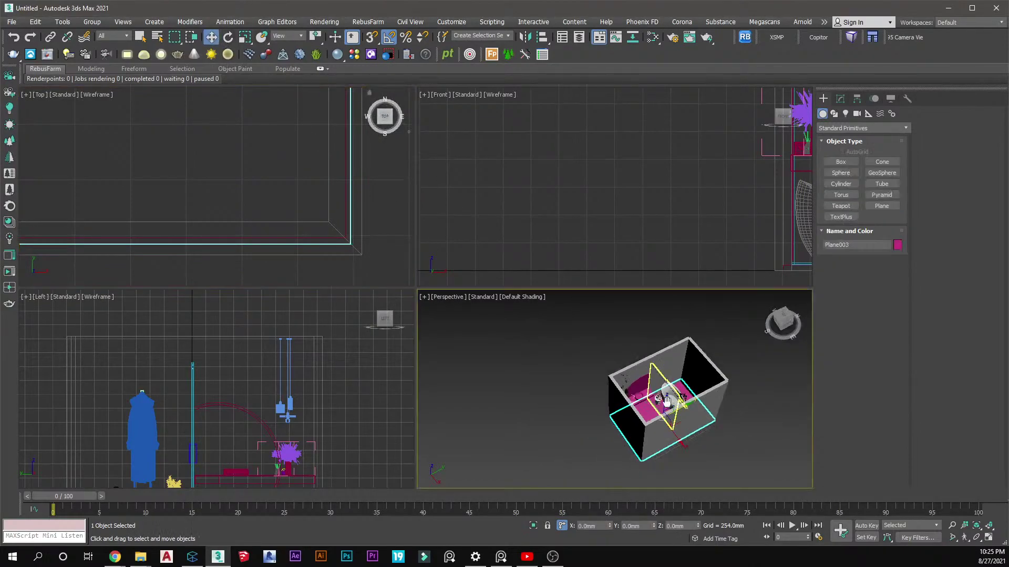
{"action": "scroll", "coordinate": [652, 413], "scroll_direction": "up", "scroll_amount": 6}
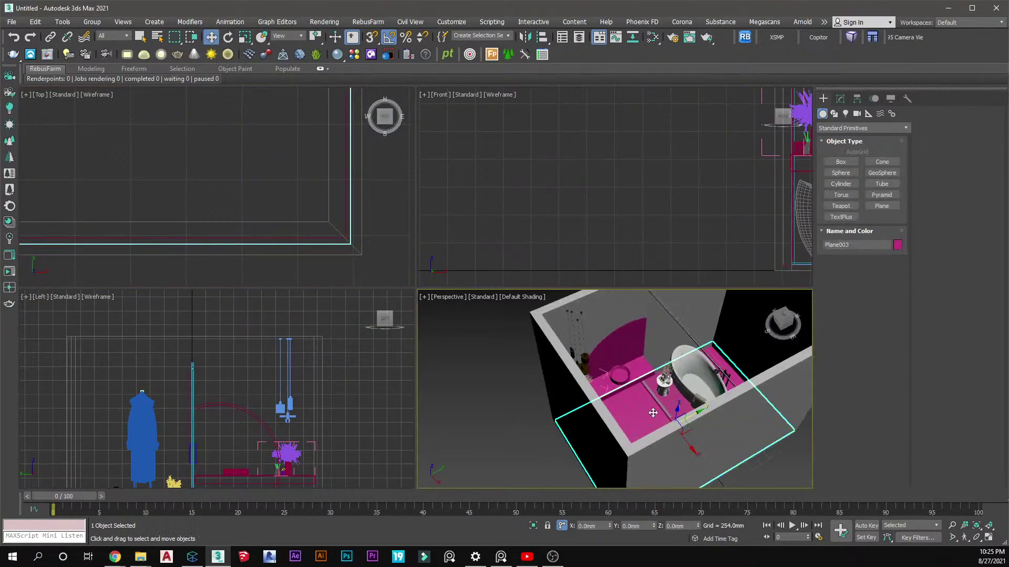
{"action": "left_click", "coordinate": [540, 38]}
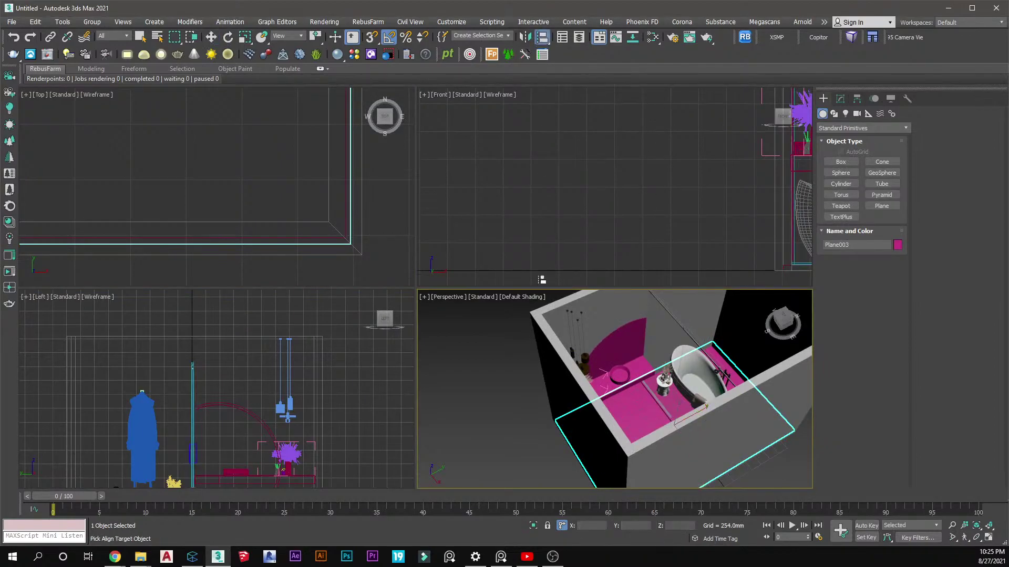
{"action": "left_click", "coordinate": [541, 326]}
{"action": "left_click", "coordinate": [498, 367]}
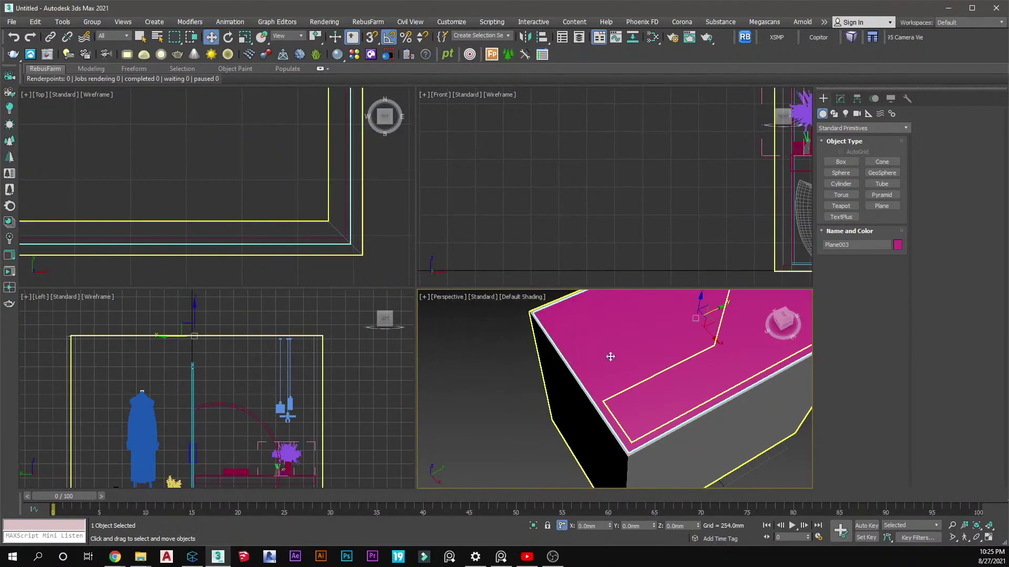
Add an Edit Poly modifier to the ceiling plane and connect its two long edges with one segment
{"action": "scroll", "coordinate": [646, 387], "scroll_direction": "down", "scroll_amount": 5}
{"action": "left_click", "coordinate": [840, 99]}
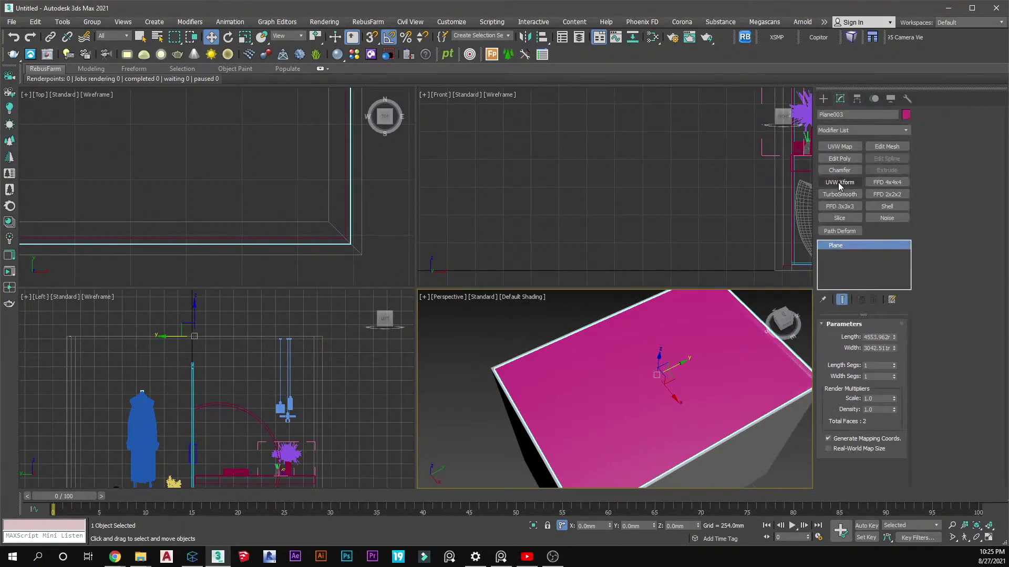
{"action": "scroll", "coordinate": [318, 251], "scroll_direction": "down", "scroll_amount": 8}
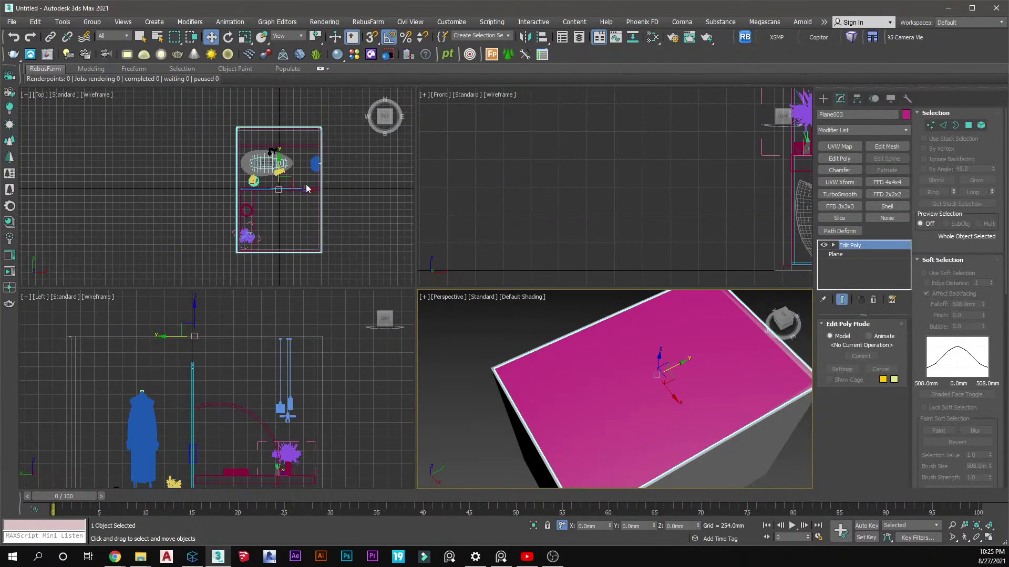
{"action": "middle_click_drag", "start_coordinate": [318, 249], "coordinate": [327, 285]}
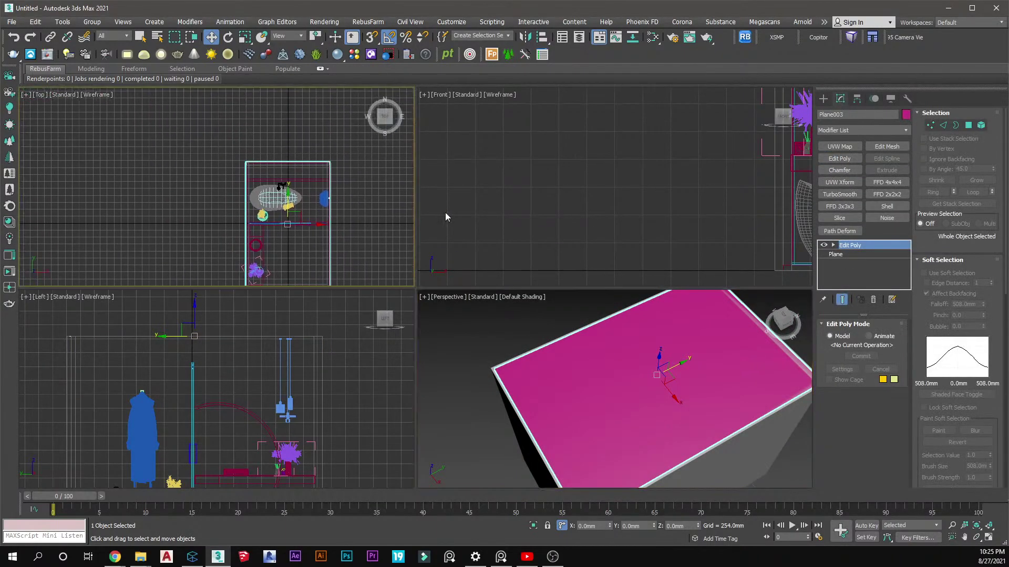
{"action": "left_click", "coordinate": [942, 126]}
{"action": "left_click_drag", "start_coordinate": [116, 254], "coordinate": [118, 254]}
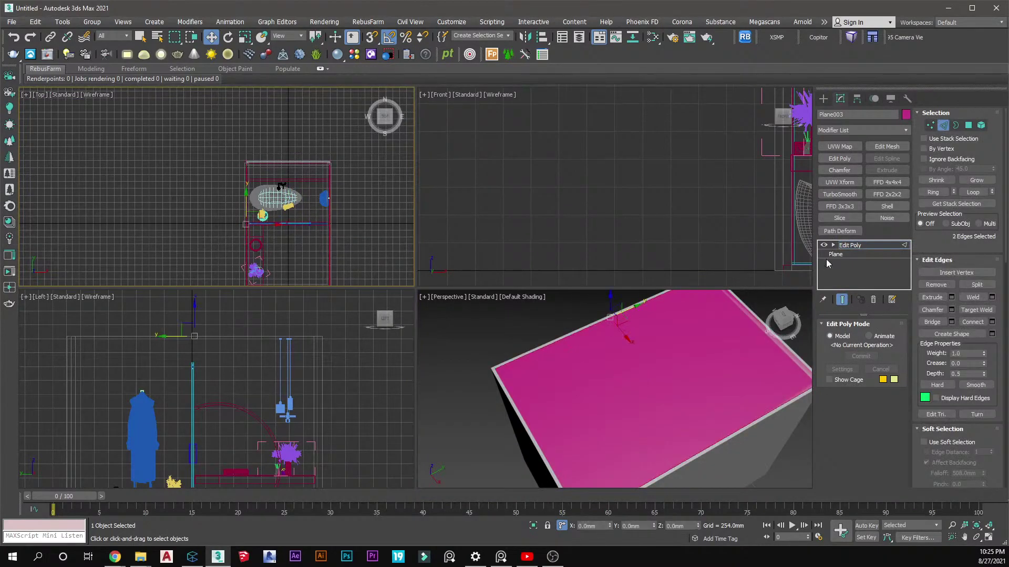
{"action": "left_click", "coordinate": [992, 322]}
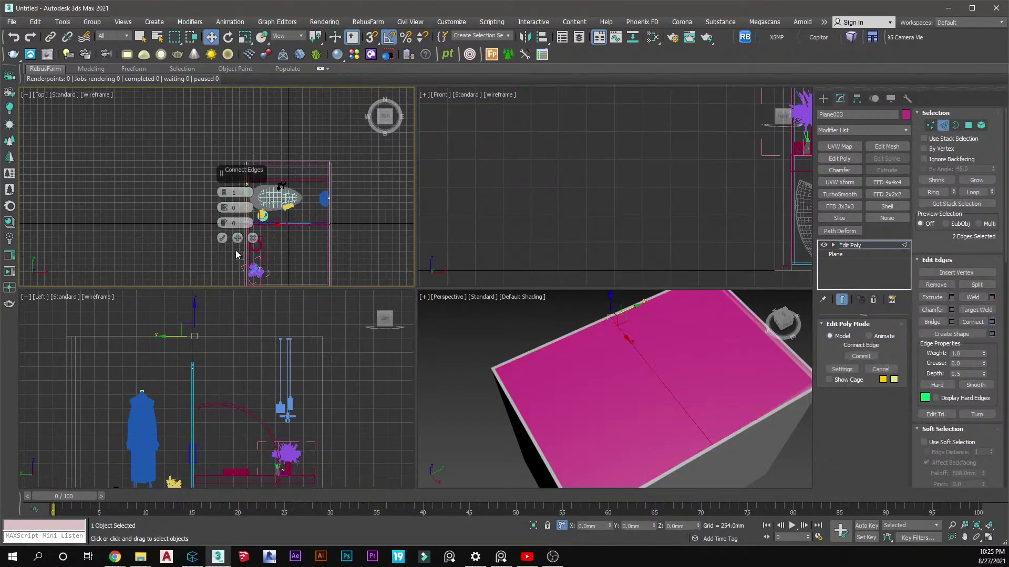
{"action": "left_click", "coordinate": [222, 238]}
Move the new ceiling edge toward the wall behind the bathtub, in line with the ledge's edge in plan
{"action": "scroll", "coordinate": [283, 173], "scroll_direction": "up", "scroll_amount": 2}
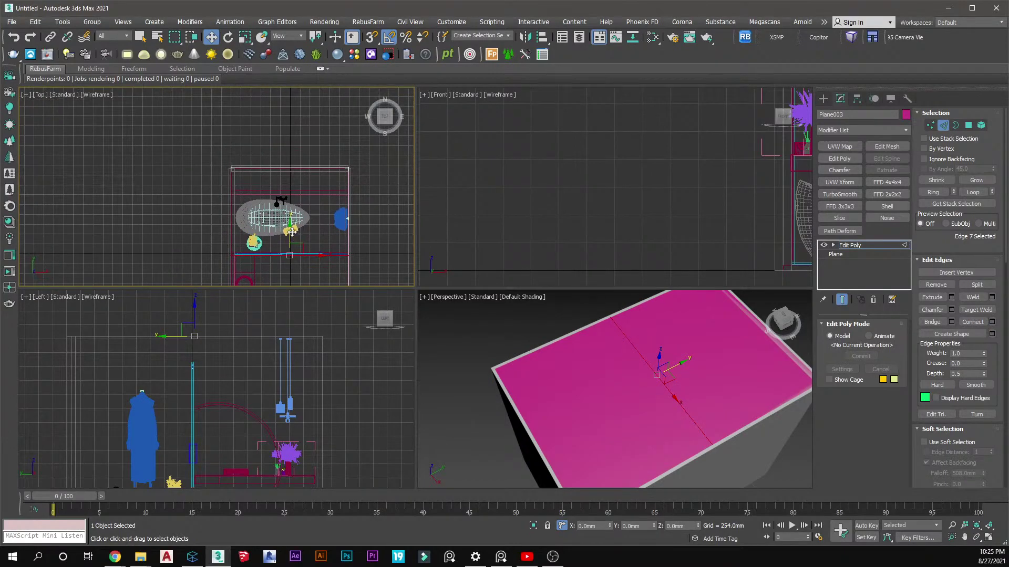
{"action": "left_click_drag", "start_coordinate": [285, 179], "coordinate": [307, 173]}
{"action": "scroll", "coordinate": [307, 173], "scroll_direction": "up", "scroll_amount": 3}
{"action": "scroll", "coordinate": [307, 173], "scroll_direction": "down", "scroll_amount": 2}
{"action": "middle_click_drag", "start_coordinate": [304, 161], "coordinate": [271, 173]}
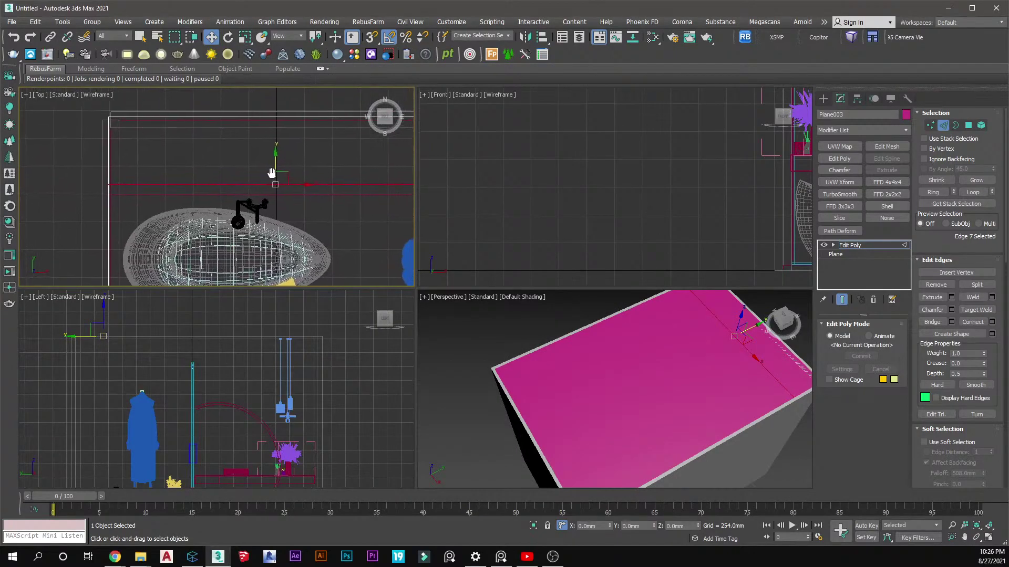
Extrude the larger ceiling polygon downward to form a dropped ceiling beside the narrow strip along the bathtub wall
{"action": "left_click", "coordinate": [971, 126]}
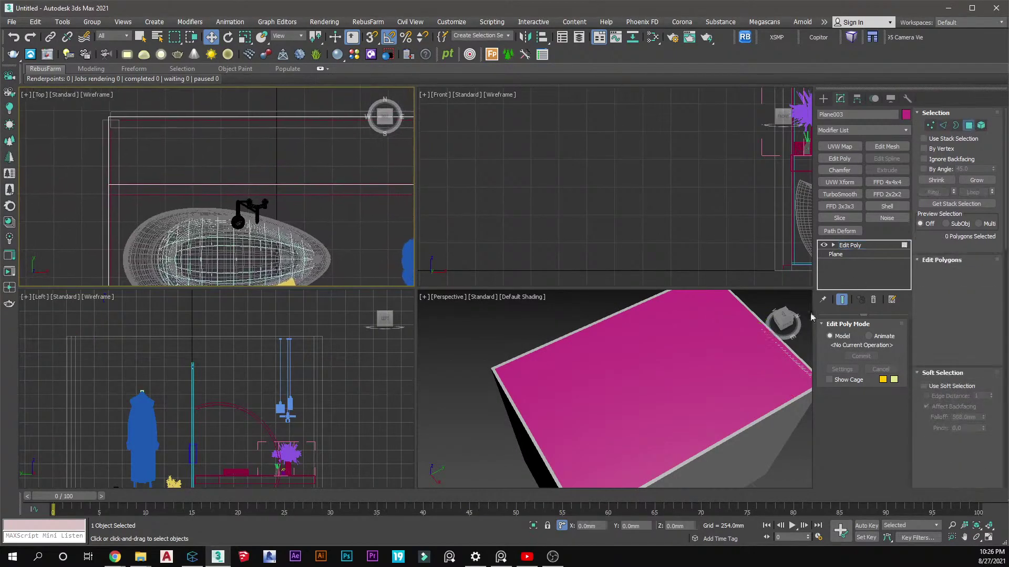
{"action": "left_click", "coordinate": [678, 359]}
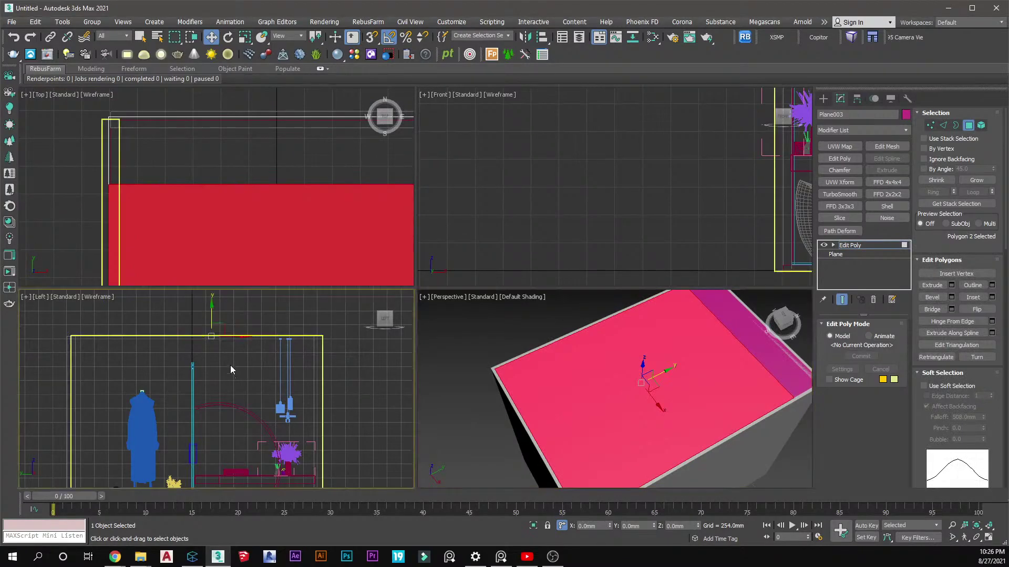
{"action": "middle_click_drag", "start_coordinate": [225, 363], "coordinate": [275, 362]}
{"action": "left_click_drag", "start_coordinate": [262, 319], "coordinate": [267, 335]}
{"action": "left_click", "coordinate": [825, 98]}
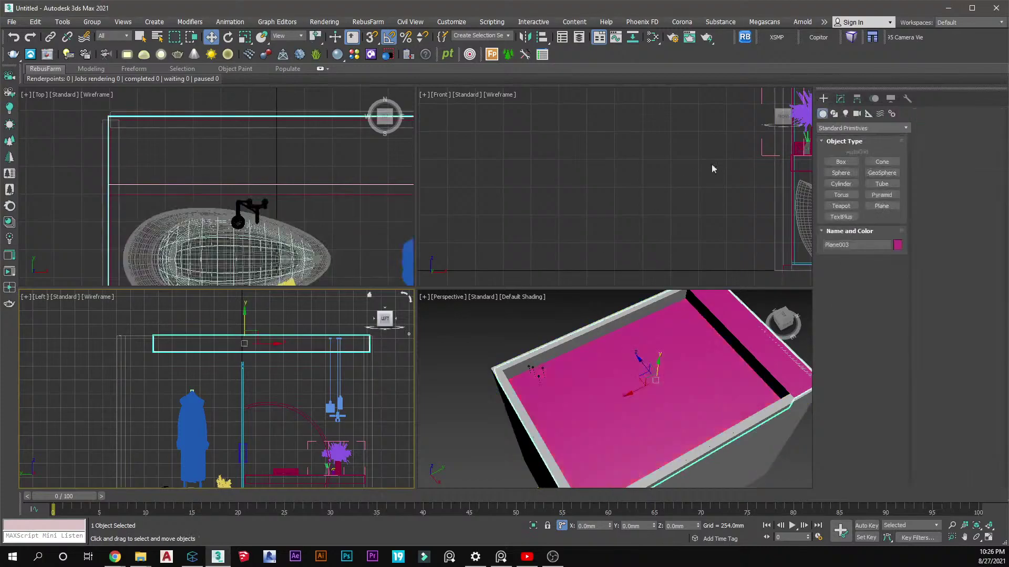
Open the hanging pendant lights group so its individual parts can be edited
{"action": "left_click", "coordinate": [331, 368]}
{"action": "scroll", "coordinate": [330, 368], "scroll_direction": "up", "scroll_amount": 4}
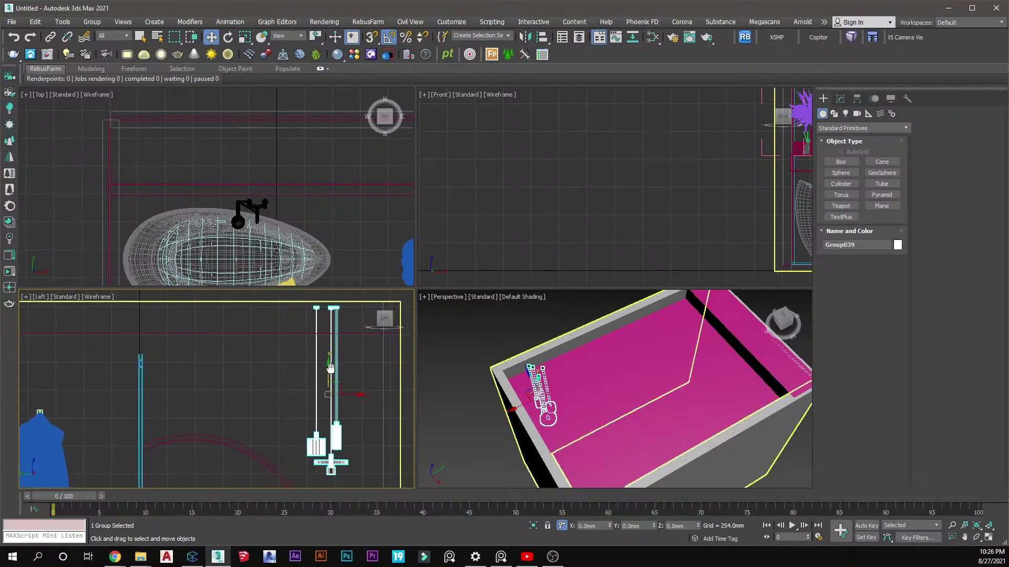
{"action": "right_click", "coordinate": [330, 366]}
{"action": "left_click", "coordinate": [394, 444]}
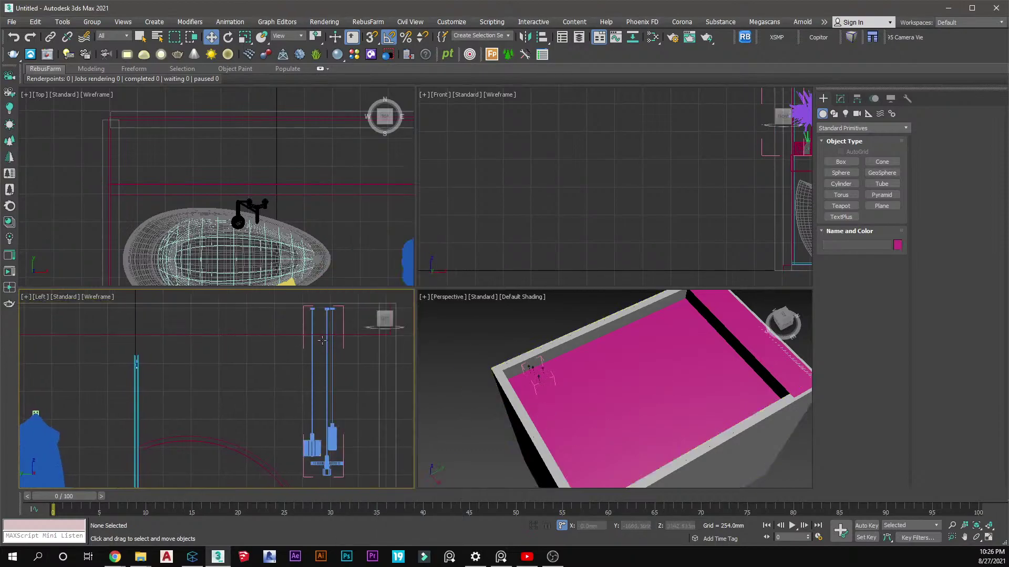
Select the ceiling canopies, cords and connecting parts of all three pendants inside the opened group
{"action": "scroll", "coordinate": [320, 350], "scroll_direction": "up", "scroll_amount": 2}
{"action": "scroll", "coordinate": [326, 320], "scroll_direction": "up", "scroll_amount": 2}
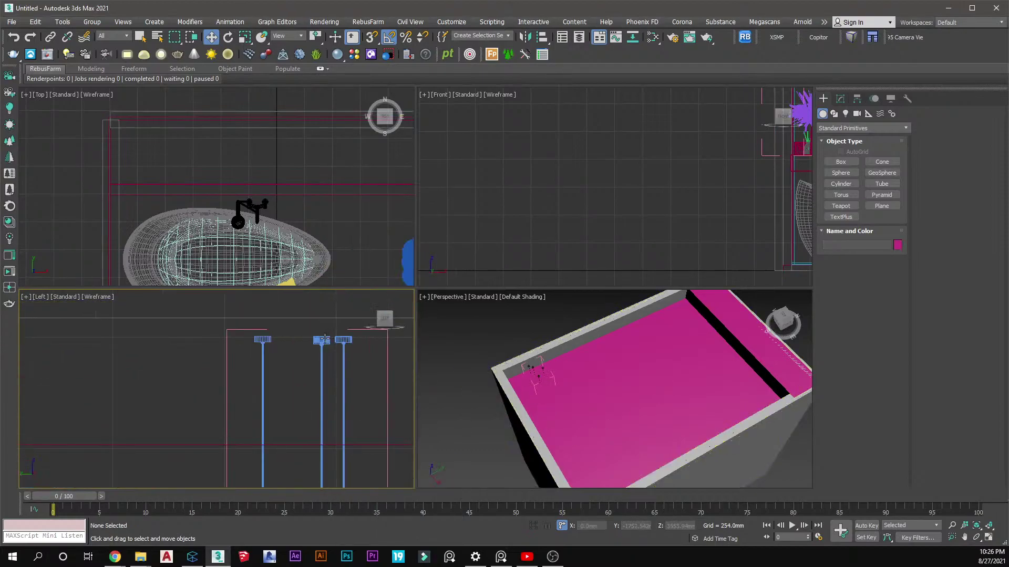
{"action": "left_click", "coordinate": [325, 338]}
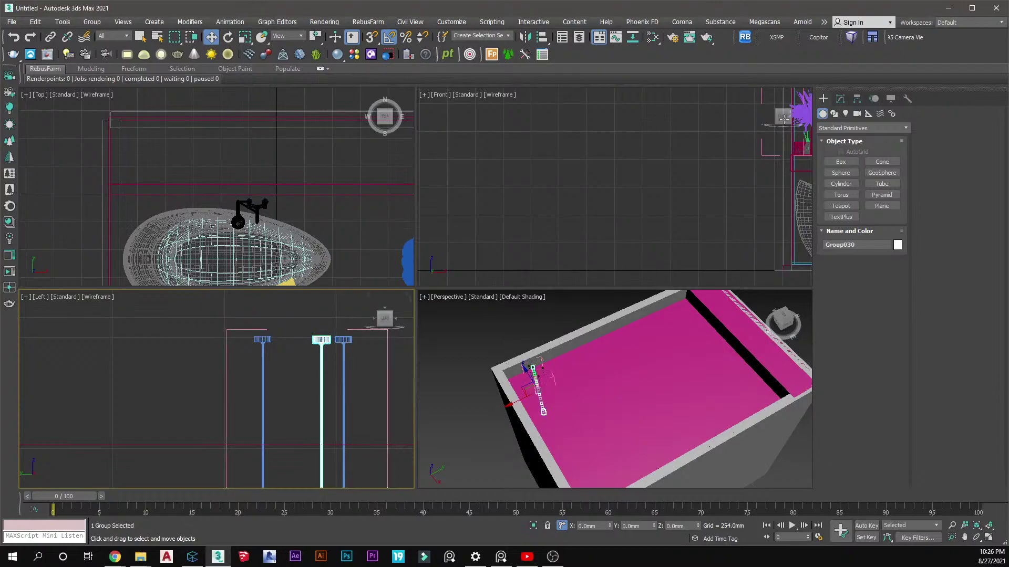
{"action": "left_click", "coordinate": [841, 100]}
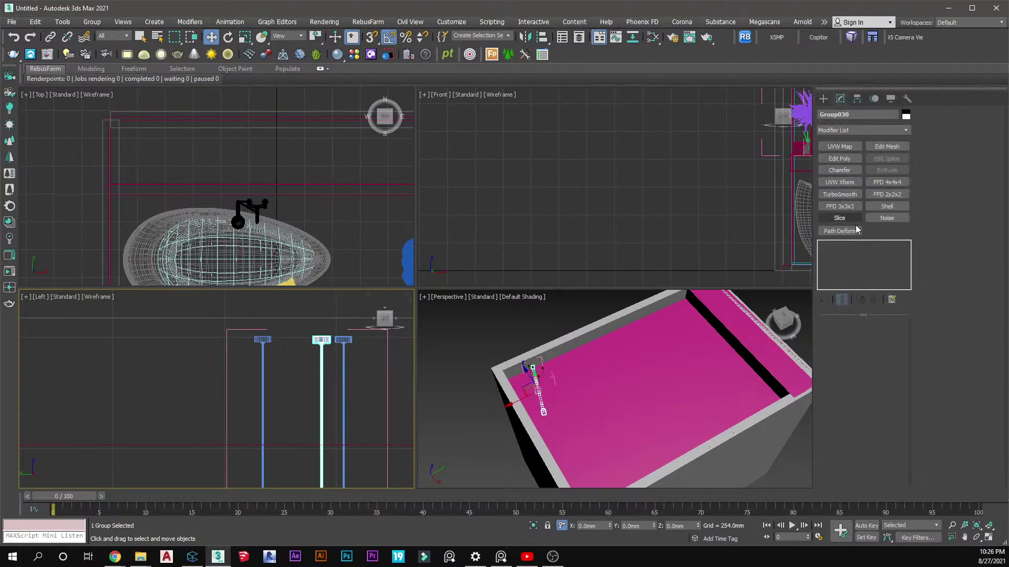
{"action": "scroll", "coordinate": [316, 346], "scroll_direction": "down", "scroll_amount": 2}
{"action": "left_click", "coordinate": [332, 346], "text": "ctrl"}
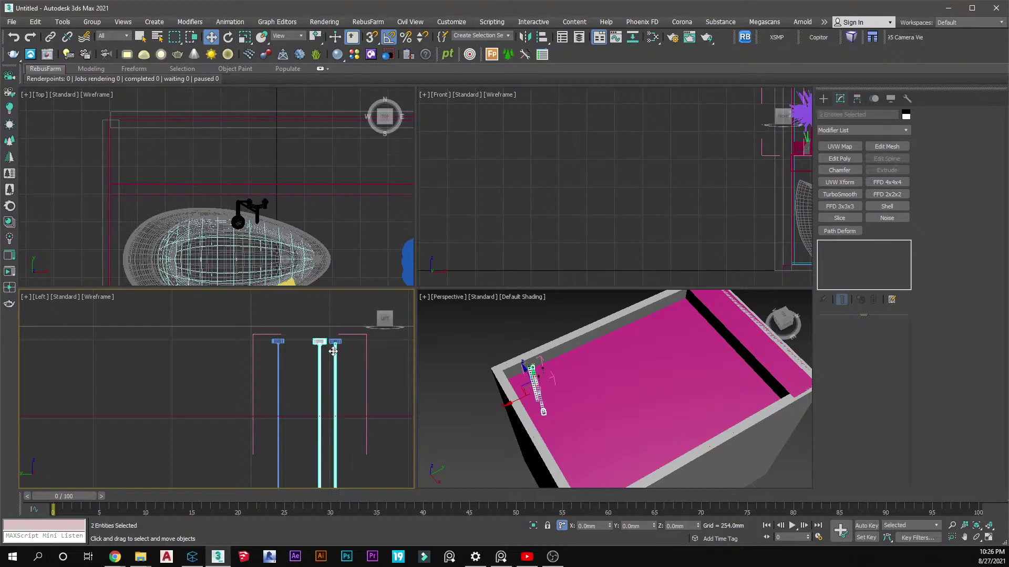
{"action": "scroll", "coordinate": [331, 347], "scroll_direction": "up", "scroll_amount": 2}
{"action": "left_click", "coordinate": [218, 348], "text": "ctrl"}
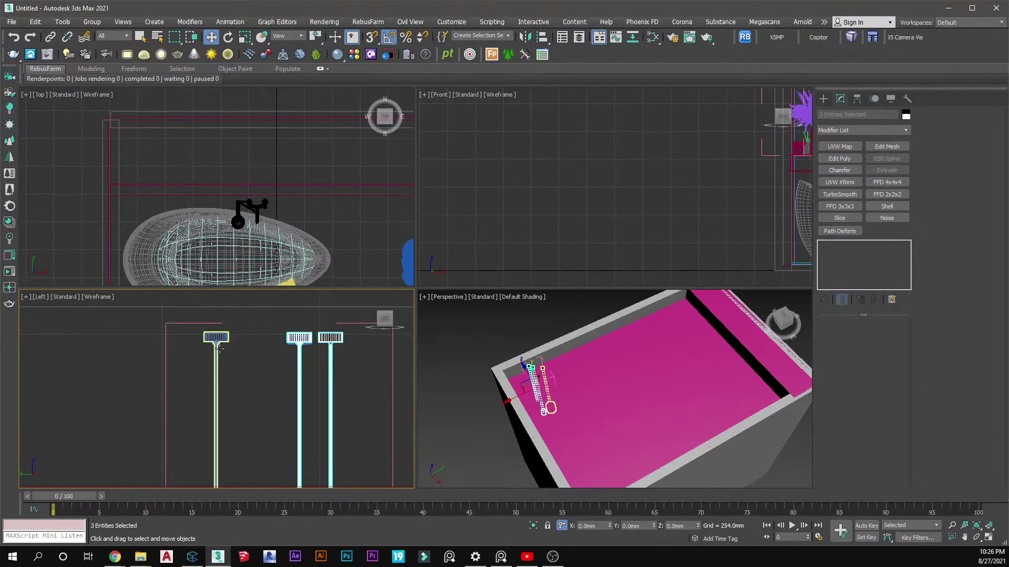
{"action": "scroll", "coordinate": [299, 353], "scroll_direction": "up", "scroll_amount": 3}
{"action": "scroll", "coordinate": [336, 338], "scroll_direction": "up", "scroll_amount": 3}
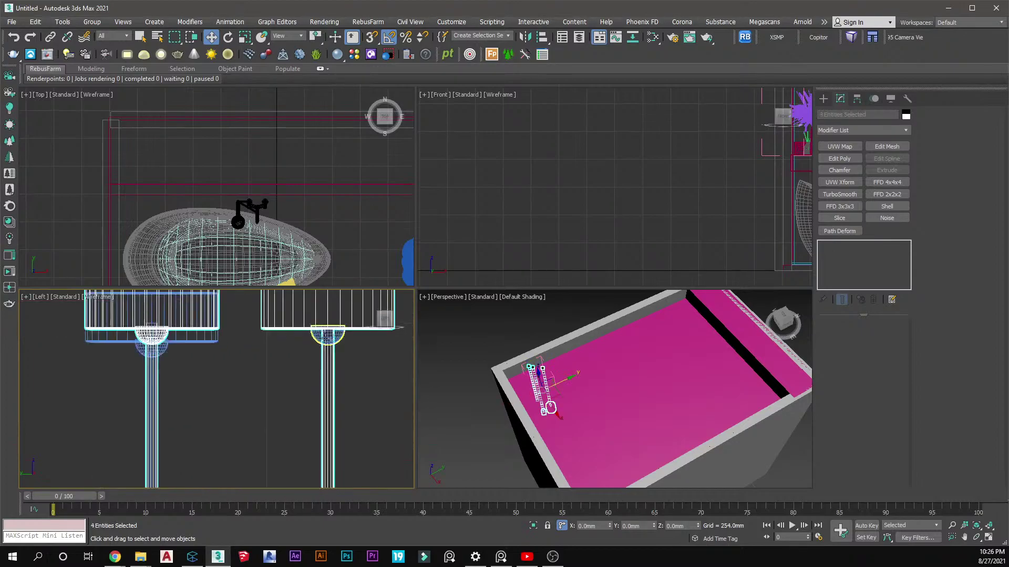
{"action": "left_click", "coordinate": [329, 338], "text": "ctrl"}
{"action": "scroll", "coordinate": [203, 352], "scroll_direction": "down", "scroll_amount": 5}
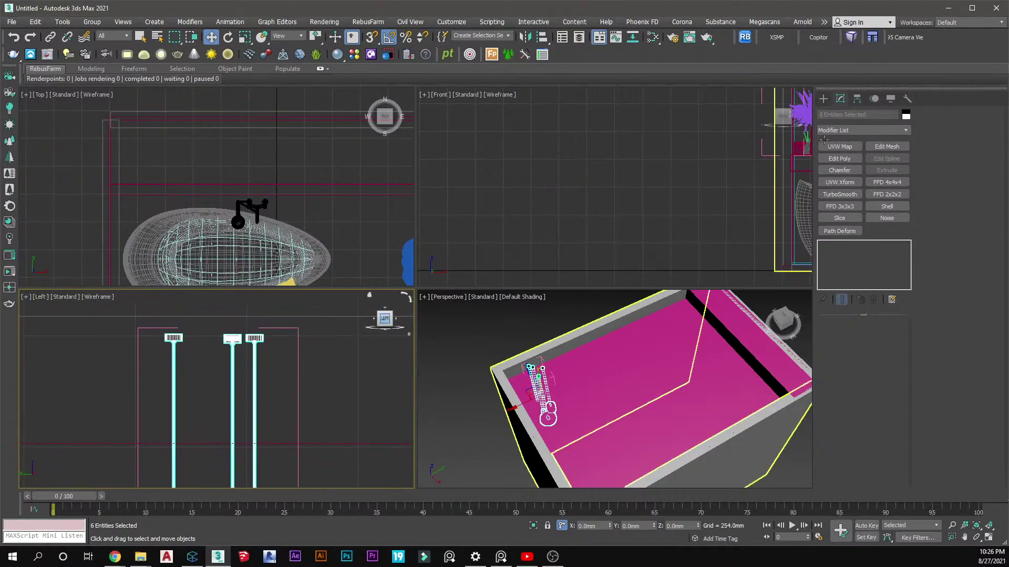
Add an Edit Poly modifier to the selected pendant parts and lower their upper vertices to the dropped ceiling's underside
{"action": "left_click", "coordinate": [839, 158]}
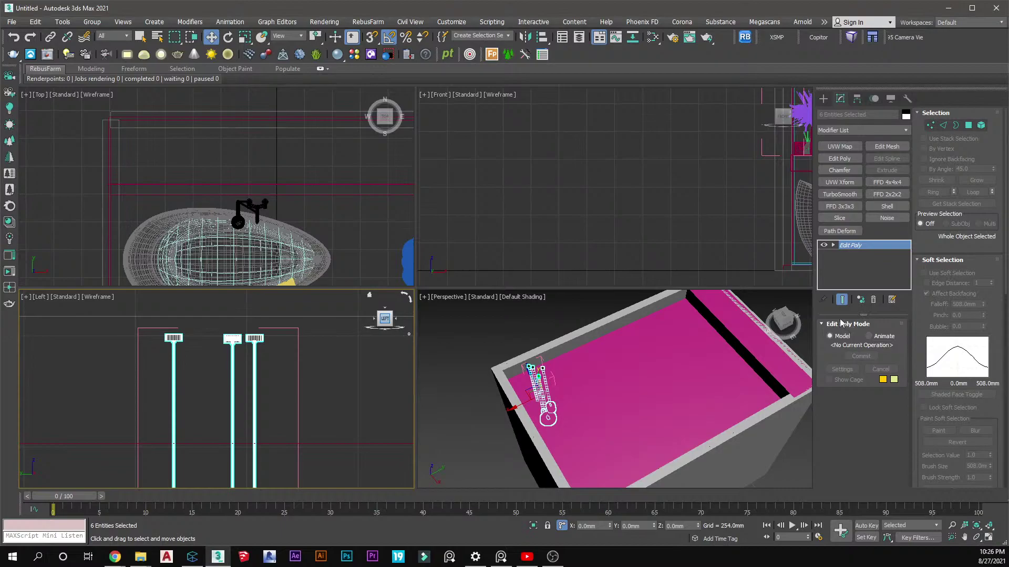
{"action": "left_click", "coordinate": [930, 126]}
{"action": "scroll", "coordinate": [315, 345], "scroll_direction": "down", "scroll_amount": 2}
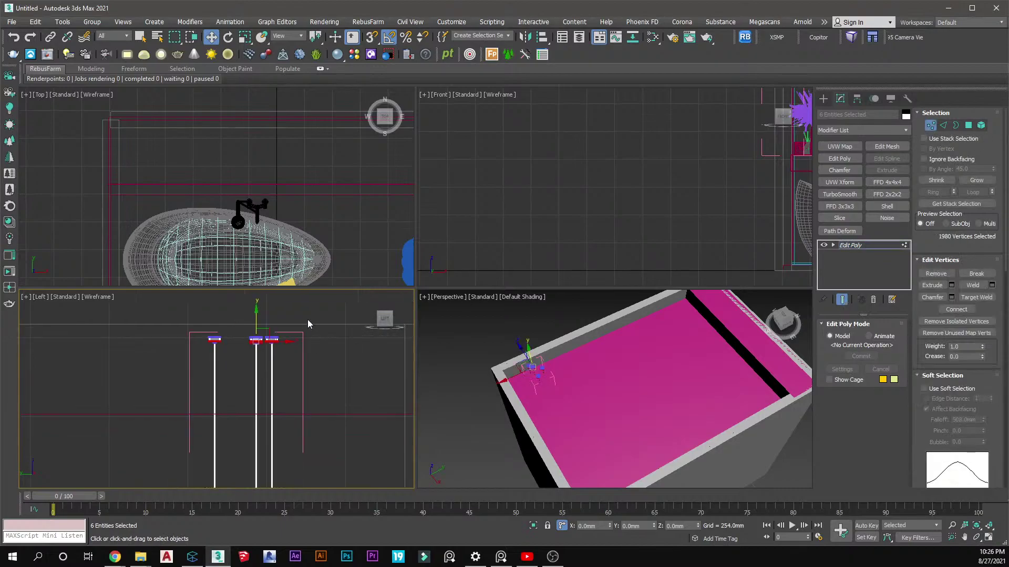
{"action": "left_click_drag", "start_coordinate": [258, 321], "coordinate": [258, 398]}
{"action": "scroll", "coordinate": [258, 401], "scroll_direction": "up", "scroll_amount": 4}
{"action": "scroll", "coordinate": [256, 454], "scroll_direction": "up", "scroll_amount": 4}
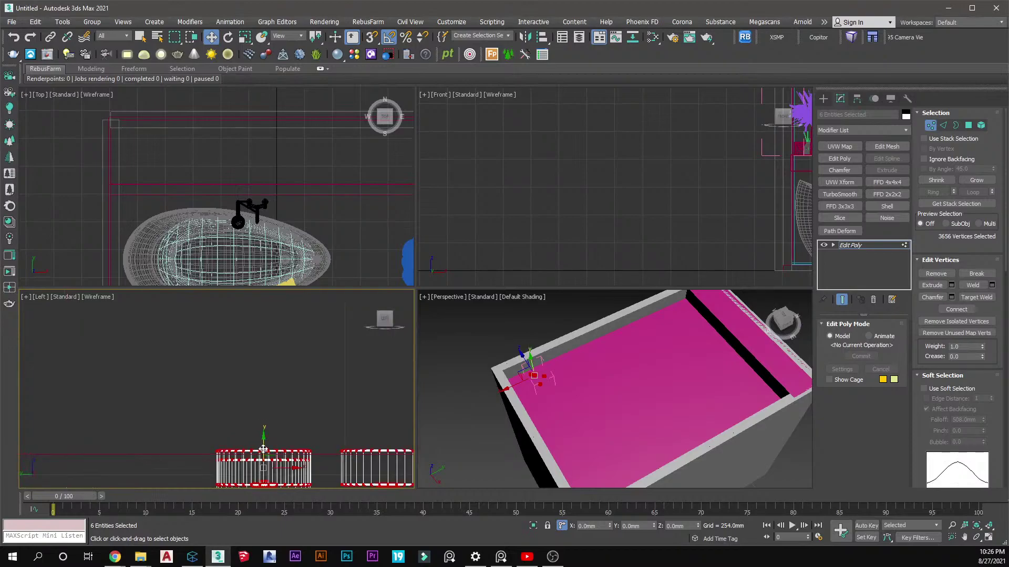
{"action": "scroll", "coordinate": [263, 378], "scroll_direction": "down", "scroll_amount": 4}
Convert the selected pendant parts to Editable Poly and clear the selection
{"action": "right_click", "coordinate": [286, 273]}
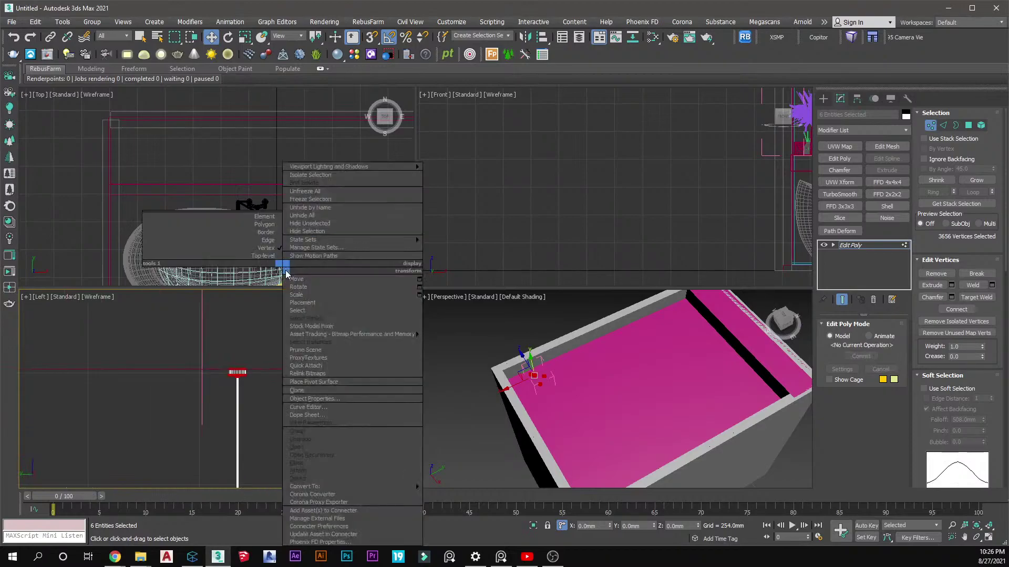
{"action": "mouse_move", "coordinate": [411, 487]}
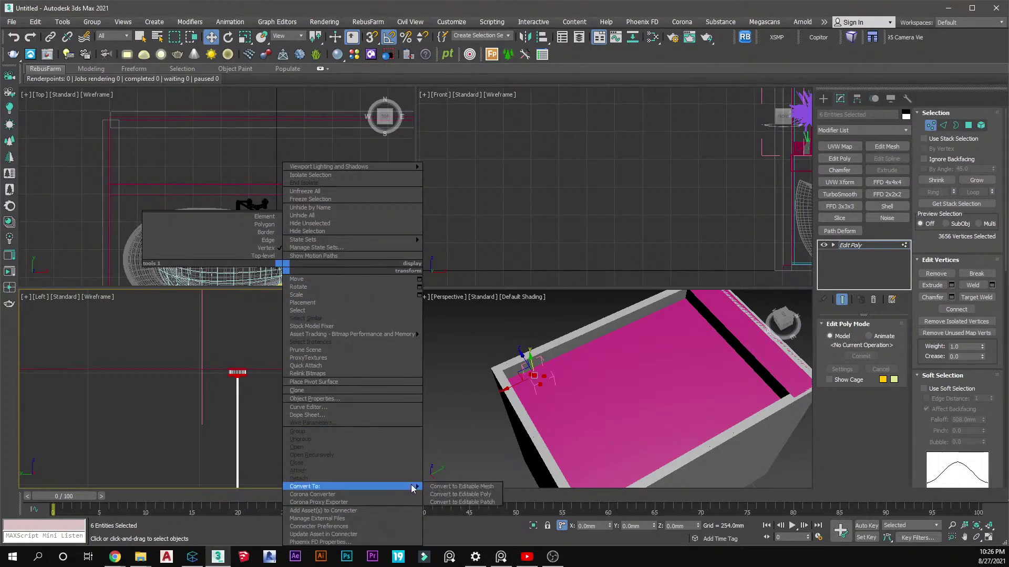
{"action": "left_click", "coordinate": [460, 494]}
{"action": "left_click", "coordinate": [463, 436]}
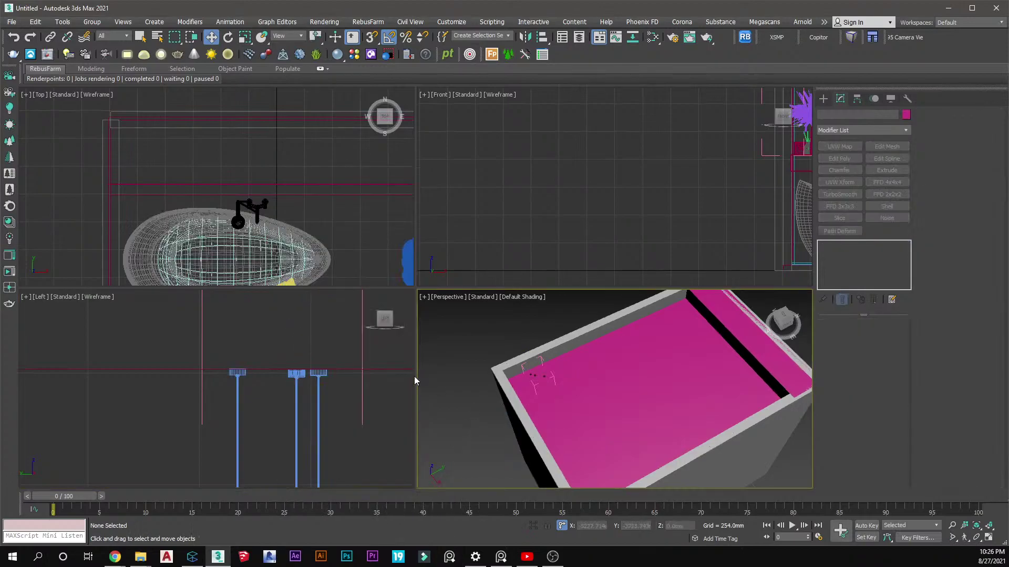
Place a targeted Corona camera in plan, facing the counter wall from the opposite side, with its target about 1609 mm away
{"action": "left_click", "coordinate": [340, 344]}
{"action": "left_click", "coordinate": [136, 38]}
{"action": "left_click", "coordinate": [219, 152]}
{"action": "key", "text": "z"}
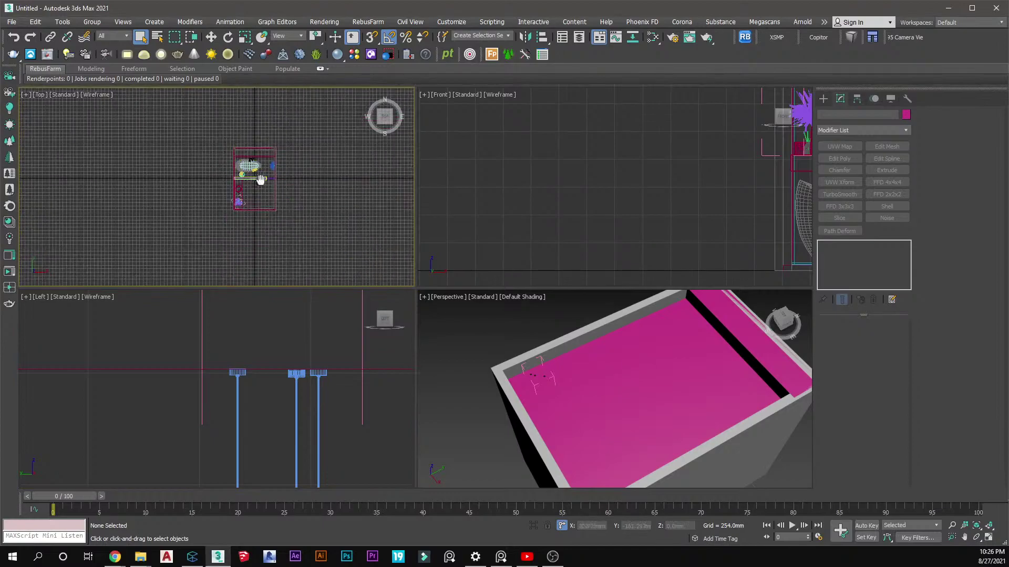
{"action": "middle_click_drag", "start_coordinate": [176, 161], "coordinate": [196, 170]}
{"action": "left_click", "coordinate": [12, 78]}
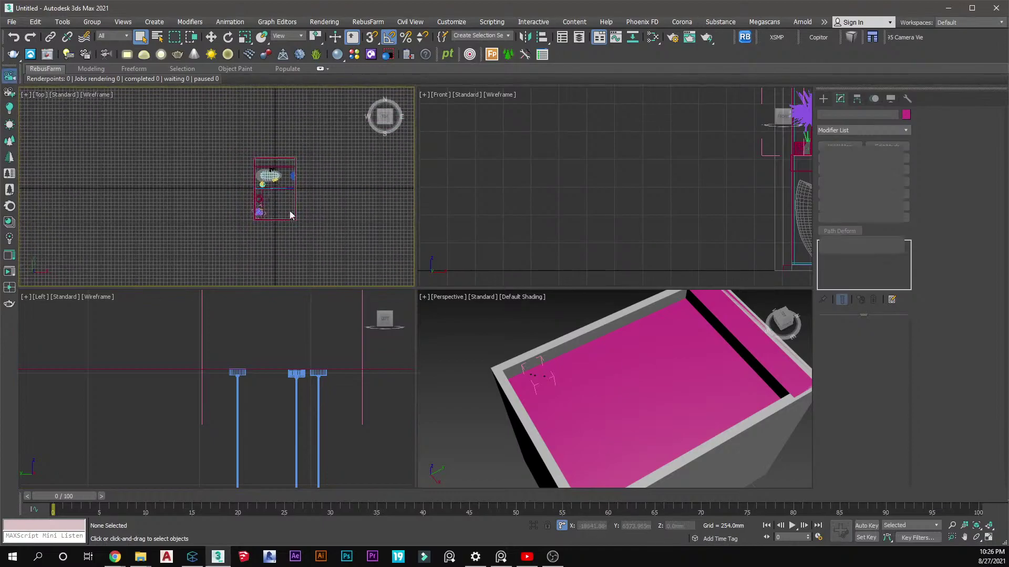
{"action": "scroll", "coordinate": [284, 202], "scroll_direction": "up", "scroll_amount": 3}
{"action": "middle_click_drag", "start_coordinate": [283, 197], "coordinate": [314, 206]}
{"action": "left_click_drag", "start_coordinate": [304, 211], "coordinate": [284, 216]}
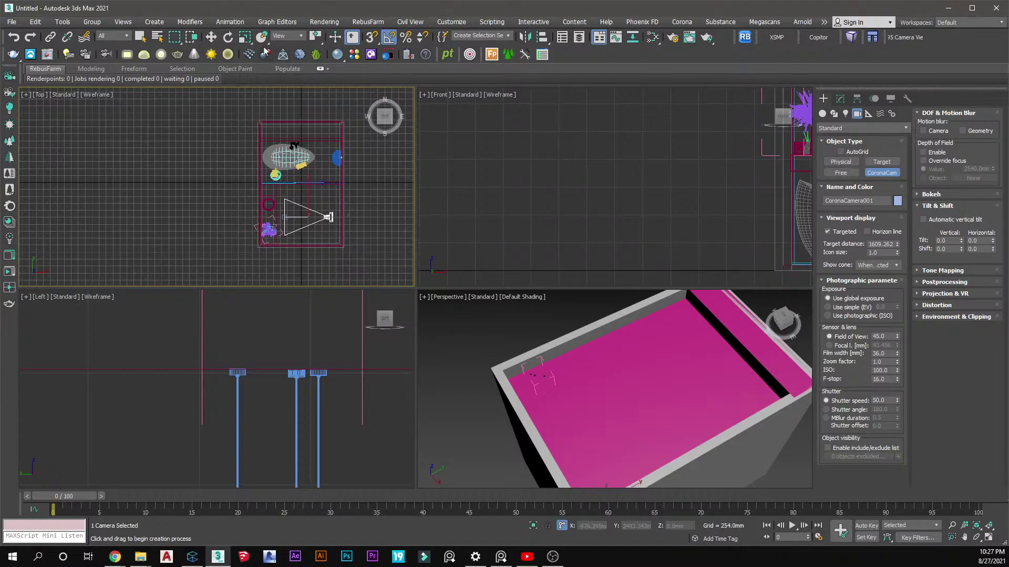
Show the perspective viewport through the new camera and raise the camera to just above the counter's height
{"action": "left_click", "coordinate": [211, 37]}
{"action": "right_click", "coordinate": [547, 342]}
{"action": "key", "text": "c"}
{"action": "middle_click_drag", "start_coordinate": [575, 314], "coordinate": [594, 405]}
Set the Corona camera's field of view to 60
{"action": "left_click", "coordinate": [840, 98]}
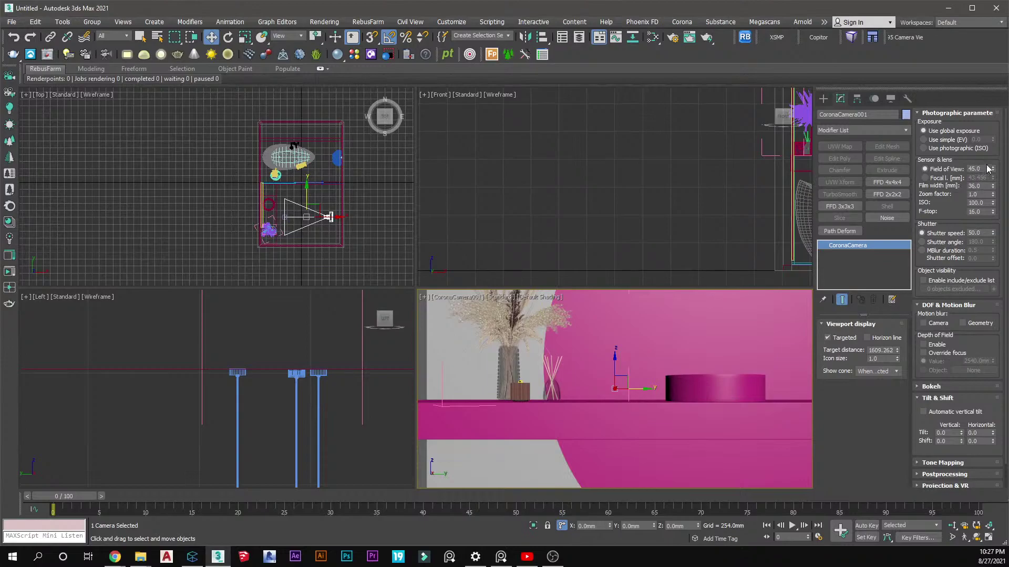
{"action": "double_click", "coordinate": [987, 169]}
{"action": "type", "text": "60"}
{"action": "key", "text": "Return"}
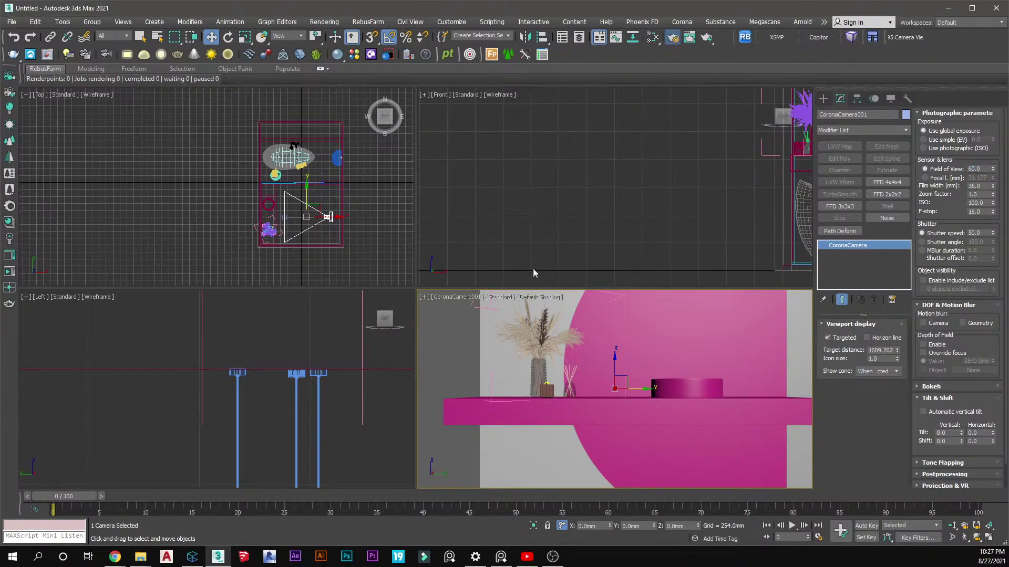
Set the render output to a custom size of 600 by 800 and lock its image aspect
{"action": "key", "text": "F10"}
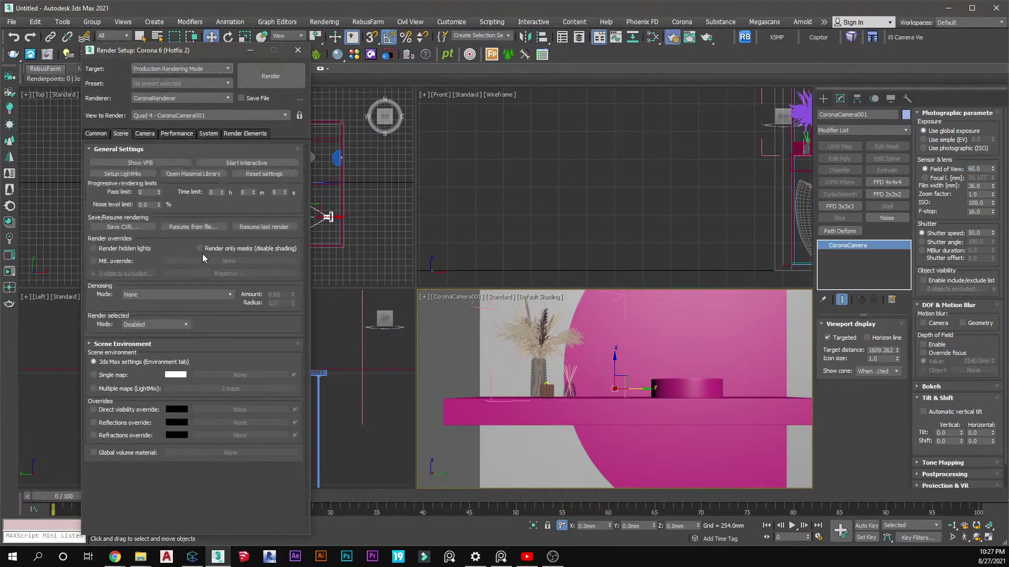
{"action": "left_click", "coordinate": [95, 134]}
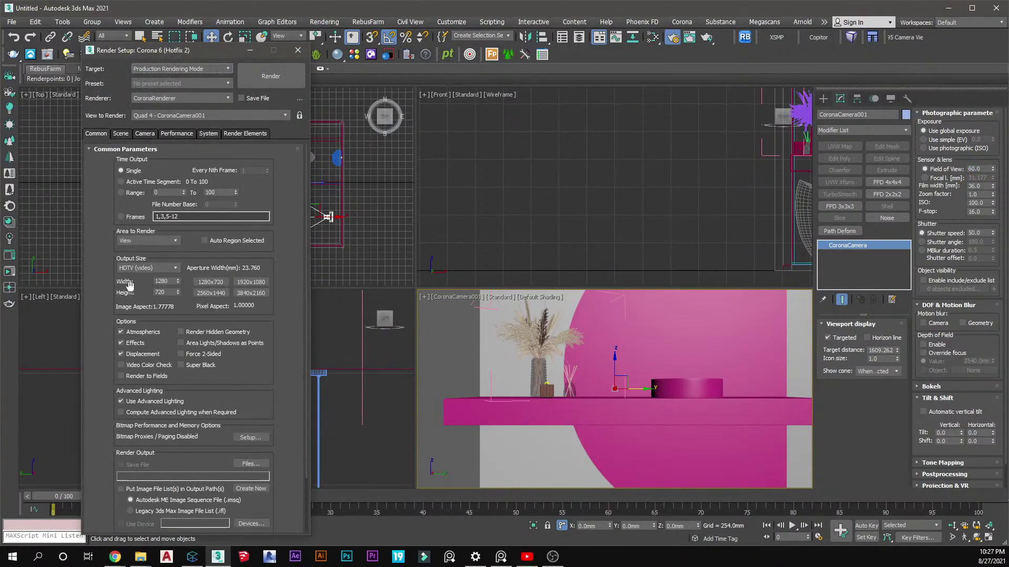
{"action": "left_click", "coordinate": [154, 269]}
{"action": "left_click", "coordinate": [156, 275]}
{"action": "double_click", "coordinate": [170, 282]}
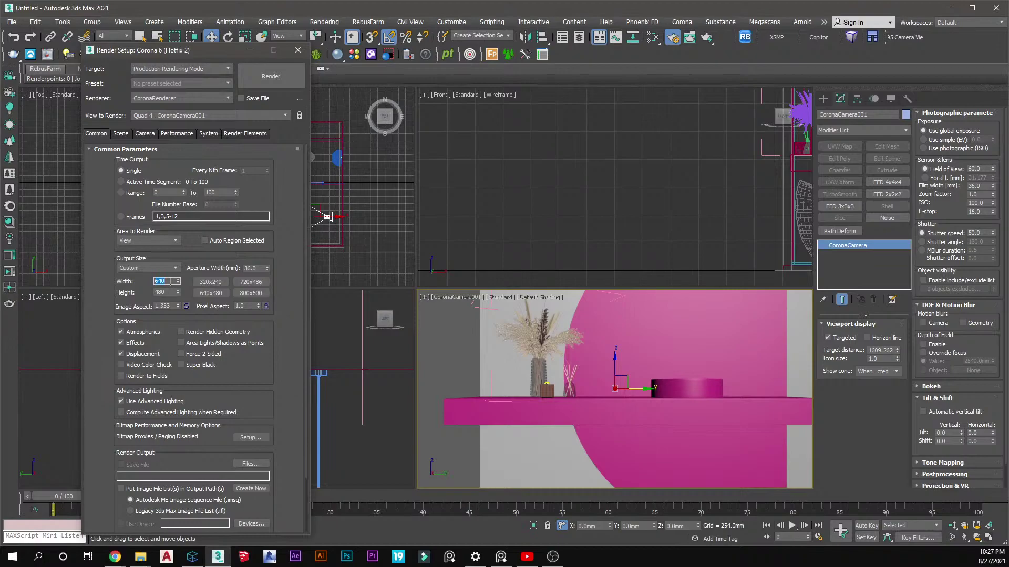
{"action": "key", "text": "Tab"}
{"action": "type", "text": "800"}
{"action": "key", "text": "Tab"}
{"action": "left_click", "coordinate": [185, 306]}
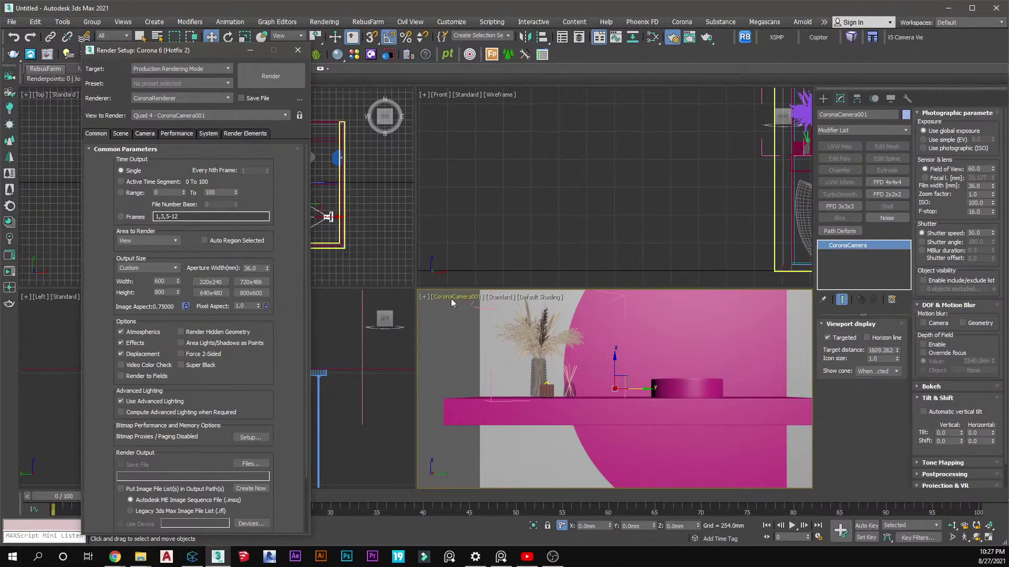
Turn on safe frames in the camera viewport and close the render setup
{"action": "left_click", "coordinate": [528, 304]}
{"action": "left_click", "coordinate": [530, 303]}
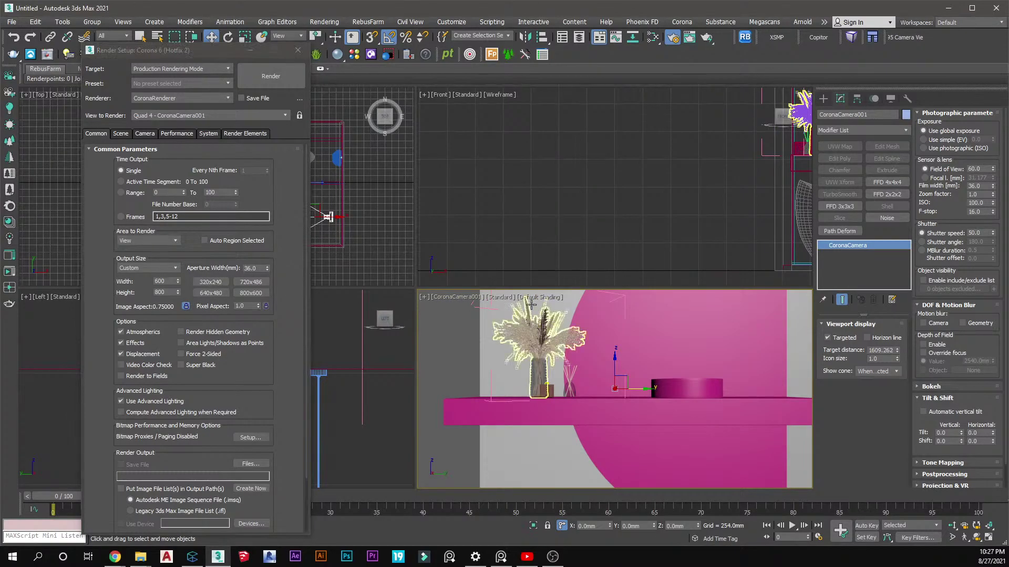
{"action": "key", "text": "shift+f"}
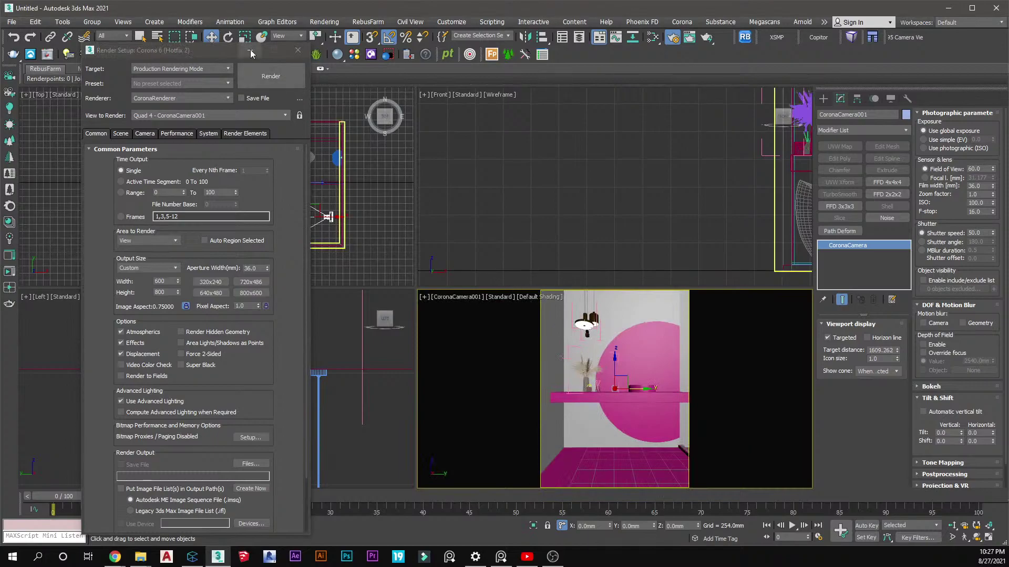
{"action": "left_click", "coordinate": [298, 49]}
Move the camera back from the counter in plan to about 1825 mm from its target
{"action": "scroll", "coordinate": [303, 225], "scroll_direction": "up", "scroll_amount": 5}
{"action": "left_click", "coordinate": [318, 215]}
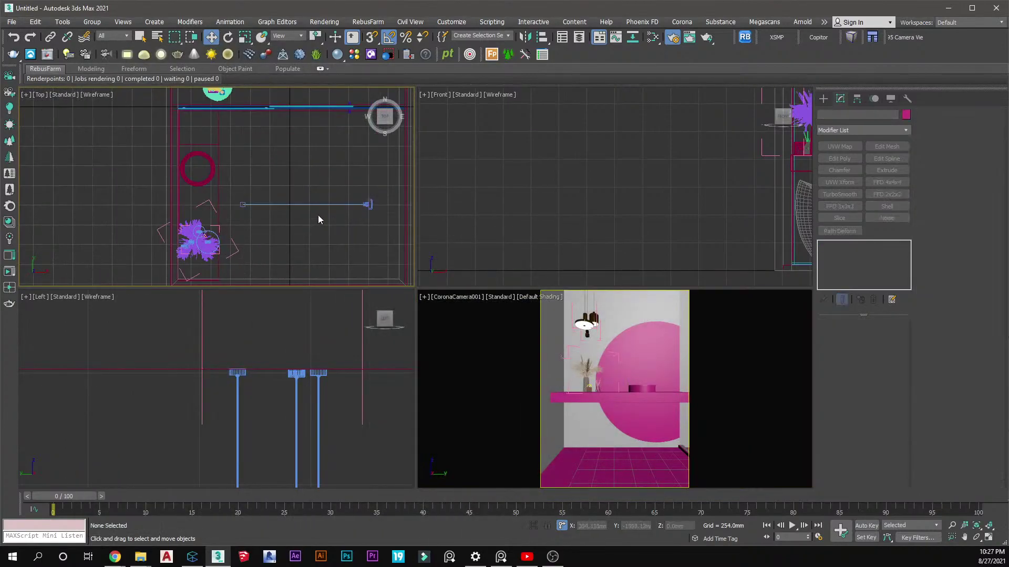
{"action": "left_click", "coordinate": [370, 205]}
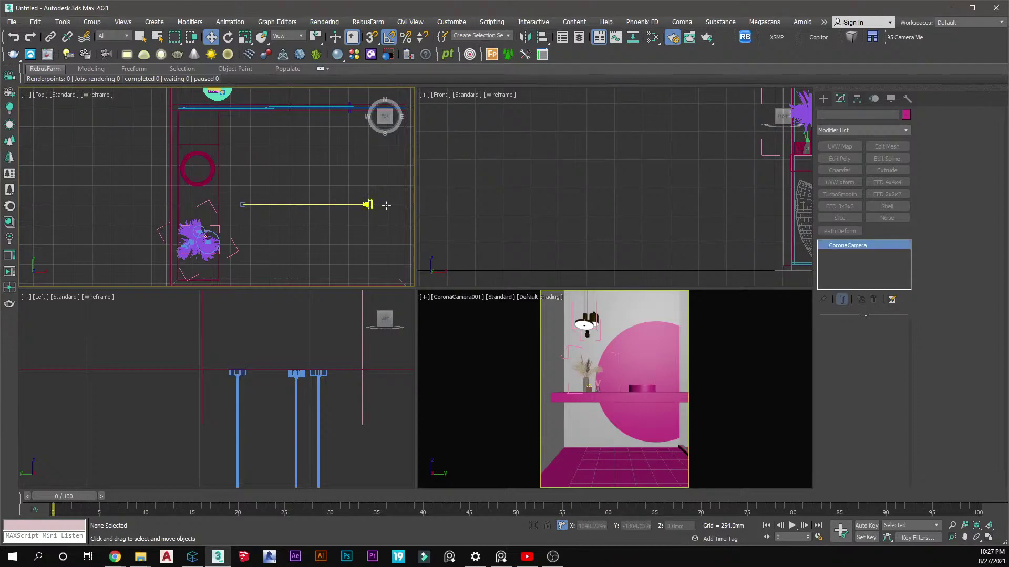
{"action": "left_click_drag", "start_coordinate": [328, 205], "coordinate": [347, 206]}
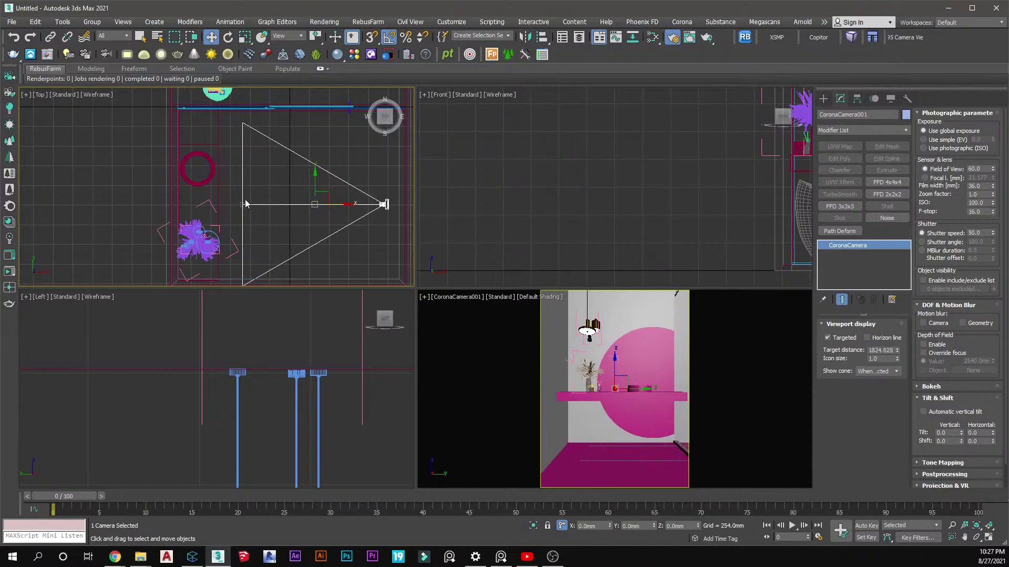
Turn on automatic vertical tilt for the Corona camera
{"action": "left_click", "coordinate": [243, 204]}
{"action": "scroll", "coordinate": [310, 338], "scroll_direction": "down", "scroll_amount": 5}
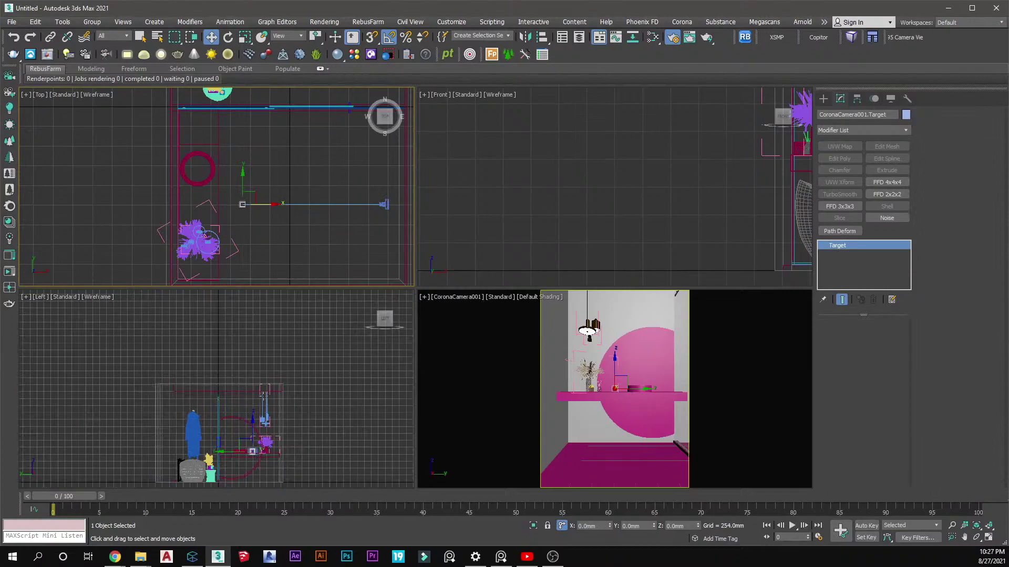
{"action": "middle_click_drag", "start_coordinate": [265, 395], "coordinate": [264, 376]}
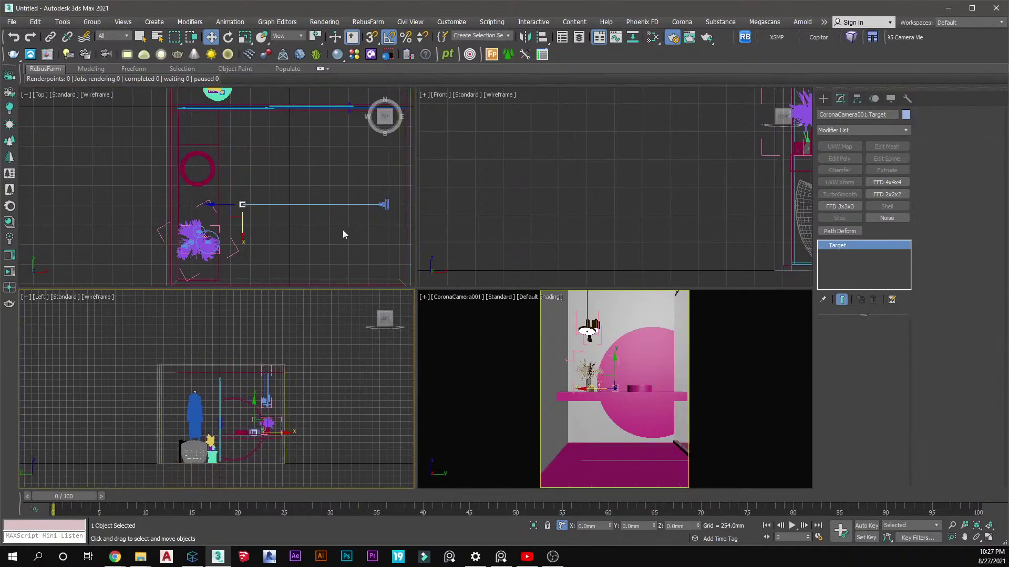
{"action": "left_click", "coordinate": [387, 206]}
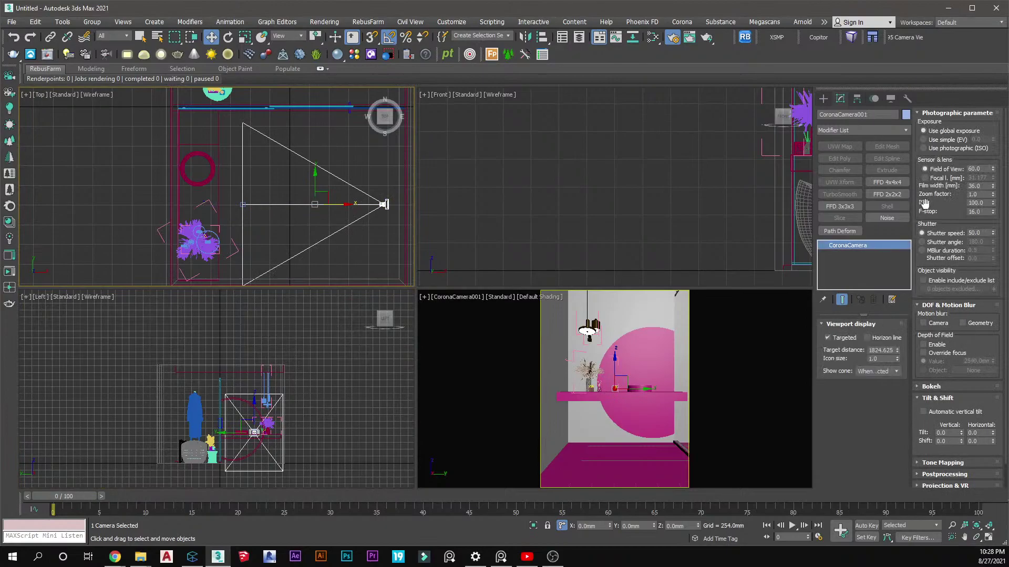
{"action": "left_click", "coordinate": [929, 413]}
{"action": "left_click", "coordinate": [237, 208]}
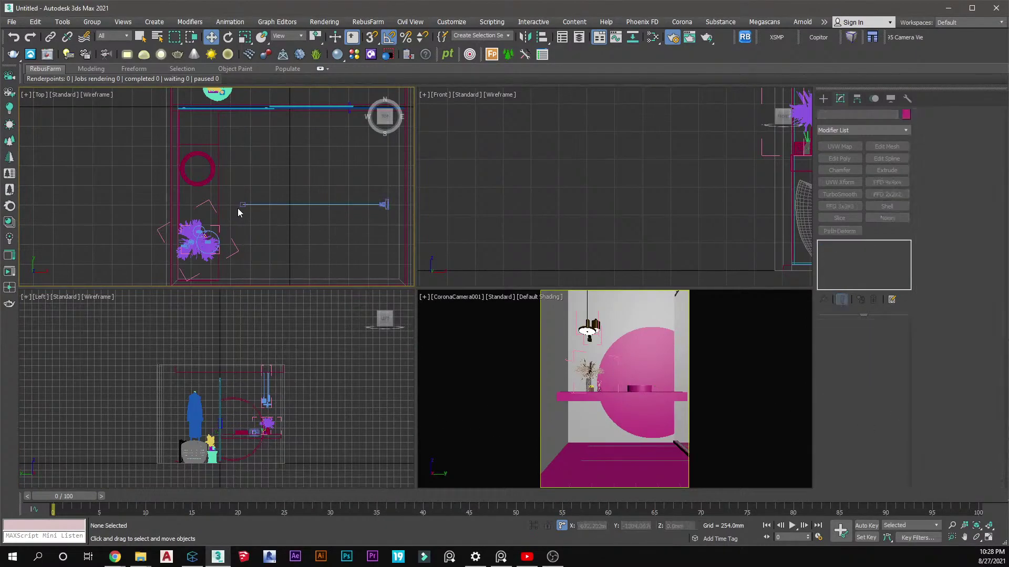
Raise the Corona camera slightly and reframe its view to include the ceiling edge, pendant lights, counter and floor
{"action": "left_click", "coordinate": [385, 204]}
{"action": "left_click", "coordinate": [254, 433]}
{"action": "scroll", "coordinate": [254, 432], "scroll_direction": "up", "scroll_amount": 4}
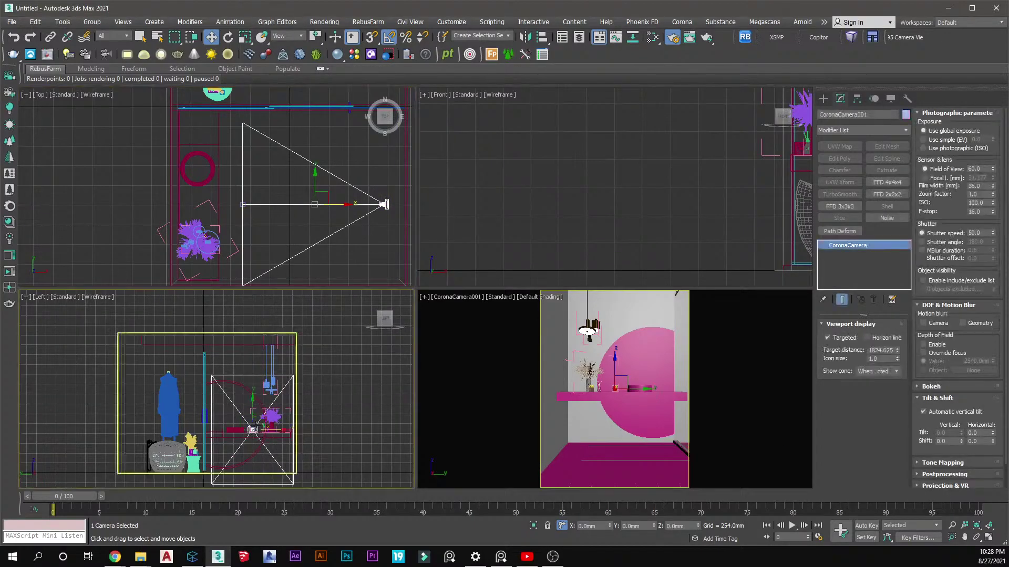
{"action": "left_click_drag", "start_coordinate": [254, 413], "coordinate": [255, 412]}
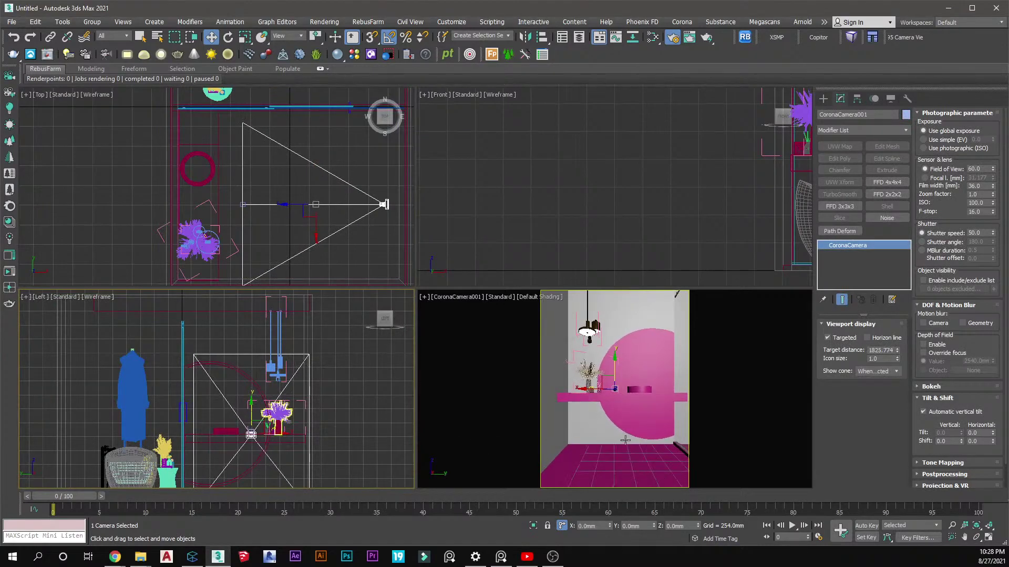
{"action": "middle_click_drag", "start_coordinate": [630, 372], "coordinate": [628, 369]}
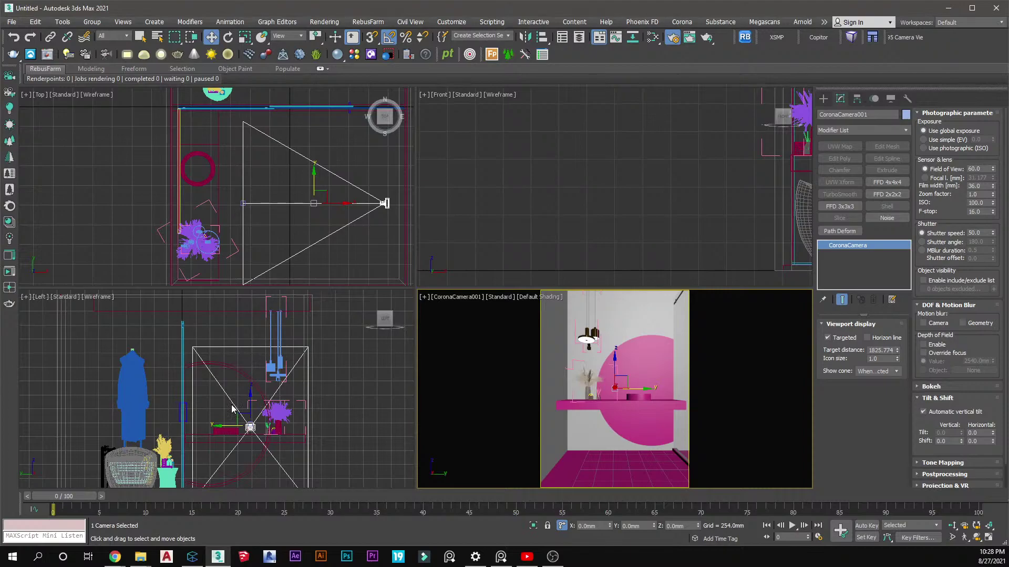
{"action": "left_click", "coordinate": [285, 219]}
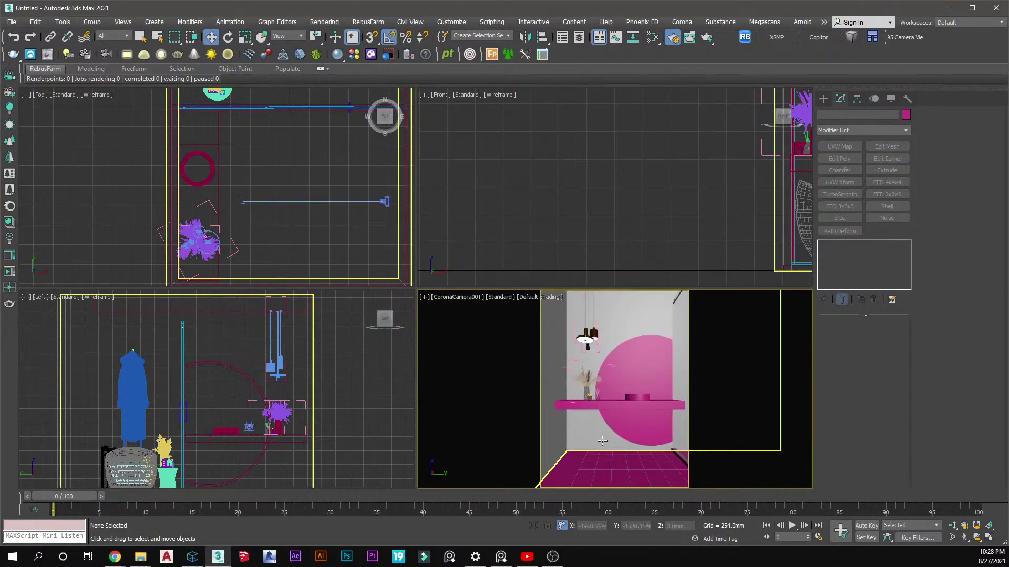
{"action": "key", "text": "alt+w"}
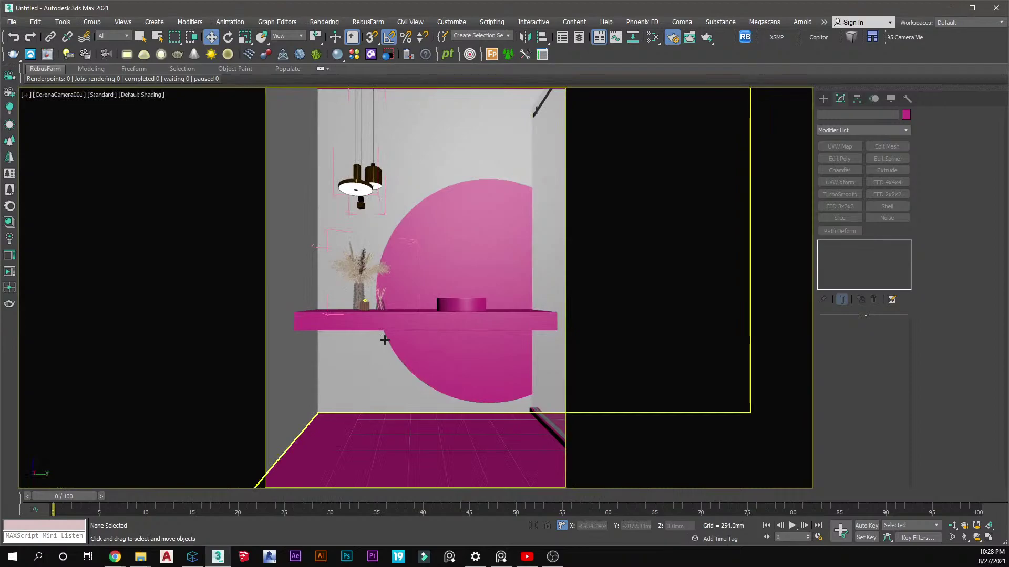
{"action": "mouse_move", "coordinate": [404, 291]}
{"action": "middle_mouse_down"}
{"action": "mouse_move", "coordinate": [405, 273]}
{"action": "mouse_move", "coordinate": [406, 285]}
{"action": "middle_mouse_up"}
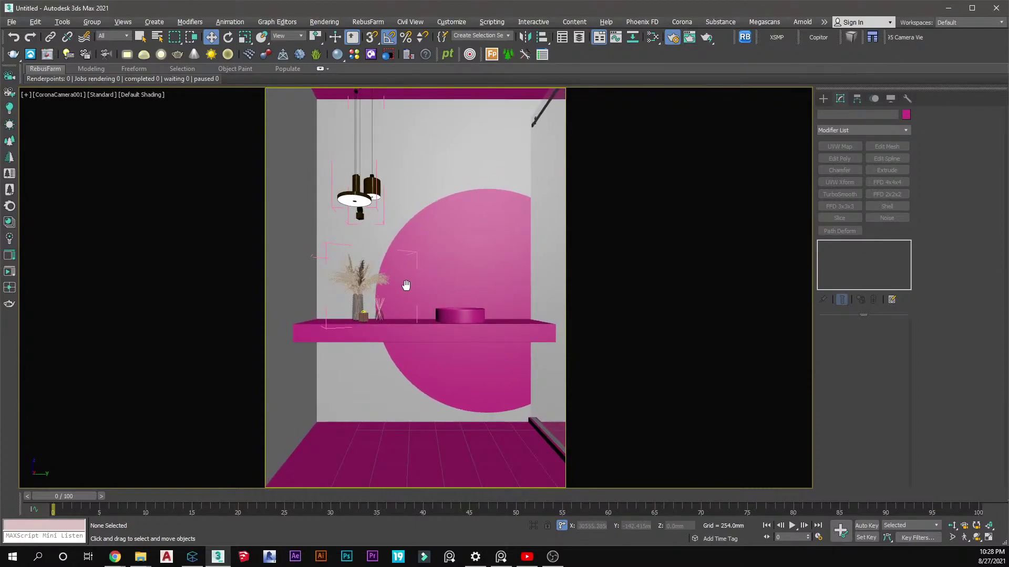
Close the open pendant light group so that all the pendants select as one object
{"action": "left_click", "coordinate": [359, 201]}
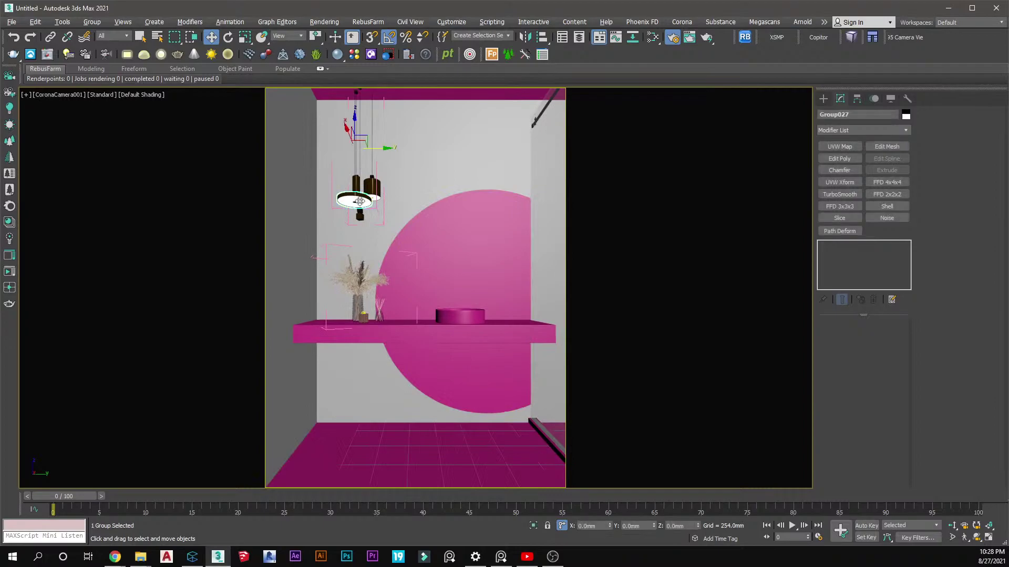
{"action": "right_click", "coordinate": [359, 201]}
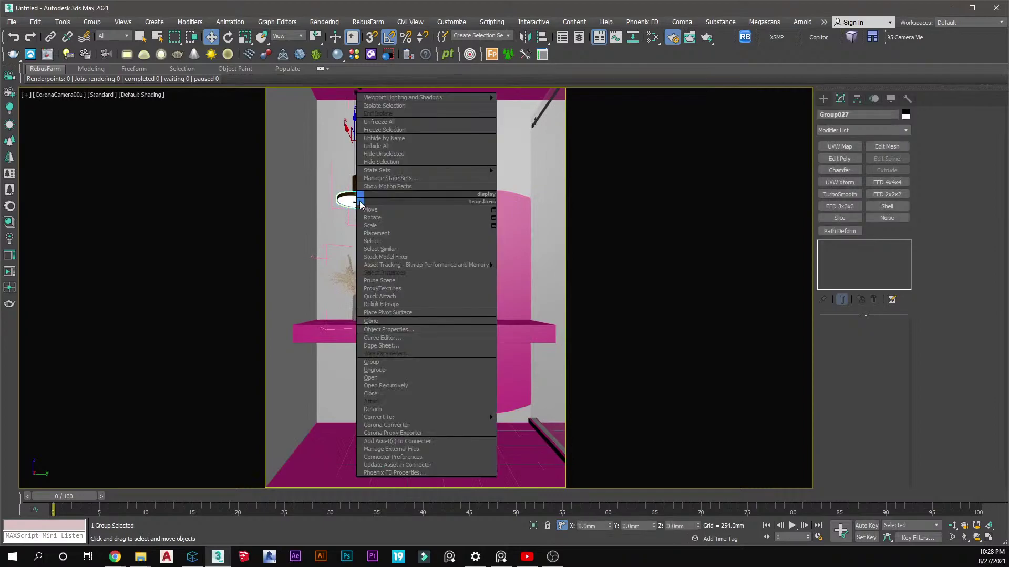
{"action": "left_click", "coordinate": [377, 394]}
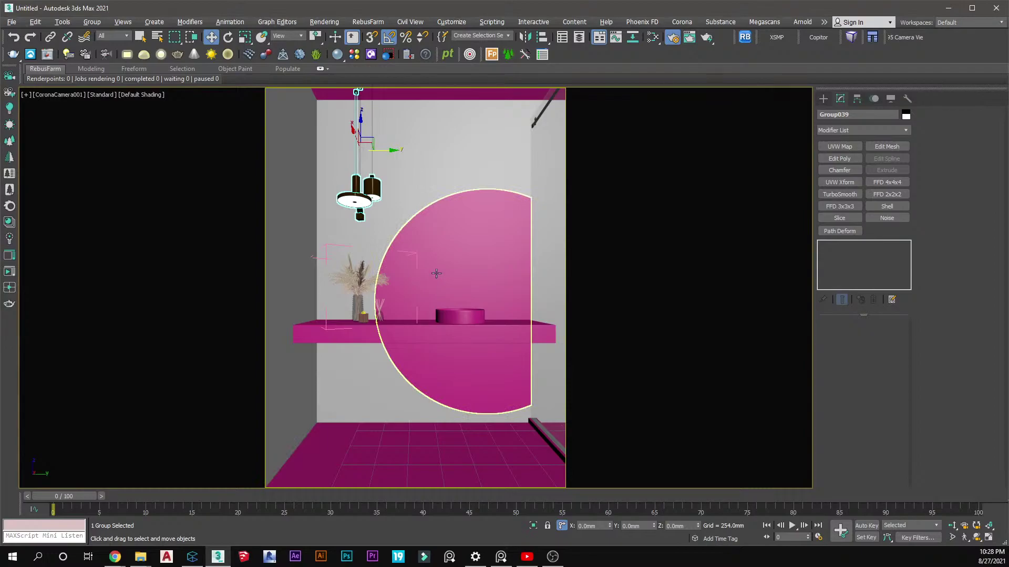
{"action": "key", "text": "alt+w"}
{"action": "left_click", "coordinate": [381, 219]}
{"action": "left_click", "coordinate": [387, 205]}
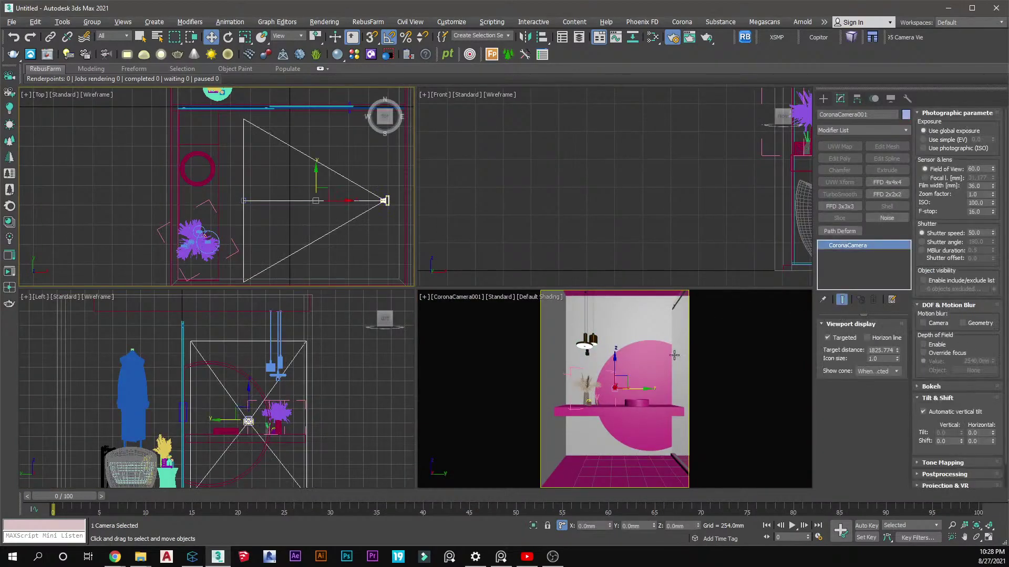
{"action": "left_click", "coordinate": [617, 360]}
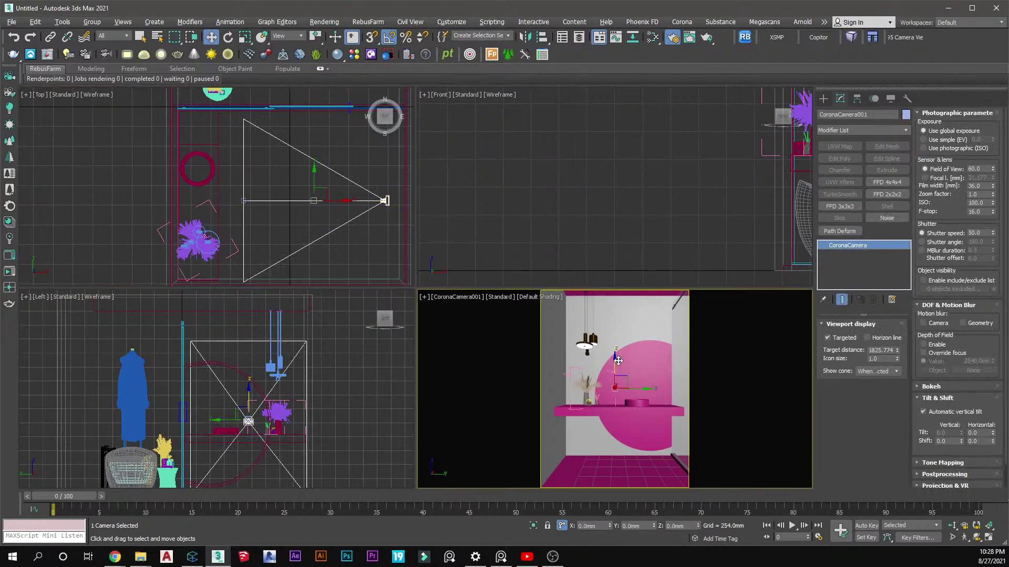
{"action": "key", "text": "alt+w"}
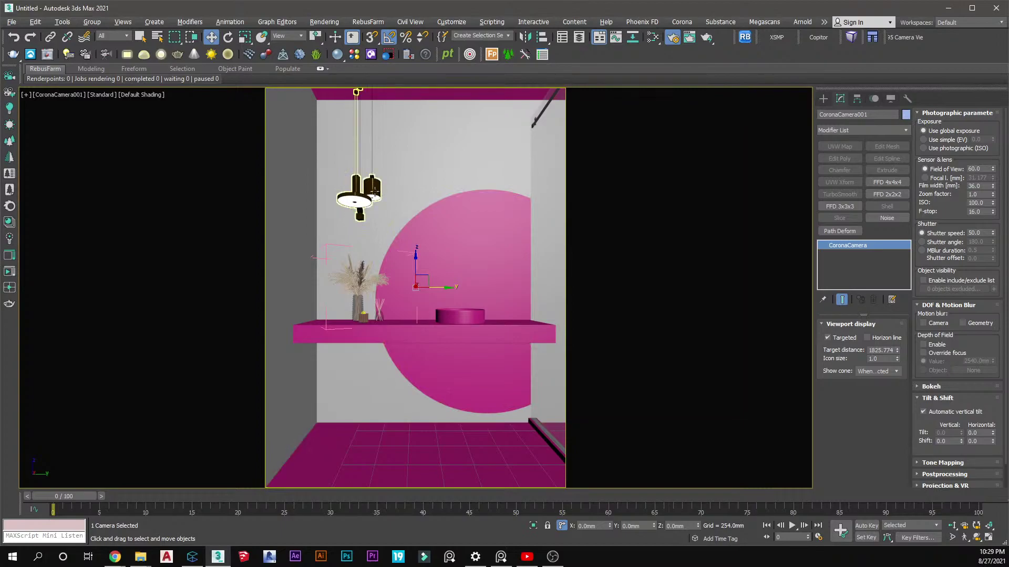
{"action": "left_click", "coordinate": [449, 244]}
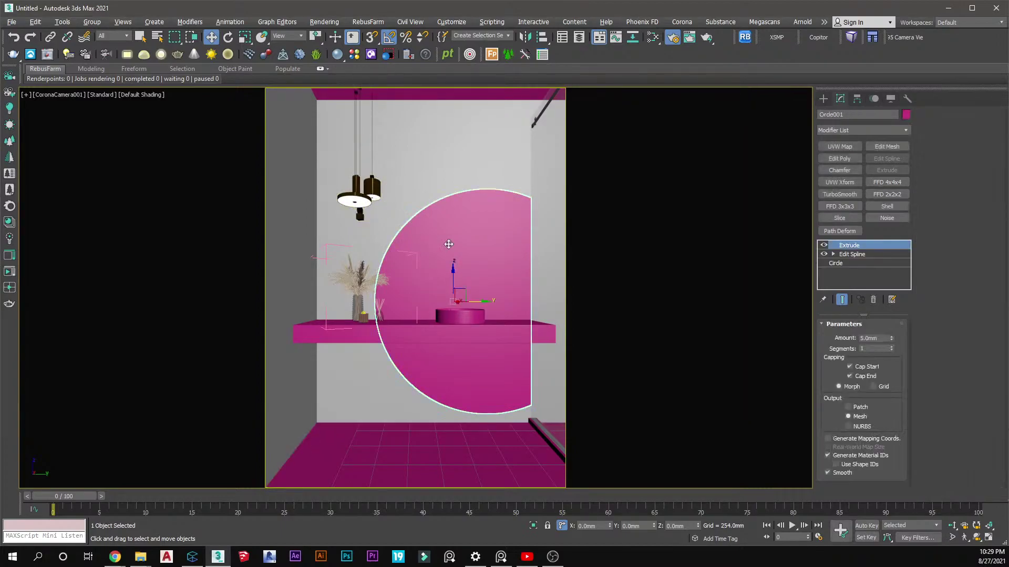
{"action": "left_click_drag", "start_coordinate": [454, 283], "coordinate": [455, 275]}
{"action": "key", "text": "ctrl+z"}
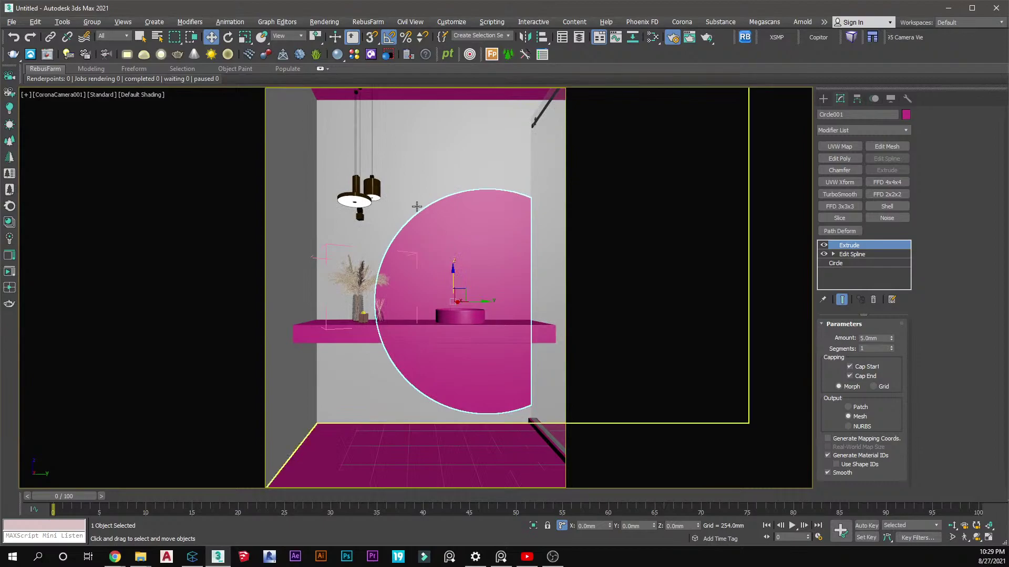
Select the large wall circle together with the strip behind its edge and move both slightly up the wall
{"action": "left_click", "coordinate": [140, 36]}
{"action": "left_click", "coordinate": [466, 177]}
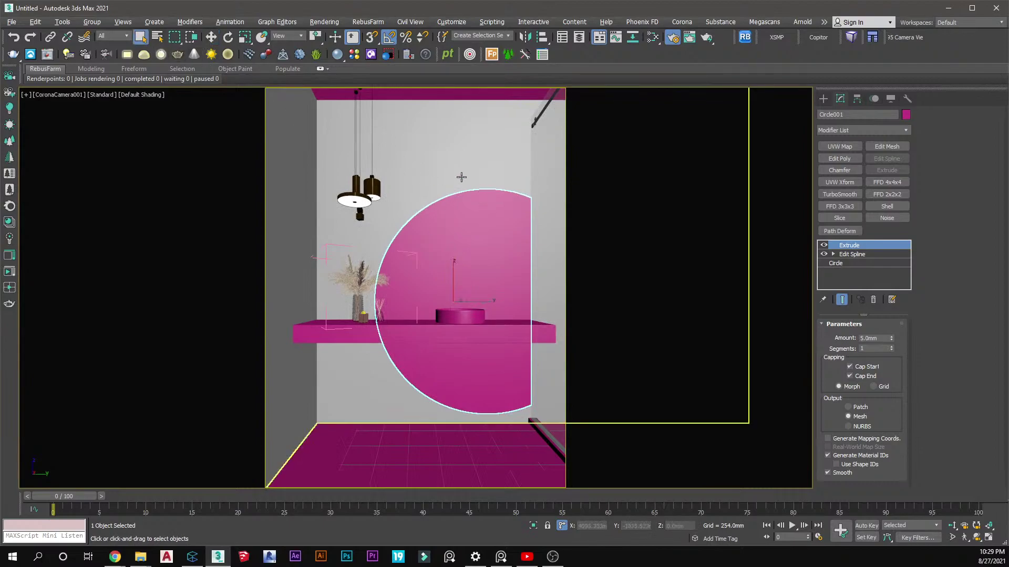
{"action": "left_click_drag", "start_coordinate": [413, 172], "coordinate": [462, 239]}
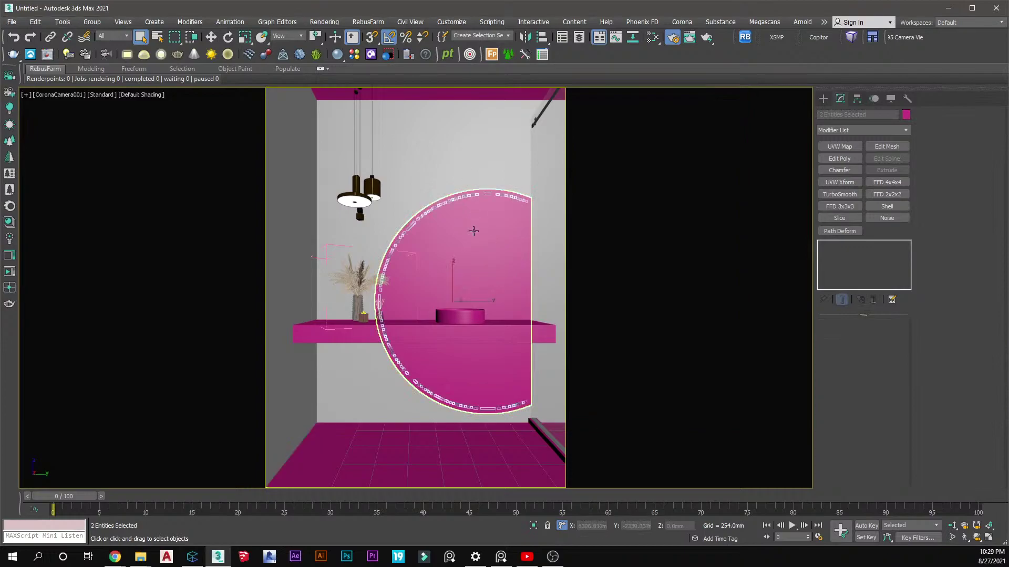
{"action": "key", "text": "w"}
{"action": "left_click_drag", "start_coordinate": [456, 277], "coordinate": [459, 268]}
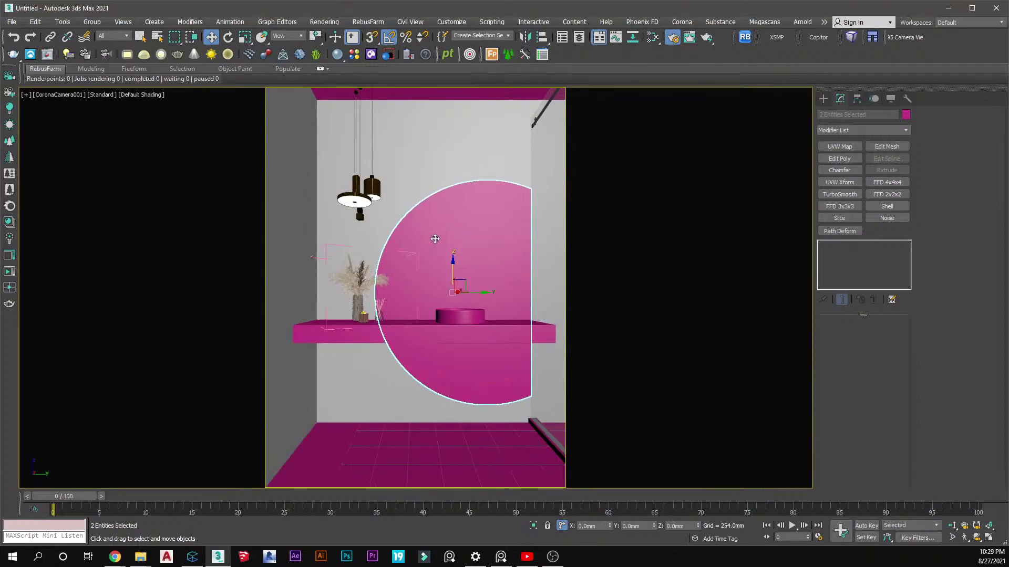
{"action": "key", "text": "alt+w"}
{"action": "left_click", "coordinate": [331, 206]}
{"action": "left_click", "coordinate": [599, 360]}
{"action": "key", "text": "alt+w"}
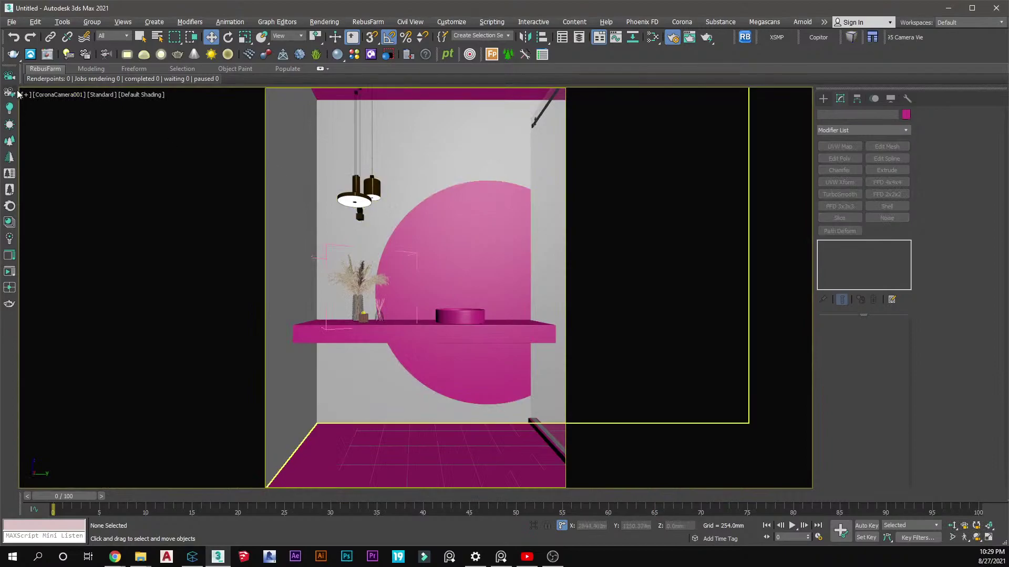
Try to scale the pendant light group in the plan view and undo it
{"action": "left_click", "coordinate": [367, 193]}
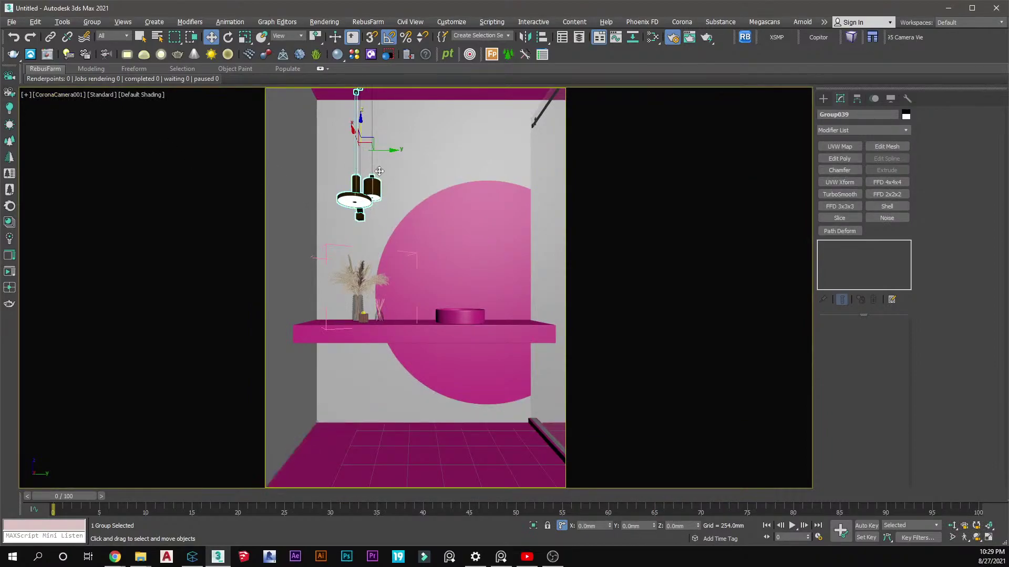
{"action": "key", "text": "alt+w"}
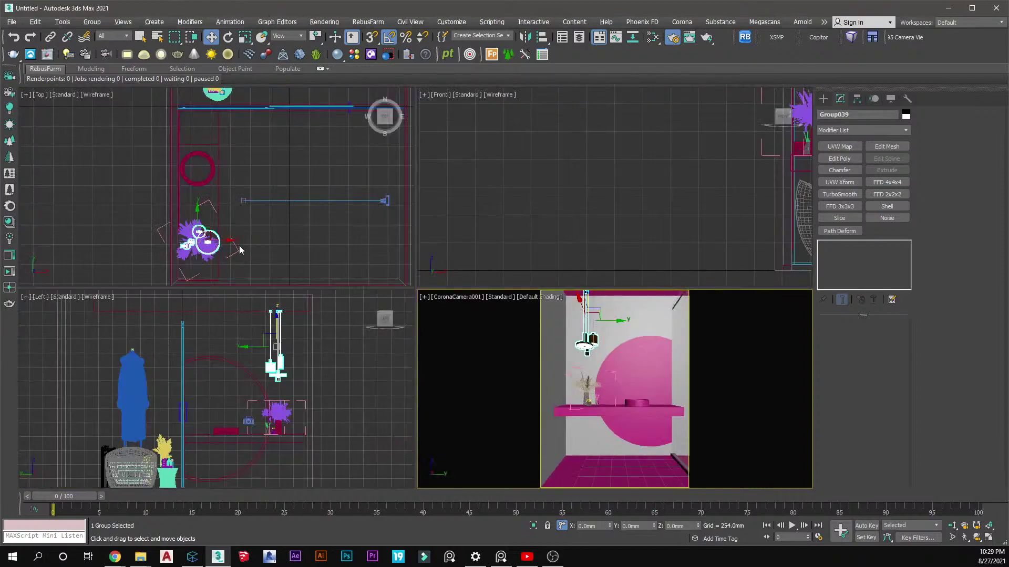
{"action": "right_click", "coordinate": [243, 244]}
{"action": "key", "text": "r"}
{"action": "left_click_drag", "start_coordinate": [227, 207], "coordinate": [236, 192]}
{"action": "key", "text": "ctrl+z"}
Raise the pendant light group about 100 mm in the side elevation and fine-tune its position in plan
{"action": "scroll", "coordinate": [285, 362], "scroll_direction": "up", "scroll_amount": 2}
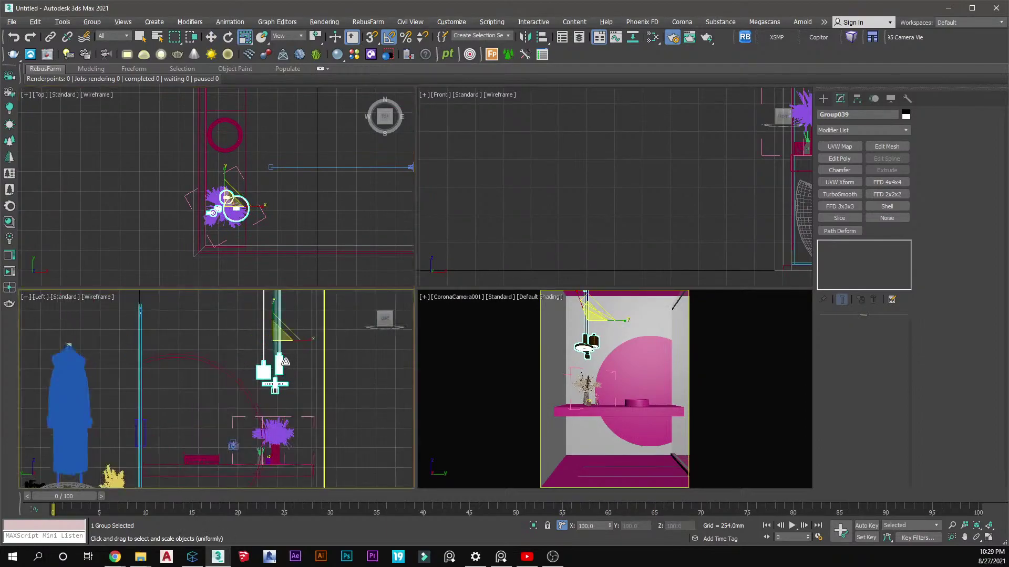
{"action": "middle_click", "coordinate": [285, 361]}
{"action": "key", "text": "w"}
{"action": "left_click_drag", "start_coordinate": [276, 322], "coordinate": [277, 314]}
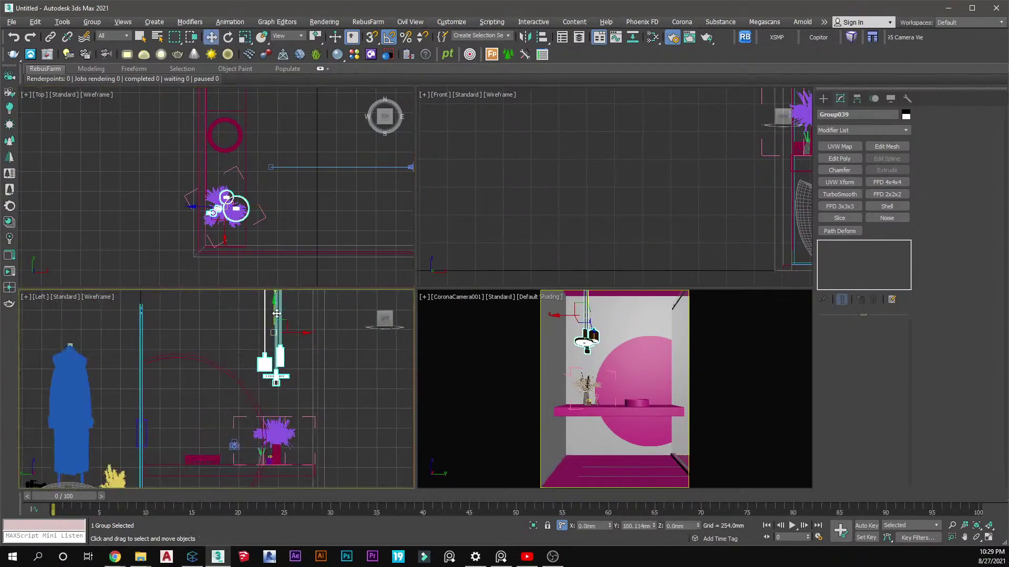
{"action": "middle_click", "coordinate": [256, 210]}
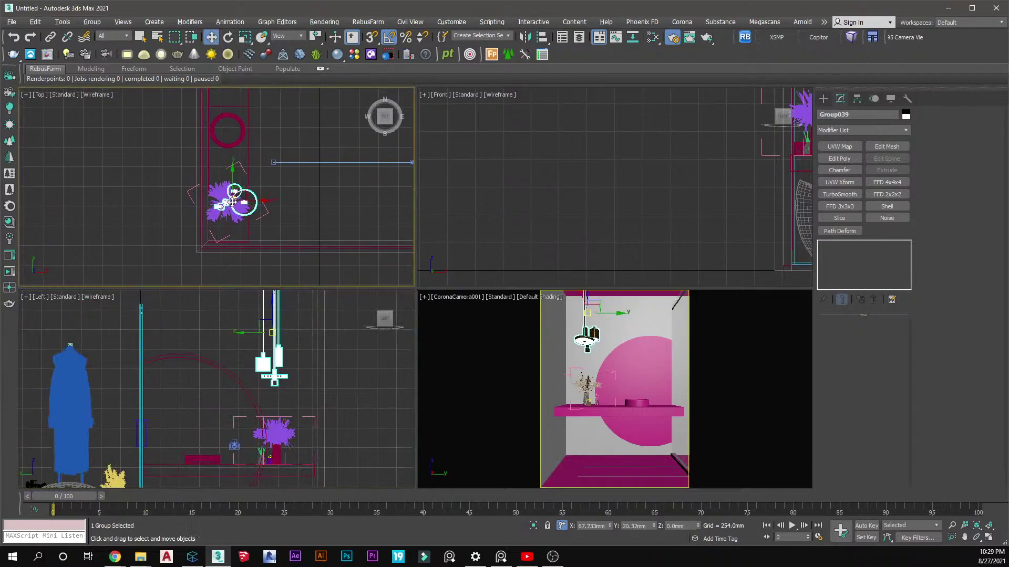
{"action": "left_click", "coordinate": [325, 200]}
Lower the camera's target slightly in the side elevation
{"action": "scroll", "coordinate": [298, 194], "scroll_direction": "up", "scroll_amount": 3}
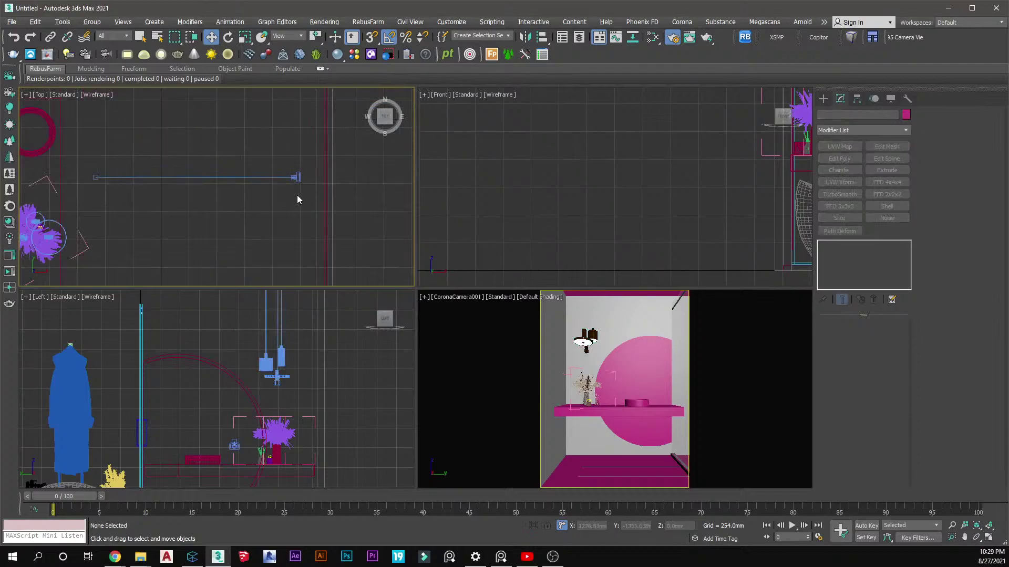
{"action": "middle_click_drag", "start_coordinate": [298, 194], "coordinate": [314, 175]}
{"action": "scroll", "coordinate": [294, 402], "scroll_direction": "down", "scroll_amount": 6}
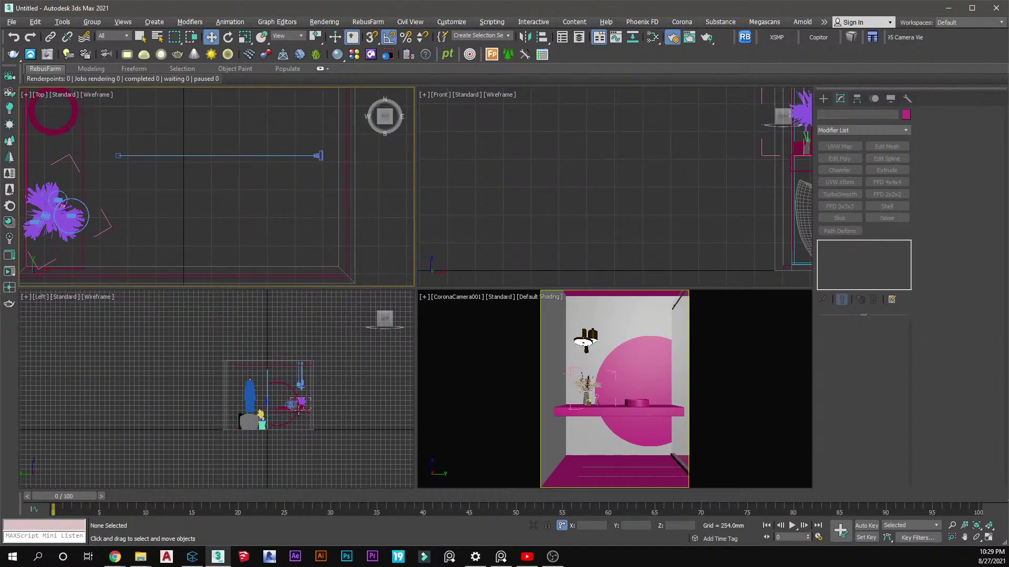
{"action": "scroll", "coordinate": [299, 411], "scroll_direction": "up", "scroll_amount": 2}
{"action": "scroll", "coordinate": [292, 409], "scroll_direction": "up", "scroll_amount": 6}
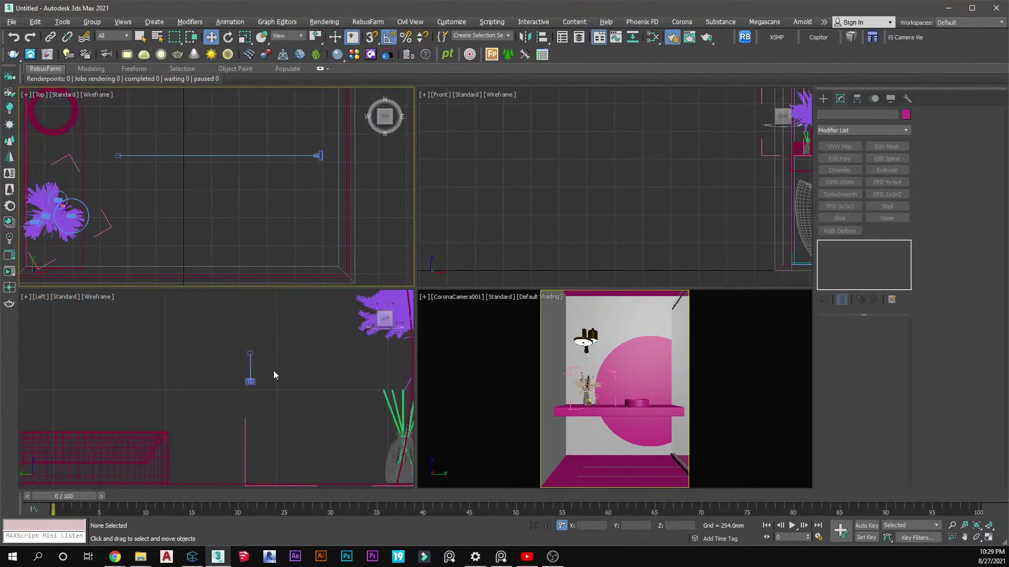
{"action": "left_click", "coordinate": [253, 353]}
{"action": "left_click_drag", "start_coordinate": [252, 352], "coordinate": [255, 358]}
Try raising the camera in the side elevation and undo the move
{"action": "left_click", "coordinate": [250, 380]}
{"action": "scroll", "coordinate": [274, 390], "scroll_direction": "down", "scroll_amount": 3}
{"action": "left_click_drag", "start_coordinate": [262, 355], "coordinate": [259, 267]}
{"action": "key", "text": "ctrl+z"}
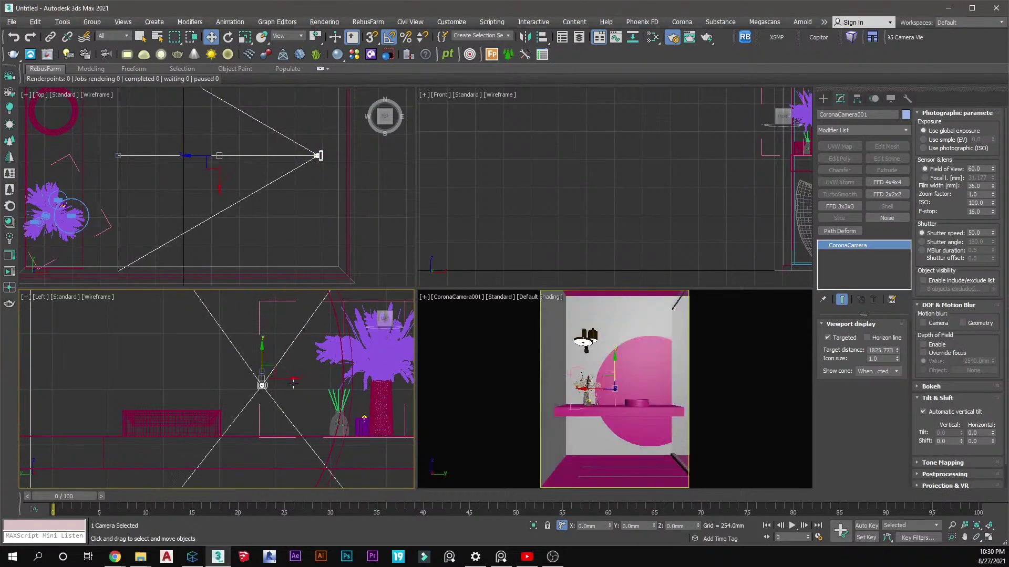
{"action": "left_click", "coordinate": [301, 389]}
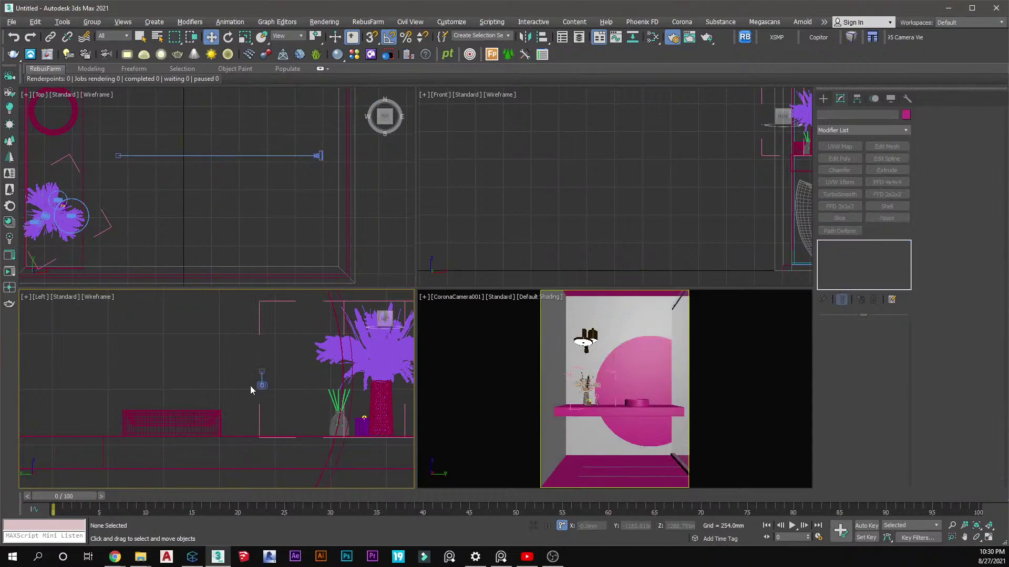
Set the Corona camera's field of view to 45 and its zoom factor to 0.86
{"action": "left_click", "coordinate": [650, 194]}
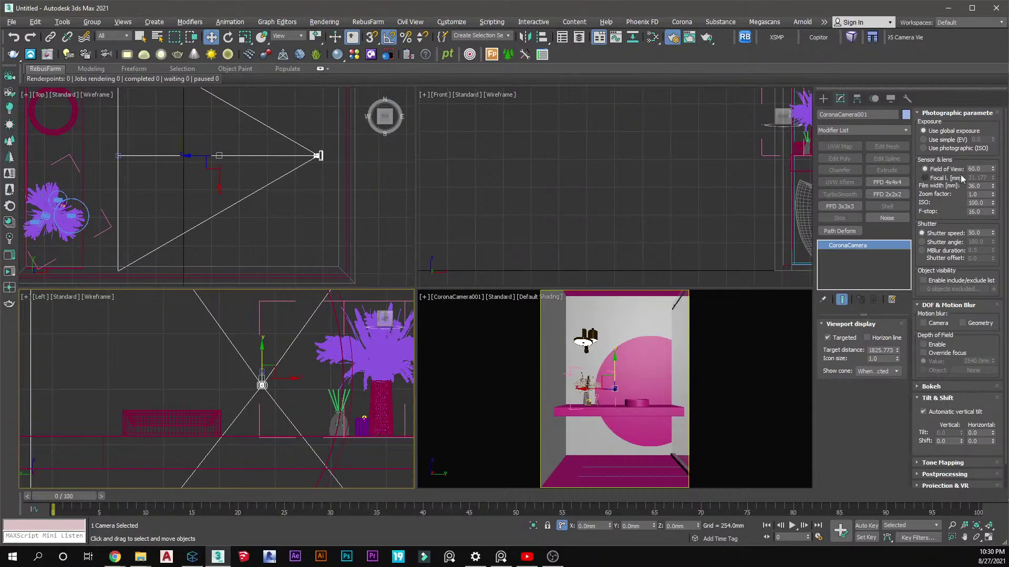
{"action": "double_click", "coordinate": [984, 168]}
{"action": "type", "text": "45"}
{"action": "key", "text": "Return"}
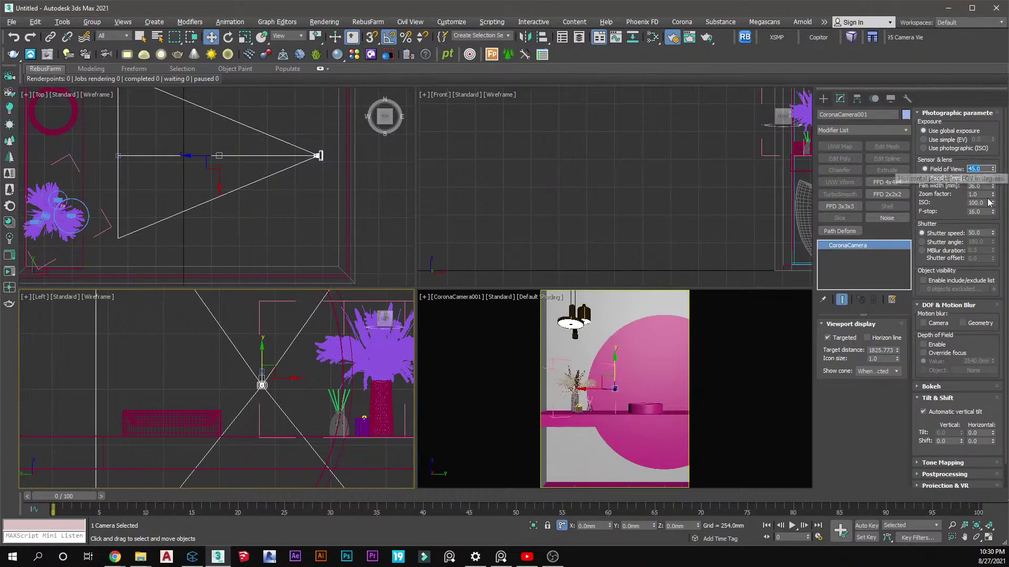
{"action": "mouse_move", "coordinate": [992, 194]}
{"action": "left_mouse_down"}
{"action": "mouse_move", "coordinate": [993, 210]}
{"action": "mouse_move", "coordinate": [991, 195]}
{"action": "left_mouse_up"}
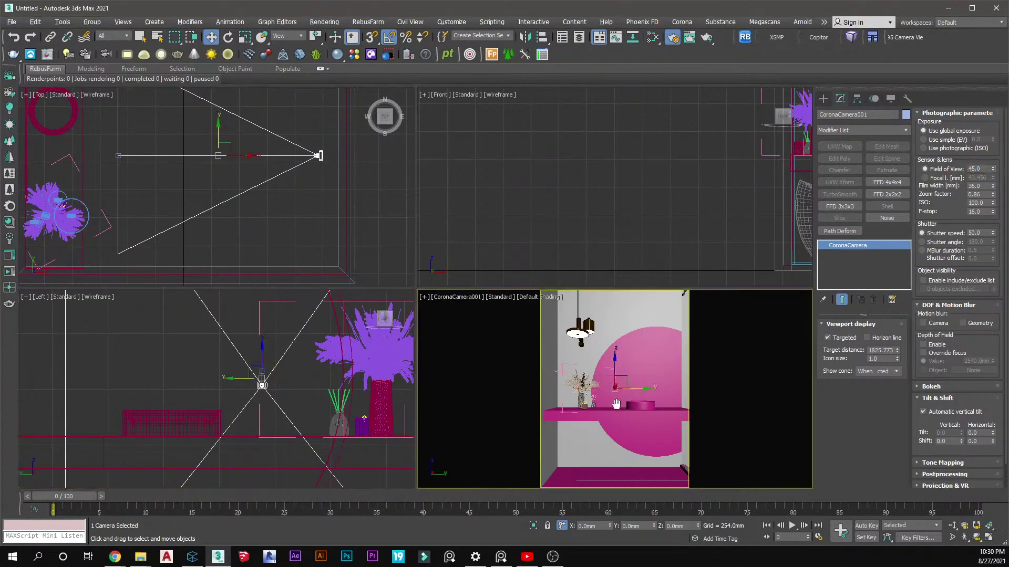
Undo the last zoom factor and field of view changes on the Corona camera and deselect it
{"action": "key", "text": "ctrl+z"}
{"action": "key", "text": "ctrl+z"}
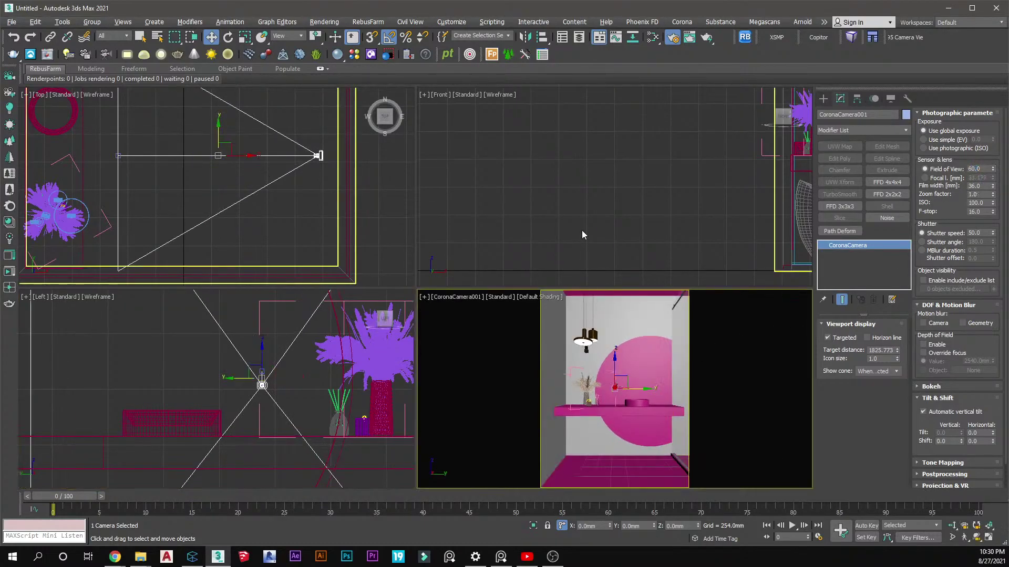
{"action": "left_click", "coordinate": [581, 230]}
Lower the pendant light group slightly in the side elevation and pan the camera a little to reframe the counter wall
{"action": "left_click", "coordinate": [586, 337]}
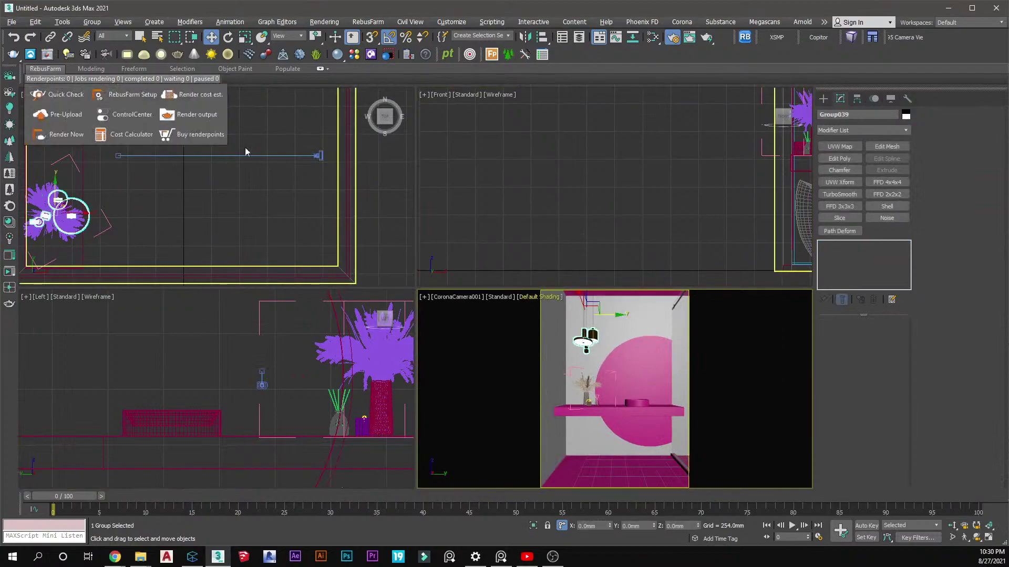
{"action": "scroll", "coordinate": [226, 145], "scroll_direction": "down", "scroll_amount": 3}
{"action": "middle_click_drag", "start_coordinate": [181, 168], "coordinate": [221, 182]}
{"action": "scroll", "coordinate": [254, 329], "scroll_direction": "down", "scroll_amount": 3}
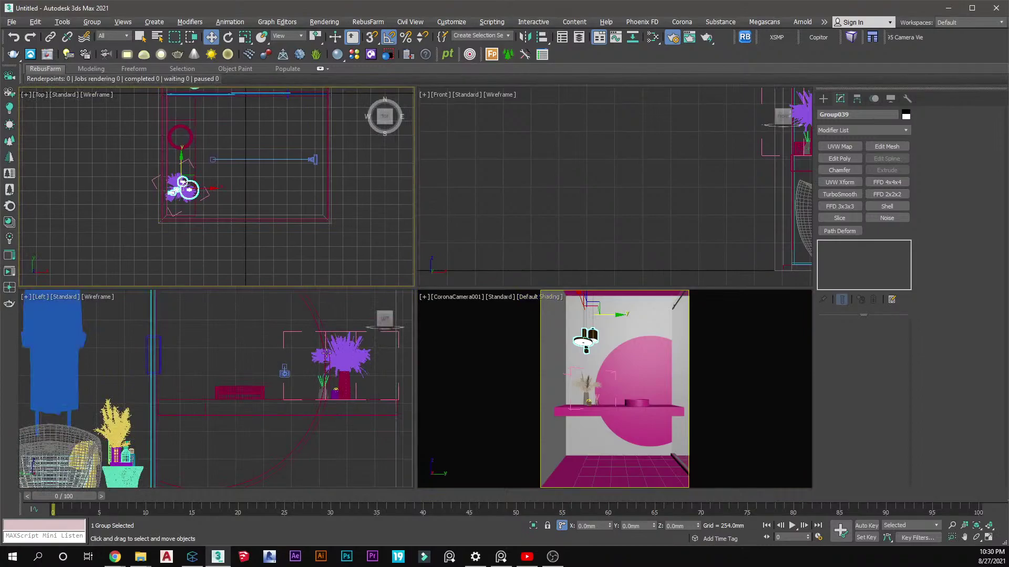
{"action": "middle_click_drag", "start_coordinate": [255, 329], "coordinate": [225, 392]}
{"action": "middle_click_drag", "start_coordinate": [304, 341], "coordinate": [303, 391]}
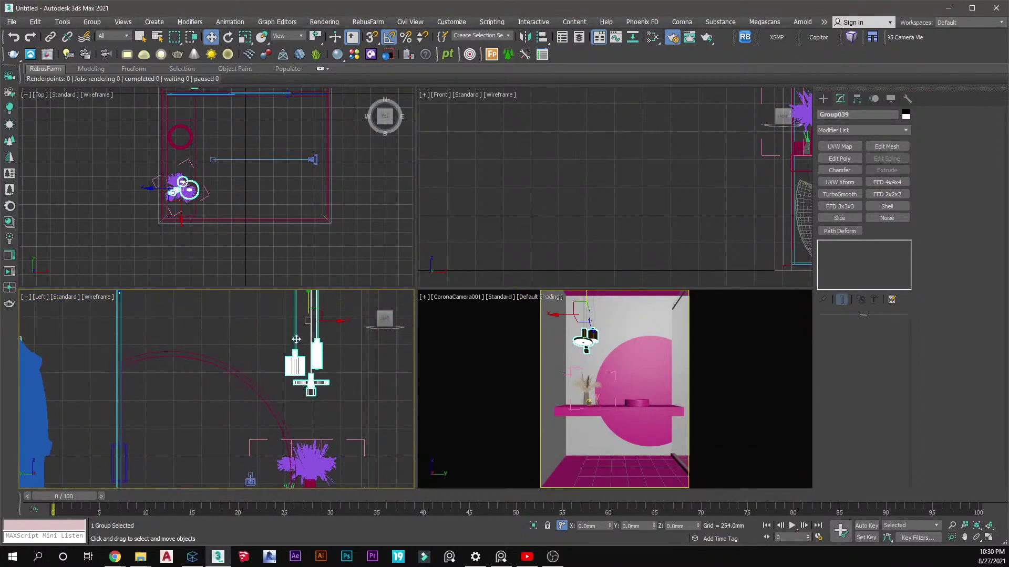
{"action": "left_click_drag", "start_coordinate": [306, 308], "coordinate": [317, 345]}
{"action": "middle_click_drag", "start_coordinate": [622, 366], "coordinate": [616, 376]}
{"action": "left_click_drag", "start_coordinate": [310, 348], "coordinate": [306, 318]}
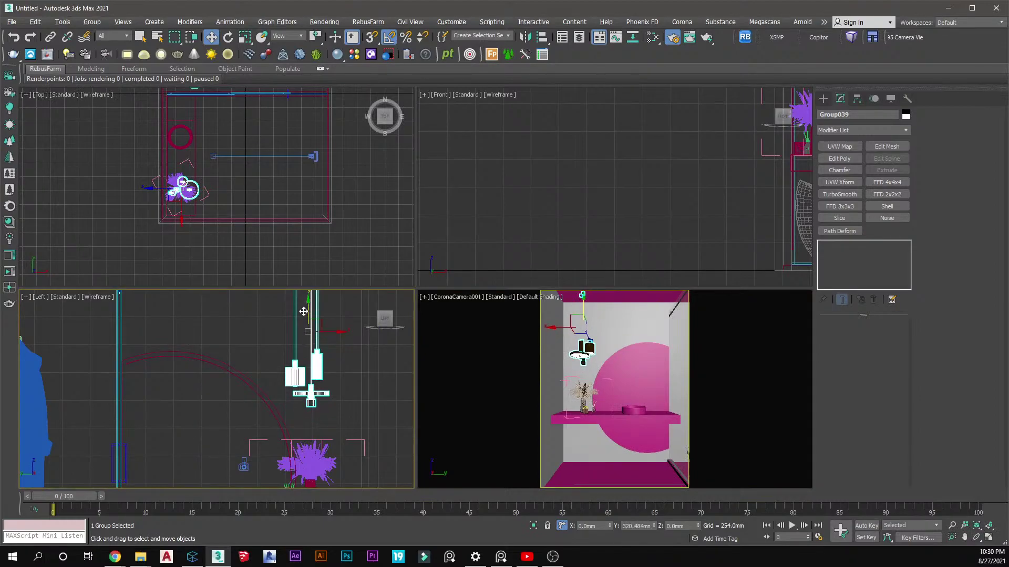
Scale the pendant light group up slightly in plan and fine-tune its height in the camera view
{"action": "scroll", "coordinate": [179, 188], "scroll_direction": "up", "scroll_amount": 4}
{"action": "key", "text": "r"}
{"action": "left_click_drag", "start_coordinate": [182, 187], "coordinate": [180, 177]}
{"action": "right_click", "coordinate": [181, 177]}
{"action": "middle_click", "coordinate": [357, 399]}
{"action": "key", "text": "w"}
{"action": "left_click", "coordinate": [585, 311]}
{"action": "left_click_drag", "start_coordinate": [584, 311], "coordinate": [585, 303]}
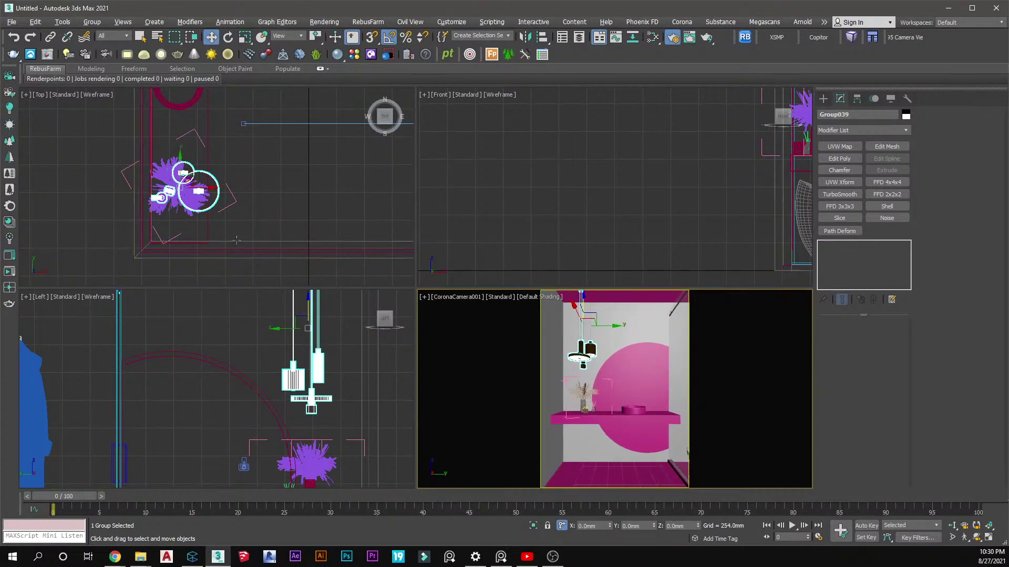
{"action": "left_click", "coordinate": [268, 184]}
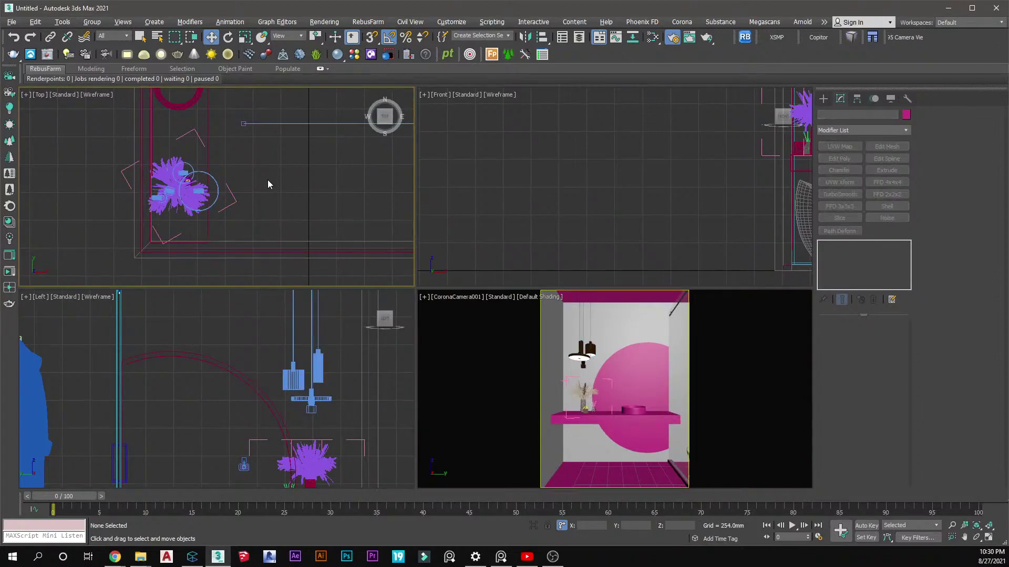
Open the pendant light group so that its individual lamps can be edited
{"action": "scroll", "coordinate": [164, 182], "scroll_direction": "up", "scroll_amount": 4}
{"action": "left_click", "coordinate": [189, 164]}
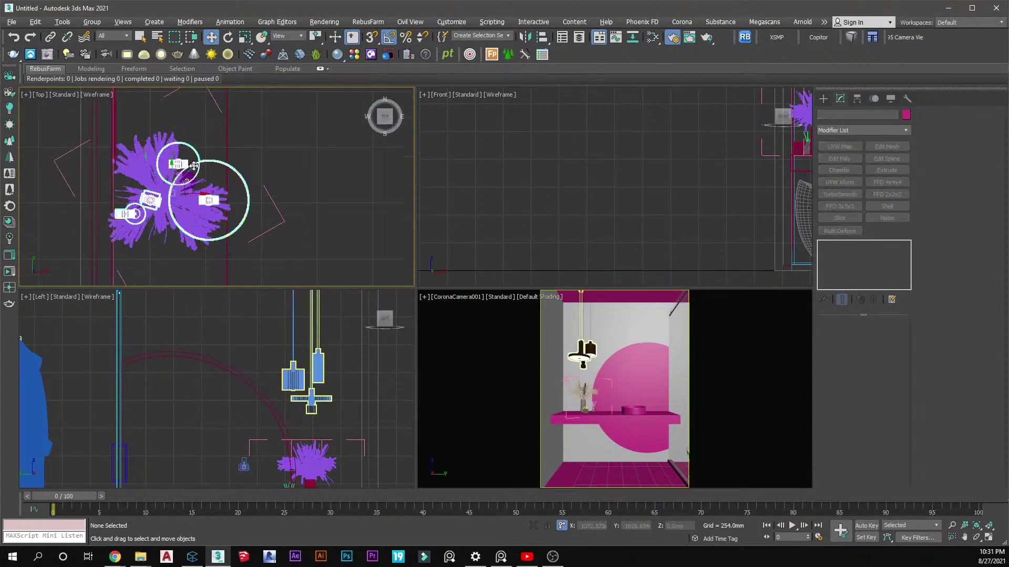
{"action": "right_click", "coordinate": [190, 163]}
{"action": "left_click", "coordinate": [205, 342]}
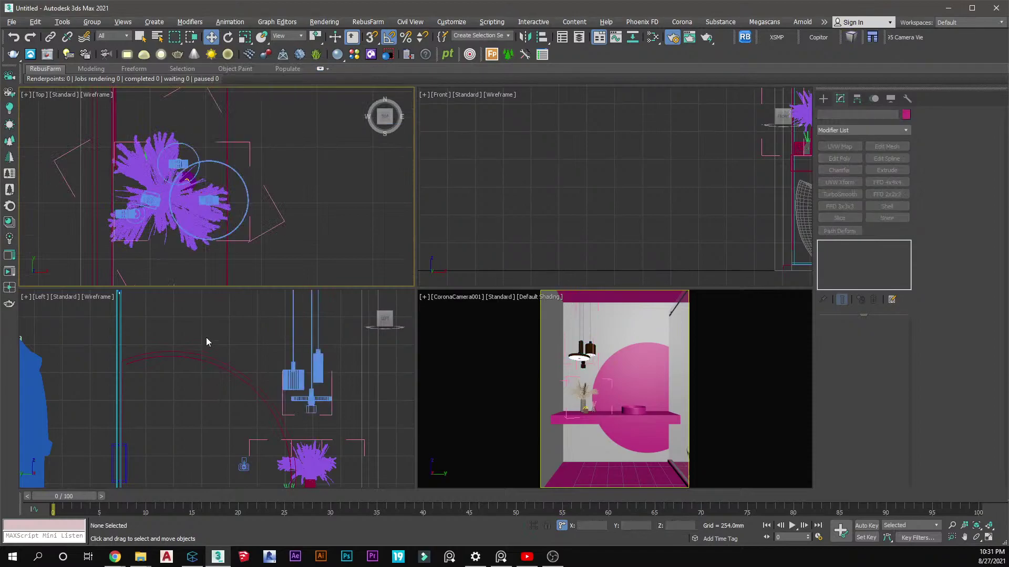
Move the wide cylindrical pendant slightly farther from the large disc pendant in plan
{"action": "left_click", "coordinate": [192, 146]}
{"action": "scroll", "coordinate": [185, 159], "scroll_direction": "up", "scroll_amount": 3}
{"action": "scroll", "coordinate": [185, 158], "scroll_direction": "up", "scroll_amount": 1}
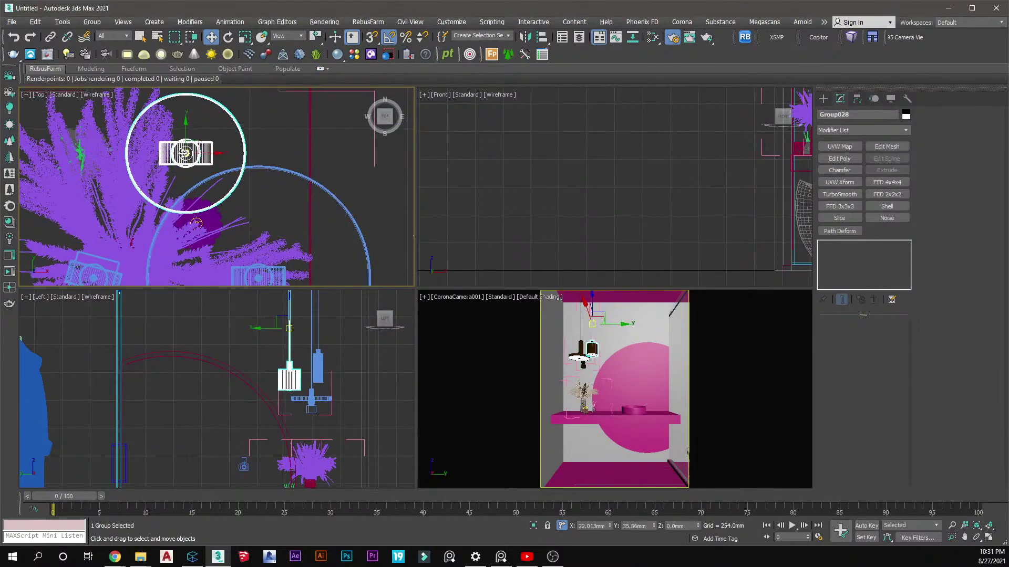
{"action": "left_click_drag", "start_coordinate": [184, 152], "coordinate": [169, 129]}
{"action": "scroll", "coordinate": [216, 142], "scroll_direction": "down", "scroll_amount": 5}
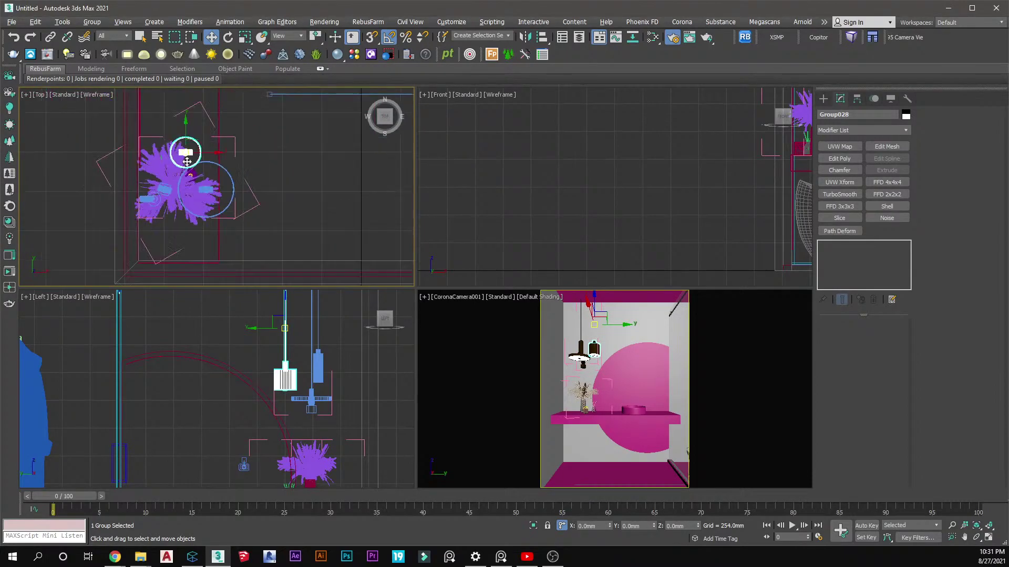
{"action": "scroll", "coordinate": [184, 168], "scroll_direction": "up", "scroll_amount": 3}
{"action": "left_click", "coordinate": [180, 176]}
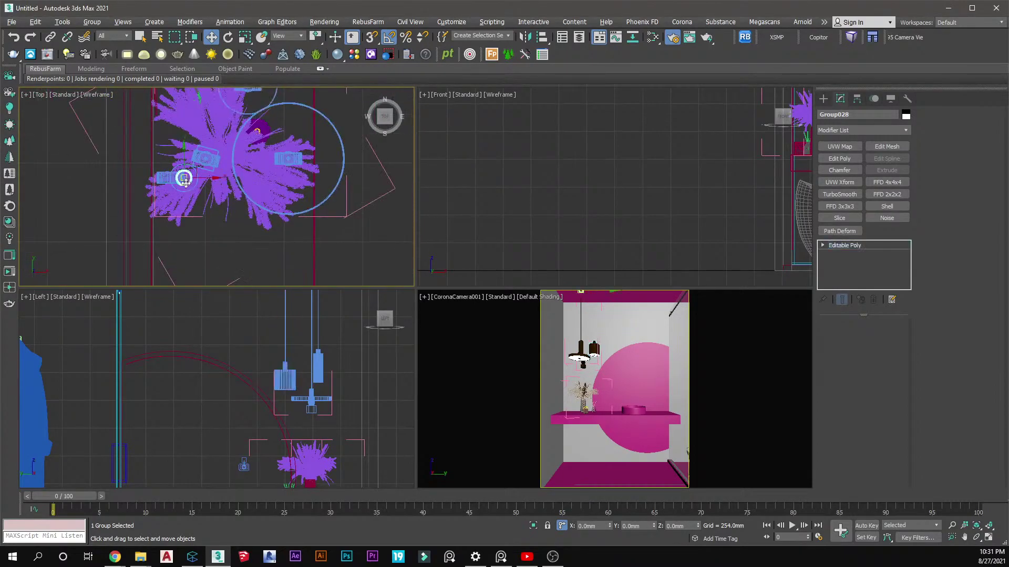
{"action": "scroll", "coordinate": [182, 183], "scroll_direction": "up", "scroll_amount": 2}
{"action": "left_click", "coordinate": [174, 185]}
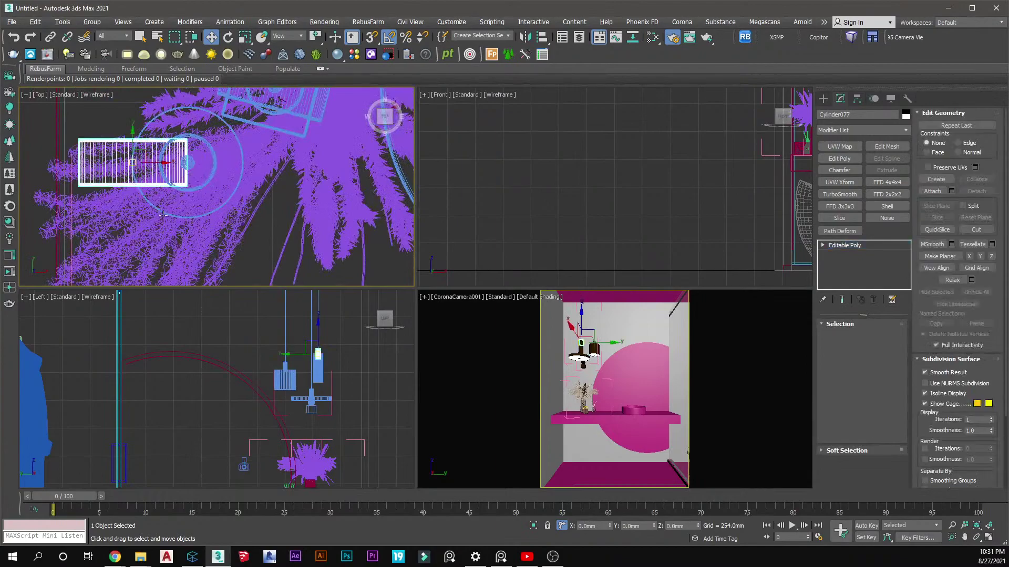
{"action": "left_click", "coordinate": [553, 203]}
{"action": "scroll", "coordinate": [258, 178], "scroll_direction": "down", "scroll_amount": 3}
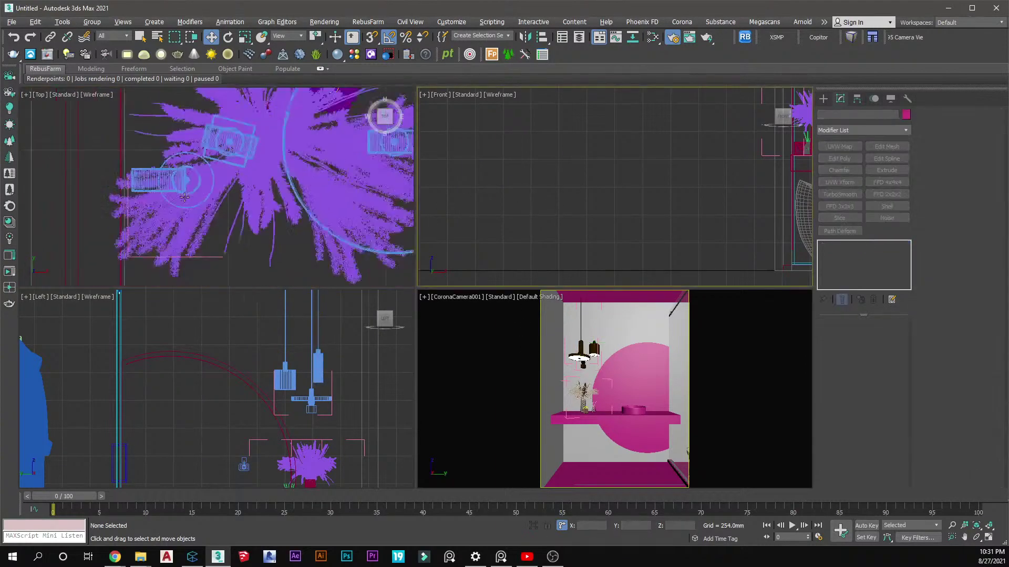
Move the five main parts of the slim cylindrical pendant toward the wide cylindrical one and raise them about 81 mm
{"action": "left_click", "coordinate": [163, 188]}
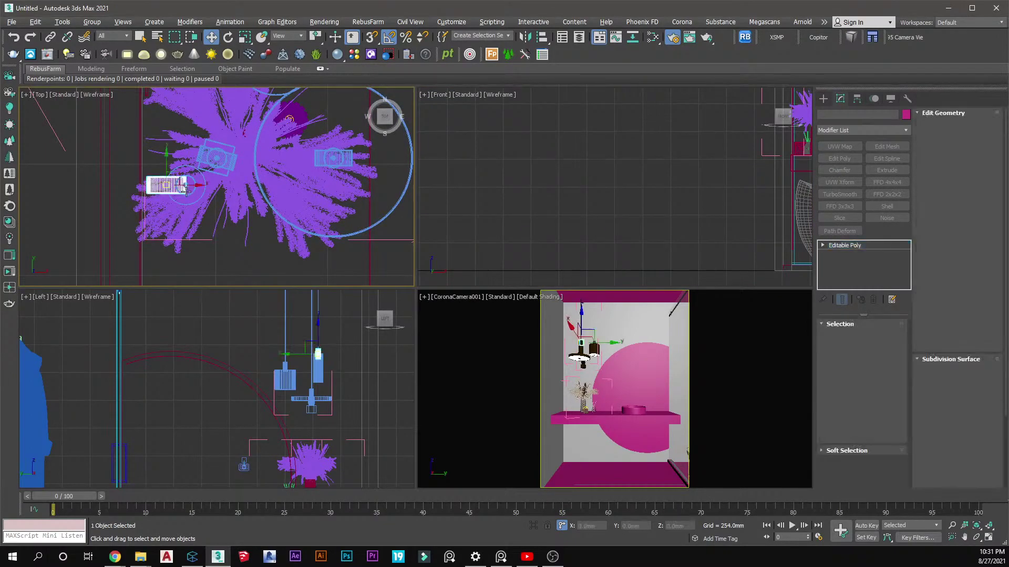
{"action": "scroll", "coordinate": [195, 197], "scroll_direction": "up", "scroll_amount": 3}
{"action": "left_click", "coordinate": [216, 190]}
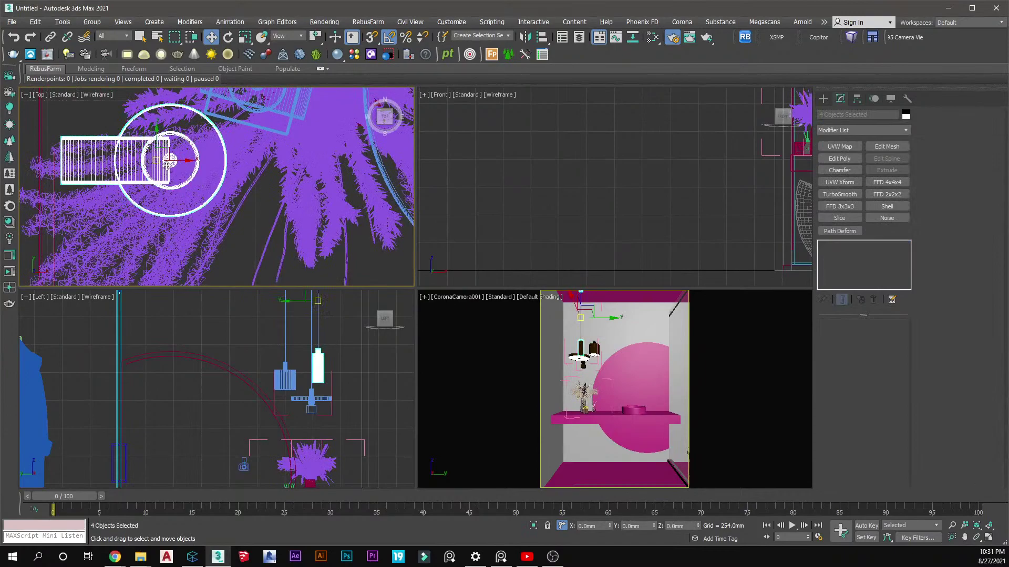
{"action": "mouse_move", "coordinate": [158, 161]}
{"action": "left_mouse_down"}
{"action": "mouse_move", "coordinate": [187, 174]}
{"action": "mouse_move", "coordinate": [147, 196]}
{"action": "mouse_move", "coordinate": [223, 231]}
{"action": "mouse_move", "coordinate": [392, 156]}
{"action": "mouse_move", "coordinate": [253, 118]}
{"action": "mouse_move", "coordinate": [256, 166]}
{"action": "mouse_move", "coordinate": [213, 168]}
{"action": "mouse_move", "coordinate": [159, 140]}
{"action": "mouse_move", "coordinate": [189, 150]}
{"action": "mouse_move", "coordinate": [155, 160]}
{"action": "left_mouse_up"}
{"action": "scroll", "coordinate": [190, 186], "scroll_direction": "up", "scroll_amount": 8}
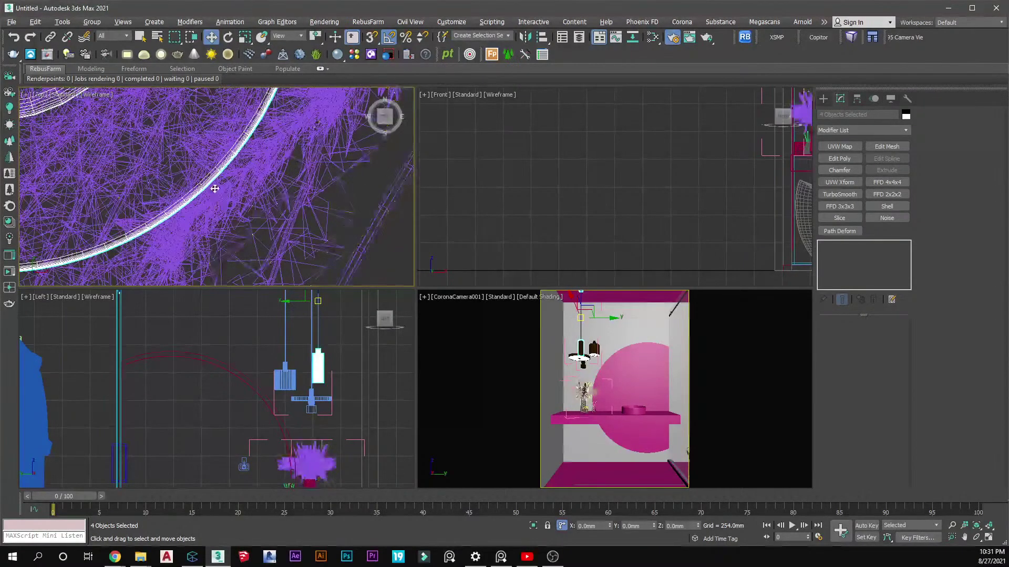
{"action": "scroll", "coordinate": [188, 189], "scroll_direction": "up", "scroll_amount": 3}
{"action": "scroll", "coordinate": [174, 211], "scroll_direction": "up", "scroll_amount": 3}
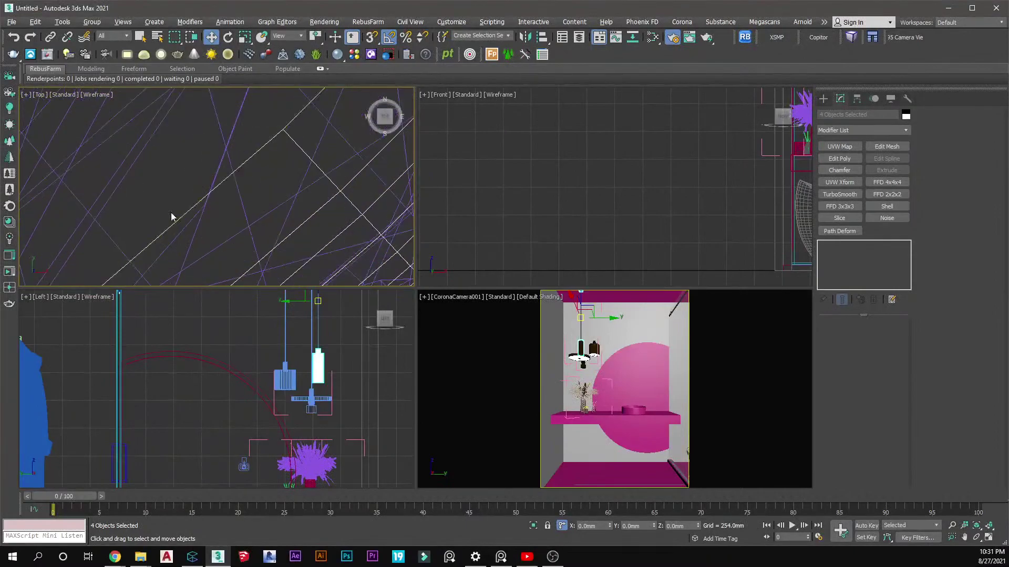
{"action": "left_click", "coordinate": [170, 222], "text": "ctrl"}
{"action": "scroll", "coordinate": [232, 221], "scroll_direction": "down", "scroll_amount": 8}
{"action": "scroll", "coordinate": [231, 222], "scroll_direction": "down", "scroll_amount": 6}
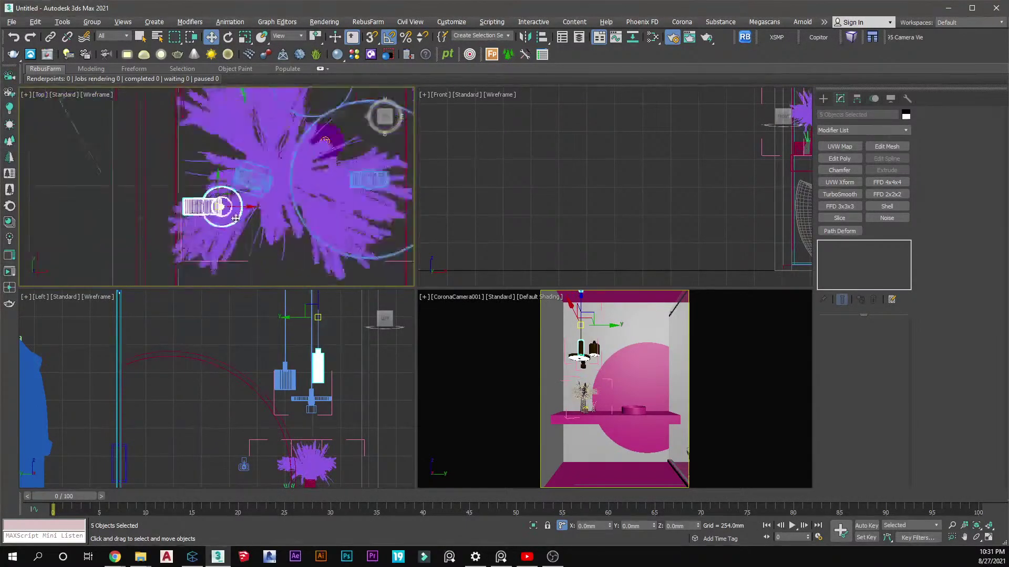
{"action": "left_click_drag", "start_coordinate": [211, 254], "coordinate": [209, 197]}
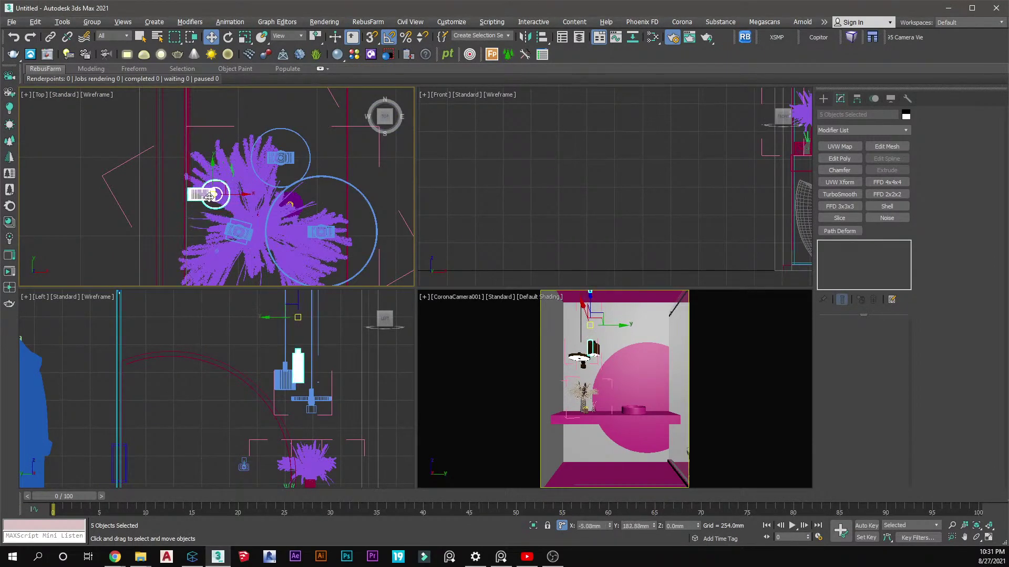
{"action": "left_click_drag", "start_coordinate": [595, 322], "coordinate": [589, 298]}
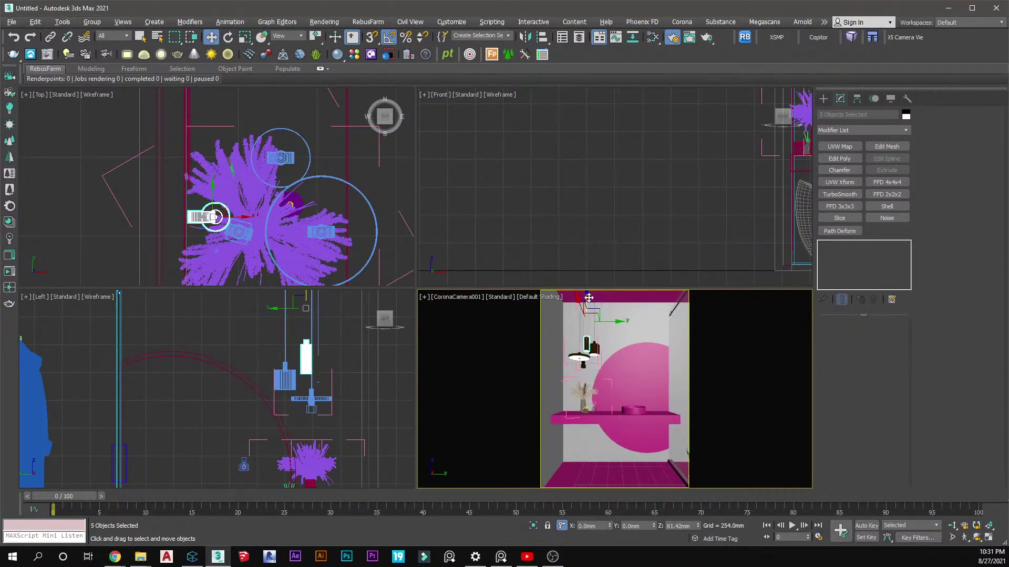
{"action": "left_click", "coordinate": [571, 220]}
{"action": "middle_click", "coordinate": [614, 420]}
{"action": "key", "text": "alt+w"}
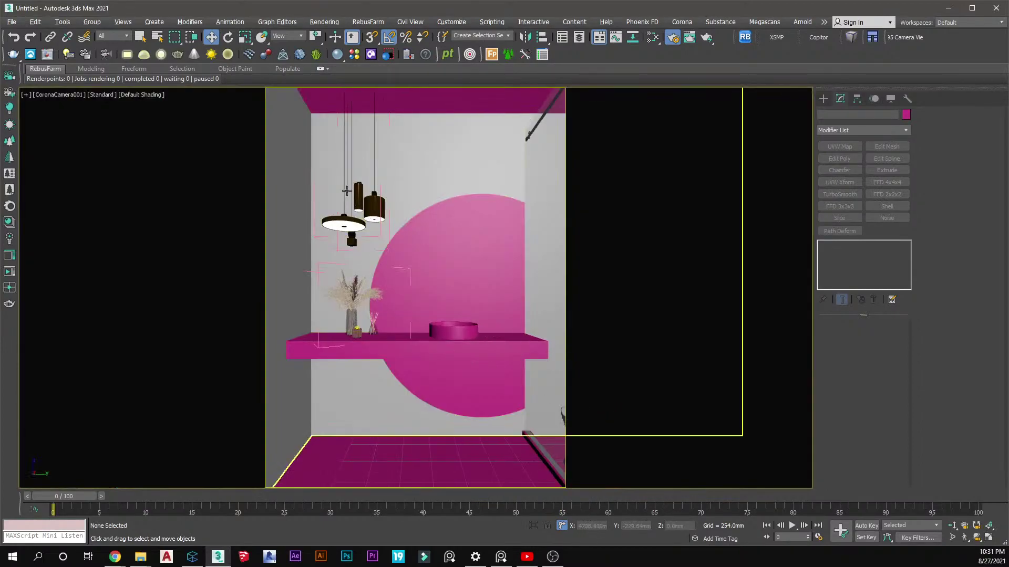
{"action": "key", "text": "alt+w"}
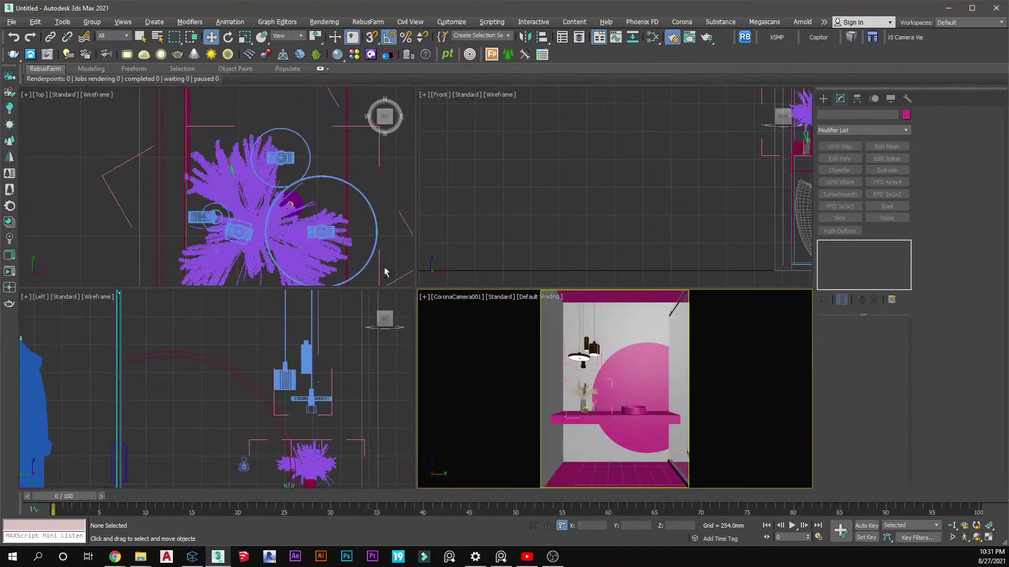
Move the two remaining cable parts of the slim cylindrical pendant in plan to line up with its shade
{"action": "scroll", "coordinate": [230, 236], "scroll_direction": "up", "scroll_amount": 5}
{"action": "left_click", "coordinate": [215, 237]}
{"action": "scroll", "coordinate": [214, 232], "scroll_direction": "up", "scroll_amount": 5}
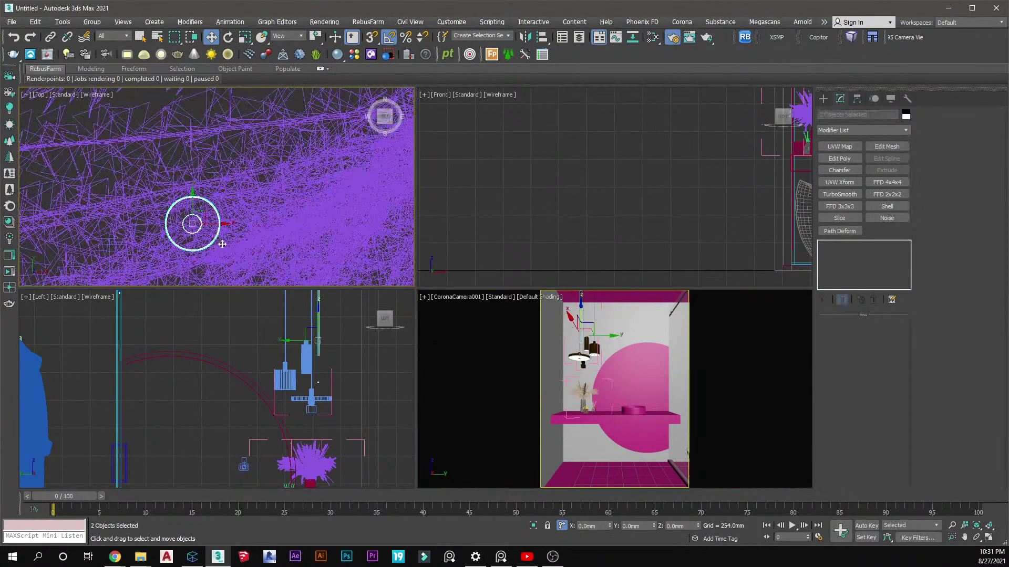
{"action": "scroll", "coordinate": [216, 239], "scroll_direction": "down", "scroll_amount": 6}
{"action": "left_click_drag", "start_coordinate": [218, 265], "coordinate": [209, 170]}
{"action": "scroll", "coordinate": [212, 176], "scroll_direction": "up", "scroll_amount": 4}
{"action": "scroll", "coordinate": [257, 173], "scroll_direction": "down", "scroll_amount": 4}
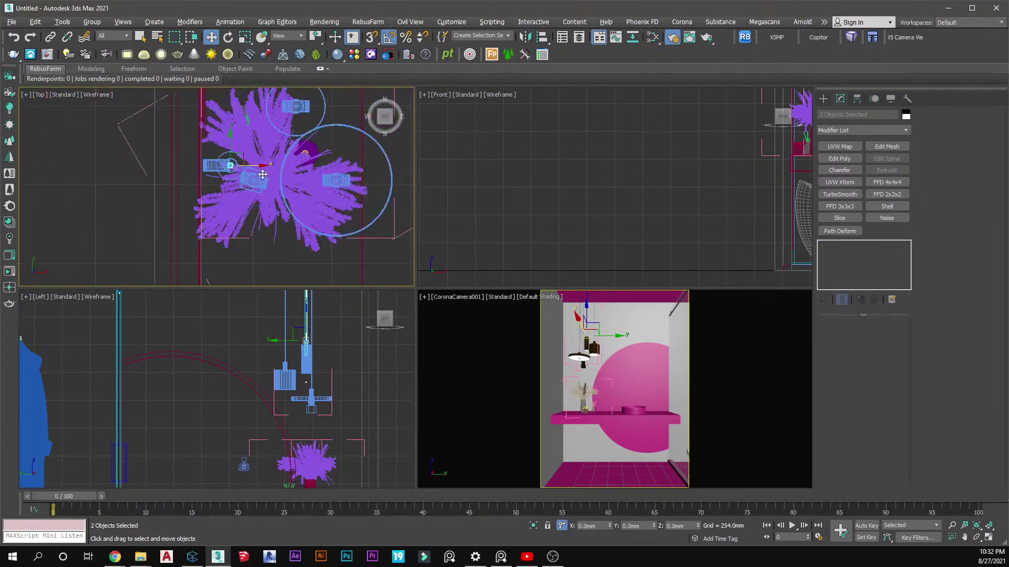
Close the pendant light group and clear the selection
{"action": "right_click", "coordinate": [258, 173]}
{"action": "left_click", "coordinate": [294, 372]}
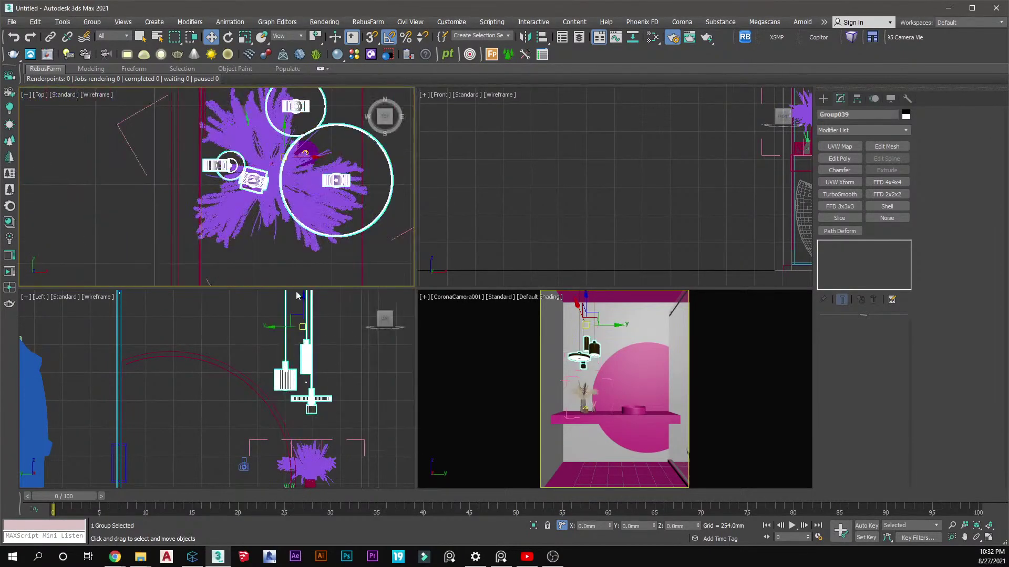
{"action": "left_click", "coordinate": [345, 268]}
{"action": "left_click", "coordinate": [659, 235]}
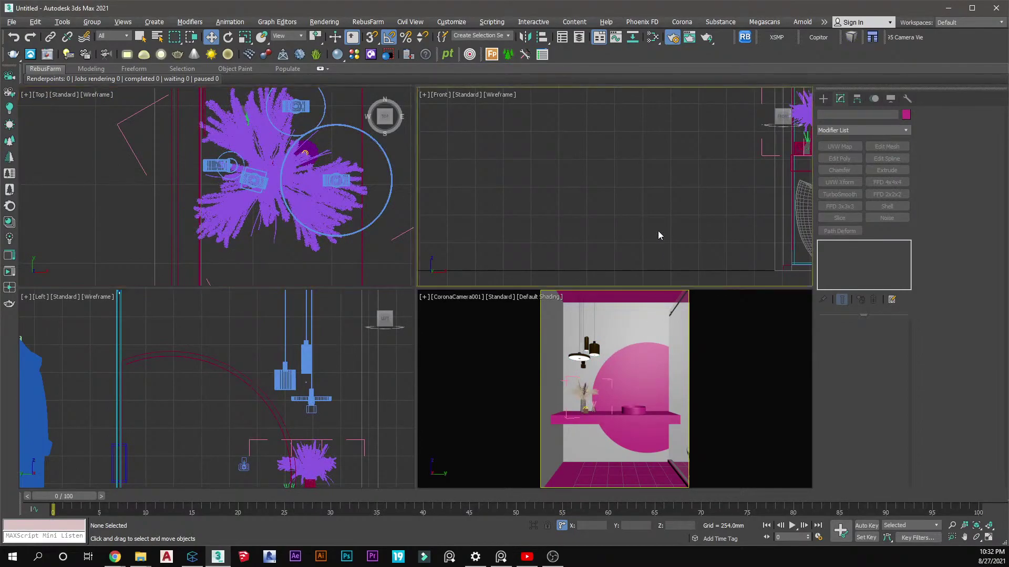
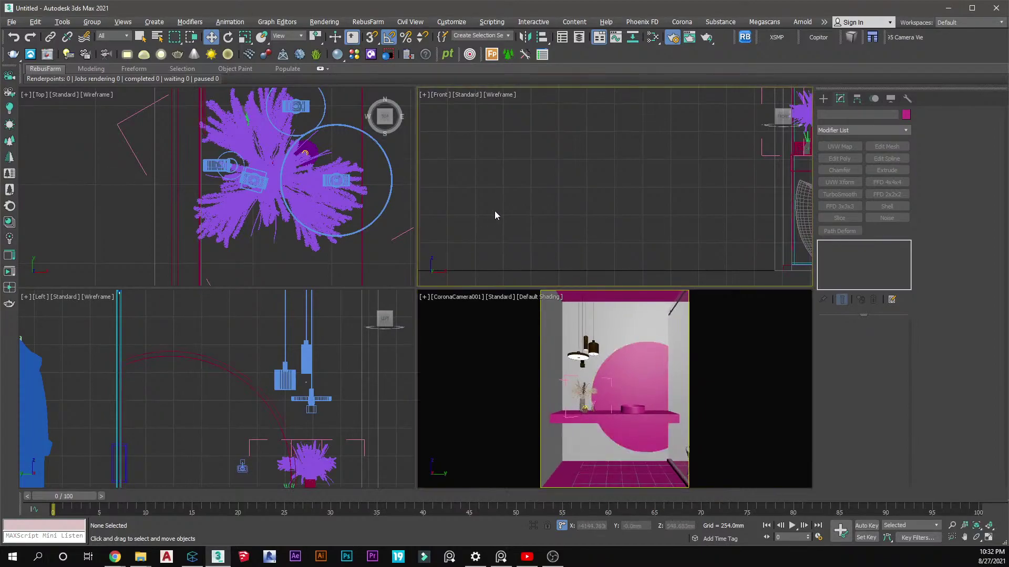
{"action": "left_click", "coordinate": [139, 36]}
{"action": "left_click", "coordinate": [108, 188]}
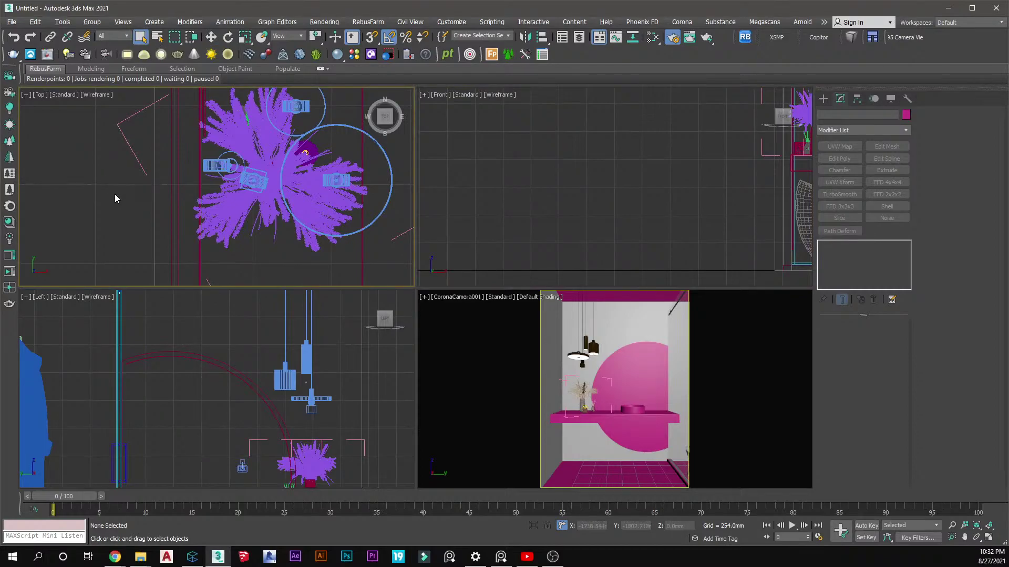
{"action": "left_click", "coordinate": [597, 422]}
{"action": "right_click", "coordinate": [563, 274]}
{"action": "left_click", "coordinate": [563, 274]}
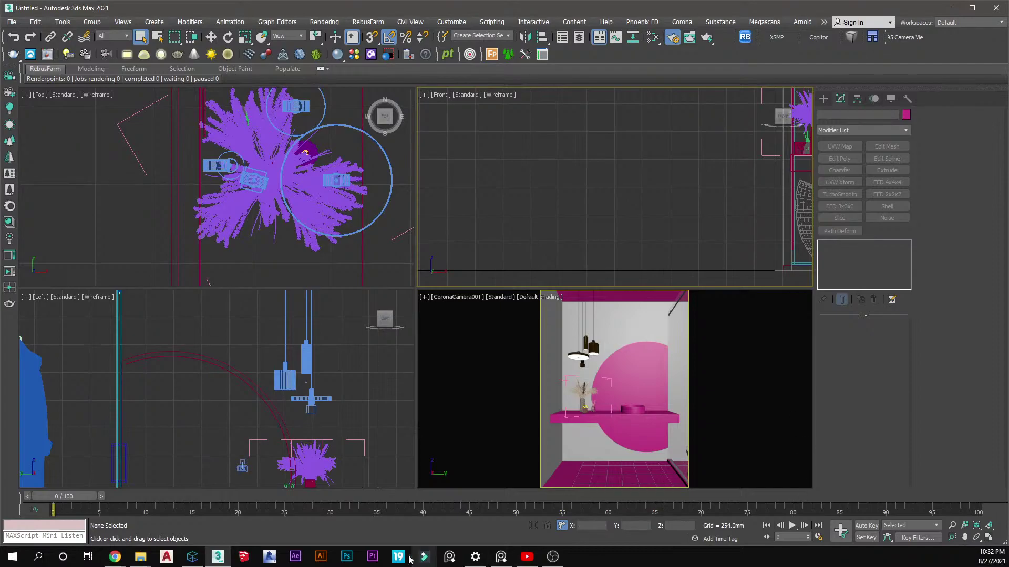
Switch to Connecter and open the BATHROOM - DECOR folder of the Main Models library
{"action": "left_click", "coordinate": [192, 557]}
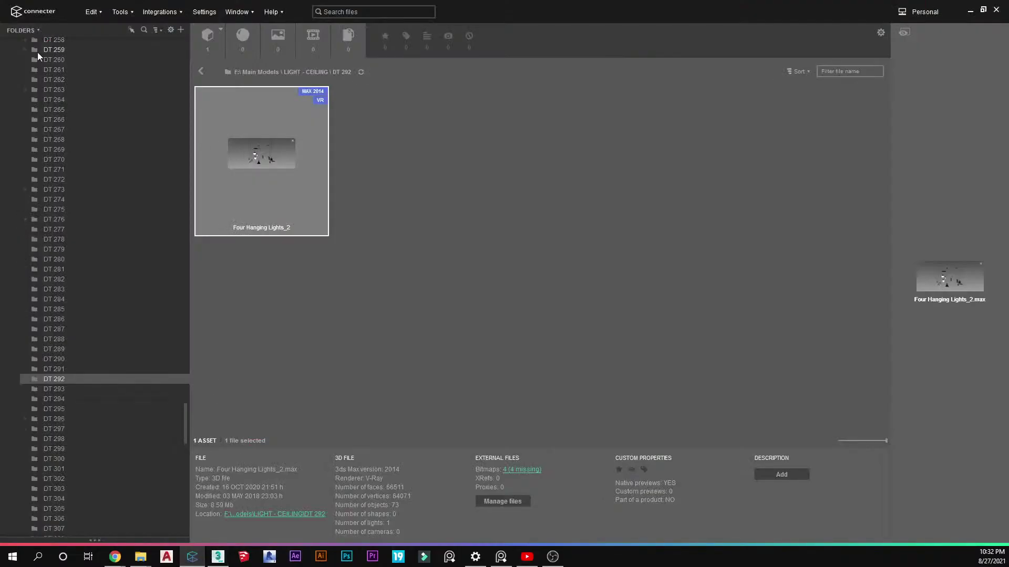
{"action": "scroll", "coordinate": [37, 53], "scroll_direction": "up", "scroll_amount": 20}
{"action": "scroll", "coordinate": [52, 105], "scroll_direction": "up", "scroll_amount": 20}
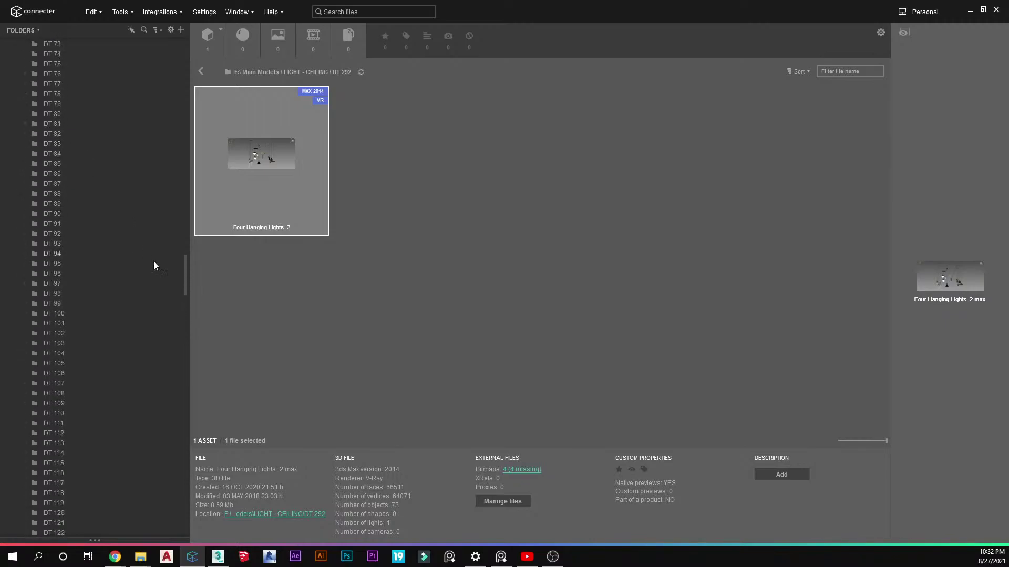
{"action": "left_click_drag", "start_coordinate": [185, 277], "coordinate": [187, 56]}
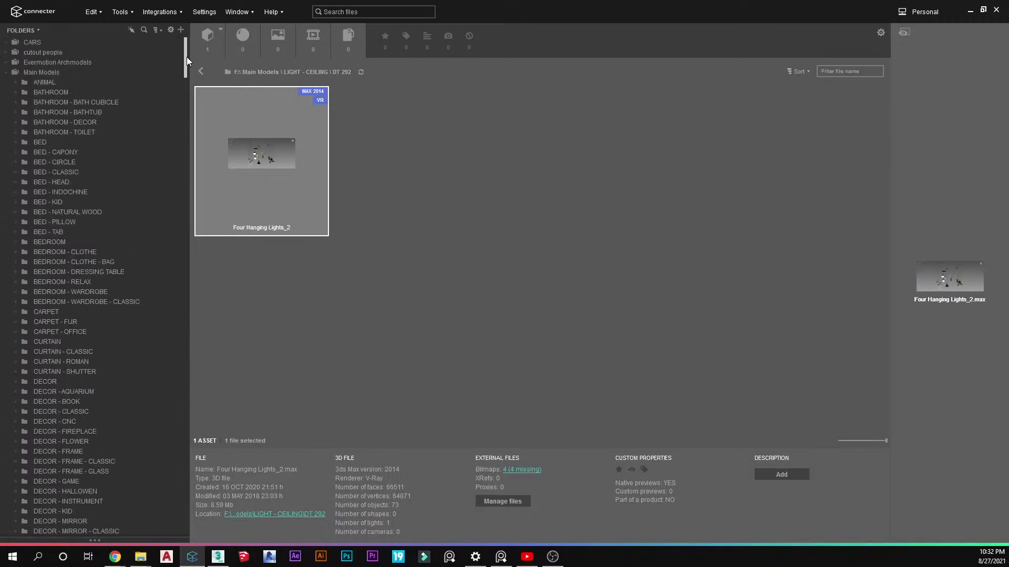
{"action": "left_click", "coordinate": [52, 122]}
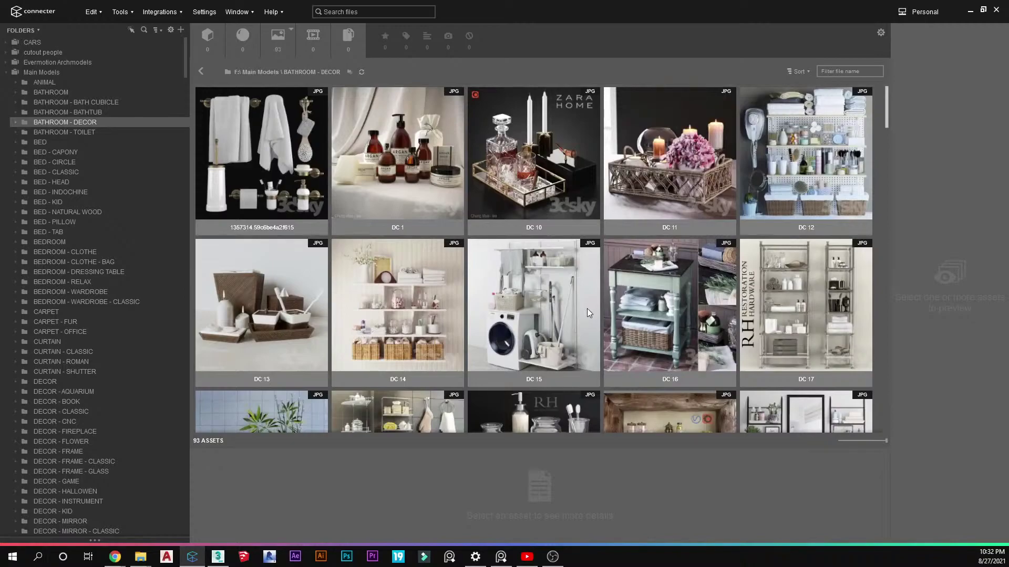
Browse the bathroom decor previews and enlarge the WC 6 toilet cubicle image for inspection
{"action": "scroll", "coordinate": [567, 303], "scroll_direction": "down", "scroll_amount": 10}
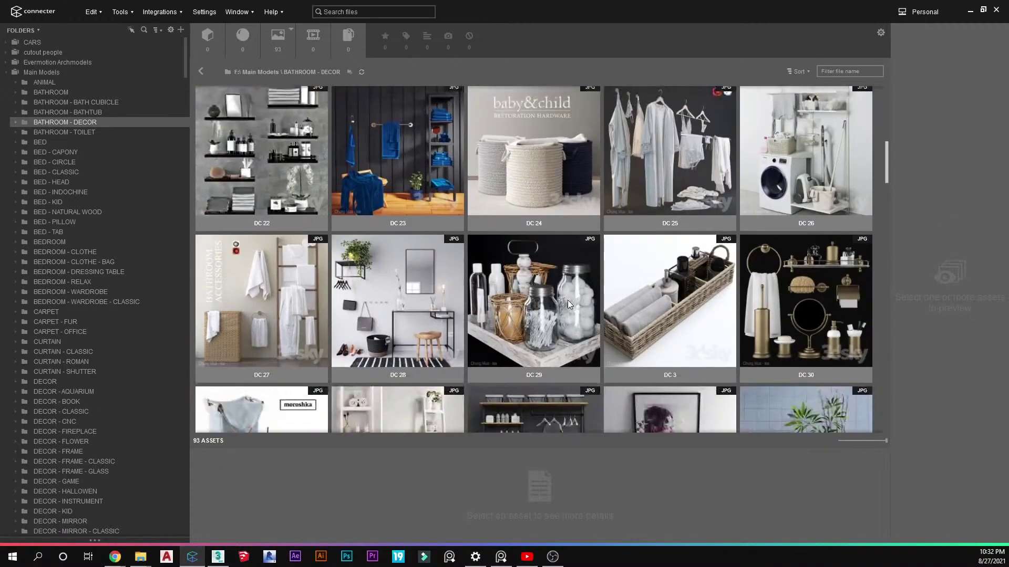
{"action": "scroll", "coordinate": [567, 304], "scroll_direction": "down", "scroll_amount": 5}
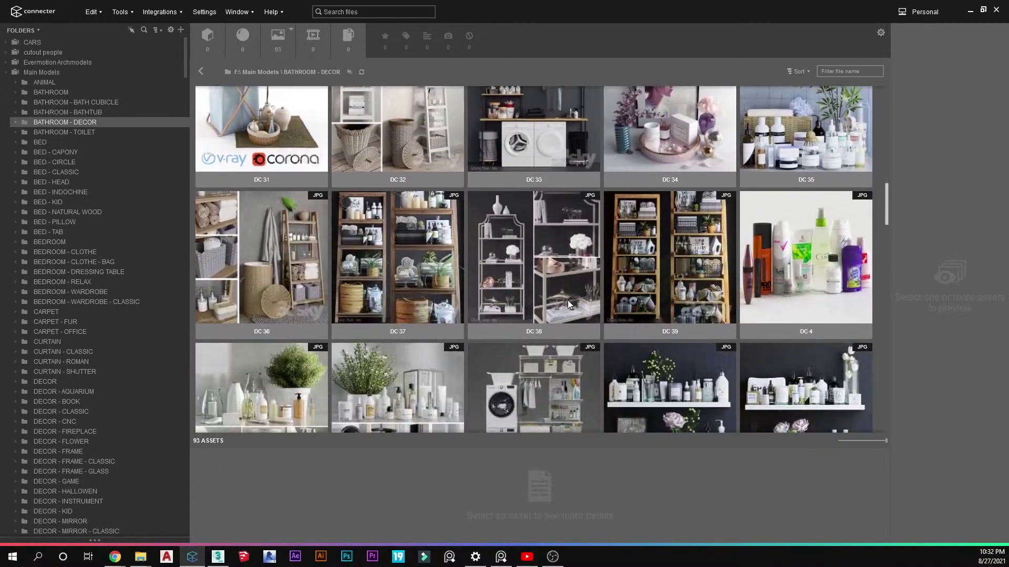
{"action": "scroll", "coordinate": [568, 300], "scroll_direction": "down", "scroll_amount": 10}
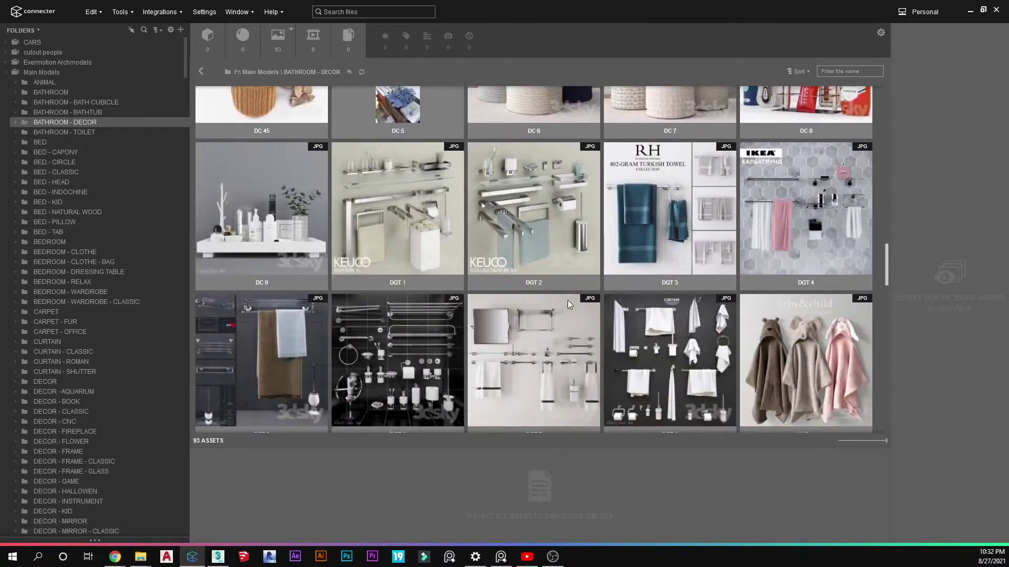
{"action": "scroll", "coordinate": [567, 305], "scroll_direction": "down", "scroll_amount": 1}
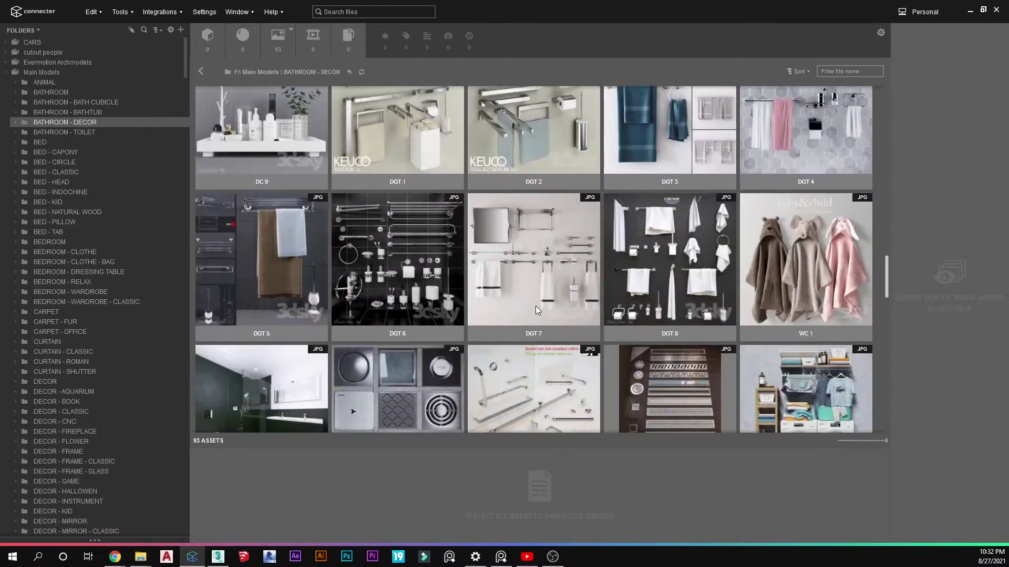
{"action": "scroll", "coordinate": [534, 305], "scroll_direction": "down", "scroll_amount": 10}
{"action": "scroll", "coordinate": [528, 298], "scroll_direction": "down", "scroll_amount": 10}
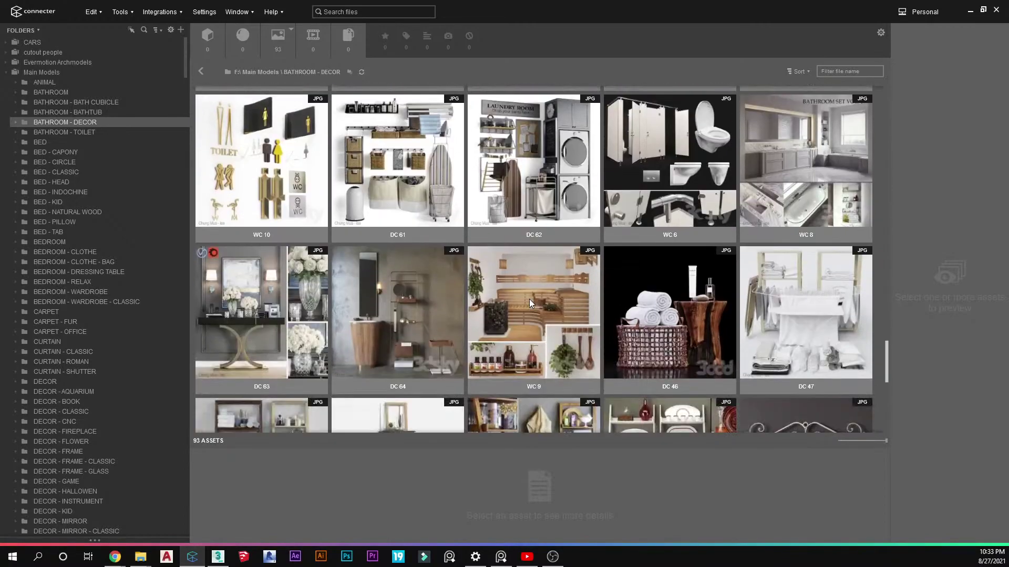
{"action": "double_click", "coordinate": [656, 163]}
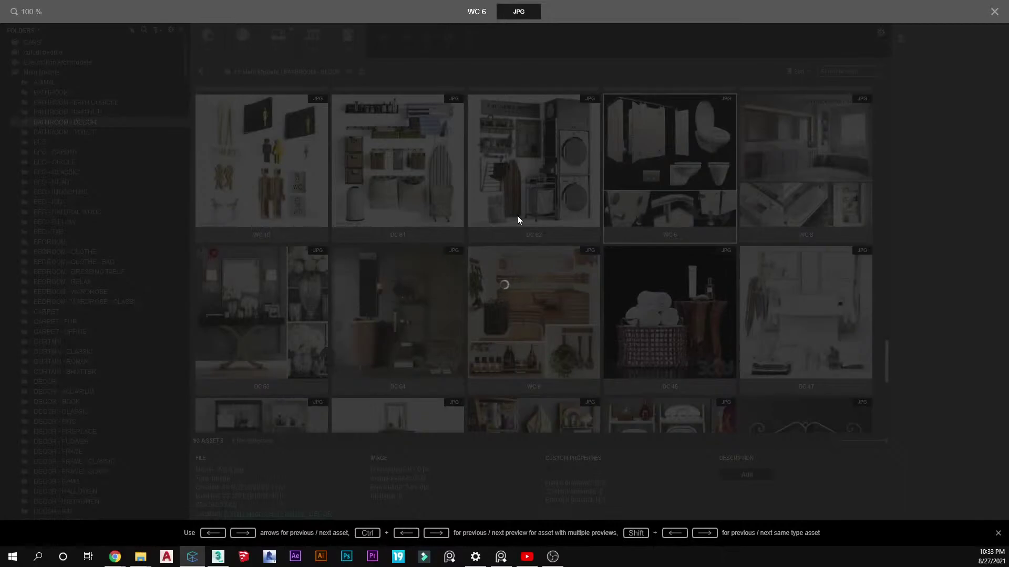
{"action": "key", "text": "Escape"}
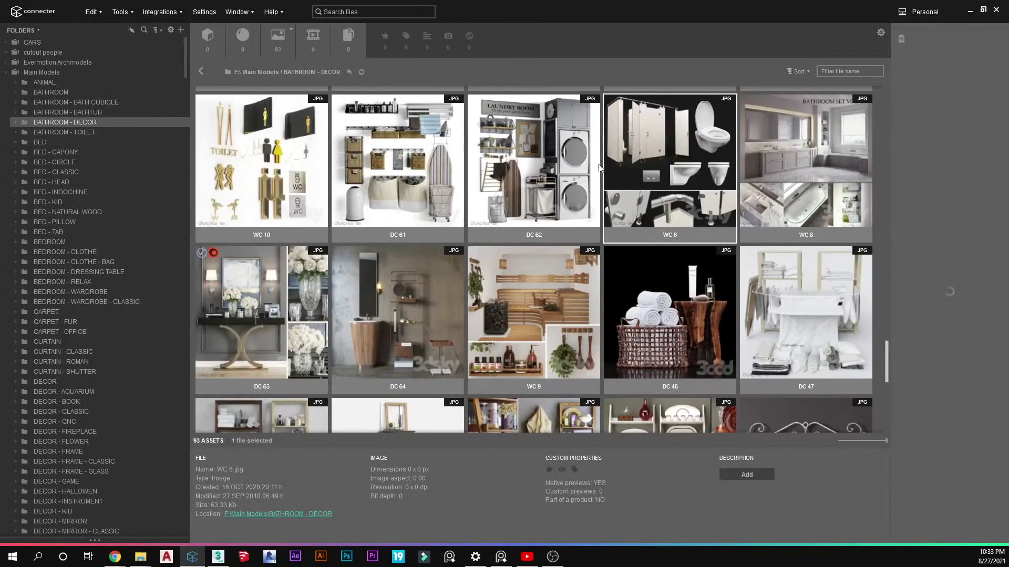
{"action": "double_click", "coordinate": [655, 146]}
{"action": "key", "text": "Escape"}
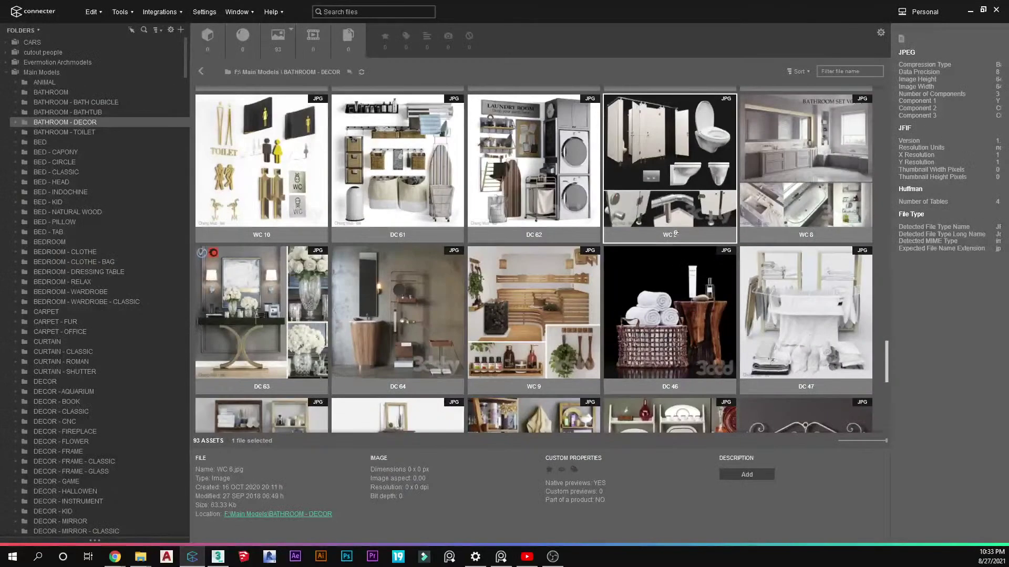
{"action": "key", "text": "space"}
{"action": "key", "text": "Escape"}
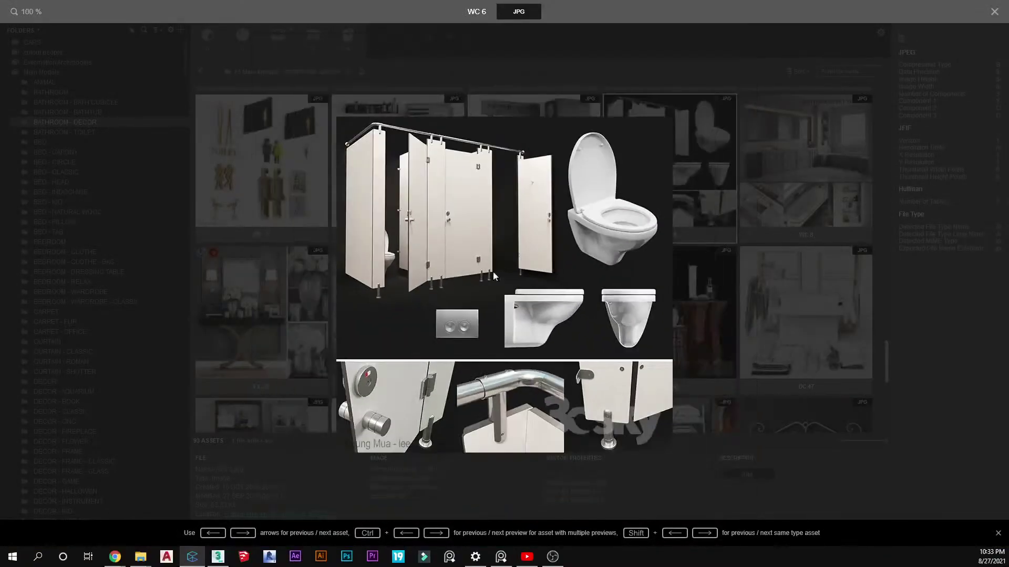
Inspect the enlarged preview of the bathrobe, towel and wooden shelf set at the end of the folder
{"action": "scroll", "coordinate": [443, 338], "scroll_direction": "down", "scroll_amount": 3}
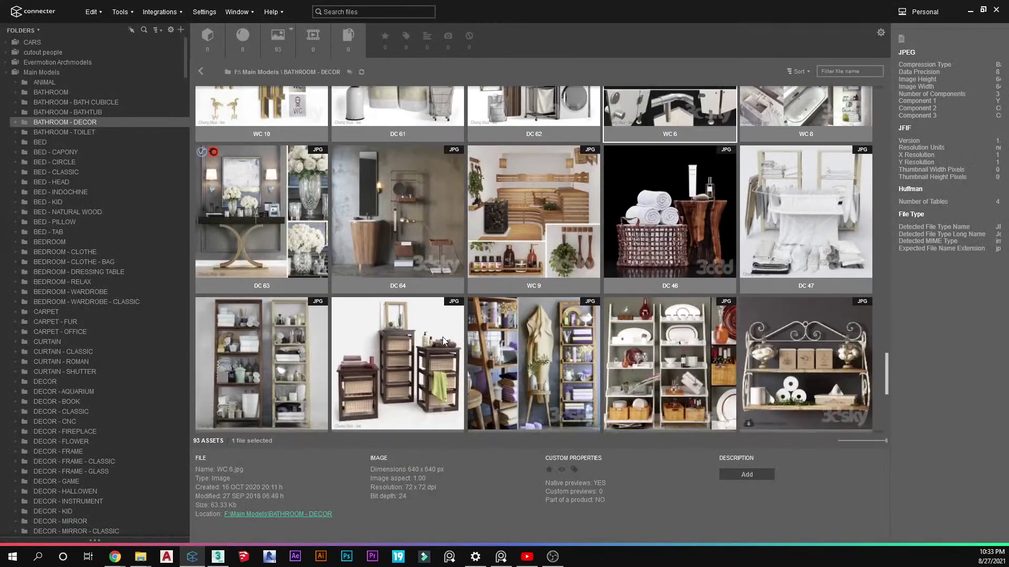
{"action": "scroll", "coordinate": [415, 335], "scroll_direction": "down", "scroll_amount": 3}
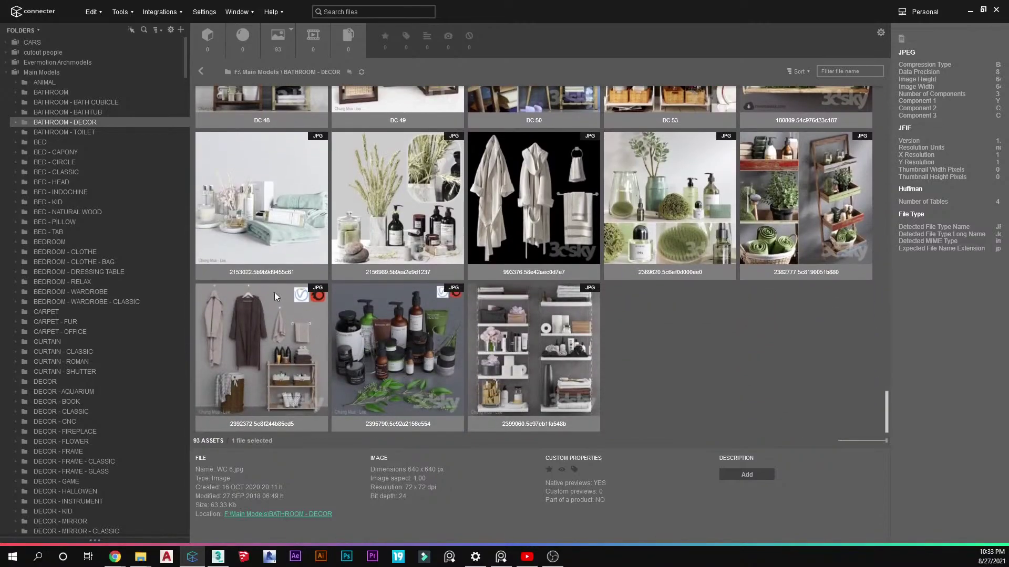
{"action": "double_click", "coordinate": [288, 364]}
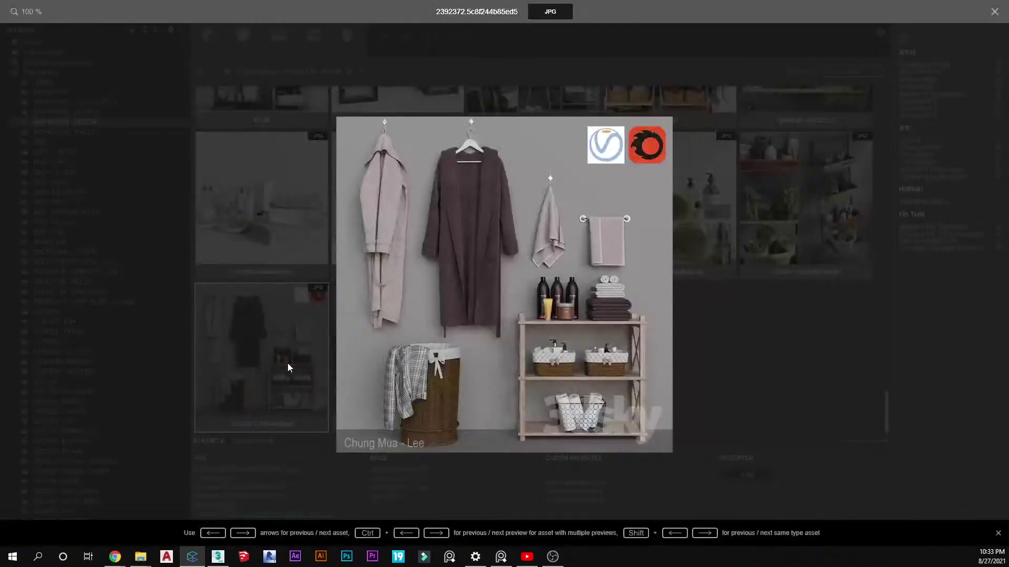
{"action": "scroll", "coordinate": [599, 310], "scroll_direction": "up", "scroll_amount": 1}
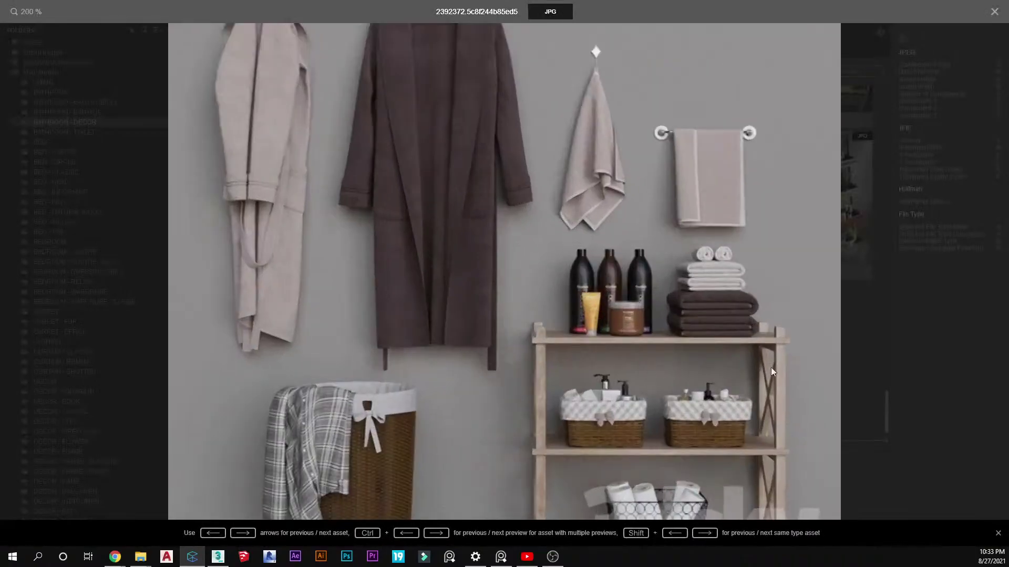
{"action": "left_click", "coordinate": [889, 307]}
Inspect the enlarged DC 58 preview of wire baskets, towels and soap bottles
{"action": "scroll", "coordinate": [562, 310], "scroll_direction": "up", "scroll_amount": 5}
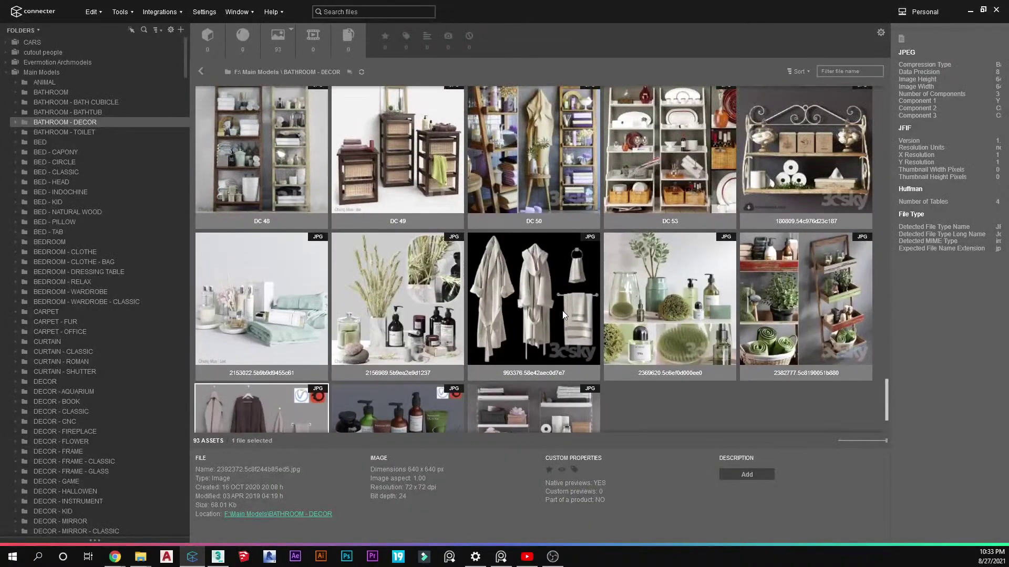
{"action": "scroll", "coordinate": [544, 307], "scroll_direction": "up", "scroll_amount": 5}
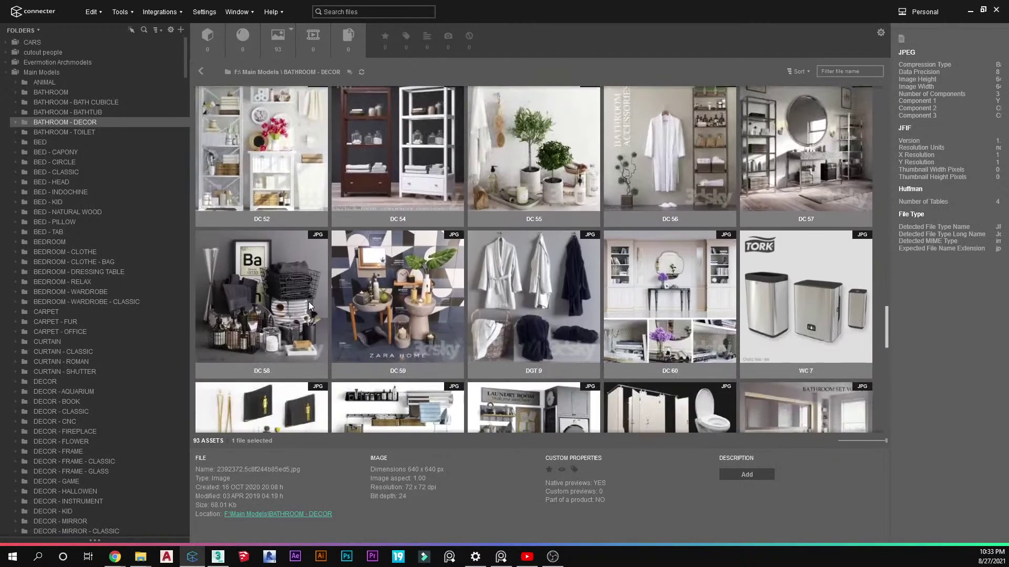
{"action": "double_click", "coordinate": [243, 298]}
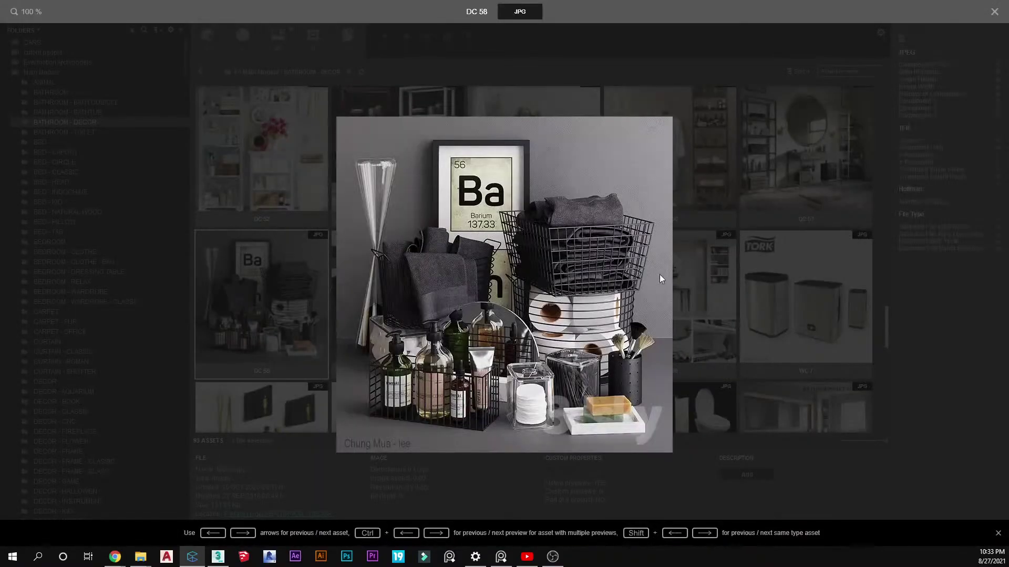
{"action": "left_click", "coordinate": [740, 238]}
Look through the whole bathroom decor folder for accessories that suit the scene
{"action": "scroll", "coordinate": [448, 282], "scroll_direction": "up", "scroll_amount": 5}
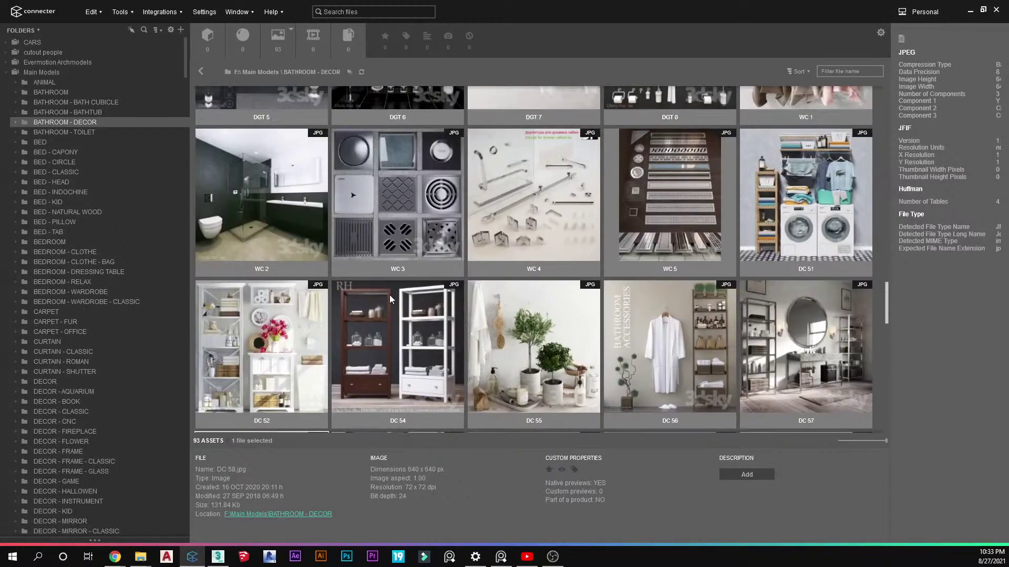
{"action": "scroll", "coordinate": [373, 310], "scroll_direction": "up", "scroll_amount": 8}
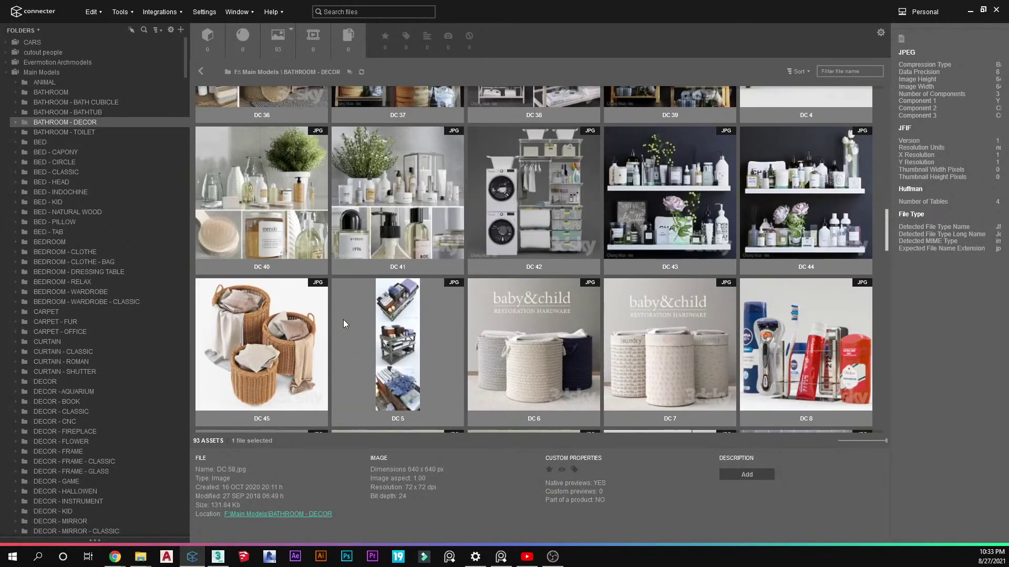
{"action": "scroll", "coordinate": [342, 319], "scroll_direction": "up", "scroll_amount": 5}
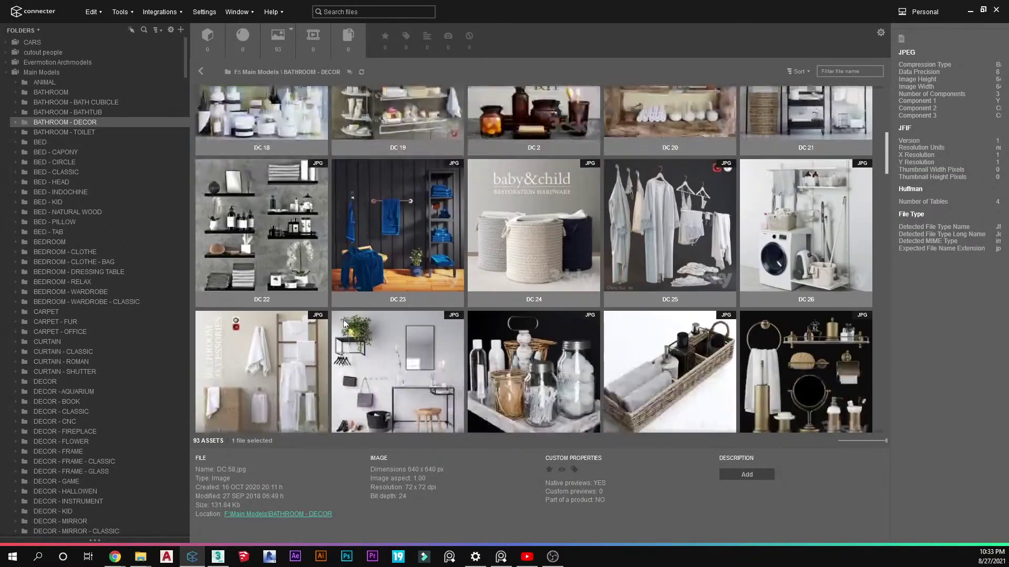
{"action": "scroll", "coordinate": [342, 320], "scroll_direction": "up", "scroll_amount": 7}
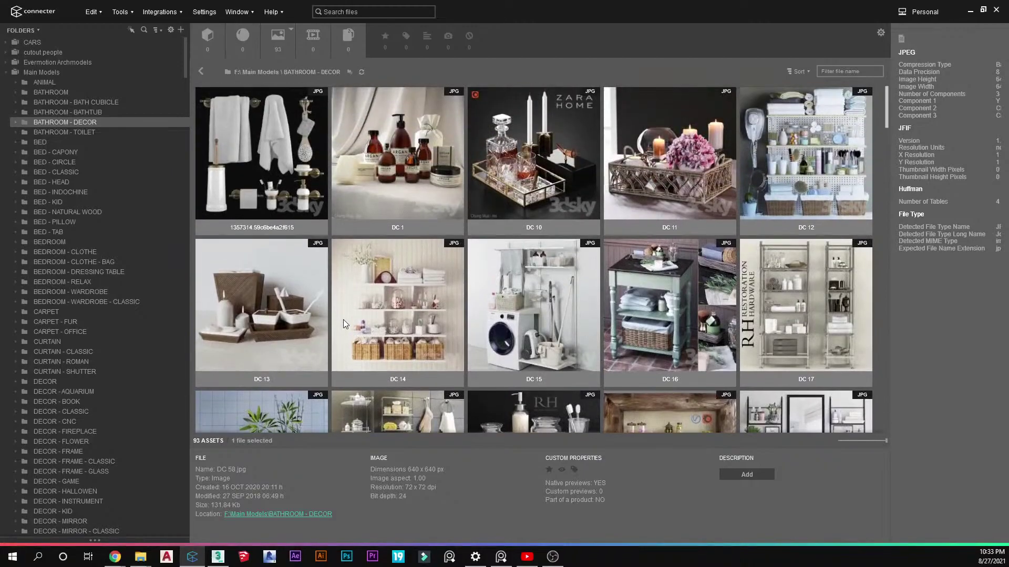
{"action": "scroll", "coordinate": [455, 248], "scroll_direction": "down", "scroll_amount": 7}
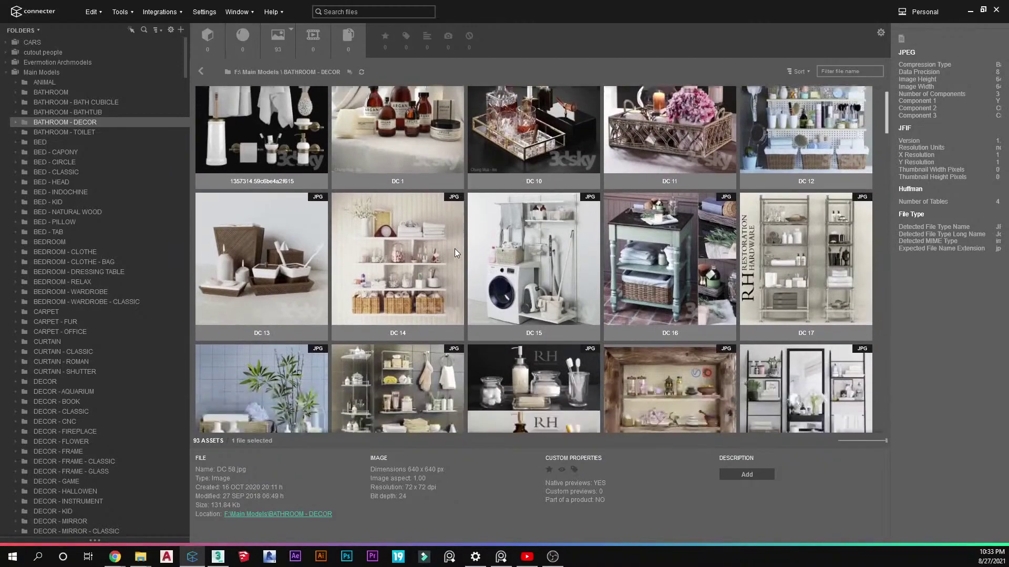
{"action": "scroll", "coordinate": [455, 248], "scroll_direction": "down", "scroll_amount": 7}
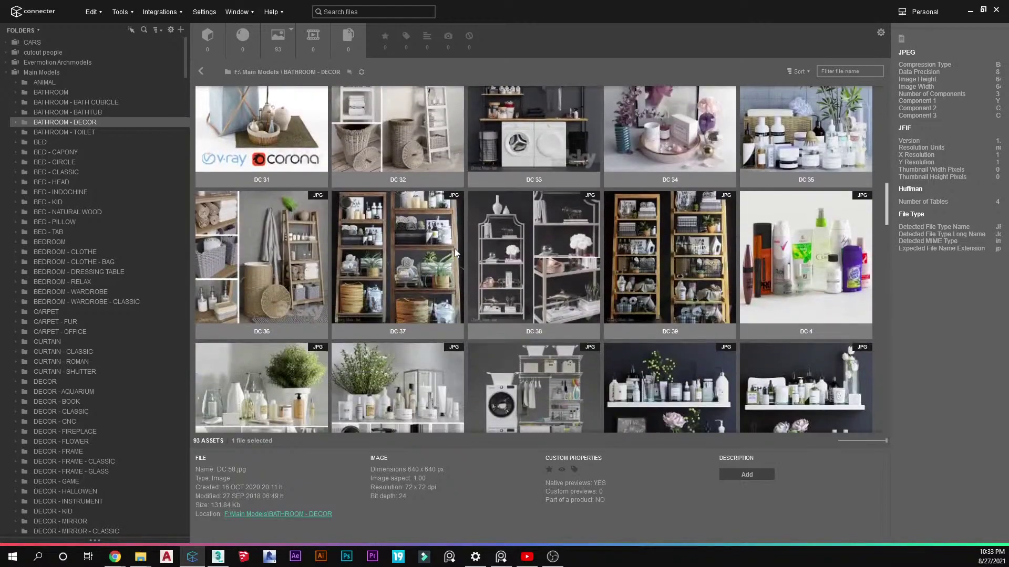
{"action": "scroll", "coordinate": [455, 248], "scroll_direction": "down", "scroll_amount": 10}
{"action": "scroll", "coordinate": [455, 248], "scroll_direction": "down", "scroll_amount": 7}
{"action": "scroll", "coordinate": [455, 248], "scroll_direction": "up", "scroll_amount": 7}
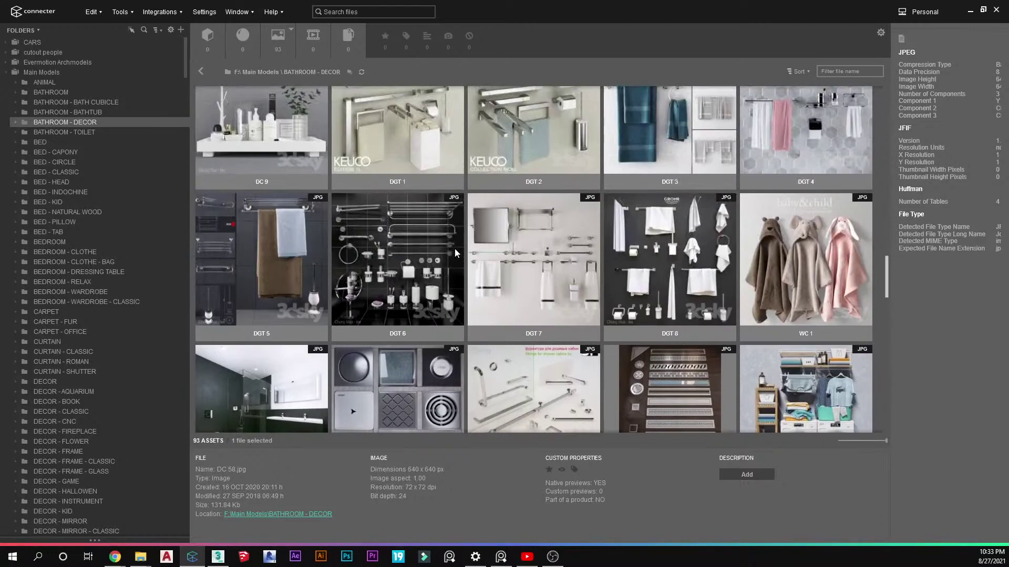
{"action": "scroll", "coordinate": [455, 248], "scroll_direction": "down", "scroll_amount": 4}
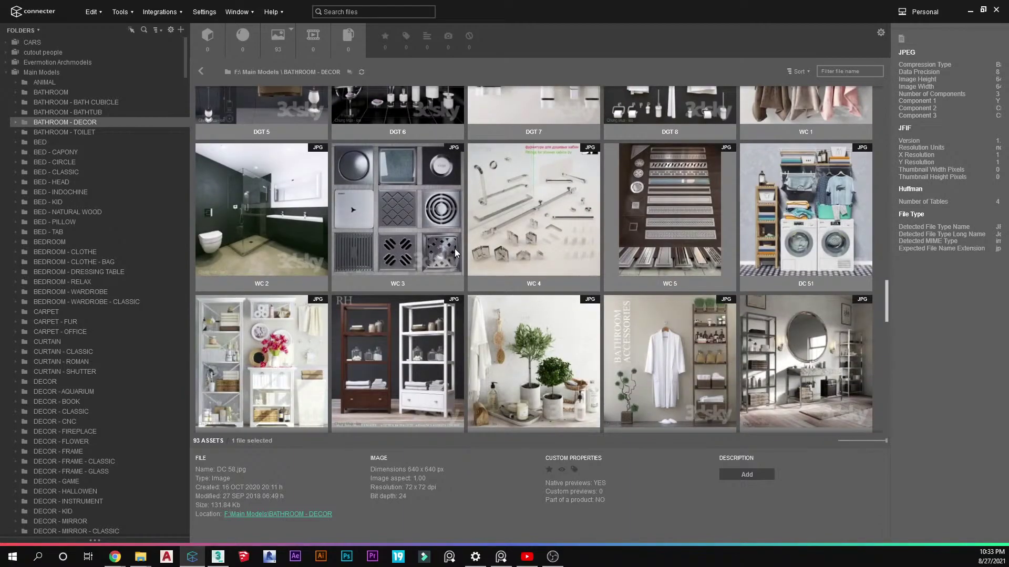
{"action": "scroll", "coordinate": [374, 292], "scroll_direction": "up", "scroll_amount": 10}
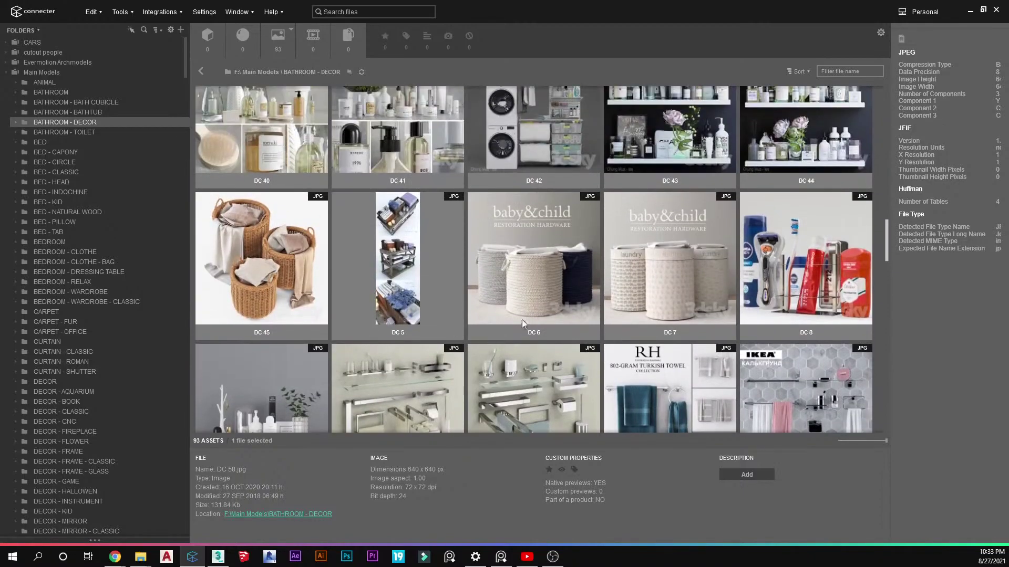
Compare the enlarged previews of the DC 6 and DC 7 laundry baskets
{"action": "double_click", "coordinate": [543, 267]}
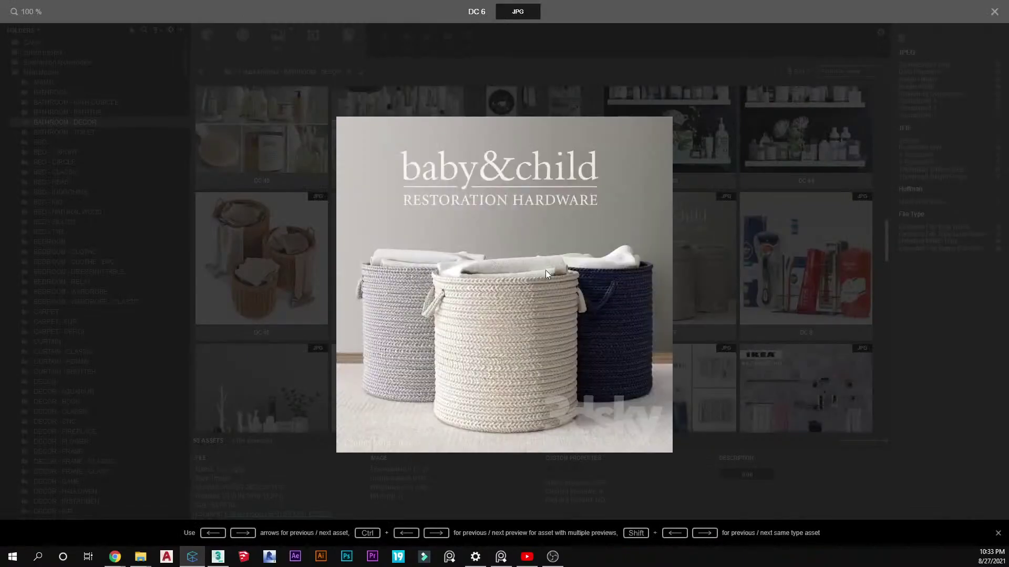
{"action": "left_click", "coordinate": [720, 292]}
{"action": "double_click", "coordinate": [683, 276]}
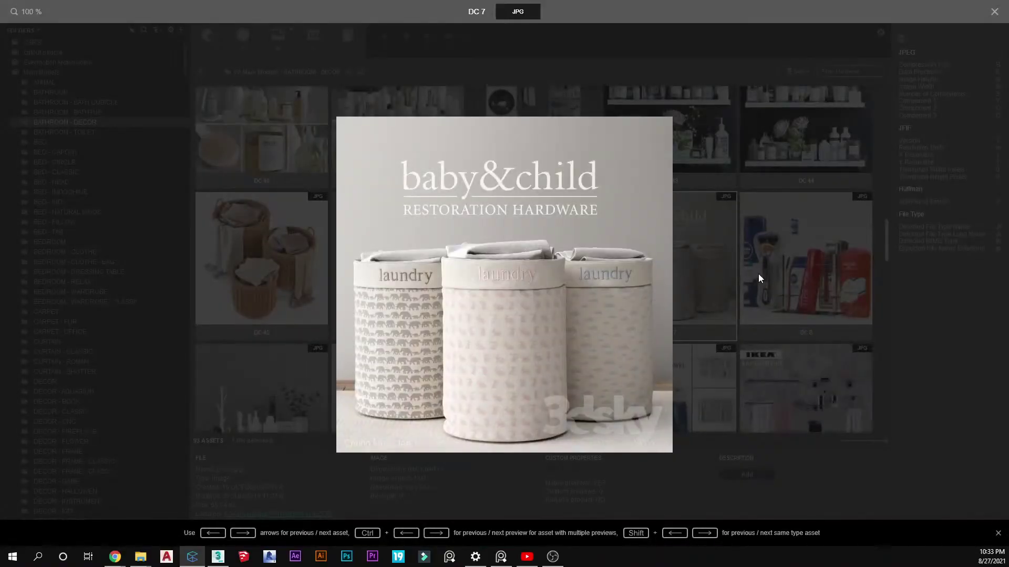
{"action": "left_click", "coordinate": [758, 273]}
Browse the BATHROOM - DECOR previews from start to end and check the furnished scene in 3ds Max before returning to the library
{"action": "scroll", "coordinate": [601, 279], "scroll_direction": "up", "scroll_amount": 15}
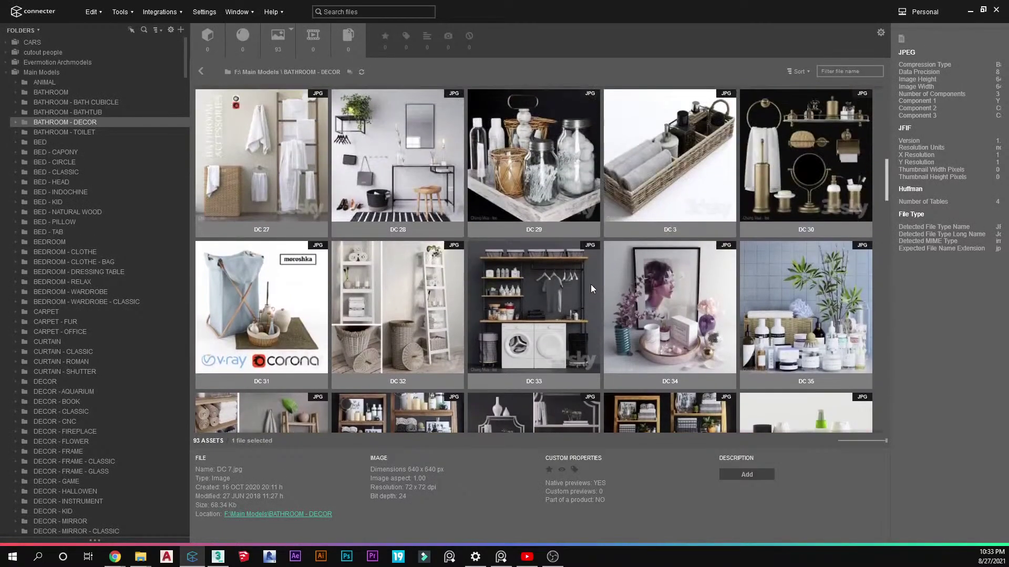
{"action": "scroll", "coordinate": [591, 284], "scroll_direction": "up", "scroll_amount": 6}
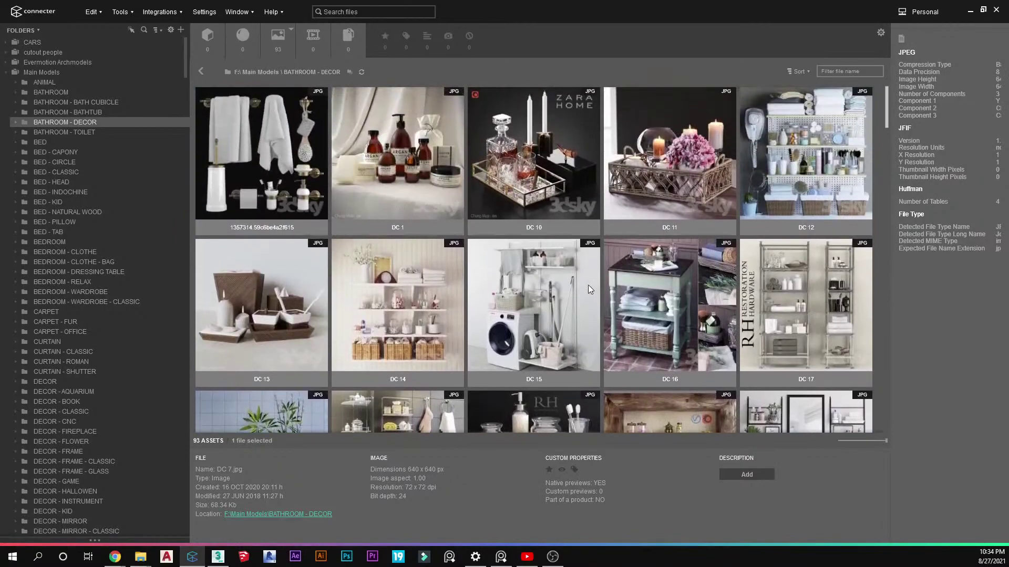
{"action": "scroll", "coordinate": [585, 299], "scroll_direction": "down", "scroll_amount": 20}
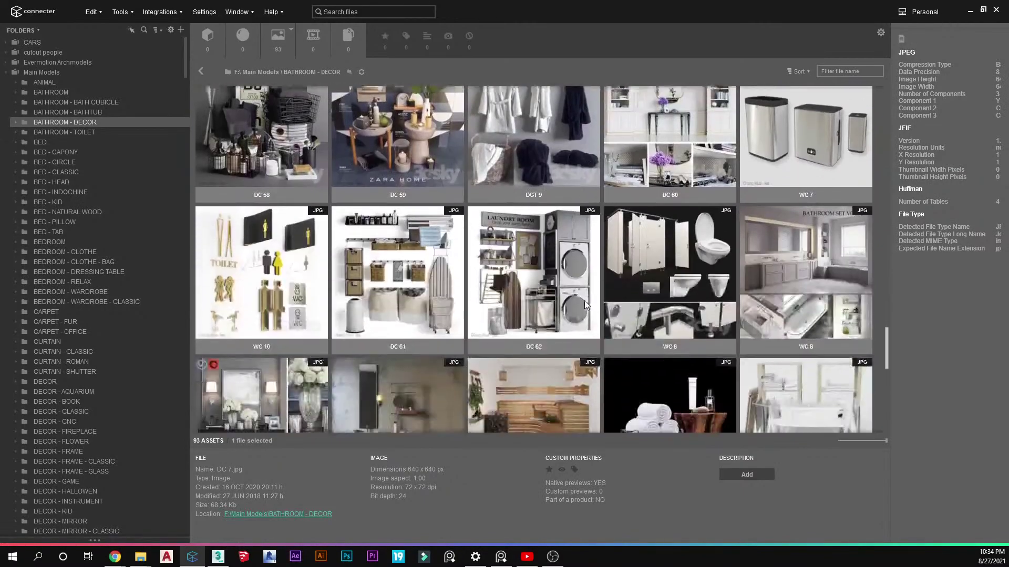
{"action": "scroll", "coordinate": [584, 298], "scroll_direction": "down", "scroll_amount": 5}
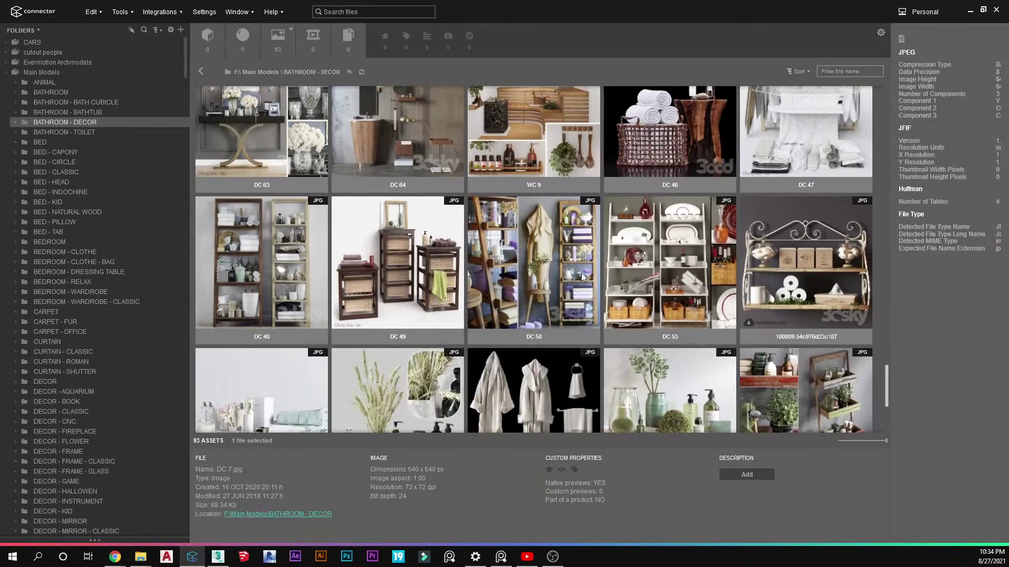
{"action": "scroll", "coordinate": [582, 281], "scroll_direction": "down", "scroll_amount": 2}
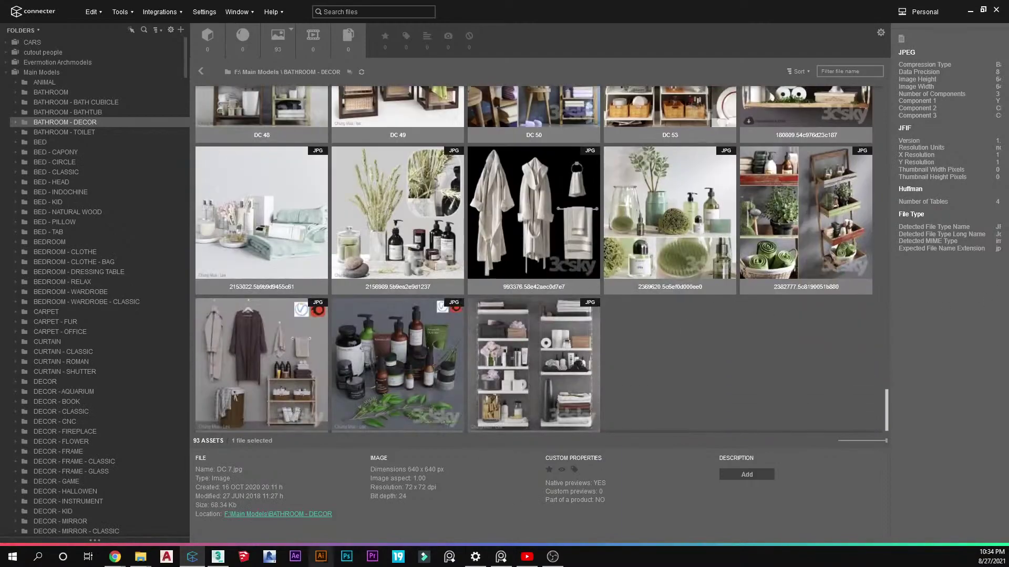
{"action": "left_click", "coordinate": [218, 557]}
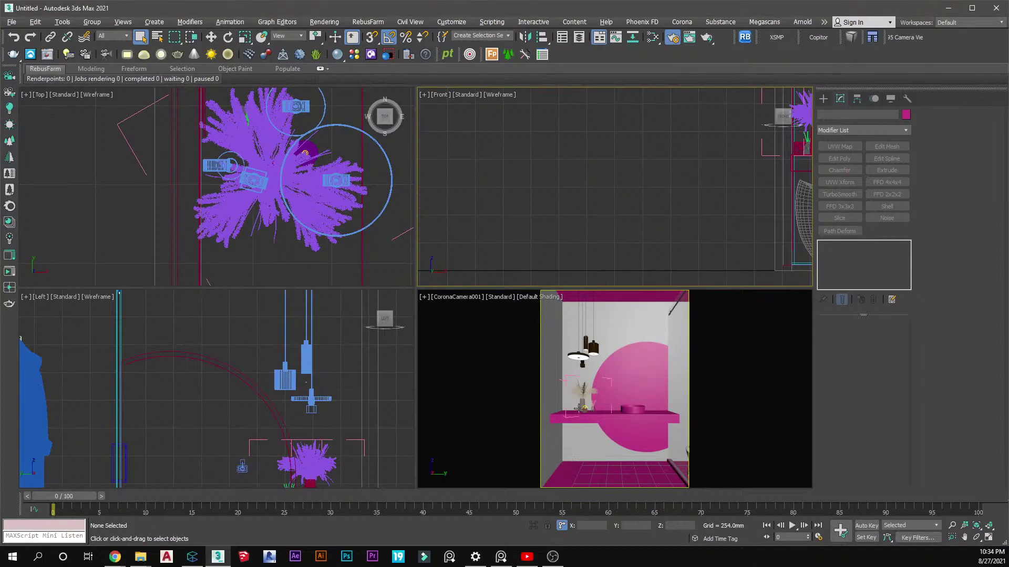
{"action": "left_click", "coordinate": [190, 559]}
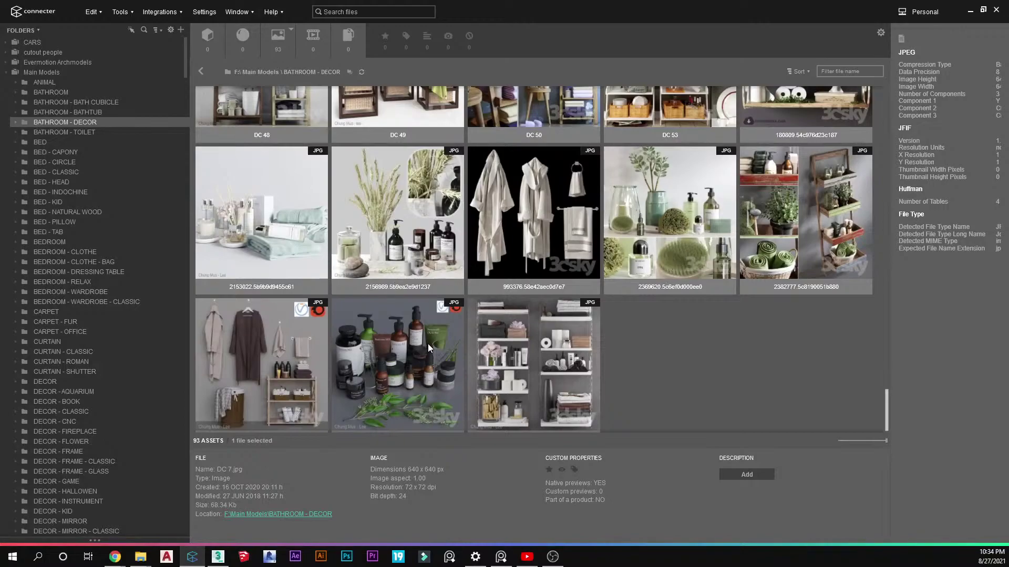
Go back through the decor folder and inspect the enlarged DC 62 preview of the laundry room set
{"action": "scroll", "coordinate": [427, 344], "scroll_direction": "up", "scroll_amount": 2}
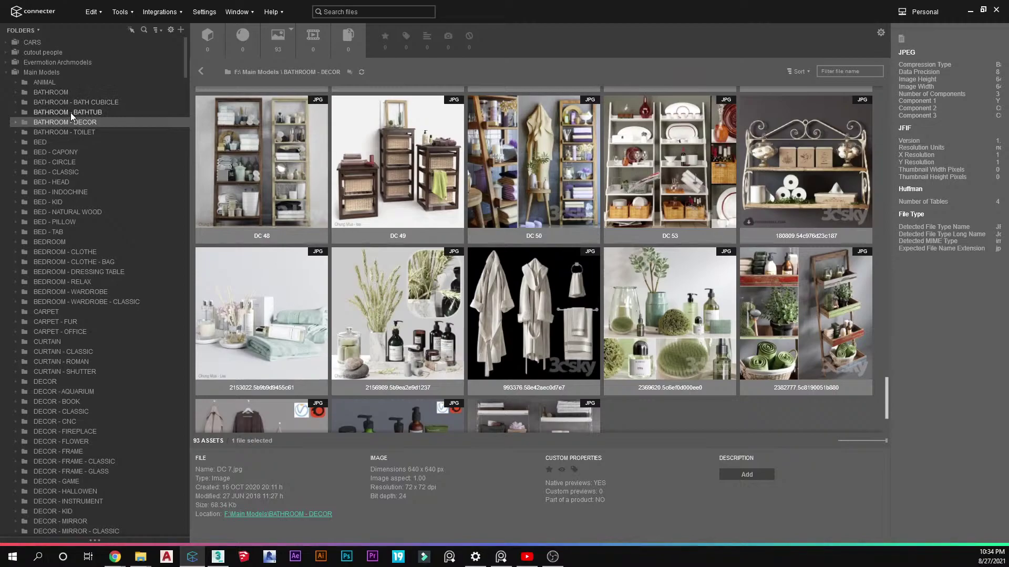
{"action": "scroll", "coordinate": [518, 226], "scroll_direction": "up", "scroll_amount": 4}
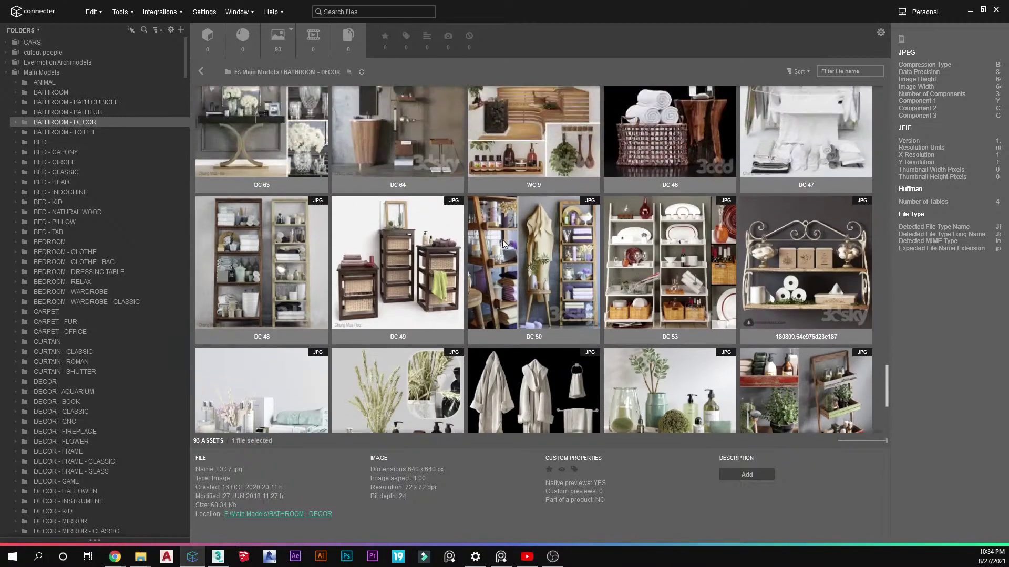
{"action": "scroll", "coordinate": [427, 250], "scroll_direction": "up", "scroll_amount": 3}
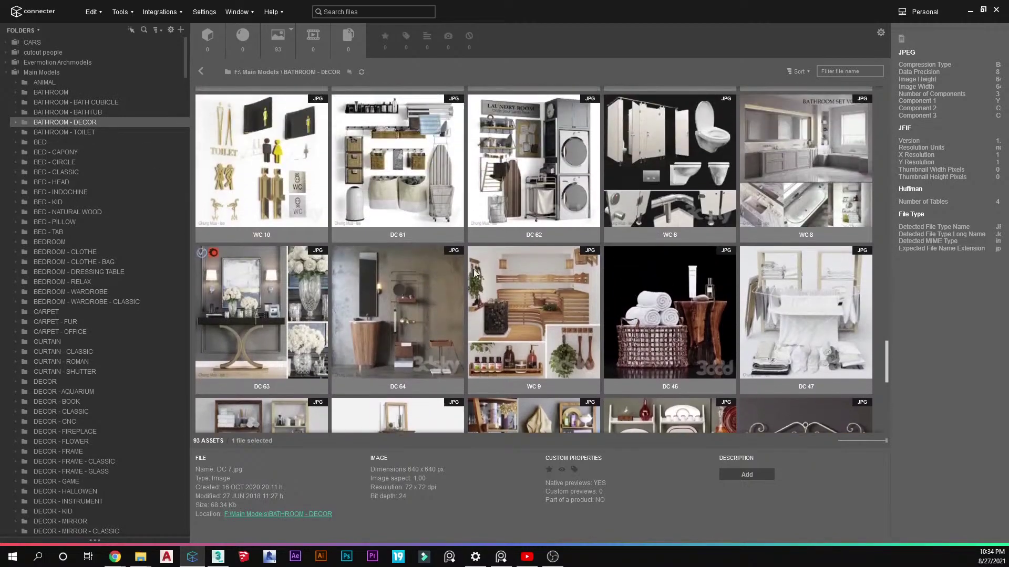
{"action": "double_click", "coordinate": [531, 181]}
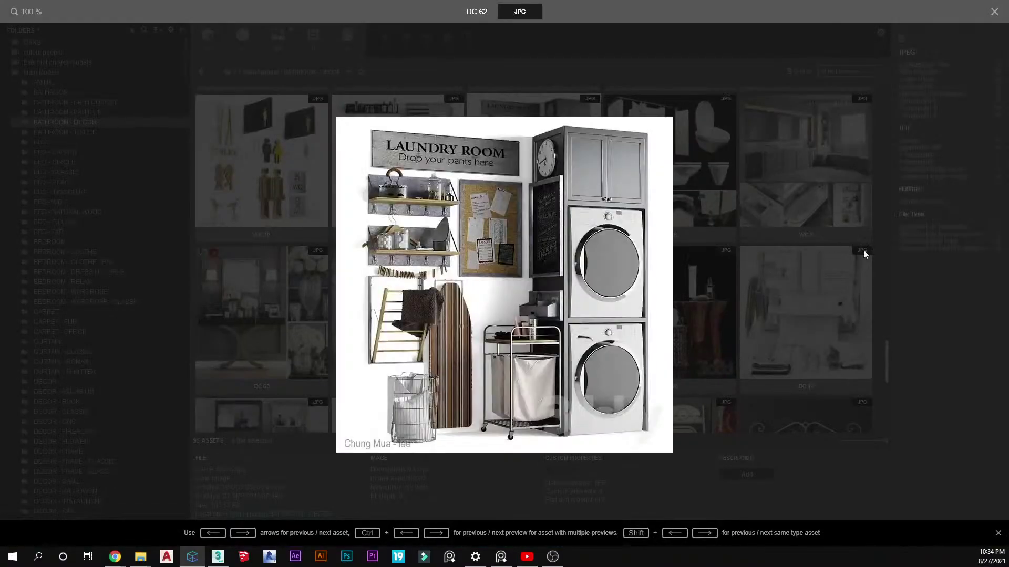
{"action": "left_click", "coordinate": [831, 273]}
Inspect the enlarged WC 7 preview of the Tork steel bin and dispensers
{"action": "scroll", "coordinate": [620, 235], "scroll_direction": "up", "scroll_amount": 6}
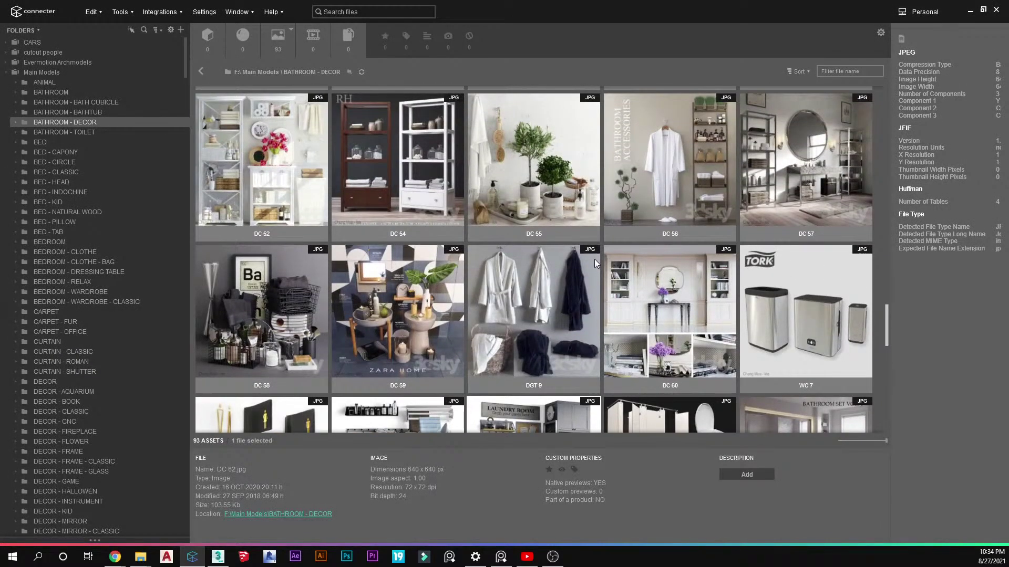
{"action": "scroll", "coordinate": [594, 259], "scroll_direction": "up", "scroll_amount": 2}
{"action": "scroll", "coordinate": [850, 260], "scroll_direction": "down", "scroll_amount": 4}
{"action": "left_click", "coordinate": [840, 225]}
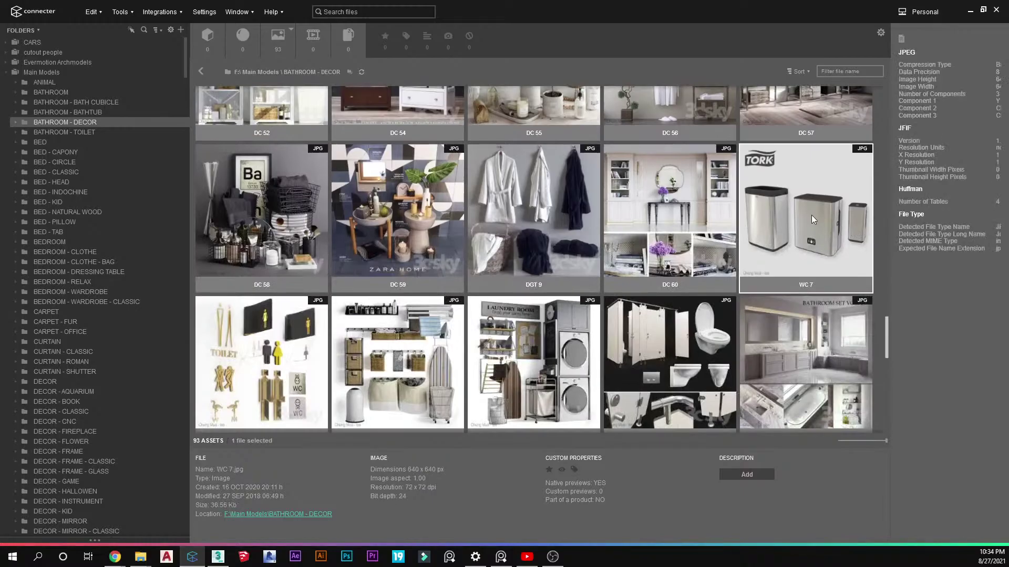
{"action": "double_click", "coordinate": [811, 215]}
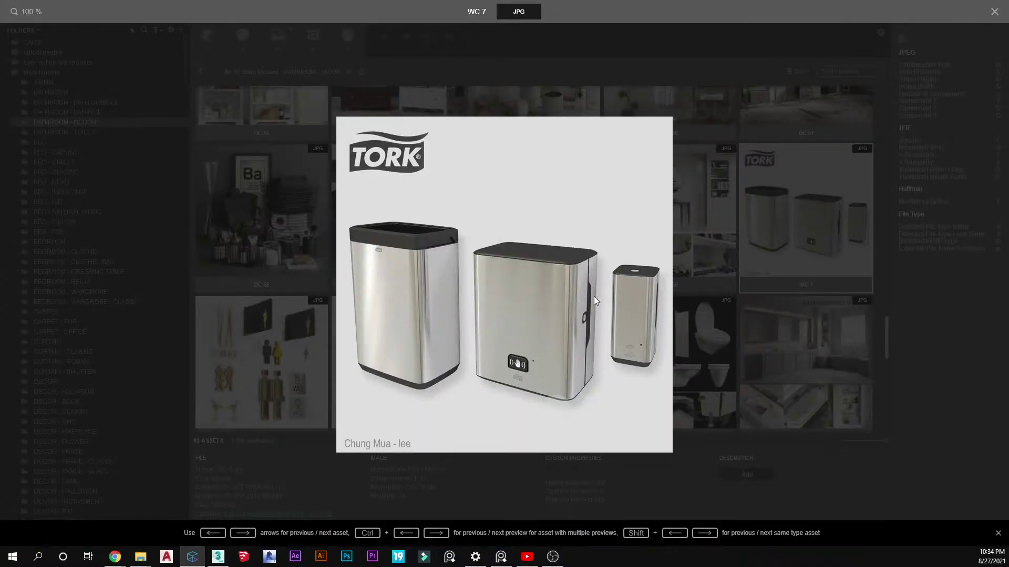
{"action": "left_click", "coordinate": [724, 237]}
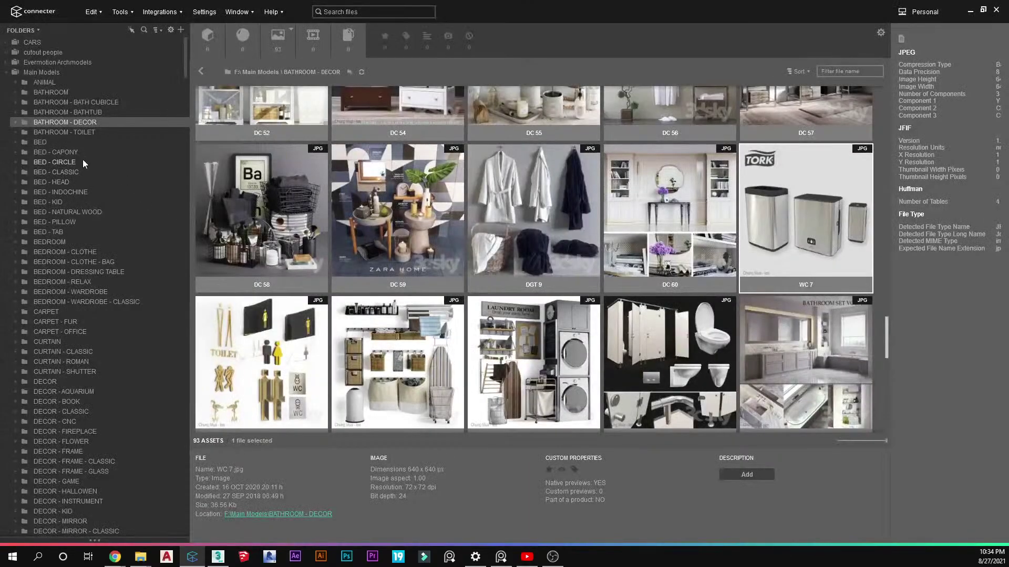
Expand the BATHROOM - DECOR folder and open its WC 7 model folder
{"action": "left_click", "coordinate": [16, 121]}
{"action": "scroll", "coordinate": [90, 232], "scroll_direction": "down", "scroll_amount": 10}
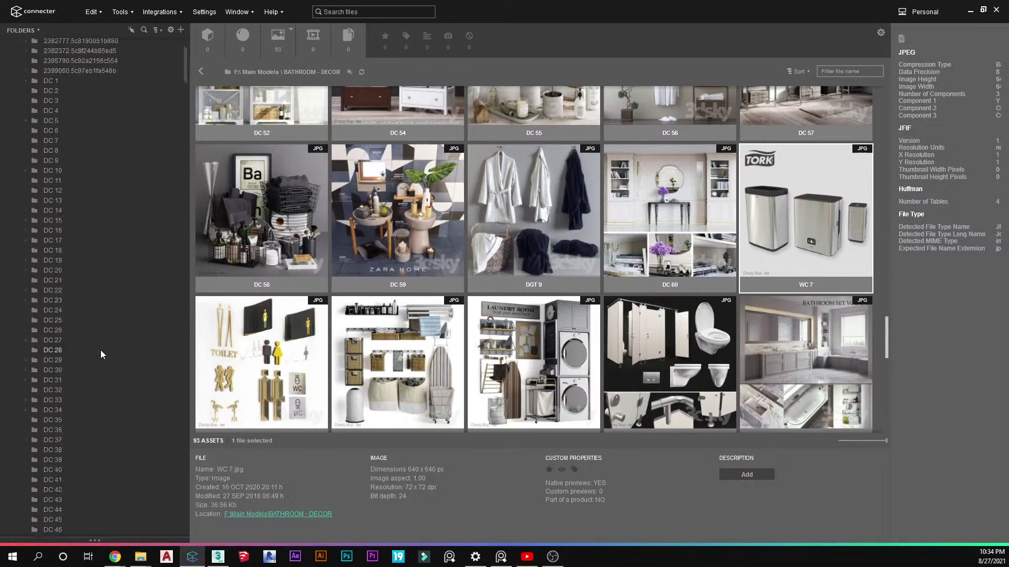
{"action": "scroll", "coordinate": [97, 377], "scroll_direction": "down", "scroll_amount": 4}
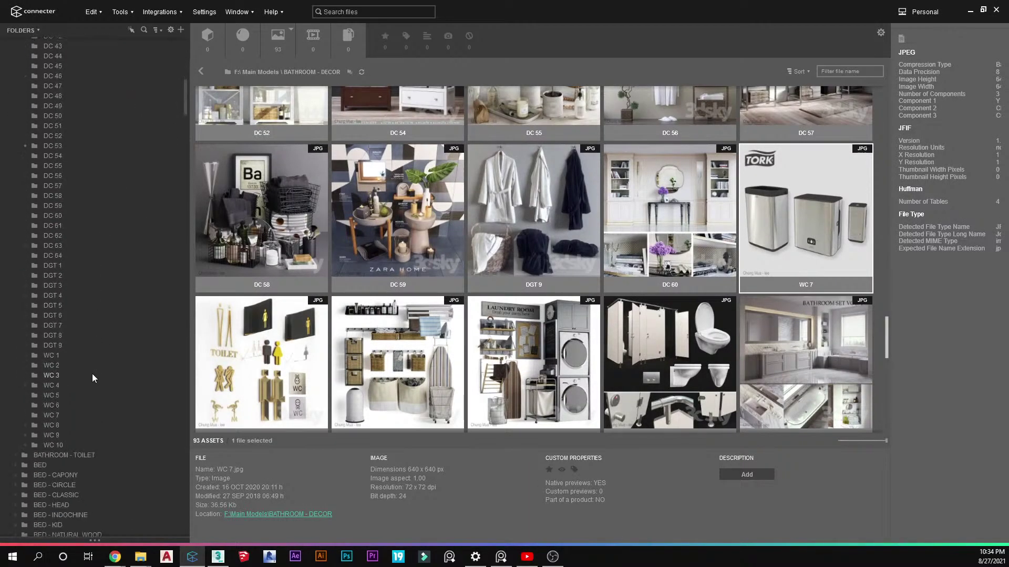
{"action": "left_click", "coordinate": [53, 415]}
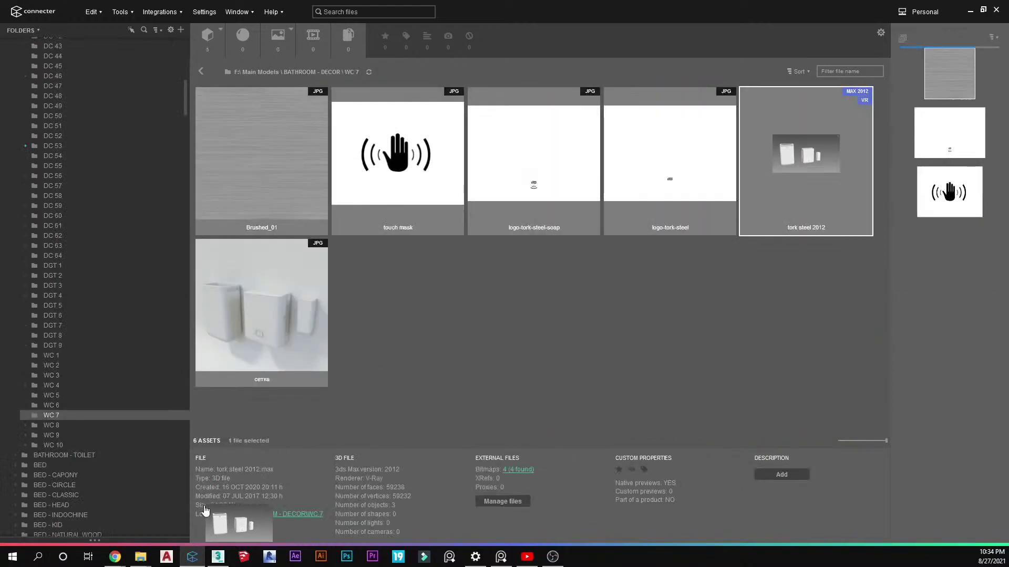
Merge and place the tork steel 2012 model into the 3ds Max scene, just outside the counter wall
{"action": "left_click_drag", "start_coordinate": [796, 151], "coordinate": [523, 208]}
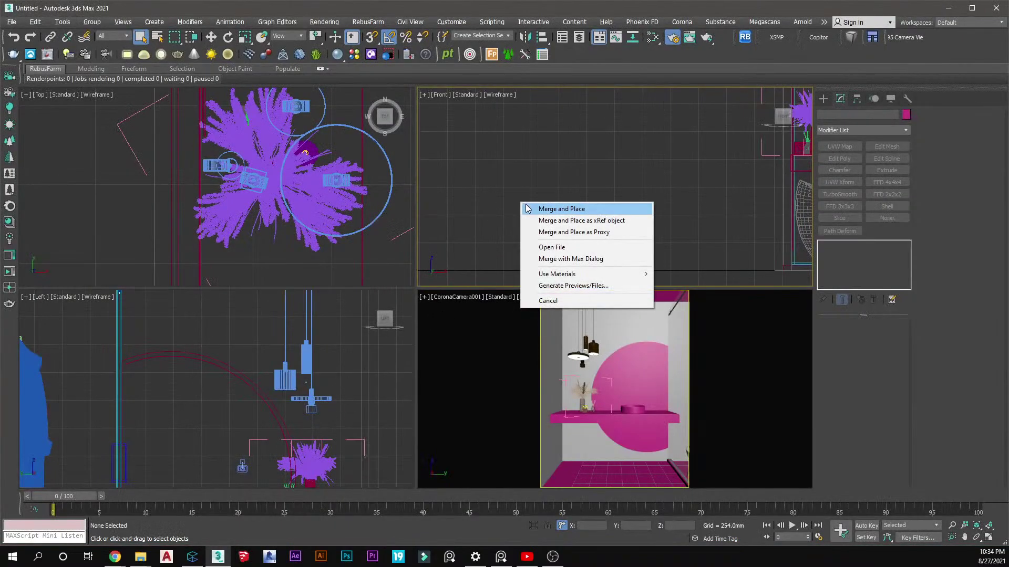
{"action": "left_click", "coordinate": [528, 208]}
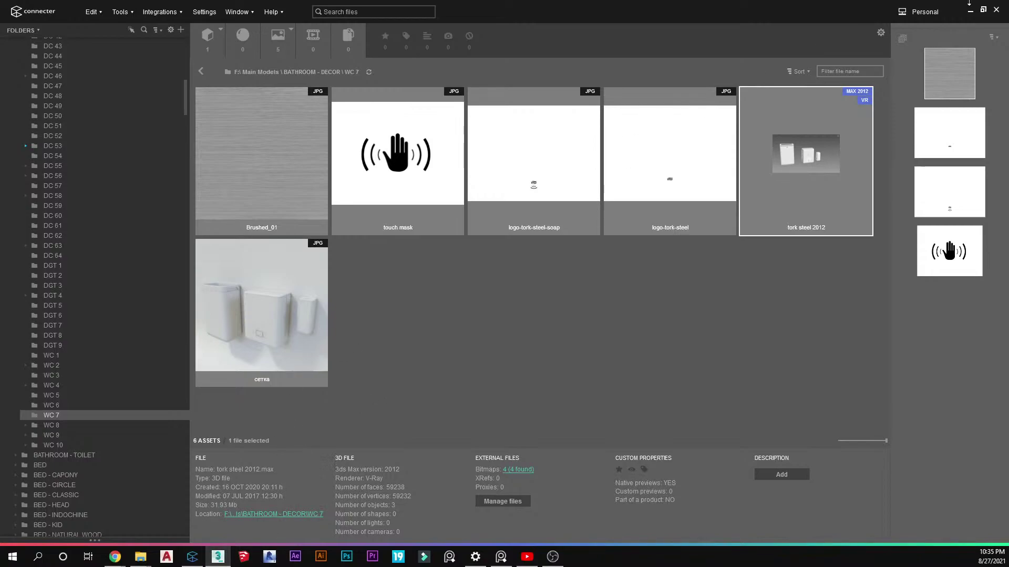
{"action": "left_click", "coordinate": [969, 12]}
{"action": "scroll", "coordinate": [280, 195], "scroll_direction": "down", "scroll_amount": 3}
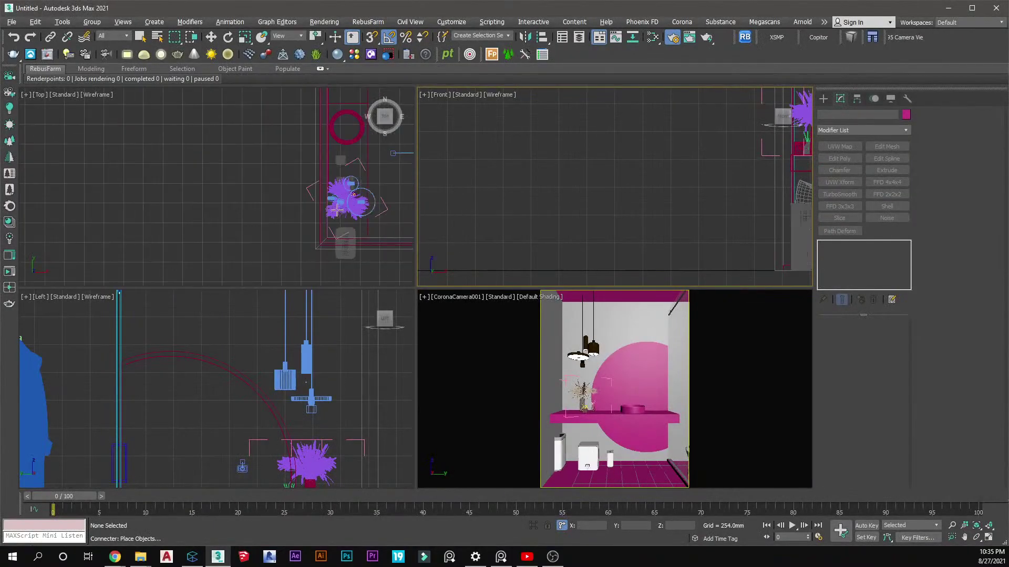
{"action": "left_click", "coordinate": [272, 184]}
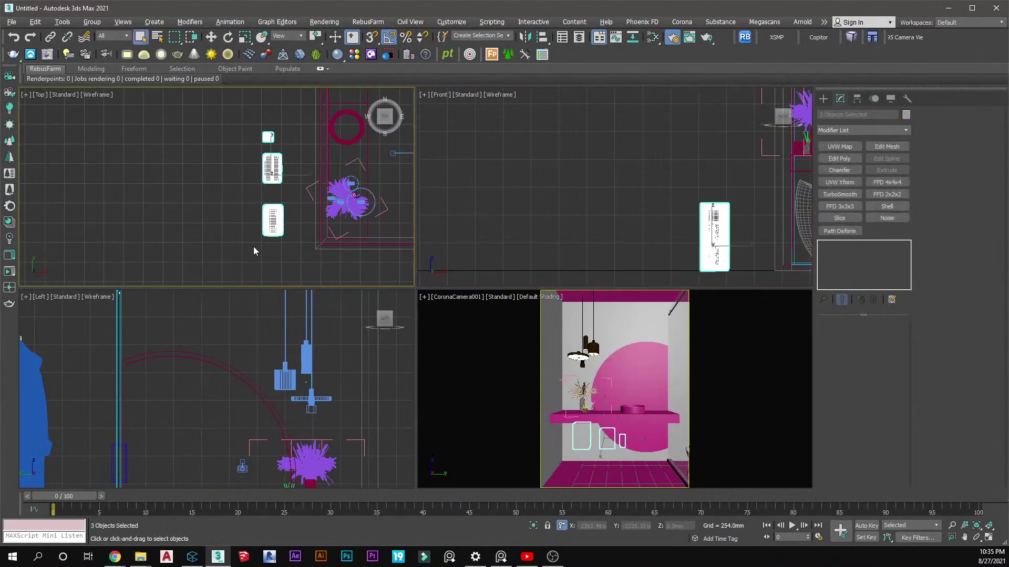
Move the large open bin into the room corner beneath the counter, under the vase of dried flowers
{"action": "left_click", "coordinate": [272, 169]}
{"action": "middle_click_drag", "start_coordinate": [227, 168], "coordinate": [182, 195]}
{"action": "key", "text": "w"}
{"action": "mouse_move", "coordinate": [205, 182]}
{"action": "left_mouse_down"}
{"action": "mouse_move", "coordinate": [266, 204]}
{"action": "mouse_move", "coordinate": [223, 188]}
{"action": "left_mouse_up"}
{"action": "left_click_drag", "start_coordinate": [207, 232], "coordinate": [277, 225]}
{"action": "scroll", "coordinate": [277, 223], "scroll_direction": "up", "scroll_amount": 3}
{"action": "scroll", "coordinate": [280, 222], "scroll_direction": "up", "scroll_amount": 5}
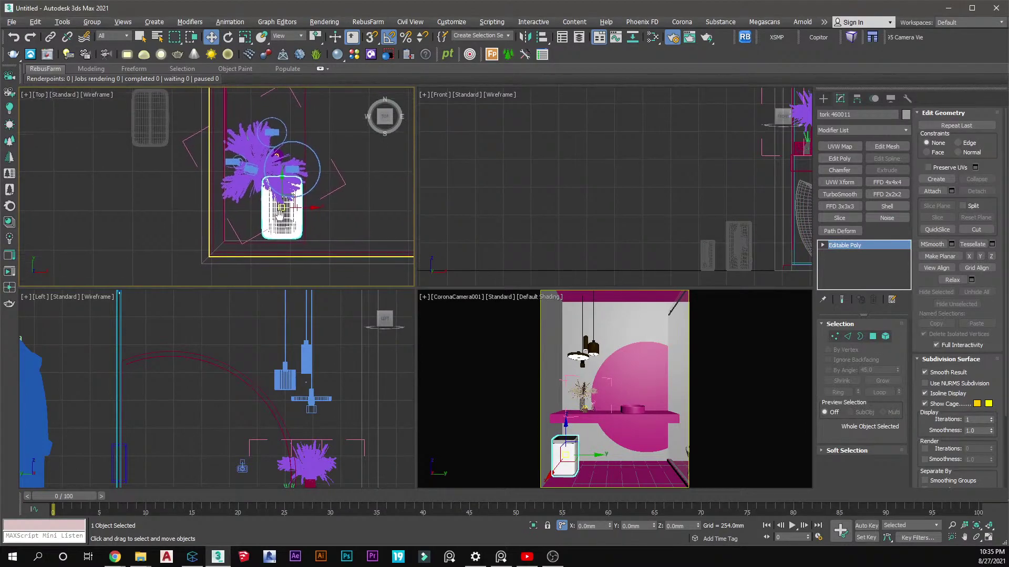
{"action": "left_click_drag", "start_coordinate": [274, 201], "coordinate": [274, 196]}
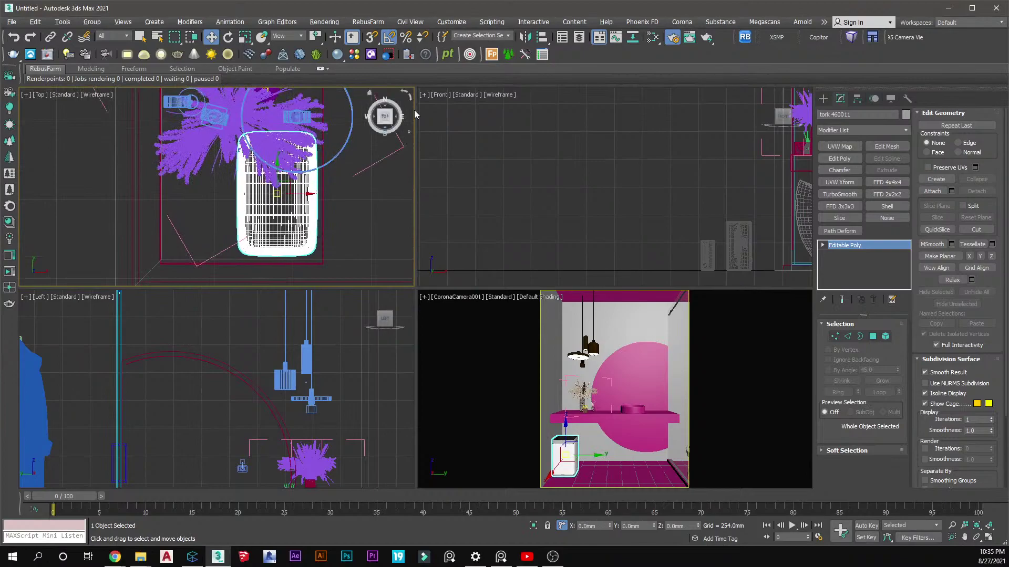
Align the bin's minimum to the maximum of floor Plane001 in Z position, and check its placement in the side and camera views
{"action": "left_click", "coordinate": [541, 37]}
{"action": "left_click", "coordinate": [612, 469]}
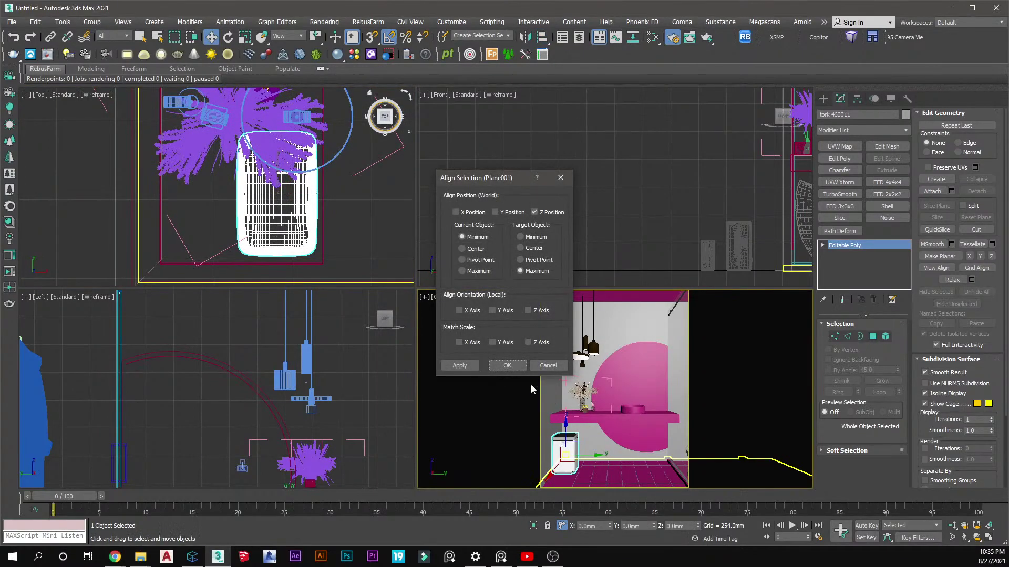
{"action": "left_click", "coordinate": [507, 365]}
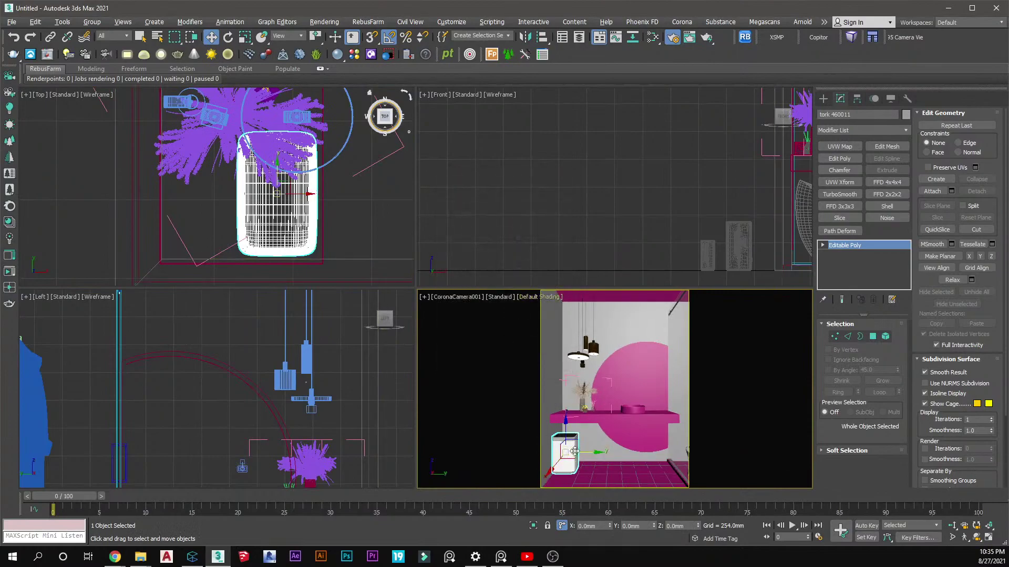
{"action": "scroll", "coordinate": [320, 360], "scroll_direction": "down", "scroll_amount": 8}
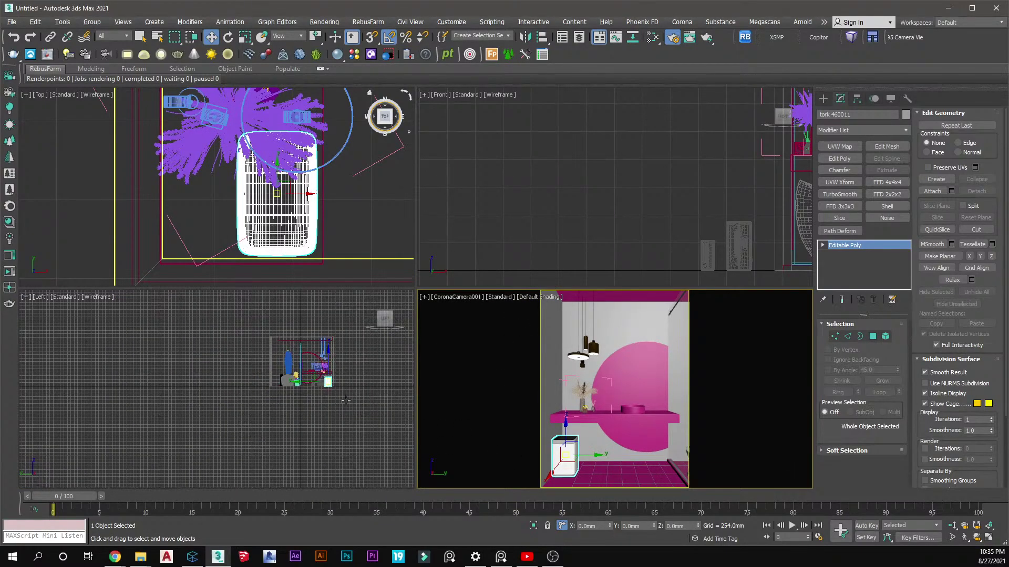
{"action": "scroll", "coordinate": [335, 388], "scroll_direction": "up", "scroll_amount": 10}
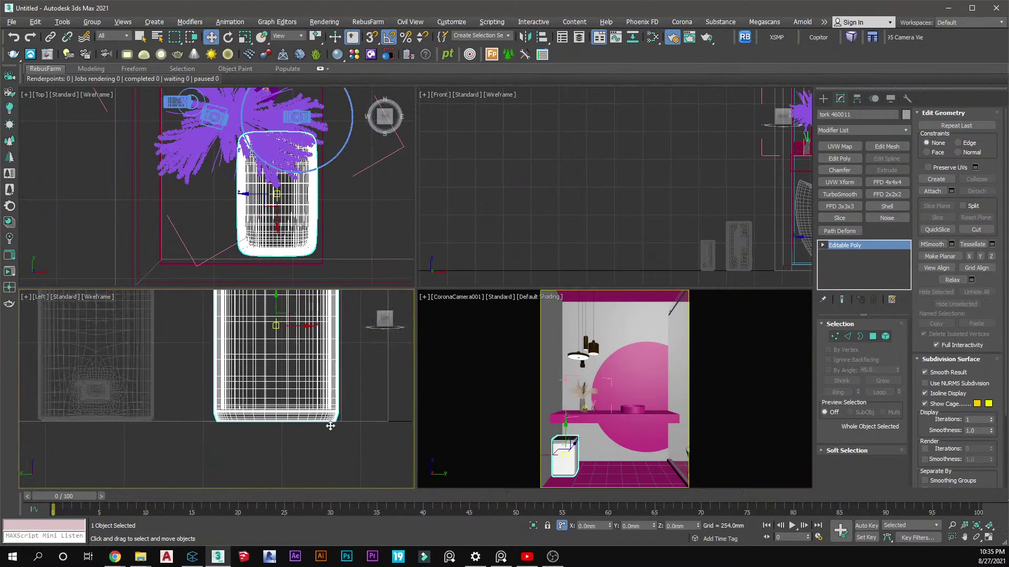
{"action": "left_click", "coordinate": [551, 238]}
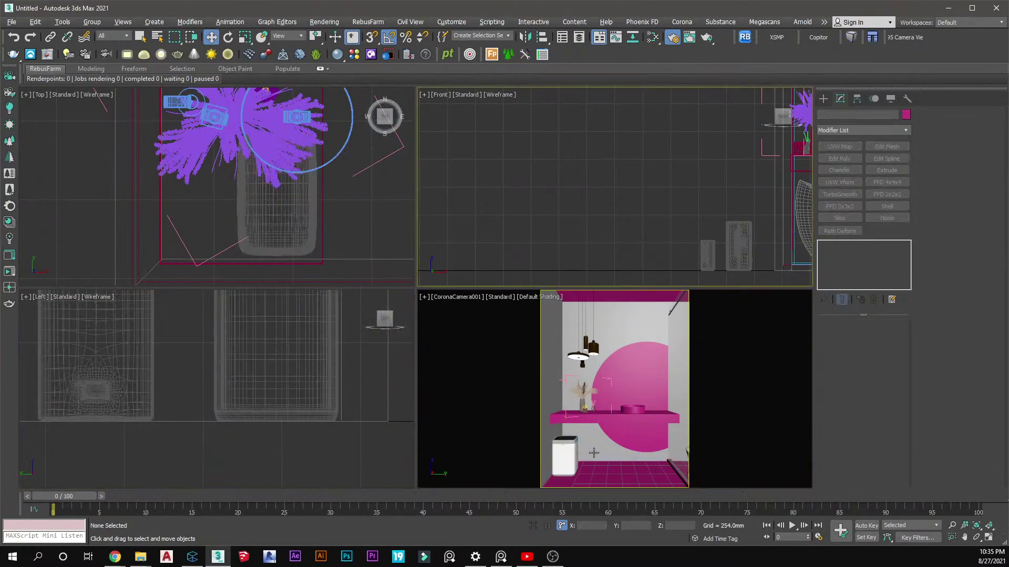
{"action": "key", "text": "alt+w"}
{"action": "middle_click_drag", "start_coordinate": [396, 348], "coordinate": [396, 345]}
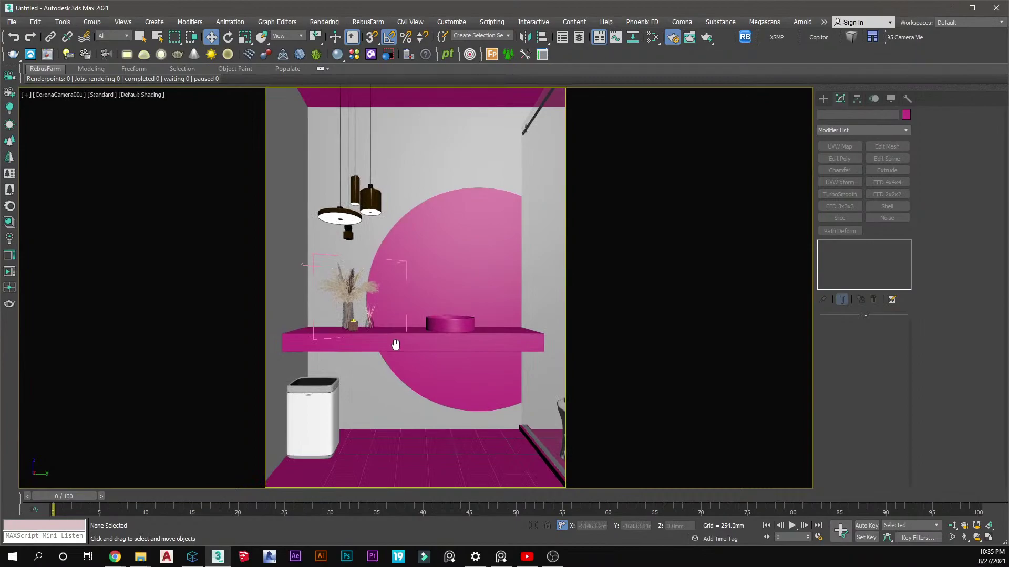
{"action": "key", "text": "alt+w"}
Move the two plant decor groups beside the bathtub closer to the counter wall so they enter the camera frame
{"action": "scroll", "coordinate": [316, 245], "scroll_direction": "down", "scroll_amount": 4}
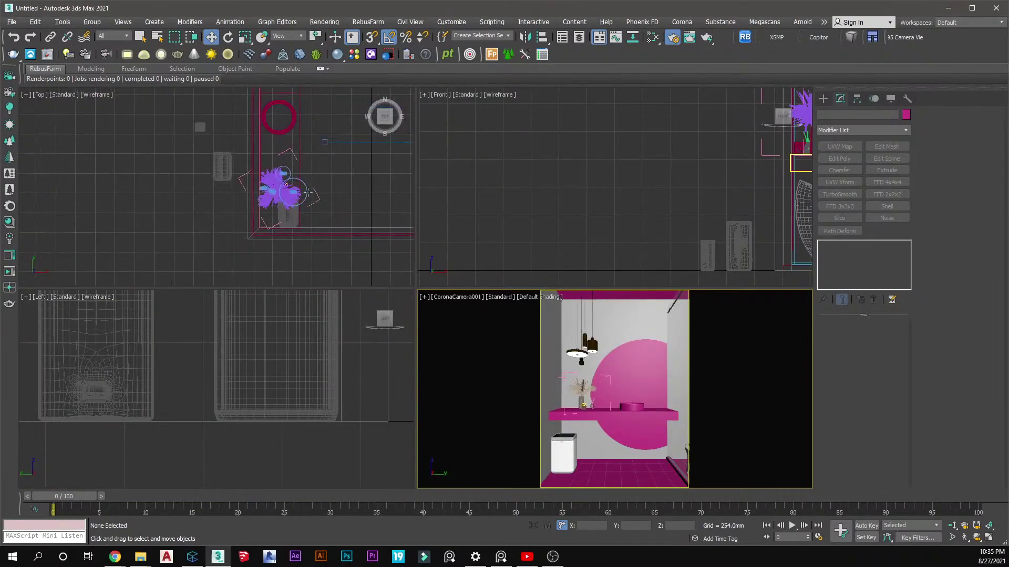
{"action": "scroll", "coordinate": [292, 137], "scroll_direction": "up", "scroll_amount": 5}
{"action": "left_click", "coordinate": [343, 156]}
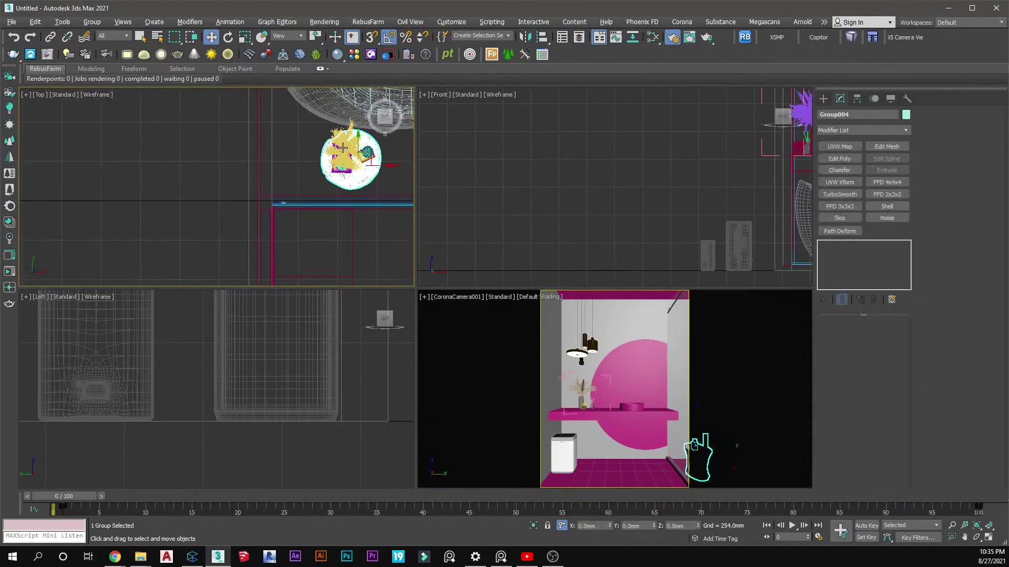
{"action": "left_click_drag", "start_coordinate": [344, 156], "coordinate": [330, 163]}
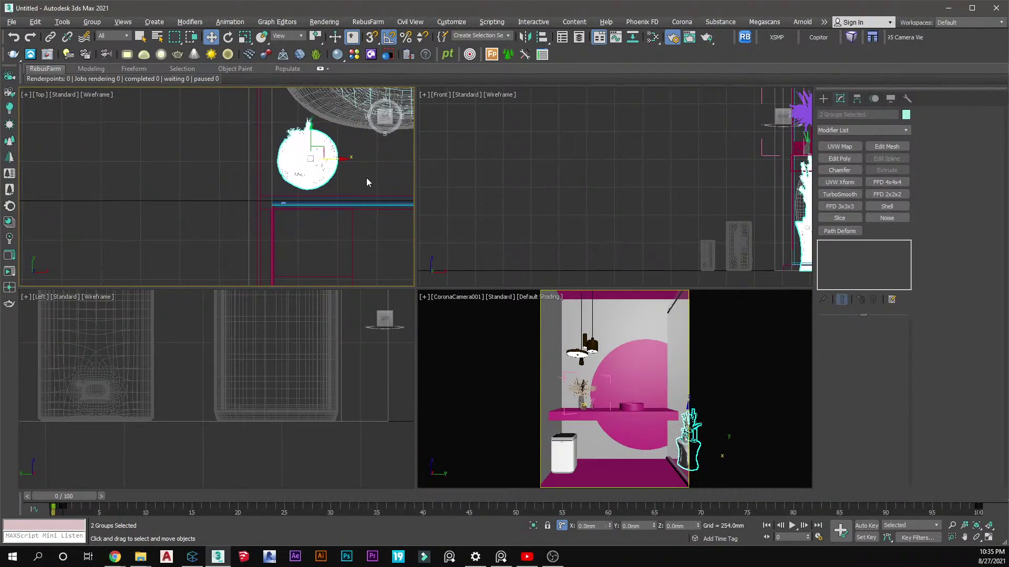
{"action": "left_click", "coordinate": [367, 181]}
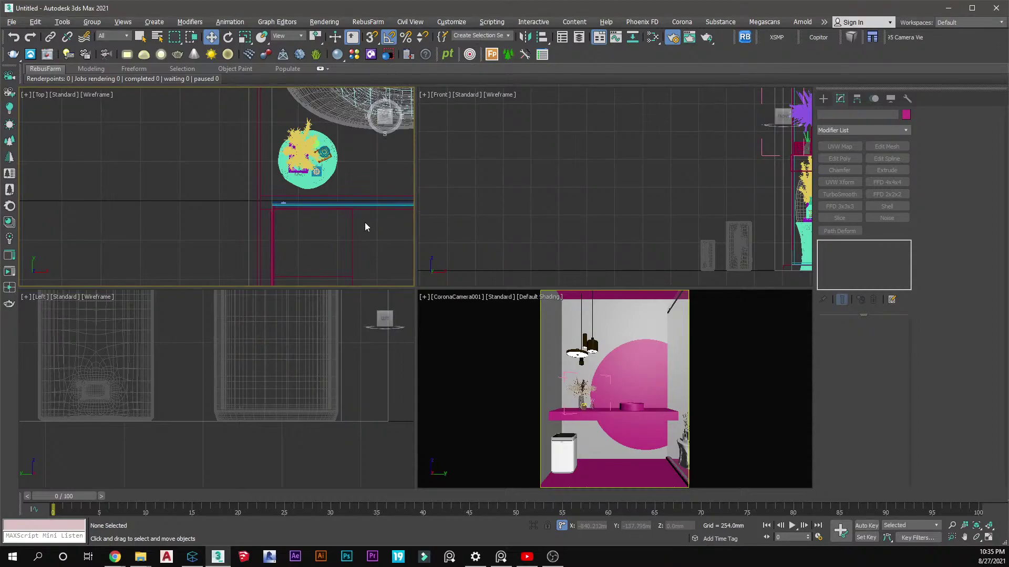
{"action": "scroll", "coordinate": [318, 158], "scroll_direction": "down", "scroll_amount": 5}
{"action": "middle_click_drag", "start_coordinate": [323, 127], "coordinate": [330, 102]}
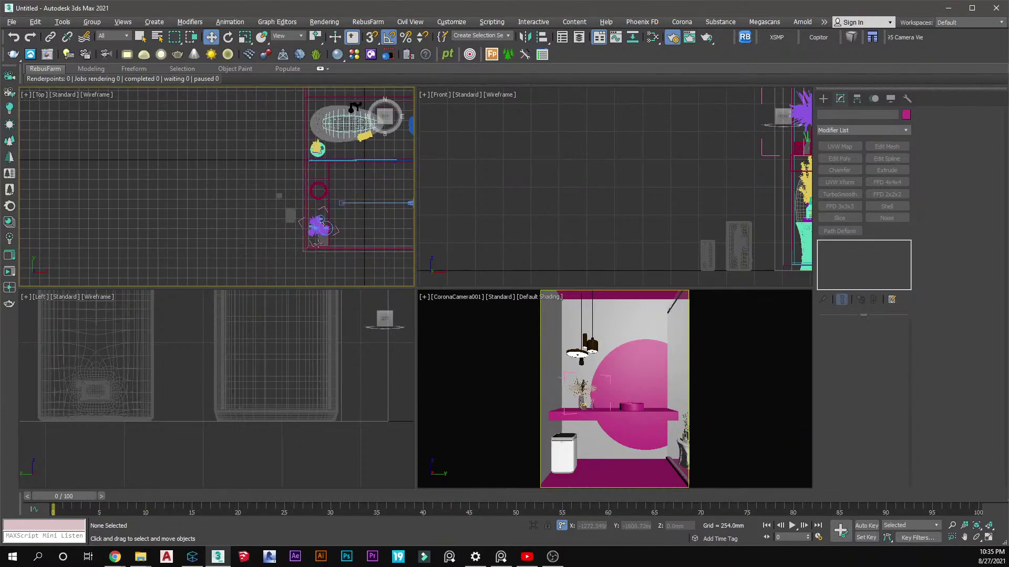
Close the opened group Group011 that holds the dried-flower vase decor on the counter
{"action": "scroll", "coordinate": [321, 237], "scroll_direction": "up", "scroll_amount": 6}
{"action": "middle_click_drag", "start_coordinate": [332, 220], "coordinate": [292, 175]}
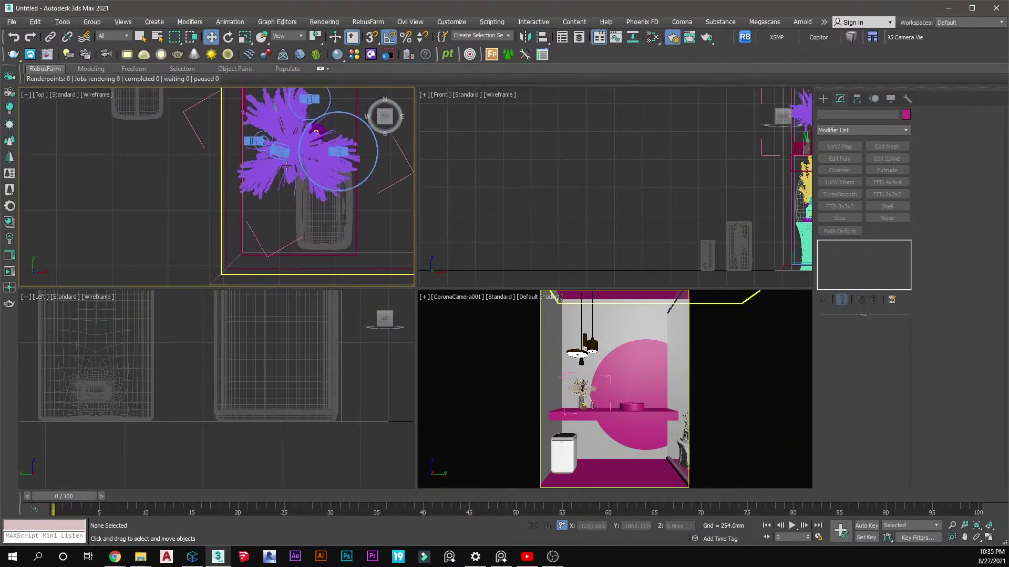
{"action": "left_click", "coordinate": [292, 175]}
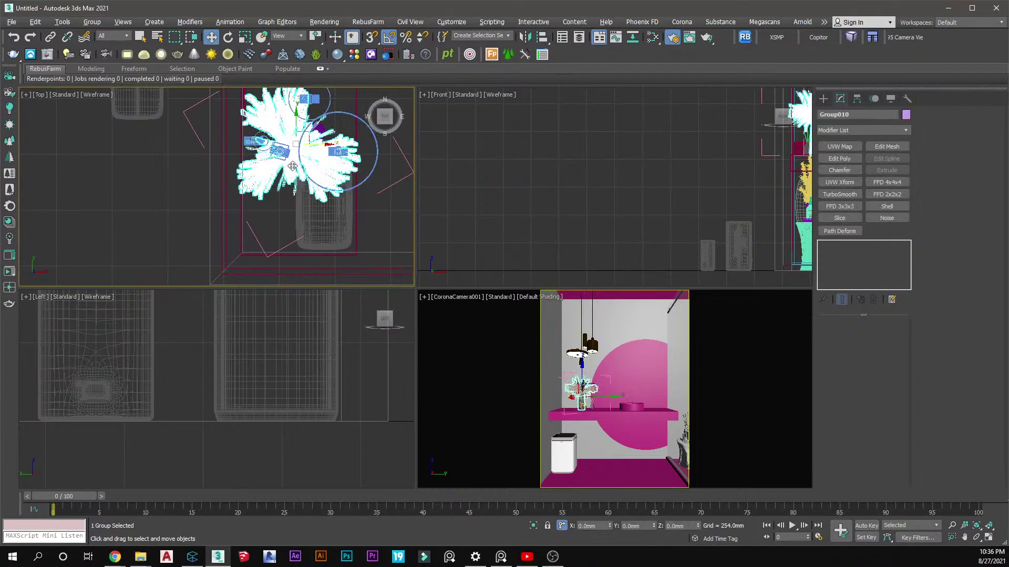
{"action": "middle_click_drag", "start_coordinate": [302, 147], "coordinate": [285, 205]}
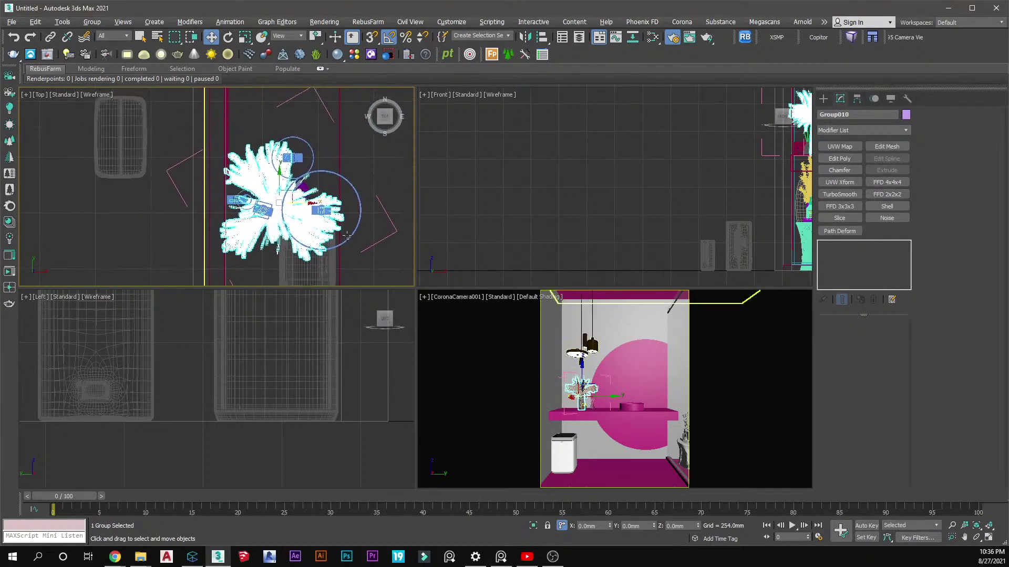
{"action": "left_click", "coordinate": [389, 221]}
{"action": "right_click", "coordinate": [390, 220]}
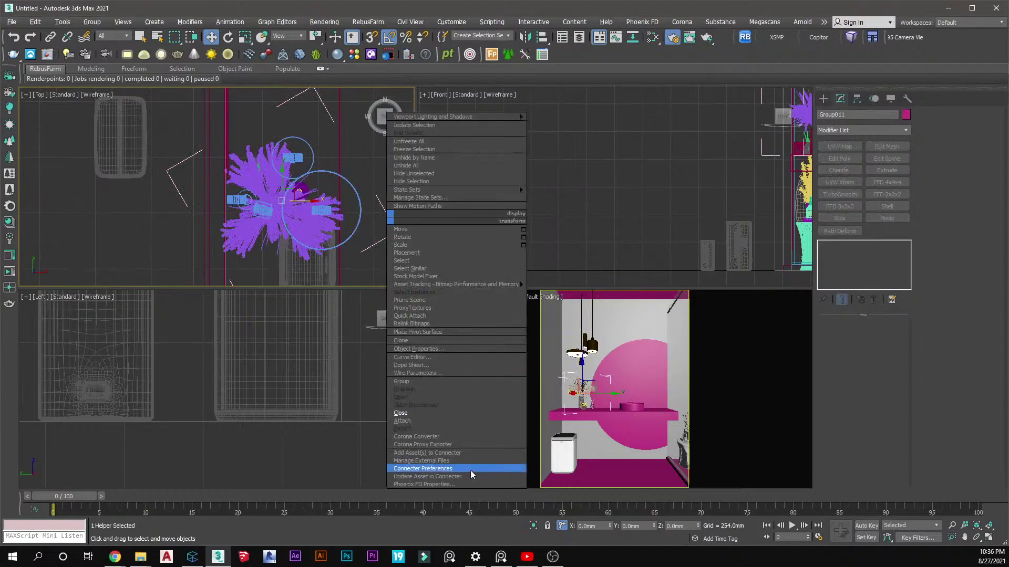
{"action": "left_click", "coordinate": [409, 405]}
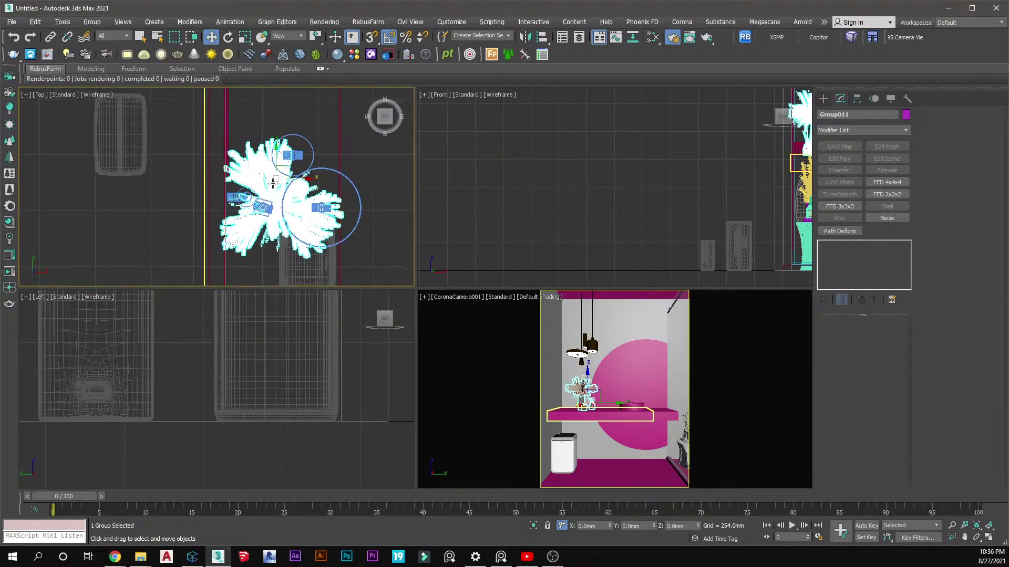
Reposition and slightly enlarge the dried-flower decor group on the counter, and check it in the maximized camera view
{"action": "mouse_move", "coordinate": [277, 185]}
{"action": "left_mouse_down"}
{"action": "mouse_move", "coordinate": [281, 222]}
{"action": "mouse_move", "coordinate": [284, 197]}
{"action": "left_mouse_up"}
{"action": "key", "text": "r"}
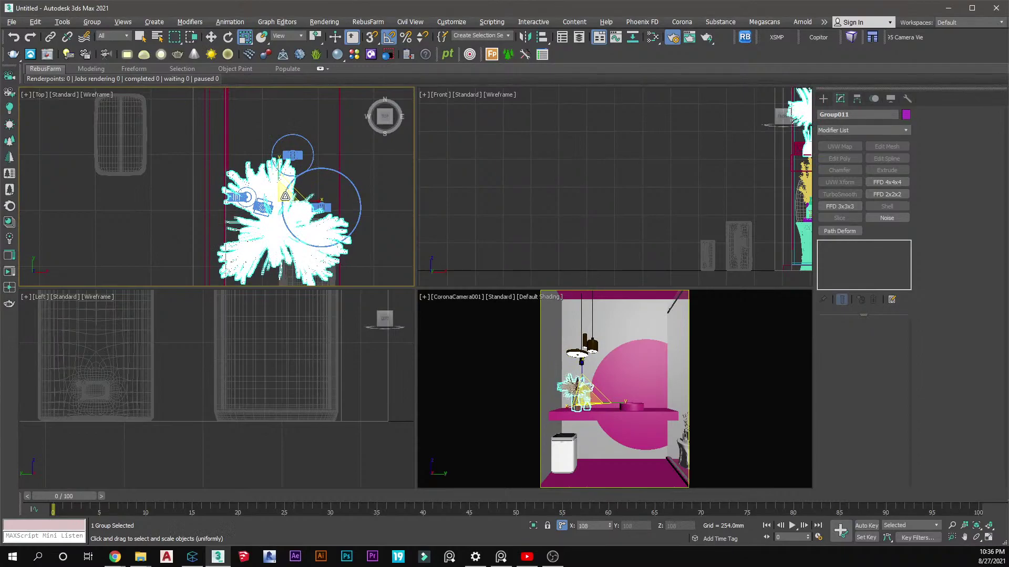
{"action": "left_click", "coordinate": [541, 41]}
{"action": "left_click", "coordinate": [613, 416]}
{"action": "left_click", "coordinate": [507, 365]}
{"action": "left_click", "coordinate": [531, 383]}
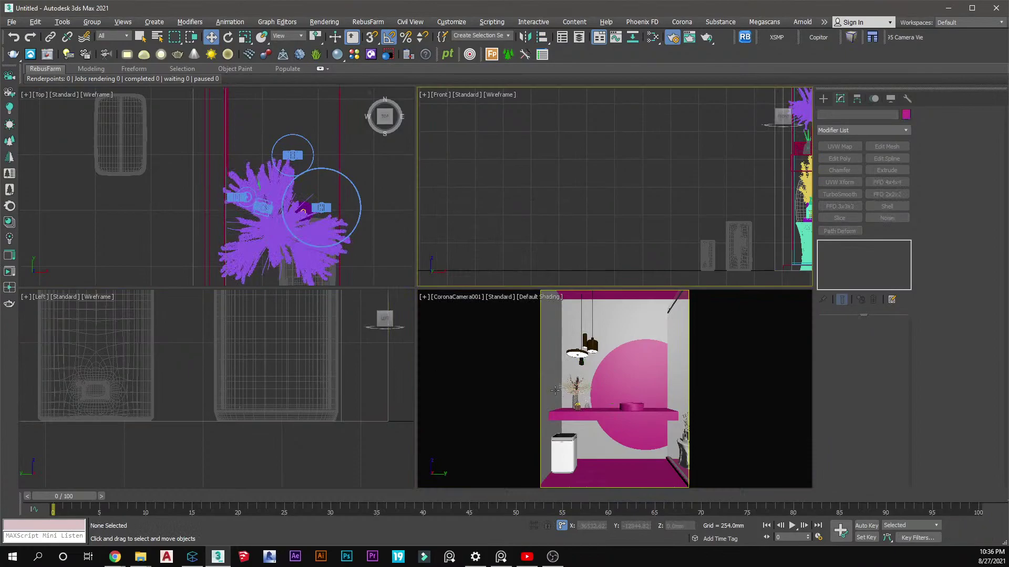
{"action": "key", "text": "alt+w"}
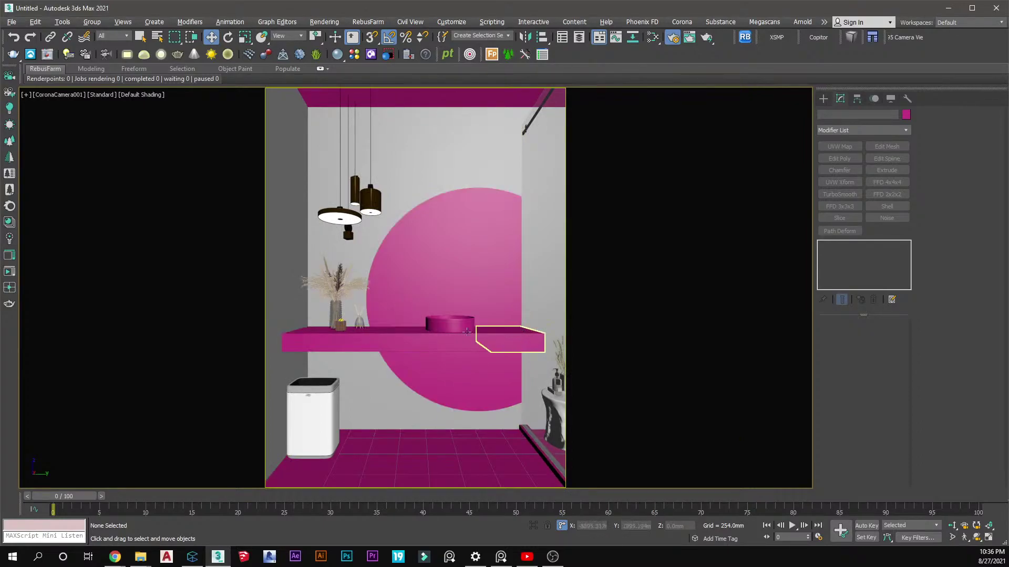
Switch to Connecter and open the BATHROOM - DECOR folder under Main Models
{"action": "left_click", "coordinate": [191, 557]}
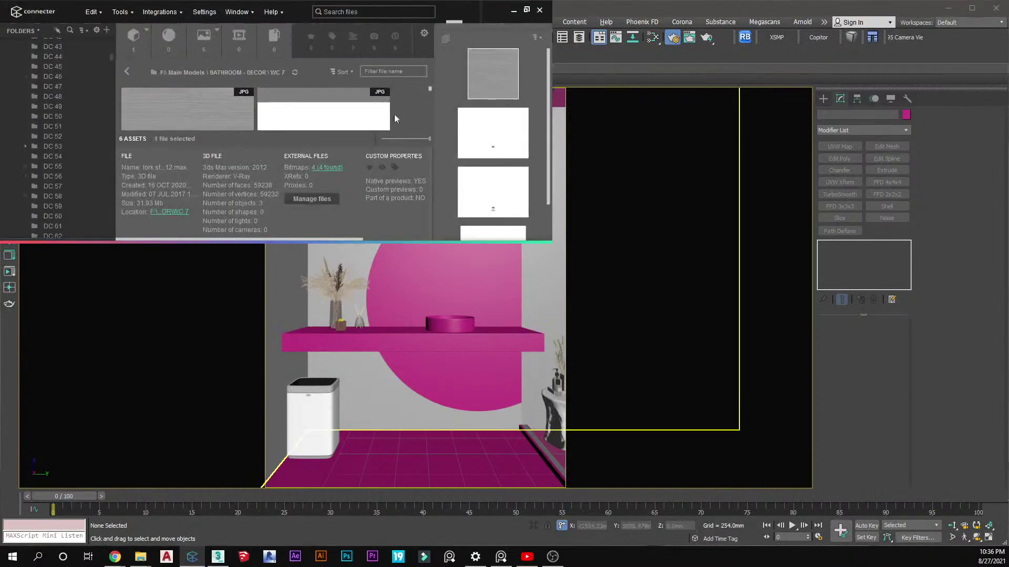
{"action": "scroll", "coordinate": [39, 113], "scroll_direction": "up", "scroll_amount": 12}
{"action": "scroll", "coordinate": [45, 110], "scroll_direction": "up", "scroll_amount": 2}
{"action": "left_click", "coordinate": [59, 122]}
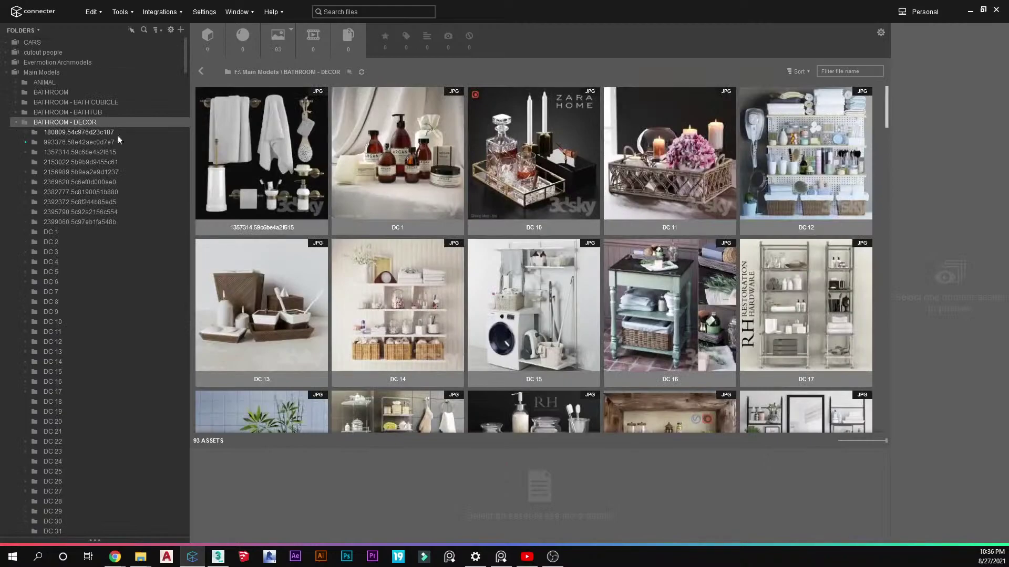
Preview the bathroom decor images DC 1, DC 14, DC 18 and DC 2 for suitable counter accessories
{"action": "left_click", "coordinate": [417, 164]}
{"action": "key", "text": "space"}
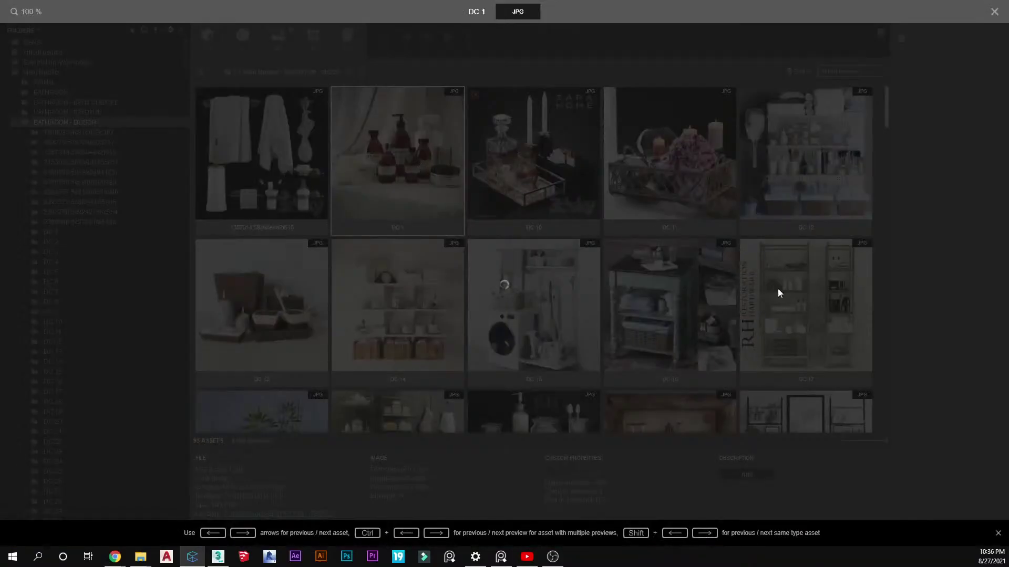
{"action": "key", "text": "space"}
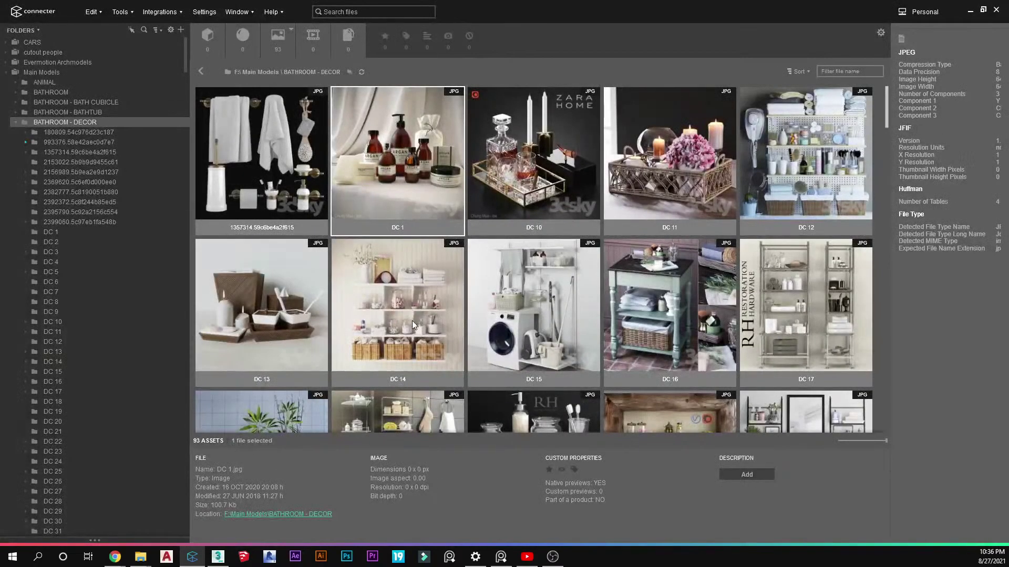
{"action": "scroll", "coordinate": [411, 318], "scroll_direction": "down", "scroll_amount": 3}
{"action": "left_click", "coordinate": [409, 128]}
{"action": "key", "text": "space"}
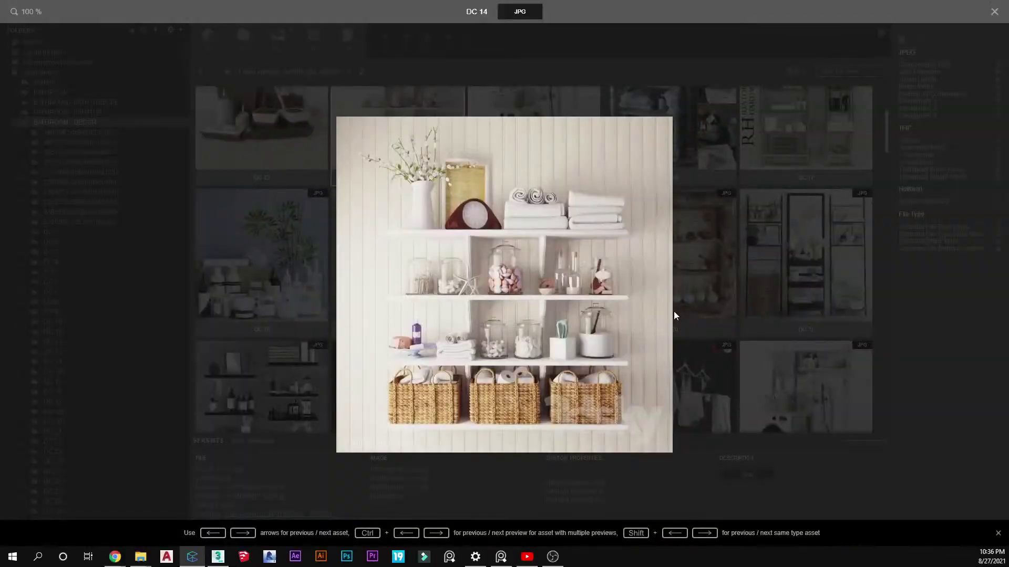
{"action": "key", "text": "space"}
{"action": "left_click", "coordinate": [258, 265]}
{"action": "key", "text": "space"}
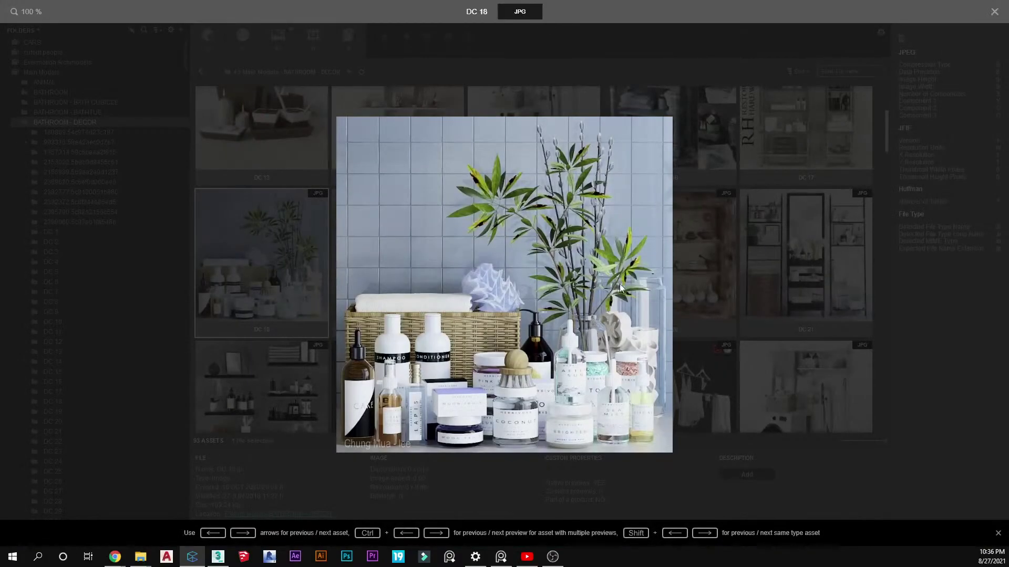
{"action": "key", "text": "space"}
{"action": "left_click", "coordinate": [562, 281]}
{"action": "key", "text": "space"}
{"action": "key", "text": "space"}
Browse further through the bathroom decor library and preview the DC 28 and DC 41 sets
{"action": "scroll", "coordinate": [527, 265], "scroll_direction": "down", "scroll_amount": 1}
{"action": "scroll", "coordinate": [408, 313], "scroll_direction": "down", "scroll_amount": 3}
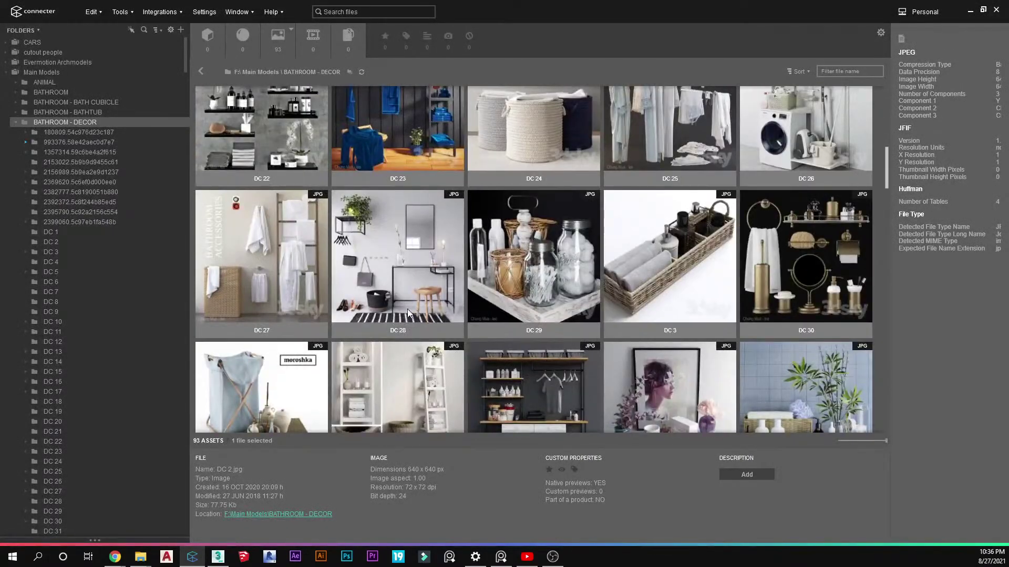
{"action": "left_click", "coordinate": [390, 271]}
{"action": "key", "text": "space"}
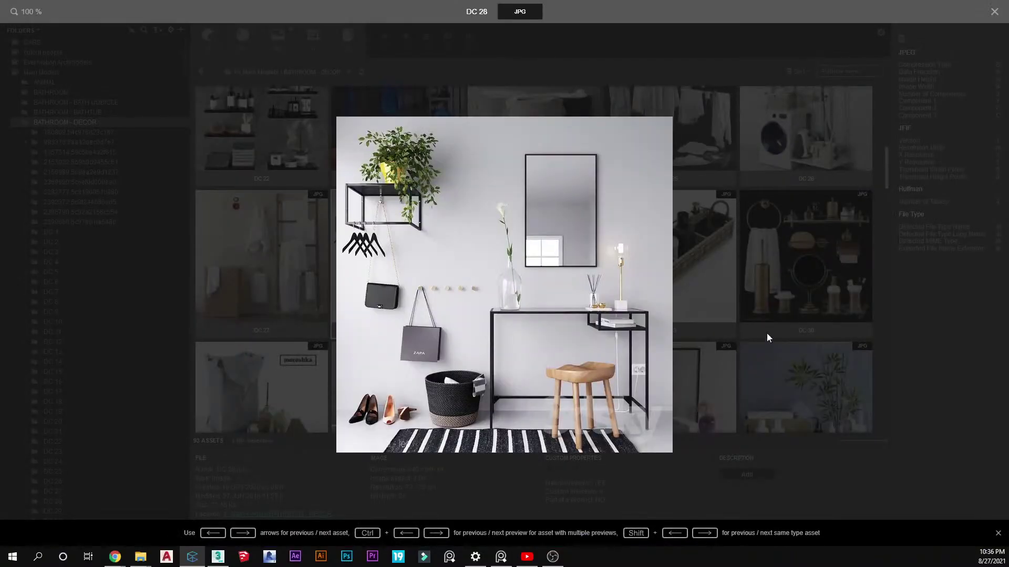
{"action": "key", "text": "space"}
{"action": "scroll", "coordinate": [676, 330], "scroll_direction": "down", "scroll_amount": 3}
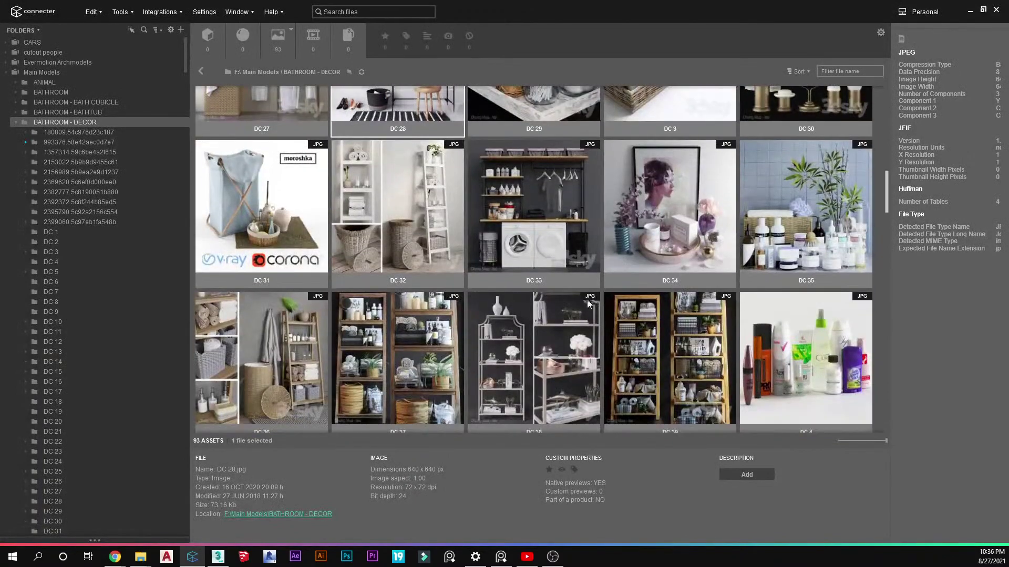
{"action": "scroll", "coordinate": [553, 336], "scroll_direction": "down", "scroll_amount": 3}
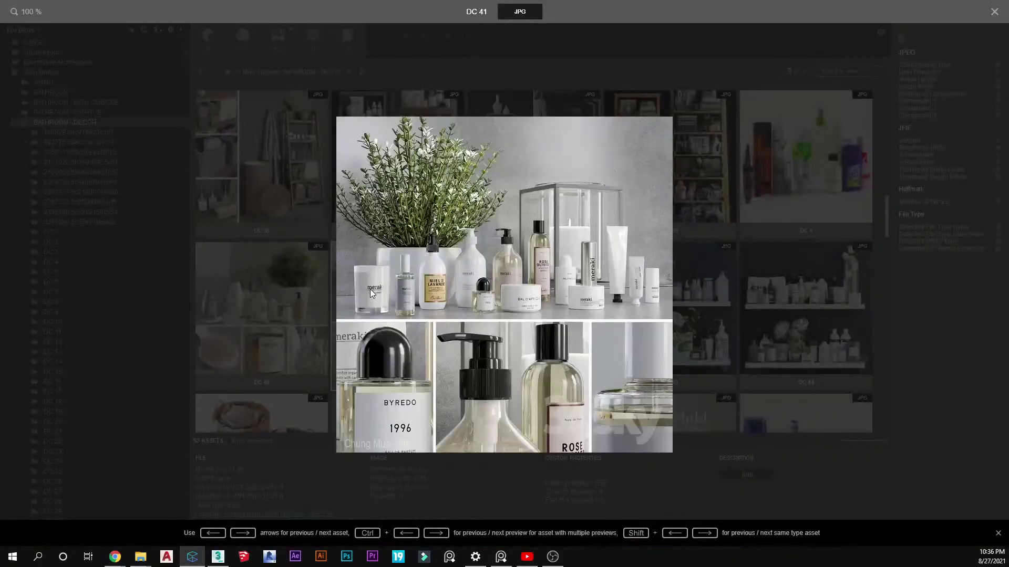
{"action": "left_click", "coordinate": [784, 262]}
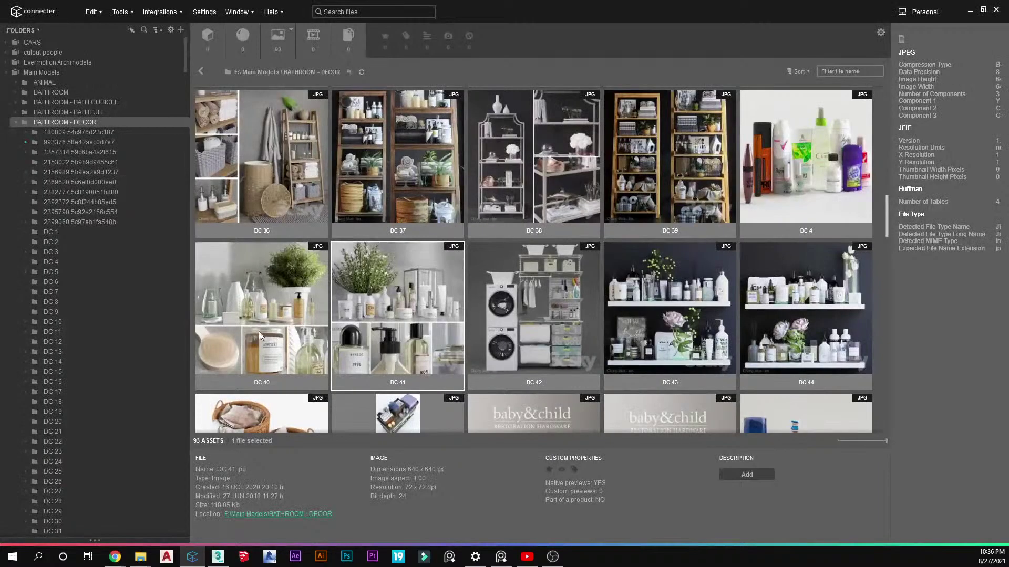
Look through the remaining bathroom decor thumbnails and preview the WC 9 and DC 53 sets
{"action": "scroll", "coordinate": [551, 347], "scroll_direction": "down", "scroll_amount": 5}
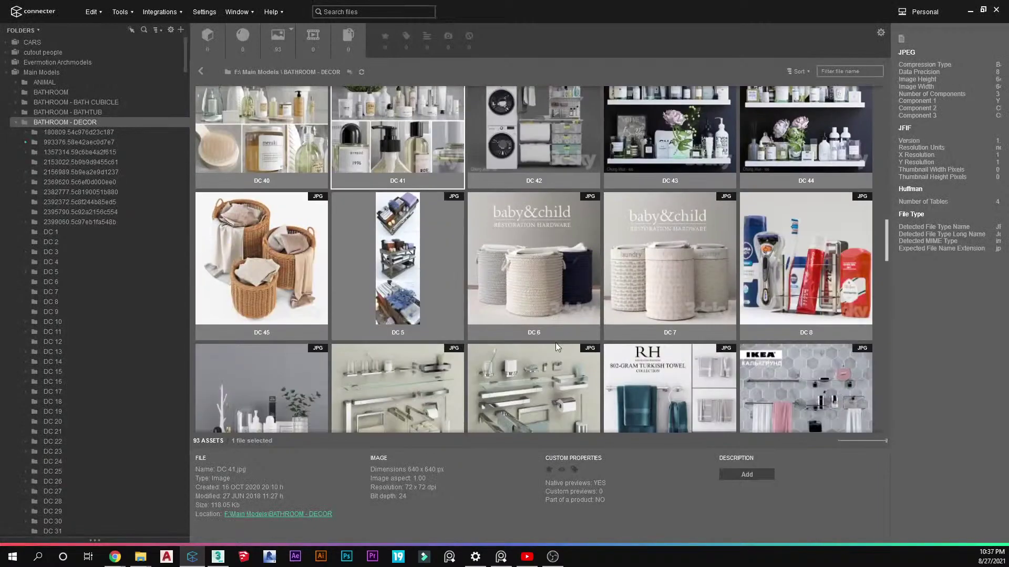
{"action": "scroll", "coordinate": [551, 342], "scroll_direction": "down", "scroll_amount": 2}
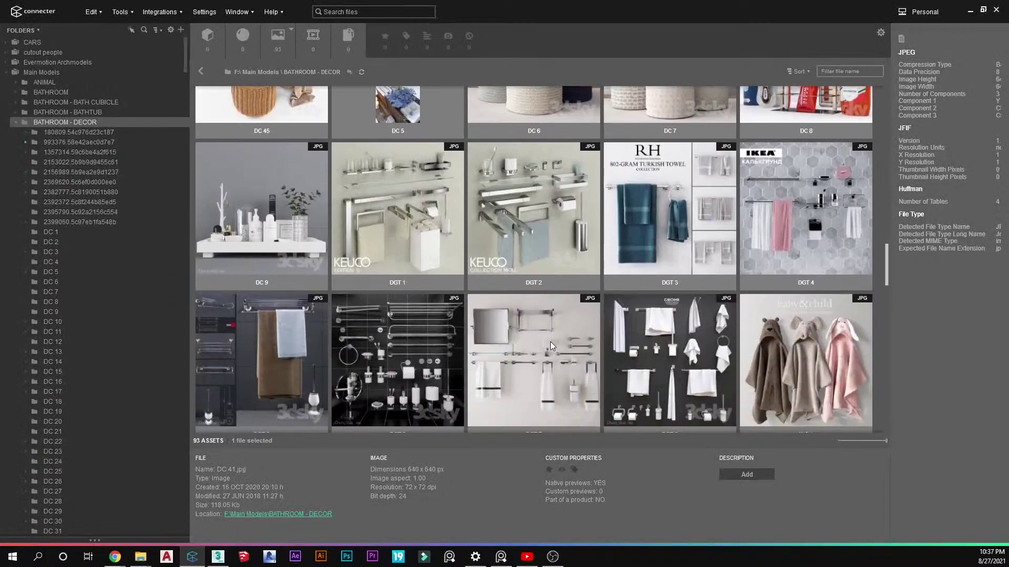
{"action": "scroll", "coordinate": [550, 342], "scroll_direction": "down", "scroll_amount": 10}
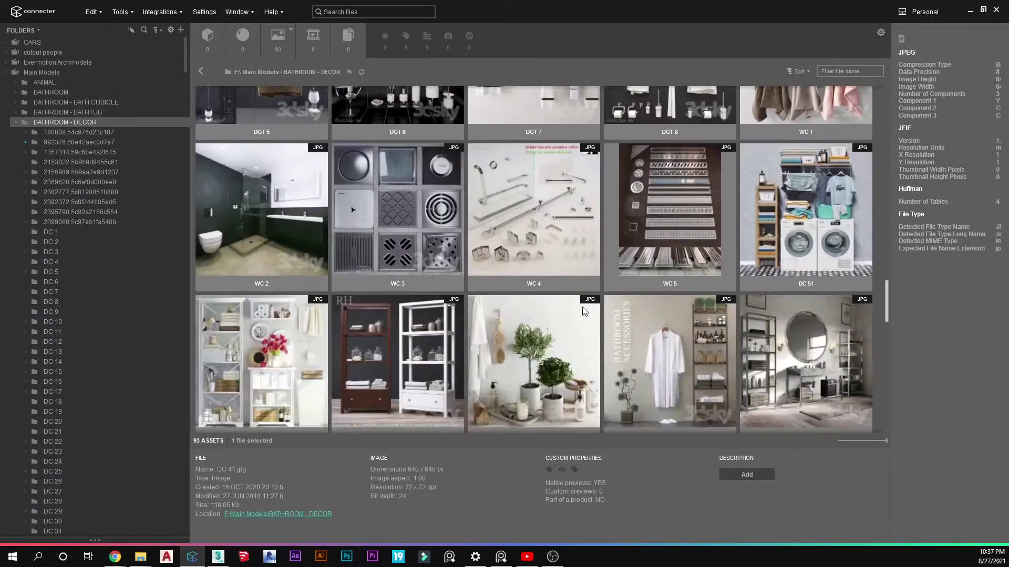
{"action": "scroll", "coordinate": [583, 311], "scroll_direction": "down", "scroll_amount": 5}
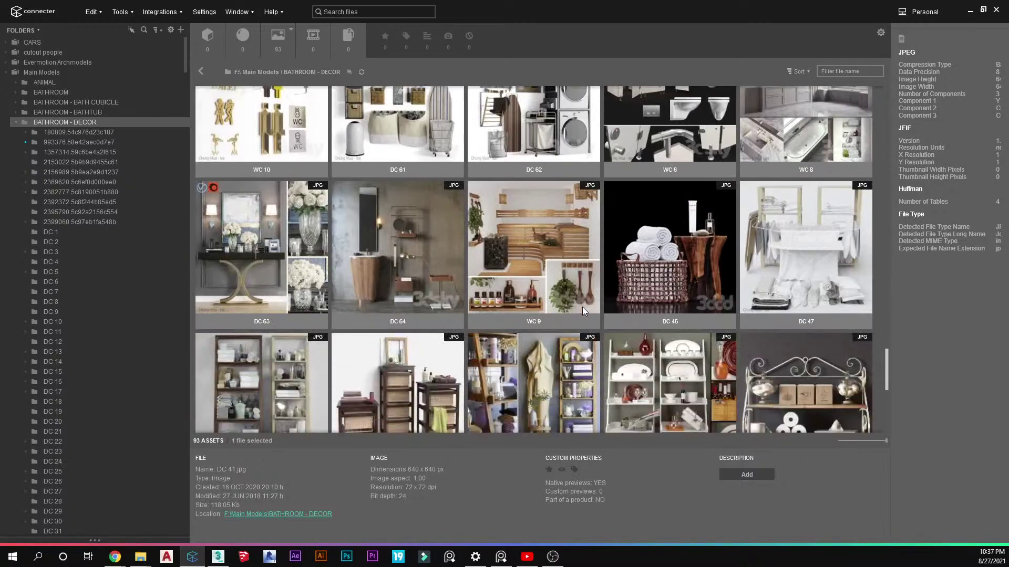
{"action": "scroll", "coordinate": [582, 311], "scroll_direction": "down", "scroll_amount": 2}
{"action": "double_click", "coordinate": [516, 152]}
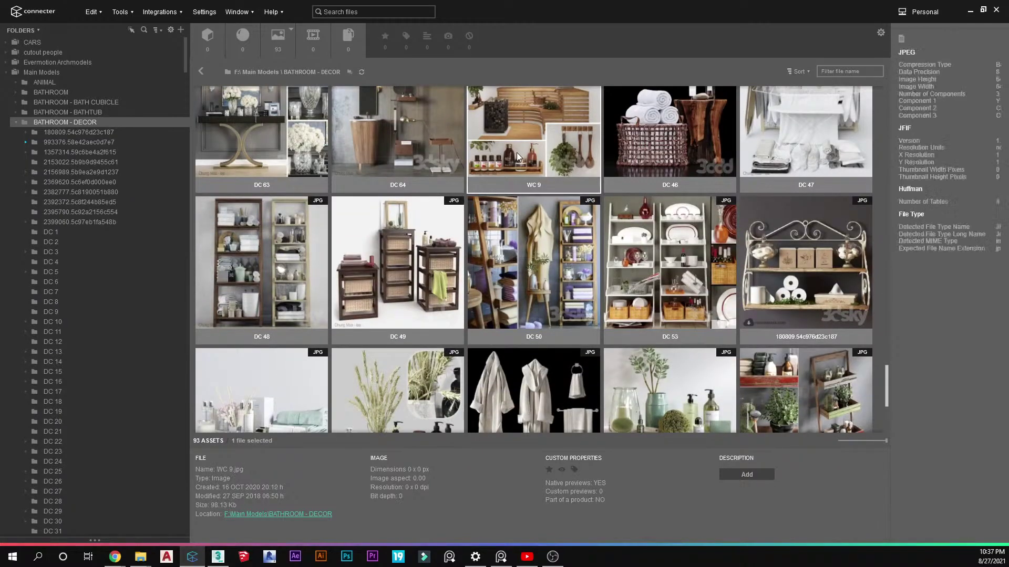
{"action": "left_click", "coordinate": [704, 328]}
{"action": "double_click", "coordinate": [685, 291]}
{"action": "left_click", "coordinate": [783, 289]}
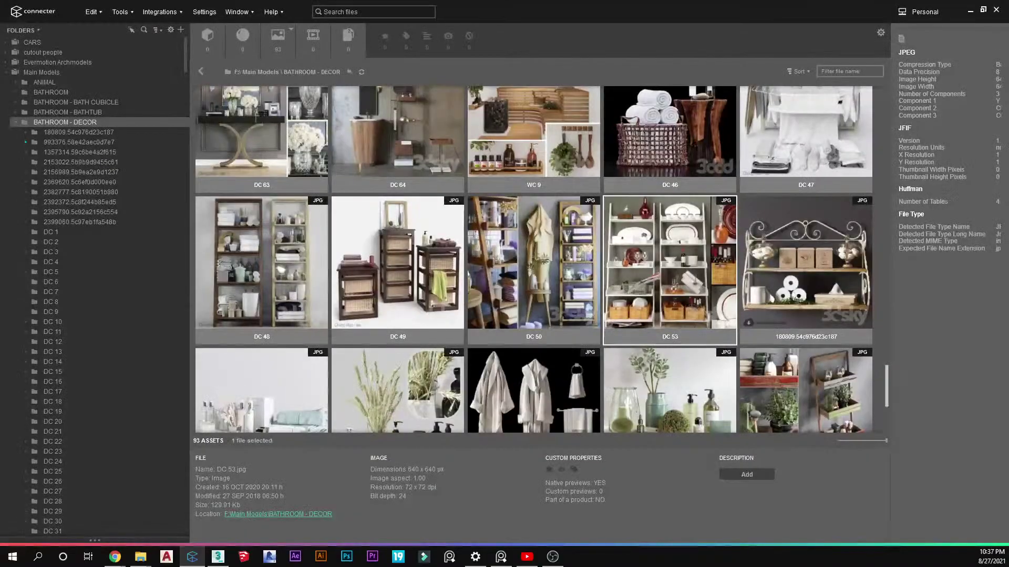
Browse the BATHROOM - DECOR assets and preview the green bath accessories set and the ladder shelf with towels
{"action": "scroll", "coordinate": [348, 303], "scroll_direction": "down", "scroll_amount": 3}
{"action": "scroll", "coordinate": [348, 305], "scroll_direction": "down", "scroll_amount": 1}
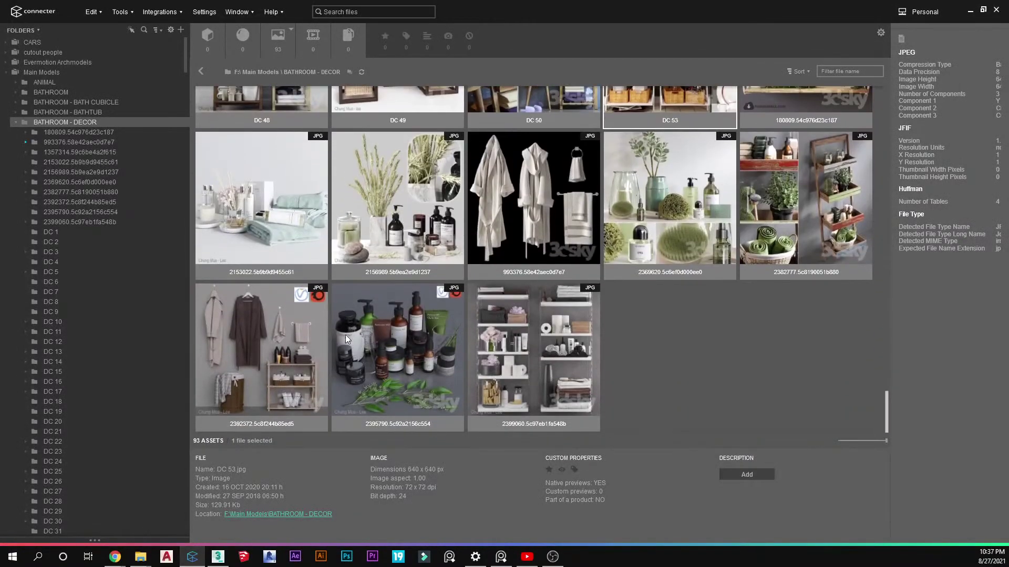
{"action": "double_click", "coordinate": [523, 347]}
{"action": "left_click", "coordinate": [746, 310]}
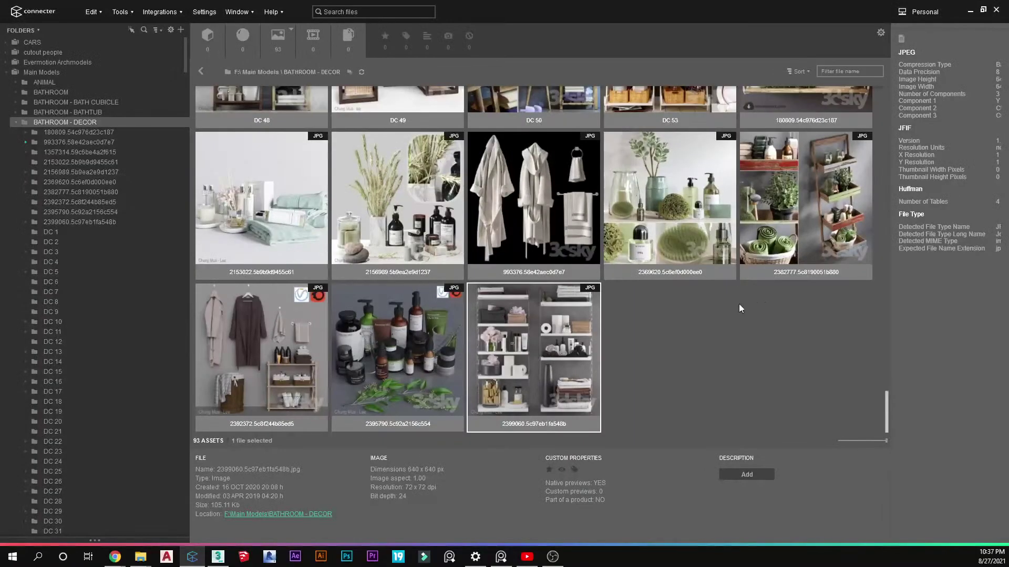
{"action": "double_click", "coordinate": [690, 238]}
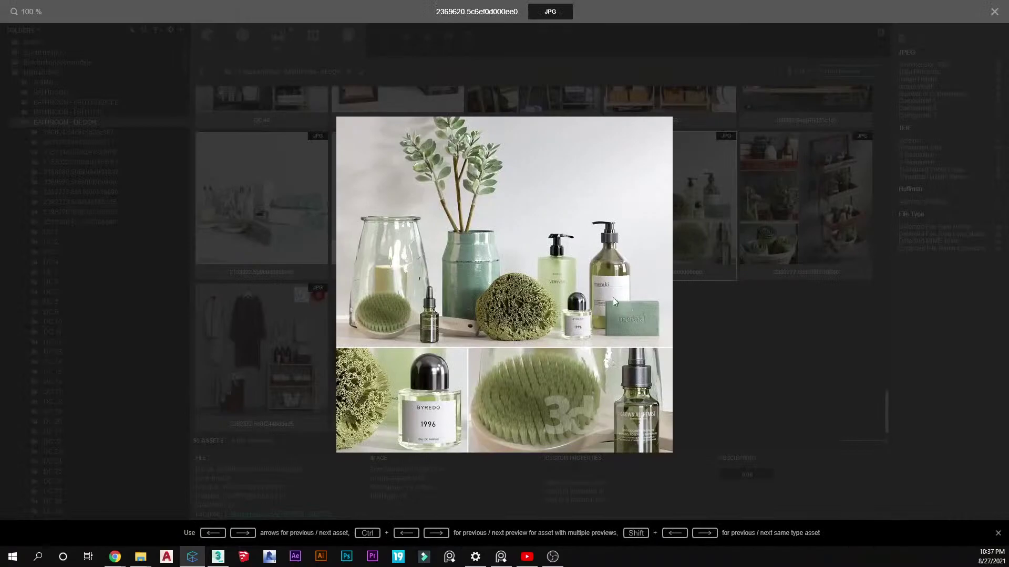
{"action": "left_click", "coordinate": [709, 318]}
{"action": "double_click", "coordinate": [778, 254]}
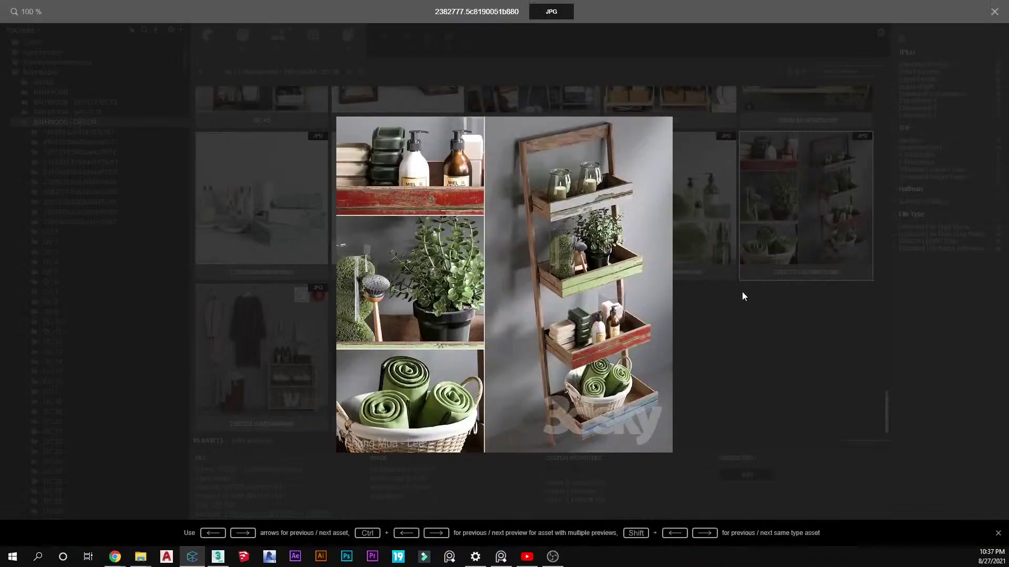
{"action": "left_click", "coordinate": [732, 316]}
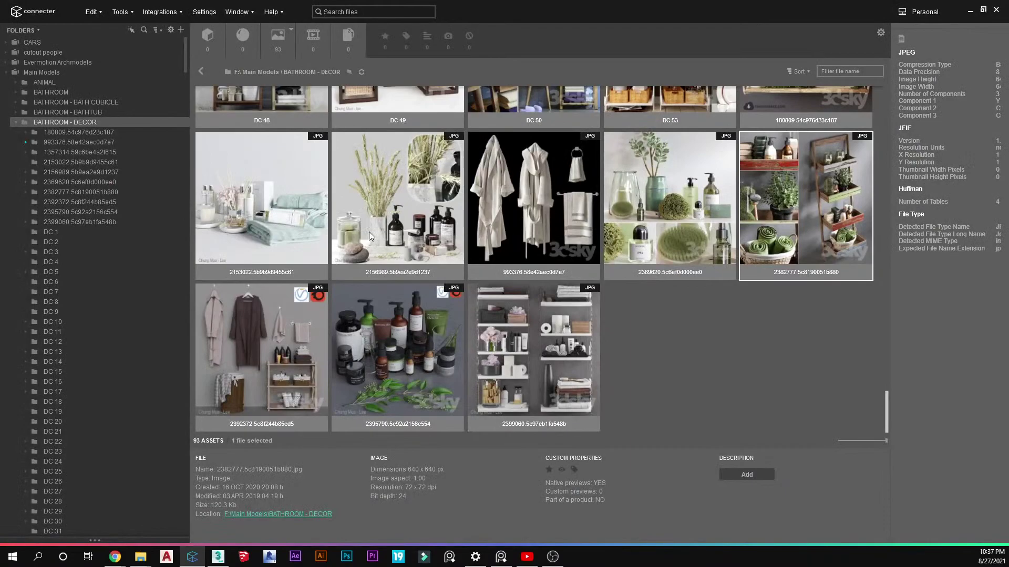
Preview the DC 61 laundry set image enlarged and examine its shelves, baskets and accessories
{"action": "scroll", "coordinate": [304, 225], "scroll_direction": "up", "scroll_amount": 3}
{"action": "scroll", "coordinate": [304, 225], "scroll_direction": "up", "scroll_amount": 5}
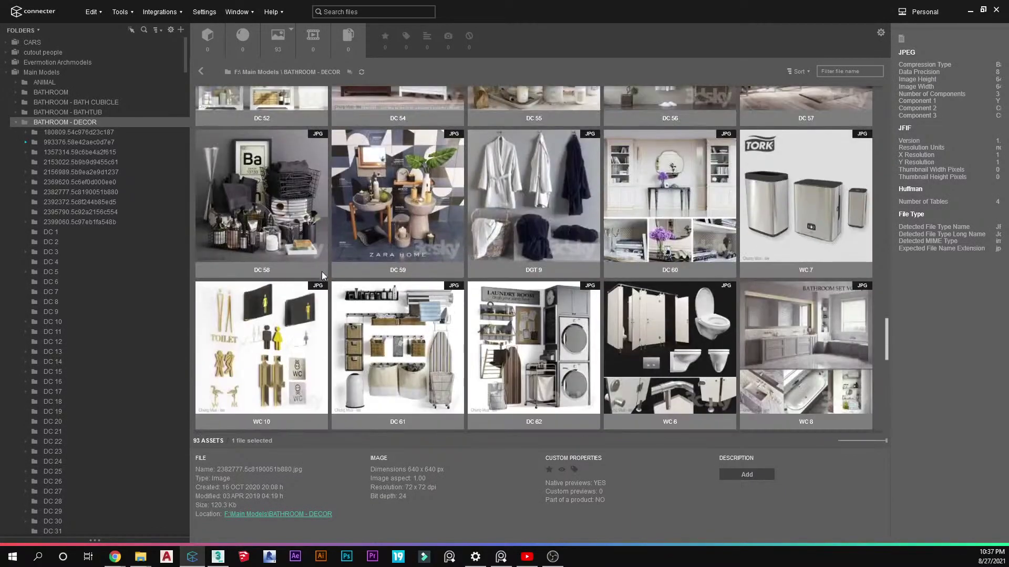
{"action": "double_click", "coordinate": [385, 301]}
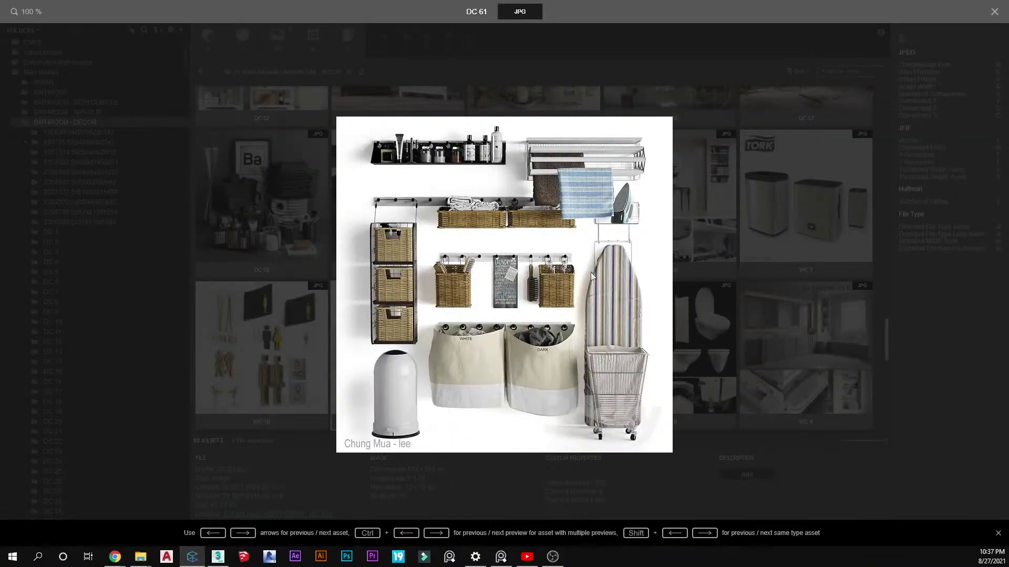
{"action": "scroll", "coordinate": [406, 147], "scroll_direction": "up", "scroll_amount": 3}
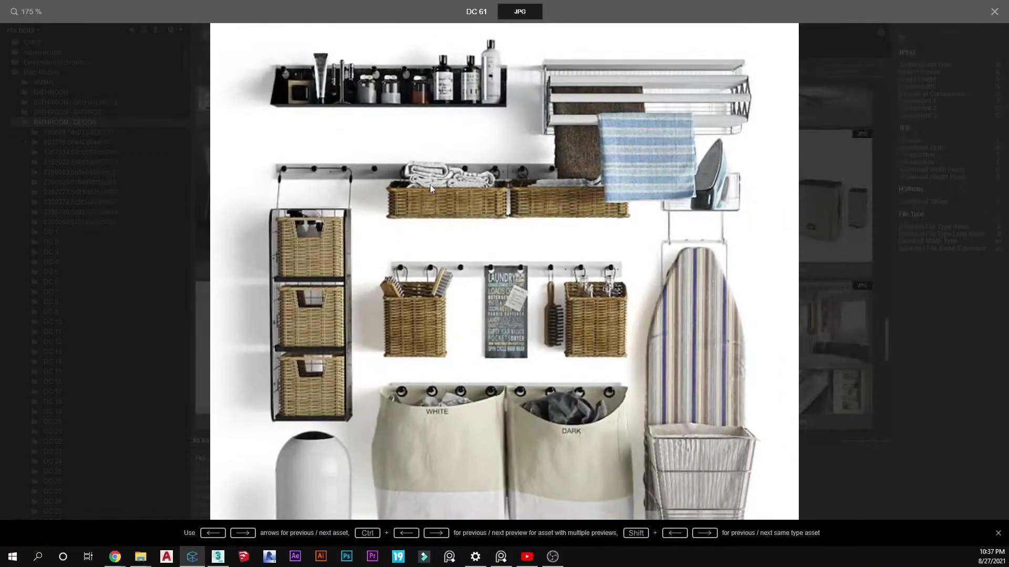
{"action": "scroll", "coordinate": [497, 254], "scroll_direction": "down", "scroll_amount": 3}
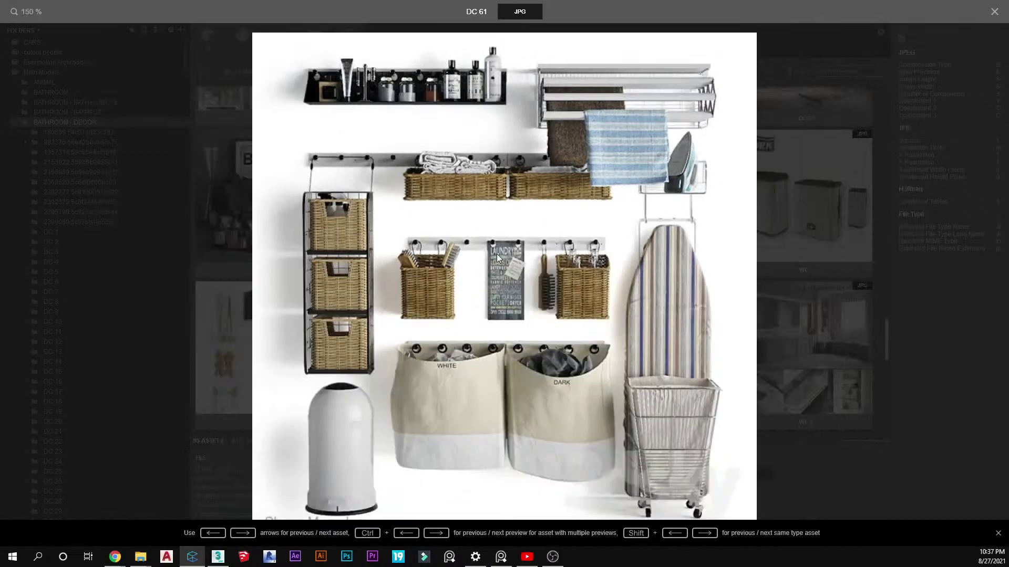
{"action": "left_click", "coordinate": [796, 241]}
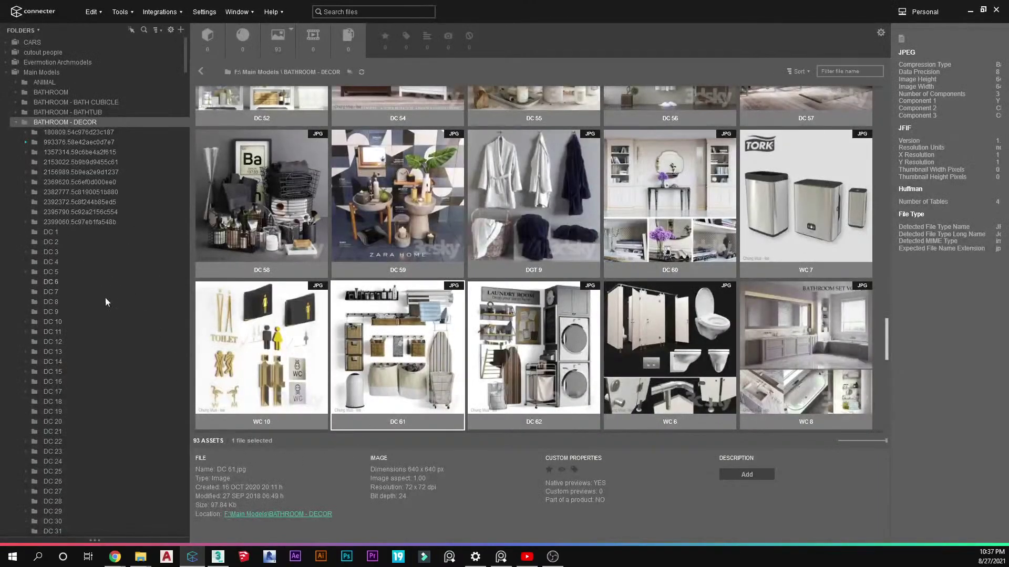
Open the DC 61 asset folder and select its Laundry3 3ds Max model
{"action": "scroll", "coordinate": [99, 371], "scroll_direction": "down", "scroll_amount": 4}
{"action": "scroll", "coordinate": [100, 370], "scroll_direction": "down", "scroll_amount": 5}
{"action": "scroll", "coordinate": [54, 460], "scroll_direction": "down", "scroll_amount": 5}
{"action": "left_click", "coordinate": [53, 402]}
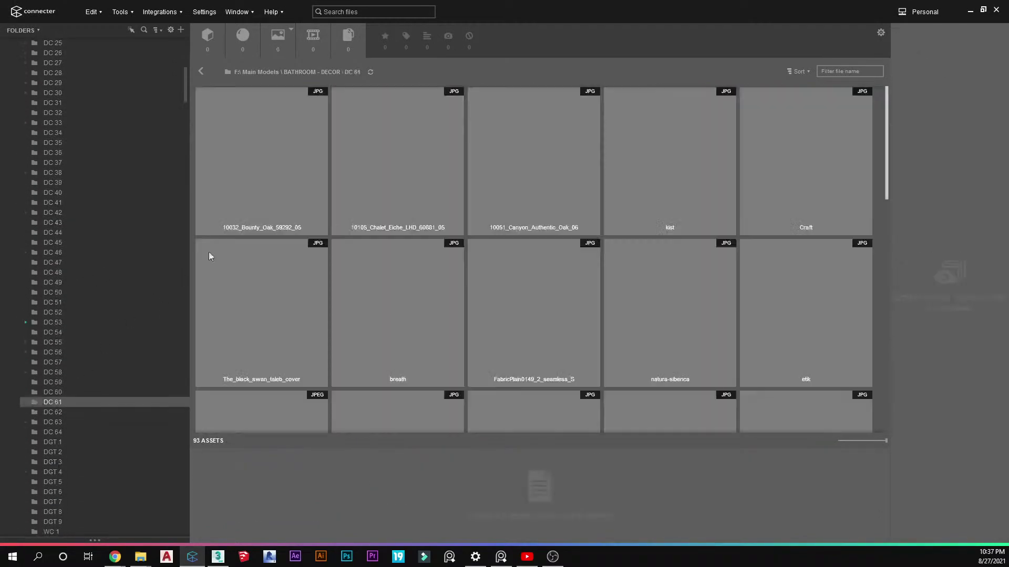
{"action": "scroll", "coordinate": [656, 329], "scroll_direction": "down", "scroll_amount": 10}
{"action": "left_click", "coordinate": [543, 364]}
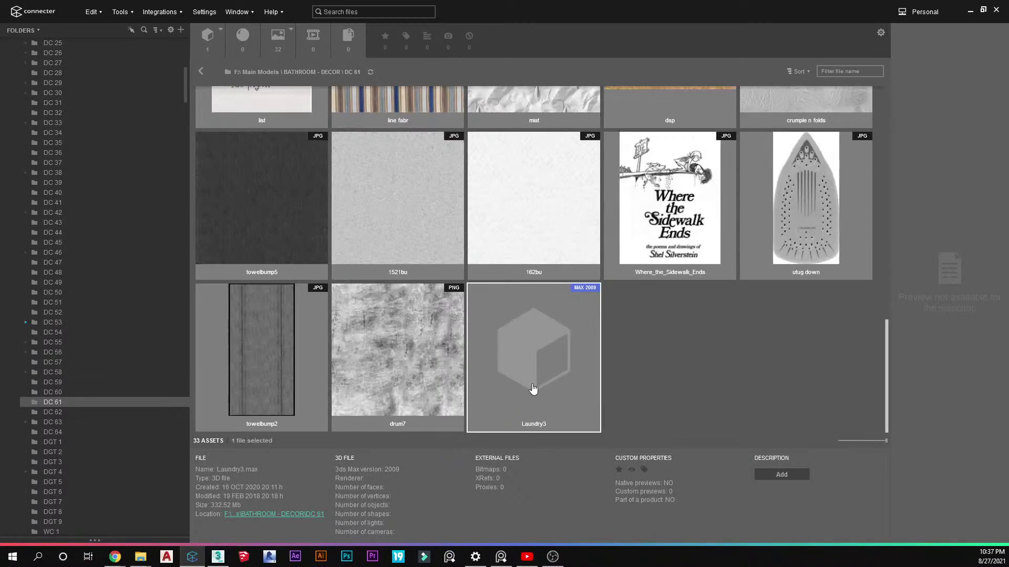
Switch to the 3ds Max scene and change from the single camera view to four viewports
{"action": "scroll", "coordinate": [493, 350], "scroll_direction": "up", "scroll_amount": 8}
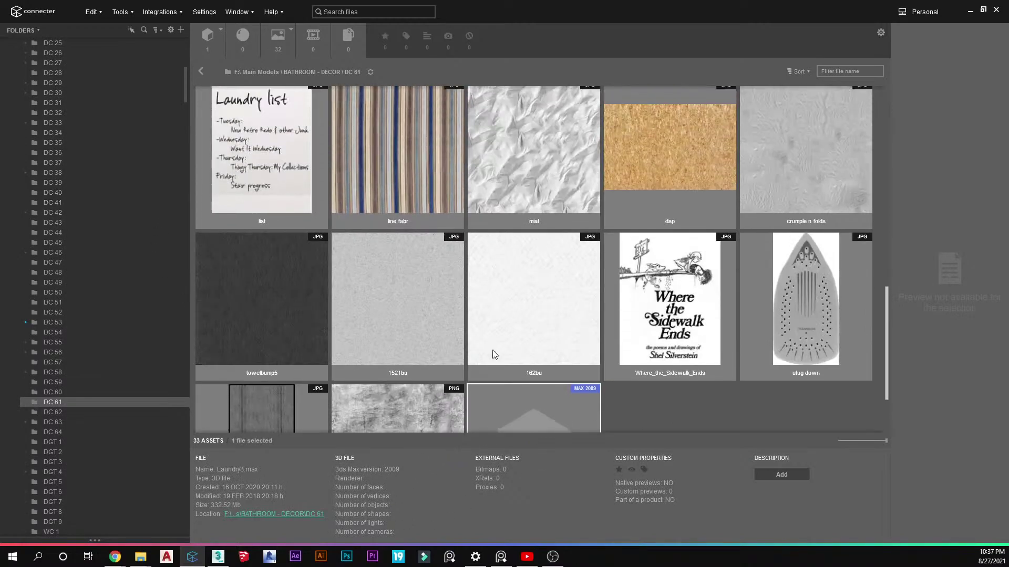
{"action": "scroll", "coordinate": [502, 352], "scroll_direction": "down", "scroll_amount": 6}
{"action": "scroll", "coordinate": [502, 353], "scroll_direction": "down", "scroll_amount": 3}
{"action": "left_click_drag", "start_coordinate": [500, 351], "coordinate": [396, 454]}
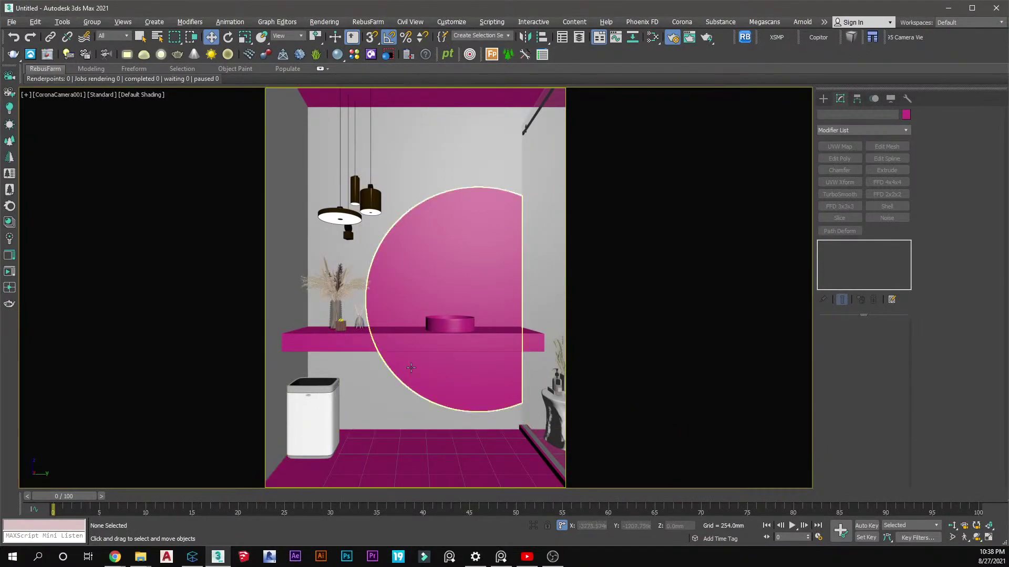
{"action": "key", "text": "alt+w"}
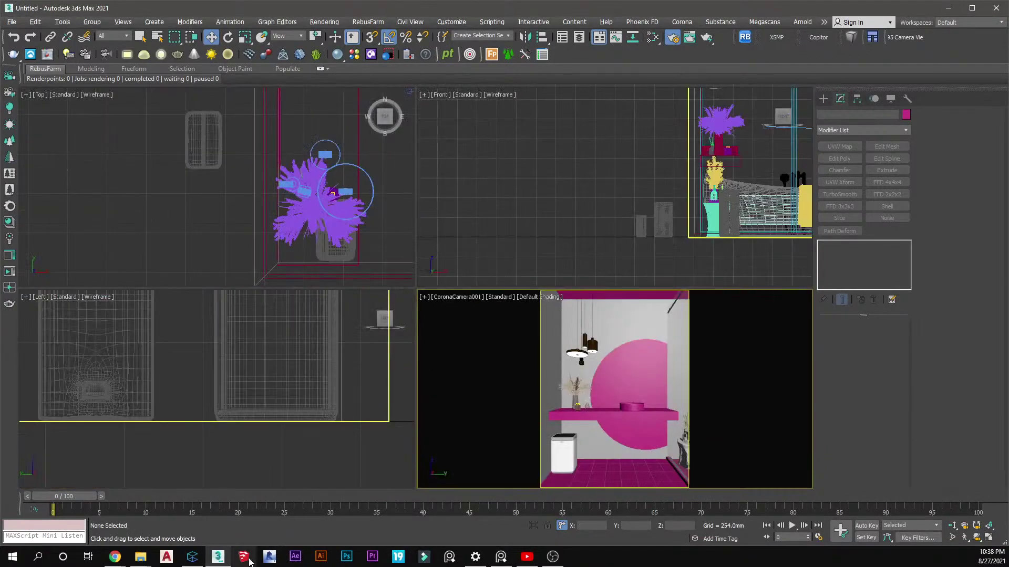
Merge the Laundry3 model from Connecter into the 3ds Max scene, auto-renaming duplicate materials, and place it outside the room
{"action": "left_click", "coordinate": [192, 557]}
{"action": "left_click_drag", "start_coordinate": [244, 564], "coordinate": [176, 216]}
{"action": "left_click", "coordinate": [203, 216]}
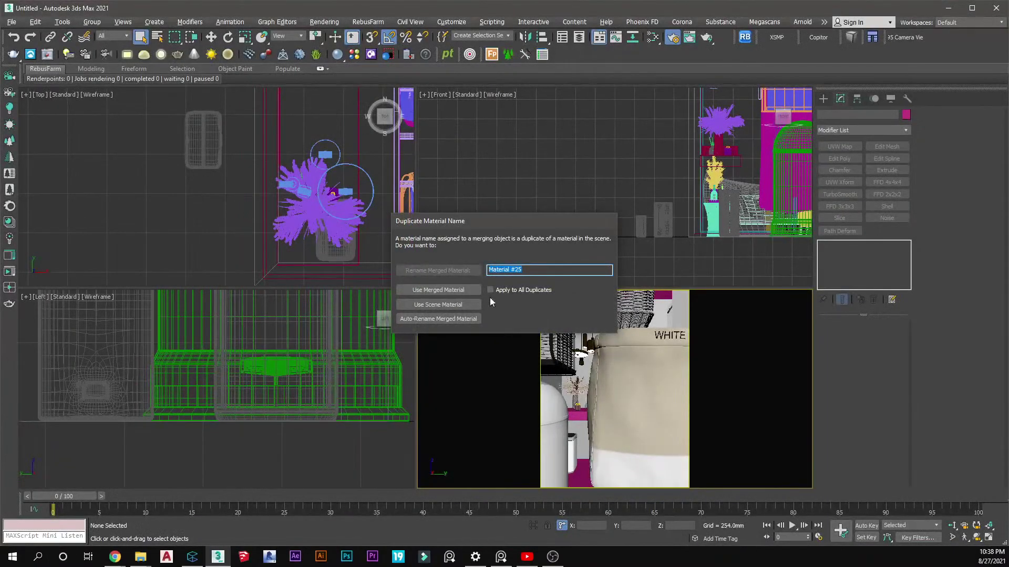
{"action": "left_click", "coordinate": [437, 318]}
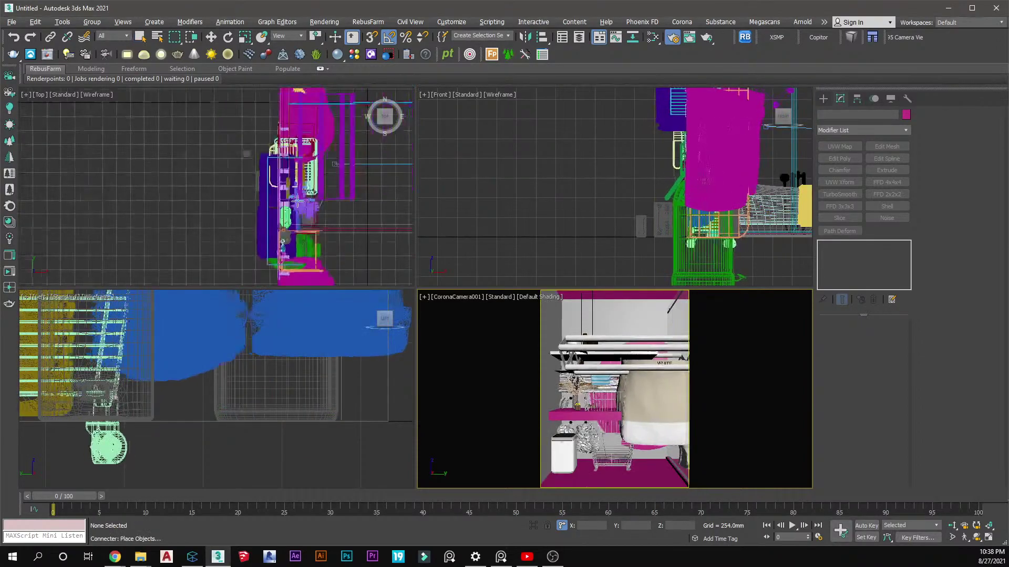
{"action": "left_click", "coordinate": [594, 366]}
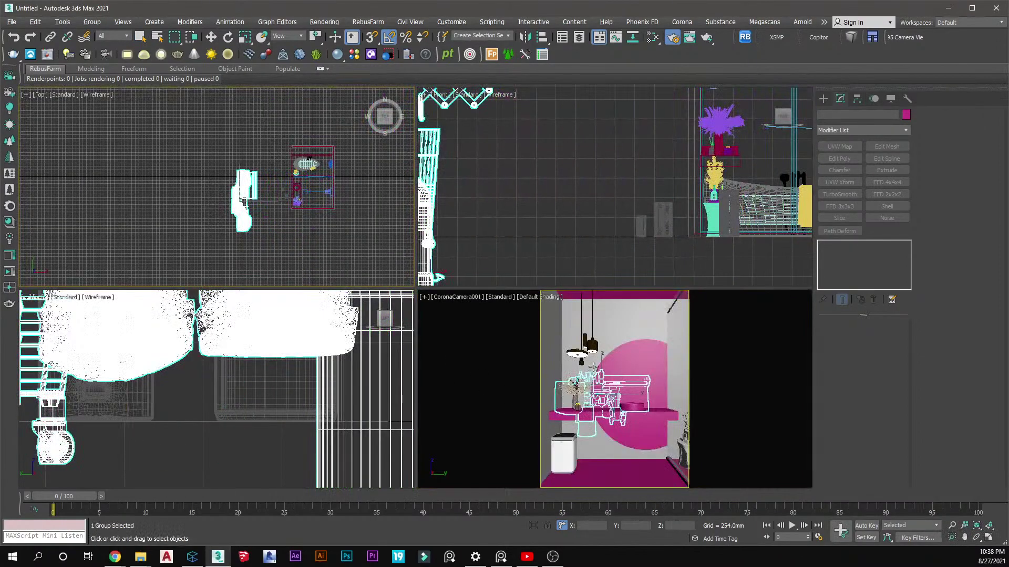
Change the viewport layout to one tall viewport beside two stacked viewports
{"action": "key", "text": "alt+w"}
{"action": "key", "text": "alt+w"}
{"action": "right_click", "coordinate": [241, 244]}
{"action": "left_click", "coordinate": [26, 95]}
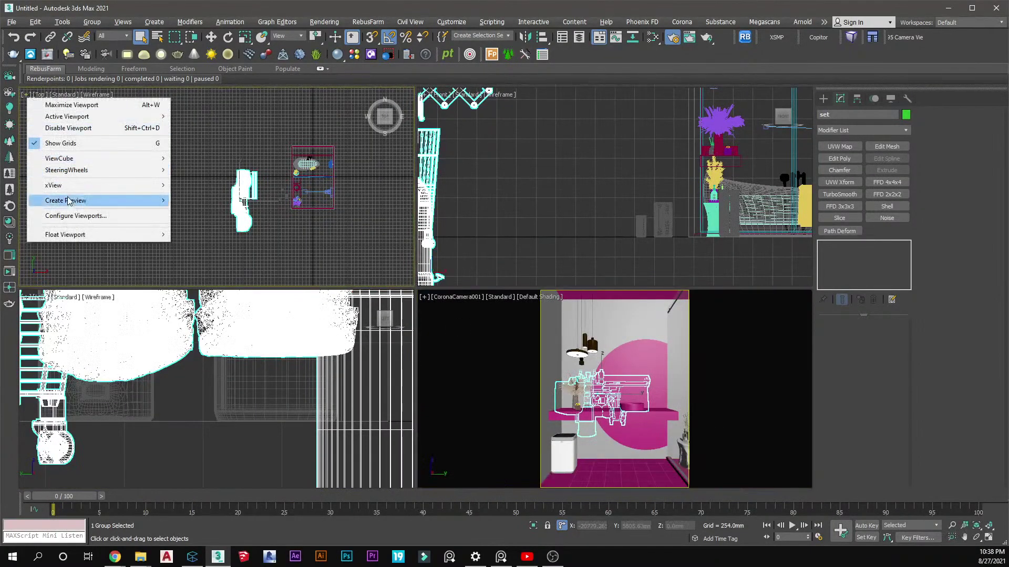
{"action": "left_click", "coordinate": [72, 216]}
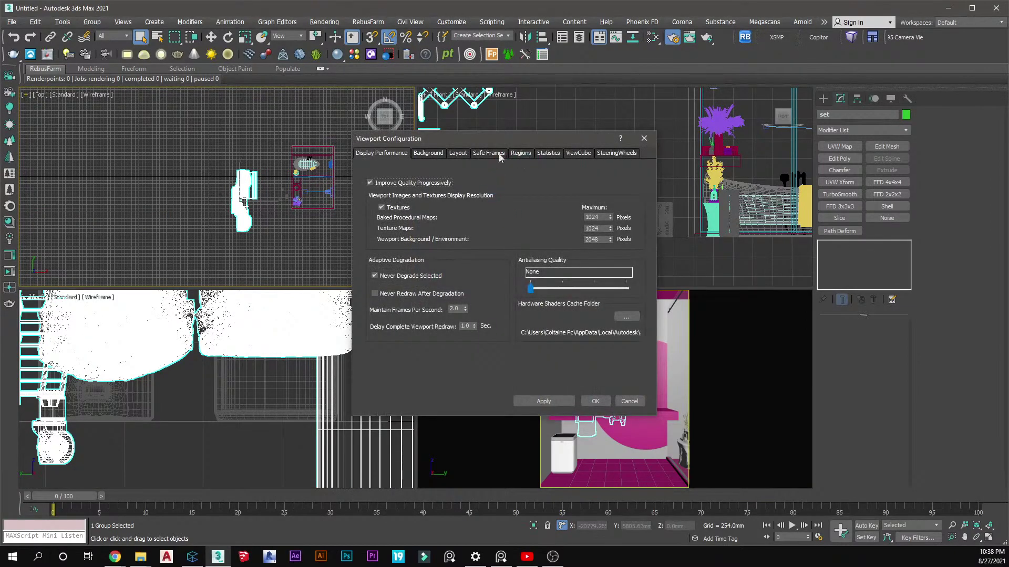
{"action": "left_click", "coordinate": [458, 154]}
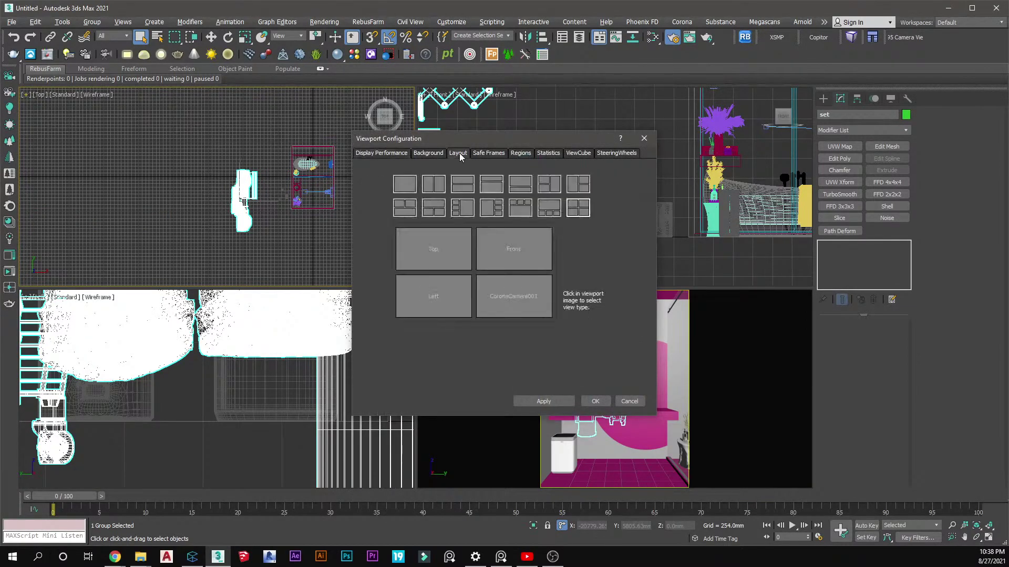
{"action": "left_click", "coordinate": [578, 184]}
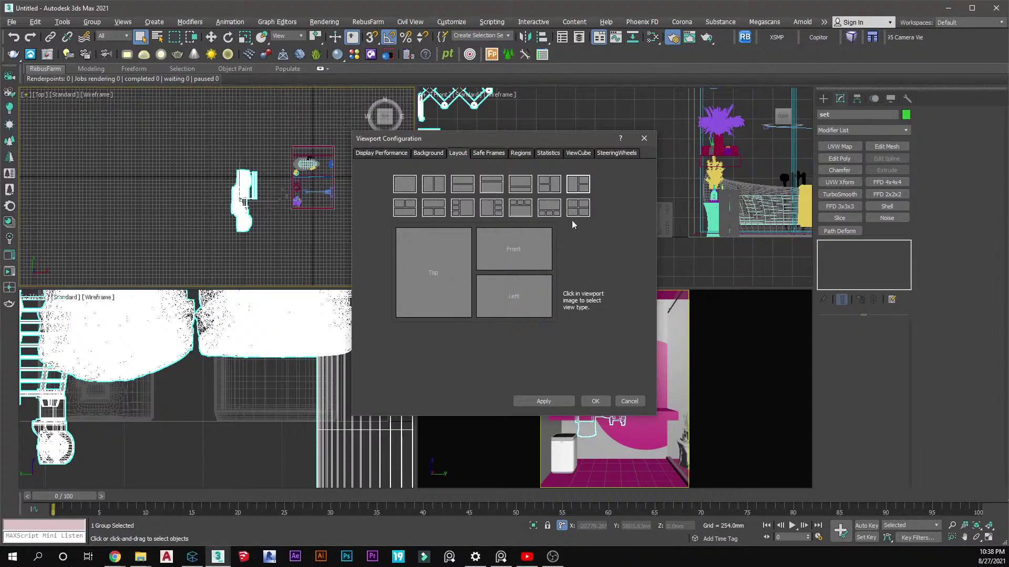
{"action": "left_click", "coordinate": [544, 401]}
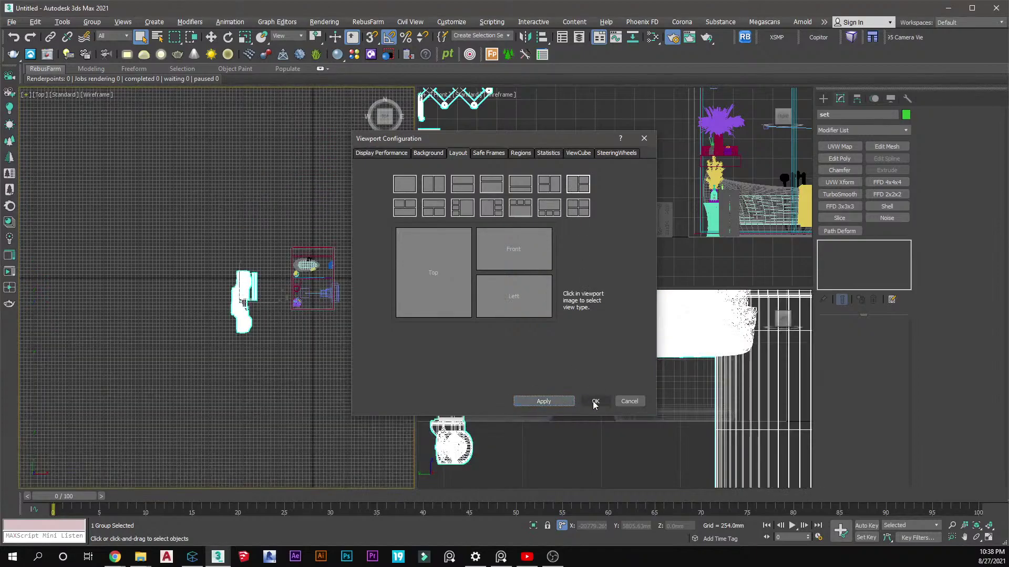
{"action": "left_click", "coordinate": [595, 400]}
Set the tall viewport to the CoronaCamera001 view with safe frames and default shading
{"action": "key", "text": "c"}
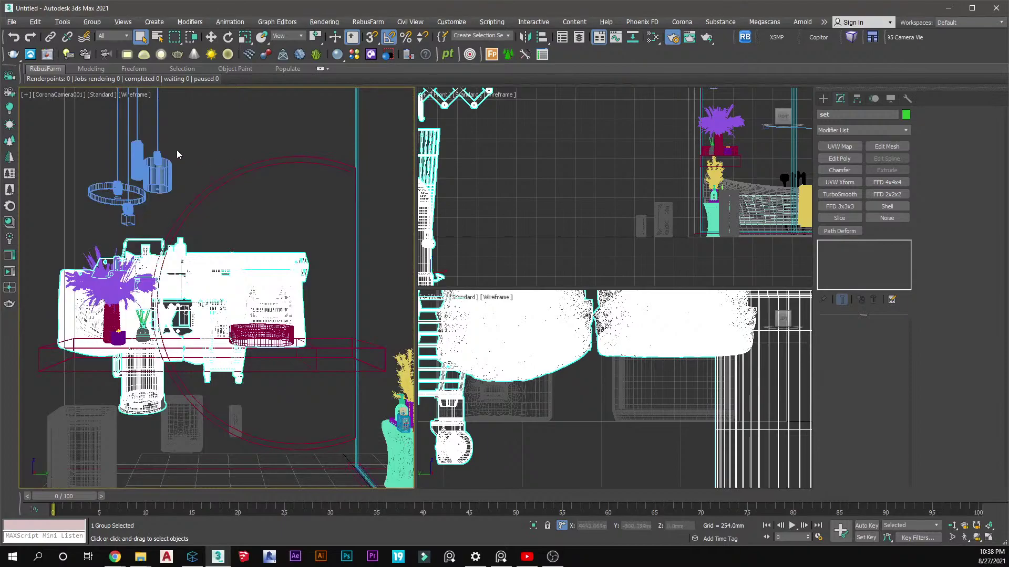
{"action": "key", "text": "shift+f"}
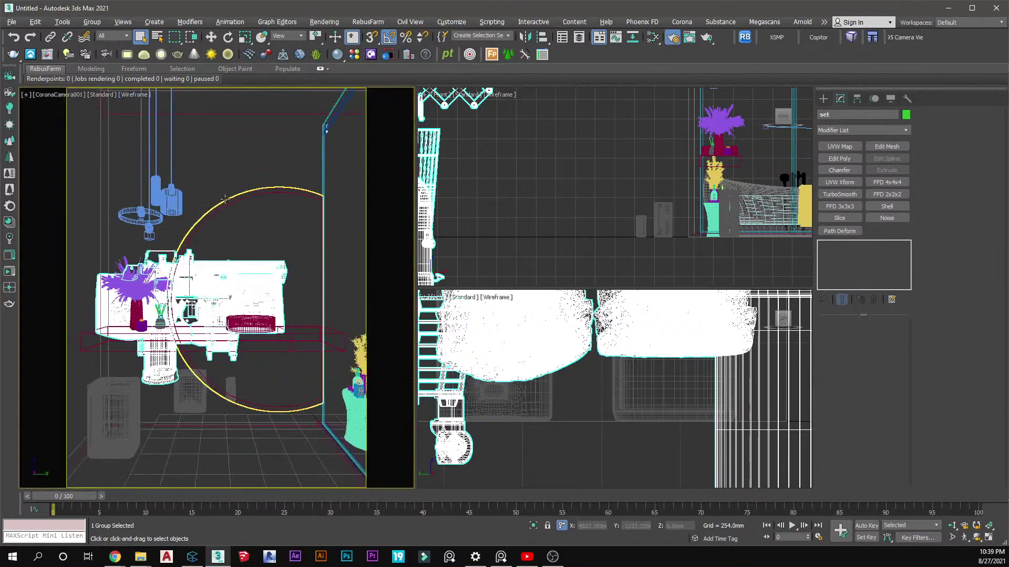
{"action": "key", "text": "F3"}
Deselect the laundry set and turn the Left view into a shaded Perspective showing the room and the set
{"action": "left_click", "coordinate": [534, 222]}
{"action": "left_click", "coordinate": [588, 368]}
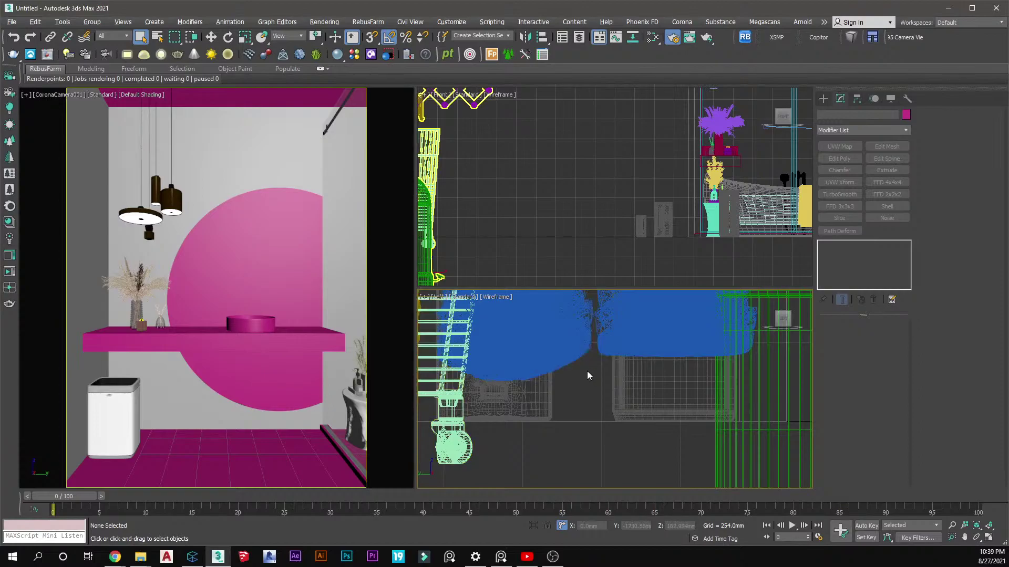
{"action": "key", "text": "p"}
{"action": "middle_click_drag", "start_coordinate": [601, 417], "coordinate": [615, 446], "text": "alt"}
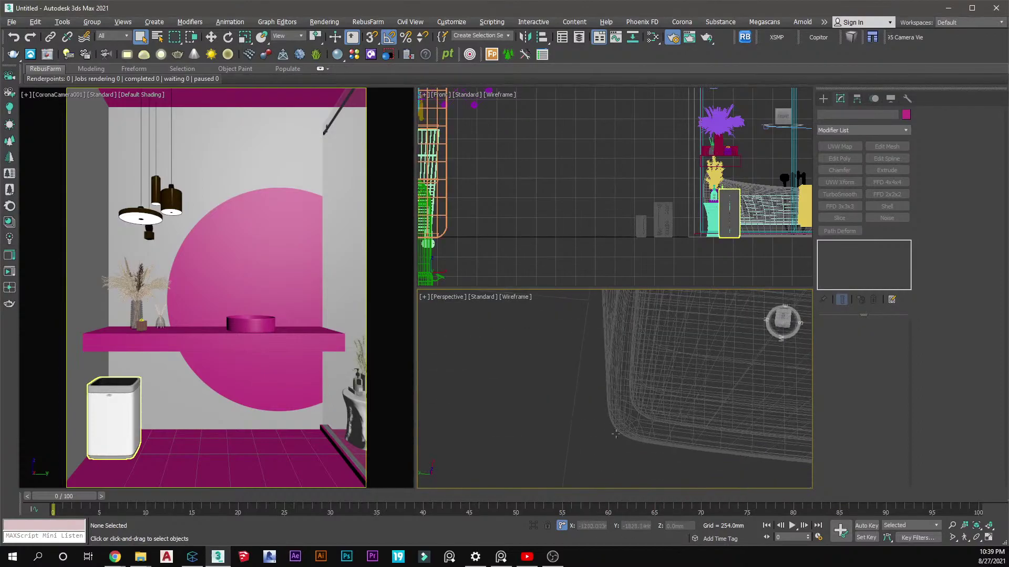
{"action": "scroll", "coordinate": [616, 445], "scroll_direction": "down", "scroll_amount": 15}
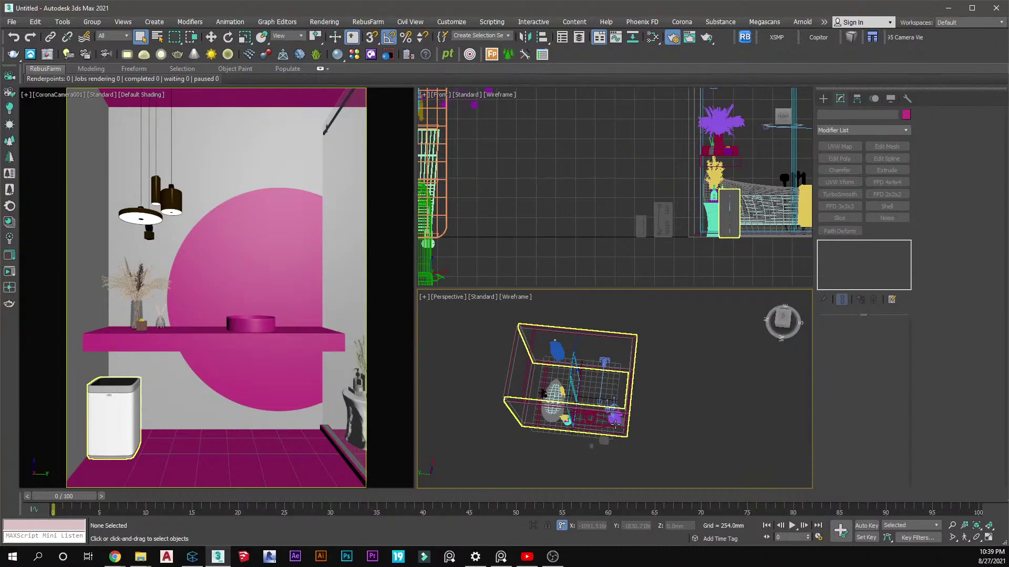
{"action": "key", "text": "F3"}
{"action": "mouse_move", "coordinate": [597, 408]}
{"action": "middle_mouse_down", "text": "alt"}
{"action": "mouse_move", "coordinate": [613, 435]}
{"action": "mouse_move", "coordinate": [644, 401]}
{"action": "mouse_move", "coordinate": [557, 362]}
{"action": "mouse_move", "coordinate": [559, 346]}
{"action": "middle_mouse_up", "text": "alt"}
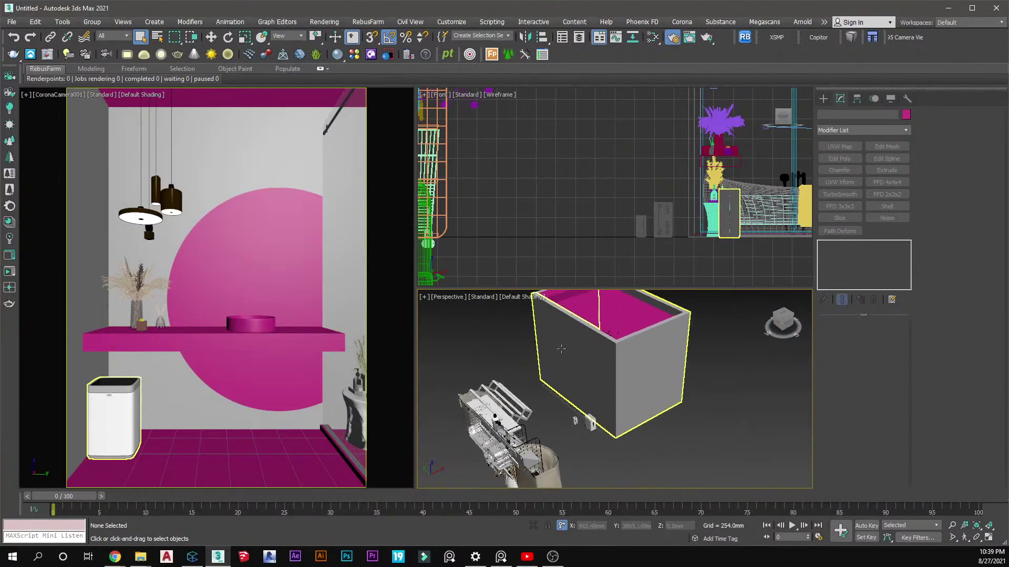
Delete the two leftover bin objects standing outside the room
{"action": "scroll", "coordinate": [540, 198], "scroll_direction": "up", "scroll_amount": 2}
{"action": "scroll", "coordinate": [667, 208], "scroll_direction": "down", "scroll_amount": 5}
{"action": "scroll", "coordinate": [667, 209], "scroll_direction": "up", "scroll_amount": 5}
{"action": "left_click_drag", "start_coordinate": [578, 189], "coordinate": [620, 203]}
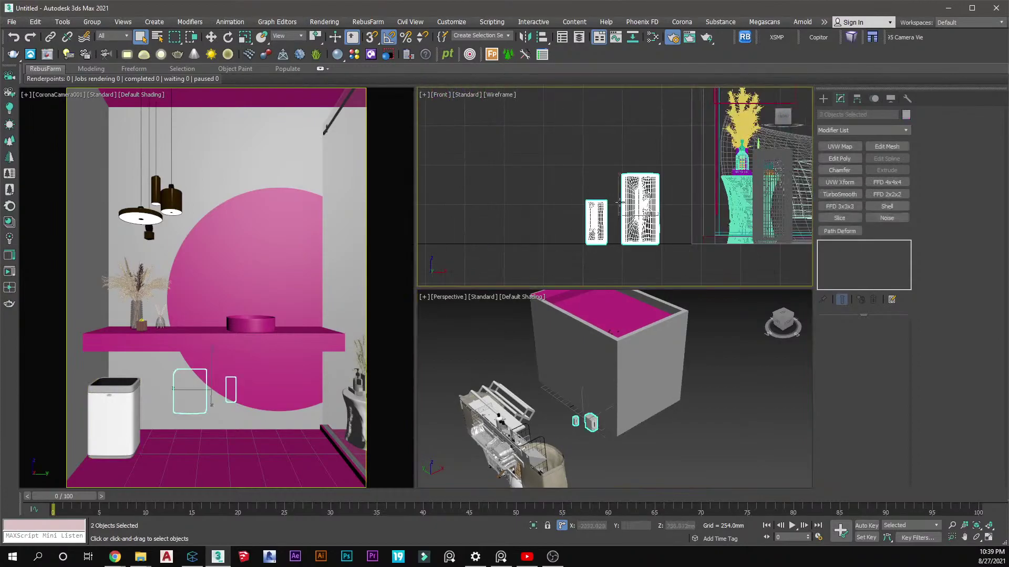
{"action": "key", "text": "Delete"}
{"action": "scroll", "coordinate": [530, 229], "scroll_direction": "down", "scroll_amount": 2}
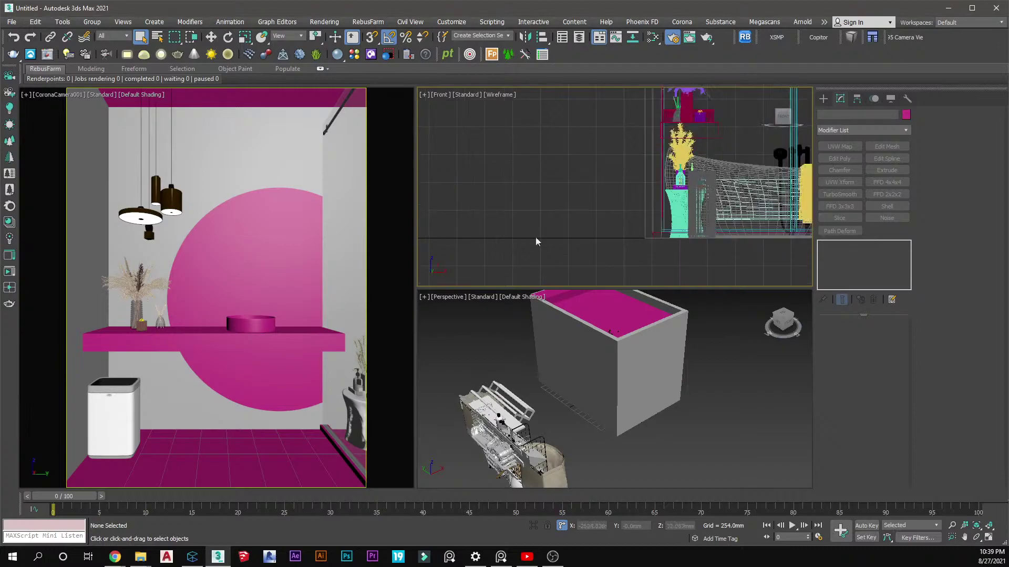
Select the merged laundry set in the Perspective view and open its group for editing
{"action": "scroll", "coordinate": [605, 376], "scroll_direction": "down", "scroll_amount": 3}
{"action": "scroll", "coordinate": [522, 413], "scroll_direction": "up", "scroll_amount": 5}
{"action": "middle_click_drag", "start_coordinate": [497, 442], "coordinate": [622, 386]}
{"action": "scroll", "coordinate": [604, 389], "scroll_direction": "up", "scroll_amount": 5}
{"action": "scroll", "coordinate": [631, 386], "scroll_direction": "up", "scroll_amount": 3}
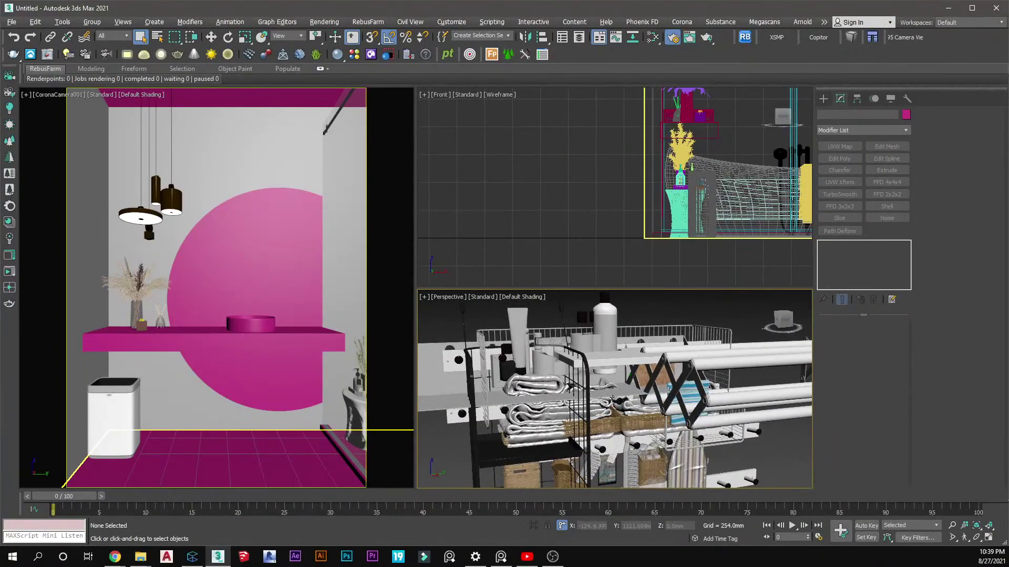
{"action": "scroll", "coordinate": [487, 370], "scroll_direction": "up", "scroll_amount": 6}
{"action": "left_click", "coordinate": [486, 370]}
{"action": "scroll", "coordinate": [486, 370], "scroll_direction": "down", "scroll_amount": 5}
{"action": "middle_click_drag", "start_coordinate": [486, 370], "coordinate": [537, 399], "text": "alt"}
{"action": "right_click", "coordinate": [537, 388]}
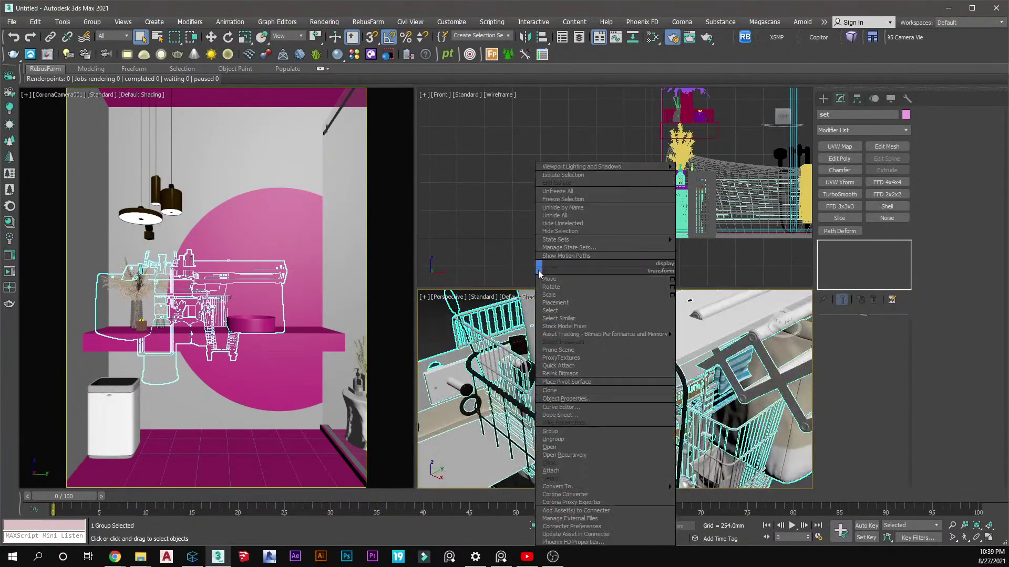
{"action": "left_click", "coordinate": [567, 447]}
Select the deco shelf group, move it clear of the rest of the laundry set and frame it in the Perspective view
{"action": "scroll", "coordinate": [562, 384], "scroll_direction": "up", "scroll_amount": 3}
{"action": "left_click", "coordinate": [569, 357]}
{"action": "scroll", "coordinate": [611, 359], "scroll_direction": "down", "scroll_amount": 6}
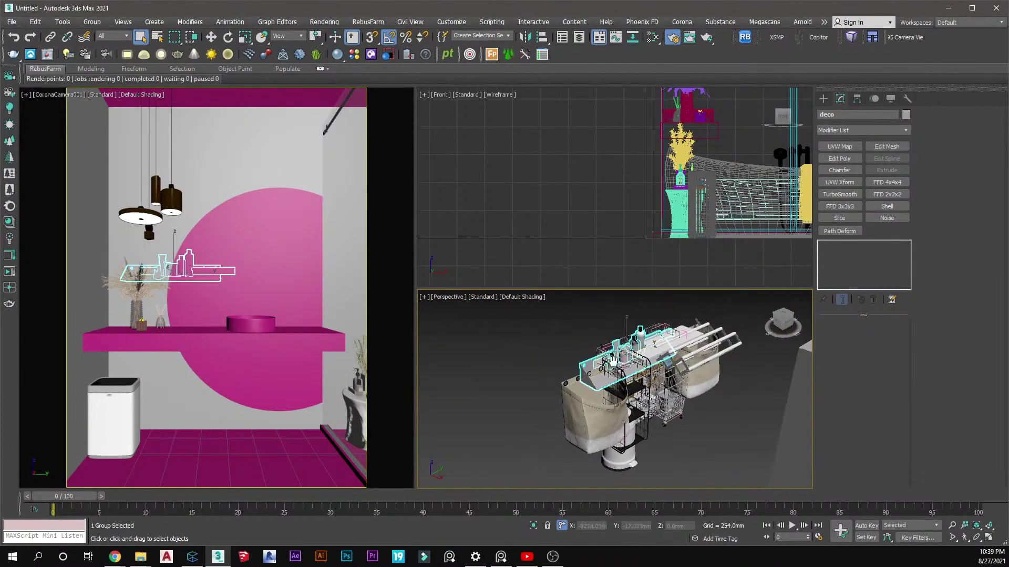
{"action": "key", "text": "w"}
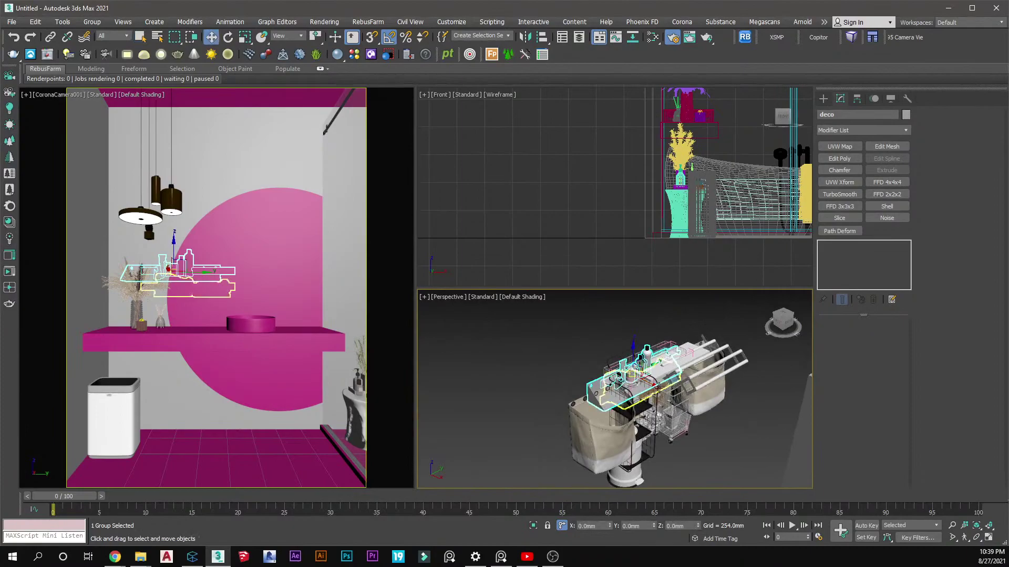
{"action": "left_click_drag", "start_coordinate": [626, 373], "coordinate": [567, 351]}
{"action": "key", "text": "z"}
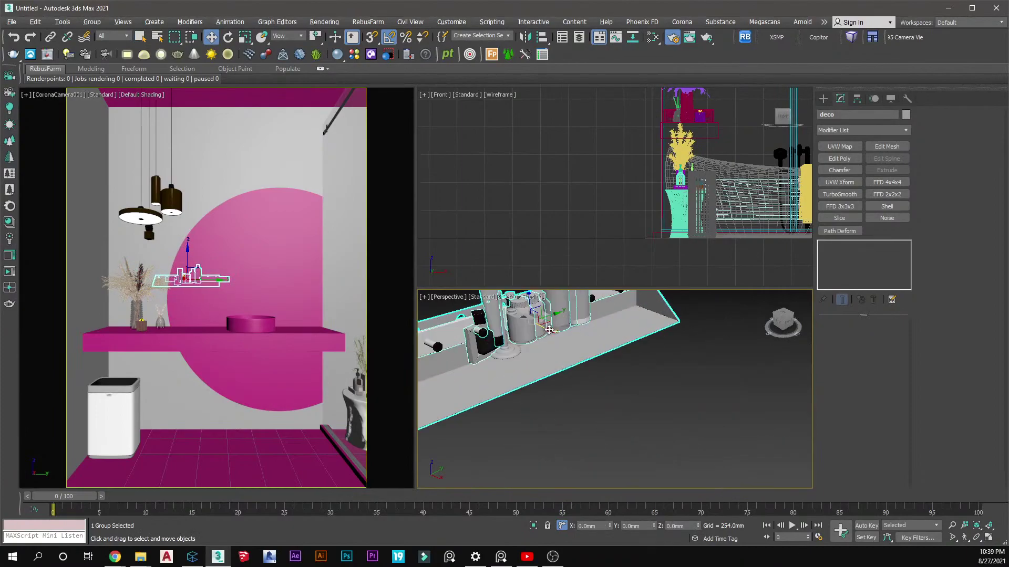
Examine the deco shelf and the remaining laundry pieces, including the wire rack, baskets and lettered sign, up close from several angles
{"action": "scroll", "coordinate": [514, 400], "scroll_direction": "up", "scroll_amount": 4}
{"action": "middle_click_drag", "start_coordinate": [517, 391], "coordinate": [756, 395], "text": "alt"}
{"action": "scroll", "coordinate": [617, 352], "scroll_direction": "down", "scroll_amount": 4}
{"action": "scroll", "coordinate": [617, 352], "scroll_direction": "down", "scroll_amount": 5}
{"action": "scroll", "coordinate": [637, 374], "scroll_direction": "up", "scroll_amount": 8}
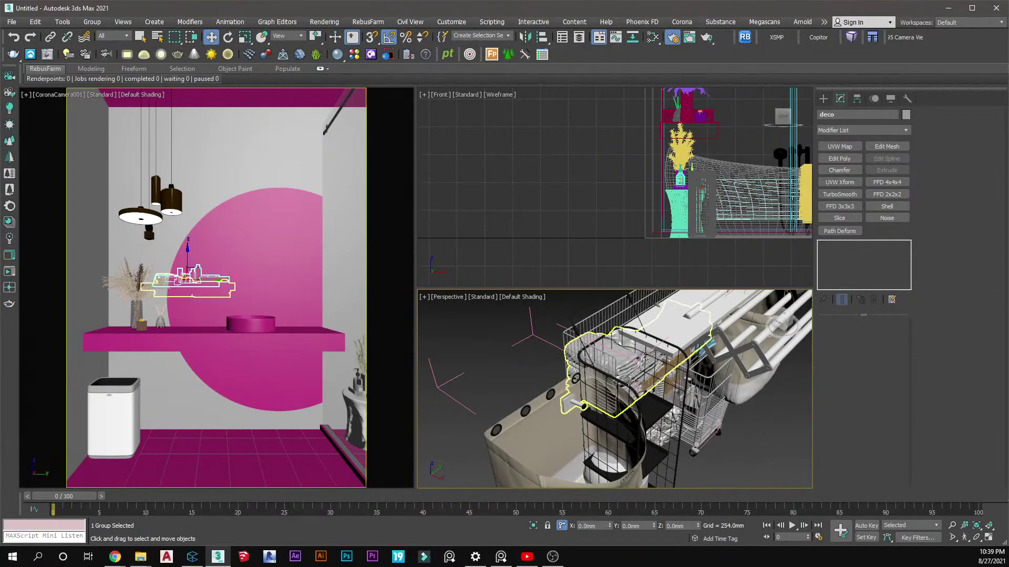
{"action": "scroll", "coordinate": [632, 389], "scroll_direction": "down", "scroll_amount": 5}
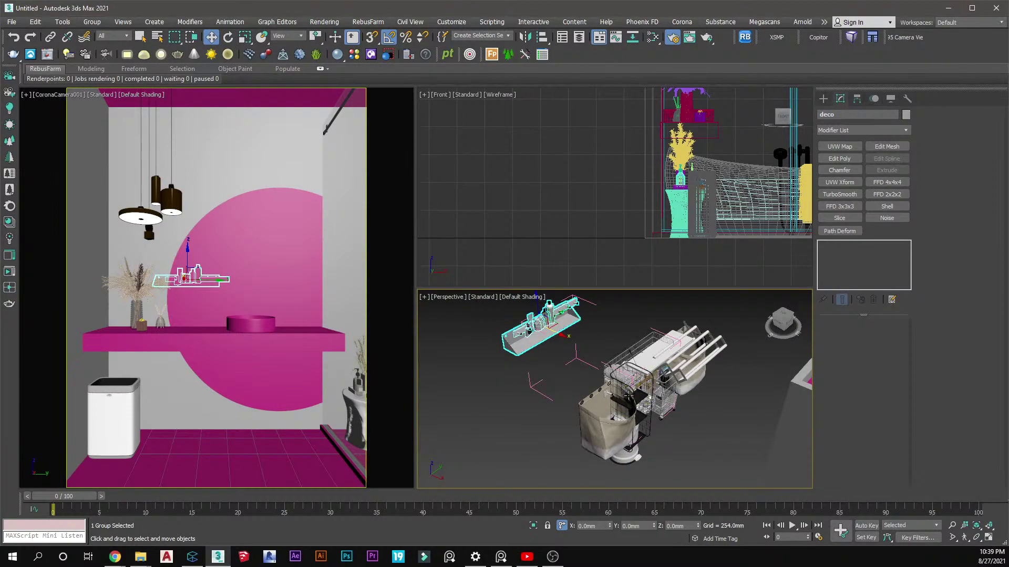
{"action": "scroll", "coordinate": [628, 395], "scroll_direction": "up", "scroll_amount": 5}
{"action": "middle_click_drag", "start_coordinate": [628, 393], "coordinate": [472, 418]}
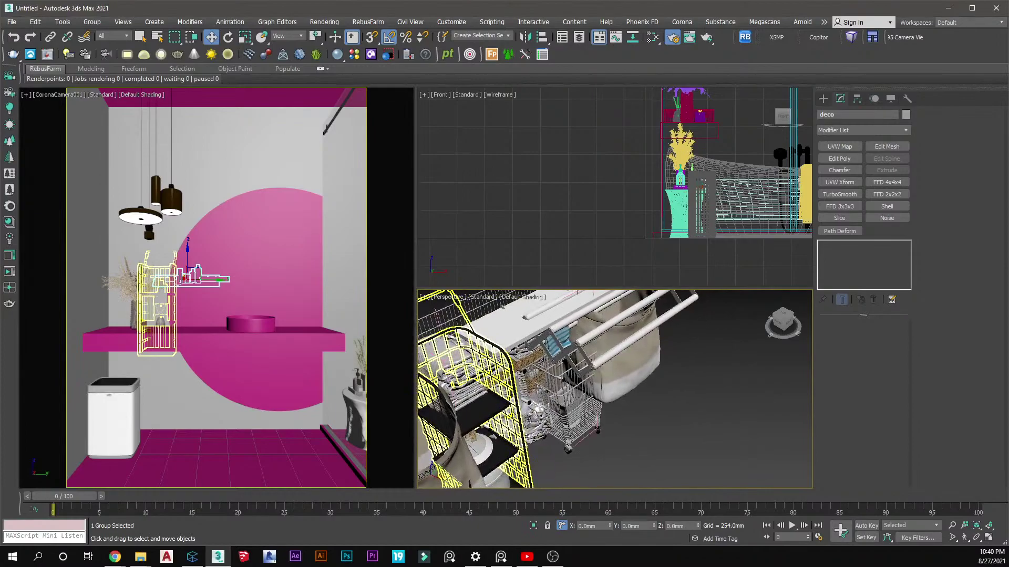
{"action": "scroll", "coordinate": [535, 391], "scroll_direction": "up", "scroll_amount": 10}
{"action": "mouse_move", "coordinate": [521, 345]}
{"action": "middle_mouse_down", "text": "alt"}
{"action": "mouse_move", "coordinate": [516, 360]}
{"action": "mouse_move", "coordinate": [543, 365]}
{"action": "mouse_move", "coordinate": [527, 336]}
{"action": "middle_mouse_up", "text": "alt"}
{"action": "scroll", "coordinate": [527, 390], "scroll_direction": "up", "scroll_amount": 5}
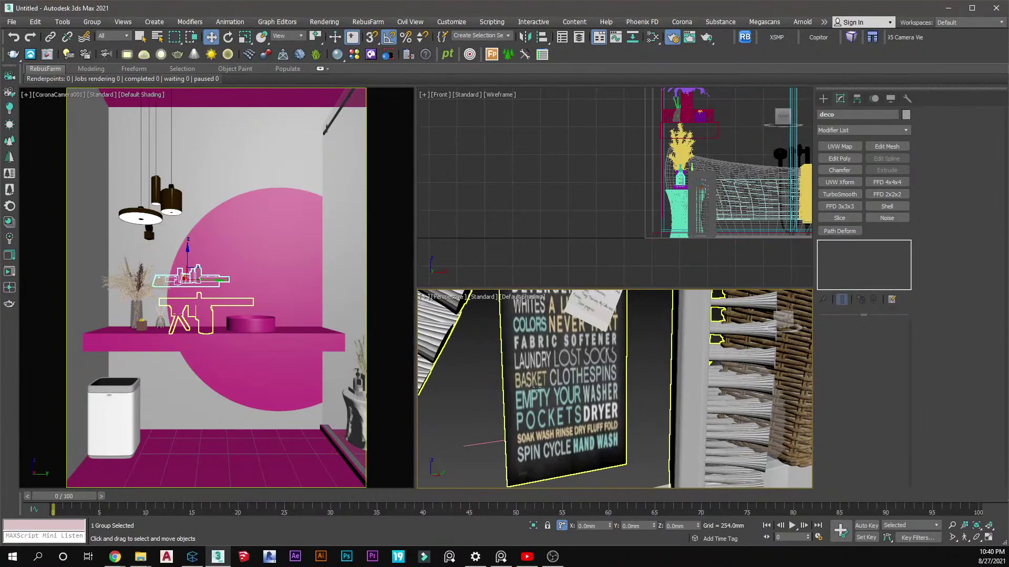
{"action": "scroll", "coordinate": [536, 388], "scroll_direction": "down", "scroll_amount": 5}
{"action": "middle_click_drag", "start_coordinate": [537, 341], "coordinate": [577, 399], "text": "alt"}
Select the pol2 group with the sign and wicker basket and check its place in the set in the Front view
{"action": "left_click", "coordinate": [679, 346]}
{"action": "scroll", "coordinate": [682, 344], "scroll_direction": "up", "scroll_amount": 4}
{"action": "left_click", "coordinate": [682, 344]}
{"action": "scroll", "coordinate": [682, 345], "scroll_direction": "down", "scroll_amount": 3}
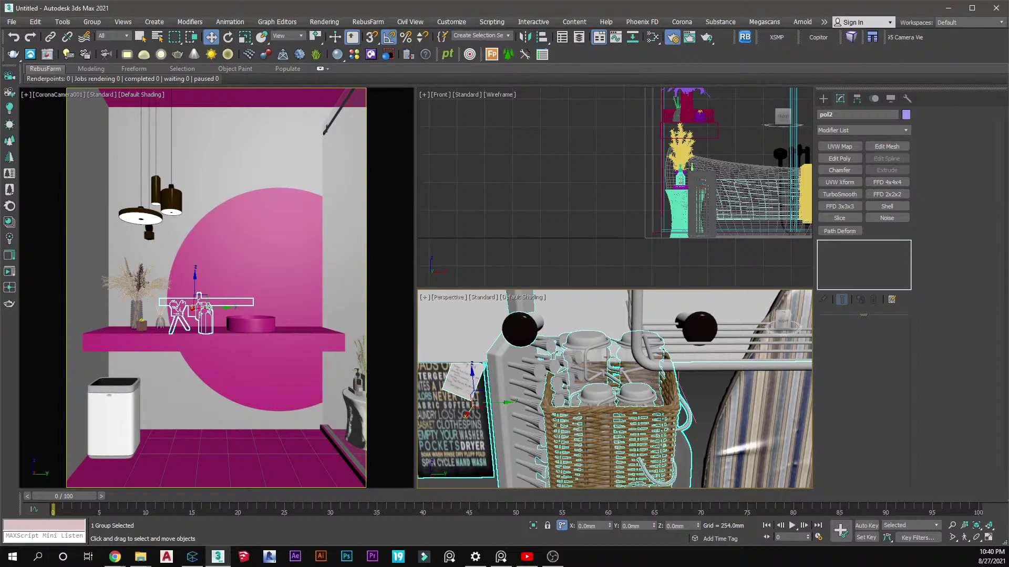
{"action": "scroll", "coordinate": [748, 226], "scroll_direction": "down", "scroll_amount": 6}
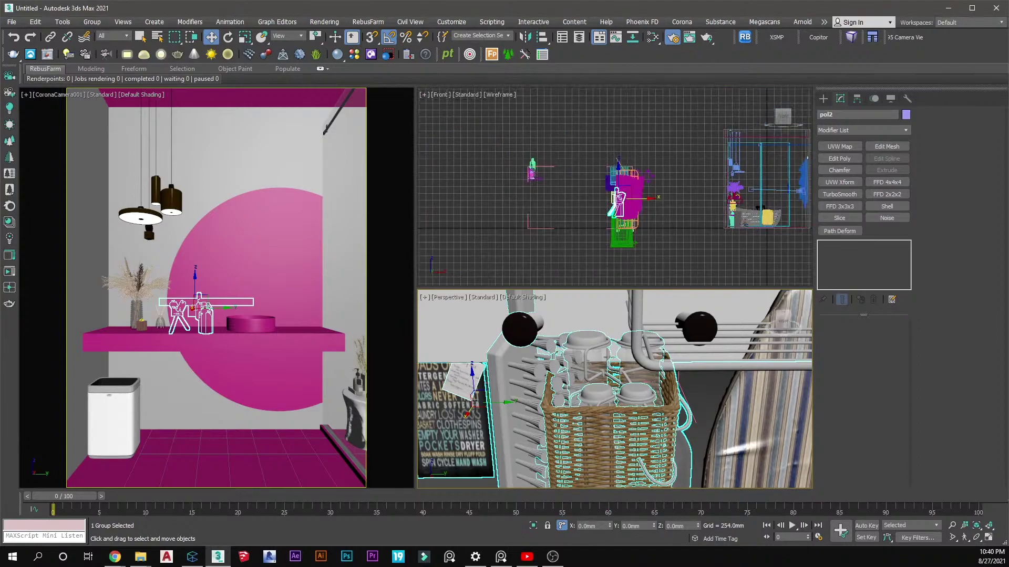
{"action": "scroll", "coordinate": [661, 409], "scroll_direction": "down", "scroll_amount": 5}
Select the separated deco shelf group and open it recursively for editing its individual objects
{"action": "middle_click_drag", "start_coordinate": [658, 412], "coordinate": [557, 389], "text": "alt"}
{"action": "left_click", "coordinate": [556, 389]}
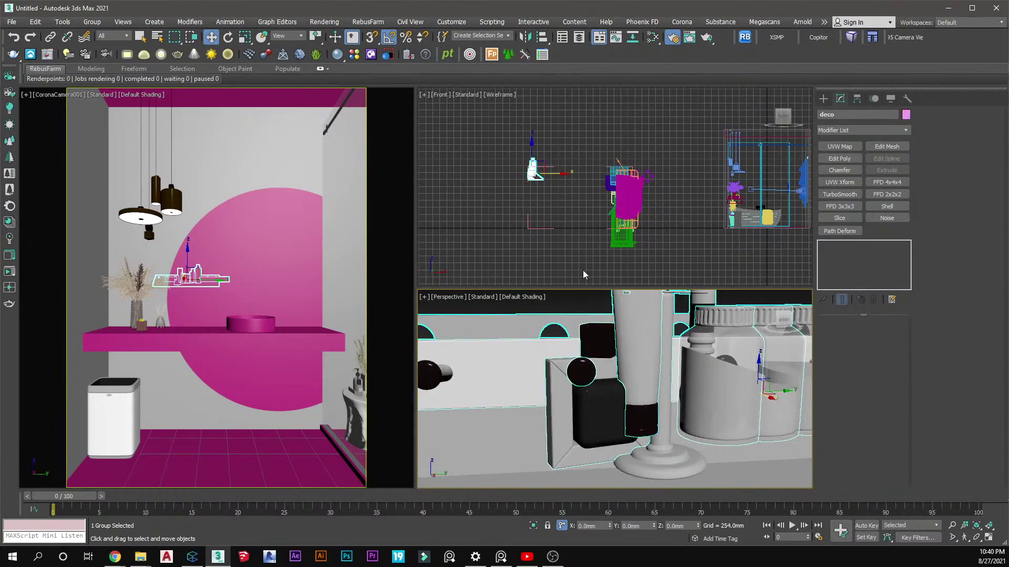
{"action": "right_click", "coordinate": [582, 270]}
{"action": "left_click", "coordinate": [607, 456]}
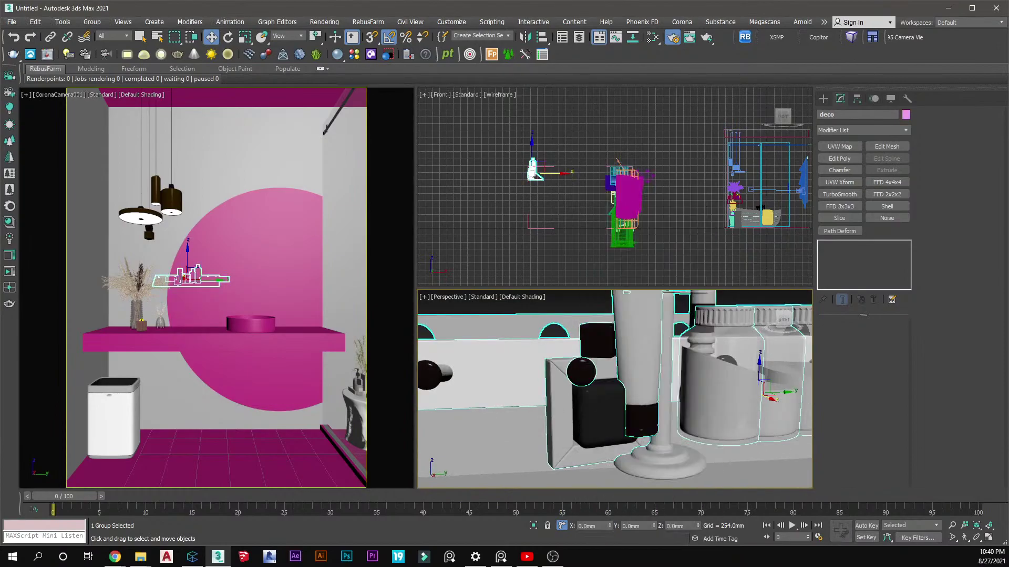
Select the perfume bottle, tube, jars and bottles on the deco shelf and move them together away from it in the Front view
{"action": "left_click", "coordinate": [594, 404]}
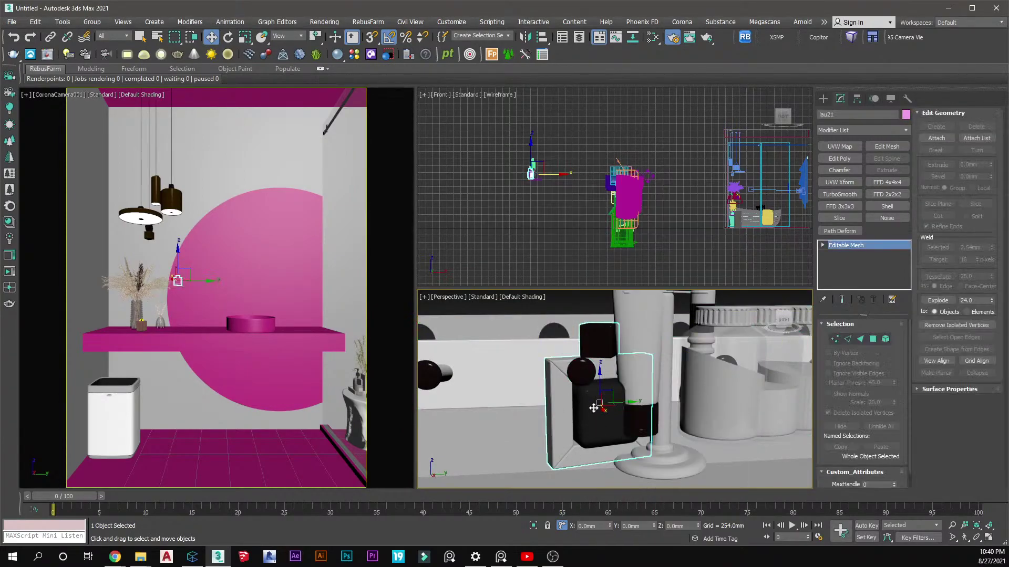
{"action": "middle_click_drag", "start_coordinate": [588, 386], "coordinate": [641, 477], "text": "alt"}
{"action": "scroll", "coordinate": [641, 477], "scroll_direction": "down", "scroll_amount": 5}
{"action": "scroll", "coordinate": [630, 363], "scroll_direction": "up", "scroll_amount": 8}
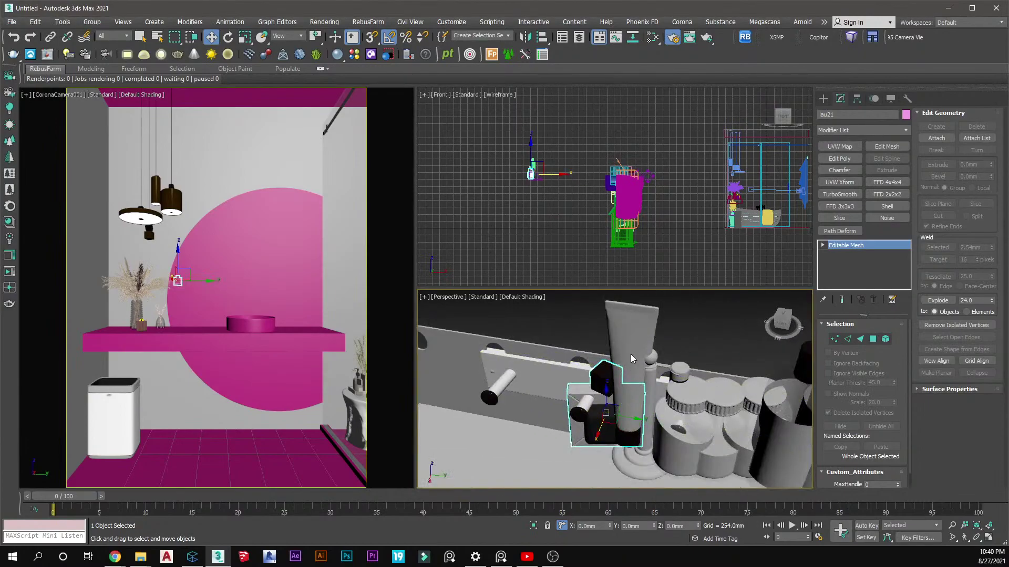
{"action": "left_click", "coordinate": [631, 377], "text": "ctrl"}
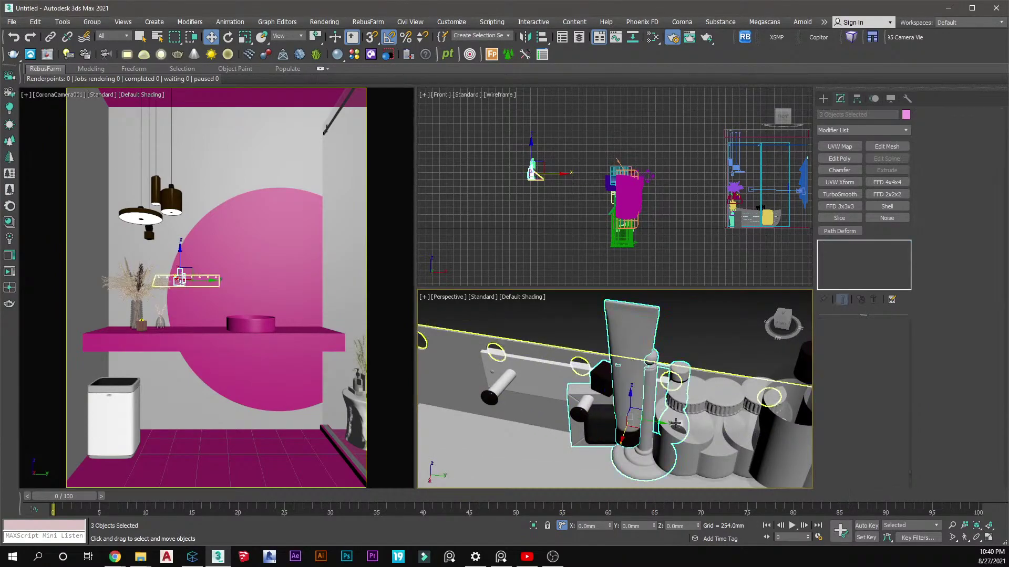
{"action": "left_click", "coordinate": [661, 411], "text": "ctrl"}
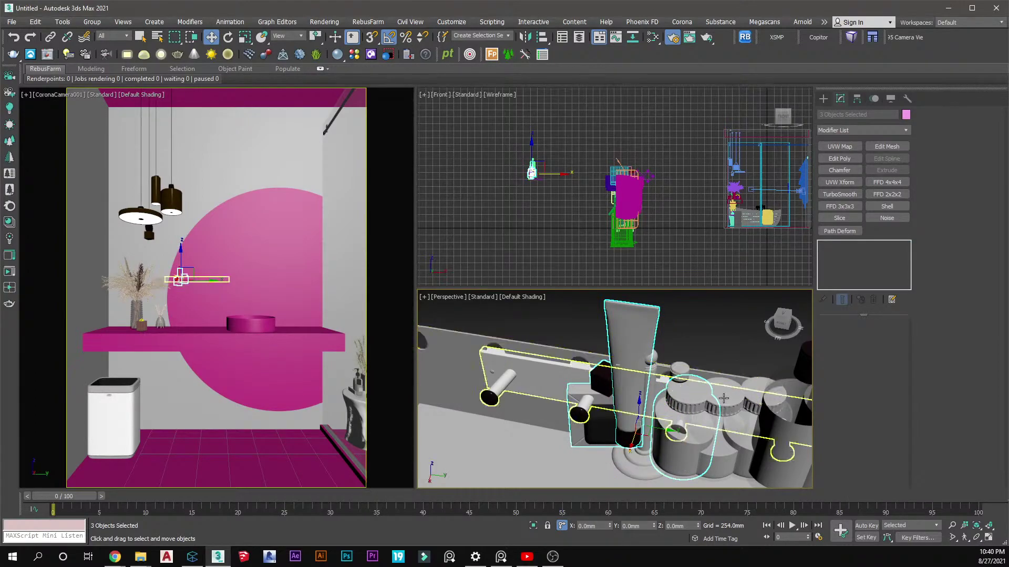
{"action": "left_click", "coordinate": [721, 447], "text": "ctrl"}
{"action": "middle_click_drag", "start_coordinate": [720, 450], "coordinate": [683, 432], "text": "alt"}
{"action": "left_click", "coordinate": [683, 436], "text": "ctrl"}
{"action": "left_click", "coordinate": [724, 438], "text": "ctrl"}
{"action": "middle_click_drag", "start_coordinate": [650, 402], "coordinate": [703, 392], "text": "alt"}
{"action": "left_click", "coordinate": [713, 369], "text": "ctrl"}
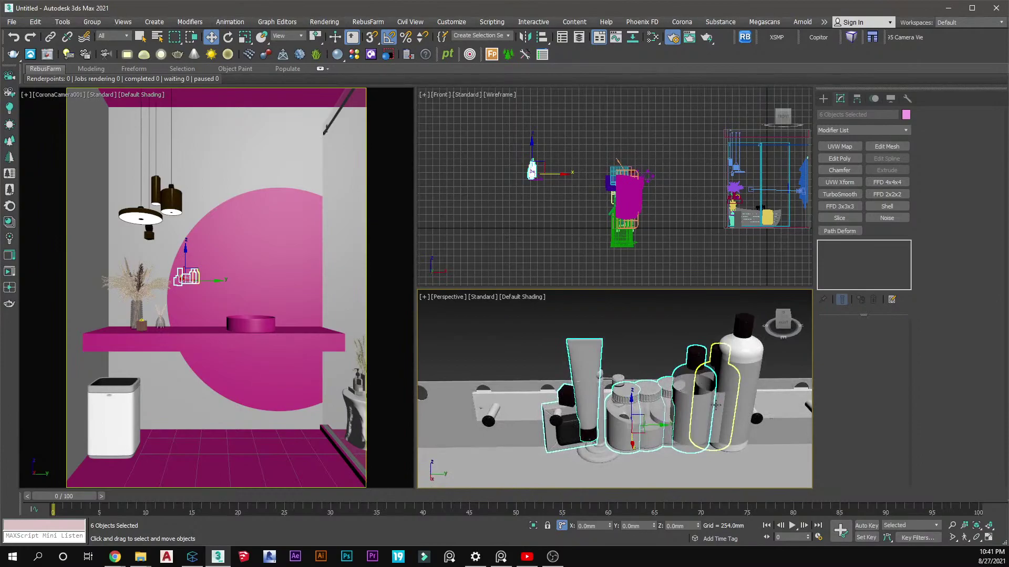
{"action": "left_click", "coordinate": [741, 368], "text": "ctrl"}
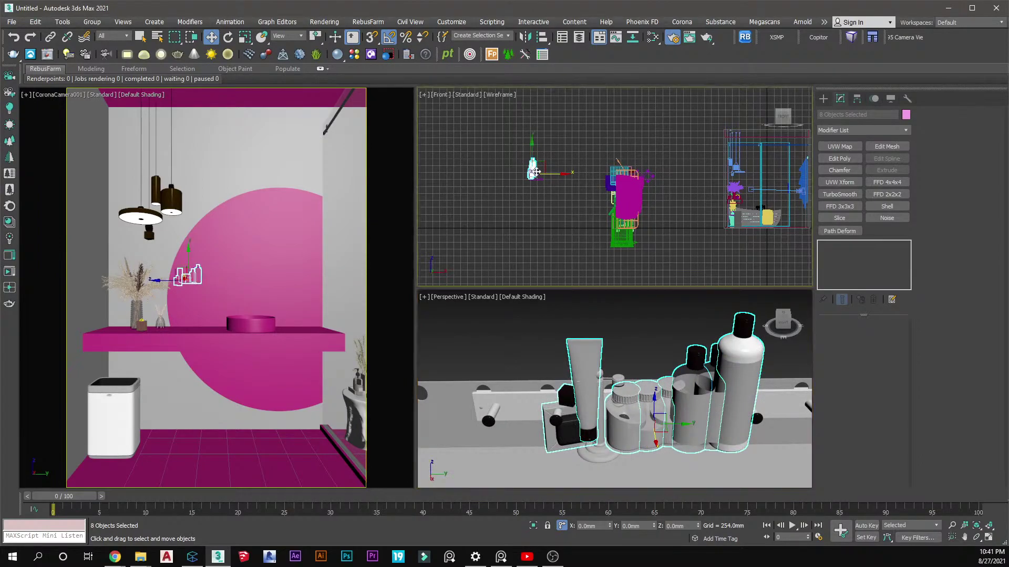
{"action": "left_click_drag", "start_coordinate": [546, 175], "coordinate": [517, 178]}
Delete the shelf, hook rail and brush stand left behind from the deco group, interrupting the autosave
{"action": "right_click", "coordinate": [518, 178]}
{"action": "scroll", "coordinate": [536, 172], "scroll_direction": "up", "scroll_amount": 3}
{"action": "scroll", "coordinate": [536, 172], "scroll_direction": "up", "scroll_amount": 2}
{"action": "left_click_drag", "start_coordinate": [558, 151], "coordinate": [531, 235]}
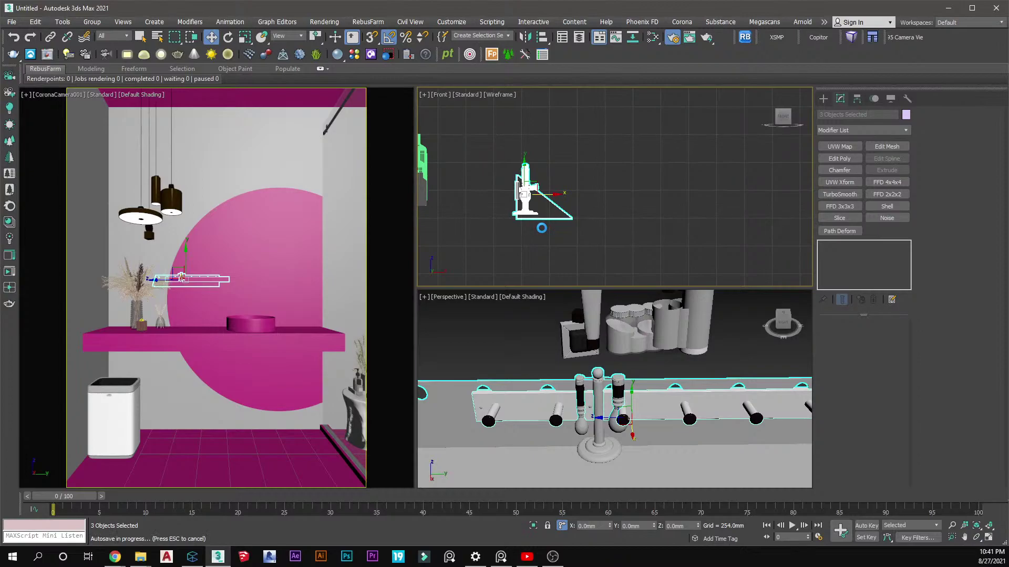
{"action": "key", "text": "Escape"}
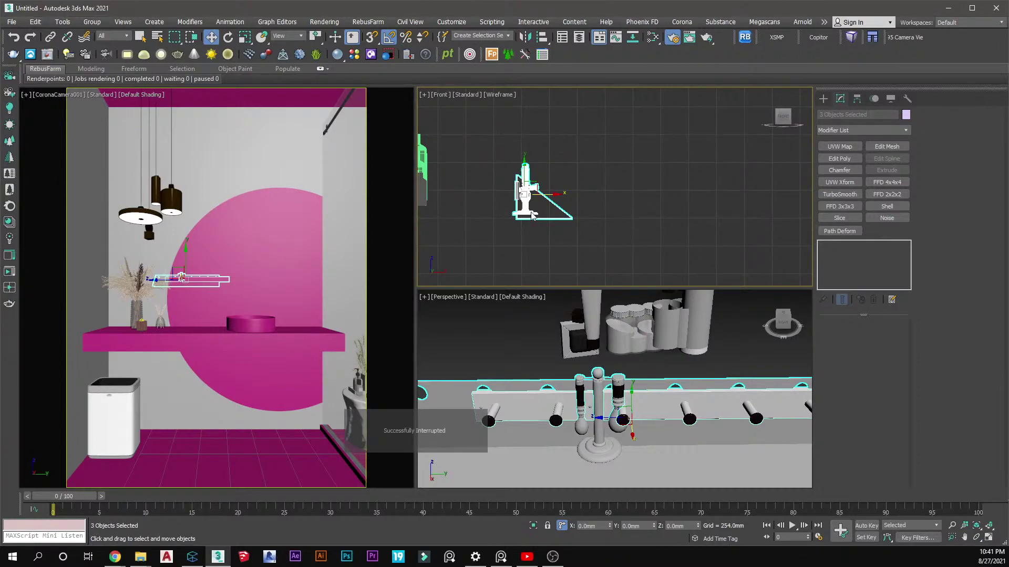
{"action": "key", "text": "Delete"}
Save the scene as Zen Bath in the Zen Bathroom folder inside ArchiWorks on drive E
{"action": "left_click", "coordinate": [12, 22]}
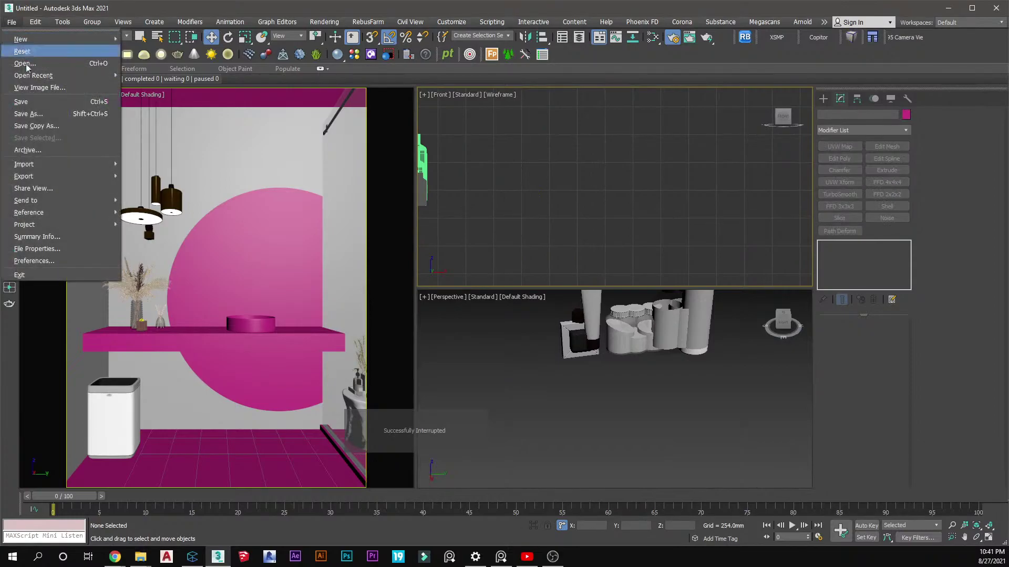
{"action": "left_click", "coordinate": [26, 101]}
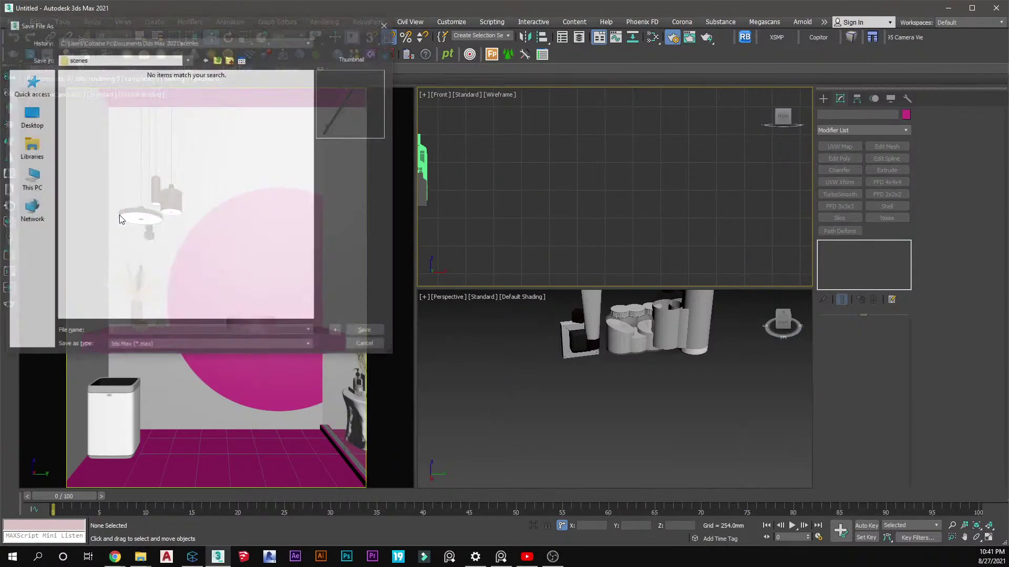
{"action": "left_click", "coordinate": [40, 182]}
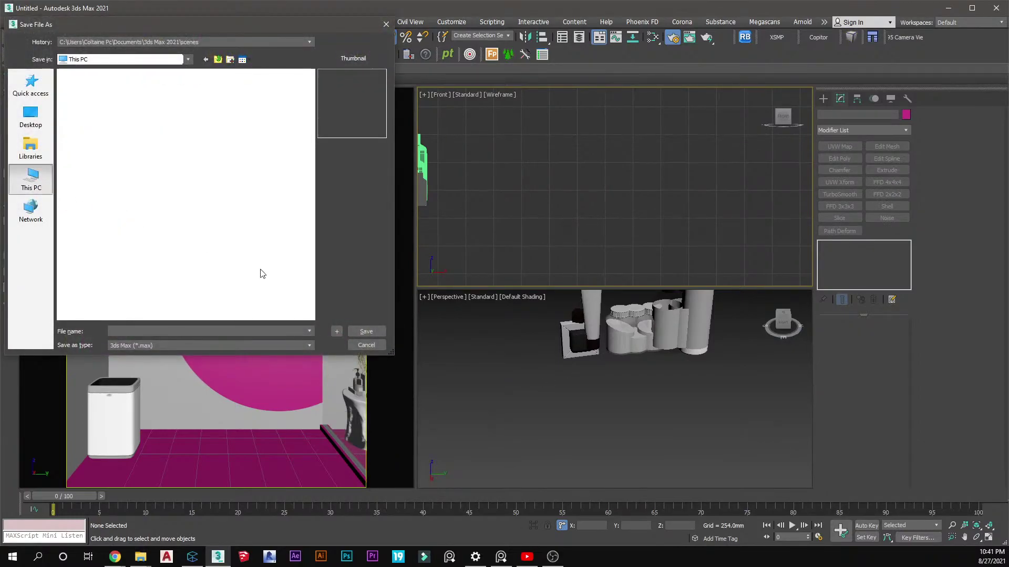
{"action": "double_click", "coordinate": [210, 250]}
{"action": "scroll", "coordinate": [156, 248], "scroll_direction": "down", "scroll_amount": 5}
{"action": "scroll", "coordinate": [121, 221], "scroll_direction": "up", "scroll_amount": 5}
{"action": "double_click", "coordinate": [89, 206]}
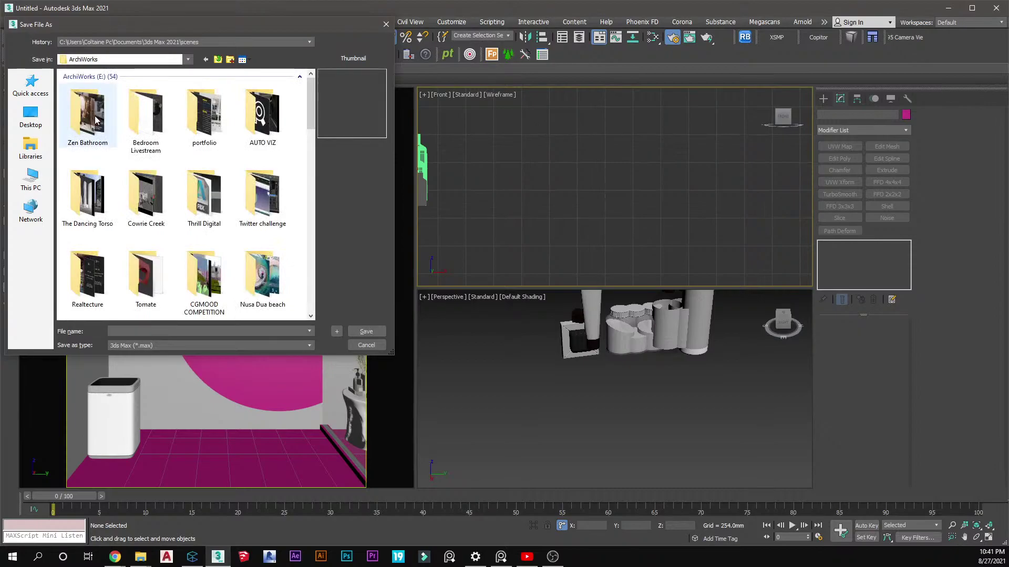
{"action": "double_click", "coordinate": [94, 122]}
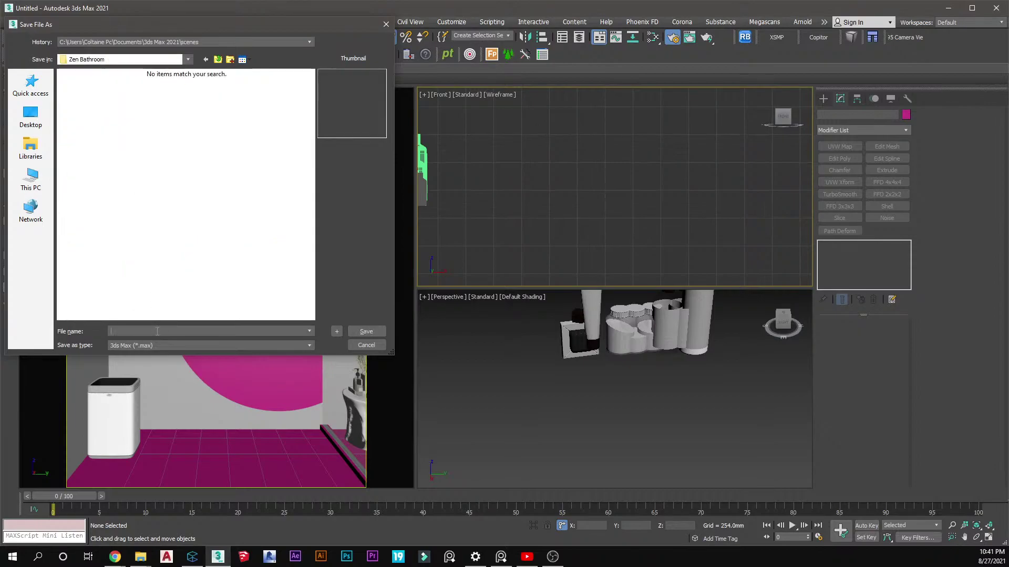
{"action": "type", "text": "Zen Bath"}
{"action": "left_click", "coordinate": [367, 331]}
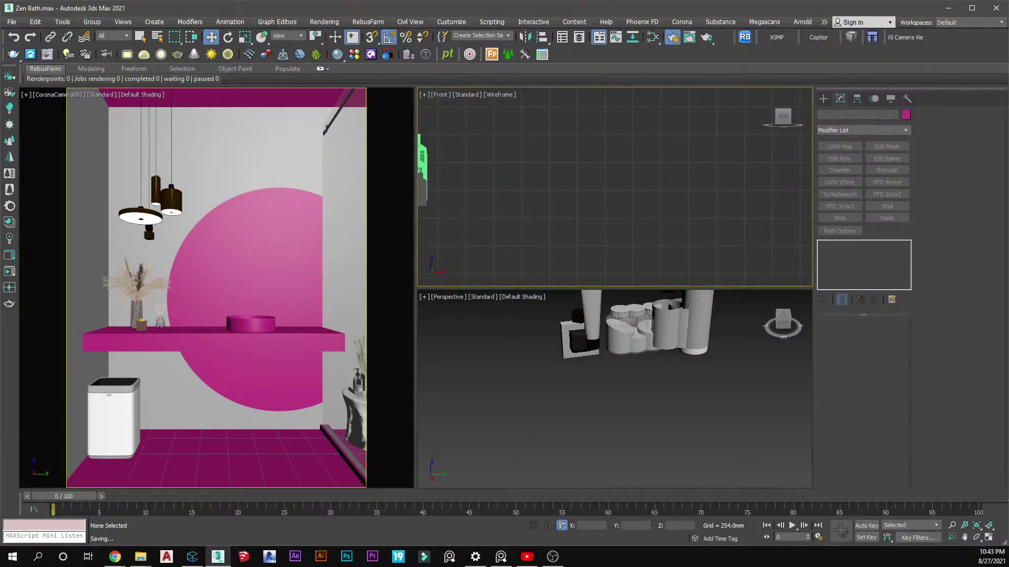
{"action": "key", "text": "alt+Tab"}
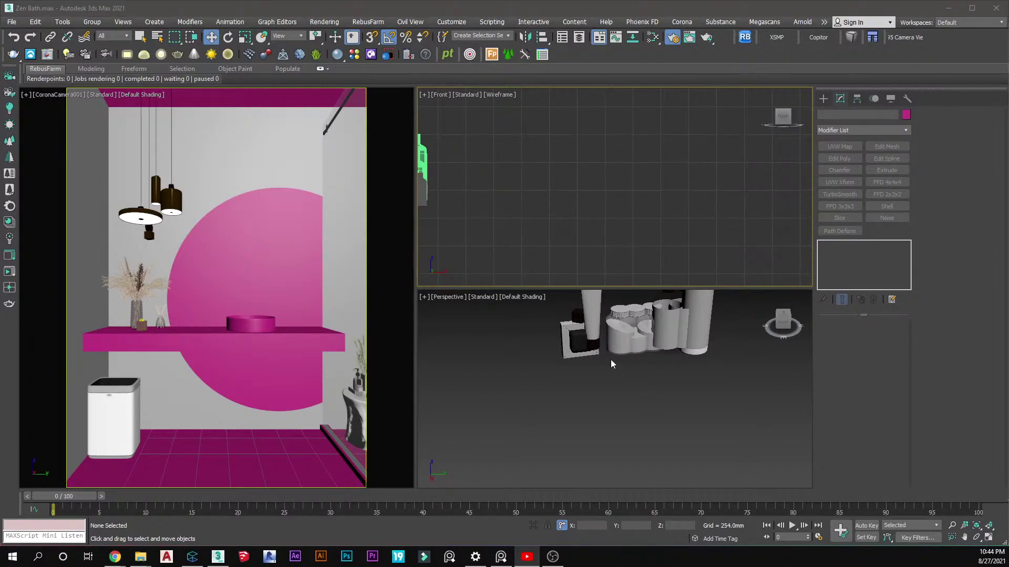
Show the Top view, move the perfume bottle away from the other containers and rotate it square to the view
{"action": "left_click", "coordinate": [581, 348]}
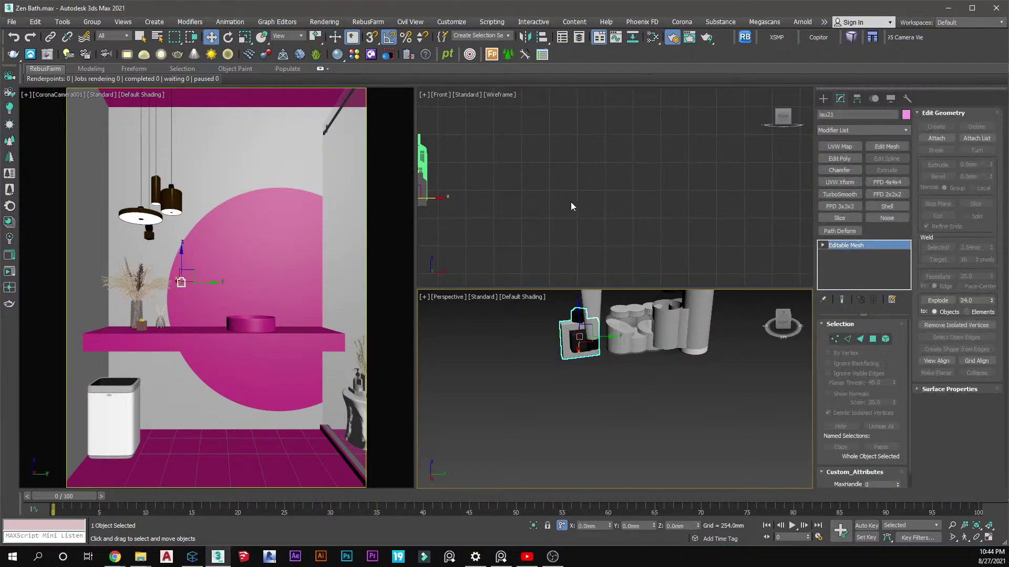
{"action": "scroll", "coordinate": [542, 207], "scroll_direction": "down", "scroll_amount": 5}
{"action": "key", "text": "t"}
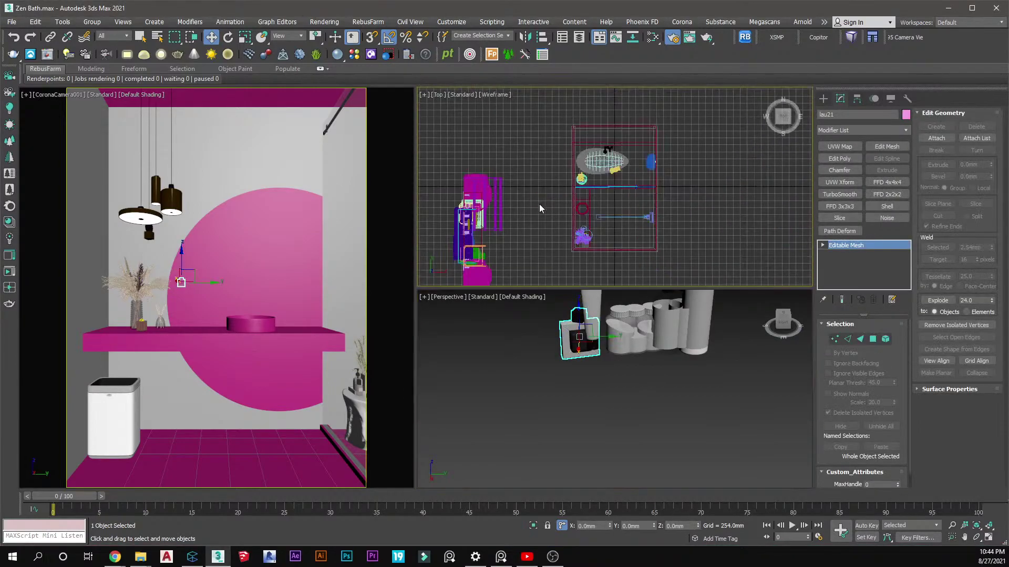
{"action": "middle_click_drag", "start_coordinate": [534, 200], "coordinate": [650, 151]}
{"action": "scroll", "coordinate": [486, 179], "scroll_direction": "up", "scroll_amount": 6}
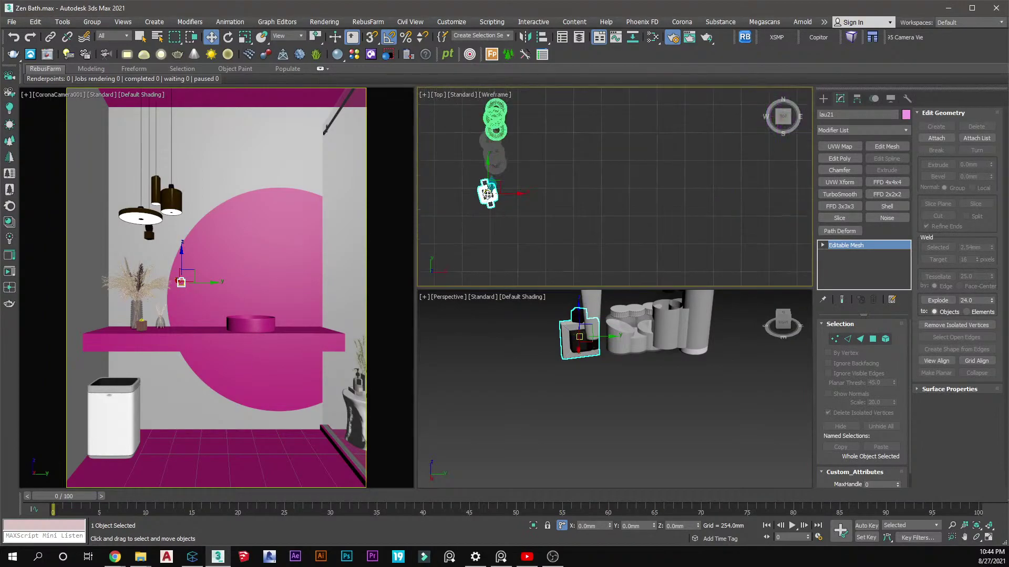
{"action": "left_click_drag", "start_coordinate": [487, 179], "coordinate": [504, 231]}
{"action": "key", "text": "e"}
{"action": "key", "text": "w"}
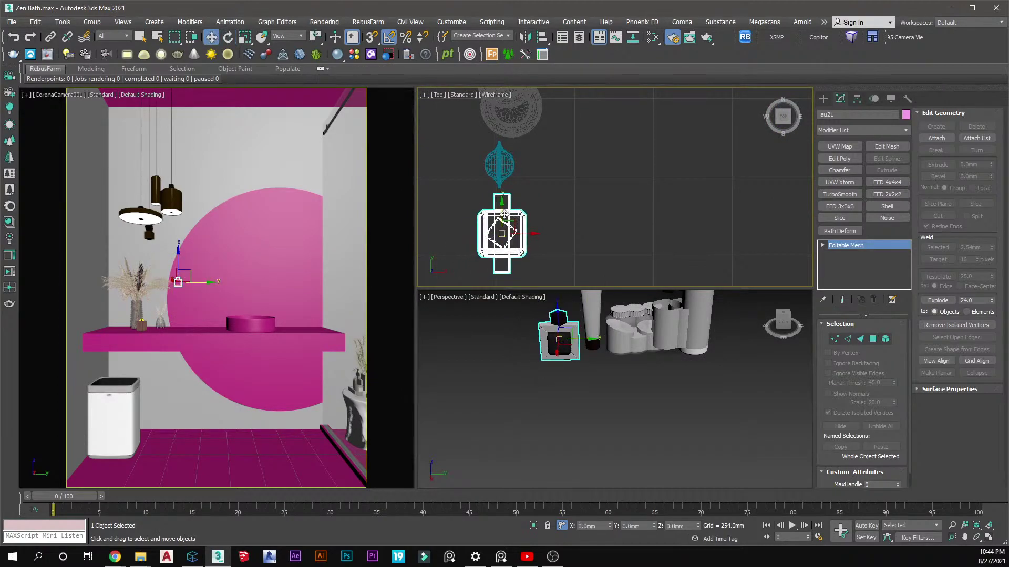
Move the tube and the nearest round jar closer to the perfume bottle in the Top view
{"action": "left_click", "coordinate": [499, 164]}
{"action": "left_click_drag", "start_coordinate": [500, 164], "coordinate": [484, 179]}
{"action": "left_click", "coordinate": [507, 128]}
{"action": "left_click_drag", "start_coordinate": [507, 126], "coordinate": [505, 217]}
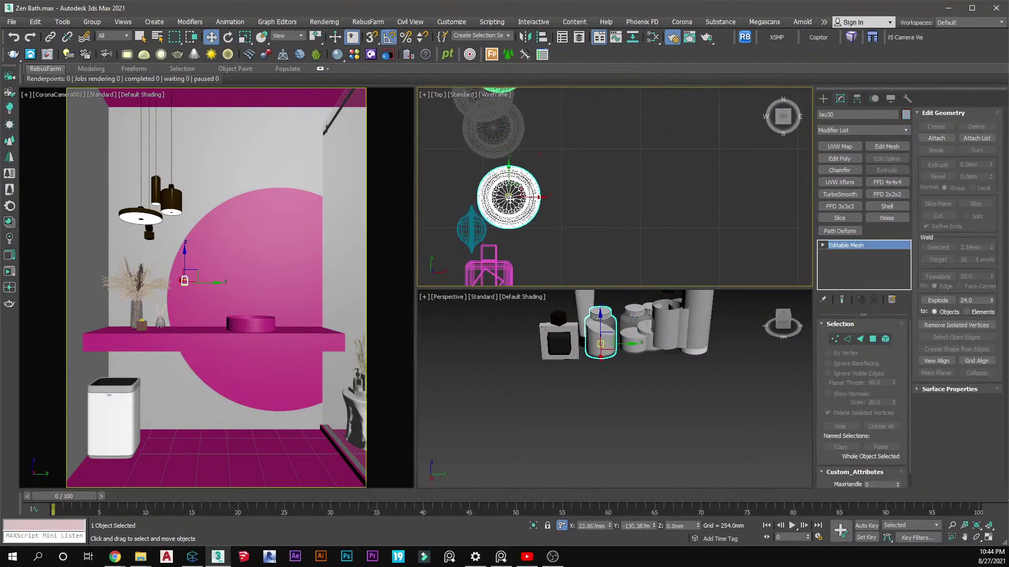
Move the other two jars apart into a staggered arrangement behind the first jar
{"action": "left_click", "coordinate": [494, 139]}
{"action": "middle_click_drag", "start_coordinate": [494, 140], "coordinate": [466, 202]}
{"action": "left_click_drag", "start_coordinate": [466, 193], "coordinate": [491, 195]}
{"action": "left_click", "coordinate": [454, 154]}
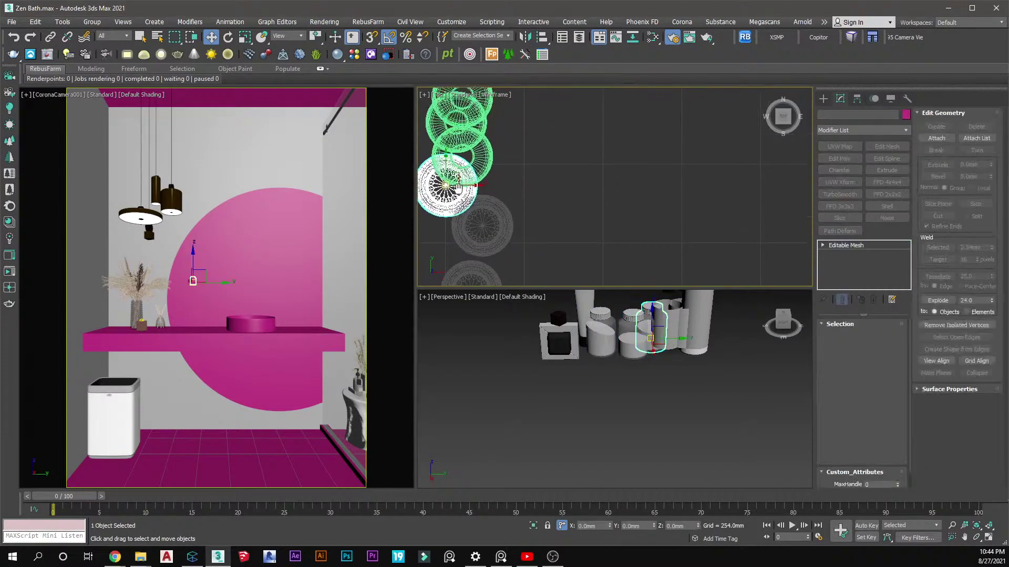
{"action": "middle_click_drag", "start_coordinate": [454, 154], "coordinate": [451, 186]}
{"action": "mouse_move", "coordinate": [450, 186]}
{"action": "left_mouse_down"}
{"action": "mouse_move", "coordinate": [477, 194]}
{"action": "mouse_move", "coordinate": [510, 170]}
{"action": "mouse_move", "coordinate": [438, 180]}
{"action": "left_mouse_up"}
Nudge the rear jar slightly and move the nearest green bottle in beside the jars
{"action": "left_click", "coordinate": [480, 165]}
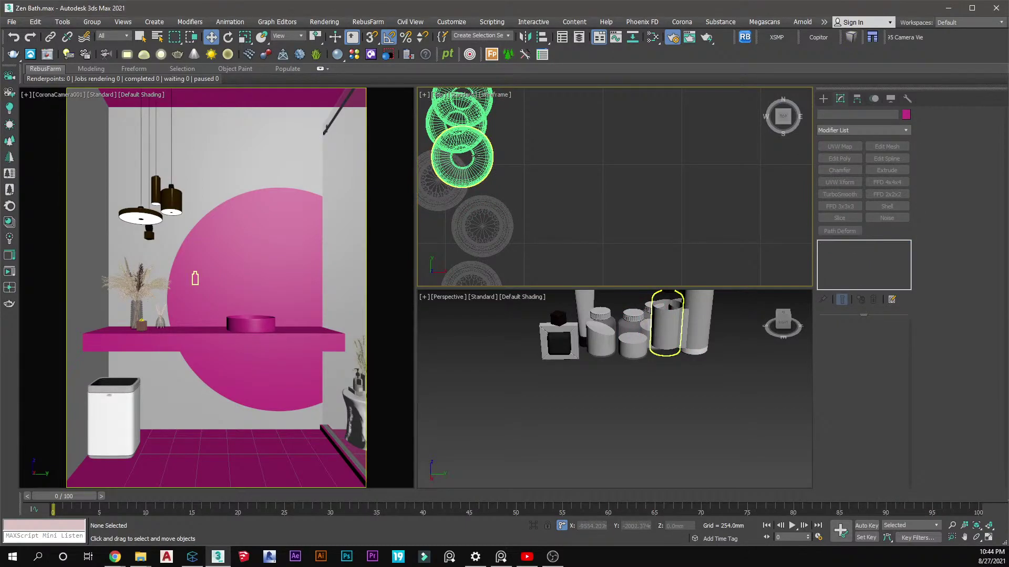
{"action": "scroll", "coordinate": [483, 162], "scroll_direction": "down", "scroll_amount": 2}
{"action": "middle_click_drag", "start_coordinate": [484, 163], "coordinate": [529, 142]}
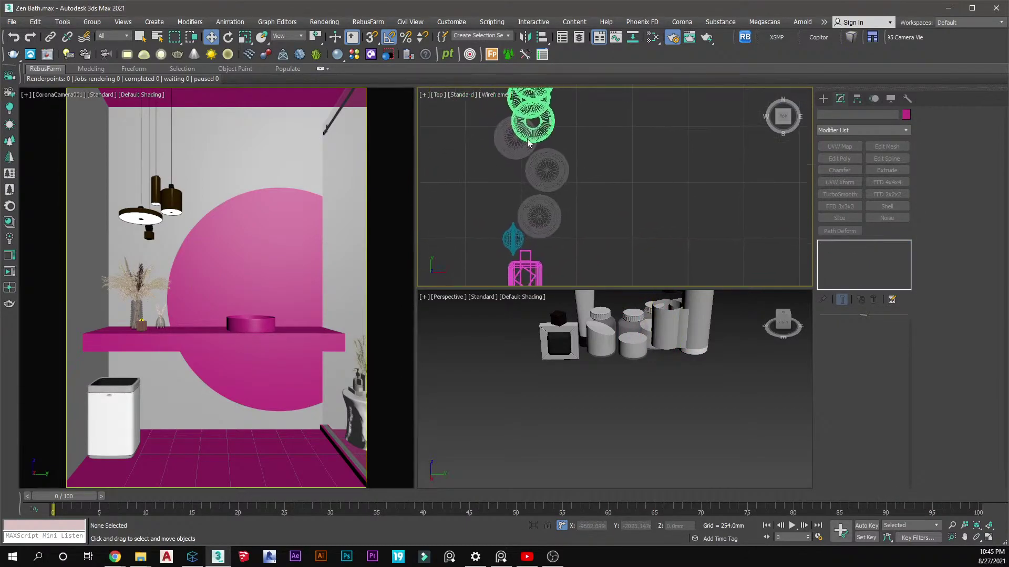
{"action": "left_click", "coordinate": [503, 151]}
{"action": "mouse_move", "coordinate": [503, 152]}
{"action": "left_mouse_down"}
{"action": "mouse_move", "coordinate": [491, 172]}
{"action": "mouse_move", "coordinate": [500, 153]}
{"action": "left_mouse_up"}
{"action": "middle_click_drag", "start_coordinate": [528, 111], "coordinate": [520, 184]}
{"action": "left_click", "coordinate": [512, 206]}
{"action": "left_click_drag", "start_coordinate": [520, 184], "coordinate": [492, 228]}
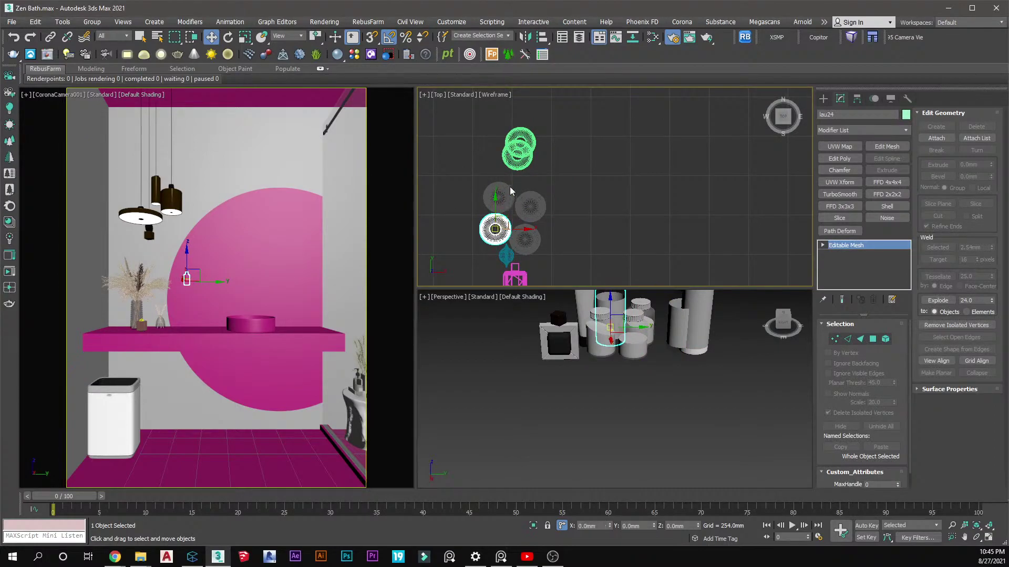
Move the two remaining green bottles in the Top view in beside the other containers around the jars
{"action": "scroll", "coordinate": [509, 189], "scroll_direction": "down", "scroll_amount": 2}
{"action": "left_click", "coordinate": [504, 201]}
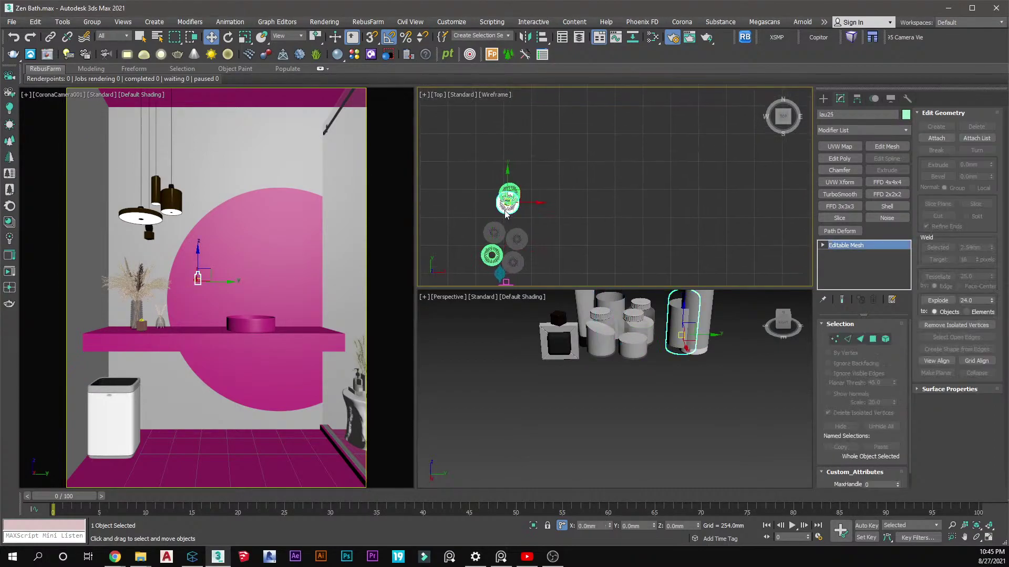
{"action": "middle_click_drag", "start_coordinate": [506, 212], "coordinate": [515, 153]}
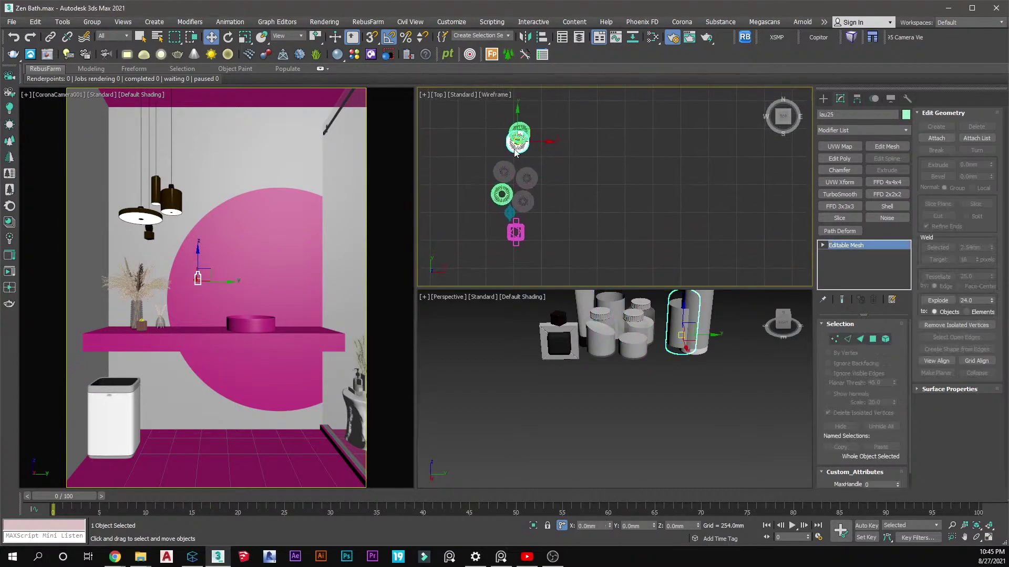
{"action": "left_click_drag", "start_coordinate": [517, 139], "coordinate": [492, 212]}
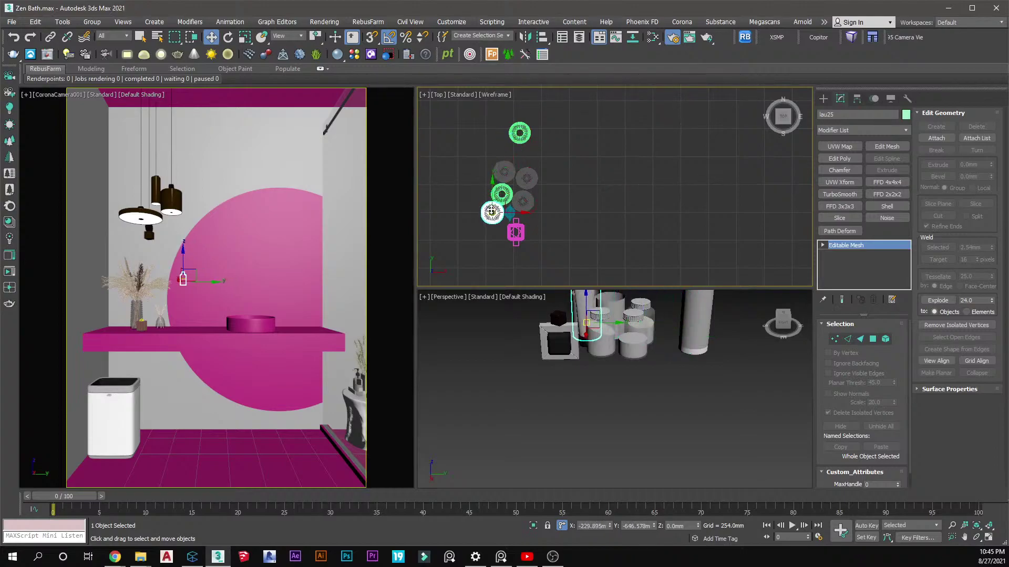
{"action": "left_click", "coordinate": [519, 133]}
{"action": "left_click_drag", "start_coordinate": [520, 133], "coordinate": [481, 179]}
{"action": "scroll", "coordinate": [630, 346], "scroll_direction": "up", "scroll_amount": 10}
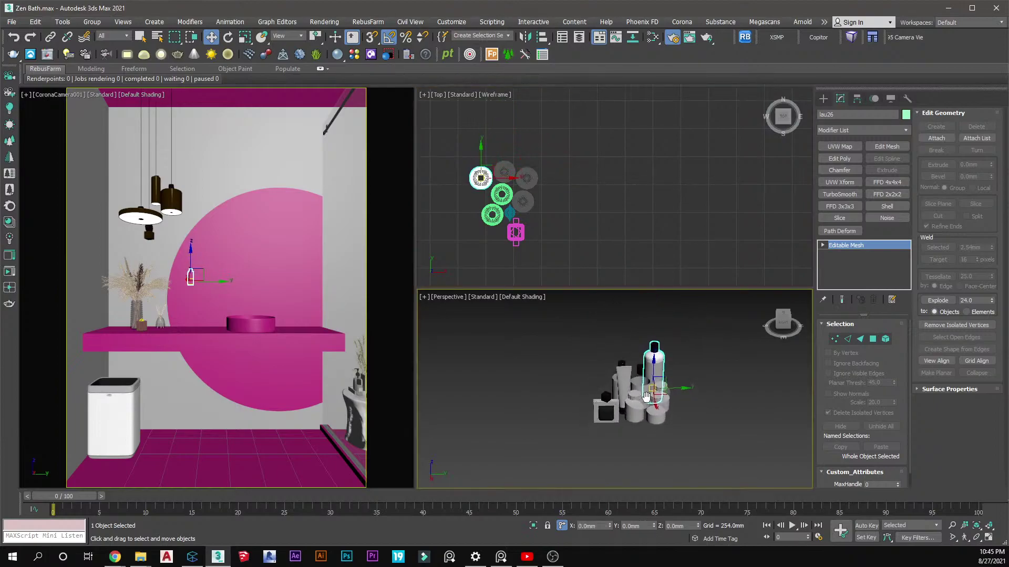
{"action": "scroll", "coordinate": [648, 382], "scroll_direction": "down", "scroll_amount": 10}
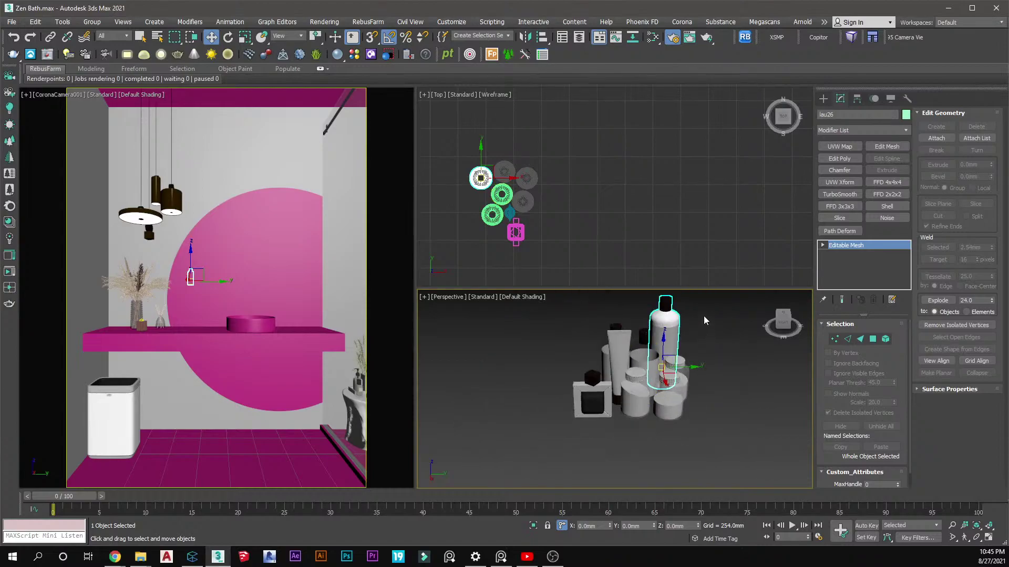
Convert the materials of the eight selected containers with Corona Converter and enable their maps in the viewport
{"action": "left_click_drag", "start_coordinate": [553, 424], "coordinate": [553, 424]}
{"action": "right_click", "coordinate": [637, 462]}
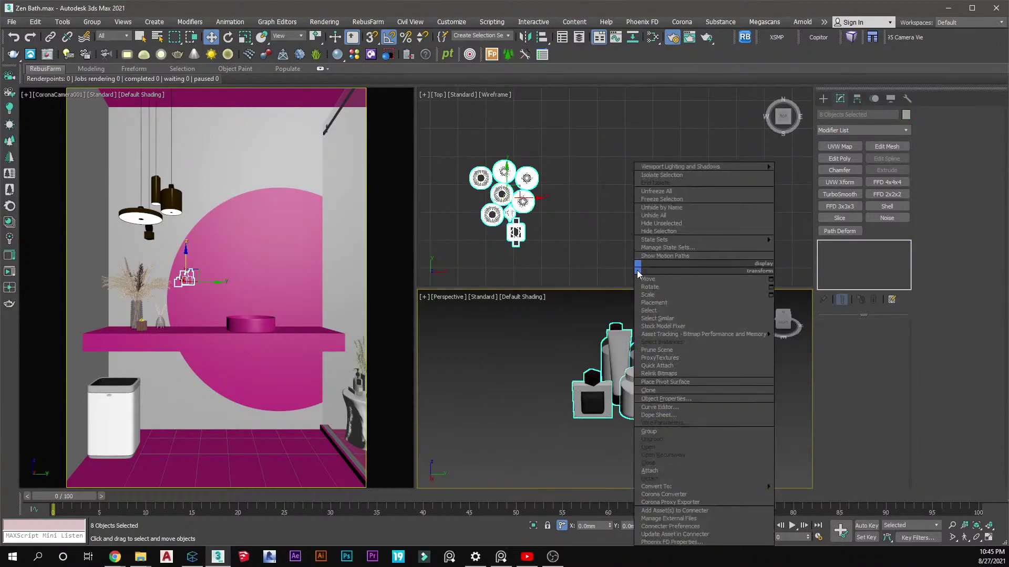
{"action": "left_click", "coordinate": [663, 495]}
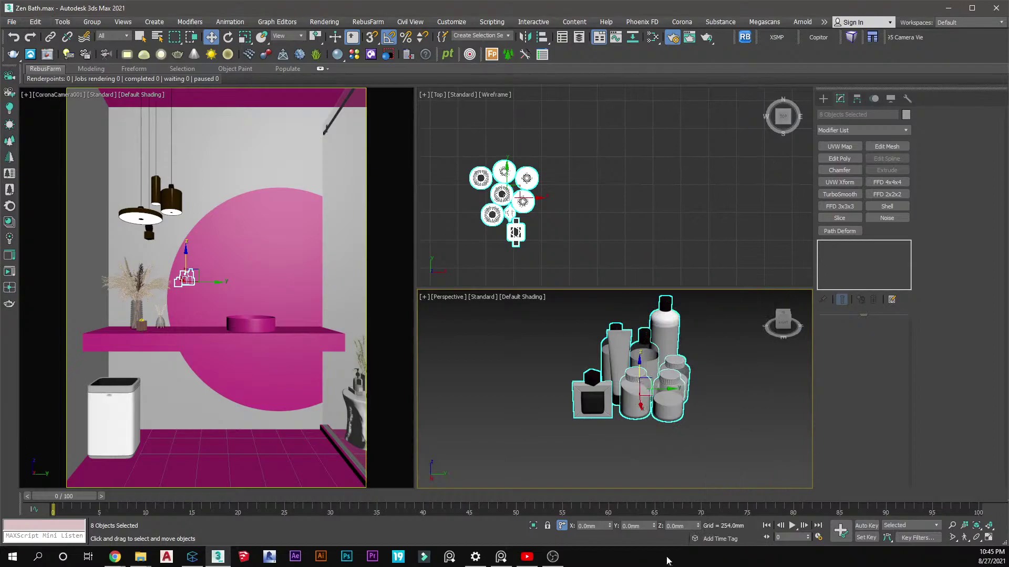
{"action": "left_click", "coordinate": [389, 362]}
{"action": "left_click", "coordinate": [425, 385]}
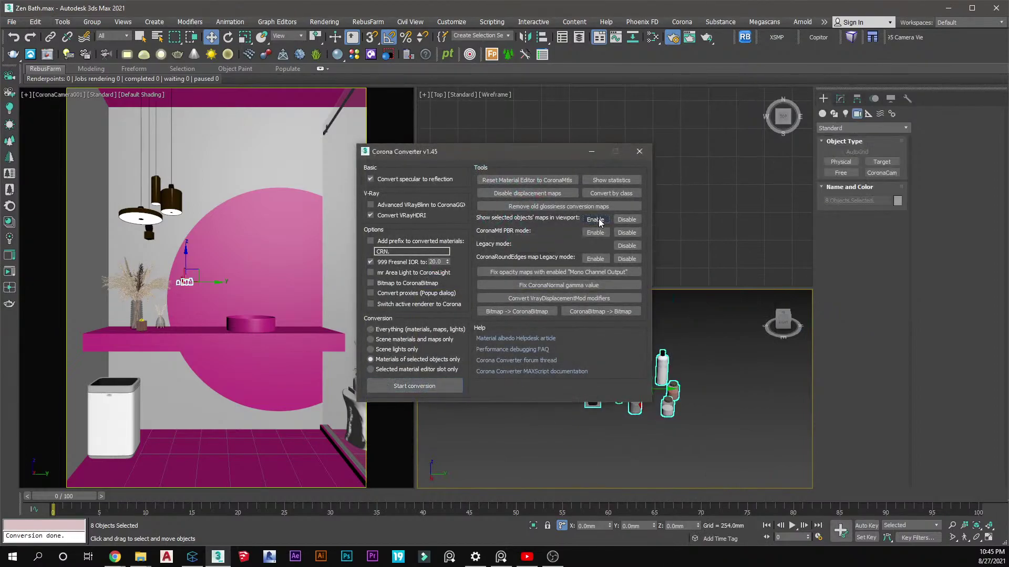
{"action": "left_click", "coordinate": [639, 153]}
{"action": "left_click", "coordinate": [652, 179]}
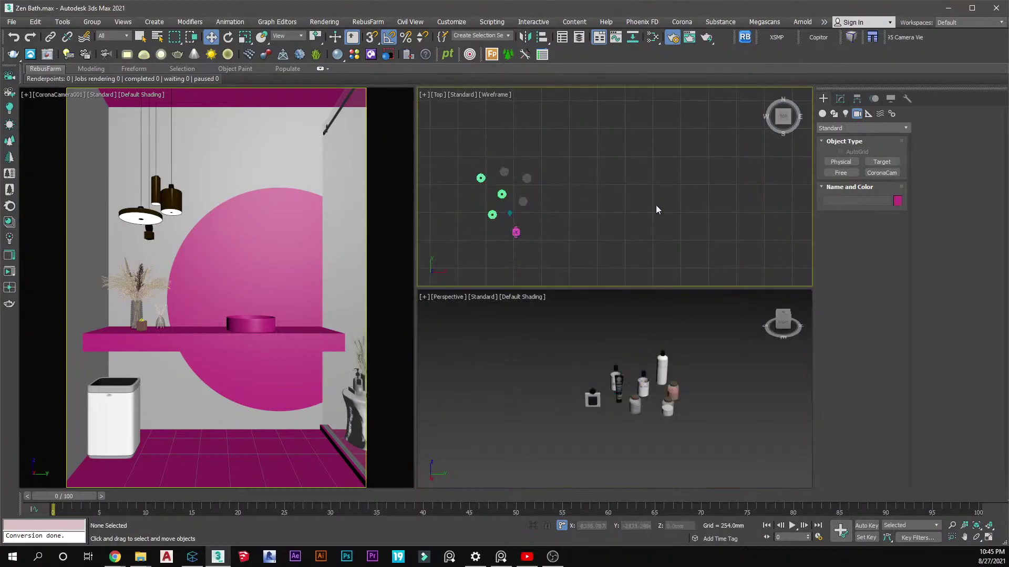
Examine the labels, contents and spacing of the converted bottles and jars up close in the Perspective view
{"action": "scroll", "coordinate": [645, 393], "scroll_direction": "up", "scroll_amount": 5}
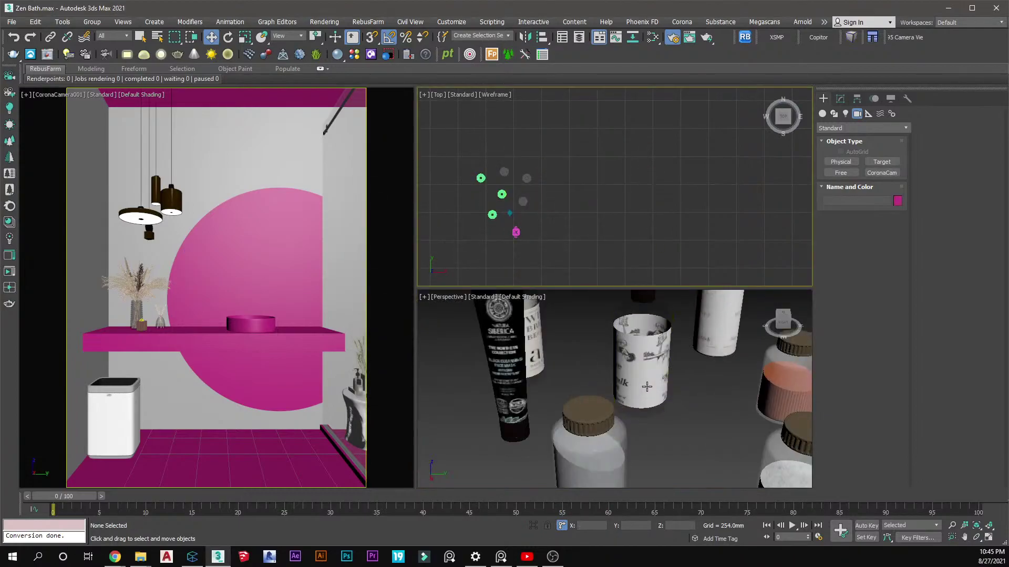
{"action": "scroll", "coordinate": [645, 391], "scroll_direction": "up", "scroll_amount": 4}
{"action": "left_click", "coordinate": [645, 380]}
{"action": "scroll", "coordinate": [645, 380], "scroll_direction": "down", "scroll_amount": 8}
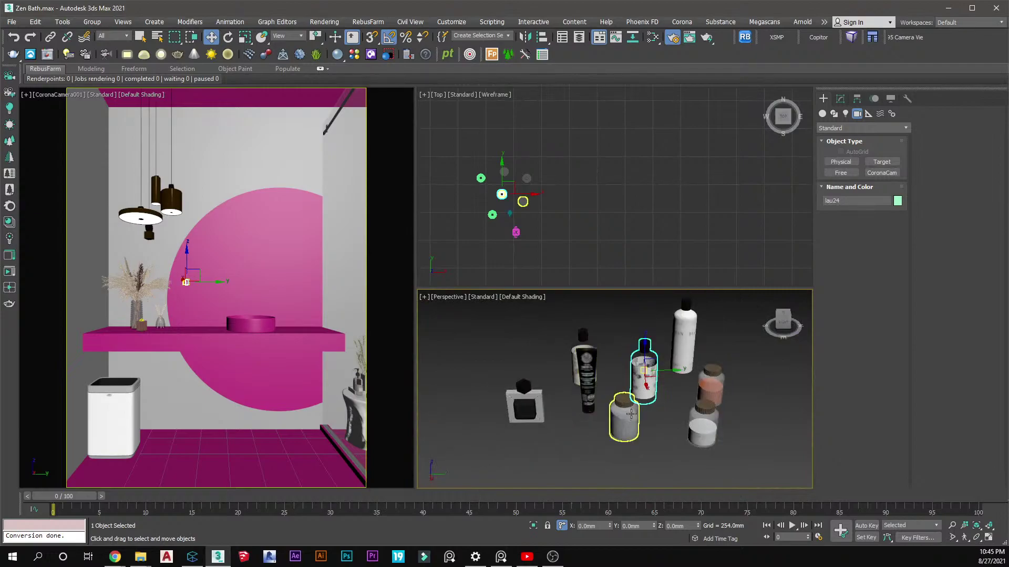
{"action": "scroll", "coordinate": [626, 420], "scroll_direction": "up", "scroll_amount": 6}
{"action": "scroll", "coordinate": [624, 425], "scroll_direction": "down", "scroll_amount": 3}
{"action": "middle_click_drag", "start_coordinate": [625, 423], "coordinate": [568, 400], "text": "alt"}
{"action": "scroll", "coordinate": [567, 401], "scroll_direction": "down", "scroll_amount": 6}
{"action": "scroll", "coordinate": [504, 223], "scroll_direction": "up", "scroll_amount": 3}
{"action": "middle_click_drag", "start_coordinate": [506, 224], "coordinate": [529, 225]}
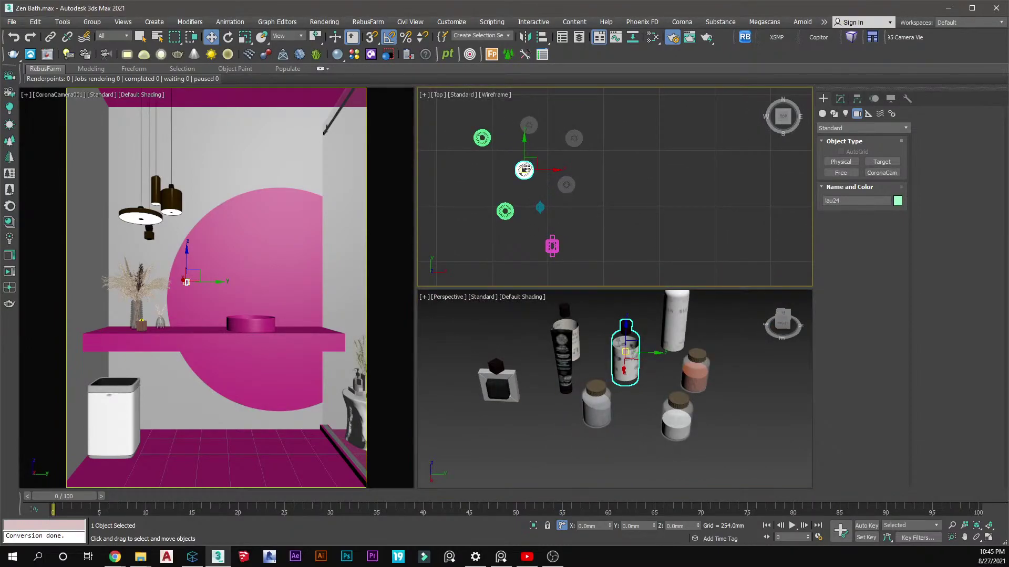
{"action": "scroll", "coordinate": [630, 359], "scroll_direction": "down", "scroll_amount": 3}
{"action": "scroll", "coordinate": [659, 337], "scroll_direction": "up", "scroll_amount": 3}
{"action": "middle_click_drag", "start_coordinate": [657, 334], "coordinate": [578, 324]}
{"action": "left_click", "coordinate": [659, 338]}
{"action": "scroll", "coordinate": [659, 338], "scroll_direction": "up", "scroll_amount": 2}
{"action": "scroll", "coordinate": [579, 324], "scroll_direction": "up", "scroll_amount": 5}
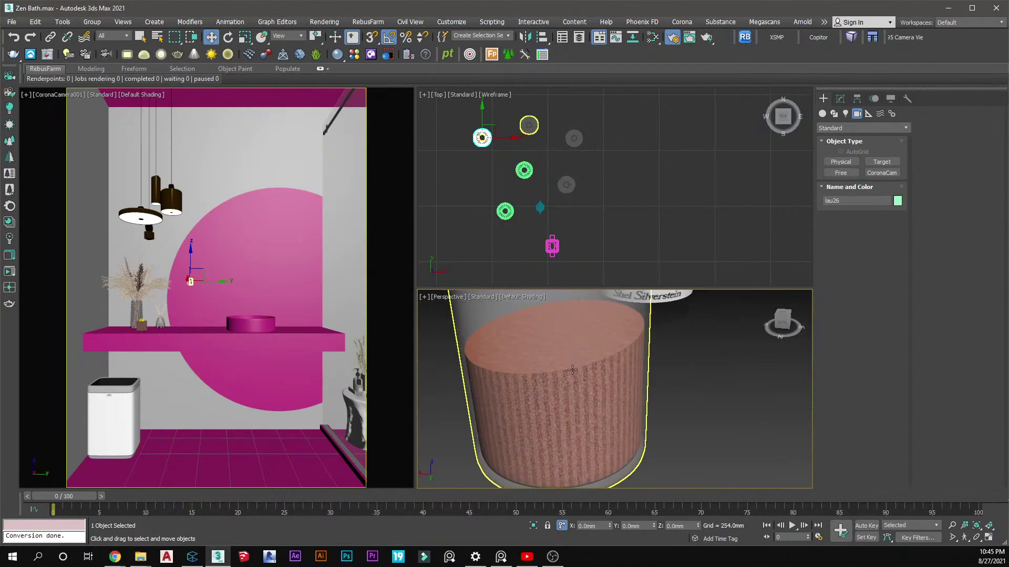
{"action": "left_click", "coordinate": [573, 371]}
{"action": "scroll", "coordinate": [617, 359], "scroll_direction": "down", "scroll_amount": 6}
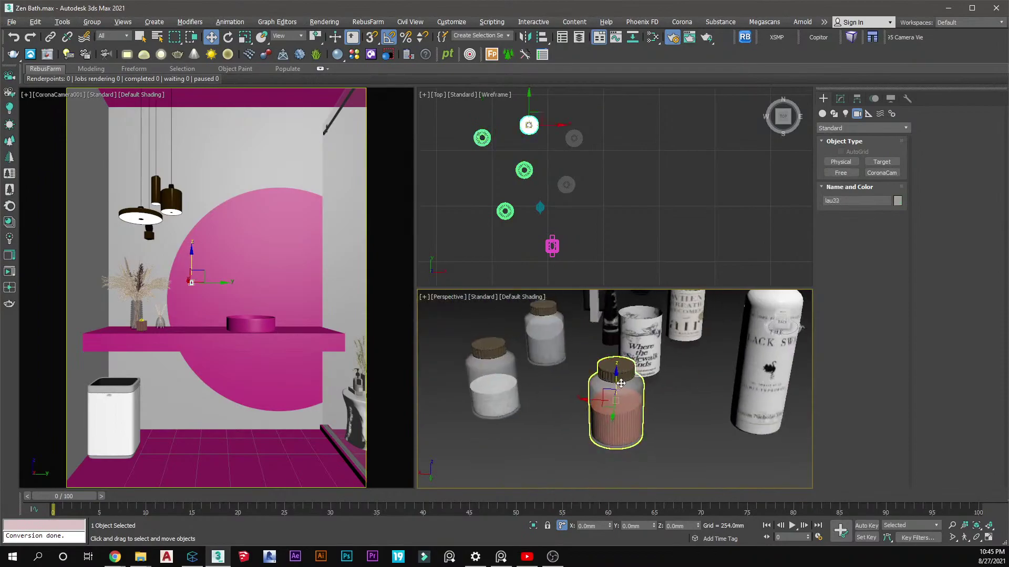
{"action": "left_click", "coordinate": [616, 360]}
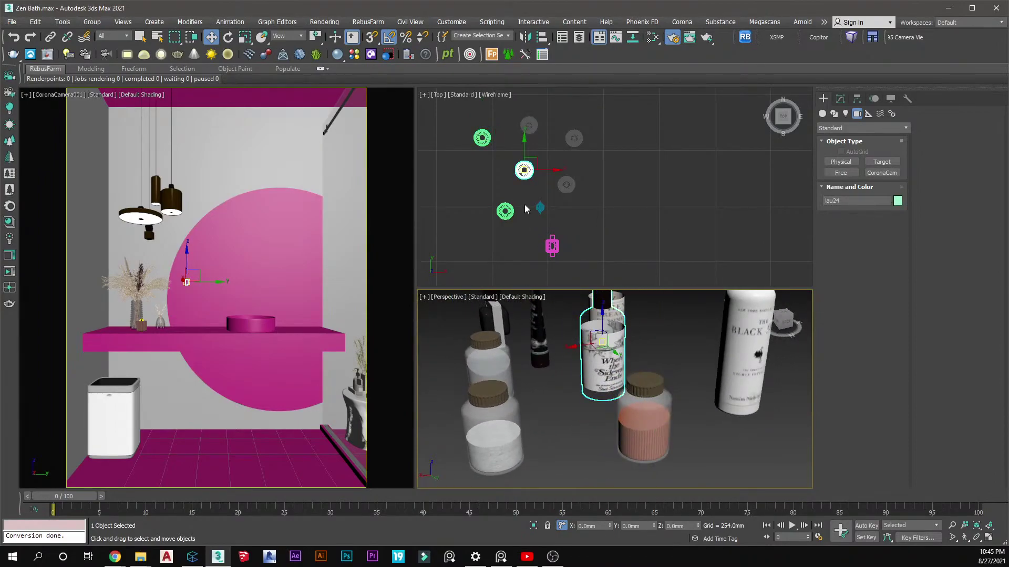
Move the tube and the nearest jar in tightly beside the perfume bottle in the Top view
{"action": "middle_click_drag", "start_coordinate": [521, 202], "coordinate": [526, 151]}
{"action": "left_click", "coordinate": [546, 160]}
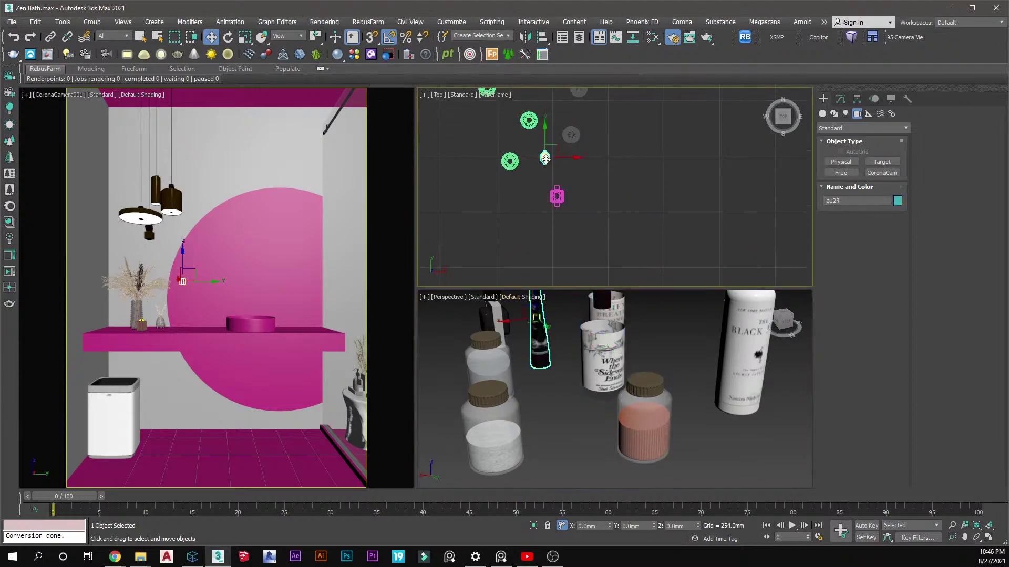
{"action": "scroll", "coordinate": [546, 162], "scroll_direction": "up", "scroll_amount": 3}
{"action": "left_click_drag", "start_coordinate": [544, 149], "coordinate": [559, 218]}
{"action": "scroll", "coordinate": [578, 202], "scroll_direction": "down", "scroll_amount": 3}
{"action": "left_click", "coordinate": [601, 159]}
{"action": "scroll", "coordinate": [599, 155], "scroll_direction": "up", "scroll_amount": 3}
{"action": "left_click_drag", "start_coordinate": [598, 152], "coordinate": [582, 225]}
Move the two nearer green bottles and the second jar up against the tube and first jar
{"action": "left_click_drag", "start_coordinate": [479, 205], "coordinate": [549, 213]}
{"action": "left_click_drag", "start_coordinate": [516, 122], "coordinate": [533, 247]}
{"action": "scroll", "coordinate": [615, 219], "scroll_direction": "down", "scroll_amount": 4}
{"action": "left_click", "coordinate": [617, 140]}
{"action": "left_click_drag", "start_coordinate": [617, 141], "coordinate": [597, 203]}
Move the pink-filled jar and the tall white bottle in to complete the tight cluster
{"action": "left_click", "coordinate": [572, 126]}
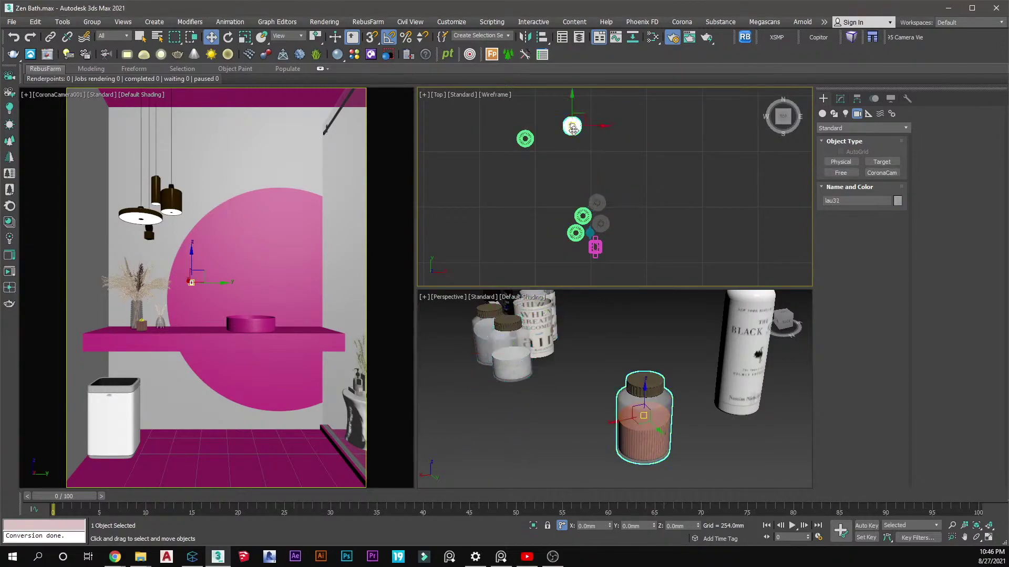
{"action": "left_click_drag", "start_coordinate": [573, 126], "coordinate": [580, 197]}
{"action": "left_click", "coordinate": [525, 139]}
{"action": "left_click_drag", "start_coordinate": [524, 138], "coordinate": [563, 209]}
Rotate the bottle behind the white-filled jar about its vertical axis to turn its label
{"action": "scroll", "coordinate": [598, 337], "scroll_direction": "down", "scroll_amount": 2}
{"action": "middle_click_drag", "start_coordinate": [598, 336], "coordinate": [601, 330], "text": "alt"}
{"action": "middle_click_drag", "start_coordinate": [601, 331], "coordinate": [581, 344]}
{"action": "scroll", "coordinate": [583, 357], "scroll_direction": "up", "scroll_amount": 3}
{"action": "scroll", "coordinate": [572, 347], "scroll_direction": "up", "scroll_amount": 1}
{"action": "left_click", "coordinate": [543, 352]}
{"action": "key", "text": "e"}
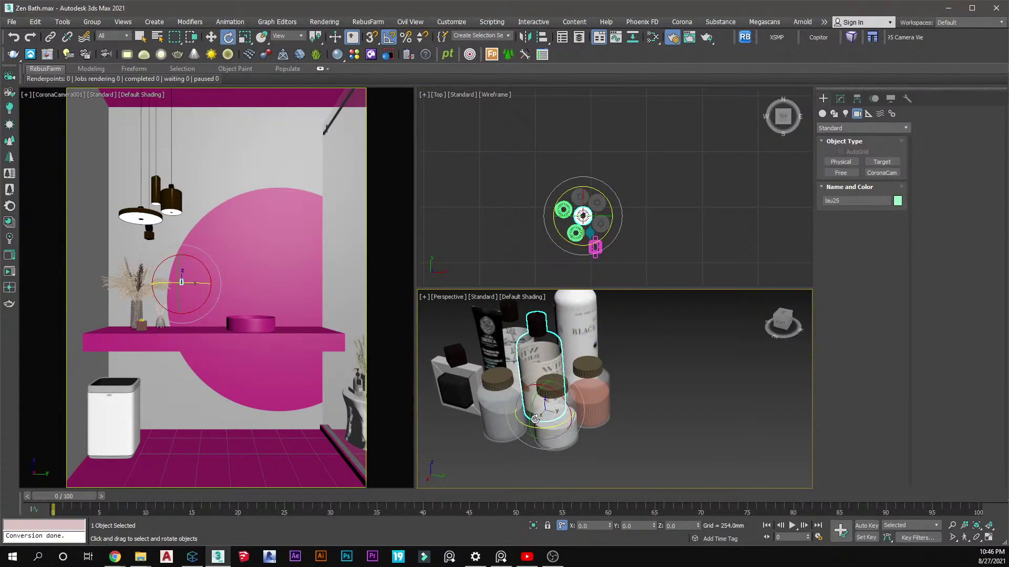
{"action": "mouse_move", "coordinate": [535, 418]}
{"action": "left_mouse_down"}
{"action": "mouse_move", "coordinate": [566, 403]}
{"action": "mouse_move", "coordinate": [508, 404]}
{"action": "mouse_move", "coordinate": [523, 407]}
{"action": "left_mouse_up"}
{"action": "left_click", "coordinate": [592, 305]}
{"action": "scroll", "coordinate": [537, 371], "scroll_direction": "down", "scroll_amount": 2}
{"action": "middle_click_drag", "start_coordinate": [536, 371], "coordinate": [577, 325], "text": "alt"}
Select all eight containers in the Top view and group them
{"action": "left_click", "coordinate": [141, 36]}
{"action": "left_click_drag", "start_coordinate": [617, 158], "coordinate": [569, 268]}
{"action": "right_click", "coordinate": [566, 203]}
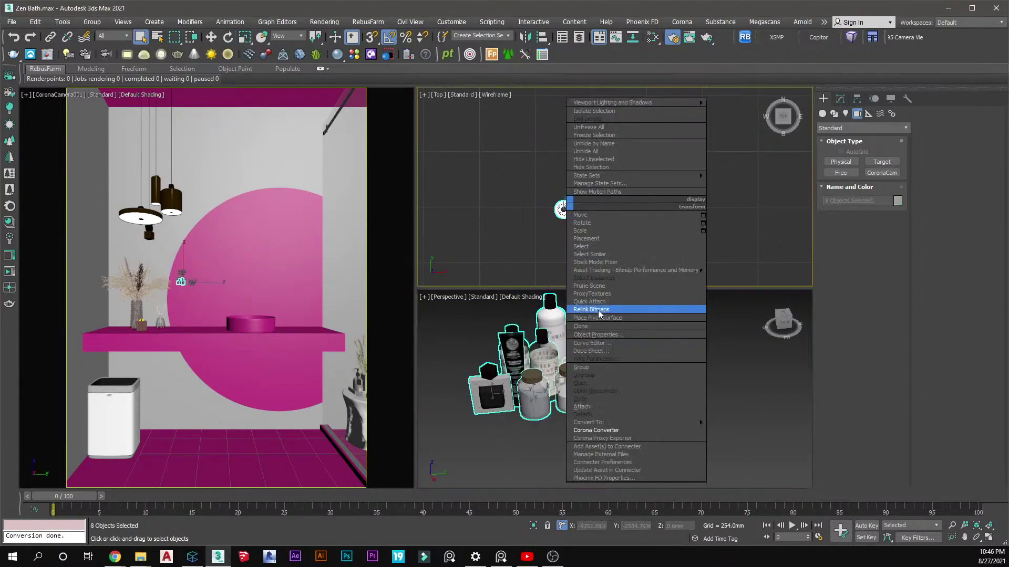
{"action": "left_click", "coordinate": [589, 368]}
{"action": "left_click", "coordinate": [522, 299]}
{"action": "scroll", "coordinate": [575, 219], "scroll_direction": "up", "scroll_amount": 5}
{"action": "middle_click_drag", "start_coordinate": [574, 218], "coordinate": [501, 204]}
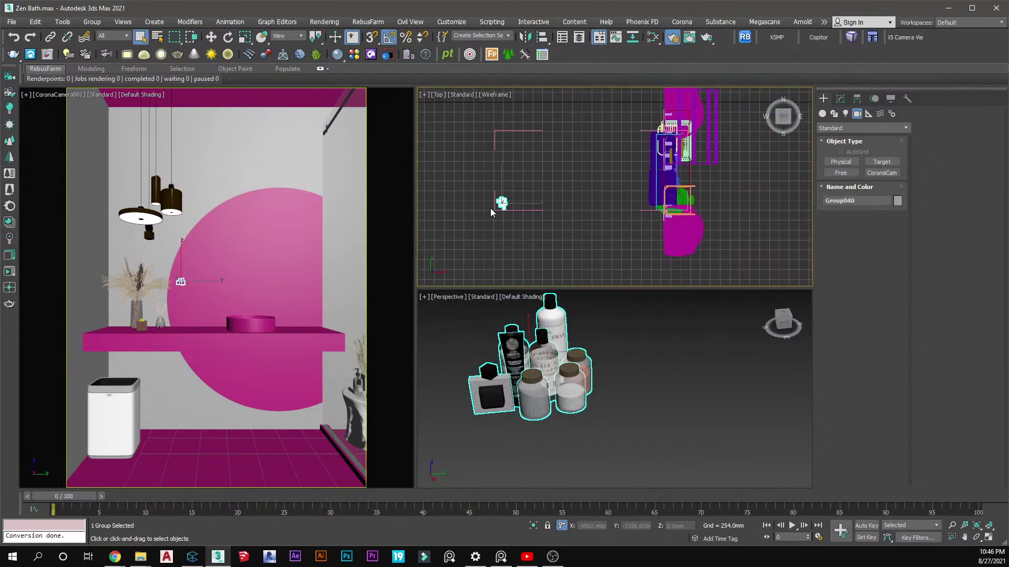
{"action": "right_click", "coordinate": [490, 208]}
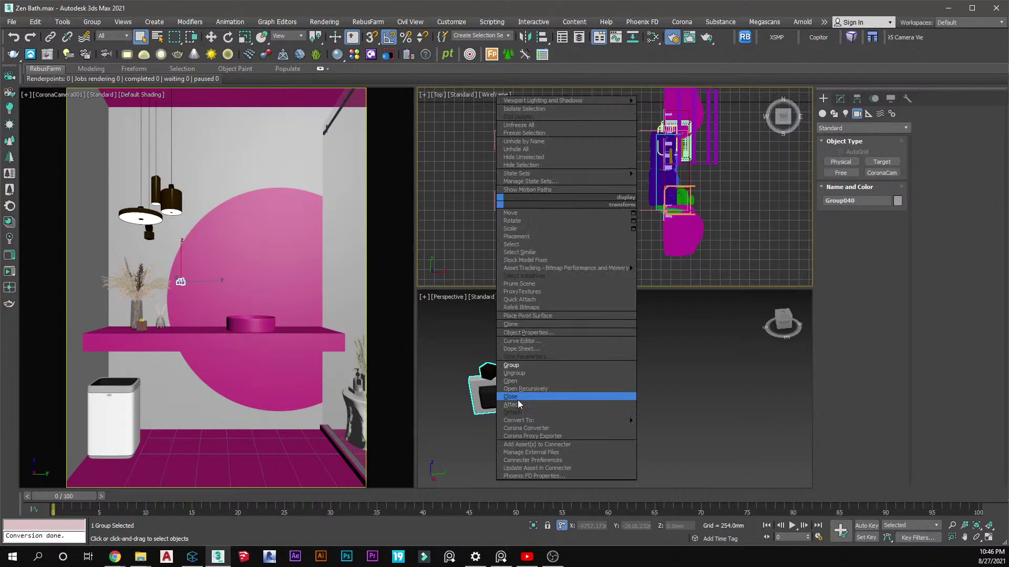
{"action": "left_click", "coordinate": [461, 216]}
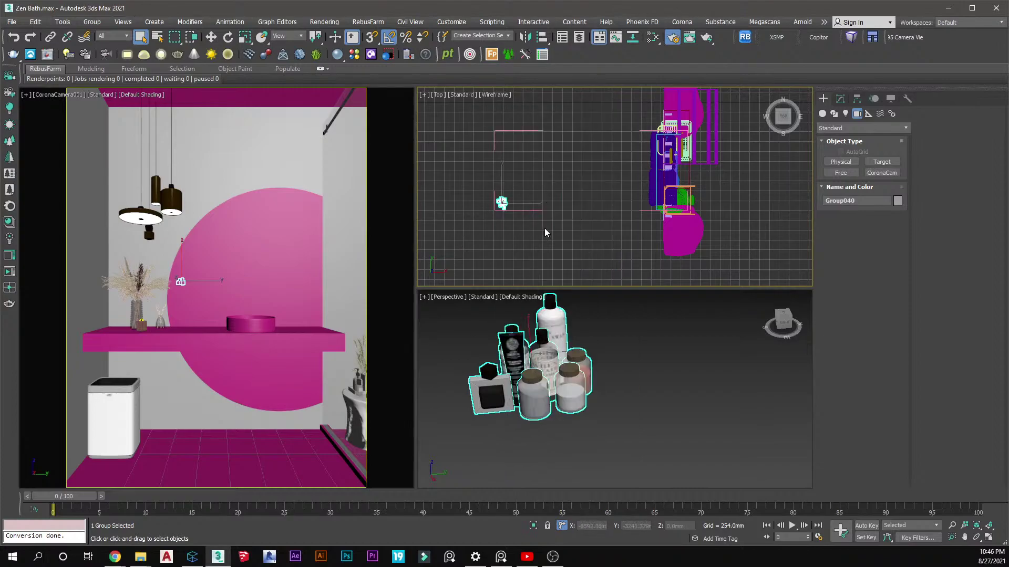
{"action": "scroll", "coordinate": [544, 231], "scroll_direction": "down", "scroll_amount": 3}
{"action": "scroll", "coordinate": [532, 225], "scroll_direction": "up", "scroll_amount": 4}
{"action": "left_click", "coordinate": [530, 222]}
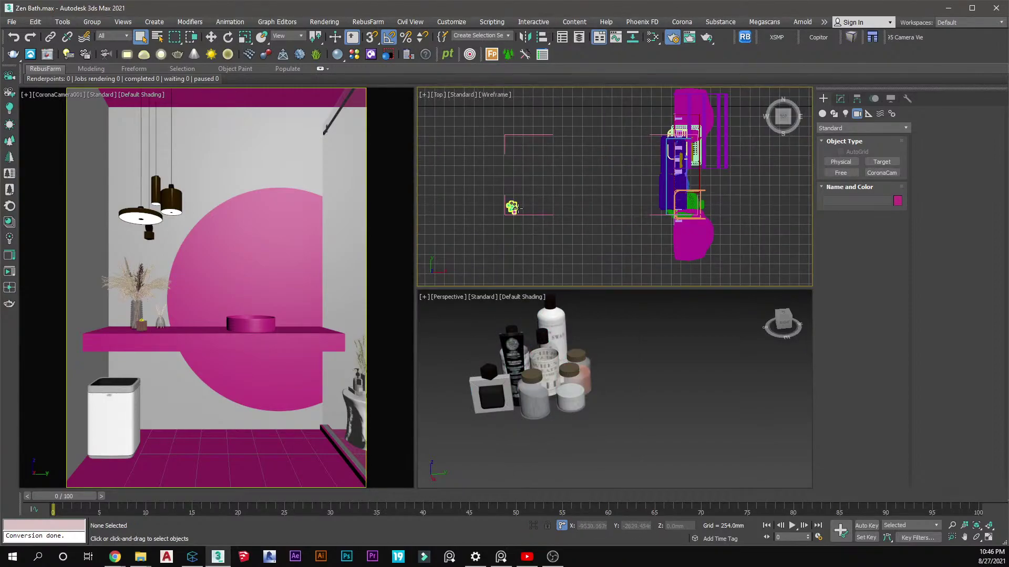
Move the container group a short distance towards the leftover furniture in the Top view and ungroup it
{"action": "left_click", "coordinate": [512, 208]}
{"action": "key", "text": "w"}
{"action": "left_click_drag", "start_coordinate": [512, 208], "coordinate": [541, 214]}
{"action": "right_click", "coordinate": [541, 216]}
{"action": "left_click", "coordinate": [567, 383]}
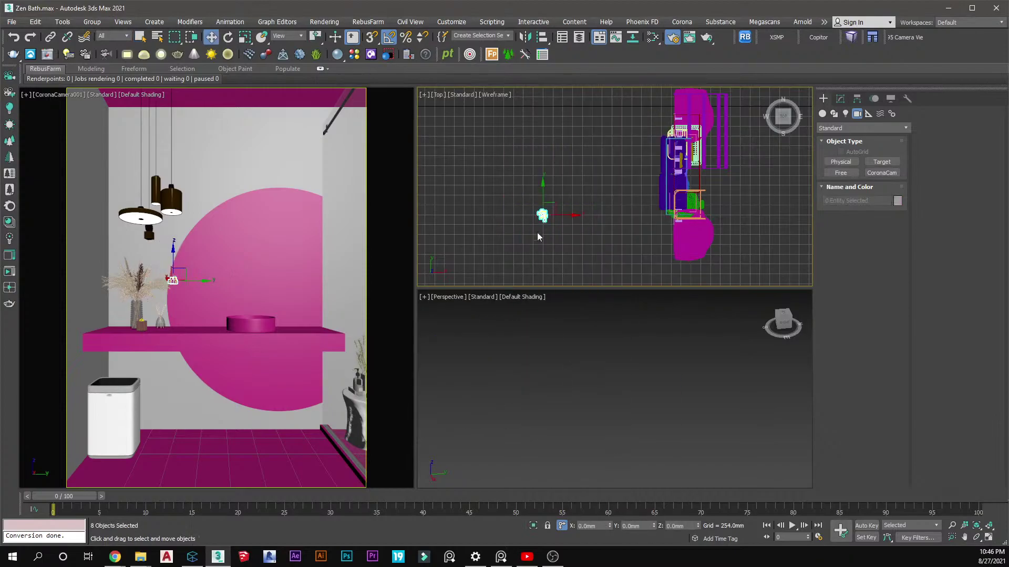
{"action": "scroll", "coordinate": [546, 217], "scroll_direction": "up", "scroll_amount": 4}
{"action": "scroll", "coordinate": [531, 250], "scroll_direction": "down", "scroll_amount": 4}
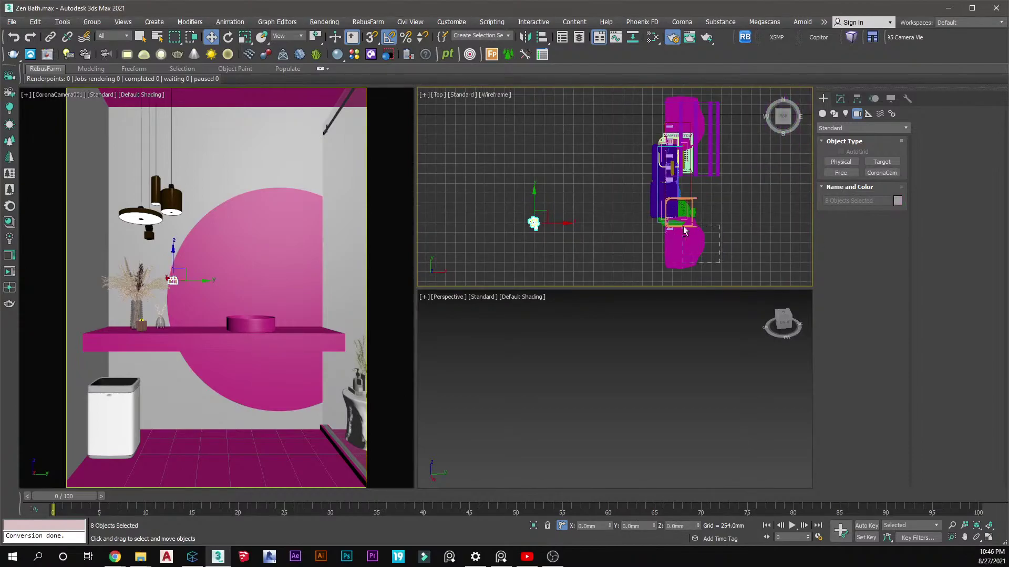
Group the eight containers again, undo the grouping, and check that containers can be selected individually
{"action": "right_click", "coordinate": [533, 223]}
{"action": "left_click", "coordinate": [555, 380]}
{"action": "left_click", "coordinate": [521, 295]}
{"action": "scroll", "coordinate": [512, 226], "scroll_direction": "down", "scroll_amount": 2}
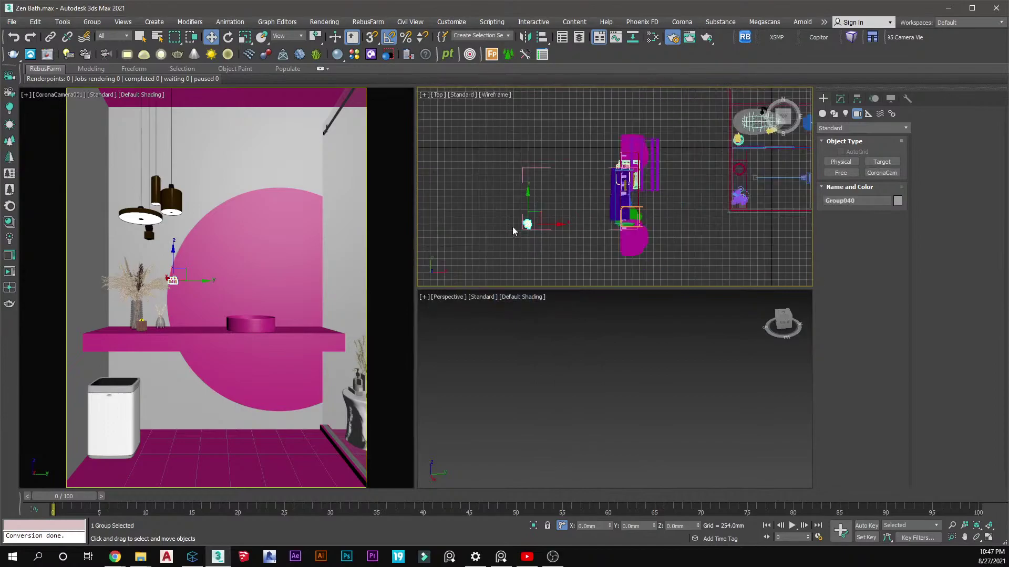
{"action": "key", "text": "ctrl+z"}
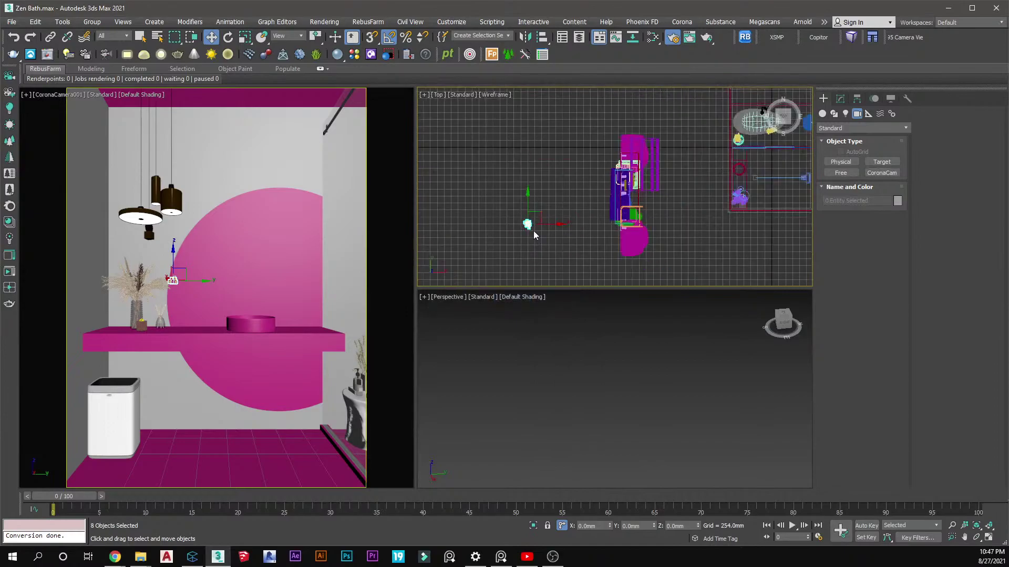
{"action": "right_click", "coordinate": [528, 223]}
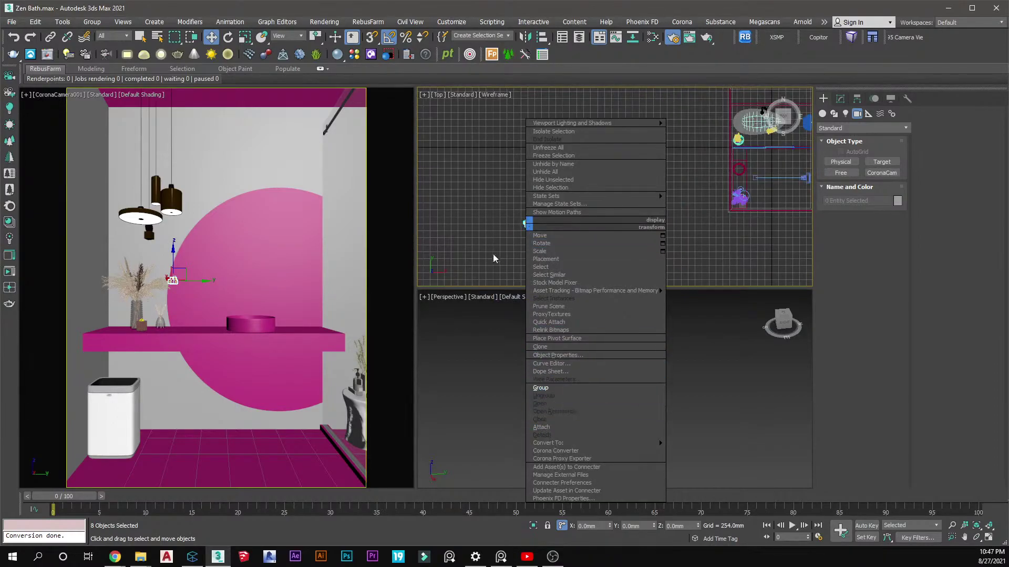
{"action": "left_click", "coordinate": [489, 229]}
{"action": "scroll", "coordinate": [525, 231], "scroll_direction": "up", "scroll_amount": 3}
{"action": "left_click", "coordinate": [529, 202]}
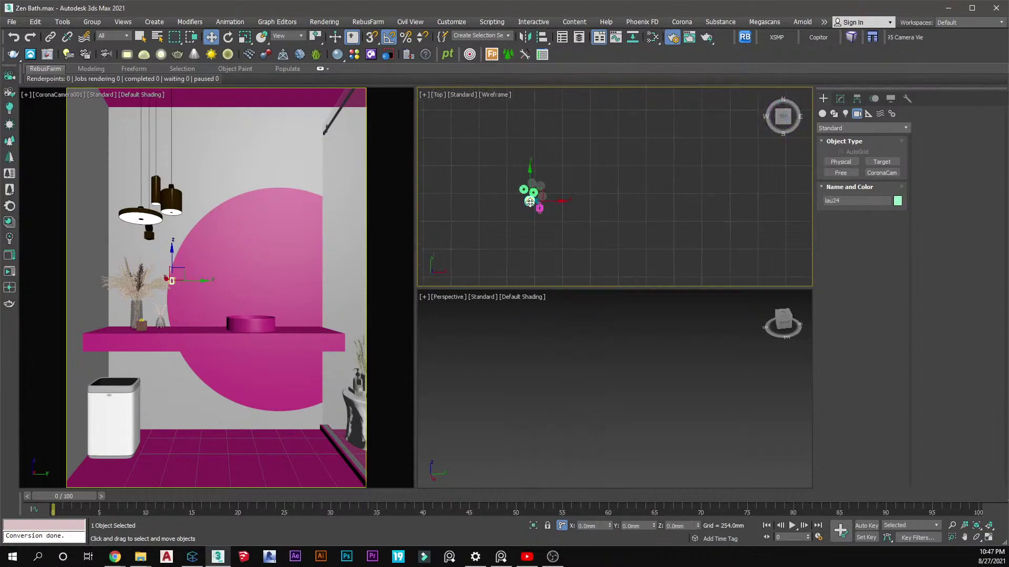
{"action": "scroll", "coordinate": [529, 202], "scroll_direction": "up", "scroll_amount": 1}
{"action": "left_click", "coordinate": [561, 206]}
Delete the leftover Laundry3 objects between the containers and the bathroom in the Top view
{"action": "scroll", "coordinate": [522, 206], "scroll_direction": "down", "scroll_amount": 5}
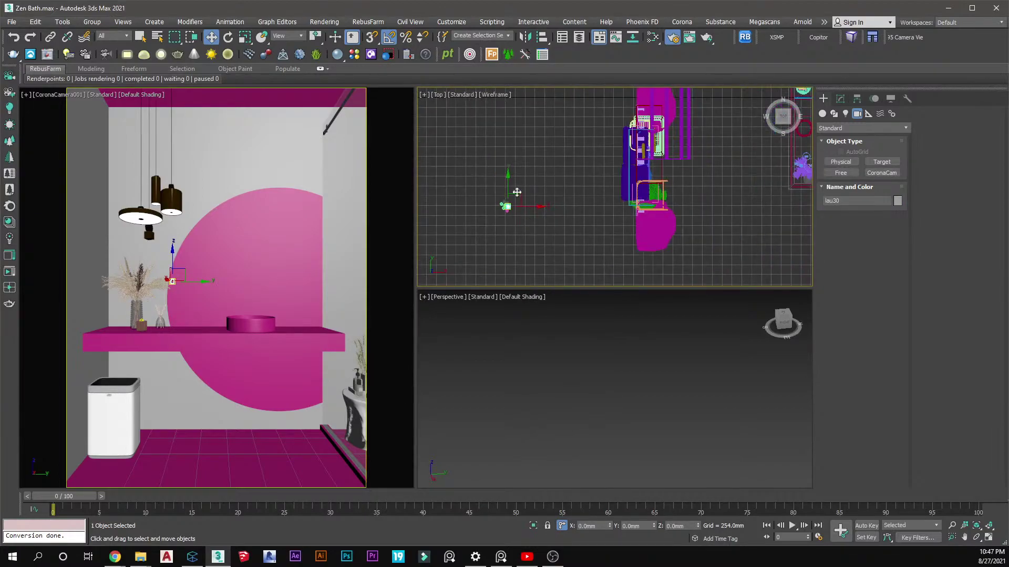
{"action": "scroll", "coordinate": [601, 198], "scroll_direction": "down", "scroll_amount": 3}
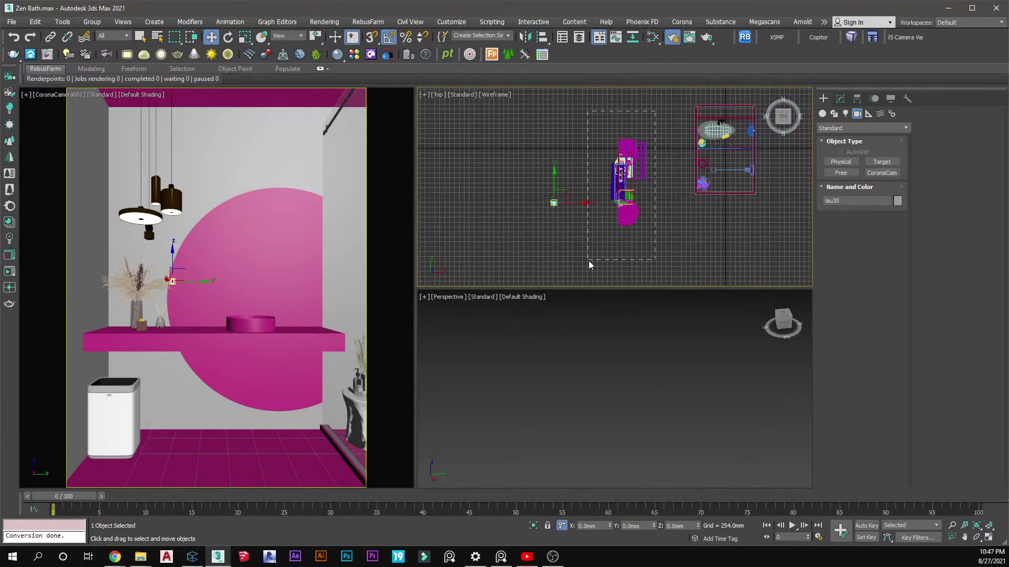
{"action": "left_click_drag", "start_coordinate": [588, 261], "coordinate": [588, 260]}
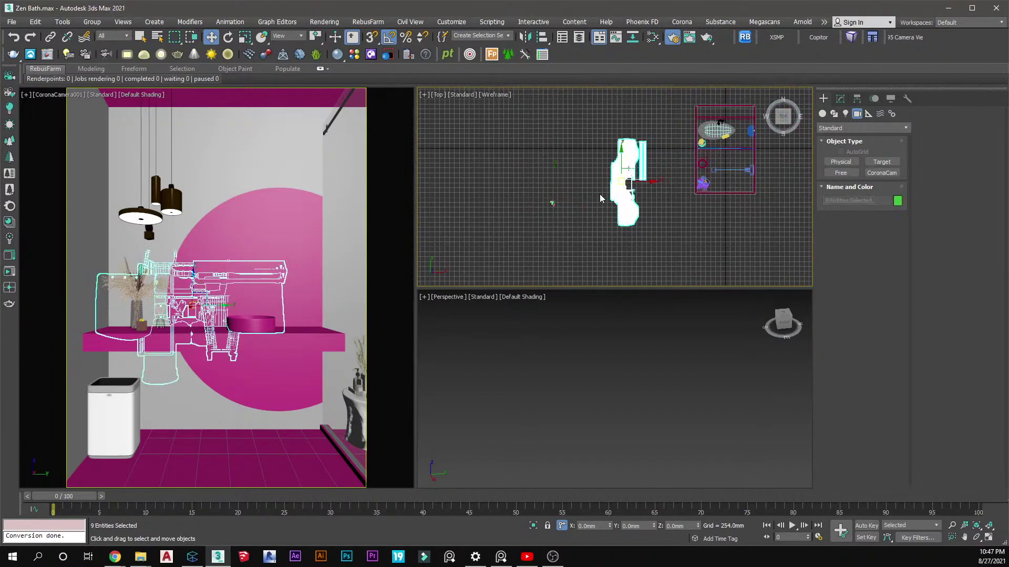
{"action": "key", "text": "Delete"}
Select the eight remaining containers and group them
{"action": "scroll", "coordinate": [562, 202], "scroll_direction": "up", "scroll_amount": 5}
{"action": "left_click", "coordinate": [550, 205]}
{"action": "right_click", "coordinate": [550, 204]}
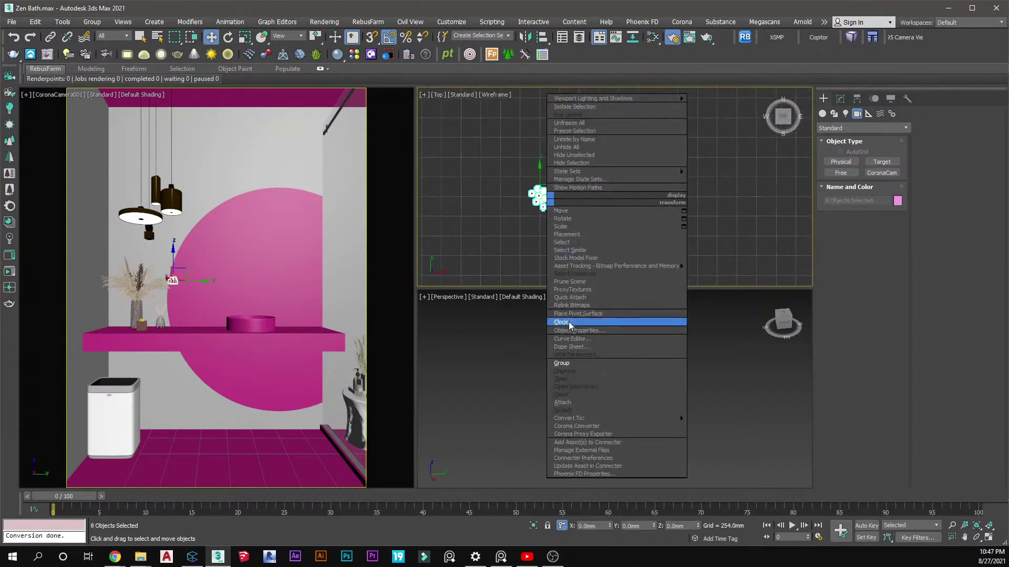
{"action": "left_click", "coordinate": [572, 364]}
{"action": "left_click", "coordinate": [513, 298]}
Move the container group into the bathroom beside the round basin and rotate it slightly clockwise in the Top view
{"action": "scroll", "coordinate": [497, 169], "scroll_direction": "up", "scroll_amount": 4}
{"action": "left_click_drag", "start_coordinate": [494, 208], "coordinate": [682, 137]}
{"action": "scroll", "coordinate": [638, 160], "scroll_direction": "up", "scroll_amount": 5}
{"action": "scroll", "coordinate": [639, 160], "scroll_direction": "up", "scroll_amount": 3}
{"action": "key", "text": "e"}
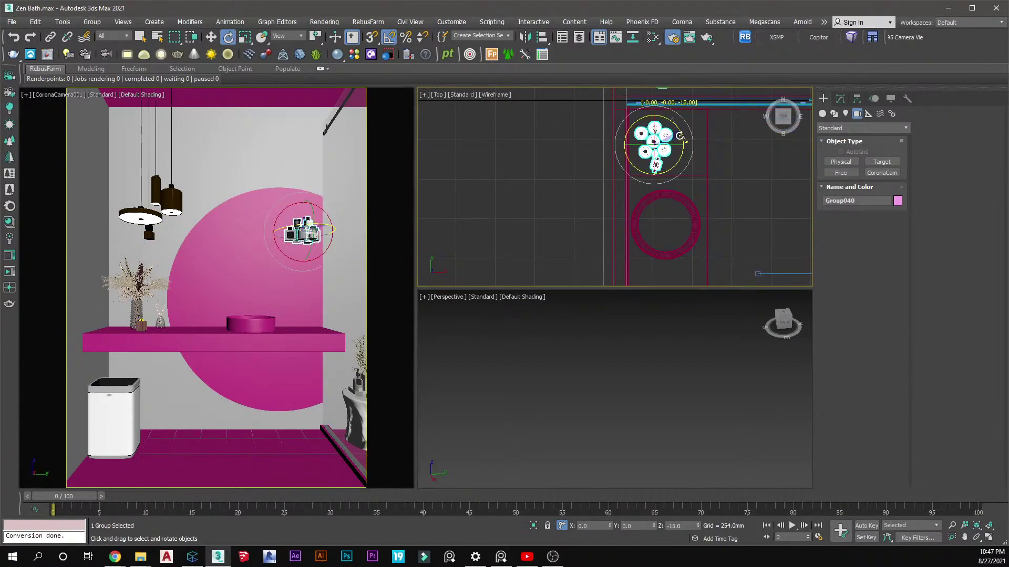
Align the container group vertically with the pink countertop so that it rests on the surface
{"action": "left_click", "coordinate": [542, 36]}
{"action": "left_click", "coordinate": [283, 340]}
{"action": "left_click", "coordinate": [512, 360]}
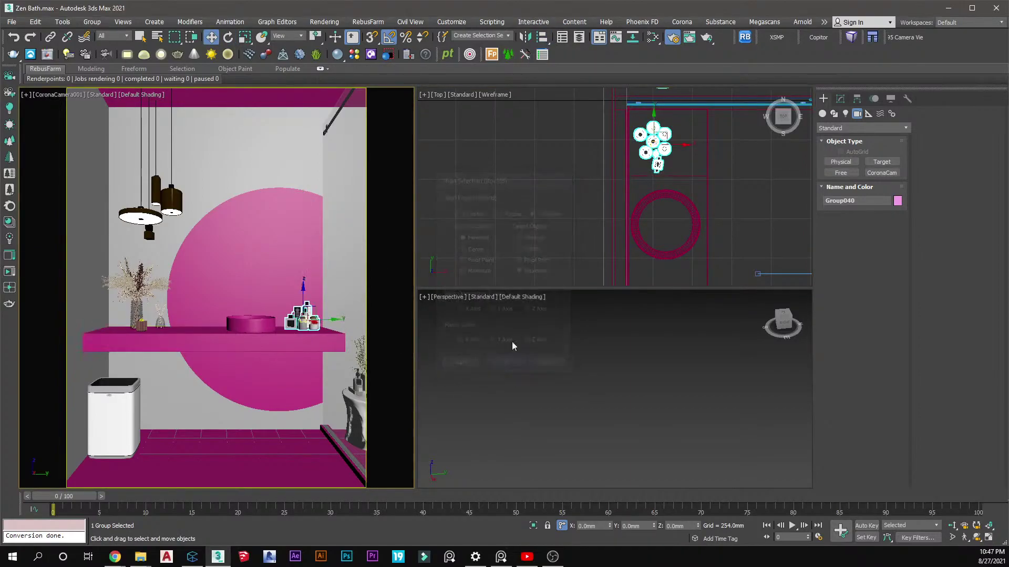
Accept the vertical alignment and nudge the container group slightly toward the basin and the countertop's front edge in the Top view
{"action": "left_click", "coordinate": [521, 212]}
{"action": "left_click", "coordinate": [664, 141]}
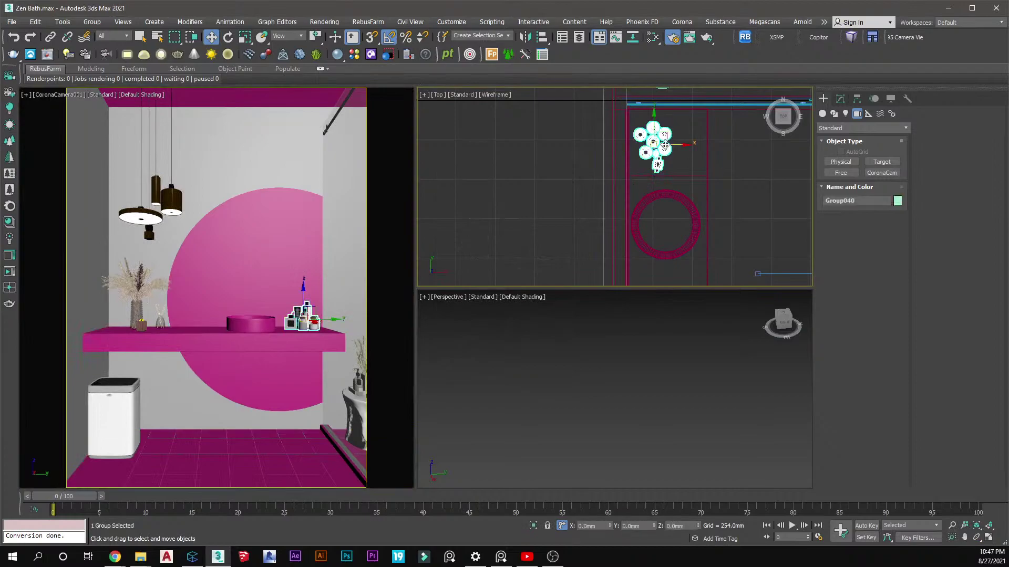
{"action": "left_click_drag", "start_coordinate": [653, 144], "coordinate": [658, 147]}
{"action": "left_click", "coordinate": [685, 135]}
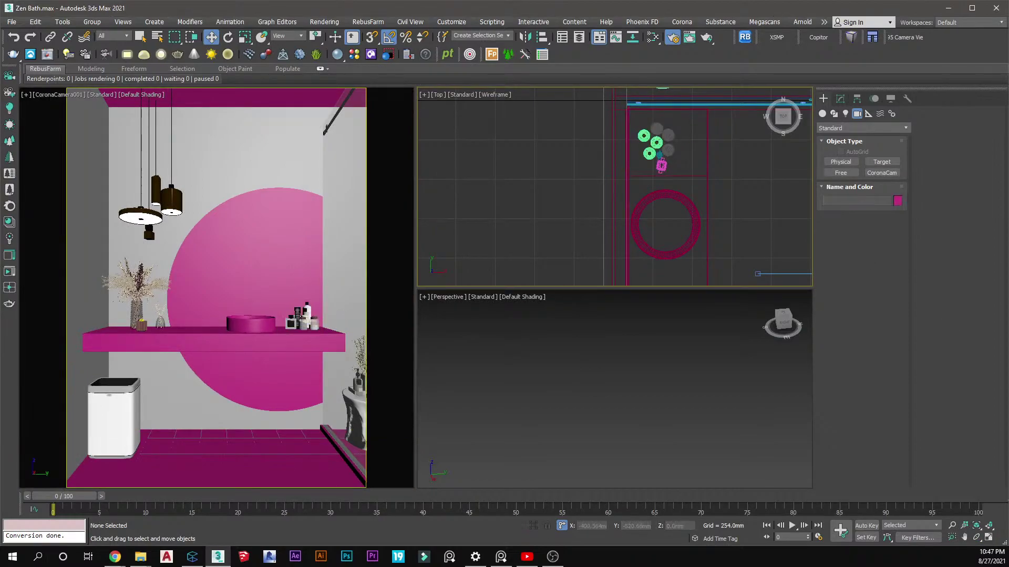
Fine-tune the position of the container group beside the round basin in the Top view and deselect it
{"action": "key", "text": "alt+Tab"}
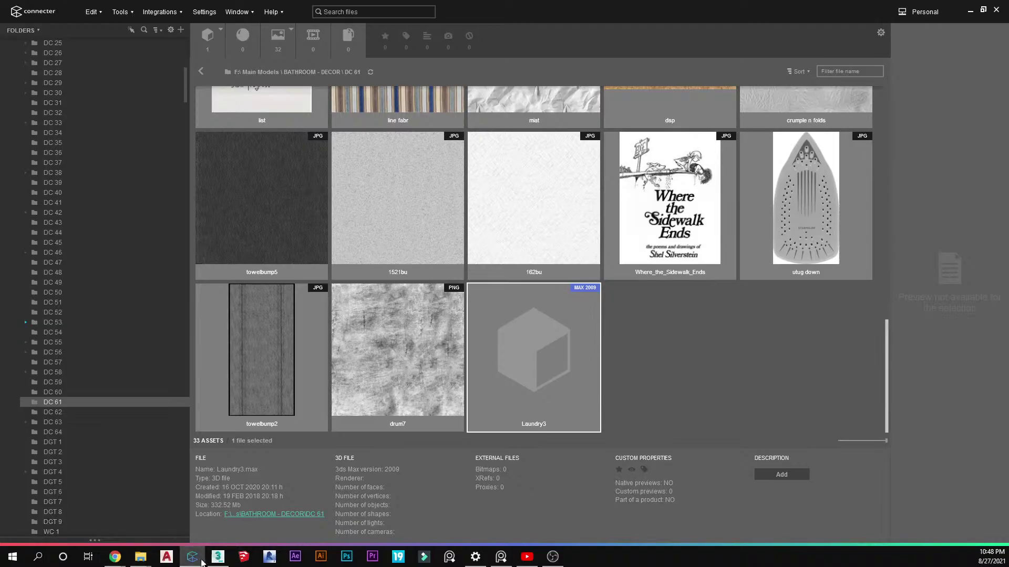
{"action": "left_click", "coordinate": [218, 556]}
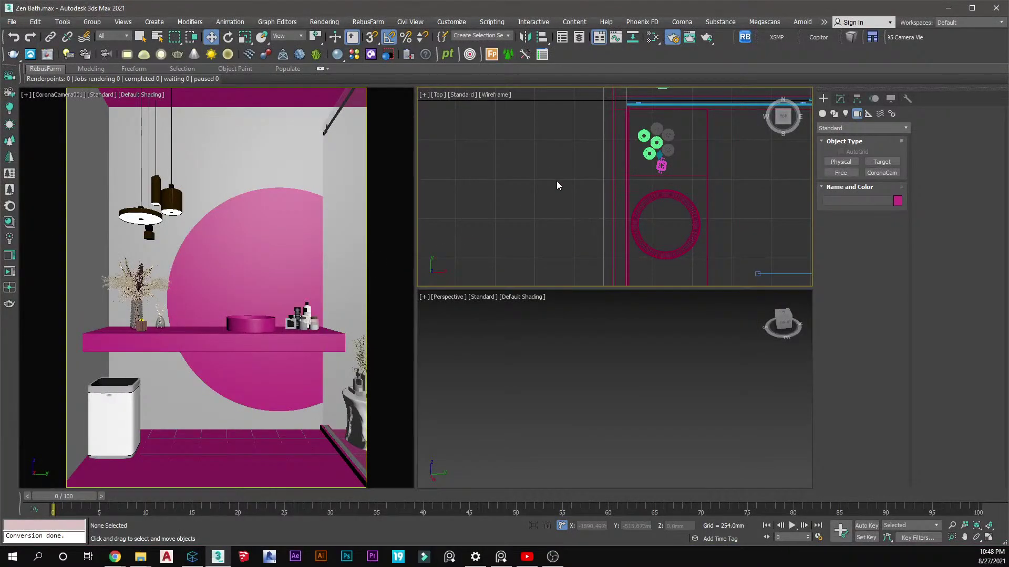
{"action": "middle_click_drag", "start_coordinate": [645, 163], "coordinate": [643, 134]}
{"action": "left_click", "coordinate": [650, 128]}
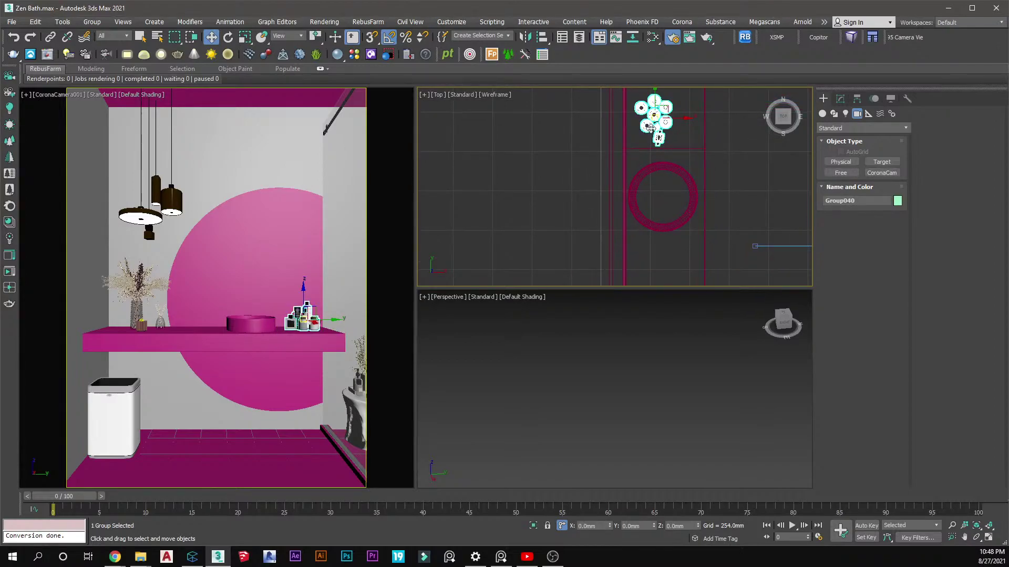
{"action": "scroll", "coordinate": [650, 127], "scroll_direction": "up", "scroll_amount": 3}
{"action": "left_click_drag", "start_coordinate": [650, 128], "coordinate": [647, 127]}
{"action": "left_click", "coordinate": [672, 149]}
Shift the dried-flower vase group slightly along the countertop toward the basin
{"action": "scroll", "coordinate": [665, 193], "scroll_direction": "down", "scroll_amount": 4}
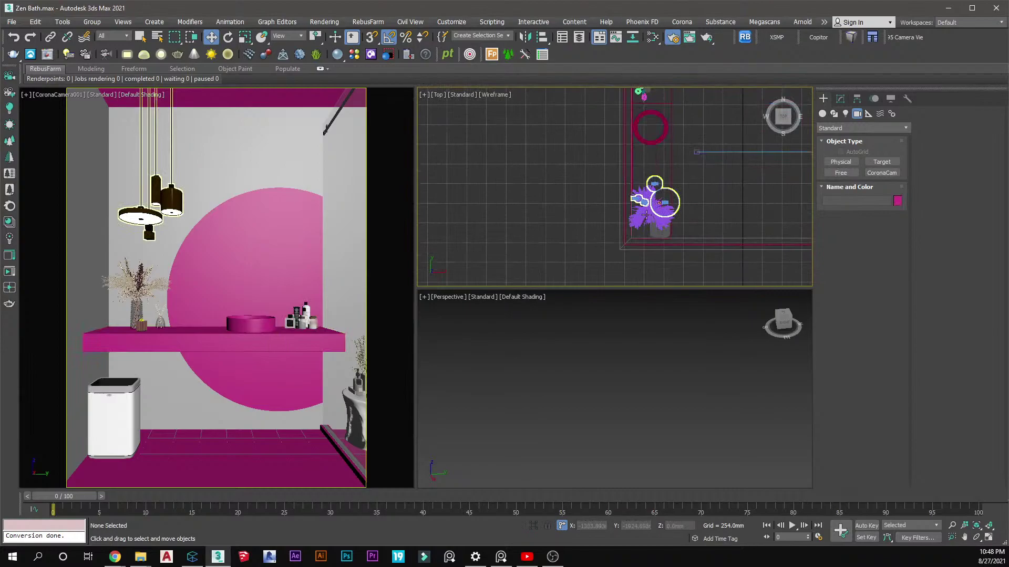
{"action": "scroll", "coordinate": [646, 215], "scroll_direction": "up", "scroll_amount": 5}
{"action": "left_click", "coordinate": [646, 215]}
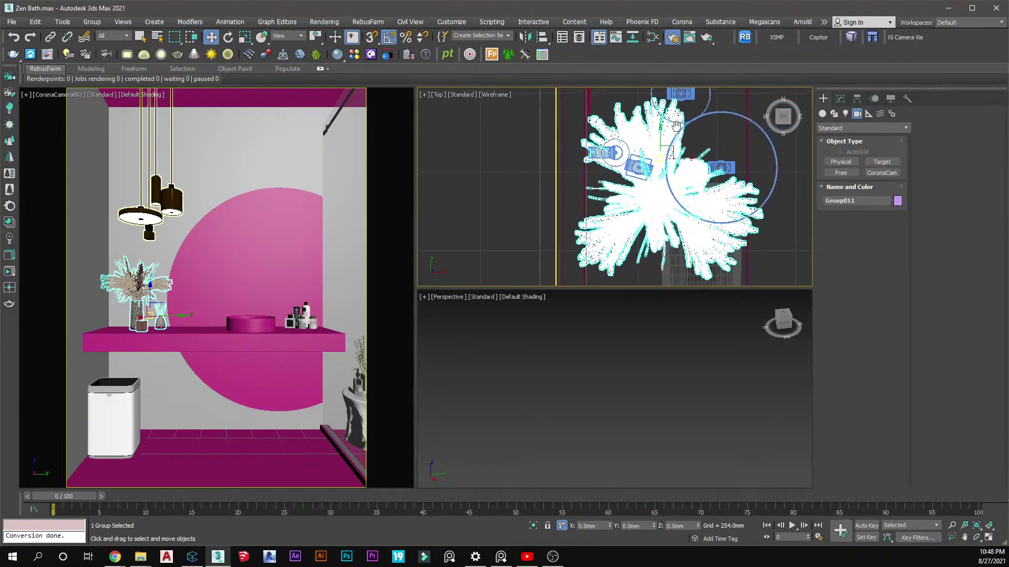
{"action": "left_click", "coordinate": [175, 317]}
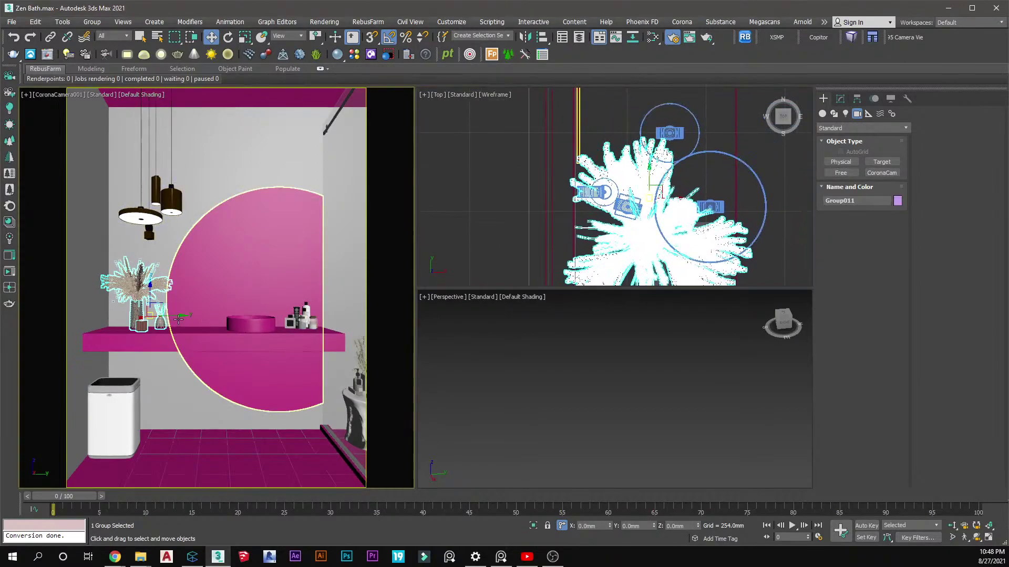
{"action": "left_click", "coordinate": [486, 176]}
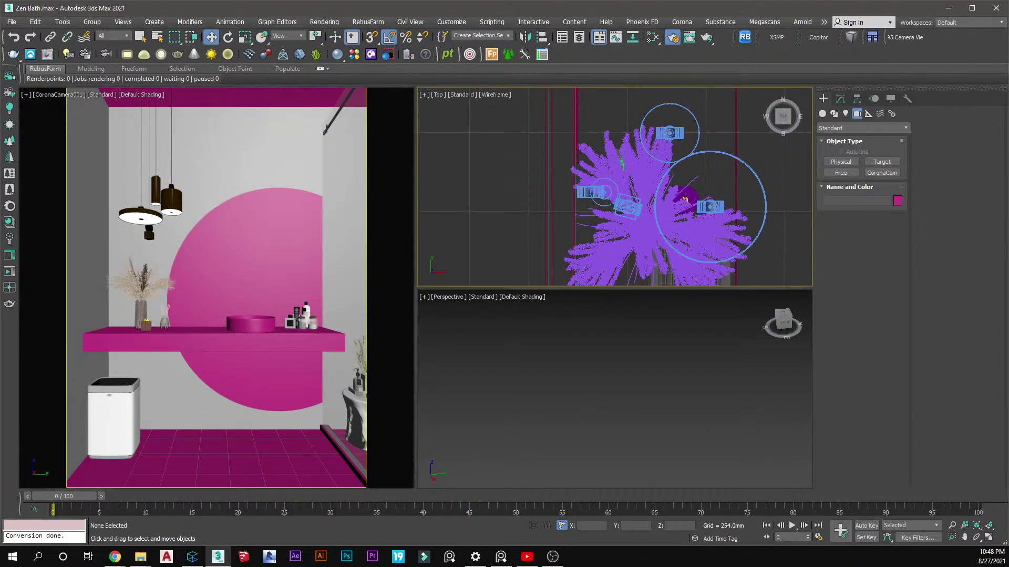
Switch to Connecter, browse the BATHROOM - DECOR folder and preview the DC 22 image
{"action": "key", "text": "alt+Tab"}
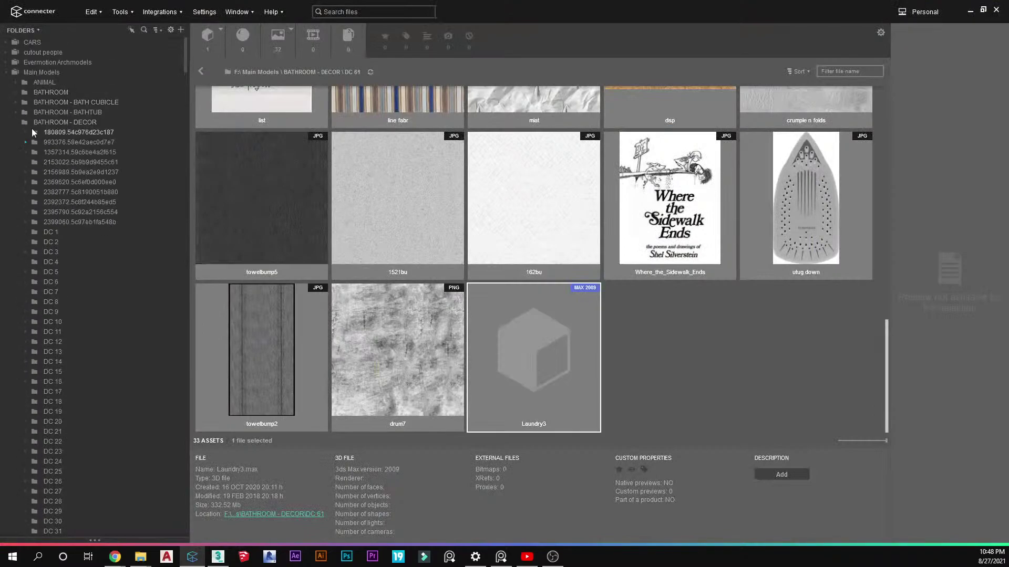
{"action": "left_click", "coordinate": [40, 121]}
{"action": "scroll", "coordinate": [698, 286], "scroll_direction": "down", "scroll_amount": 5}
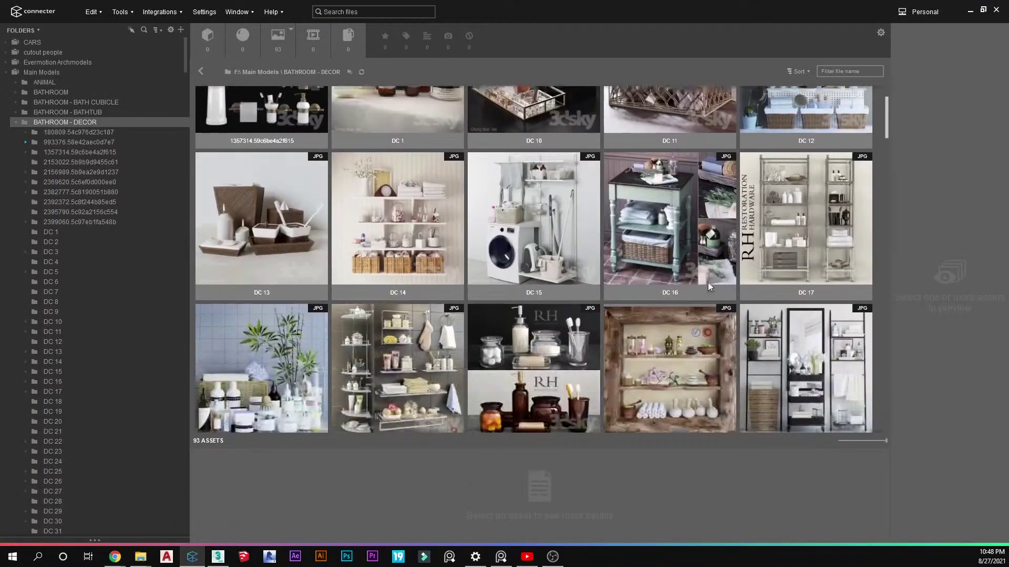
{"action": "scroll", "coordinate": [603, 216], "scroll_direction": "down", "scroll_amount": 3}
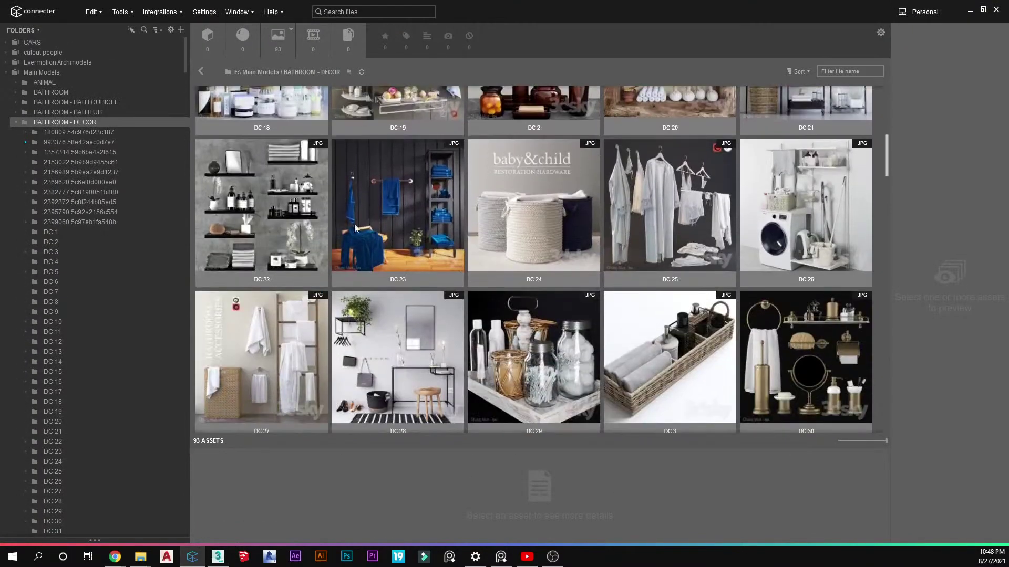
{"action": "left_click", "coordinate": [287, 225]}
{"action": "double_click", "coordinate": [277, 238]}
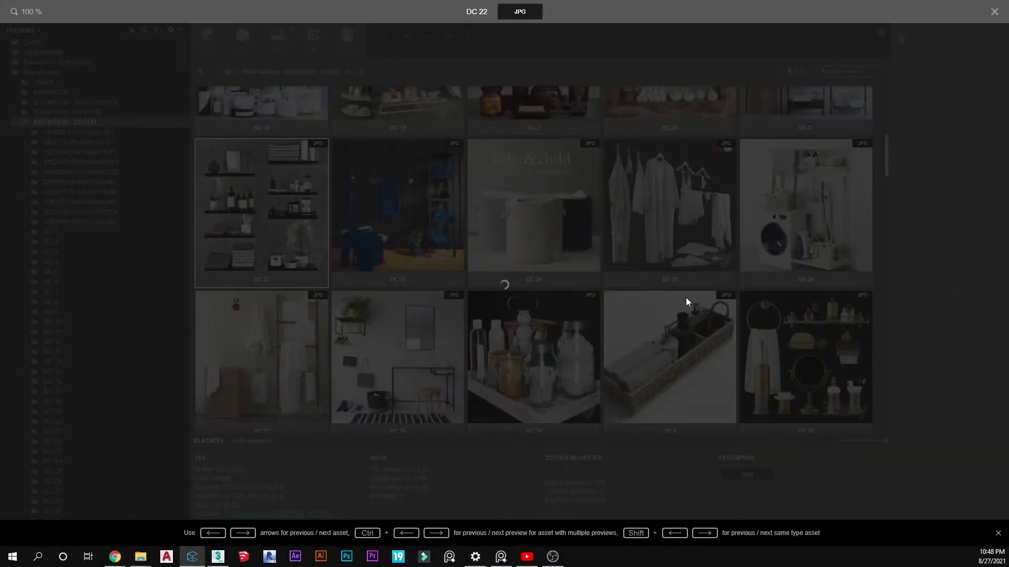
{"action": "left_click", "coordinate": [720, 270]}
{"action": "double_click", "coordinate": [256, 206]}
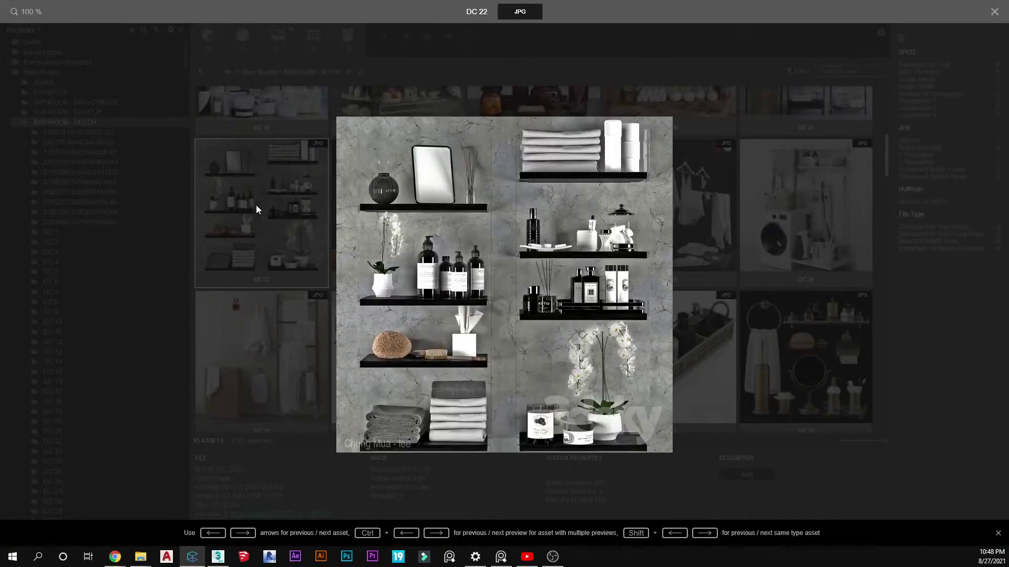
{"action": "left_click", "coordinate": [742, 320]}
Look further through the BATHROOM - DECOR thumbnails and preview the DC 59 Zara Home set
{"action": "scroll", "coordinate": [600, 340], "scroll_direction": "down", "scroll_amount": 5}
{"action": "scroll", "coordinate": [600, 341], "scroll_direction": "down", "scroll_amount": 10}
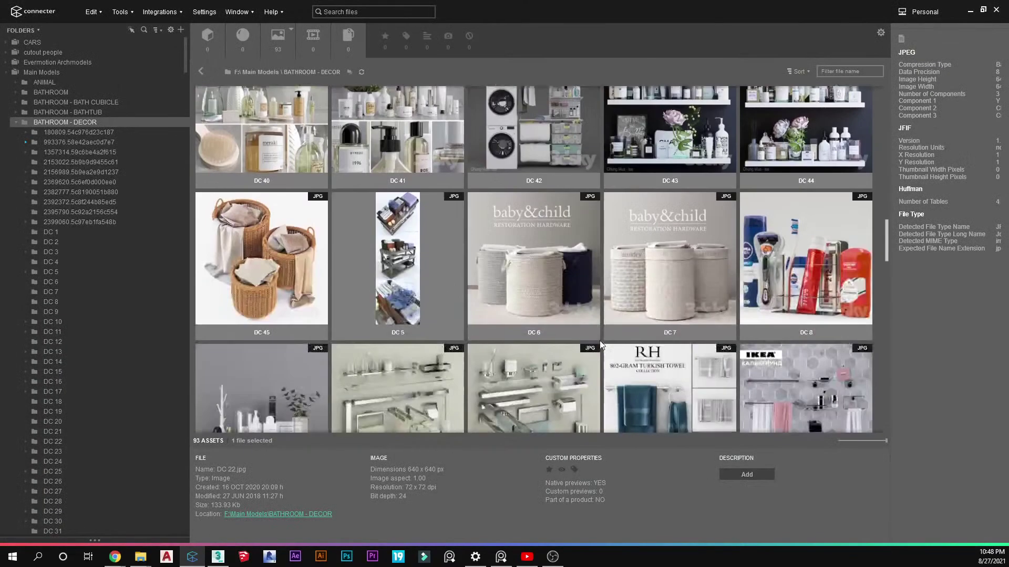
{"action": "scroll", "coordinate": [502, 311], "scroll_direction": "down", "scroll_amount": 5}
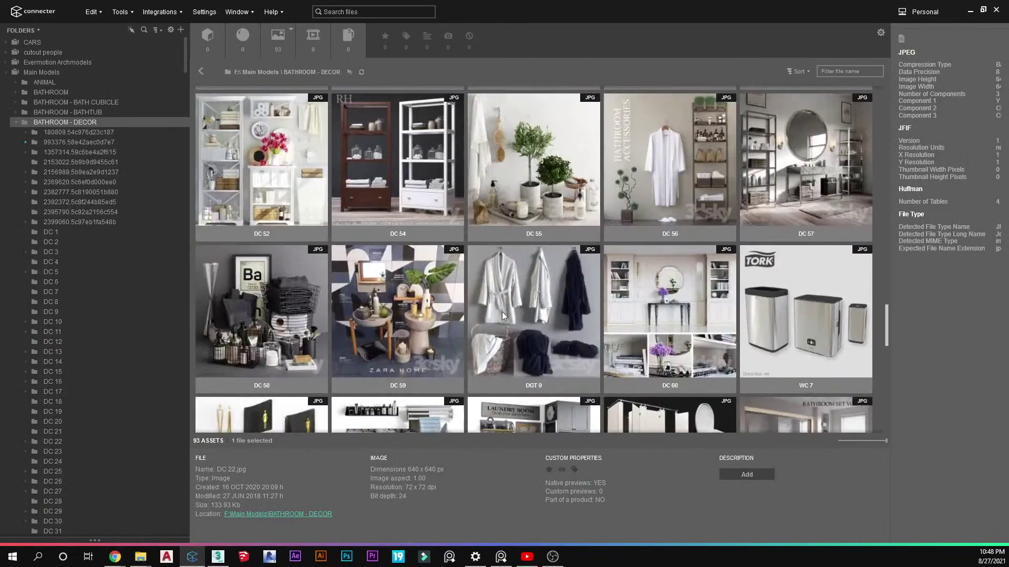
{"action": "double_click", "coordinate": [431, 235]}
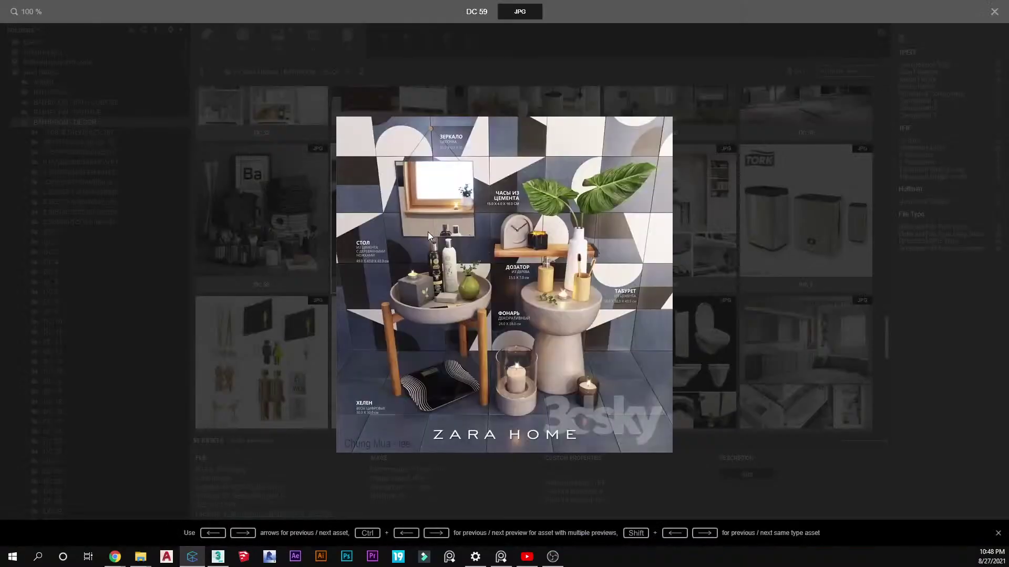
{"action": "left_click", "coordinate": [730, 250]}
{"action": "scroll", "coordinate": [461, 310], "scroll_direction": "down", "scroll_amount": 4}
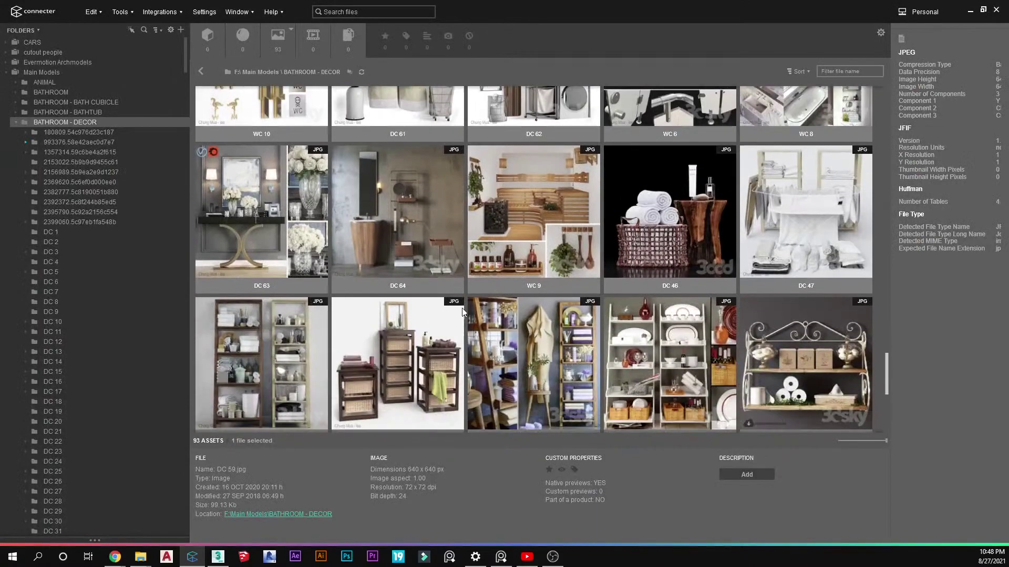
Find the cosmetics set 2395790.5c92a2156c554 near the end of the BATHROOM - DECOR folder and preview its image
{"action": "scroll", "coordinate": [504, 272], "scroll_direction": "down", "scroll_amount": 4}
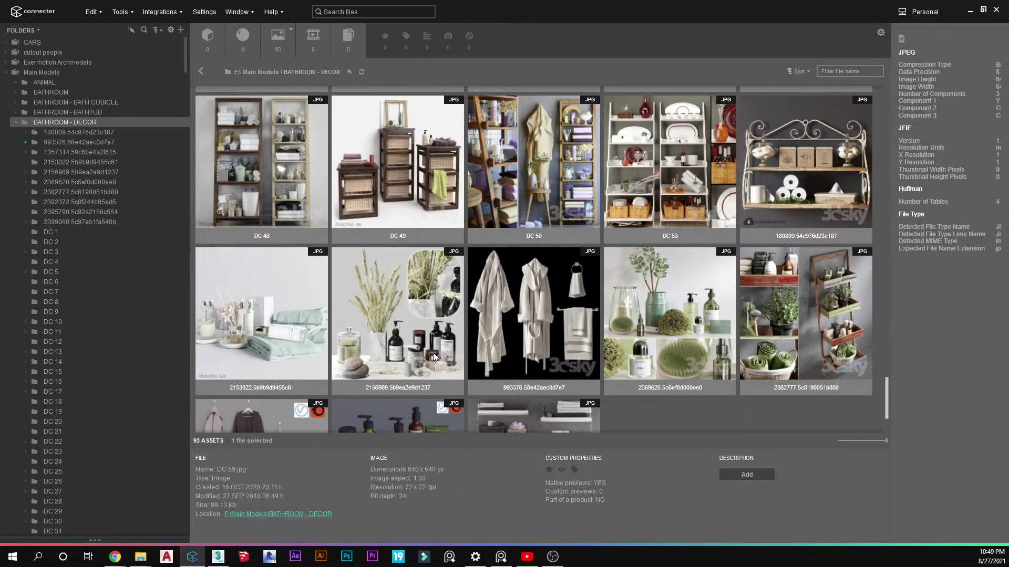
{"action": "scroll", "coordinate": [433, 357], "scroll_direction": "down", "scroll_amount": 2}
{"action": "left_click", "coordinate": [417, 350]}
{"action": "key", "text": "space"}
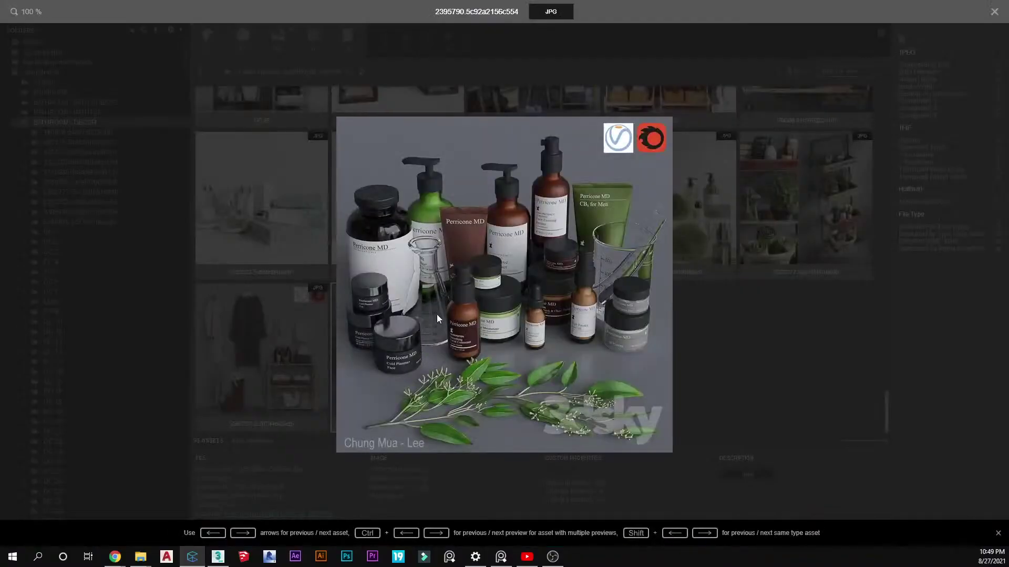
{"action": "left_click", "coordinate": [711, 293]}
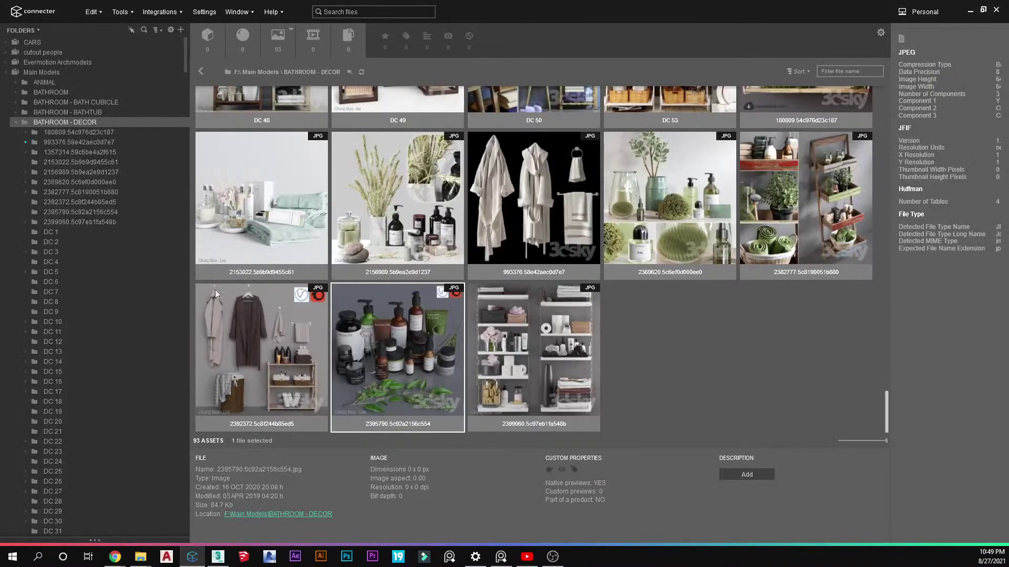
Merge the Cor_DS_34_MD_2014 model from folder 2395790.5c92a2156c554 into the 3ds Max scene and place it outside the bathroom in the Top view
{"action": "left_click", "coordinate": [69, 213]}
{"action": "left_click_drag", "start_coordinate": [568, 370], "coordinate": [492, 184]}
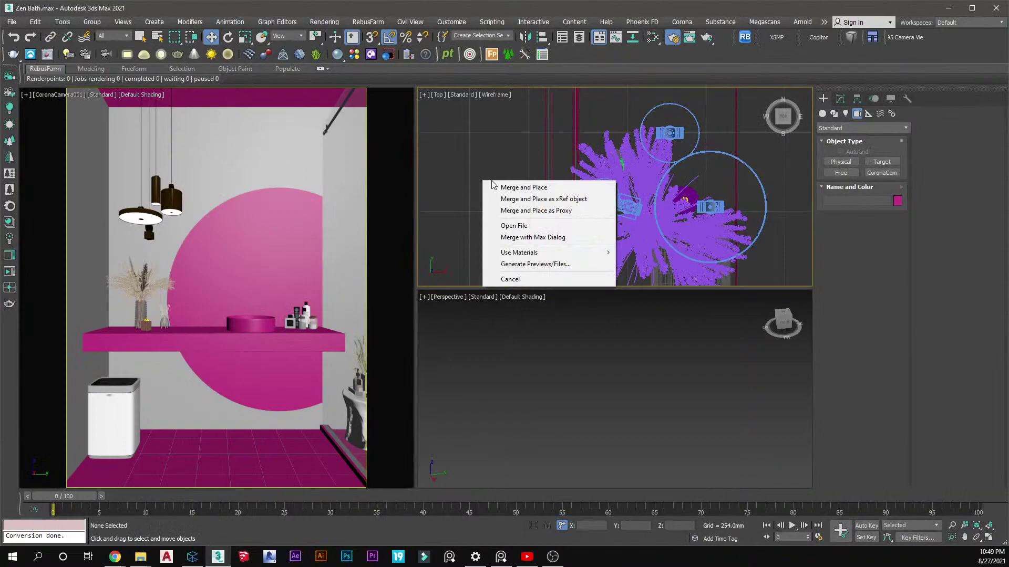
{"action": "left_click", "coordinate": [494, 187]}
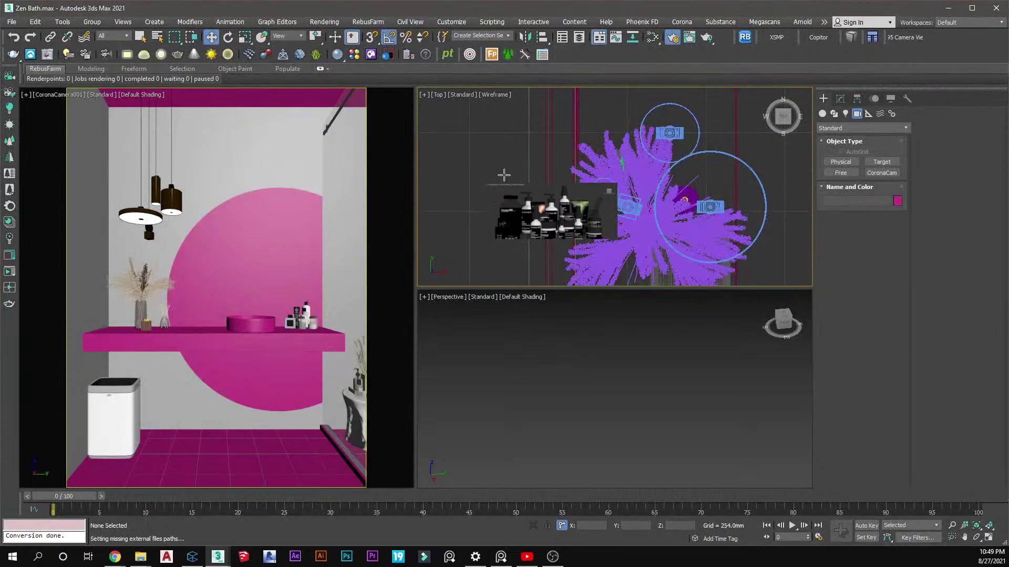
{"action": "scroll", "coordinate": [504, 175], "scroll_direction": "down", "scroll_amount": 6}
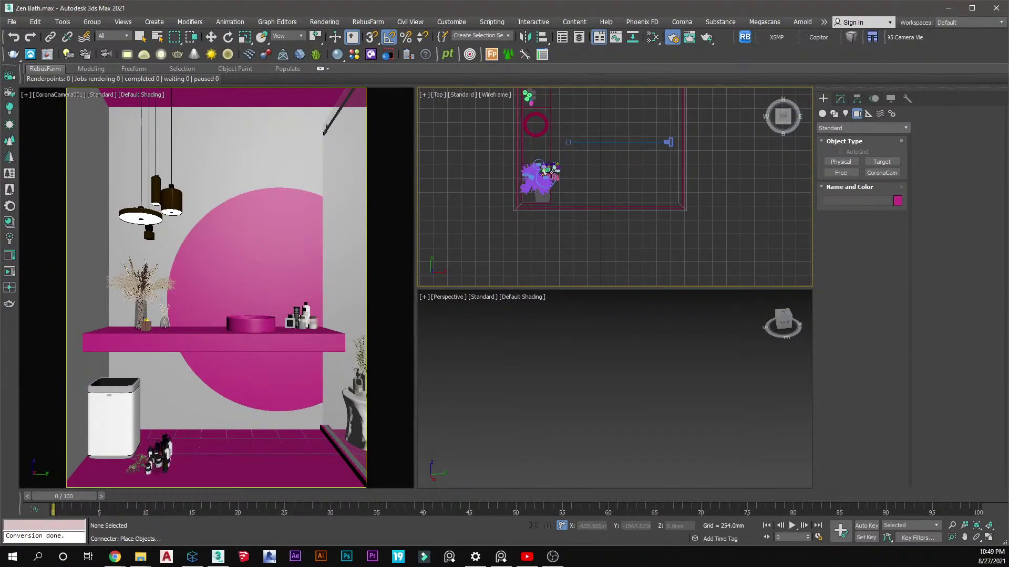
{"action": "scroll", "coordinate": [427, 167], "scroll_direction": "up", "scroll_amount": 3}
{"action": "left_click", "coordinate": [491, 167]}
Select the two leafy branches in front of the merged cosmetics bottles in the Perspective view
{"action": "middle_click", "coordinate": [626, 359]}
{"action": "key", "text": "z"}
{"action": "middle_click_drag", "start_coordinate": [605, 405], "coordinate": [729, 433], "text": "alt"}
{"action": "scroll", "coordinate": [721, 376], "scroll_direction": "down", "scroll_amount": 6}
{"action": "middle_click_drag", "start_coordinate": [560, 421], "coordinate": [618, 369]}
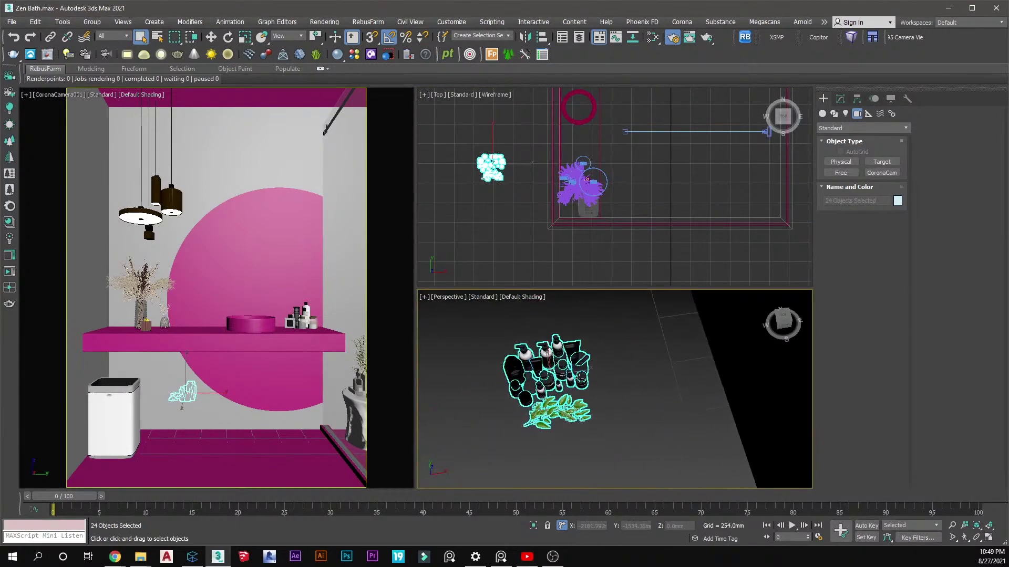
{"action": "scroll", "coordinate": [524, 366], "scroll_direction": "up", "scroll_amount": 5}
{"action": "scroll", "coordinate": [524, 367], "scroll_direction": "down", "scroll_amount": 5}
{"action": "scroll", "coordinate": [599, 398], "scroll_direction": "up", "scroll_amount": 5}
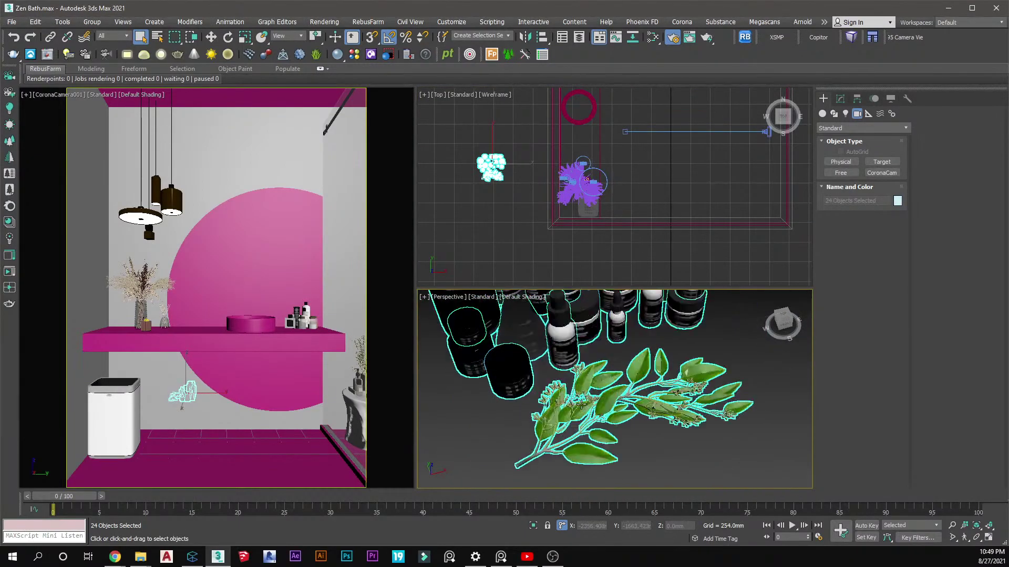
{"action": "left_click", "coordinate": [598, 396]}
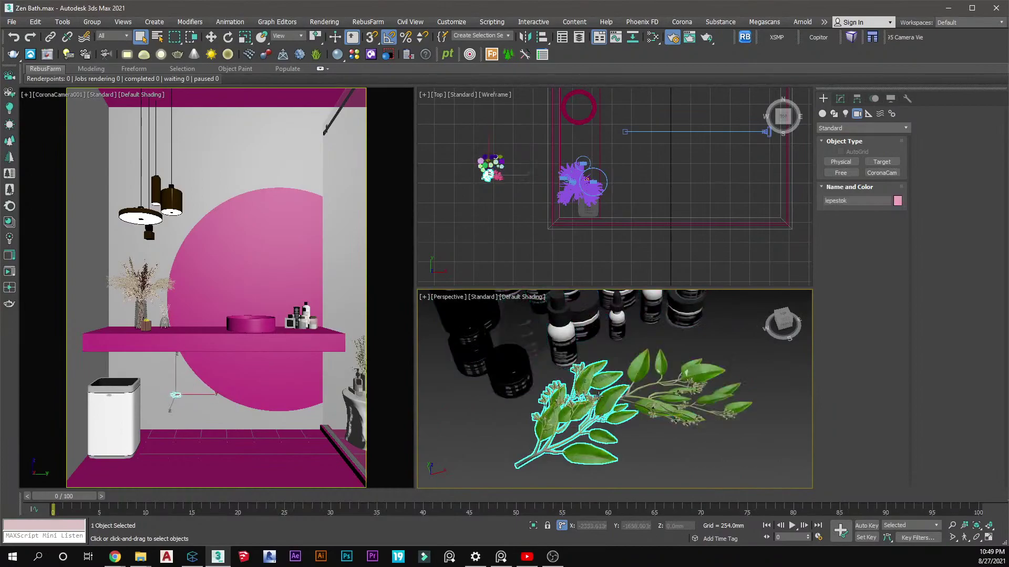
{"action": "left_click", "coordinate": [650, 398], "text": "ctrl"}
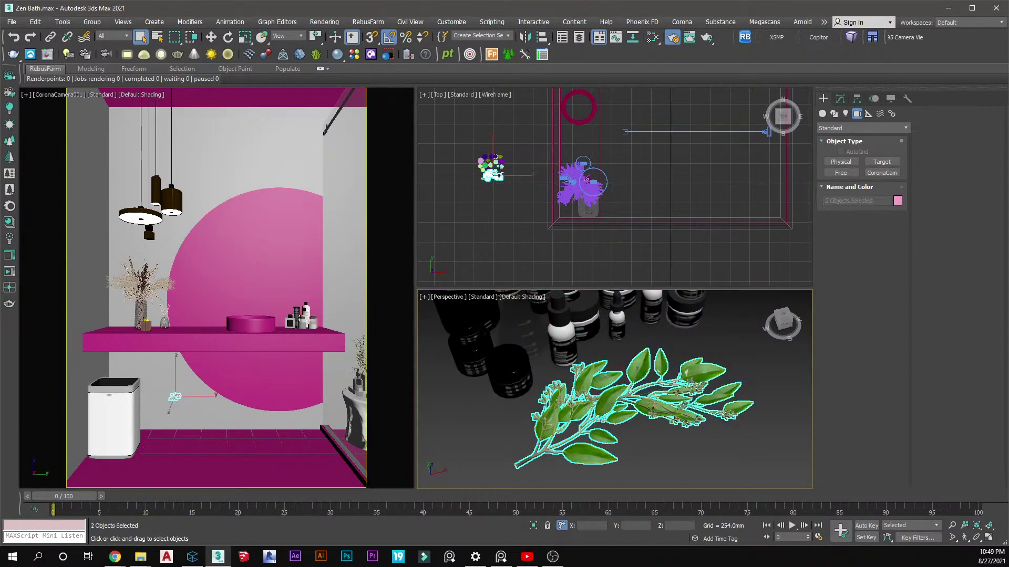
{"action": "scroll", "coordinate": [497, 174], "scroll_direction": "up", "scroll_amount": 3}
{"action": "scroll", "coordinate": [494, 177], "scroll_direction": "up", "scroll_amount": 2}
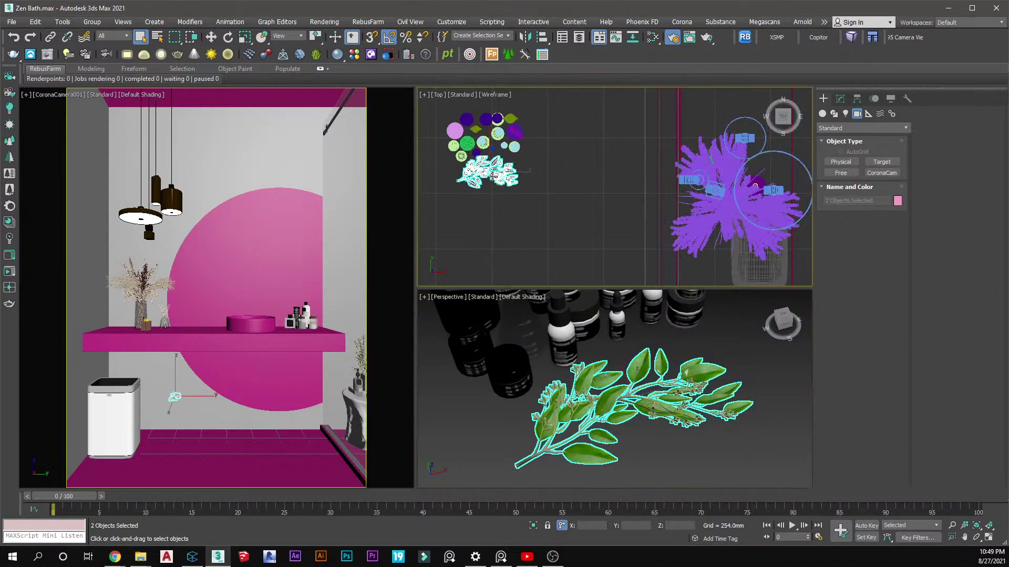
{"action": "middle_click_drag", "start_coordinate": [594, 373], "coordinate": [637, 426]}
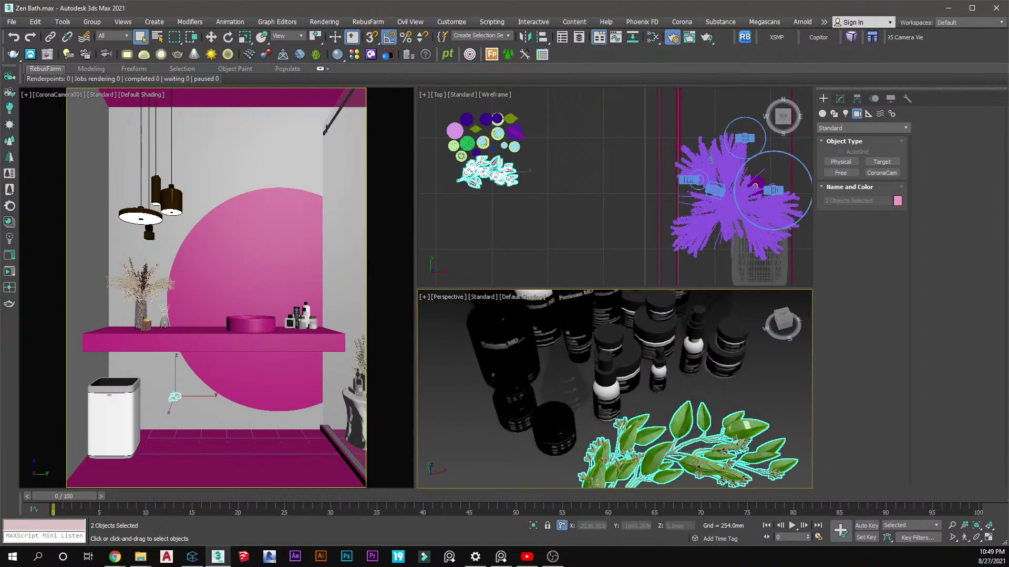
Return to Connecter's BATHROOM - DECOR folder and compare the merged set with the 2395790.5c92a2156c554 preview image
{"action": "key", "text": "alt+Tab"}
{"action": "scroll", "coordinate": [442, 271], "scroll_direction": "up", "scroll_amount": 10}
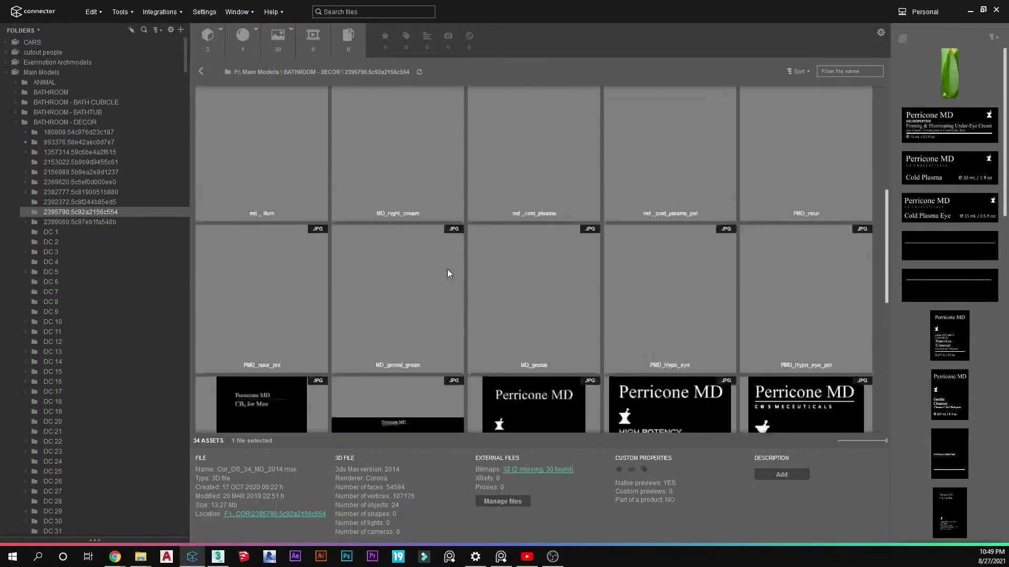
{"action": "left_click", "coordinate": [37, 121]}
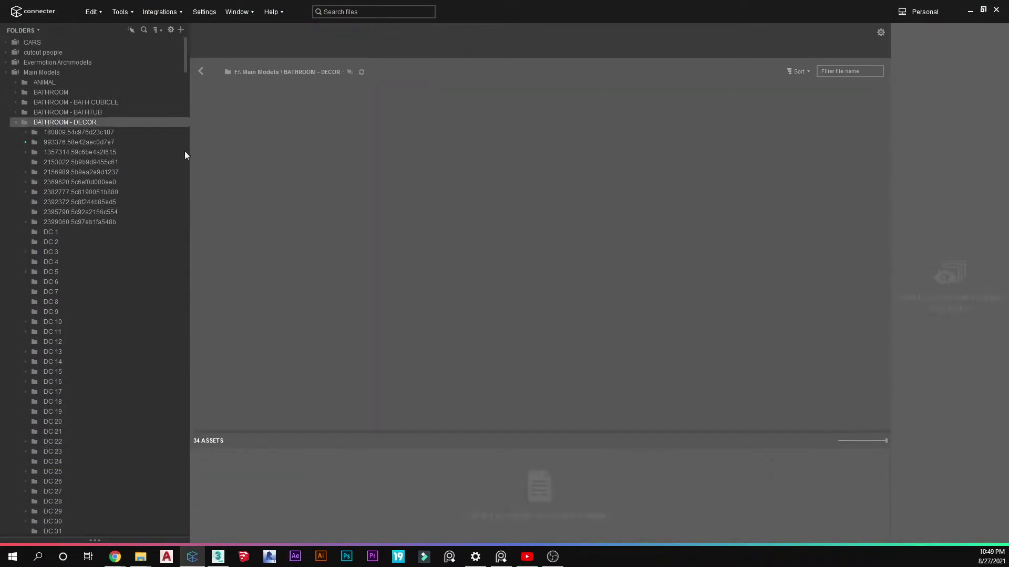
{"action": "scroll", "coordinate": [466, 264], "scroll_direction": "down", "scroll_amount": 20}
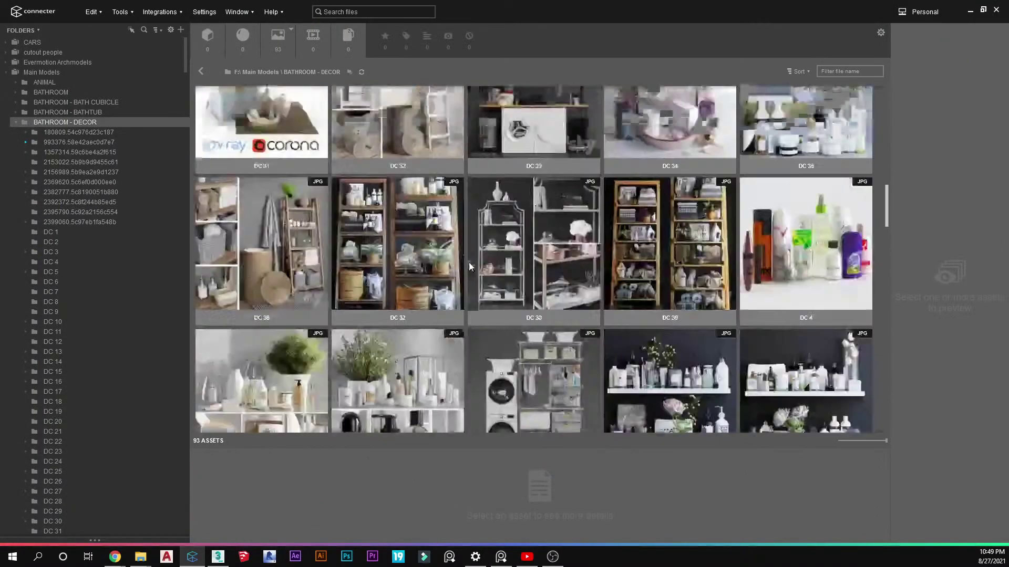
{"action": "scroll", "coordinate": [469, 261], "scroll_direction": "down", "scroll_amount": 15}
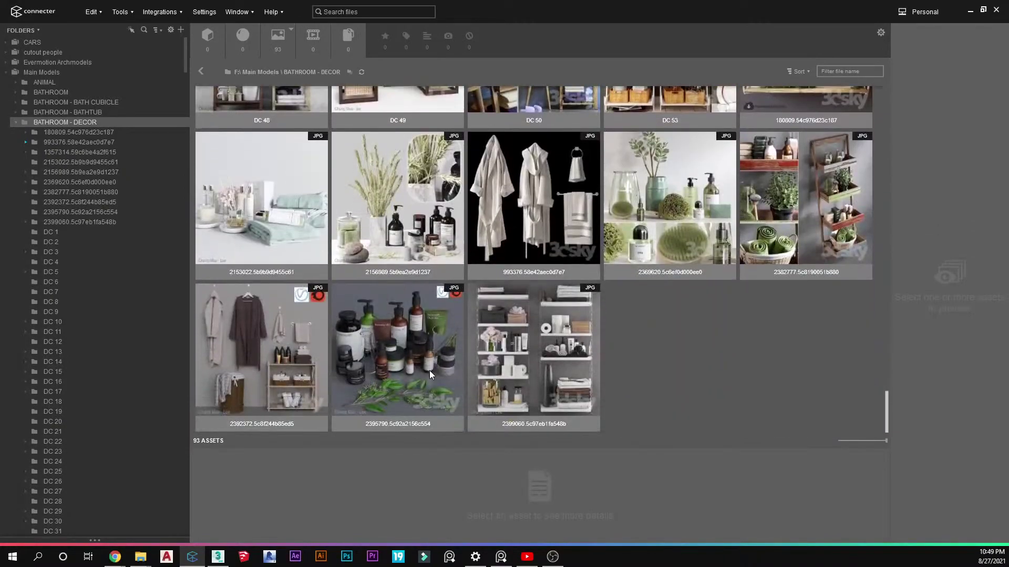
{"action": "double_click", "coordinate": [425, 364]}
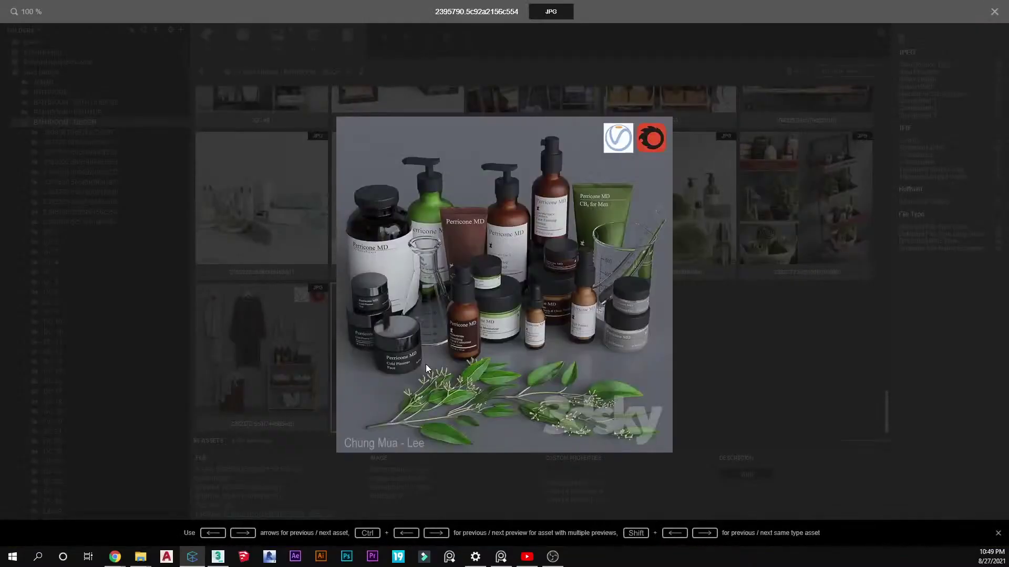
Select the two pump bottles, brown tube, tall bottle, item below it, glass flask and both leafy branches of the merged set in 3ds Max
{"action": "left_click", "coordinate": [217, 556]}
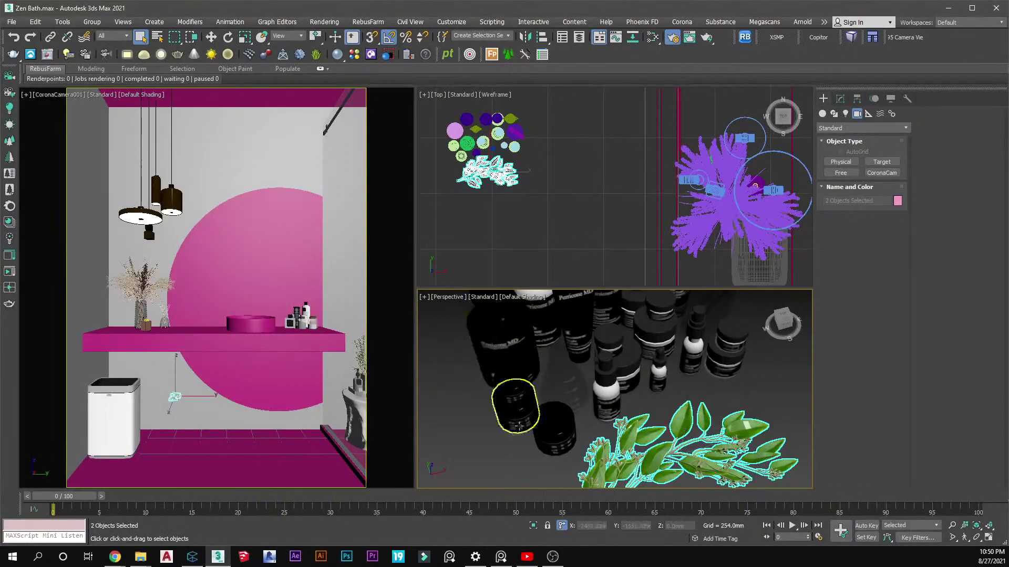
{"action": "middle_click_drag", "start_coordinate": [614, 358], "coordinate": [602, 438]}
{"action": "left_click", "coordinate": [530, 372]}
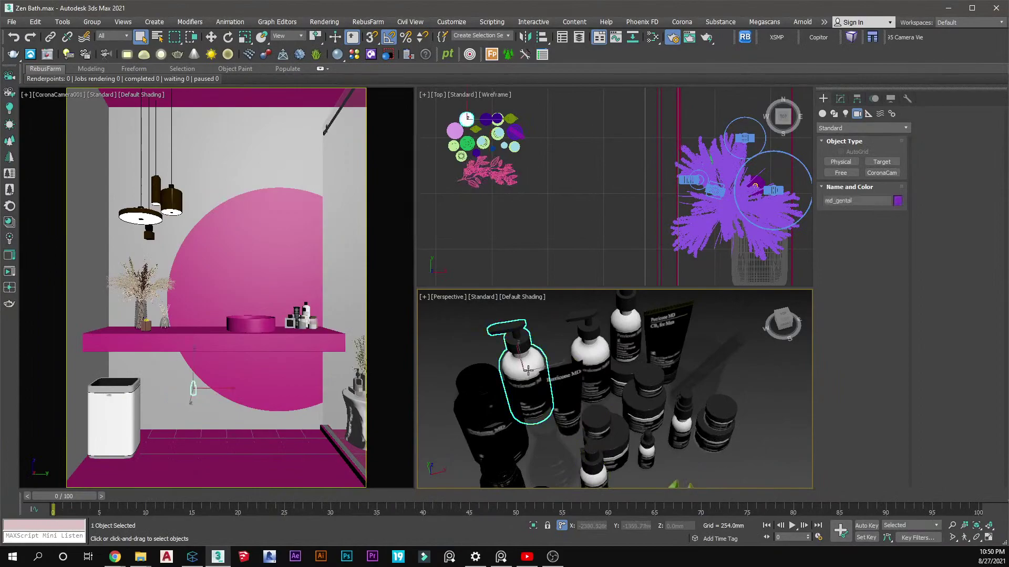
{"action": "left_click", "coordinate": [572, 391], "text": "ctrl"}
{"action": "left_click", "coordinate": [599, 357], "text": "ctrl"}
{"action": "left_click", "coordinate": [628, 339], "text": "ctrl"}
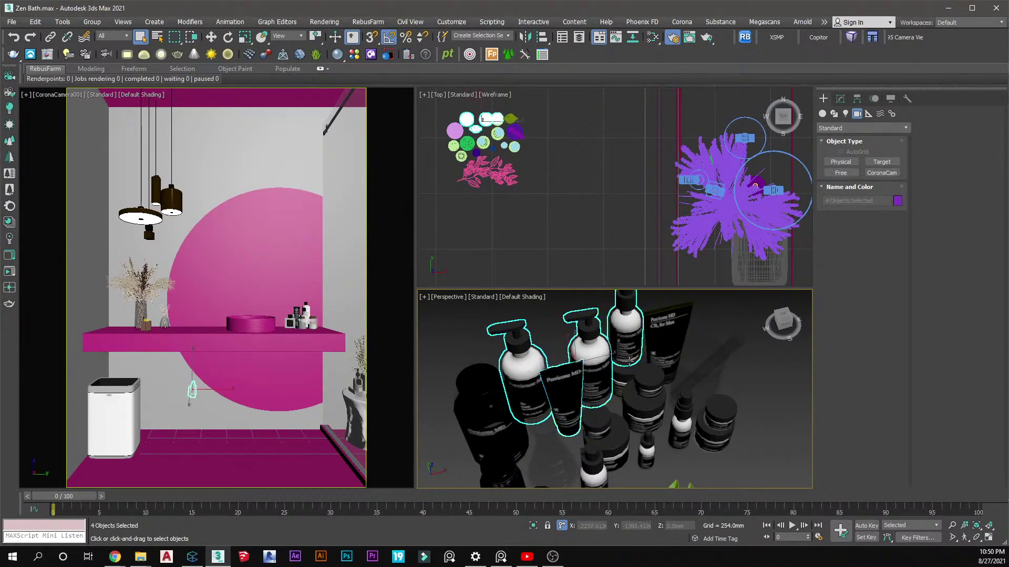
{"action": "left_click", "coordinate": [629, 370], "text": "ctrl"}
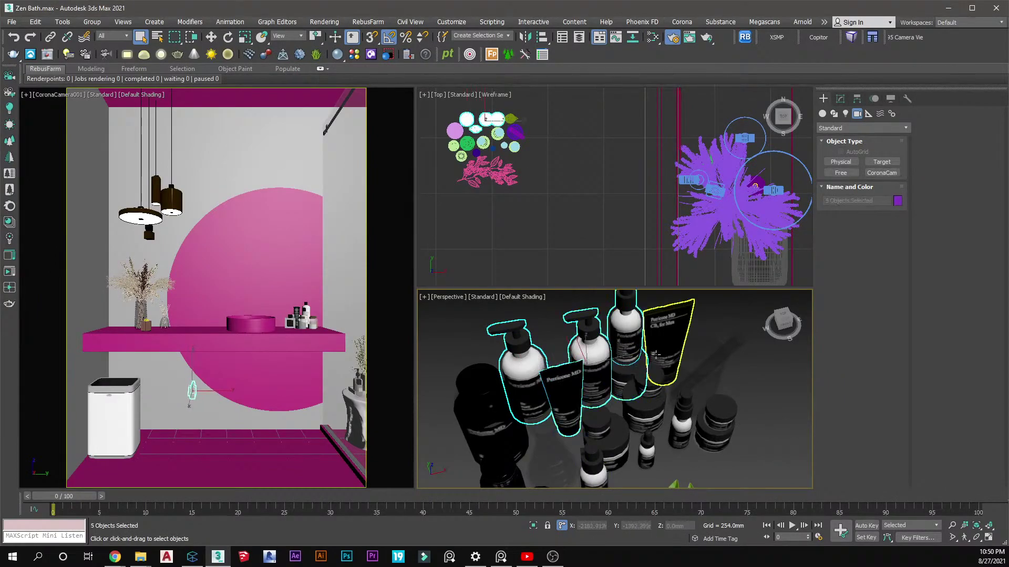
{"action": "scroll", "coordinate": [604, 388], "scroll_direction": "down", "scroll_amount": 4}
{"action": "left_click", "coordinate": [587, 404], "text": "ctrl"}
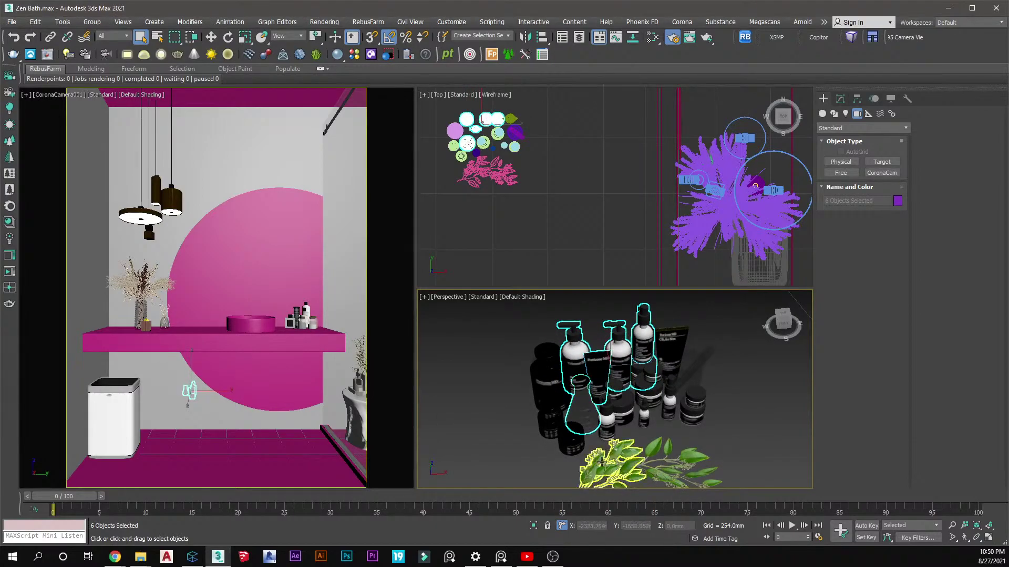
{"action": "left_click", "coordinate": [623, 462], "text": "ctrl"}
{"action": "left_click", "coordinate": [657, 472], "text": "ctrl"}
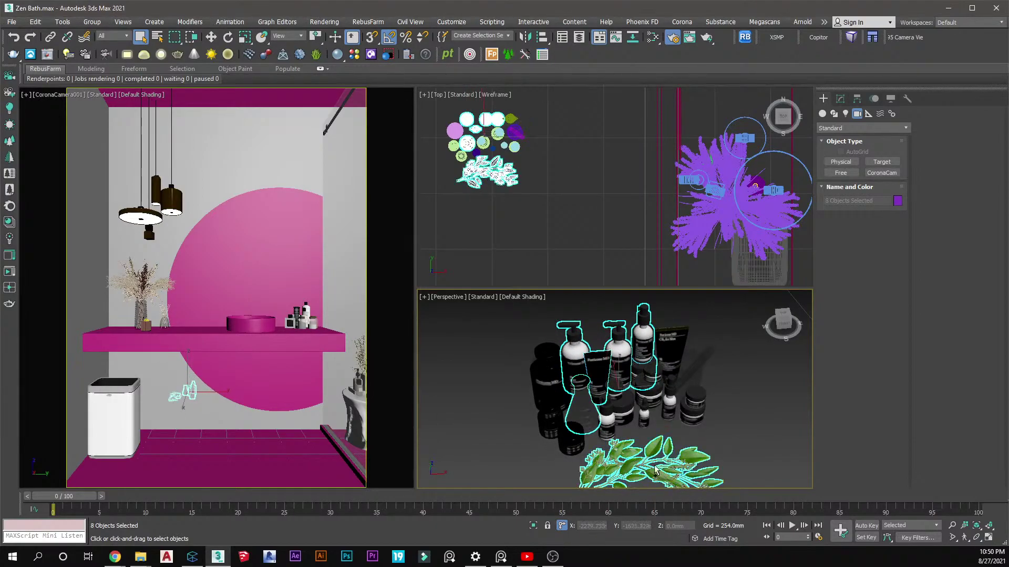
Move the eight selected items clear of the cosmetics set in the Top view and delete the remaining bottles and jars
{"action": "middle_click_drag", "start_coordinate": [508, 180], "coordinate": [536, 233]}
{"action": "key", "text": "w"}
{"action": "left_click_drag", "start_coordinate": [518, 173], "coordinate": [512, 284]}
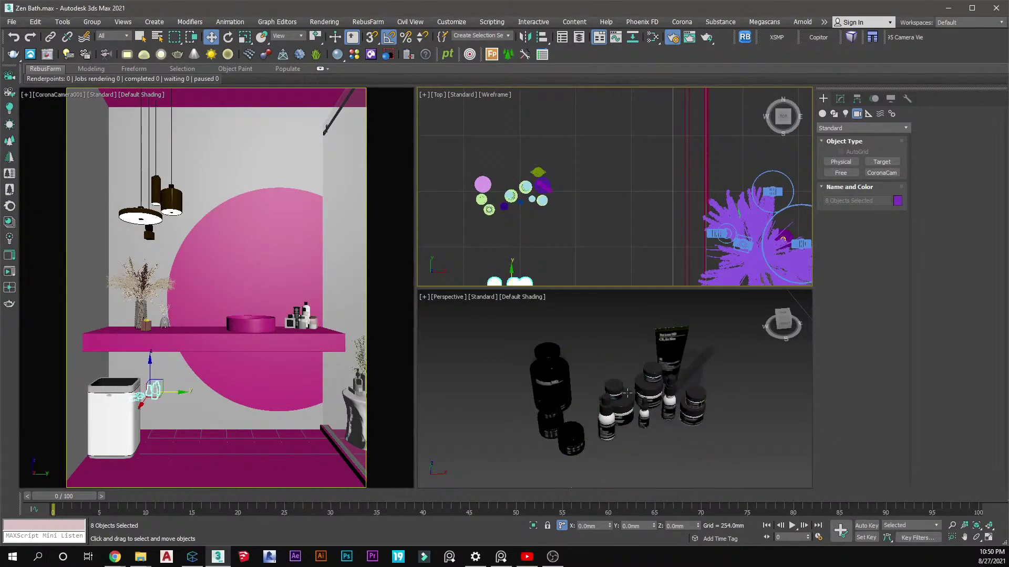
{"action": "left_click", "coordinate": [198, 562]}
{"action": "left_click", "coordinate": [198, 561]}
{"action": "left_click_drag", "start_coordinate": [473, 224], "coordinate": [465, 228]}
{"action": "key", "text": "Delete"}
{"action": "scroll", "coordinate": [584, 168], "scroll_direction": "down", "scroll_amount": 3}
{"action": "scroll", "coordinate": [584, 178], "scroll_direction": "up", "scroll_amount": 2}
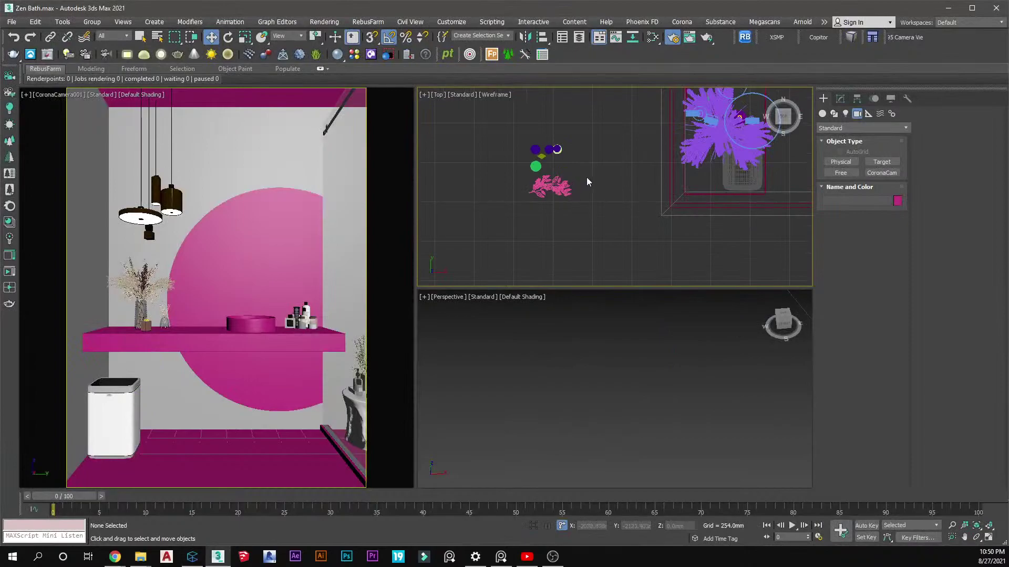
Select the two leafy branches in the Top view and group them
{"action": "left_click_drag", "start_coordinate": [545, 211], "coordinate": [545, 212]}
{"action": "right_click", "coordinate": [546, 210]}
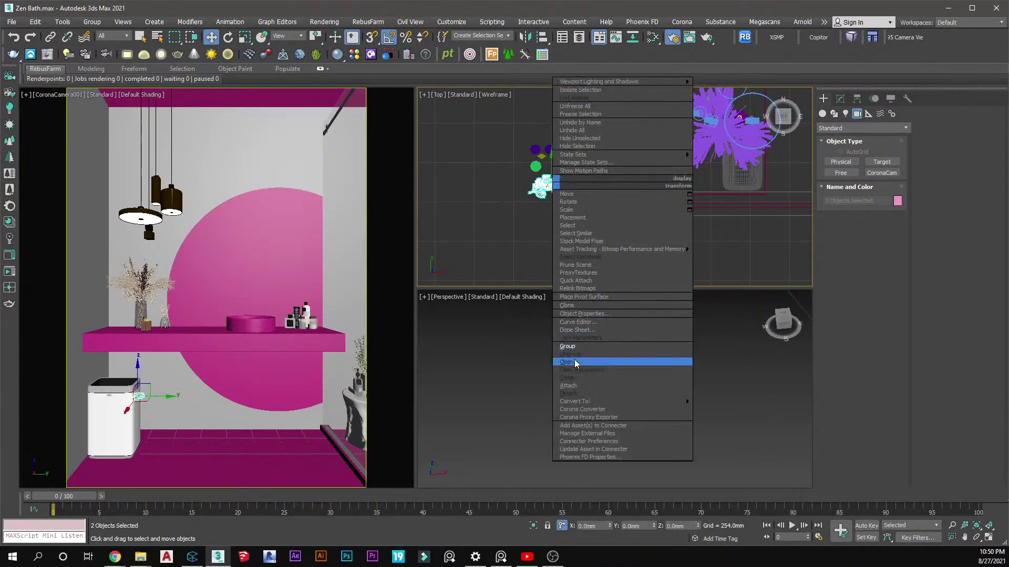
{"action": "left_click", "coordinate": [574, 353]}
{"action": "left_click", "coordinate": [513, 298]}
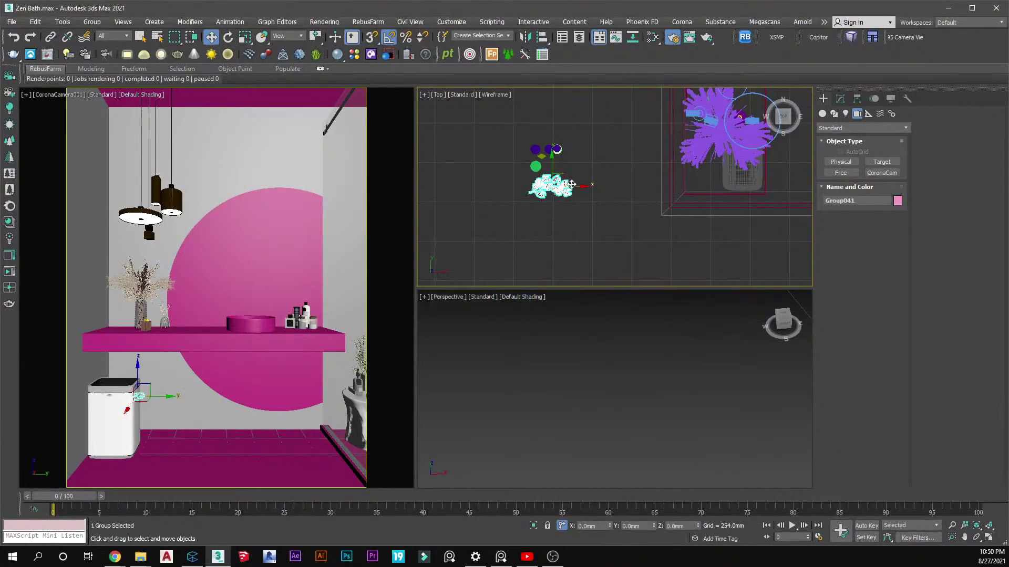
Move the branch group over the countertop and align its Z minimum to the countertop's Z maximum
{"action": "scroll", "coordinate": [473, 220], "scroll_direction": "down", "scroll_amount": 2}
{"action": "left_click_drag", "start_coordinate": [505, 199], "coordinate": [642, 155]}
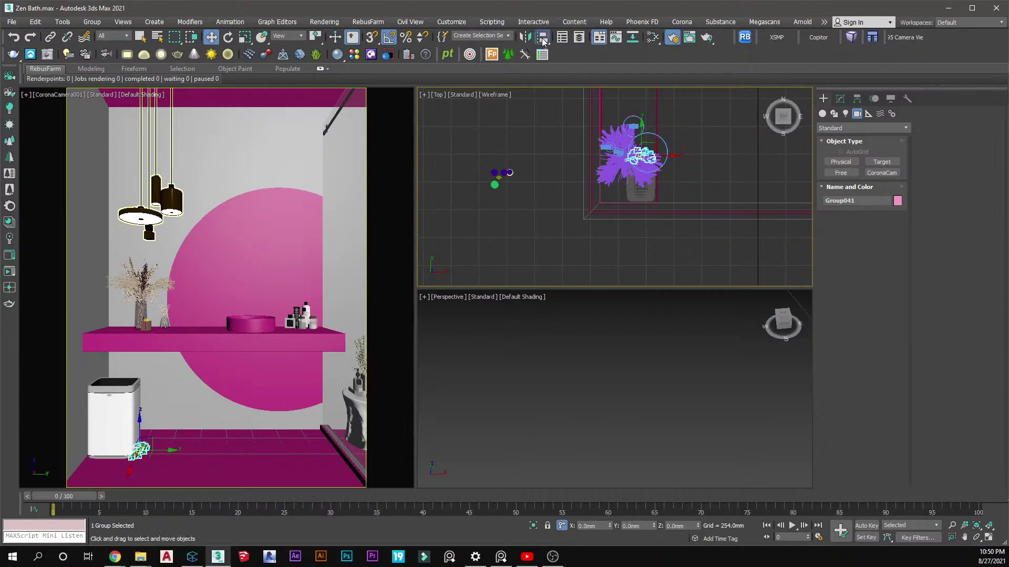
{"action": "left_click", "coordinate": [541, 37]}
{"action": "left_click", "coordinate": [174, 342]}
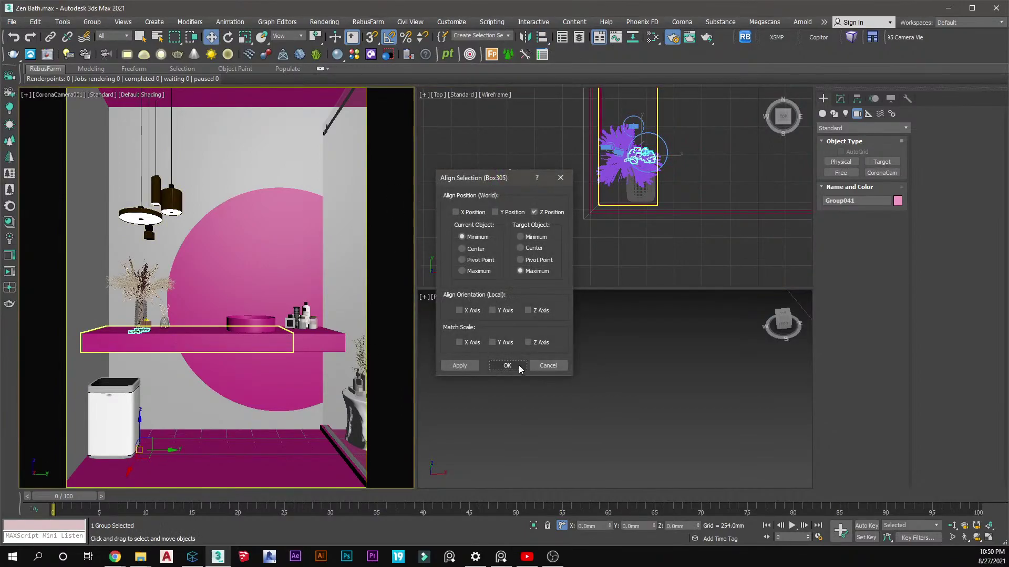
{"action": "left_click", "coordinate": [507, 367]}
{"action": "middle_click", "coordinate": [550, 405]}
{"action": "key", "text": "z"}
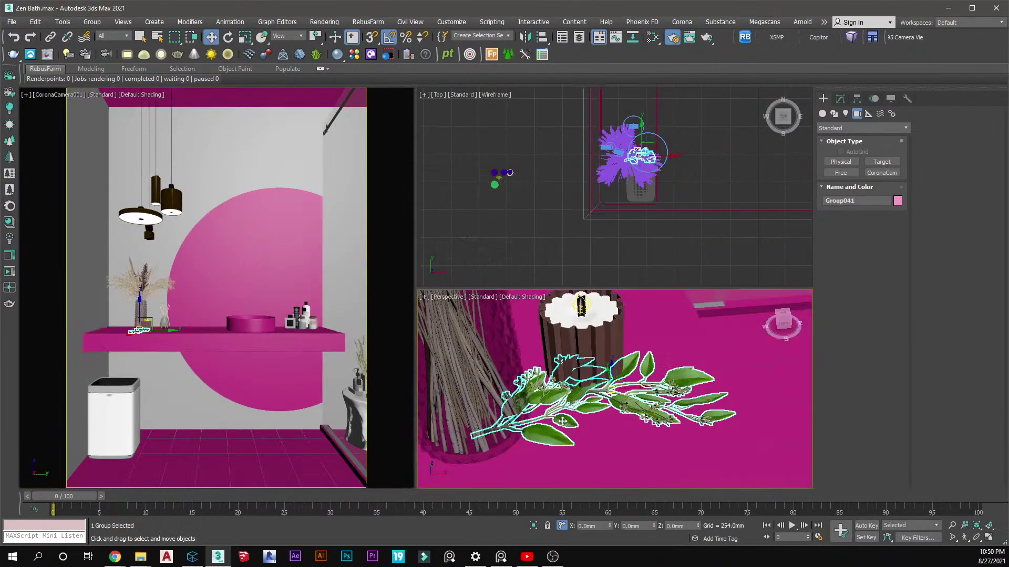
Move and rotate the branch group so it lies in front of the candle on the countertop
{"action": "scroll", "coordinate": [505, 369], "scroll_direction": "down", "scroll_amount": 10}
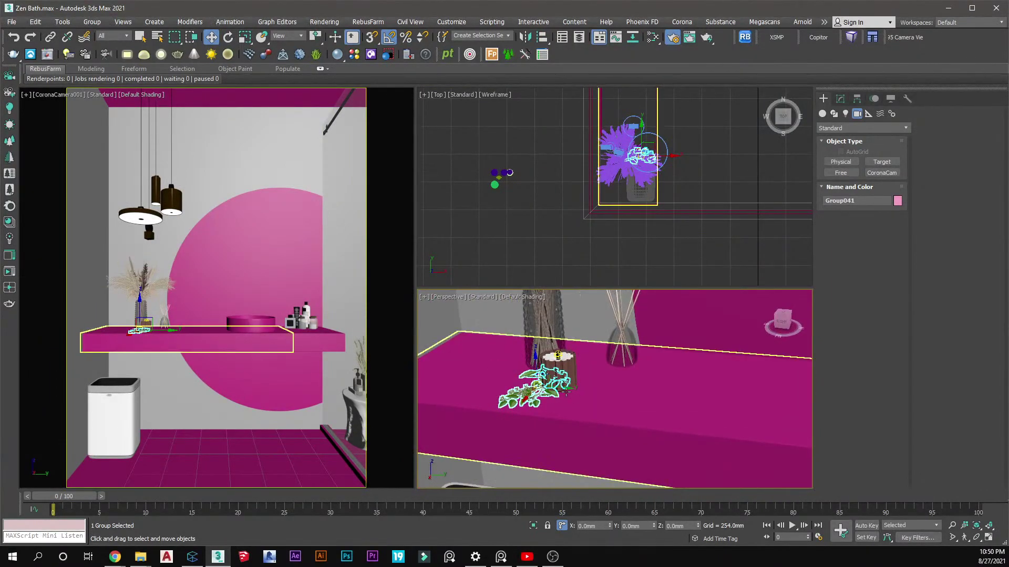
{"action": "left_click_drag", "start_coordinate": [562, 388], "coordinate": [612, 396]}
{"action": "key", "text": "e"}
{"action": "key", "text": "w"}
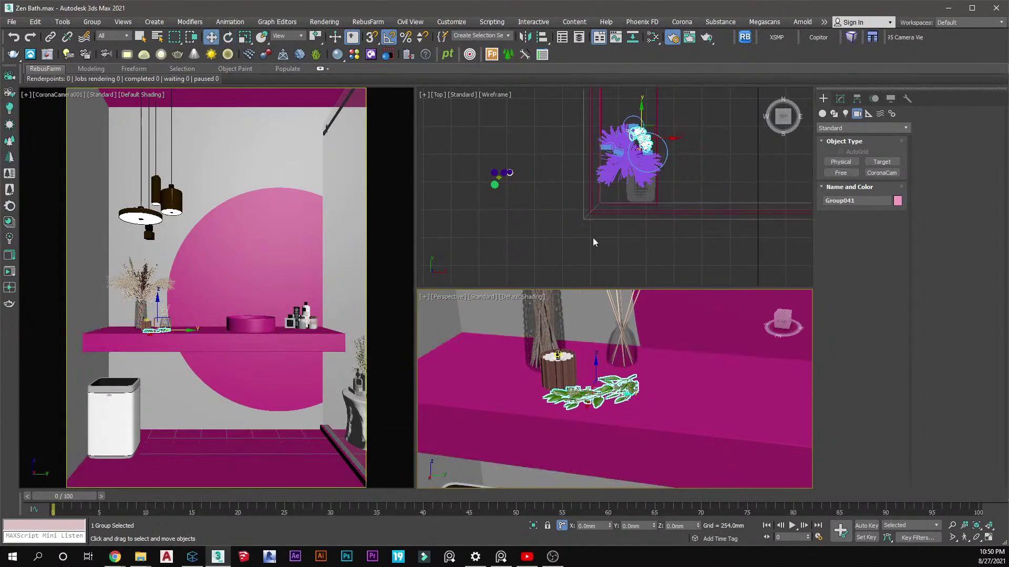
{"action": "scroll", "coordinate": [649, 145], "scroll_direction": "up", "scroll_amount": 1}
{"action": "scroll", "coordinate": [650, 145], "scroll_direction": "up", "scroll_amount": 2}
{"action": "left_click_drag", "start_coordinate": [659, 137], "coordinate": [666, 139]}
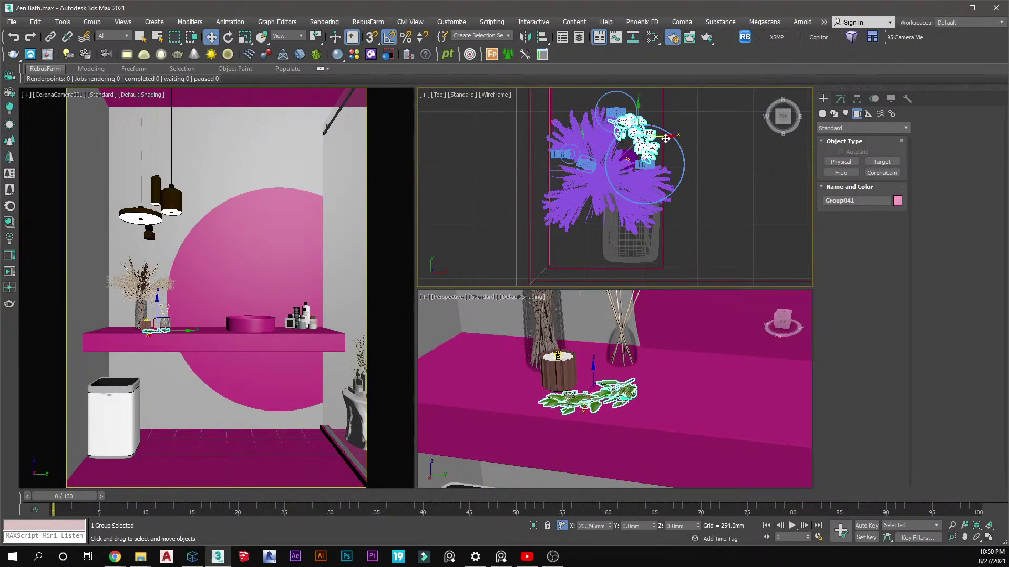
{"action": "left_click", "coordinate": [700, 172]}
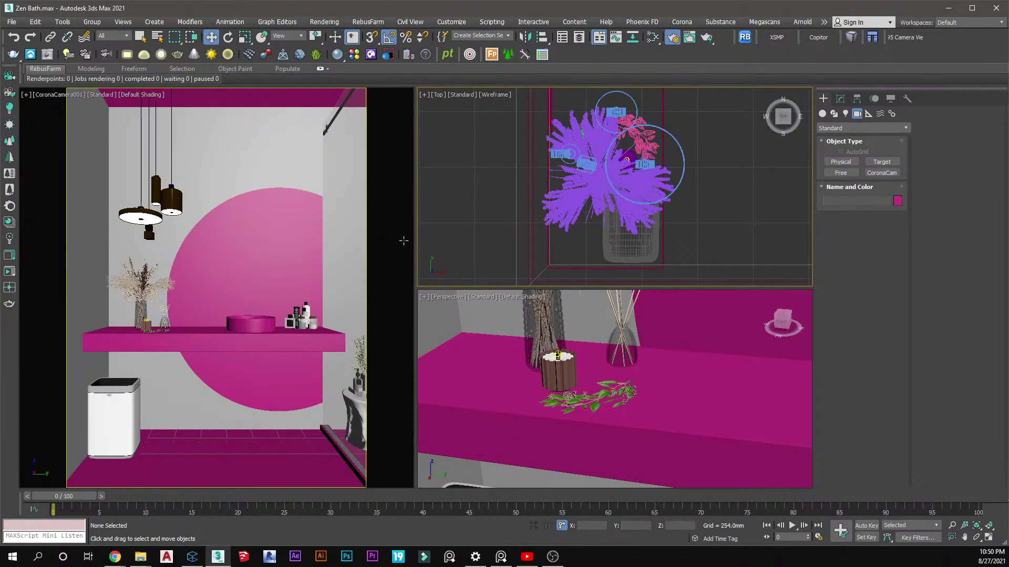
Move the six remaining cosmetics onto the countertop and align their Z minimum to the countertop's Z maximum
{"action": "scroll", "coordinate": [604, 197], "scroll_direction": "down", "scroll_amount": 5}
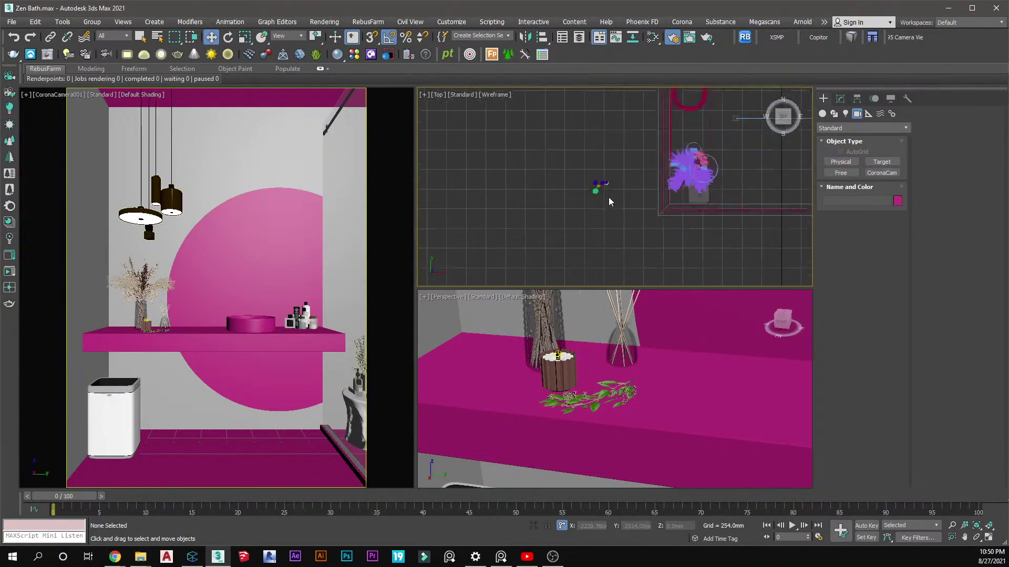
{"action": "scroll", "coordinate": [609, 201], "scroll_direction": "up", "scroll_amount": 2}
{"action": "left_click_drag", "start_coordinate": [619, 152], "coordinate": [746, 210]}
{"action": "scroll", "coordinate": [517, 218], "scroll_direction": "up", "scroll_amount": 3}
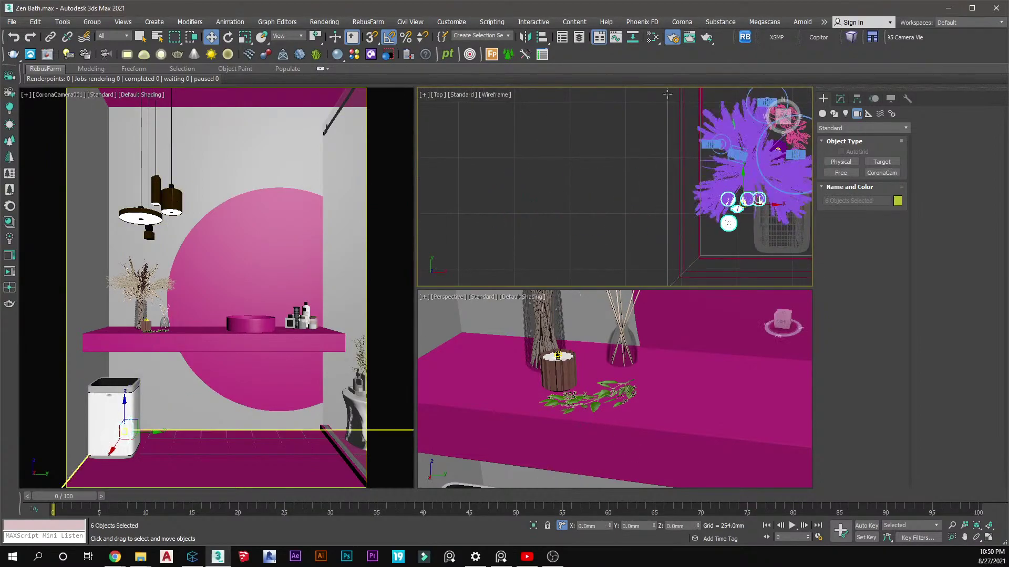
{"action": "left_click", "coordinate": [542, 36]}
{"action": "left_click", "coordinate": [475, 408]}
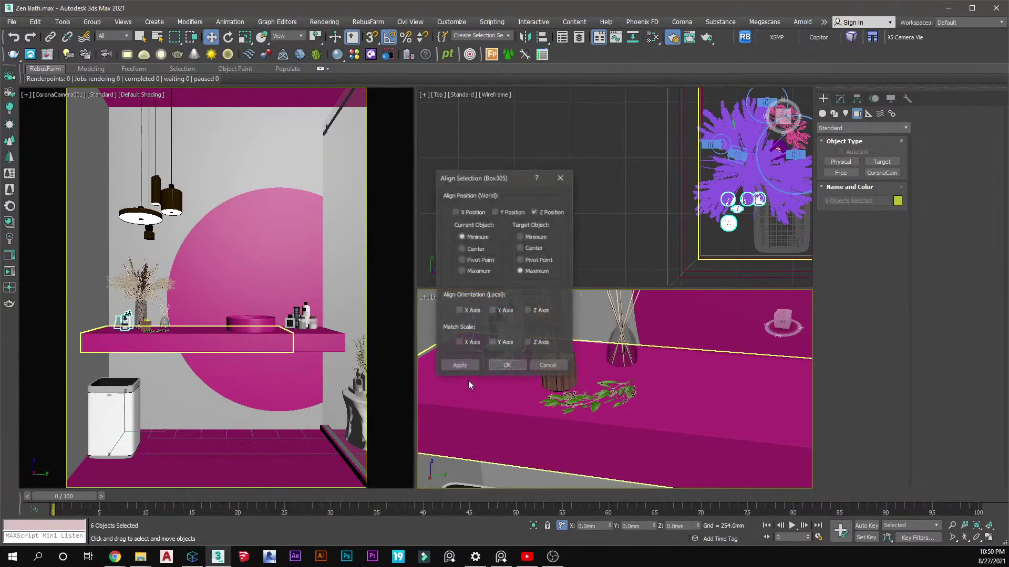
{"action": "left_click", "coordinate": [507, 365]}
{"action": "left_click", "coordinate": [665, 226]}
{"action": "scroll", "coordinate": [665, 221], "scroll_direction": "up", "scroll_amount": 3}
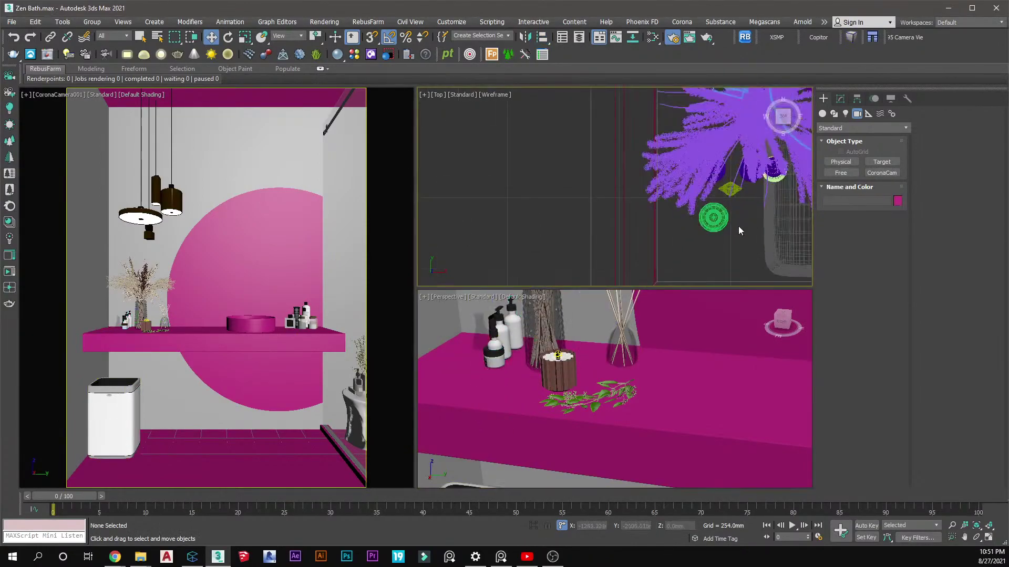
{"action": "left_click_drag", "start_coordinate": [645, 212], "coordinate": [663, 224]}
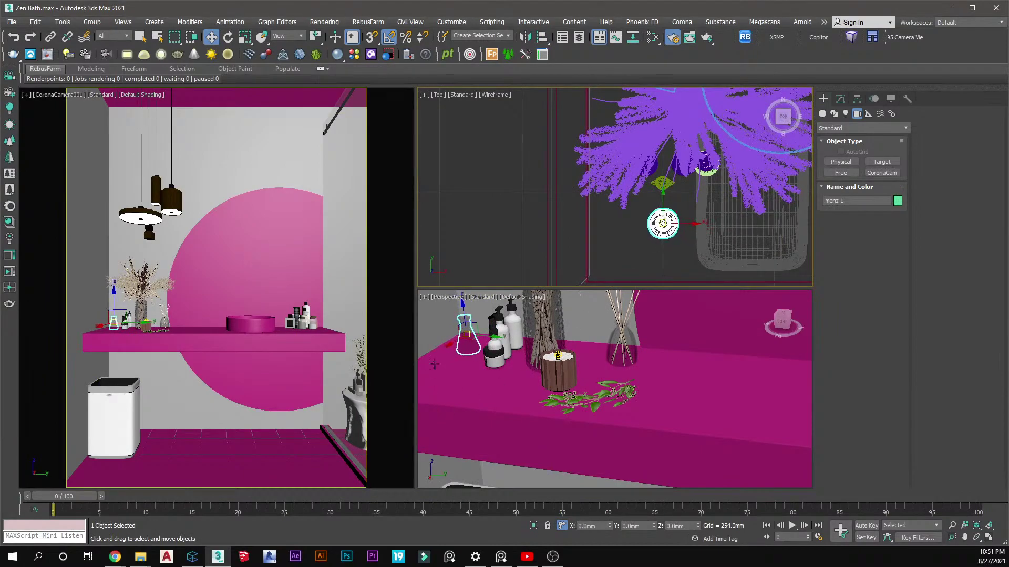
{"action": "scroll", "coordinate": [430, 371], "scroll_direction": "up", "scroll_amount": 5}
{"action": "scroll", "coordinate": [590, 299], "scroll_direction": "down", "scroll_amount": 3}
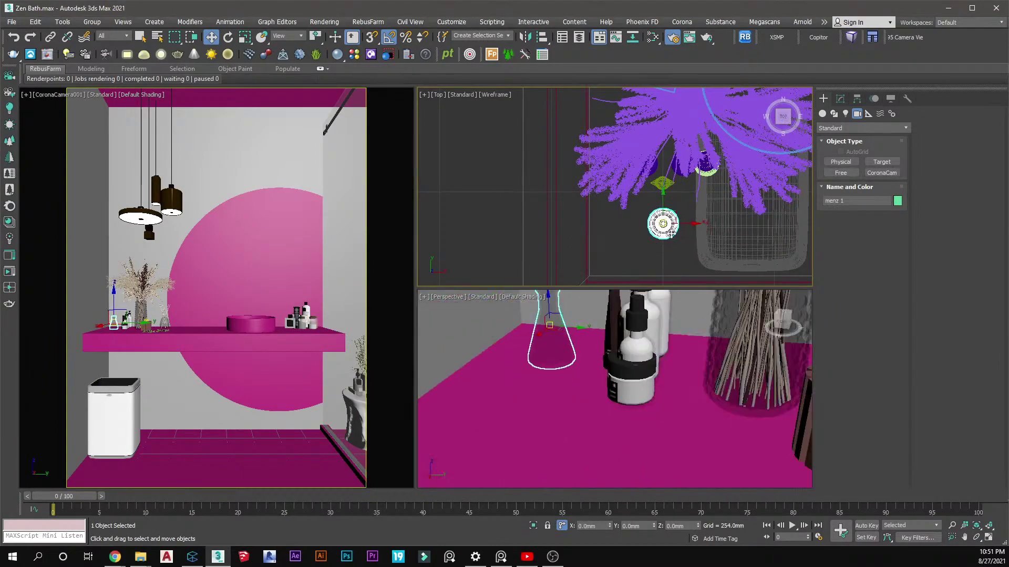
{"action": "key", "text": "Delete"}
{"action": "middle_click_drag", "start_coordinate": [697, 118], "coordinate": [624, 199]}
{"action": "left_click", "coordinate": [624, 199]}
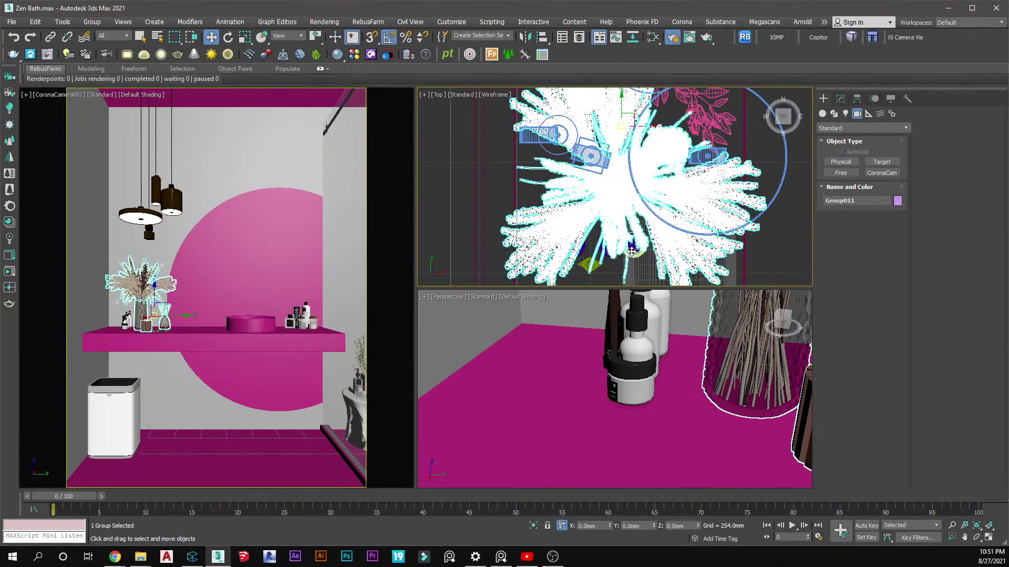
{"action": "left_click", "coordinate": [630, 234]}
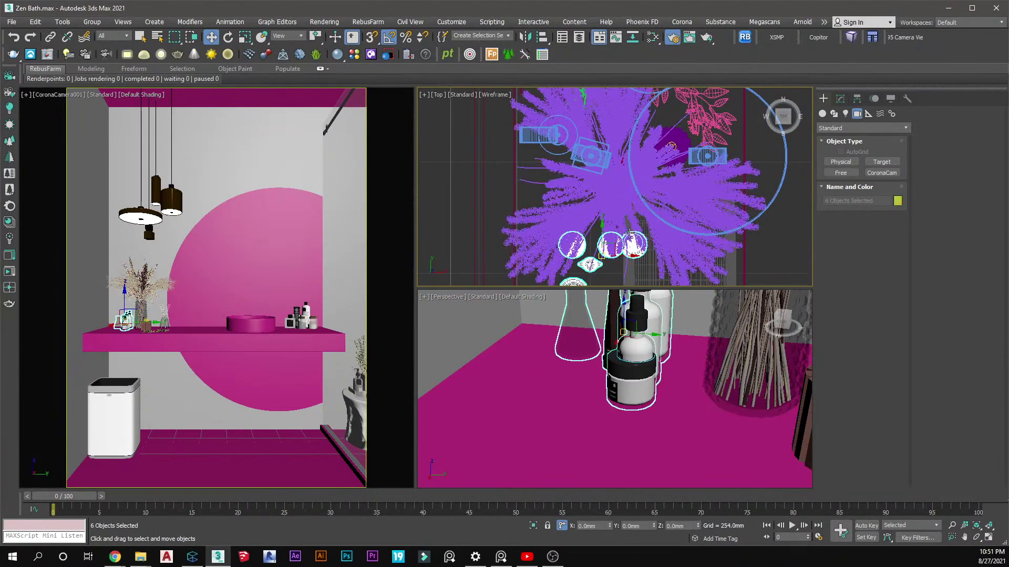
Shift the six cosmetics toward the countertop's corner beside the vase and delete the glass flask
{"action": "scroll", "coordinate": [630, 233], "scroll_direction": "down", "scroll_amount": 4}
{"action": "left_click_drag", "start_coordinate": [611, 140], "coordinate": [600, 161]}
{"action": "scroll", "coordinate": [602, 182], "scroll_direction": "up", "scroll_amount": 5}
{"action": "left_click", "coordinate": [604, 185]}
{"action": "left_click", "coordinate": [563, 181]}
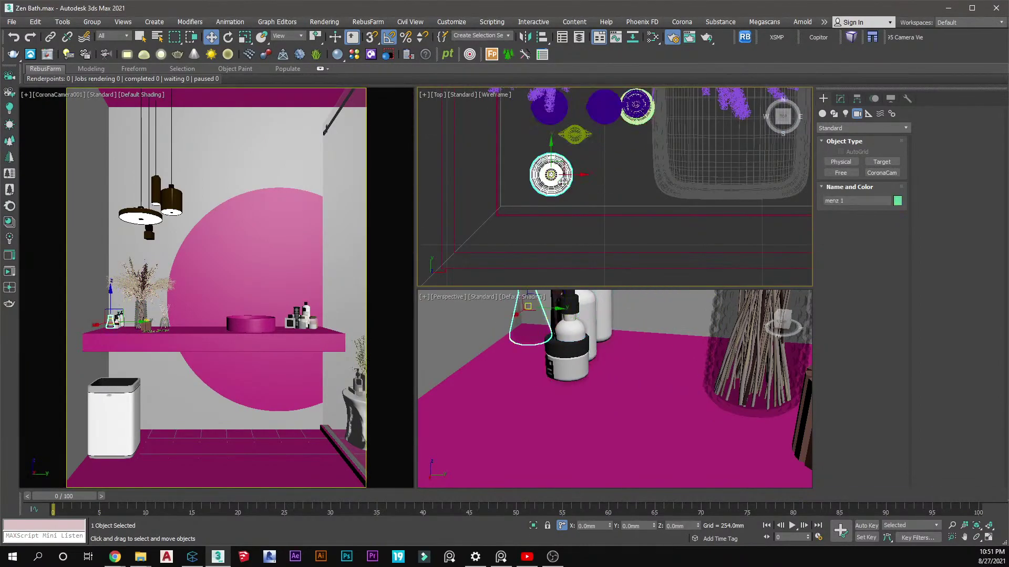
{"action": "scroll", "coordinate": [573, 184], "scroll_direction": "up", "scroll_amount": 3}
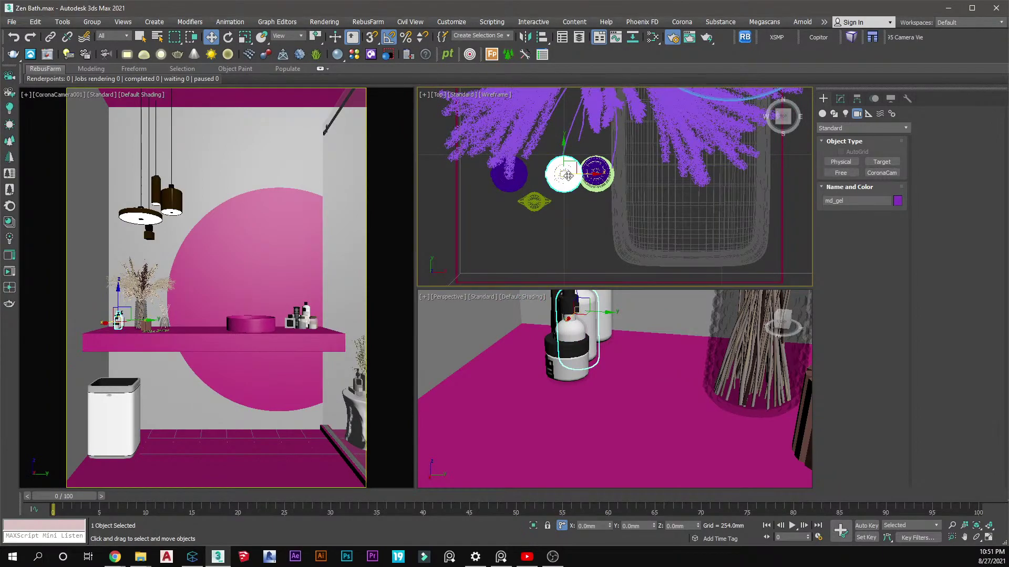
Move the md_gel bottle toward the side wall, and shift the md_serum_face bottle with its jar toward the back wall
{"action": "left_click_drag", "start_coordinate": [568, 176], "coordinate": [569, 218]}
{"action": "left_click", "coordinate": [592, 181]}
{"action": "scroll", "coordinate": [591, 181], "scroll_direction": "up", "scroll_amount": 4}
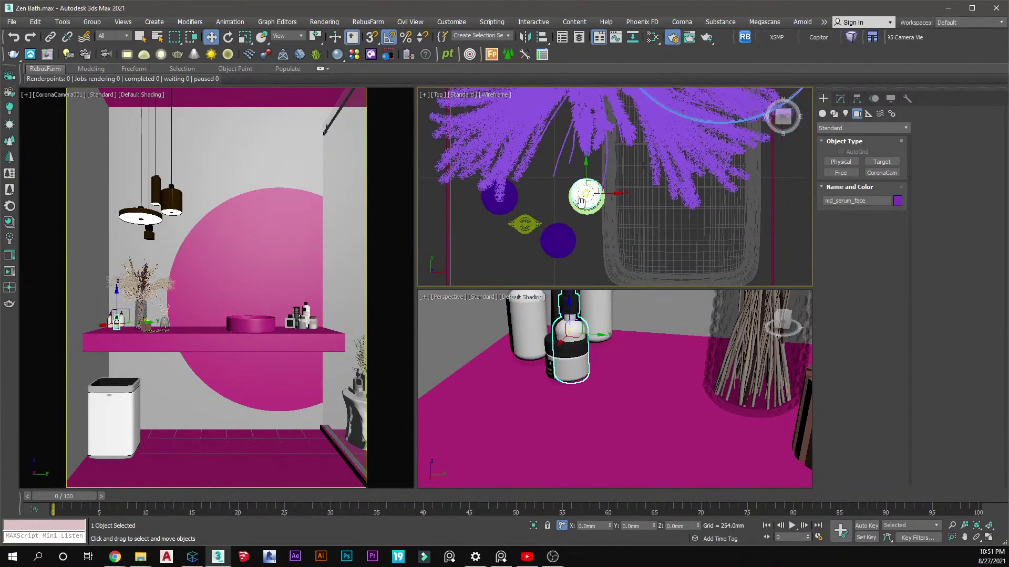
{"action": "left_click", "coordinate": [573, 197], "text": "ctrl"}
{"action": "left_click_drag", "start_coordinate": [572, 197], "coordinate": [523, 199]}
Move the tube and the remaining bottle along the countertop past the vase toward the basin
{"action": "scroll", "coordinate": [490, 234], "scroll_direction": "down", "scroll_amount": 2}
{"action": "middle_click_drag", "start_coordinate": [490, 234], "coordinate": [521, 245]}
{"action": "left_click_drag", "start_coordinate": [512, 193], "coordinate": [507, 171]}
{"action": "scroll", "coordinate": [507, 201], "scroll_direction": "down", "scroll_amount": 3}
{"action": "middle_click_drag", "start_coordinate": [507, 201], "coordinate": [464, 237]}
{"action": "scroll", "coordinate": [463, 237], "scroll_direction": "down", "scroll_amount": 3}
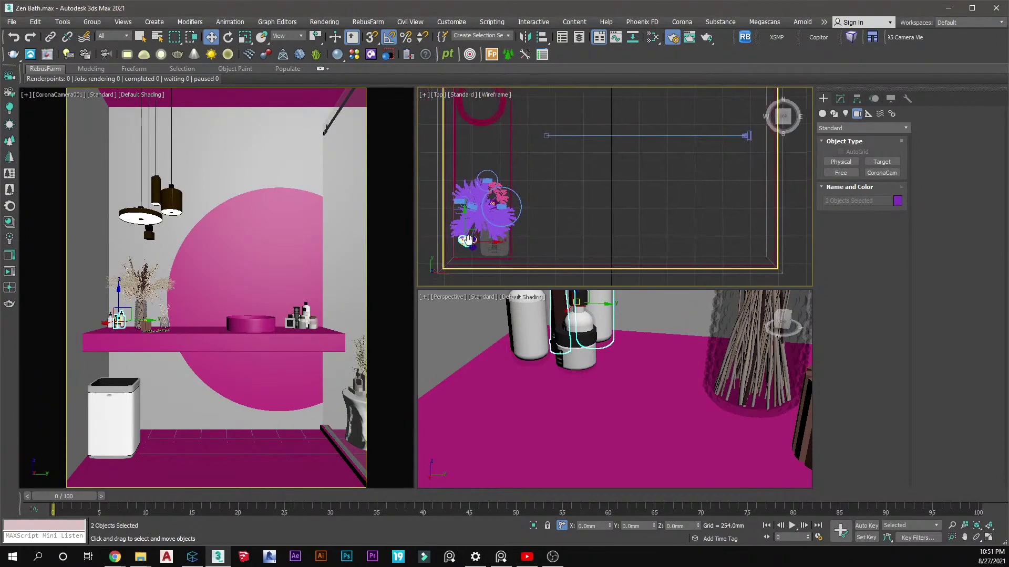
{"action": "scroll", "coordinate": [464, 239], "scroll_direction": "up", "scroll_amount": 2}
{"action": "left_click_drag", "start_coordinate": [481, 244], "coordinate": [484, 148]}
Rotate the tube and bottle pair beside the basin in the Top view
{"action": "scroll", "coordinate": [484, 147], "scroll_direction": "up", "scroll_amount": 3}
{"action": "key", "text": "e"}
{"action": "left_click", "coordinate": [492, 145]}
{"action": "key", "text": "ctrl+z"}
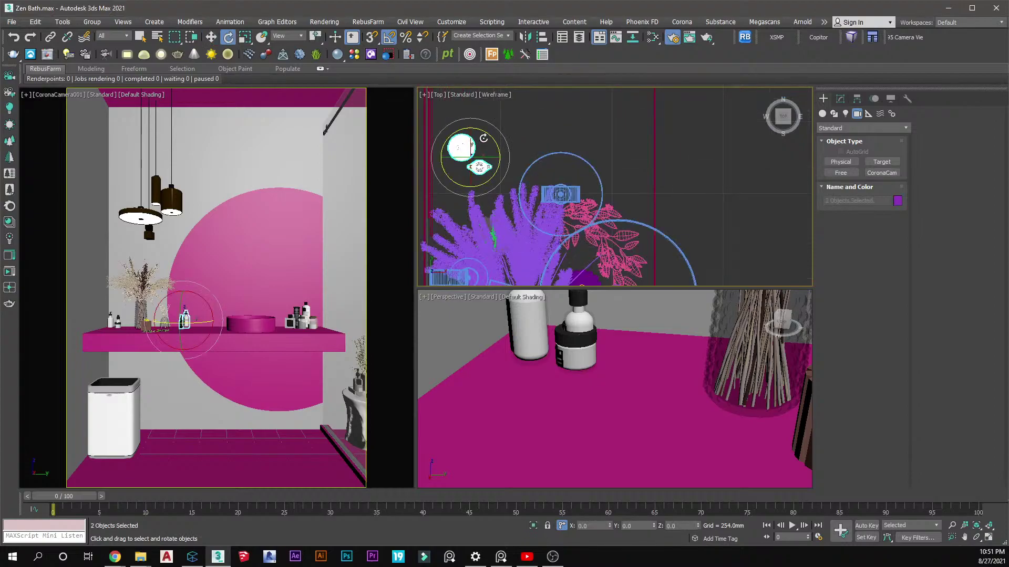
{"action": "left_click_drag", "start_coordinate": [485, 135], "coordinate": [522, 153]}
{"action": "left_click", "coordinate": [521, 152]}
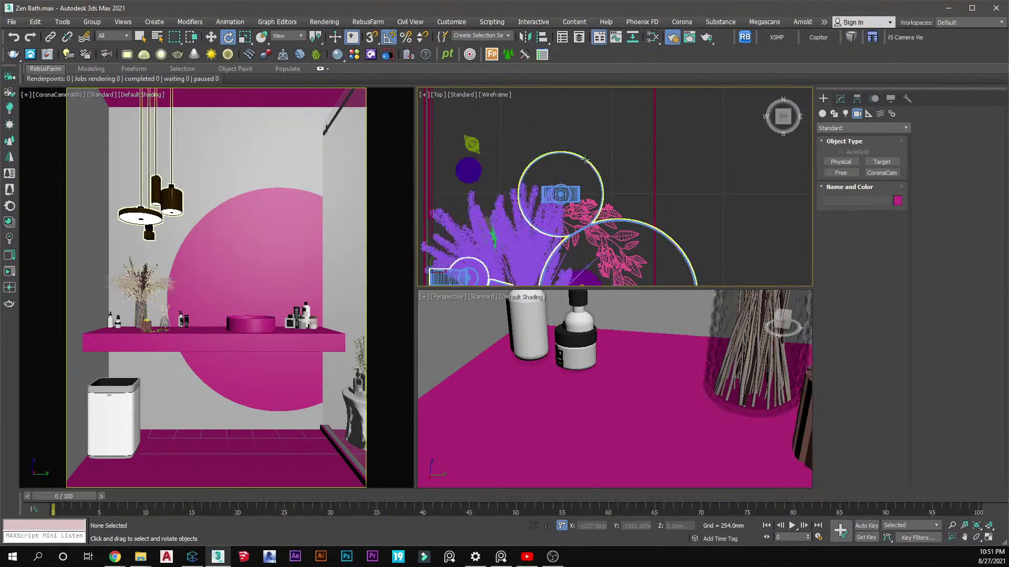
Select the cosmetics on both sides of the vase in the Top view and combine them into one group
{"action": "scroll", "coordinate": [559, 136], "scroll_direction": "down", "scroll_amount": 1}
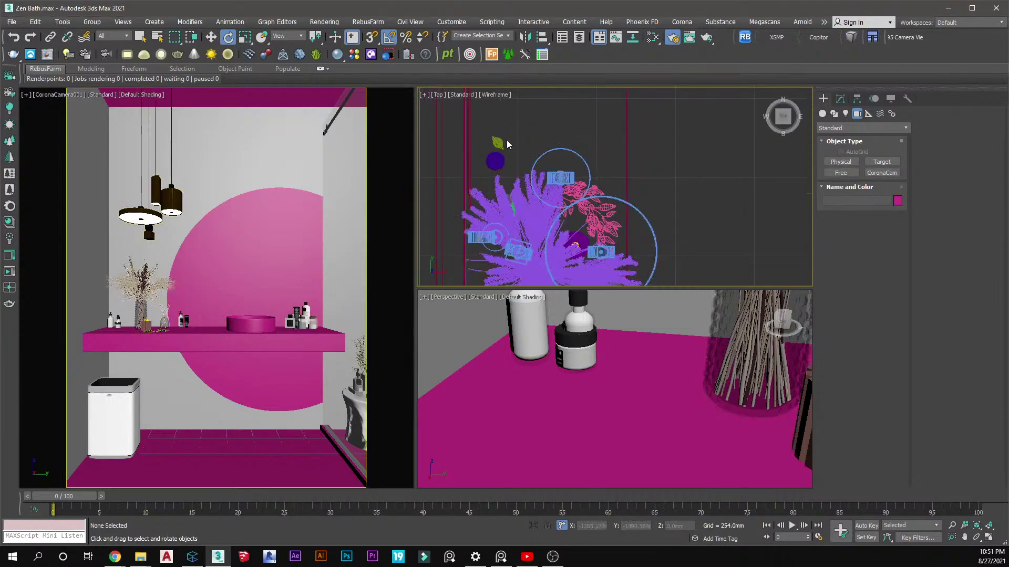
{"action": "scroll", "coordinate": [506, 142], "scroll_direction": "up", "scroll_amount": 2}
{"action": "left_click", "coordinate": [493, 167]}
{"action": "scroll", "coordinate": [543, 176], "scroll_direction": "down", "scroll_amount": 5}
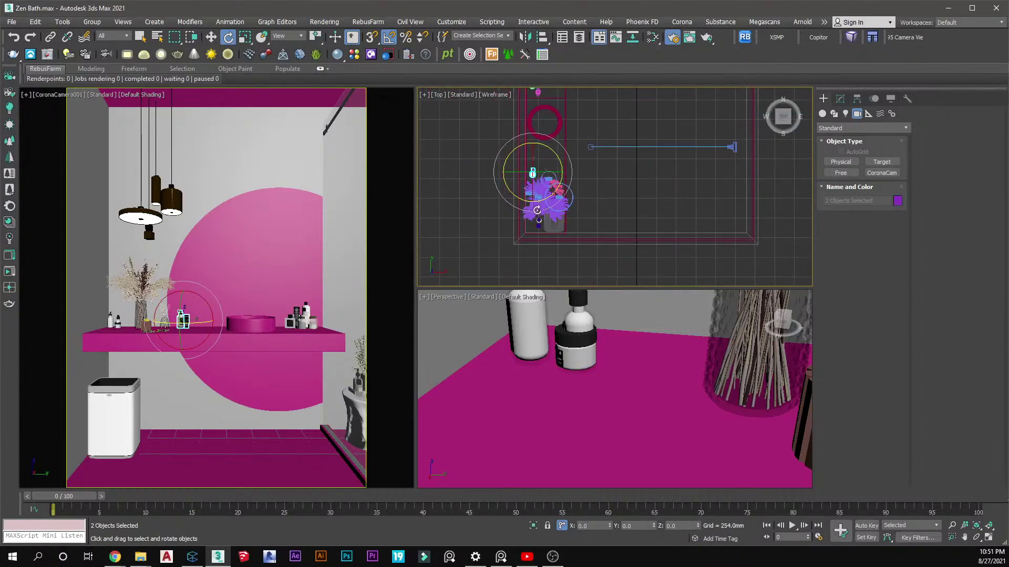
{"action": "scroll", "coordinate": [537, 209], "scroll_direction": "up", "scroll_amount": 8}
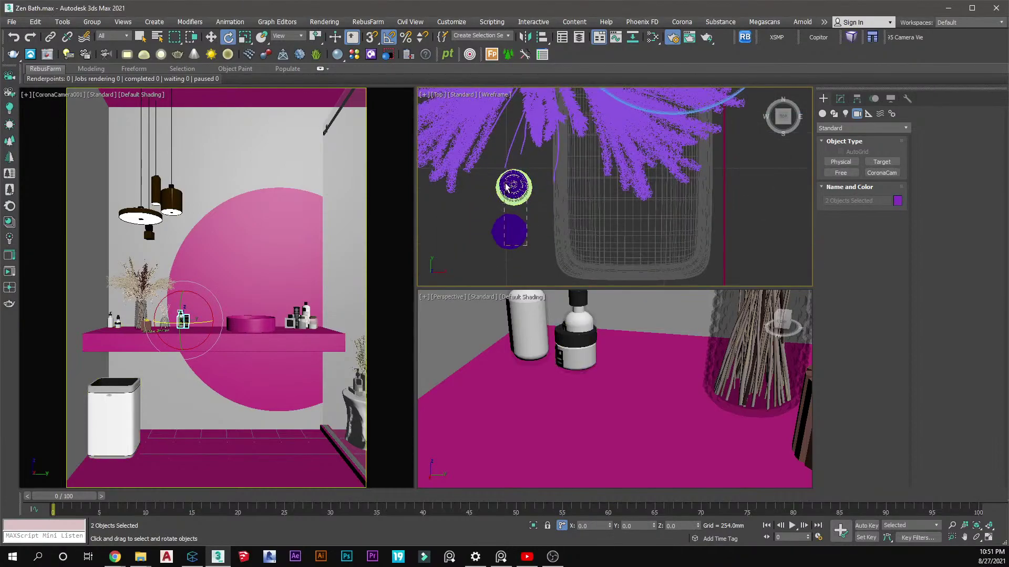
{"action": "left_click", "coordinate": [505, 187], "text": "ctrl"}
{"action": "right_click", "coordinate": [537, 199]}
{"action": "left_click", "coordinate": [557, 357]}
{"action": "left_click", "coordinate": [512, 301]}
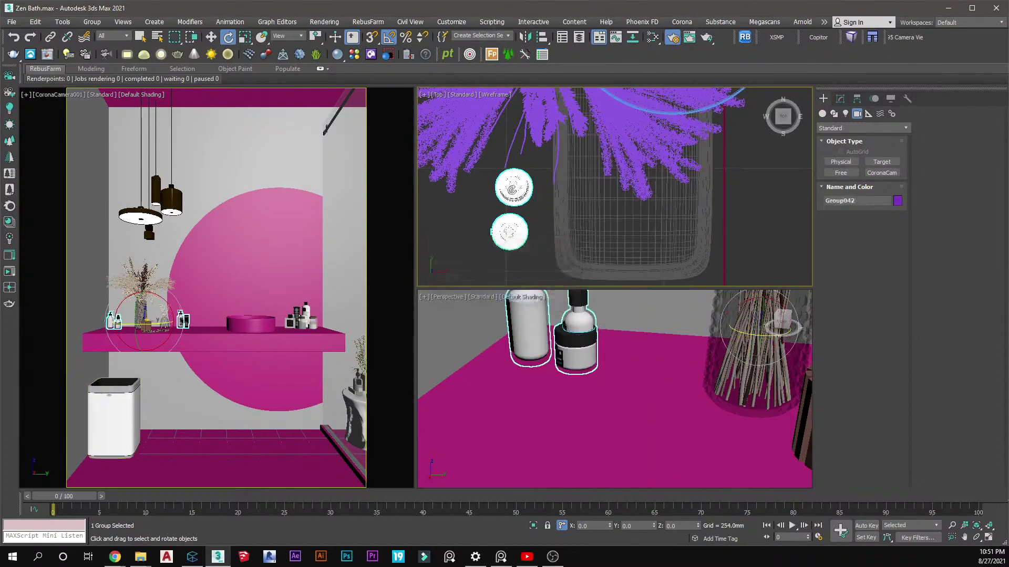
Align the cosmetics group to the countertop box on the Z position, matching its minimum to the countertop's maximum
{"action": "key", "text": "w"}
{"action": "left_click", "coordinate": [542, 37]}
{"action": "left_click", "coordinate": [586, 388]}
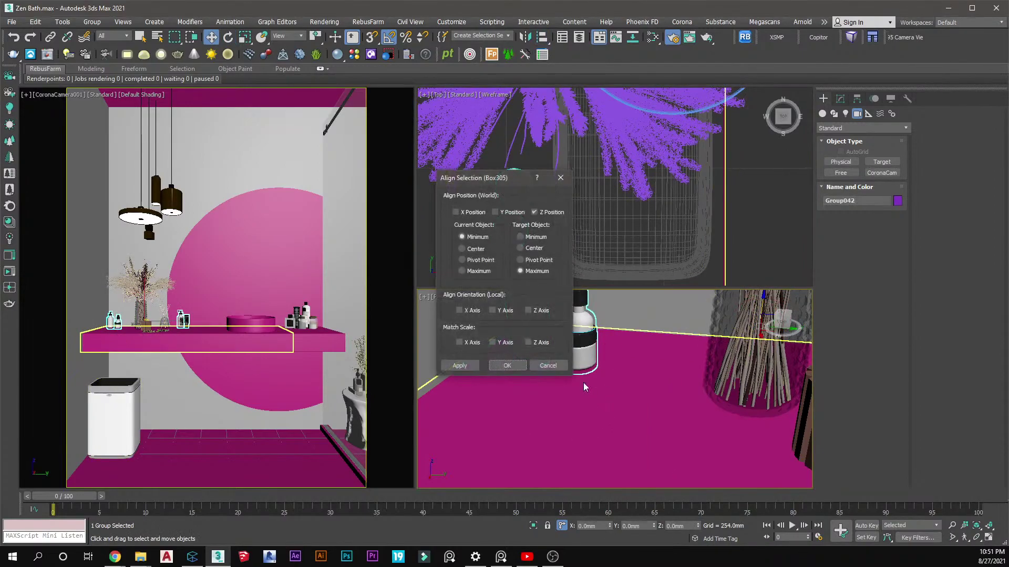
{"action": "left_click", "coordinate": [507, 366]}
{"action": "left_click", "coordinate": [522, 270]}
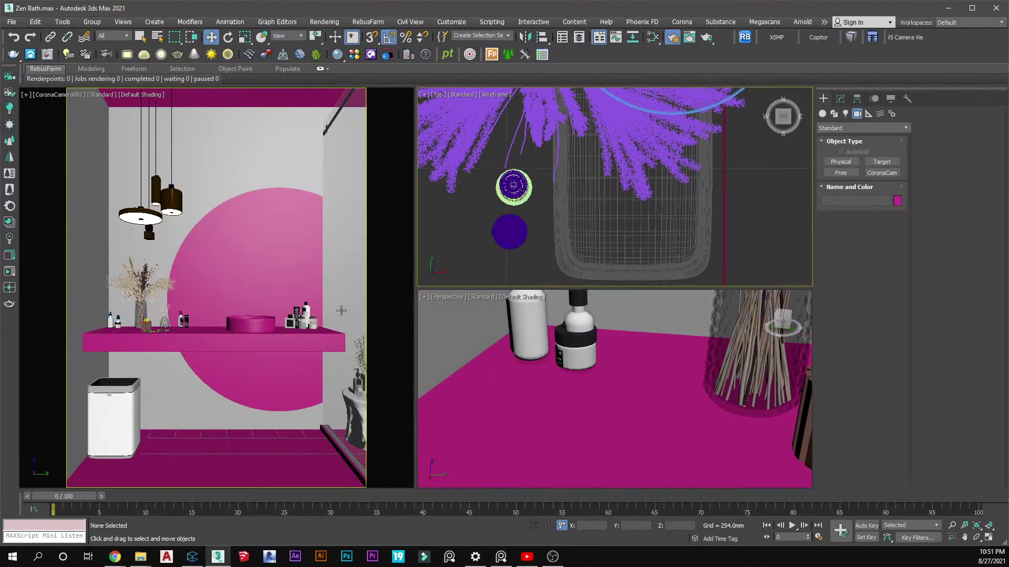
{"action": "key", "text": "alt+w"}
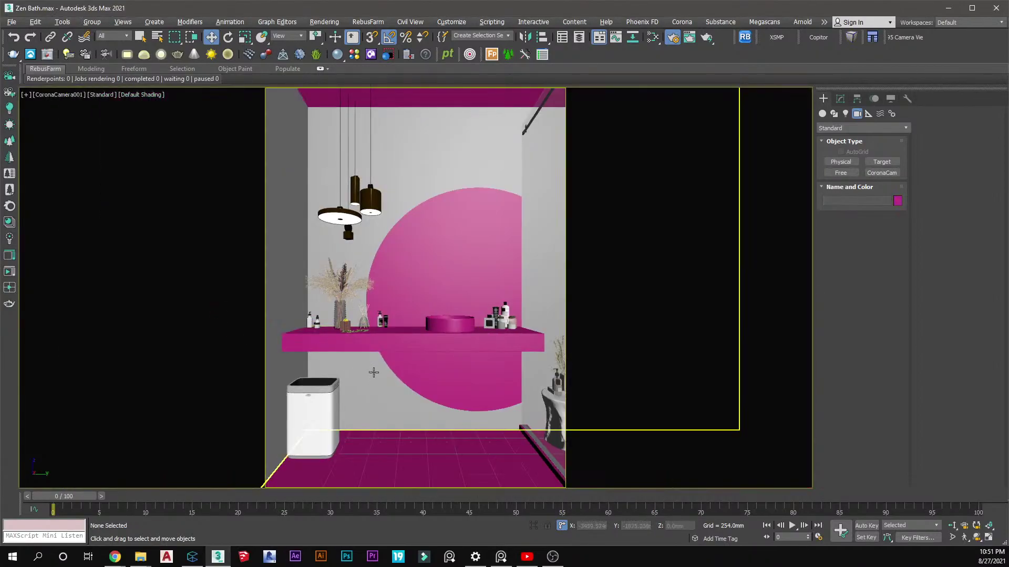
{"action": "key", "text": "alt+w"}
Try Clay shading and Edged Faces in the camera viewport, and return it to Default Shading without edges
{"action": "left_click", "coordinate": [55, 95]}
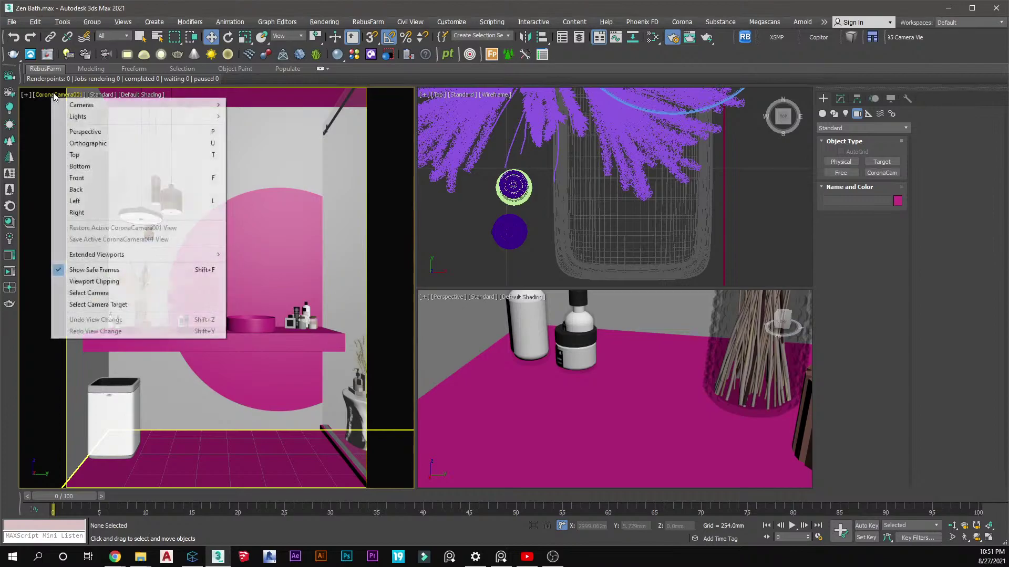
{"action": "left_click", "coordinate": [132, 95]}
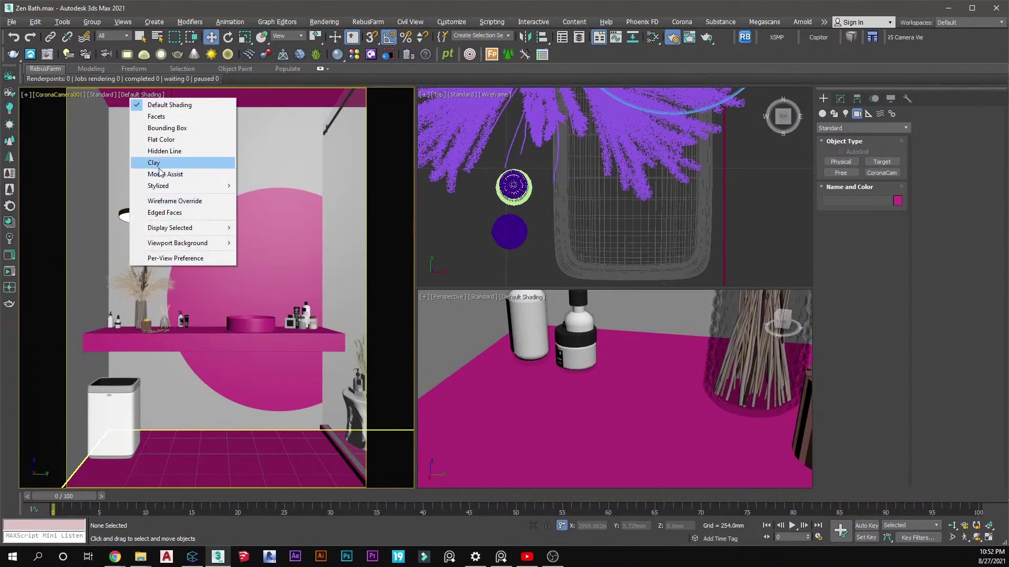
{"action": "left_click", "coordinate": [158, 174]}
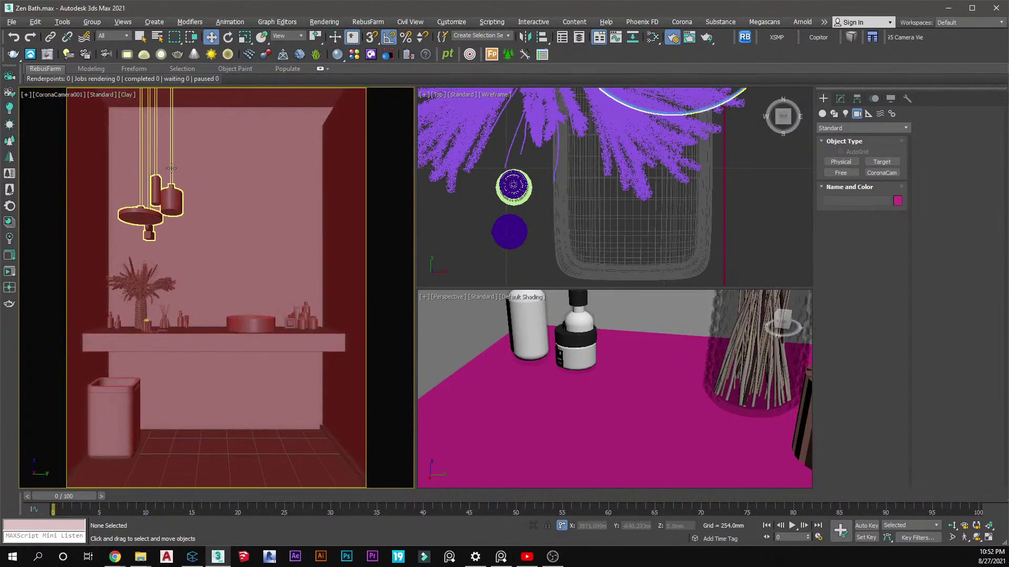
{"action": "left_click", "coordinate": [125, 97]}
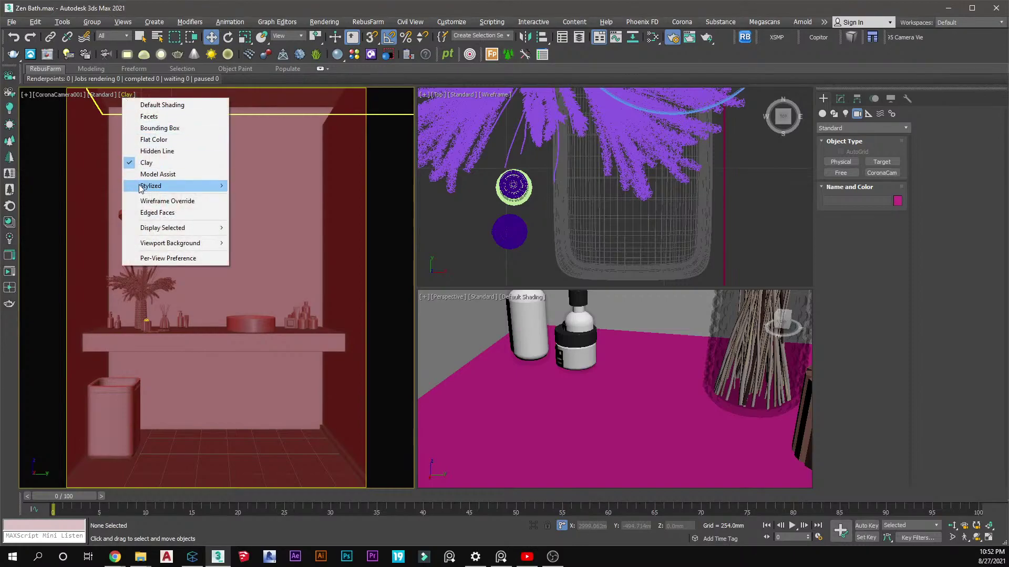
{"action": "left_click", "coordinate": [149, 211]}
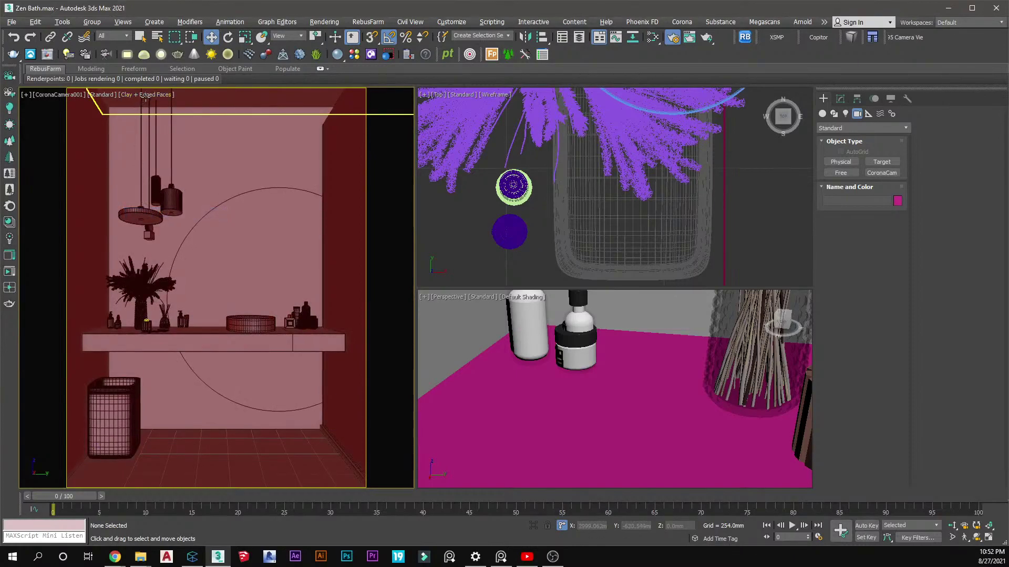
{"action": "left_click", "coordinate": [147, 95]}
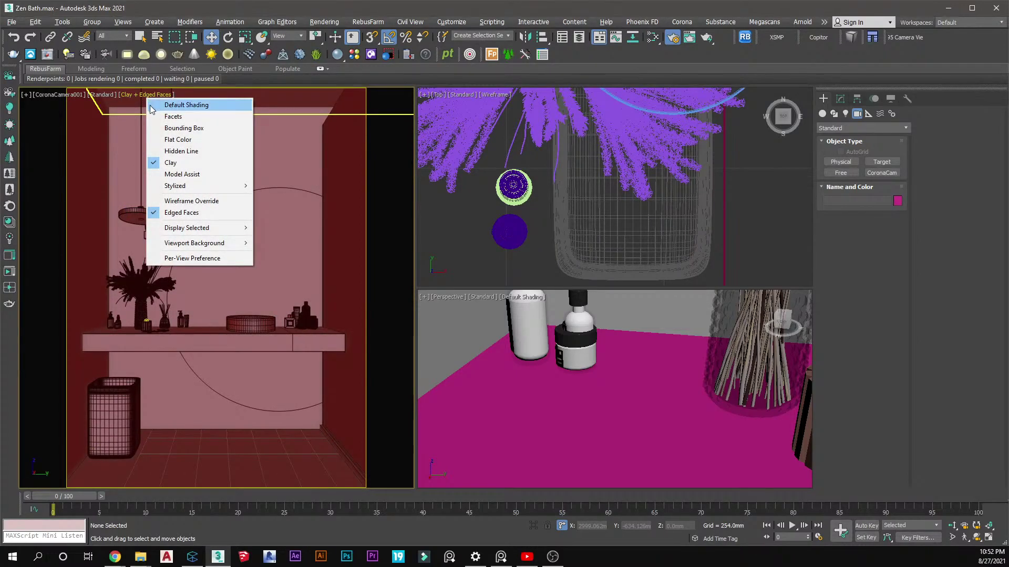
{"action": "left_click", "coordinate": [151, 108]}
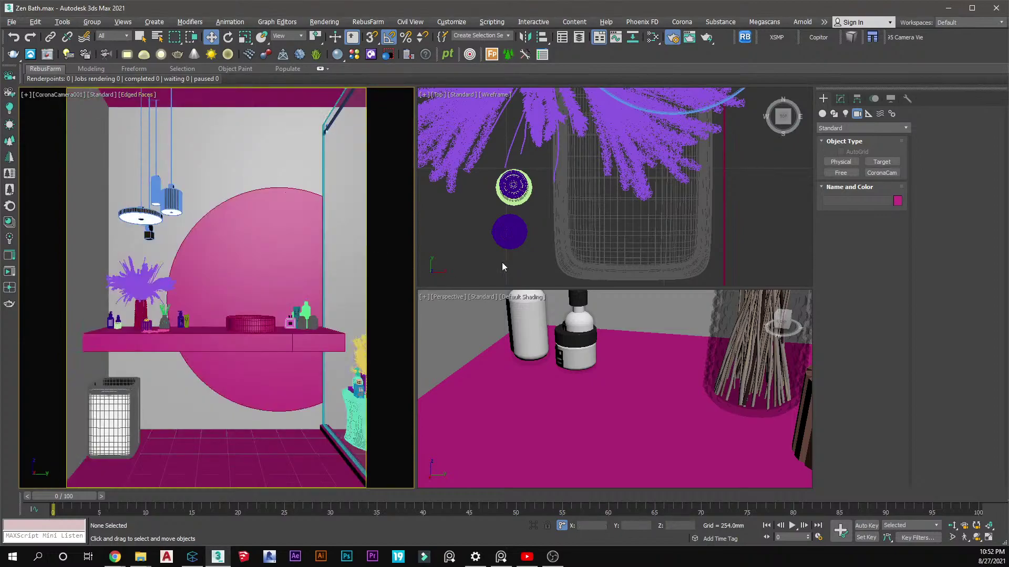
{"action": "mouse_move", "coordinate": [121, 79]}
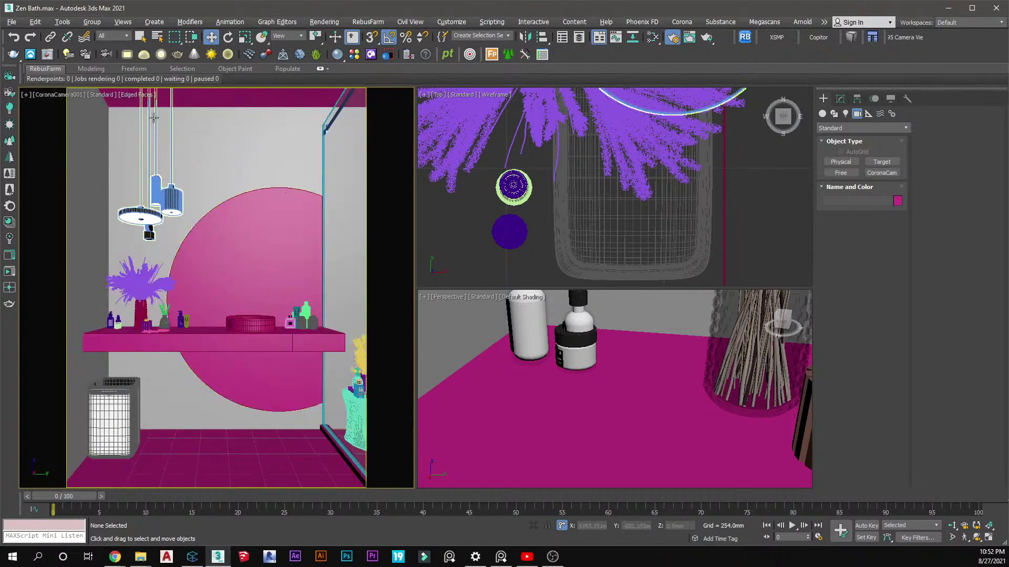
{"action": "left_click", "coordinate": [132, 96]}
{"action": "left_click", "coordinate": [158, 212]}
Create a targeted CoronaCam in the Top view, placed in front of the blue fixture at the side wall and aimed at the bathtub
{"action": "left_click", "coordinate": [494, 224]}
{"action": "left_click", "coordinate": [484, 231]}
{"action": "scroll", "coordinate": [526, 210], "scroll_direction": "down", "scroll_amount": 10}
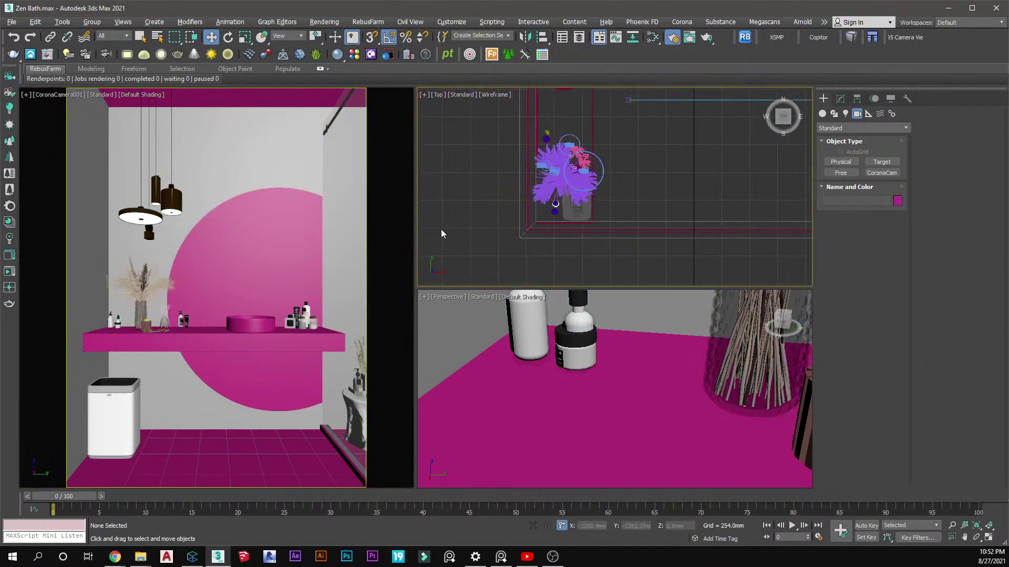
{"action": "scroll", "coordinate": [610, 195], "scroll_direction": "down", "scroll_amount": 2}
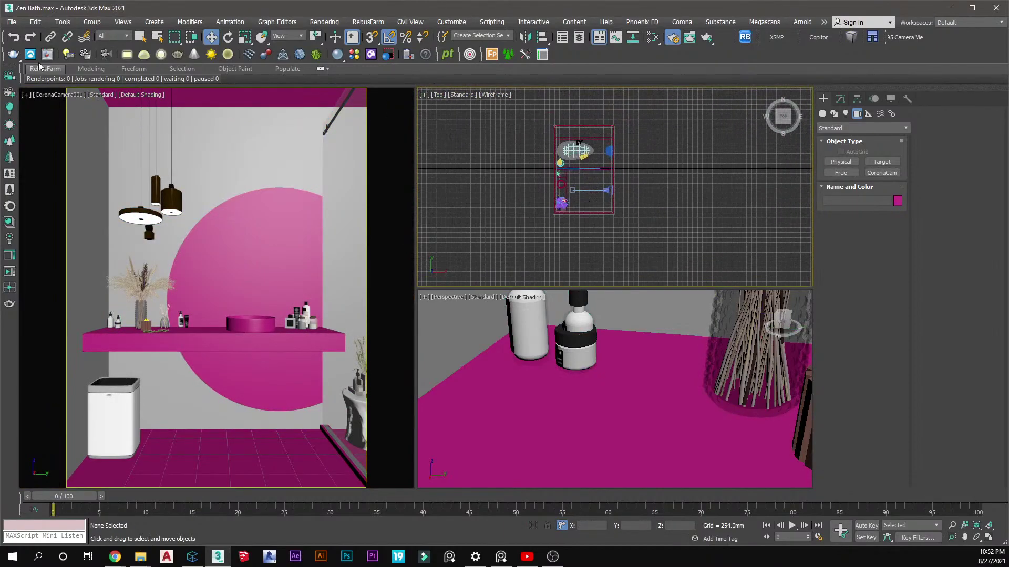
{"action": "left_click", "coordinate": [10, 77]}
{"action": "scroll", "coordinate": [592, 161], "scroll_direction": "up", "scroll_amount": 7}
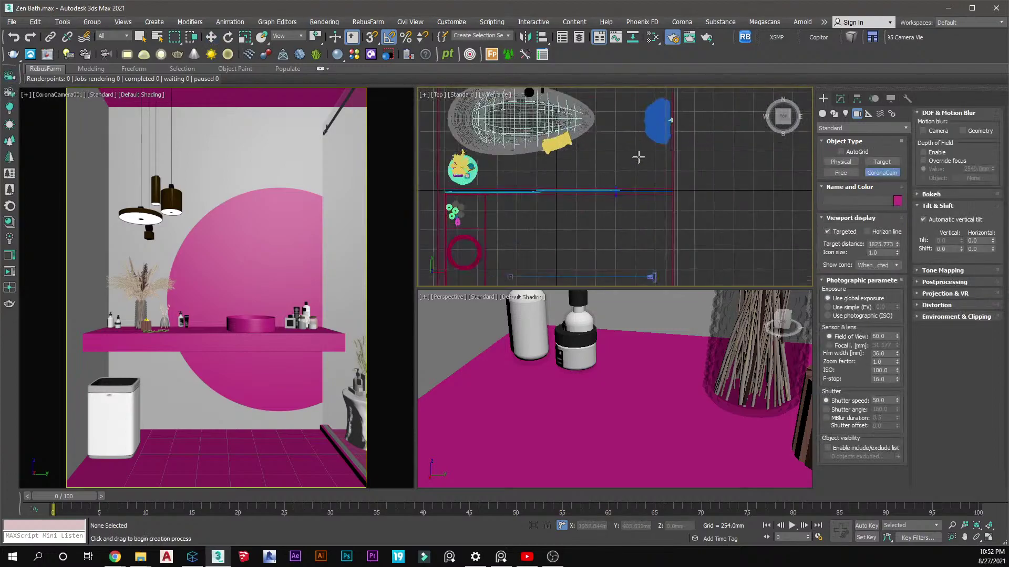
{"action": "scroll", "coordinate": [638, 159], "scroll_direction": "down", "scroll_amount": 4}
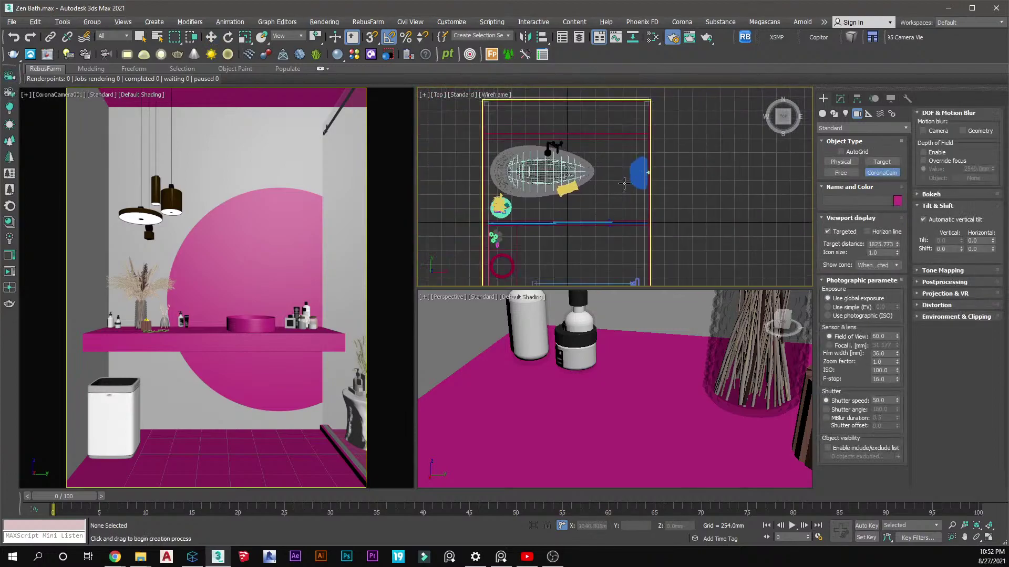
{"action": "left_click_drag", "start_coordinate": [627, 174], "coordinate": [557, 175]}
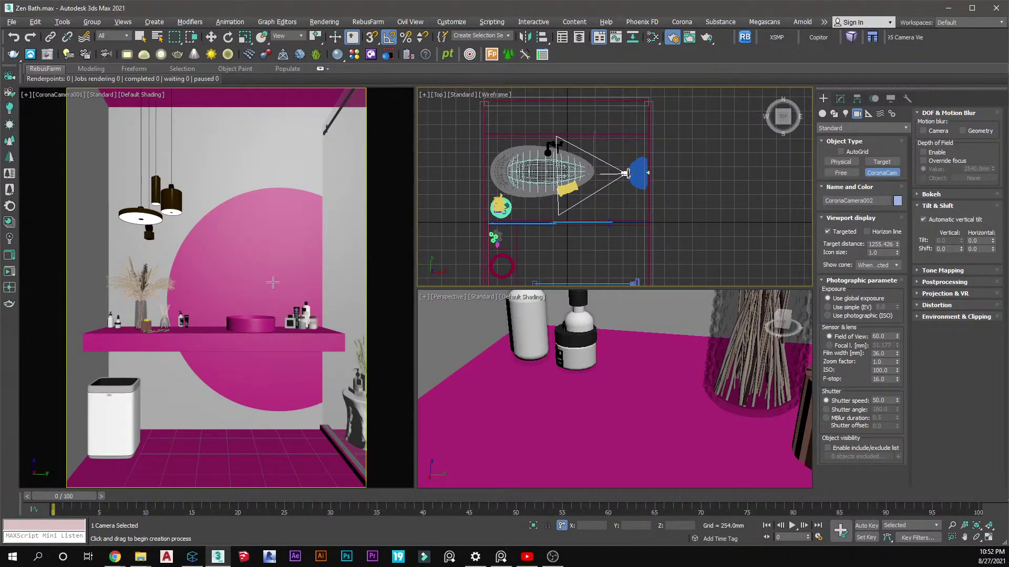
Look through the new camera in the large viewport and shift it to frame the bathtub, draped towel and side table
{"action": "key", "text": "c"}
{"action": "middle_click_drag", "start_coordinate": [273, 283], "coordinate": [279, 322]}
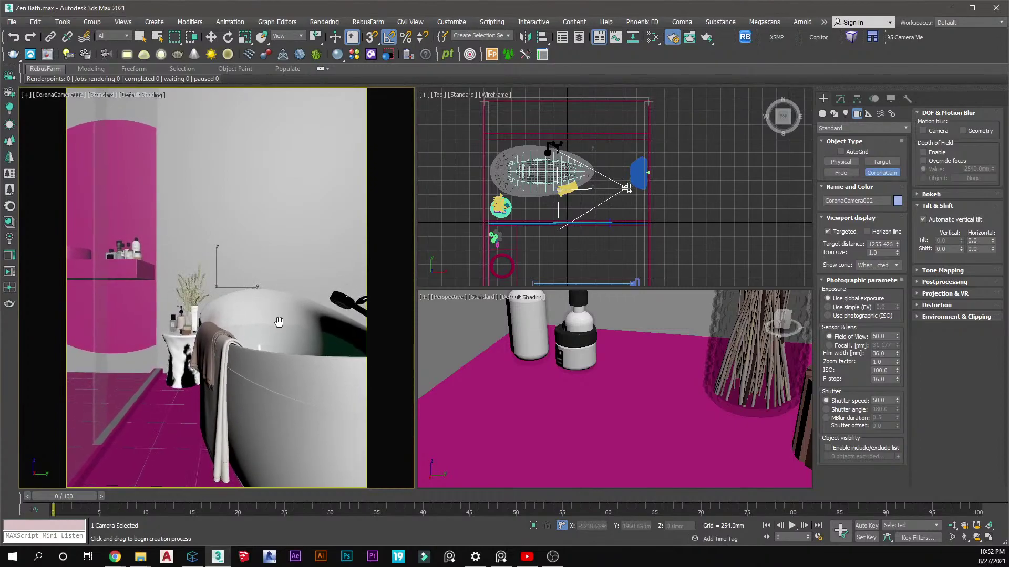
{"action": "left_click", "coordinate": [215, 37]}
{"action": "left_click", "coordinate": [458, 210]}
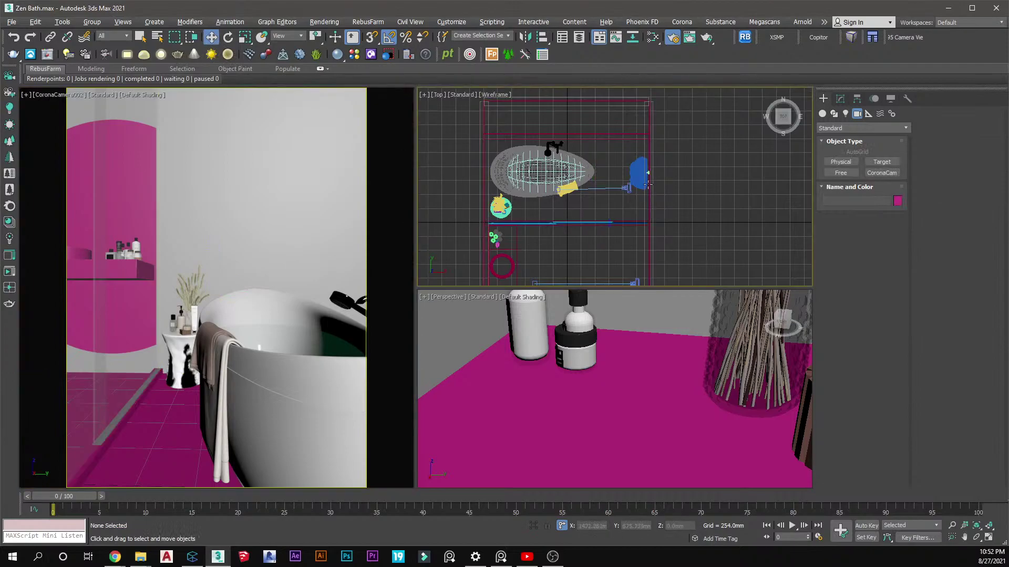
{"action": "key", "text": "alt+w"}
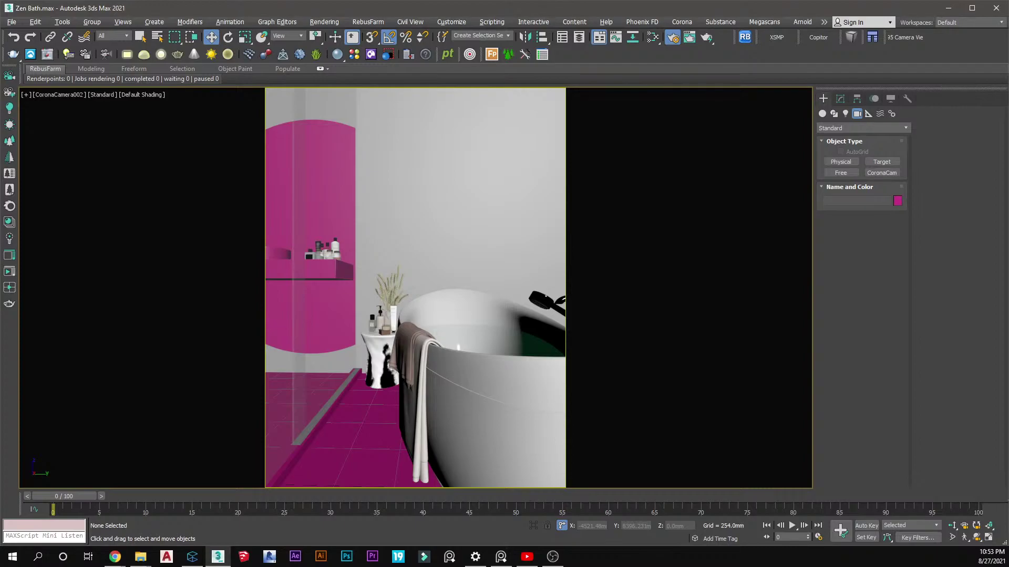
Switch to Connecter, close the enlarged cosmetics preview and collapse the BATHROOM - DECOR folder
{"action": "key", "text": "alt+Tab"}
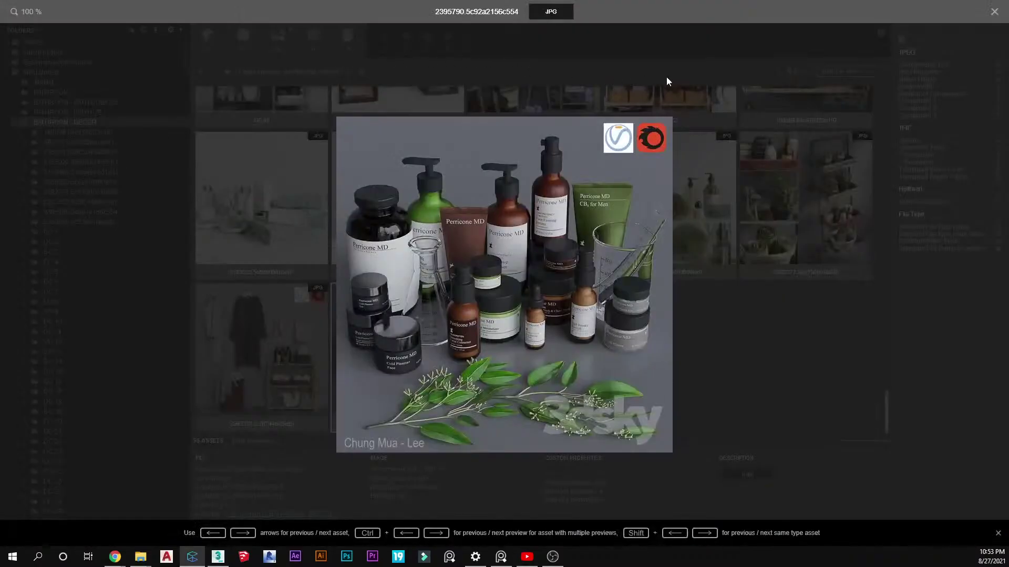
{"action": "left_click", "coordinate": [670, 78]}
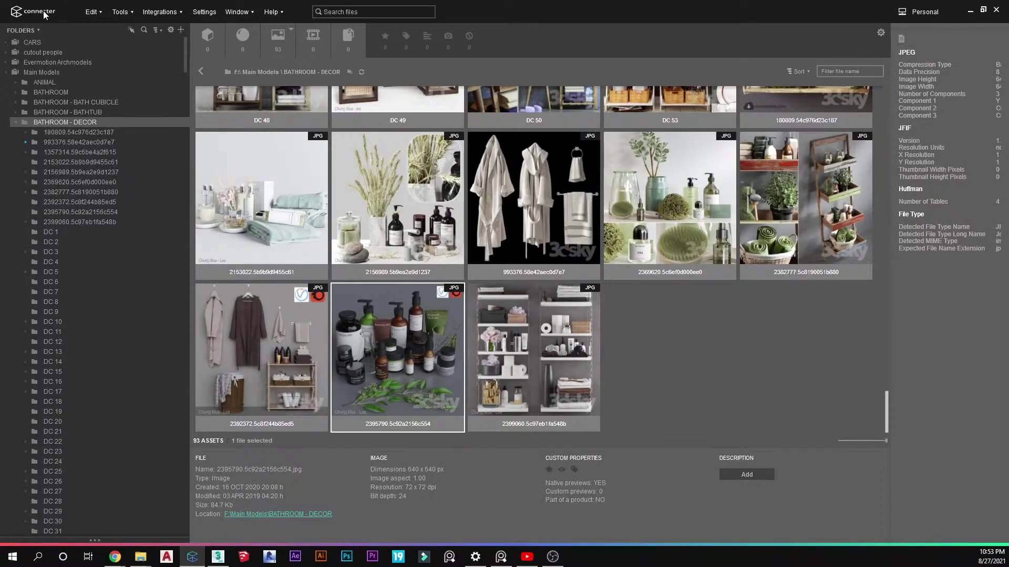
{"action": "left_click", "coordinate": [16, 123]}
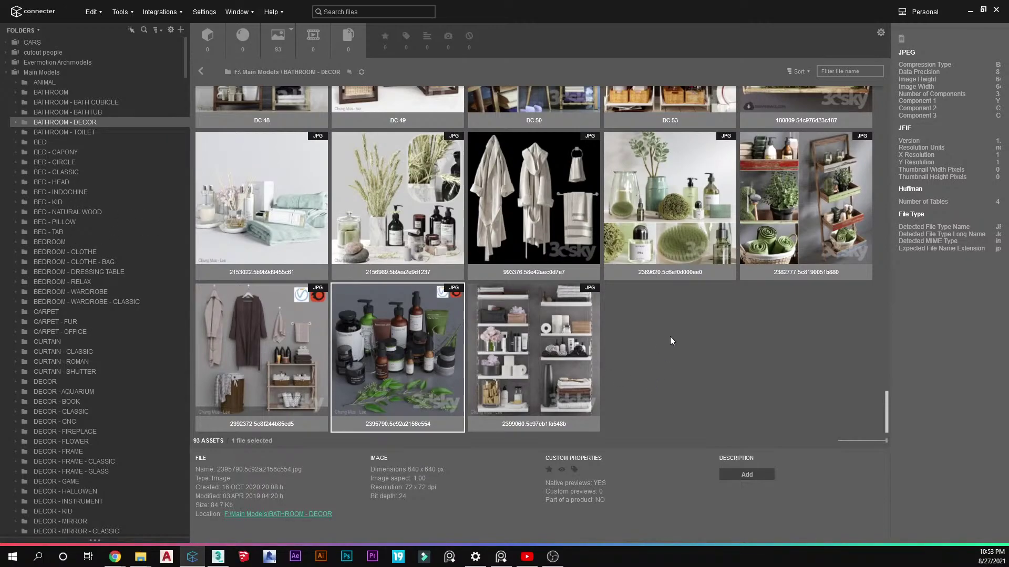
Switch to 3ds Max and shift the bathtub camera slightly so more of the tub and its black faucet is in frame
{"action": "left_click", "coordinate": [242, 535]}
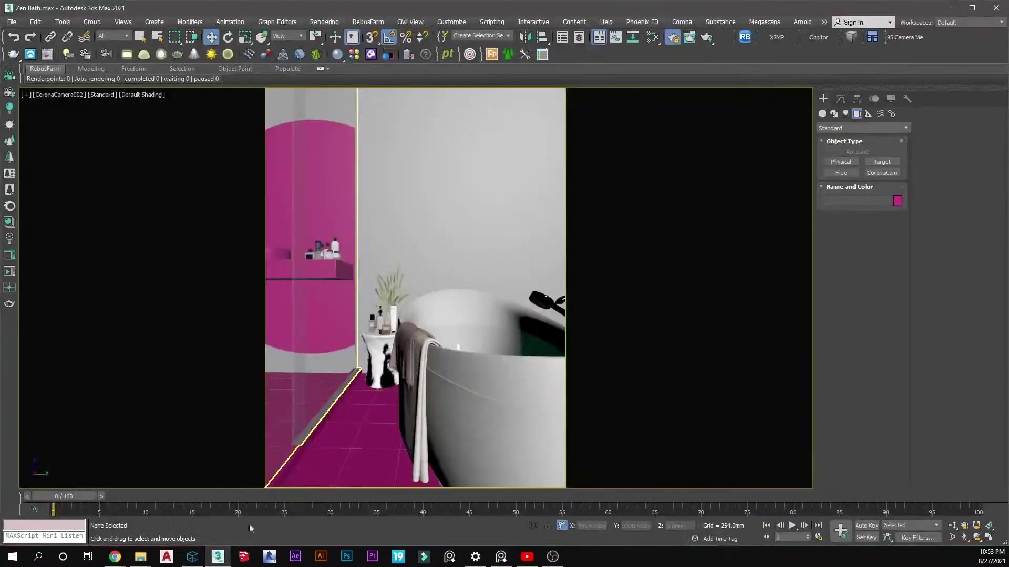
{"action": "mouse_move", "coordinate": [450, 175]}
{"action": "middle_mouse_down"}
{"action": "mouse_move", "coordinate": [326, 162]}
{"action": "mouse_move", "coordinate": [435, 169]}
{"action": "middle_mouse_up"}
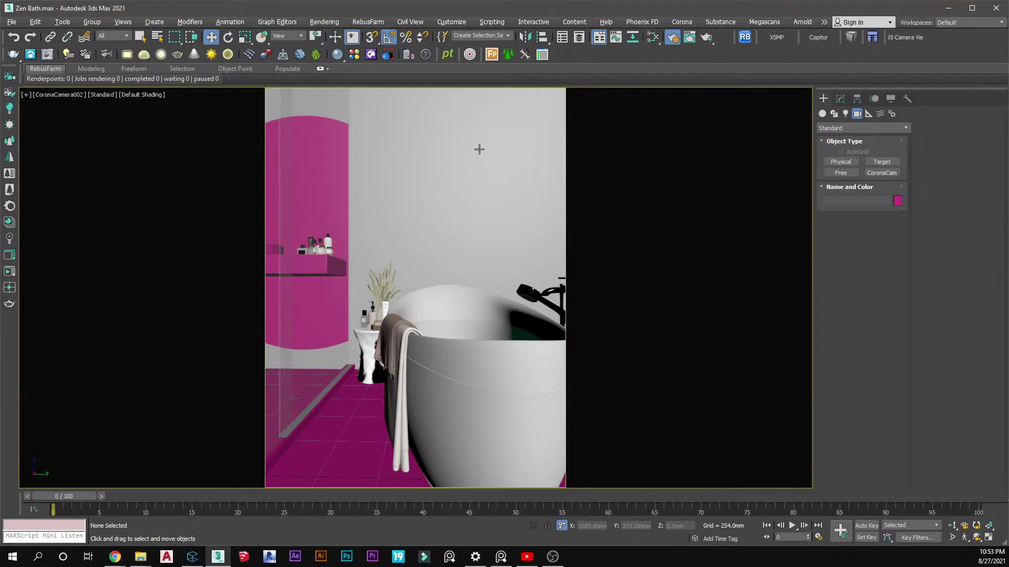
{"action": "middle_click_drag", "start_coordinate": [480, 149], "coordinate": [479, 151]}
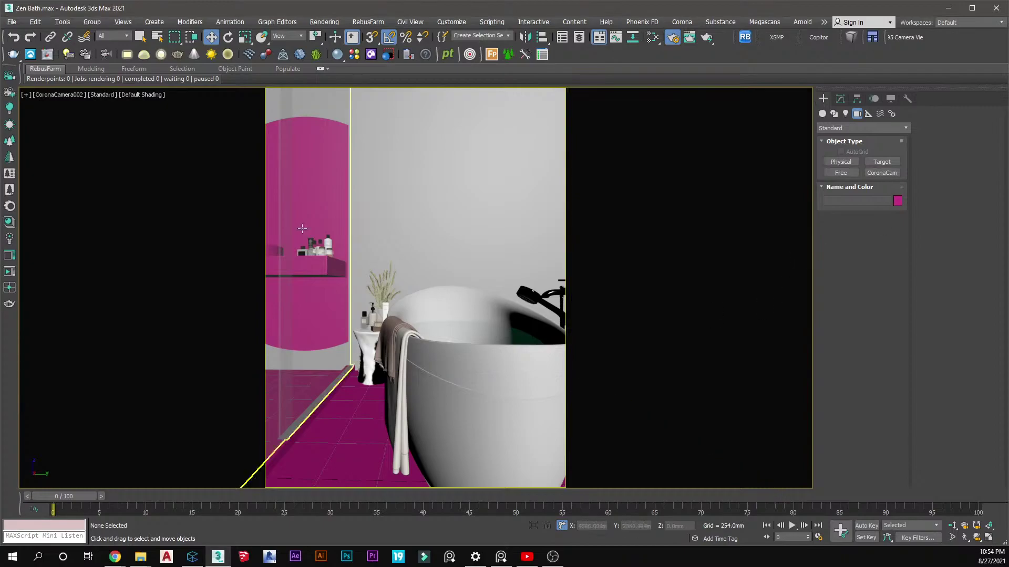
{"action": "key", "text": "alt+w"}
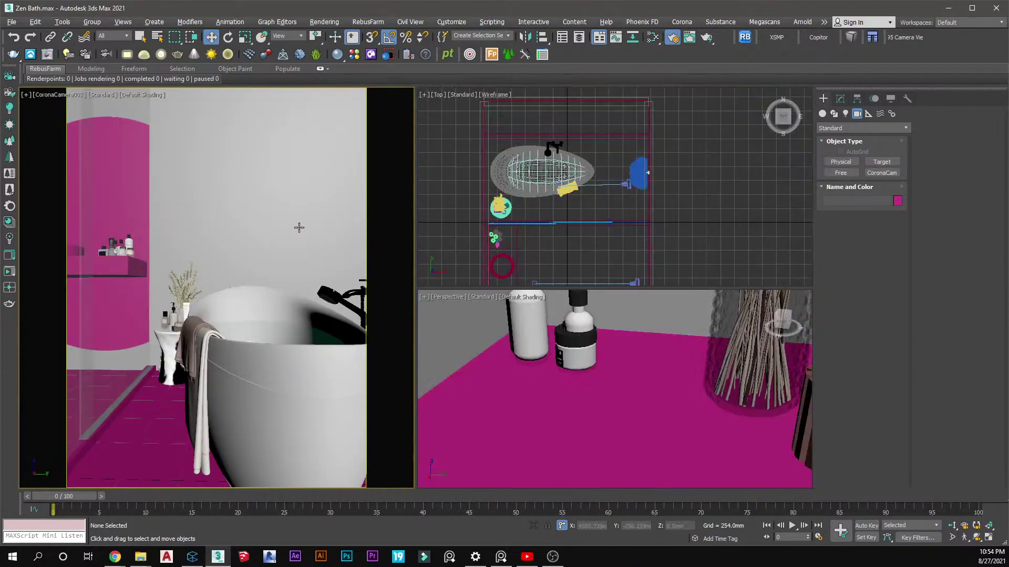
{"action": "left_click", "coordinate": [447, 180]}
{"action": "scroll", "coordinate": [587, 160], "scroll_direction": "down", "scroll_amount": 3}
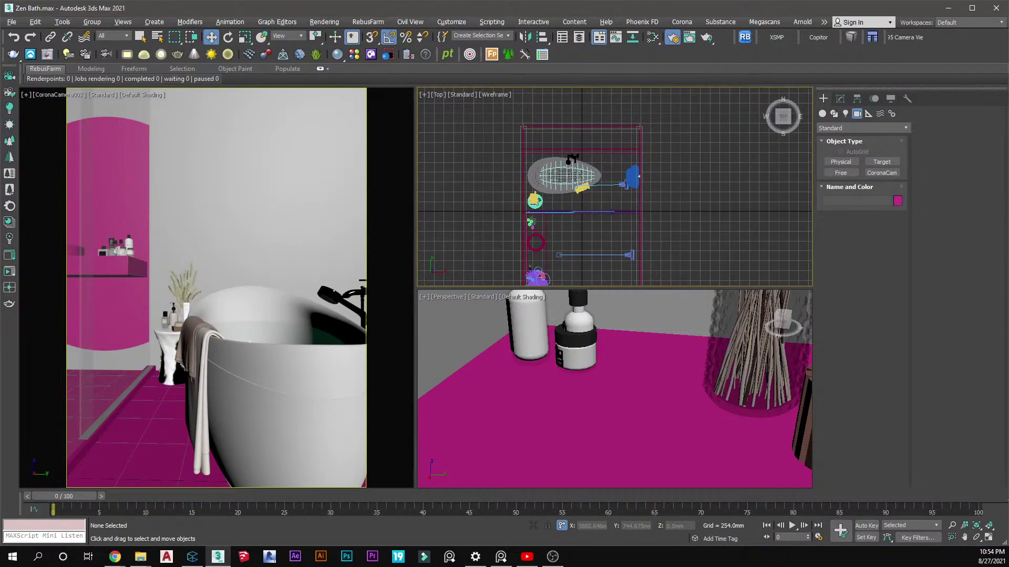
Switch to Connecter and open the DOOR folder under Main Models
{"action": "key", "text": "alt+Tab"}
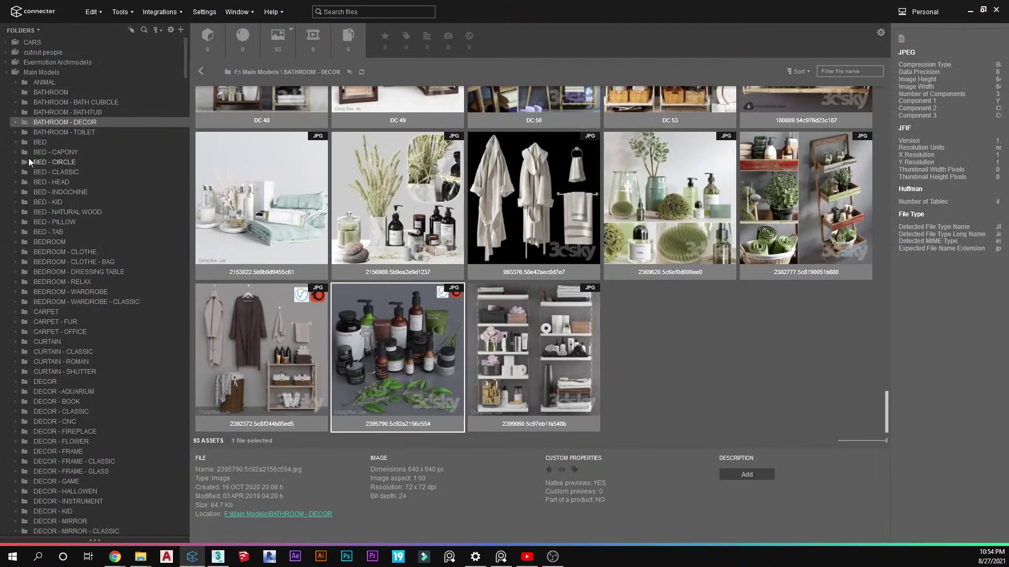
{"action": "scroll", "coordinate": [124, 343], "scroll_direction": "down", "scroll_amount": 1}
{"action": "scroll", "coordinate": [124, 343], "scroll_direction": "down", "scroll_amount": 5}
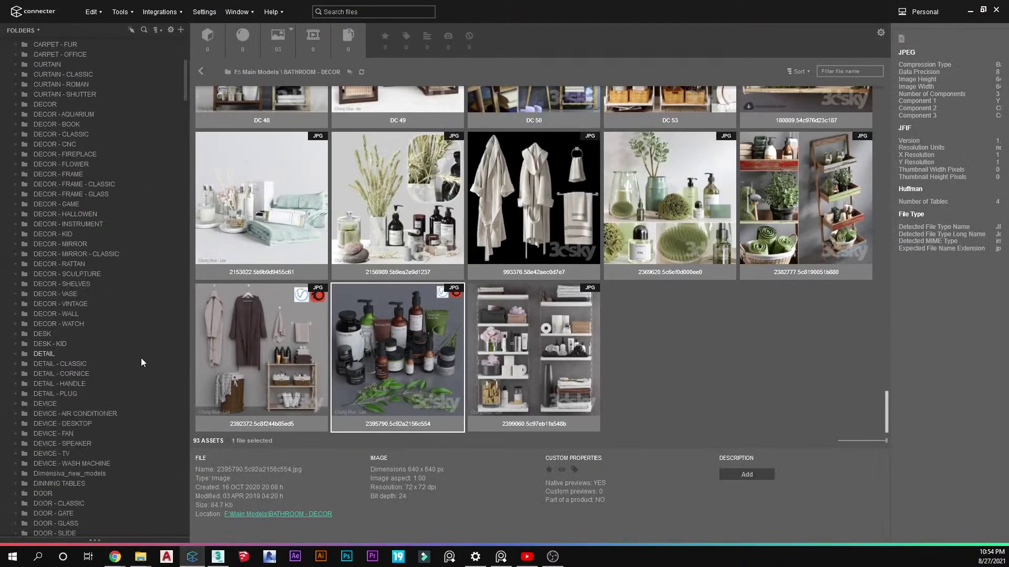
{"action": "scroll", "coordinate": [129, 434], "scroll_direction": "down", "scroll_amount": 2}
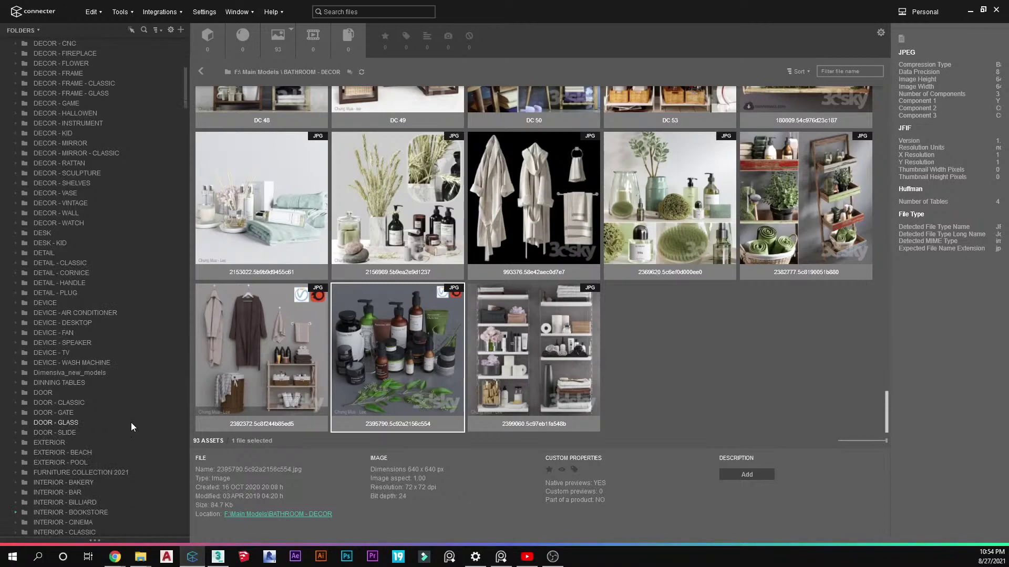
{"action": "scroll", "coordinate": [125, 425], "scroll_direction": "down", "scroll_amount": 5}
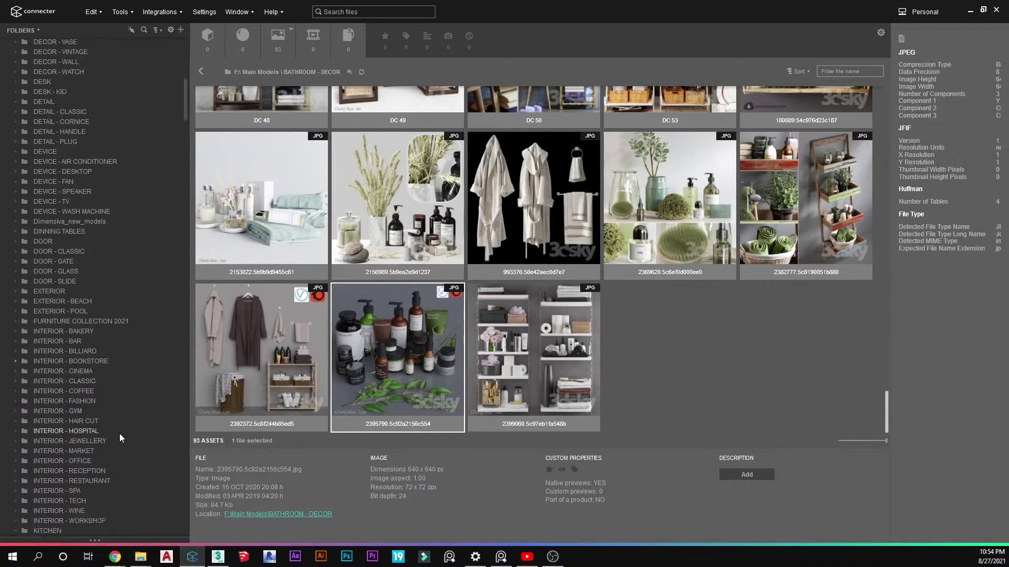
{"action": "scroll", "coordinate": [93, 401], "scroll_direction": "down", "scroll_amount": 3}
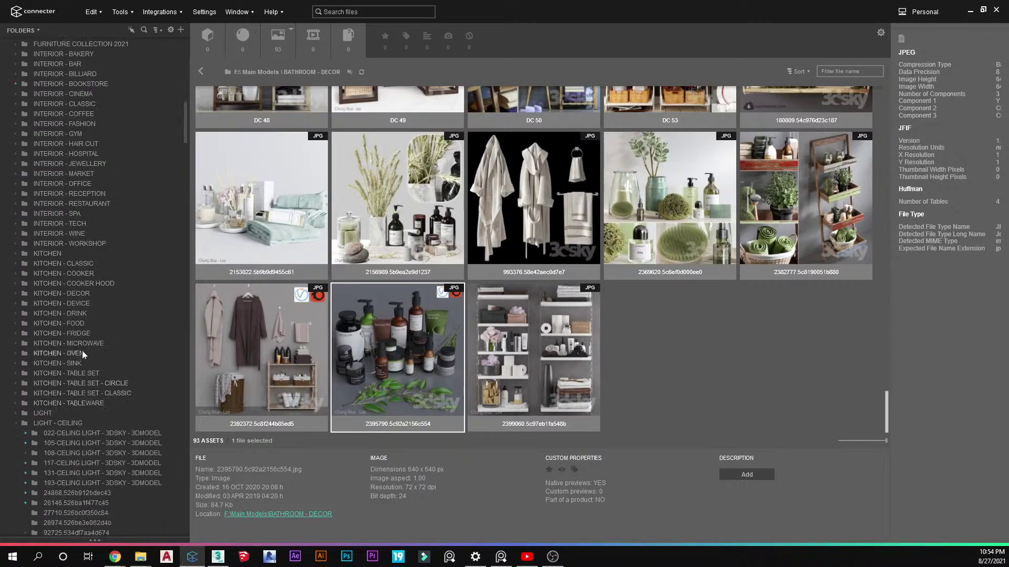
{"action": "scroll", "coordinate": [80, 360], "scroll_direction": "up", "scroll_amount": 3}
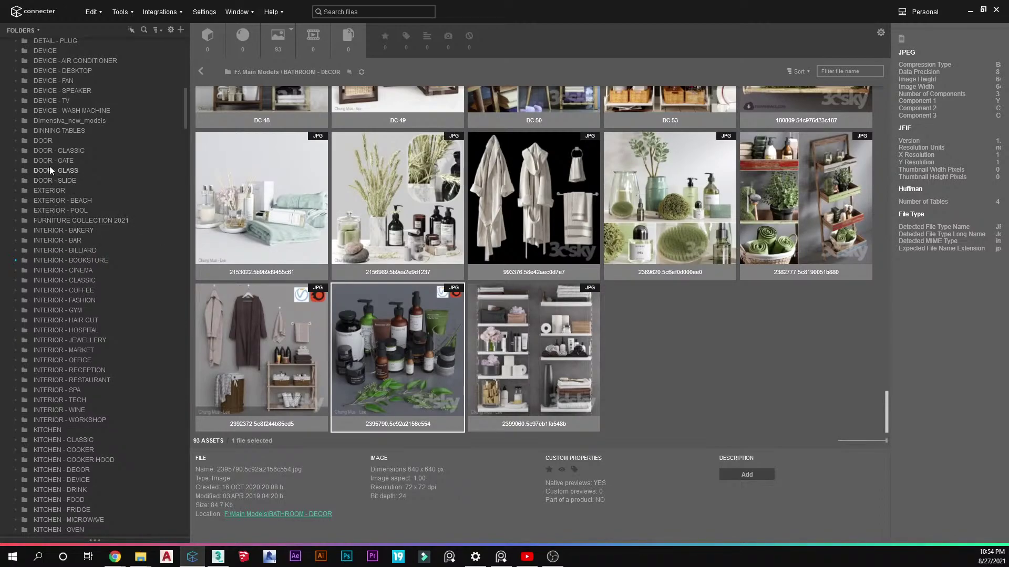
{"action": "scroll", "coordinate": [53, 150], "scroll_direction": "up", "scroll_amount": 6}
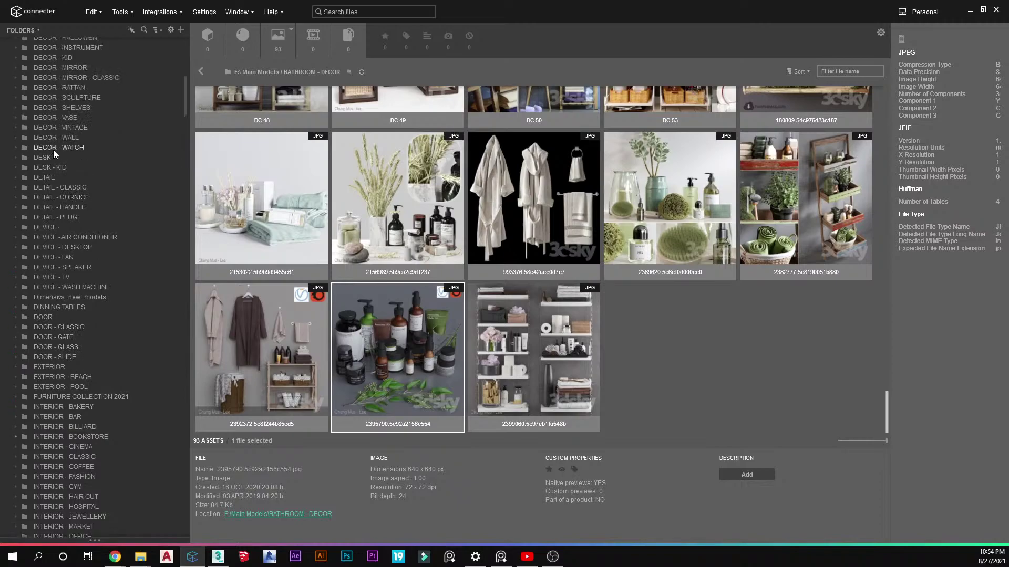
{"action": "left_click", "coordinate": [45, 318]}
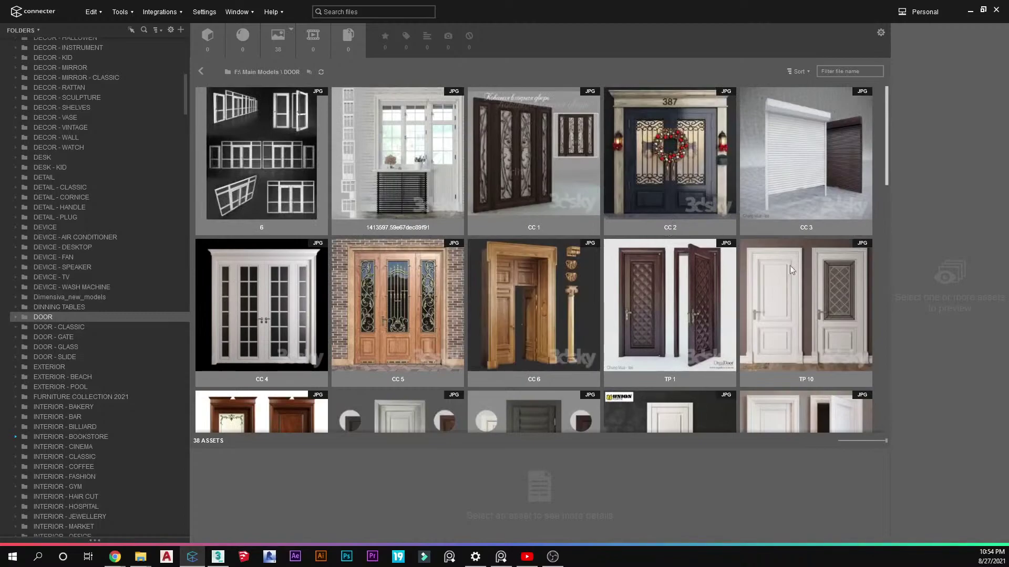
Browse the DOOR, DOOR - GLASS and DOOR - SLIDE folders for a suitable door model
{"action": "scroll", "coordinate": [526, 355], "scroll_direction": "down", "scroll_amount": 5}
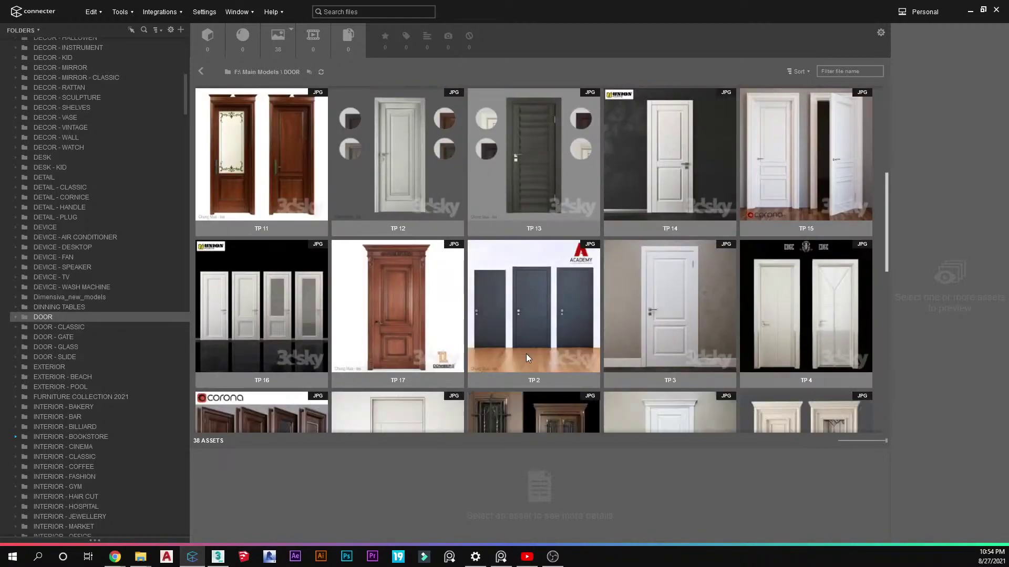
{"action": "scroll", "coordinate": [525, 353], "scroll_direction": "down", "scroll_amount": 7}
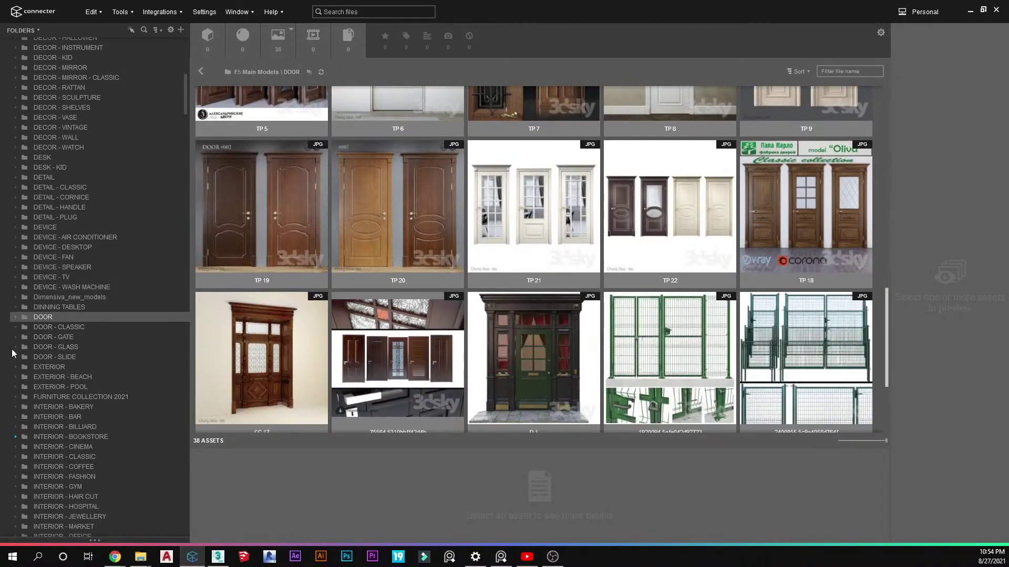
{"action": "left_click", "coordinate": [58, 347]}
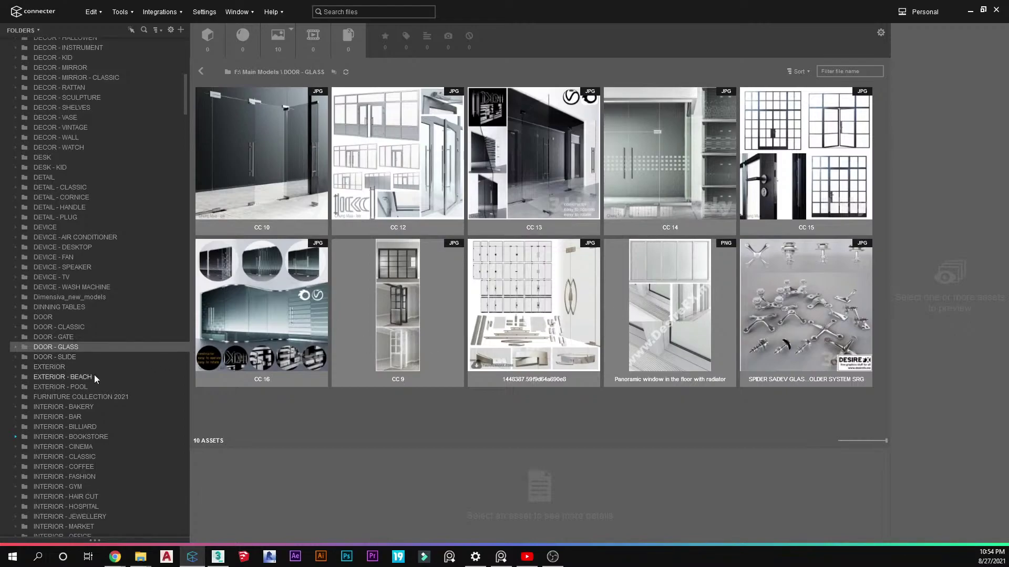
{"action": "left_click", "coordinate": [71, 357]}
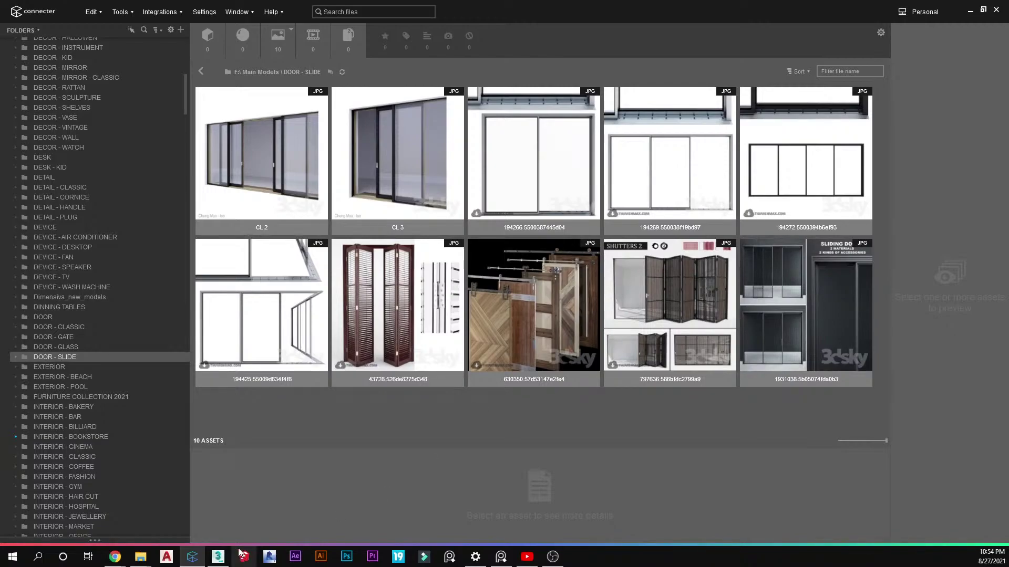
{"action": "mouse_move", "coordinate": [224, 561]}
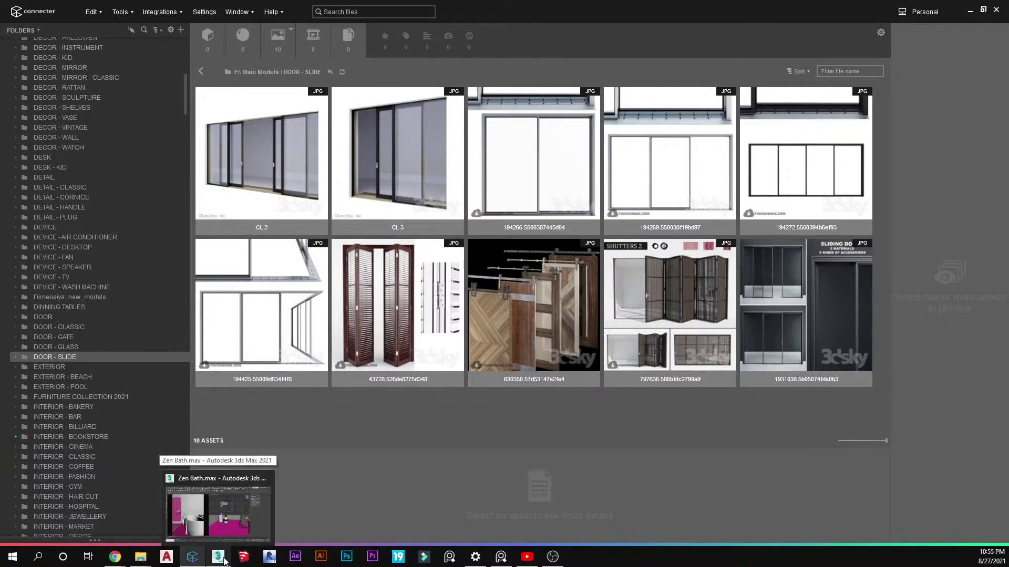
{"action": "left_click", "coordinate": [218, 557]}
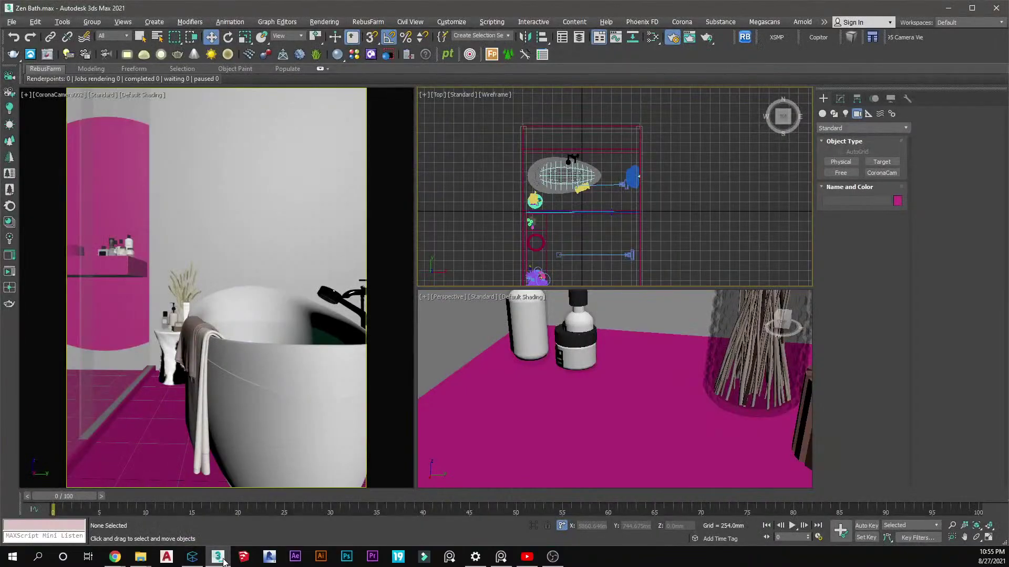
{"action": "left_click", "coordinate": [218, 556]}
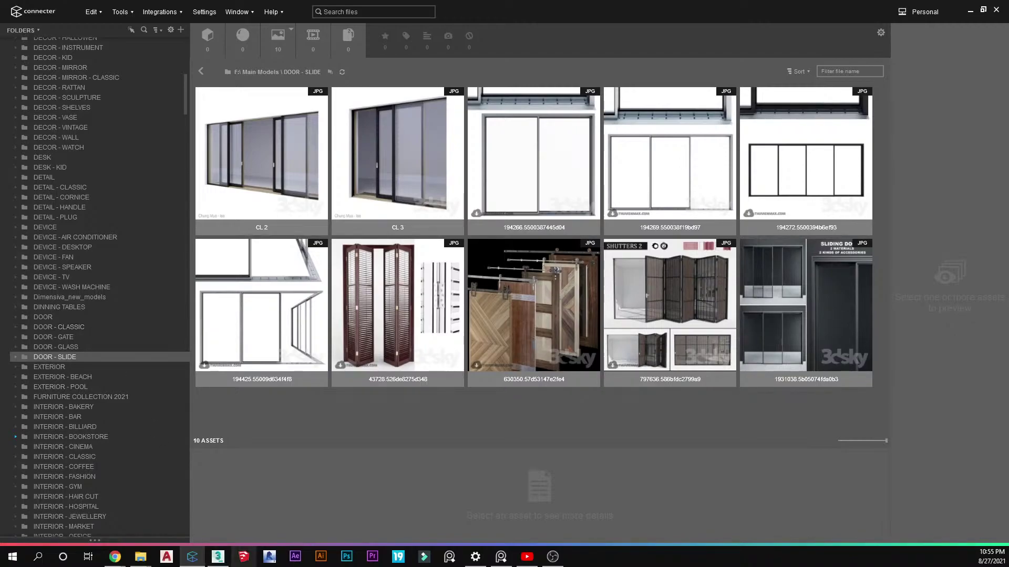
{"action": "left_click", "coordinate": [218, 557]}
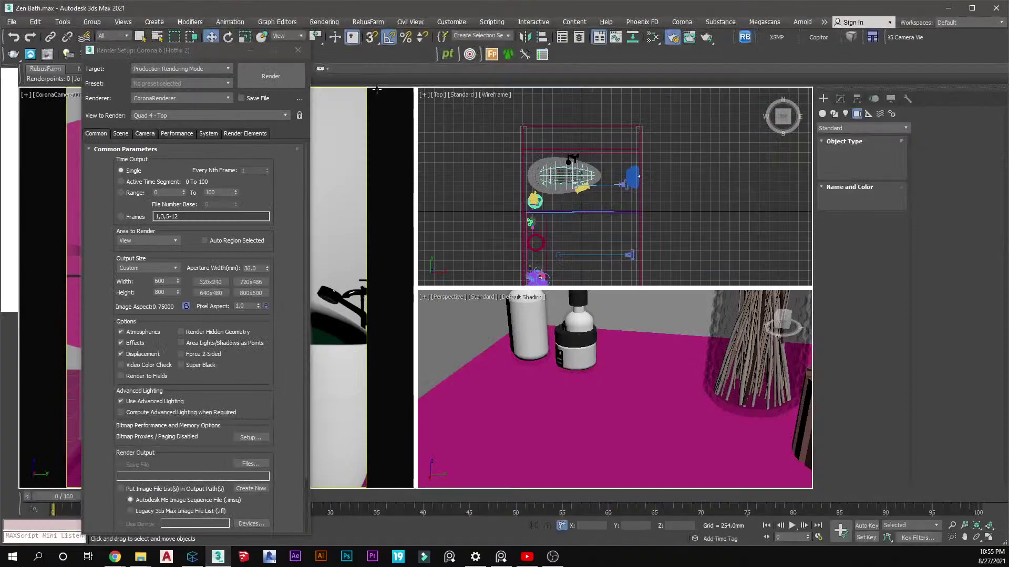
{"action": "left_click", "coordinate": [451, 22]}
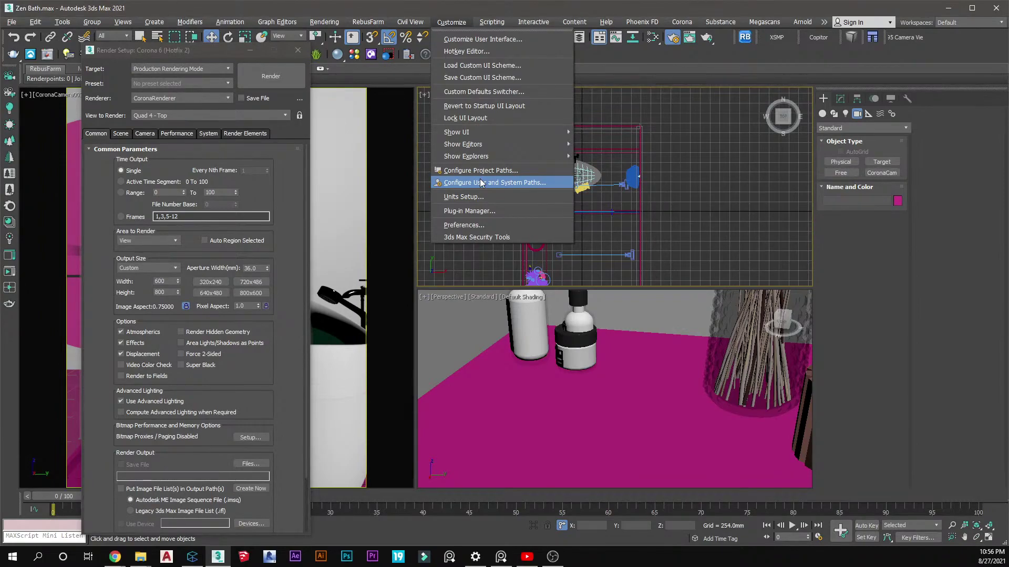
{"action": "left_click", "coordinate": [732, 165]}
{"action": "left_click", "coordinate": [556, 212]}
{"action": "left_click", "coordinate": [298, 50]}
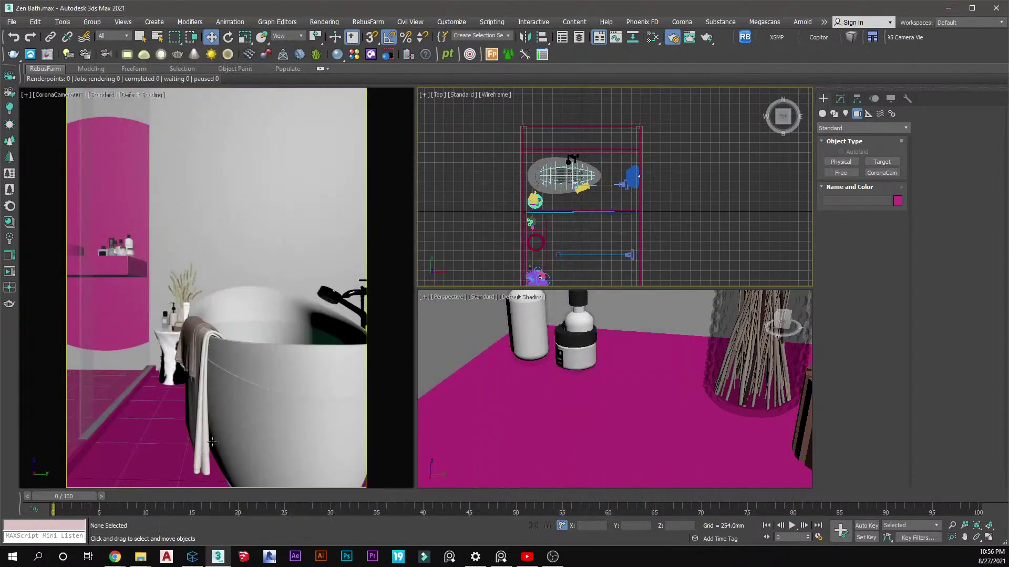
Switch to Connecter, view the enlarged preview of the black four-panel sliding door 194272.5500394b6ef93 and close it
{"action": "left_click", "coordinate": [192, 556]}
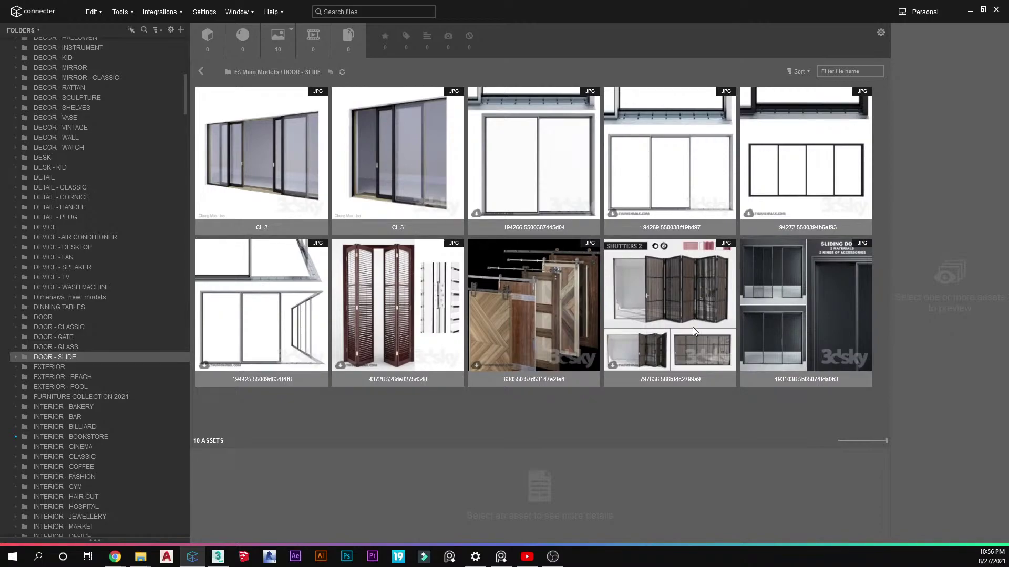
{"action": "double_click", "coordinate": [777, 192]}
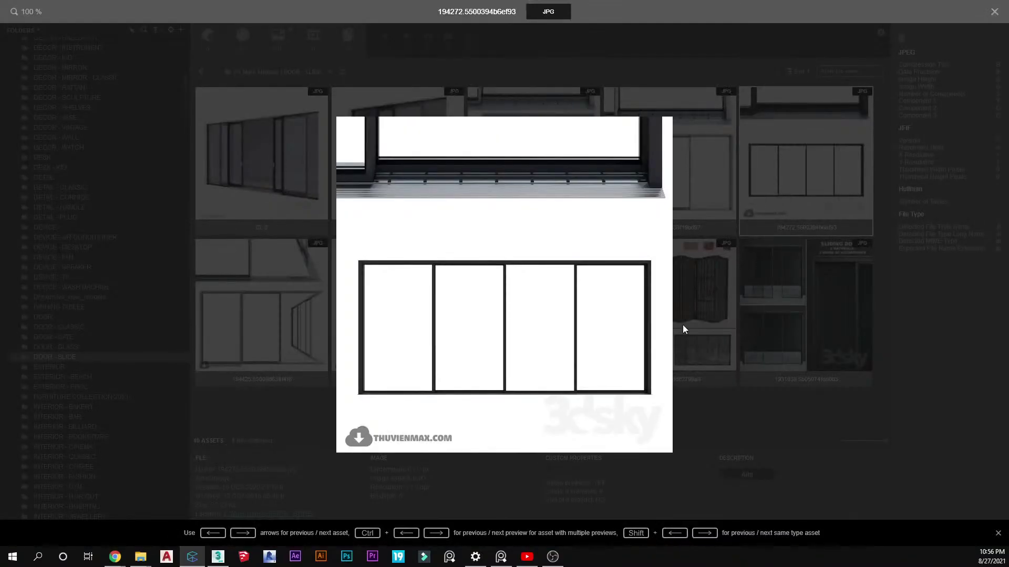
{"action": "left_click", "coordinate": [759, 320]}
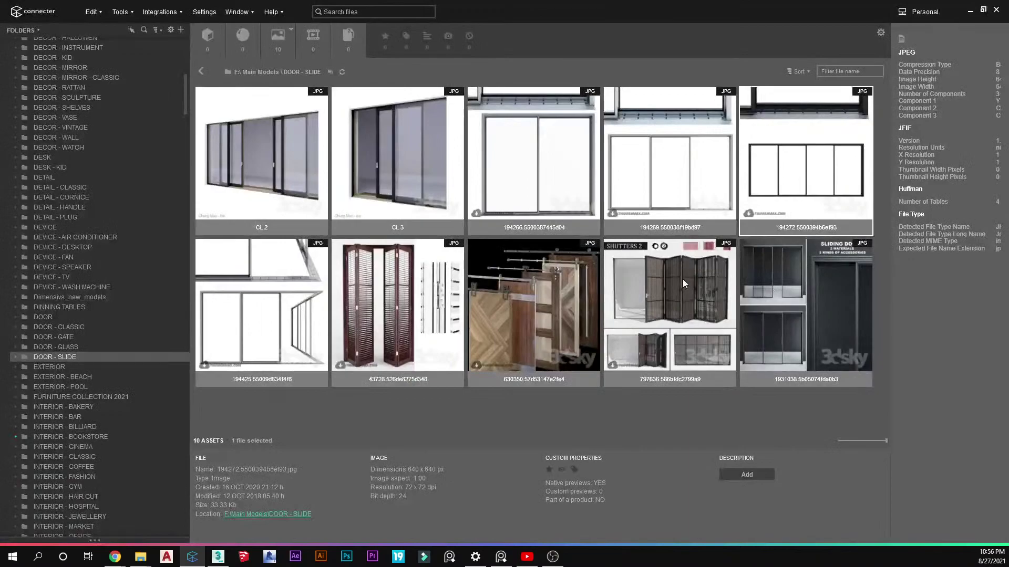
Expand DOOR - SLIDE, open the 194272.5500394b6ef93 model folder and select the 03a MAX file
{"action": "left_click", "coordinate": [15, 357]}
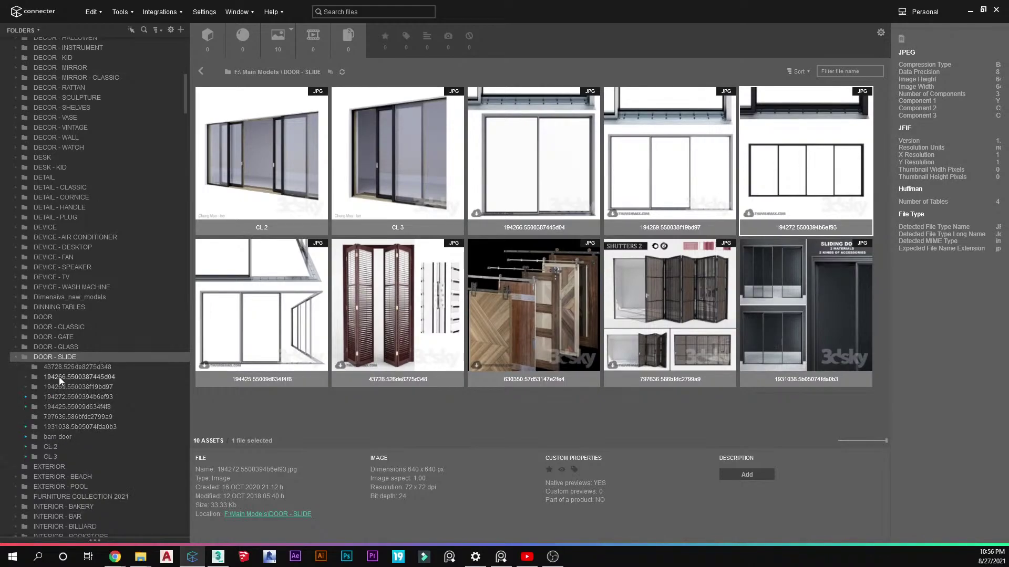
{"action": "left_click", "coordinate": [56, 397]}
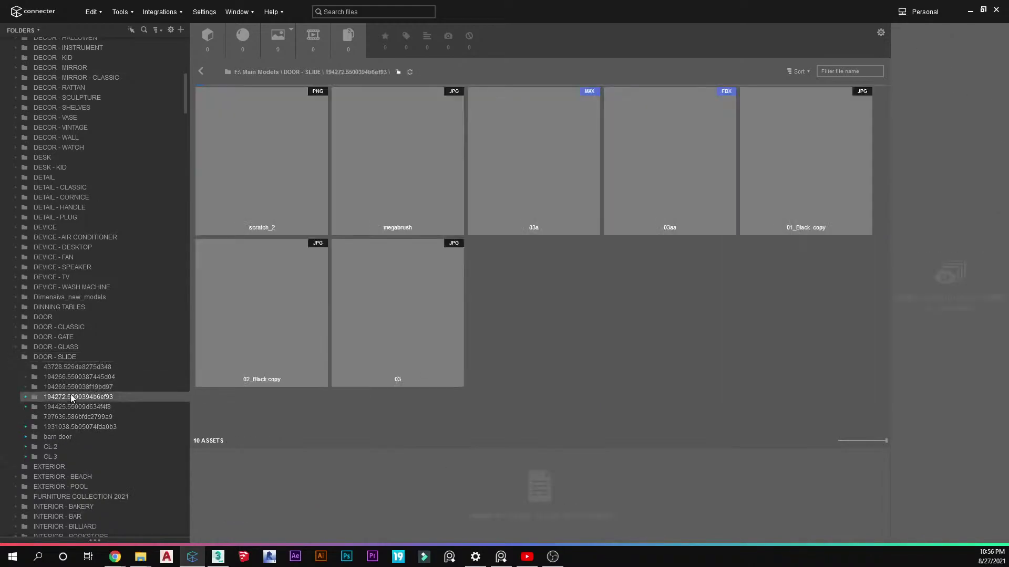
{"action": "left_click", "coordinate": [573, 130]}
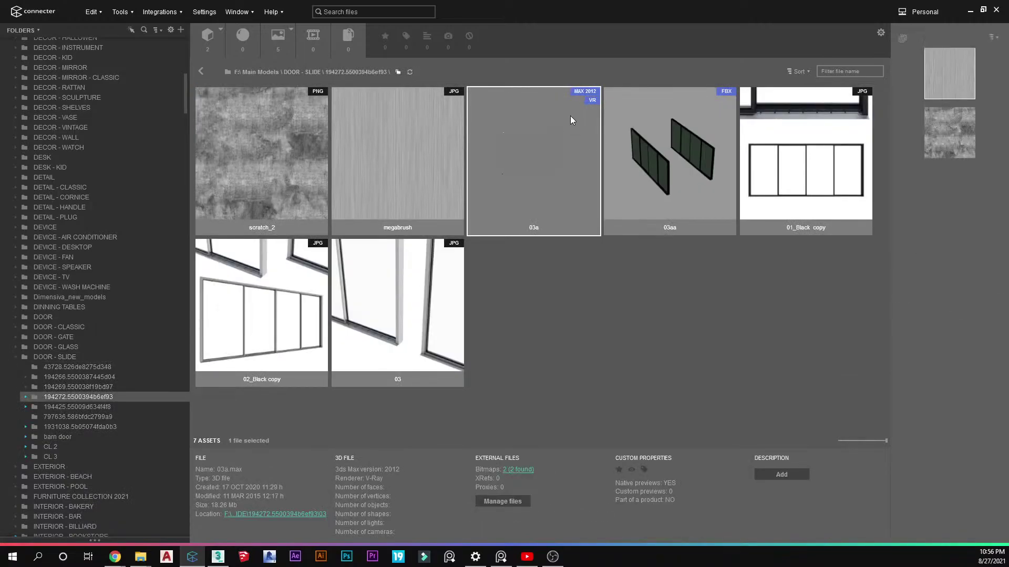
{"action": "left_click_drag", "start_coordinate": [347, 470], "coordinate": [513, 309]}
{"action": "left_click", "coordinate": [55, 356]}
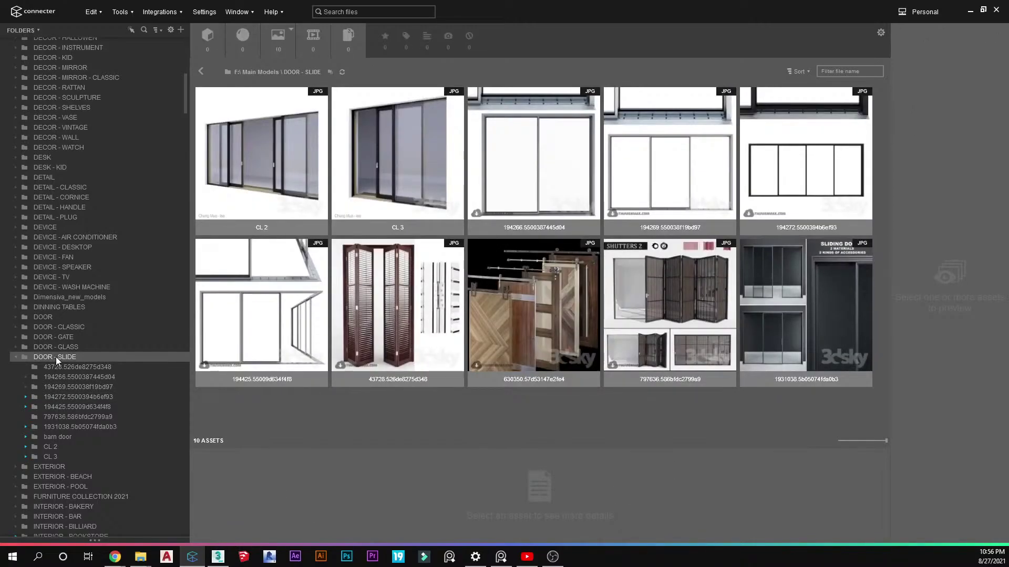
{"action": "left_click", "coordinate": [69, 397]}
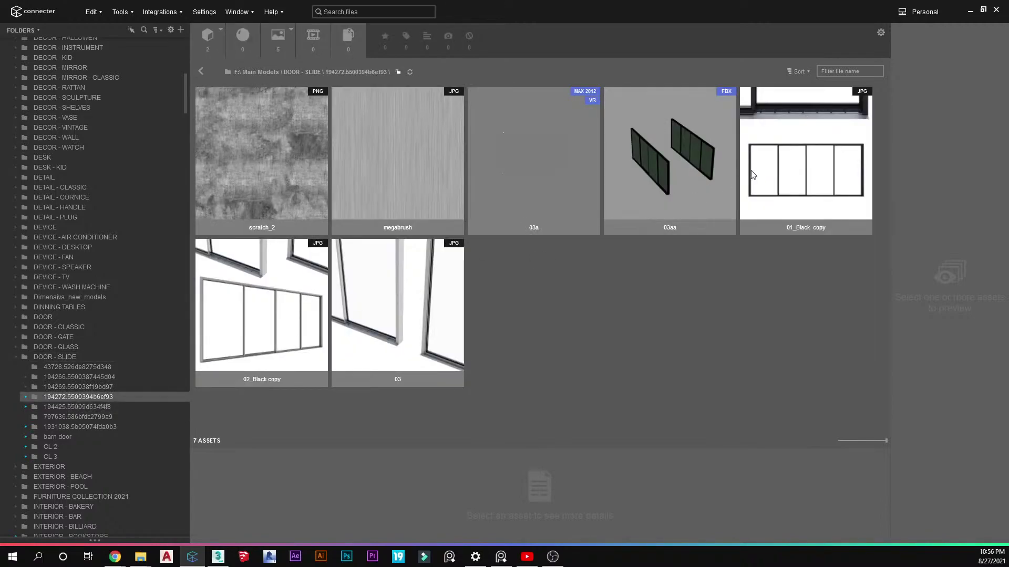
{"action": "left_click", "coordinate": [559, 179]}
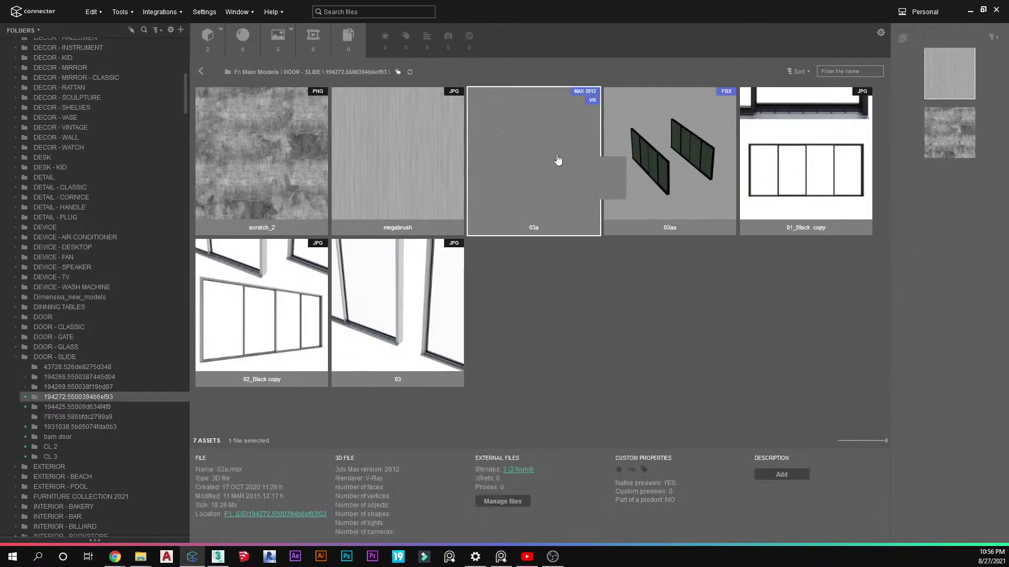
Bring the 03a sliding door model into 3ds Max and place it in the Top view, to the left of the bathroom
{"action": "left_click_drag", "start_coordinate": [559, 179], "coordinate": [446, 187]}
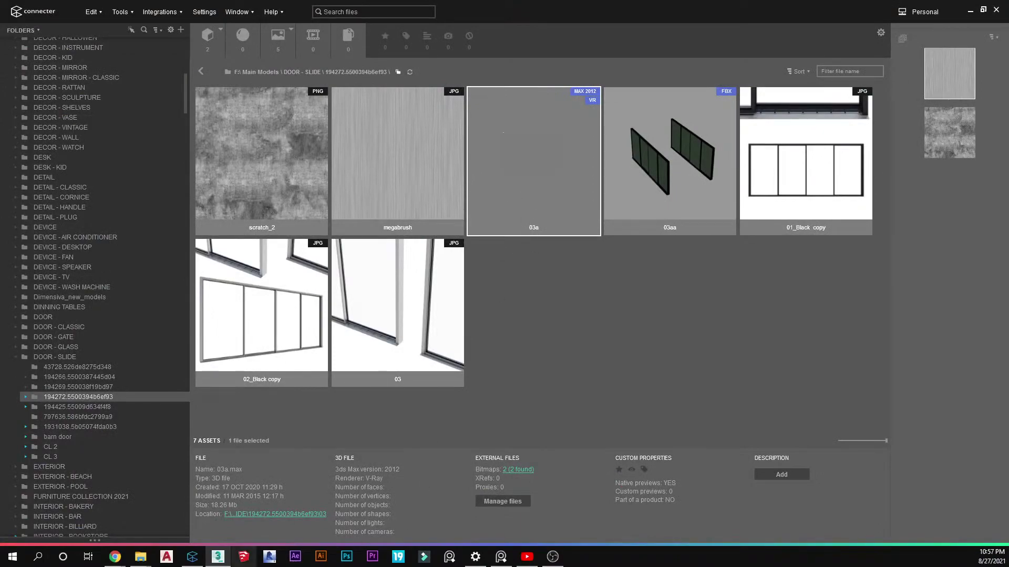
{"action": "mouse_move", "coordinate": [218, 557]}
{"action": "left_click", "coordinate": [214, 525]}
{"action": "scroll", "coordinate": [553, 193], "scroll_direction": "down", "scroll_amount": 10}
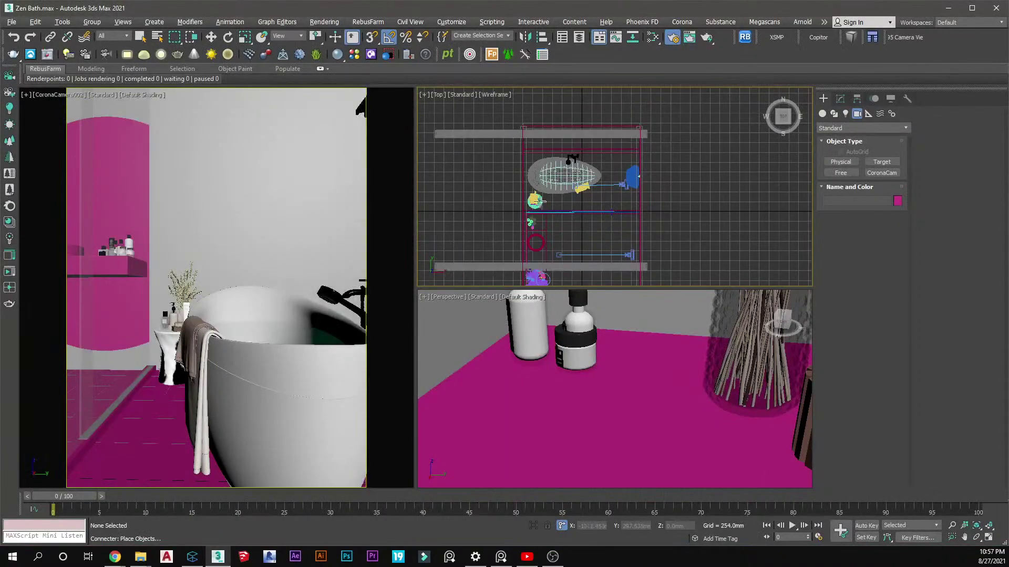
{"action": "left_click", "coordinate": [552, 192]}
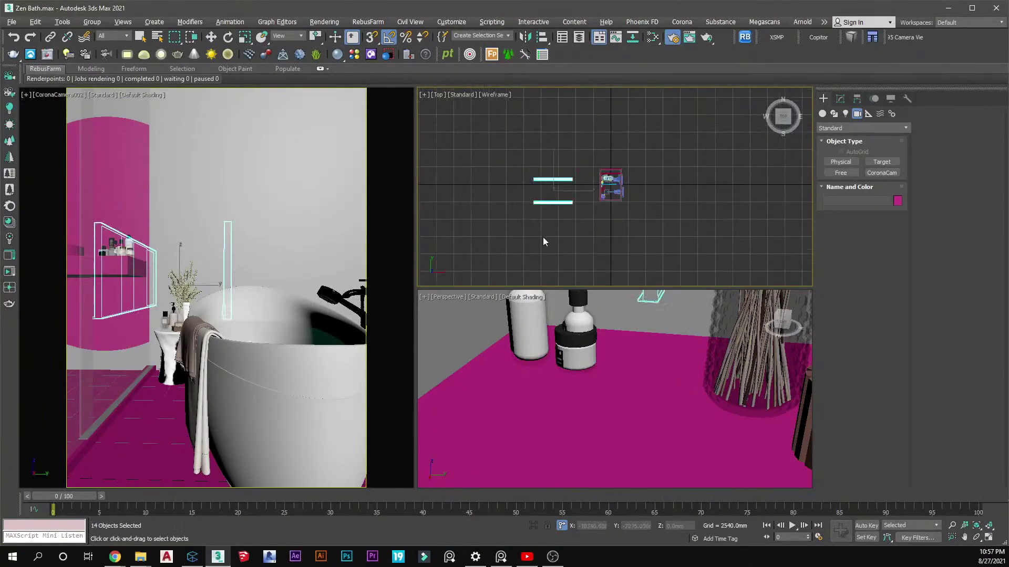
Frame the imported doors in the Perspective view and delete the light-framed set that lies farther up in the Top view
{"action": "right_click", "coordinate": [650, 358]}
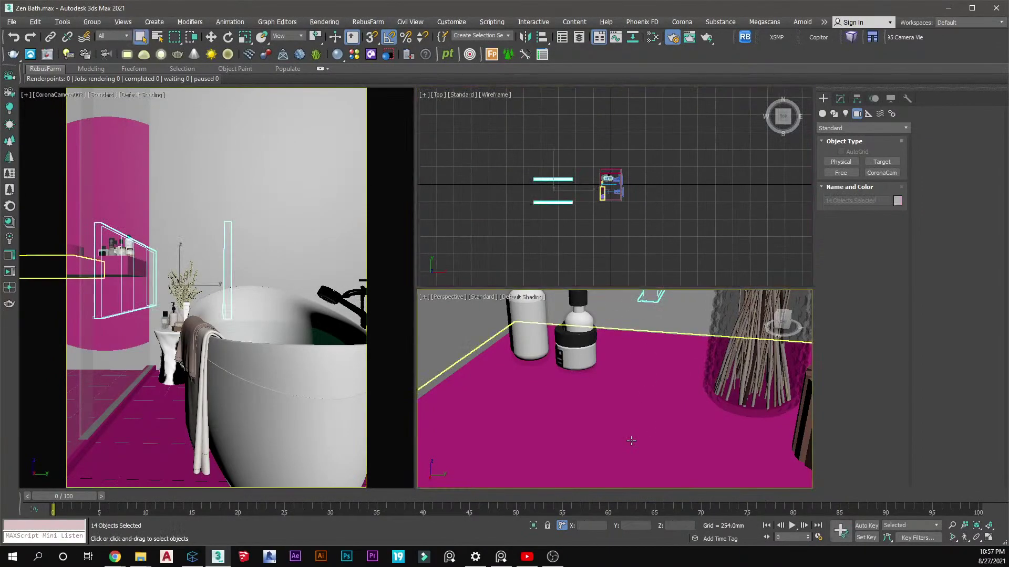
{"action": "key", "text": "z"}
{"action": "scroll", "coordinate": [591, 403], "scroll_direction": "up", "scroll_amount": 3}
{"action": "left_click", "coordinate": [592, 404]}
{"action": "scroll", "coordinate": [592, 403], "scroll_direction": "down", "scroll_amount": 3}
{"action": "middle_click_drag", "start_coordinate": [592, 403], "coordinate": [604, 378], "text": "alt"}
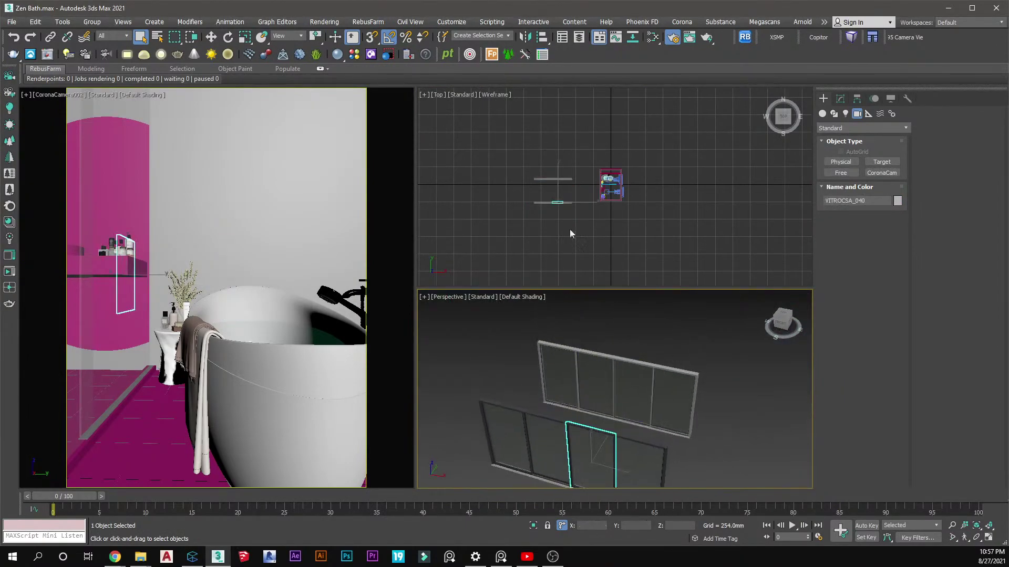
{"action": "scroll", "coordinate": [588, 188], "scroll_direction": "up", "scroll_amount": 4}
{"action": "left_click_drag", "start_coordinate": [556, 150], "coordinate": [436, 181]}
{"action": "key", "text": "Delete"}
Examine the dark sliding door's outer frame and the small cylinders along its bottom track
{"action": "scroll", "coordinate": [528, 403], "scroll_direction": "up", "scroll_amount": 5}
{"action": "left_click", "coordinate": [532, 344]}
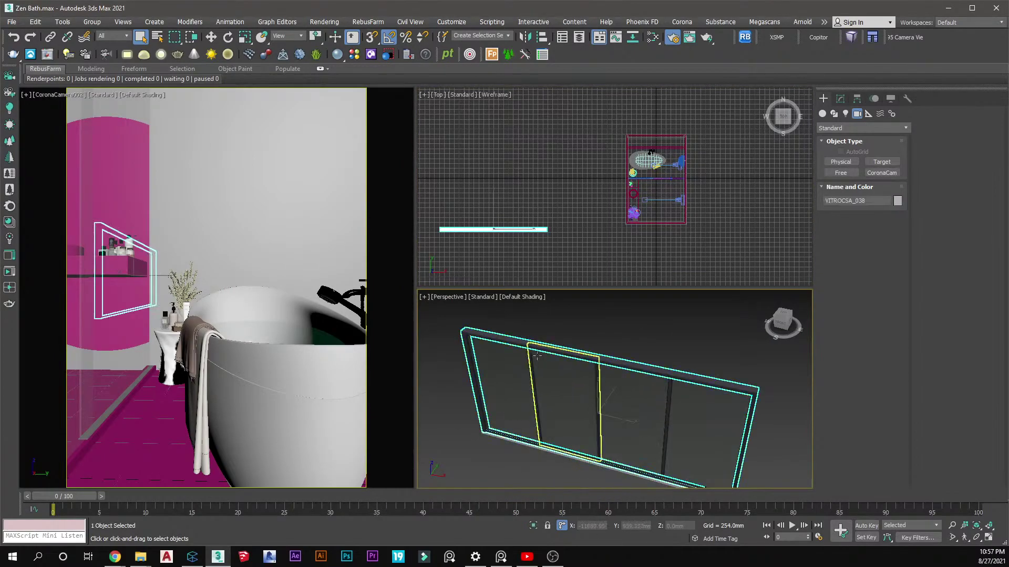
{"action": "middle_click_drag", "start_coordinate": [580, 424], "coordinate": [610, 387], "text": "alt"}
{"action": "scroll", "coordinate": [610, 387], "scroll_direction": "up", "scroll_amount": 6}
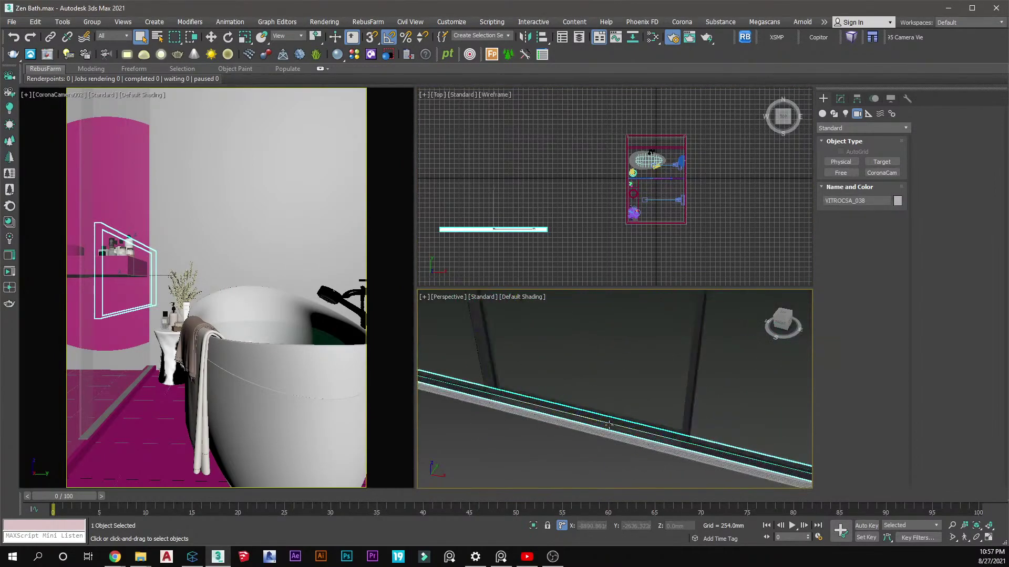
{"action": "scroll", "coordinate": [594, 429], "scroll_direction": "up", "scroll_amount": 3}
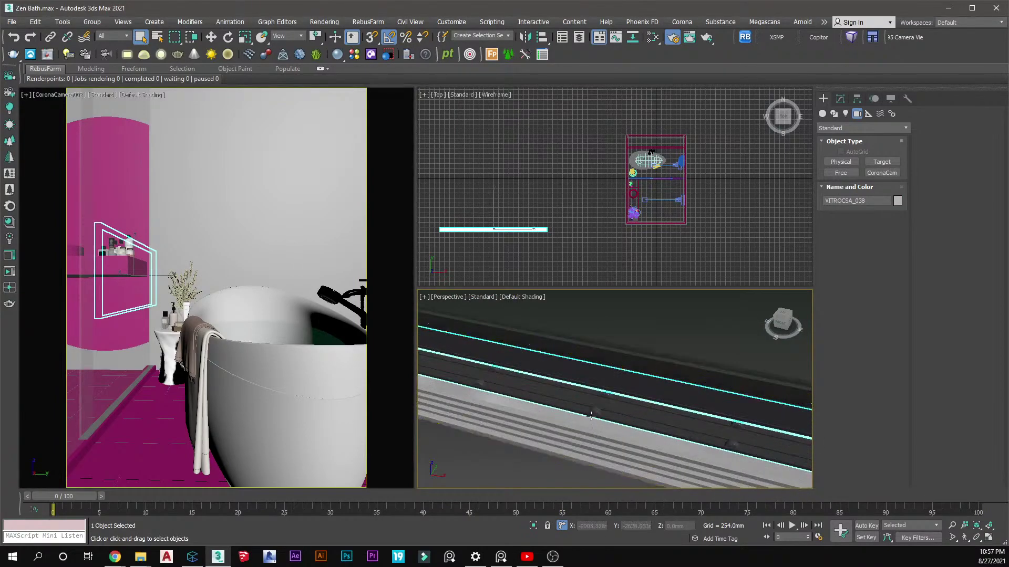
{"action": "left_click", "coordinate": [610, 401]}
{"action": "scroll", "coordinate": [615, 404], "scroll_direction": "down", "scroll_amount": 6}
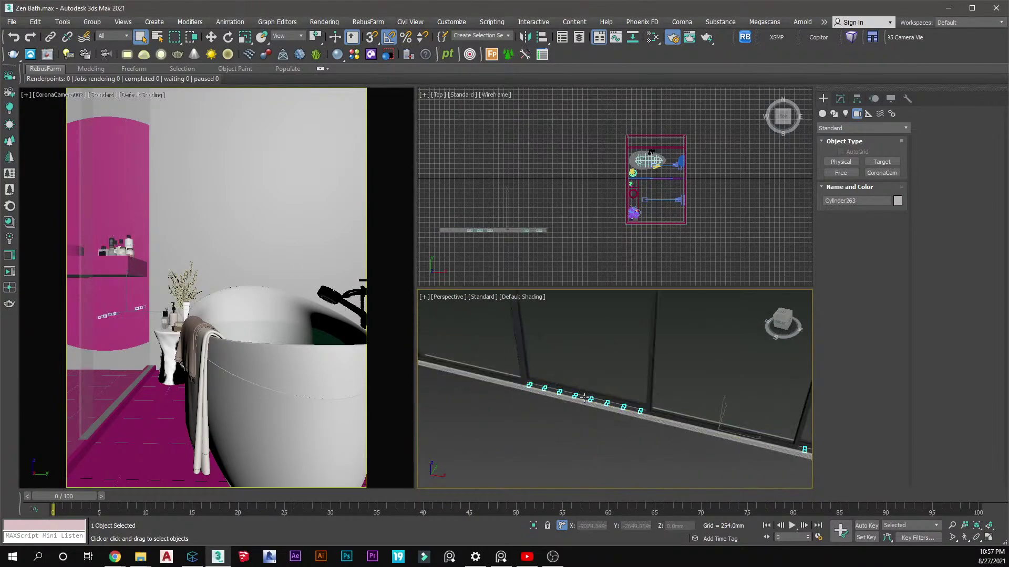
{"action": "scroll", "coordinate": [569, 408], "scroll_direction": "down", "scroll_amount": 5}
Delete the leftmost panel and the two middle panels of the dark sliding door, keeping the outer frame and the rightmost panel
{"action": "left_click", "coordinate": [528, 387]}
{"action": "left_click", "coordinate": [512, 382]}
{"action": "key", "text": "Delete"}
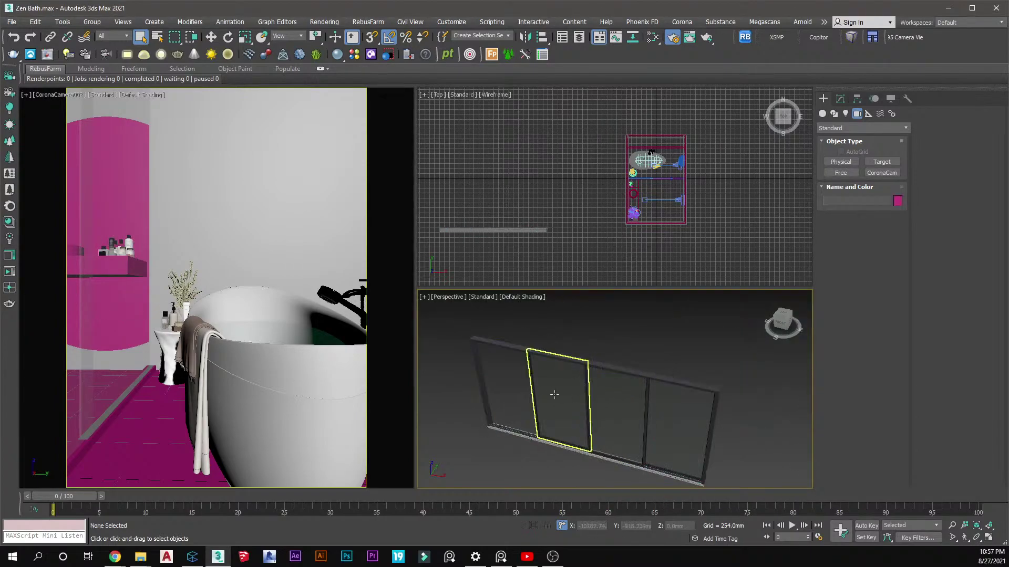
{"action": "scroll", "coordinate": [547, 407], "scroll_direction": "up", "scroll_amount": 2}
{"action": "left_click", "coordinate": [558, 416]}
{"action": "scroll", "coordinate": [558, 415], "scroll_direction": "down", "scroll_amount": 2}
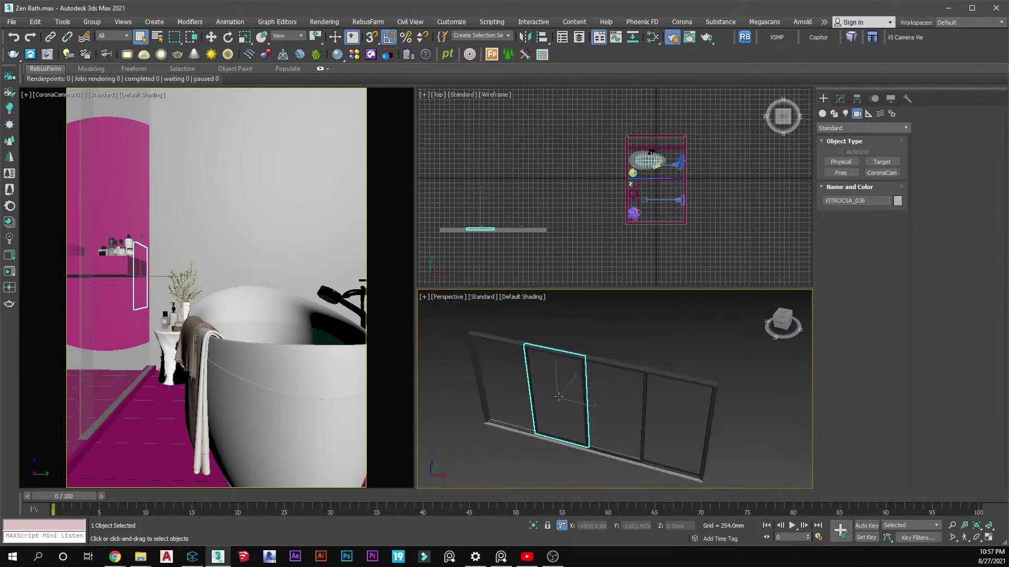
{"action": "key", "text": "Delete"}
{"action": "left_click", "coordinate": [585, 398]}
{"action": "key", "text": "Delete"}
Select the dark sliding door's remaining rightmost panel and enter the Element level of its Editable Mesh
{"action": "scroll", "coordinate": [612, 451], "scroll_direction": "up", "scroll_amount": 4}
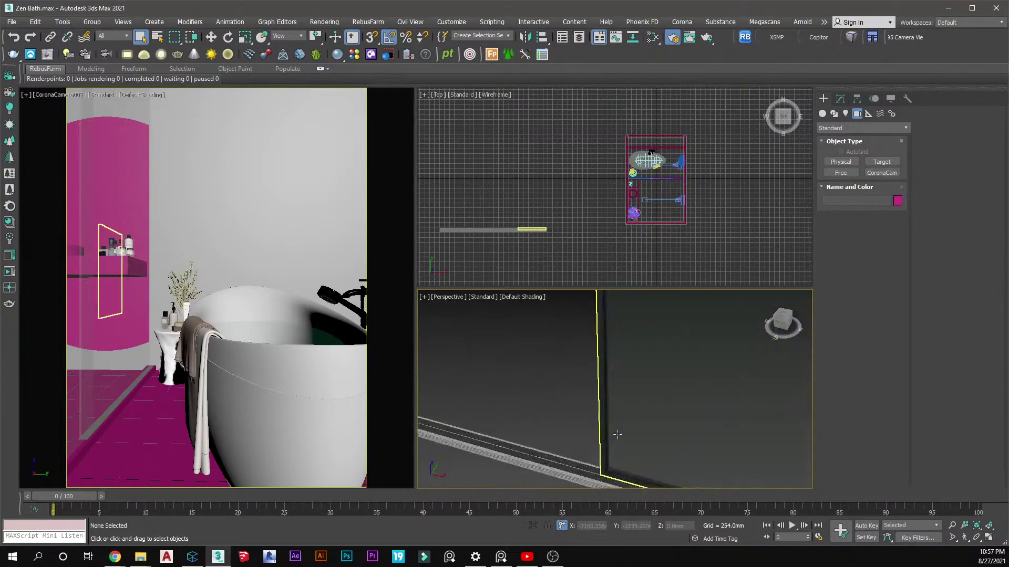
{"action": "scroll", "coordinate": [612, 451], "scroll_direction": "down", "scroll_amount": 4}
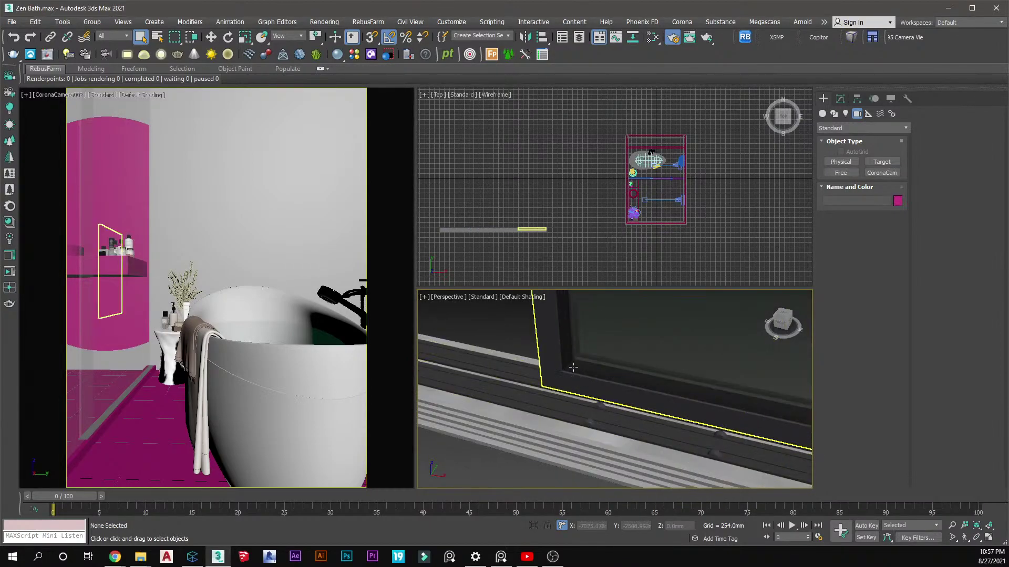
{"action": "left_click", "coordinate": [573, 369]}
{"action": "key", "text": "Delete"}
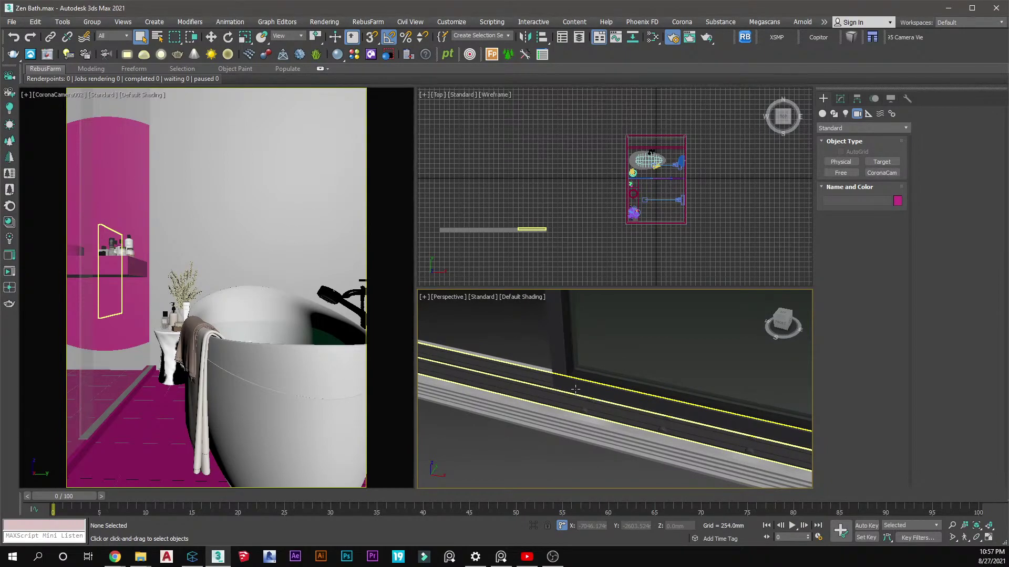
{"action": "left_click", "coordinate": [575, 390]}
{"action": "left_click", "coordinate": [840, 98]}
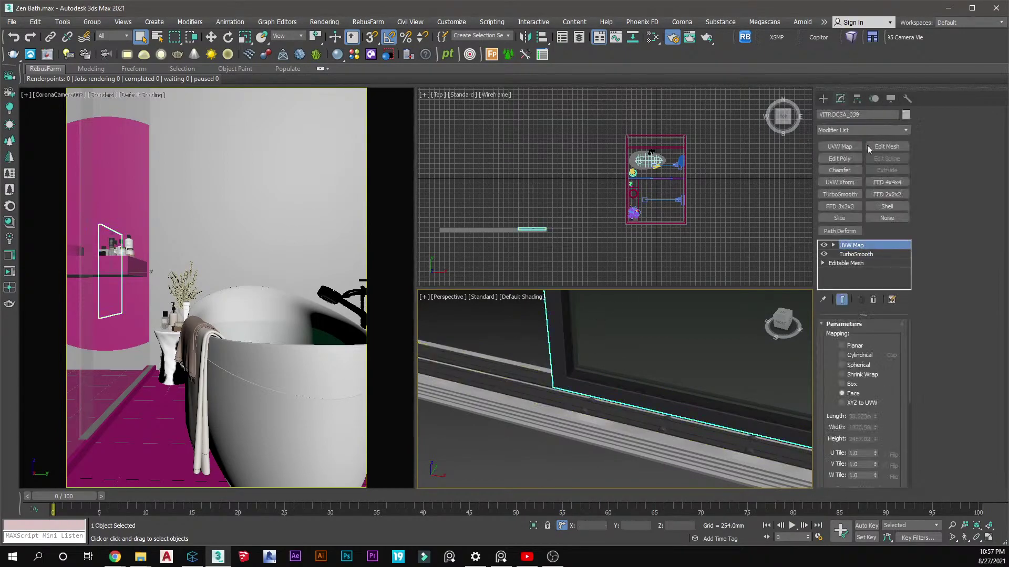
{"action": "left_click", "coordinate": [823, 263]}
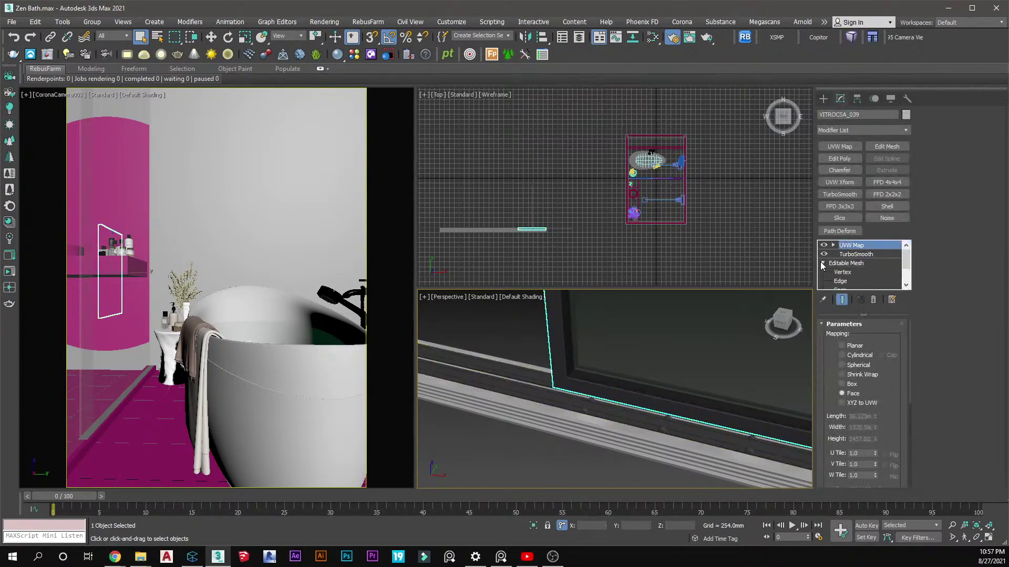
{"action": "scroll", "coordinate": [840, 266], "scroll_direction": "down", "scroll_amount": 1}
{"action": "left_click", "coordinate": [845, 281]}
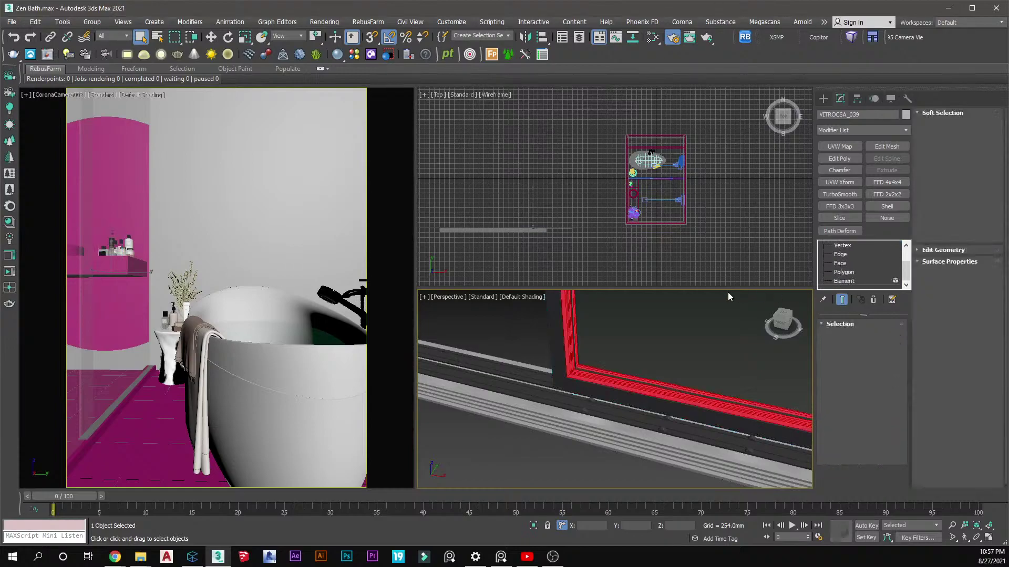
Select both glass pane elements of the rightmost panel and detach them as a separate object
{"action": "left_click", "coordinate": [714, 327]}
{"action": "scroll", "coordinate": [679, 376], "scroll_direction": "down", "scroll_amount": 2}
{"action": "scroll", "coordinate": [678, 377], "scroll_direction": "down", "scroll_amount": 2}
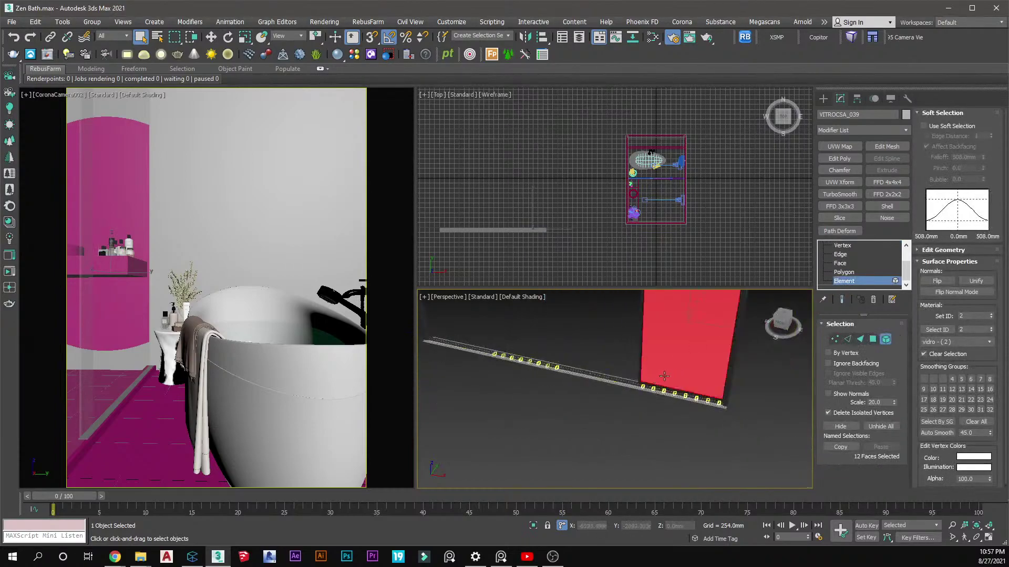
{"action": "left_click", "coordinate": [679, 297], "text": "ctrl"}
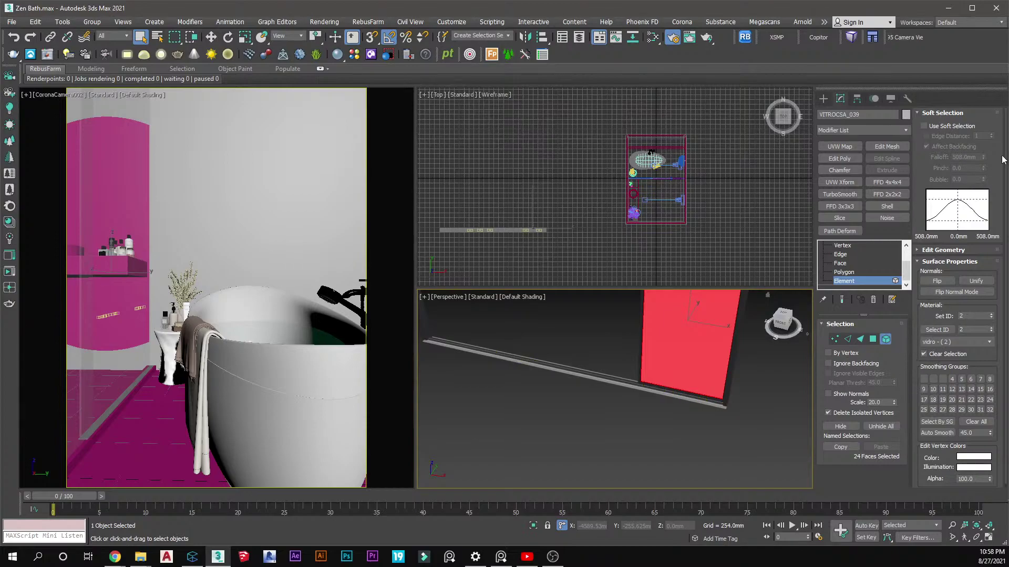
{"action": "left_click_drag", "start_coordinate": [1003, 163], "coordinate": [1007, 198]}
{"action": "left_click_drag", "start_coordinate": [1004, 247], "coordinate": [1001, 141]}
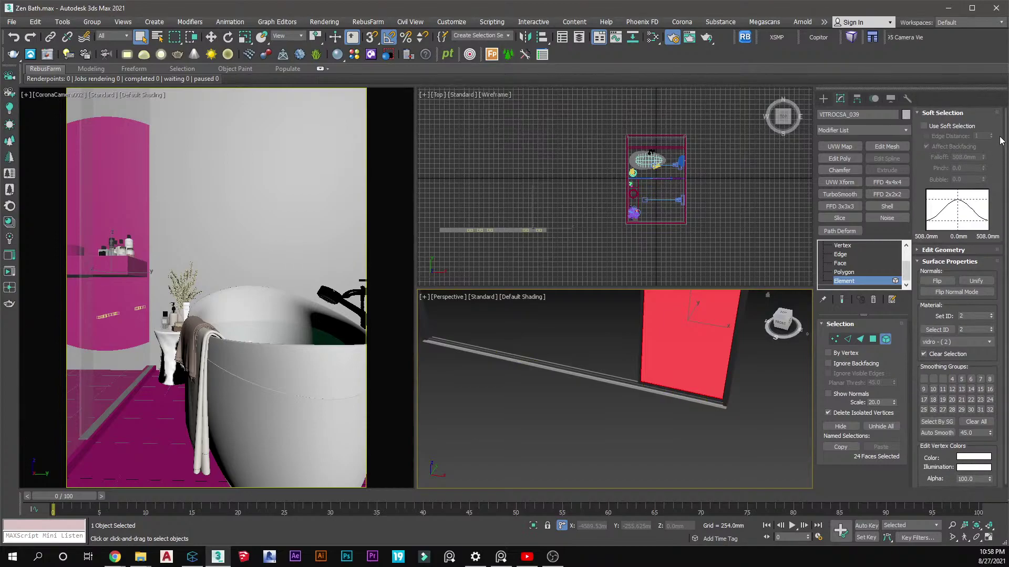
{"action": "left_click", "coordinate": [940, 250]}
{"action": "left_click", "coordinate": [969, 218]}
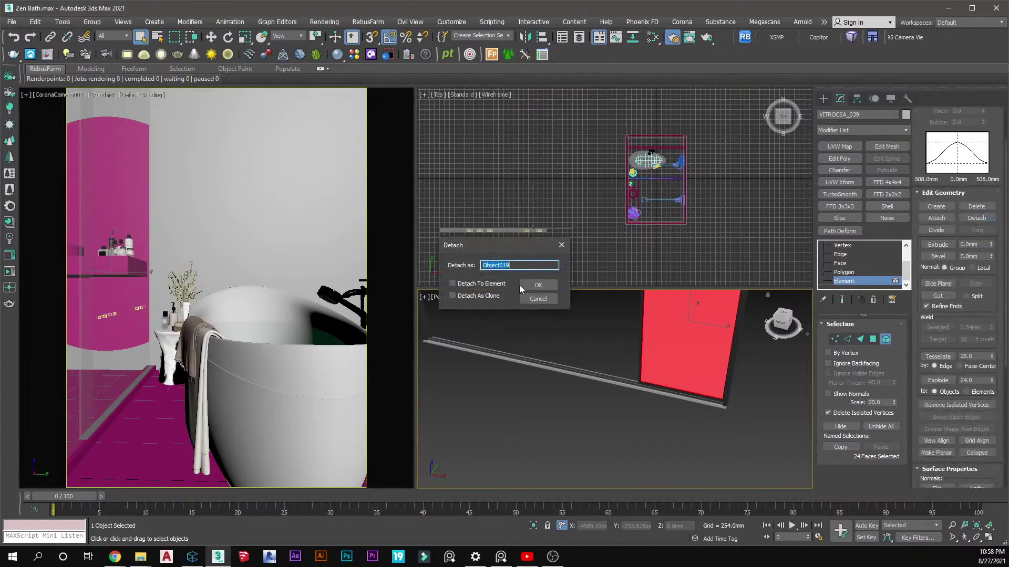
{"action": "left_click", "coordinate": [537, 286]}
{"action": "left_click", "coordinate": [823, 99]}
Delete the light ribbed sill along the bottom of the sliding door
{"action": "middle_click_drag", "start_coordinate": [610, 362], "coordinate": [575, 382], "text": "alt"}
{"action": "scroll", "coordinate": [575, 380], "scroll_direction": "up", "scroll_amount": 4}
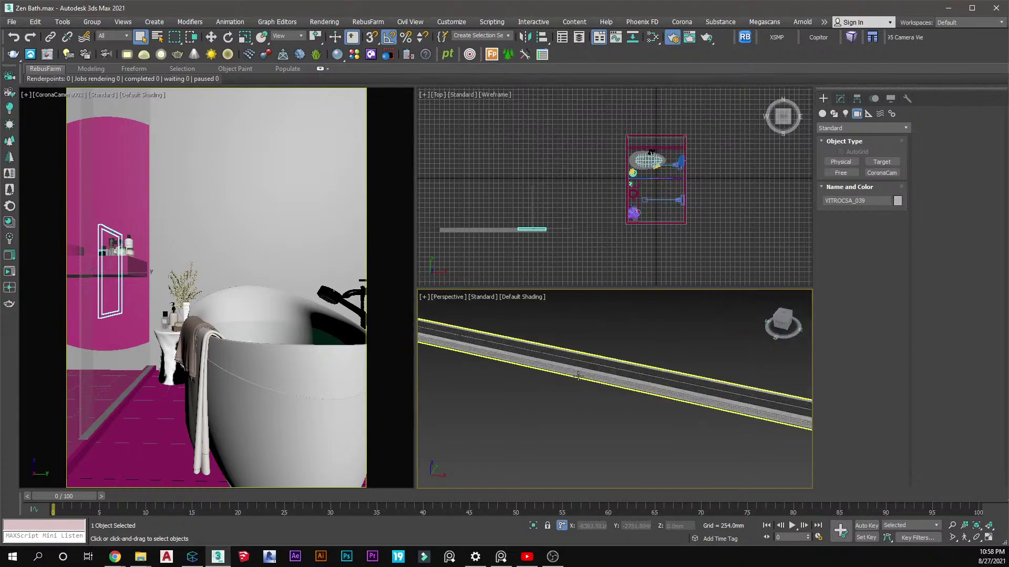
{"action": "left_click", "coordinate": [601, 389]}
Combine the door's outer frame and the small bottom-track cylinders into a single object
{"action": "left_click", "coordinate": [565, 358]}
{"action": "scroll", "coordinate": [564, 356], "scroll_direction": "up", "scroll_amount": 3}
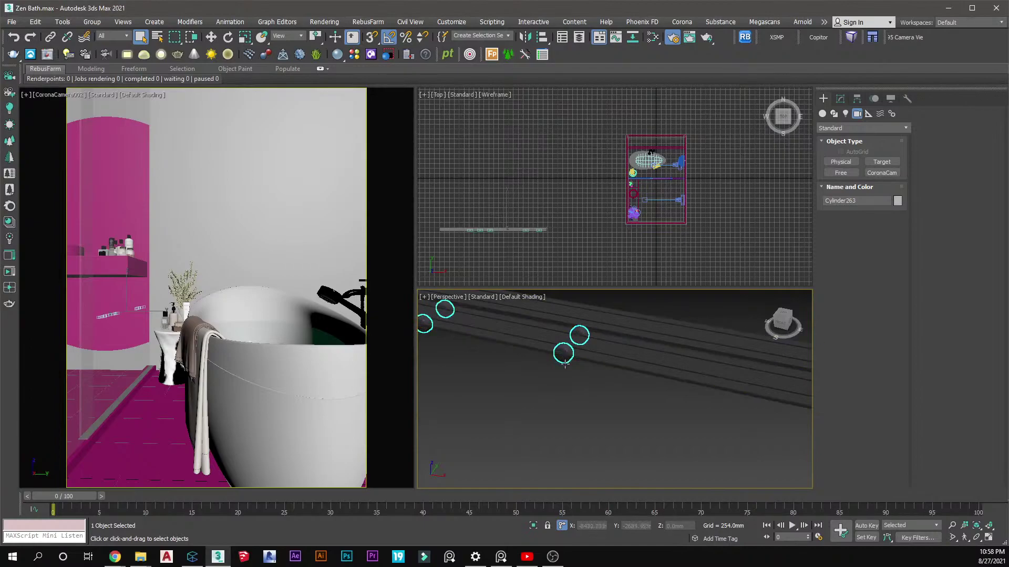
{"action": "scroll", "coordinate": [590, 395], "scroll_direction": "down", "scroll_amount": 10}
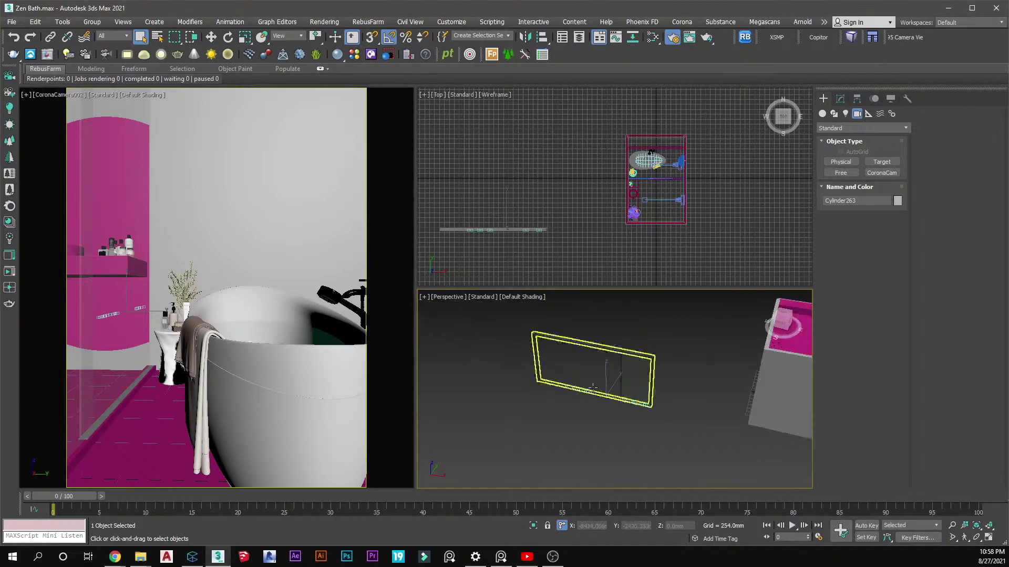
{"action": "left_click_drag", "start_coordinate": [526, 405], "coordinate": [527, 404]}
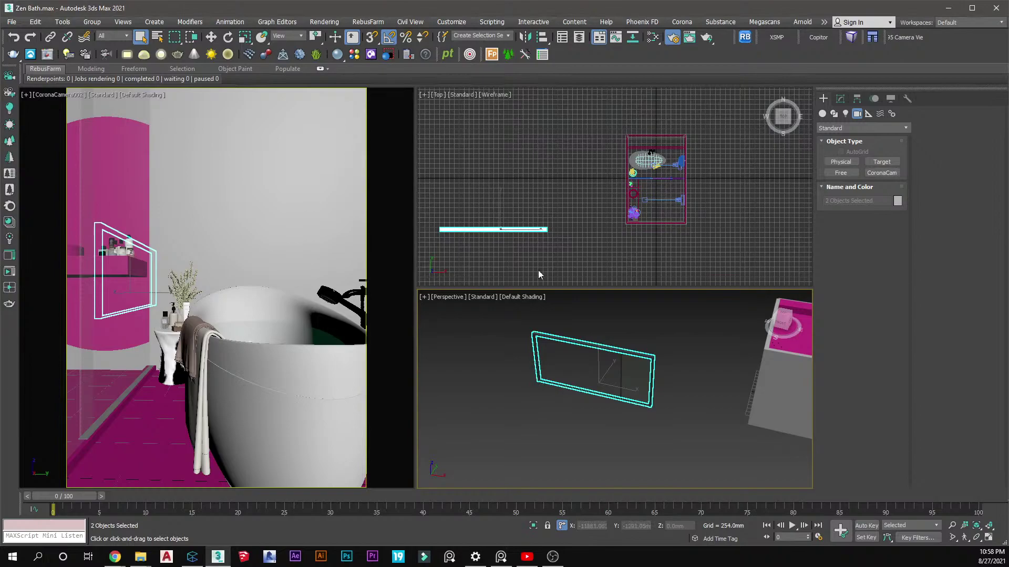
{"action": "right_click", "coordinate": [538, 270]}
{"action": "left_click", "coordinate": [564, 372]}
{"action": "left_click", "coordinate": [493, 290]}
{"action": "left_click", "coordinate": [514, 295]}
{"action": "left_click", "coordinate": [542, 144]}
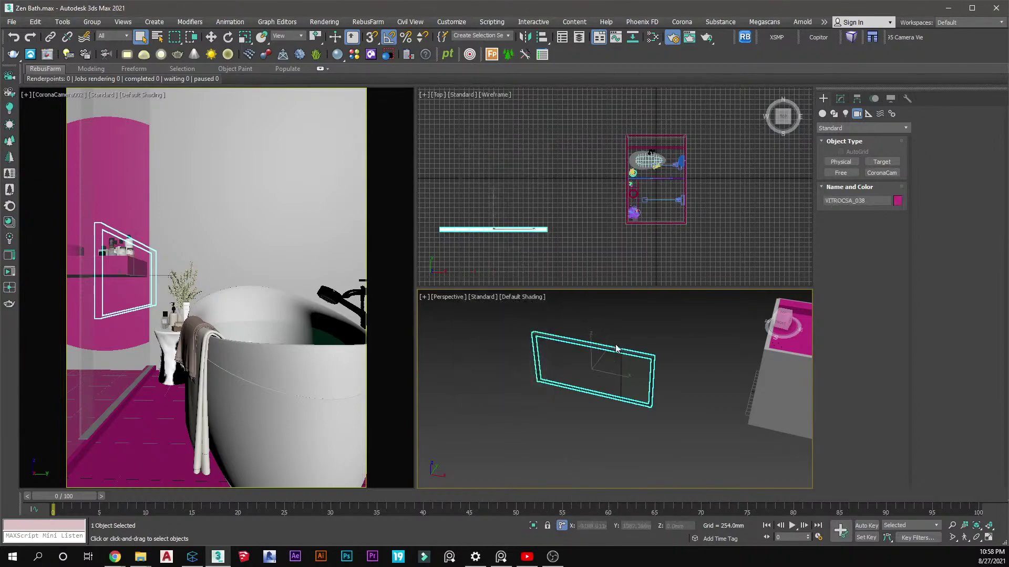
Select the rightmost panel's own frame and enter the Vertex level of its Editable Mesh
{"action": "scroll", "coordinate": [623, 379], "scroll_direction": "up", "scroll_amount": 5}
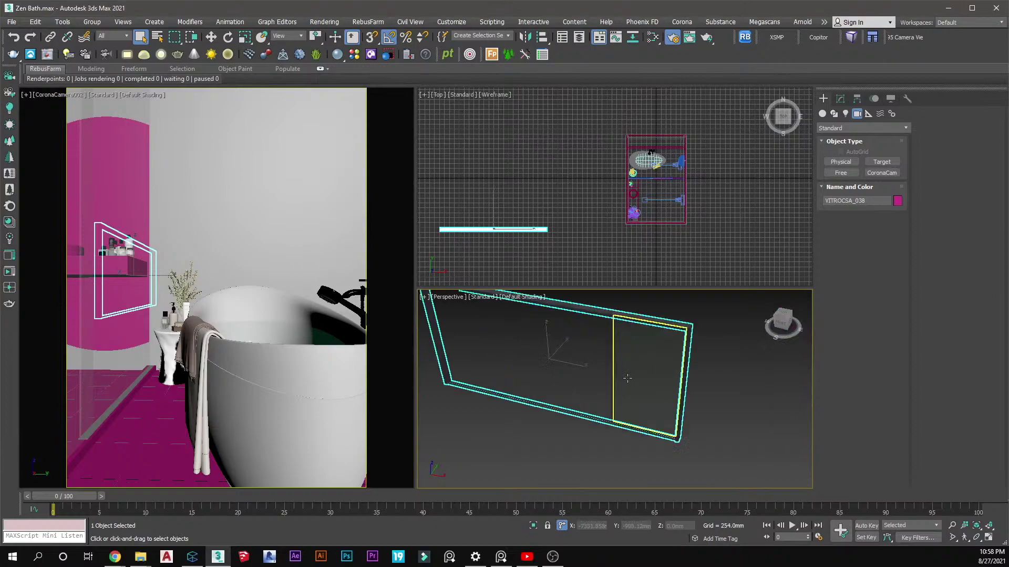
{"action": "left_click", "coordinate": [593, 368]}
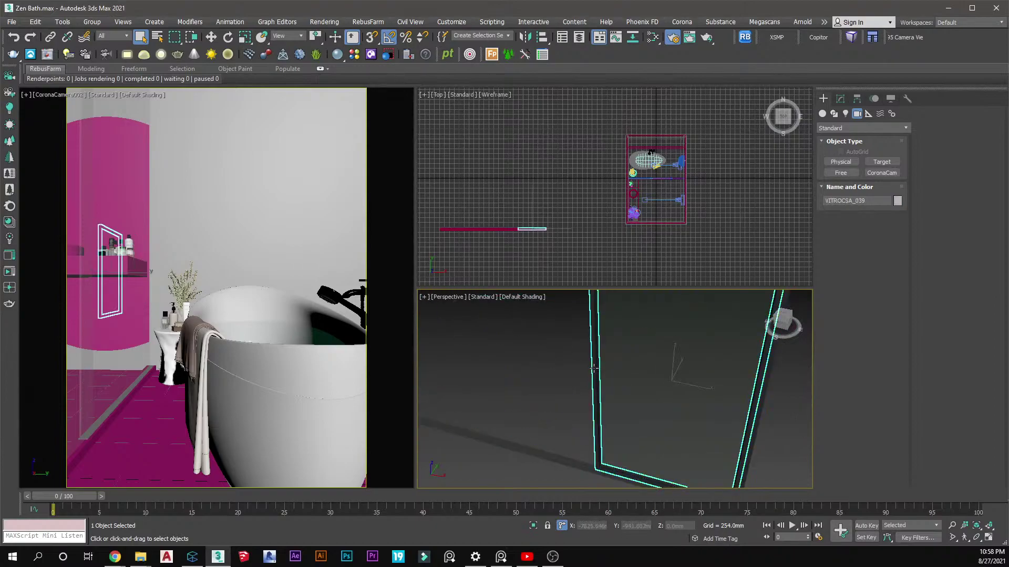
{"action": "scroll", "coordinate": [594, 371], "scroll_direction": "down", "scroll_amount": 5}
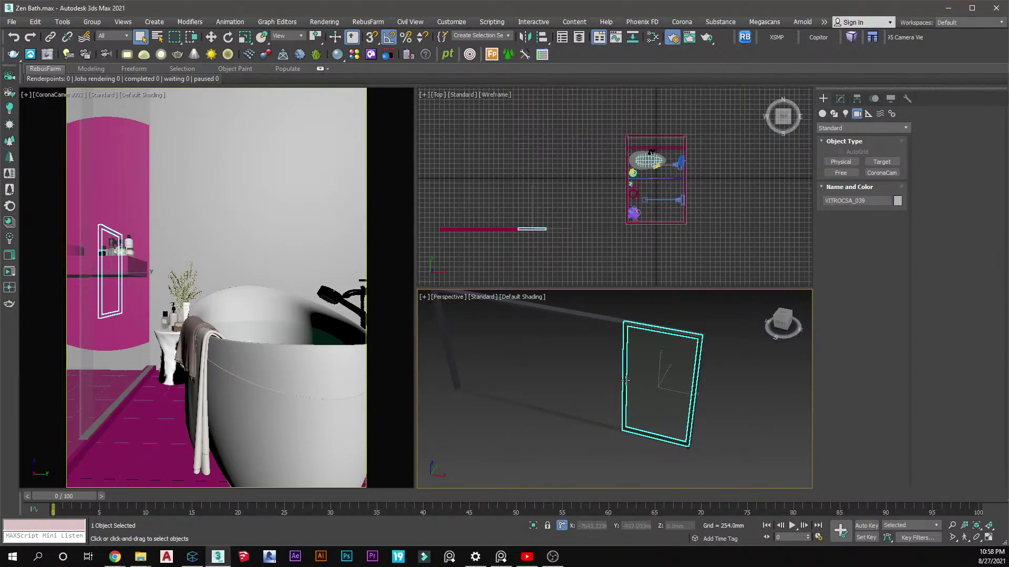
{"action": "middle_click_drag", "start_coordinate": [633, 384], "coordinate": [630, 388]}
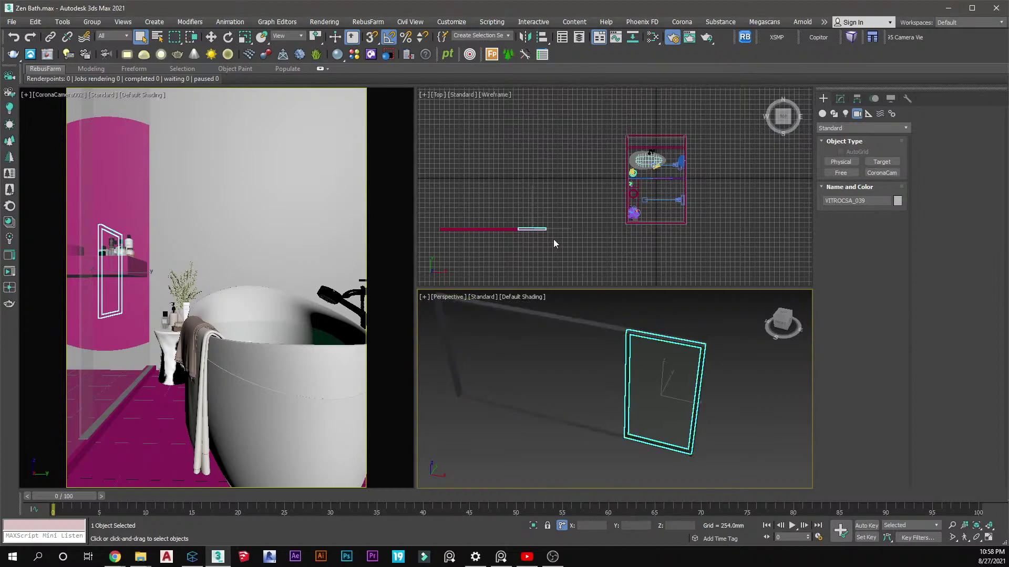
{"action": "middle_click_drag", "start_coordinate": [553, 239], "coordinate": [567, 240]}
{"action": "left_click", "coordinate": [840, 99]}
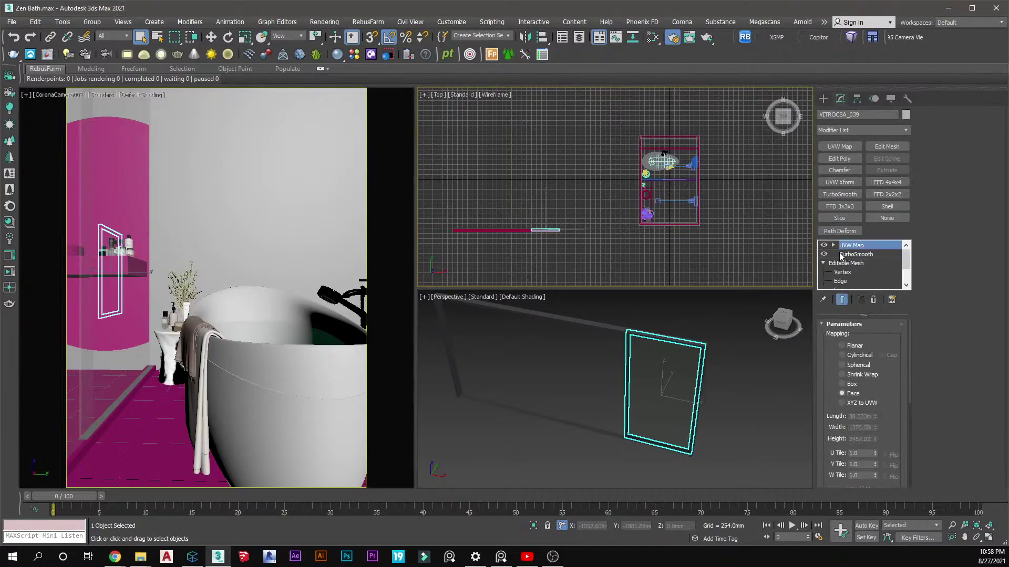
{"action": "left_click", "coordinate": [842, 272]}
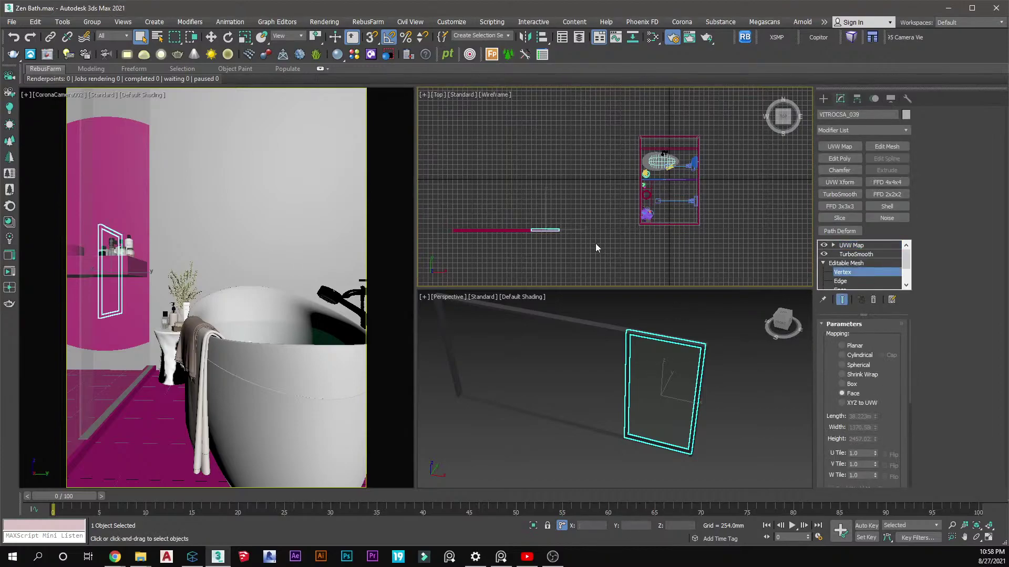
Move the vertices at the panel frame's left end to the outer frame's left side in the Top view, stretching it across the full width
{"action": "scroll", "coordinate": [541, 245], "scroll_direction": "up", "scroll_amount": 3}
{"action": "left_click_drag", "start_coordinate": [541, 245], "coordinate": [505, 187]}
{"action": "middle_click_drag", "start_coordinate": [505, 188], "coordinate": [621, 198]}
{"action": "key", "text": "w"}
{"action": "left_click_drag", "start_coordinate": [480, 213], "coordinate": [479, 213]}
{"action": "middle_click_drag", "start_coordinate": [470, 211], "coordinate": [595, 167]}
{"action": "scroll", "coordinate": [533, 180], "scroll_direction": "up", "scroll_amount": 5}
{"action": "scroll", "coordinate": [502, 171], "scroll_direction": "up", "scroll_amount": 6}
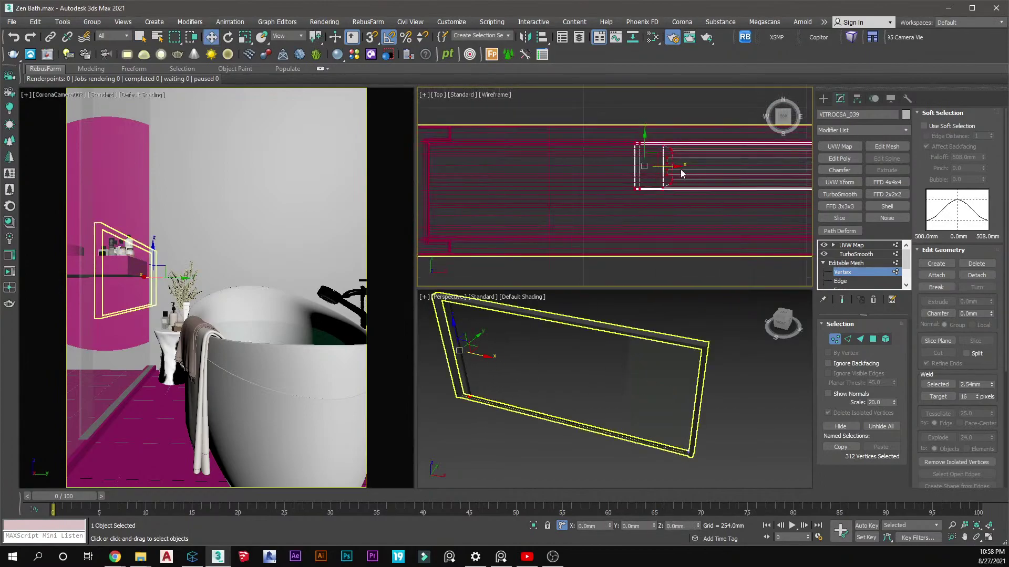
{"action": "left_click_drag", "start_coordinate": [671, 168], "coordinate": [465, 167]}
{"action": "left_click", "coordinate": [823, 99]}
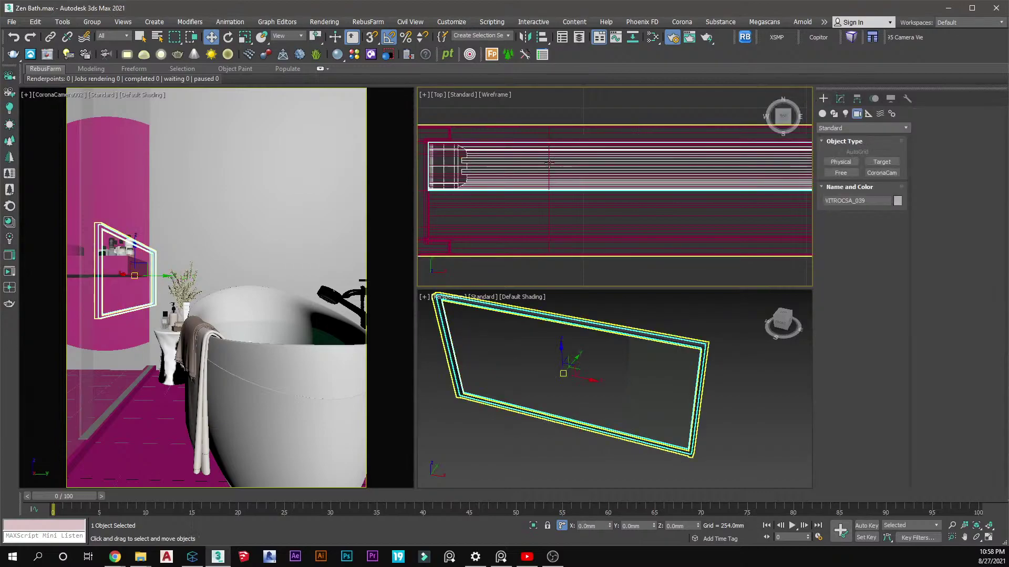
Scale the door's outer frame along its depth in the Top view to make it slightly thinner
{"action": "left_click", "coordinate": [514, 191]}
{"action": "key", "text": "alt+q"}
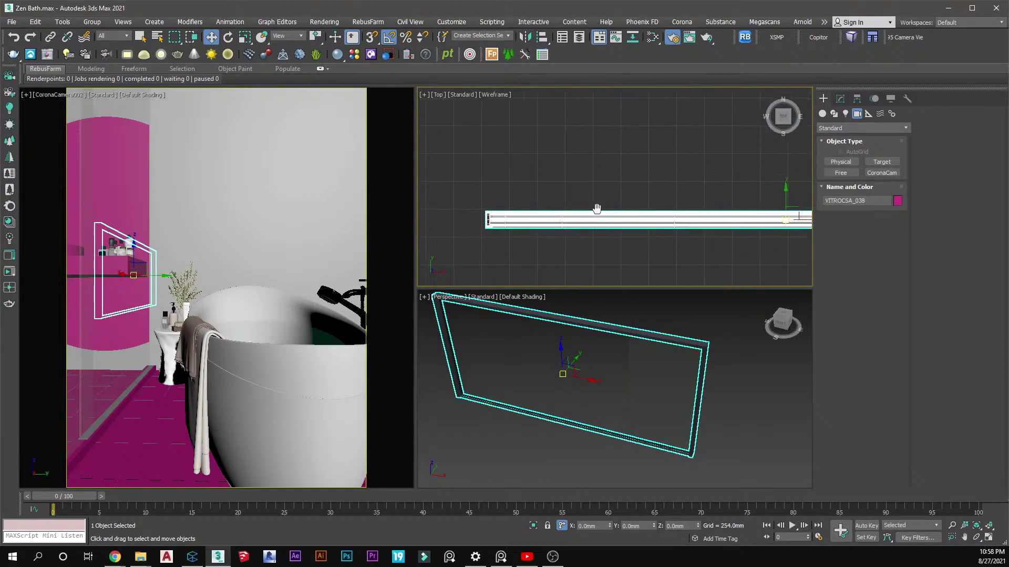
{"action": "key", "text": "r"}
{"action": "scroll", "coordinate": [581, 205], "scroll_direction": "up", "scroll_amount": 10}
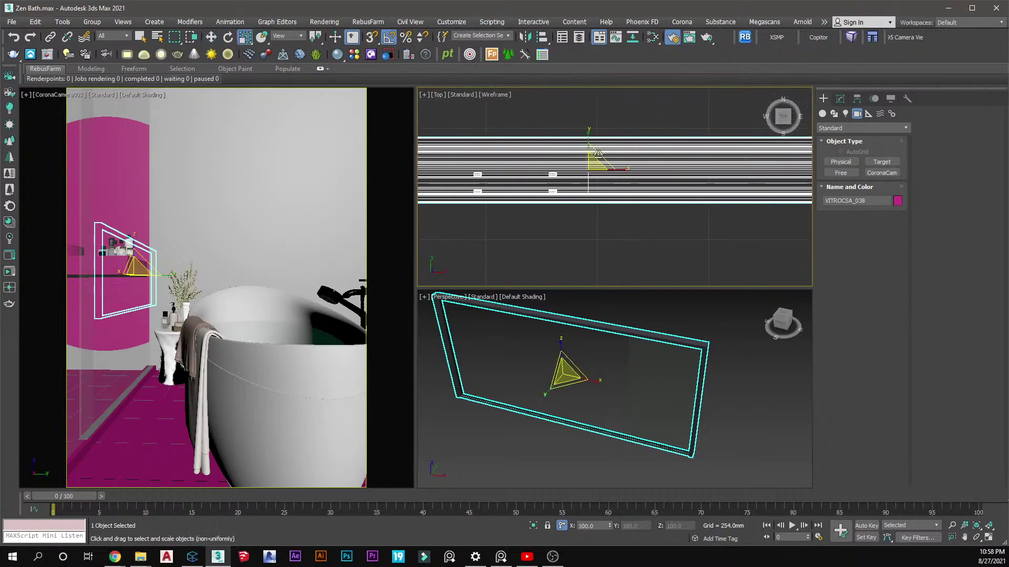
{"action": "mouse_move", "coordinate": [581, 156]}
{"action": "left_mouse_down"}
{"action": "mouse_move", "coordinate": [588, 190]}
{"action": "mouse_move", "coordinate": [582, 158]}
{"action": "left_mouse_up"}
{"action": "key", "text": "w"}
{"action": "left_click", "coordinate": [599, 109]}
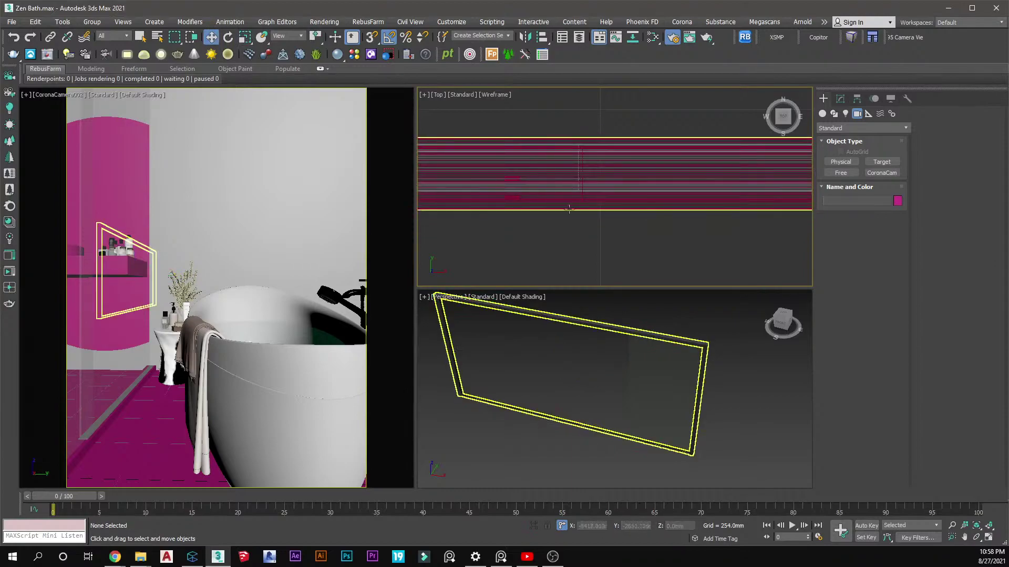
Convert the detached glass pane object from Editable Mesh to Editable Poly
{"action": "left_click", "coordinate": [662, 396]}
{"action": "left_click", "coordinate": [840, 99]}
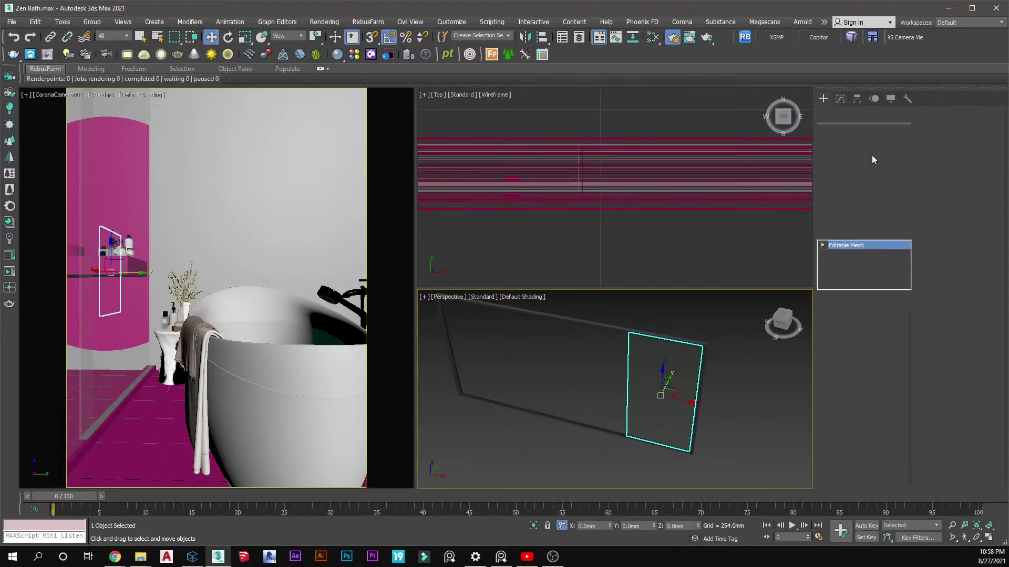
{"action": "scroll", "coordinate": [664, 244], "scroll_direction": "down", "scroll_amount": 5}
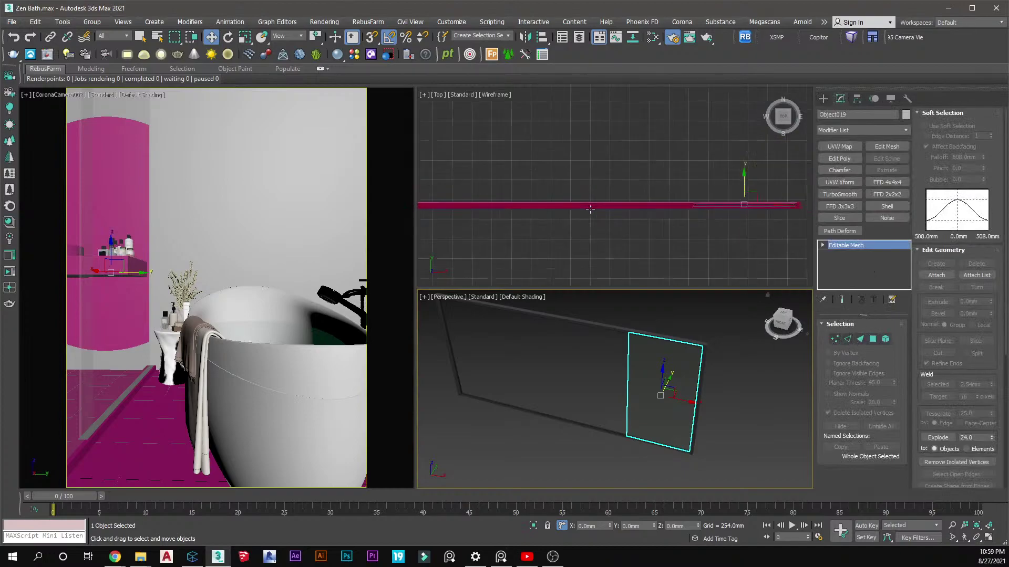
{"action": "scroll", "coordinate": [656, 197], "scroll_direction": "up", "scroll_amount": 3}
{"action": "left_click", "coordinate": [659, 204]}
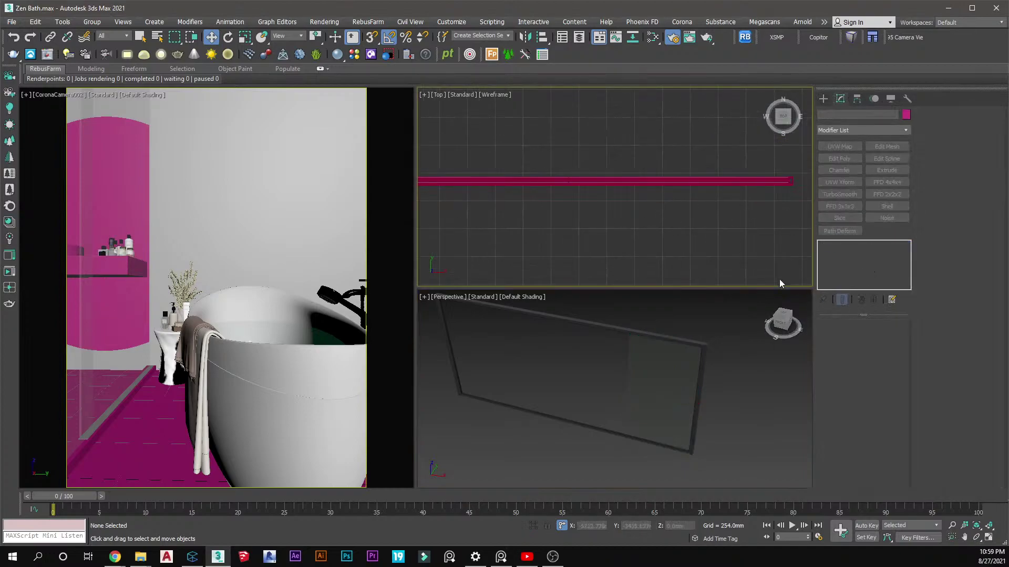
{"action": "left_click", "coordinate": [688, 368]}
{"action": "right_click", "coordinate": [859, 247]}
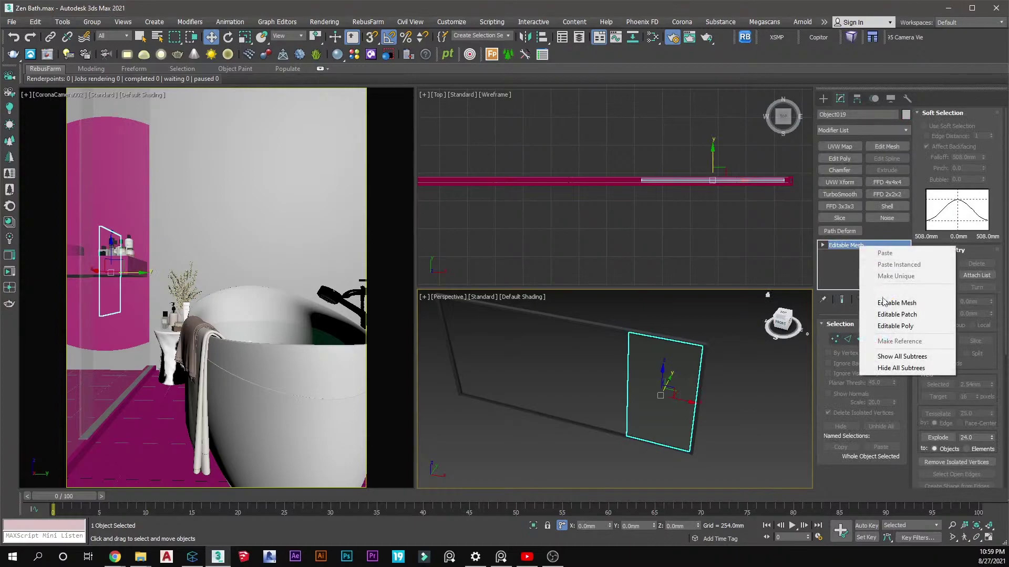
{"action": "left_click", "coordinate": [883, 314]}
Move the vertices at the glass pane's left end leftward so the pane spans roughly the right half of the door frame
{"action": "left_click", "coordinate": [835, 341]}
{"action": "left_click_drag", "start_coordinate": [670, 217], "coordinate": [560, 137]}
{"action": "middle_click_drag", "start_coordinate": [602, 194], "coordinate": [648, 207]}
{"action": "left_click_drag", "start_coordinate": [711, 195], "coordinate": [560, 220]}
{"action": "middle_click_drag", "start_coordinate": [561, 220], "coordinate": [693, 198]}
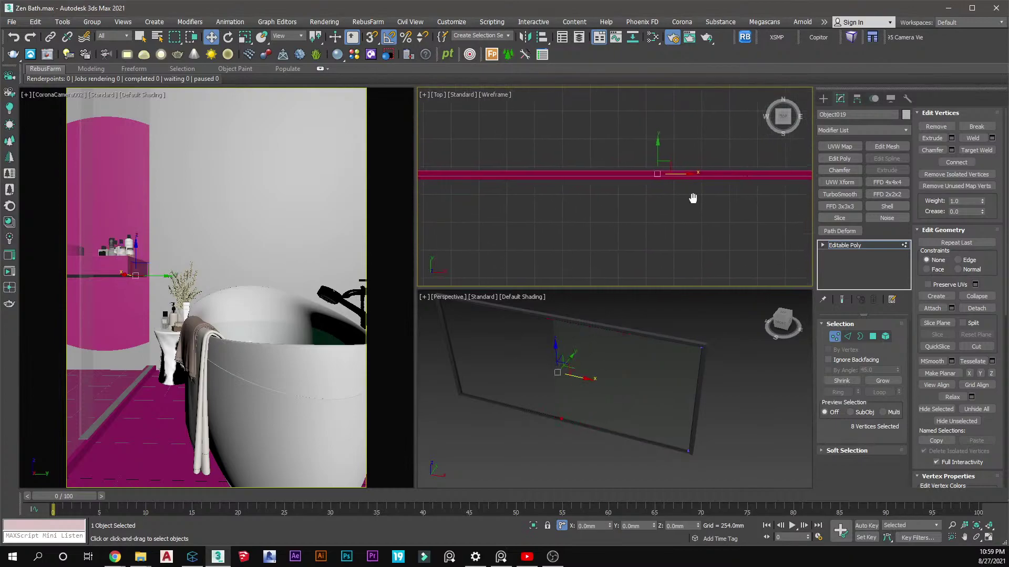
{"action": "left_click_drag", "start_coordinate": [684, 182], "coordinate": [697, 178]}
{"action": "left_click_drag", "start_coordinate": [711, 180], "coordinate": [710, 182]}
{"action": "middle_click_drag", "start_coordinate": [710, 182], "coordinate": [730, 196]}
{"action": "left_click", "coordinate": [823, 99]}
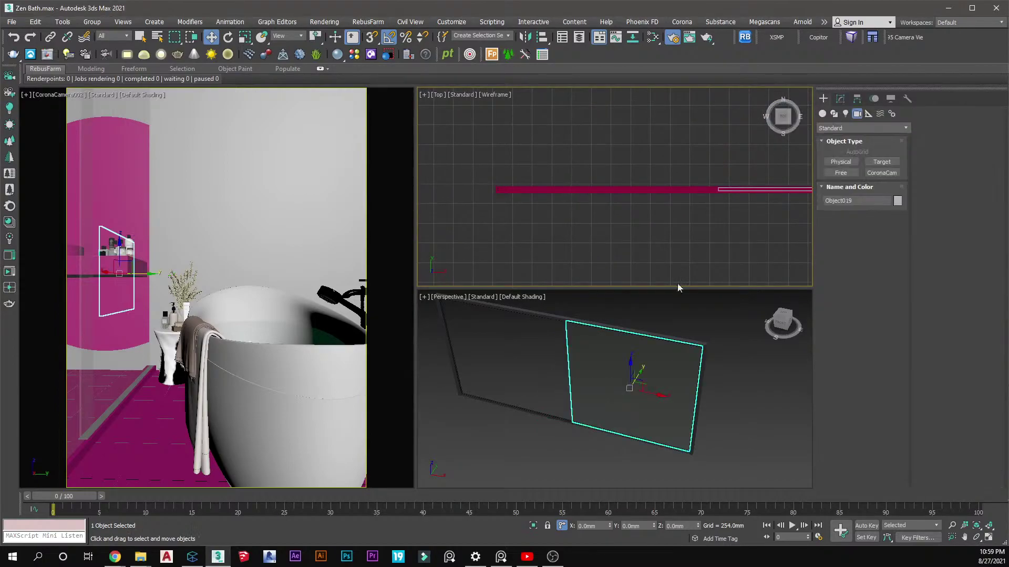
Clone the glass pane as a Copy into the left half of the door frame
{"action": "scroll", "coordinate": [658, 199], "scroll_direction": "down", "scroll_amount": 3}
{"action": "left_click_drag", "start_coordinate": [725, 203], "coordinate": [624, 212], "text": "shift"}
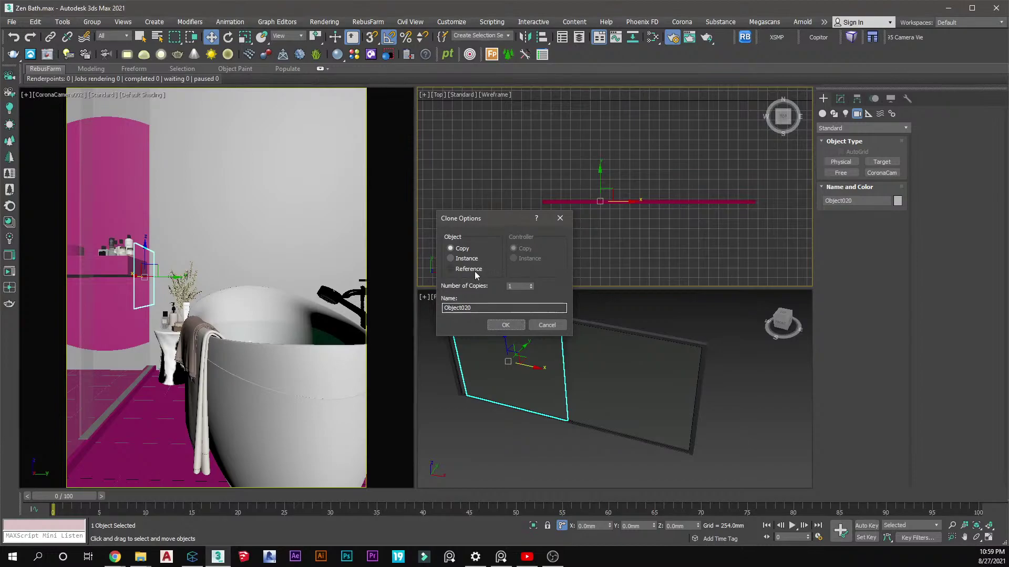
{"action": "left_click", "coordinate": [505, 325]}
Slide the copied glass pane against the left end of the door frame in the Top view
{"action": "scroll", "coordinate": [603, 219], "scroll_direction": "up", "scroll_amount": 3}
{"action": "middle_click_drag", "start_coordinate": [590, 202], "coordinate": [637, 178]}
{"action": "left_click_drag", "start_coordinate": [668, 193], "coordinate": [641, 195]}
{"action": "middle_click_drag", "start_coordinate": [441, 189], "coordinate": [617, 177]}
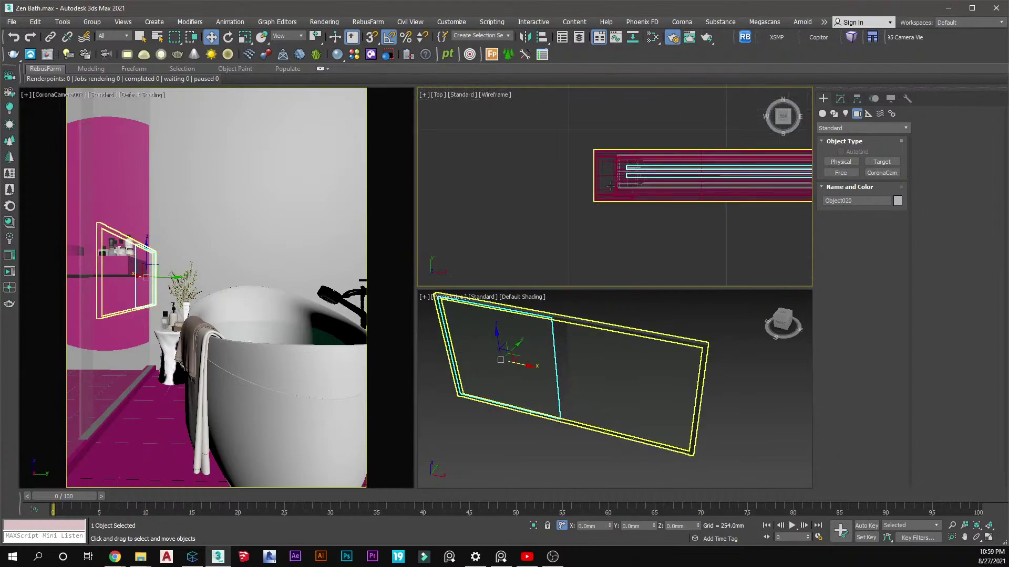
{"action": "scroll", "coordinate": [593, 179], "scroll_direction": "up", "scroll_amount": 5}
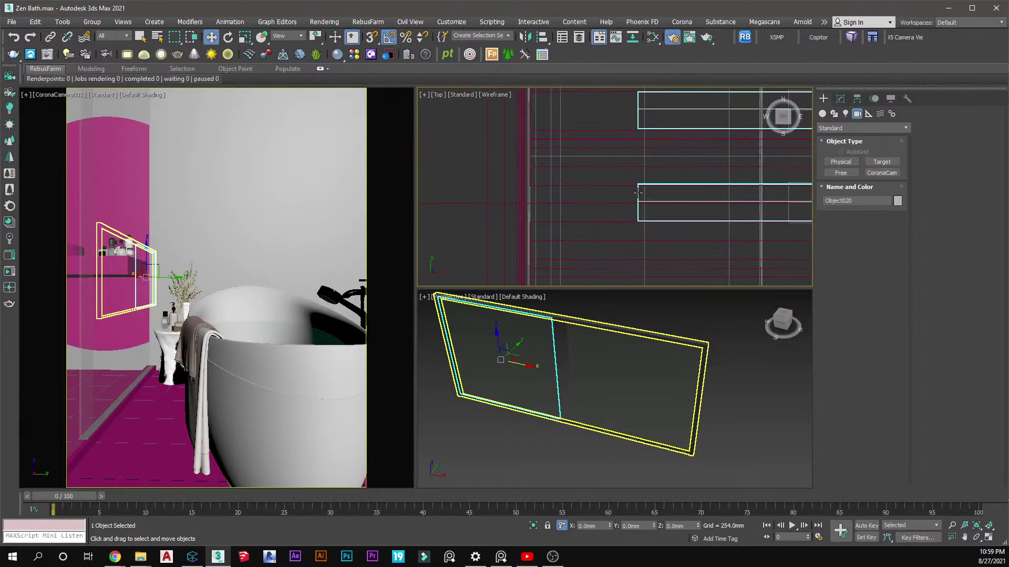
{"action": "scroll", "coordinate": [649, 190], "scroll_direction": "down", "scroll_amount": 5}
{"action": "middle_click_drag", "start_coordinate": [576, 194], "coordinate": [482, 200]}
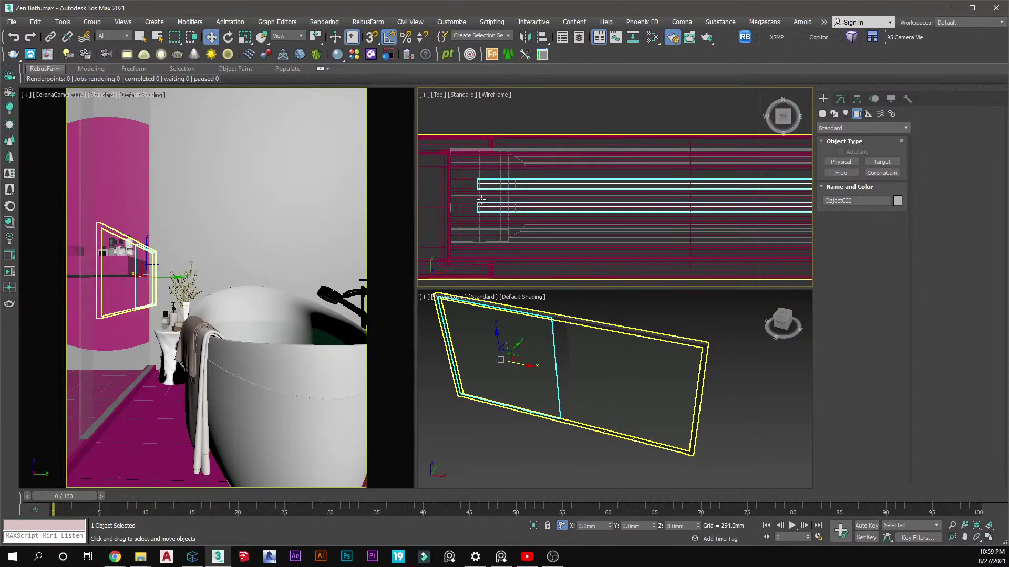
Delete the front glass sheet of the left pane at Element level, leaving a single sheet
{"action": "left_click", "coordinate": [840, 98]}
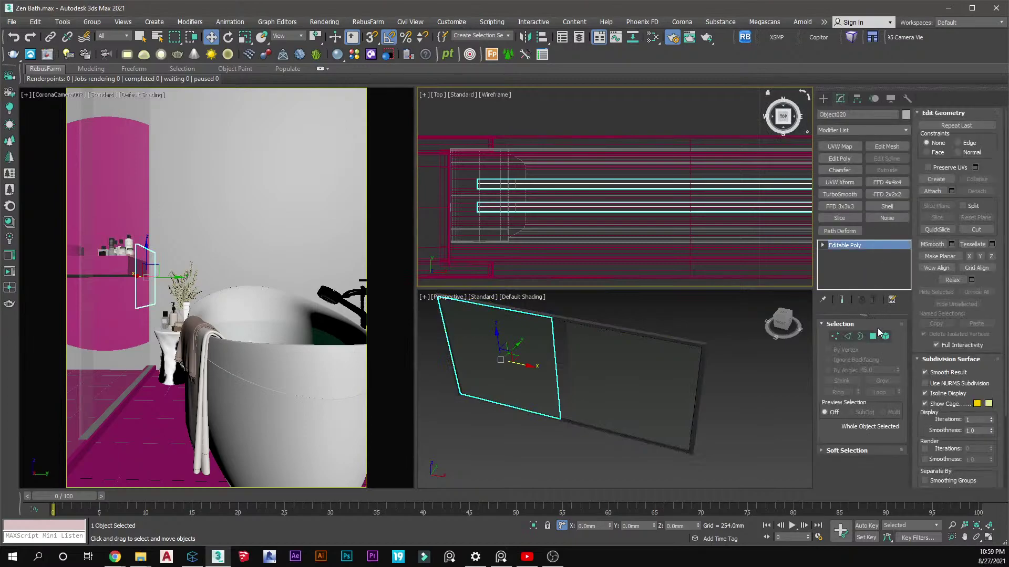
{"action": "left_click", "coordinate": [886, 337]}
{"action": "left_click", "coordinate": [534, 204]}
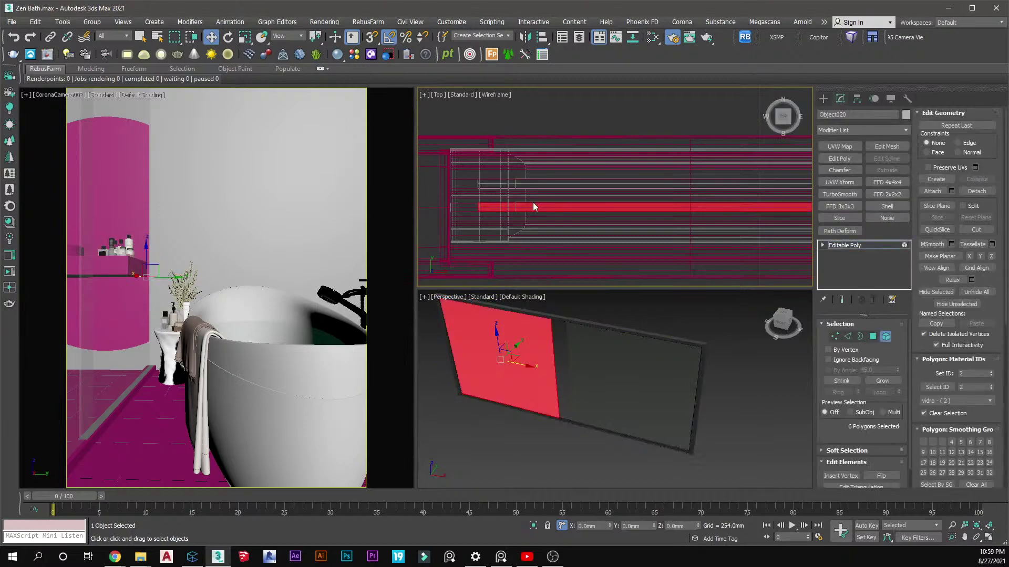
{"action": "left_click", "coordinate": [531, 202]}
{"action": "scroll", "coordinate": [525, 188], "scroll_direction": "down", "scroll_amount": 4}
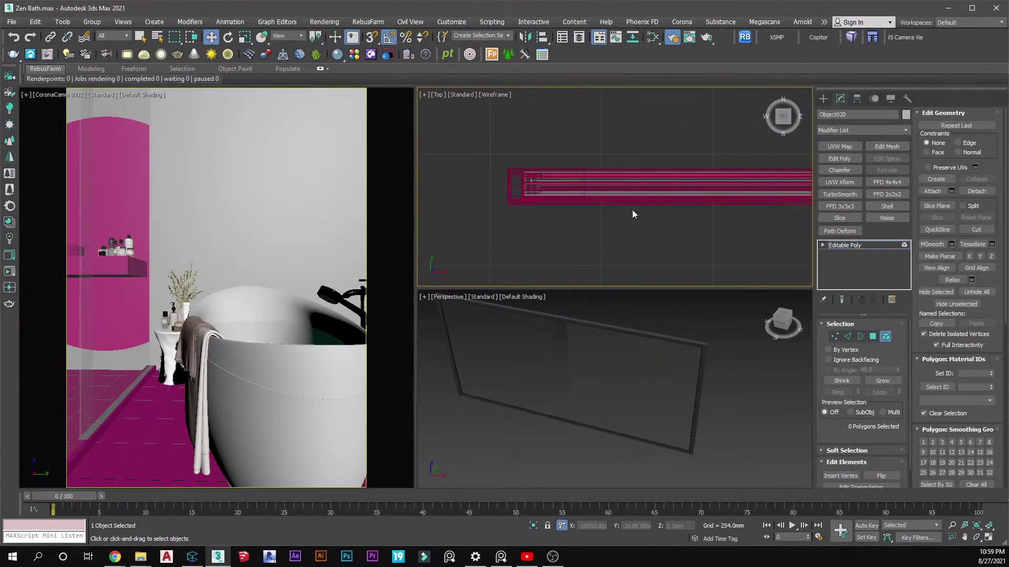
Delete the rear glass sheet of the right pane at Element level so the two panes sit on different tracks
{"action": "left_click", "coordinate": [824, 99]}
{"action": "left_click", "coordinate": [639, 335]}
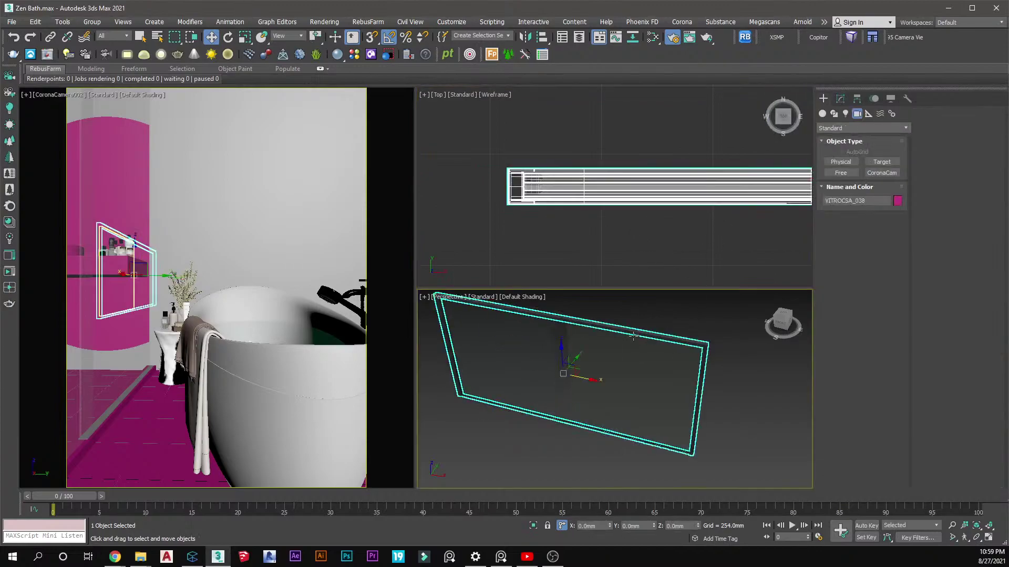
{"action": "left_click", "coordinate": [616, 353]}
{"action": "key", "text": "5"}
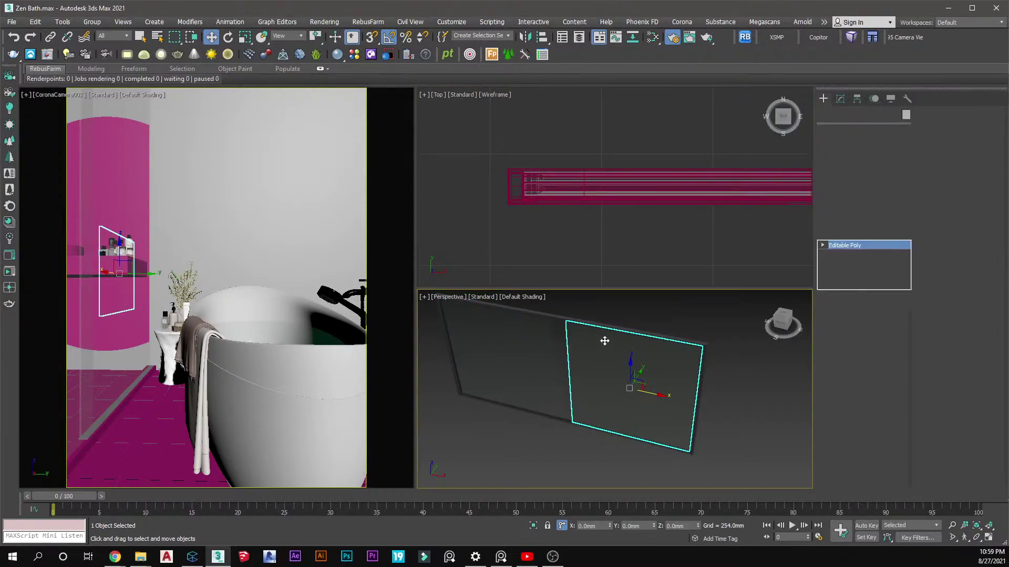
{"action": "left_click", "coordinate": [694, 387]}
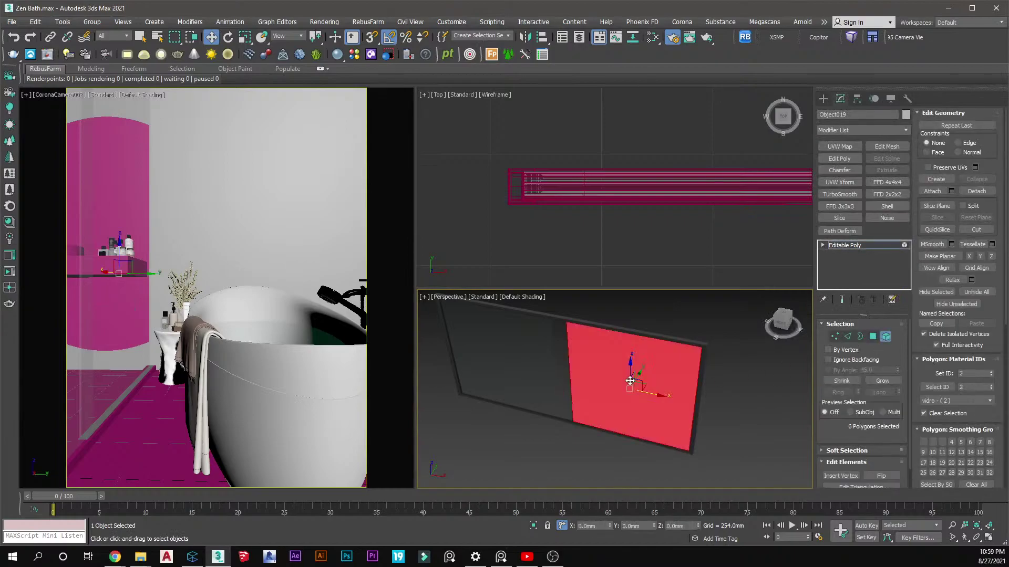
{"action": "scroll", "coordinate": [574, 203], "scroll_direction": "down", "scroll_amount": 3}
{"action": "middle_click_drag", "start_coordinate": [575, 203], "coordinate": [522, 187]}
{"action": "scroll", "coordinate": [556, 157], "scroll_direction": "up", "scroll_amount": 8}
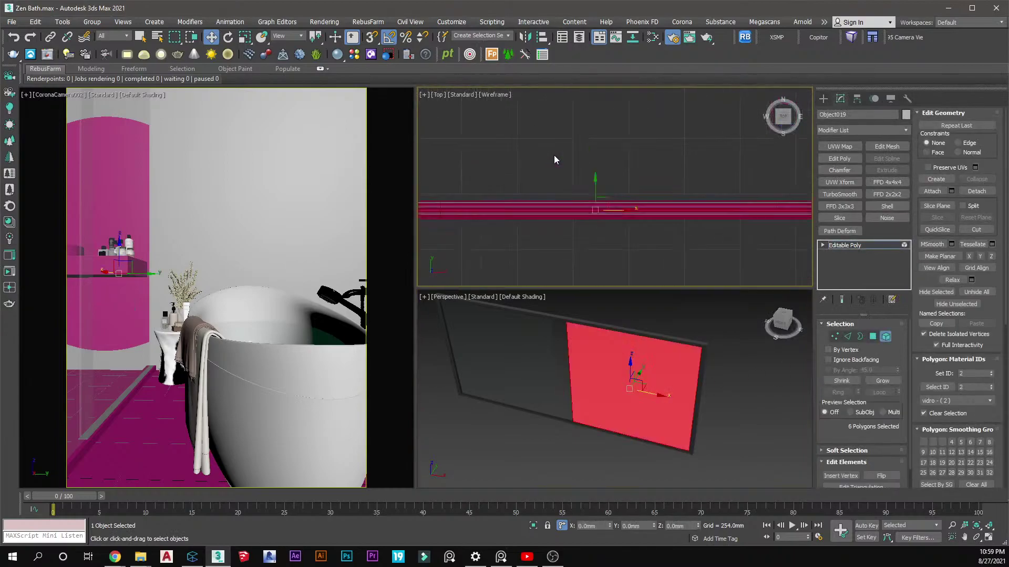
{"action": "left_click_drag", "start_coordinate": [471, 185], "coordinate": [473, 164]}
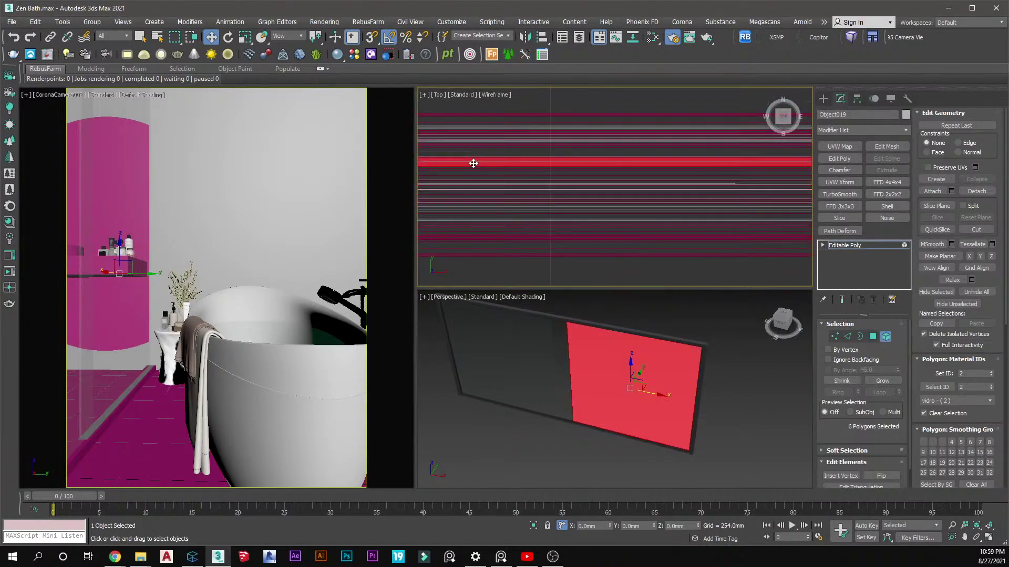
{"action": "key", "text": "Delete"}
{"action": "left_click", "coordinate": [823, 98]}
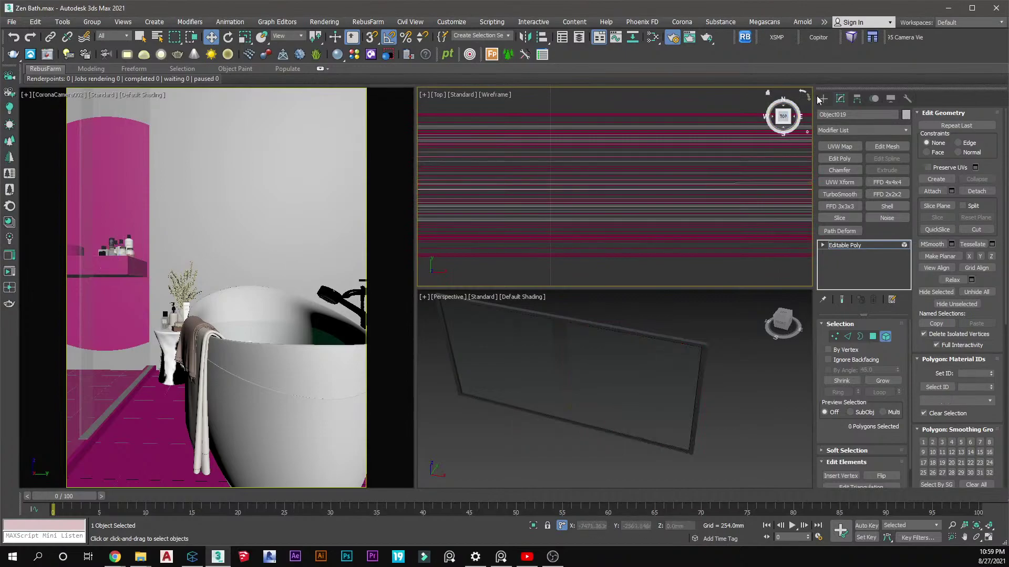
Adjust the four vertices at the right glass pane's inner edge near the middle of the door frame
{"action": "left_click", "coordinate": [840, 99]}
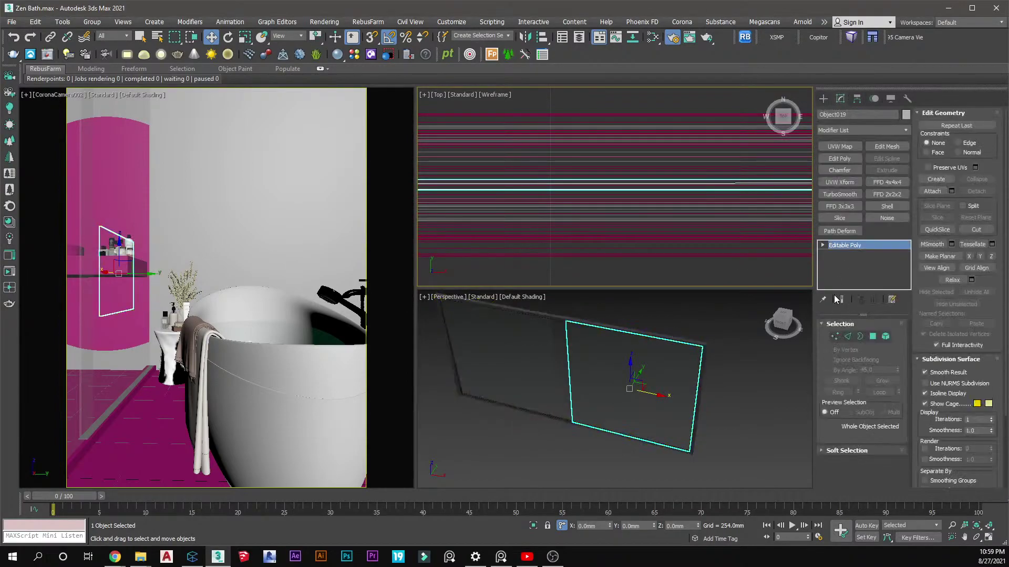
{"action": "left_click", "coordinate": [835, 336]}
{"action": "scroll", "coordinate": [657, 187], "scroll_direction": "up", "scroll_amount": 5}
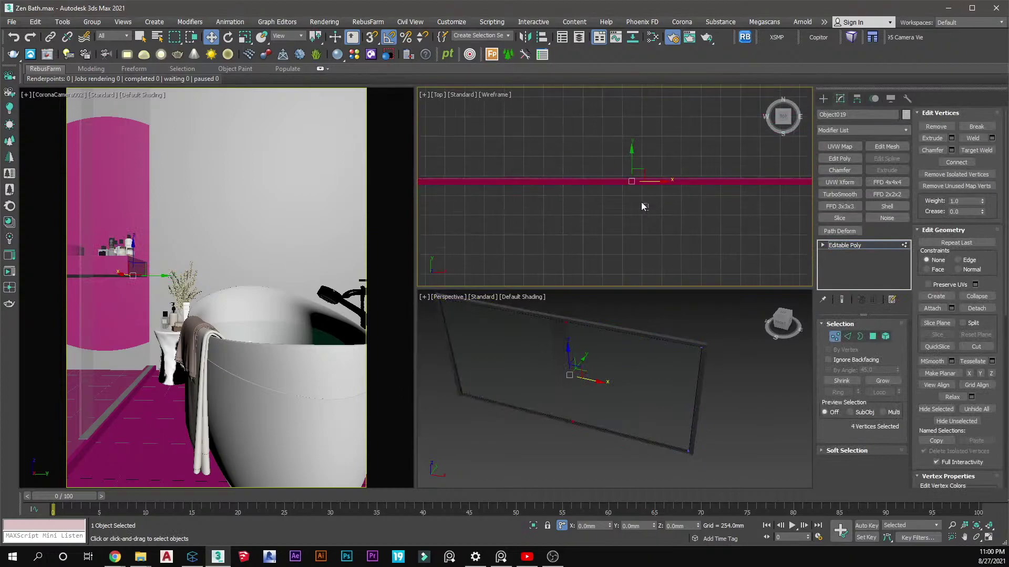
{"action": "middle_click_drag", "start_coordinate": [666, 461], "coordinate": [669, 388], "text": "alt"}
{"action": "scroll", "coordinate": [655, 402], "scroll_direction": "up", "scroll_amount": 3}
{"action": "mouse_move", "coordinate": [651, 392]}
{"action": "left_mouse_down"}
{"action": "mouse_move", "coordinate": [617, 400]}
{"action": "mouse_move", "coordinate": [652, 394]}
{"action": "left_mouse_up"}
{"action": "scroll", "coordinate": [654, 410], "scroll_direction": "down", "scroll_amount": 3}
Move the left glass pane's inner-edge vertices rightward so it meets the right pane at the frame's middle
{"action": "left_click", "coordinate": [823, 100]}
{"action": "left_click", "coordinate": [610, 373]}
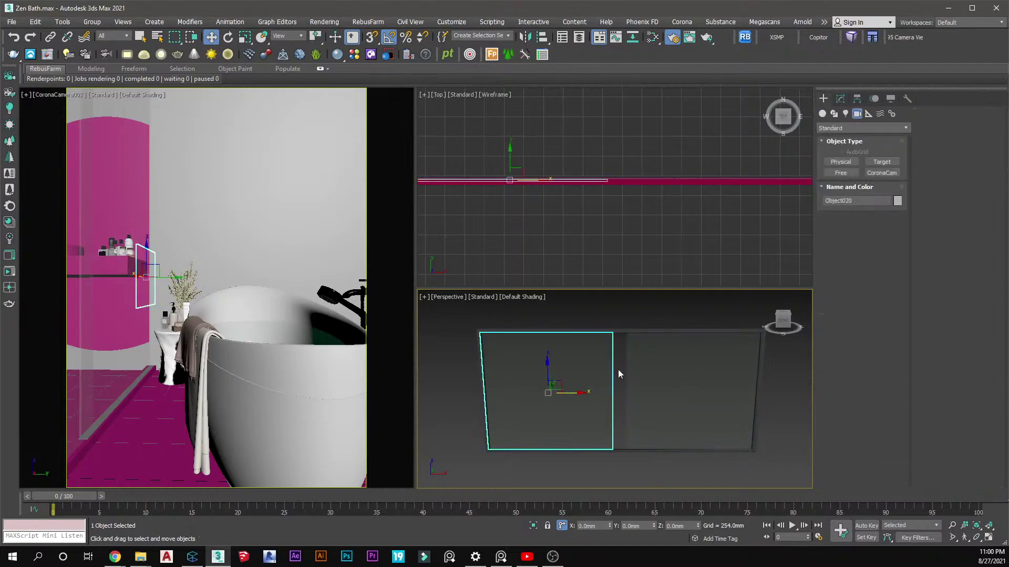
{"action": "key", "text": "1"}
{"action": "left_click_drag", "start_coordinate": [630, 310], "coordinate": [606, 475]}
{"action": "left_click_drag", "start_coordinate": [648, 394], "coordinate": [658, 397]}
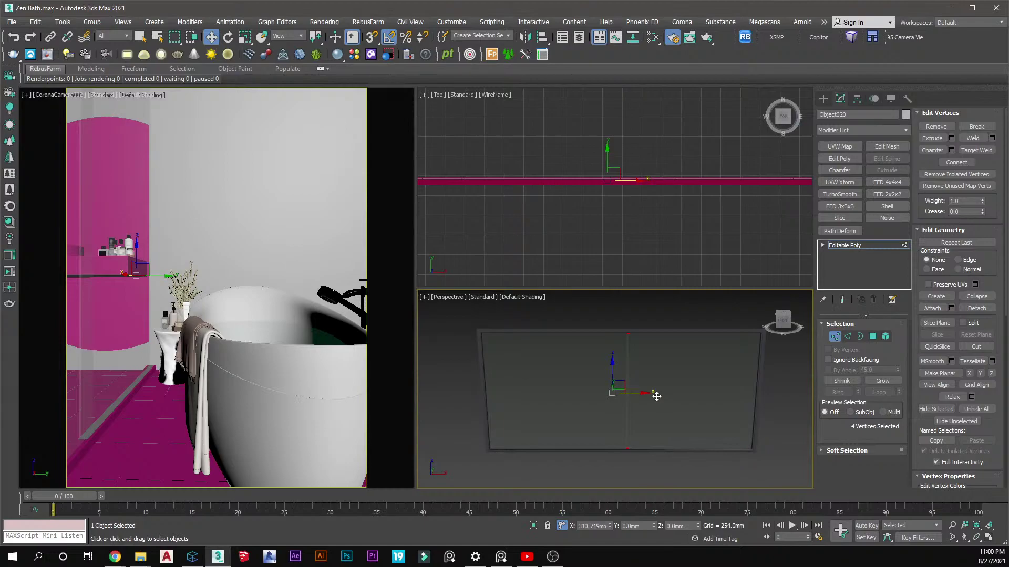
{"action": "left_click_drag", "start_coordinate": [658, 395], "coordinate": [675, 395]}
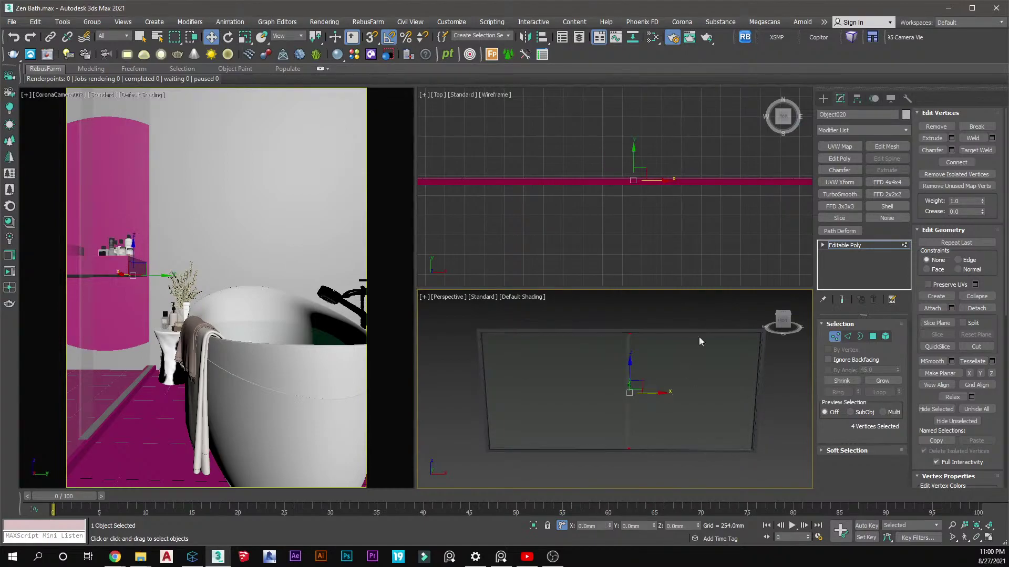
Group the door frame and both glass panes into one group
{"action": "left_click", "coordinate": [823, 99]}
{"action": "left_click", "coordinate": [634, 256]}
{"action": "scroll", "coordinate": [584, 234], "scroll_direction": "down", "scroll_amount": 5}
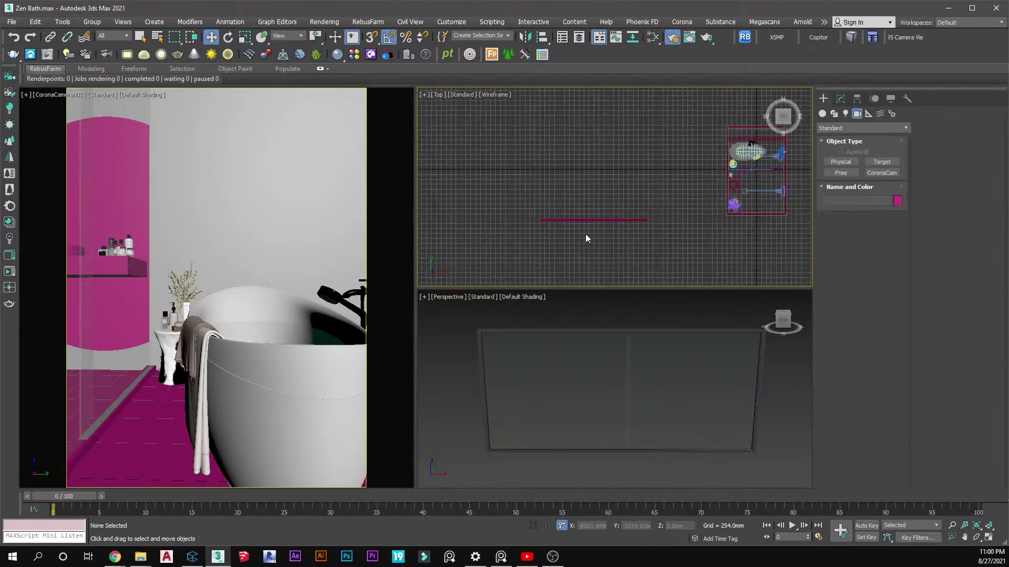
{"action": "left_click_drag", "start_coordinate": [662, 211], "coordinate": [508, 251]}
{"action": "right_click", "coordinate": [567, 217]}
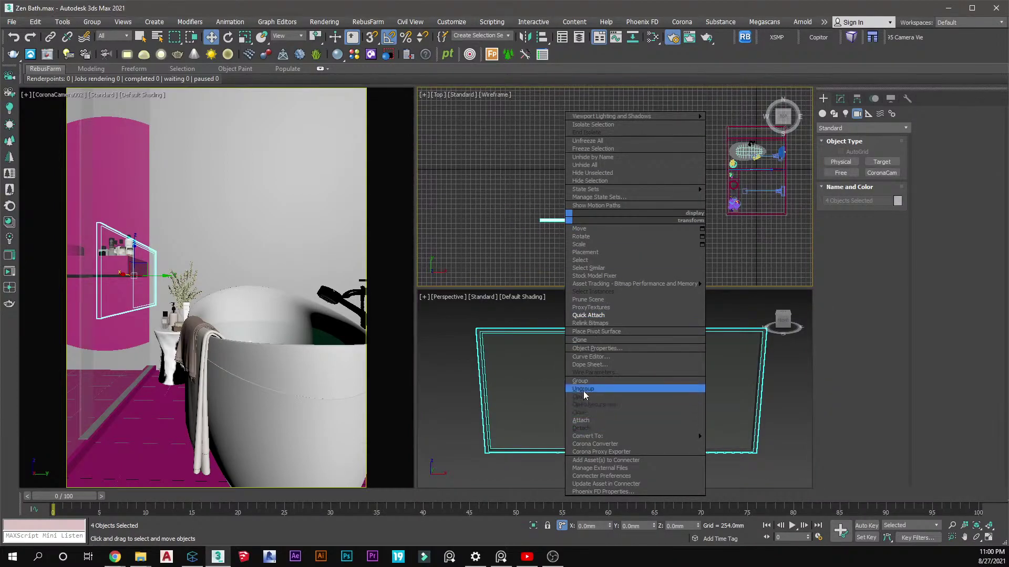
{"action": "left_click", "coordinate": [589, 382]}
{"action": "left_click", "coordinate": [512, 299]}
Move the door group to the wall opening behind the bathtub, with its left end flush against the opening's left side
{"action": "left_click_drag", "start_coordinate": [571, 235], "coordinate": [612, 210]}
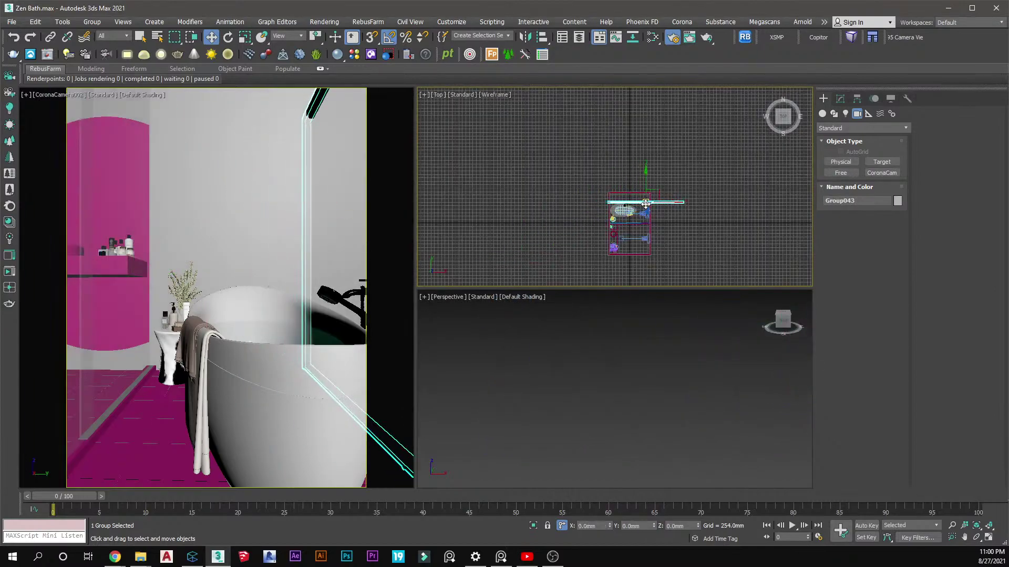
{"action": "scroll", "coordinate": [625, 217], "scroll_direction": "up", "scroll_amount": 8}
{"action": "mouse_move", "coordinate": [689, 227]}
{"action": "left_mouse_down"}
{"action": "mouse_move", "coordinate": [714, 226]}
{"action": "mouse_move", "coordinate": [692, 225]}
{"action": "mouse_move", "coordinate": [703, 219]}
{"action": "left_mouse_up"}
{"action": "key", "text": "r"}
{"action": "scroll", "coordinate": [704, 224], "scroll_direction": "up", "scroll_amount": 3}
{"action": "scroll", "coordinate": [694, 212], "scroll_direction": "down", "scroll_amount": 3}
{"action": "key", "text": "w"}
{"action": "scroll", "coordinate": [599, 212], "scroll_direction": "up", "scroll_amount": 5}
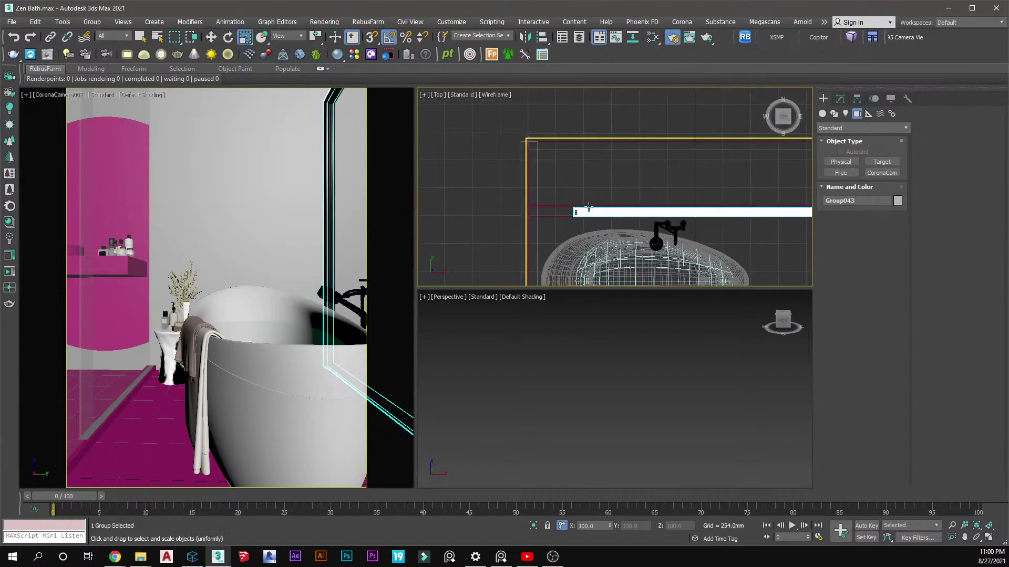
{"action": "left_click_drag", "start_coordinate": [573, 214], "coordinate": [499, 211]}
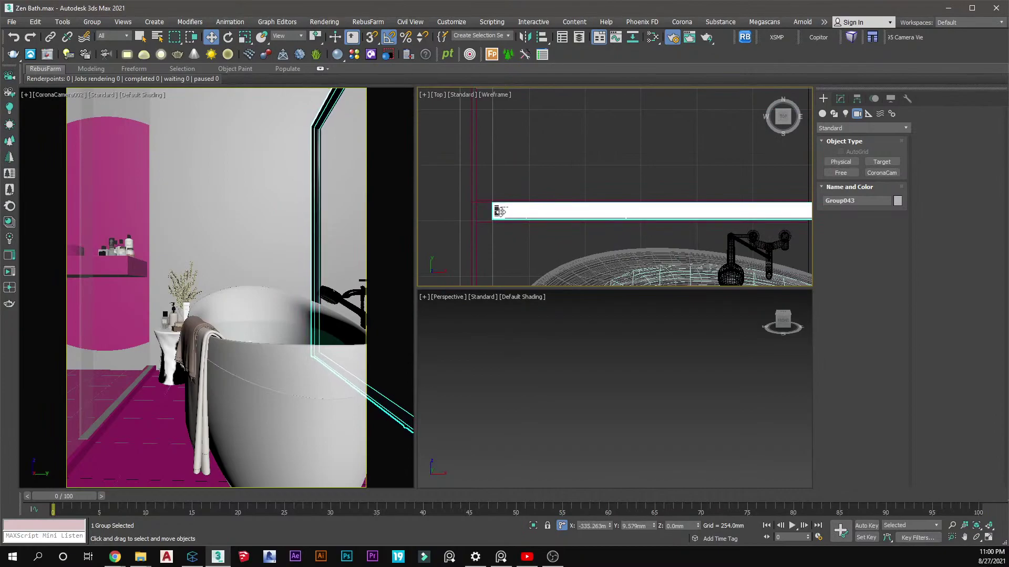
Hide the ceiling plane to expose the bathroom interior in the Perspective view
{"action": "key", "text": "z"}
{"action": "scroll", "coordinate": [608, 402], "scroll_direction": "down", "scroll_amount": 5}
{"action": "left_click", "coordinate": [589, 365]}
{"action": "scroll", "coordinate": [589, 365], "scroll_direction": "up", "scroll_amount": 3}
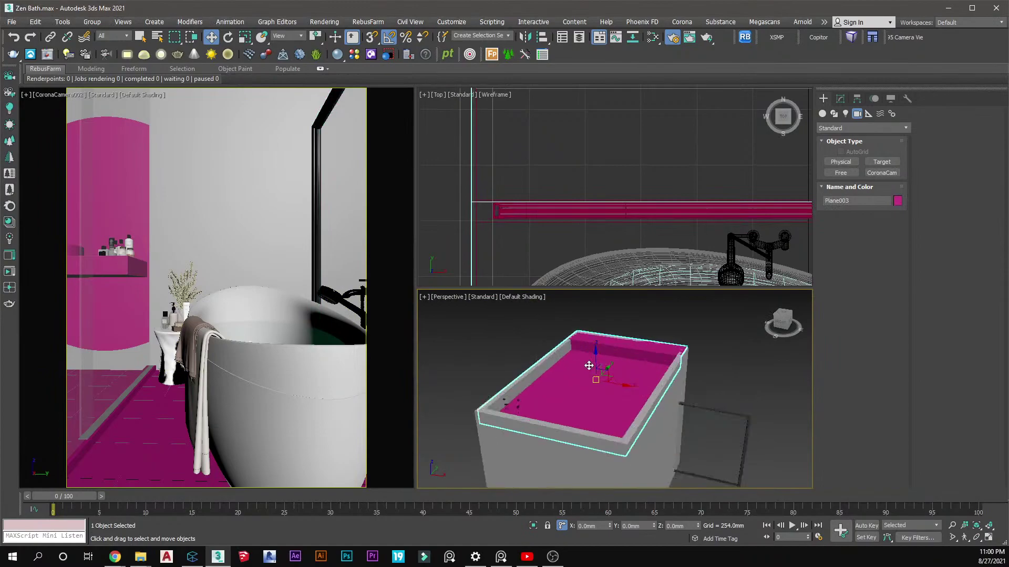
{"action": "right_click", "coordinate": [585, 367]}
{"action": "left_click", "coordinate": [609, 231]}
{"action": "scroll", "coordinate": [639, 367], "scroll_direction": "up", "scroll_amount": 3}
{"action": "middle_click_drag", "start_coordinate": [639, 368], "coordinate": [639, 352], "text": "alt"}
Apply an FFD 2x2x2 modifier to the door group and activate its Control Points level
{"action": "left_click", "coordinate": [539, 212]}
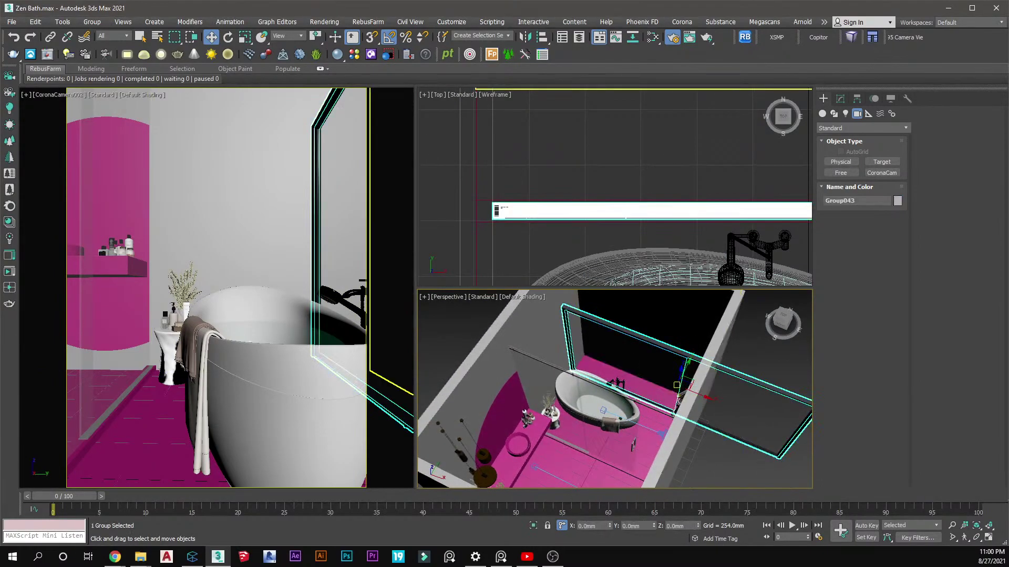
{"action": "scroll", "coordinate": [540, 214], "scroll_direction": "down", "scroll_amount": 4}
{"action": "left_click", "coordinate": [840, 99]}
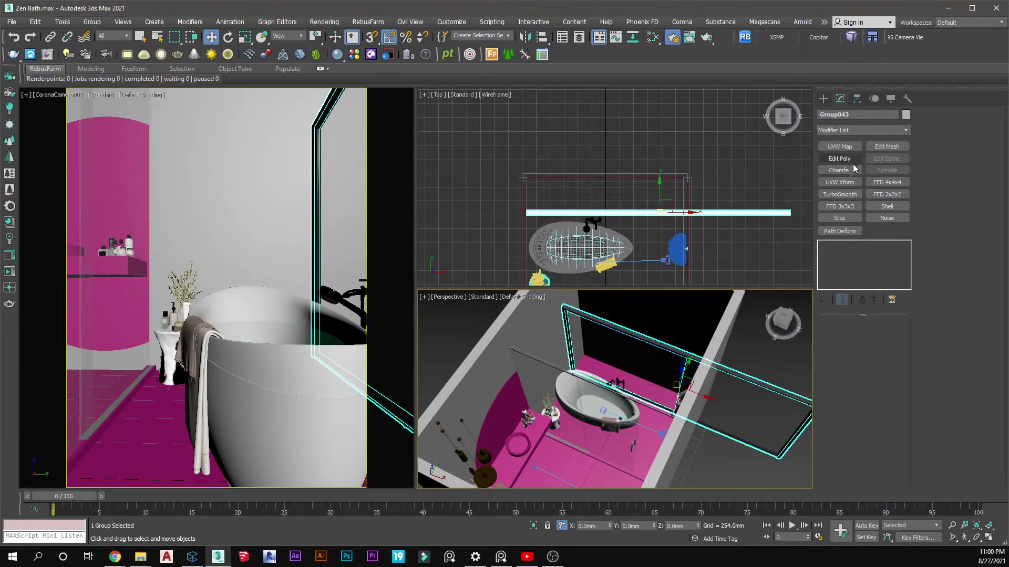
{"action": "left_click", "coordinate": [883, 194]}
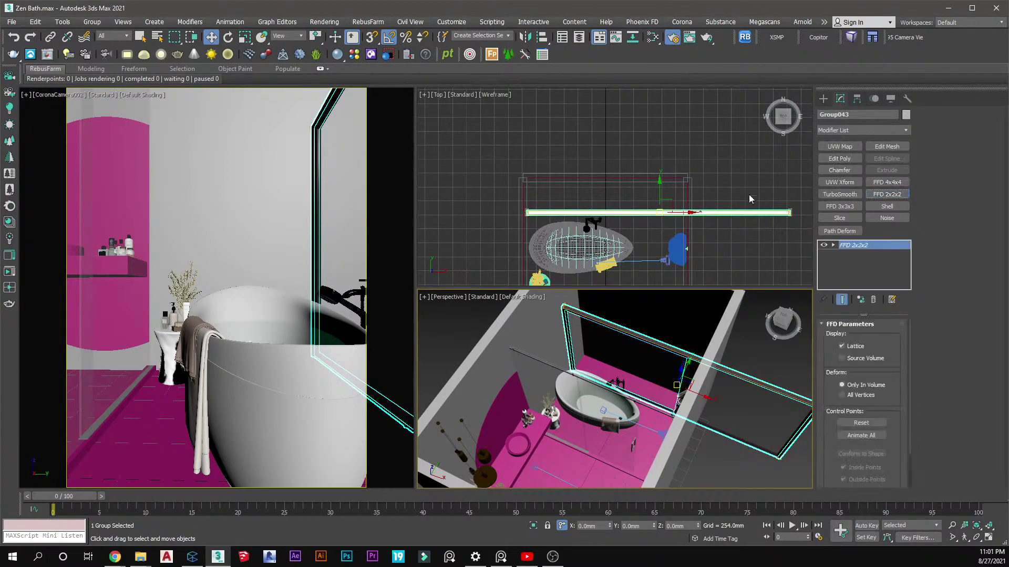
{"action": "left_click", "coordinate": [834, 246]}
{"action": "left_click", "coordinate": [862, 254]}
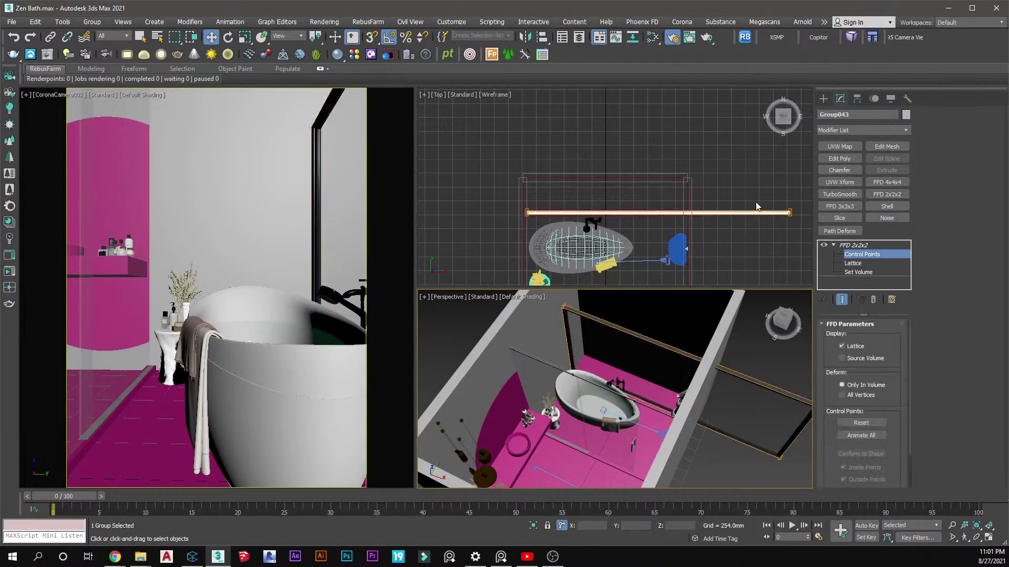
Move the lattice points at the door's right end leftward to fit the door's width between the room's walls
{"action": "middle_click_drag", "start_coordinate": [799, 196], "coordinate": [767, 205]}
{"action": "left_click_drag", "start_coordinate": [776, 225], "coordinate": [614, 219]}
{"action": "scroll", "coordinate": [630, 221], "scroll_direction": "up", "scroll_amount": 5}
{"action": "scroll", "coordinate": [630, 220], "scroll_direction": "up", "scroll_amount": 4}
Unhide all hidden scene objects
{"action": "middle_click_drag", "start_coordinate": [651, 311], "coordinate": [730, 359], "text": "alt"}
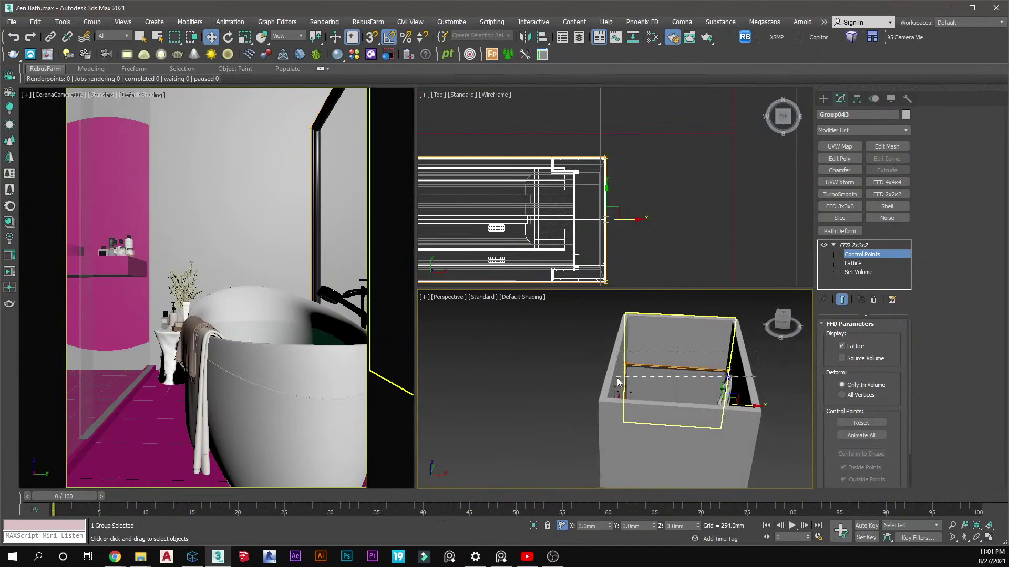
{"action": "right_click", "coordinate": [616, 203]}
{"action": "right_click", "coordinate": [624, 167]}
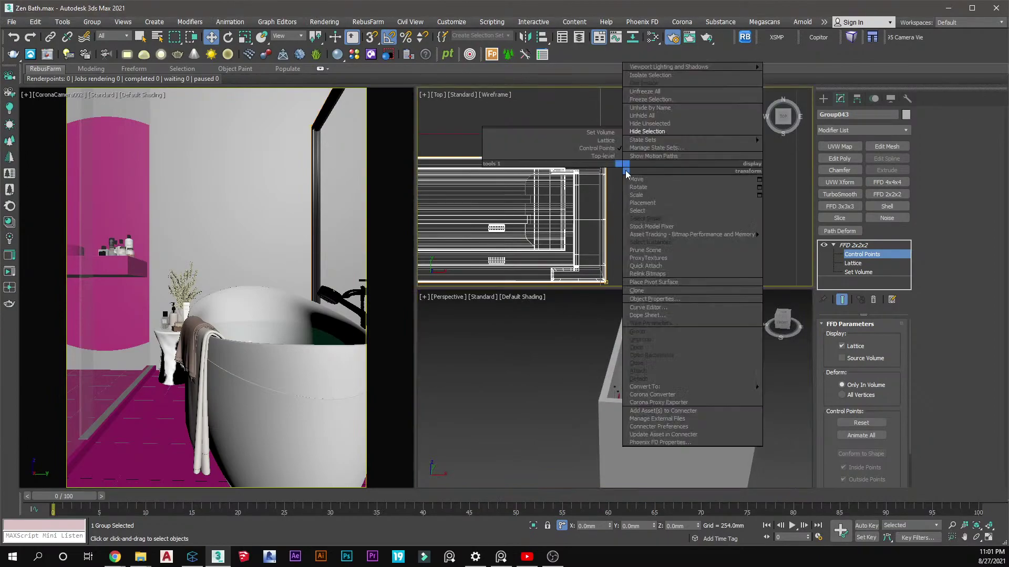
{"action": "left_click", "coordinate": [645, 116]}
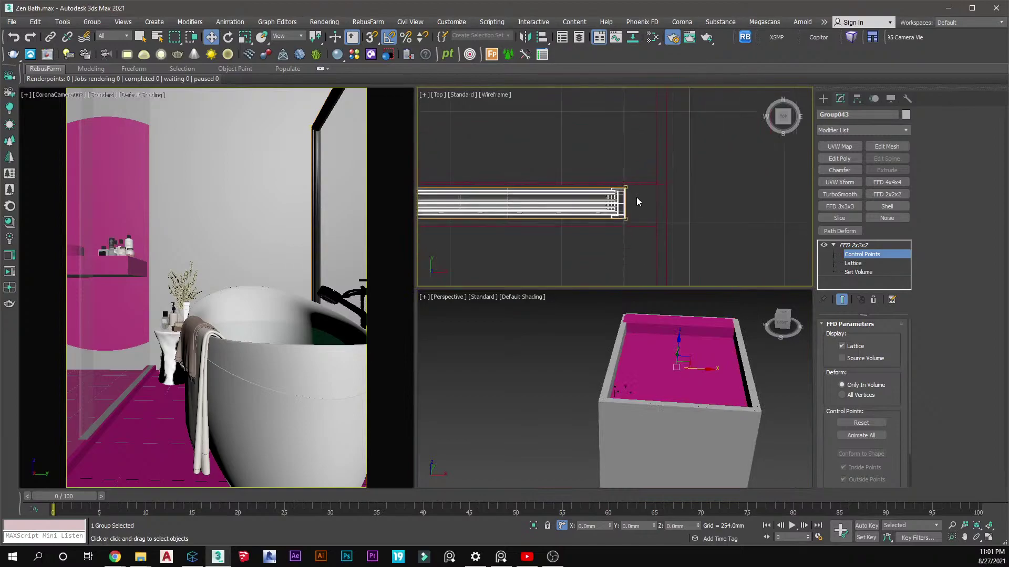
Raise the door's upper FFD control points in the Front view up to the top of the opening
{"action": "key", "text": "f"}
{"action": "scroll", "coordinate": [620, 177], "scroll_direction": "down", "scroll_amount": 5}
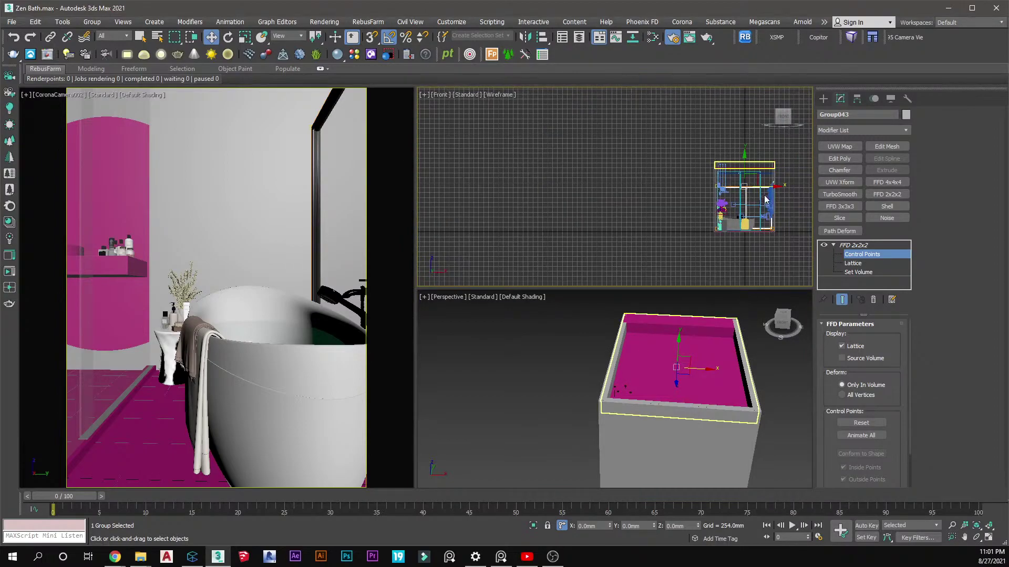
{"action": "scroll", "coordinate": [693, 186], "scroll_direction": "up", "scroll_amount": 10}
{"action": "left_click_drag", "start_coordinate": [687, 194], "coordinate": [680, 88]}
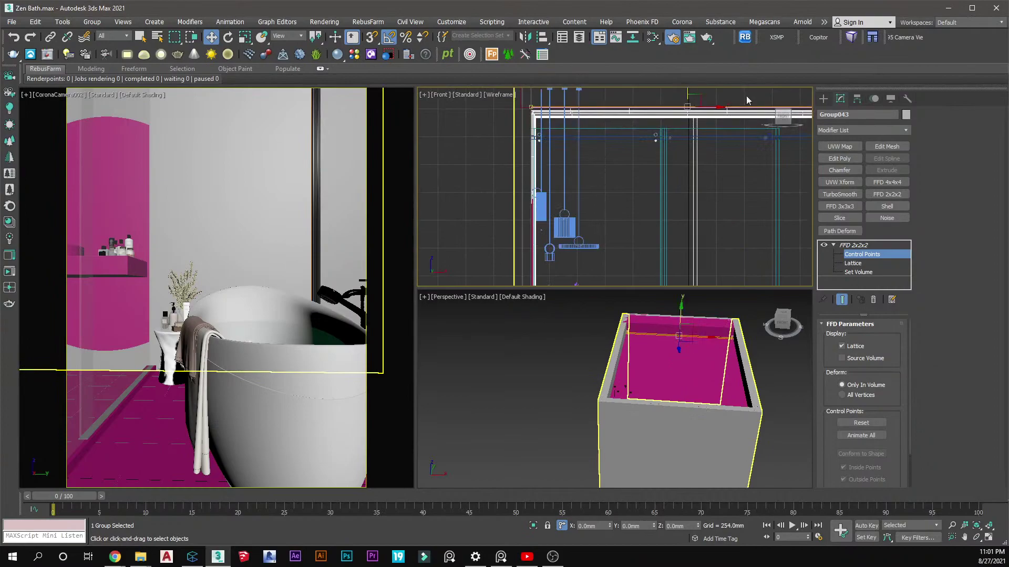
{"action": "left_click", "coordinate": [823, 98]}
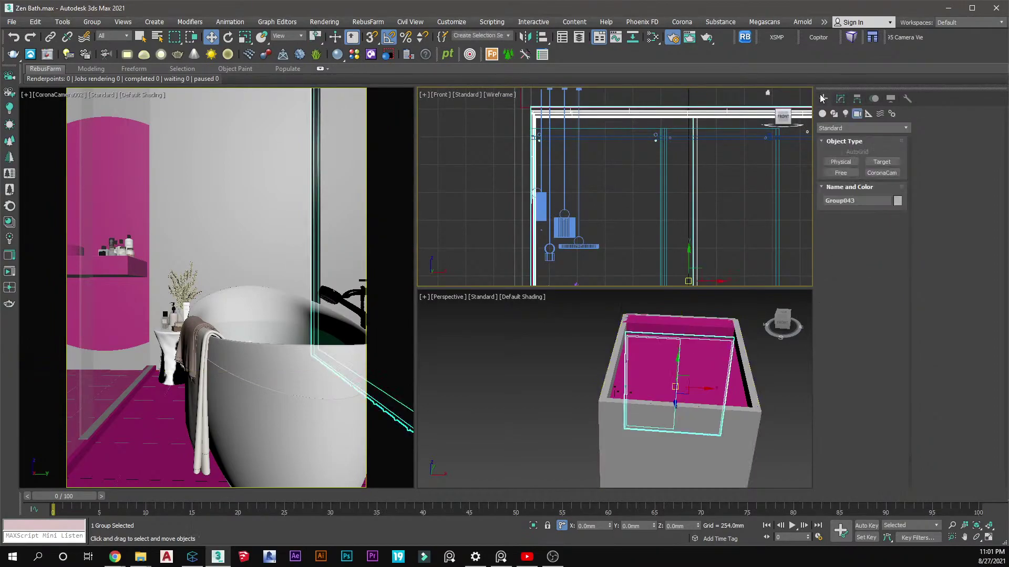
Align the sliding door group to the floor plane Plane001 in Z, matching the door's minimum to the floor's maximum
{"action": "left_click", "coordinate": [490, 187]}
{"action": "middle_click_drag", "start_coordinate": [300, 344], "coordinate": [199, 236]}
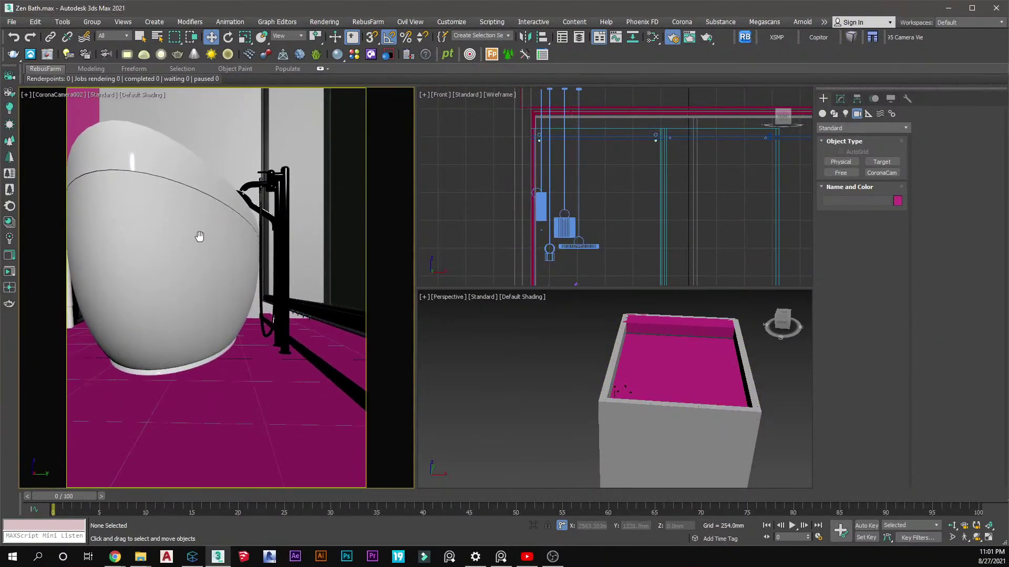
{"action": "left_click", "coordinate": [325, 317]}
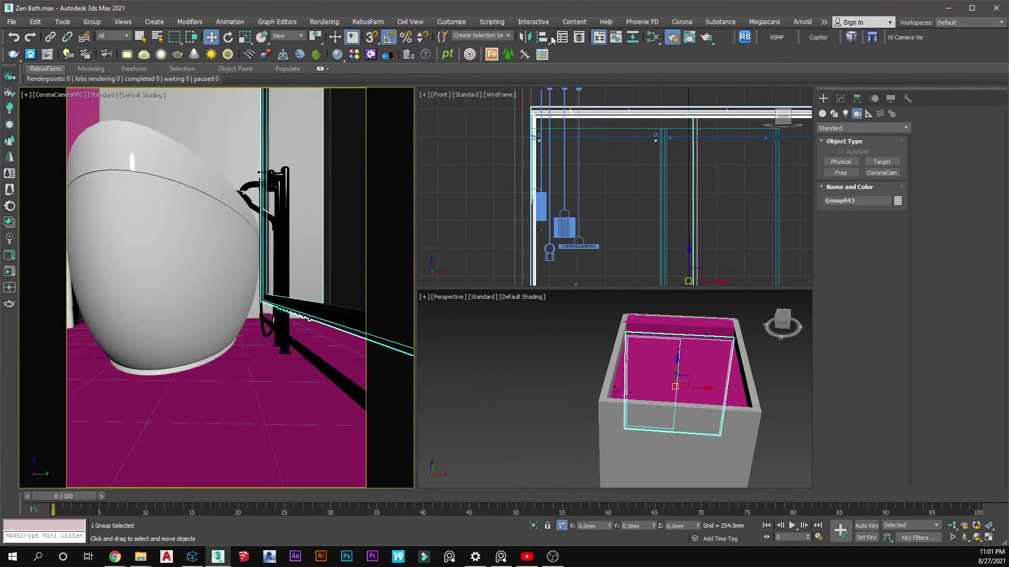
{"action": "left_click", "coordinate": [544, 38]}
{"action": "left_click", "coordinate": [340, 371]}
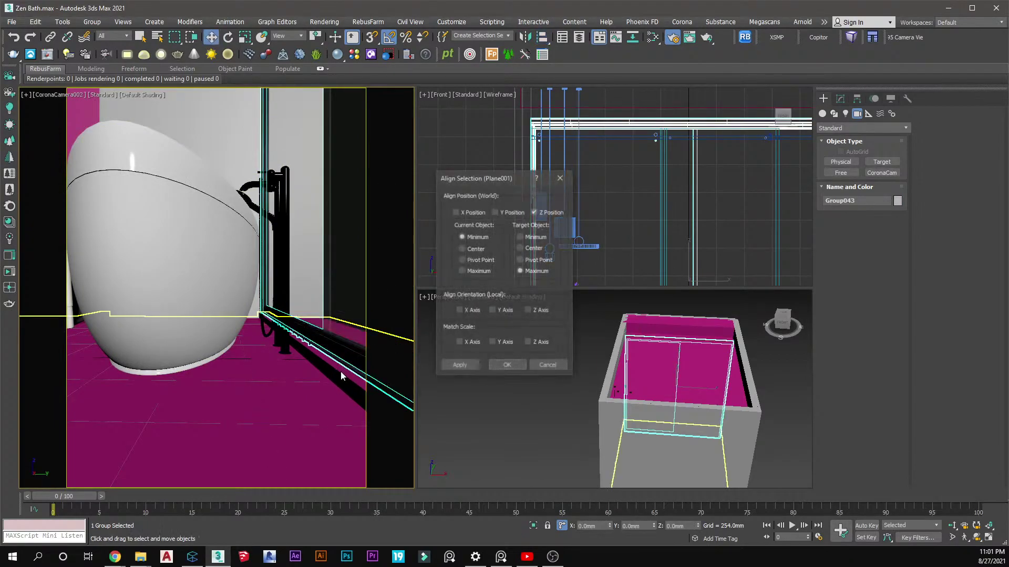
{"action": "left_click", "coordinate": [507, 365]}
Raise the door's upper FFD 2x2x2 control points in the Front view to the top of the opening
{"action": "scroll", "coordinate": [541, 218], "scroll_direction": "down", "scroll_amount": 5}
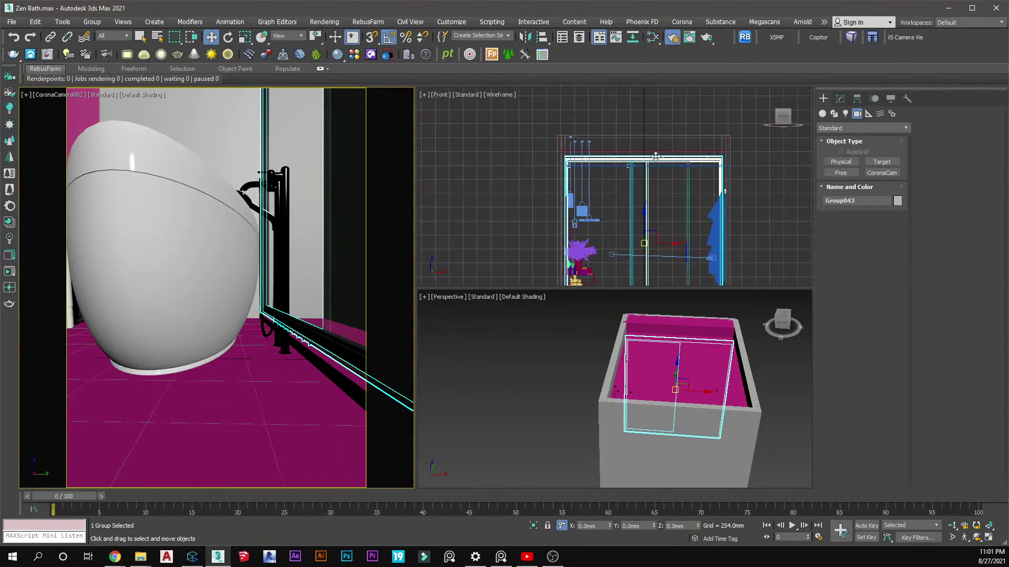
{"action": "left_click", "coordinate": [840, 99]}
{"action": "left_click", "coordinate": [887, 194]}
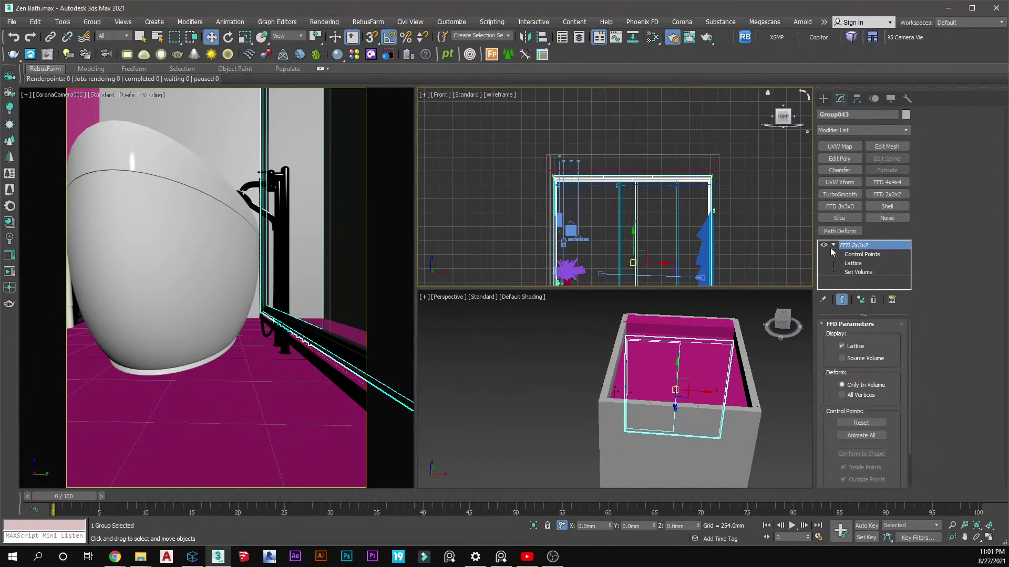
{"action": "scroll", "coordinate": [690, 181], "scroll_direction": "up", "scroll_amount": 5}
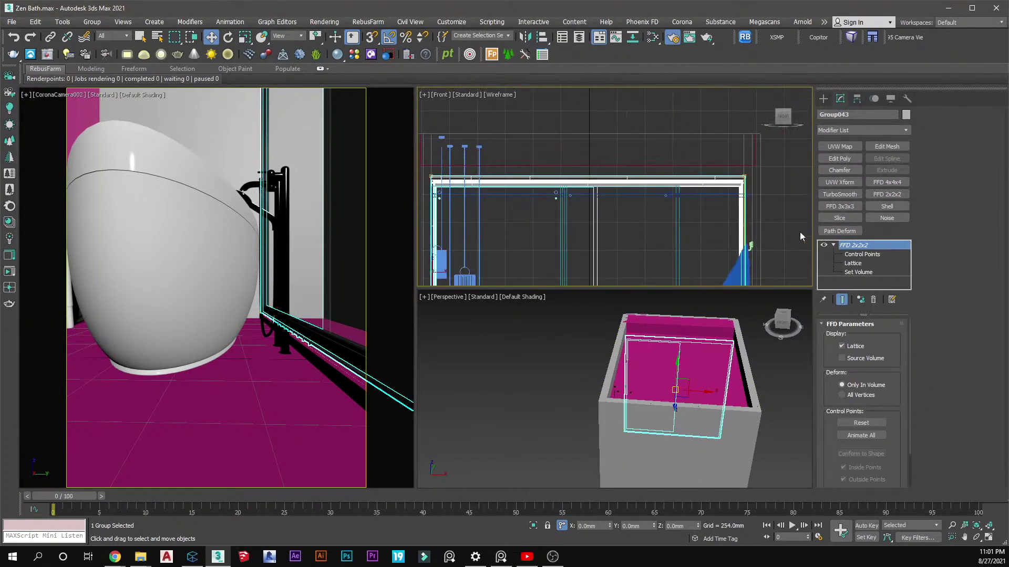
{"action": "scroll", "coordinate": [724, 198], "scroll_direction": "down", "scroll_amount": 3}
{"action": "left_click", "coordinate": [853, 255]}
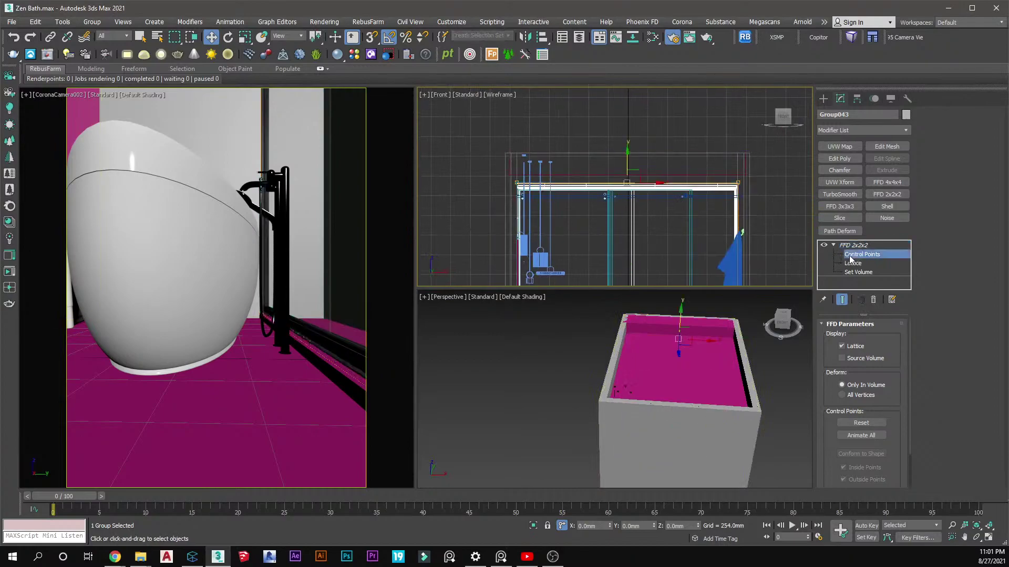
{"action": "scroll", "coordinate": [637, 188], "scroll_direction": "up", "scroll_amount": 3}
{"action": "left_click_drag", "start_coordinate": [618, 168], "coordinate": [616, 142]}
{"action": "left_click", "coordinate": [823, 99]}
{"action": "left_click", "coordinate": [688, 141]}
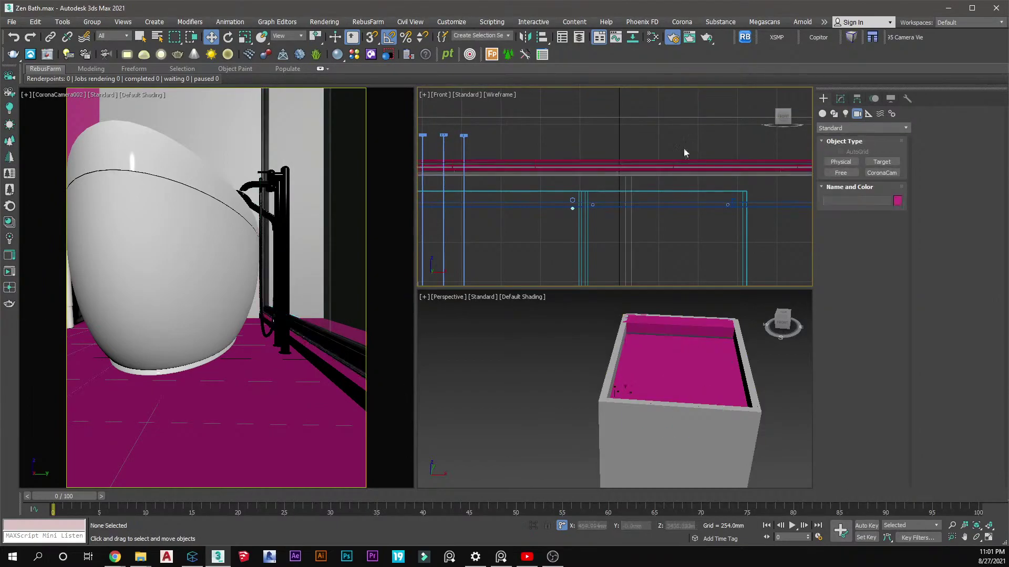
Move CoronaCamera002 slightly in a Top view and pan its framing so the bathtub, faucet and door frame fit the shot
{"action": "middle_click_drag", "start_coordinate": [248, 226], "coordinate": [261, 273]}
{"action": "right_click", "coordinate": [584, 190]}
{"action": "key", "text": "alt+w"}
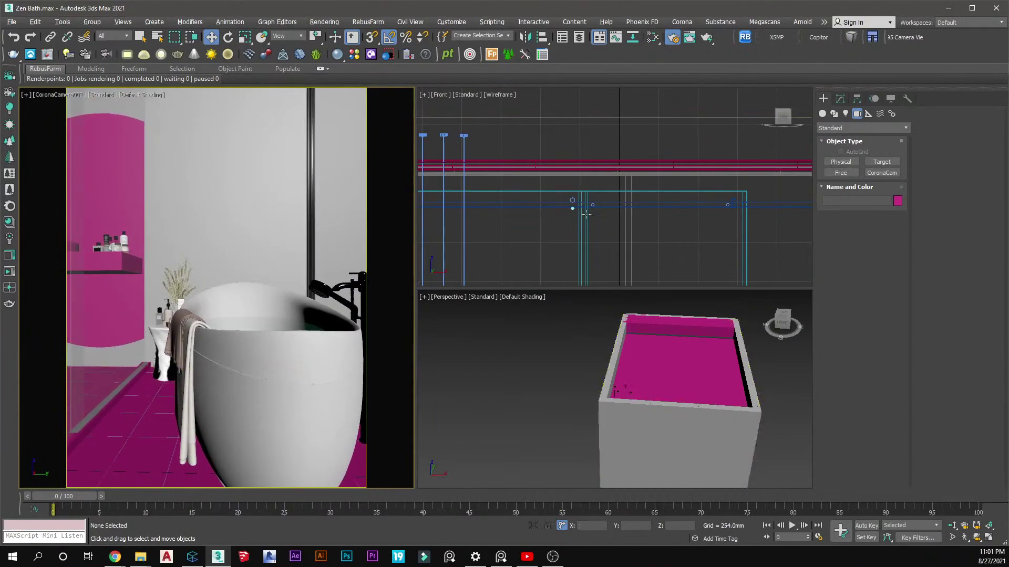
{"action": "key", "text": "alt+w"}
{"action": "scroll", "coordinate": [557, 194], "scroll_direction": "down", "scroll_amount": 3}
{"action": "key", "text": "t"}
{"action": "scroll", "coordinate": [576, 214], "scroll_direction": "down", "scroll_amount": 2}
{"action": "scroll", "coordinate": [576, 214], "scroll_direction": "up", "scroll_amount": 5}
{"action": "left_click", "coordinate": [620, 200]}
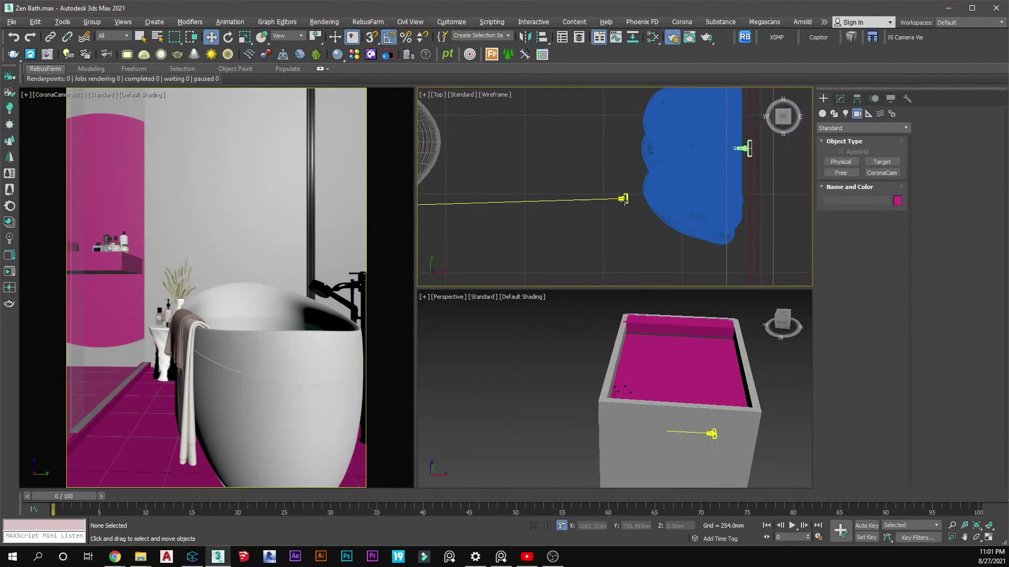
{"action": "scroll", "coordinate": [605, 194], "scroll_direction": "down", "scroll_amount": 4}
{"action": "mouse_move", "coordinate": [543, 182]}
{"action": "left_mouse_down"}
{"action": "mouse_move", "coordinate": [563, 181]}
{"action": "mouse_move", "coordinate": [553, 193]}
{"action": "left_mouse_up"}
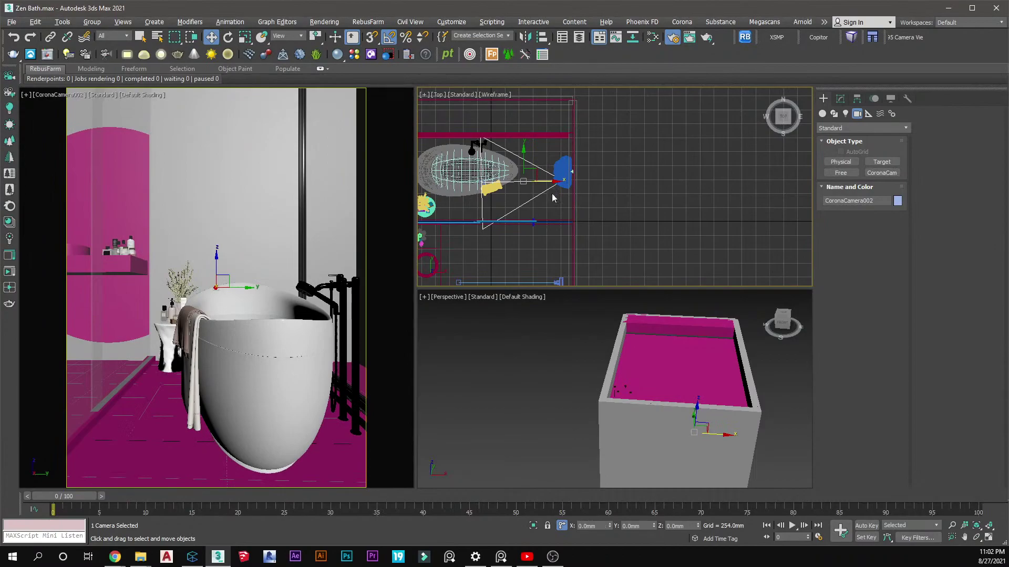
{"action": "middle_click_drag", "start_coordinate": [246, 289], "coordinate": [268, 300]}
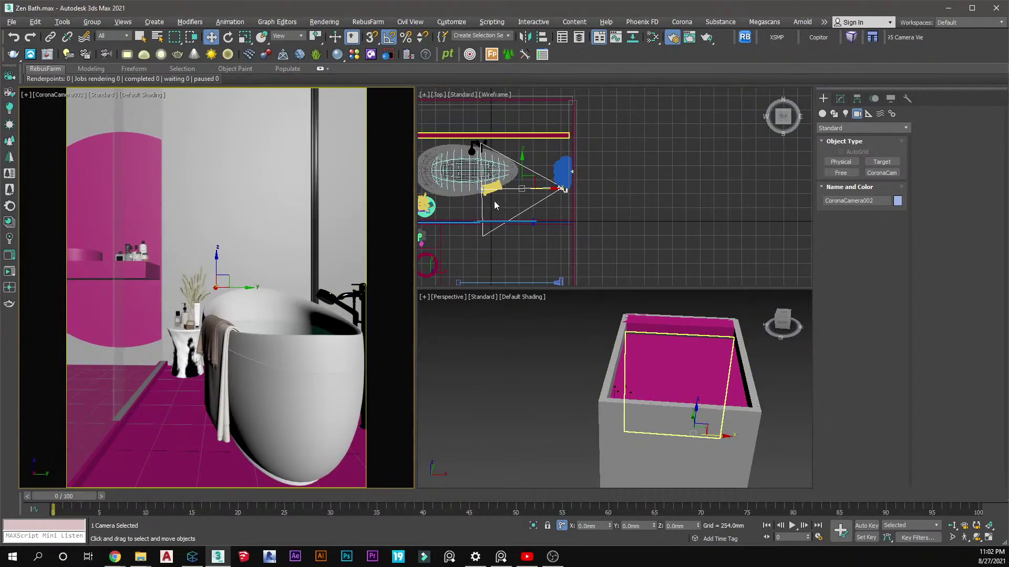
Inspect the glass partition and check the bathroom composition in the enlarged camera view
{"action": "left_click", "coordinate": [840, 99]}
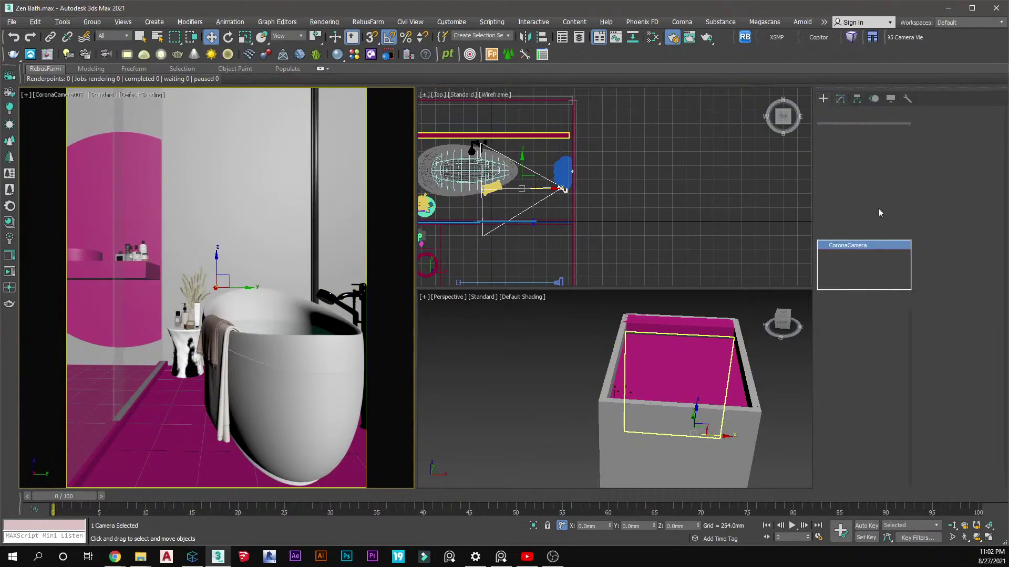
{"action": "left_click", "coordinate": [681, 183]}
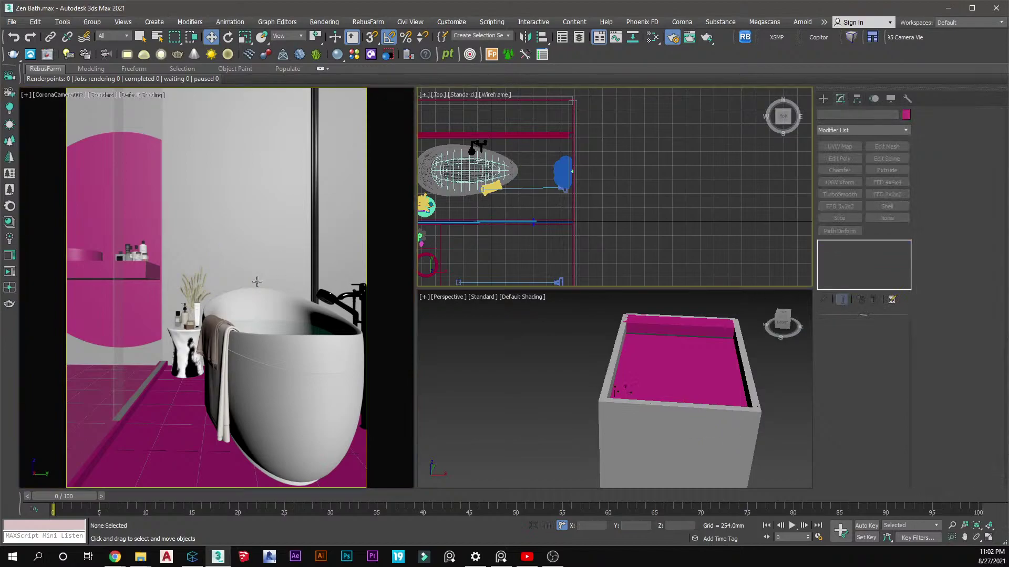
{"action": "left_click", "coordinate": [91, 262]}
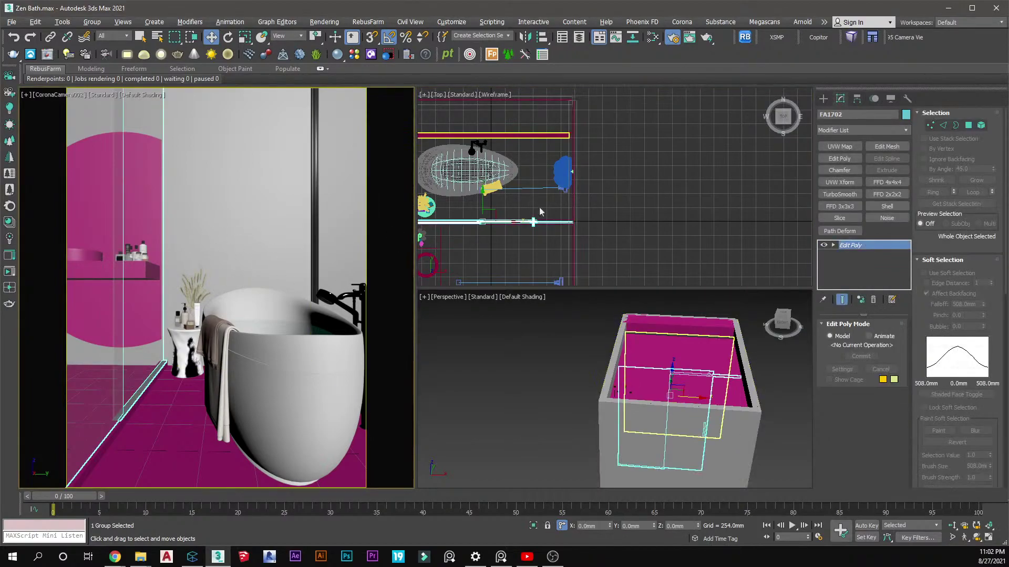
{"action": "left_click", "coordinate": [656, 208]}
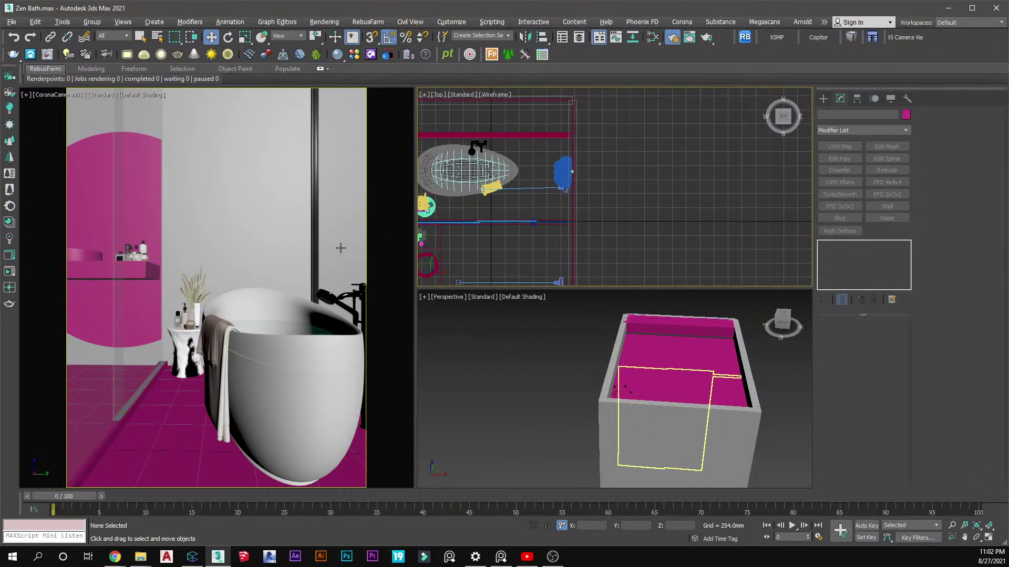
{"action": "key", "text": "alt+w"}
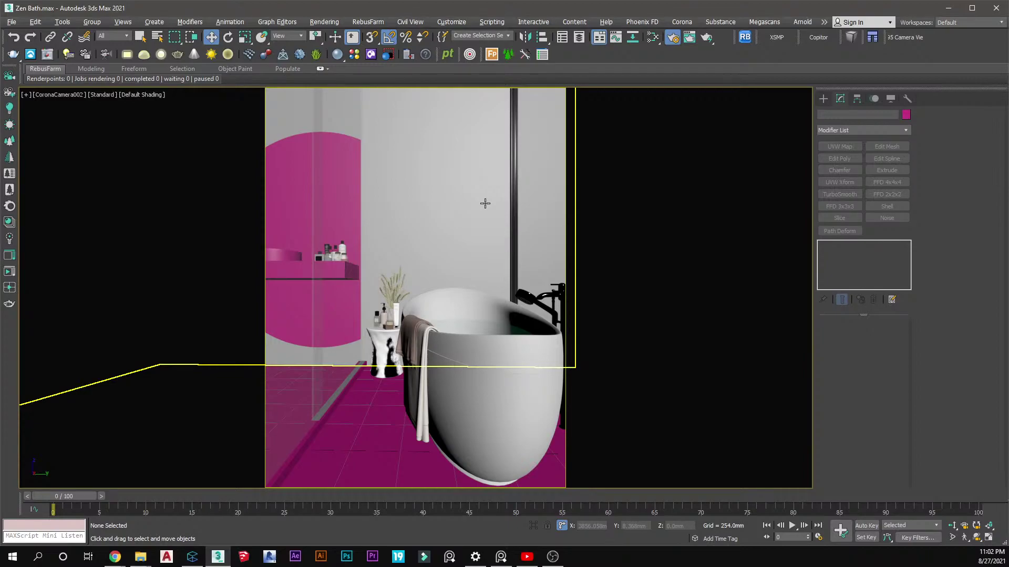
{"action": "key", "text": "alt+w"}
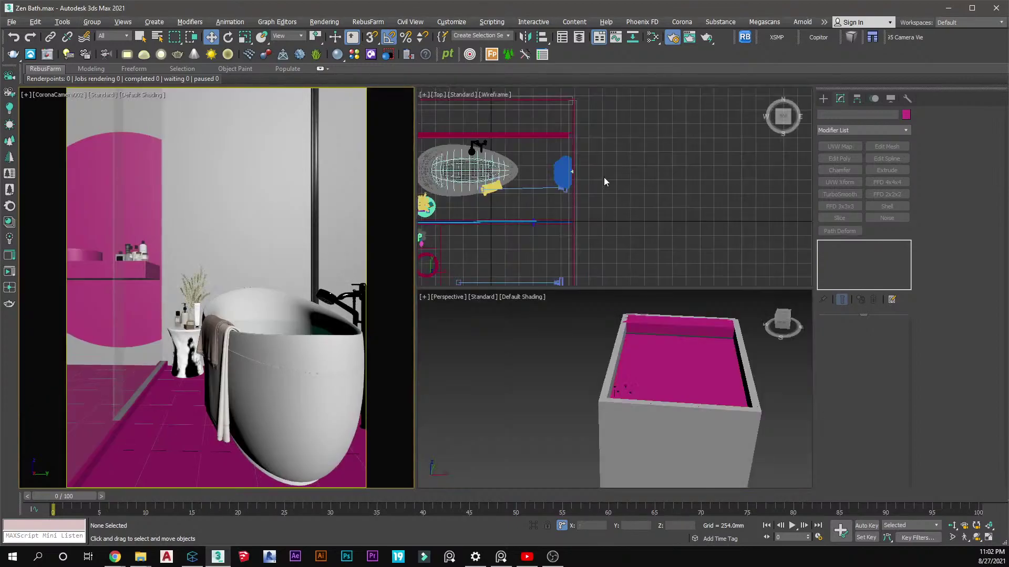
{"action": "scroll", "coordinate": [605, 177], "scroll_direction": "down", "scroll_amount": 3}
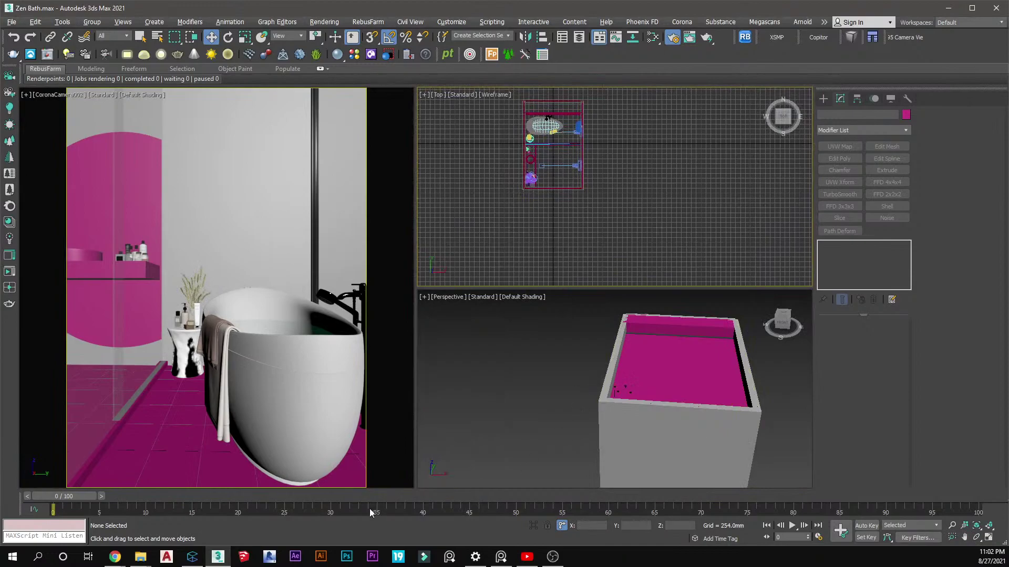
Switch to Connecter, collapse the DOOR - SLIDE and LIGHT - CEILING folders, and look through the list of model categories
{"action": "left_click", "coordinate": [192, 557]}
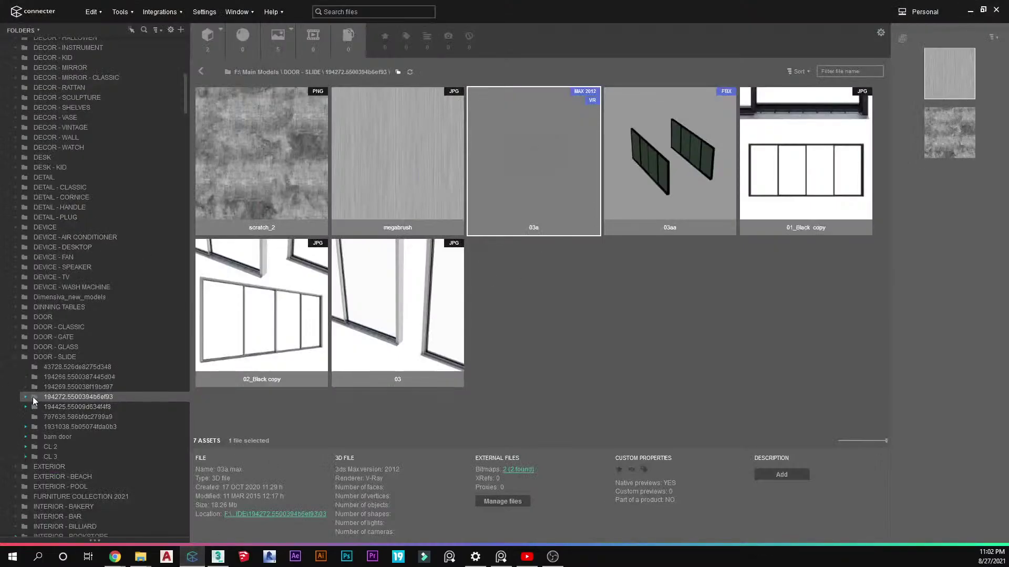
{"action": "left_click", "coordinate": [16, 358]}
{"action": "scroll", "coordinate": [39, 396], "scroll_direction": "down", "scroll_amount": 8}
{"action": "scroll", "coordinate": [50, 410], "scroll_direction": "down", "scroll_amount": 7}
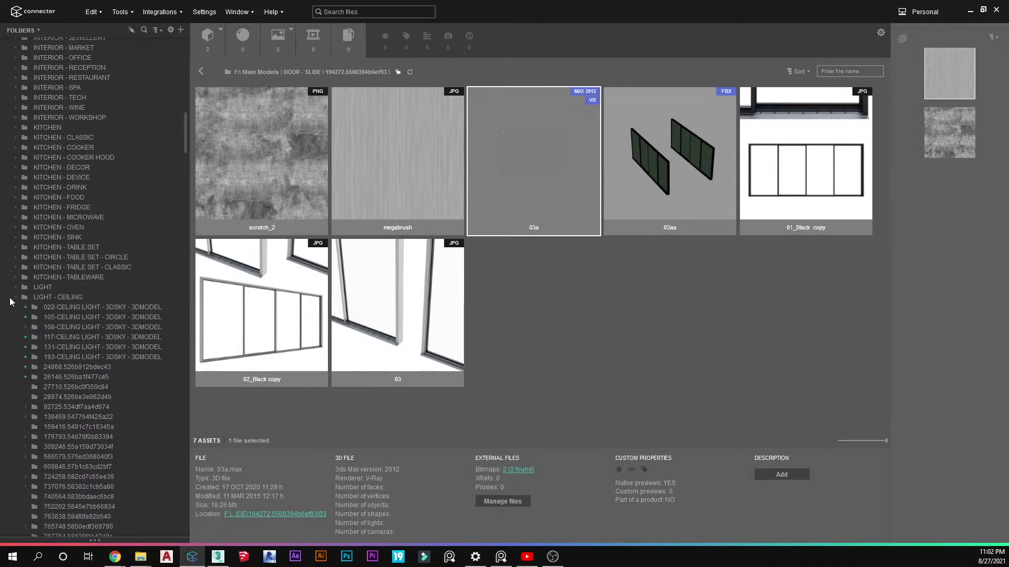
{"action": "left_click", "coordinate": [14, 298]}
{"action": "scroll", "coordinate": [67, 408], "scroll_direction": "down", "scroll_amount": 10}
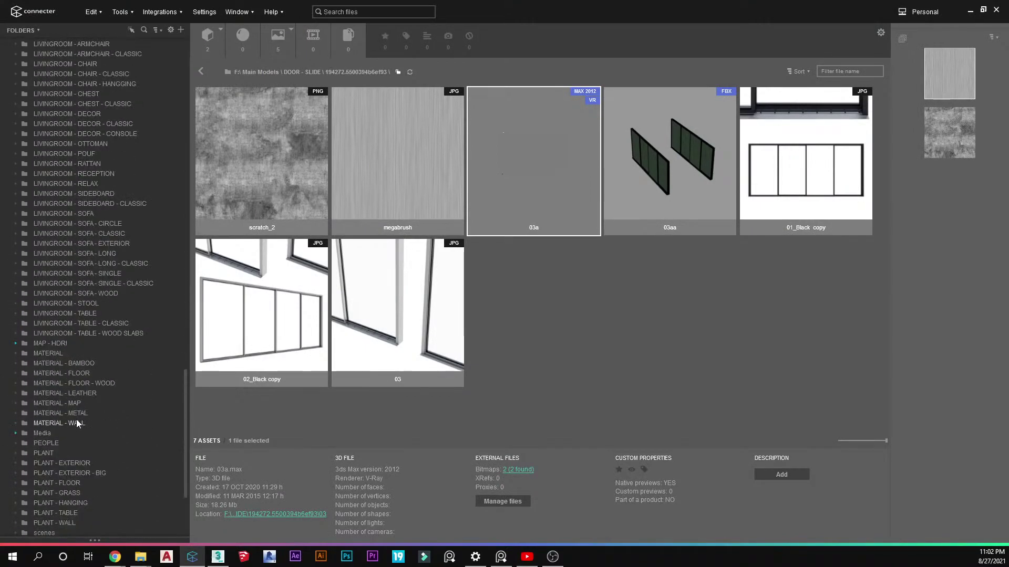
{"action": "scroll", "coordinate": [55, 418], "scroll_direction": "down", "scroll_amount": 3}
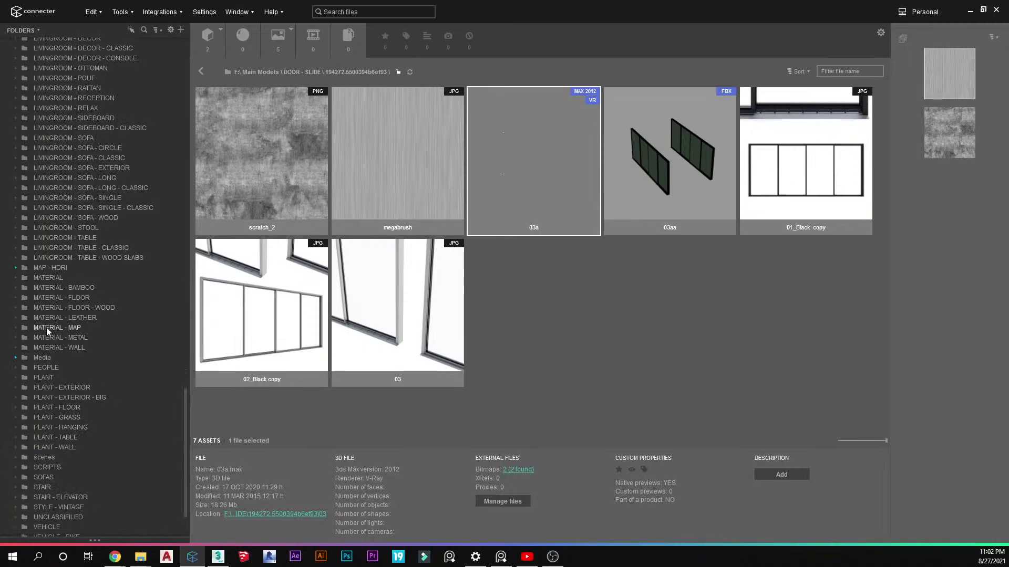
{"action": "scroll", "coordinate": [60, 277], "scroll_direction": "down", "scroll_amount": 3}
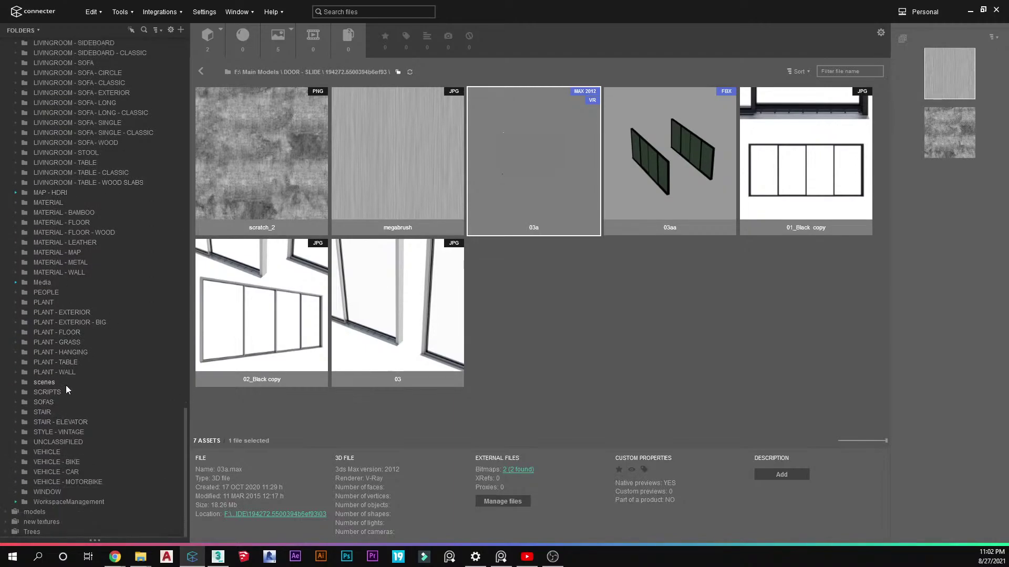
{"action": "scroll", "coordinate": [59, 317], "scroll_direction": "up", "scroll_amount": 20}
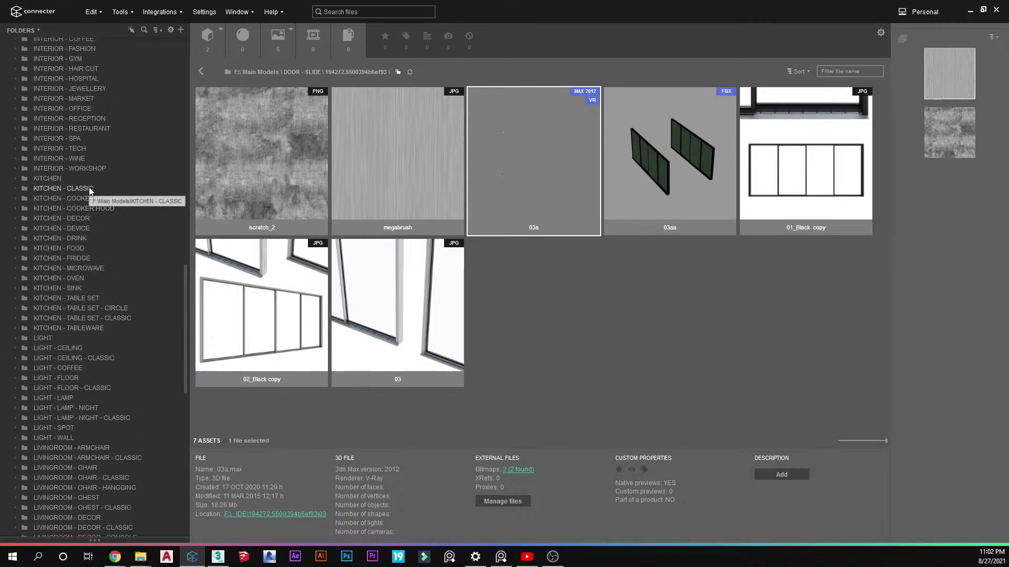
{"action": "scroll", "coordinate": [77, 175], "scroll_direction": "up", "scroll_amount": 2}
{"action": "scroll", "coordinate": [76, 189], "scroll_direction": "up", "scroll_amount": 8}
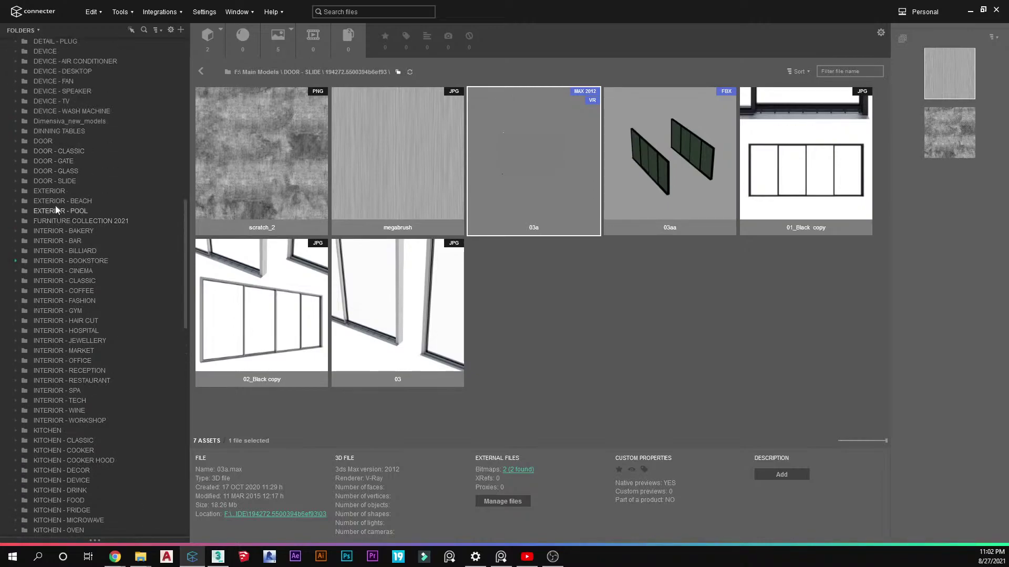
Open the EXTERIOR folder and browse its model previews for pebbles
{"action": "left_click", "coordinate": [52, 190]}
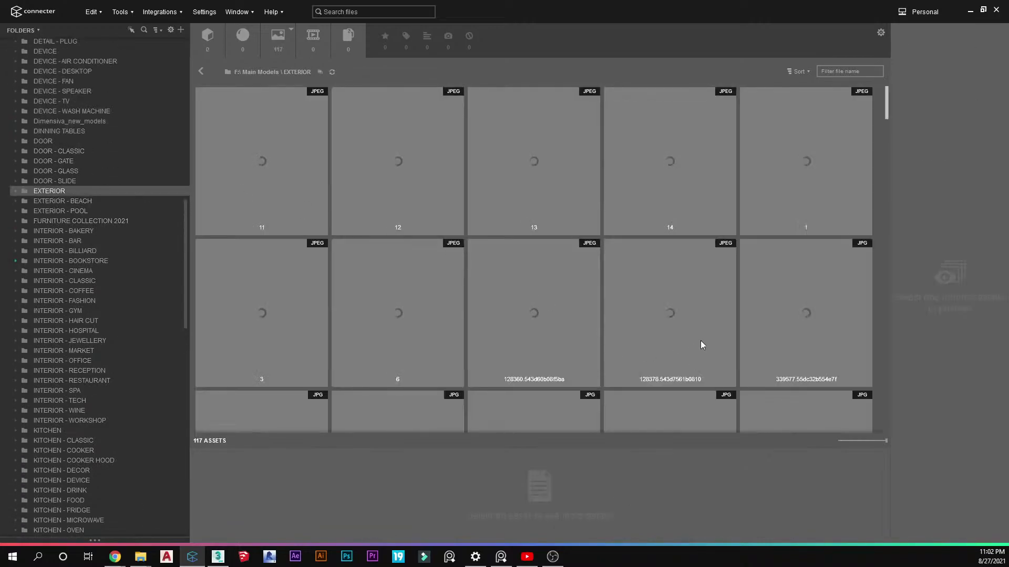
{"action": "scroll", "coordinate": [705, 332], "scroll_direction": "down", "scroll_amount": 5}
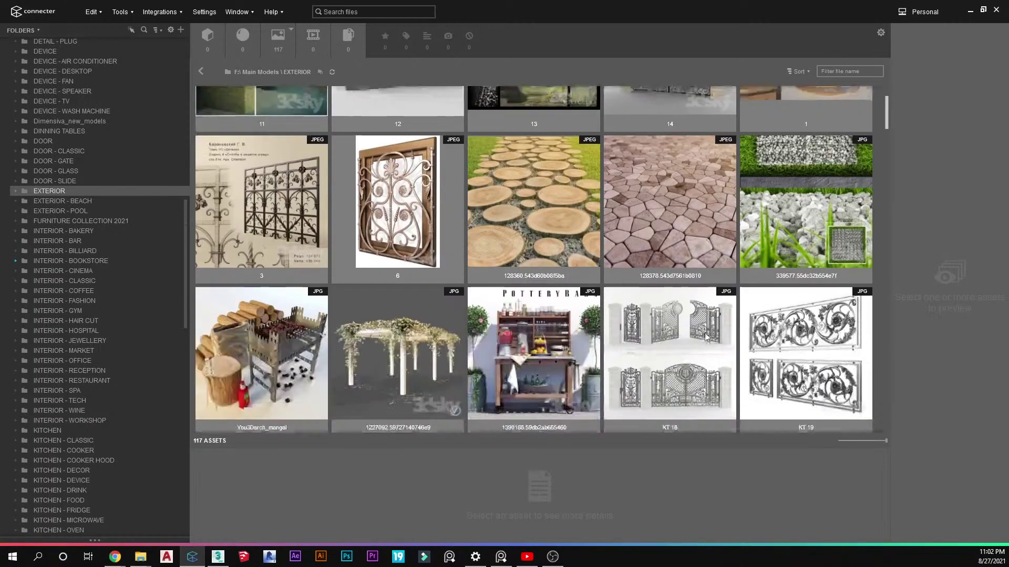
{"action": "scroll", "coordinate": [660, 329], "scroll_direction": "down", "scroll_amount": 10}
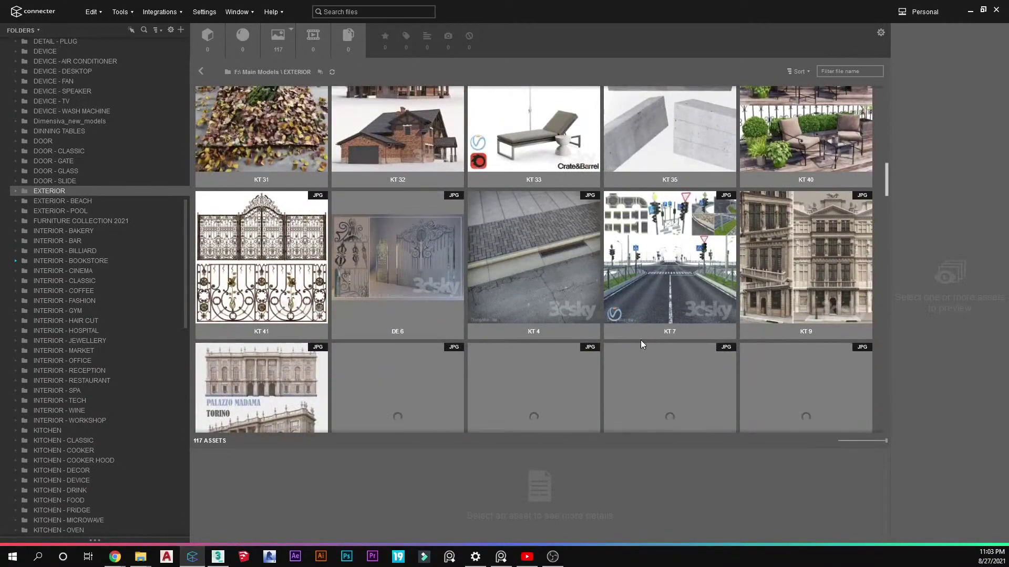
{"action": "scroll", "coordinate": [624, 340], "scroll_direction": "down", "scroll_amount": 10}
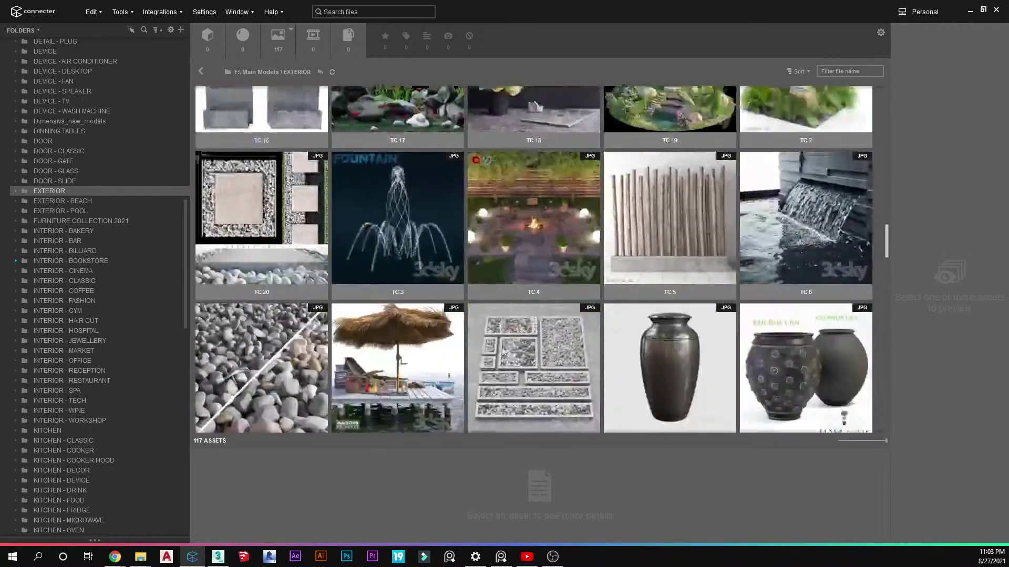
{"action": "scroll", "coordinate": [345, 271], "scroll_direction": "up", "scroll_amount": 3}
{"action": "scroll", "coordinate": [320, 303], "scroll_direction": "down", "scroll_amount": 2}
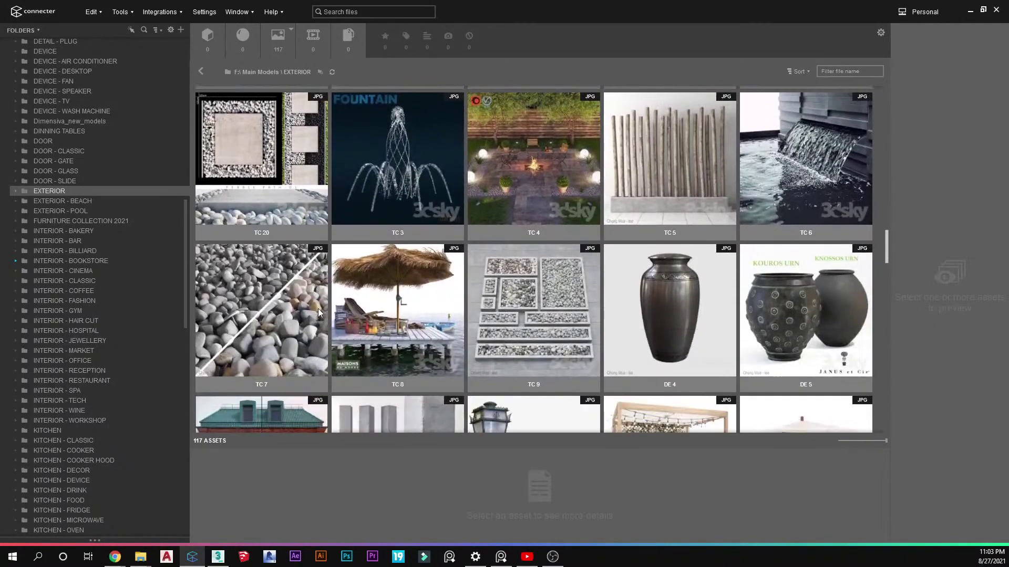
Select the pebble asset TC 7 and examine its preview image enlarged
{"action": "left_click", "coordinate": [270, 295]}
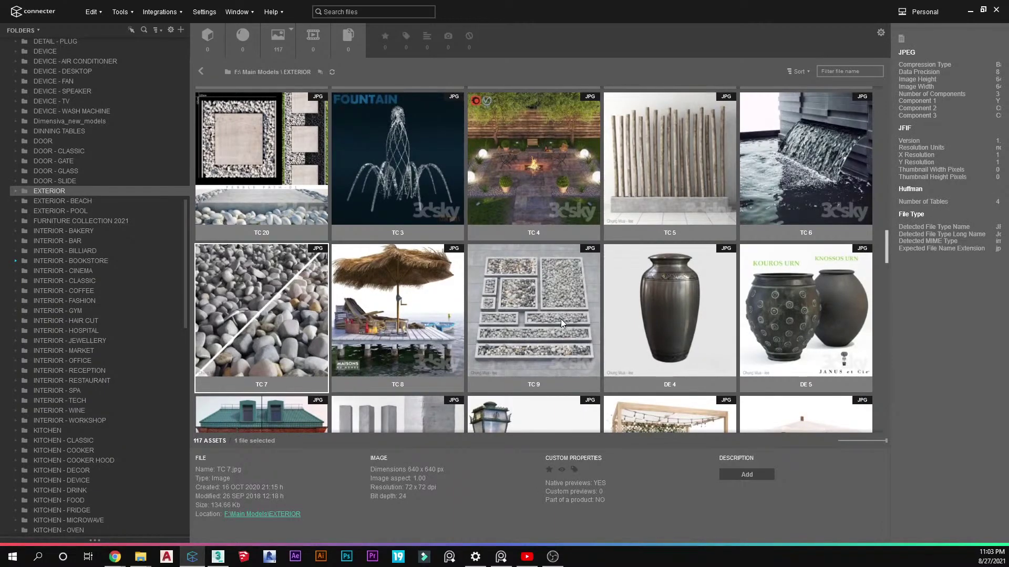
{"action": "scroll", "coordinate": [566, 325], "scroll_direction": "down", "scroll_amount": 3}
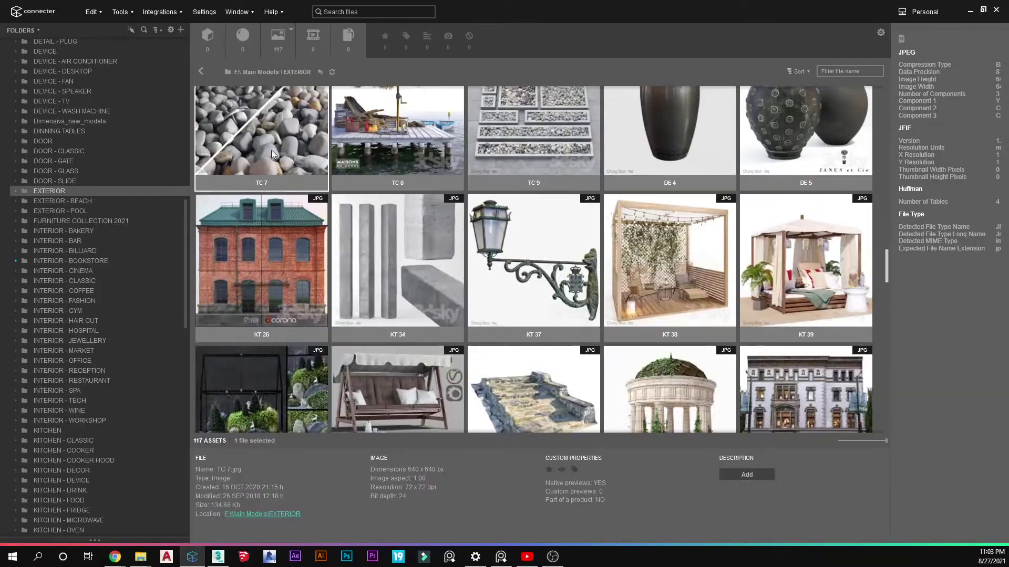
{"action": "double_click", "coordinate": [271, 150]}
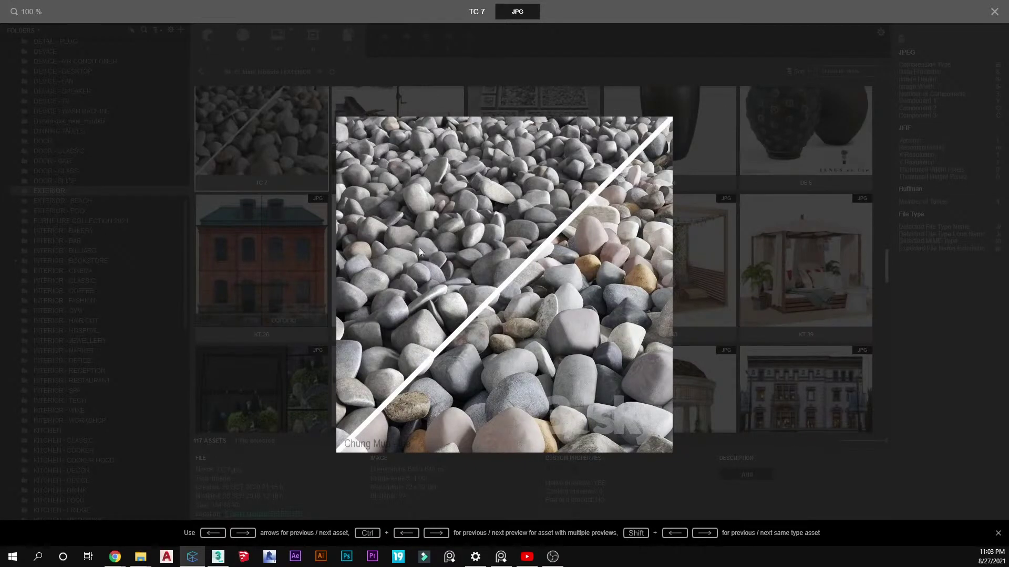
{"action": "left_click", "coordinate": [726, 219]}
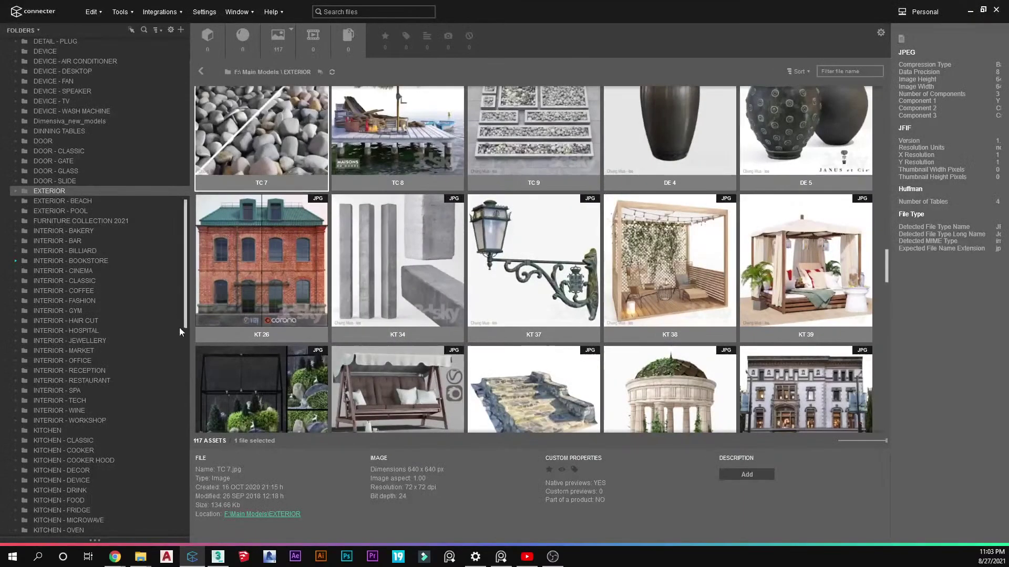
Examine the enlarged preview of the pebble asset TC 9 in the EXTERIOR folder
{"action": "scroll", "coordinate": [451, 182], "scroll_direction": "up", "scroll_amount": 1}
{"action": "scroll", "coordinate": [524, 326], "scroll_direction": "up", "scroll_amount": 1}
{"action": "double_click", "coordinate": [524, 327]}
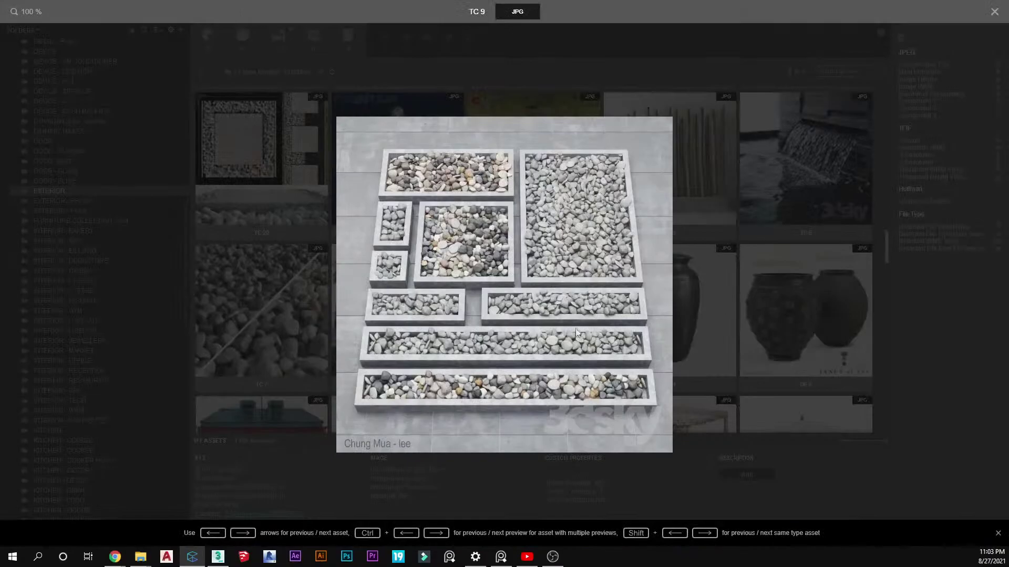
{"action": "left_click", "coordinate": [691, 336]}
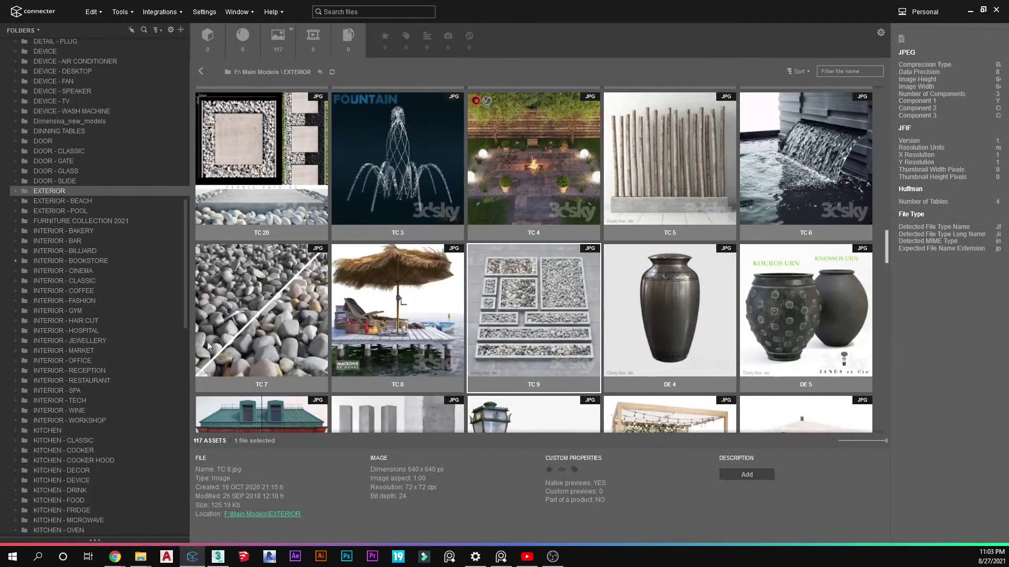
Open the TC 7 subfolder of EXTERIOR and place its pebble model in the 3ds Max top view, just below the room
{"action": "left_click", "coordinate": [14, 191]}
{"action": "scroll", "coordinate": [96, 347], "scroll_direction": "down", "scroll_amount": 5}
{"action": "scroll", "coordinate": [96, 347], "scroll_direction": "down", "scroll_amount": 10}
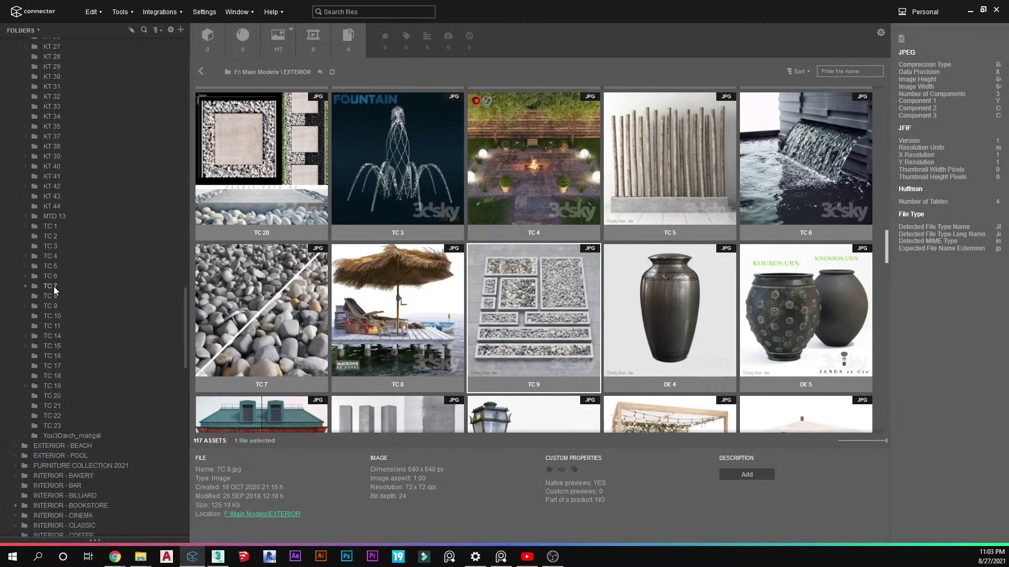
{"action": "left_click", "coordinate": [54, 286]}
{"action": "left_click", "coordinate": [661, 184]}
{"action": "mouse_move", "coordinate": [686, 134]}
{"action": "left_mouse_down"}
{"action": "mouse_move", "coordinate": [646, 265]}
{"action": "mouse_move", "coordinate": [238, 562]}
{"action": "mouse_move", "coordinate": [220, 557]}
{"action": "mouse_move", "coordinate": [615, 207]}
{"action": "left_mouse_up"}
{"action": "left_click", "coordinate": [630, 214]}
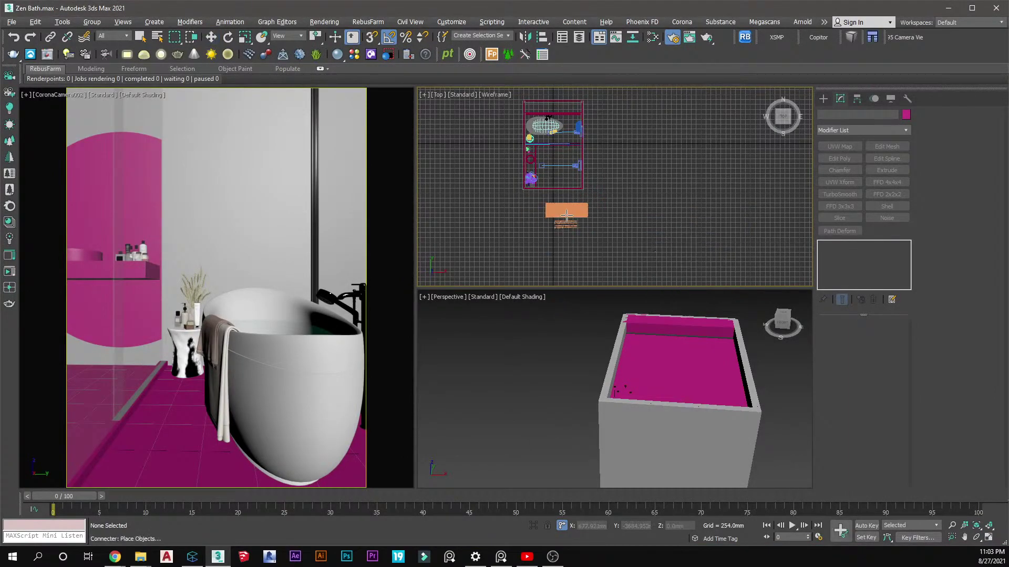
{"action": "left_click", "coordinate": [566, 214]}
Delete the loose rows of single pebbles beside the pebble bed at element level, keeping only the dense rectangular bed
{"action": "right_click", "coordinate": [732, 339]}
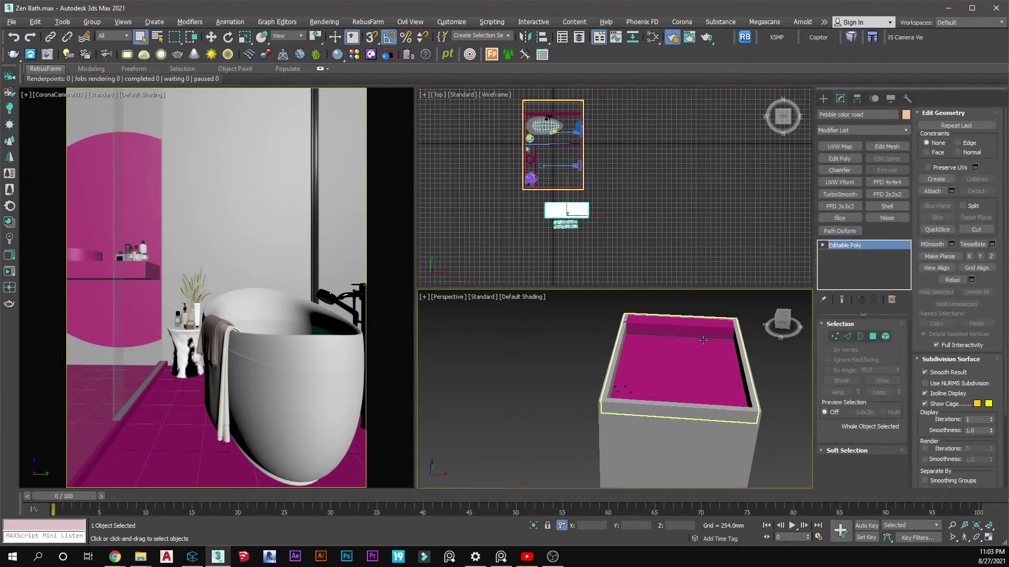
{"action": "key", "text": "z"}
{"action": "scroll", "coordinate": [616, 384], "scroll_direction": "up", "scroll_amount": 5}
{"action": "scroll", "coordinate": [616, 384], "scroll_direction": "up", "scroll_amount": 2}
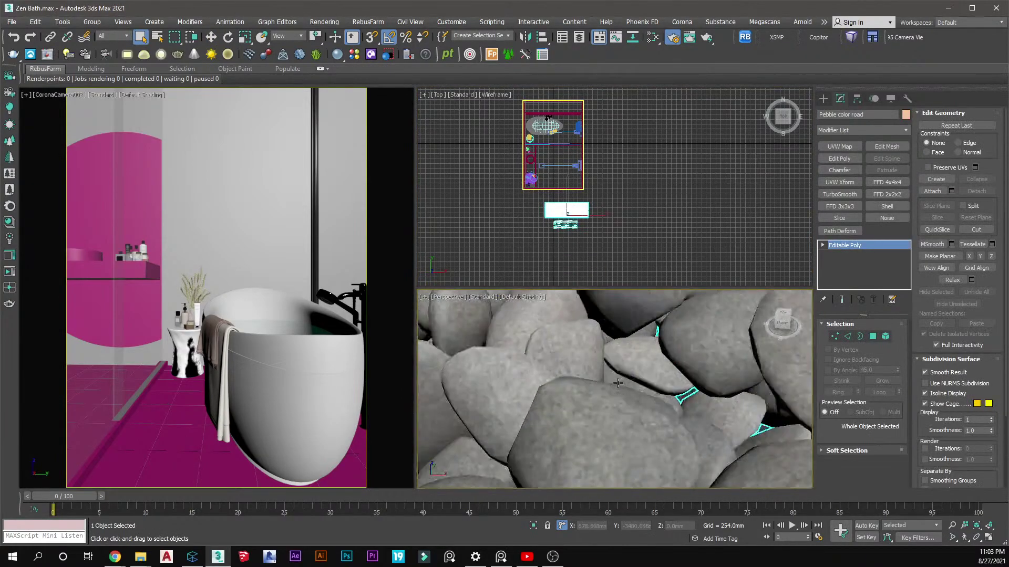
{"action": "scroll", "coordinate": [623, 375], "scroll_direction": "down", "scroll_amount": 5}
{"action": "scroll", "coordinate": [625, 370], "scroll_direction": "down", "scroll_amount": 8}
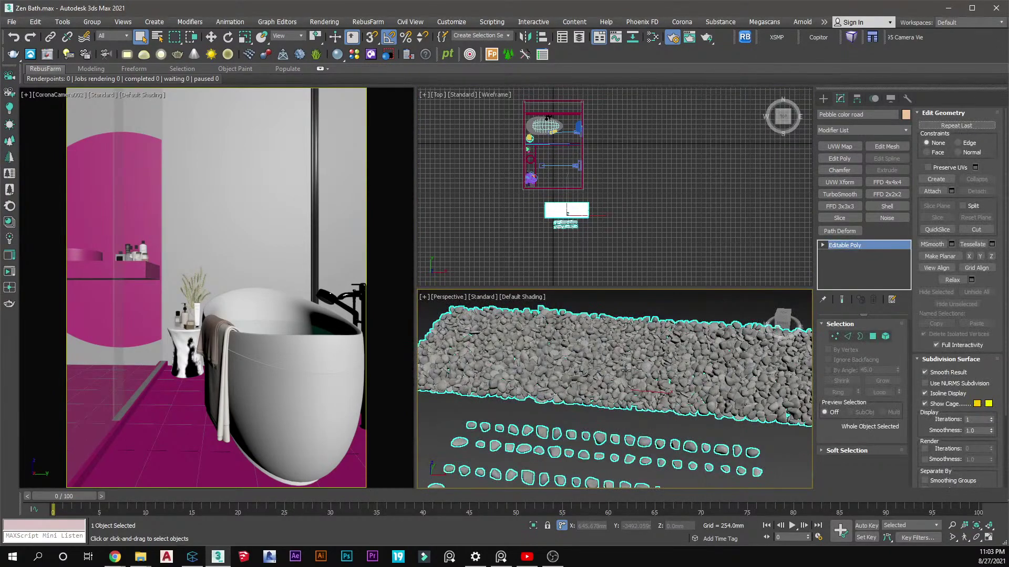
{"action": "left_click", "coordinate": [886, 337]}
{"action": "scroll", "coordinate": [570, 234], "scroll_direction": "up", "scroll_amount": 10}
{"action": "scroll", "coordinate": [623, 169], "scroll_direction": "up", "scroll_amount": 2}
{"action": "scroll", "coordinate": [652, 137], "scroll_direction": "down", "scroll_amount": 1}
{"action": "left_click_drag", "start_coordinate": [657, 97], "coordinate": [426, 221]}
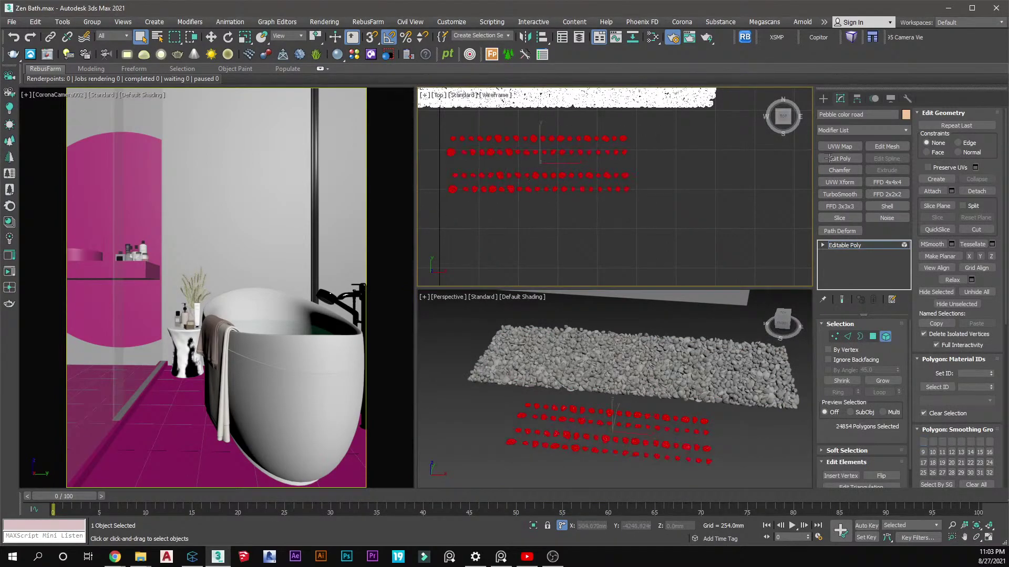
{"action": "left_click", "coordinate": [823, 98]}
Move the pebble bed into the bathroom so it lies along the inner side of the glass partition, partly under the bathtub
{"action": "scroll", "coordinate": [613, 180], "scroll_direction": "down", "scroll_amount": 5}
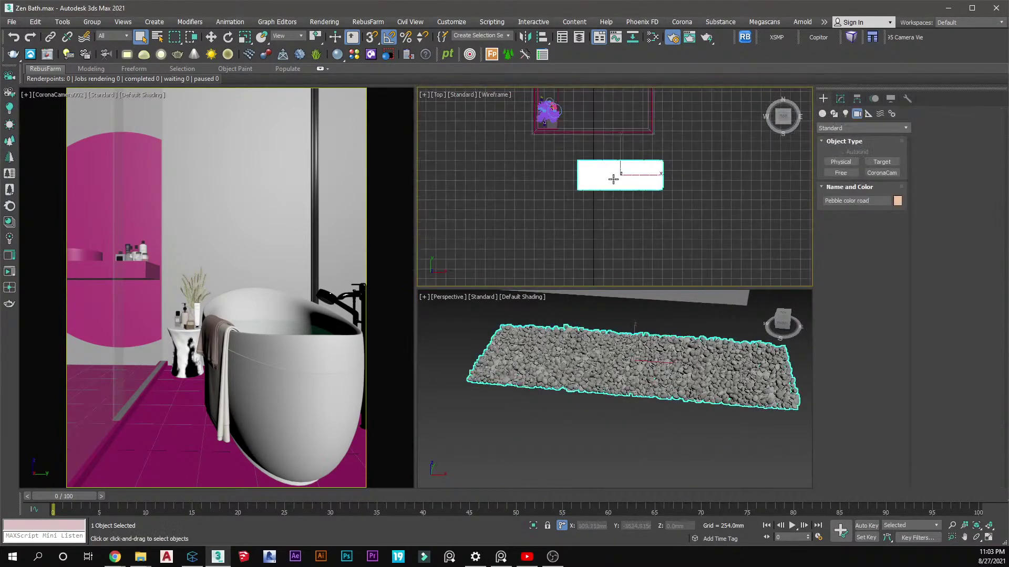
{"action": "middle_click_drag", "start_coordinate": [613, 179], "coordinate": [628, 210]}
{"action": "key", "text": "w"}
{"action": "scroll", "coordinate": [612, 251], "scroll_direction": "down", "scroll_amount": 2}
{"action": "left_click_drag", "start_coordinate": [613, 251], "coordinate": [601, 164]}
{"action": "scroll", "coordinate": [571, 144], "scroll_direction": "up", "scroll_amount": 4}
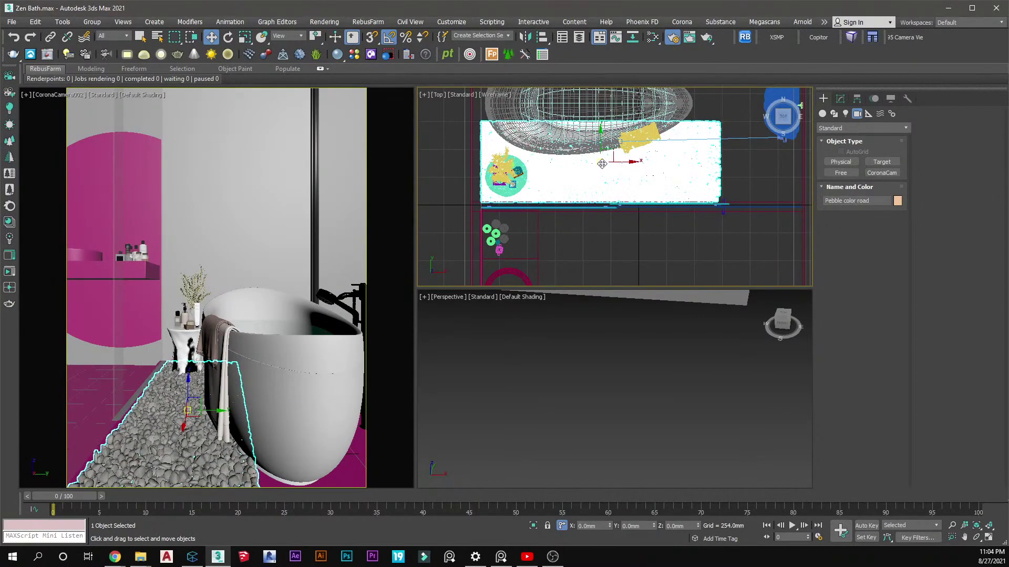
Clone the pebble bed as one instance, shifted along Y to cover the floor under the bathtub up to the back wall
{"action": "scroll", "coordinate": [601, 164], "scroll_direction": "down", "scroll_amount": 6}
{"action": "scroll", "coordinate": [550, 182], "scroll_direction": "up", "scroll_amount": 4}
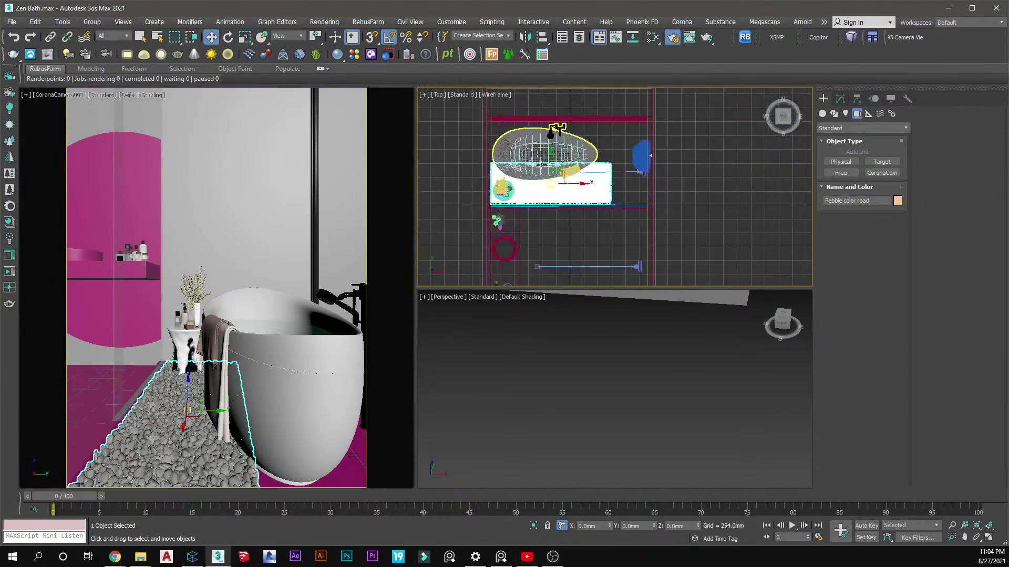
{"action": "left_click_drag", "start_coordinate": [550, 182], "coordinate": [554, 125], "text": "shift"}
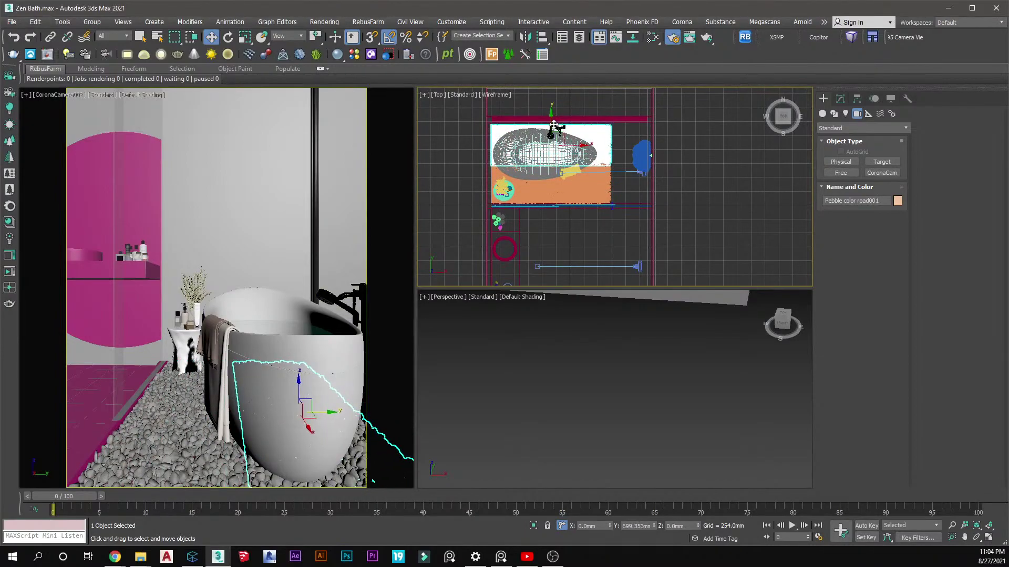
{"action": "left_click_drag", "start_coordinate": [553, 125], "coordinate": [556, 124], "text": "shift"}
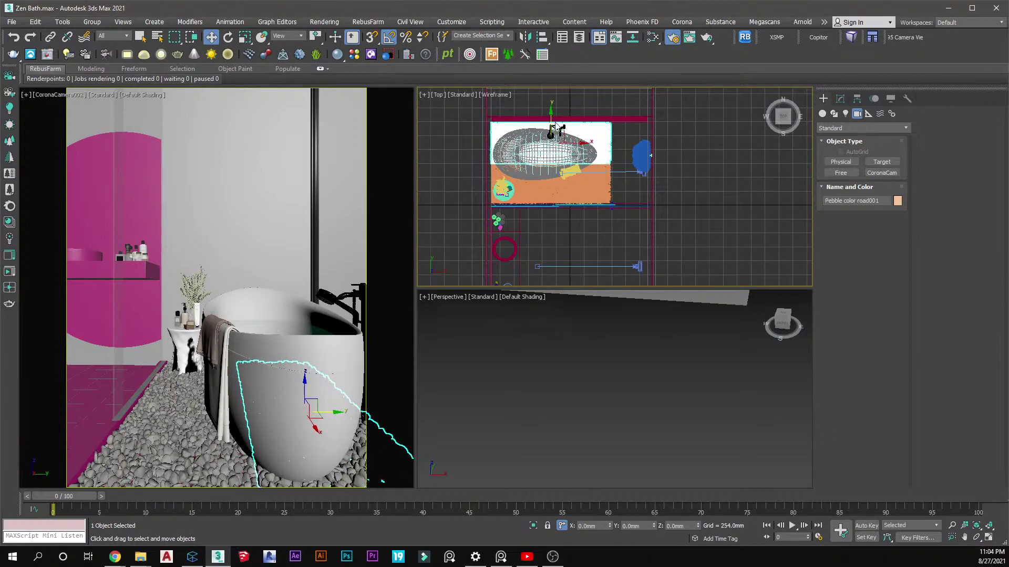
{"action": "left_click", "coordinate": [466, 258]}
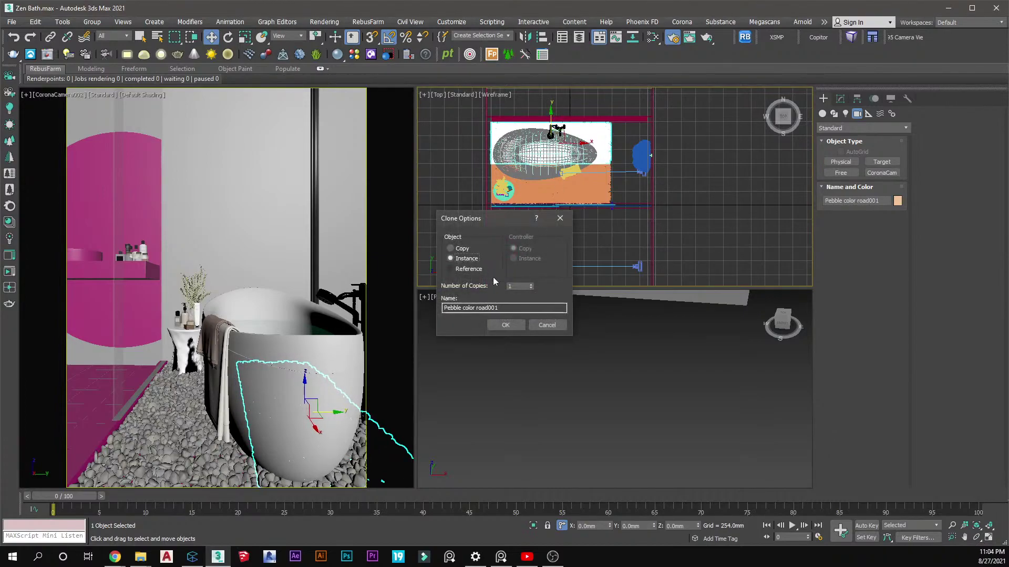
{"action": "left_click", "coordinate": [505, 325]}
Nudge the instanced pebble bed along Y to refine its overlap with the first one
{"action": "left_click", "coordinate": [458, 203]}
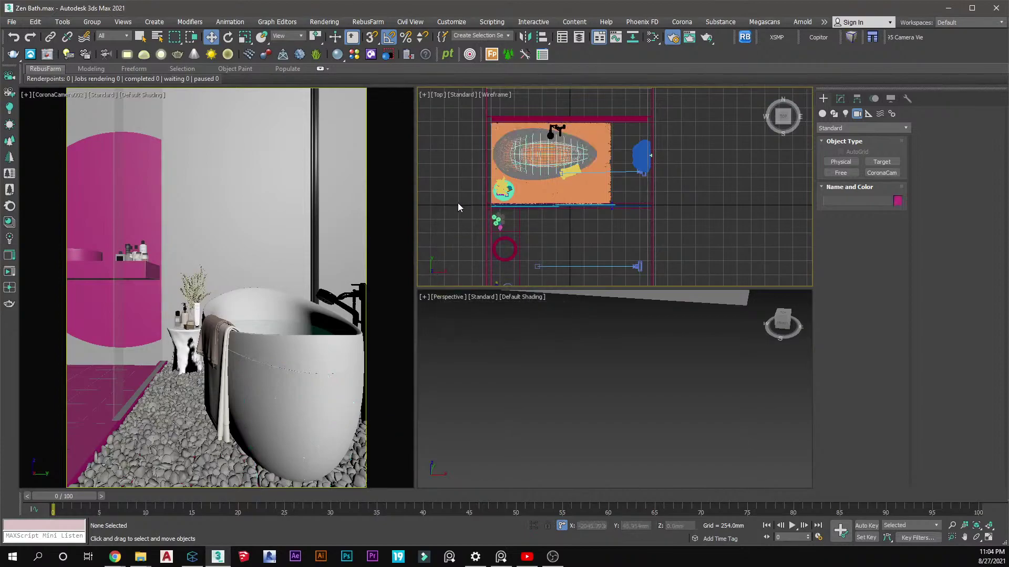
{"action": "scroll", "coordinate": [604, 160], "scroll_direction": "up", "scroll_amount": 5}
{"action": "left_click", "coordinate": [613, 142]}
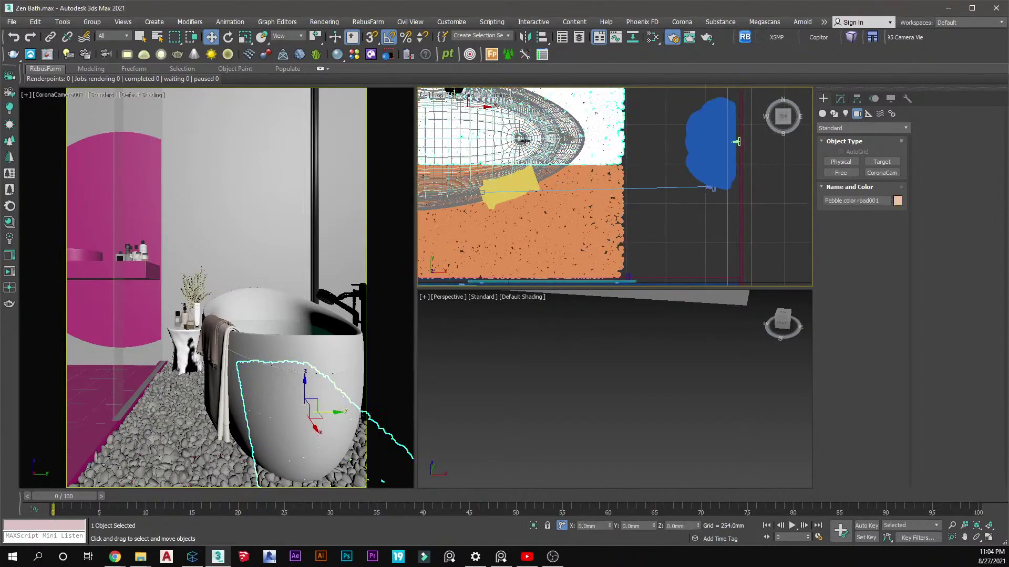
{"action": "middle_click_drag", "start_coordinate": [456, 89], "coordinate": [536, 120]}
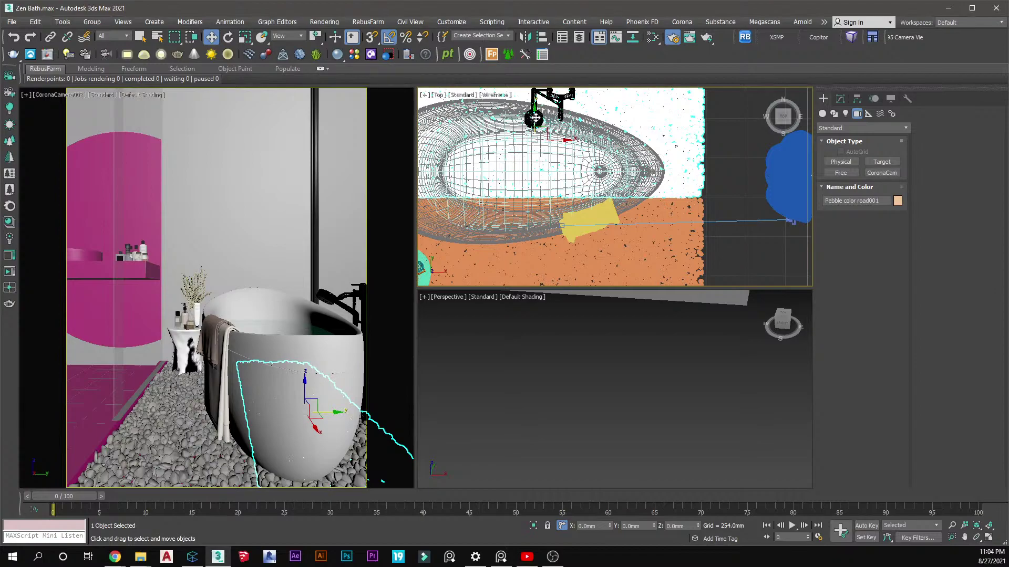
{"action": "left_click_drag", "start_coordinate": [535, 119], "coordinate": [537, 120]}
{"action": "left_click", "coordinate": [722, 161]}
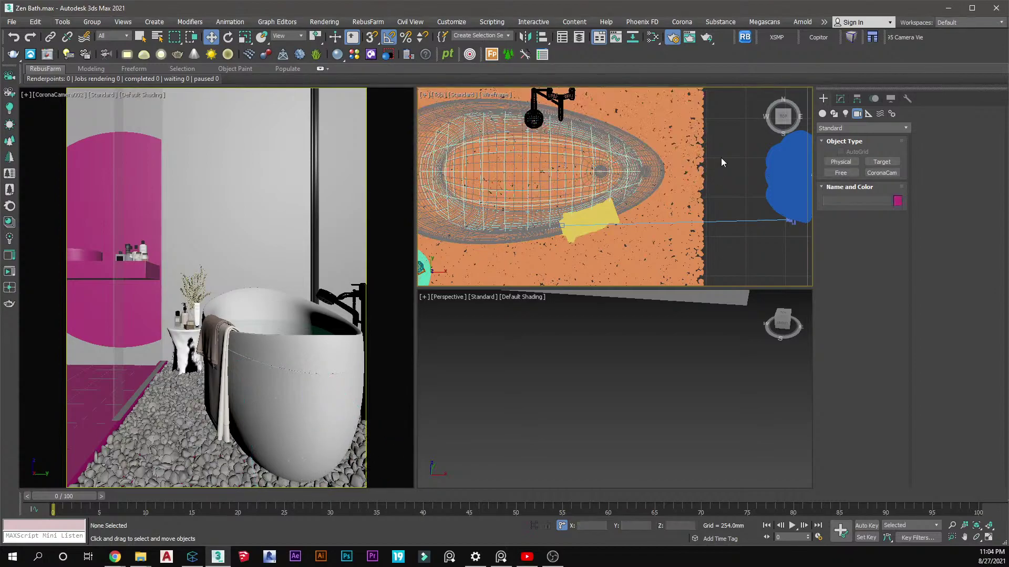
Check the pebble floor around the bathtub and side table in the enlarged camera view and the top view
{"action": "key", "text": "alt+w"}
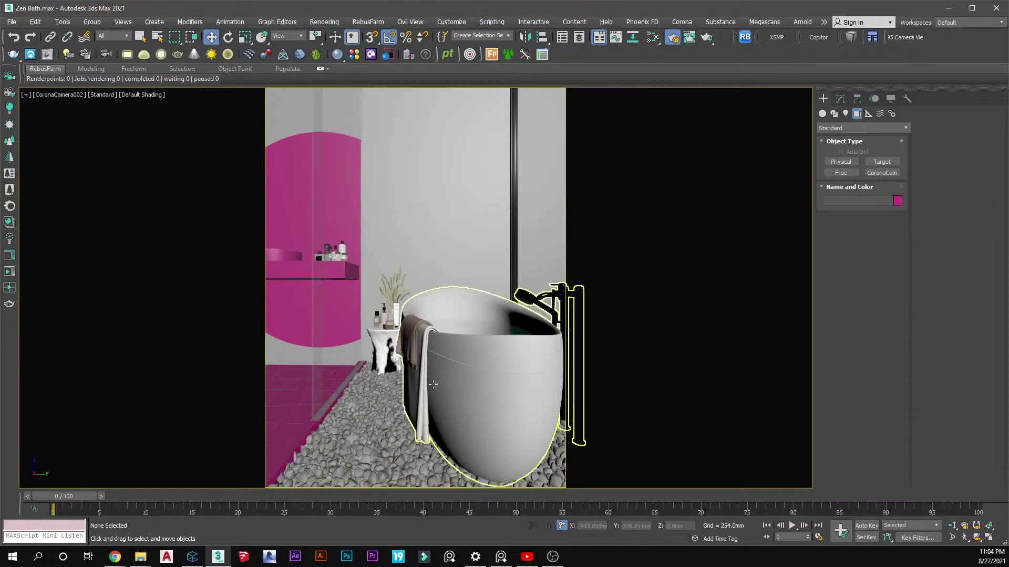
{"action": "left_click", "coordinate": [379, 350]}
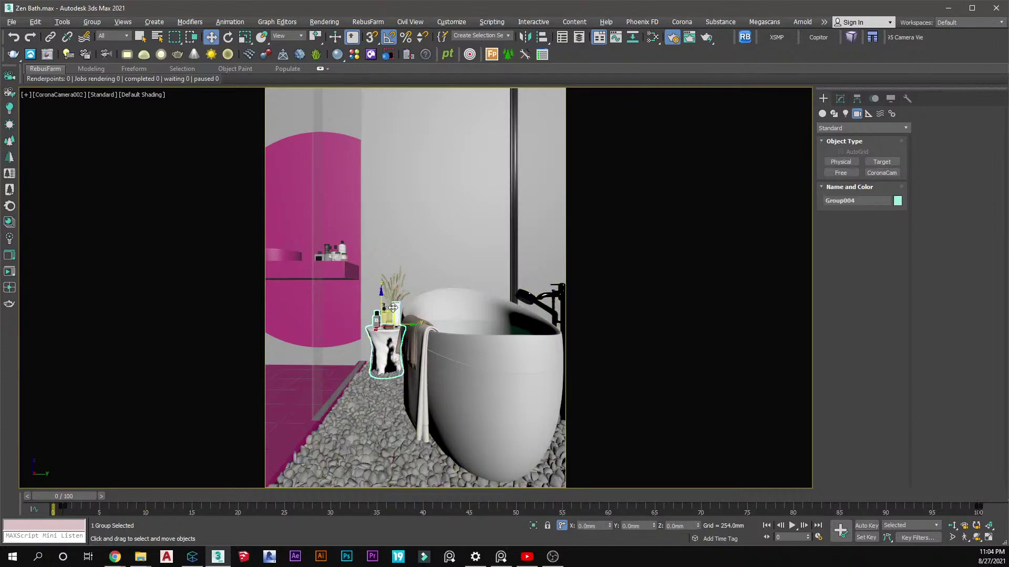
{"action": "key", "text": "alt+w"}
{"action": "scroll", "coordinate": [643, 219], "scroll_direction": "down", "scroll_amount": 5}
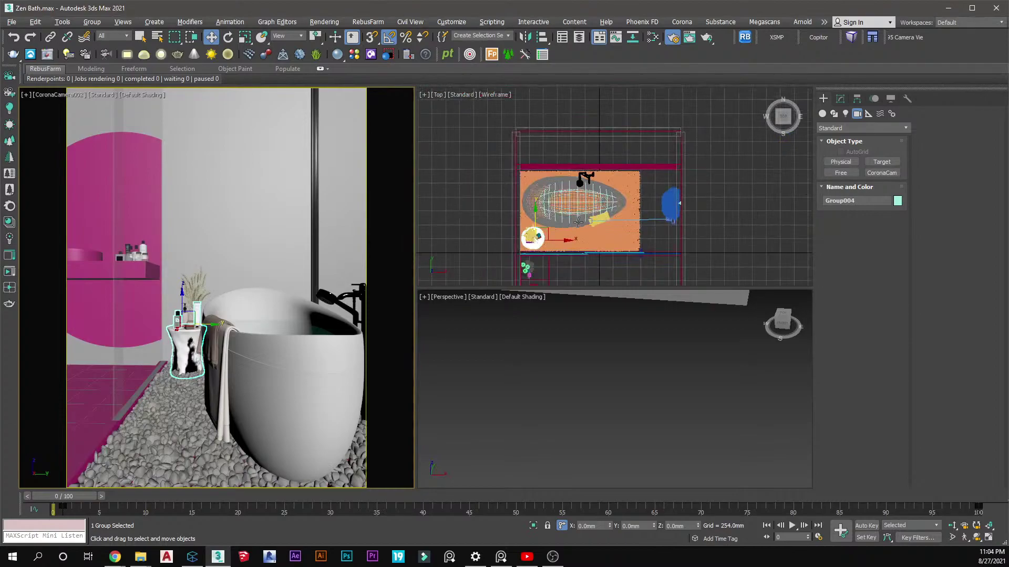
{"action": "middle_click_drag", "start_coordinate": [644, 219], "coordinate": [660, 189]}
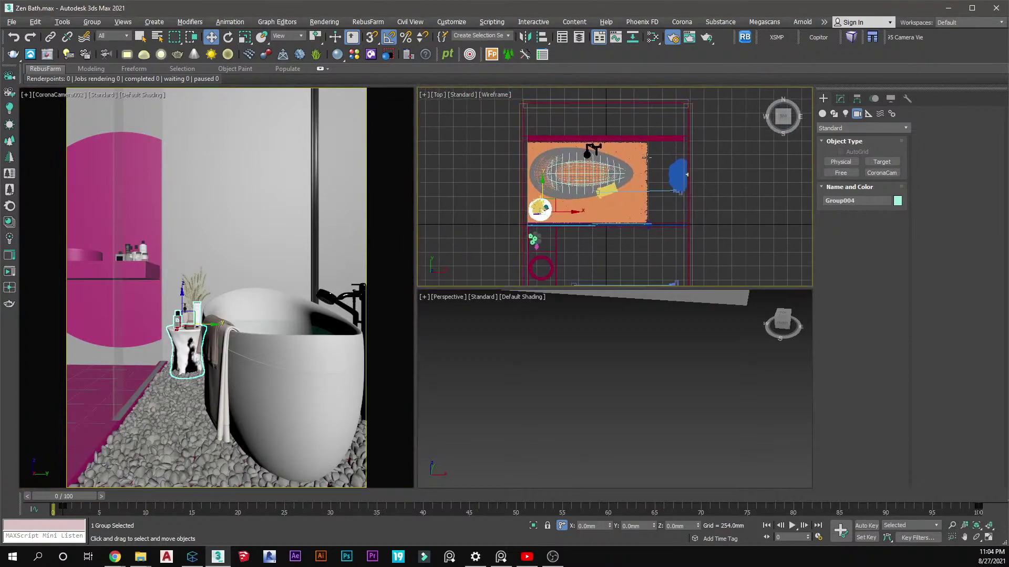
{"action": "scroll", "coordinate": [666, 167], "scroll_direction": "up", "scroll_amount": 3}
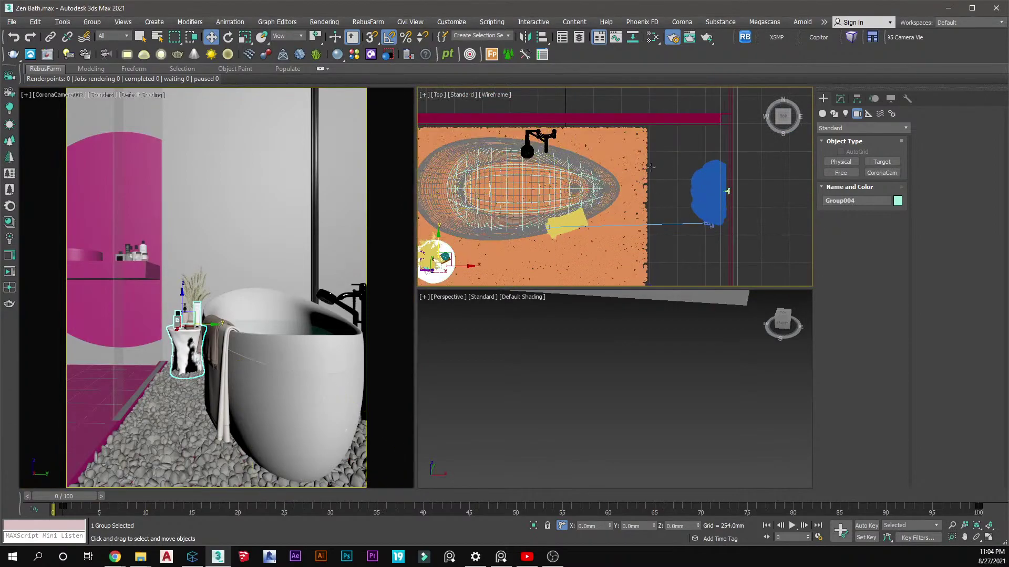
{"action": "scroll", "coordinate": [695, 197], "scroll_direction": "down", "scroll_amount": 4}
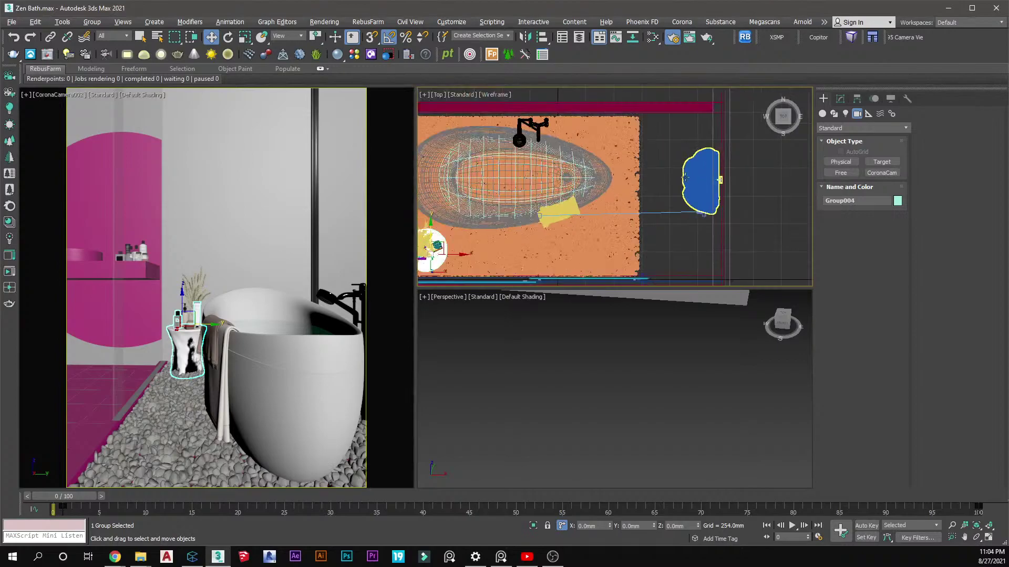
{"action": "middle_click_drag", "start_coordinate": [634, 168], "coordinate": [670, 131]}
Group the side table with the bathroom set standing on it and raise the group about 31 mm in Z
{"action": "left_click", "coordinate": [593, 152]}
{"action": "scroll", "coordinate": [593, 151], "scroll_direction": "up", "scroll_amount": 5}
{"action": "left_click", "coordinate": [510, 169]}
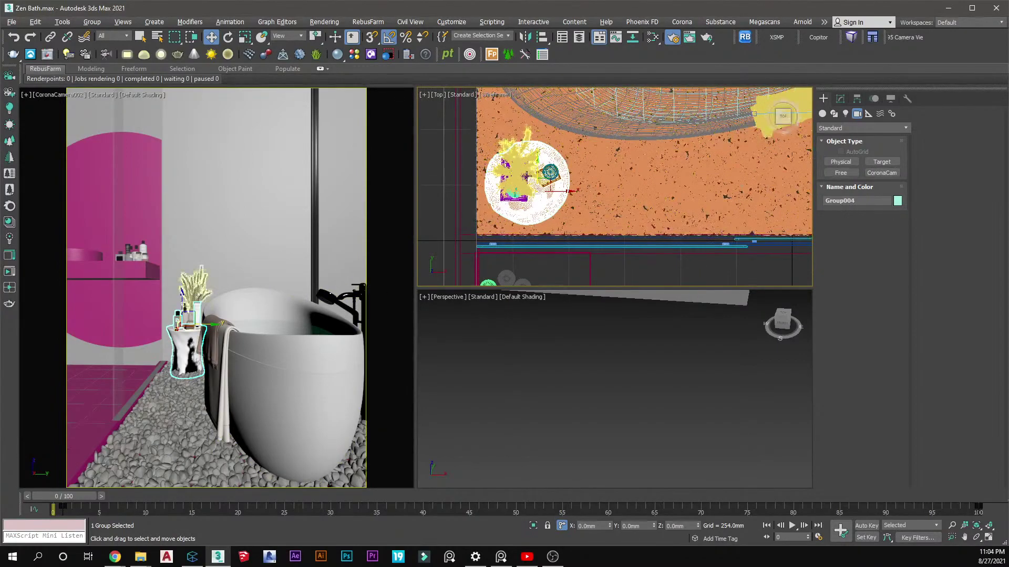
{"action": "left_click", "coordinate": [510, 168], "text": "ctrl"}
{"action": "scroll", "coordinate": [512, 176], "scroll_direction": "up", "scroll_amount": 5}
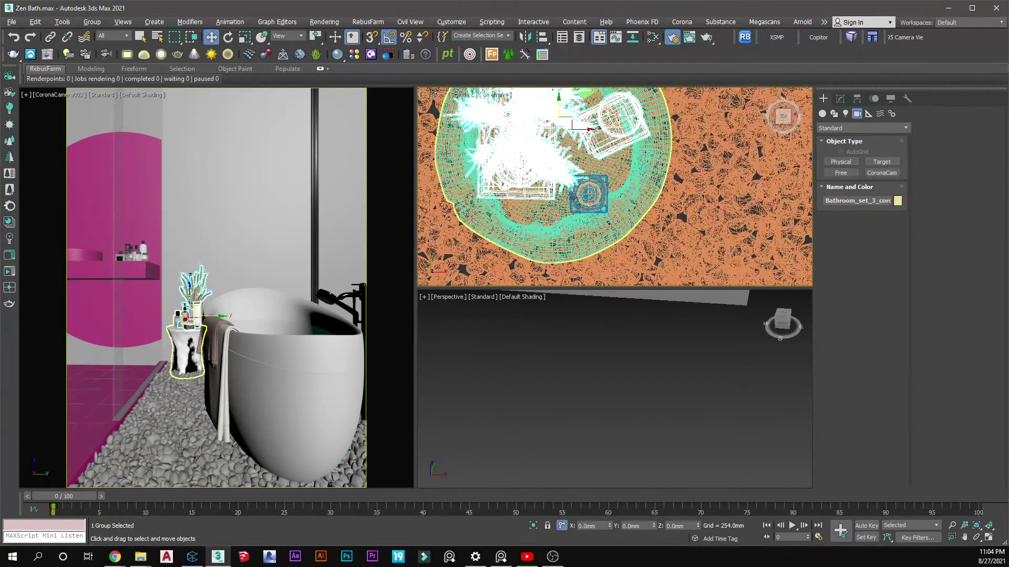
{"action": "right_click", "coordinate": [560, 157]}
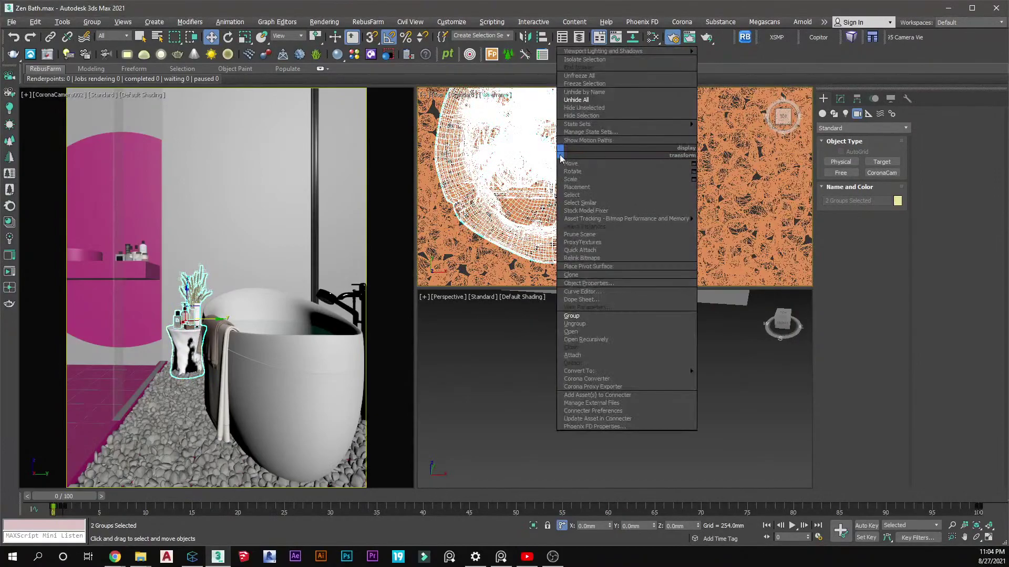
{"action": "left_click", "coordinate": [572, 316]}
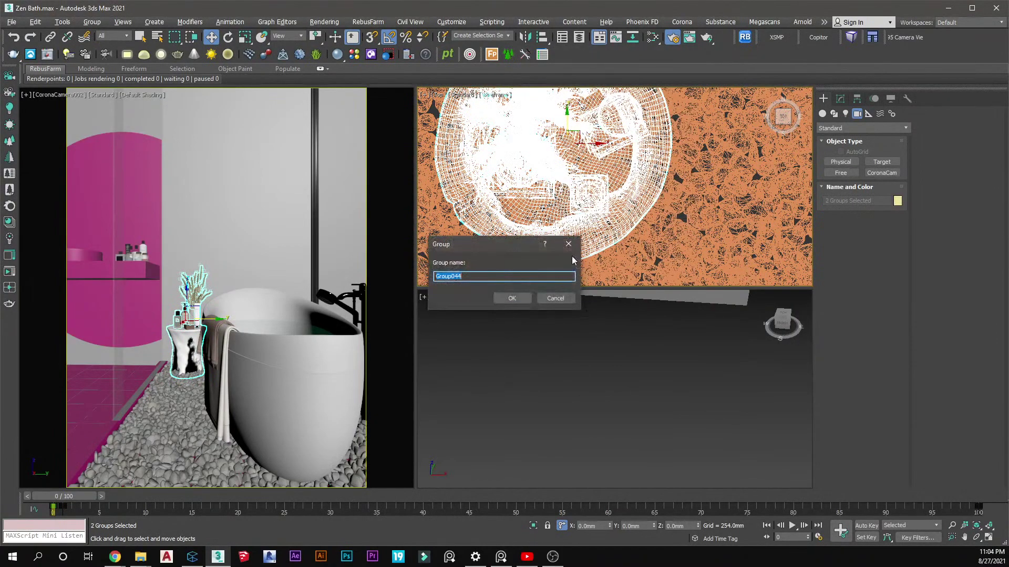
{"action": "left_click", "coordinate": [512, 298]}
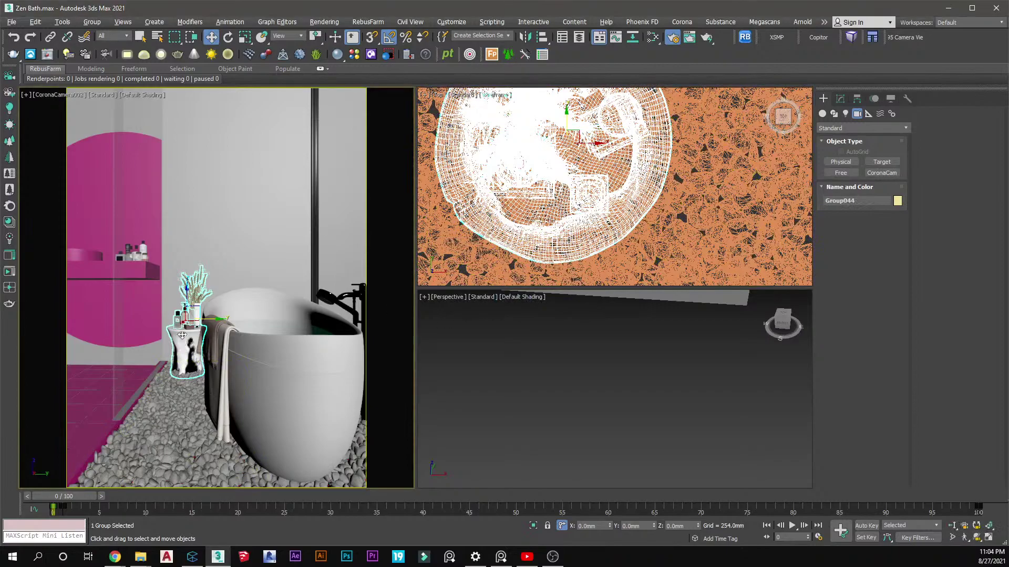
{"action": "left_click_drag", "start_coordinate": [185, 296], "coordinate": [185, 293]}
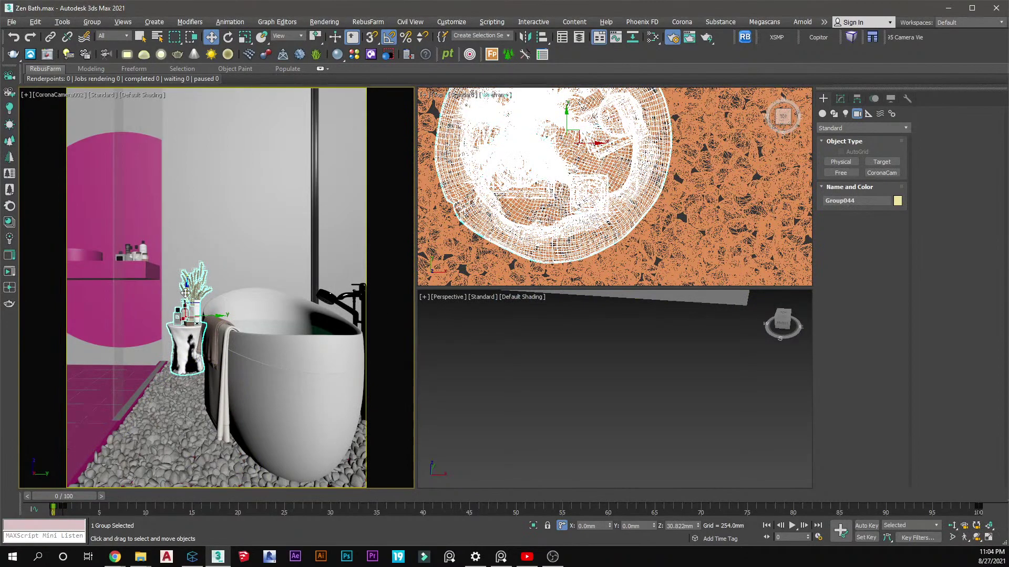
{"action": "left_click", "coordinate": [514, 336]}
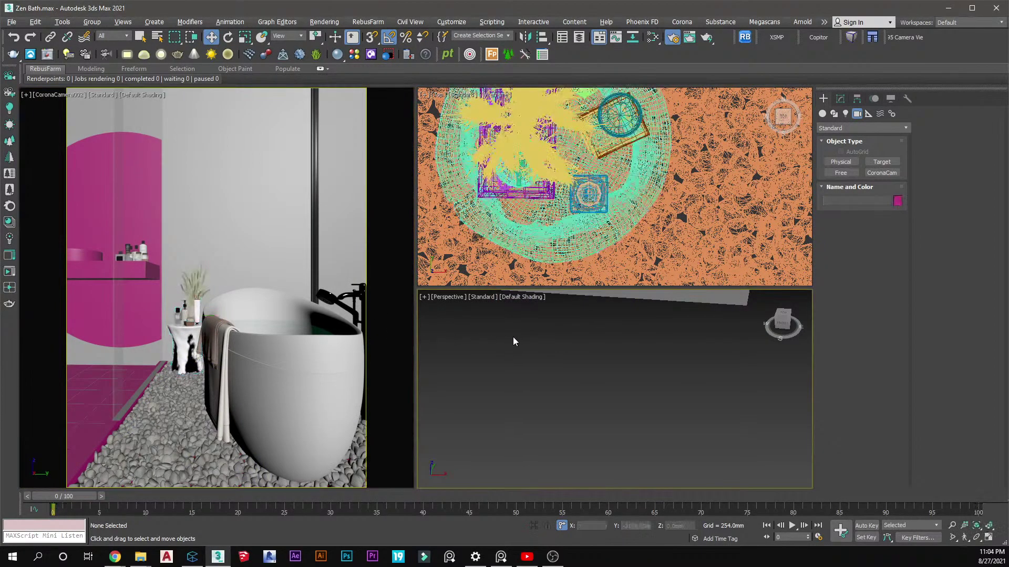
Look over the bathroom layout in the top view and the composition in the camera view
{"action": "scroll", "coordinate": [579, 191], "scroll_direction": "down", "scroll_amount": 5}
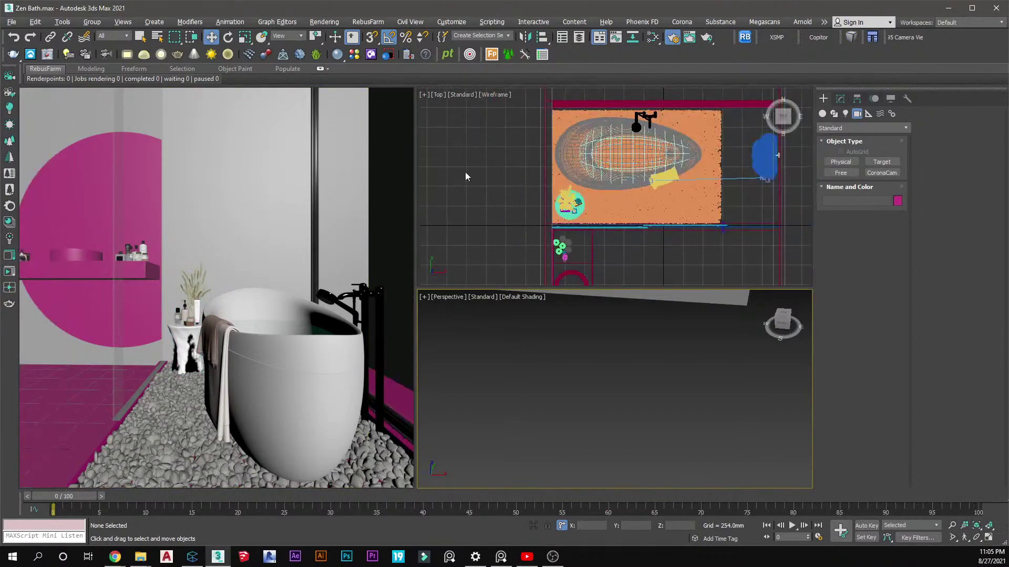
{"action": "left_click", "coordinate": [322, 233]}
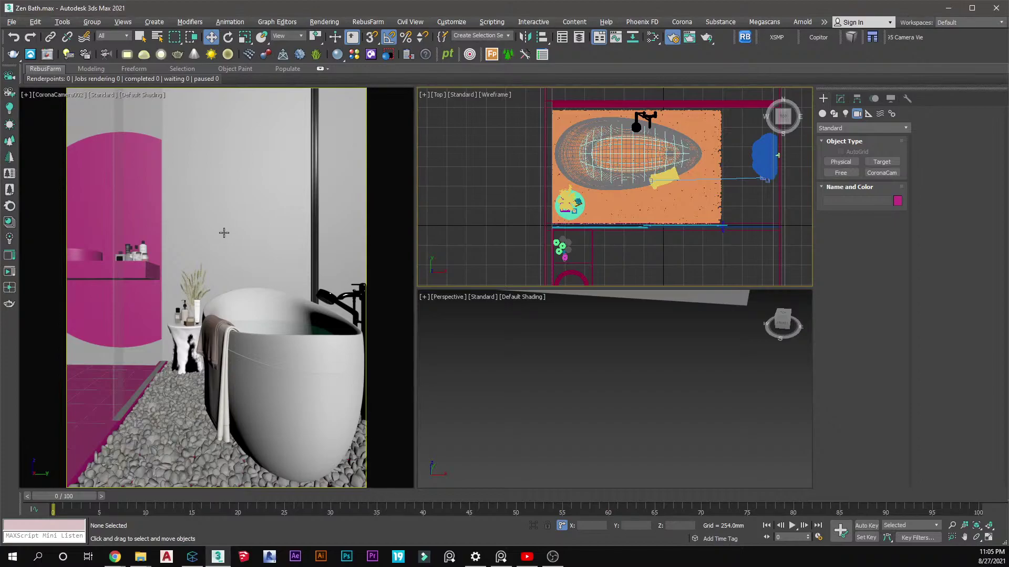
{"action": "scroll", "coordinate": [573, 178], "scroll_direction": "down", "scroll_amount": 6}
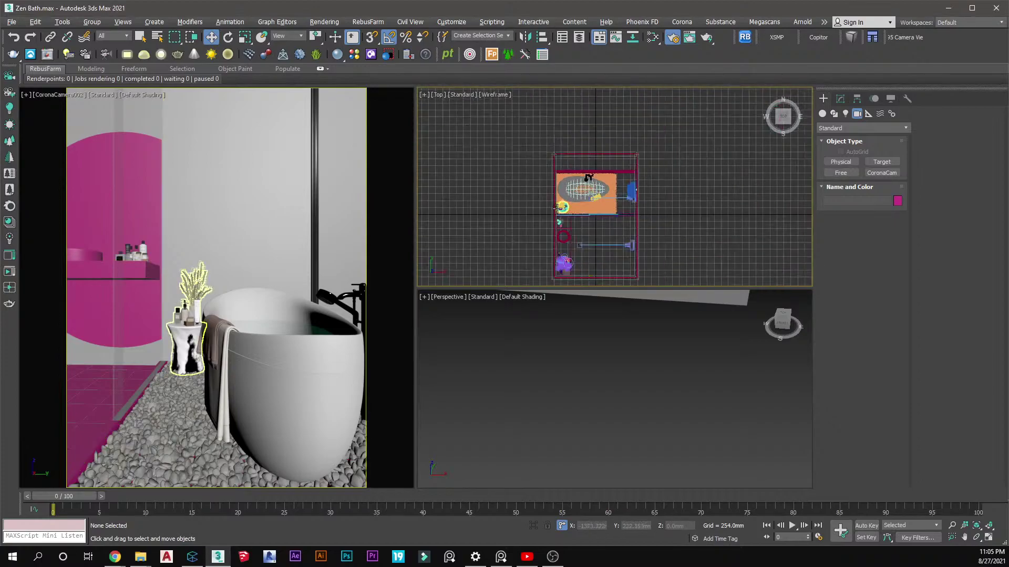
{"action": "scroll", "coordinate": [577, 185], "scroll_direction": "up", "scroll_amount": 5}
{"action": "middle_click_drag", "start_coordinate": [594, 158], "coordinate": [576, 192]}
{"action": "scroll", "coordinate": [522, 169], "scroll_direction": "down", "scroll_amount": 4}
{"action": "scroll", "coordinate": [576, 191], "scroll_direction": "up", "scroll_amount": 3}
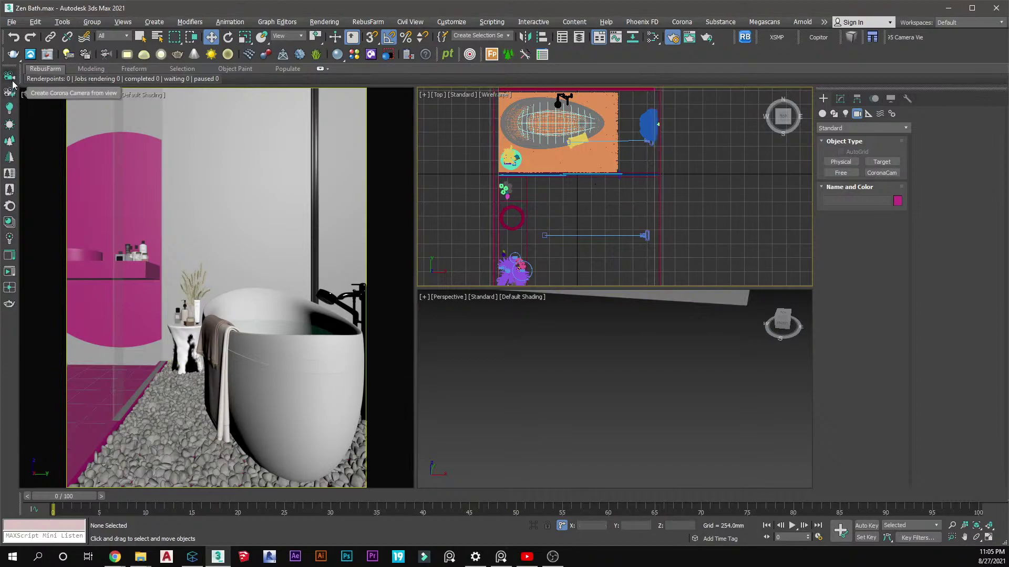
Create a targeted Corona camera in the top view aimed at the bathtub from inside the room and look through it in the large viewport
{"action": "scroll", "coordinate": [582, 164], "scroll_direction": "down", "scroll_amount": 2}
{"action": "mouse_move", "coordinate": [578, 165]}
{"action": "middle_mouse_down"}
{"action": "mouse_move", "coordinate": [574, 136]}
{"action": "mouse_move", "coordinate": [573, 152]}
{"action": "middle_mouse_up"}
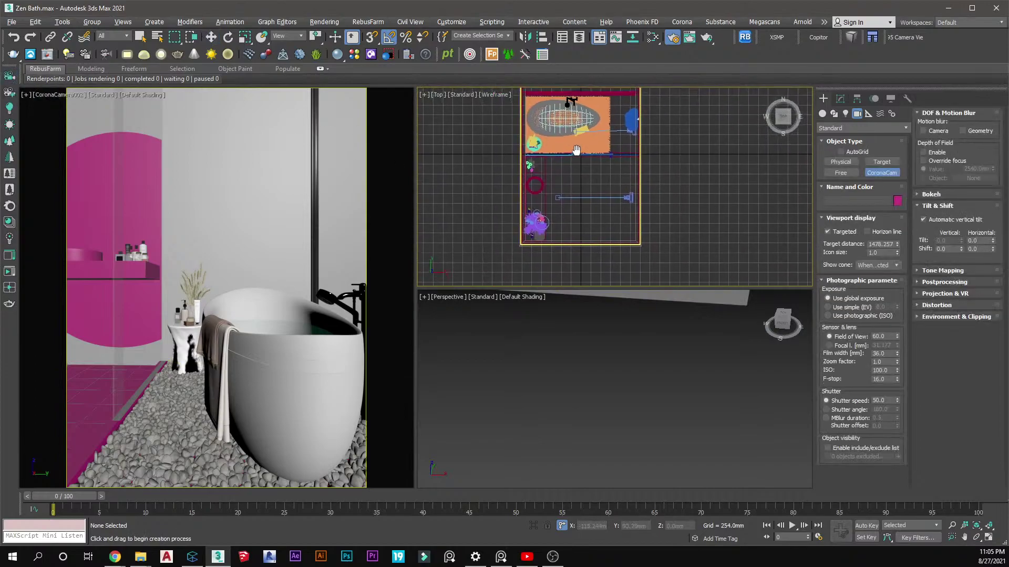
{"action": "left_click_drag", "start_coordinate": [564, 202], "coordinate": [565, 154]}
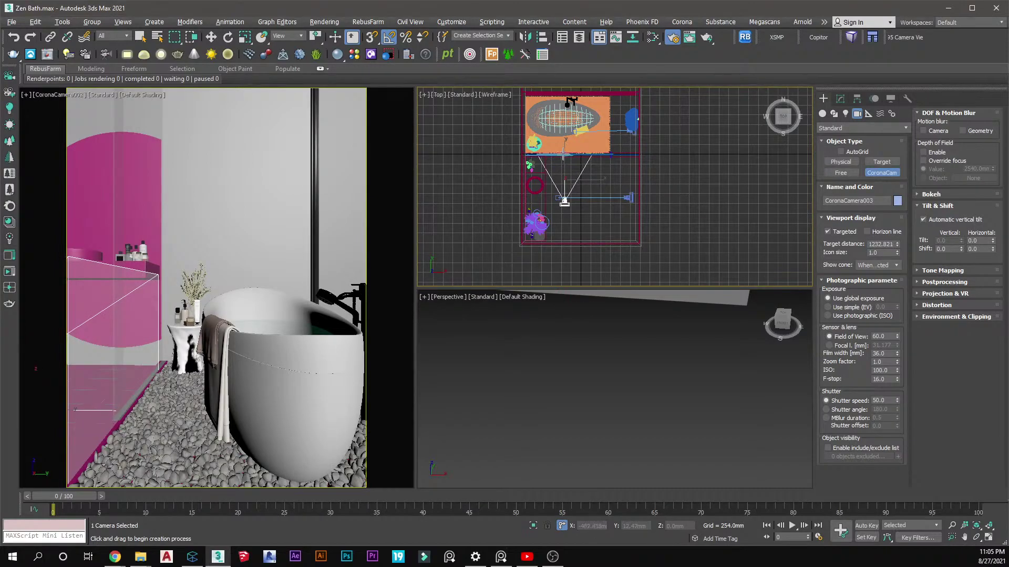
{"action": "middle_click", "coordinate": [212, 262]}
{"action": "key", "text": "c"}
{"action": "middle_click_drag", "start_coordinate": [248, 201], "coordinate": [249, 295]}
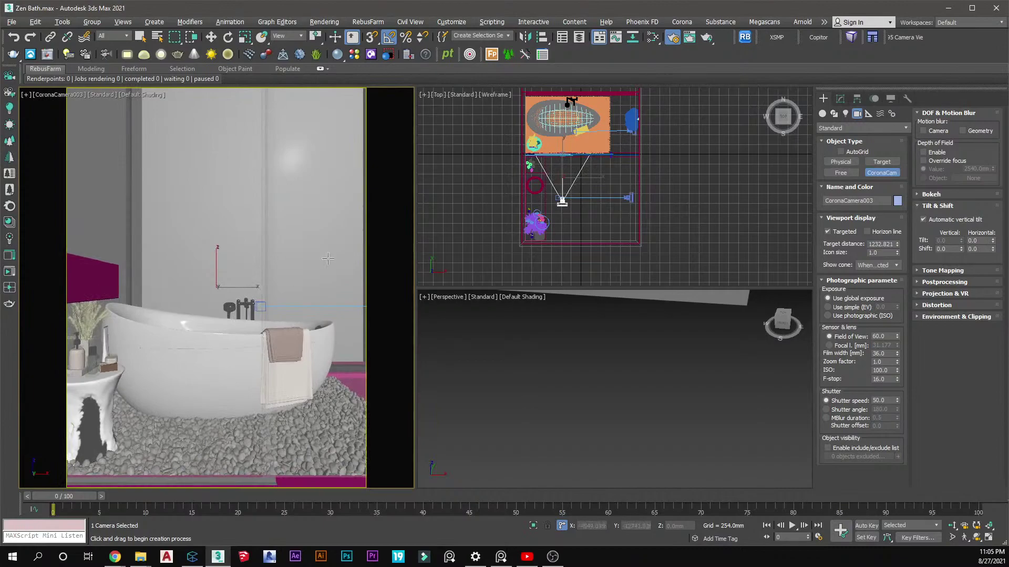
Move the new camera toward the room corner diagonally opposite the vanity so it frames the bathtub and vanity at an angle
{"action": "right_click", "coordinate": [524, 219]}
{"action": "left_click_drag", "start_coordinate": [564, 161], "coordinate": [616, 198]}
{"action": "mouse_move", "coordinate": [252, 193]}
{"action": "middle_mouse_down"}
{"action": "mouse_move", "coordinate": [253, 232]}
{"action": "mouse_move", "coordinate": [253, 211]}
{"action": "middle_mouse_up"}
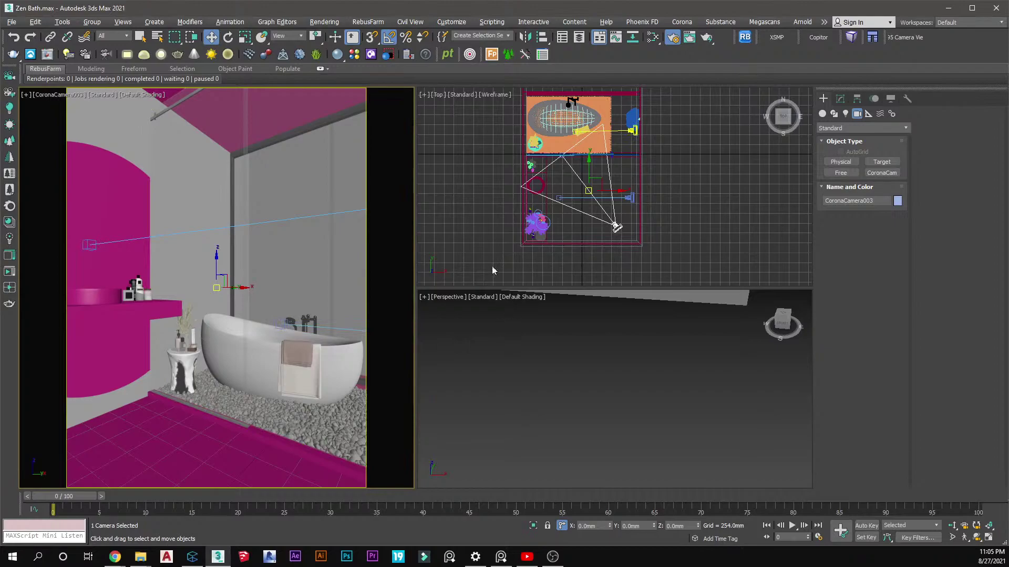
Lower the new camera and raise its target in the front view so the shot tilts upward
{"action": "middle_click_drag", "start_coordinate": [563, 197], "coordinate": [564, 197]}
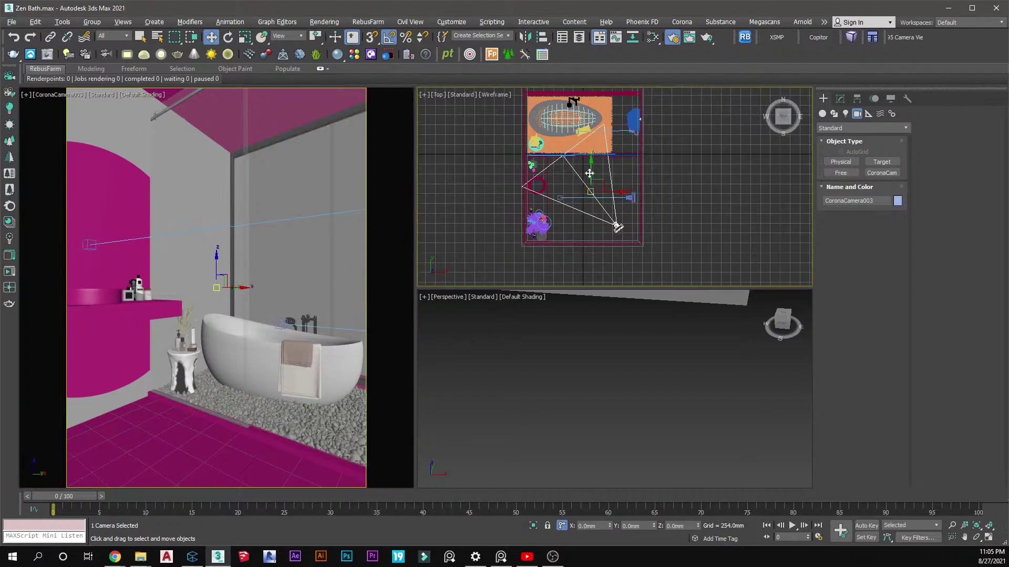
{"action": "key", "text": "f"}
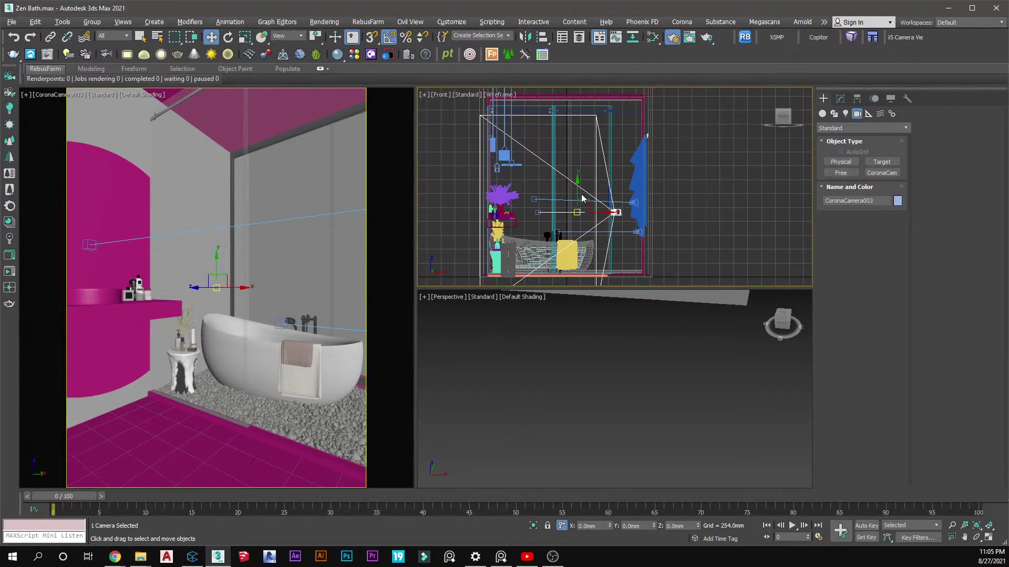
{"action": "left_click_drag", "start_coordinate": [578, 190], "coordinate": [536, 189]}
{"action": "middle_click_drag", "start_coordinate": [216, 213], "coordinate": [215, 226]}
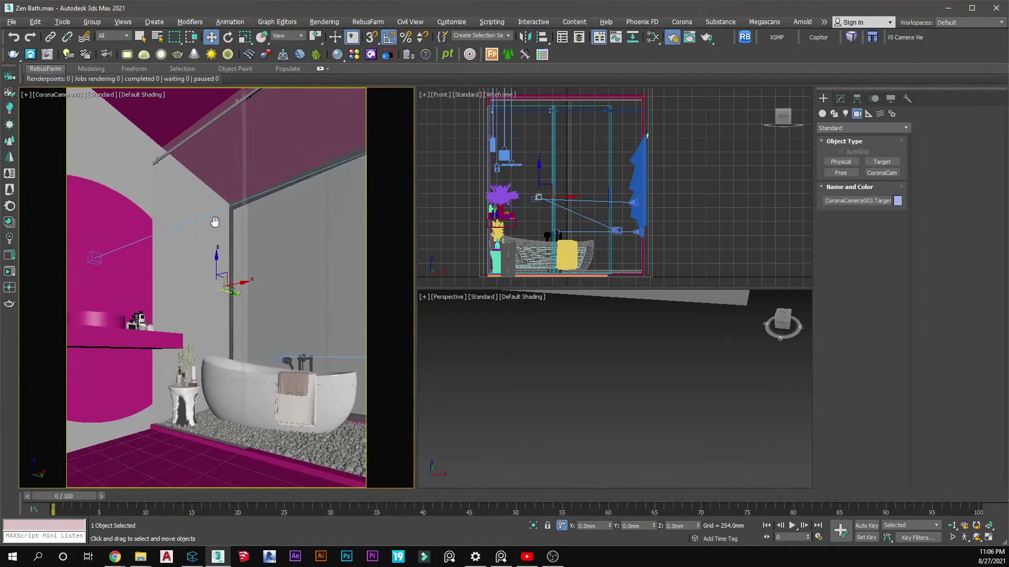
Compare the compositions of CoronaCamera001, CoronaCamera002 and CoronaCamera003 in an enlarged viewport
{"action": "key", "text": "alt+w"}
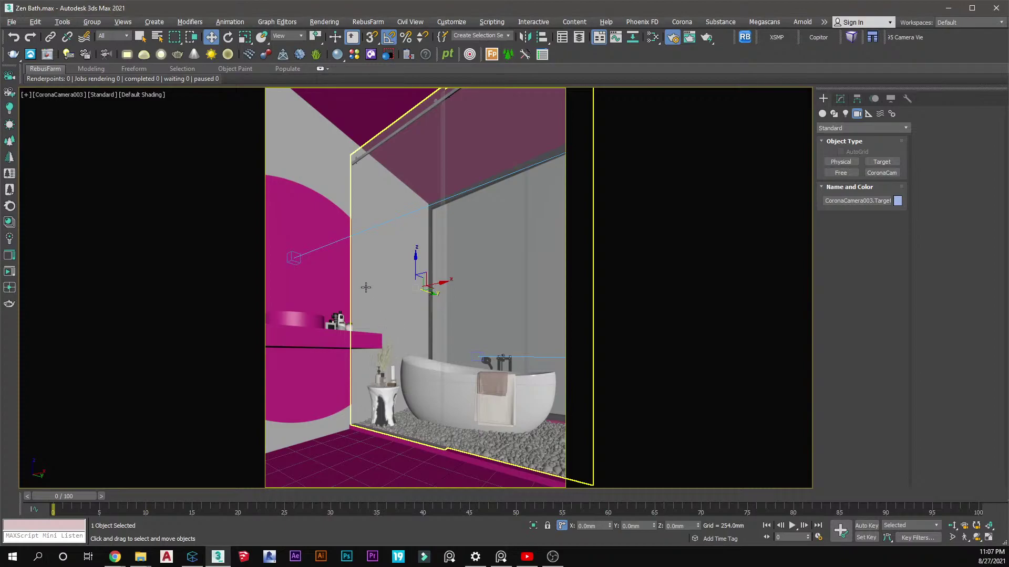
{"action": "key", "text": "c"}
{"action": "double_click", "coordinate": [485, 204]}
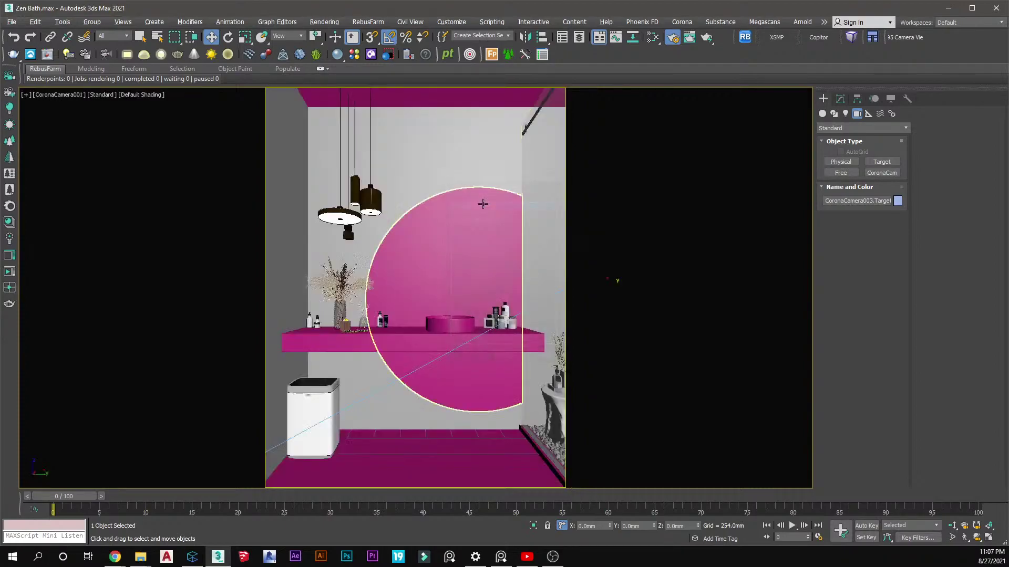
{"action": "key", "text": "c"}
{"action": "double_click", "coordinate": [493, 211]}
{"action": "key", "text": "c"}
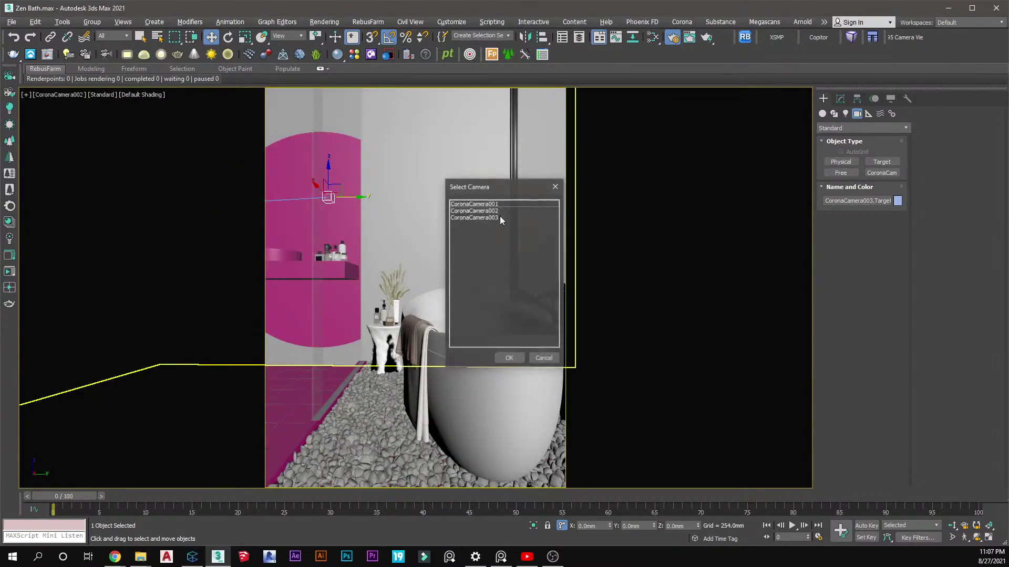
{"action": "double_click", "coordinate": [495, 215]}
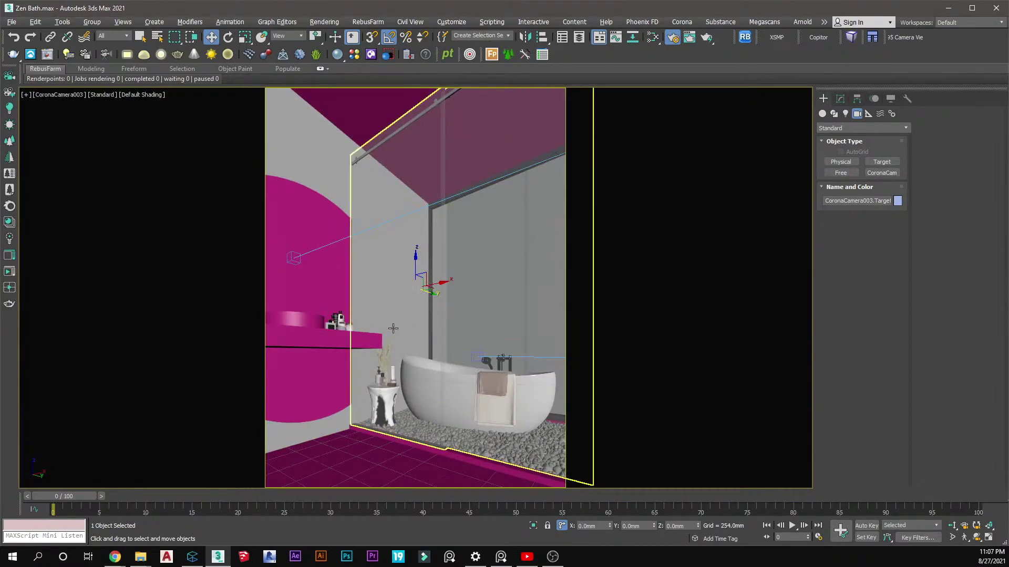
Save the bathroom scene and switch away from 3ds Max
{"action": "key", "text": "ctrl+s"}
{"action": "key", "text": "alt+Tab"}
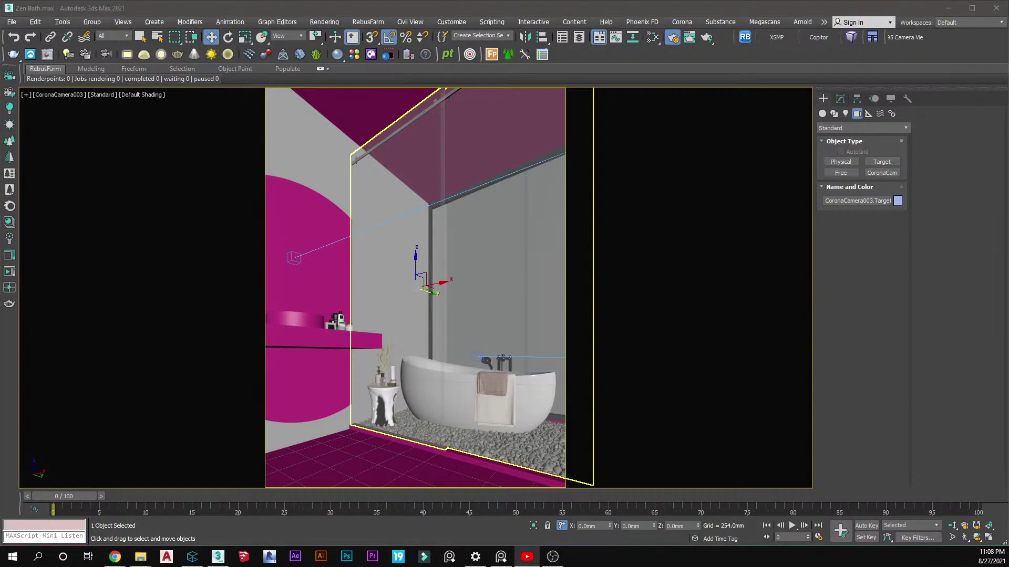